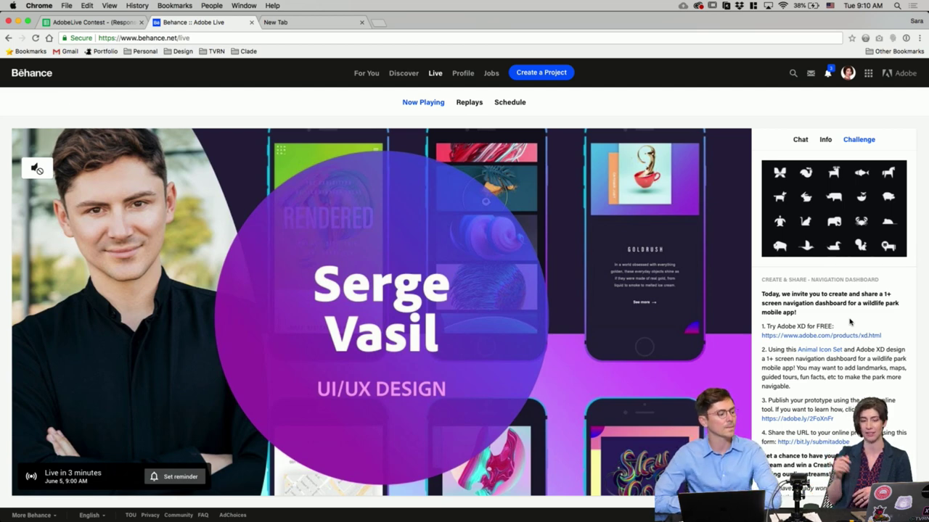
Step: Read through the wildlife park navigation dashboard challenge brief on the Behance Live page
scroll(849, 322, "down", 2)
scroll(850, 319, "down", 2)
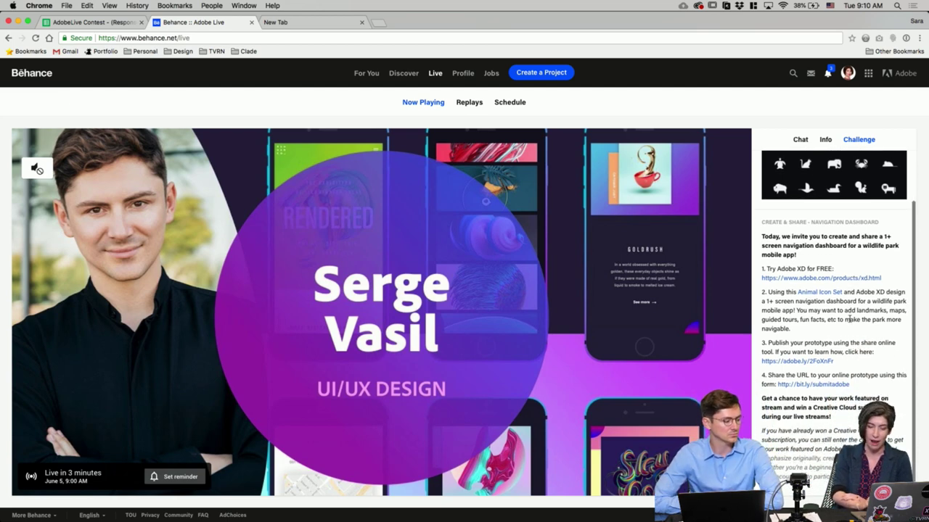
scroll(848, 313, "up", 4)
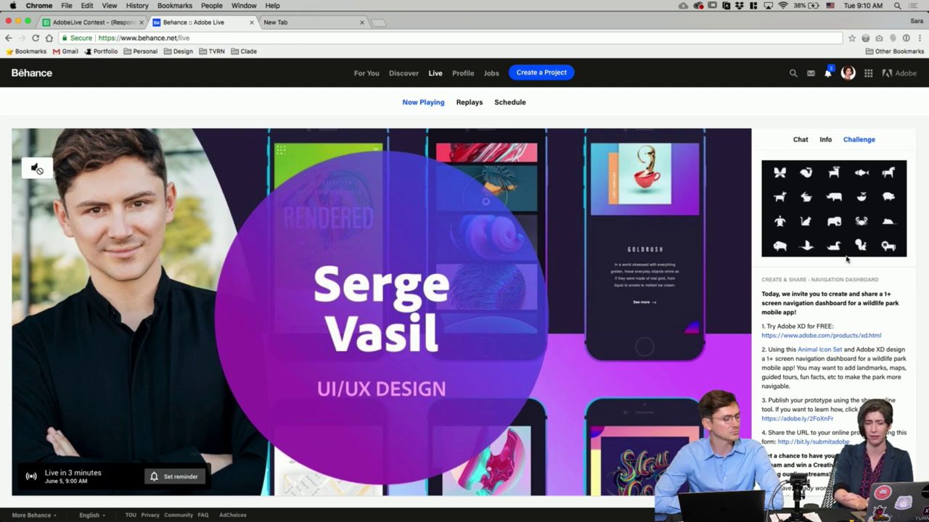
scroll(848, 293, "down", 2)
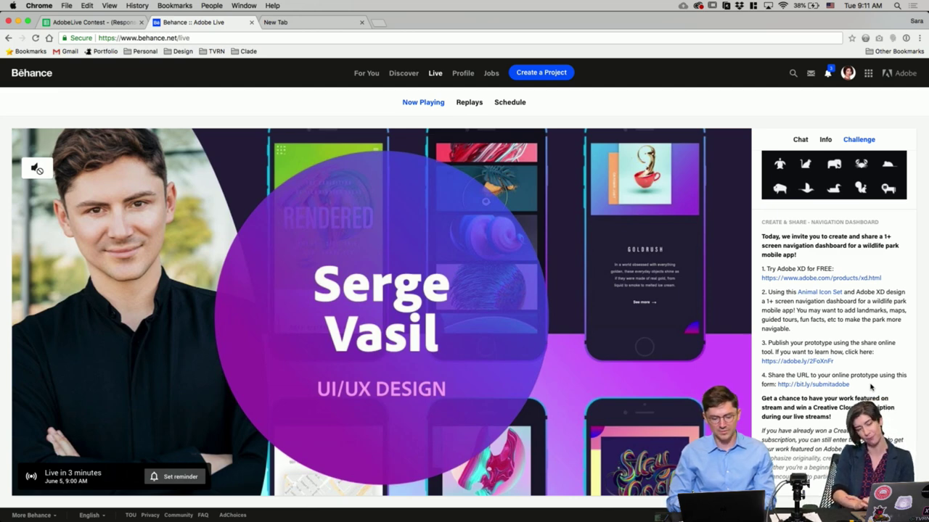
scroll(871, 383, "up", 2)
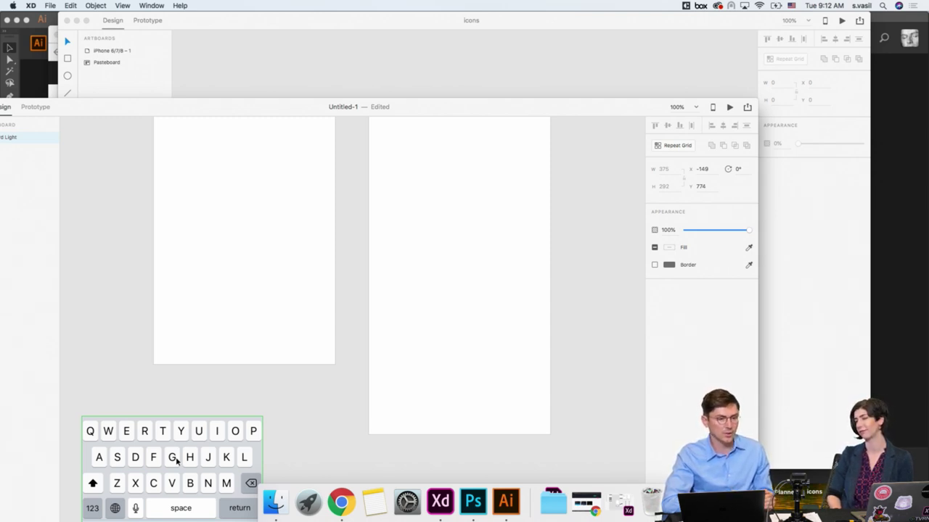
Step: Drag the Untitled-1 window to the right so its tools and artboard list show
left_click(149, 411)
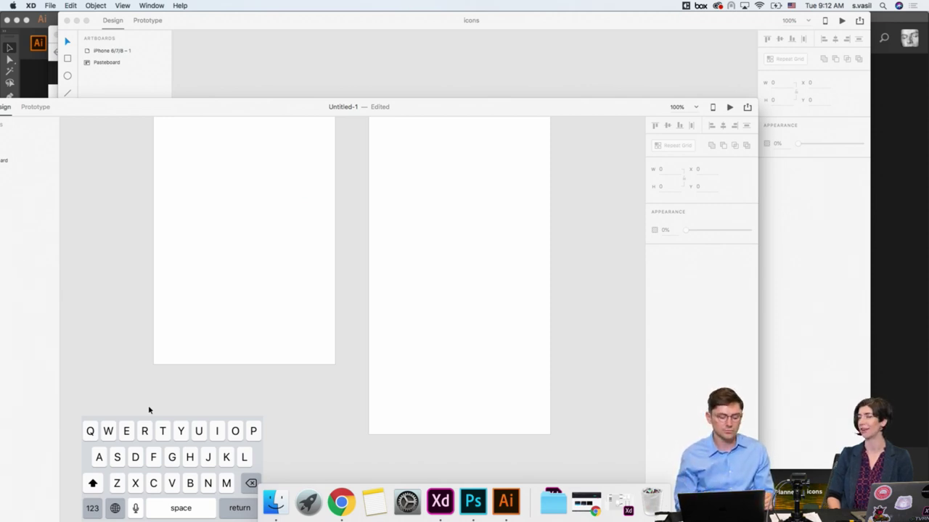
left_click(126, 434)
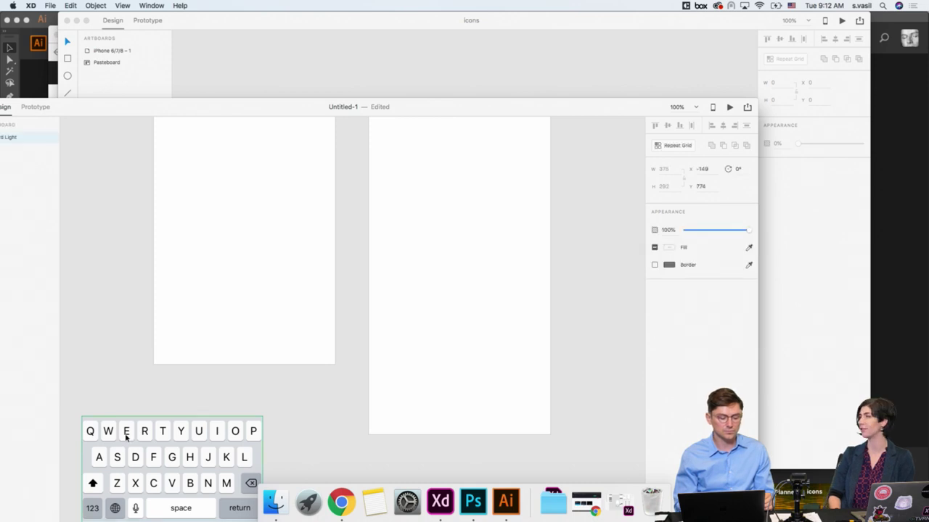
left_click(120, 407)
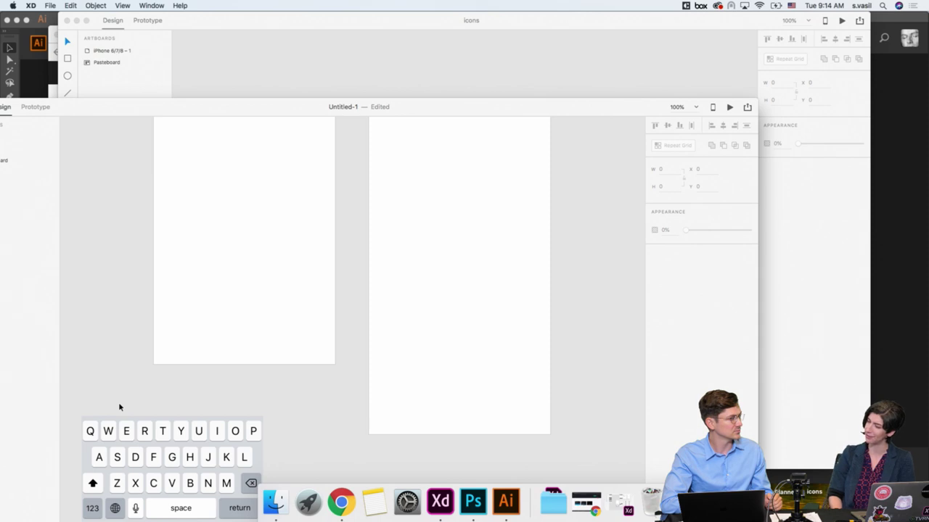
left_click_drag(82, 111, 156, 105)
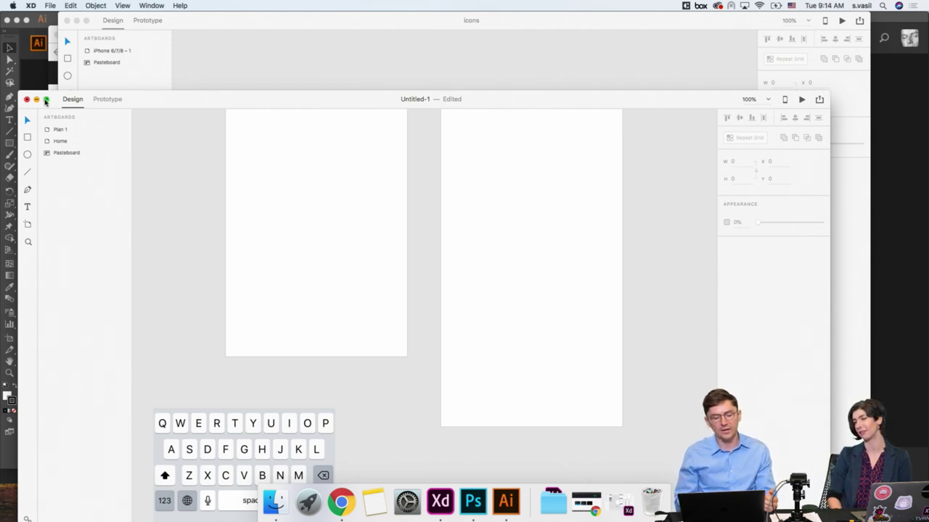
Step: Make Untitled-1 fill the screen and delete the Home artboard
left_click(45, 100)
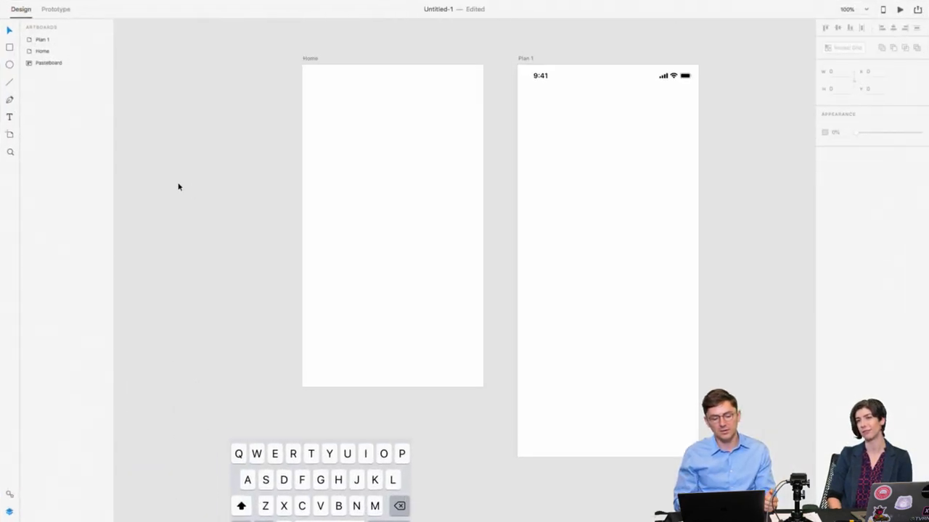
left_click(314, 63)
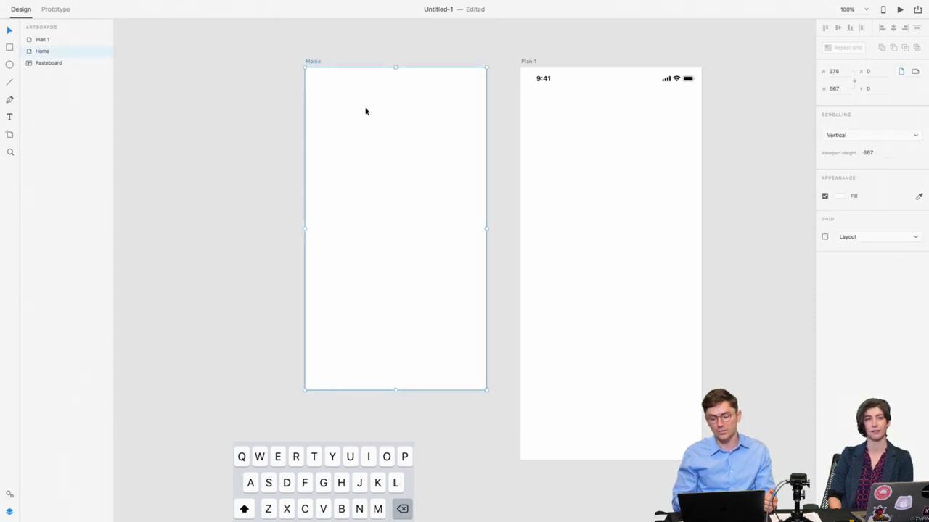
key("Delete")
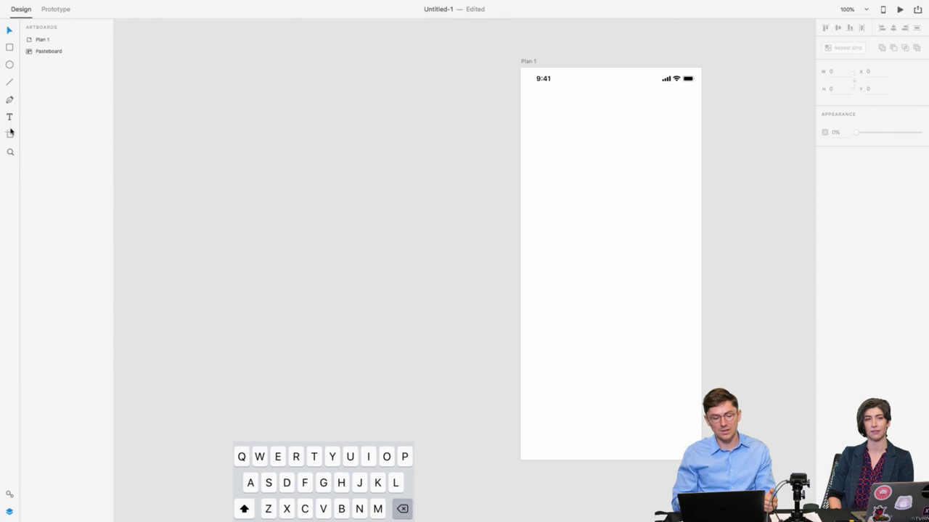
Step: Add a new iPhone X sized artboard
left_click(11, 134)
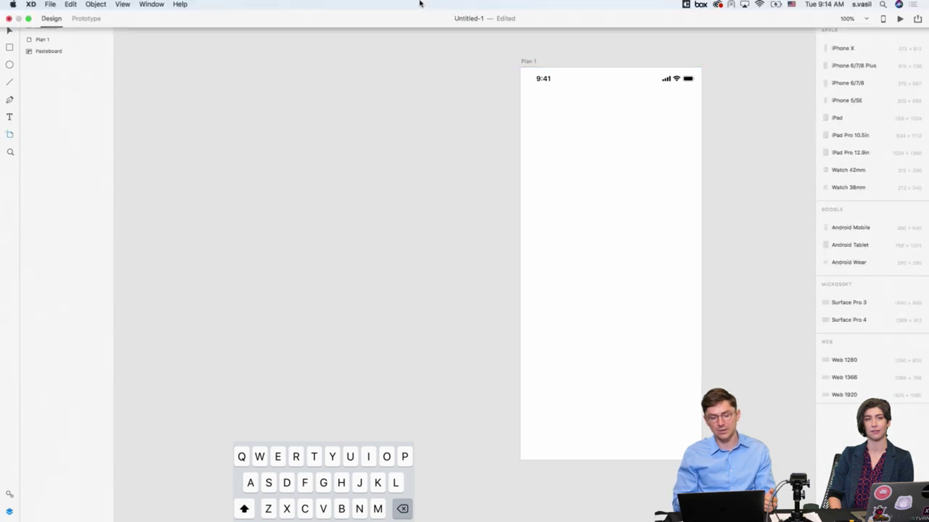
left_click(871, 49)
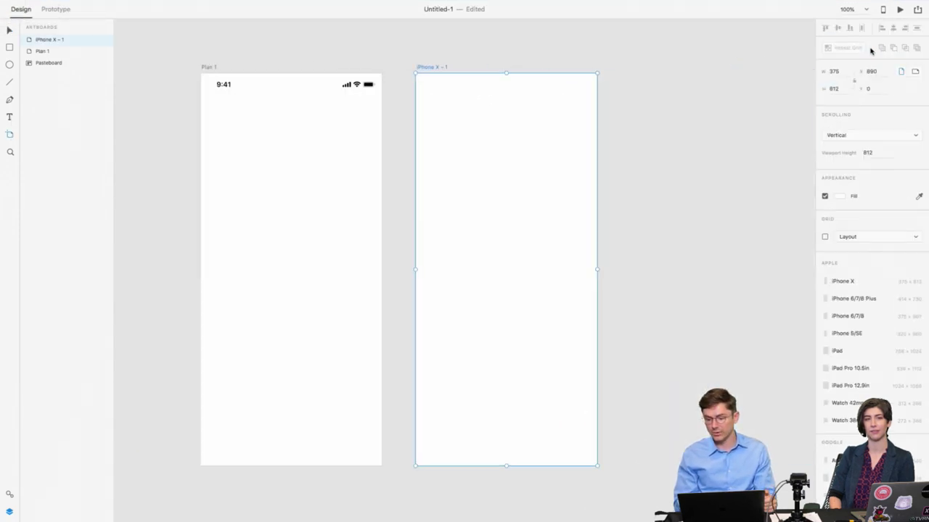
scroll(247, 115, "left", 5)
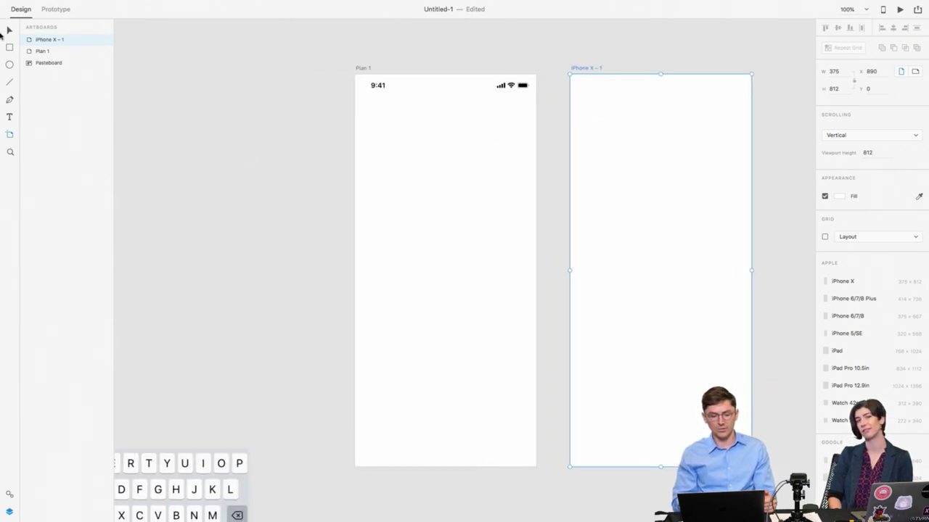
left_click(9, 29)
left_click(268, 148)
Step: Move the iOS keyboard mockup up beside the Plan 1 artboard
left_click(379, 89)
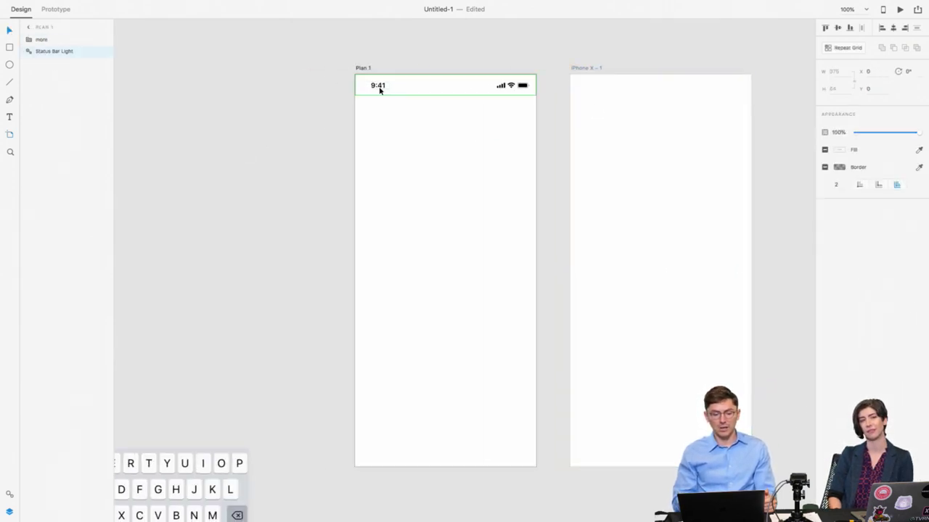
scroll(378, 90, "down", 3)
scroll(379, 89, "left", 2)
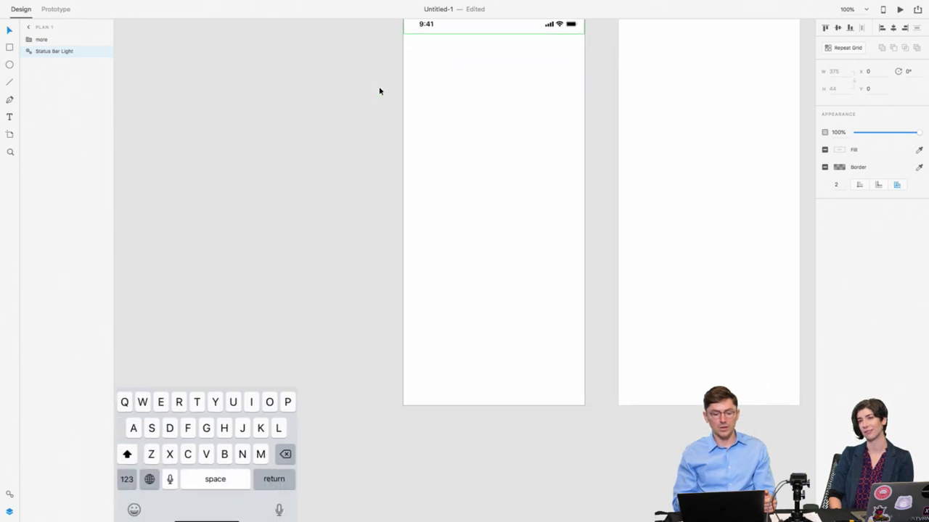
left_click_drag(239, 426, 285, 303)
left_click(274, 248)
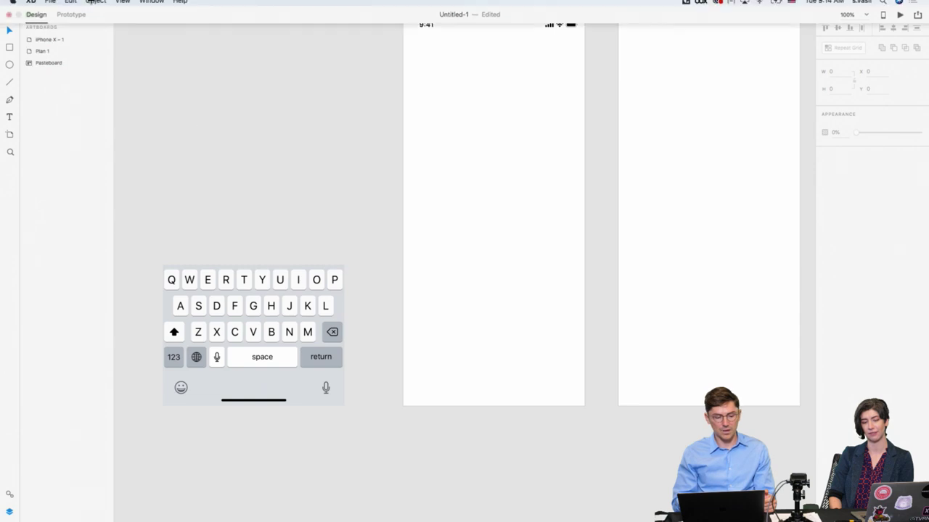
Step: Download the Apple iOS UI kit via File > Get UI Kits
left_click(57, 4)
mouse_move(58, 45)
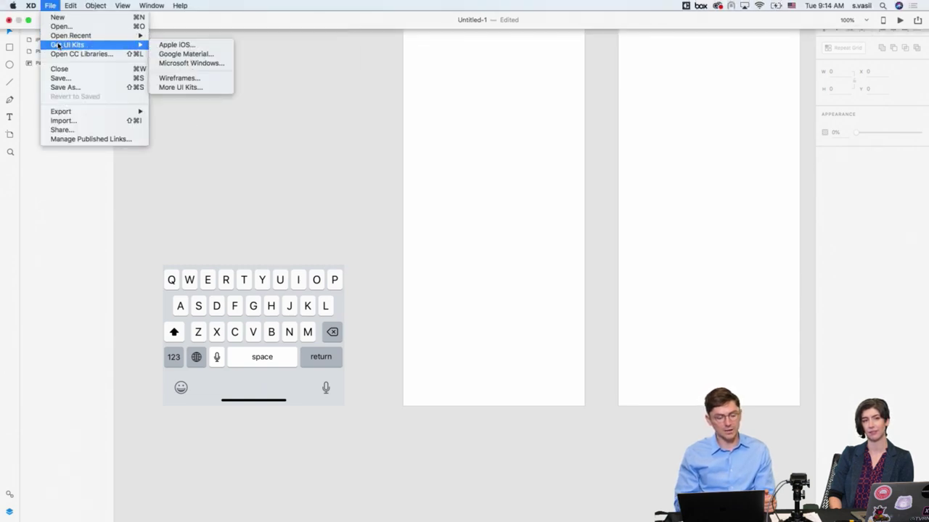
left_click(179, 45)
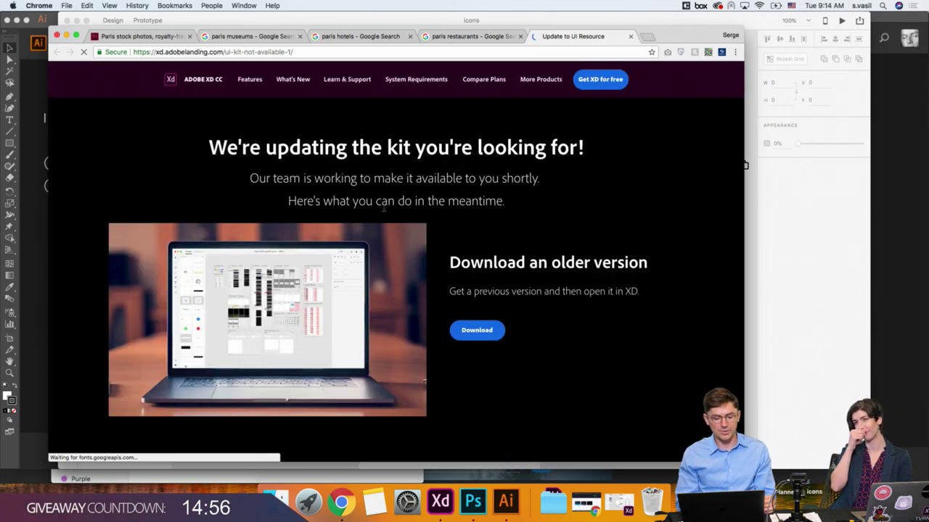
Step: Close the Chrome tab saying the iOS kit is being updated and return to Adobe XD
scroll(384, 209, "down", 5)
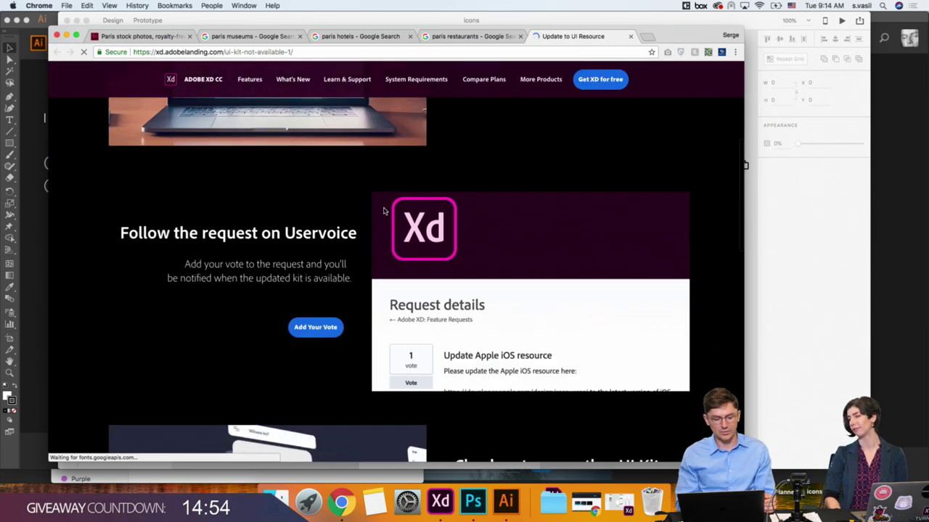
scroll(384, 210, "up", 5)
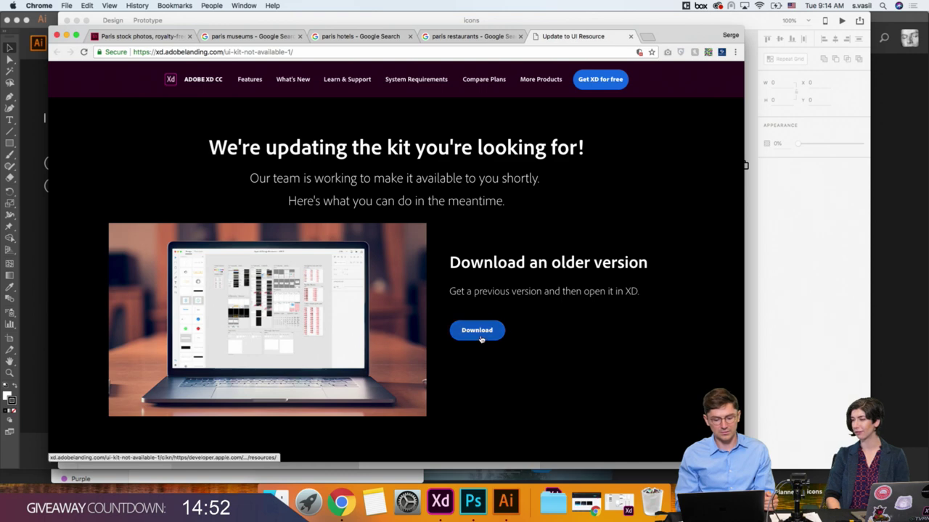
left_click(631, 36)
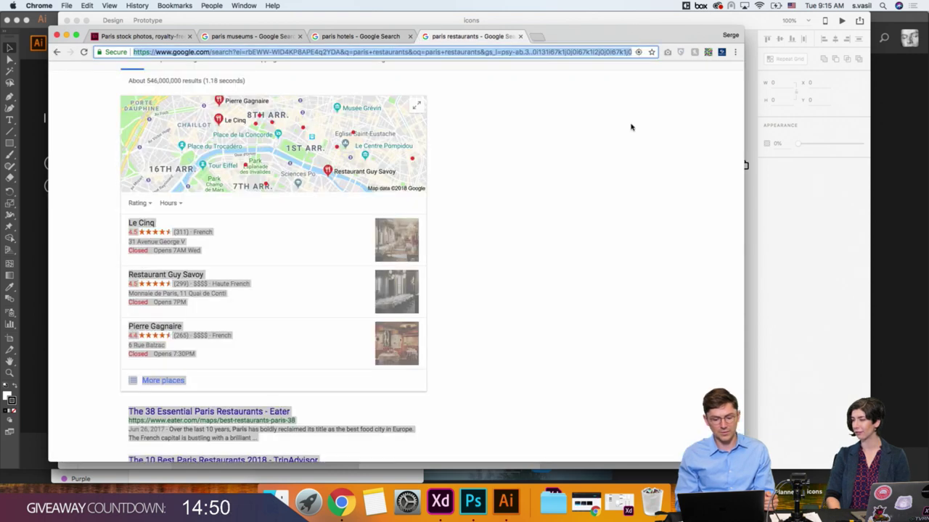
left_click(758, 268)
scroll(410, 215, "down", 5)
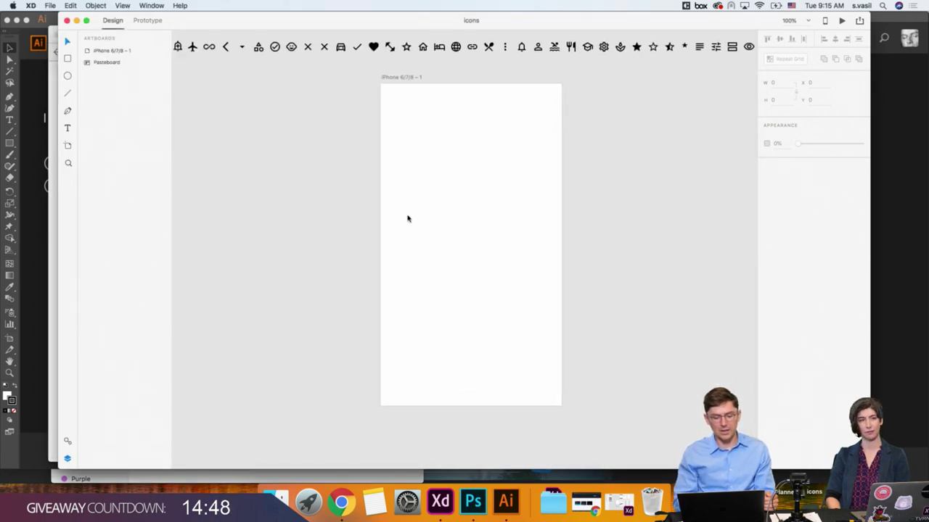
Step: Switch from the icons document to the Untitled-1 document
scroll(407, 219, "left", 5)
scroll(363, 160, "right", 6)
left_click(152, 5)
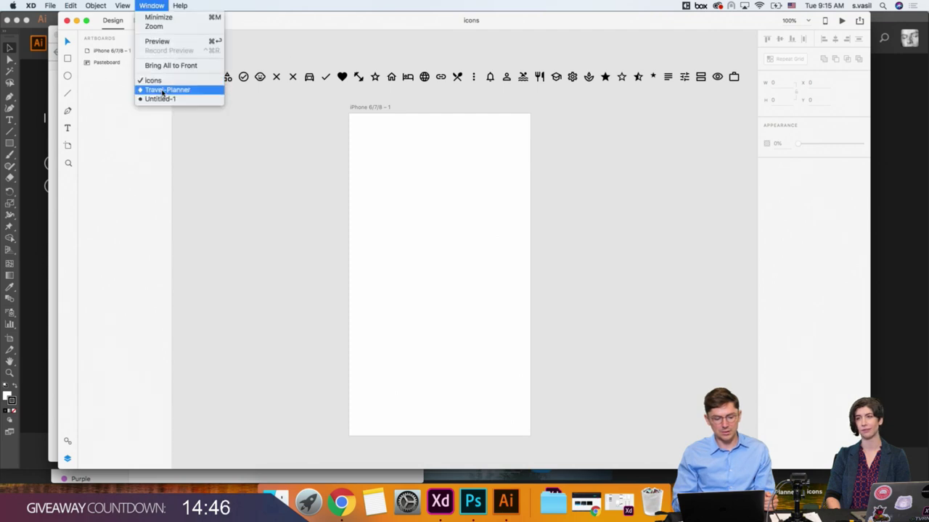
left_click(164, 80)
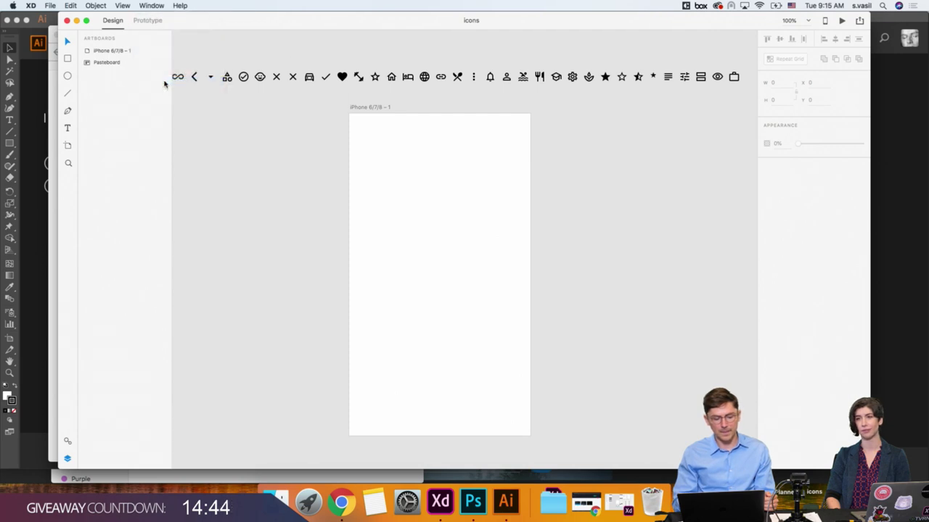
left_click(152, 5)
left_click(151, 97)
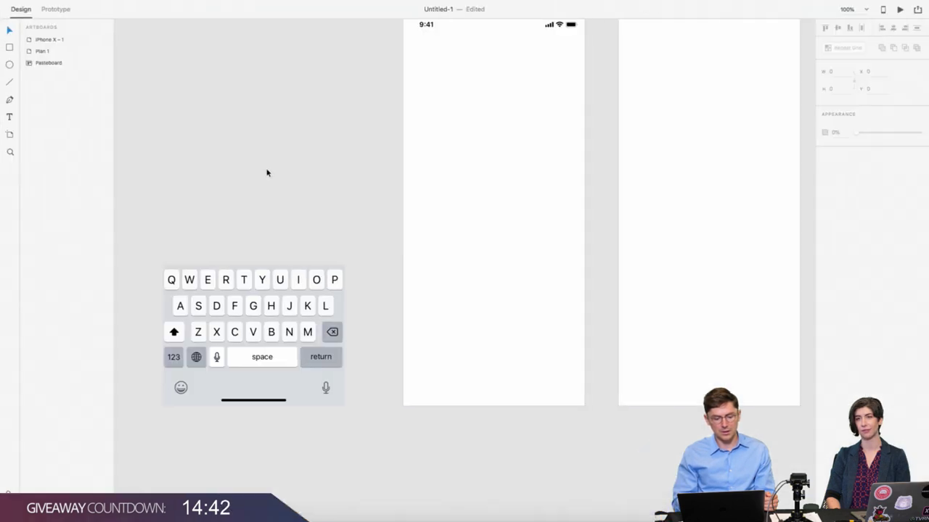
scroll(320, 140, "right", 4)
scroll(320, 141, "up", 3)
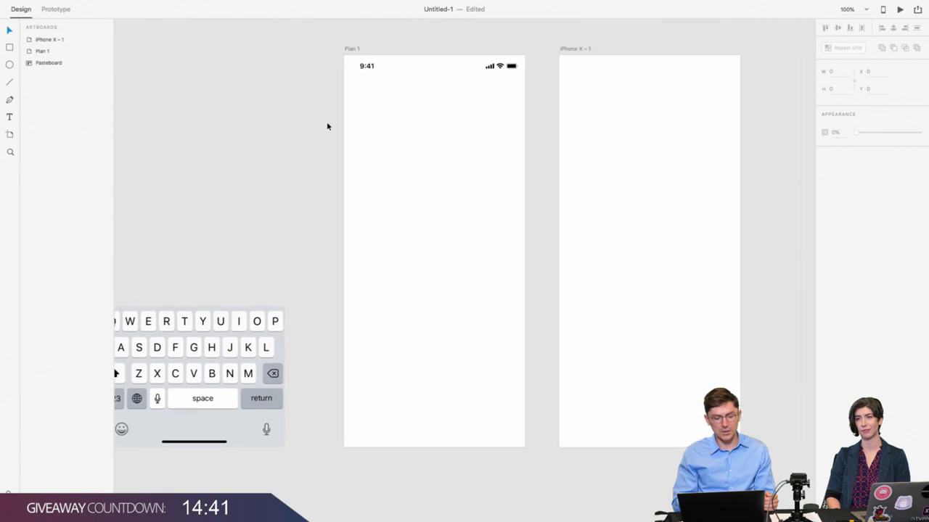
Step: Paste the keyboard's Home Indicator into Plan 1 and align it to the bottom
double_click(205, 450)
double_click(194, 444)
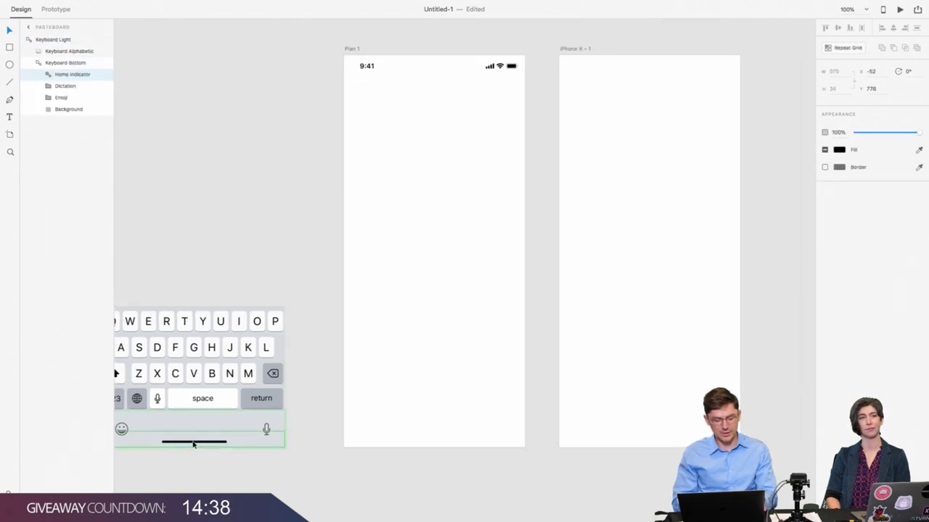
left_click(400, 265)
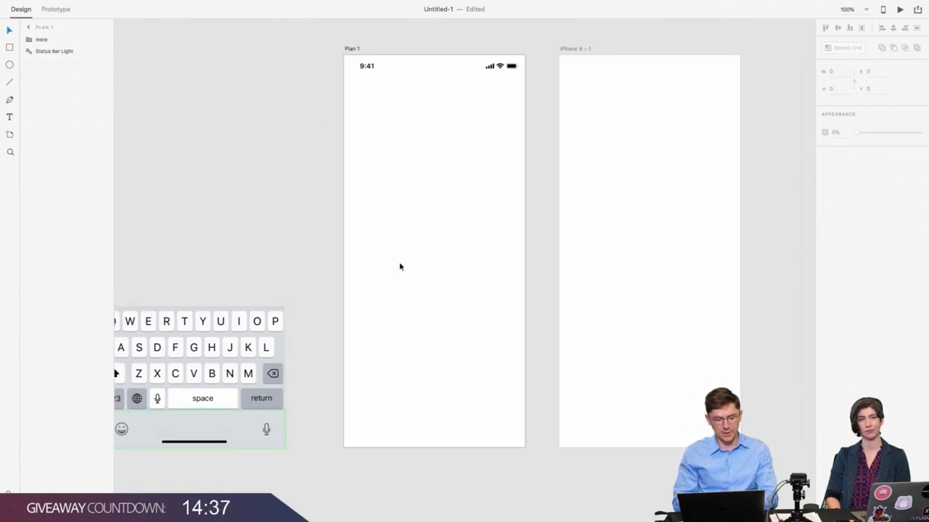
left_click(368, 68)
key("ctrl+v")
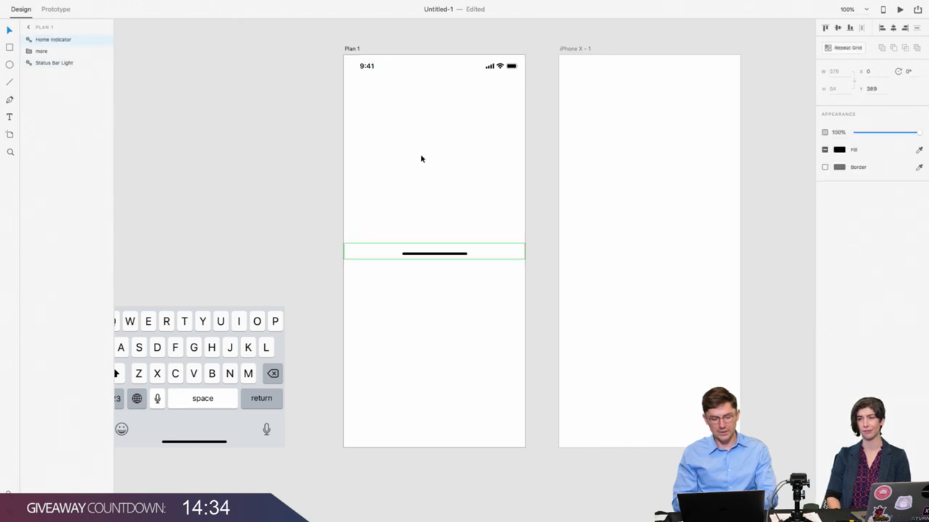
left_click(849, 28)
left_click(452, 312)
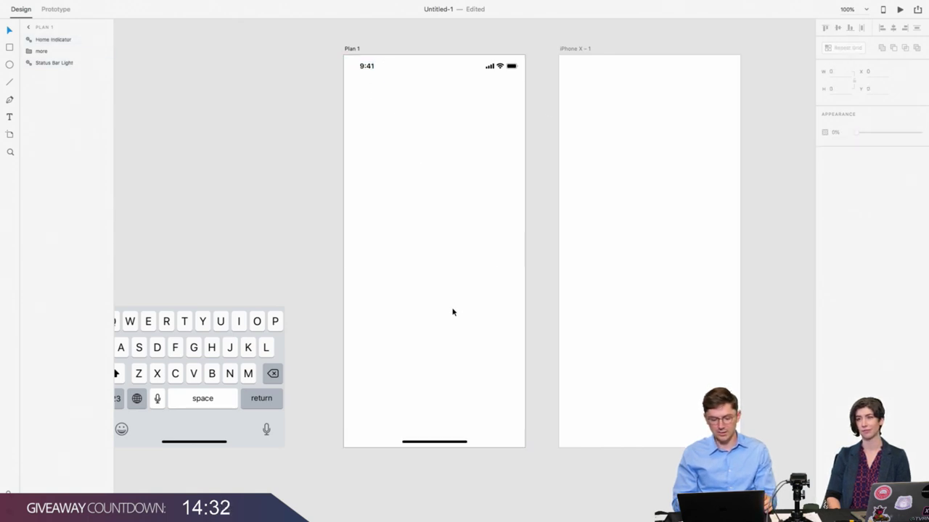
Step: Draw a full-width rectangle on Plan 1 just below the status bar
scroll(452, 312, "right", 3)
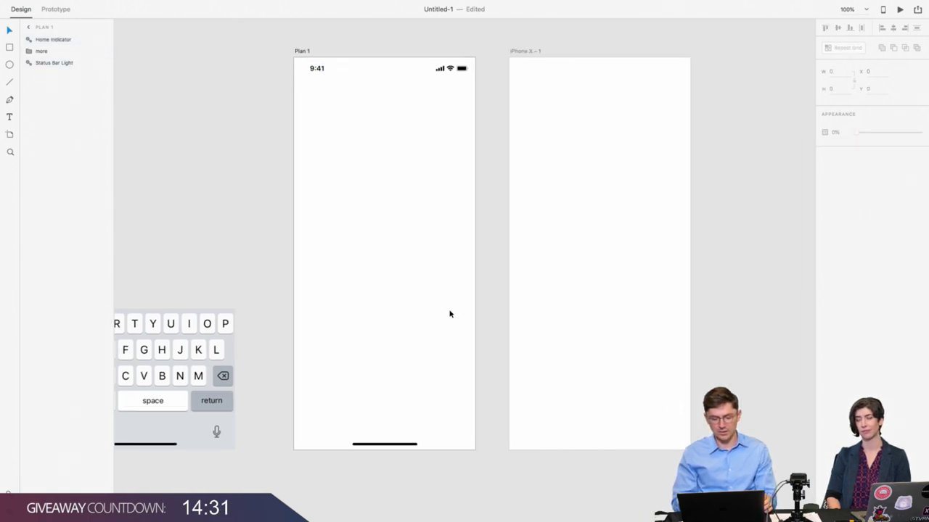
left_click(320, 72)
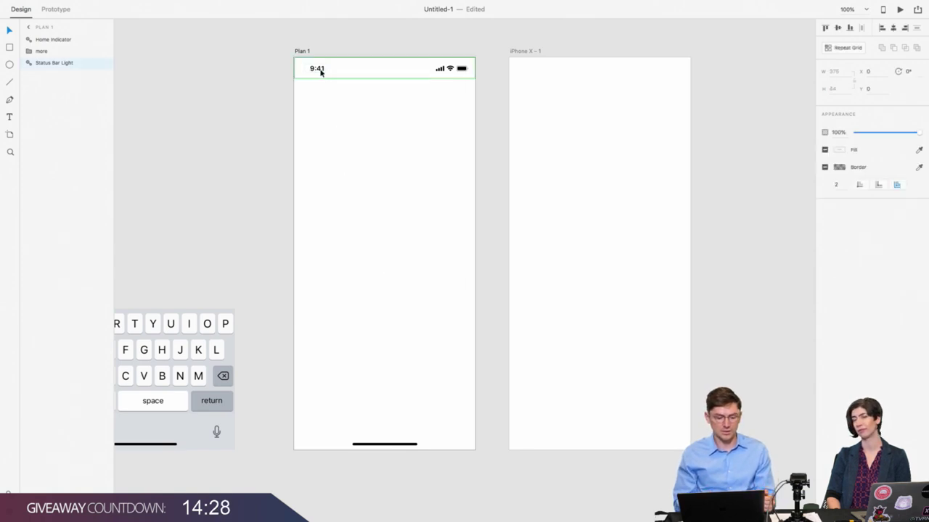
scroll(320, 72, "up", 2)
scroll(321, 72, "left", 2)
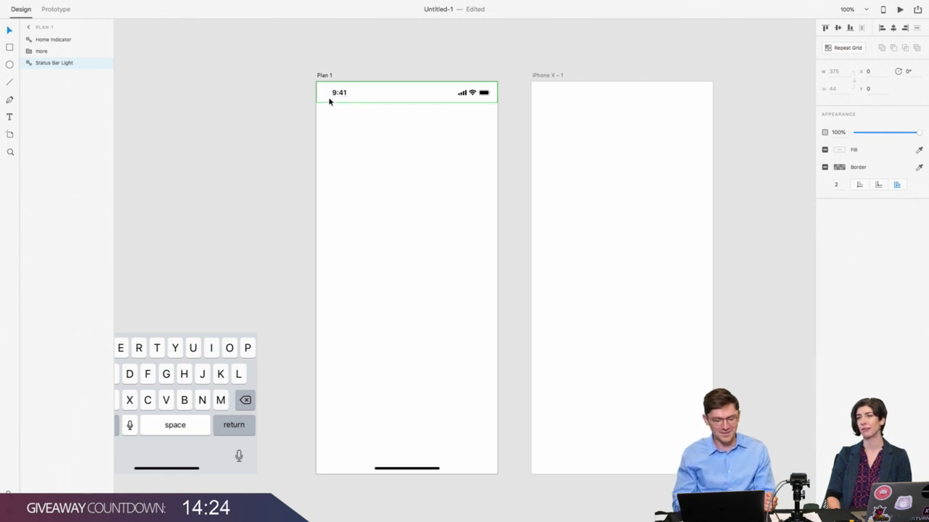
left_click(328, 104)
left_click(344, 92)
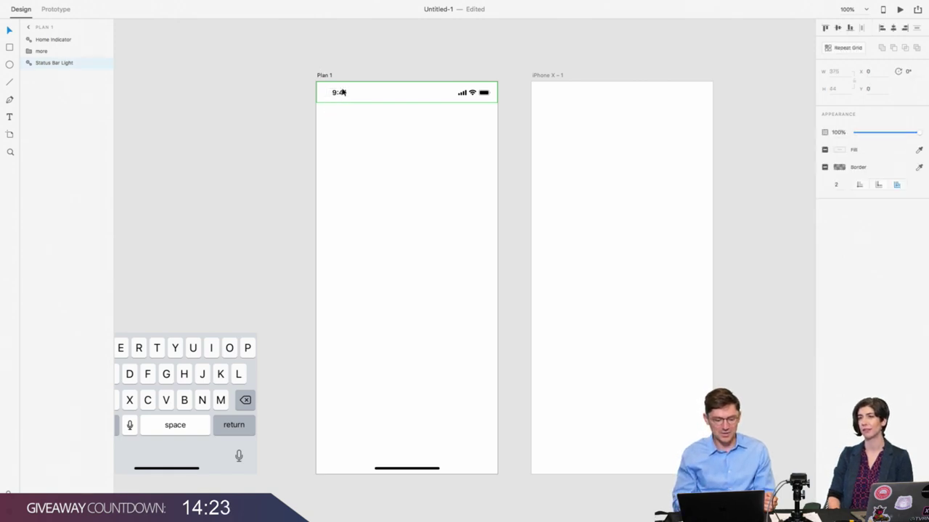
left_click(381, 468)
scroll(324, 184, "right", 2)
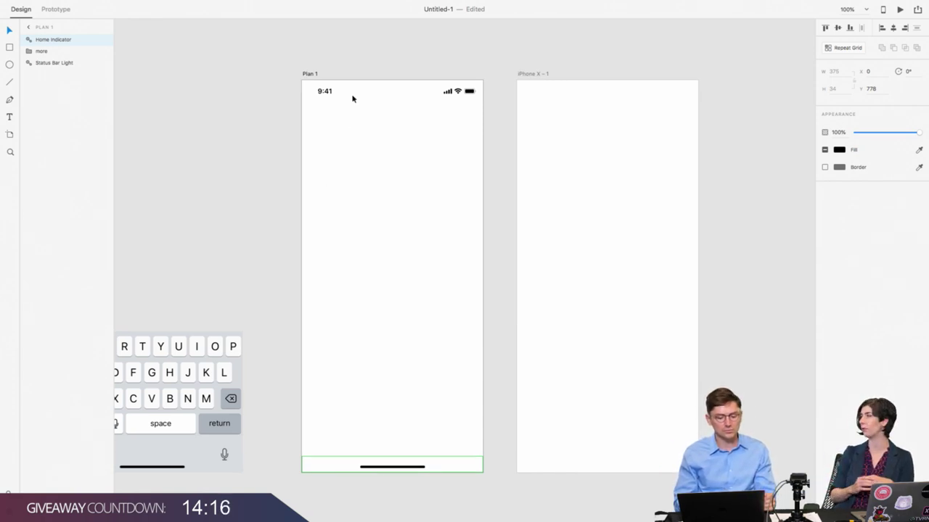
left_click(327, 91)
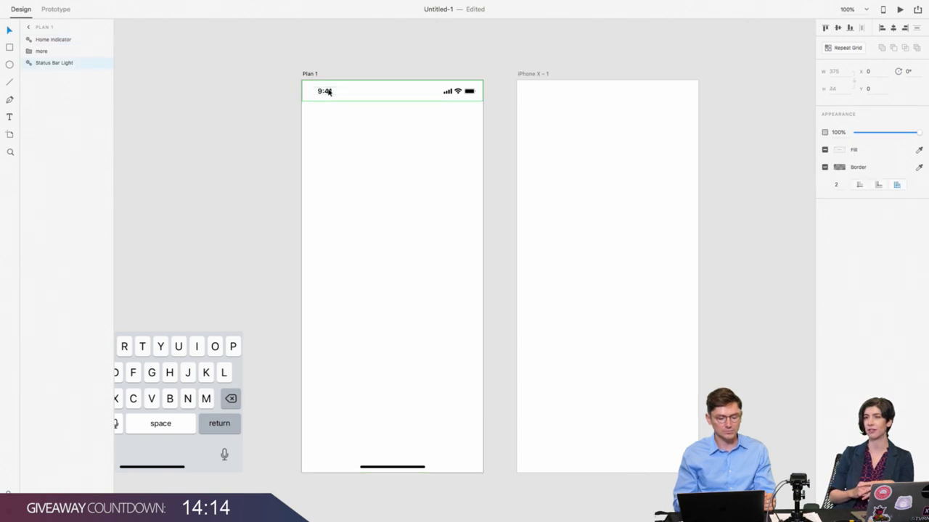
left_click(10, 47)
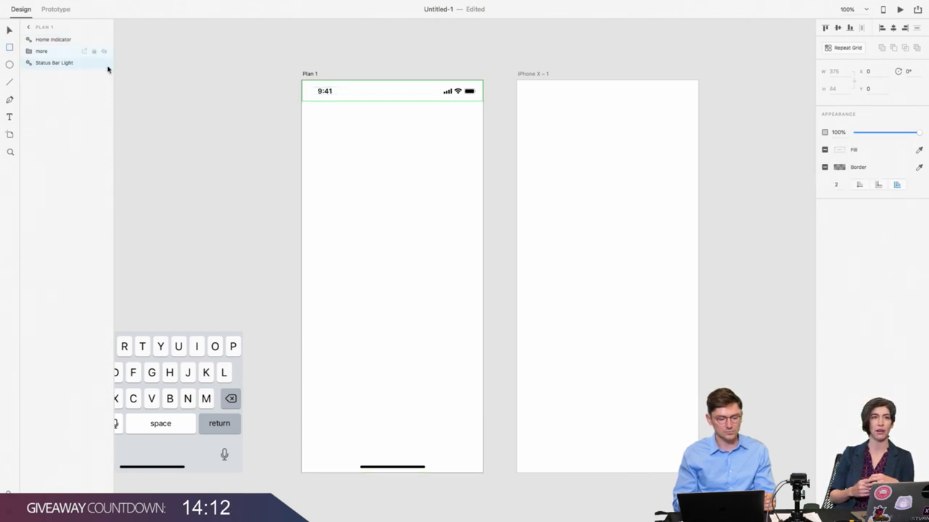
left_click_drag(302, 102, 481, 125)
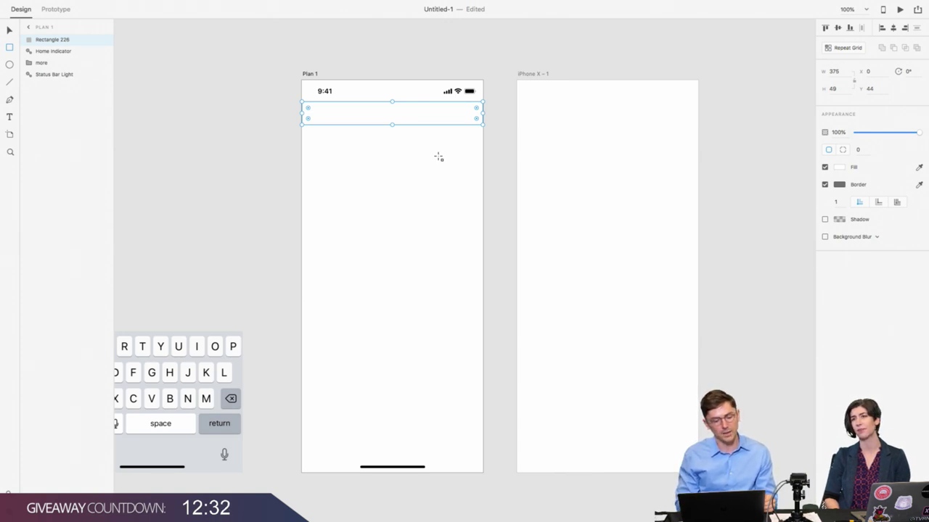
Step: Set the header rectangle's height to 44 and remove its border
left_click(11, 30)
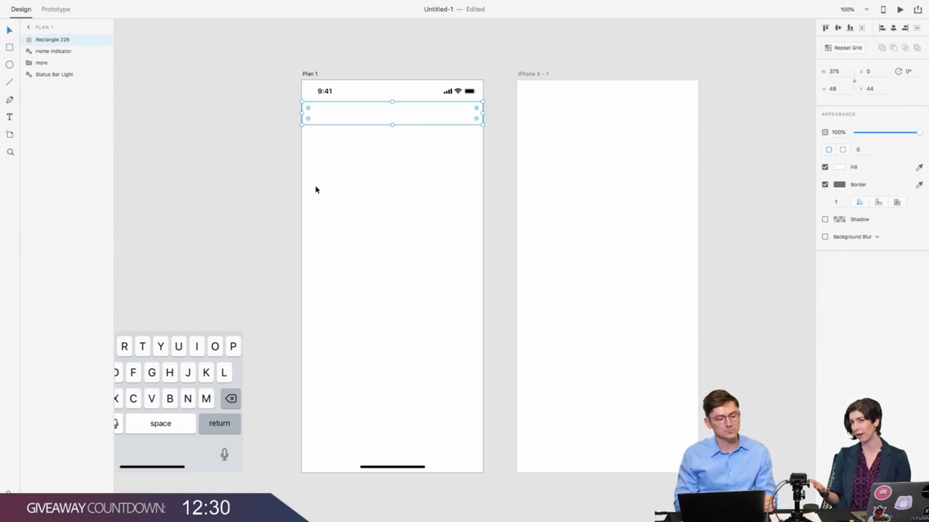
left_click(842, 89)
type("44")
key("Return")
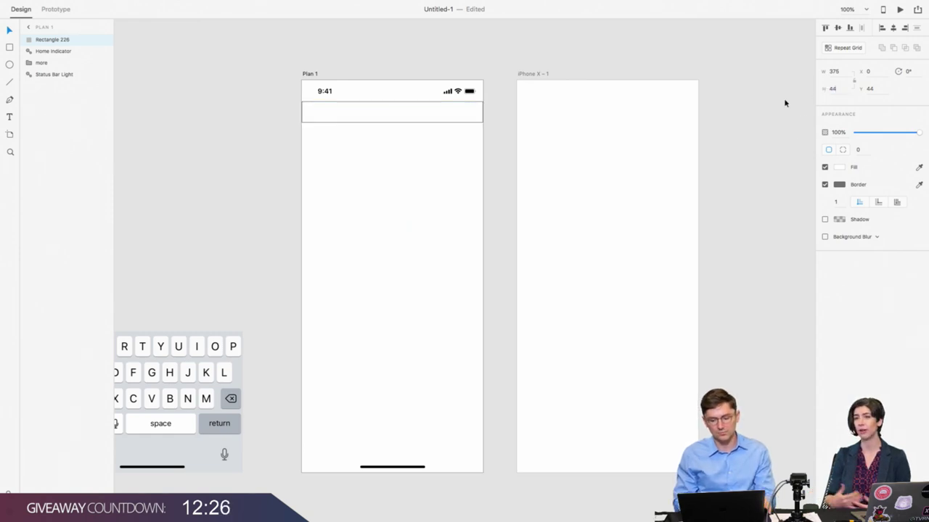
left_click(305, 147)
left_click(326, 116)
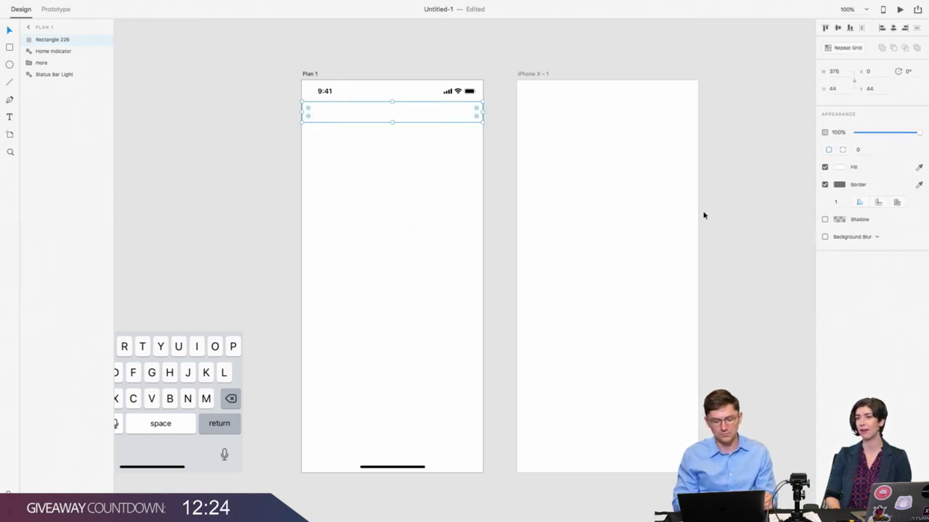
left_click(825, 185)
left_click(365, 183)
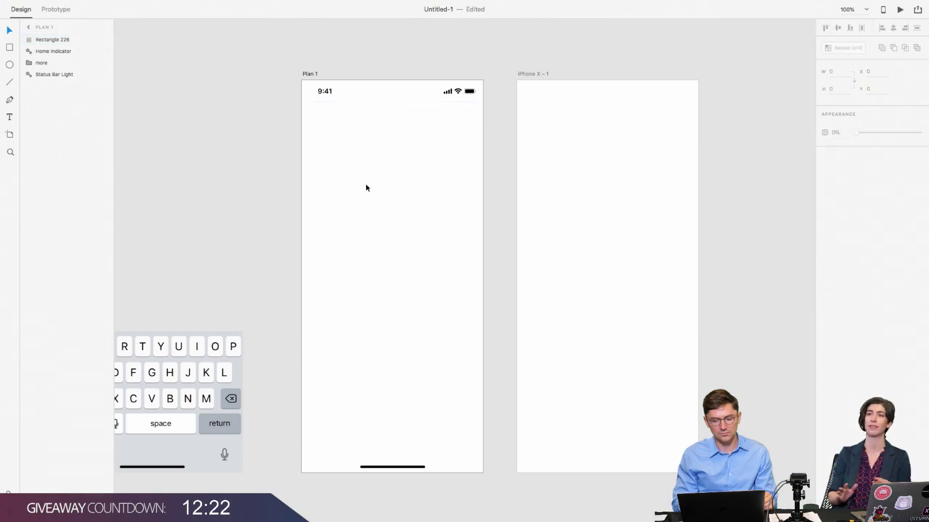
left_click(373, 121)
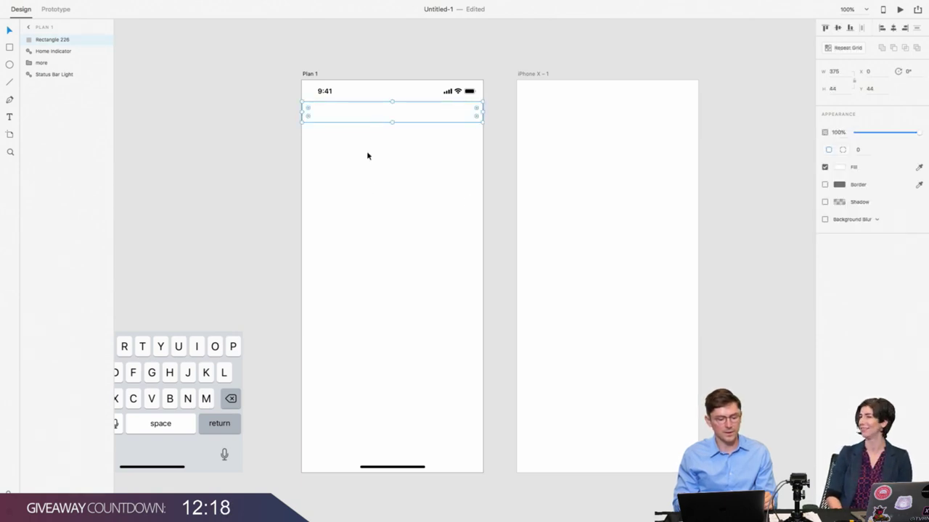
Step: Change the header rectangle's height to 45 and duplicate it
left_click(327, 93)
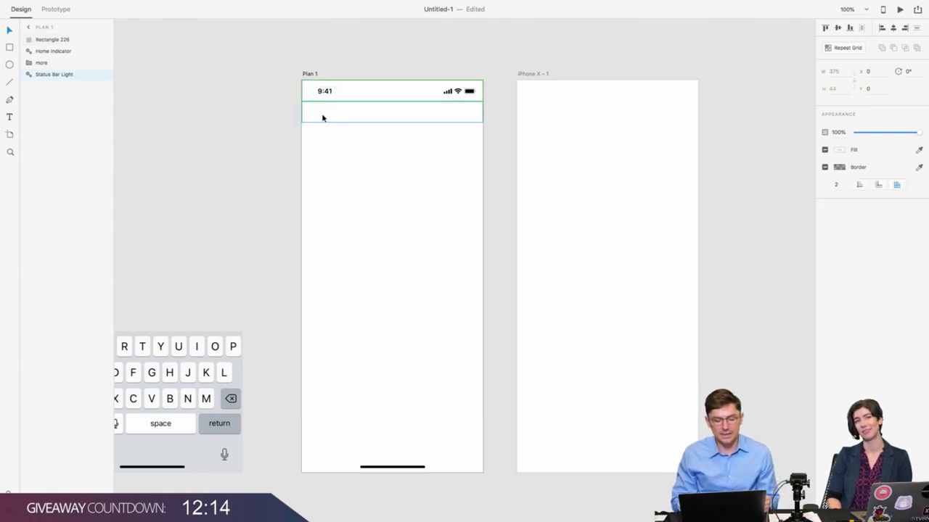
left_click(323, 118)
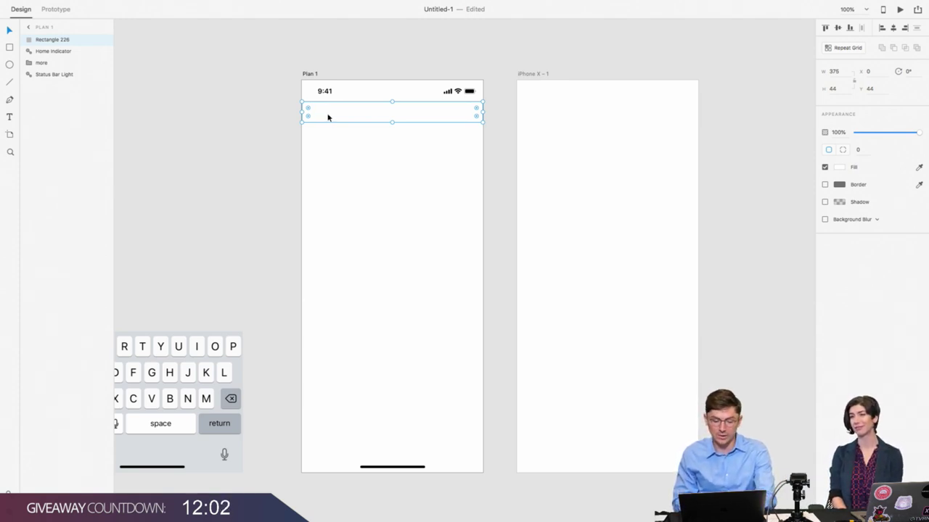
left_click(818, 89)
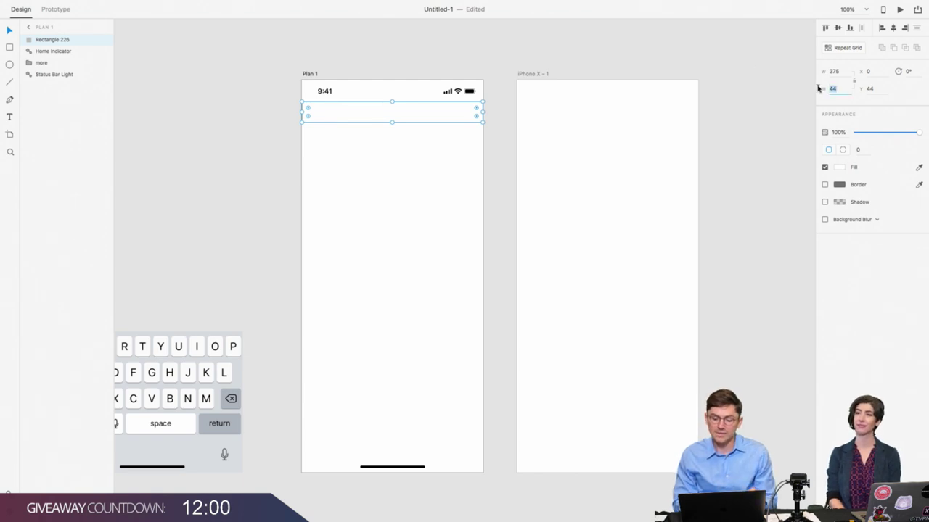
type("45")
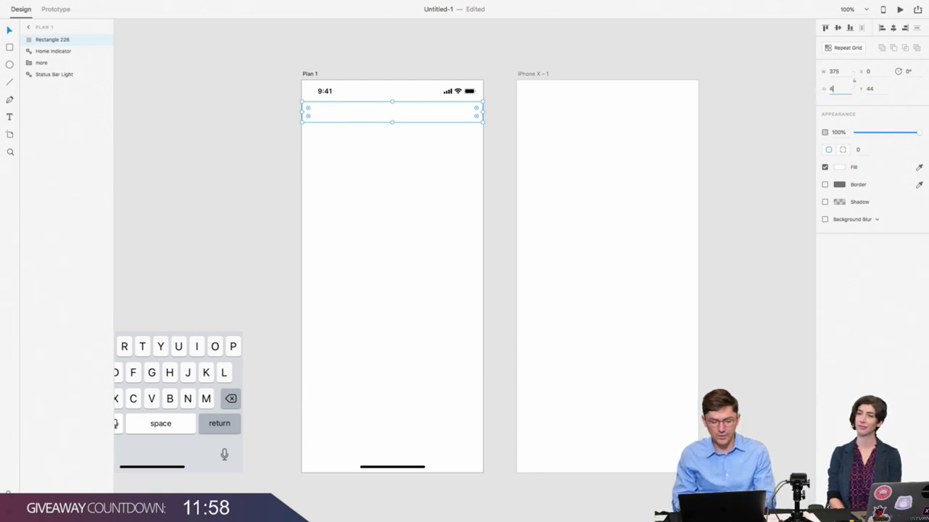
key("Return")
left_click(392, 122)
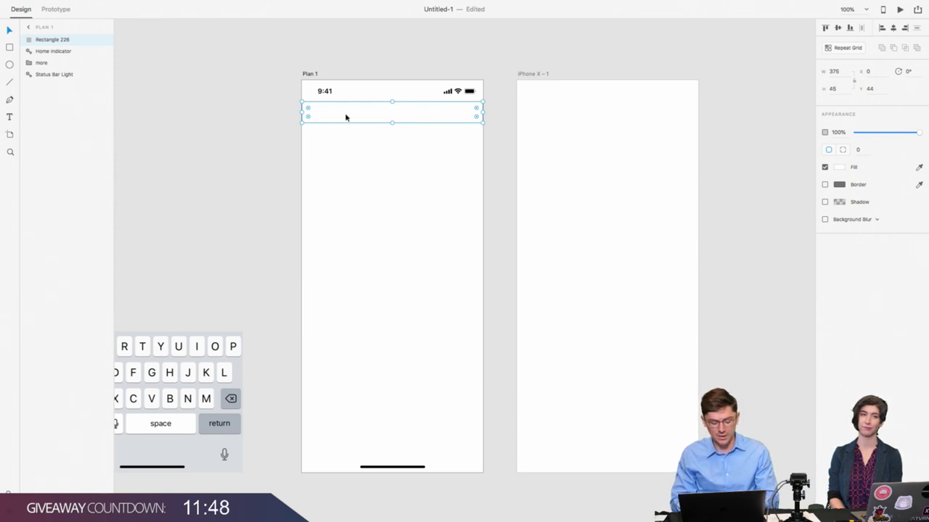
key("super+d")
Step: Shrink the duplicate to a 0.5-high line and bottom-align it with the header rectangle
left_click_drag(392, 101, 391, 113)
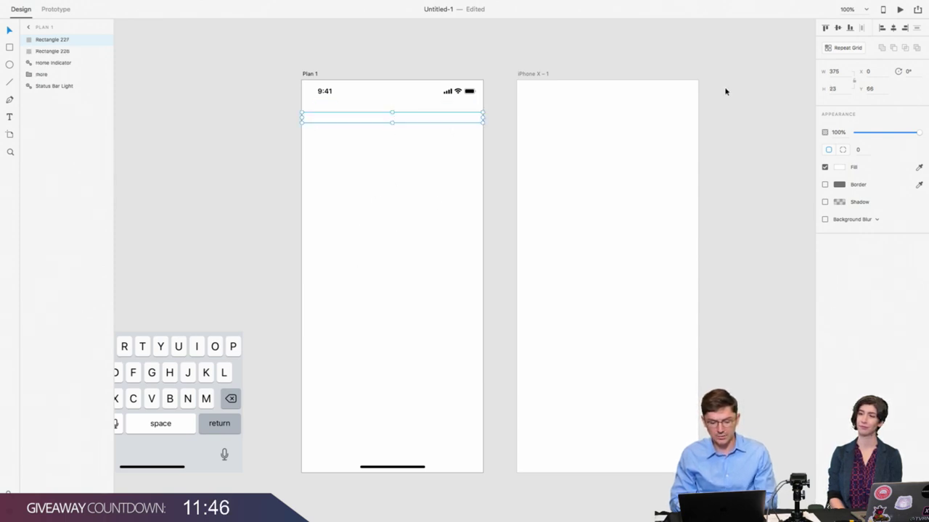
left_click(831, 88)
type("1")
key("Return")
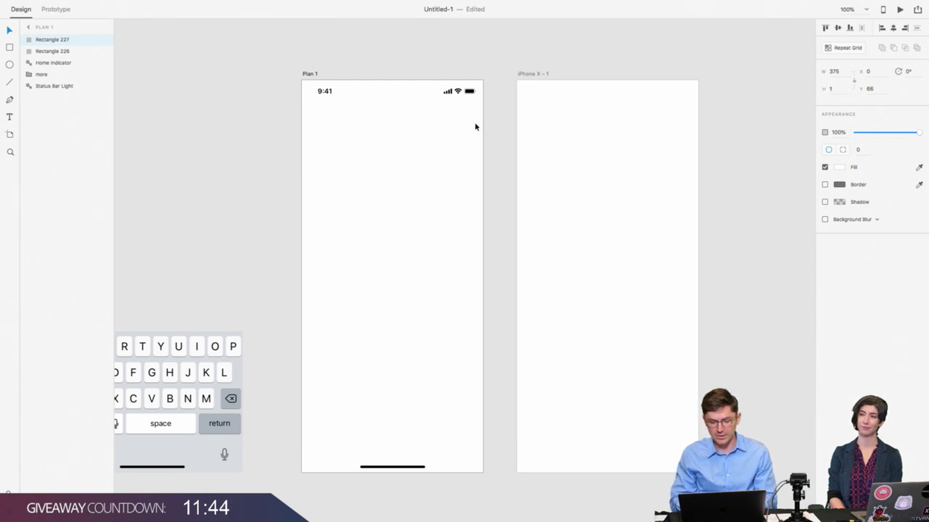
left_click(436, 111)
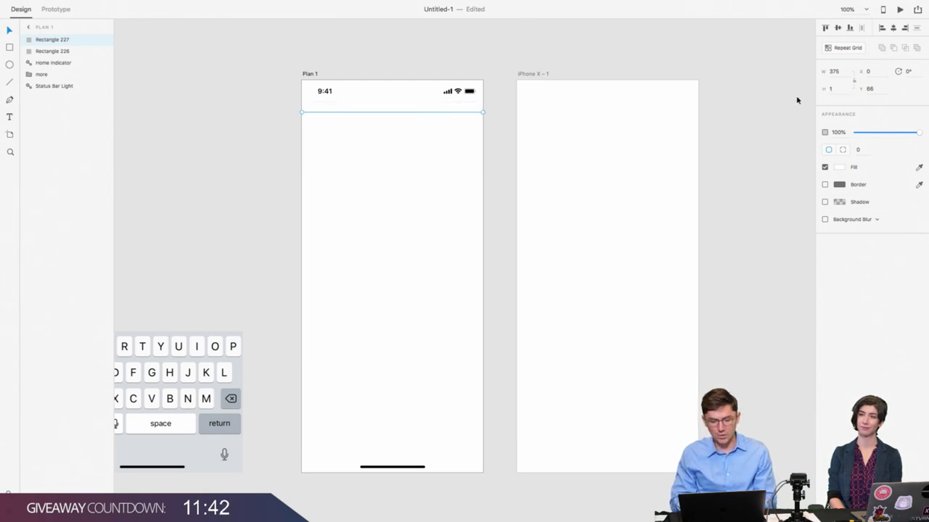
left_click(838, 92)
type("0.5")
key("Return")
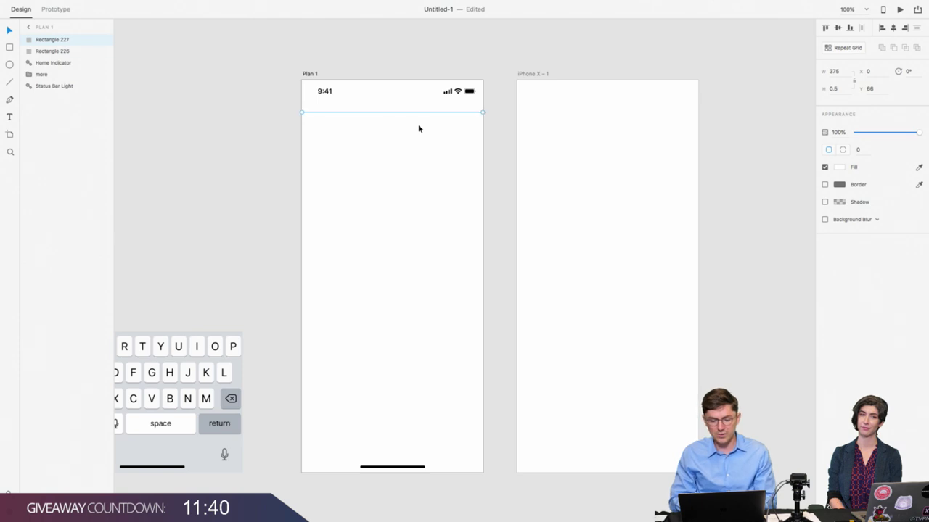
left_click(410, 121, "shift")
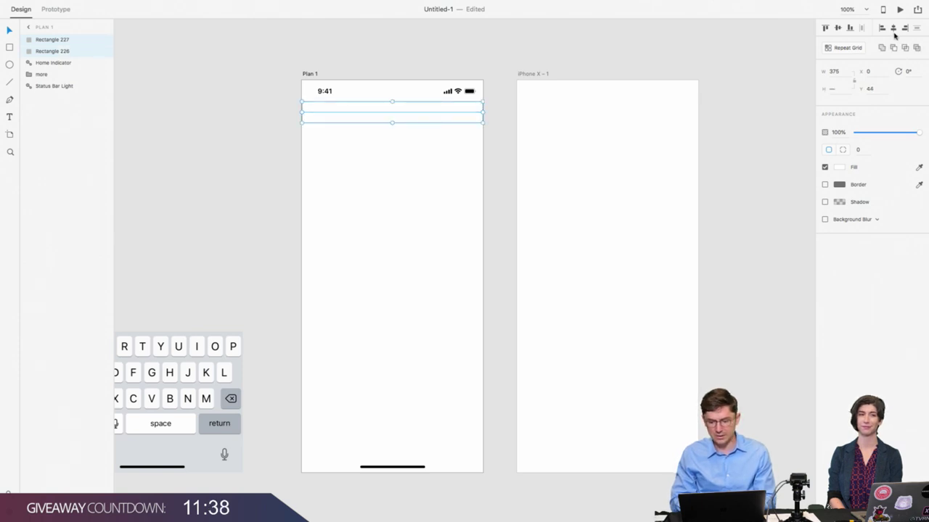
left_click(850, 29)
left_click(454, 164)
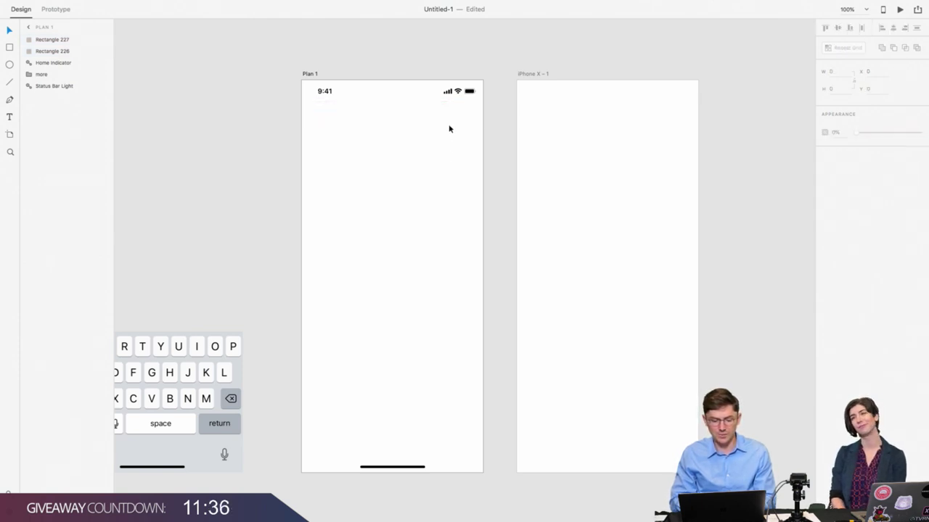
left_click(449, 124)
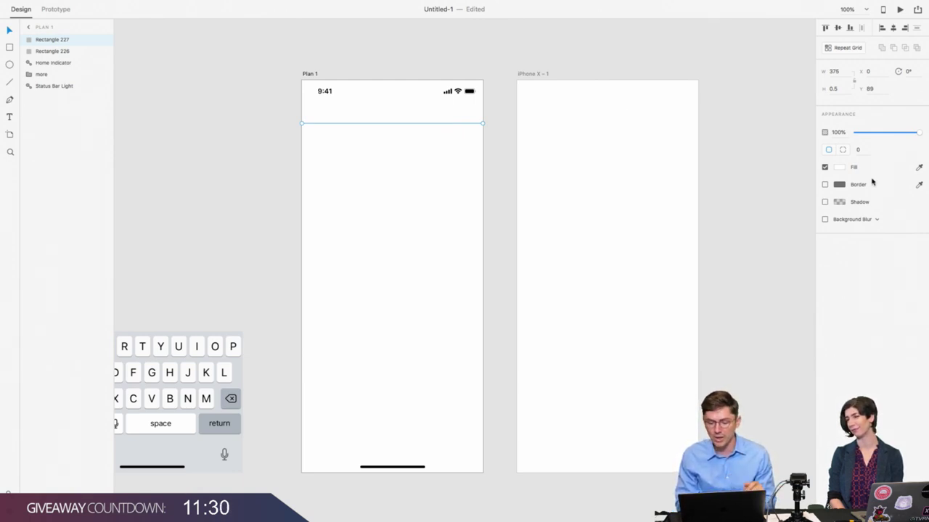
Step: Give the divider line a #000000 fill at 10% opacity
left_click(839, 167)
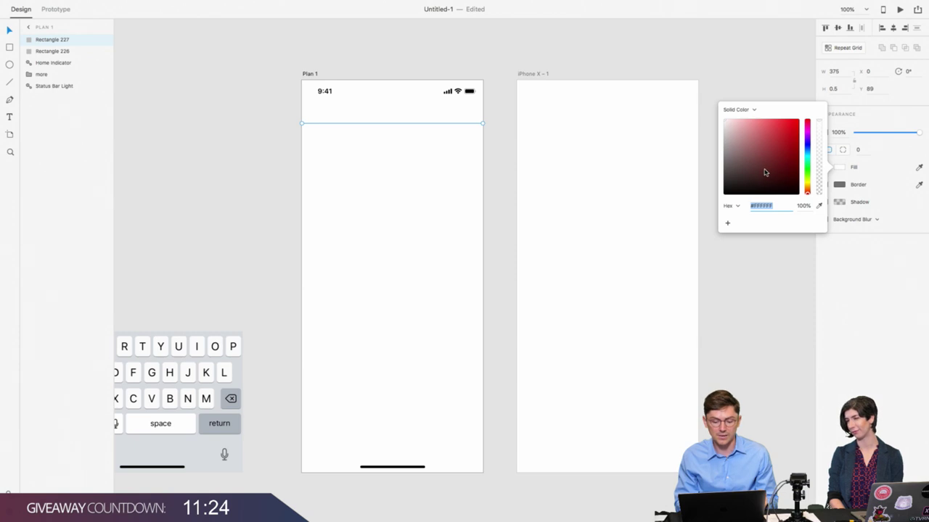
left_click_drag(763, 174, 682, 217)
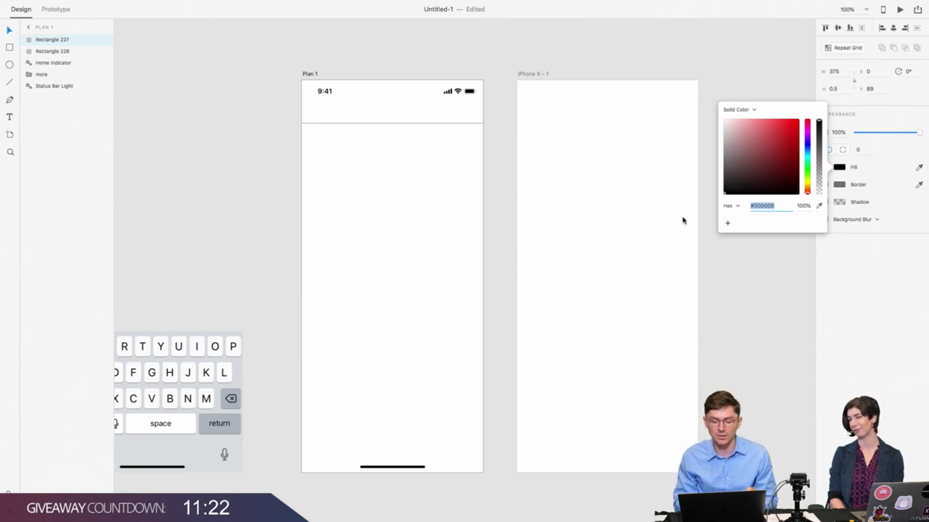
left_click(857, 288)
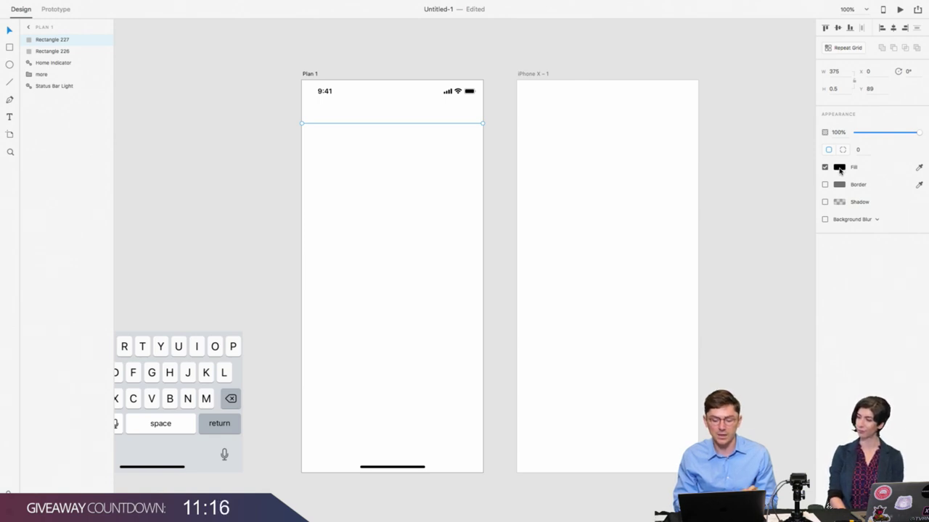
left_click(839, 169)
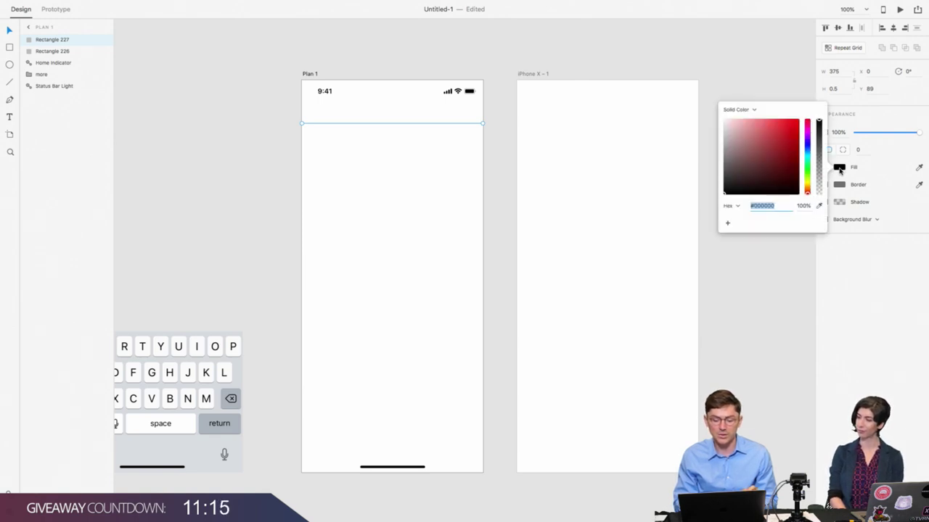
left_click(802, 206)
type("10")
key("Return")
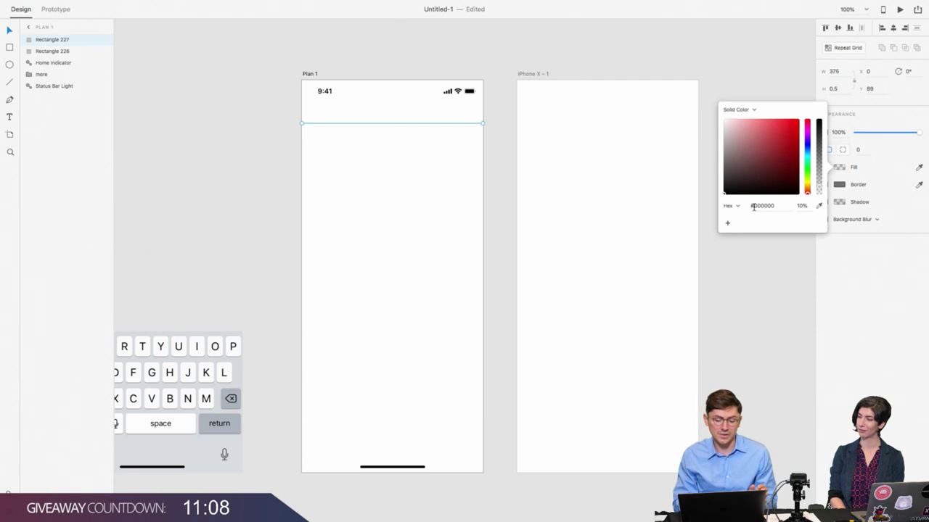
left_click(458, 137)
Step: Top-align the divider with the header rectangle, then select both rectangles together
left_click(457, 125)
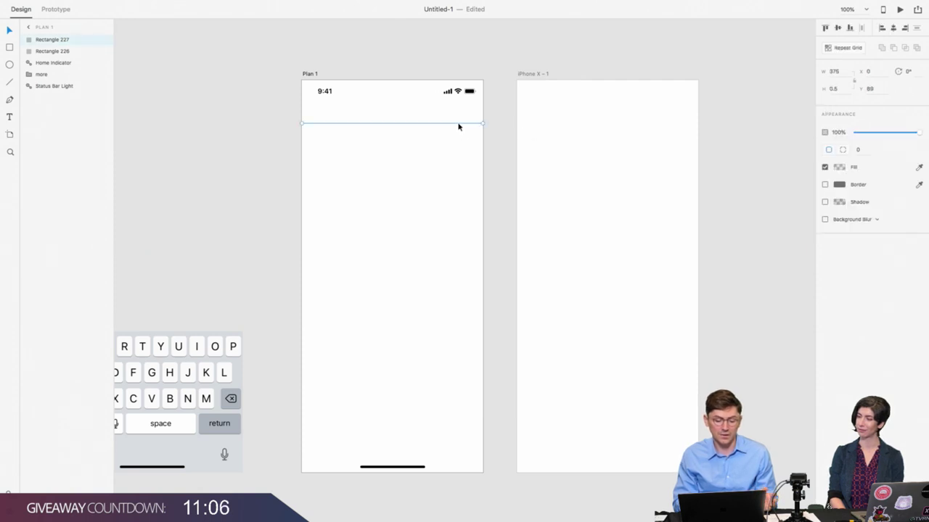
left_click(449, 114, "shift")
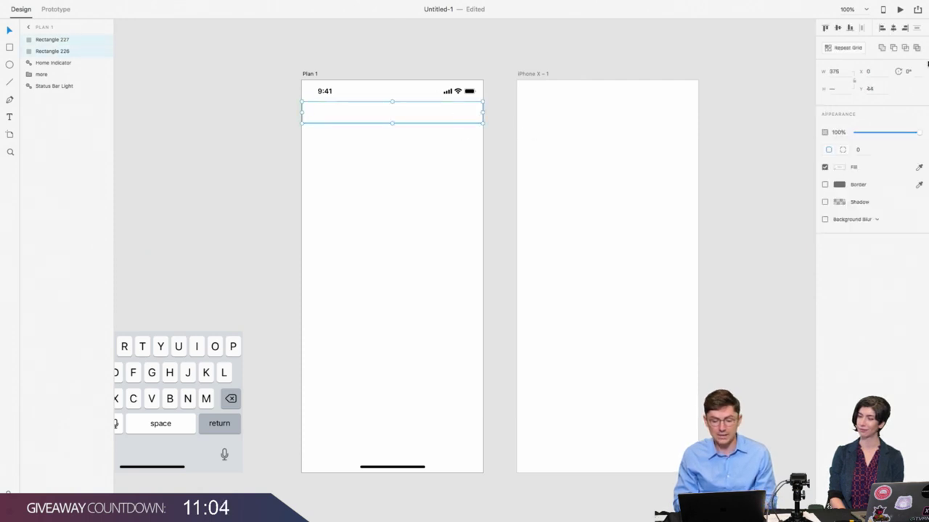
left_click(825, 28)
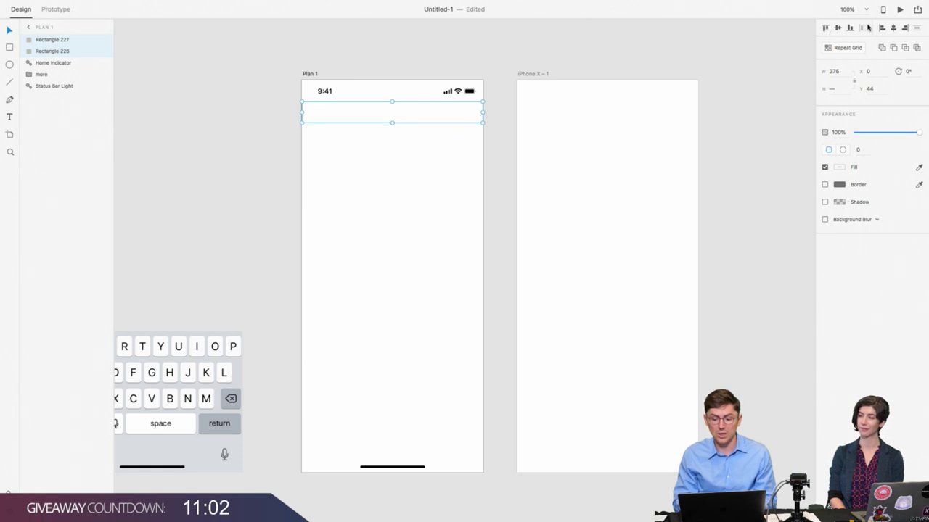
left_click(503, 153)
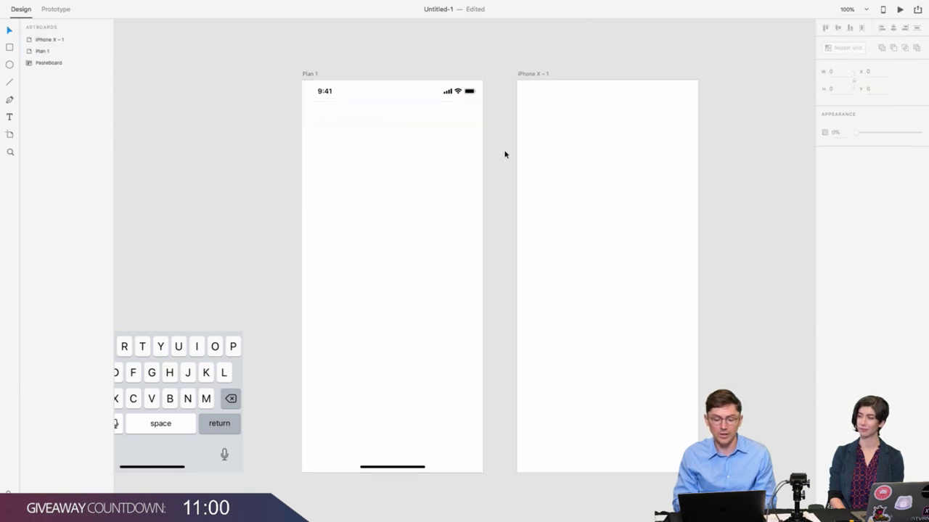
left_click(466, 123)
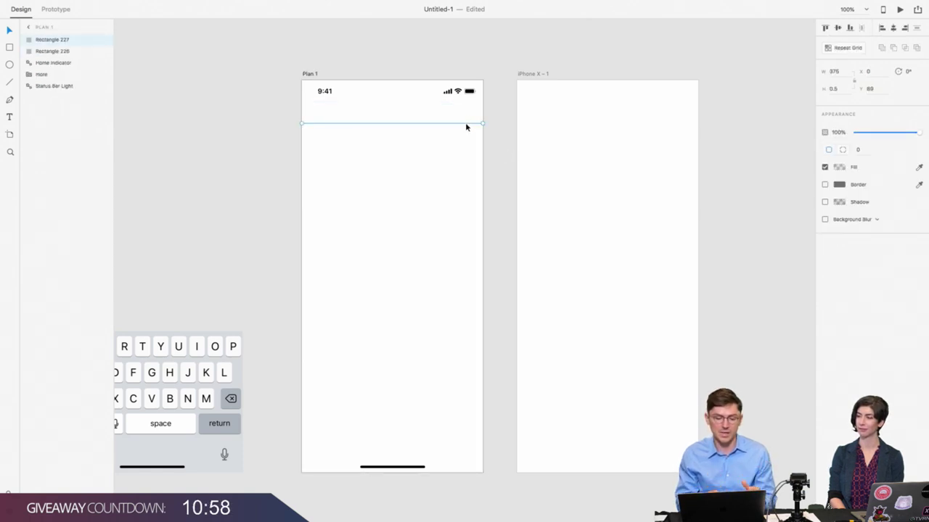
left_click(839, 167)
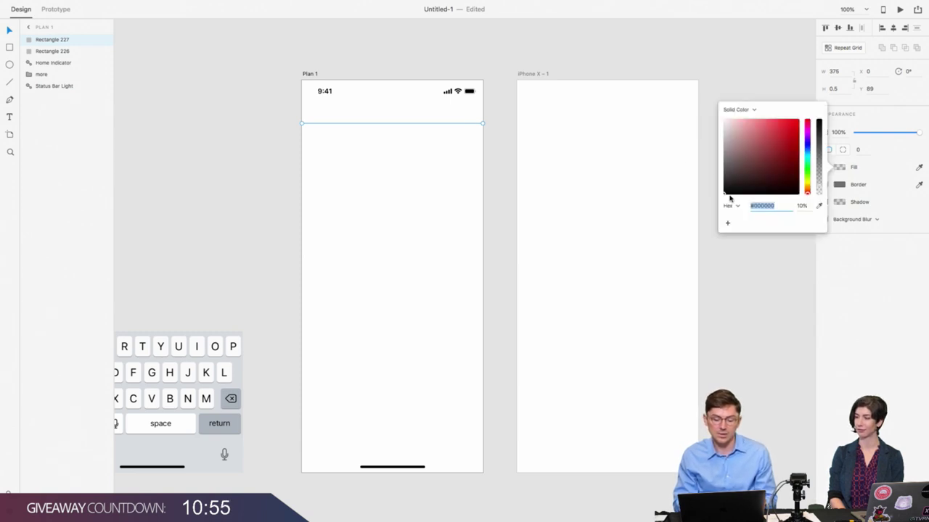
left_click(457, 188)
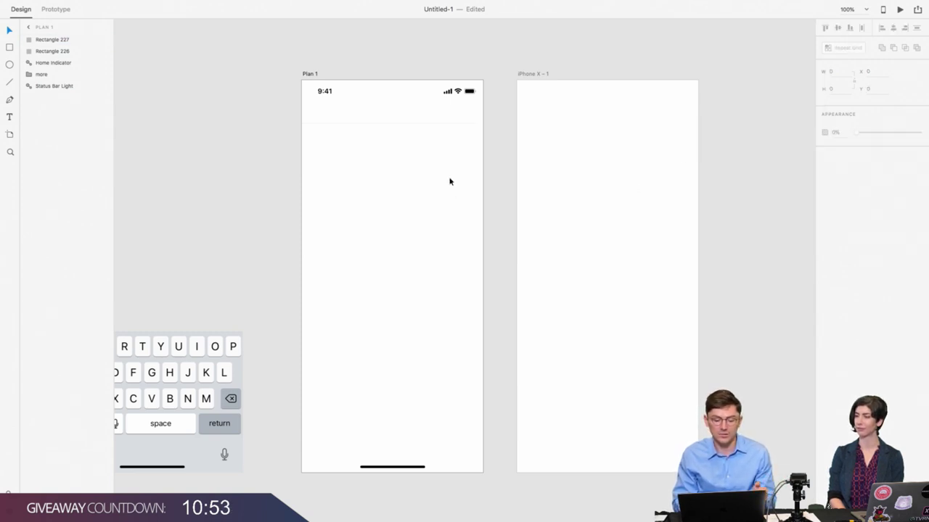
left_click(416, 116)
left_click(402, 136)
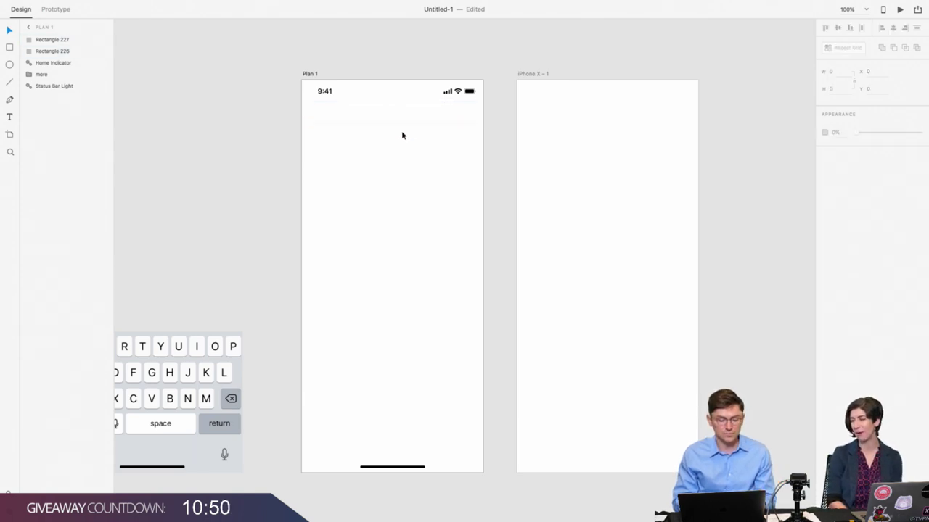
left_click_drag(403, 131, 414, 120)
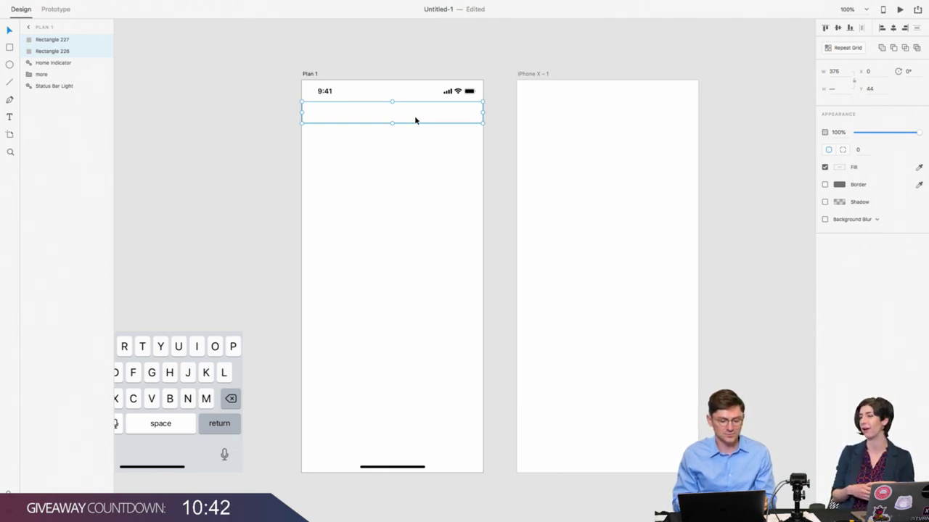
Step: Marquee-select the header rectangle and divider line, then switch to the Text tool
scroll(414, 115, "down", 3)
scroll(414, 115, "left", 3)
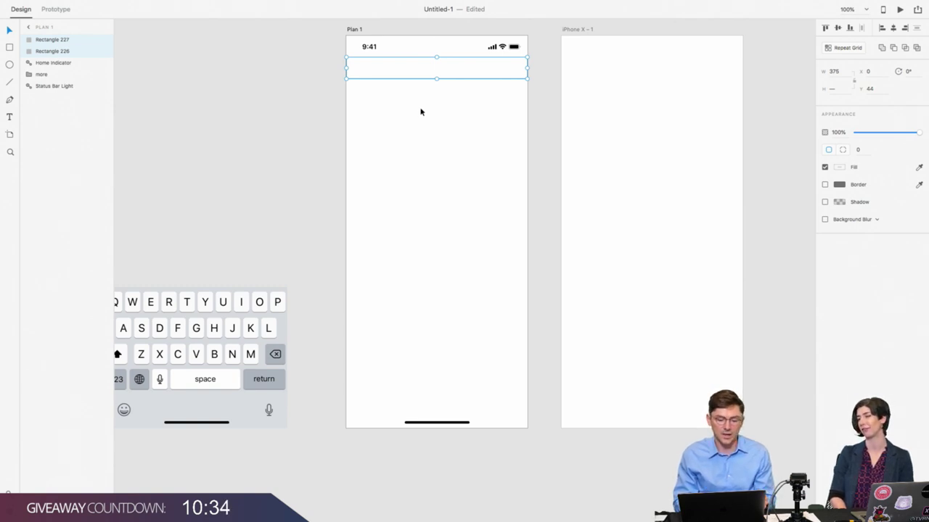
scroll(421, 109, "right", 2)
scroll(420, 110, "up", 1)
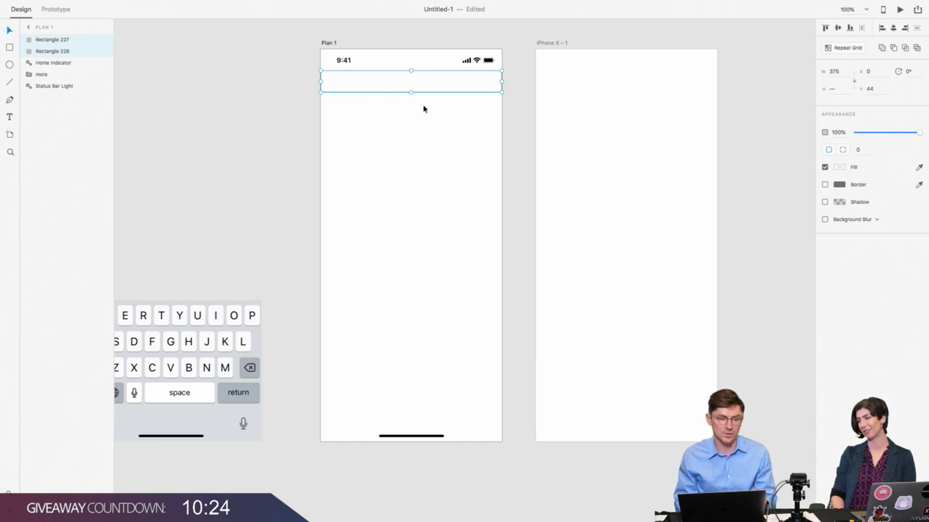
scroll(390, 139, "left", 2)
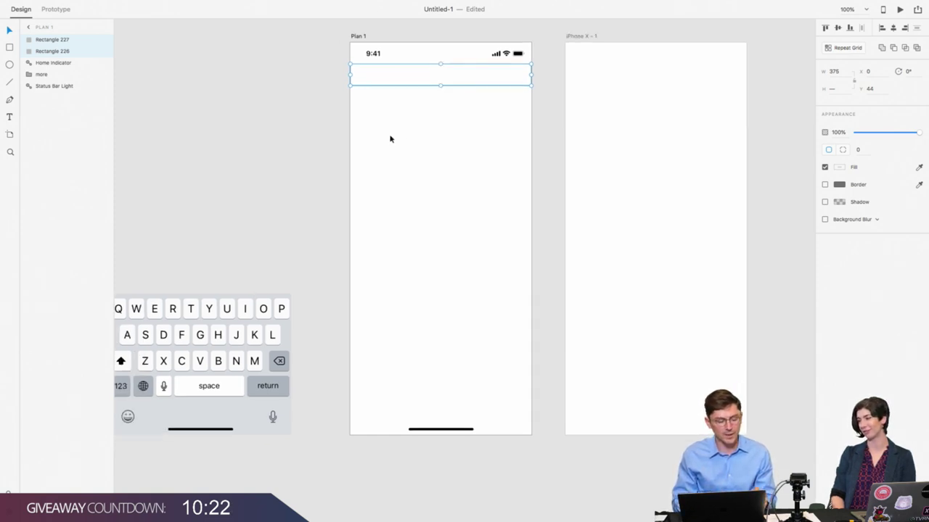
left_click(429, 111)
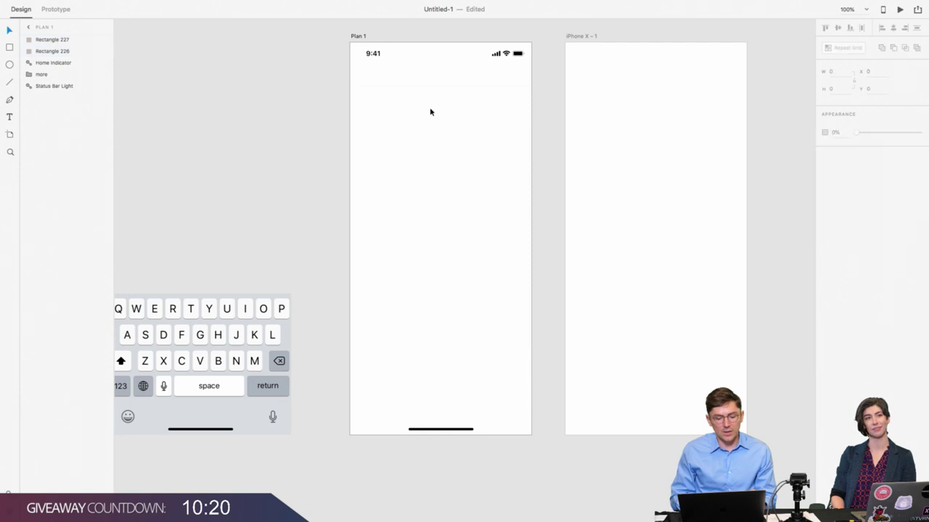
left_click_drag(429, 112, 460, 80)
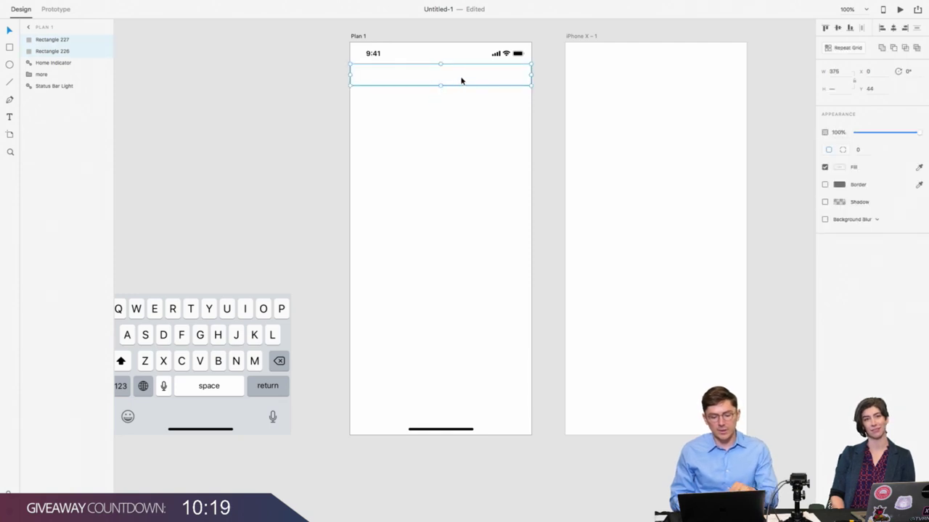
left_click(9, 117)
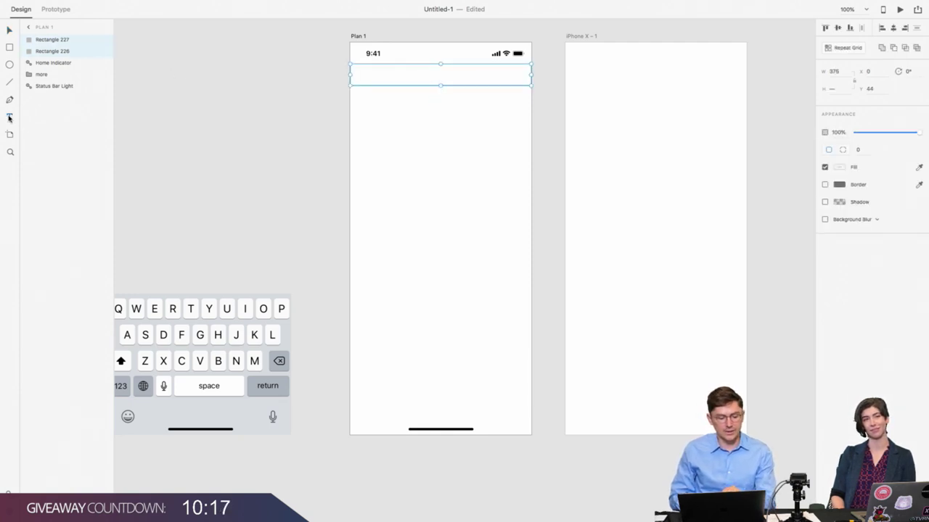
Step: Type the 'Explore' title in the header and set it to SF Pro Display Semibold
left_click(439, 75)
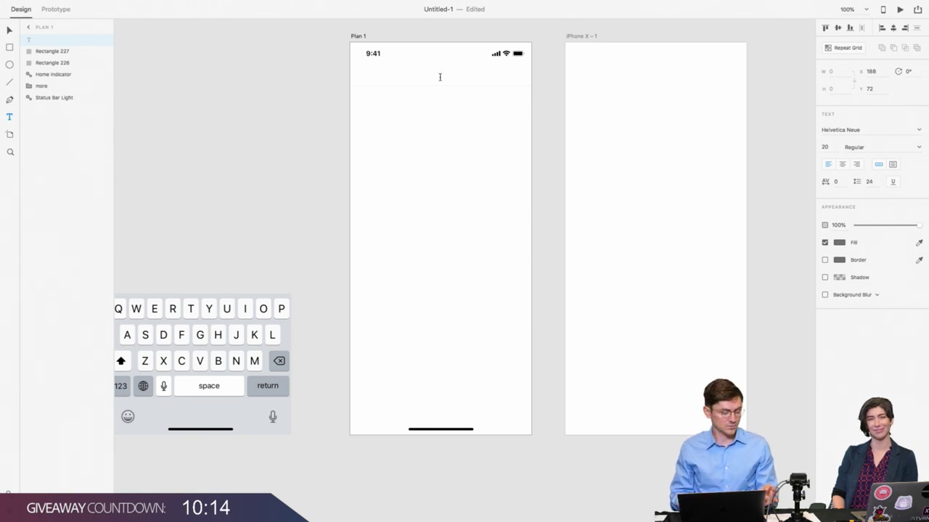
type("Explor")
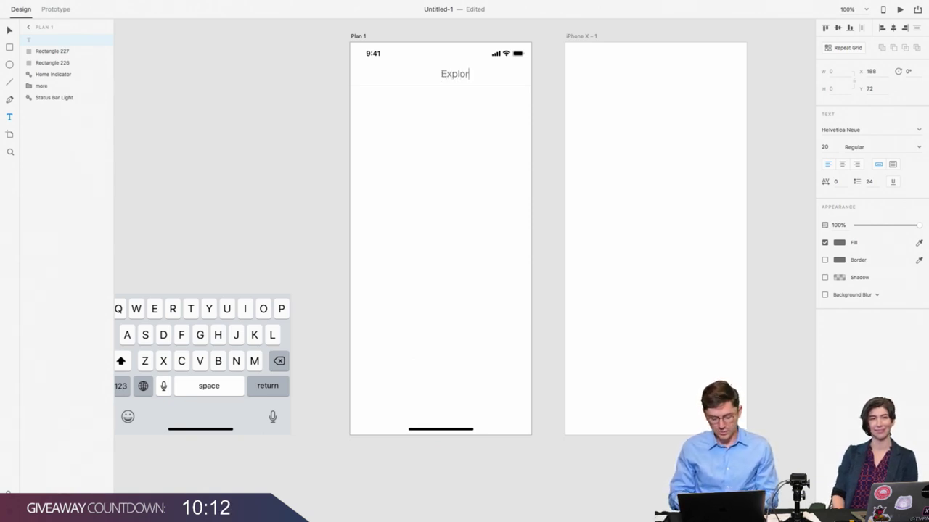
type("e")
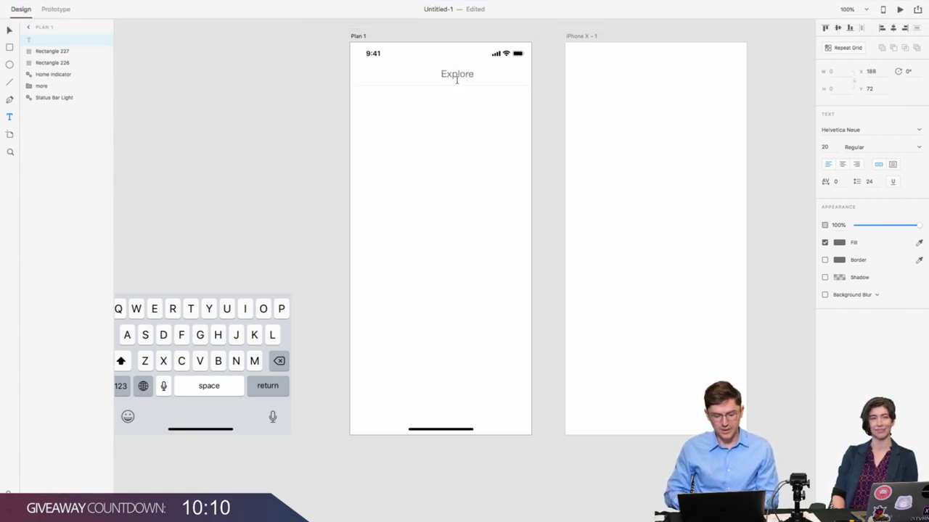
key("Escape")
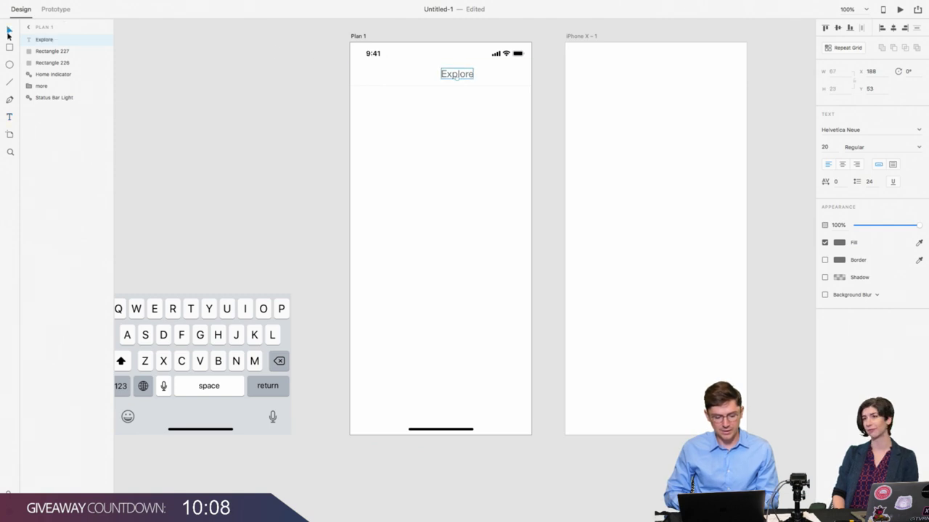
left_click(859, 130)
type("S")
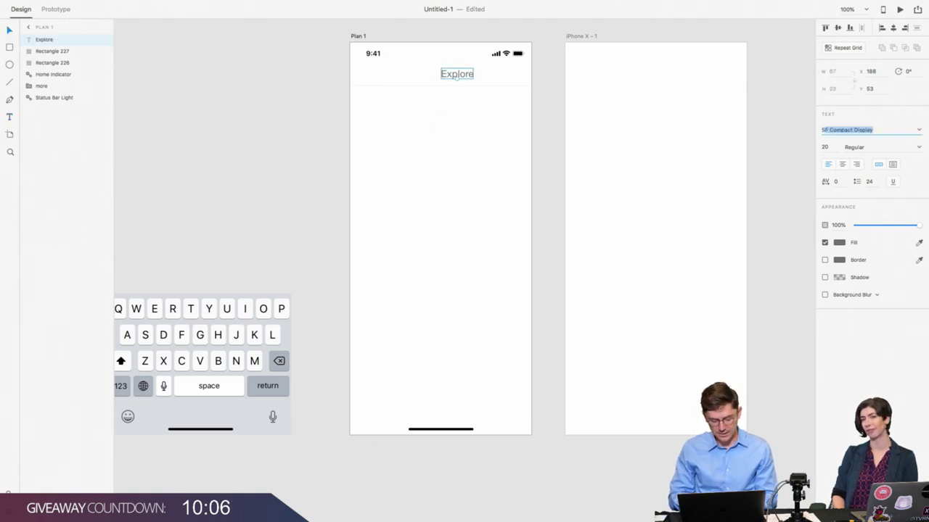
type("F Pro")
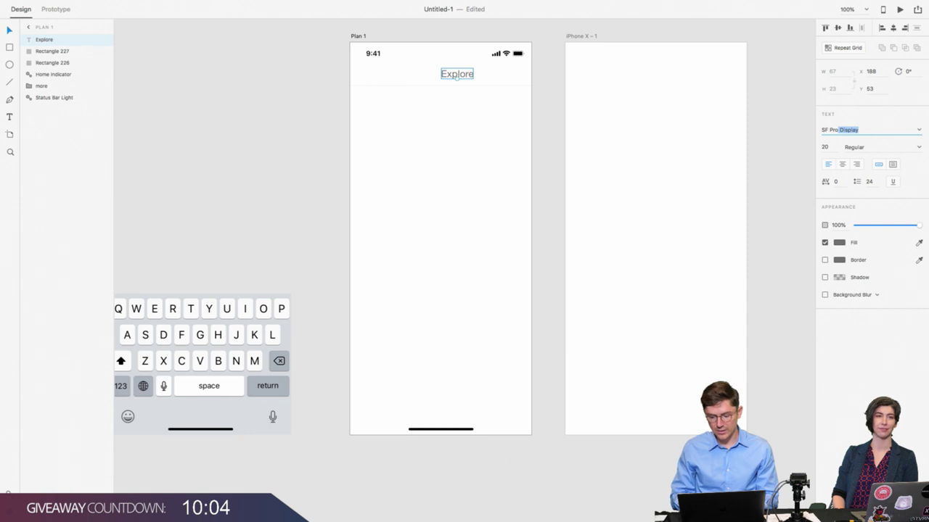
key("Return")
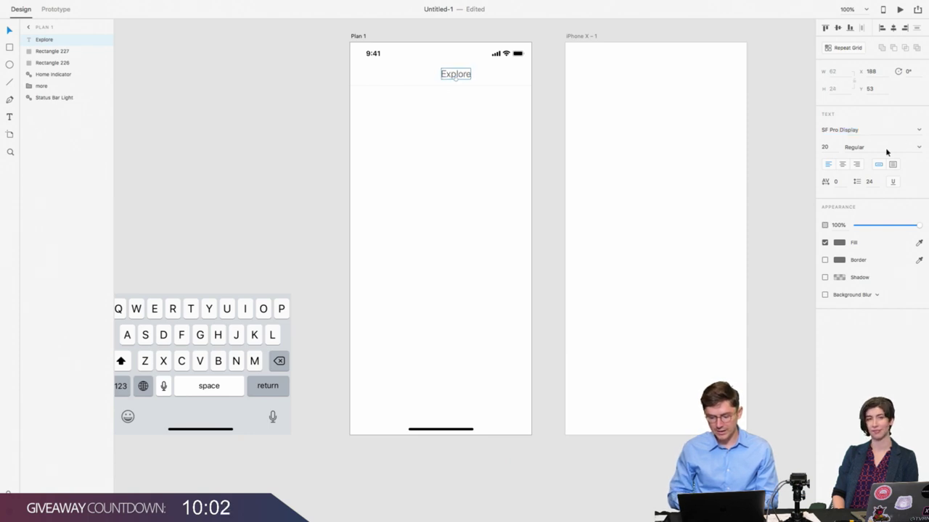
left_click(873, 148)
type("Semibold")
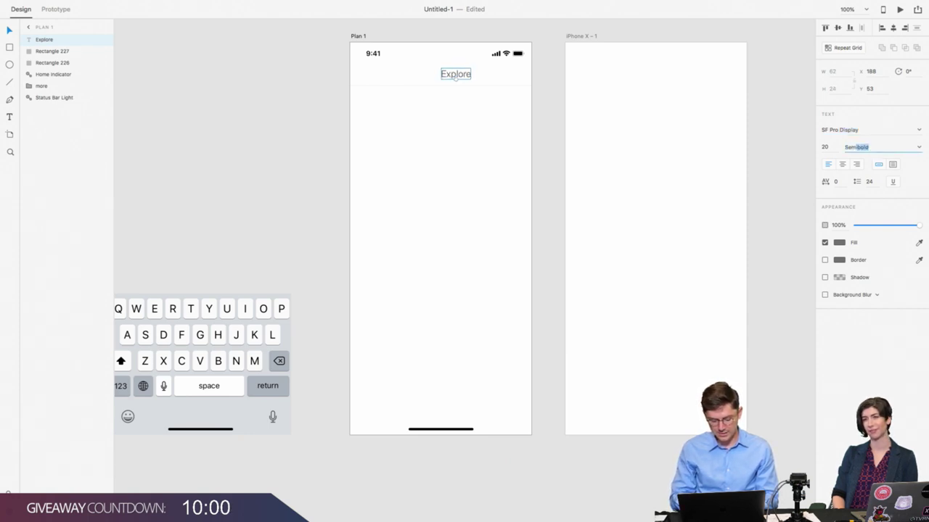
key("Return")
left_click(860, 148)
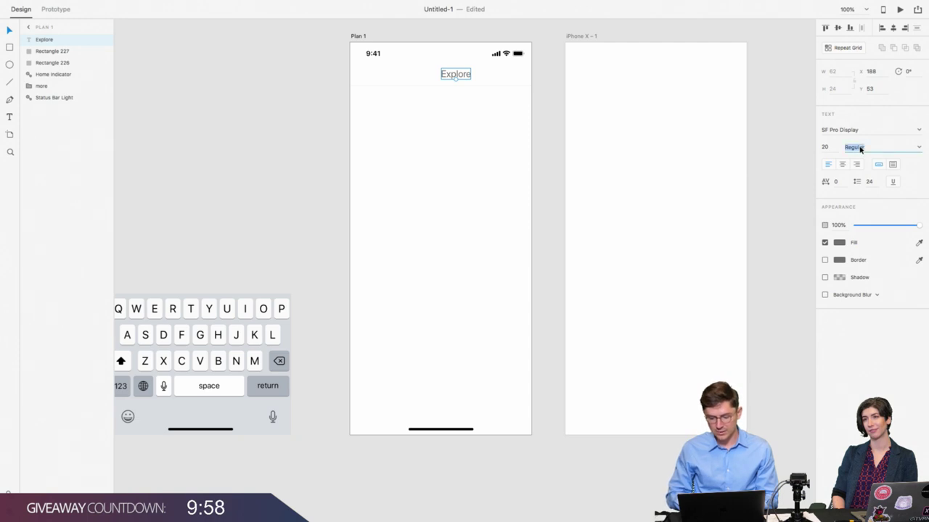
type("Semibold")
key("Return")
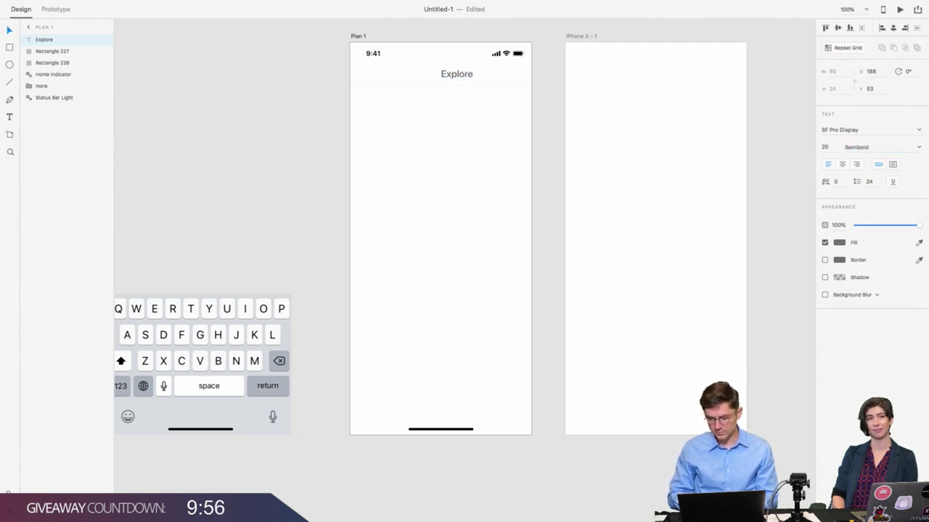
Step: Fill the Explore title #000000, centre it horizontally and move it back into the header bar
left_click(840, 246)
type("000000")
key("Return")
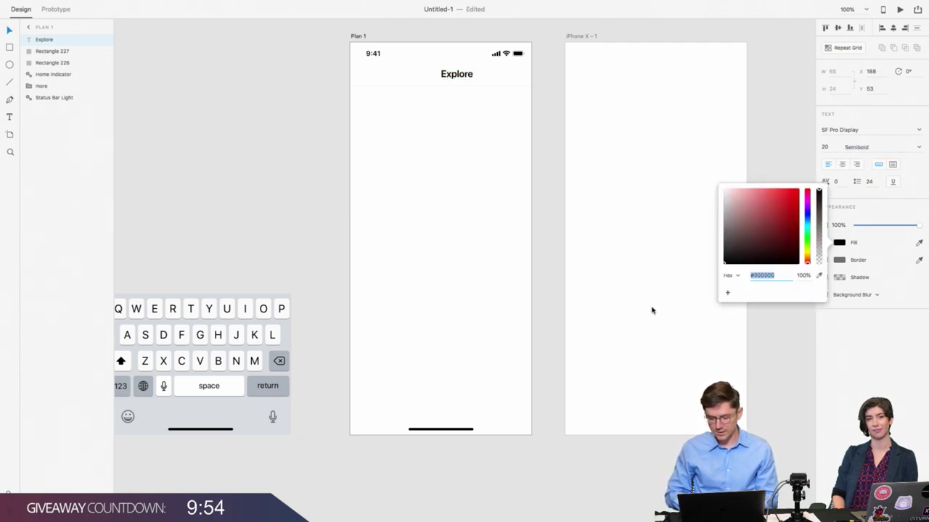
left_click(366, 109)
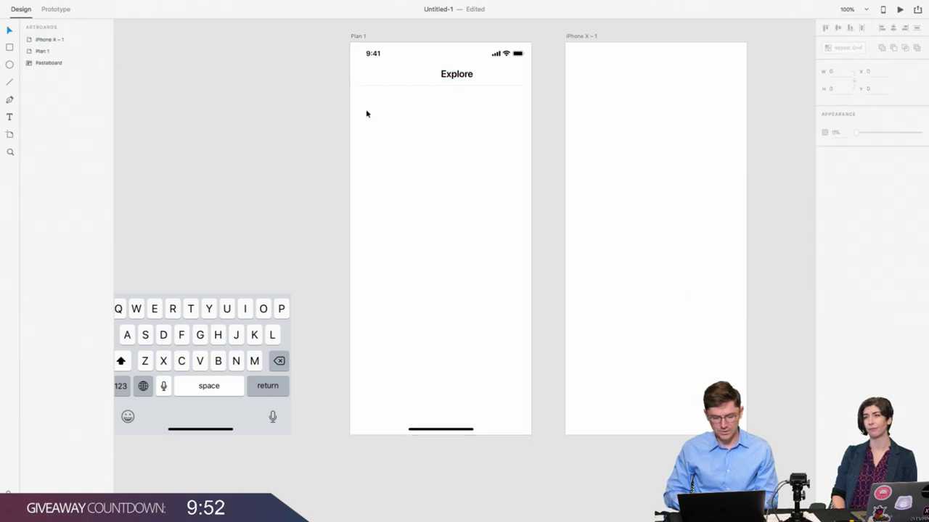
left_click(443, 75)
left_click(838, 28)
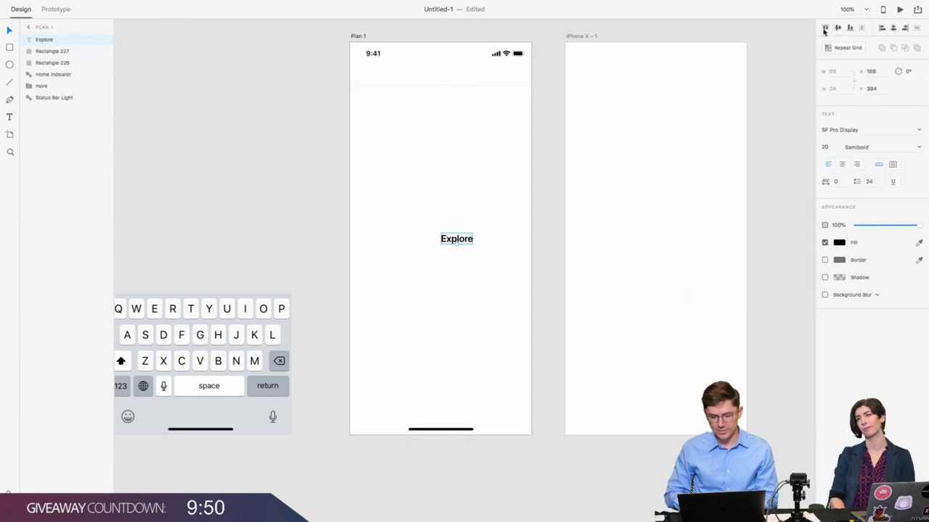
left_click(893, 27)
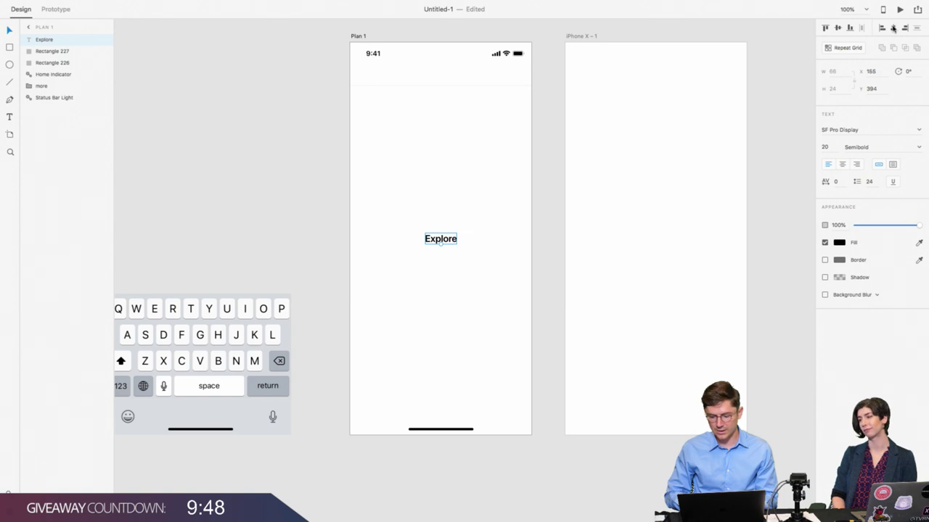
left_click_drag(437, 241, 437, 77)
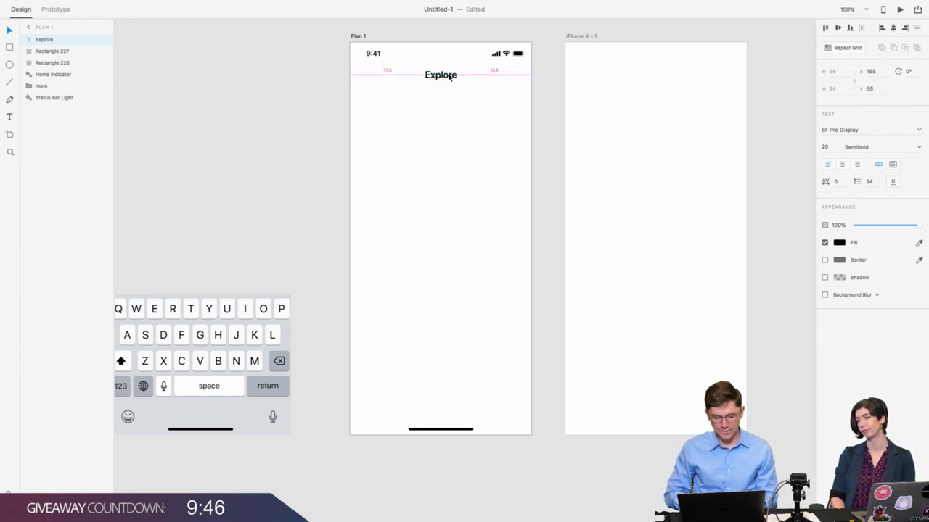
left_click(391, 81)
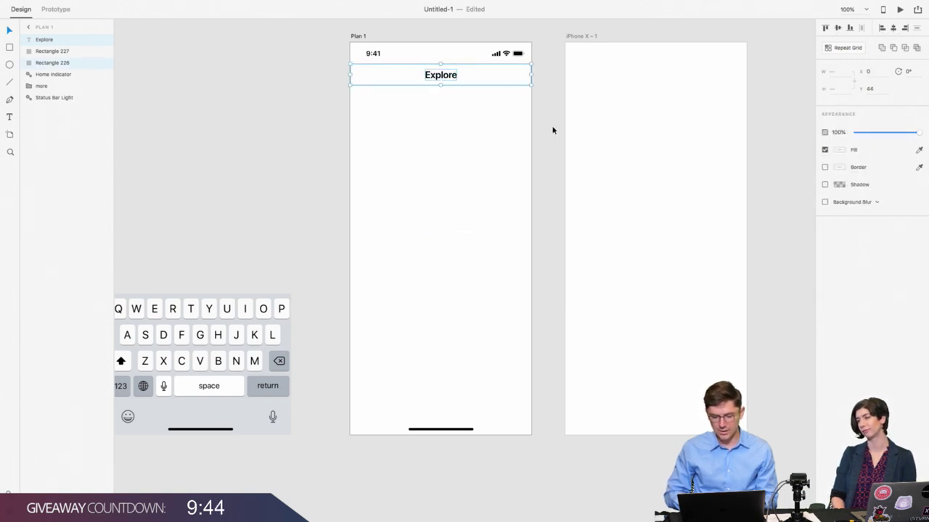
left_click(460, 137)
scroll(460, 137, "down", 2)
scroll(460, 137, "right", 2)
Step: Draw a 375×51 rectangle across Plan 1's bottom, nudge it to Y 725, and remove its border
left_click(435, 64)
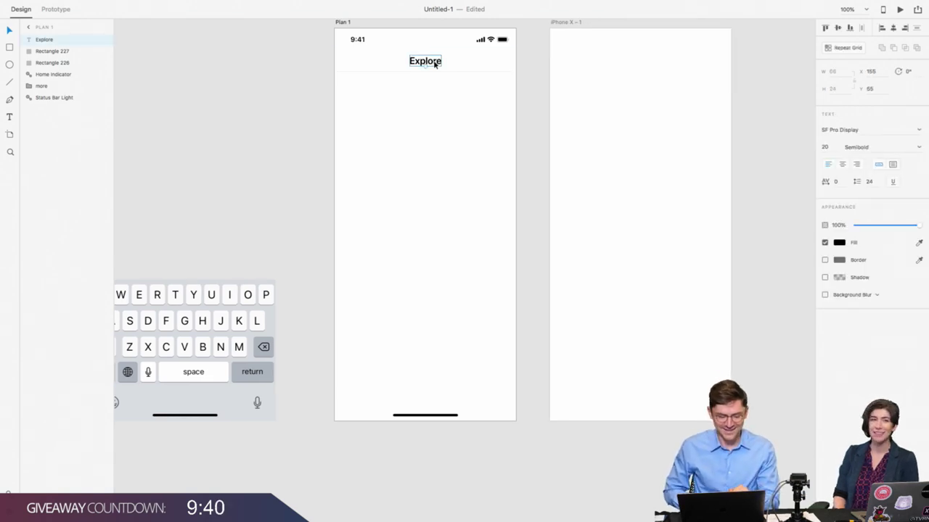
key("r")
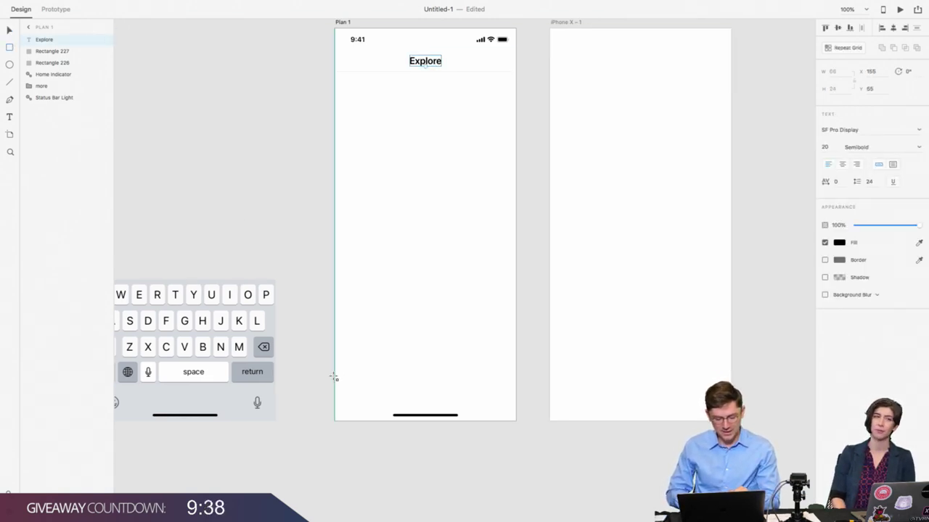
left_click_drag(334, 376, 514, 402)
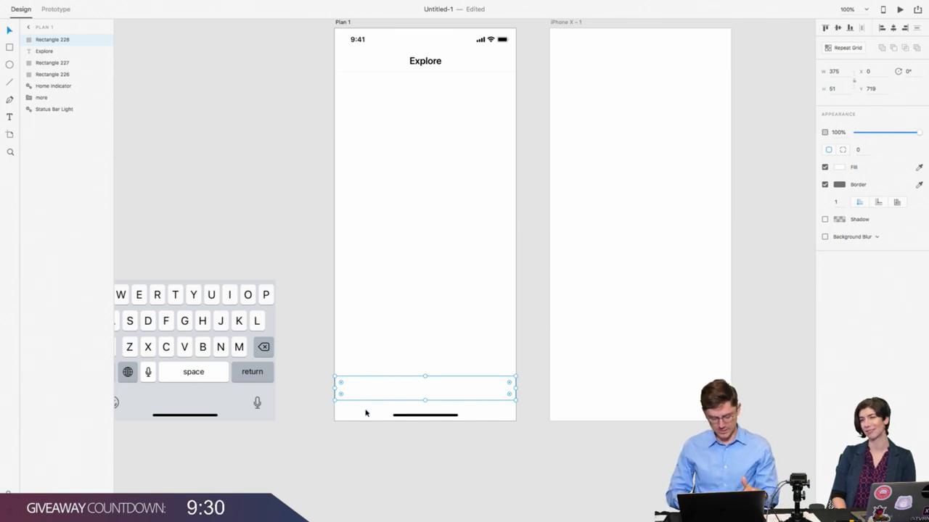
key("alt")
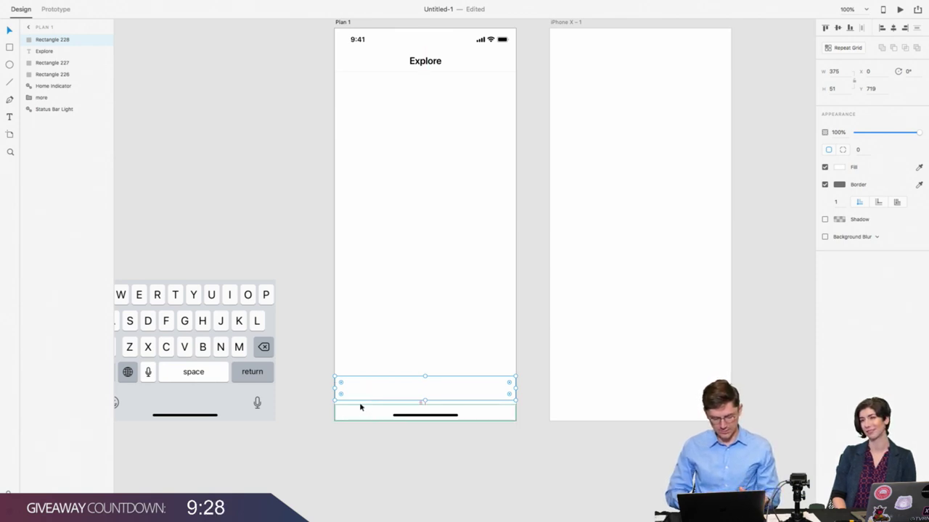
key("Down")
key("Down")
key("Down")
key("Down")
key("Down")
key("Down")
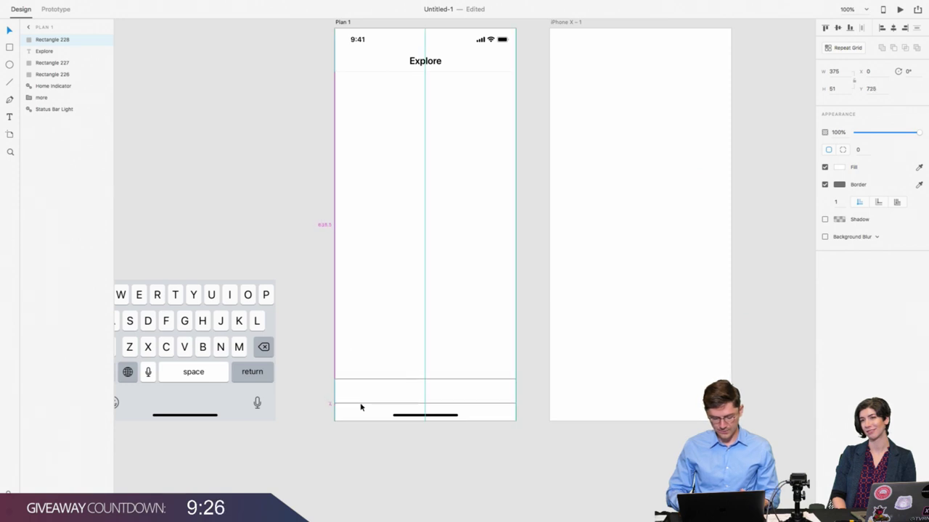
left_click(824, 184)
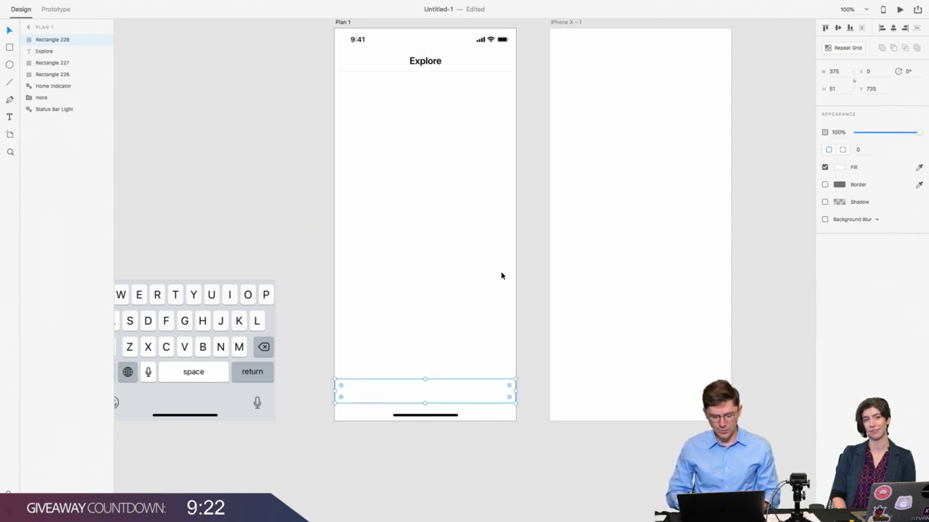
Step: Enable a drop shadow on the bar with Y offset -0.5 and blur 0
left_click(824, 185)
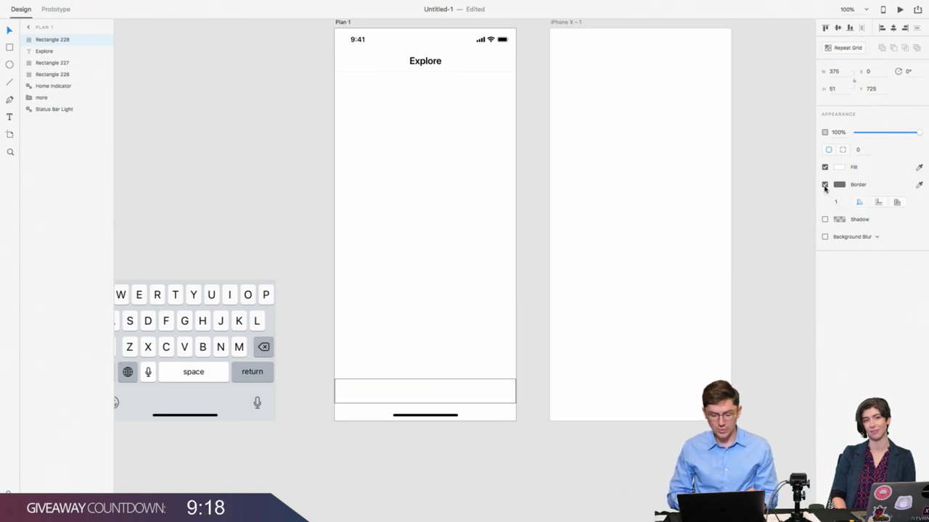
left_click(825, 186)
left_click(825, 203)
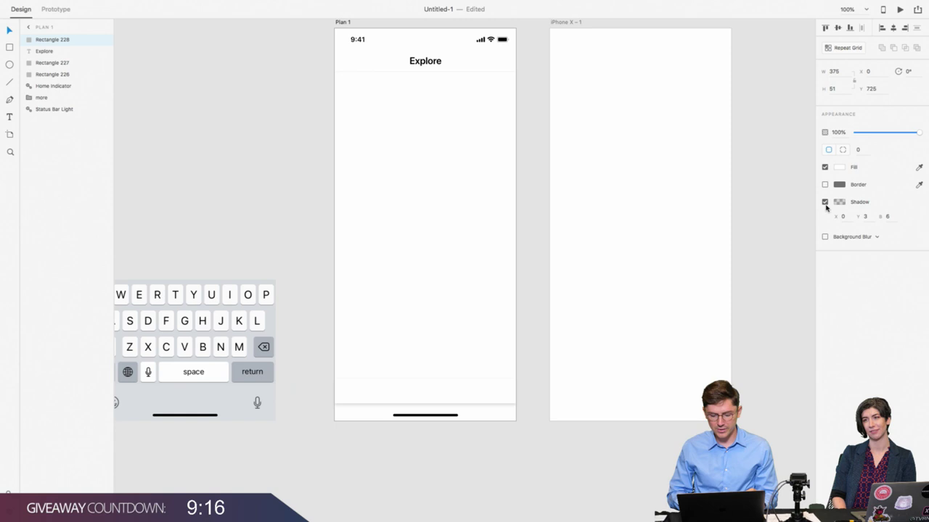
left_click(865, 217)
type("0")
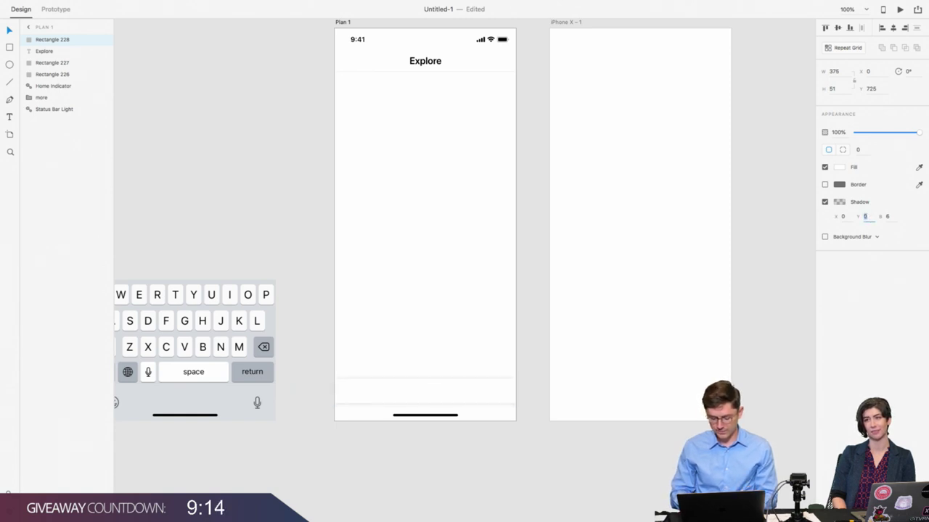
type("0.5")
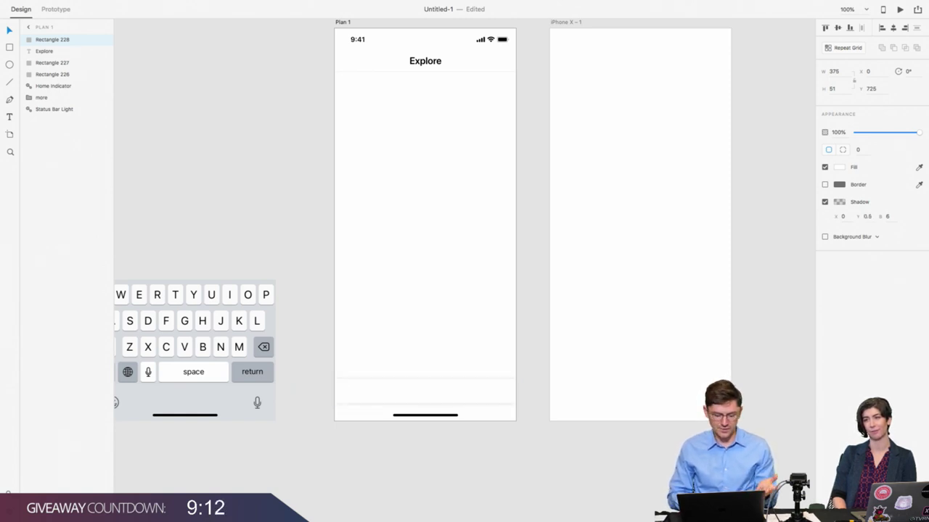
left_click(895, 212)
type("0")
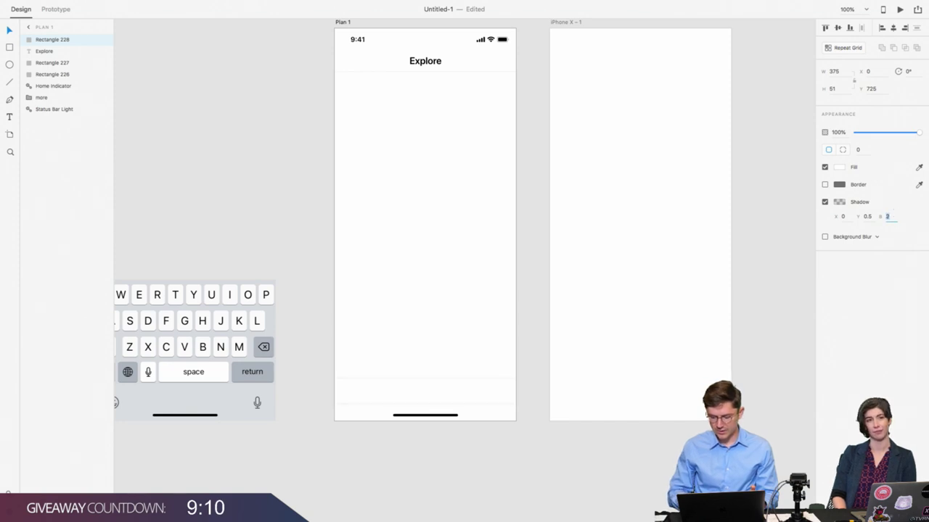
Step: Set the shadow colour to #E5E5E5 at 100% opacity and preview the bar
left_click(838, 201)
key("Tab")
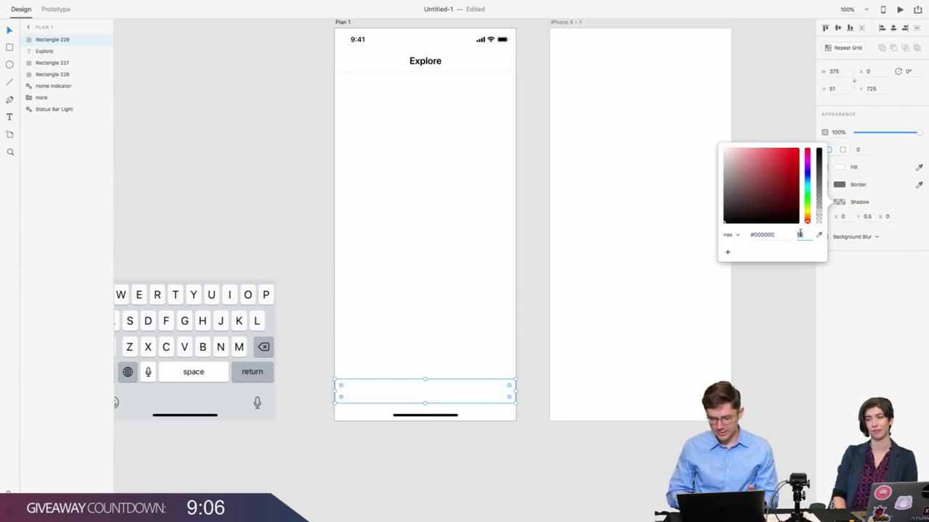
type("10")
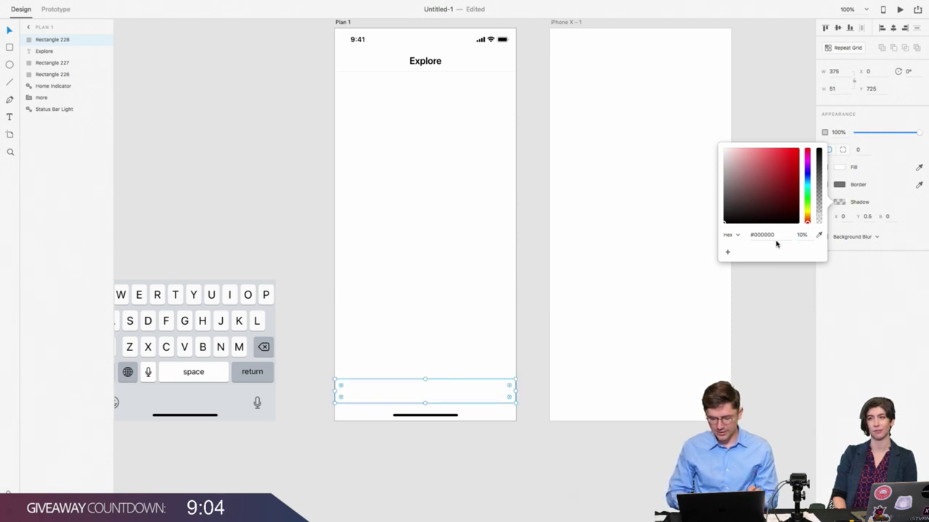
left_click(762, 235)
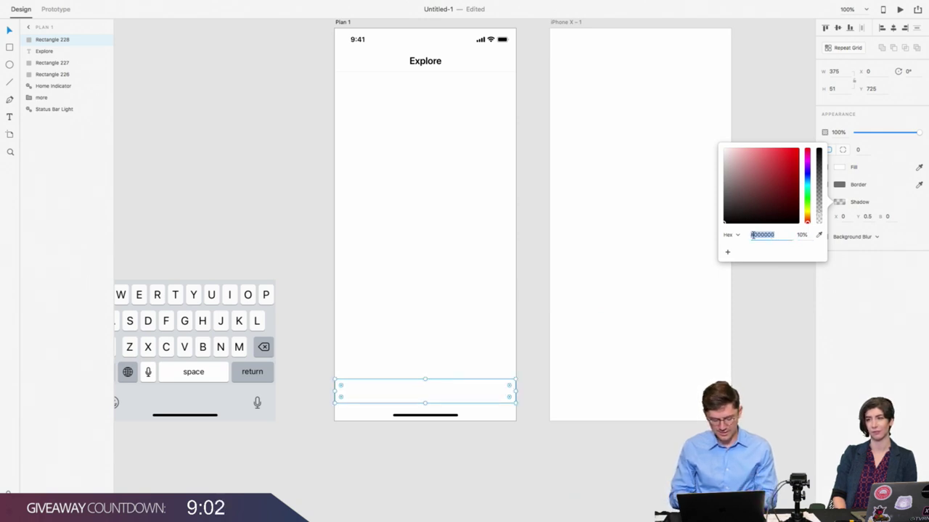
type("#e5e5")
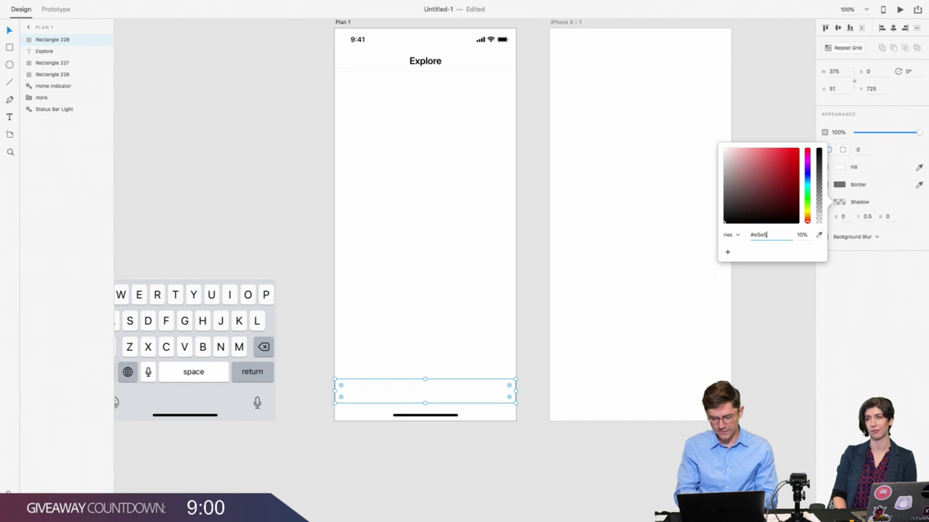
type("e5")
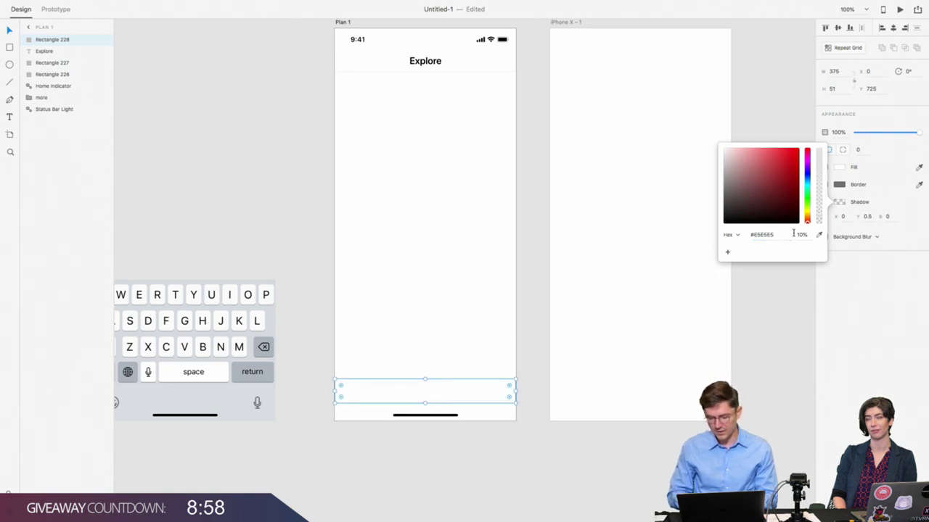
left_click(800, 234)
type("100")
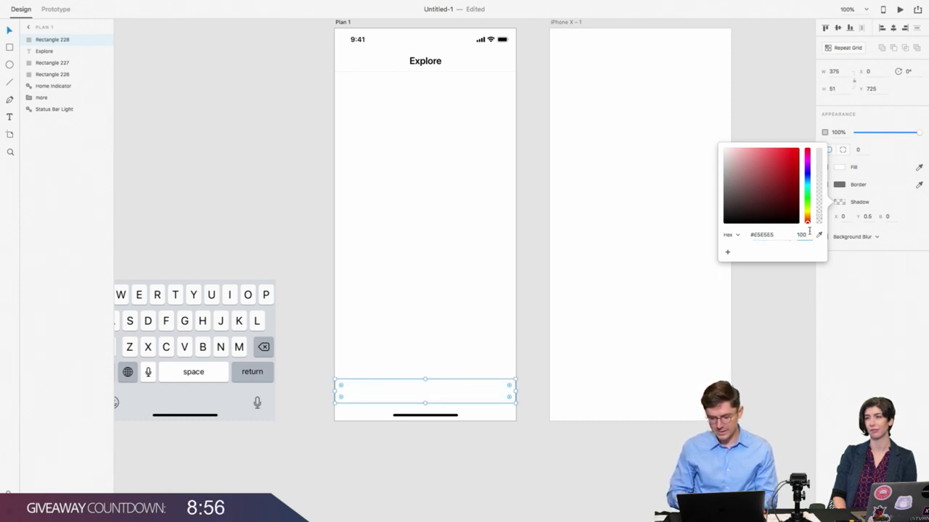
key("Return")
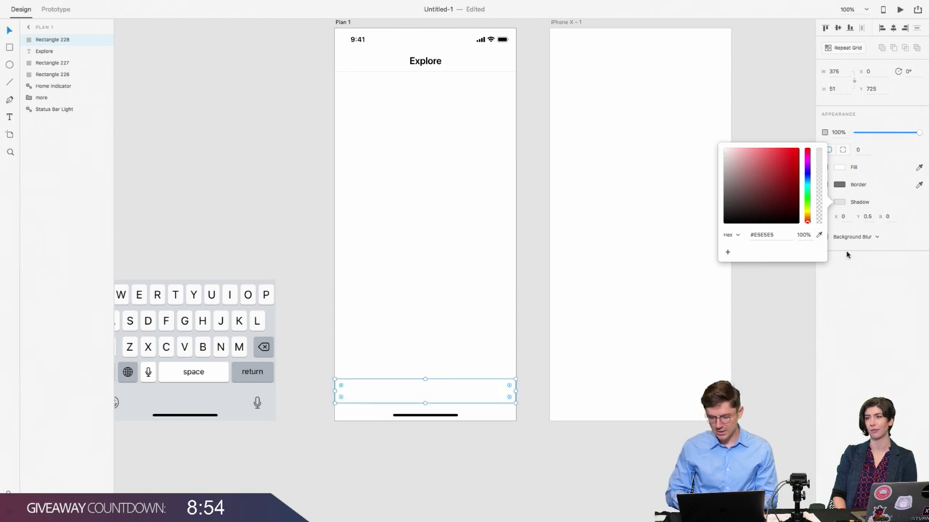
left_click(854, 307)
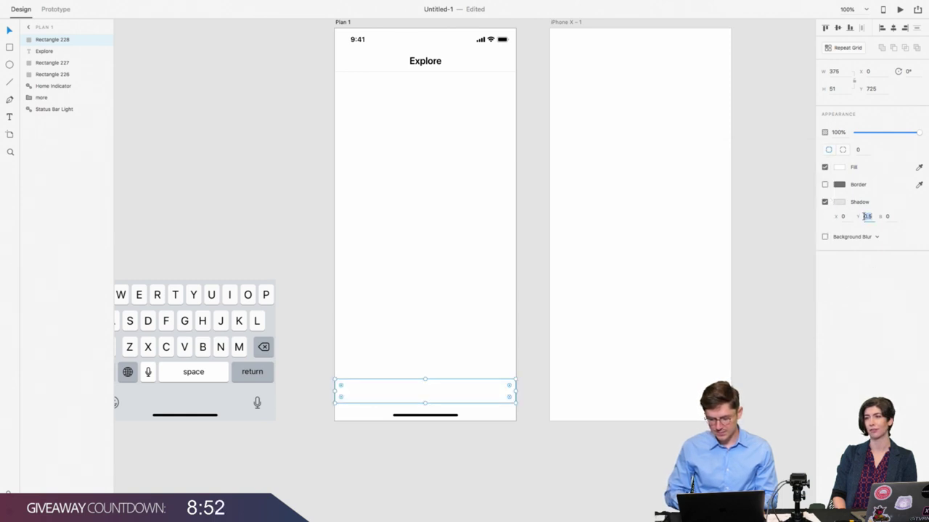
left_click(865, 216)
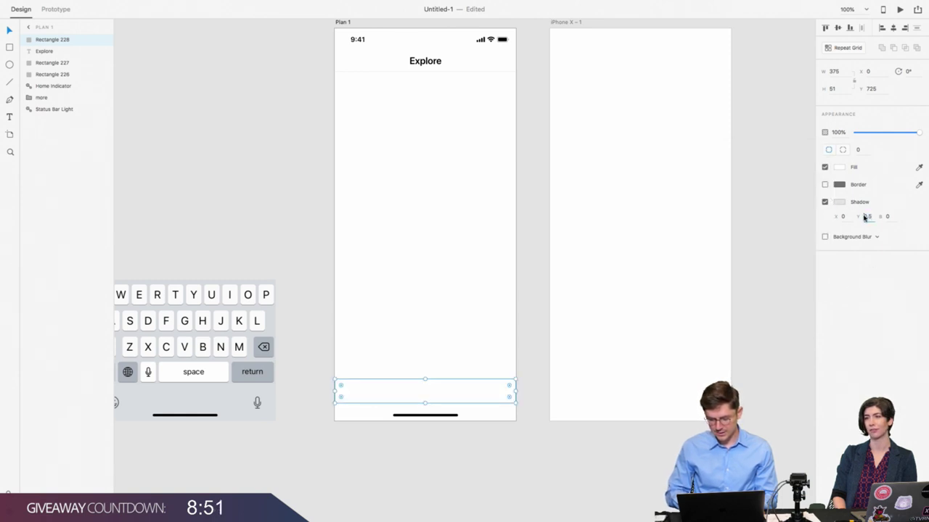
left_click(320, 338)
scroll(317, 340, "down", 3)
Step: Zoom in on the bottom bar and shift it down to Y 727
key("super+equal")
key("super+equal")
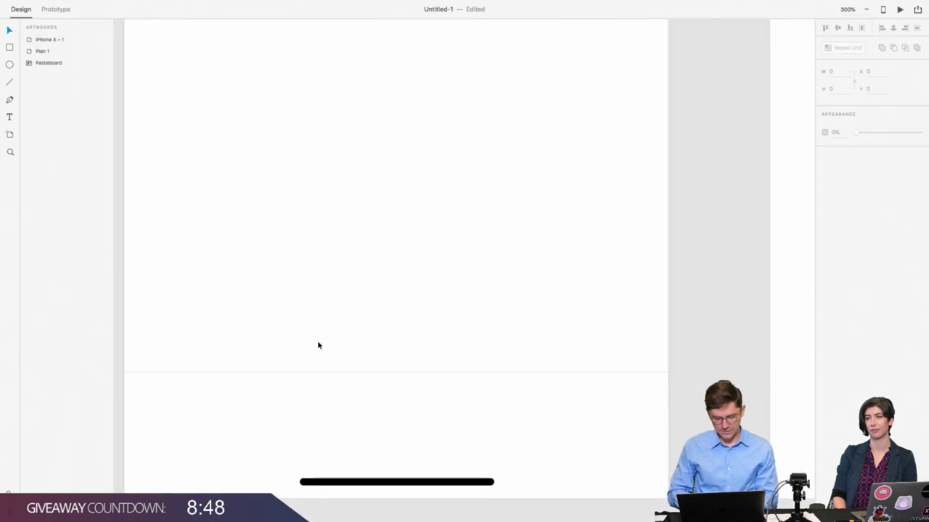
left_click(291, 380)
left_click(312, 341)
scroll(311, 341, "down", 2)
scroll(311, 340, "left", 2)
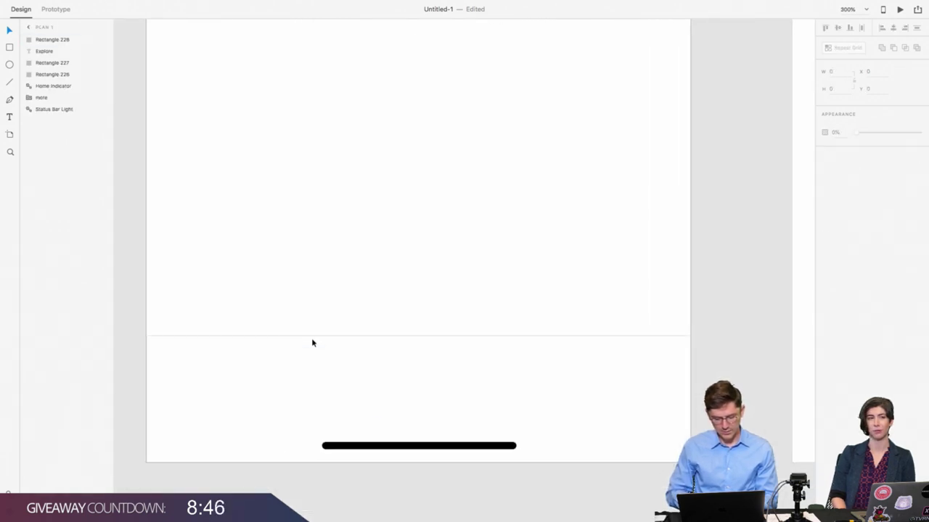
left_click(294, 371)
key("alt")
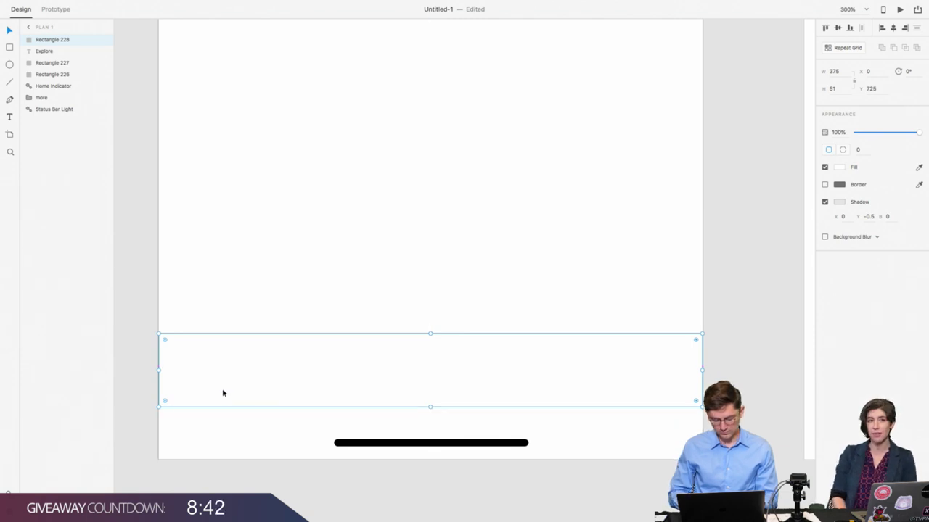
left_click_drag(222, 388, 225, 383)
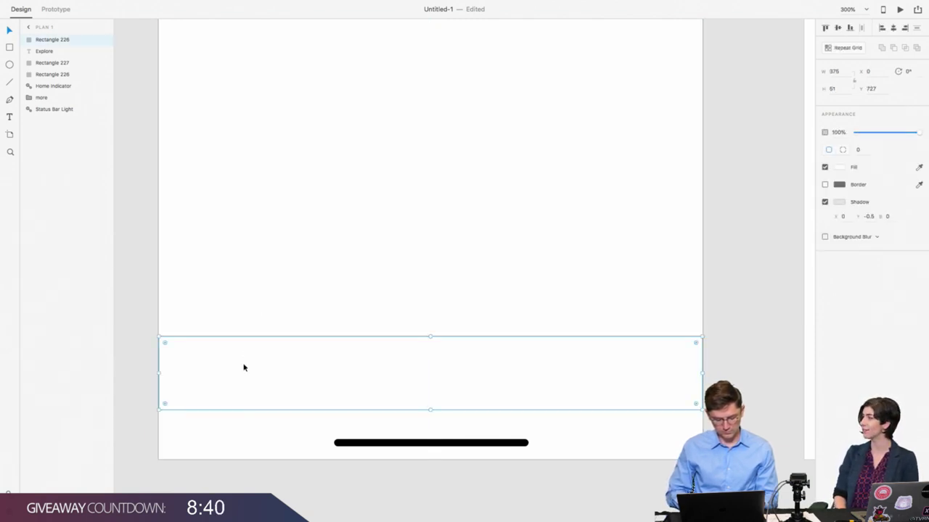
Step: Zoom out to view all artboards, then zoom to 200% and reselect the bar
key("super+1")
scroll(244, 368, "up", 3)
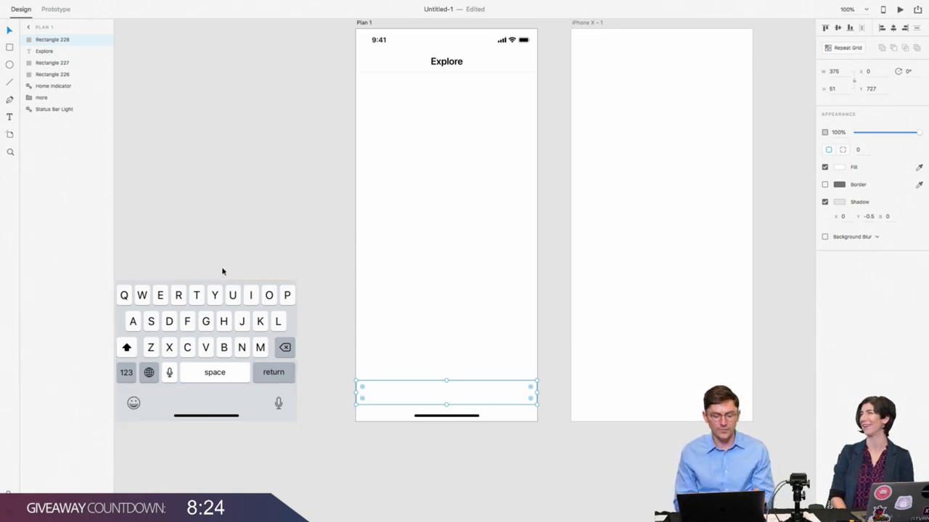
left_click(326, 377)
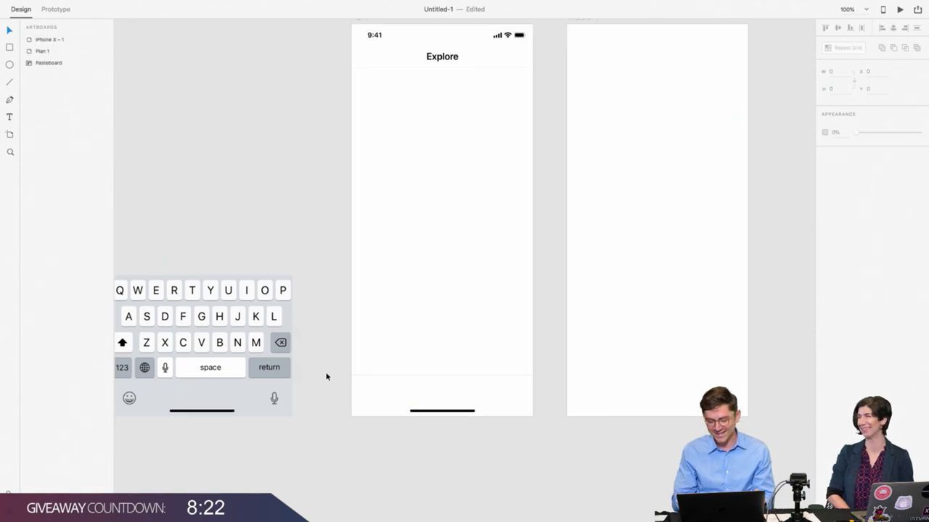
key("super+equal")
left_click(310, 353)
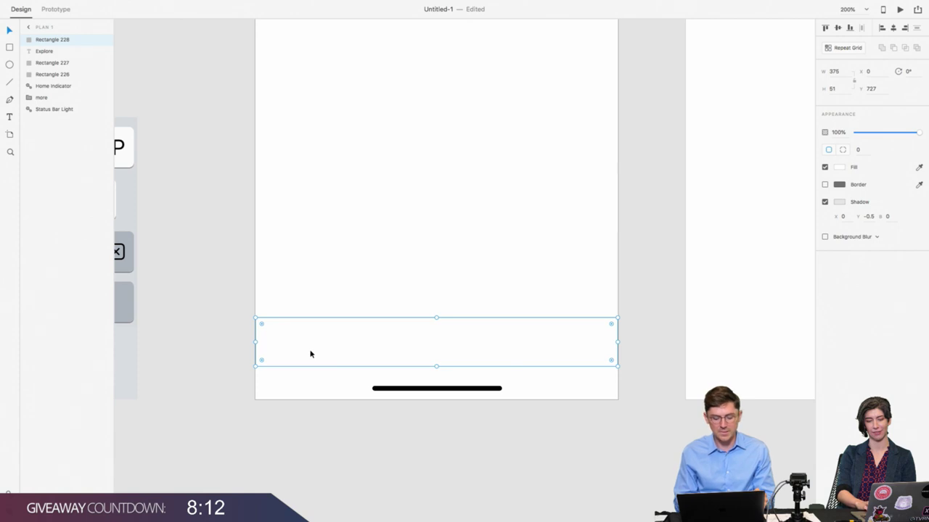
left_click(241, 336)
left_click(297, 348)
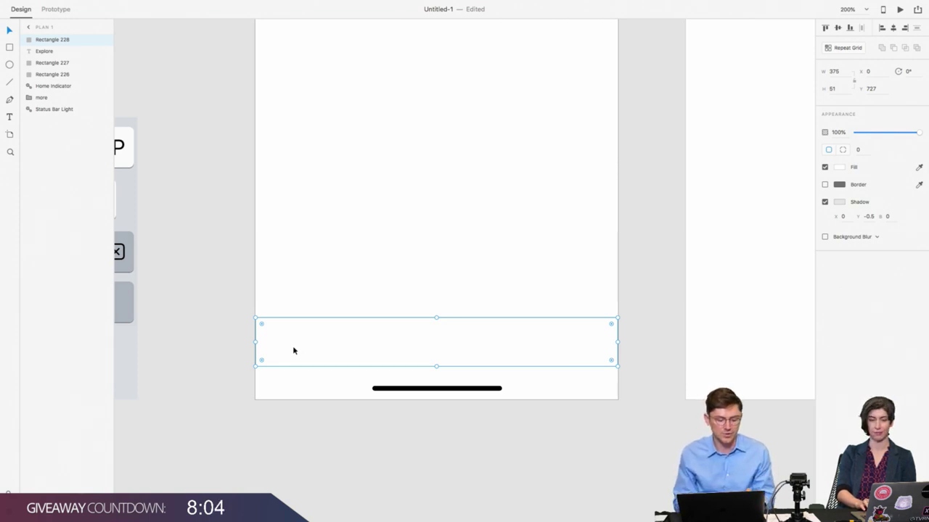
left_click(213, 321)
left_click(269, 345)
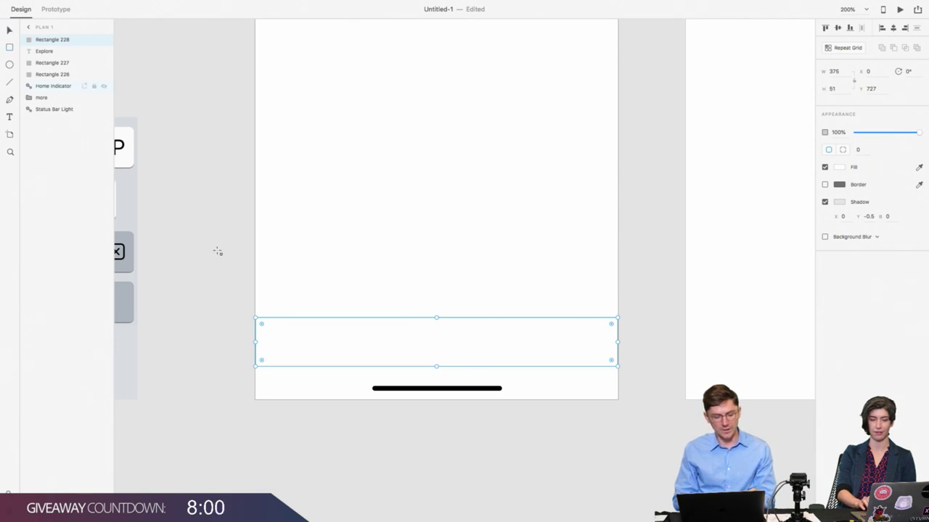
Step: Draw a small rectangle at the bar's left end and set its height to 45
left_click_drag(268, 320, 362, 366)
left_click(846, 91)
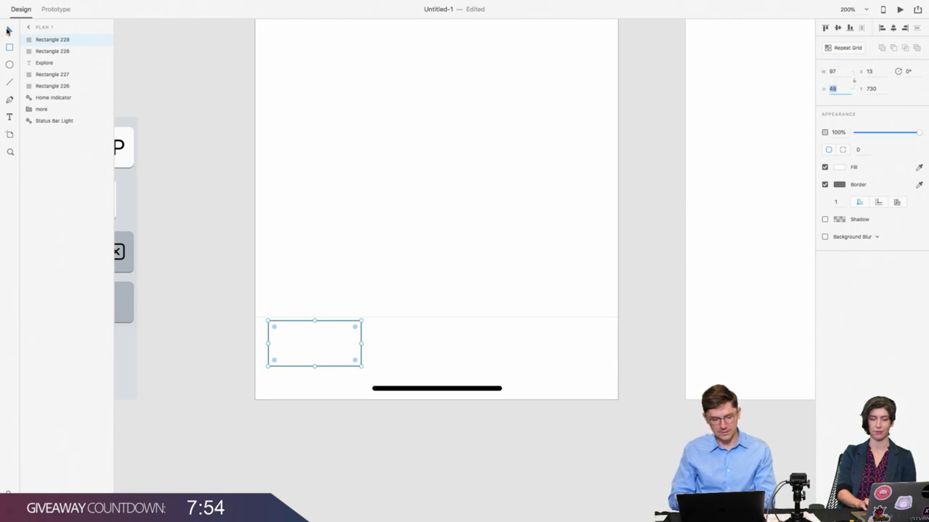
left_click(7, 31)
key("super+v")
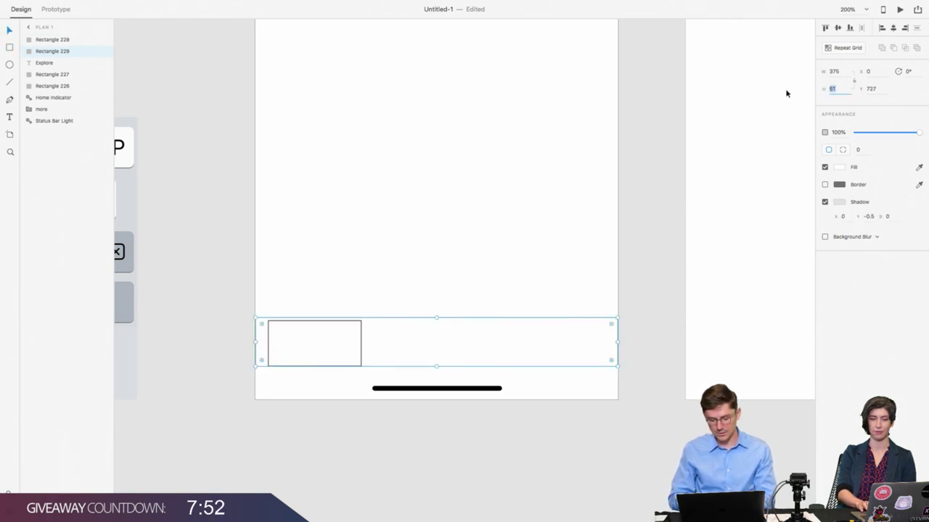
key("super+z")
left_click(309, 348)
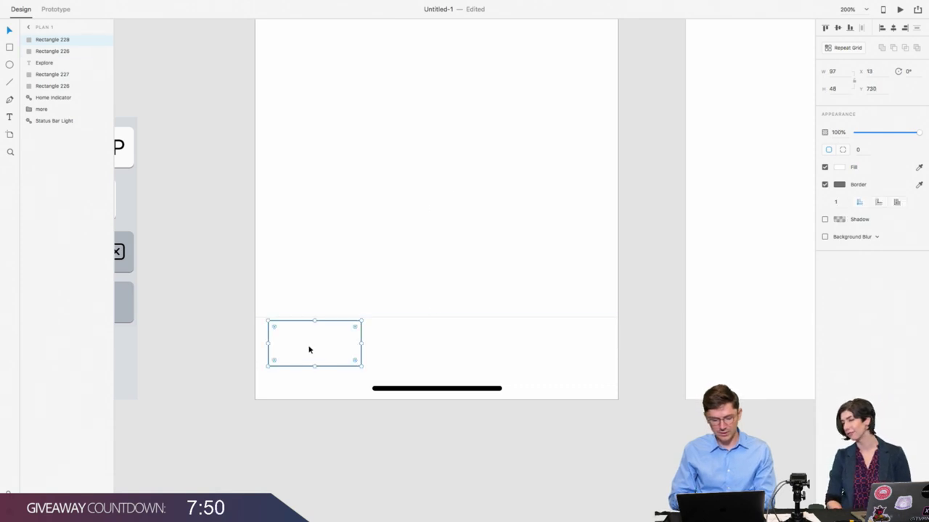
left_click(833, 87)
type("45")
key("Return")
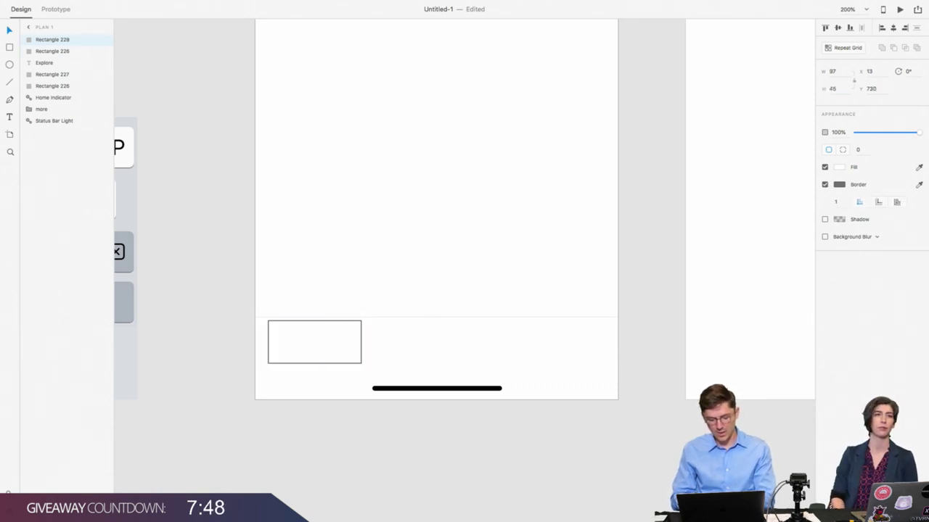
Step: Align the small rectangle to the bottom bar's top and left edges
left_click(429, 344, "shift")
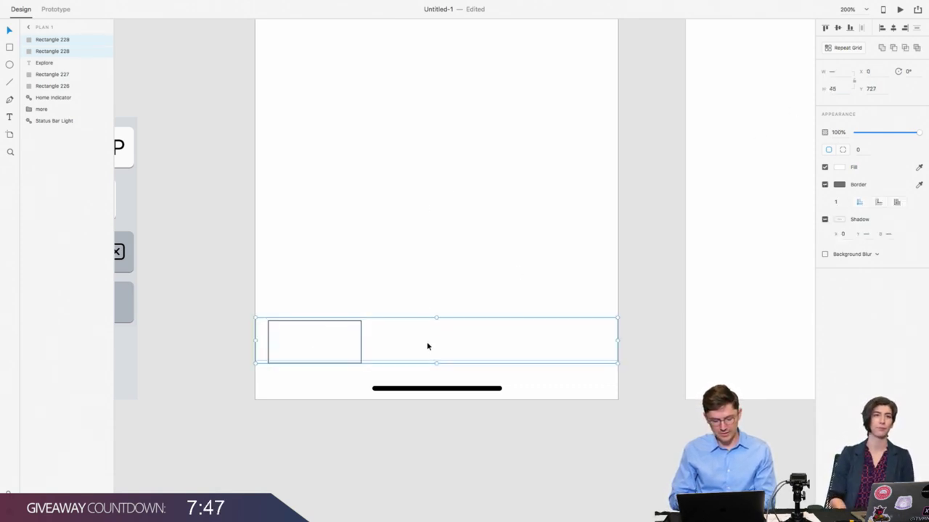
left_click(826, 27)
left_click(286, 327)
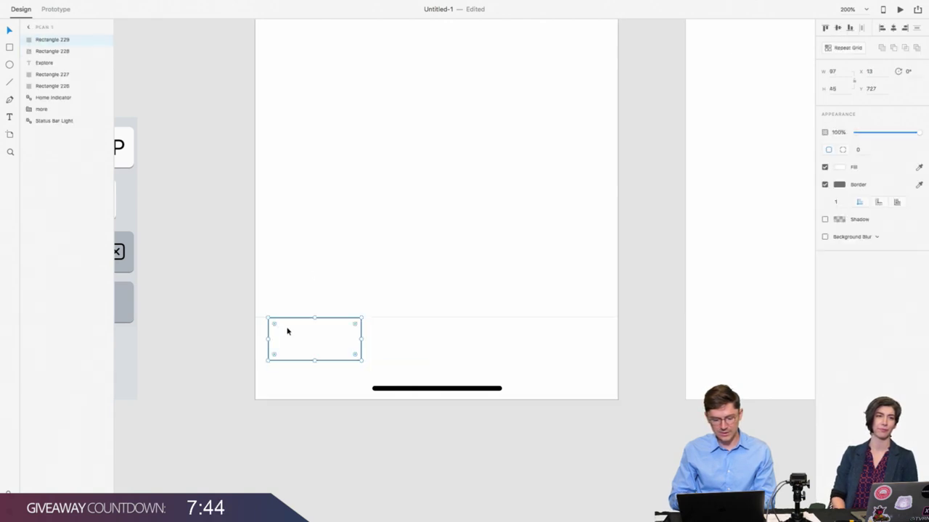
left_click(406, 340, "shift")
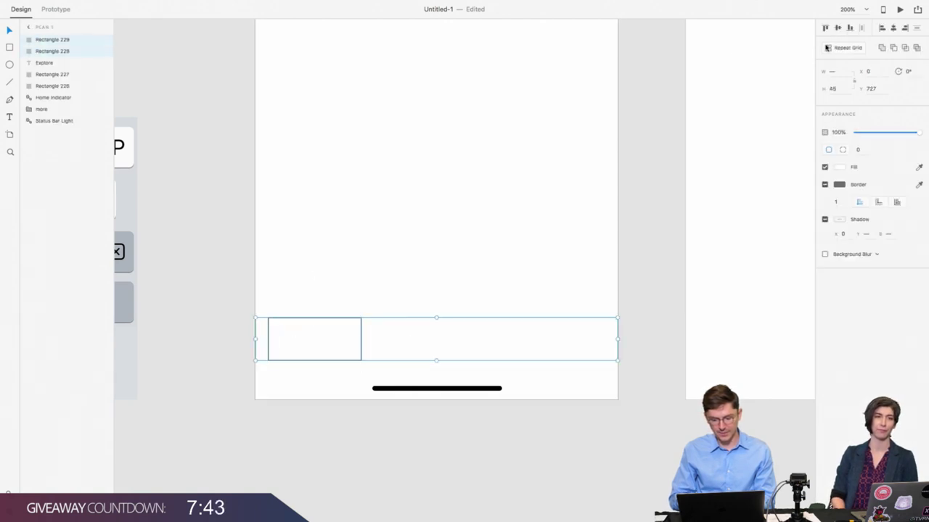
left_click(881, 27)
left_click(280, 342)
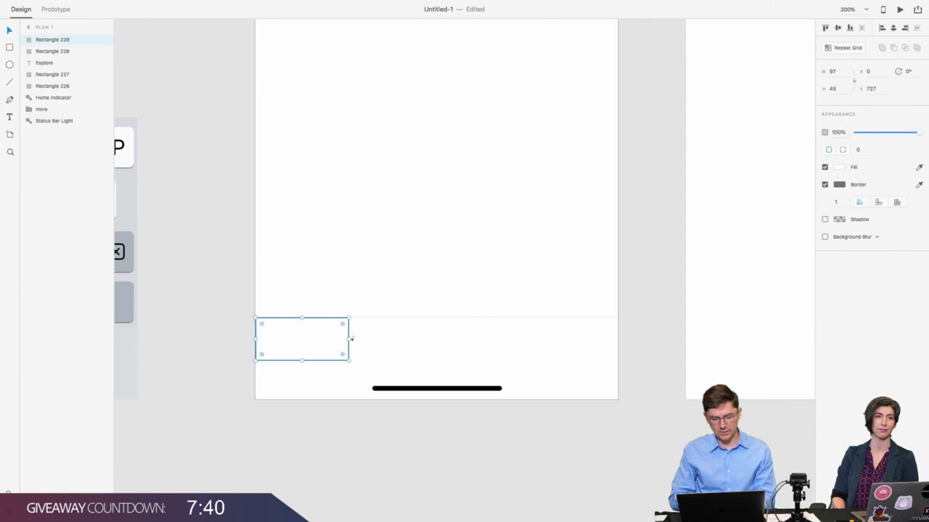
Step: Set the small rectangle's width to 75 and remove its border
left_click(477, 338)
left_click(320, 341)
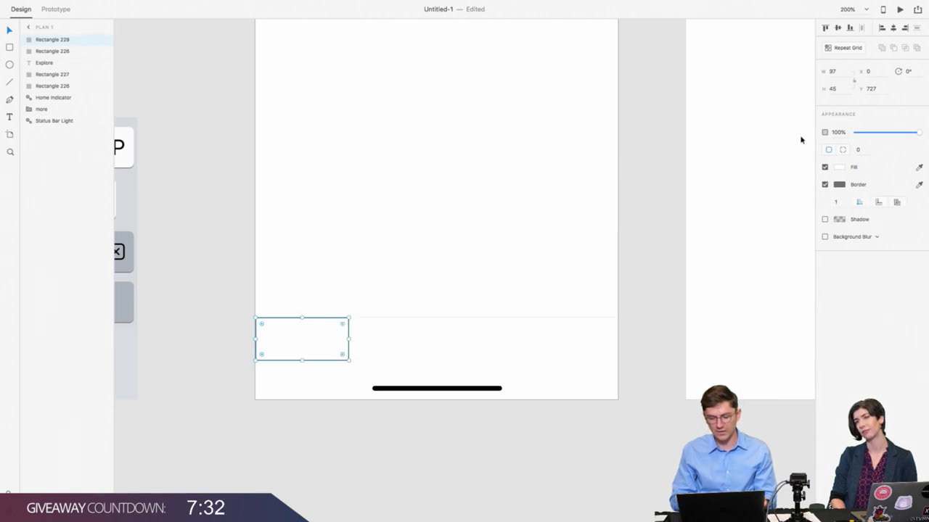
left_click(834, 71)
type("75")
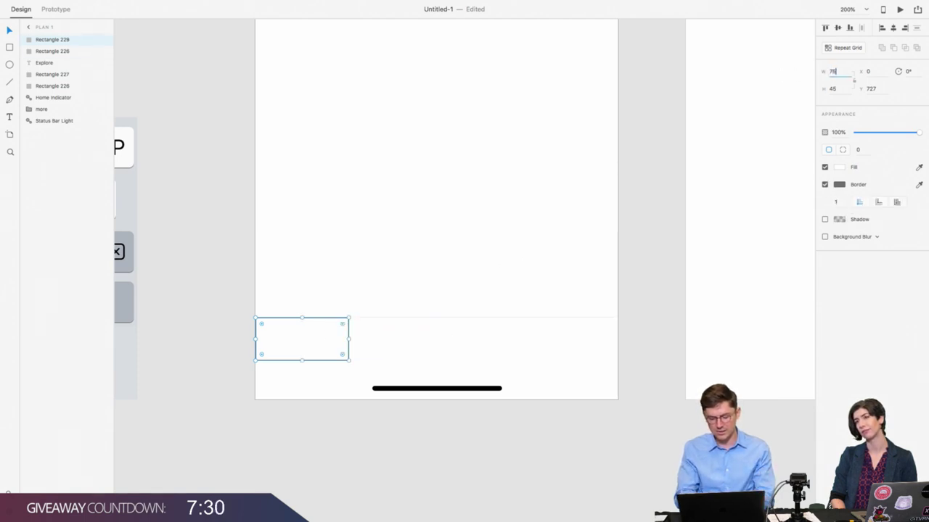
key("Return")
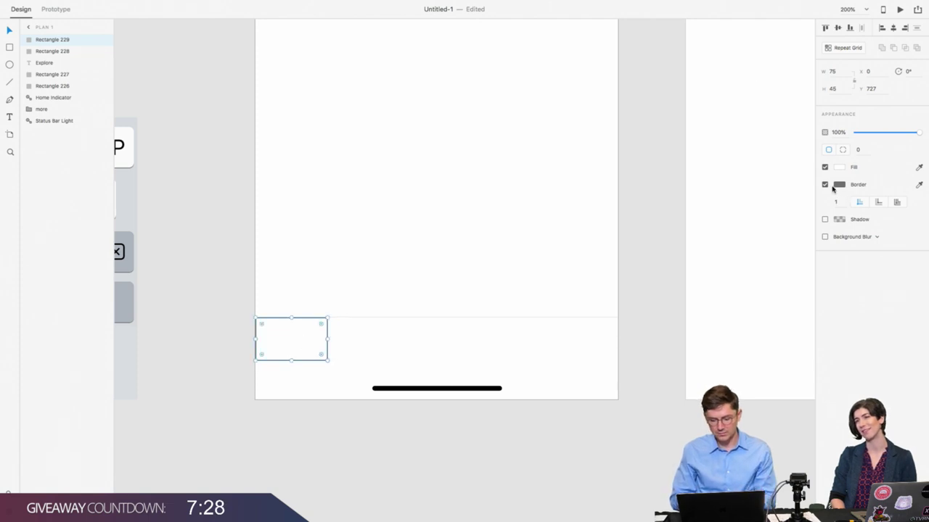
left_click(825, 185)
left_click(320, 348)
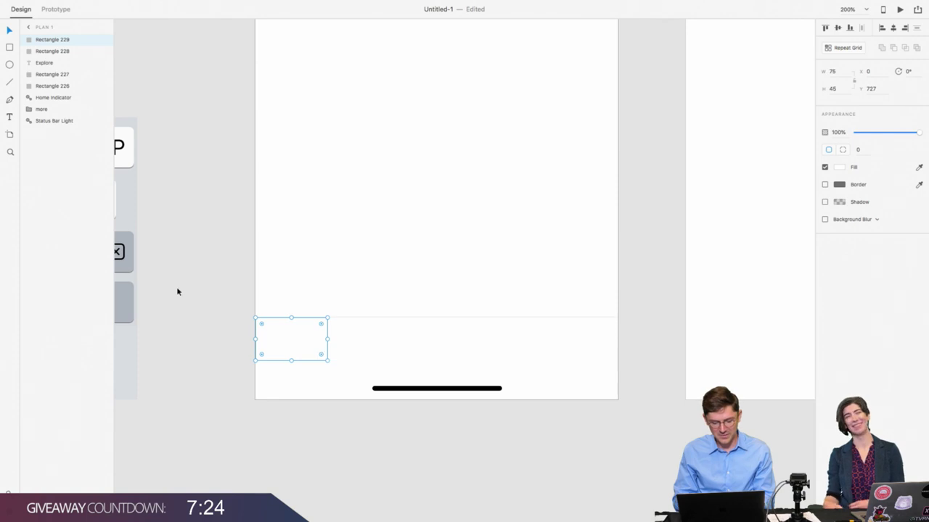
Step: Draw a 24×24 circle inside the small rectangle
left_click(10, 65)
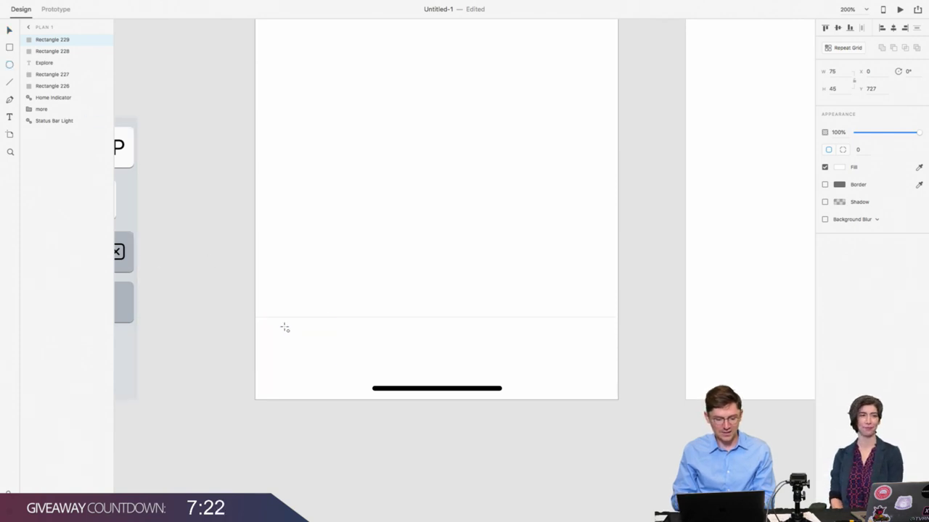
left_click_drag(285, 329, 300, 343)
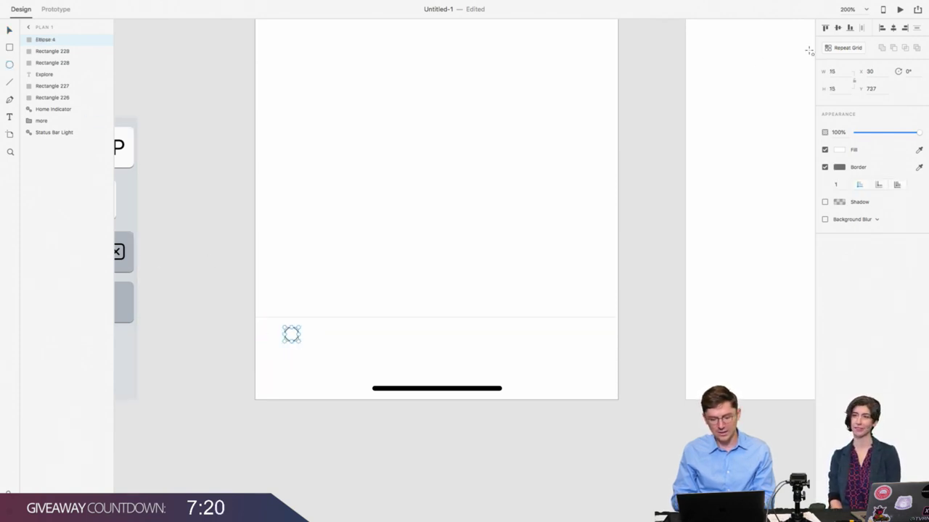
left_click(835, 71)
type("24")
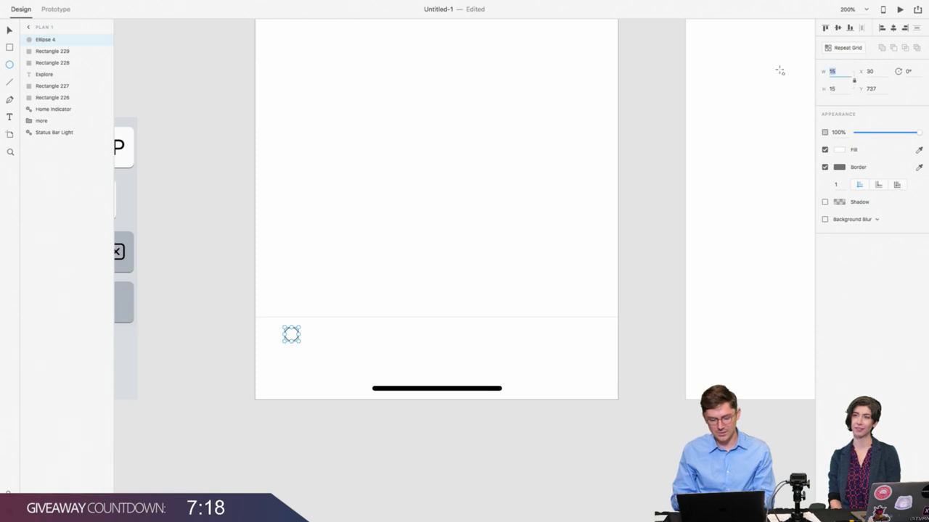
key("Return")
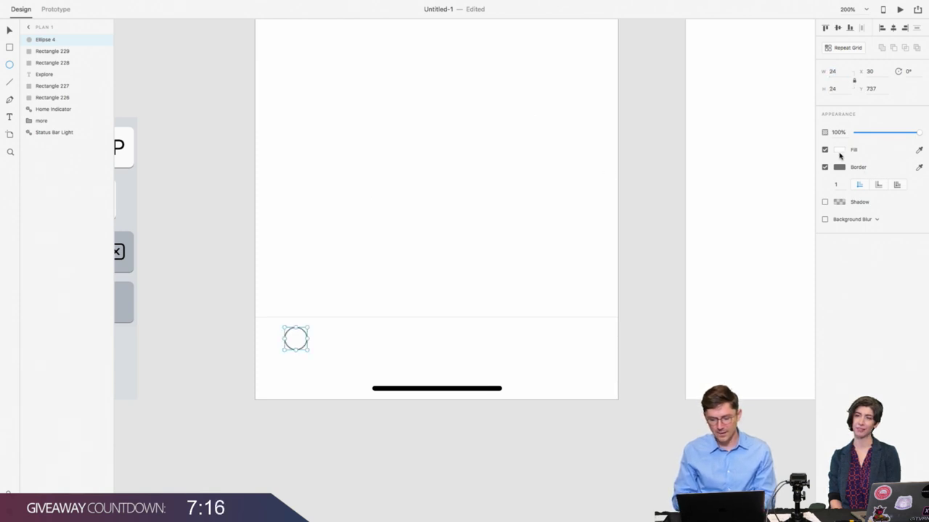
Step: Fill the circle with light grey #AAAAAA and remove its border
left_click(839, 151)
type("656")
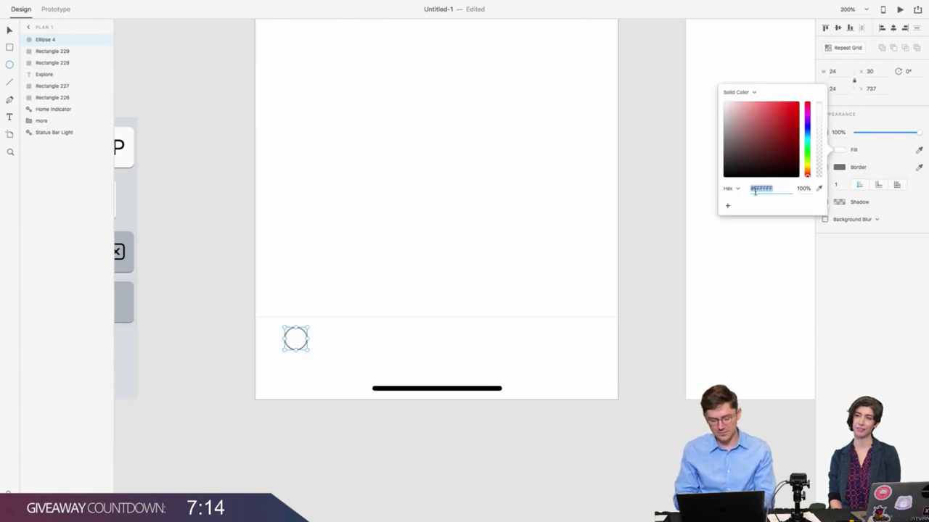
type("565")
key("Return")
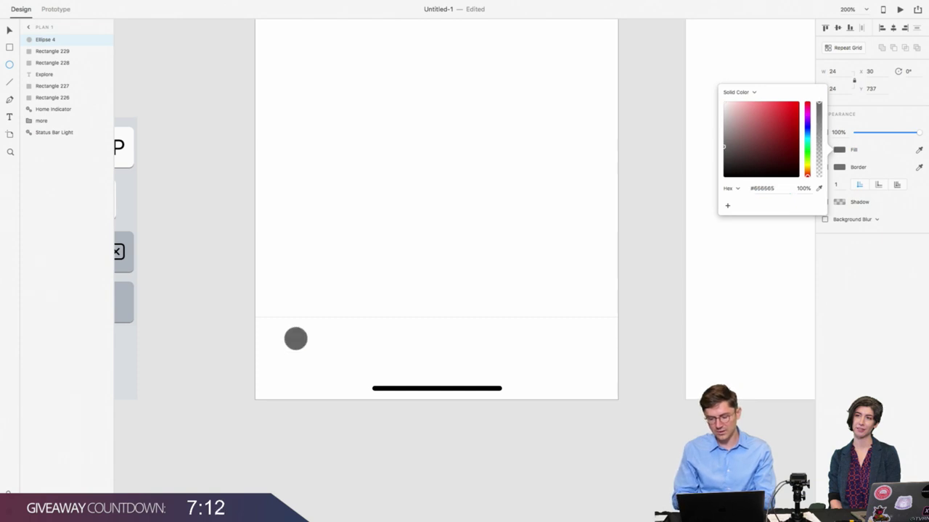
mouse_move(703, 148)
left_mouse_down()
mouse_move(725, 137)
mouse_move(709, 129)
left_mouse_up()
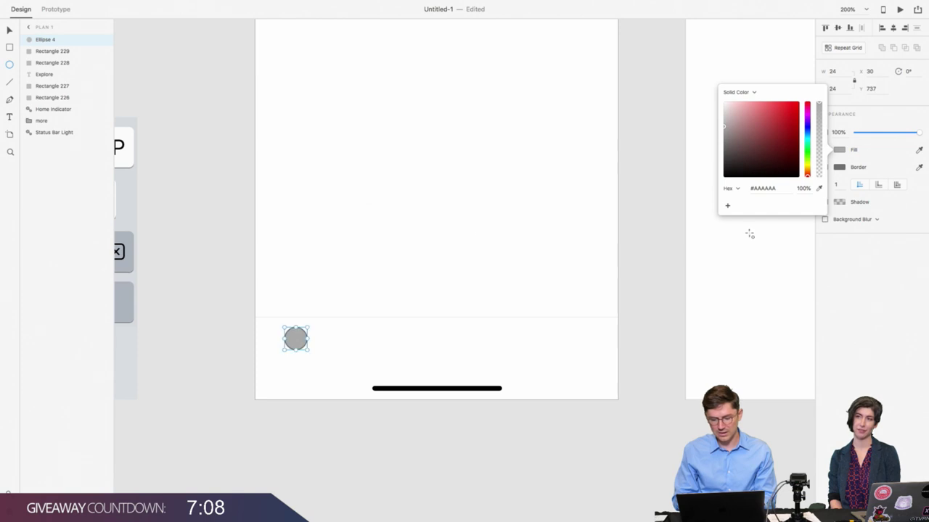
left_click(842, 150)
left_click(824, 167)
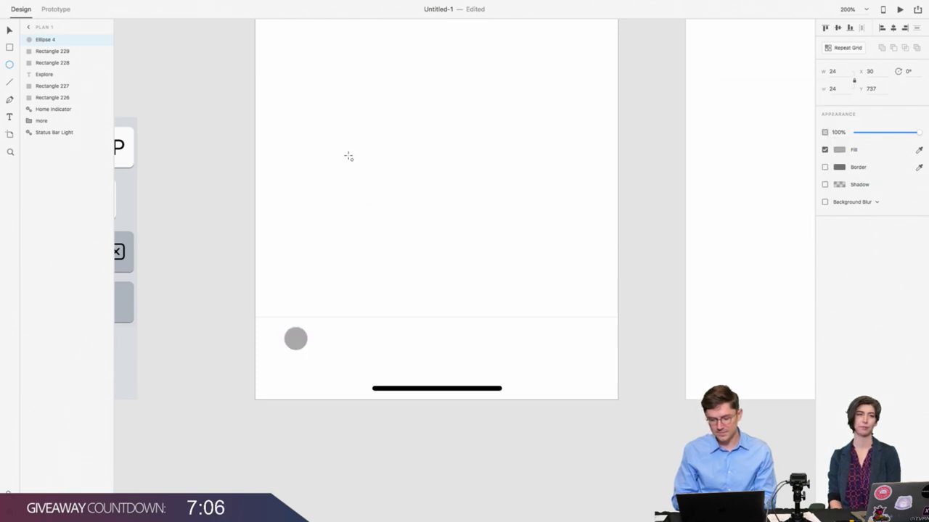
Step: Centre the circle horizontally within the small rectangle
left_click(14, 32)
left_click(327, 355, "shift")
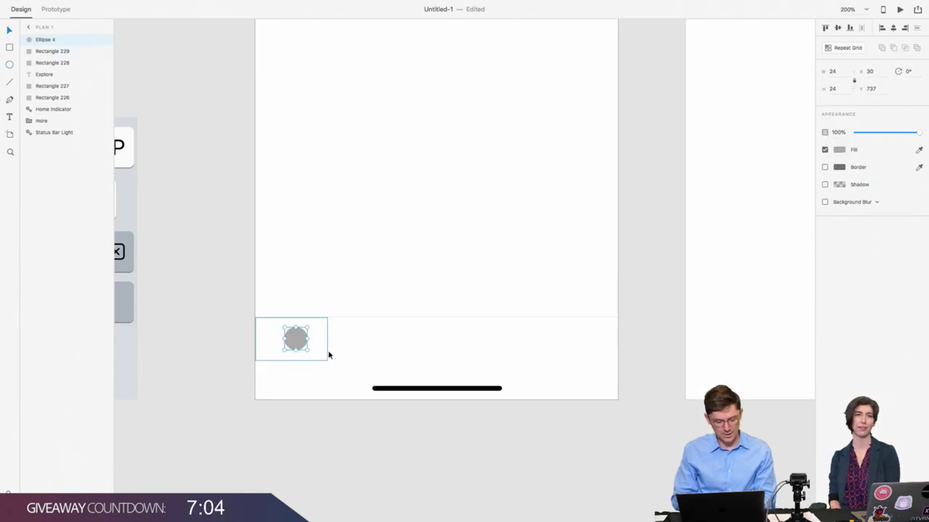
left_click(894, 29)
left_click(186, 328)
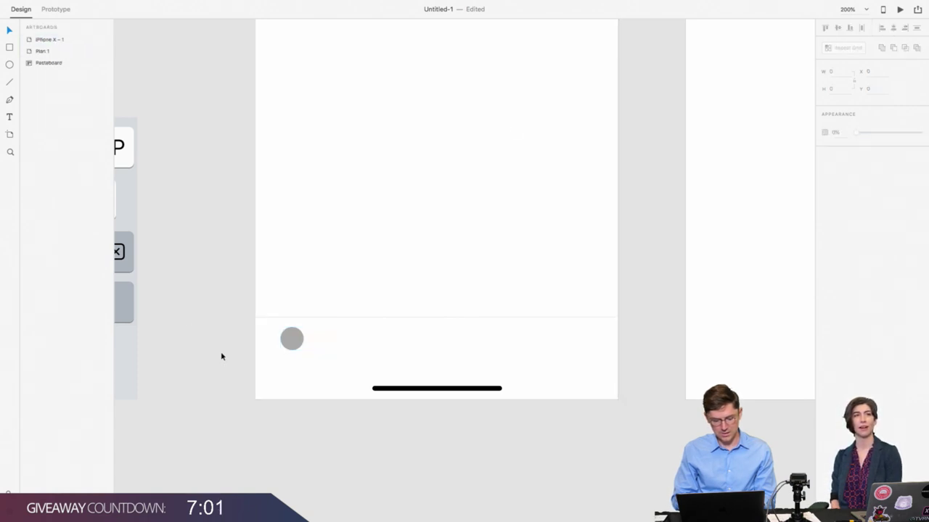
left_click(12, 116)
Step: Add an 'Explore' text label below the circle at 10 pt
left_click(292, 356)
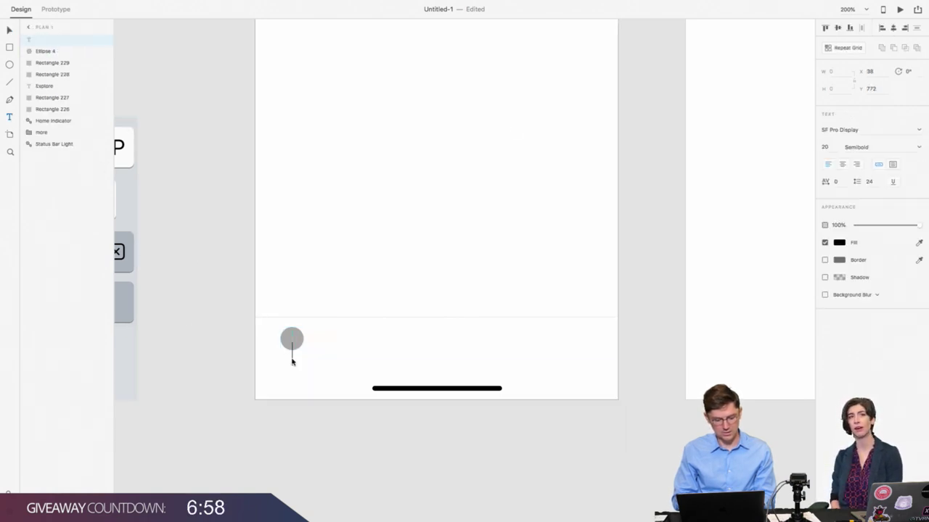
type("Explore")
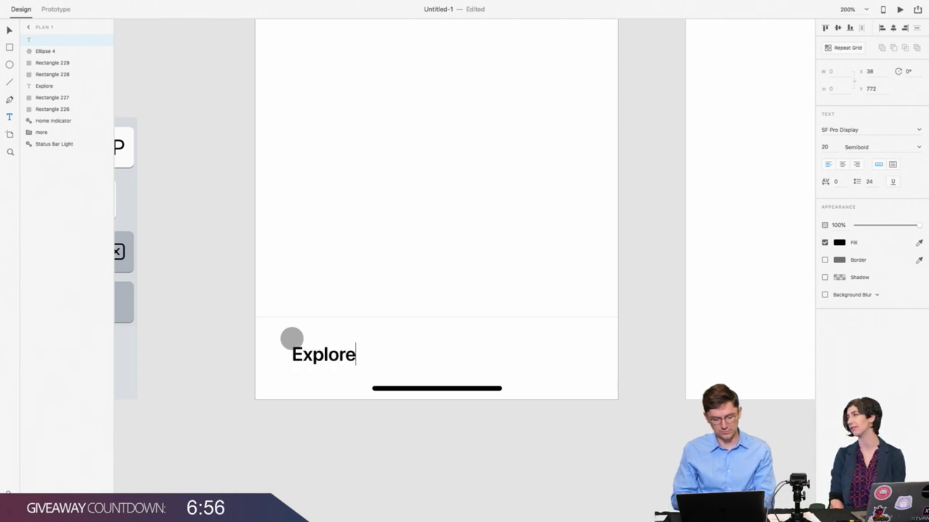
left_click(9, 31)
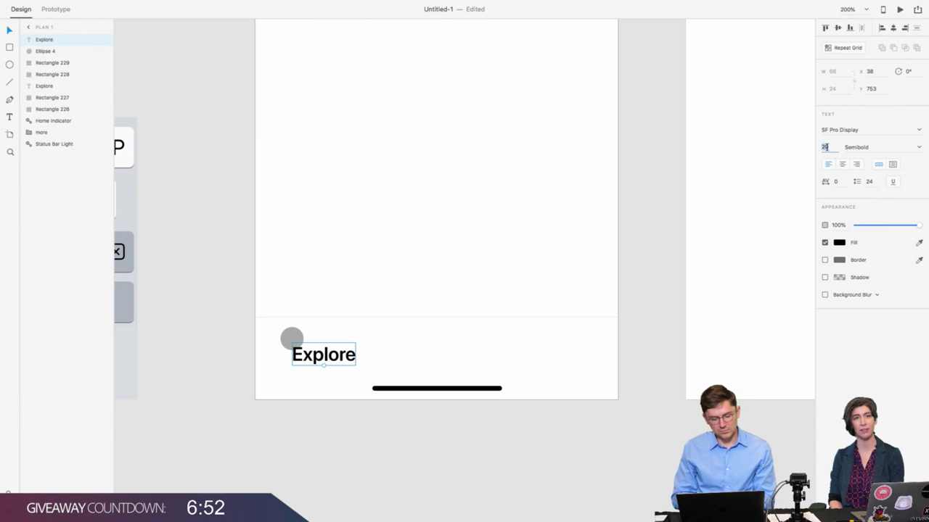
type("10")
key("Return")
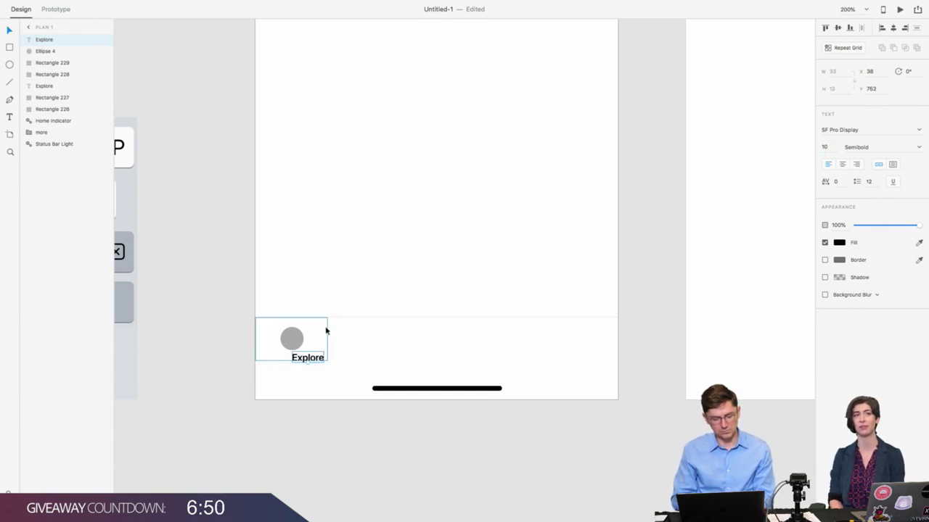
Step: Centre the label horizontally in the tab and move the circle and label slightly higher
left_click(326, 331, "shift")
left_click(883, 27)
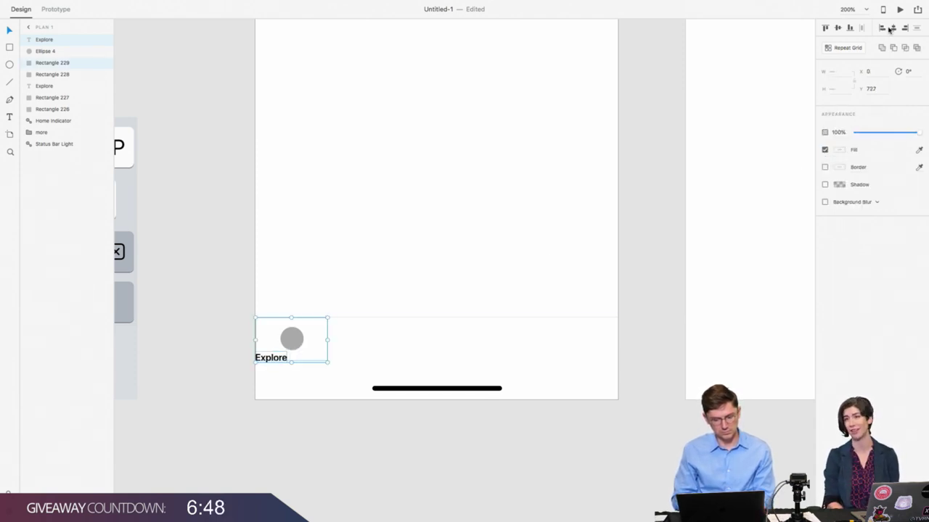
left_click(893, 28)
left_click(221, 372)
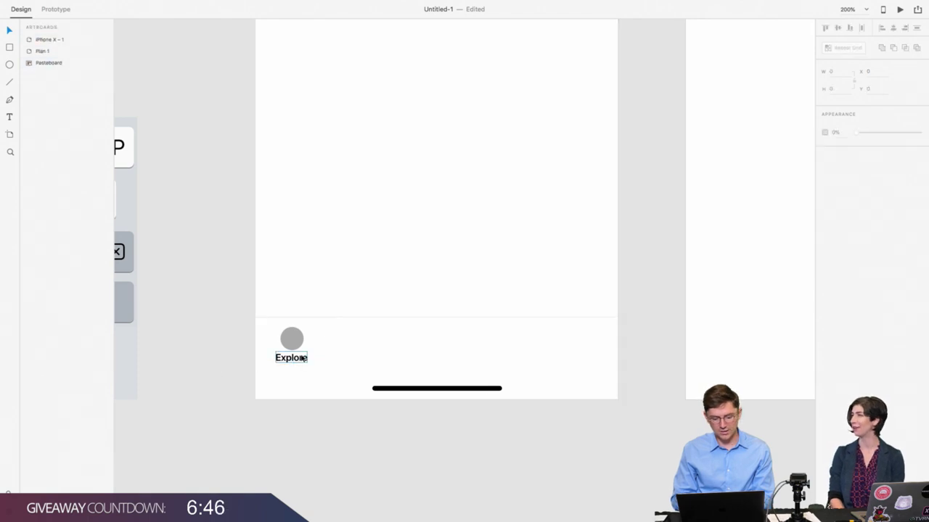
left_click(301, 357)
left_click(298, 337, "shift")
left_click_drag(296, 337, 293, 334)
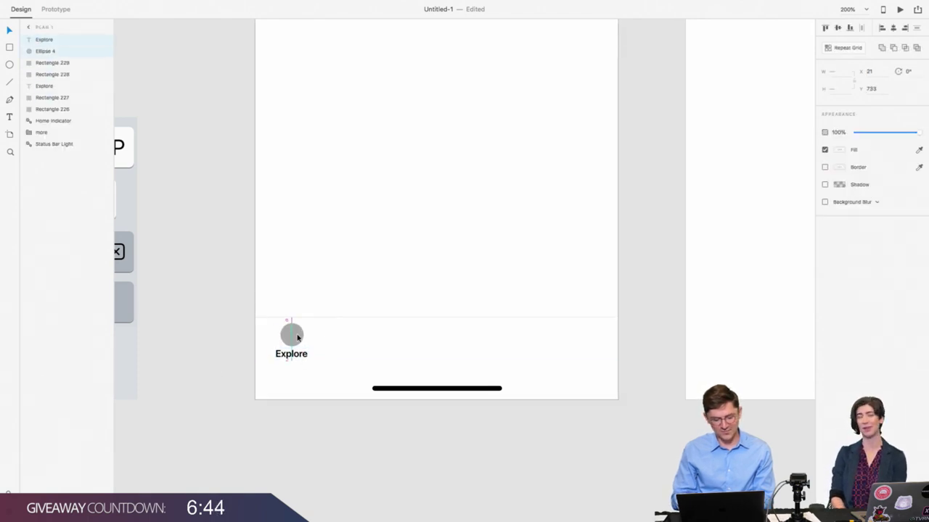
left_click(224, 332)
left_click(281, 355)
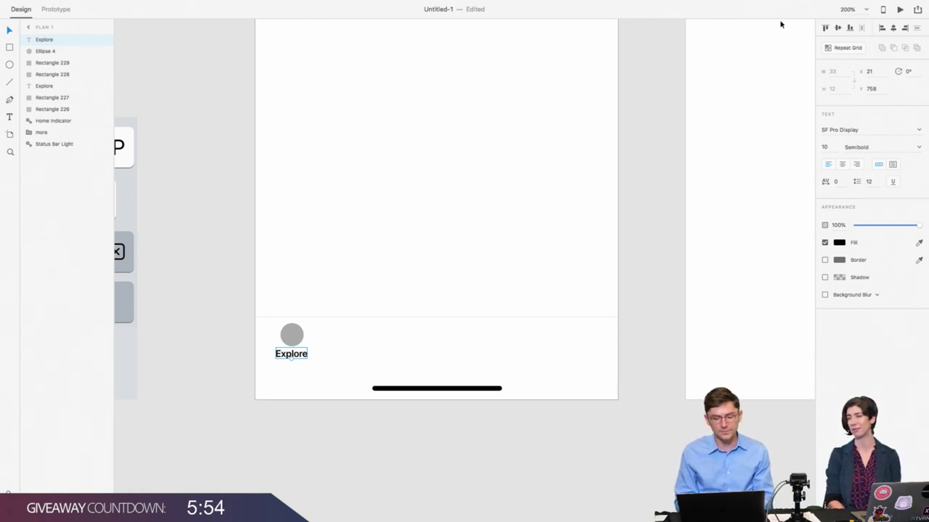
Step: Change the Explore label's font to SF Pro Text, Regular weight
left_click(856, 148)
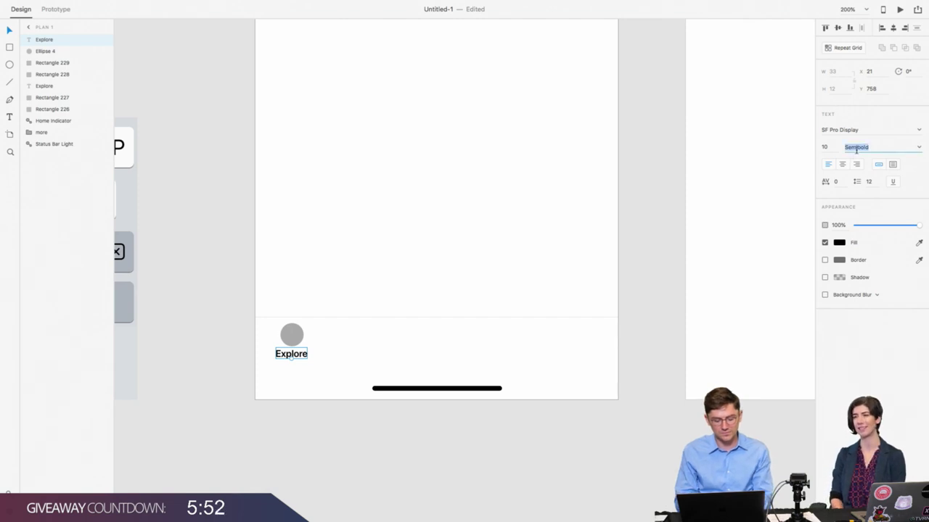
left_click(853, 128)
left_click_drag(842, 129, 910, 137)
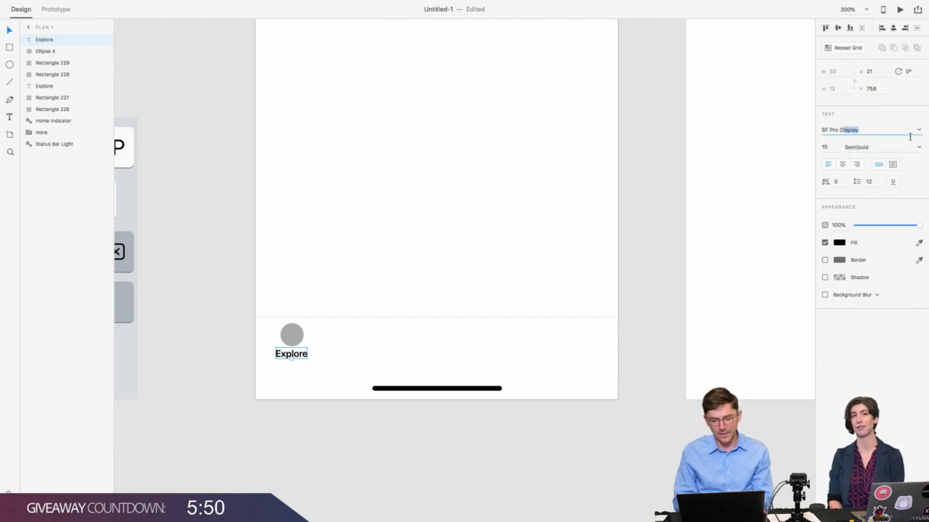
key("BackSpace")
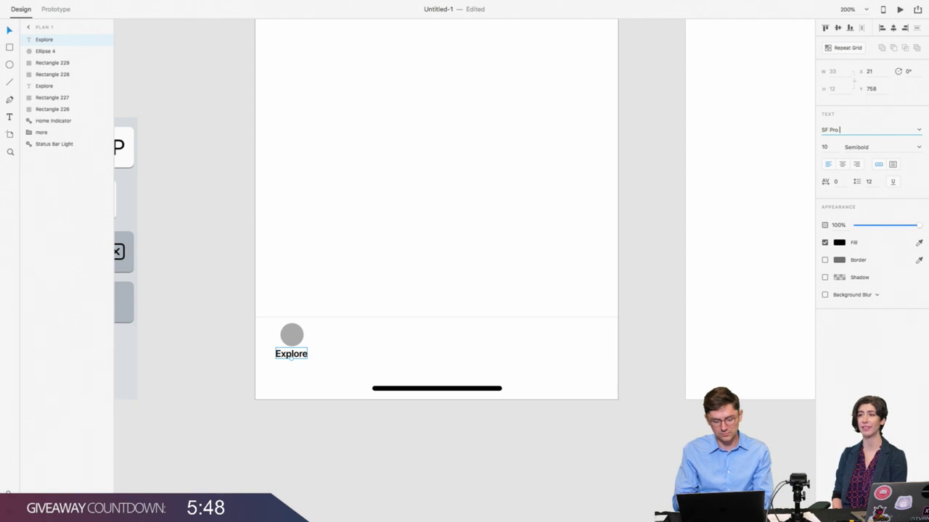
type("Display")
key("Return")
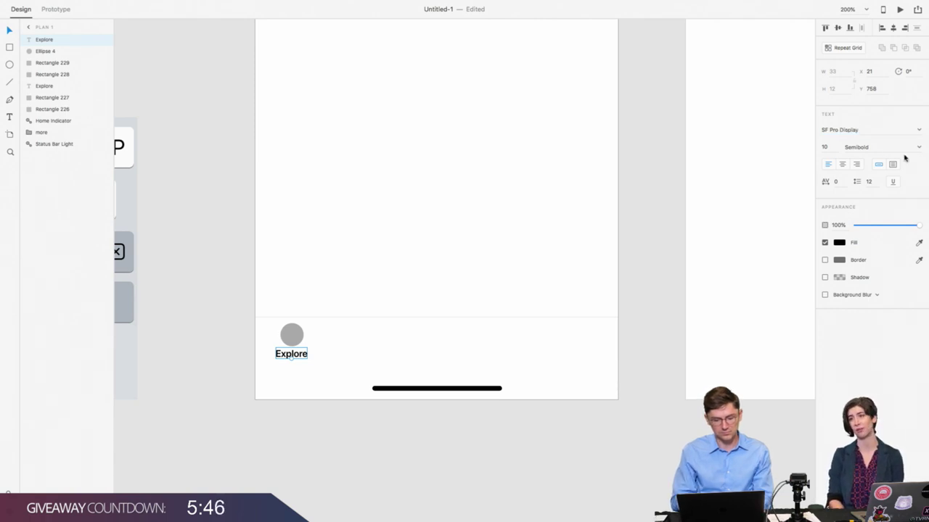
left_click(853, 130)
left_click_drag(839, 129, 864, 132)
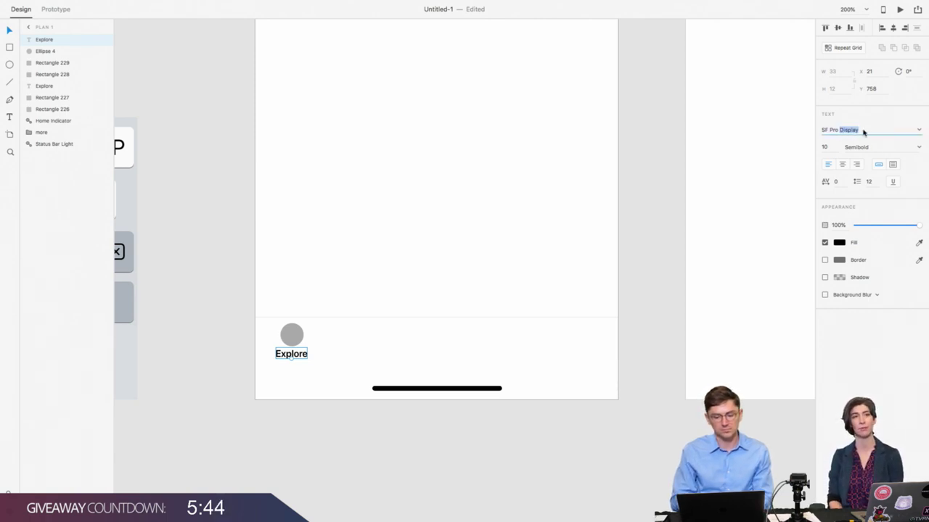
type("Text")
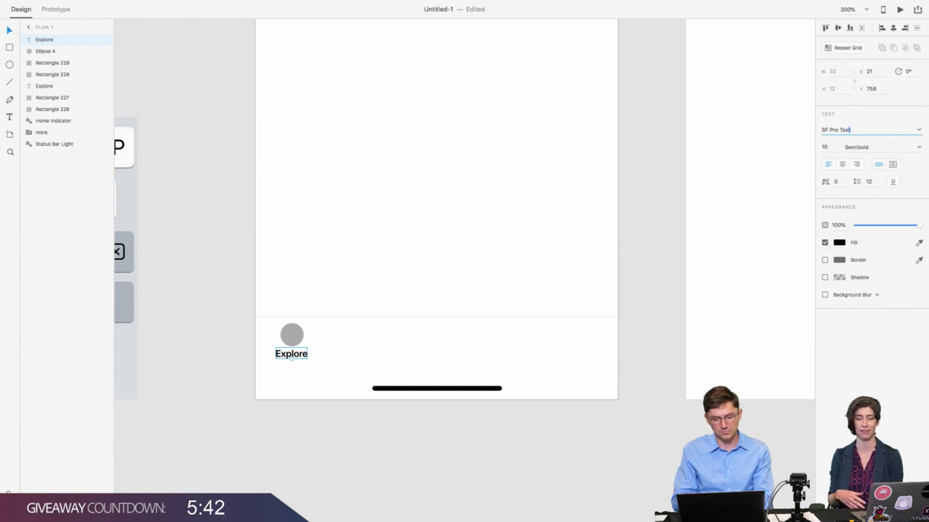
key("Return")
left_click(873, 147)
type("Regular")
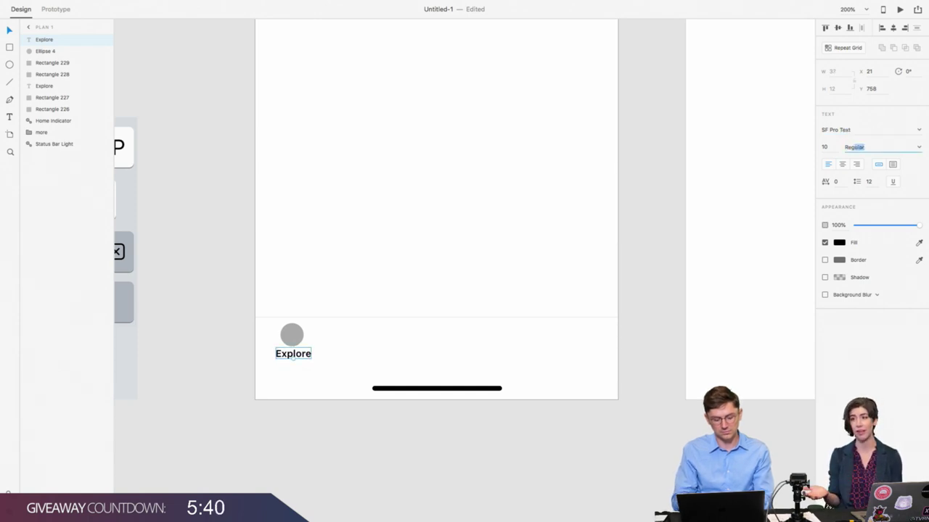
key("Return")
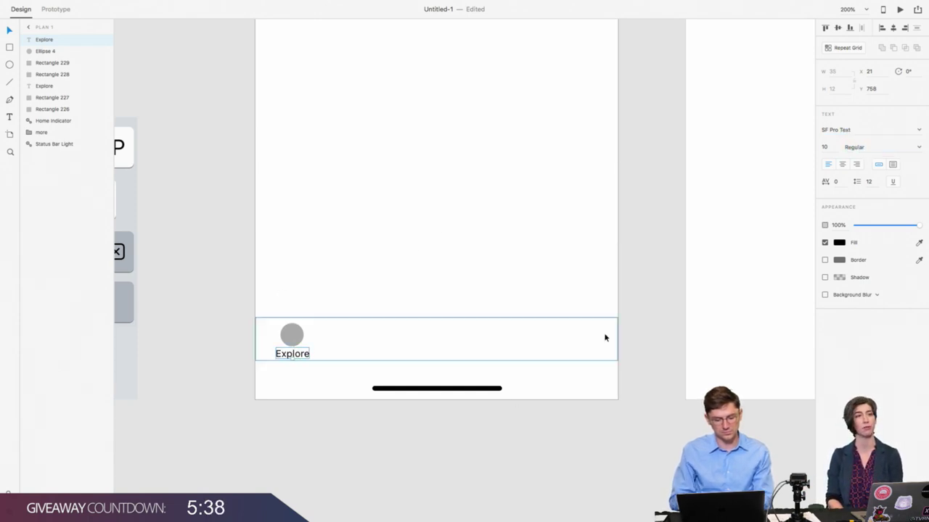
Step: Colour the Explore label #656565 grey
left_click(839, 243)
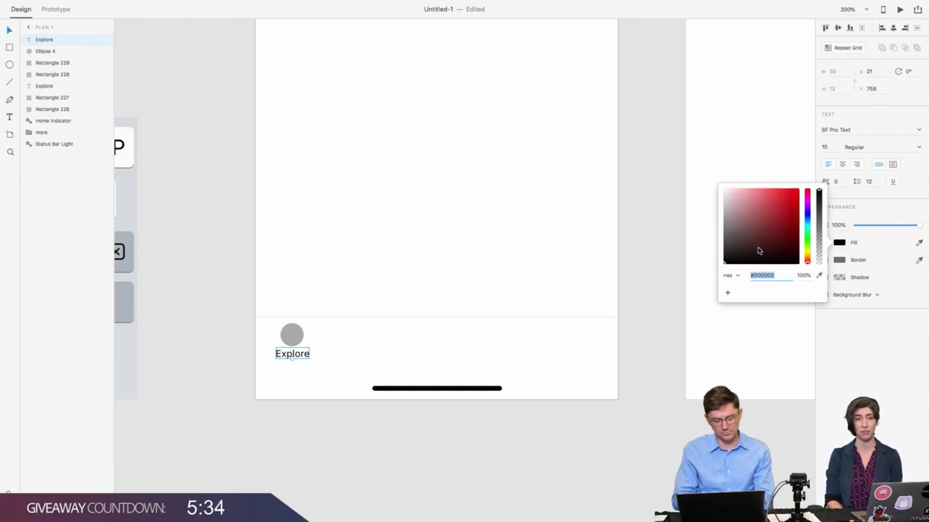
type("656565")
key("Return")
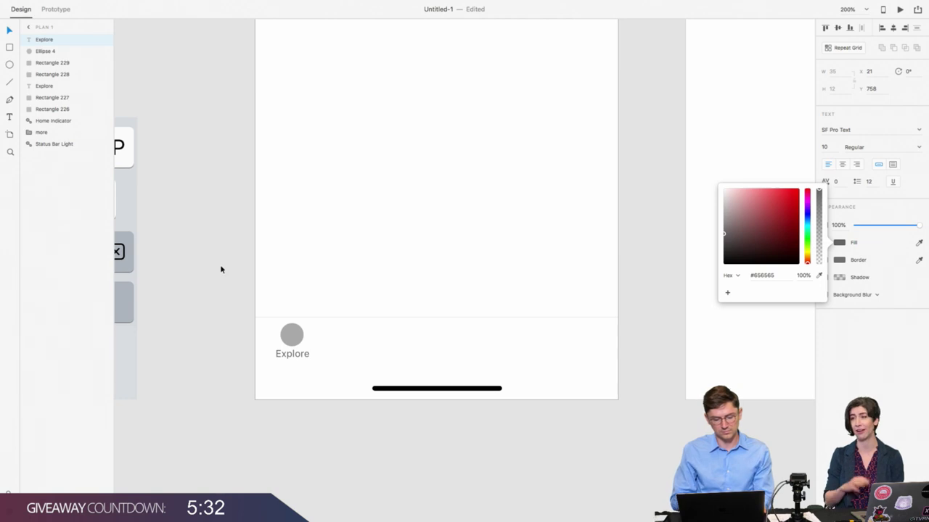
left_click(9, 30)
left_click(262, 336)
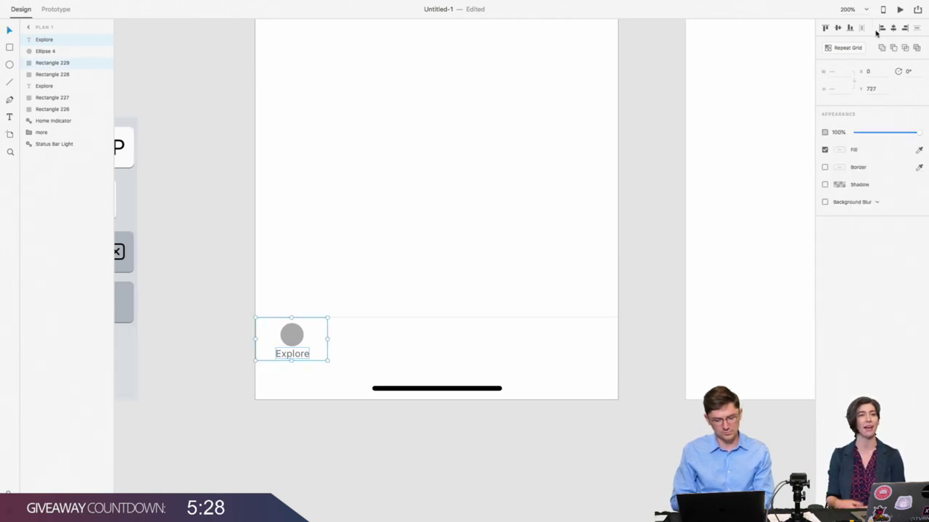
Step: Centre the Explore label horizontally in its tab and check the circle-and-label pair sits at Y 733
left_click(893, 28)
left_click(291, 333)
left_click(268, 334, "shift")
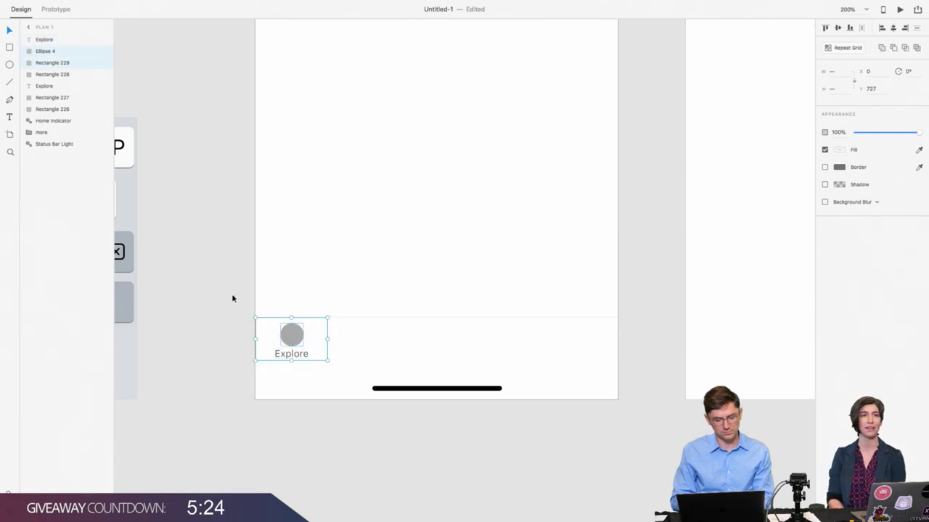
left_click(228, 322)
double_click(282, 335)
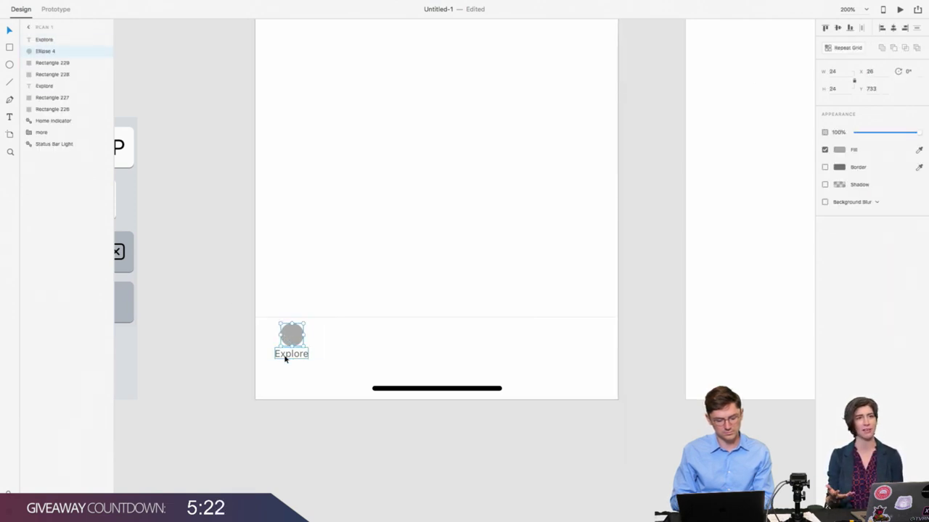
left_click(284, 358, "shift")
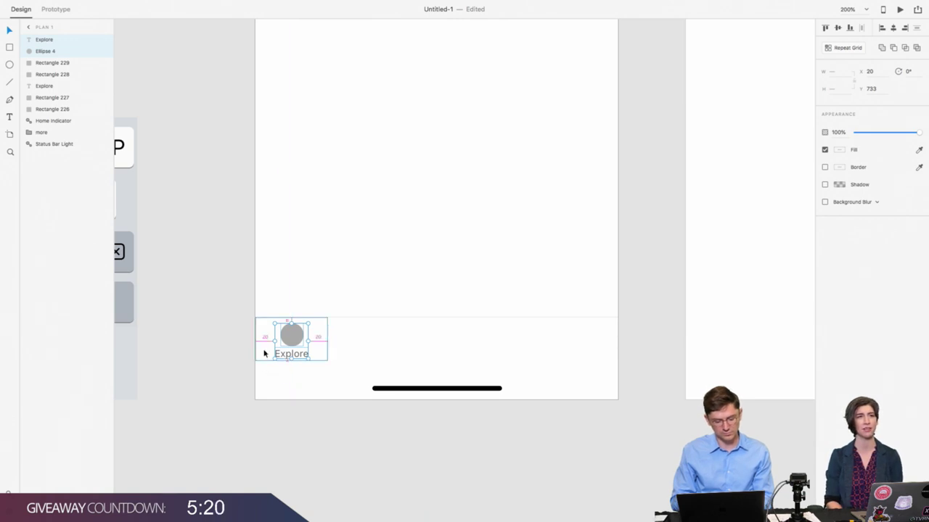
key("Down")
key("Down")
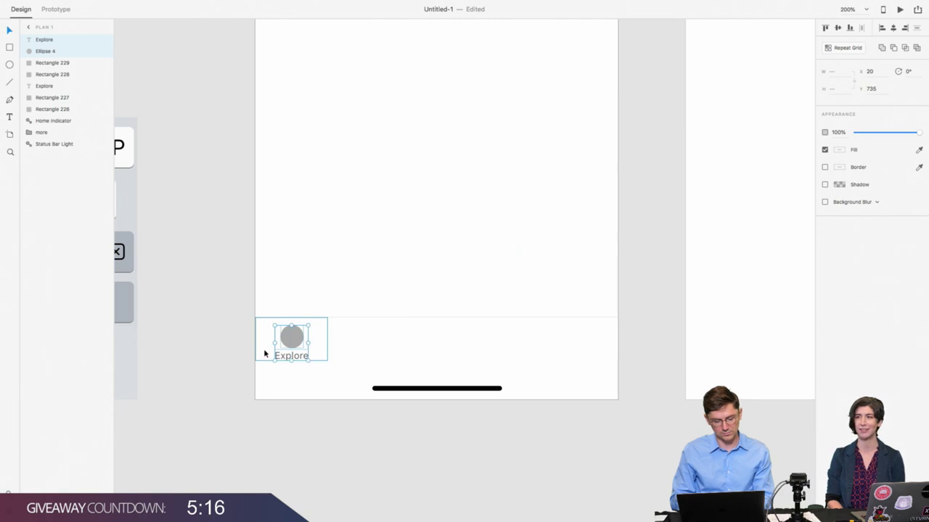
key("Up")
key("Up")
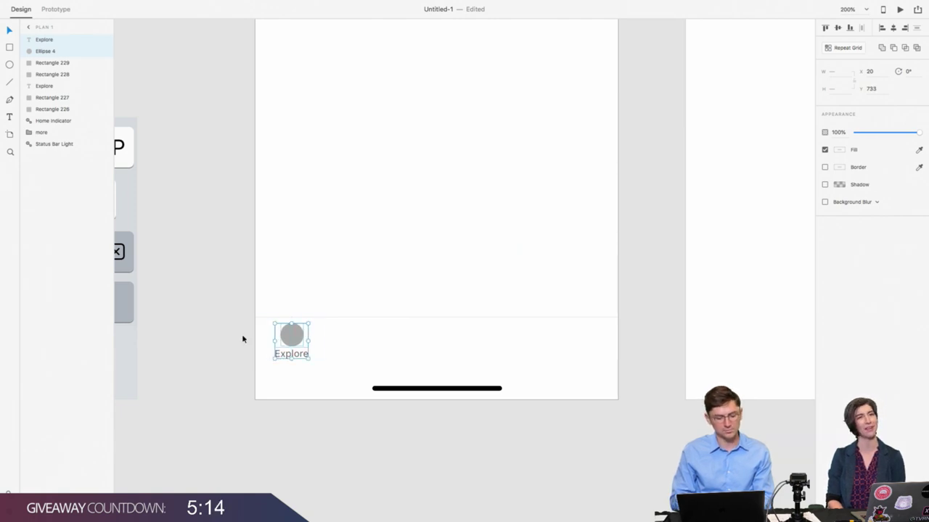
left_click(243, 335)
left_click(302, 340)
Step: Turn the circle, Explore label and tab background into a symbol
left_click(297, 352, "shift")
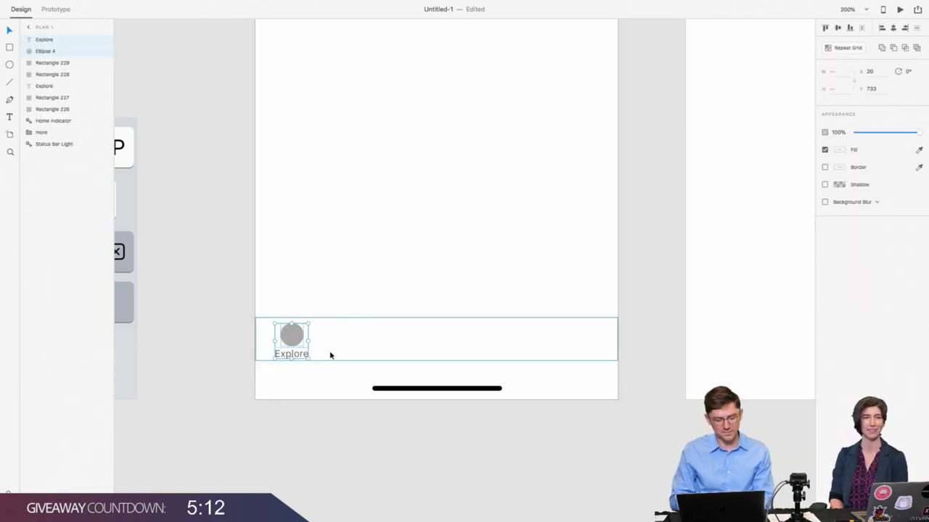
left_click(323, 353, "shift")
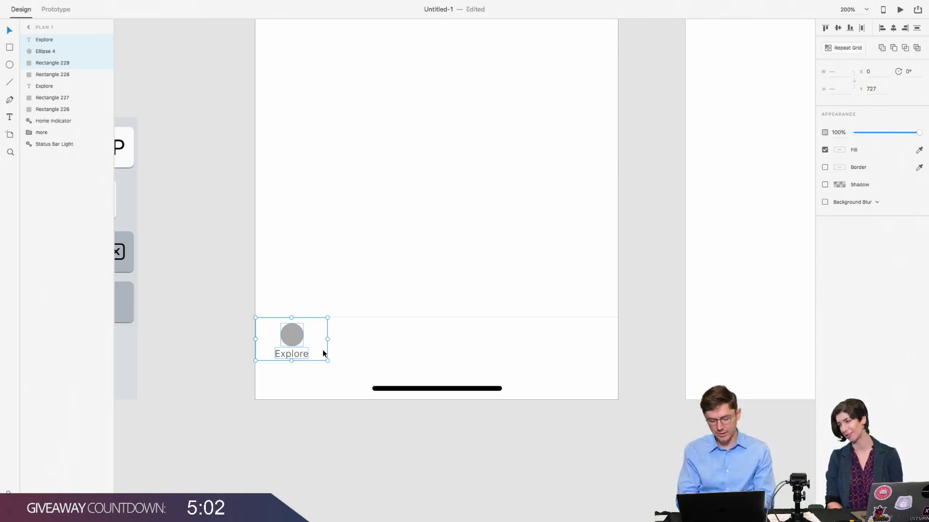
key("super+k")
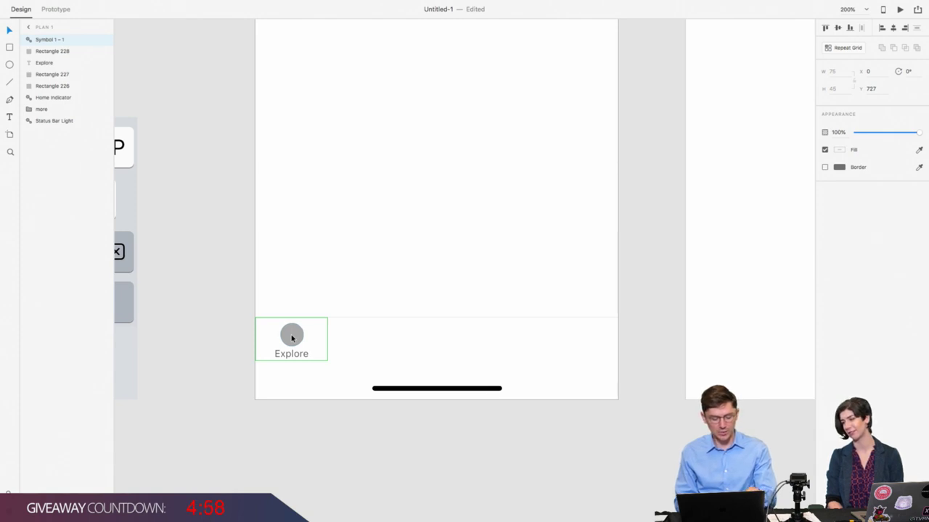
Step: Repeat the tab symbol across the whole bottom bar and adjust the gutter between tabs
key("super+r")
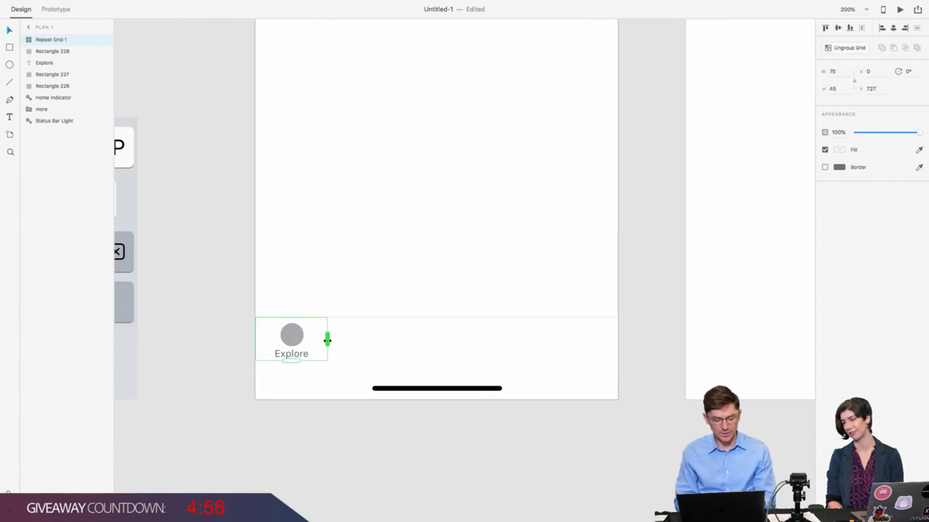
left_click_drag(326, 339, 618, 357)
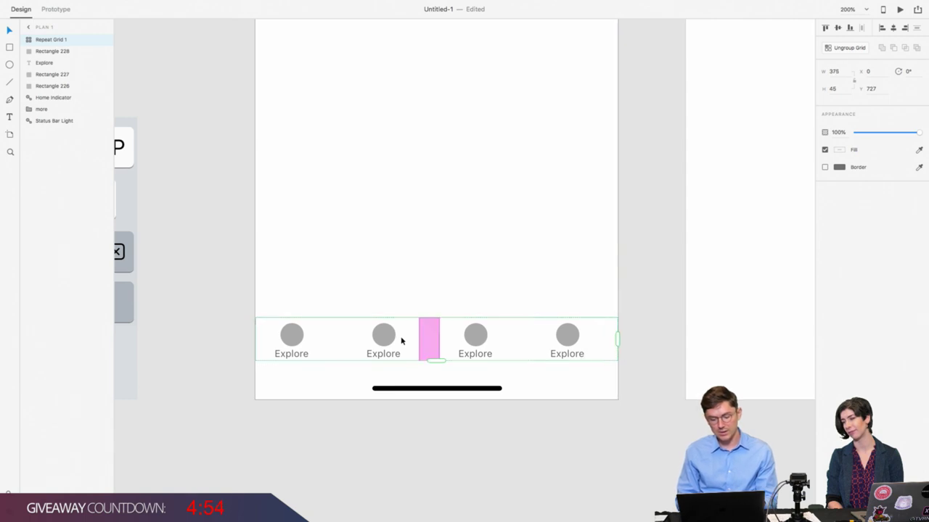
left_click_drag(344, 350, 325, 348)
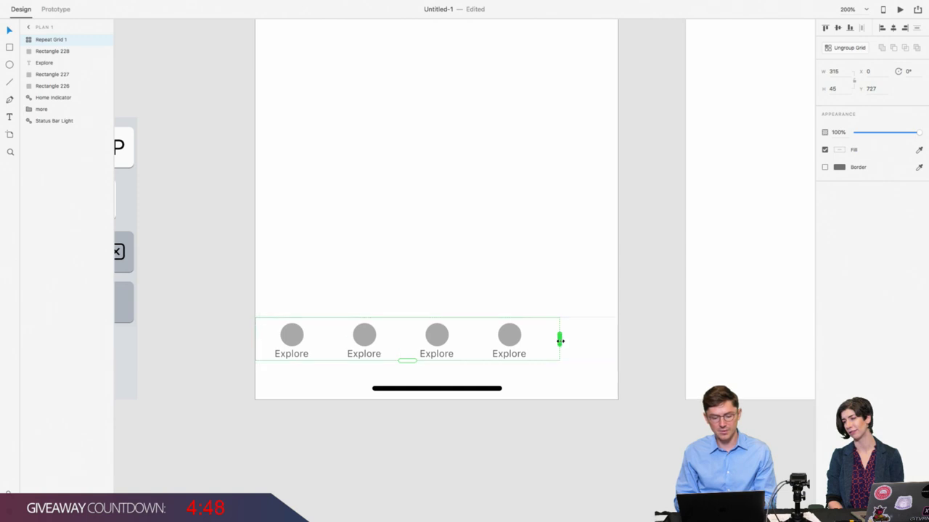
left_click_drag(559, 340, 617, 340)
left_click(648, 341)
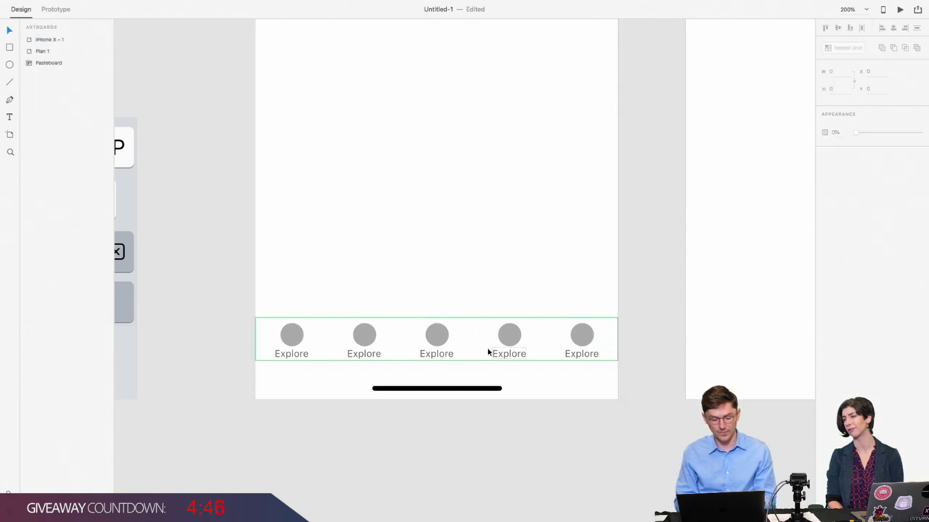
scroll(233, 346, "left", 3)
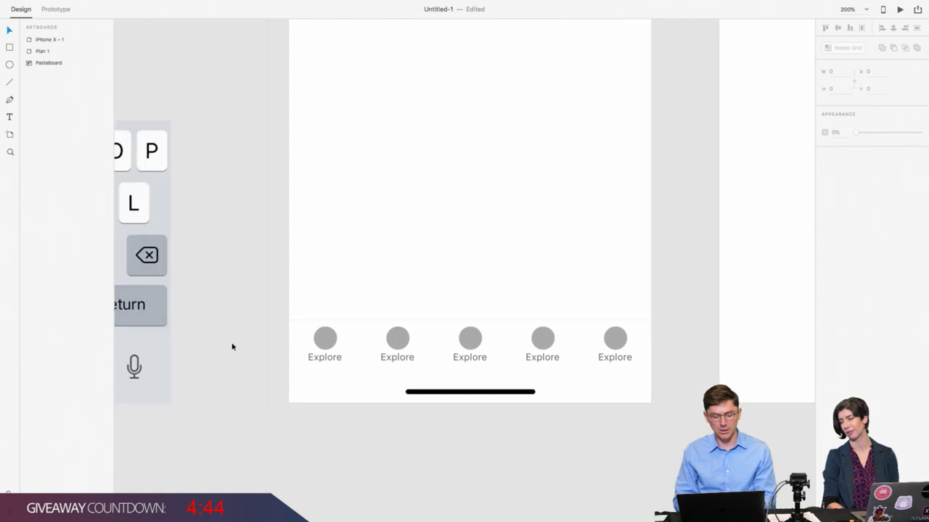
scroll(233, 346, "down", 5)
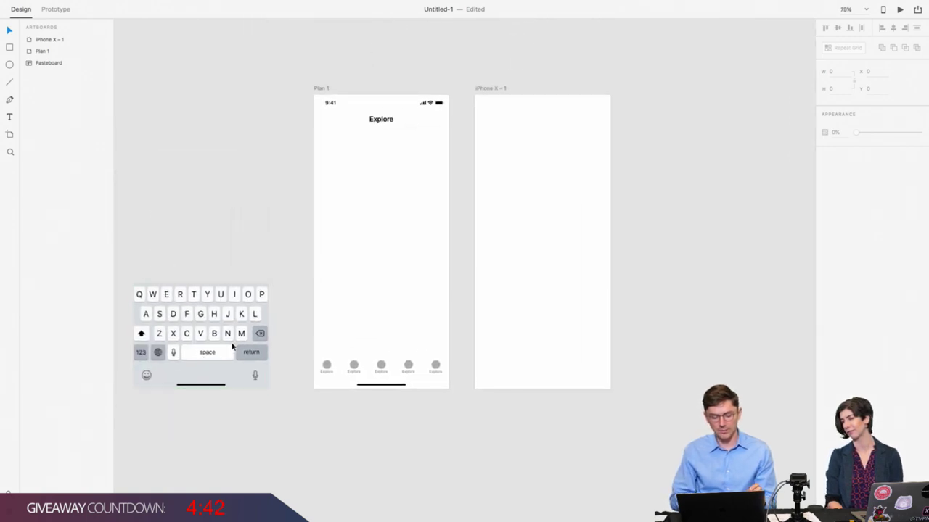
left_click(324, 372)
scroll(323, 372, "up", 3)
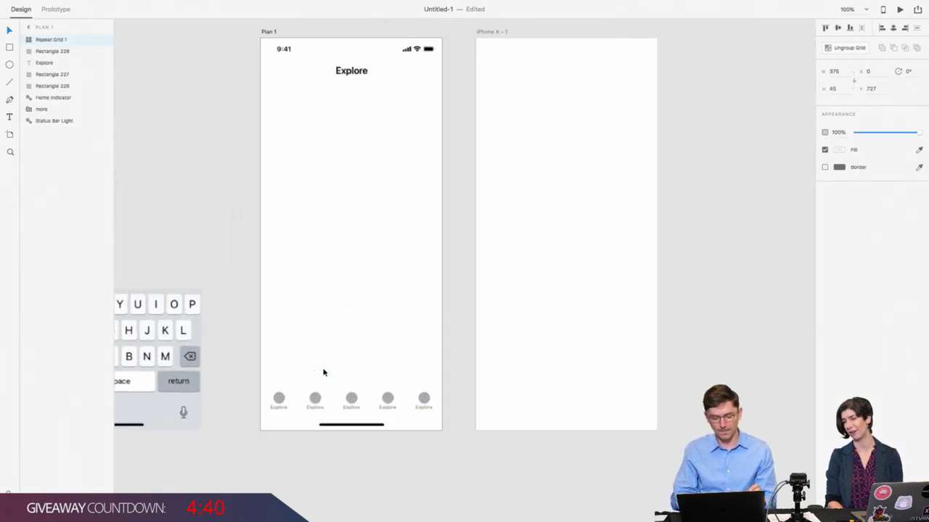
scroll(323, 373, "left", 2)
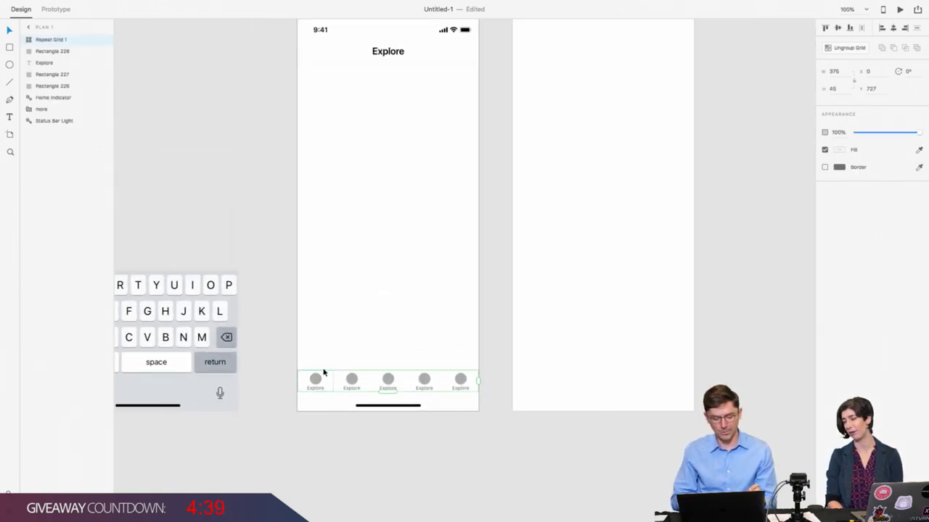
left_click(293, 401)
scroll(293, 400, "up", 3)
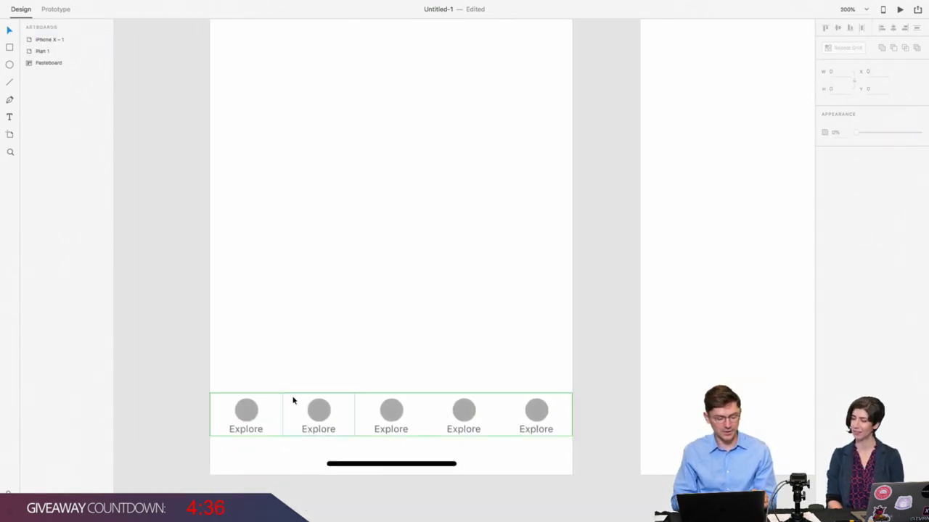
scroll(293, 399, "down", 3)
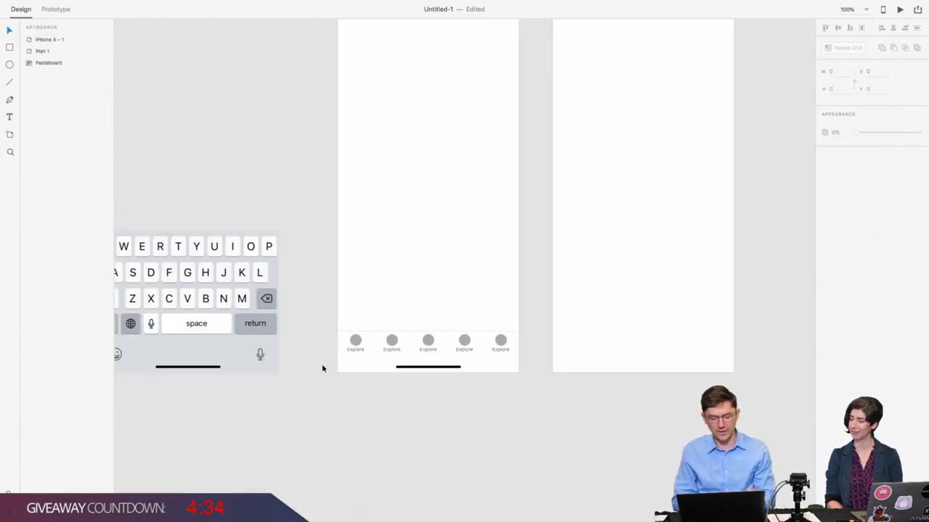
scroll(322, 363, "up", 2)
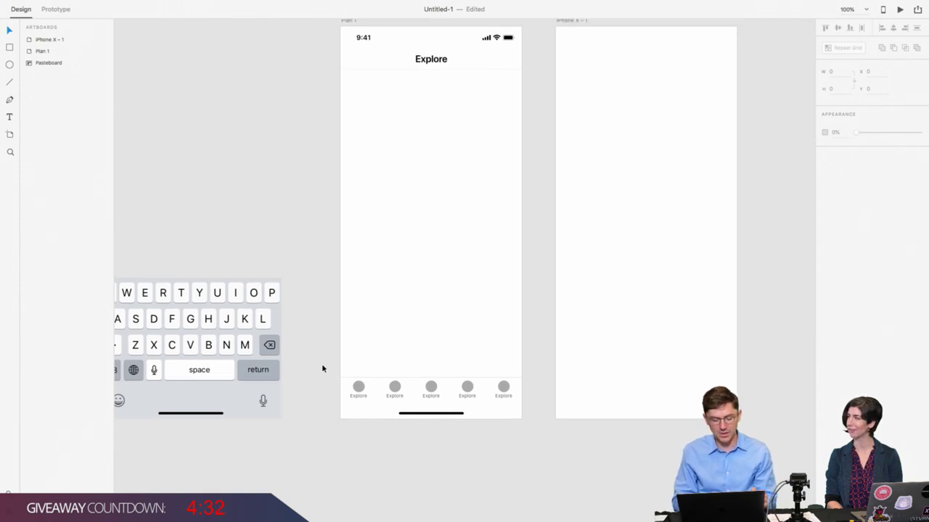
scroll(321, 366, "up", 2)
left_click(373, 420)
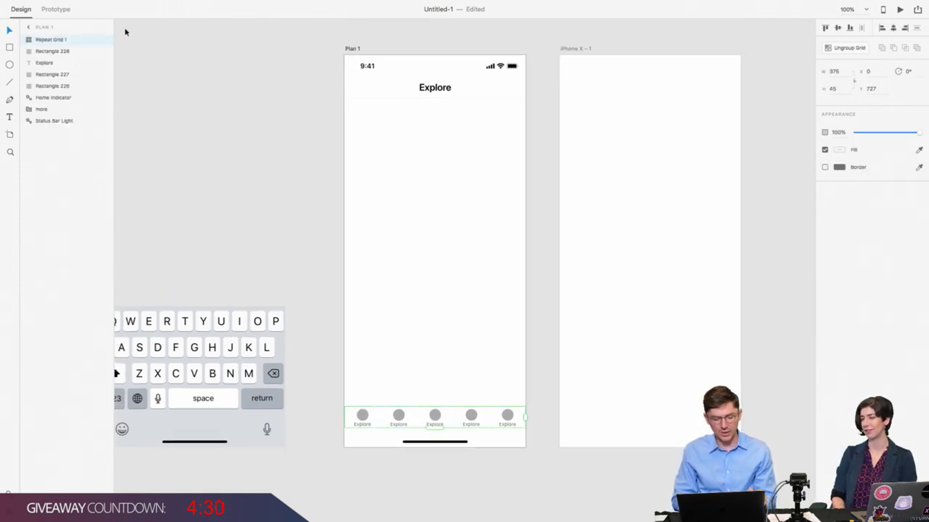
left_click(9, 47)
Step: Draw a card rectangle below the Explore title and give it corner radius 6
left_click_drag(356, 110, 512, 188)
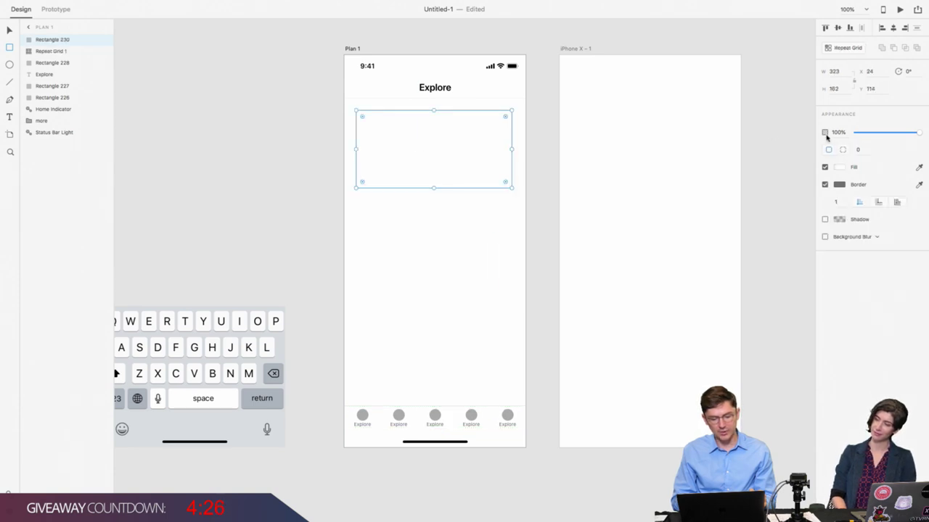
left_click(859, 150)
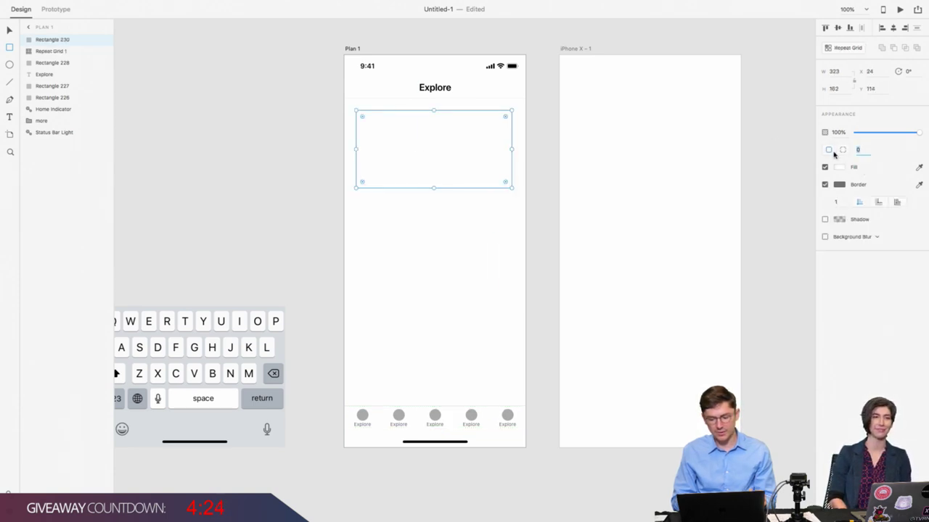
type("6")
key("Return")
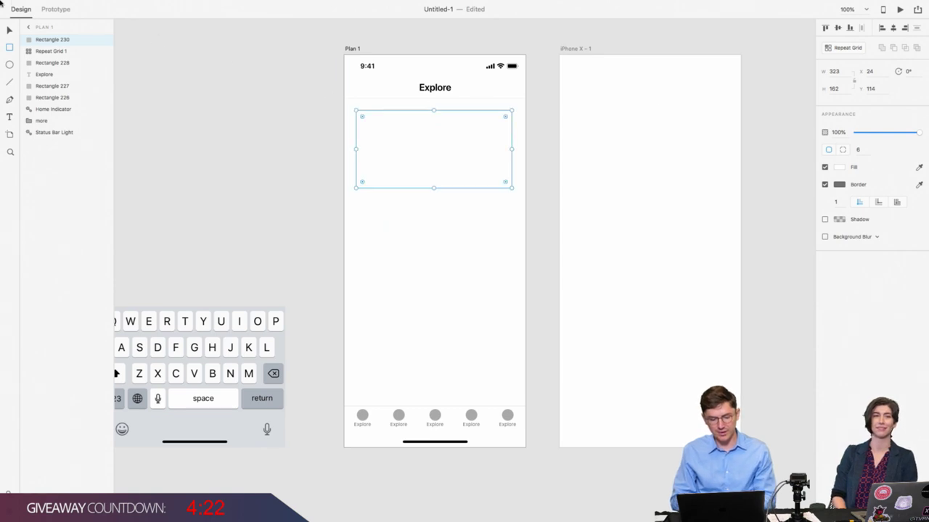
left_click(11, 31)
left_click(270, 152)
left_click(396, 165)
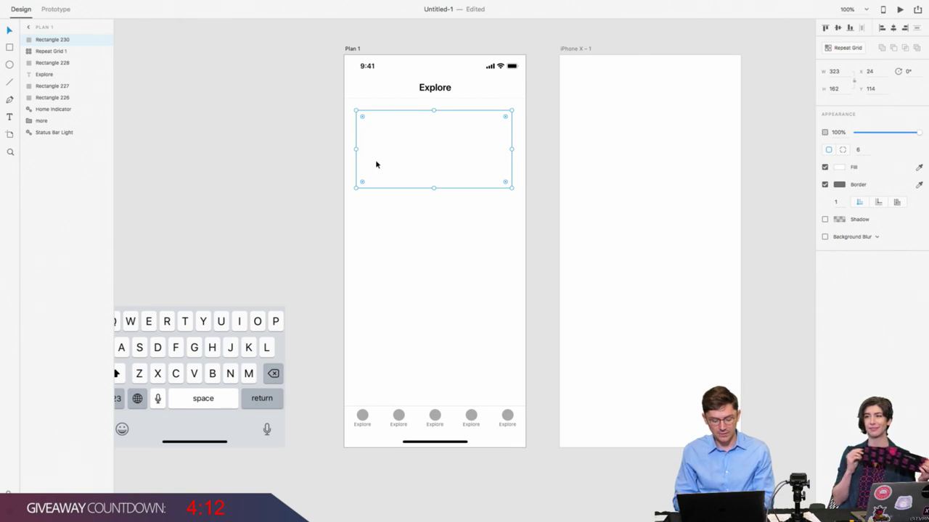
key("alt")
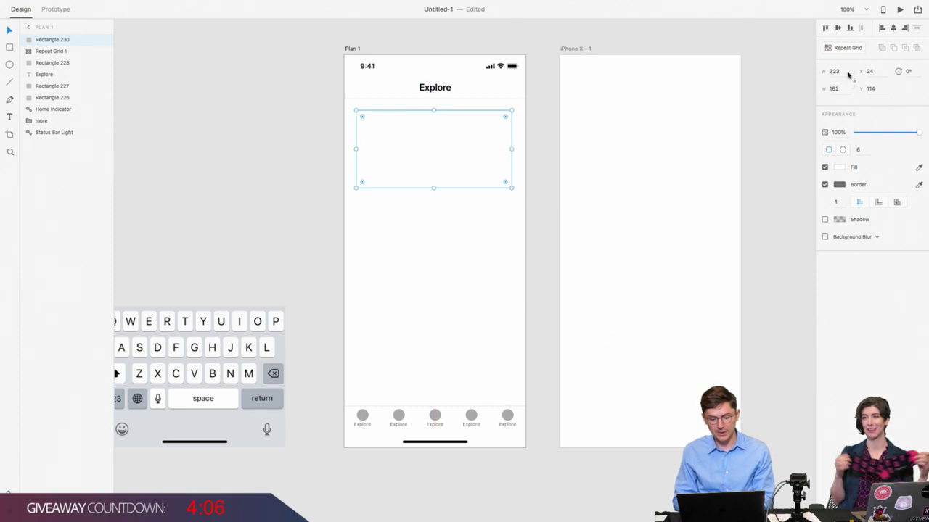
Step: Widen the rectangle to 327 and nudge it up 1 px to Y 113
left_click(835, 72)
key("Up")
key("Up")
key("Up")
key("Up")
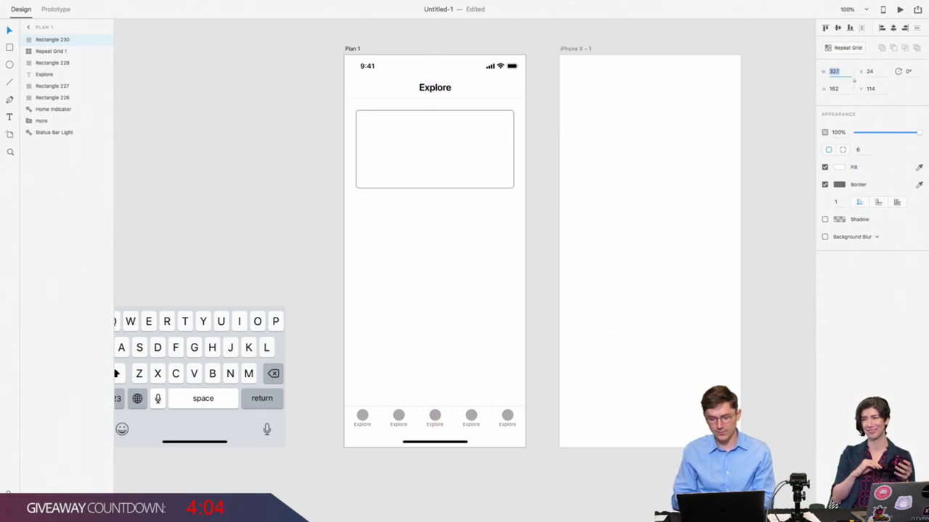
left_click(459, 157)
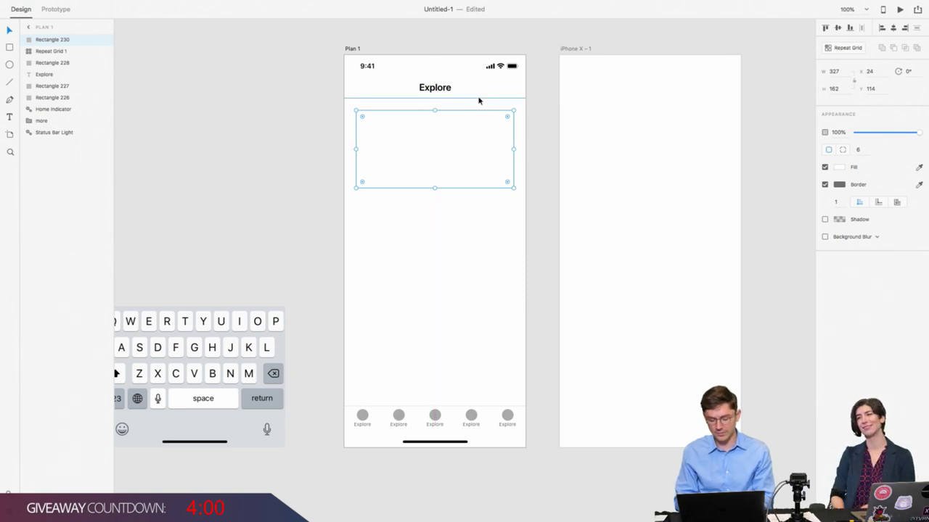
left_click(300, 170)
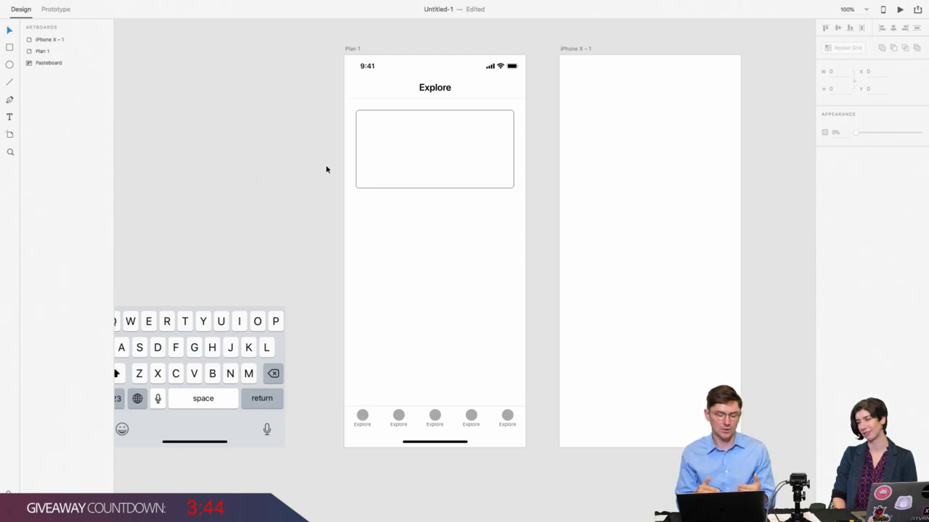
left_click(385, 160)
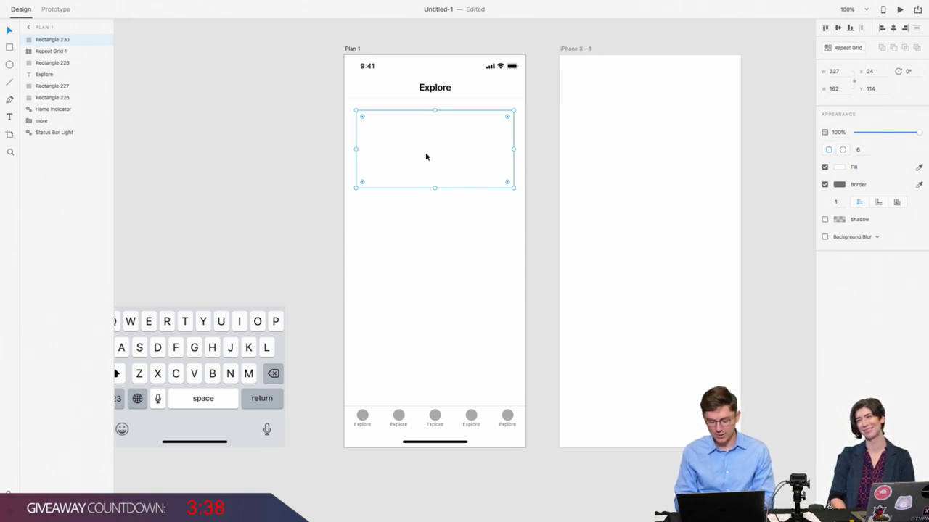
left_click_drag(426, 157, 425, 154)
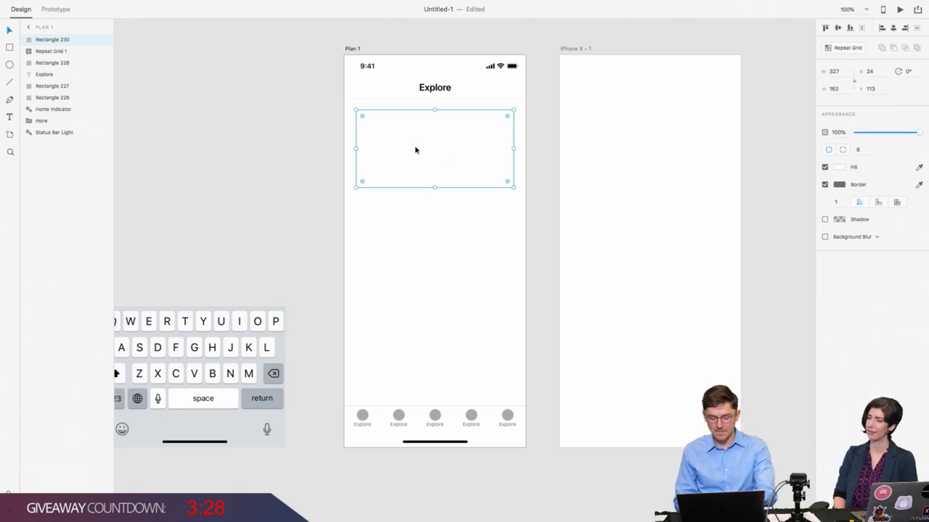
left_click_drag(416, 150, 507, 148)
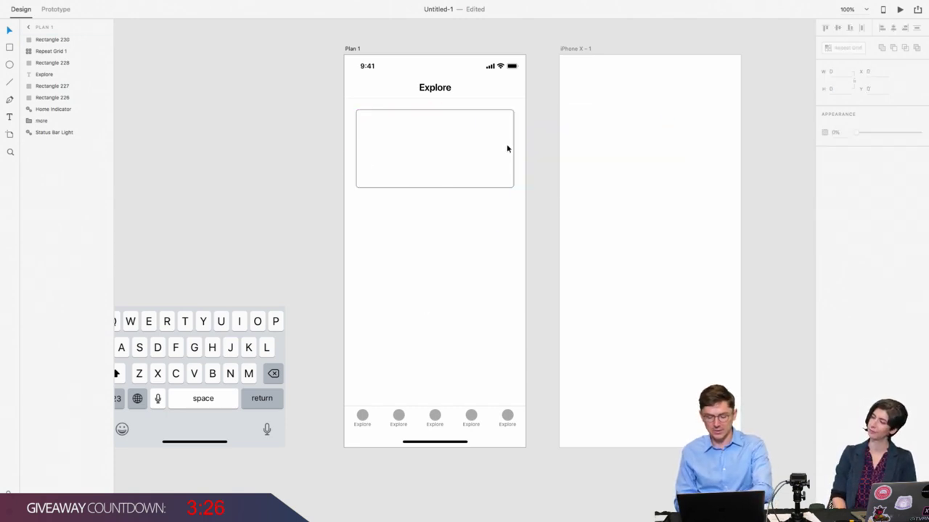
left_click(439, 138)
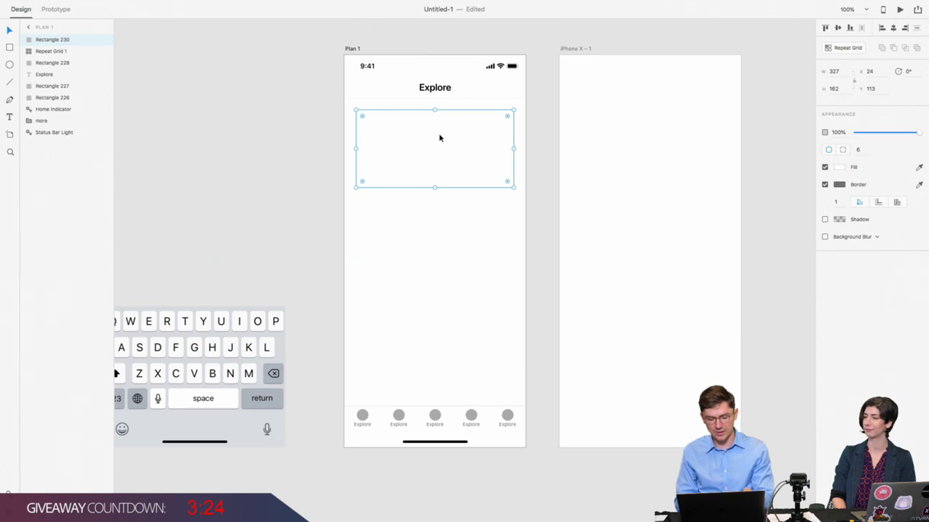
left_click(837, 172)
Step: Fill the rounded rectangle light grey and place a new text layer inside it
left_click_drag(730, 147, 694, 127)
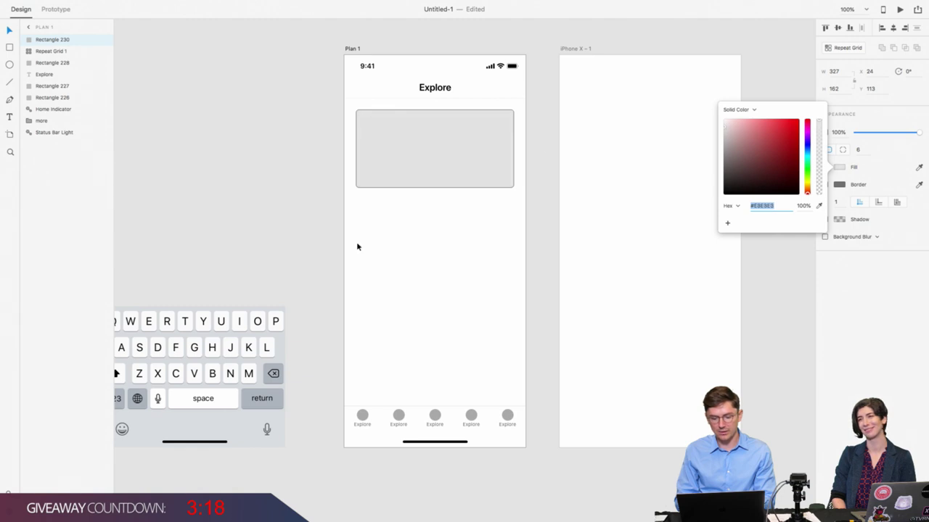
left_click(421, 151)
left_click(9, 117)
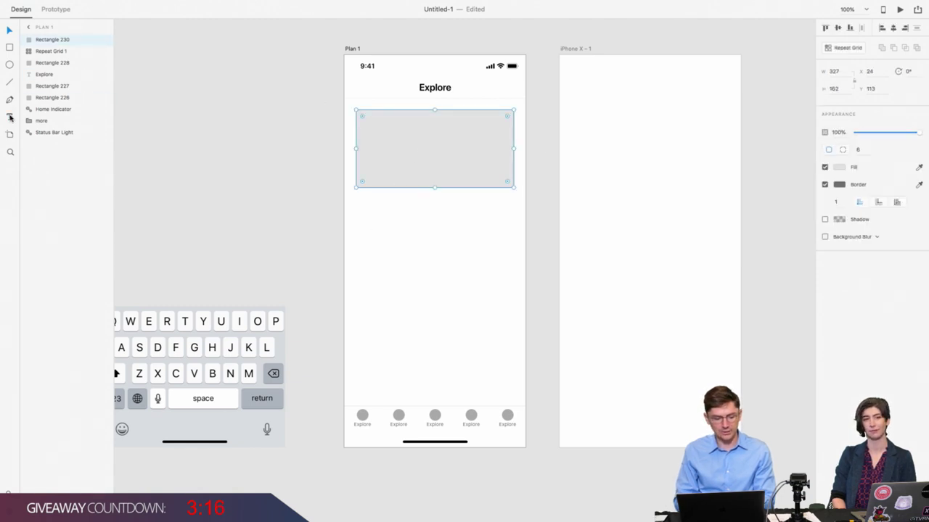
left_click(373, 171)
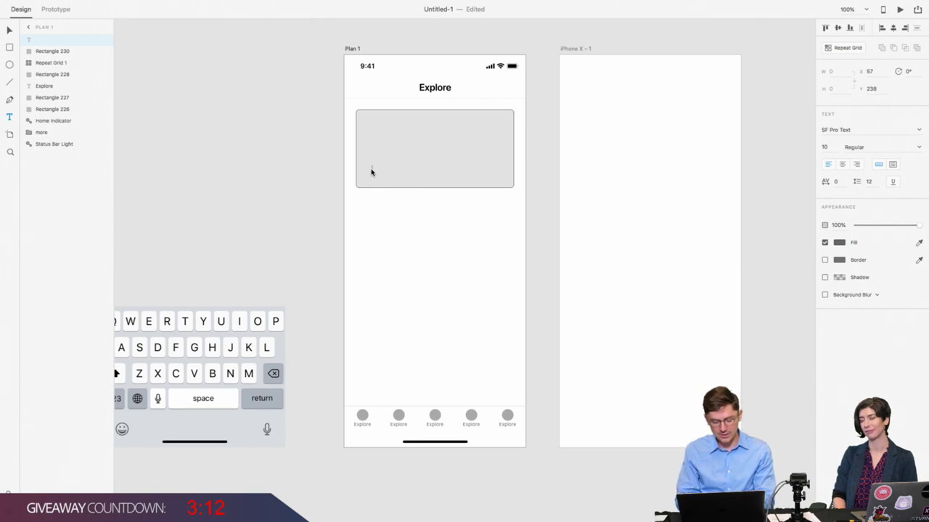
Step: Type the 'Mexico City' card label and set its font to SF Pro Display
type("Mixico C")
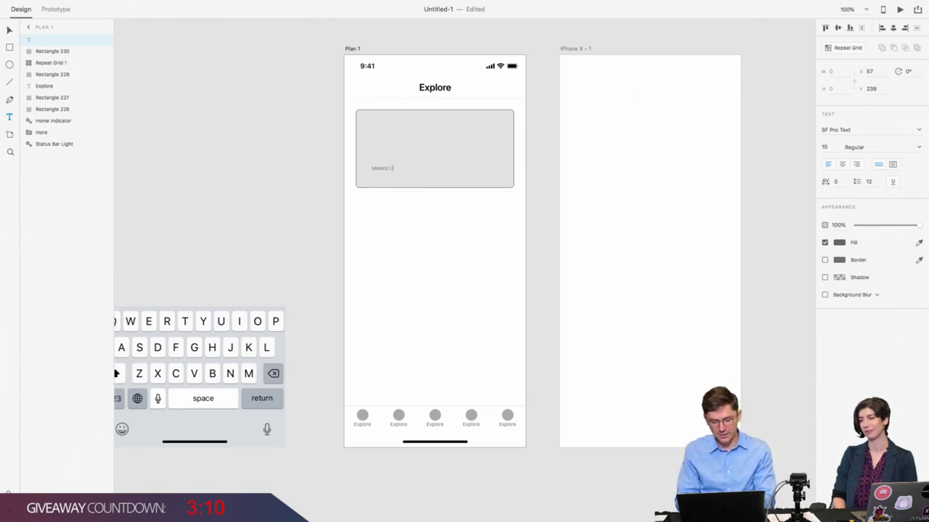
type("ity")
left_click(11, 30)
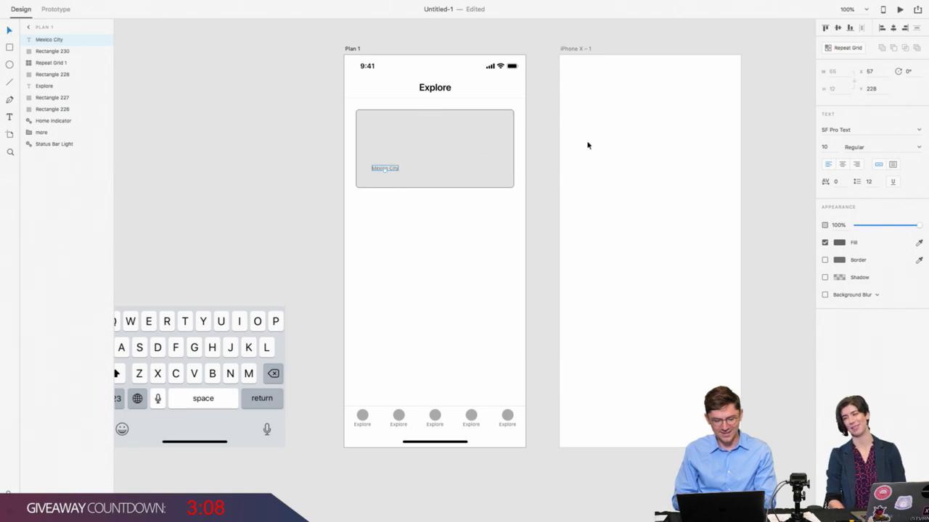
left_click(842, 130)
left_click(842, 130)
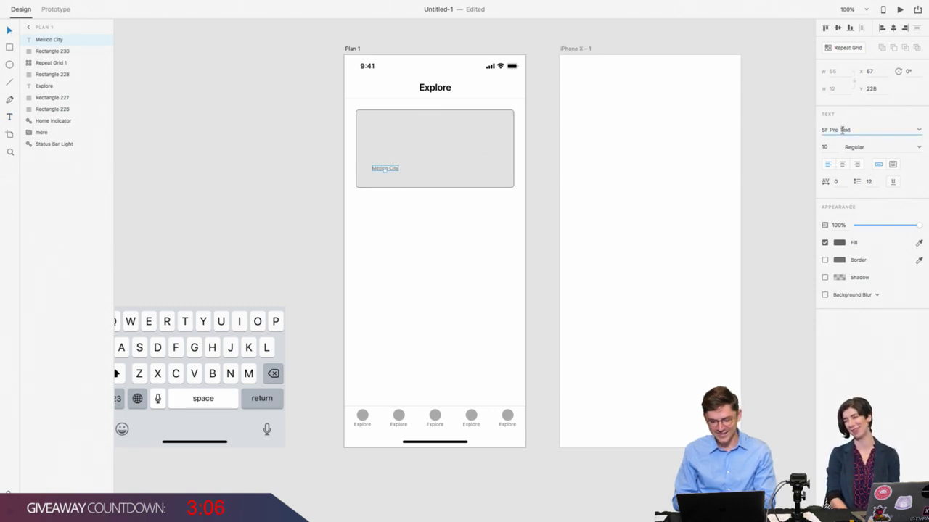
double_click(842, 130)
type("Display")
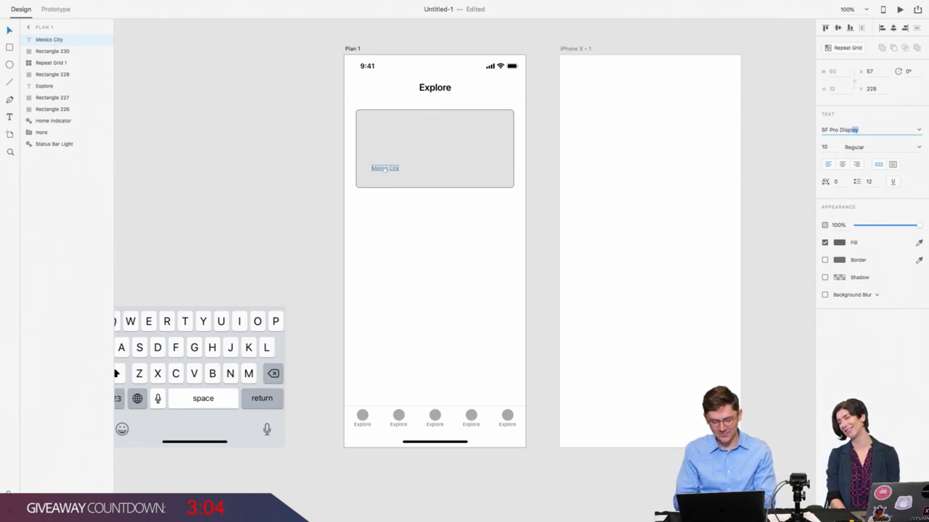
key("Return")
Step: Make the Mexico City label Semibold at size 20
left_click(888, 147)
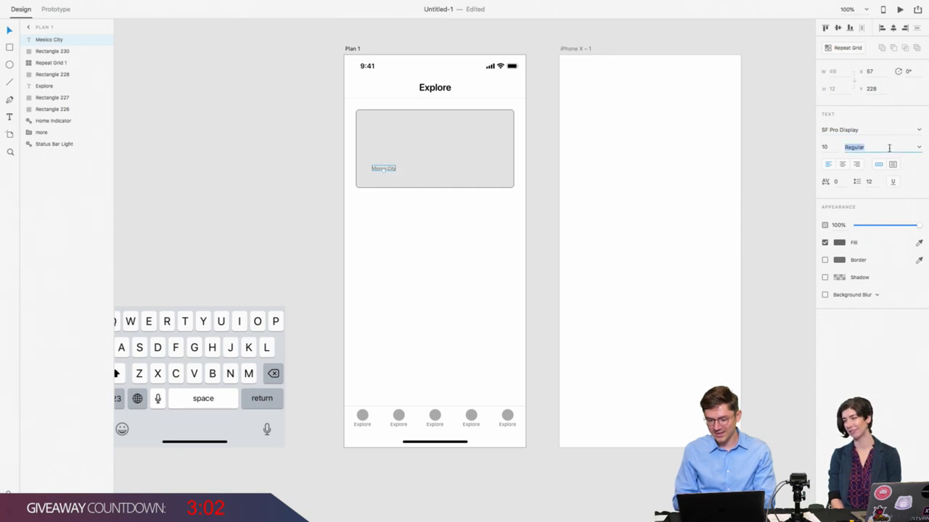
type("Semi")
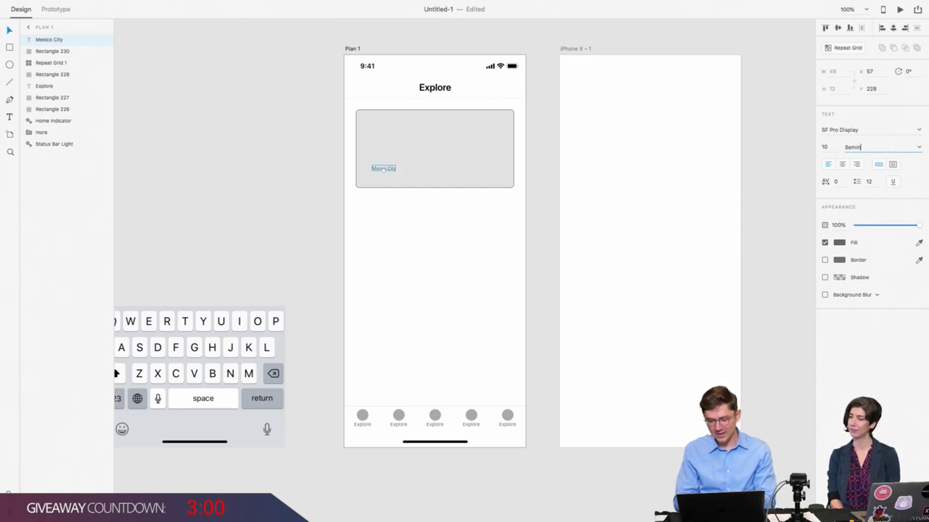
type("bold")
key("Return")
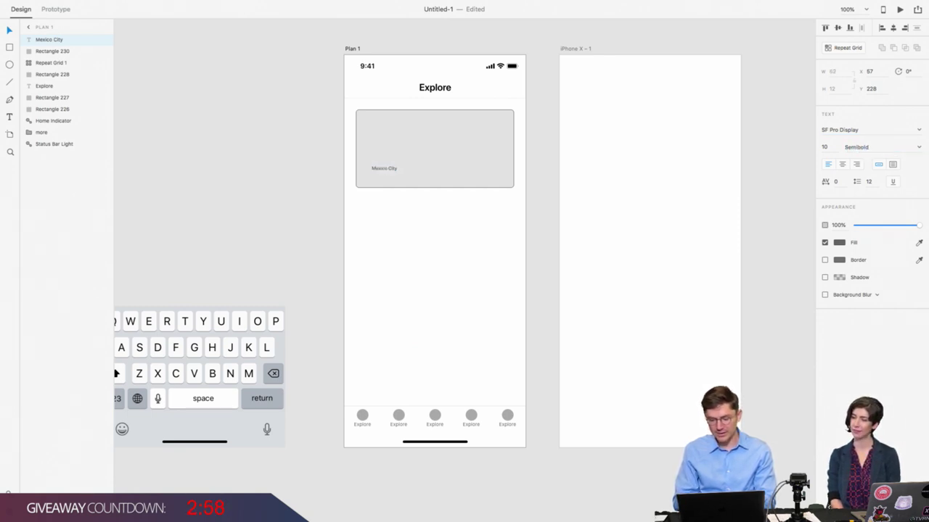
left_click(827, 146)
type("20")
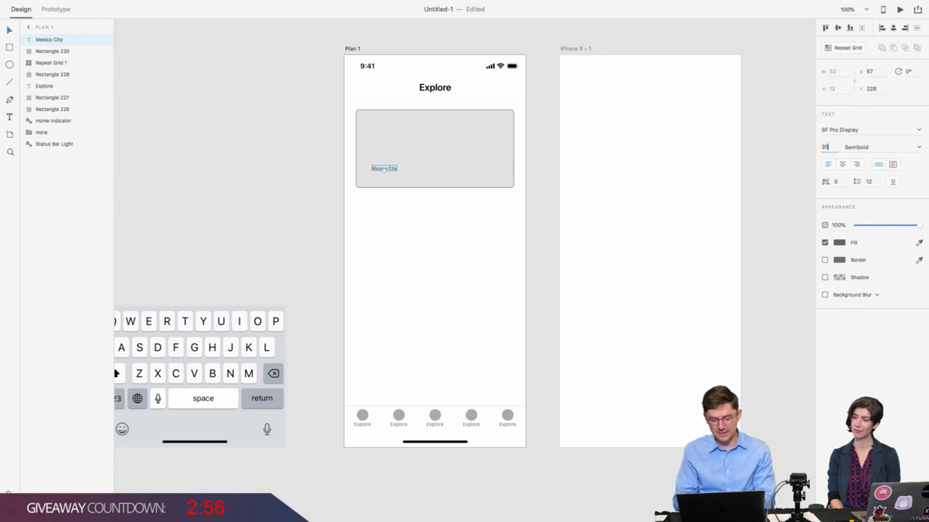
key("Return")
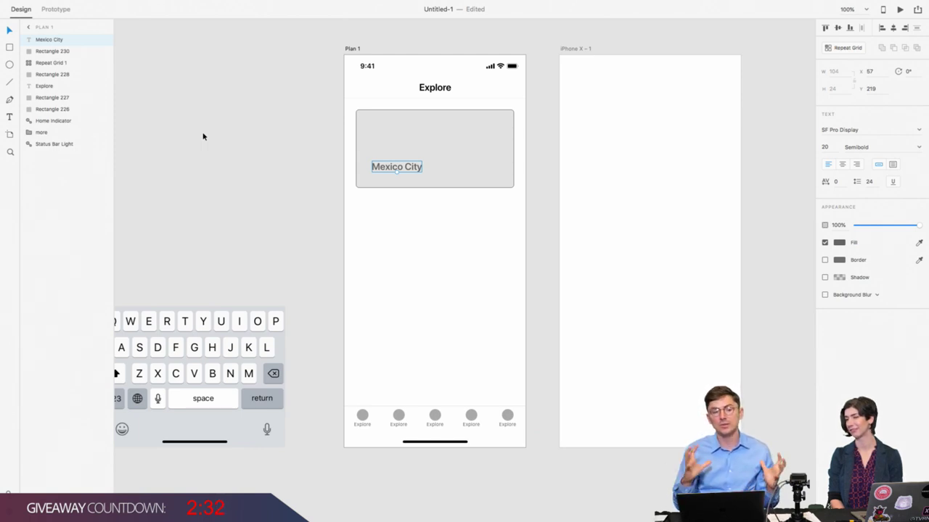
left_click(365, 210)
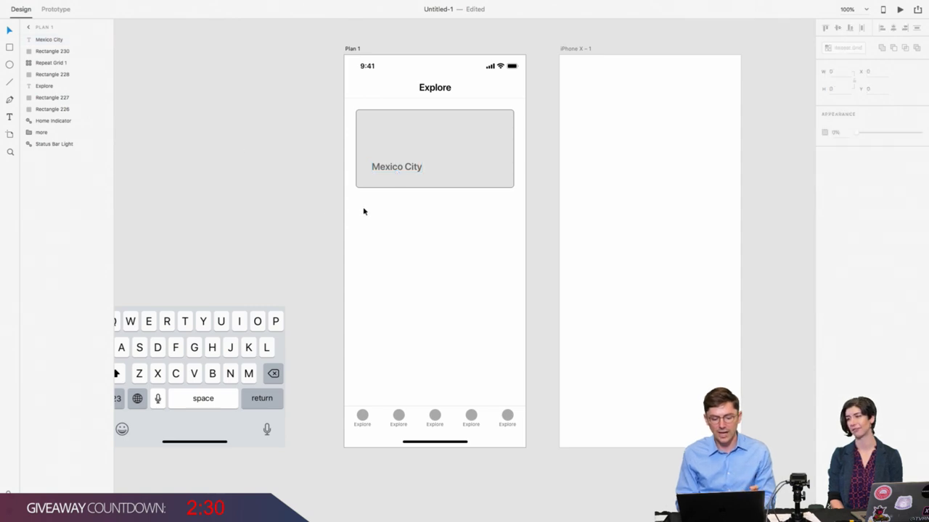
left_click(409, 166)
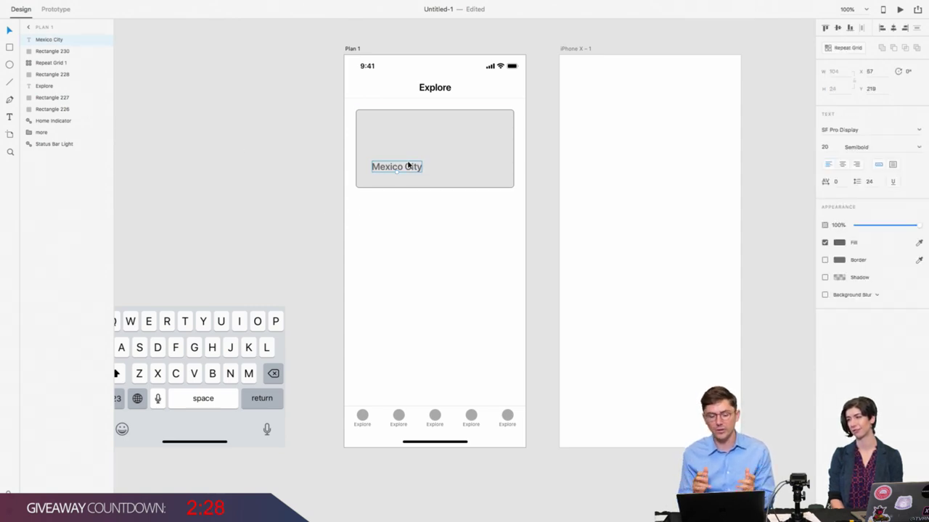
left_click(362, 427)
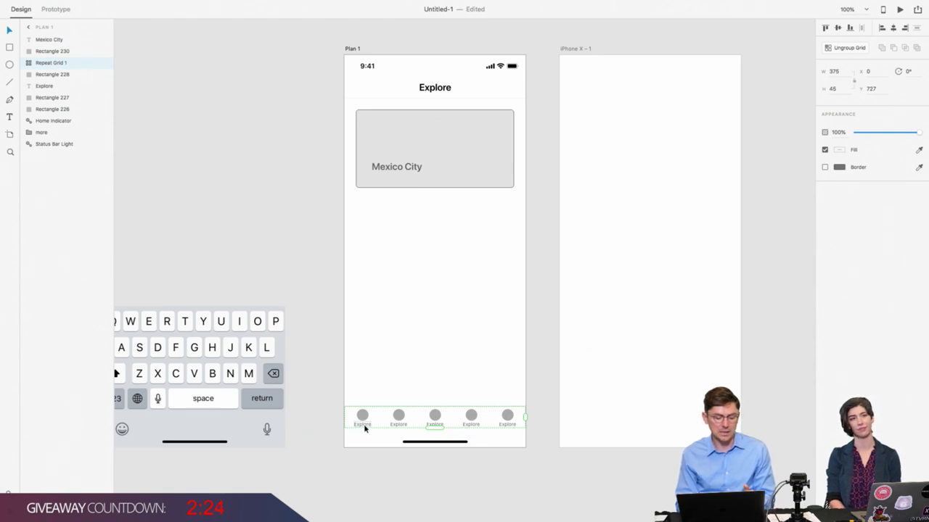
left_click(400, 172)
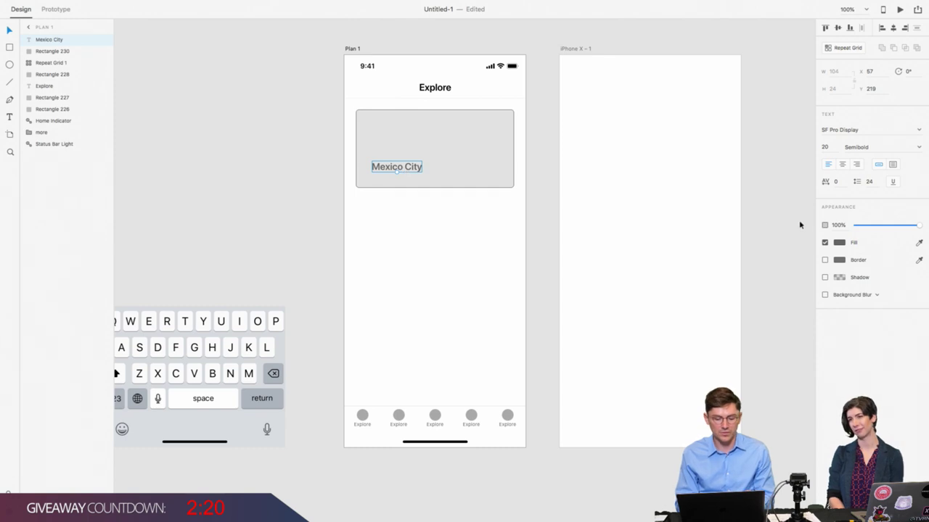
Step: Color the Mexico City label #FFFFFF and duplicate it just below the original
left_click(840, 242)
type("ffffff")
key("Return")
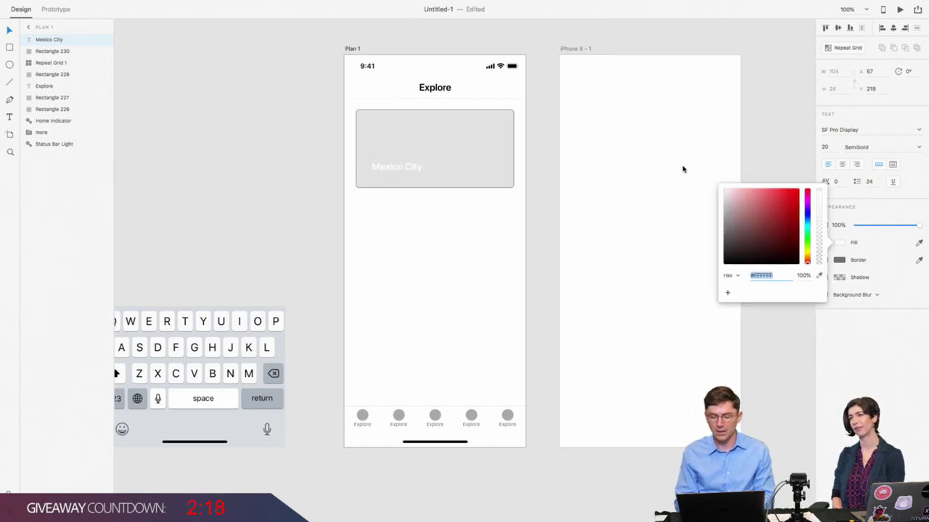
double_click(400, 173)
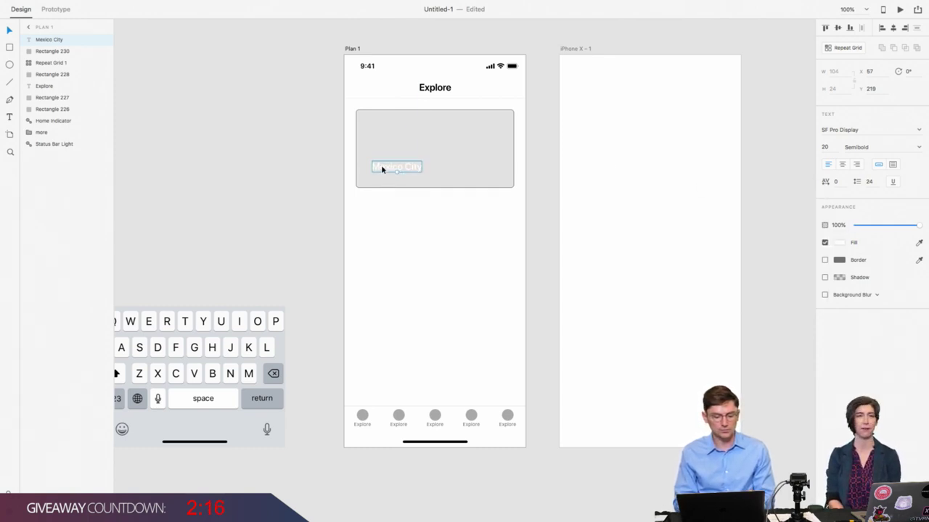
left_click_drag(381, 165, 384, 176)
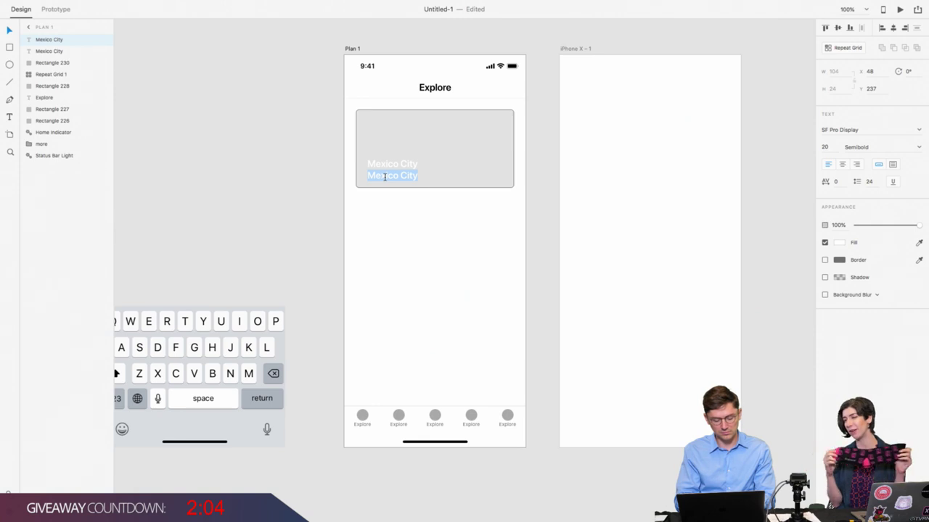
Step: Change the second line to 'Lorem ipsum' at font size 16
type("Lorem ipsum")
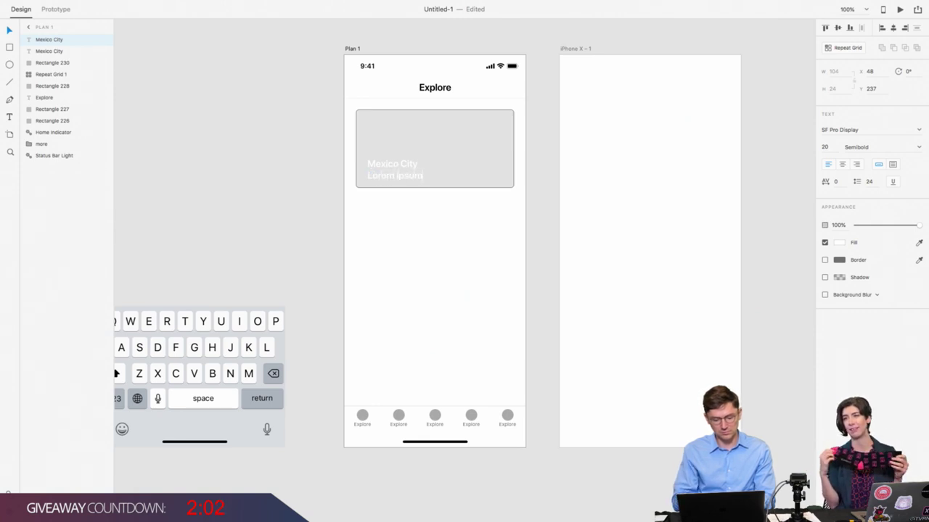
key("Escape")
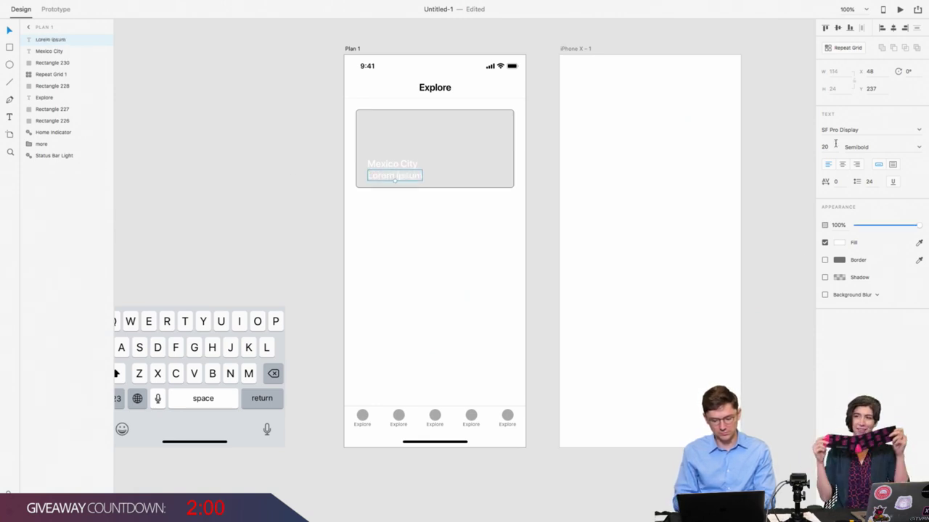
left_click(836, 143)
type("16")
key("Return")
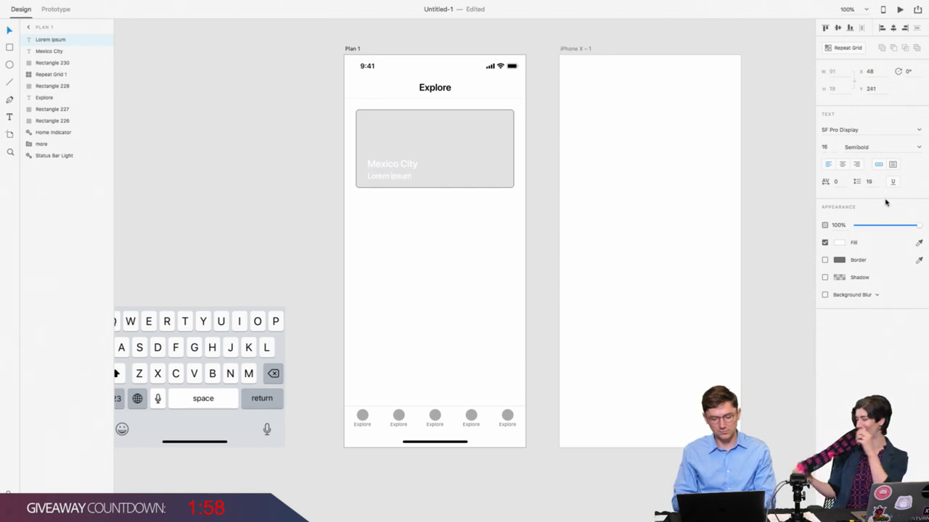
Step: Switch the Lorem ipsum font from SF Pro Display to SF Pro Text
left_click(870, 131)
left_click_drag(840, 130, 859, 131)
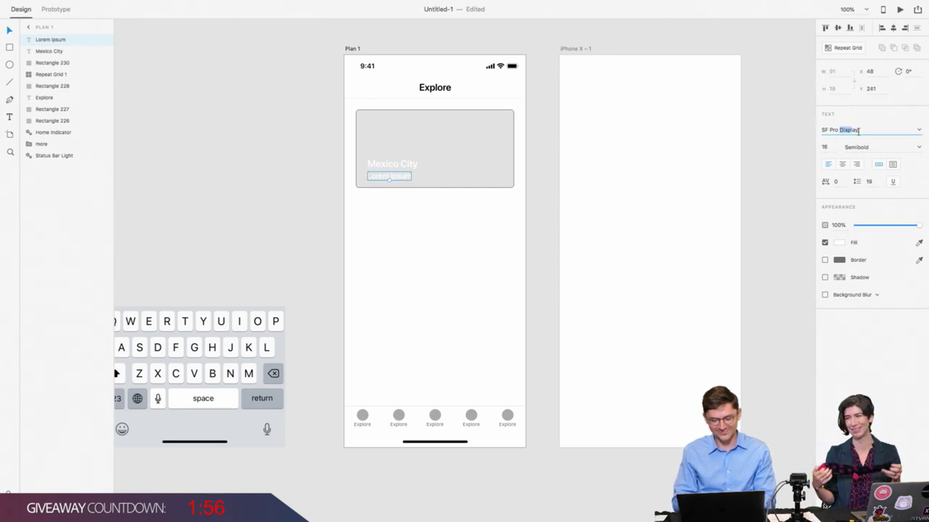
type("Text")
key("Return")
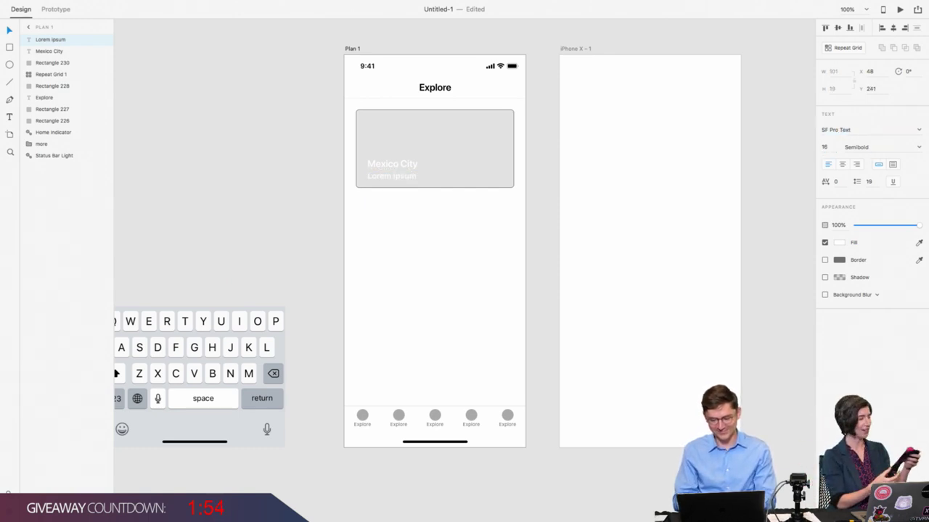
Step: Set the Lorem ipsum weight to Regular from the weight list
left_click(881, 149)
type("Regula")
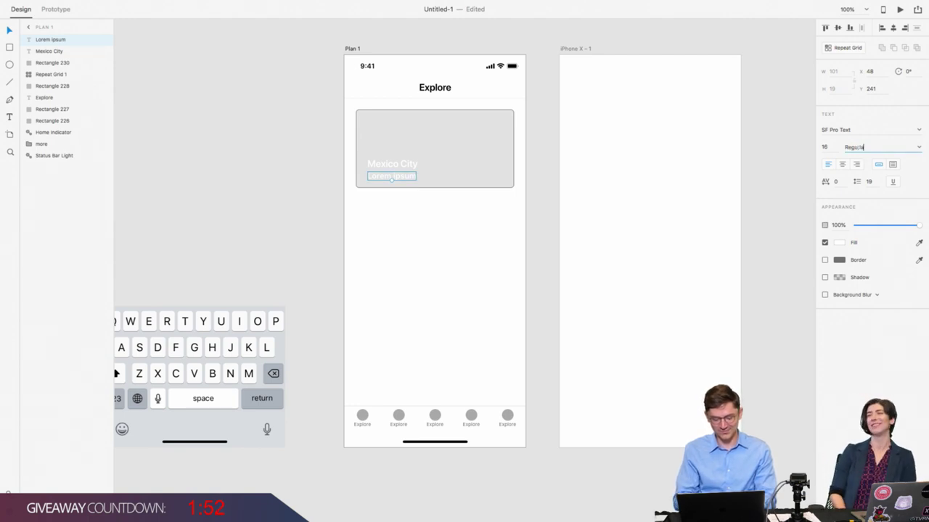
key("Escape")
left_click(865, 148)
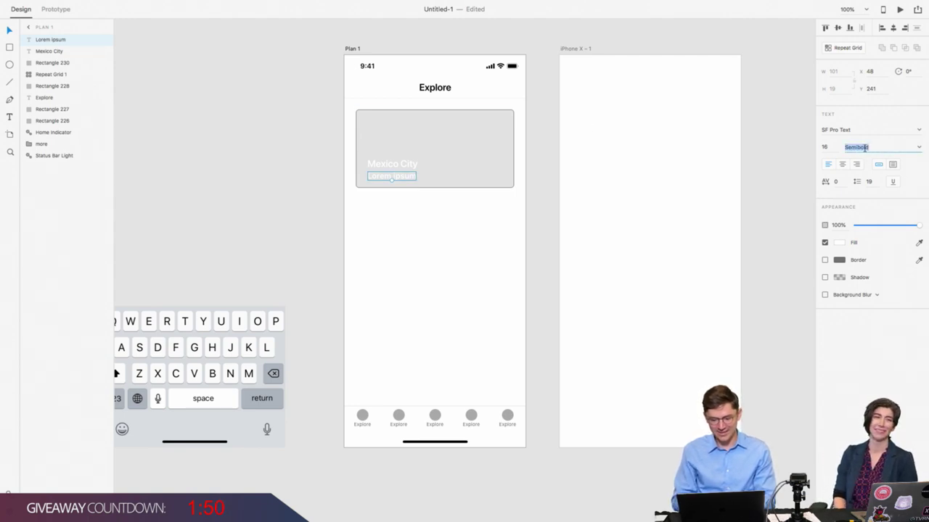
type("Regu")
key("BackSpace")
key("Escape")
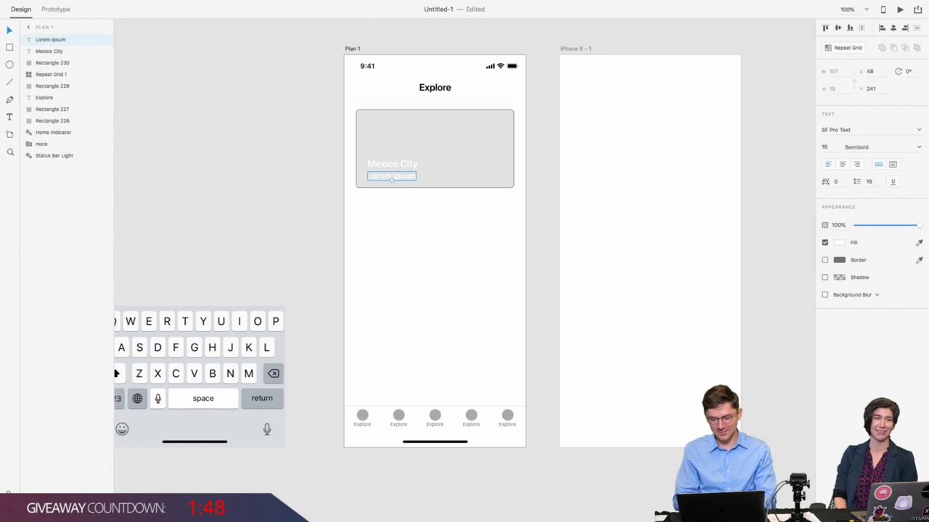
left_click(920, 147)
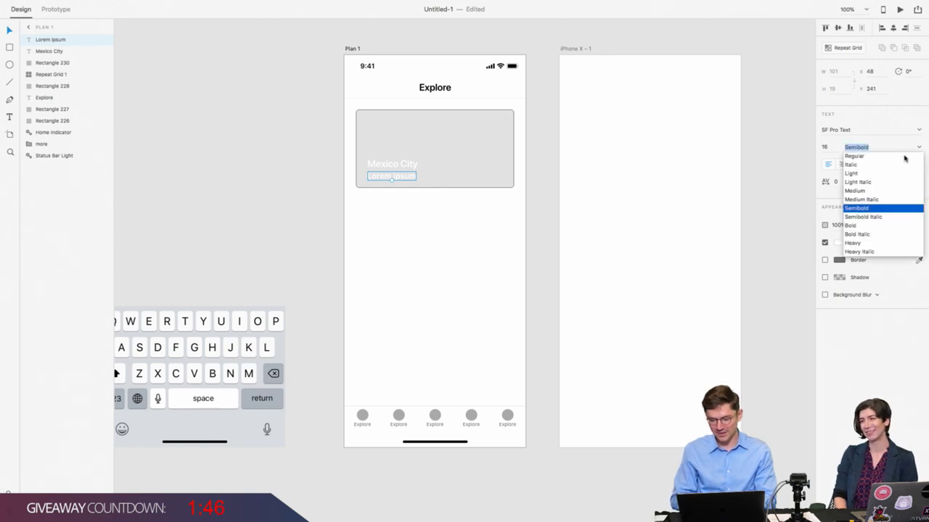
left_click(903, 156)
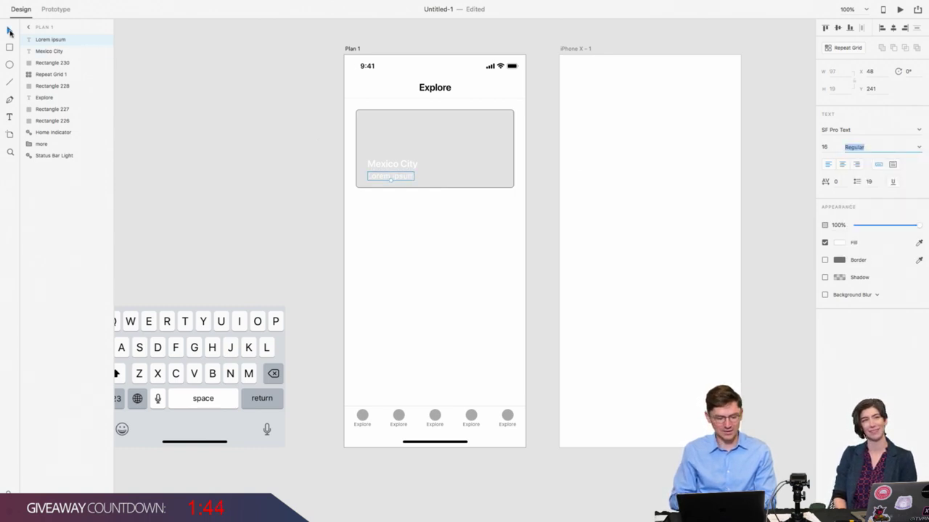
left_click(319, 136)
left_click(421, 153)
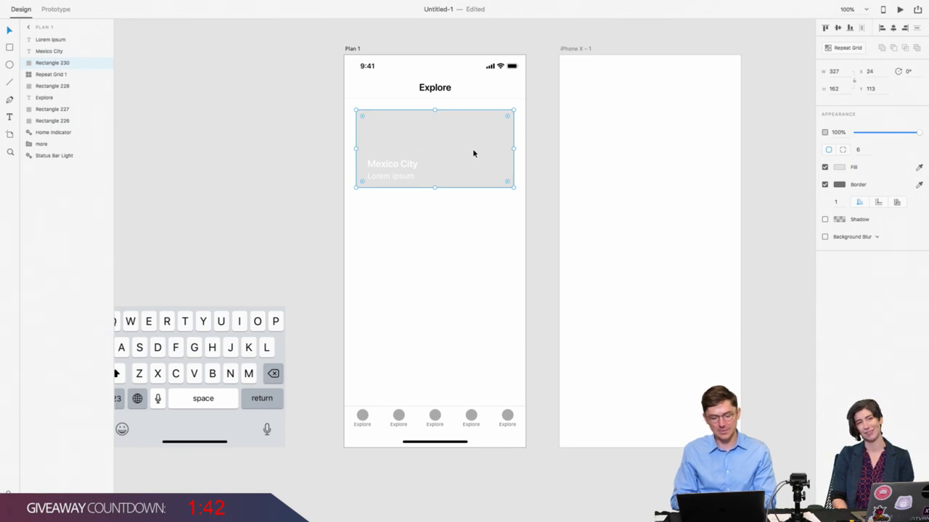
Step: Duplicate the card rectangle, move the copy behind the text layers, and shorten it from the top
key("ctrl+d")
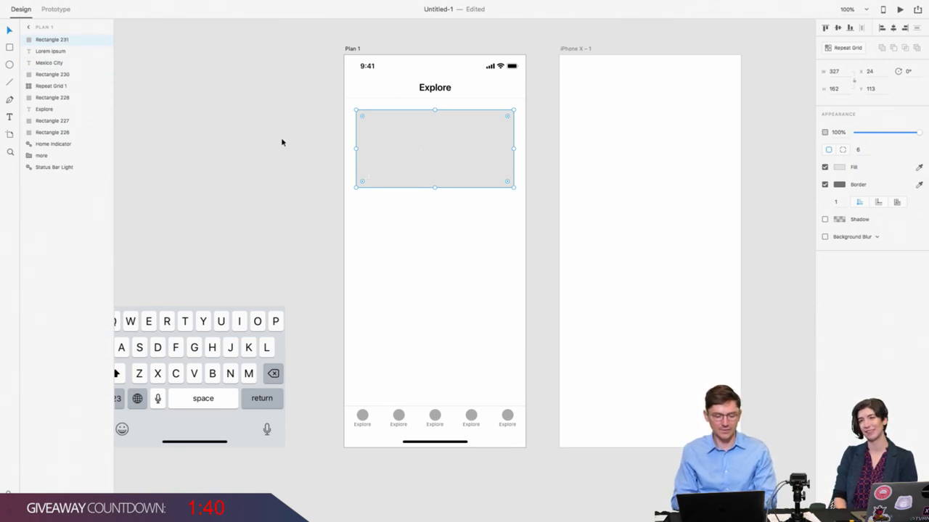
left_click_drag(63, 44, 58, 68)
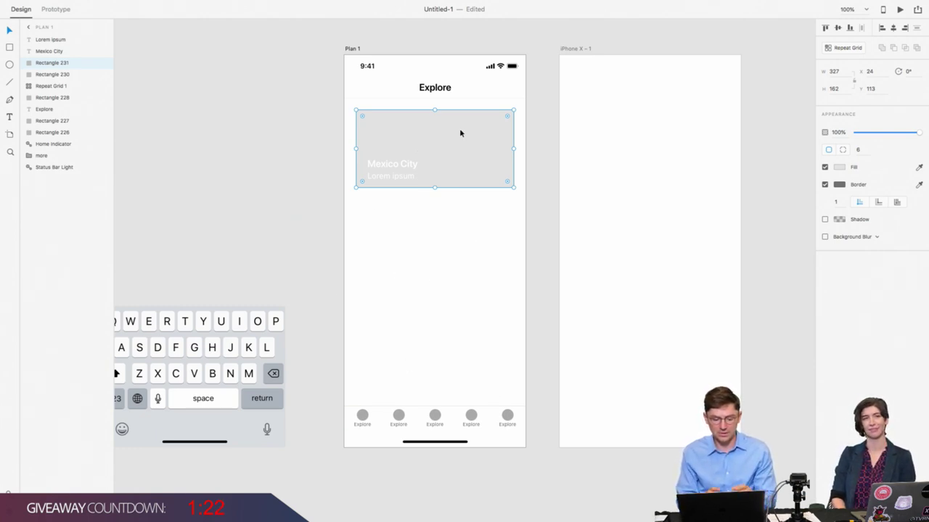
left_click_drag(435, 110, 433, 138)
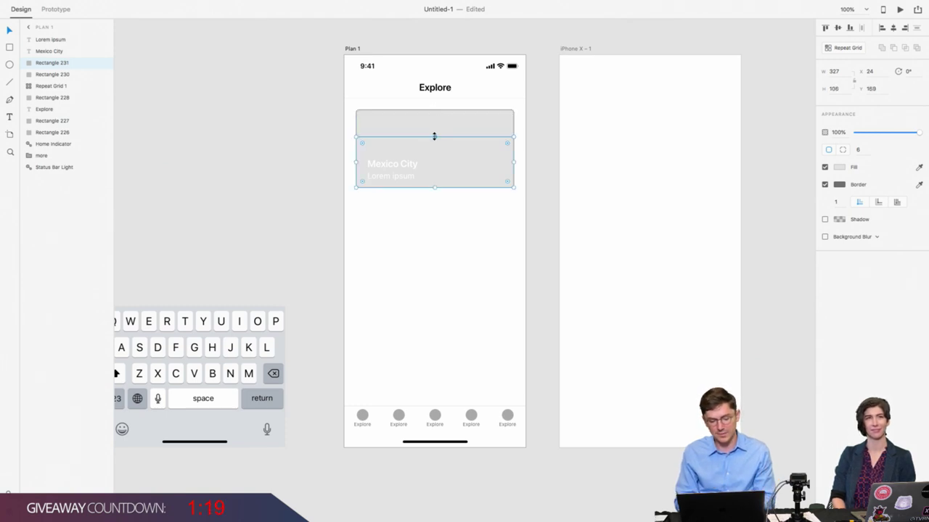
Step: Remove the overlay's border and switch its fill to a linear gradient
left_click(824, 185)
left_click(839, 168)
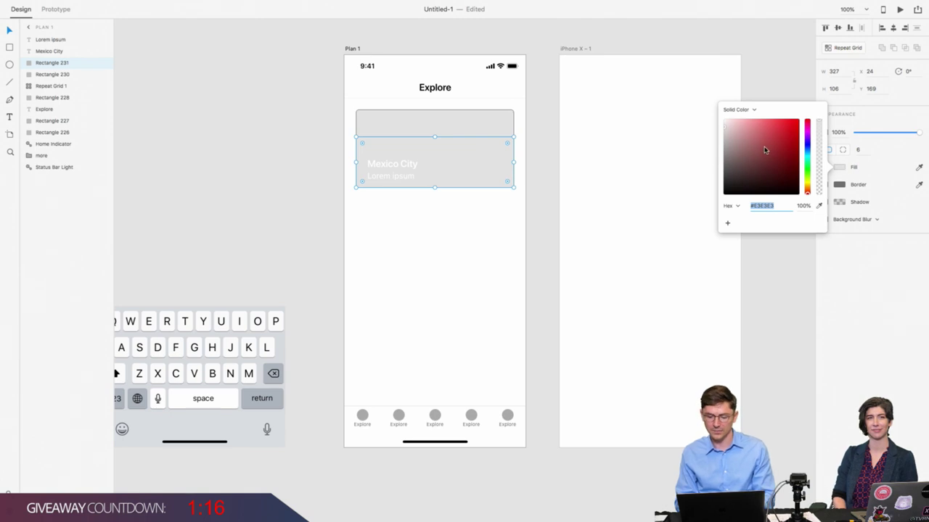
left_click(843, 167)
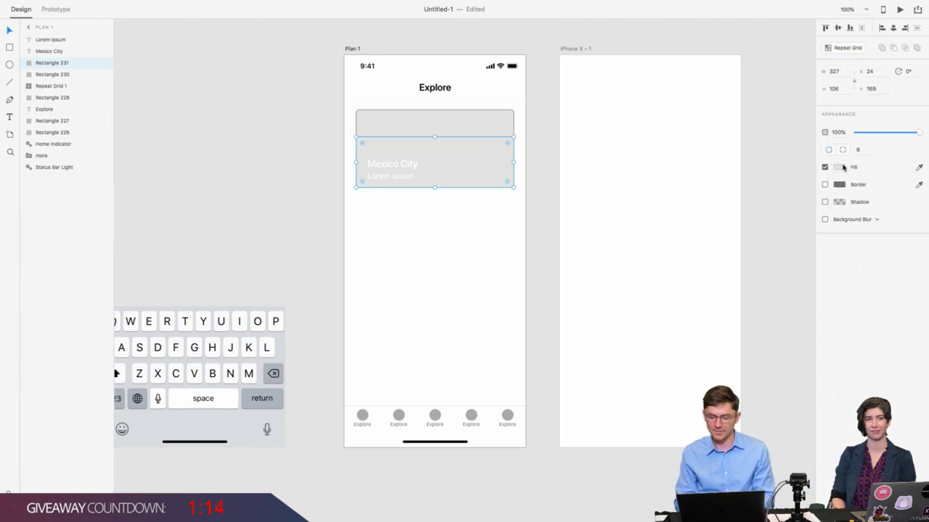
left_click(843, 168)
left_click(733, 111)
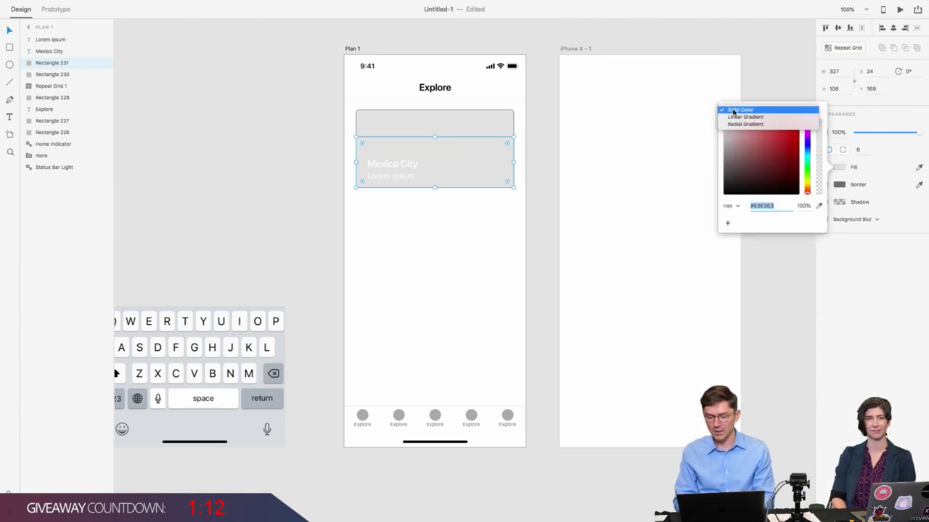
left_click(734, 118)
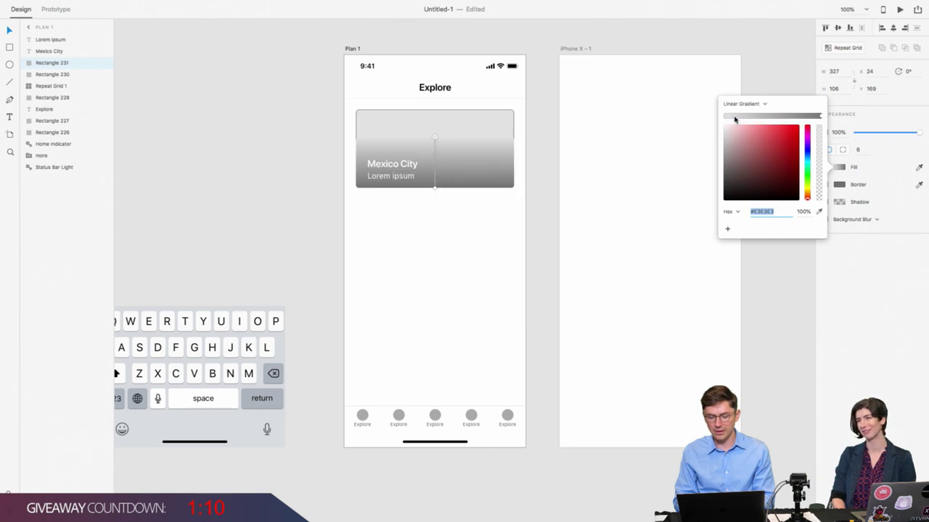
left_click(841, 172)
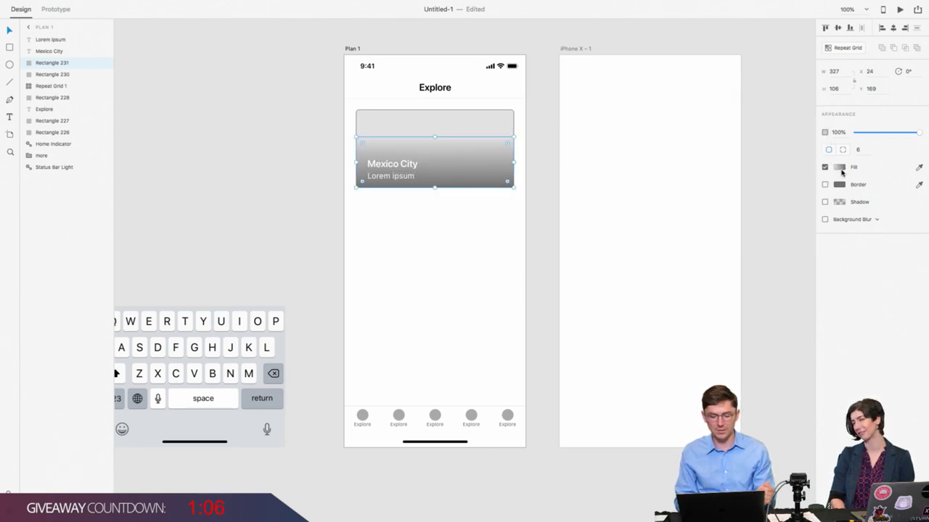
Step: Set the gradient's top stop to #000000 at 0% opacity and bottom stop to 30% opacity
left_click(841, 172)
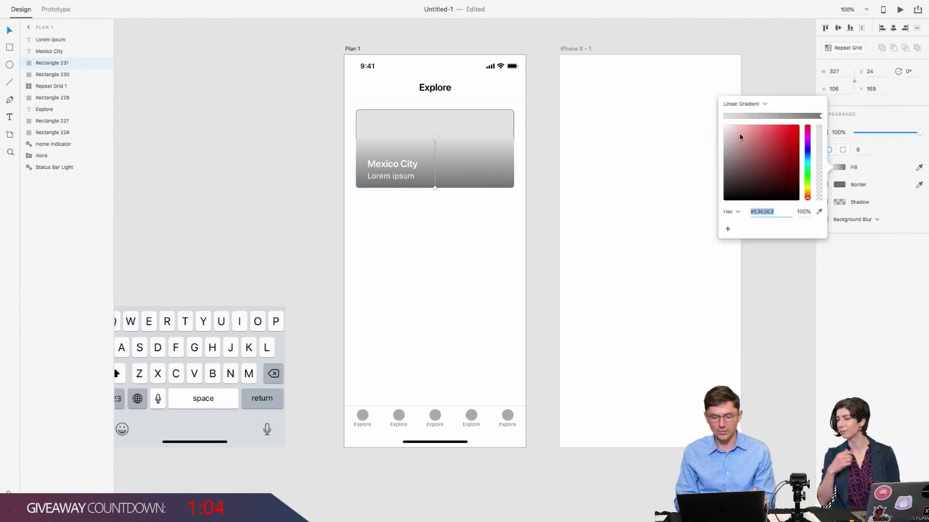
type("000000")
key("Return")
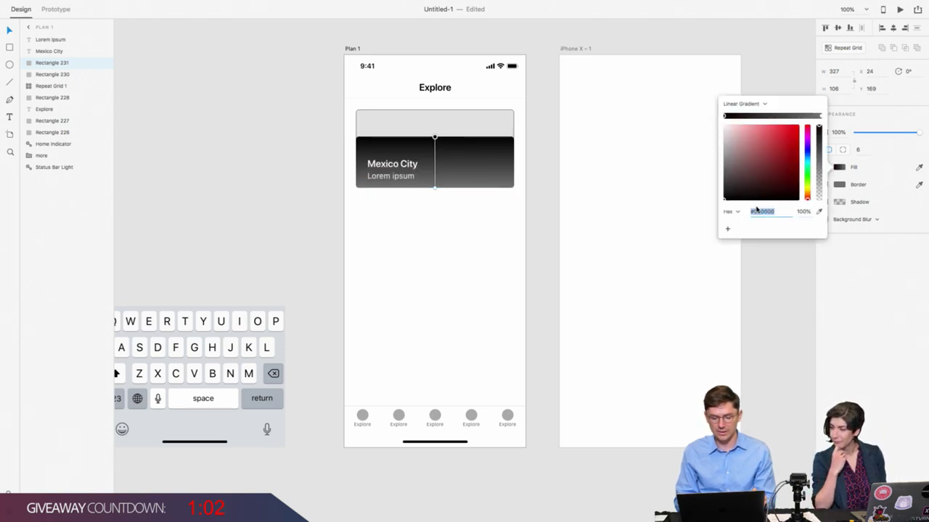
left_click(803, 211)
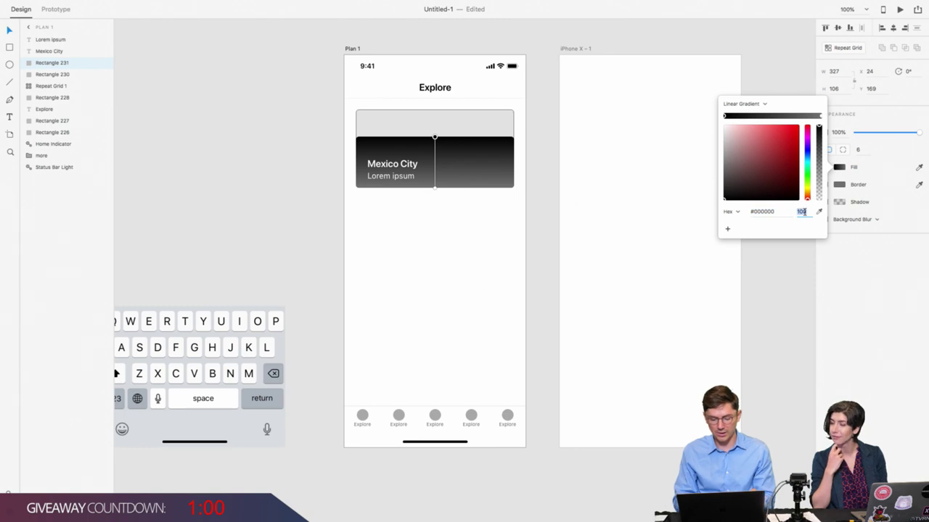
type("0")
key("Return")
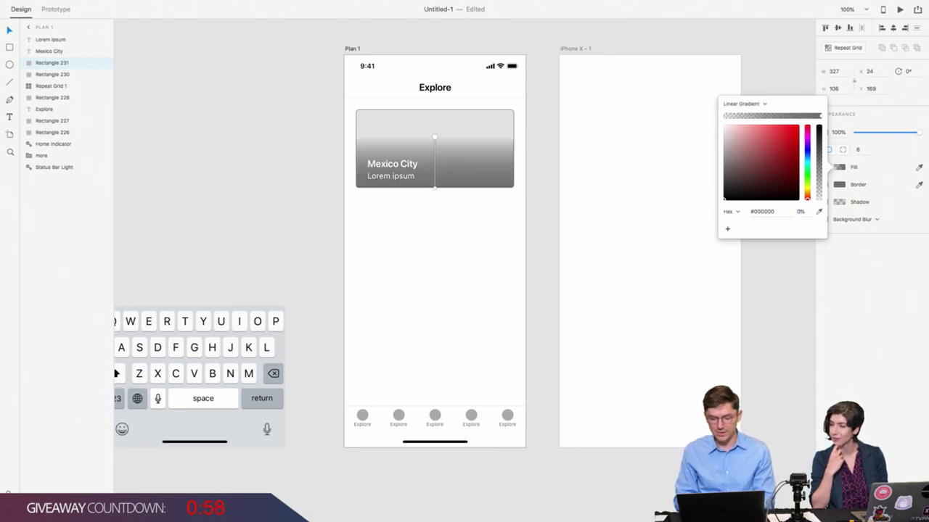
left_click(821, 116)
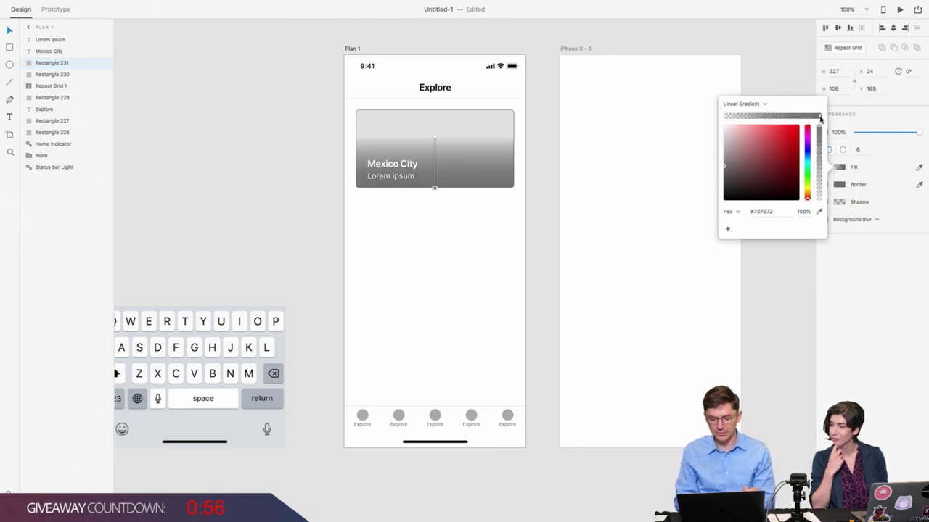
left_click(801, 212)
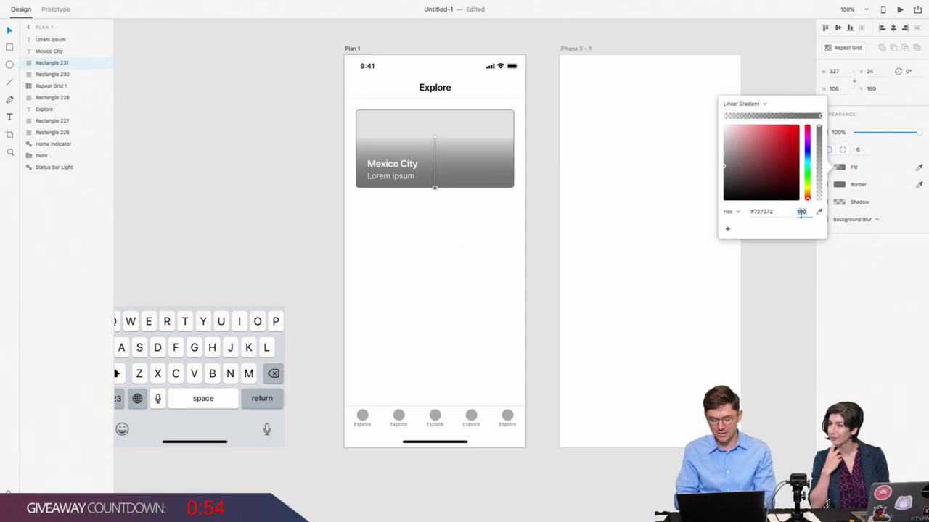
type("30")
key("Return")
left_click(309, 141)
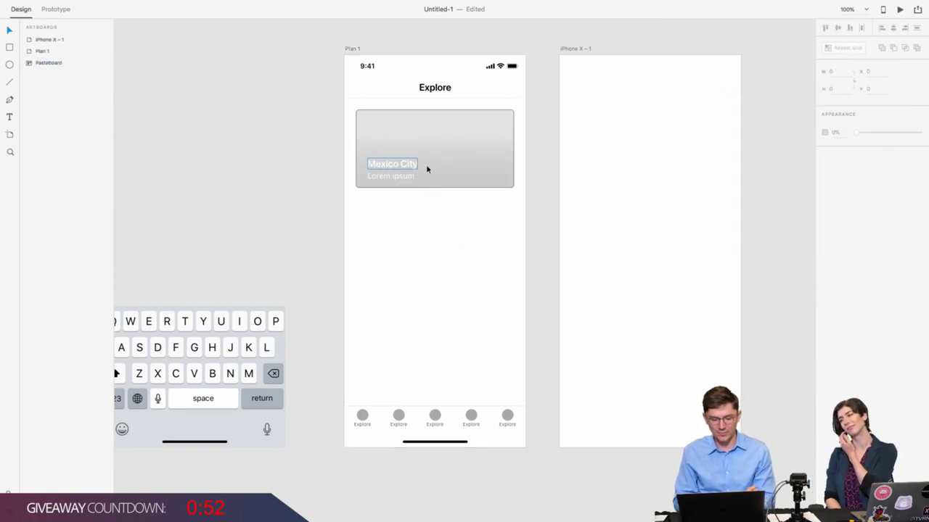
left_click(454, 172)
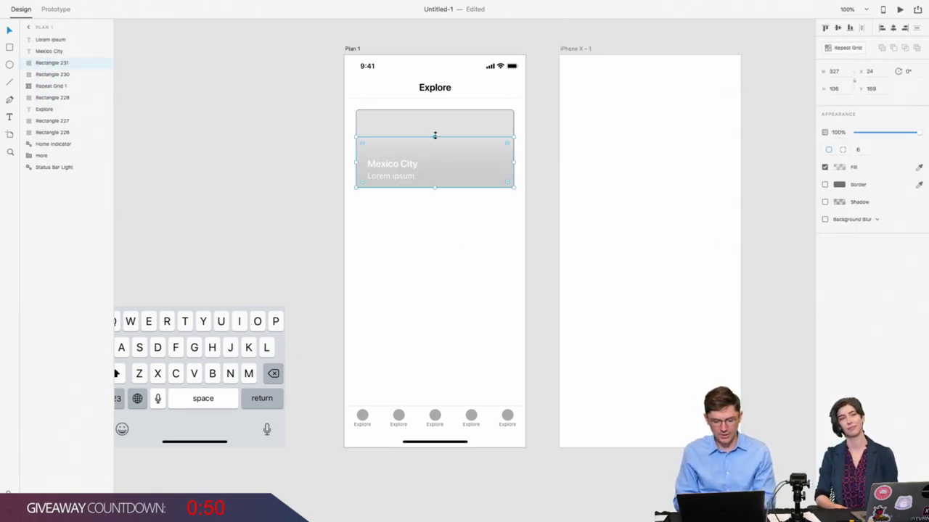
Step: Drag the overlay's top edge down so the gradient darkens only the area behind the text
left_click_drag(436, 136, 434, 148)
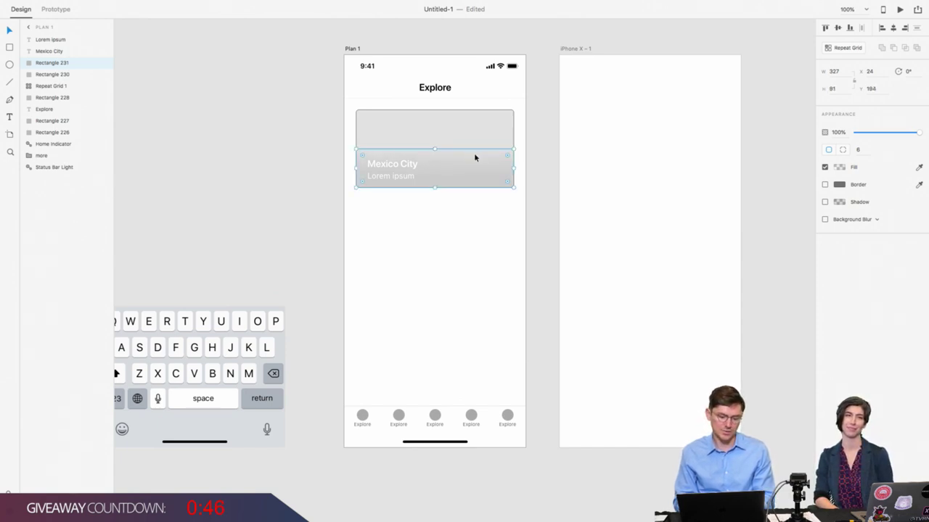
left_click(465, 134)
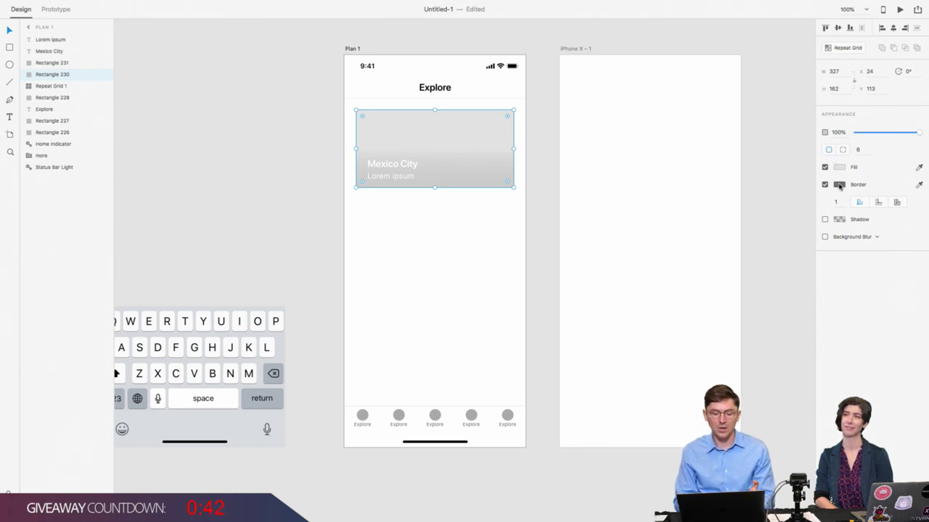
left_click(547, 165)
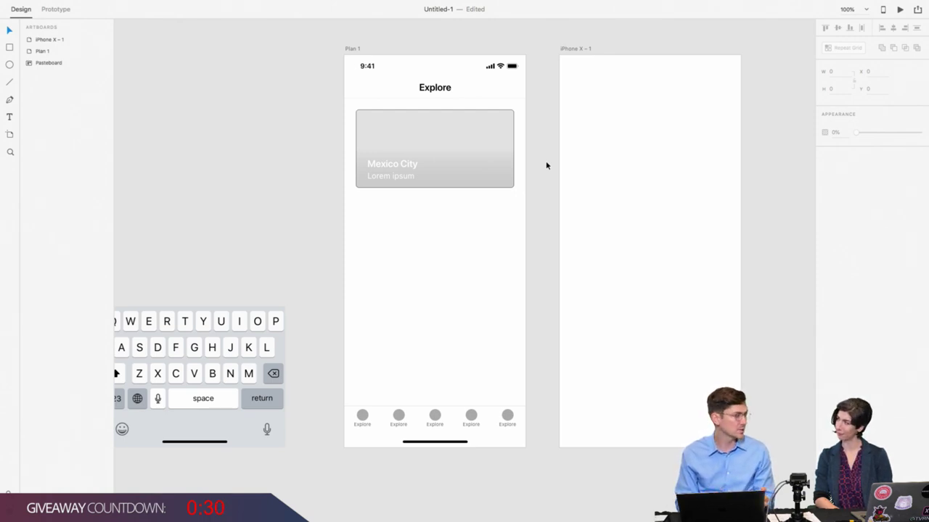
left_click(506, 134)
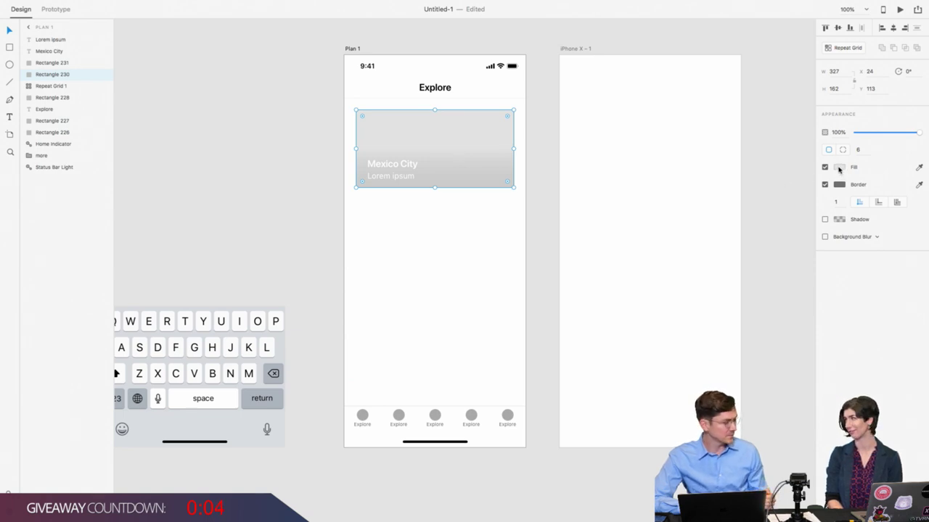
Step: Undo an accidental black fill and set the card's black border to 10% opacity
left_click(839, 168)
left_click_drag(780, 163, 680, 225)
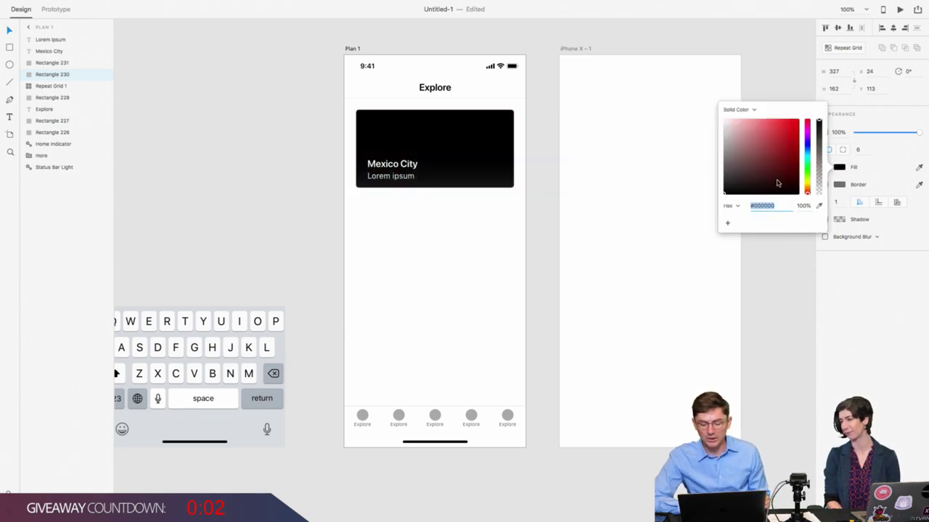
left_click(771, 333)
key("super+z")
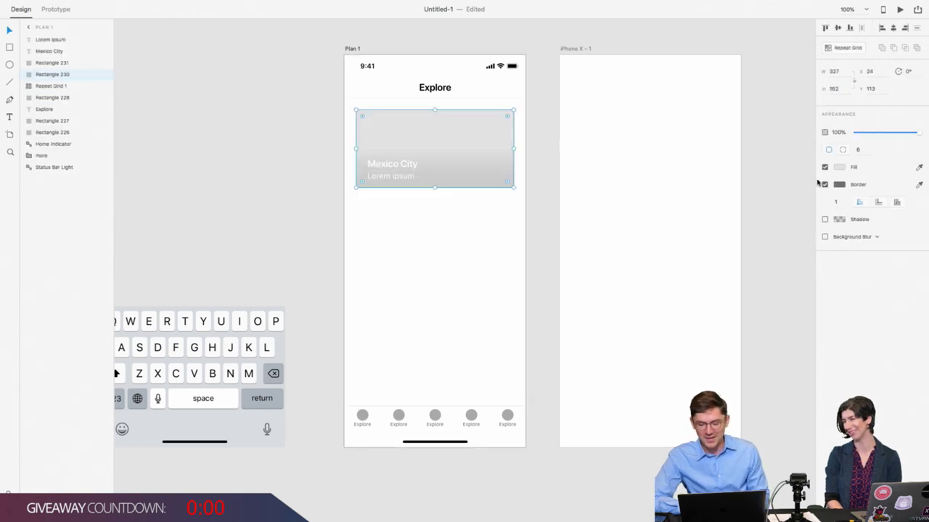
left_click(839, 184)
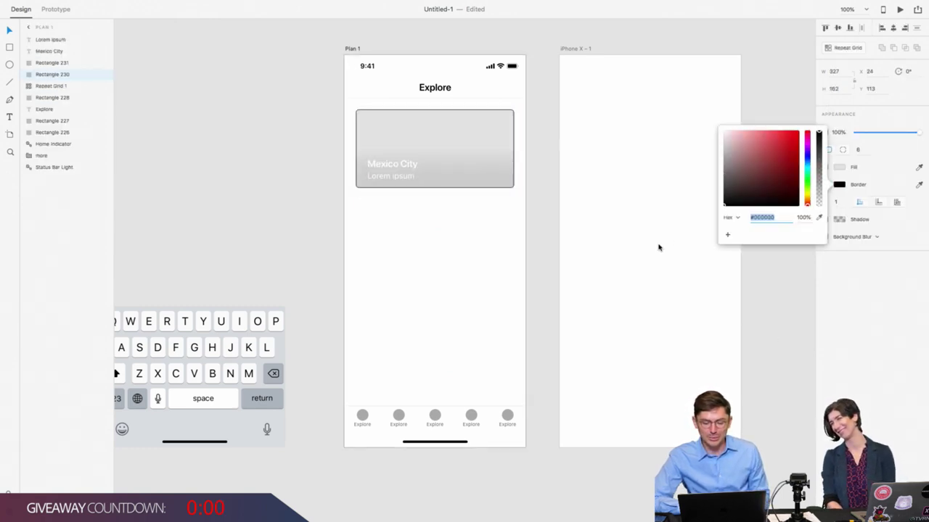
left_click(804, 218)
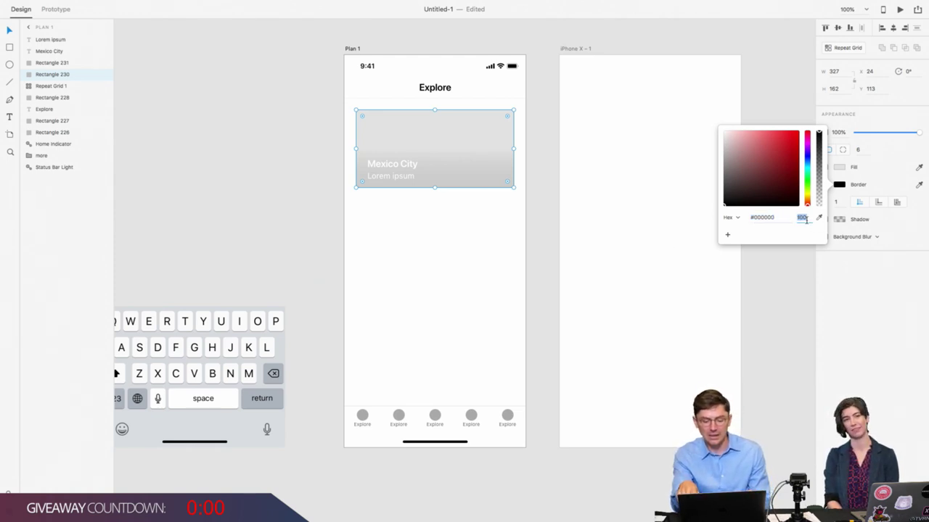
type("1")
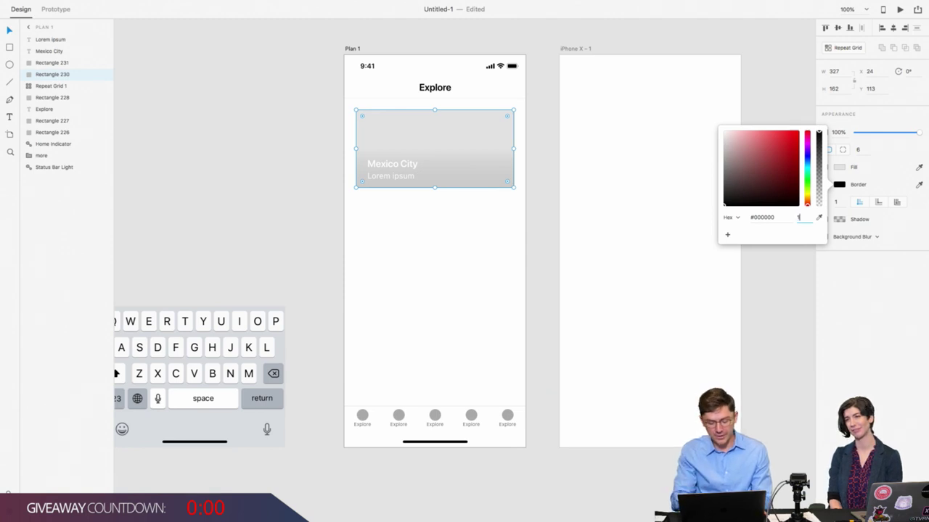
key("Return")
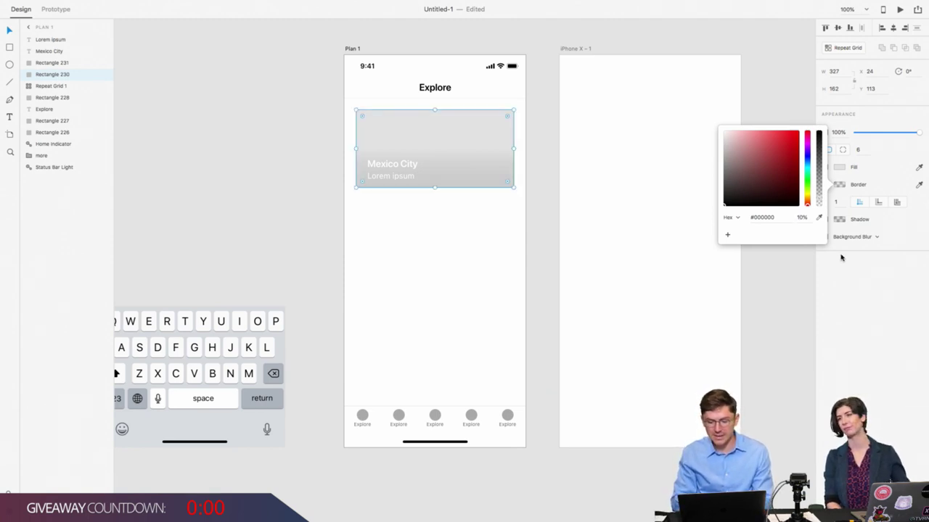
left_click(840, 262)
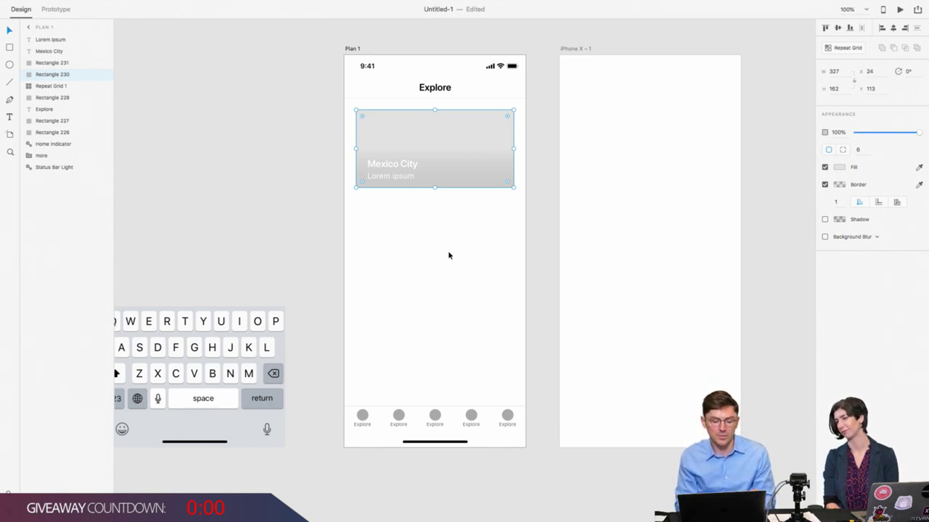
left_click(355, 228)
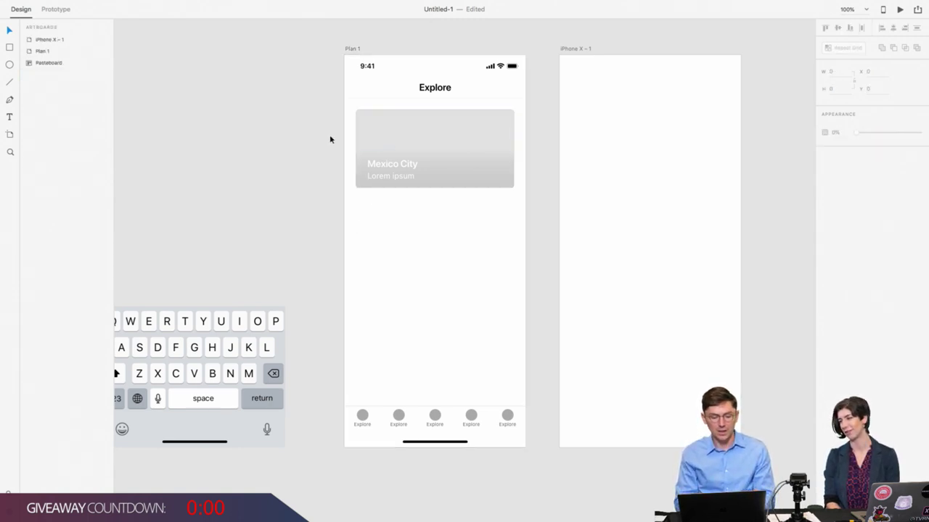
Step: Apply Repeat Grid (Cmd+R) to the card layers and stretch it right to reveal a second card
left_click_drag(329, 139, 431, 210)
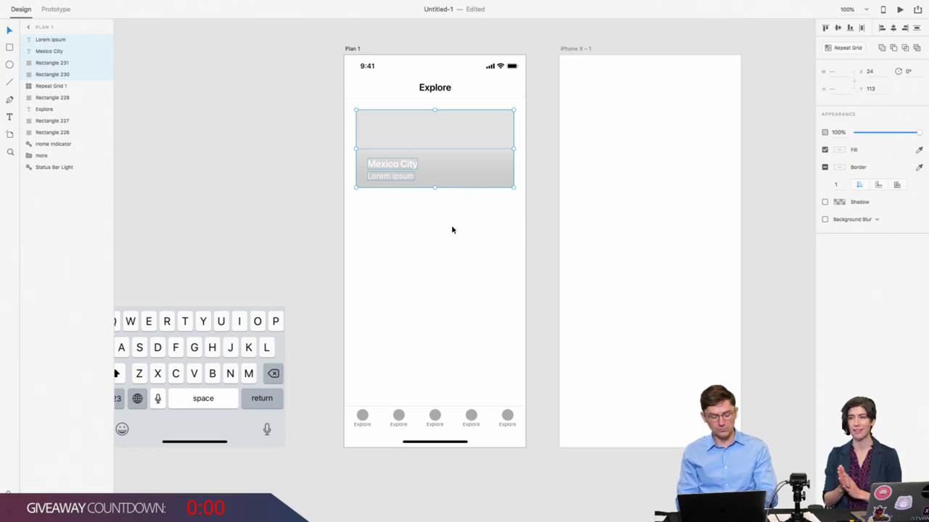
key("super+r")
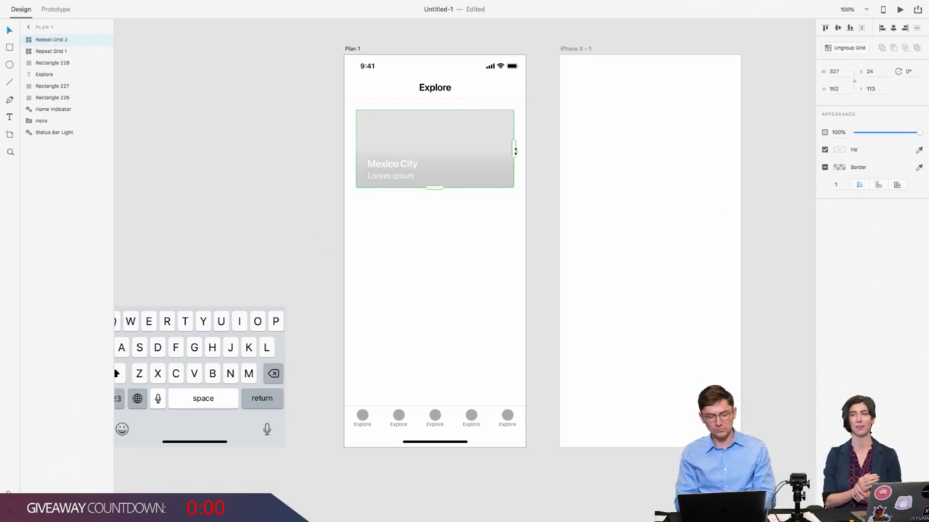
left_click_drag(515, 150, 525, 150)
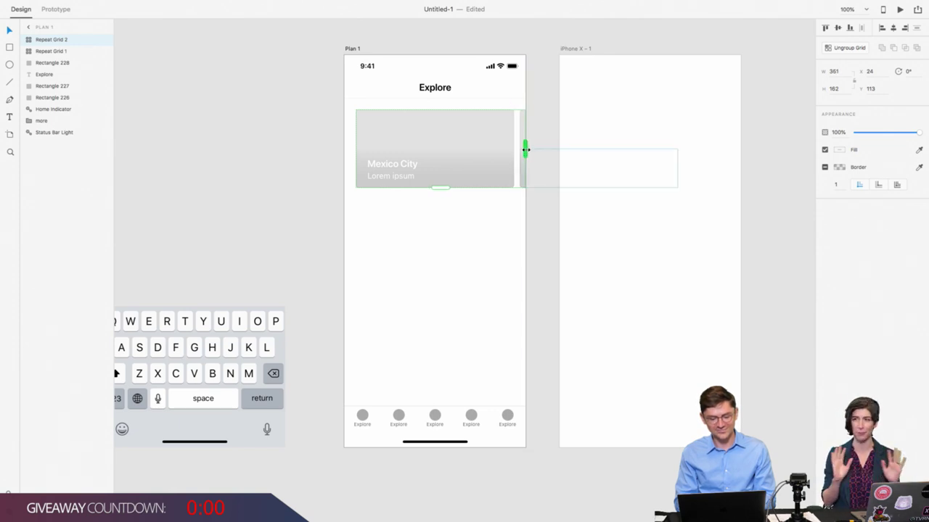
left_click(481, 230)
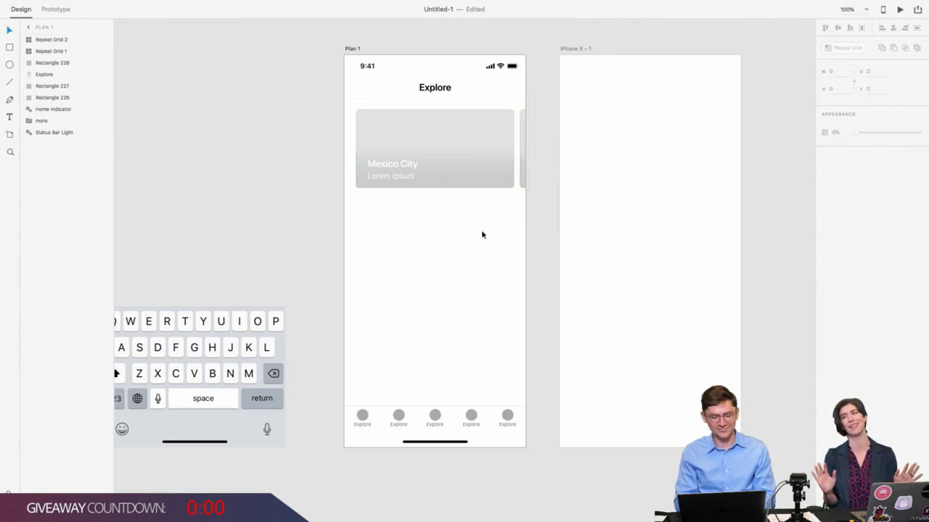
left_click(458, 135)
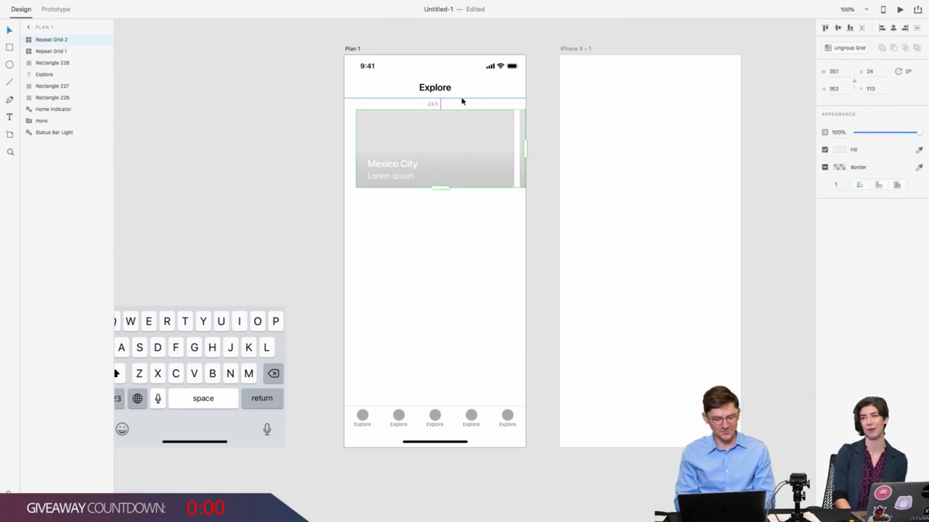
left_click(344, 114)
left_click(409, 135)
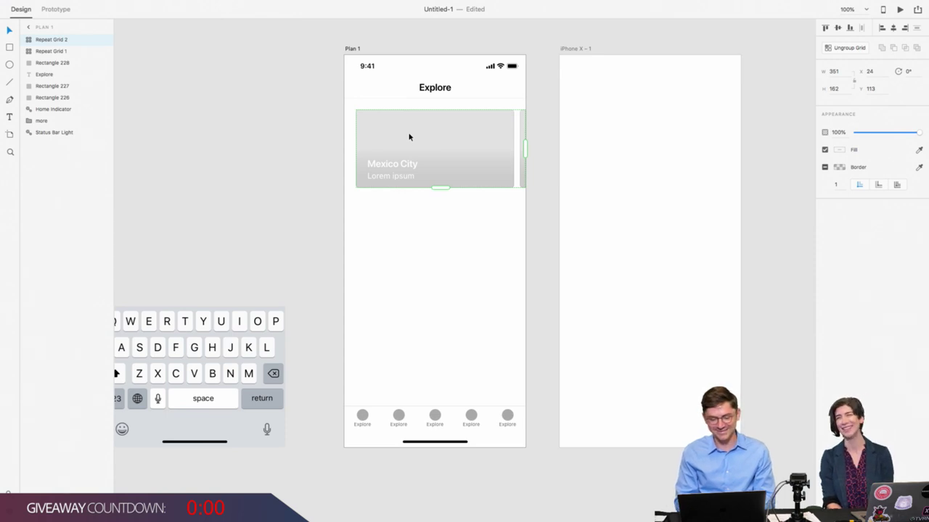
left_click(331, 188)
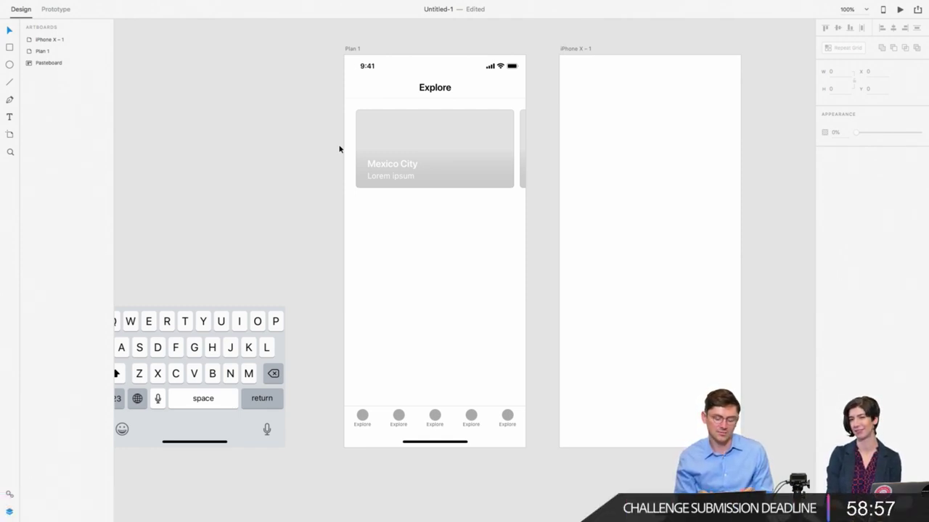
Step: Draw a 100 × 100 square at X 24, Y 320 beneath the Mexico City card row
left_click_drag(339, 149, 558, 222)
left_click(255, 118)
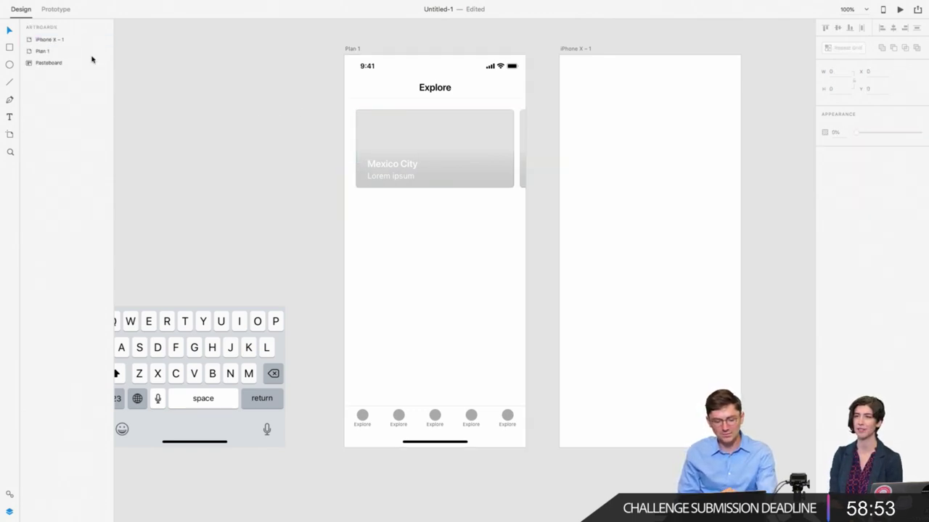
key("r")
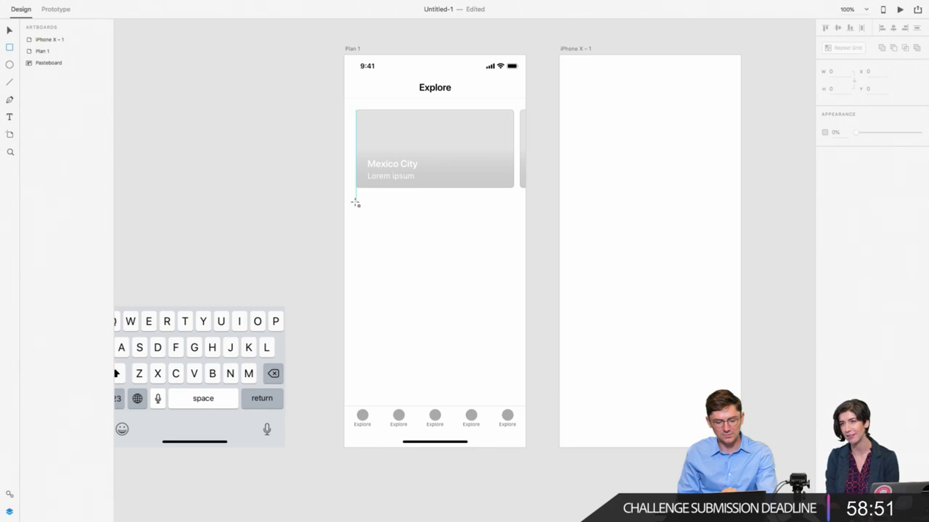
left_click_drag(355, 209, 405, 258)
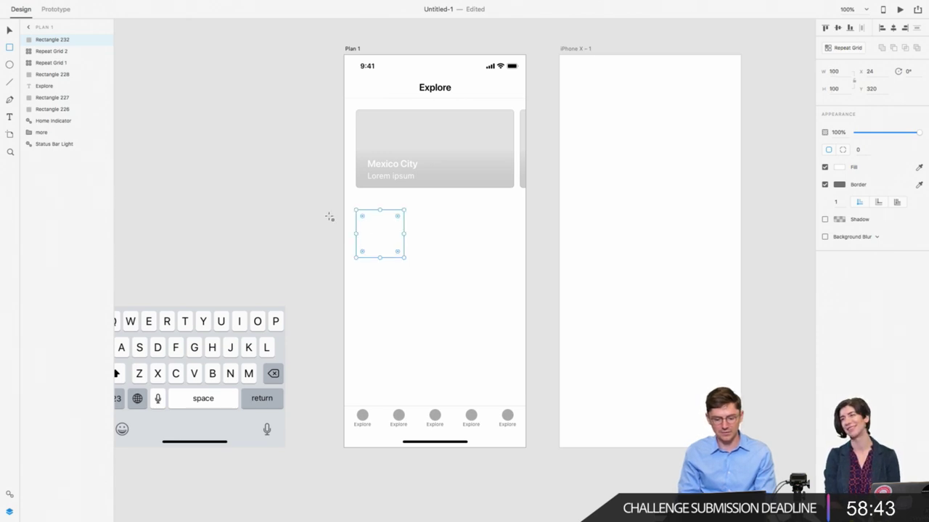
left_click(8, 30)
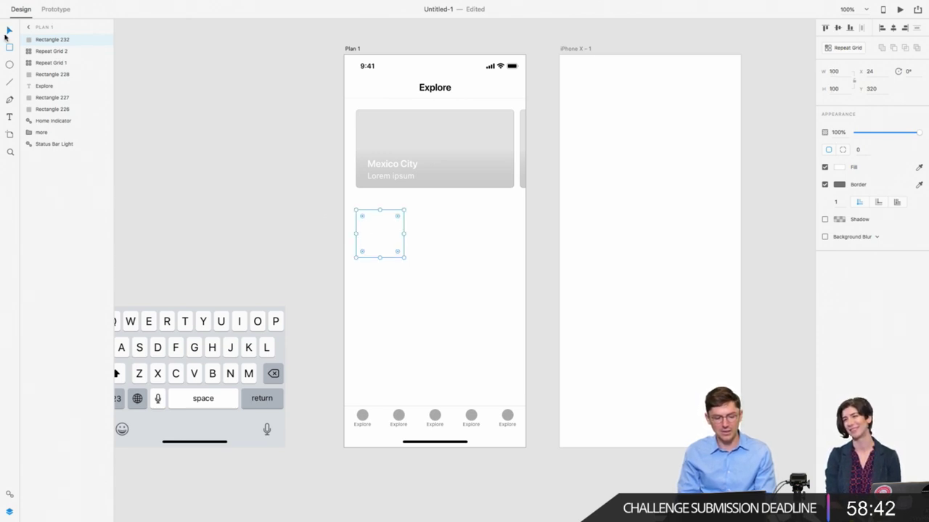
left_click(410, 132)
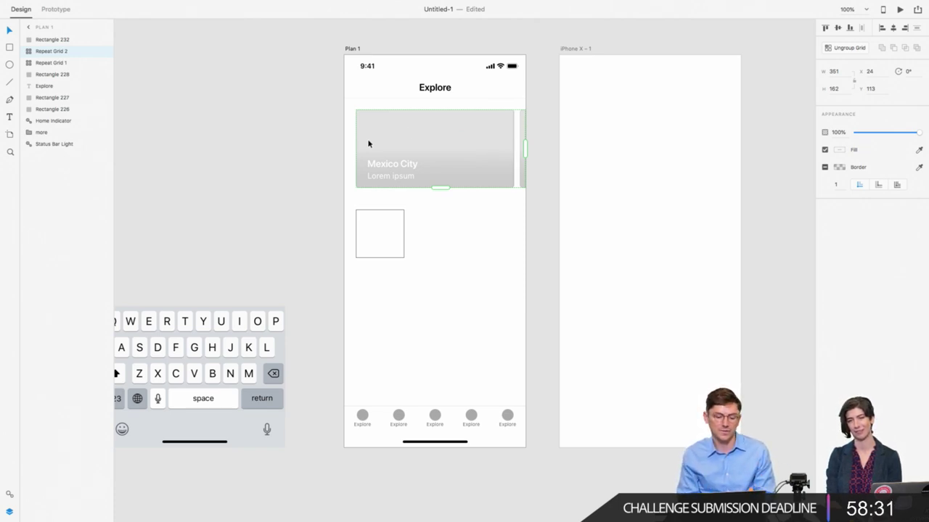
left_click(376, 219)
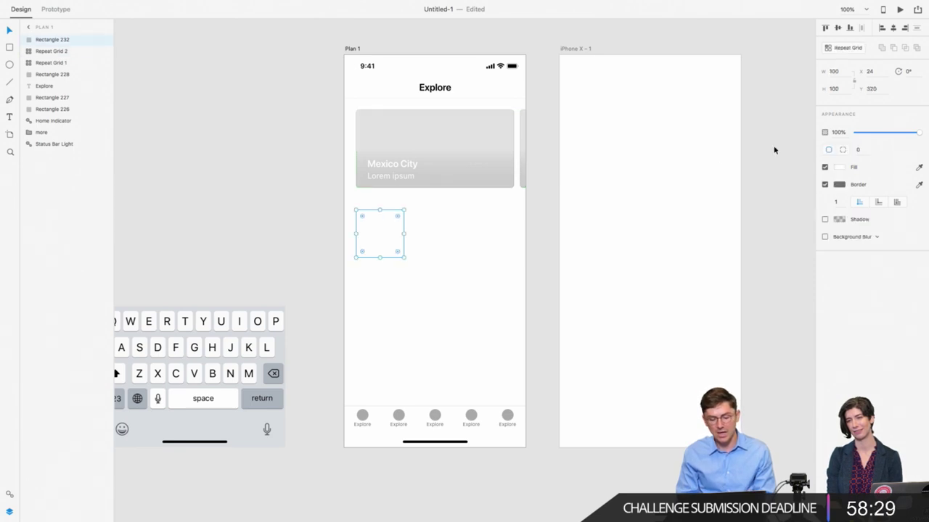
Step: Give the square below the card a corner radius of 6
double_click(423, 143)
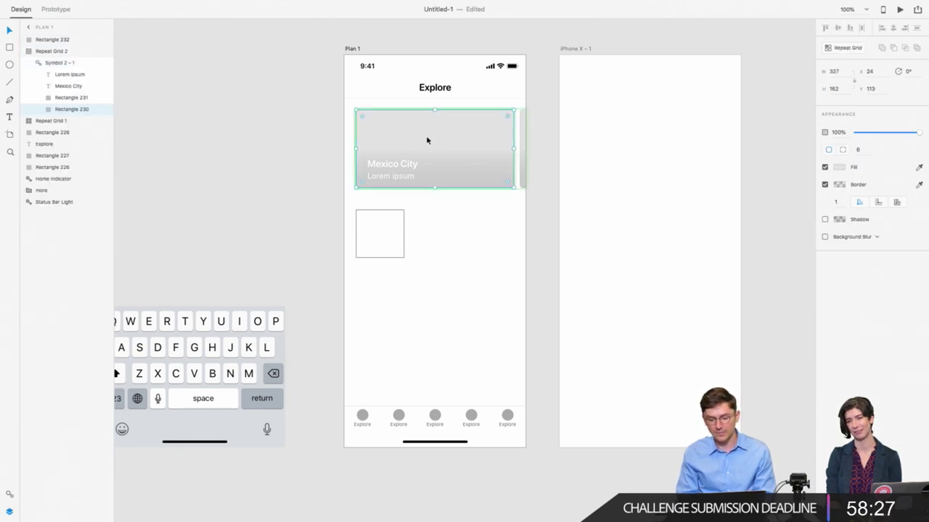
left_click(389, 238)
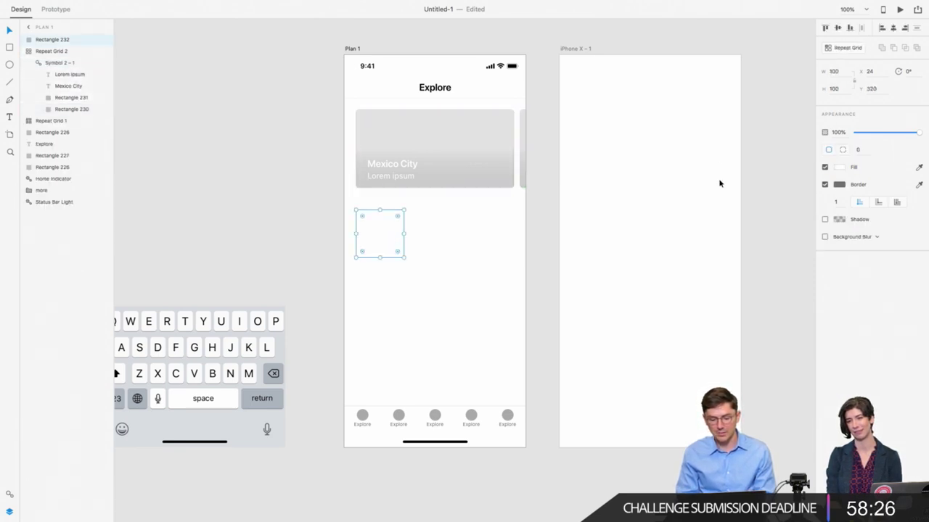
left_click(866, 150)
type("6")
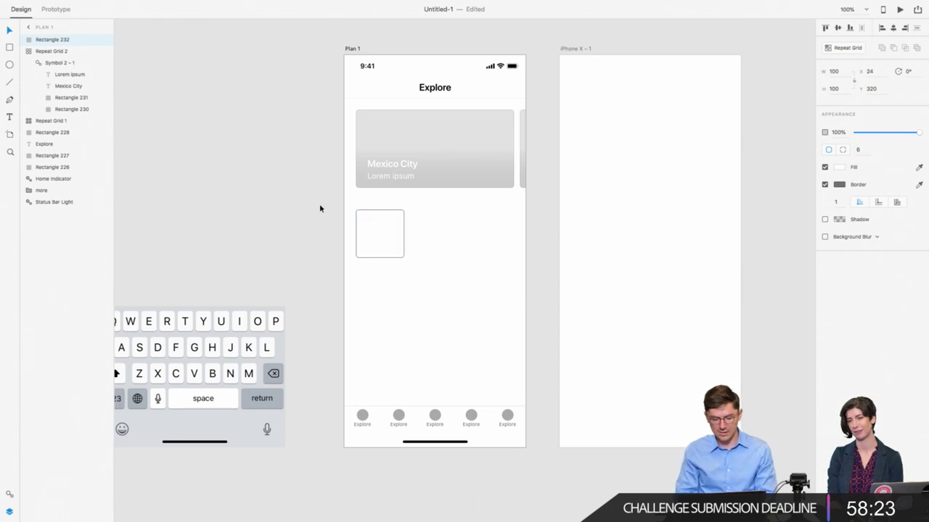
left_click(323, 210)
Step: Undo the accidental square deletion and vertical card repeat, restoring the rounded square
left_click(393, 230)
key("Delete")
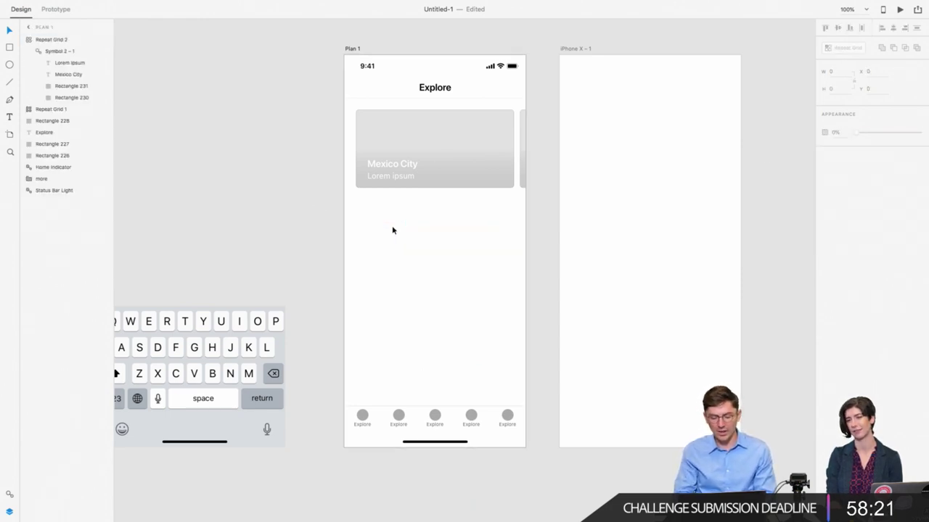
left_click(460, 153)
left_click_drag(441, 188, 442, 408)
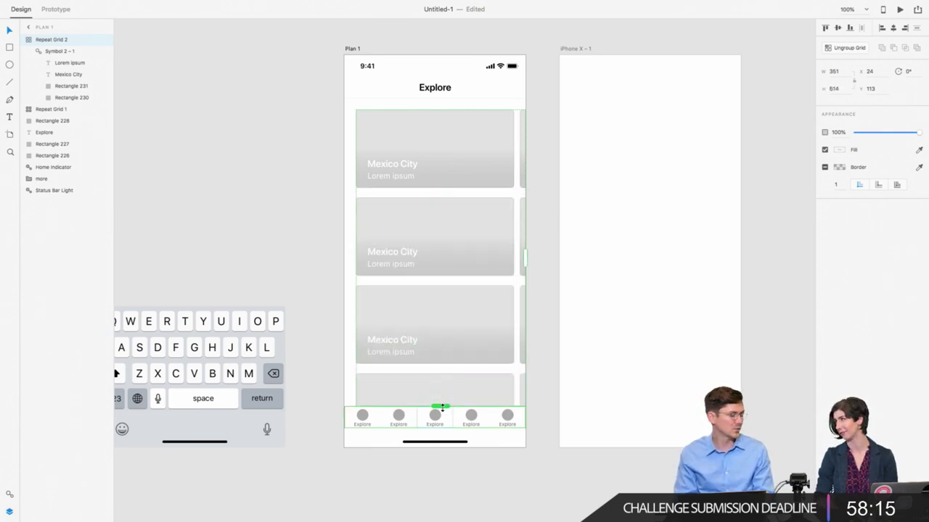
key("ctrl+z")
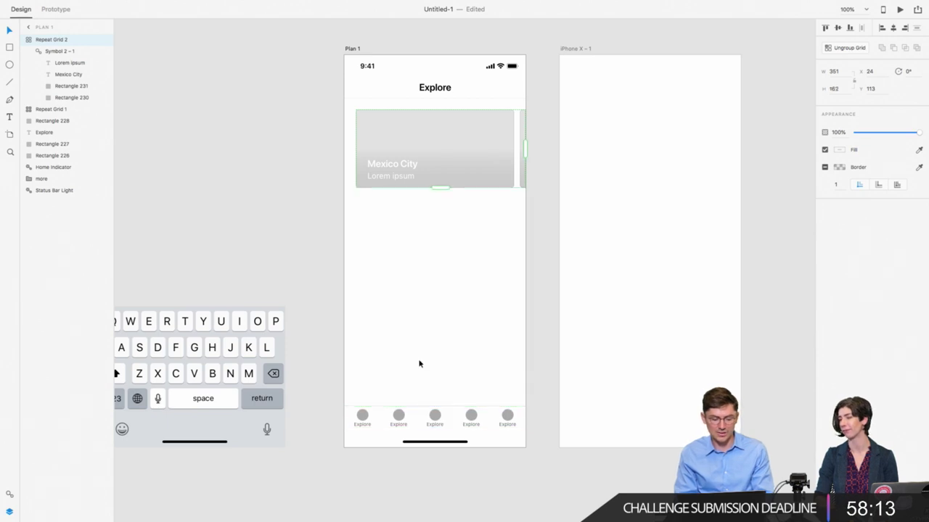
key("Escape")
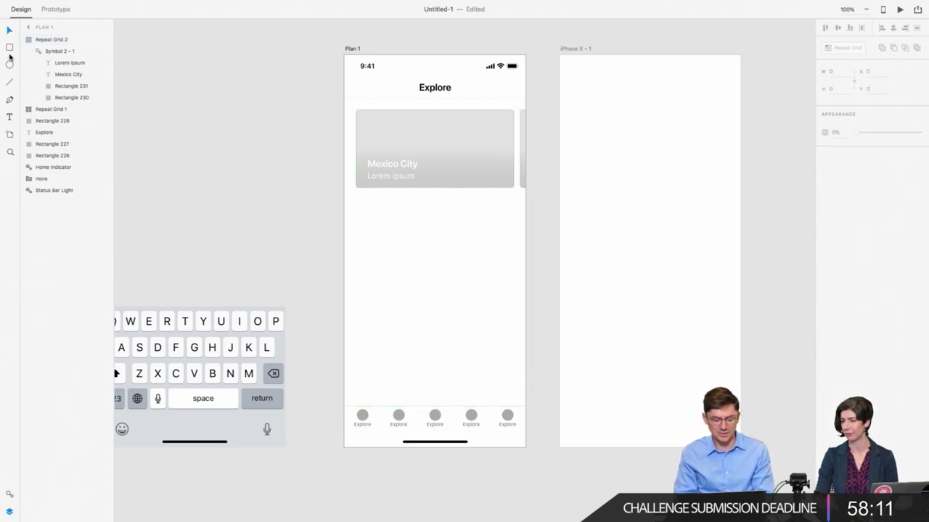
key("ctrl+v")
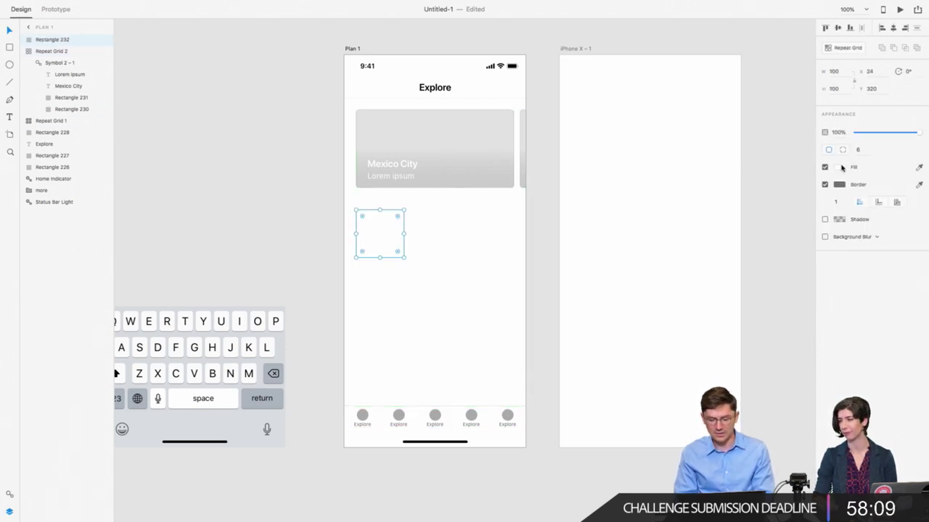
Step: Fill the rounded square with the card's grey #E3E3E3 sampled by eyedropper
left_click(840, 167)
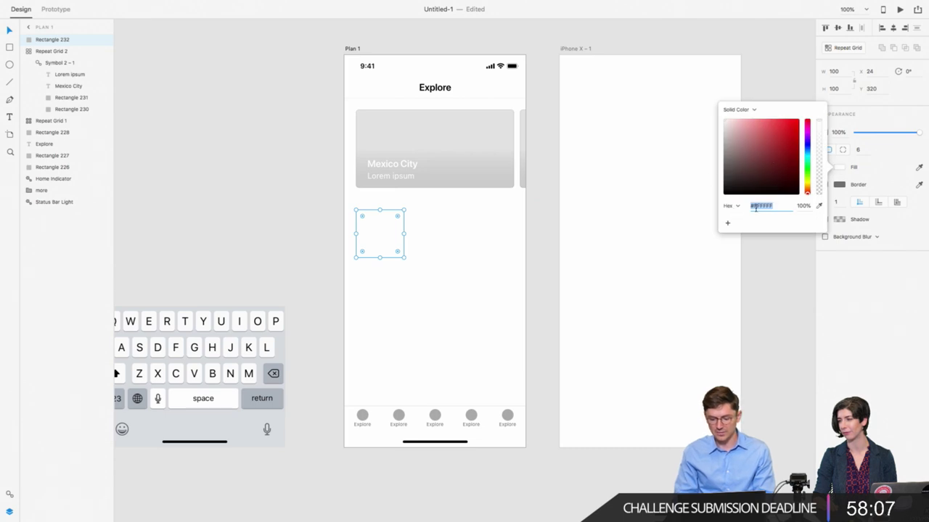
left_click(819, 206)
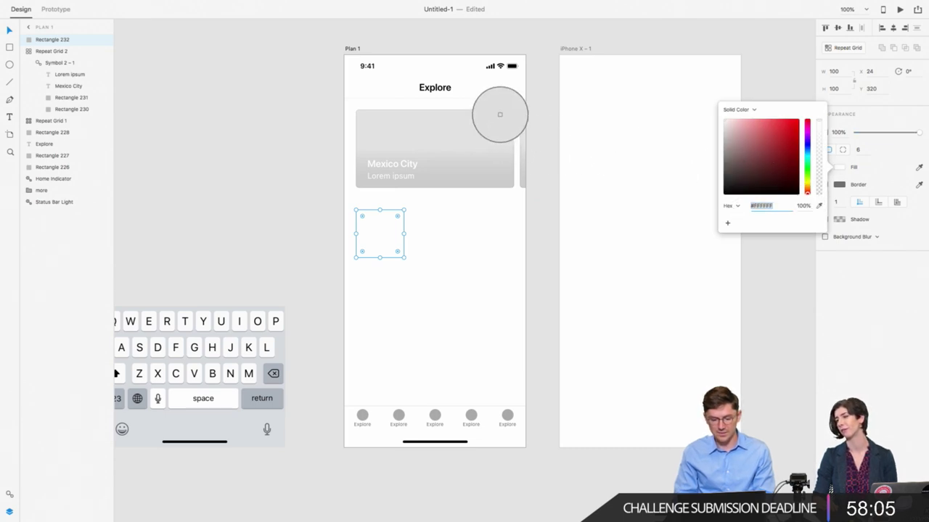
left_click(499, 117)
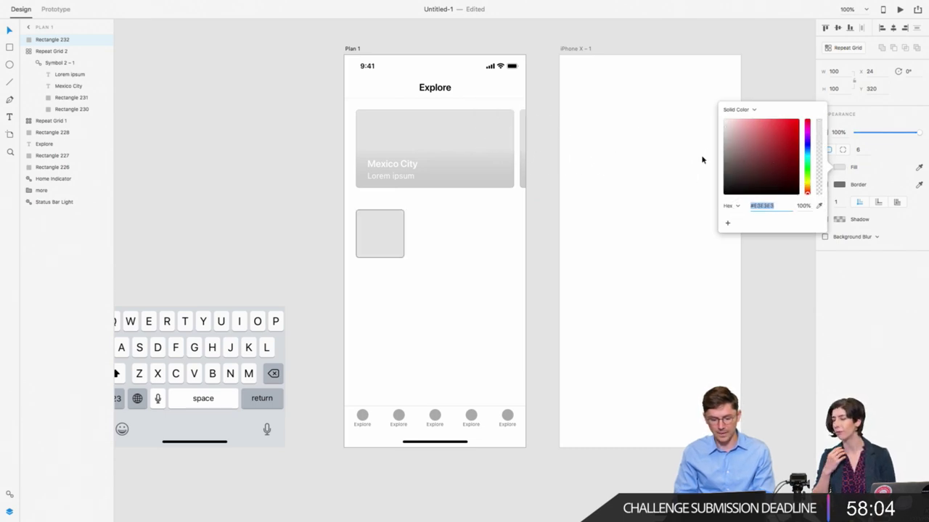
left_click(592, 290)
left_click(384, 234)
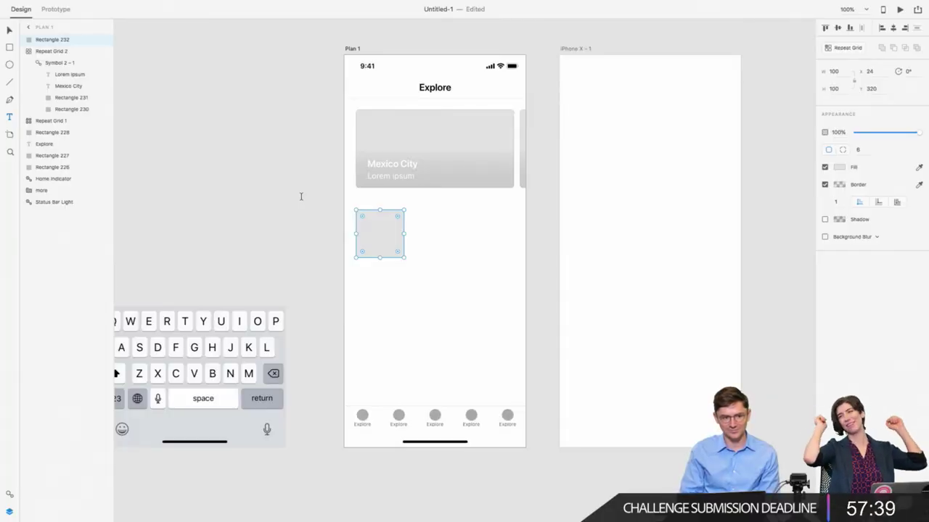
Step: Add a 'Cuba' text label on the grey tile in Semibold weight
left_click(365, 246)
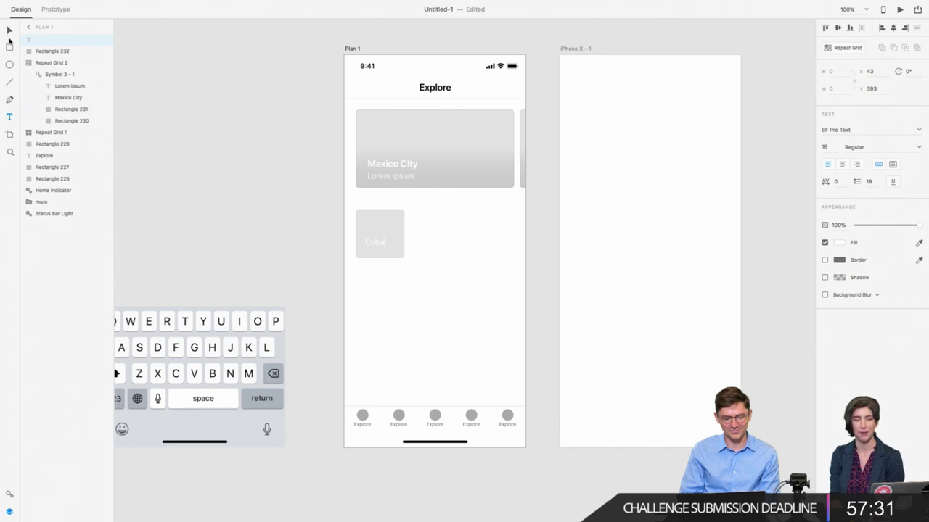
left_click(9, 37)
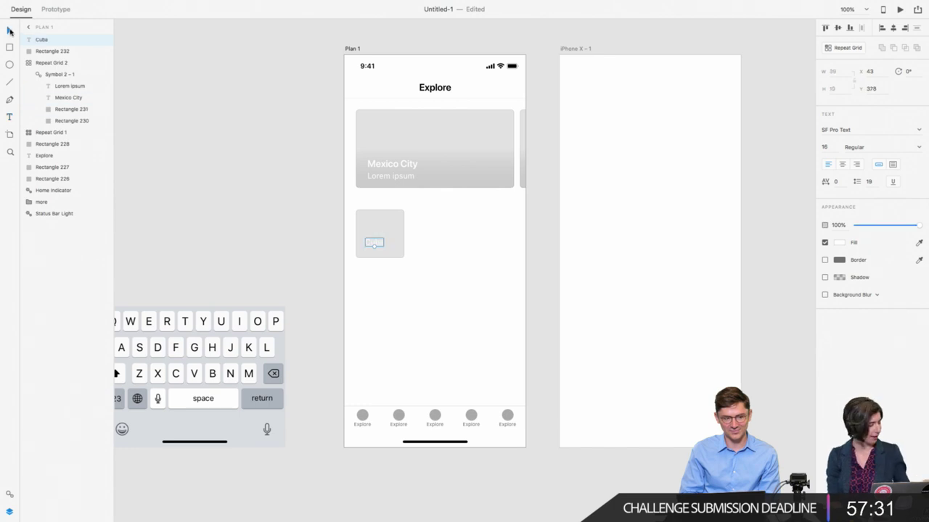
left_click(845, 147)
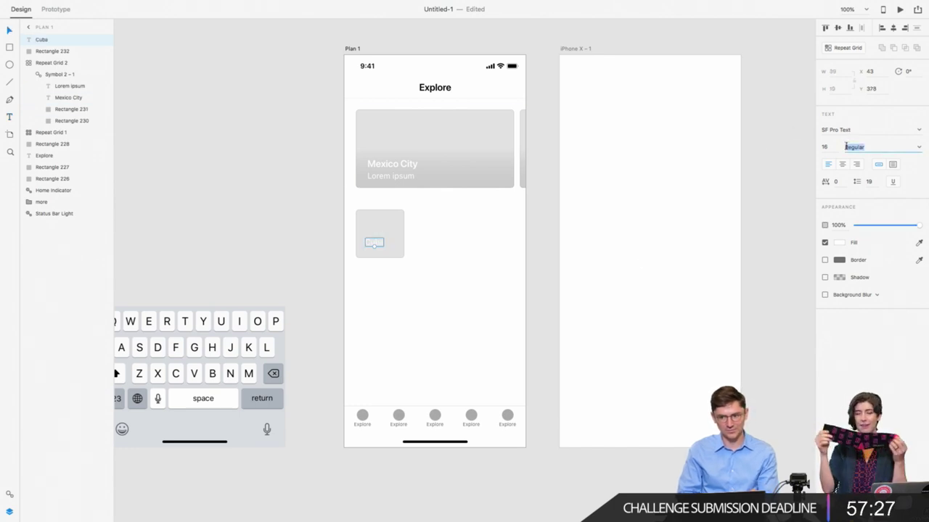
type("Semibold")
key("Return")
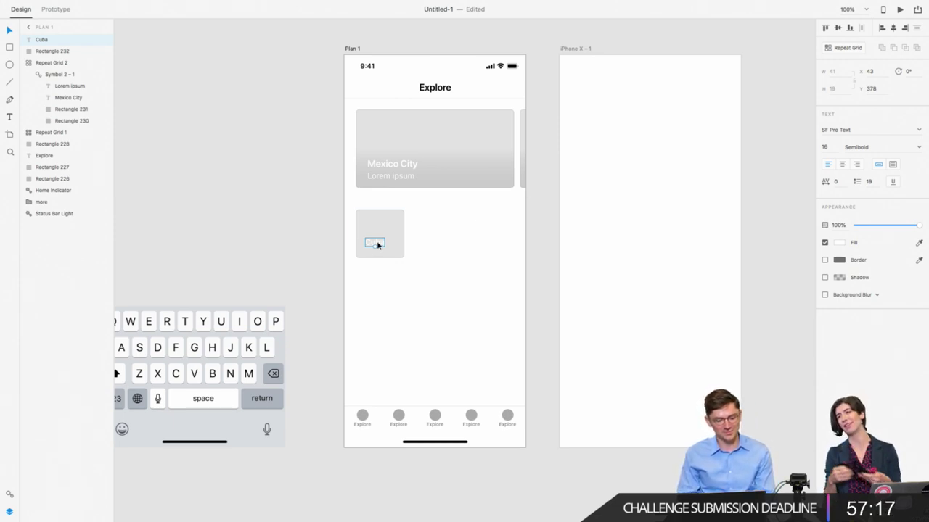
Step: Nudge the Cuba label into the tile's lower-left corner at Y 385
key("alt")
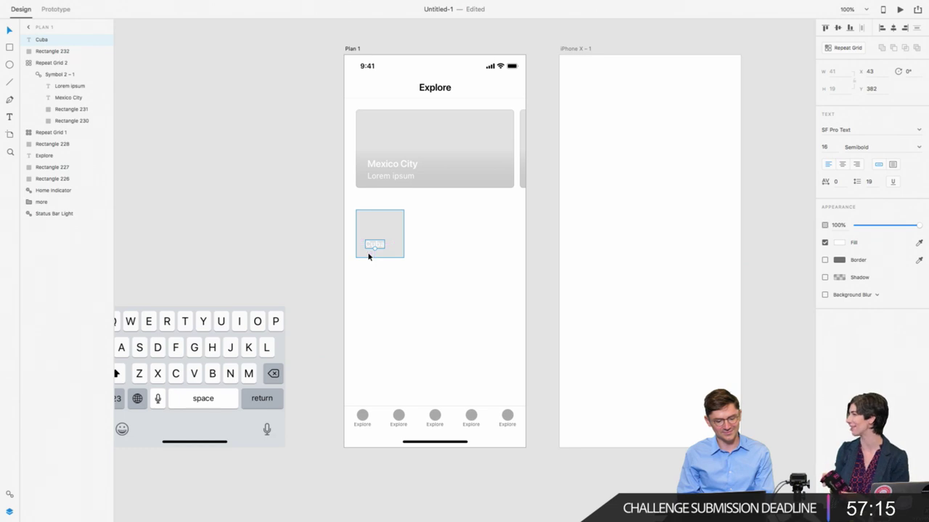
key("Right")
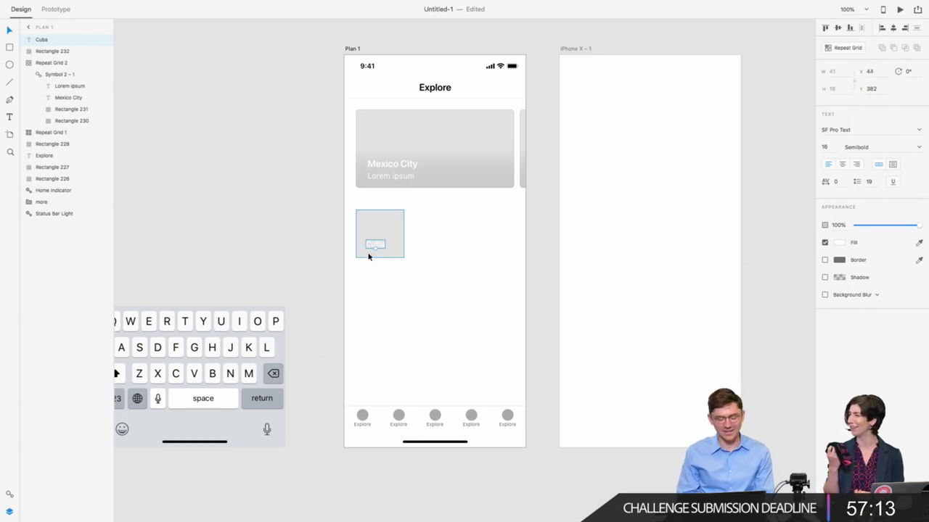
key("Down")
key("Down")
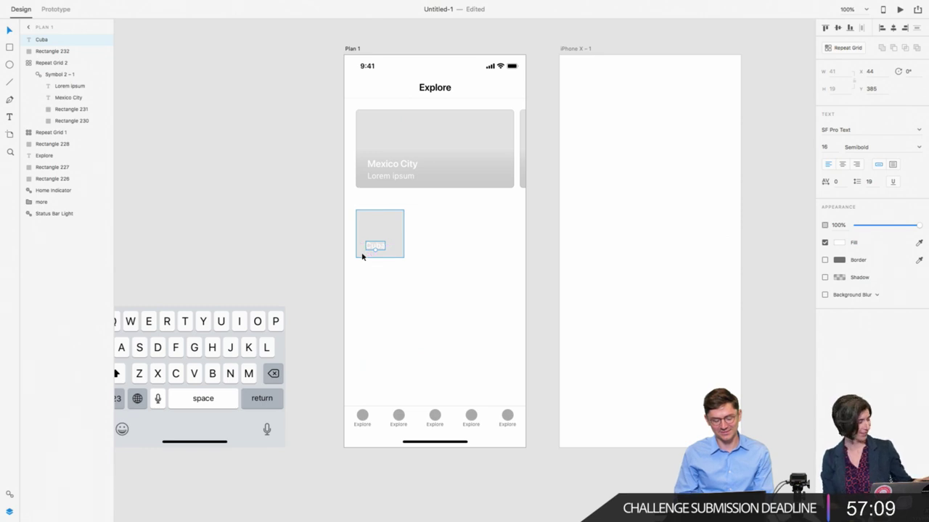
key("Up")
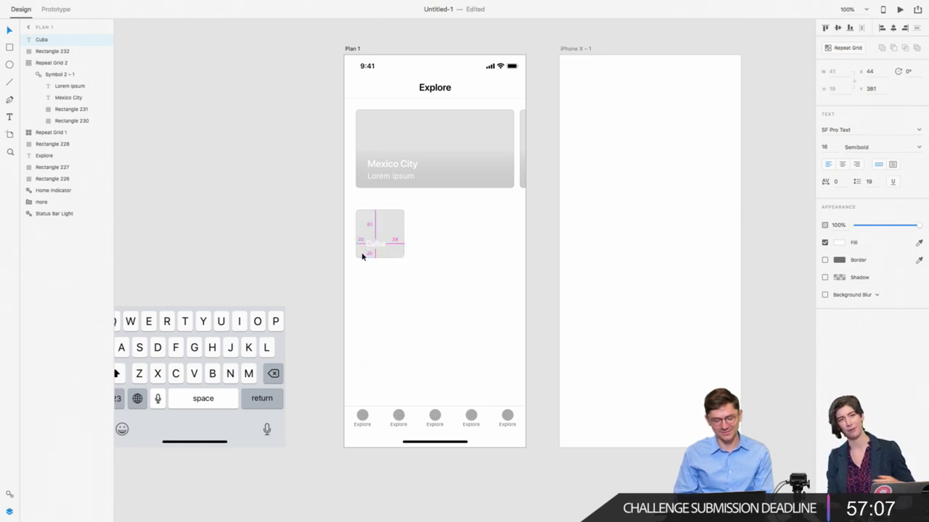
left_click_drag(345, 217, 408, 274)
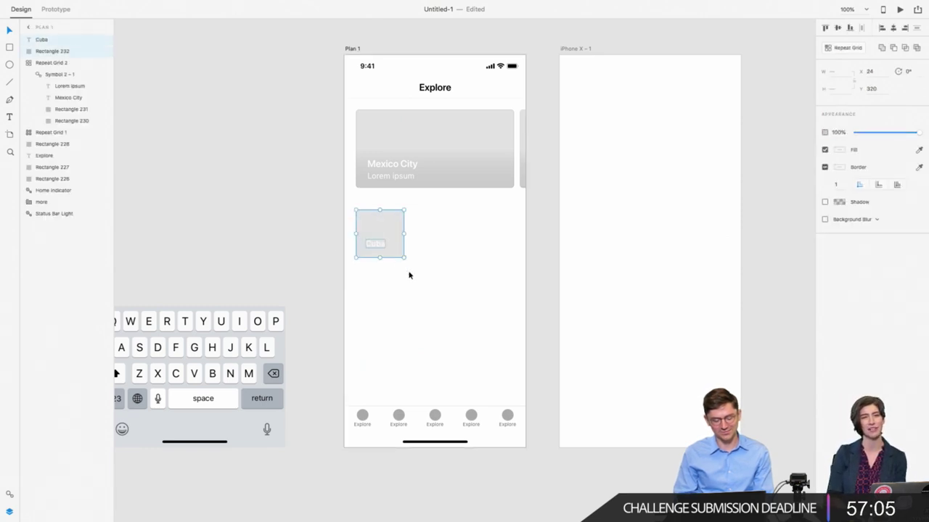
left_click(375, 266)
left_click(376, 246)
key("Left")
key("Left")
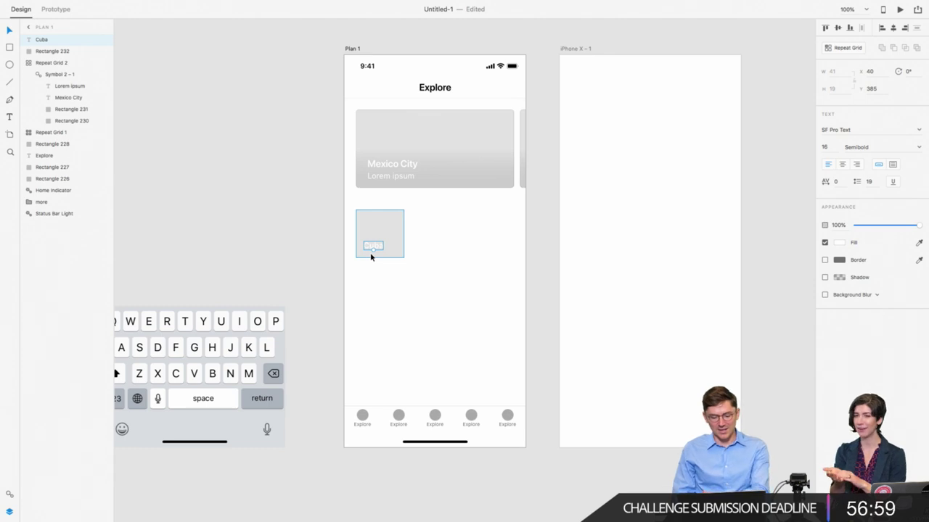
left_click(371, 257)
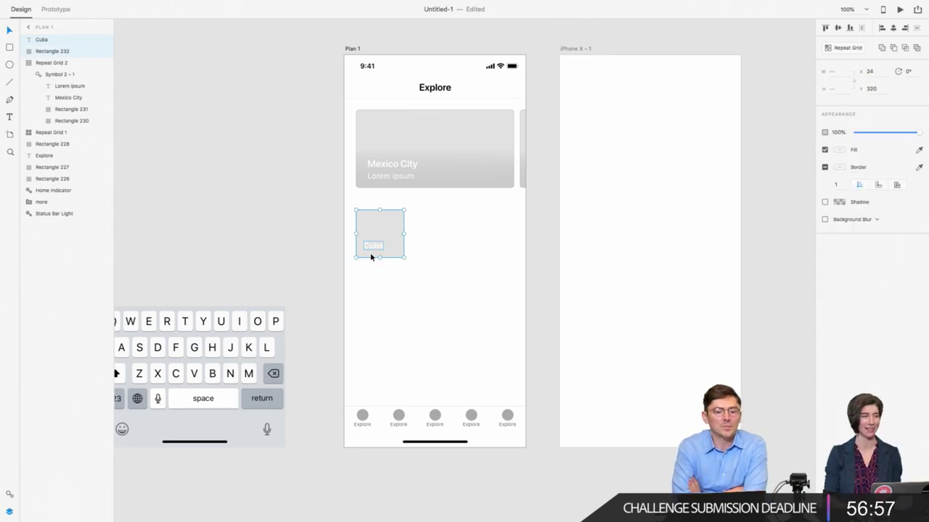
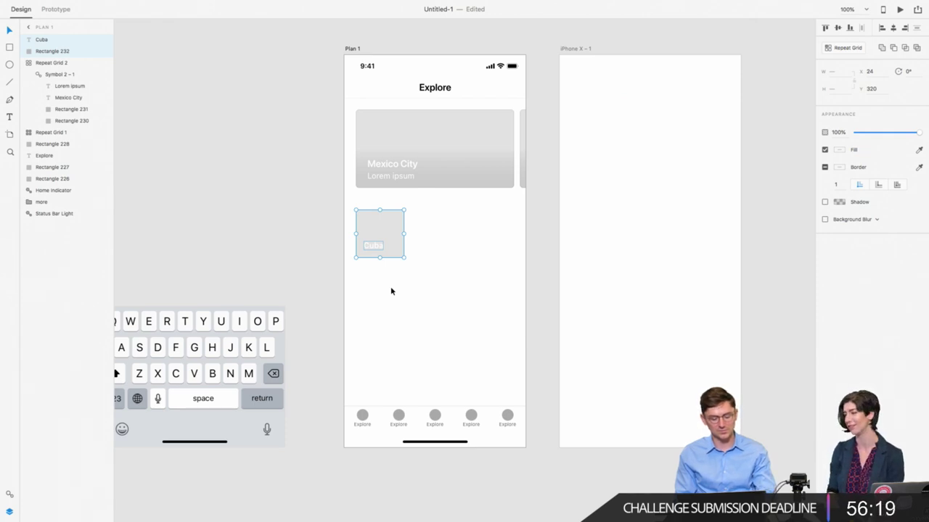
Step: Repeat the Cuba card into a row of three with narrower gaps, reaching the screen's right edge
key("super+r")
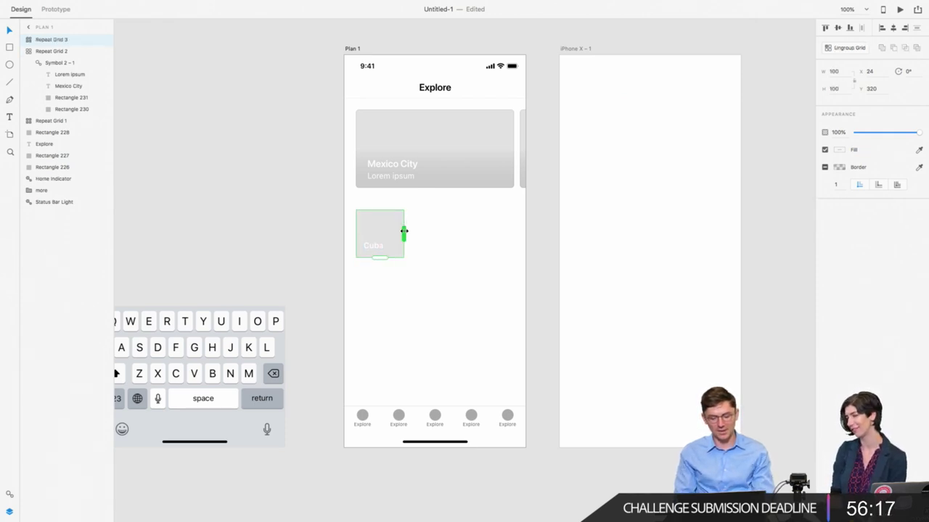
left_click_drag(403, 233, 525, 254)
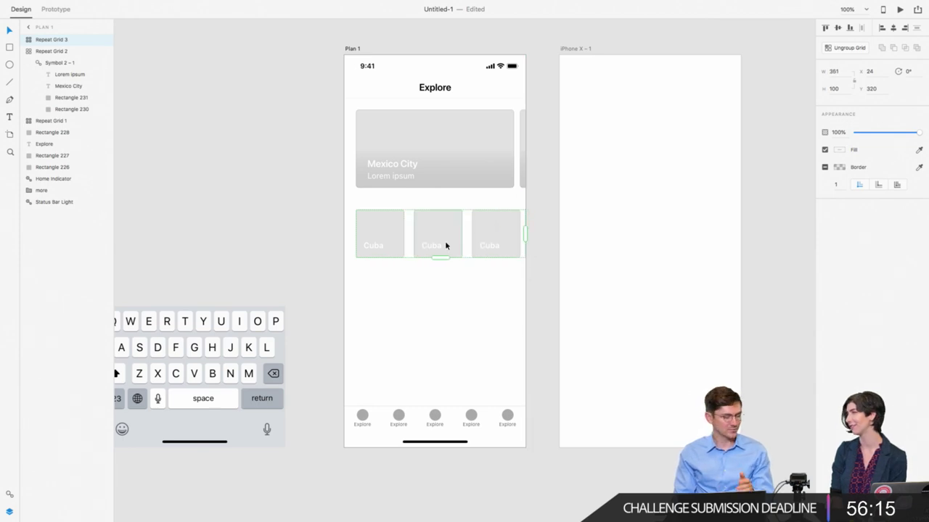
left_click_drag(413, 242, 409, 242)
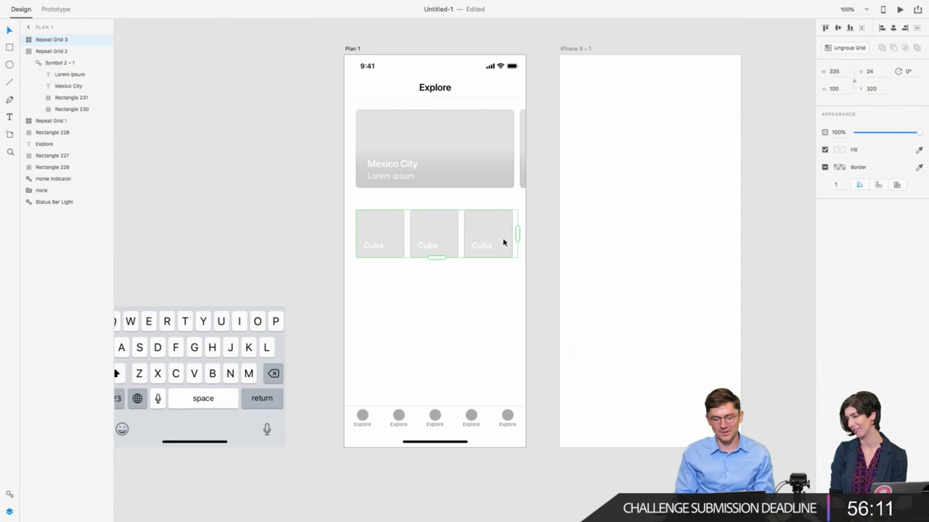
left_click_drag(516, 234, 524, 235)
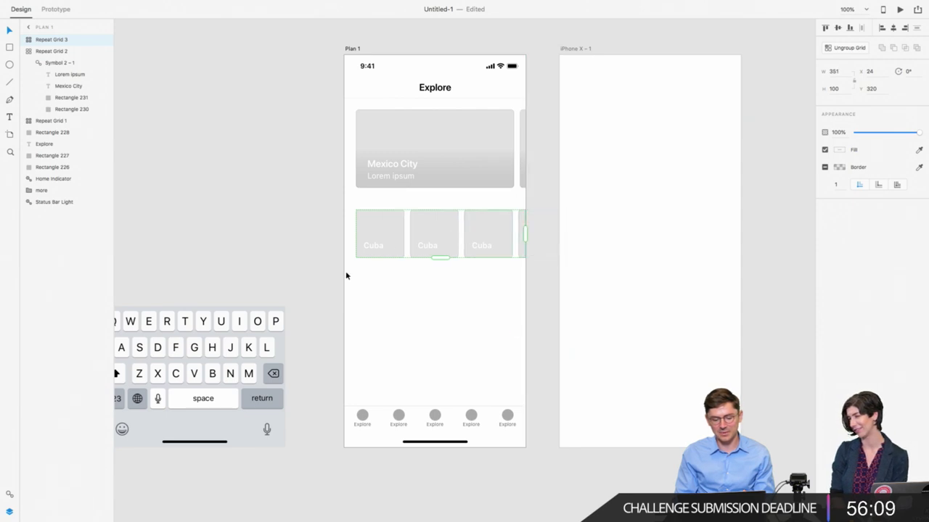
left_click(346, 295)
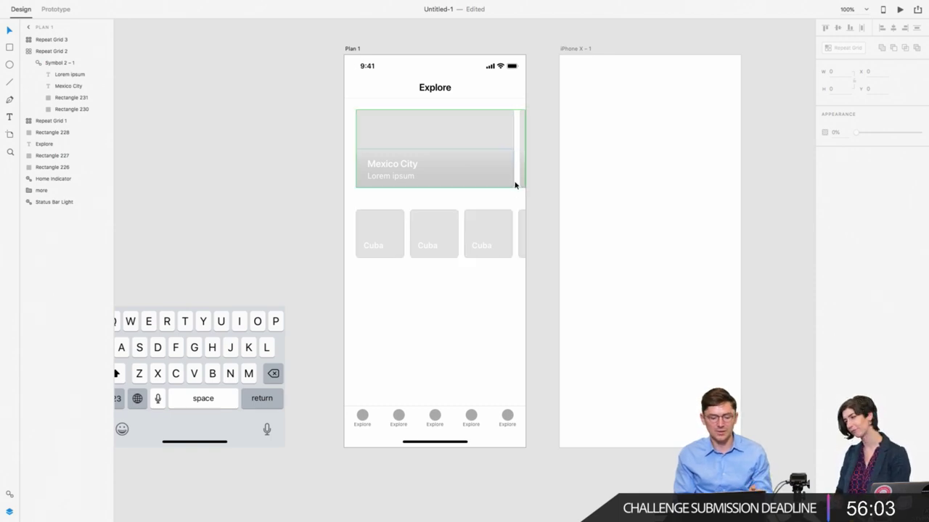
Step: Move the Cuba card row down 40 px to Y 360
left_click(504, 219)
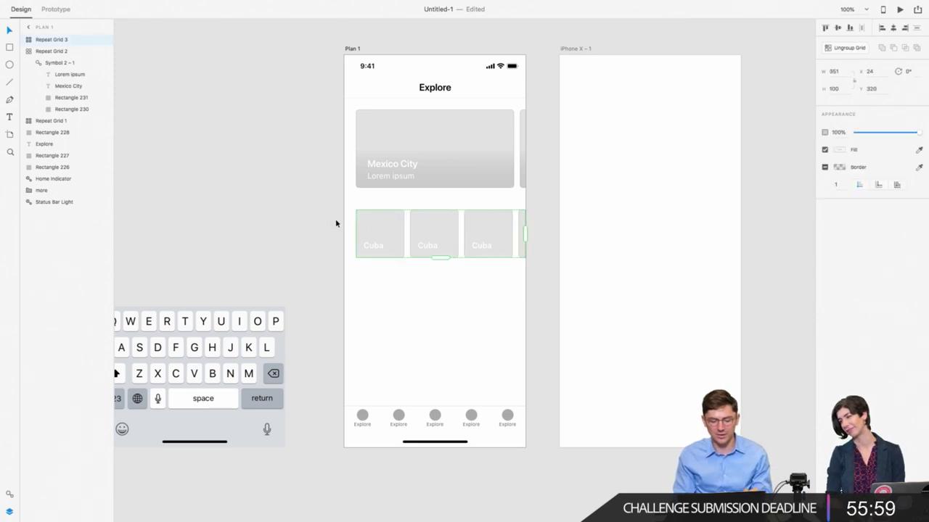
key("shift+Down")
key("shift+Down")
key("shift+Down")
key("shift+Down")
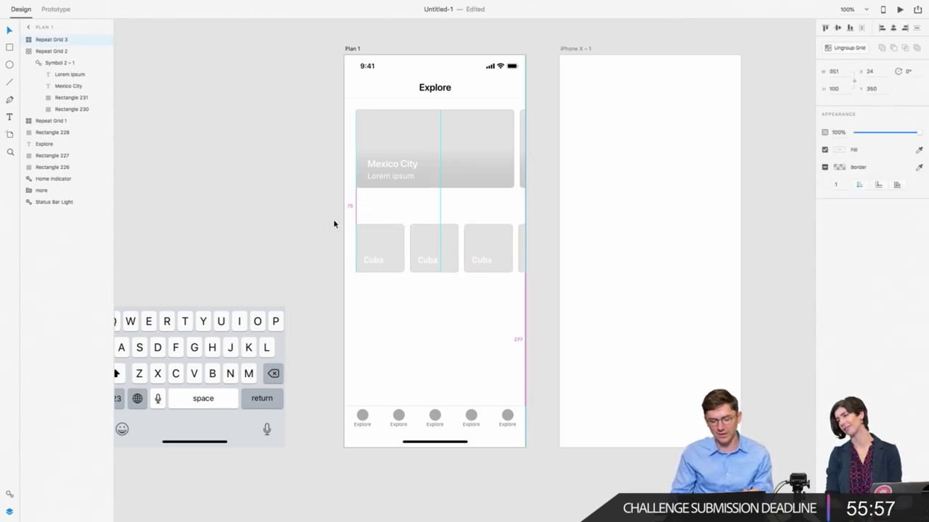
left_click(334, 224)
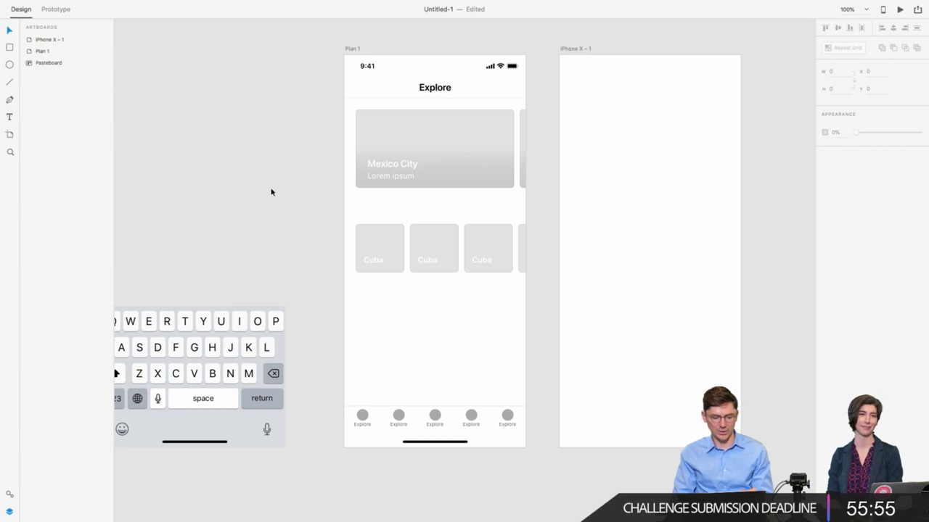
Step: Add a 'Popular destinations' heading above the Cuba cards with #000000 fill
left_click(9, 117)
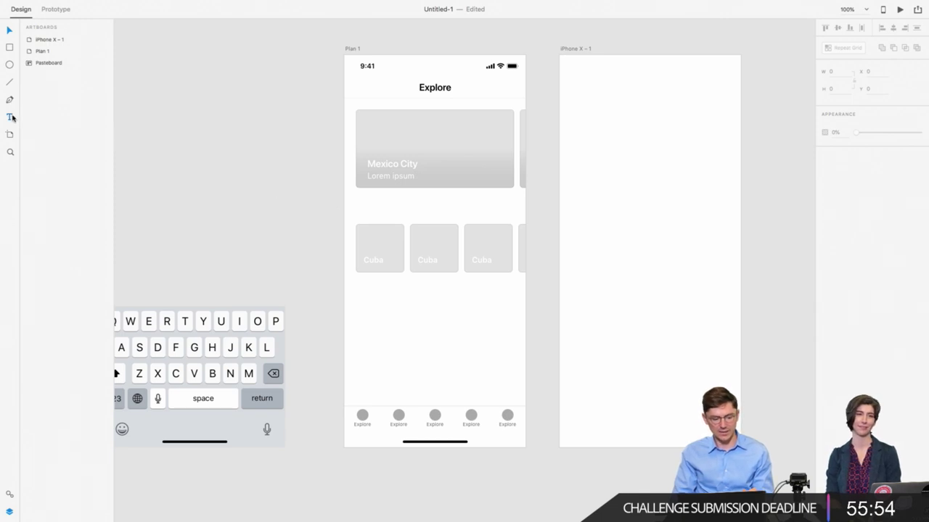
left_click(356, 212)
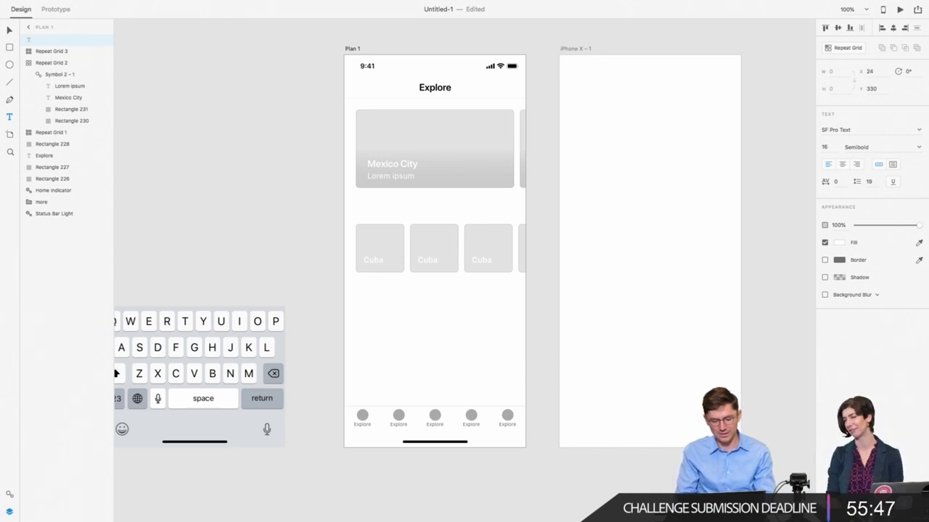
type("Popular destinations")
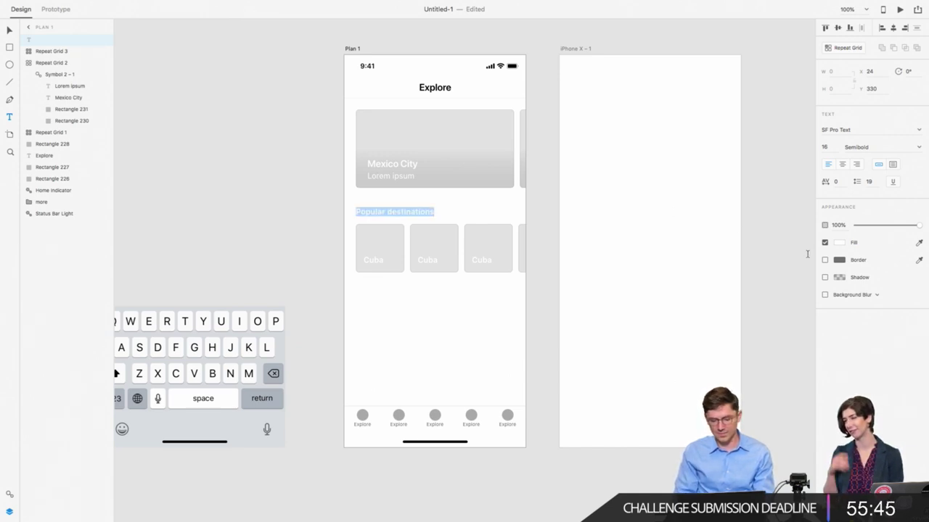
left_click(838, 244)
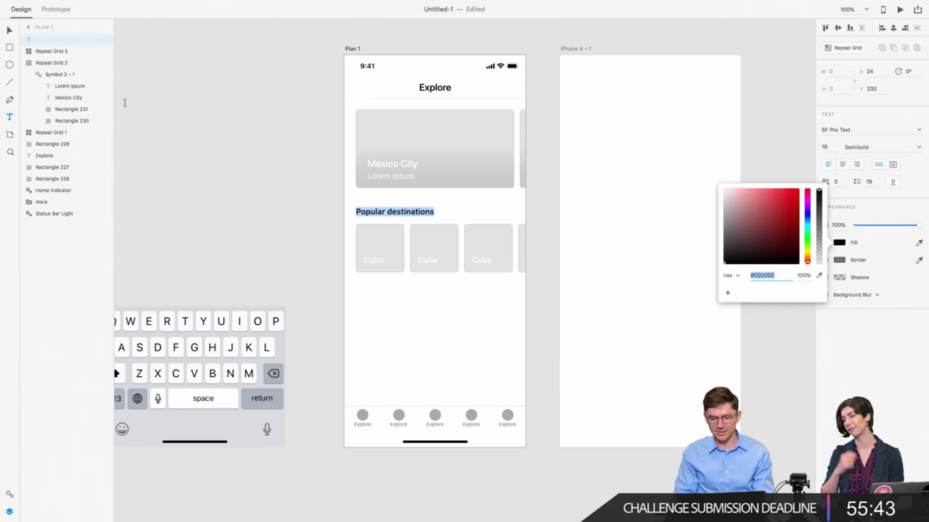
left_click(9, 30)
left_click(9, 30)
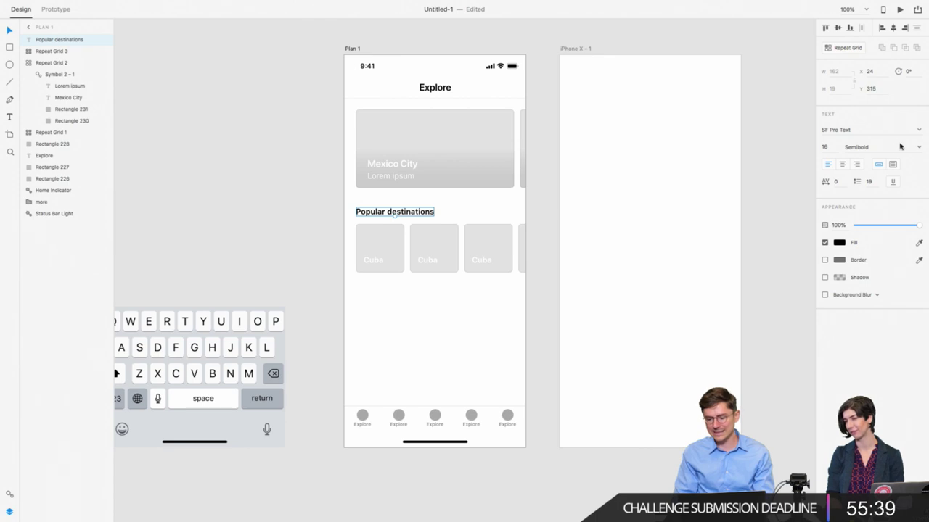
Step: Position the Popular destinations heading just above the Cuba card row
left_click(336, 218)
left_click_drag(392, 211, 398, 215)
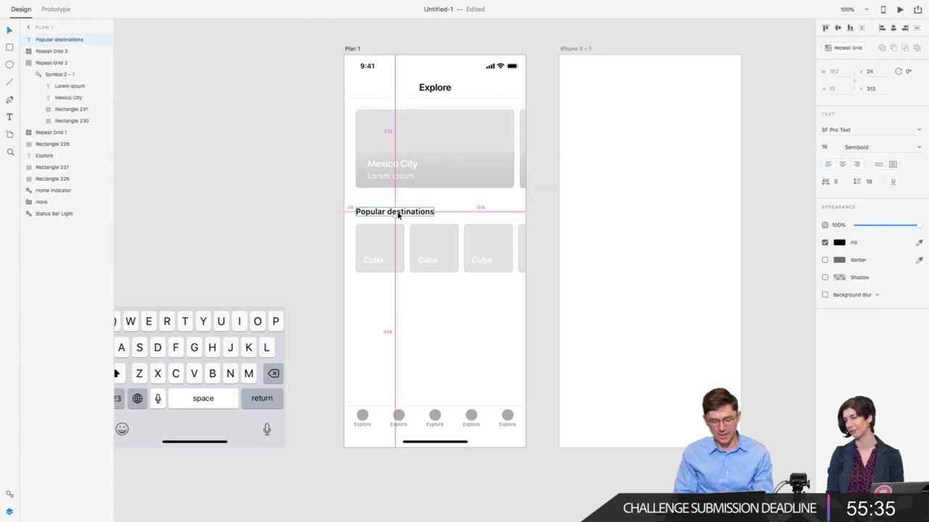
key("Down")
key("Down")
key("Down")
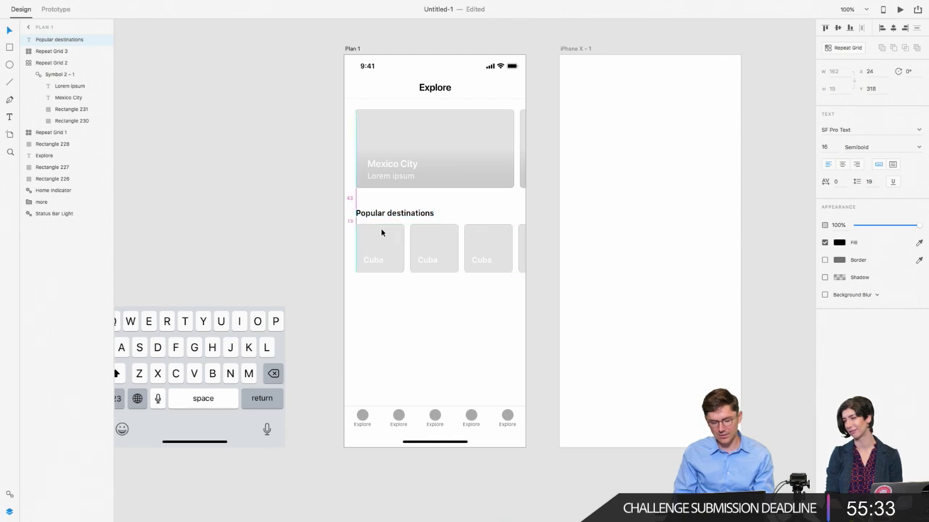
left_click(343, 214)
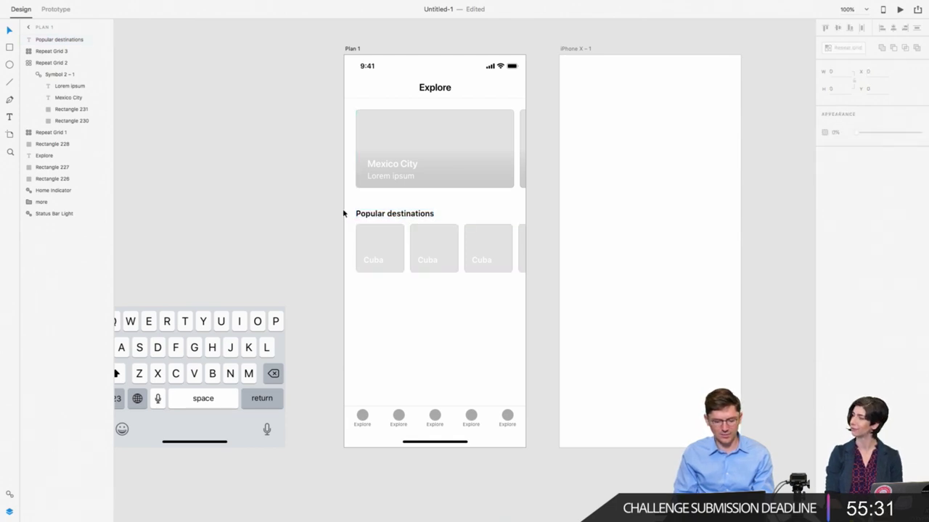
Step: Move the heading and Cuba card row up 20 px together to Y 299
left_click_drag(394, 216, 510, 267)
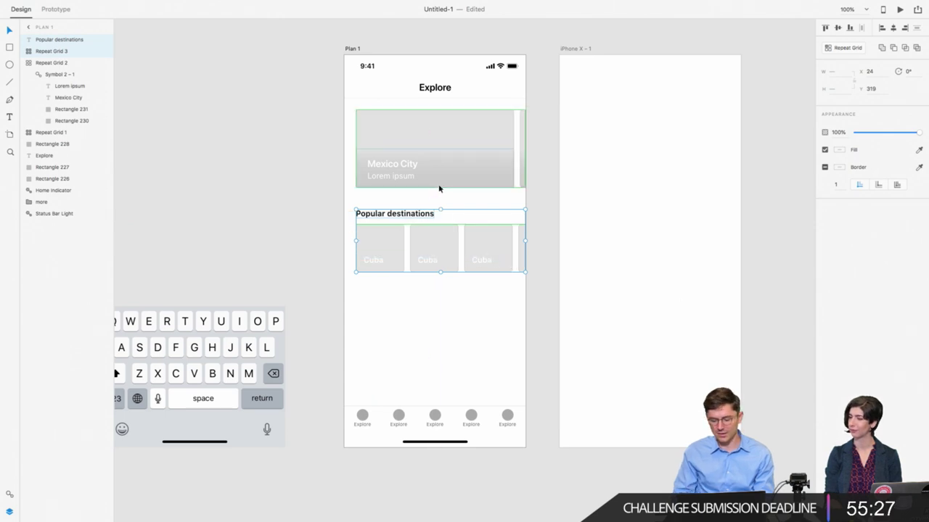
key("shift+Up")
key("shift+Up")
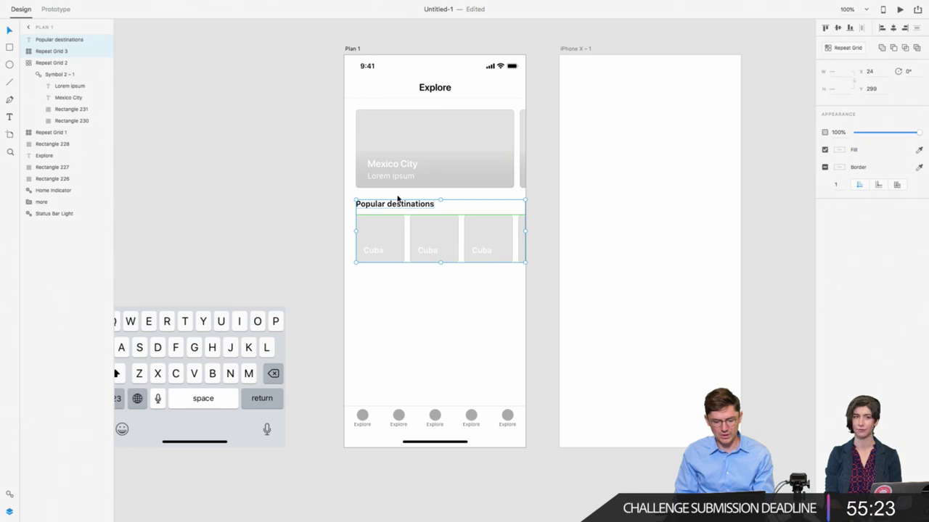
key("Escape")
left_click(396, 208)
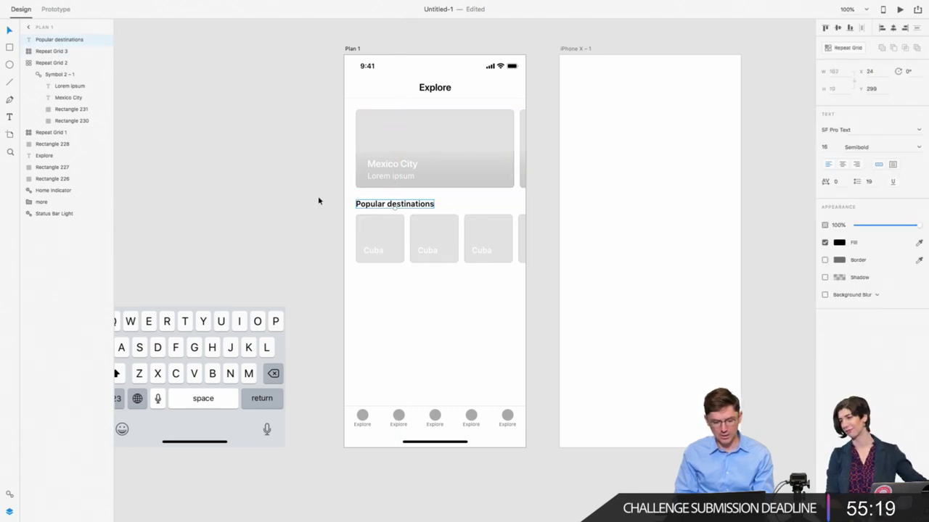
left_click(319, 202)
left_click(375, 204)
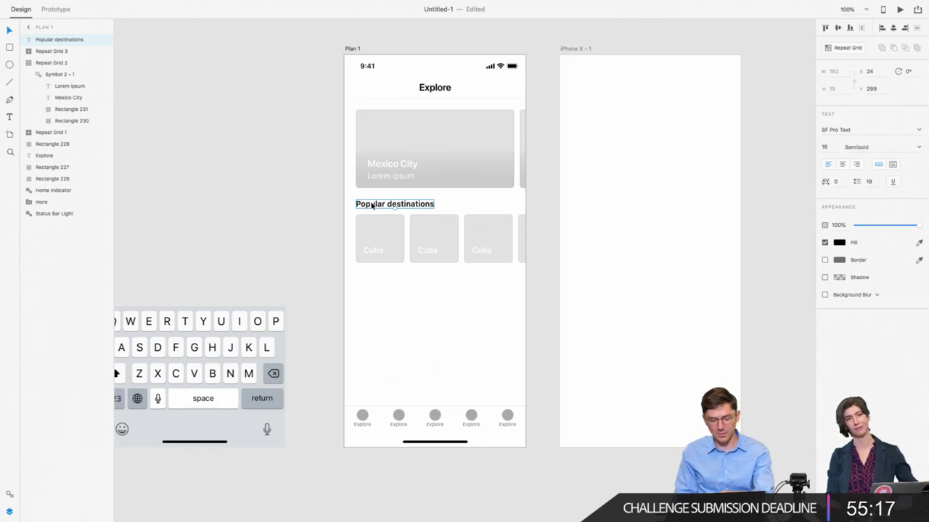
Step: Duplicate the heading as 'See all', aligned right and nudged slightly left
left_click_drag(371, 206, 458, 209)
key("Return")
type("See all")
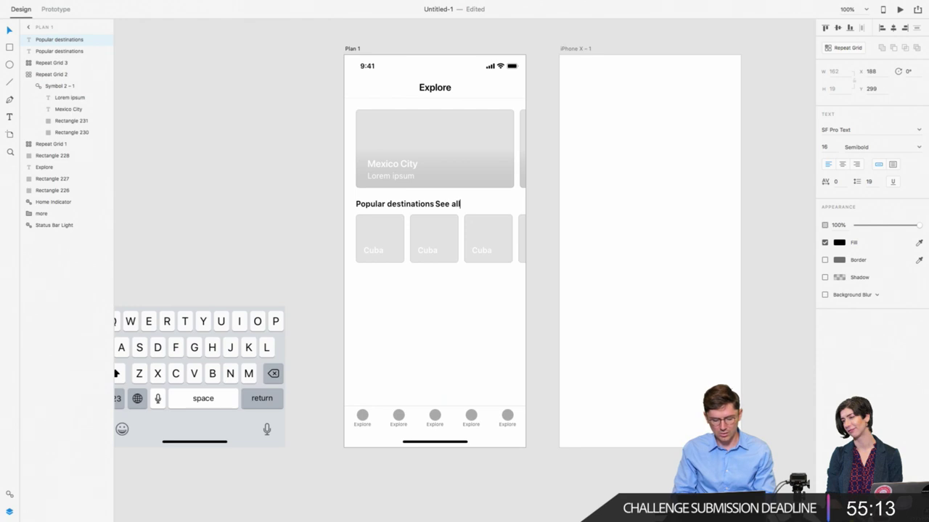
key("Escape")
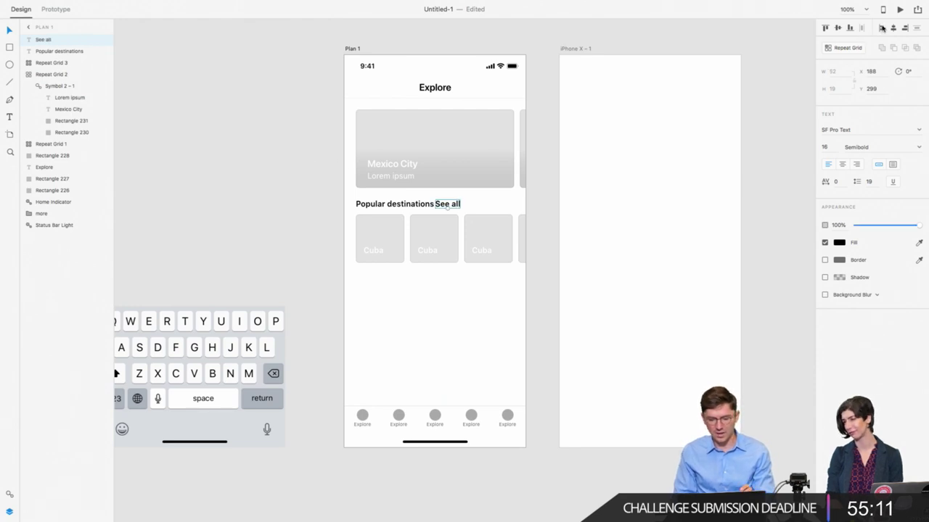
left_click(904, 30)
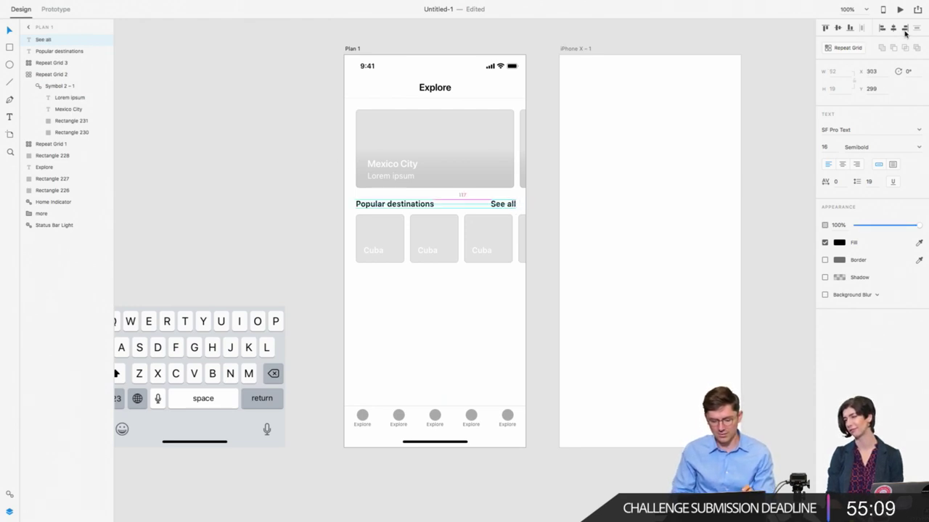
key("Left")
key("Left")
key("Left")
key("Left")
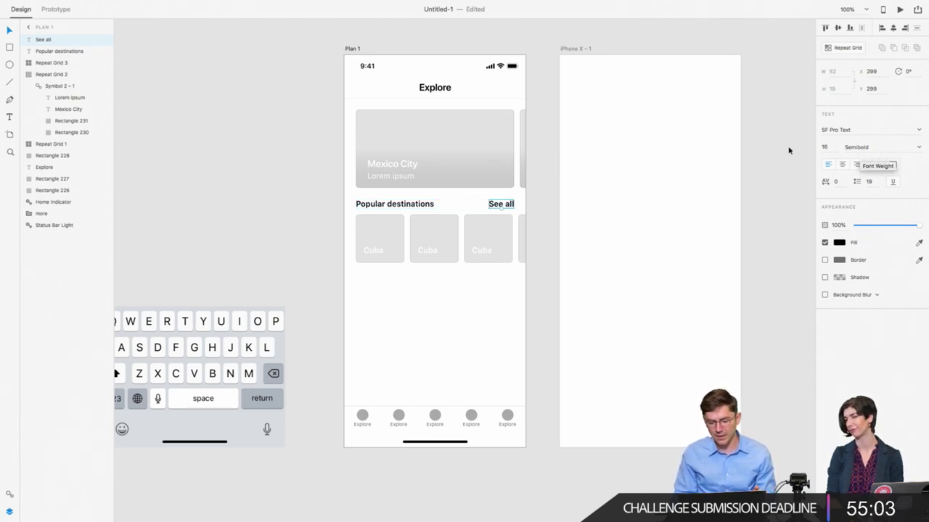
Step: Set the See all label to SF Pro Text Regular weight
left_click(854, 130)
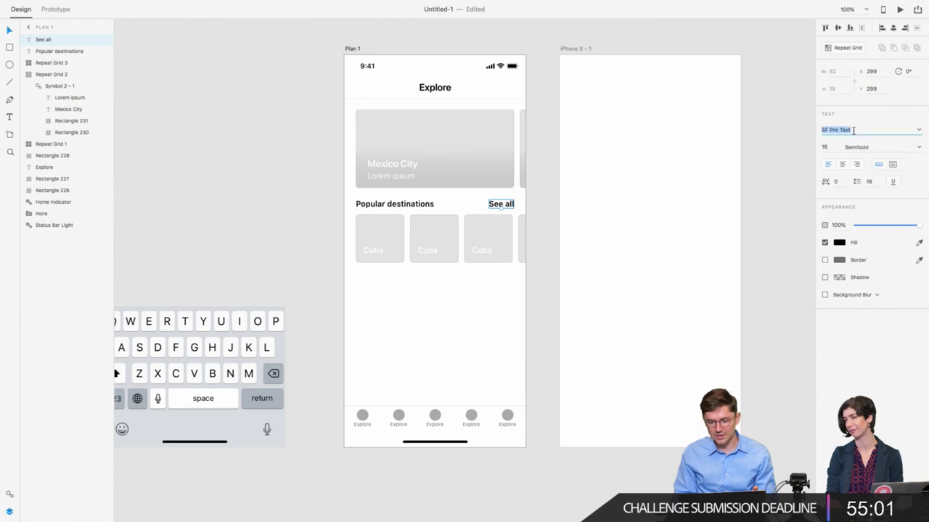
left_click(856, 147)
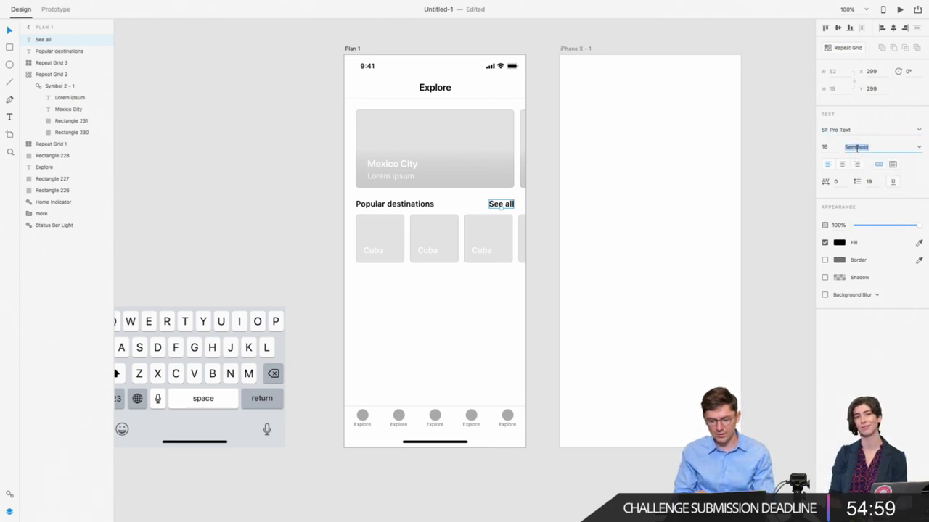
type("Rewgular")
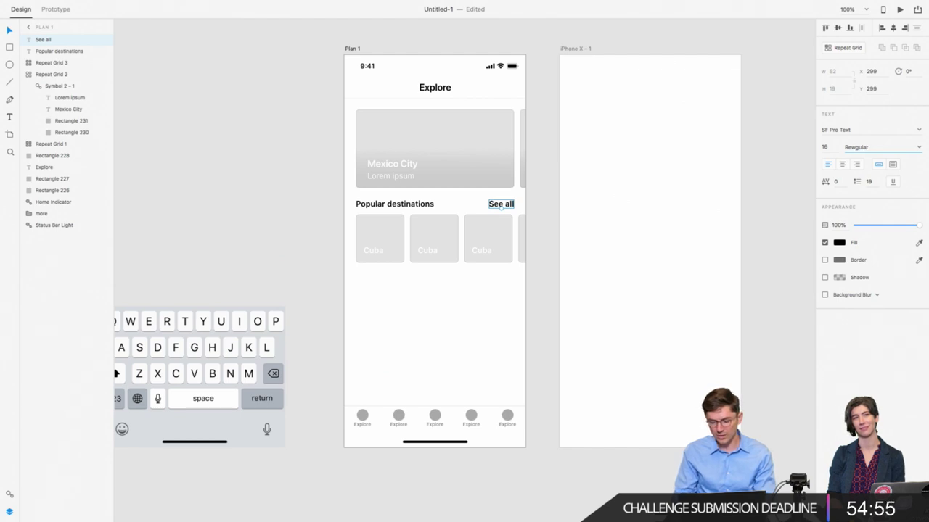
key("Return")
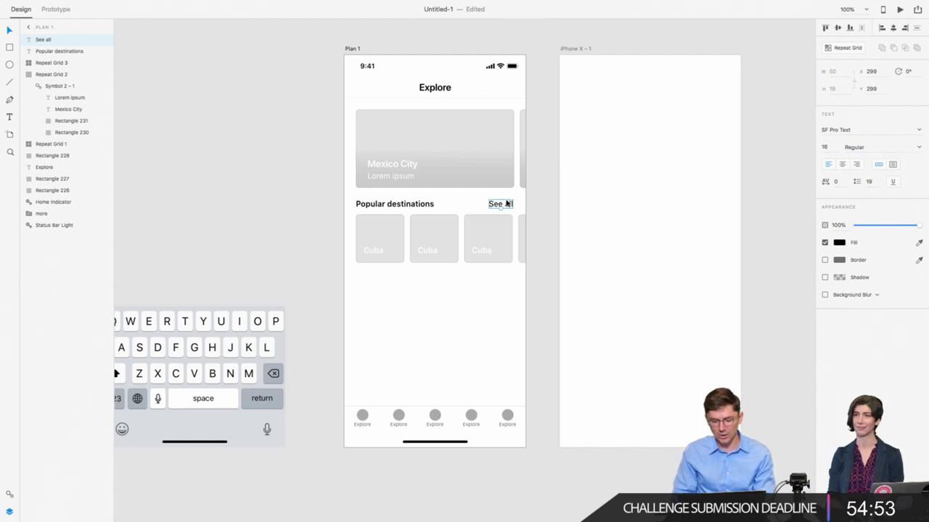
left_click(840, 243)
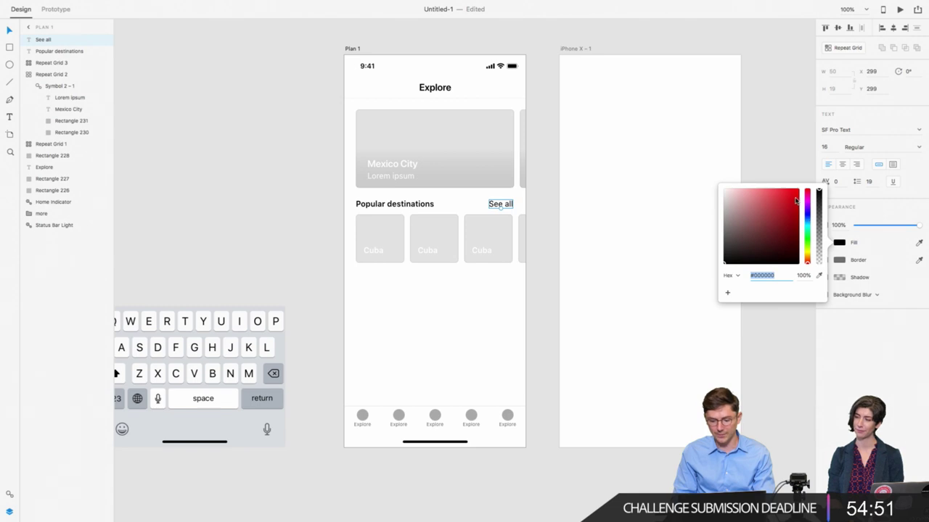
left_click(309, 210)
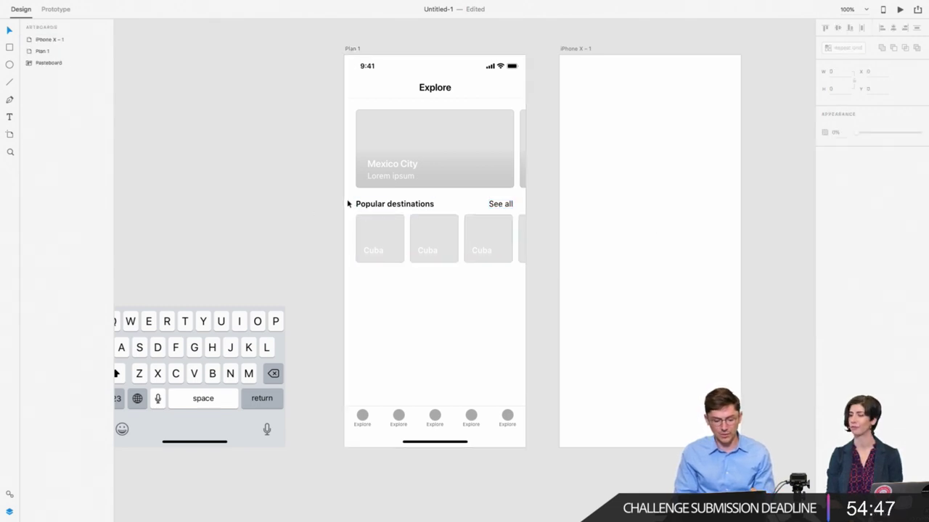
Step: Draw a 155 × 155 px square at X 24, Y 487 below the Cuba card row
left_click(382, 242)
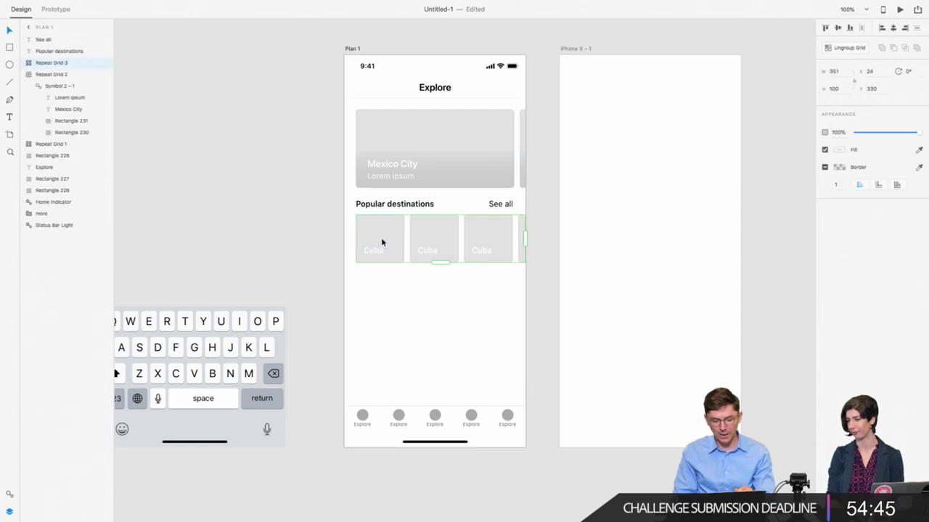
left_click(10, 48)
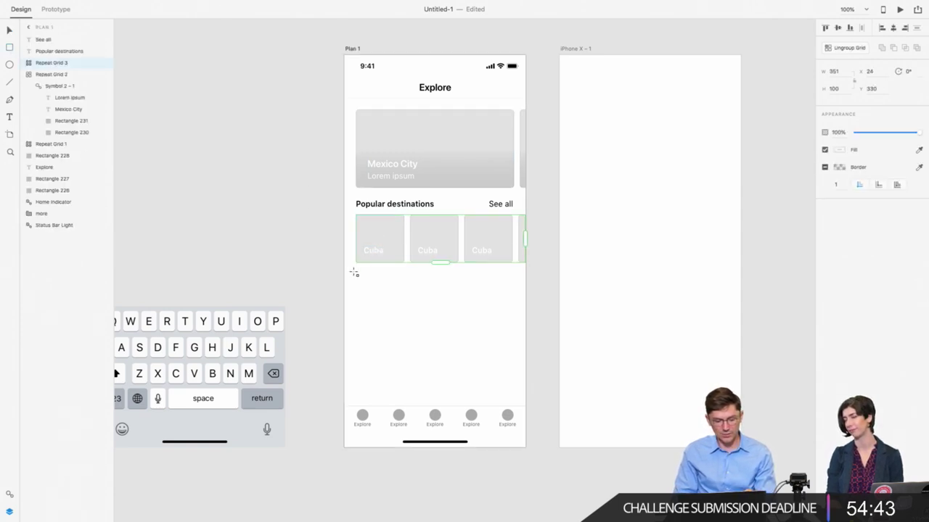
left_click_drag(356, 291, 447, 367)
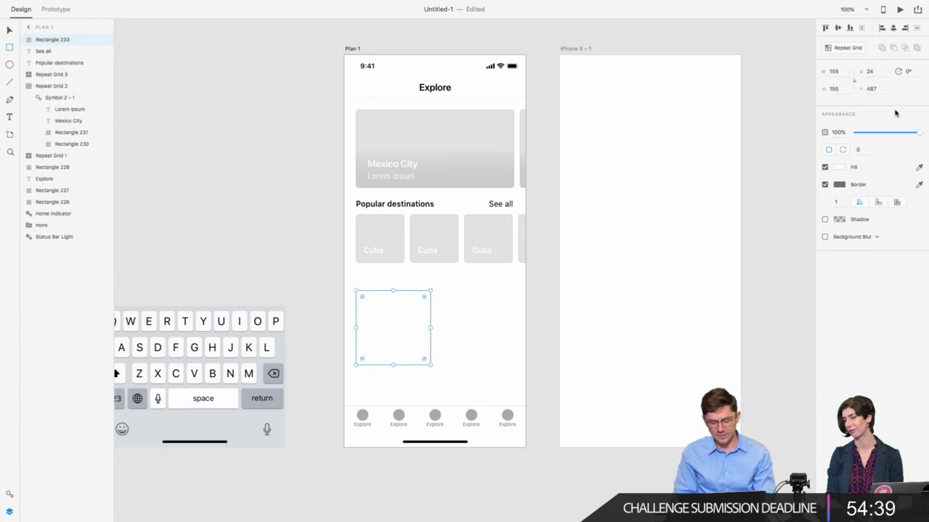
left_click(11, 29)
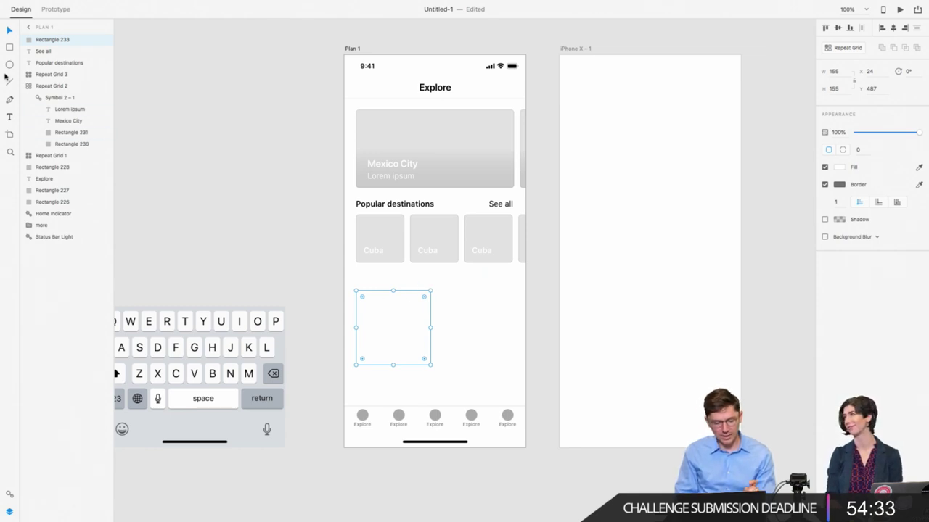
Step: Write a '24 px' spacing note on the pasteboard, then change it to 48
key("t")
left_click(196, 142)
type("2")
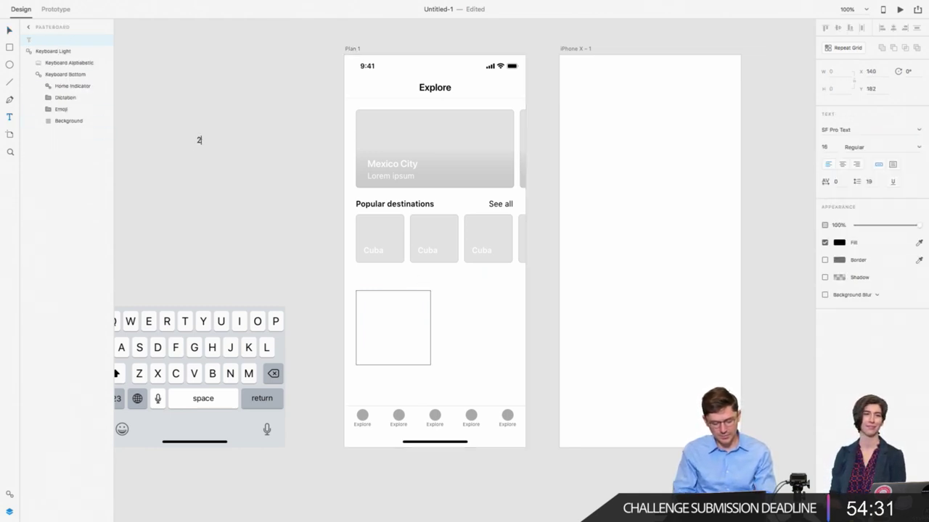
type("4 p")
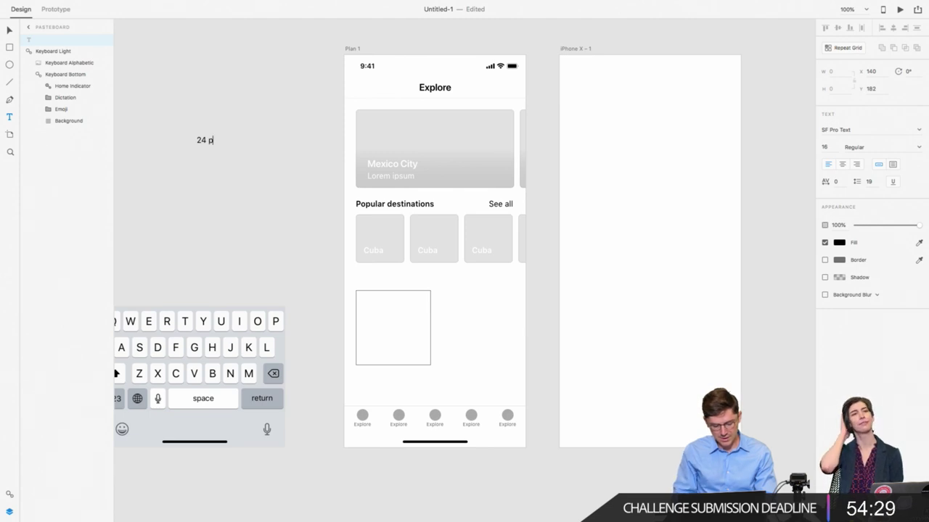
type("x")
key("Escape")
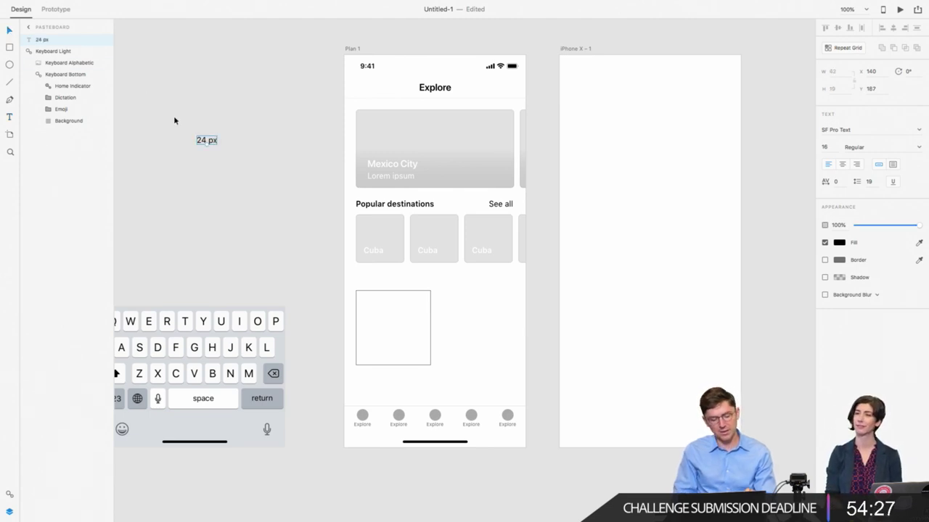
double_click(206, 141)
left_click(206, 140)
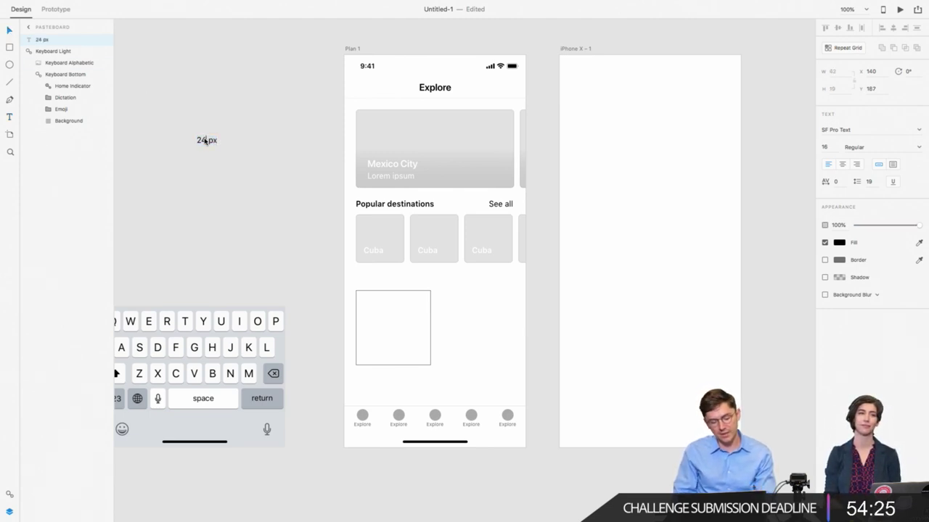
key("BackSpace")
key("BackSpace")
type("48")
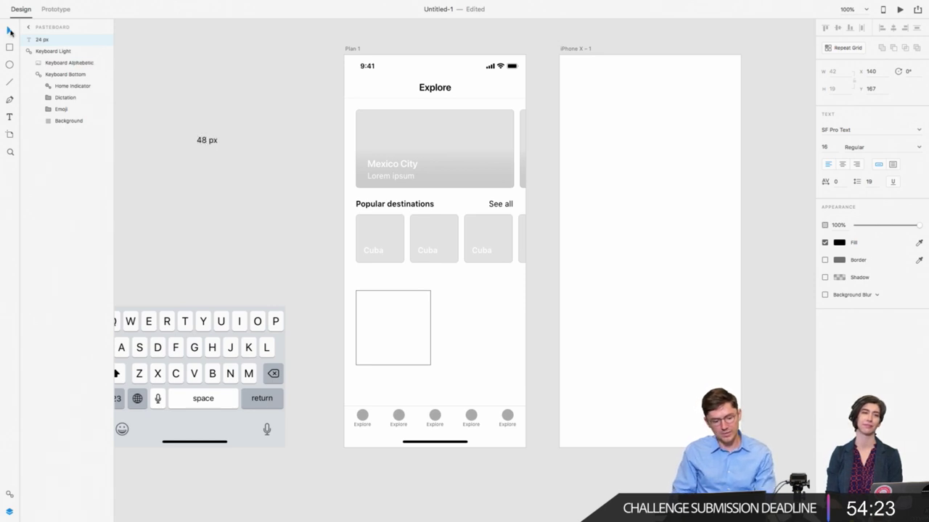
left_click(9, 30)
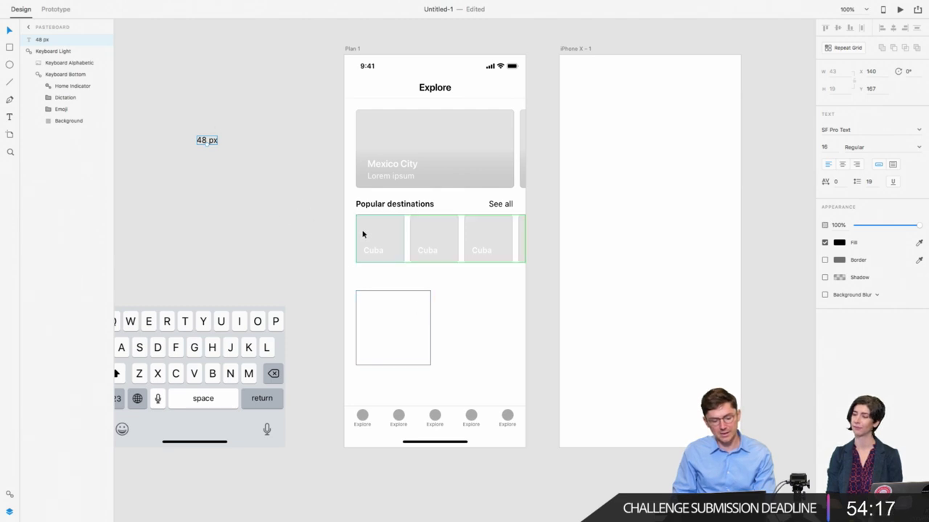
Step: Append '+ 12' to the 48 px spacing note
left_click_drag(211, 139, 213, 142)
double_click(213, 143)
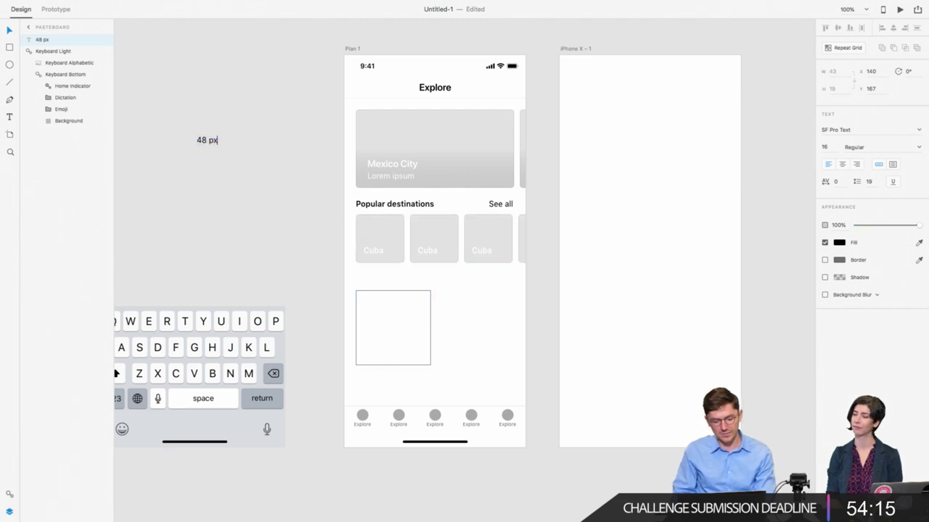
type("+ 12")
key("BackSpace")
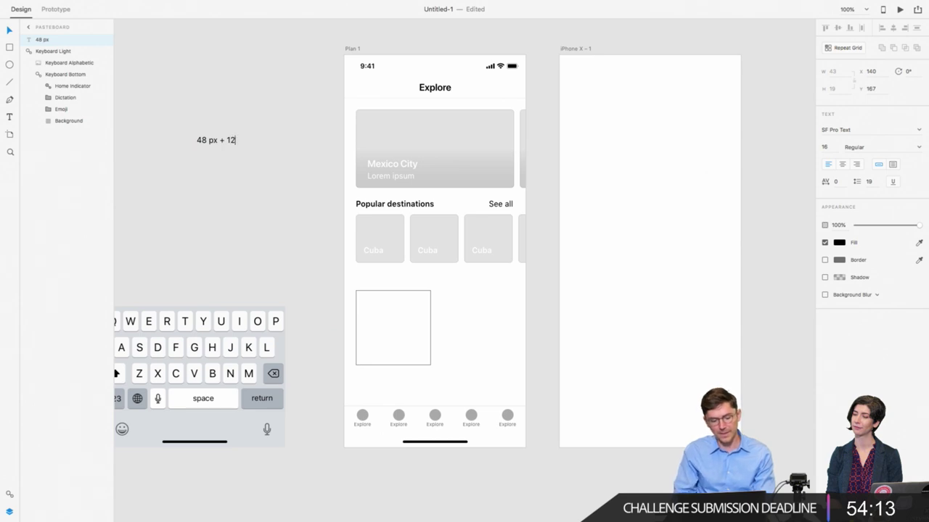
key("Escape")
Step: Duplicate the square to X 194 and rewrite the note as '375-60=315/'
left_click(410, 334)
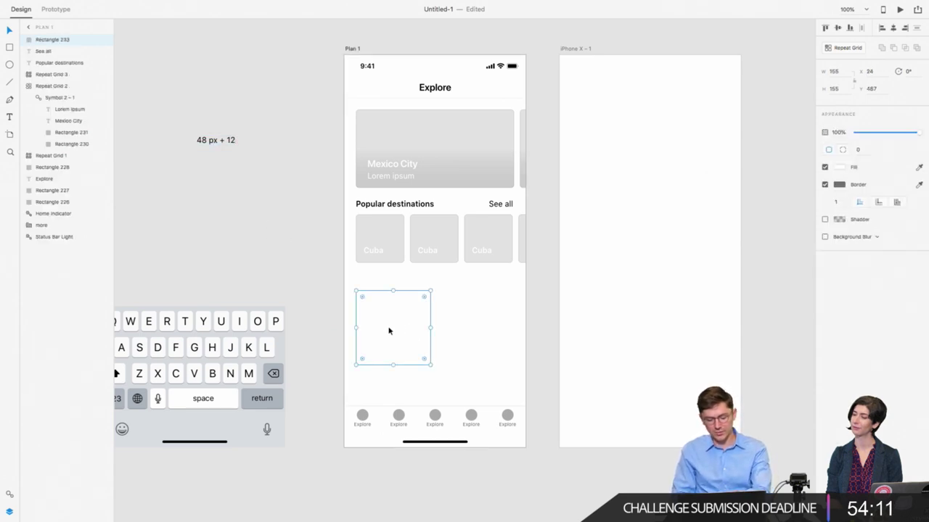
left_click_drag(390, 327, 471, 350)
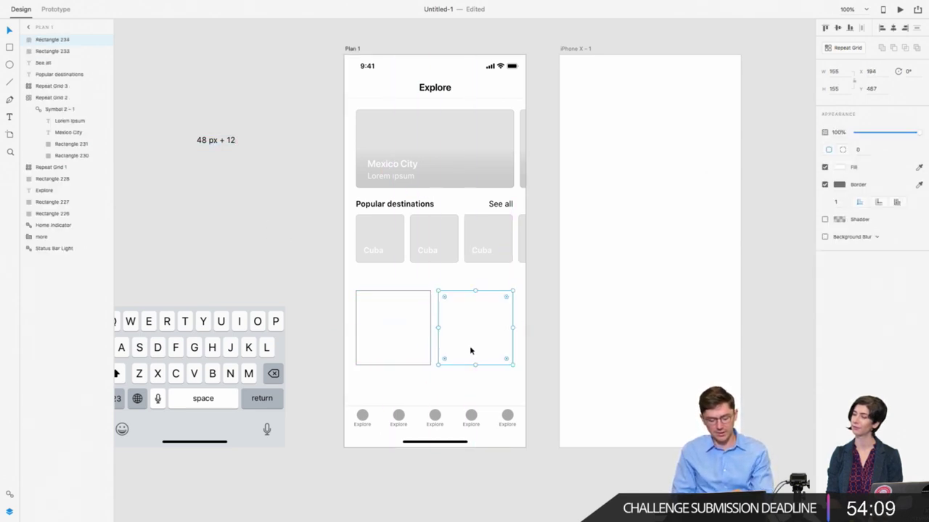
left_click(216, 142)
double_click(214, 142)
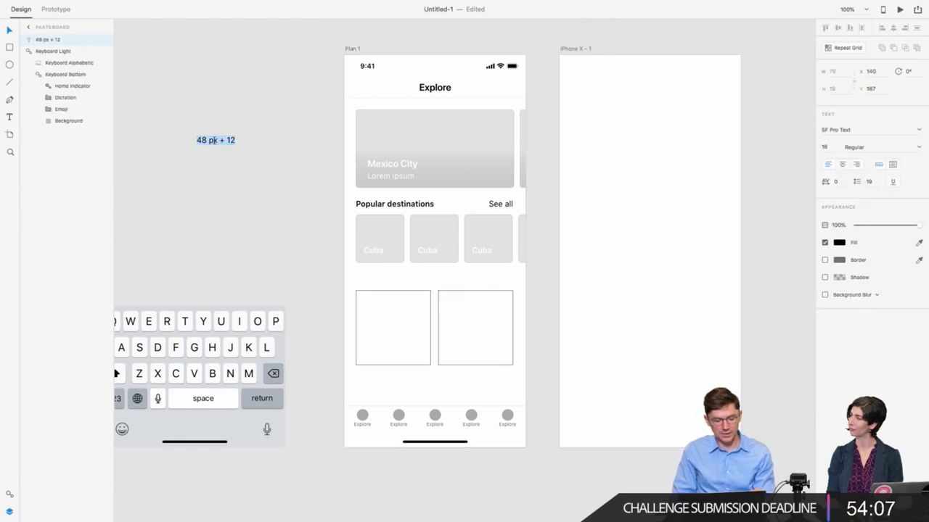
type("60")
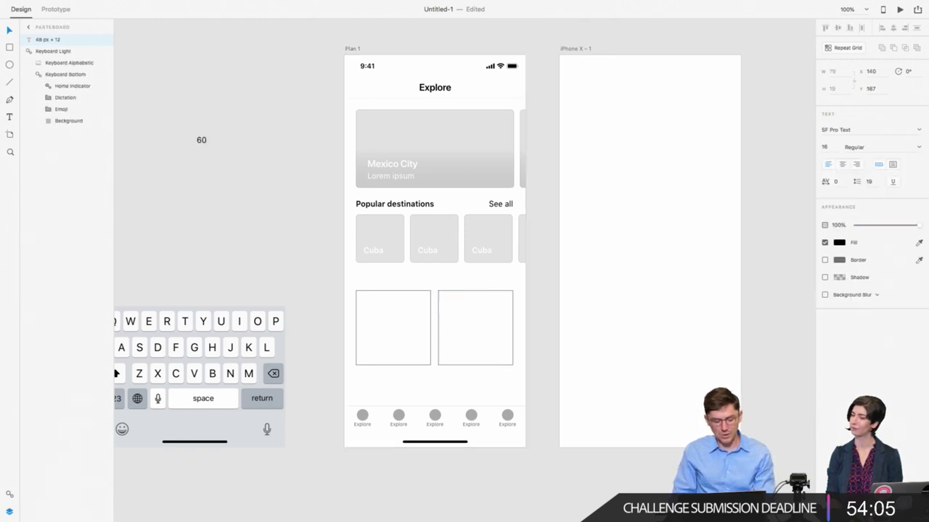
key("super+a")
type("375-60=31")
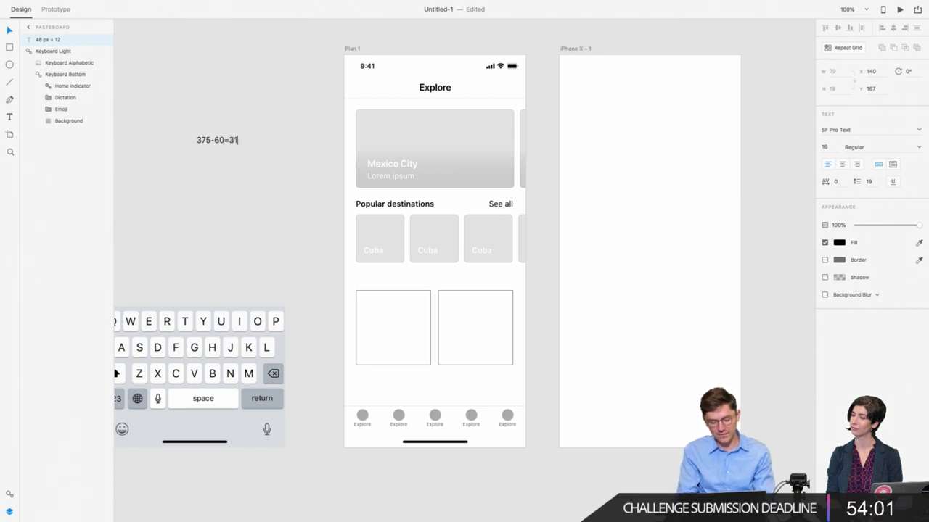
type("5/2=157")
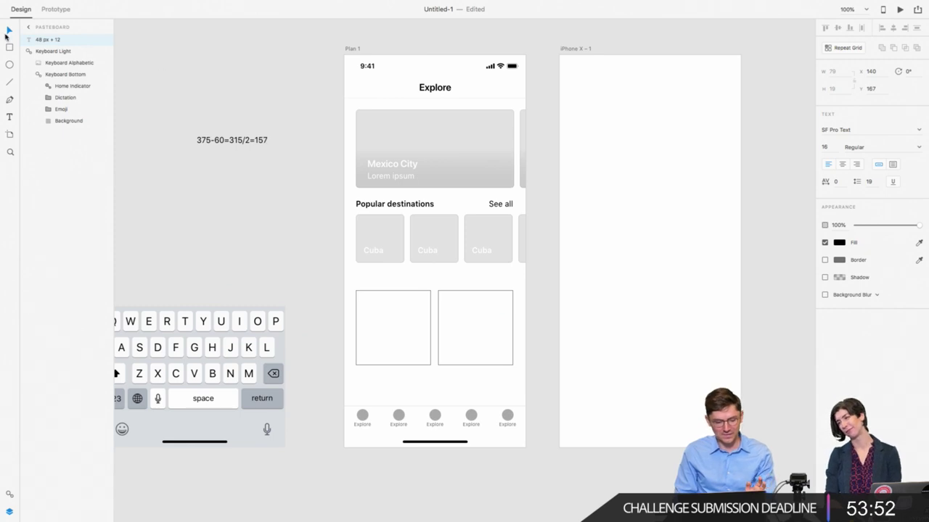
Step: Resize the left square card to 157 × 157 px
left_click(9, 30)
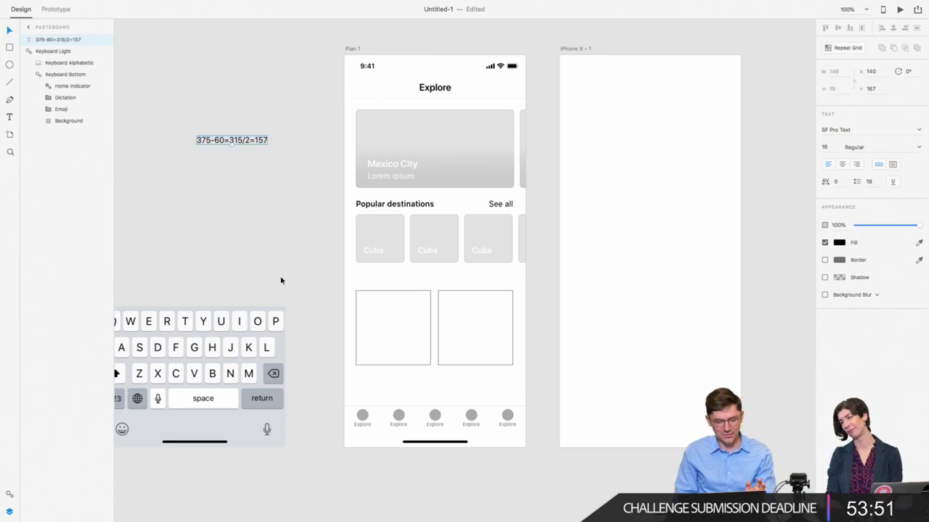
left_click(280, 276)
left_click(399, 343)
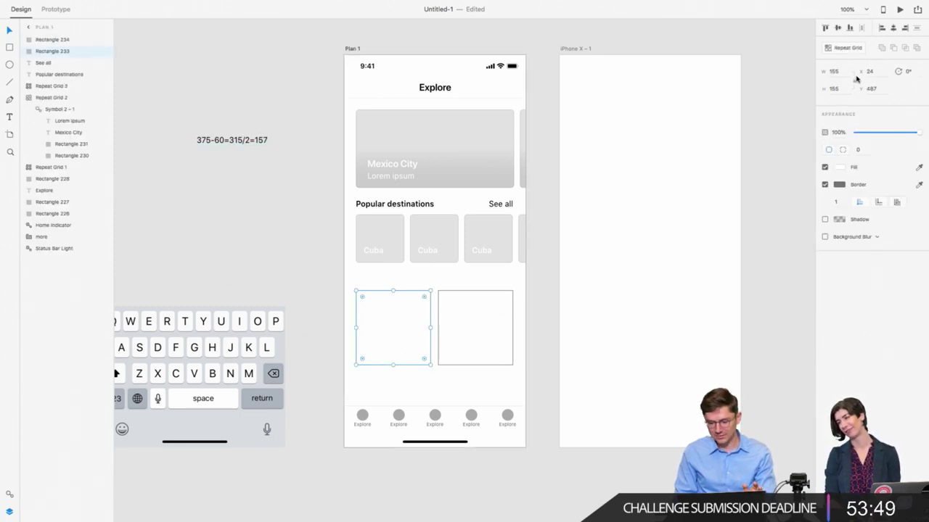
left_click(840, 71)
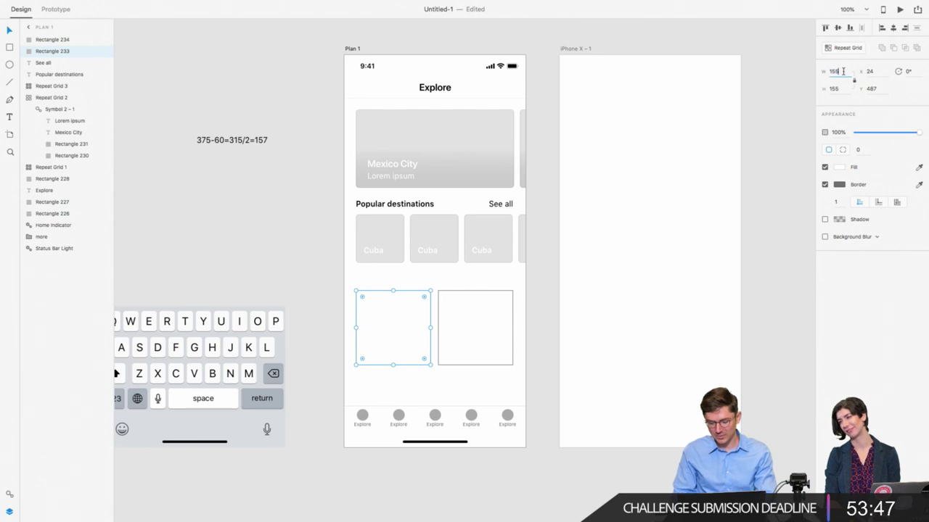
key("Return")
left_click(384, 348)
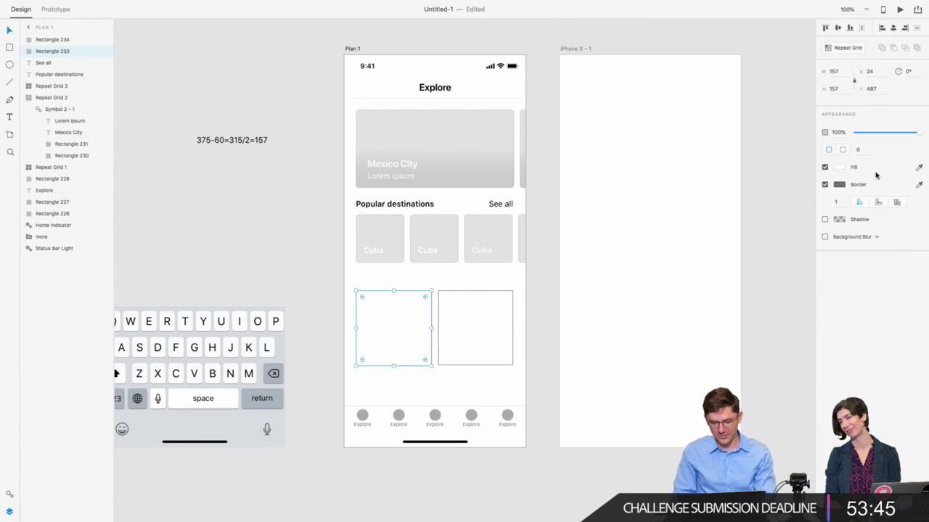
left_click(867, 149)
key("Escape")
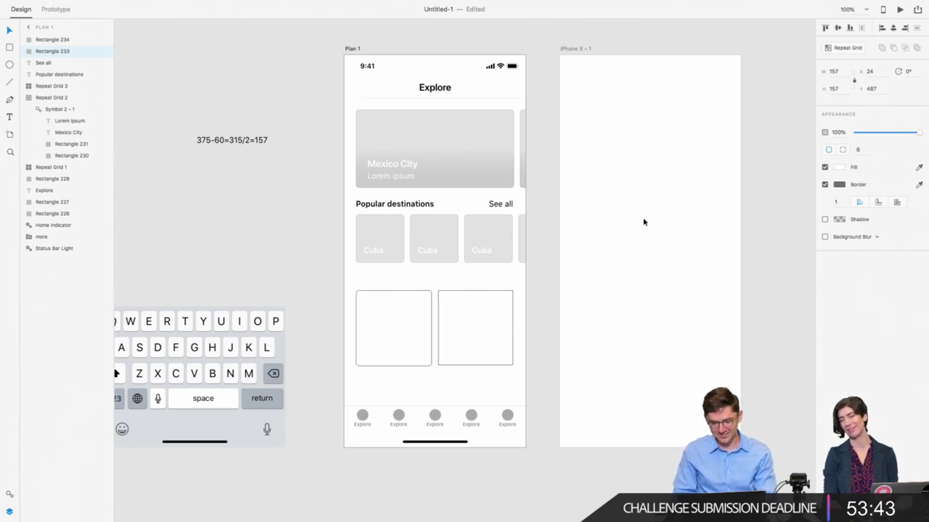
Step: Calculate 315/2 in Spotlight search
double_click(388, 225)
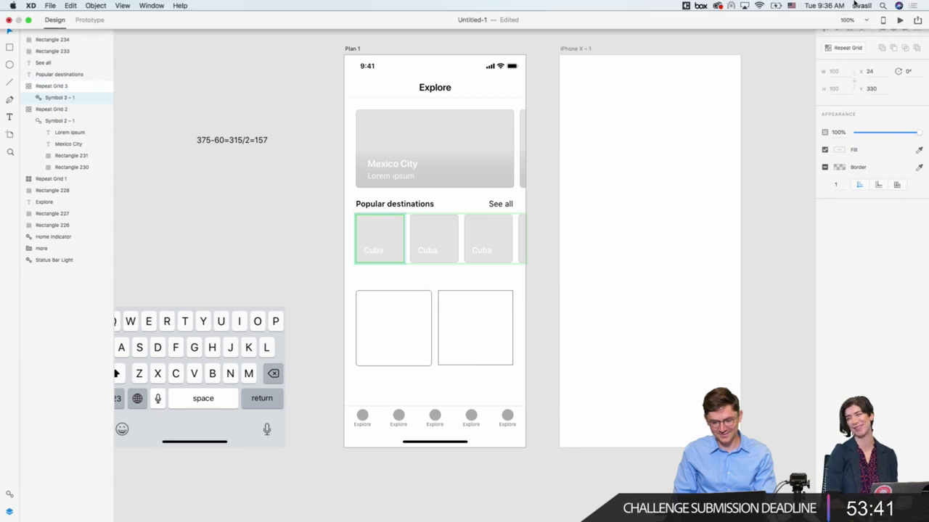
key("super+space")
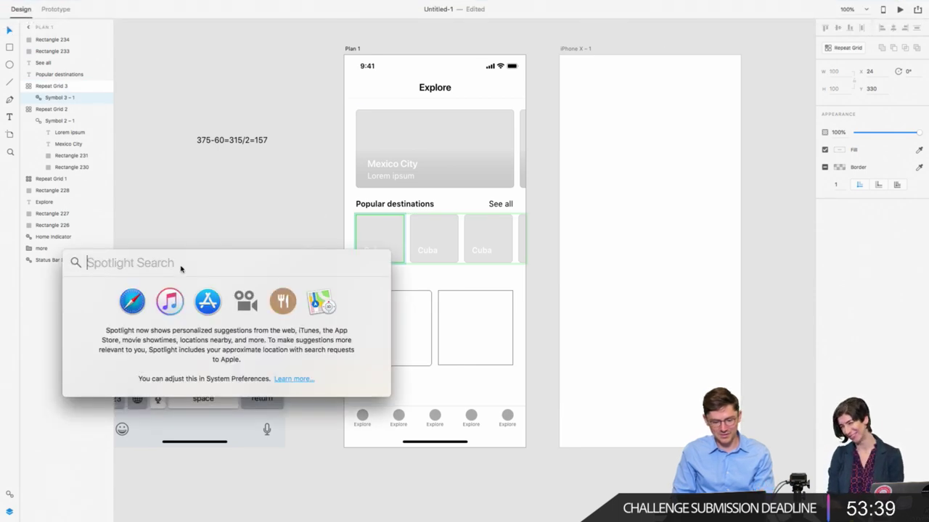
type("3")
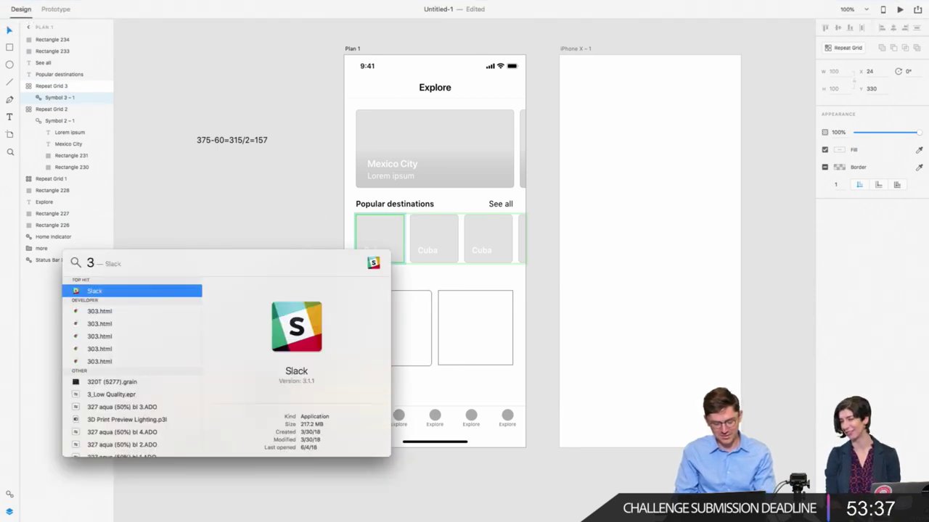
type("15/2")
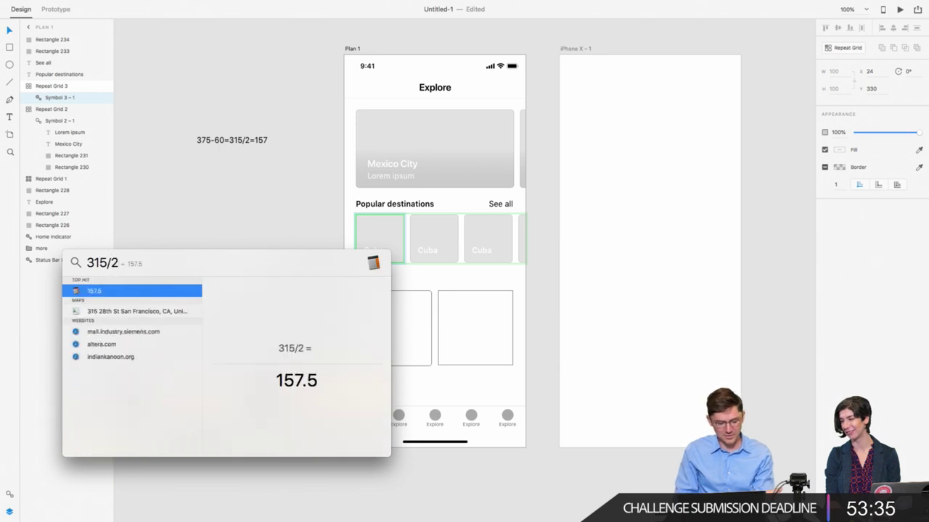
left_click(240, 218)
Step: Compare the two cards' sizes and delete the extra rectangle copy
left_click(417, 343)
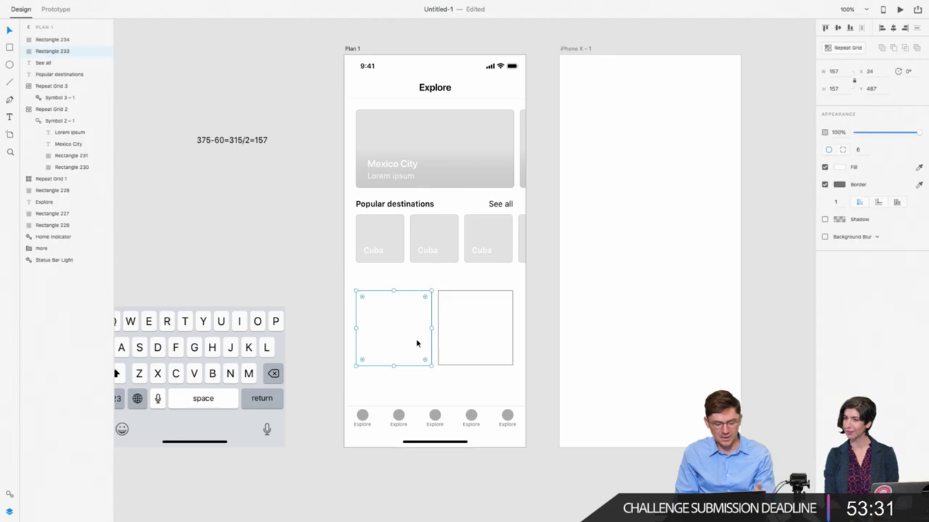
left_click(465, 339)
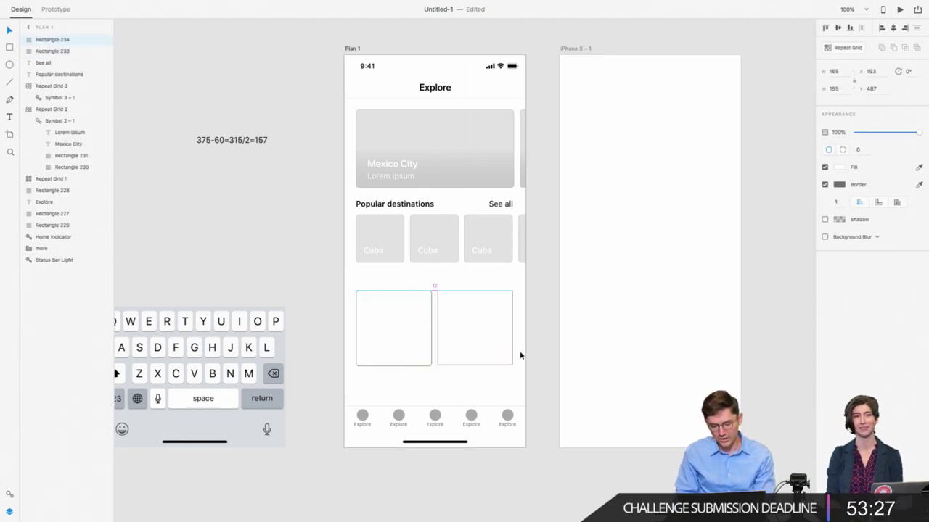
left_click(359, 338)
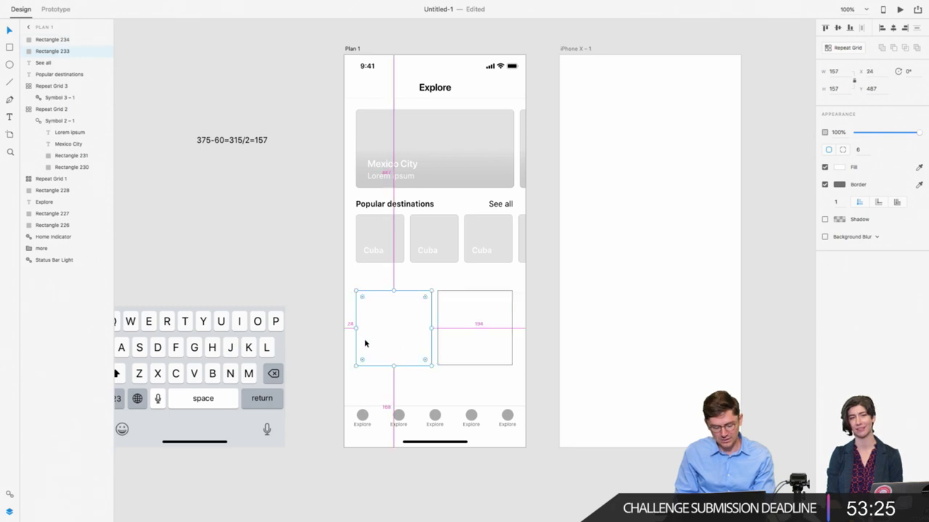
left_click(454, 342)
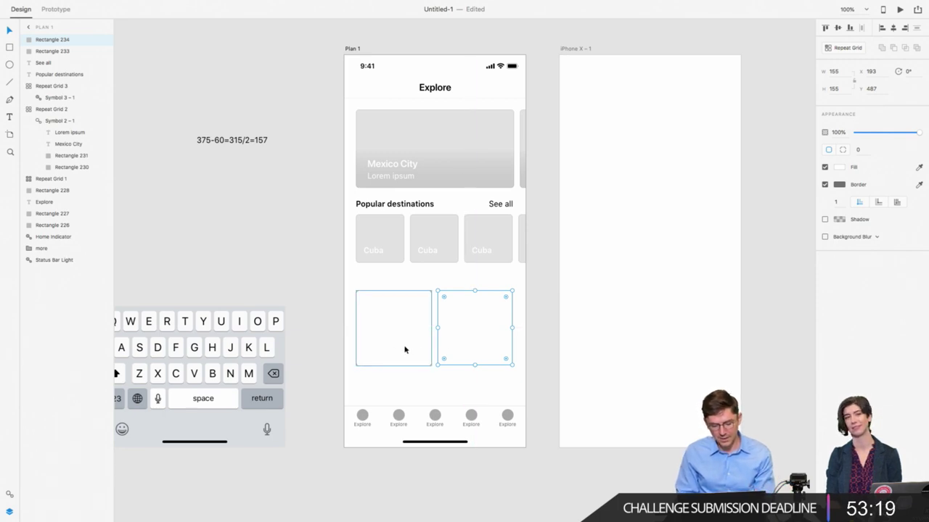
left_click(388, 348)
left_click(478, 338)
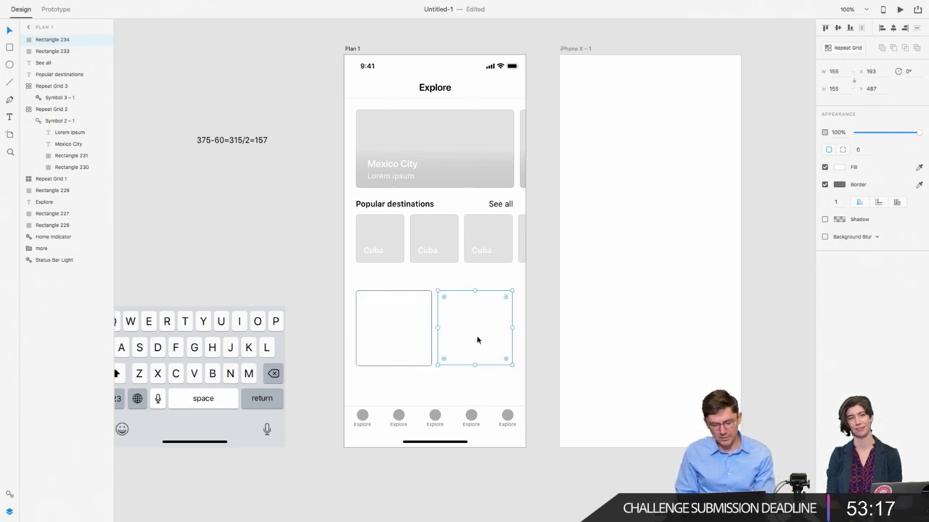
left_click(358, 329)
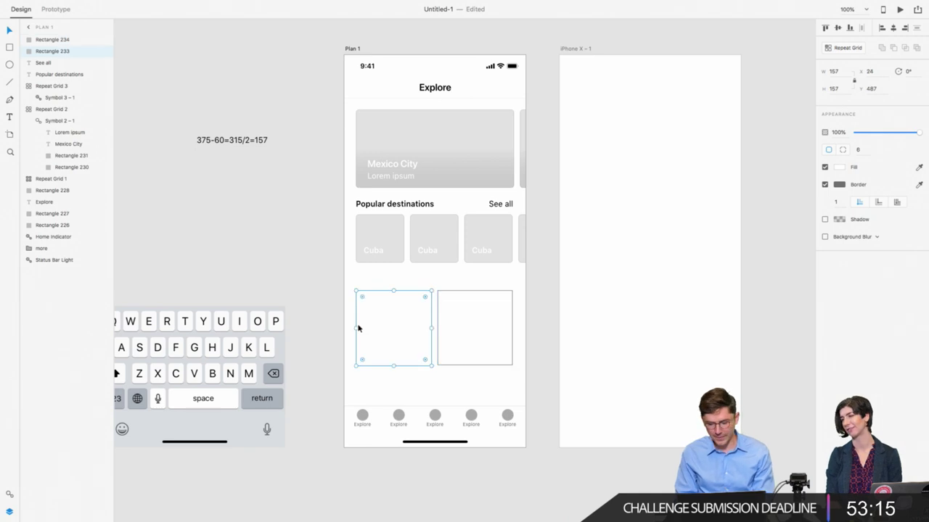
left_click(465, 344)
key("Delete")
left_click(408, 309)
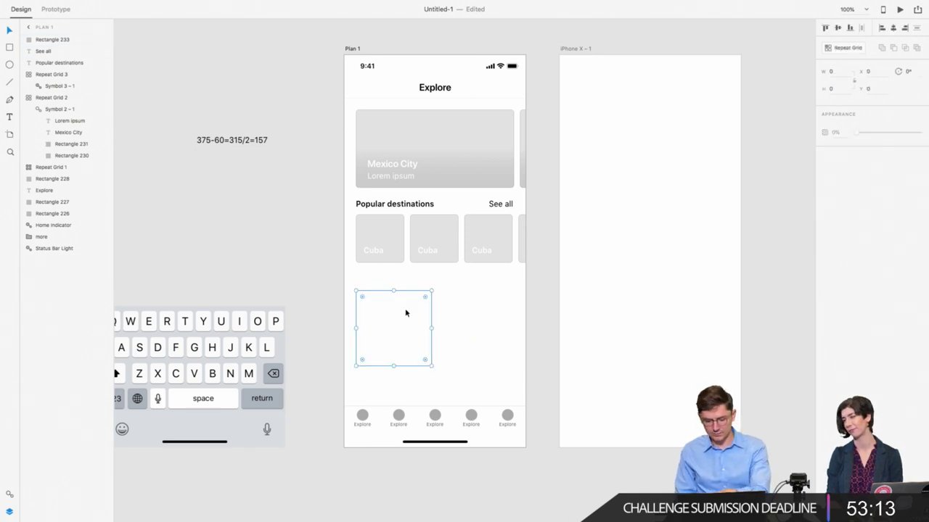
Step: Work out the card widths in the calculator: 24*2, 60, and 315/2
left_click(881, 5)
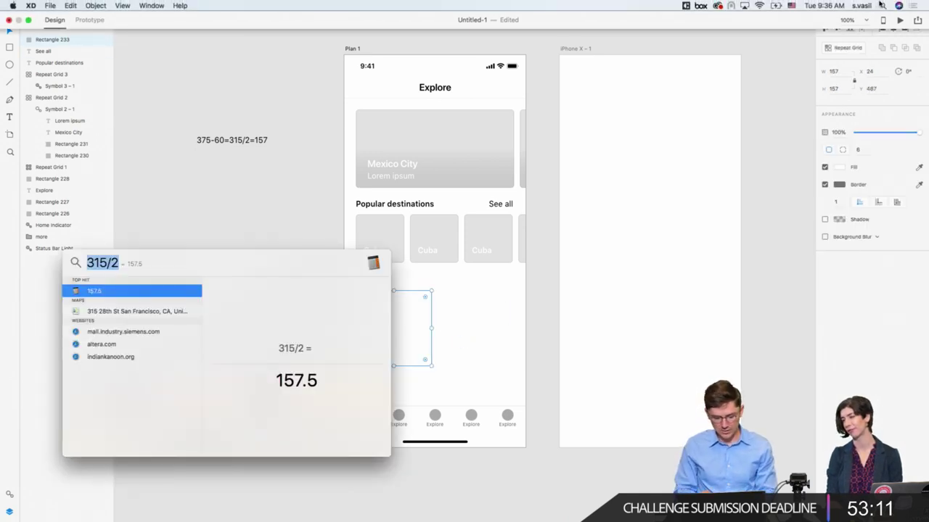
type("24")
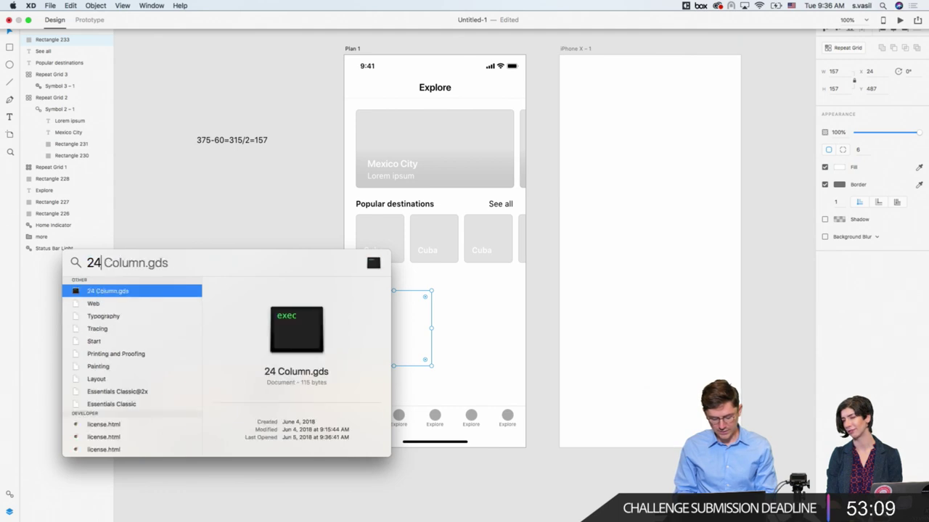
type("*2")
key("super+a")
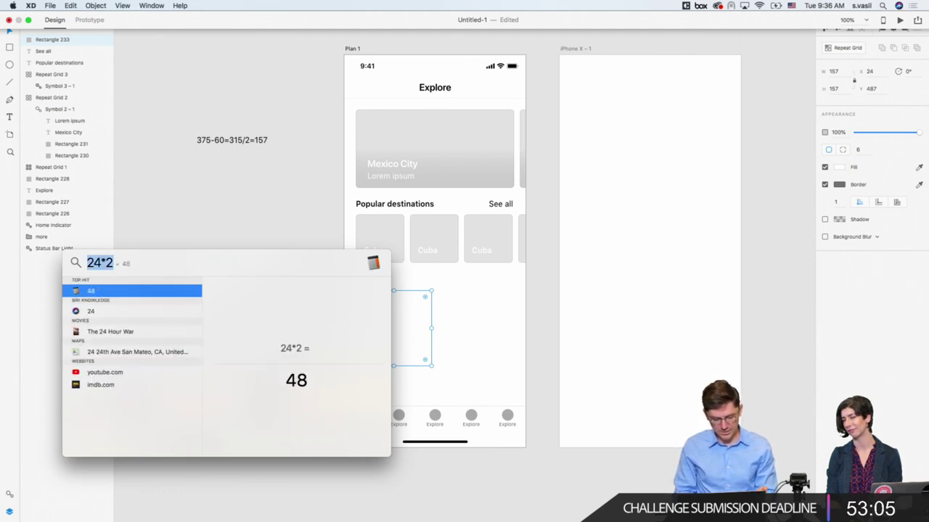
type("60")
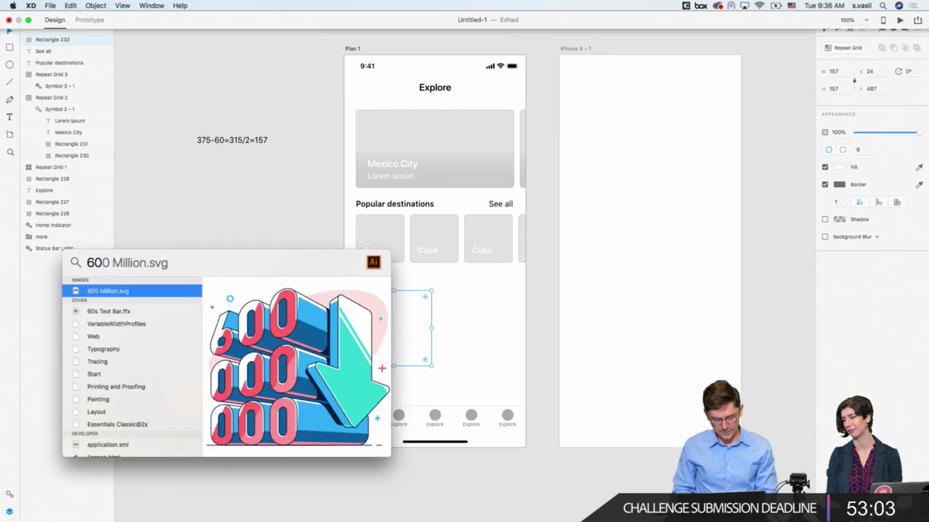
key("super+a")
type("315/2")
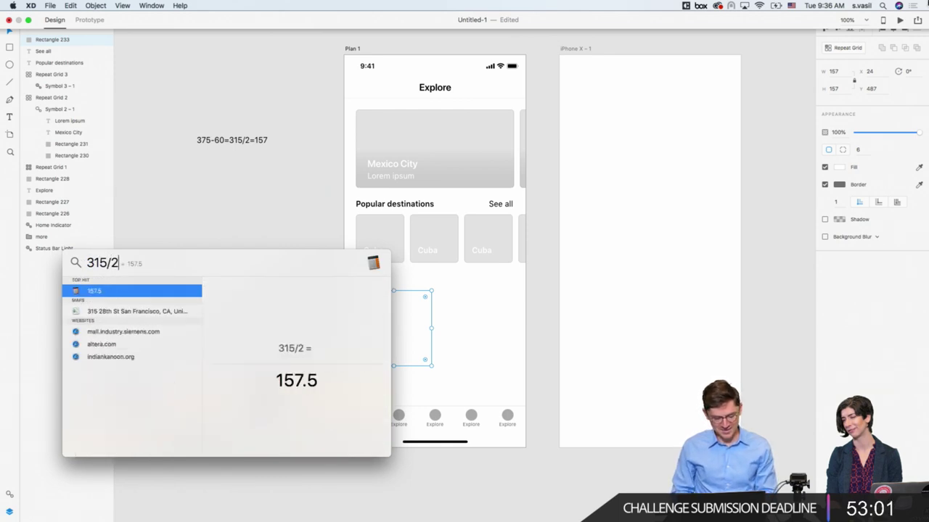
key("Escape")
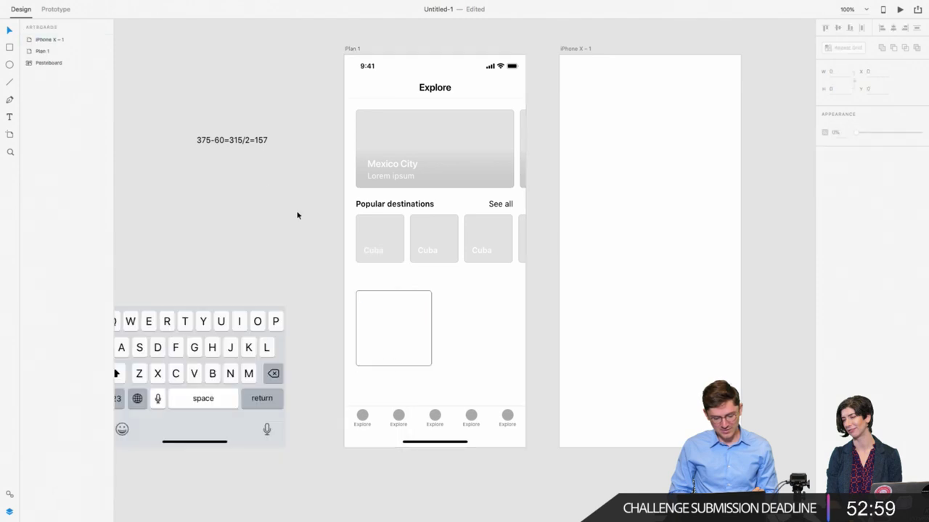
Step: Try duplicating the card beside itself, then undo the copy
left_click_drag(401, 323, 480, 341)
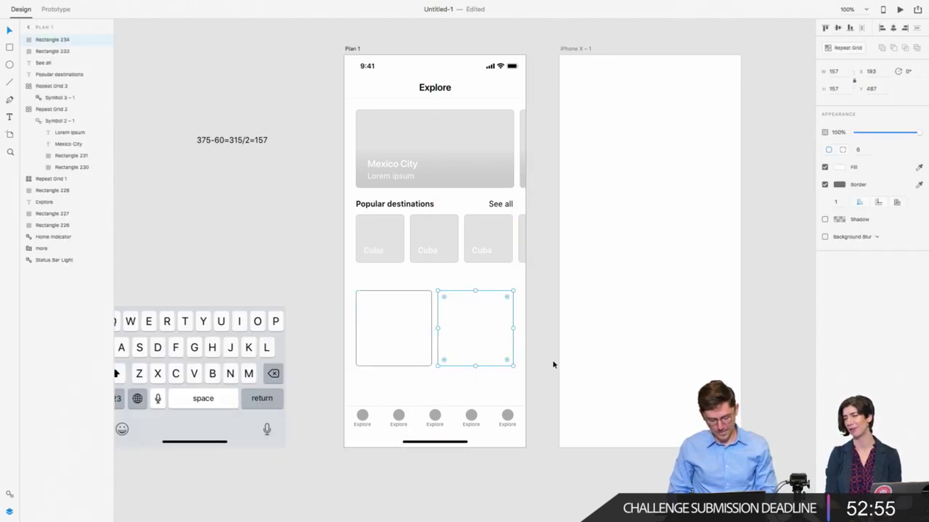
key("Right")
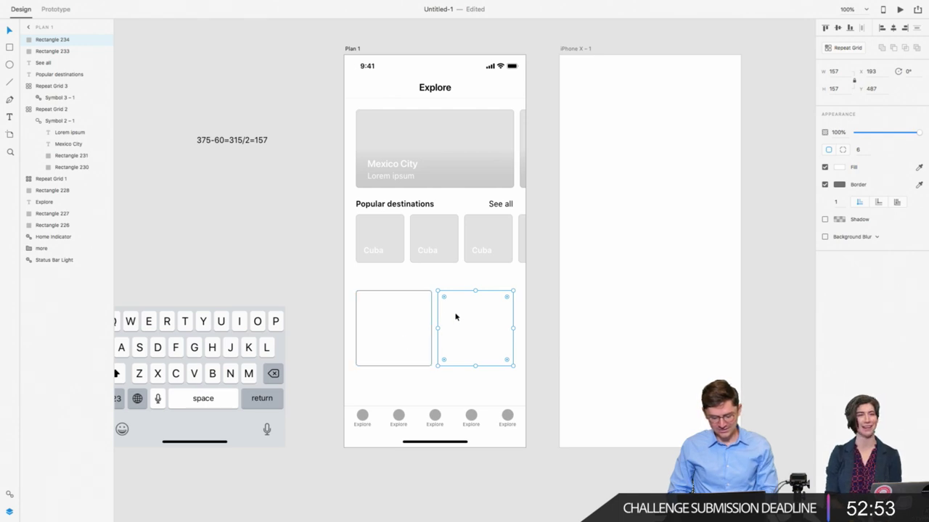
key("super+z")
key("super+z")
Step: Fill the placeholder card with the Mexico City card's grey using the eyedropper
left_click(840, 168)
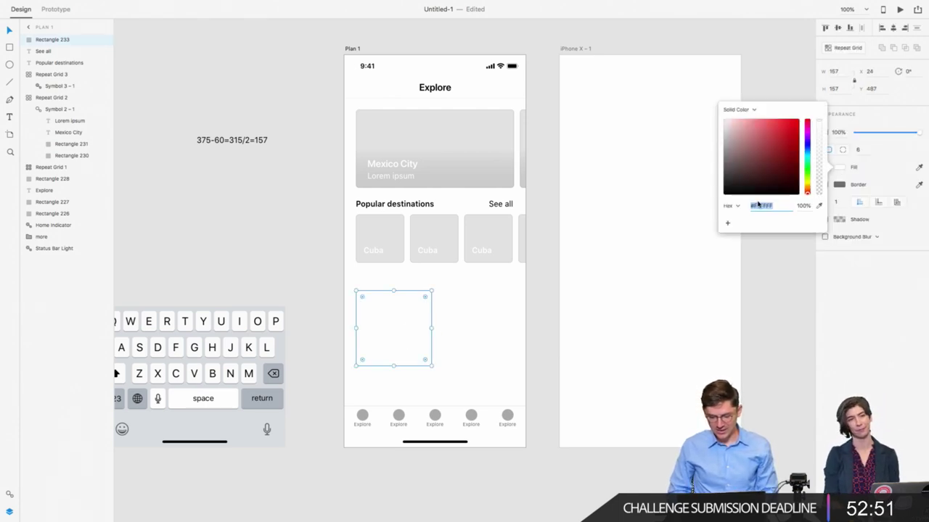
left_click(917, 169)
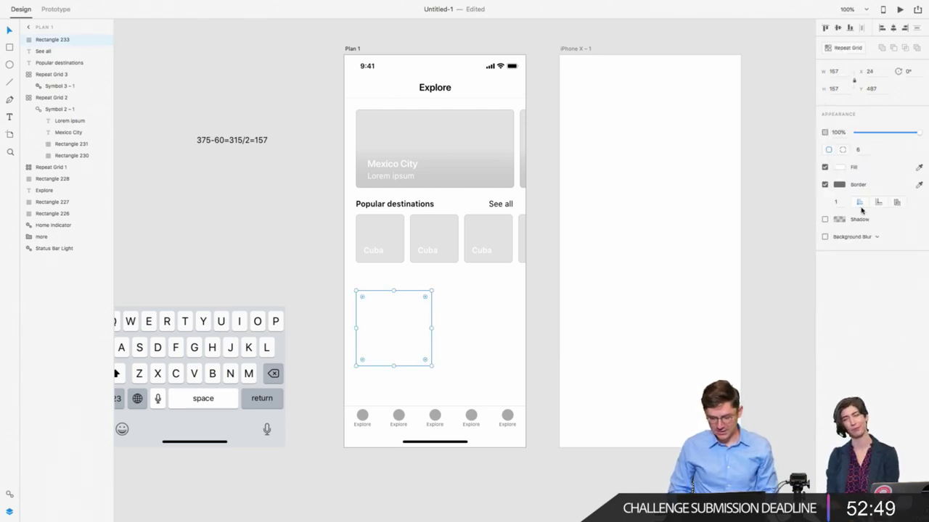
left_click(918, 169)
left_click(459, 123)
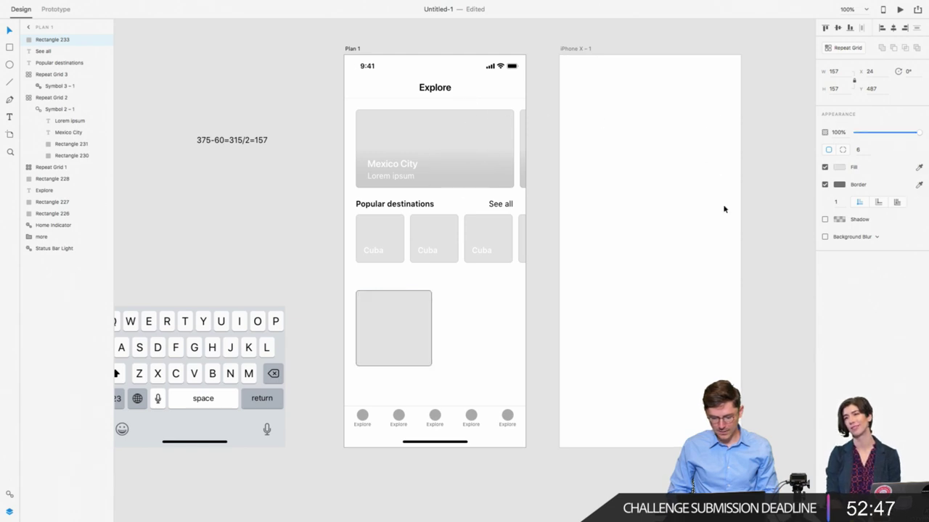
Step: Set the card's #707070 border to 10% opacity
left_click(840, 185)
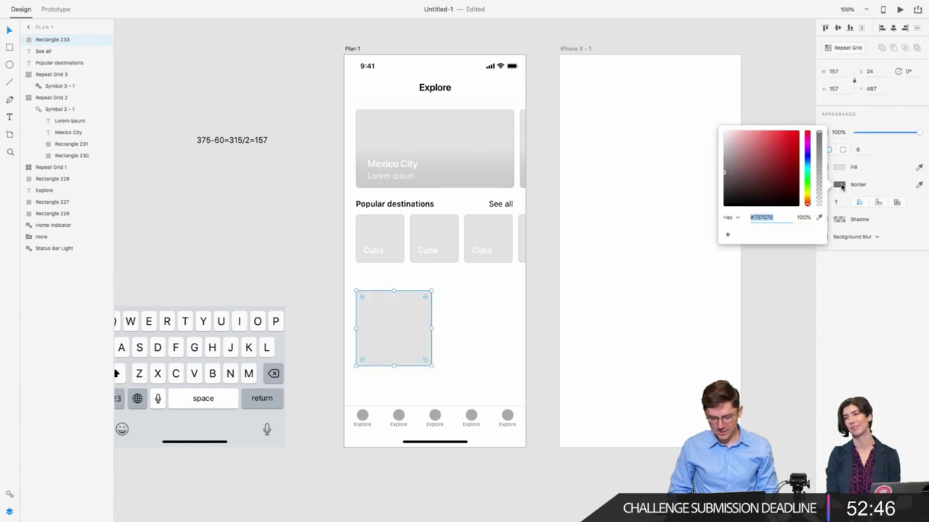
left_click(803, 218)
type("10")
key("Return")
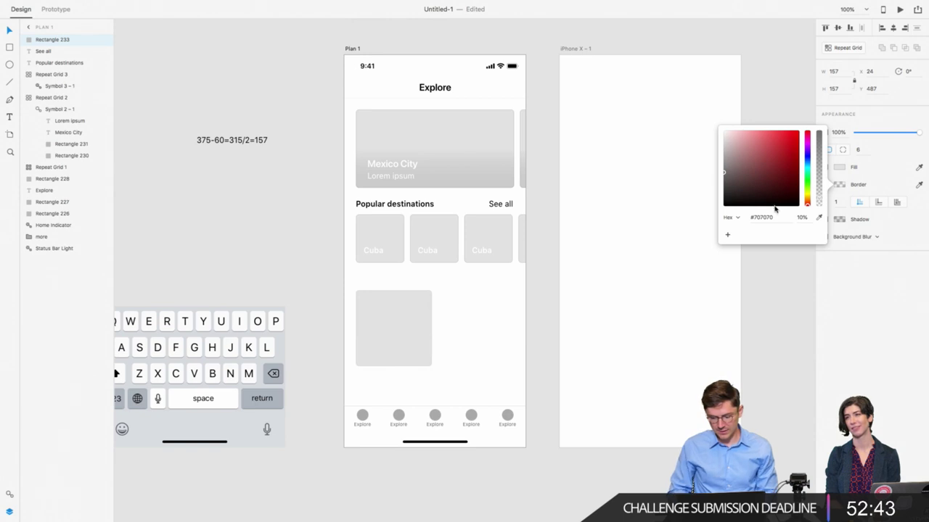
left_click(860, 339)
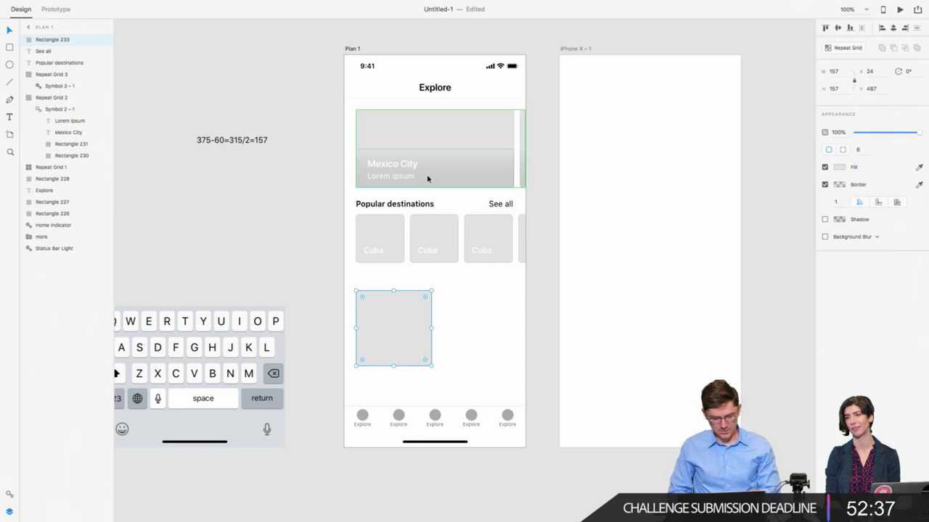
Step: Copy the Mexico City title from the grid and paste it onto the placeholder card
left_click(391, 171)
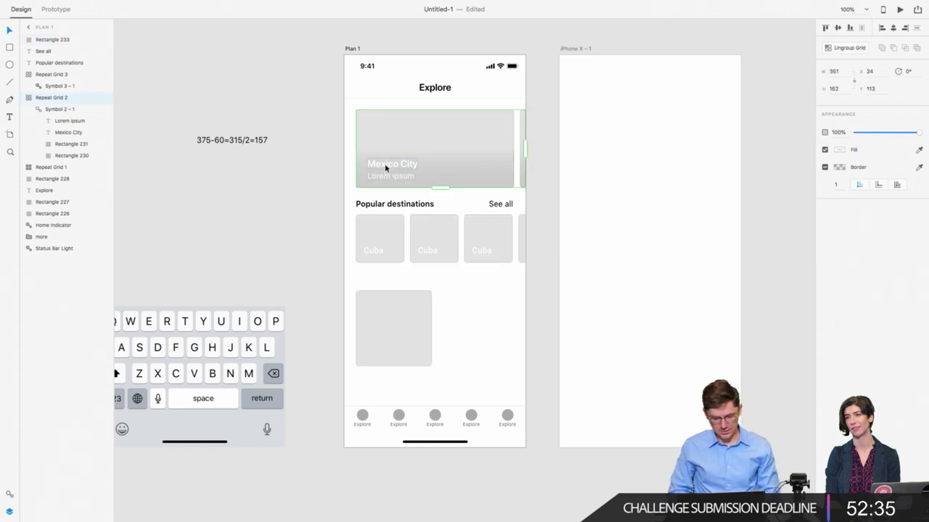
double_click(390, 166)
double_click(389, 166)
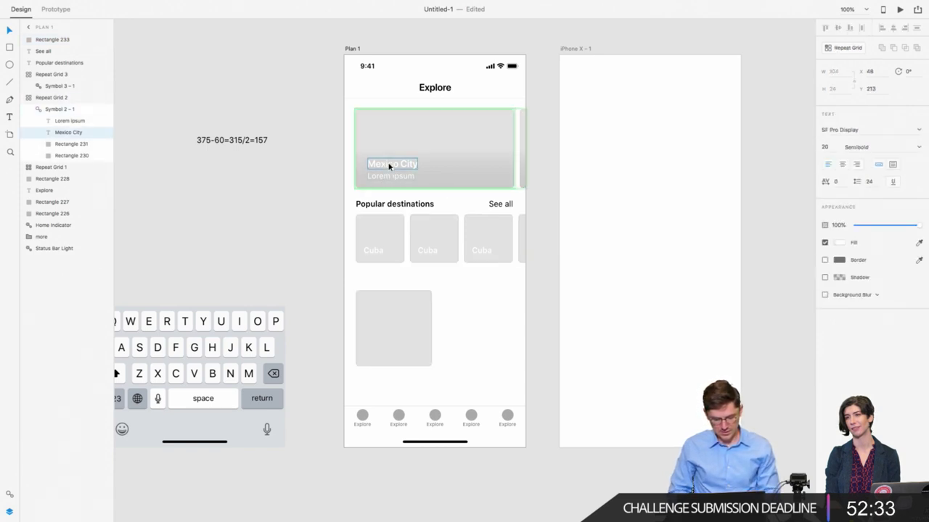
left_click(387, 390)
left_click(388, 338)
key("ctrl+v")
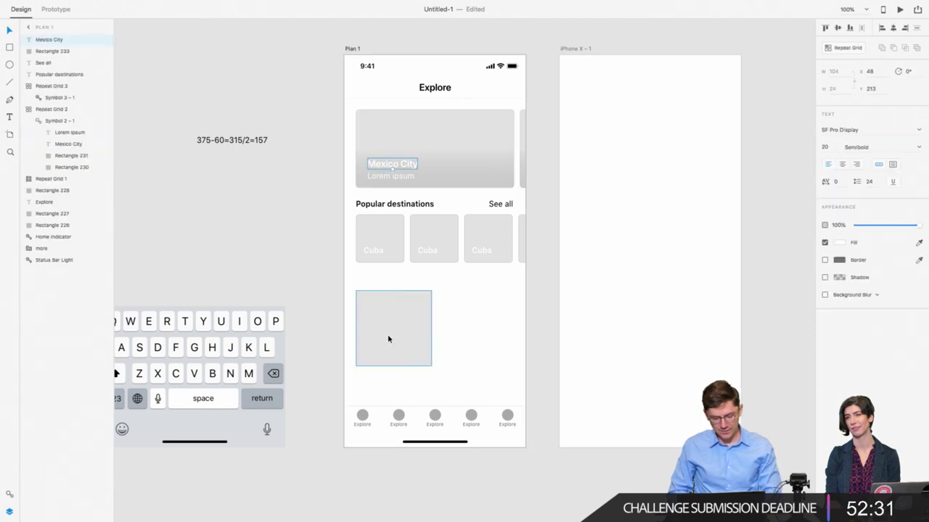
Step: Position the white Mexico City label near the card's bottom-left corner
left_click_drag(392, 166, 392, 346)
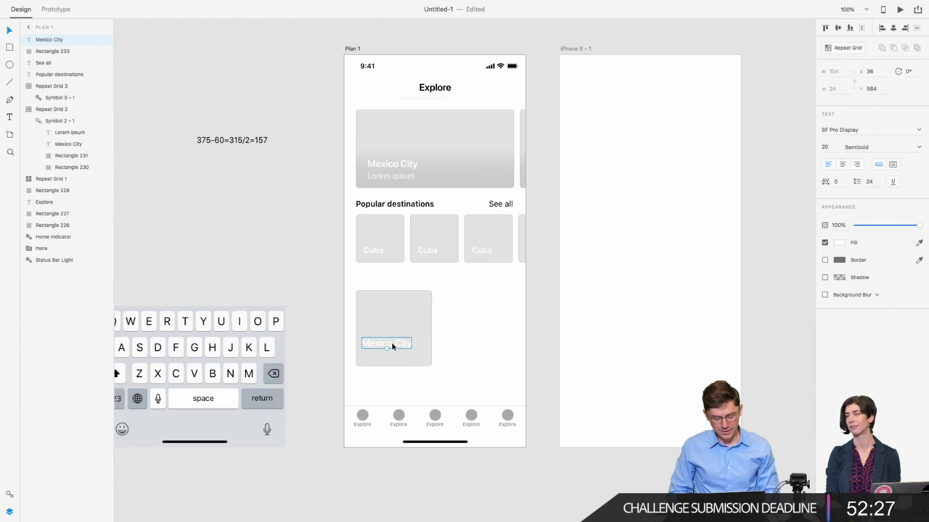
left_click_drag(394, 353, 371, 362)
key("Left")
key("Left")
key("Left")
key("Left")
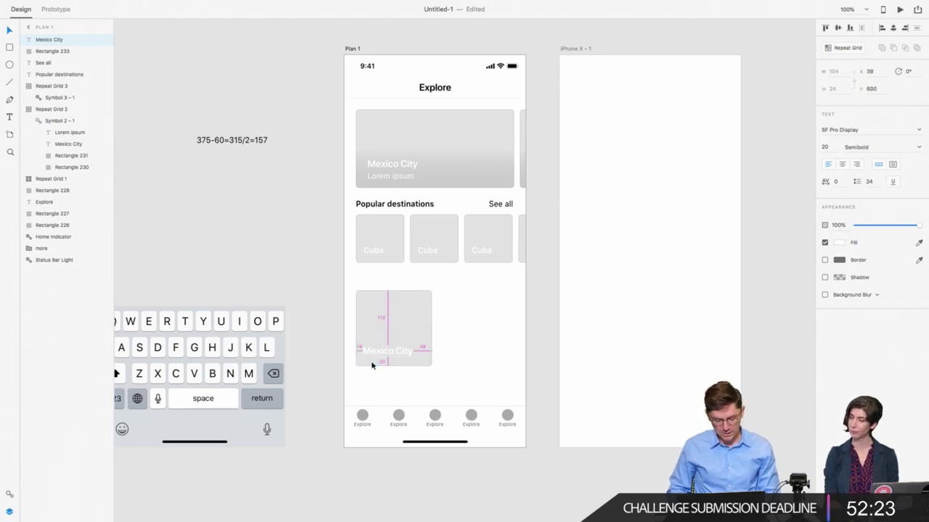
key("Right")
key("Right")
key("Right")
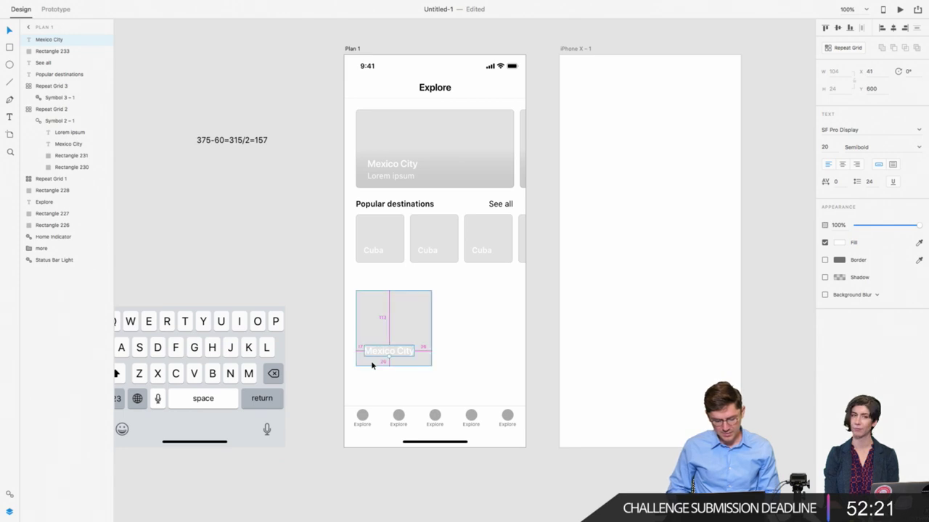
key("Right")
key("Right")
key("Right")
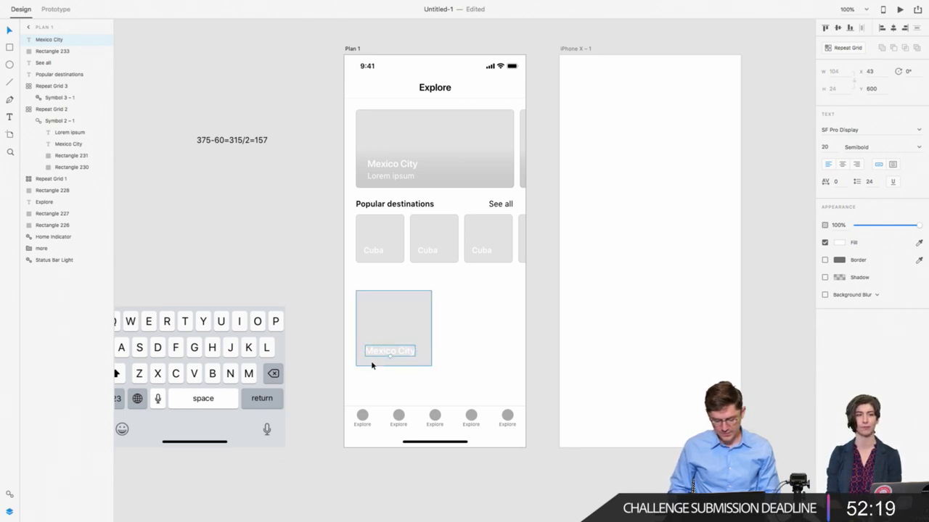
left_click(373, 358, "shift")
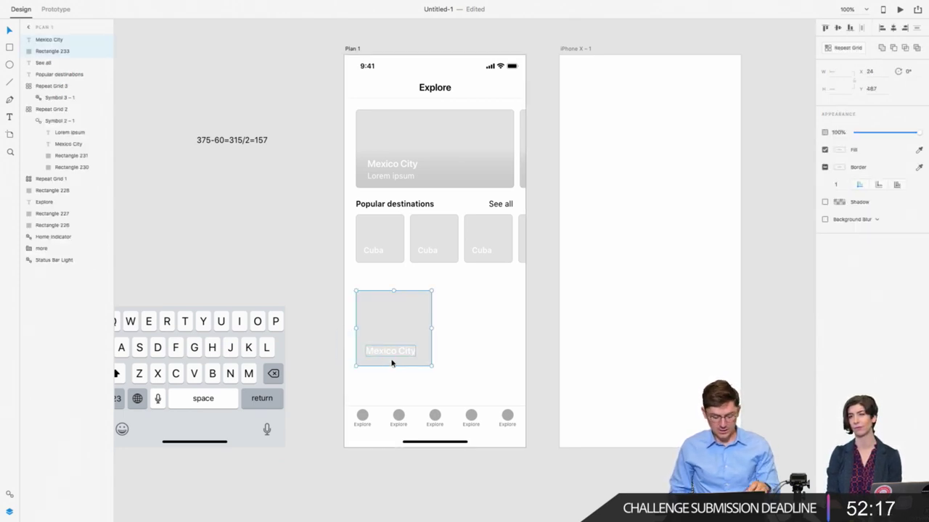
Step: Make the card and label a repeat grid with two Mexico City cards
key("super+r")
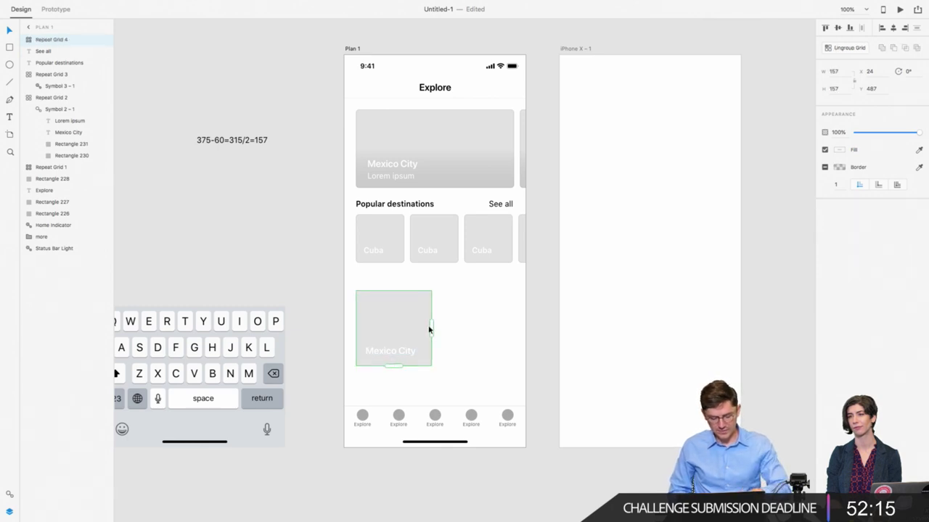
left_click_drag(431, 328, 520, 349)
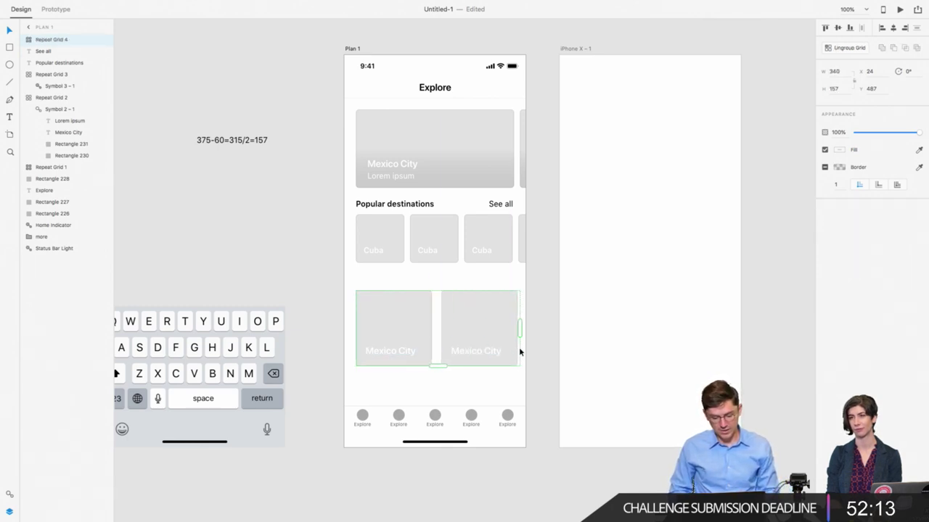
left_click(301, 302)
left_click(366, 318)
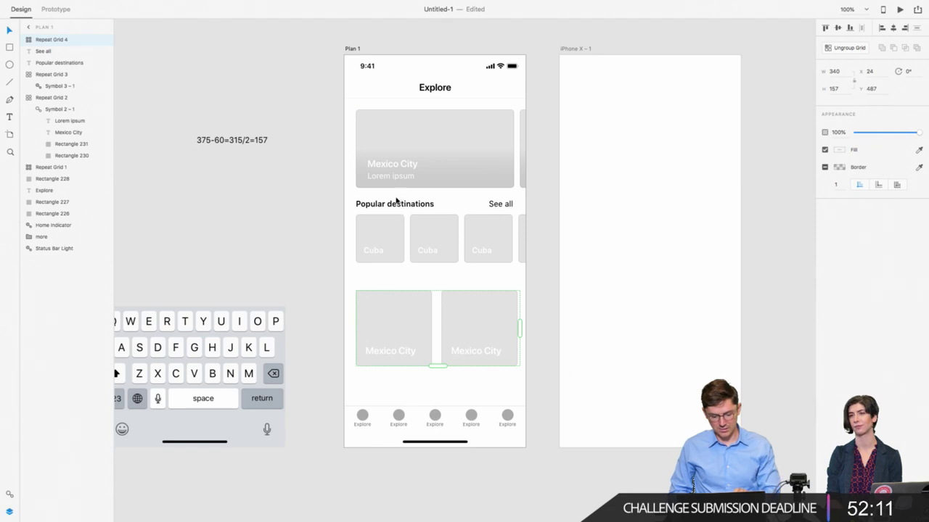
Step: Duplicate the Popular destinations heading above the new Mexico City cards
left_click(398, 204)
left_click_drag(411, 209, 404, 286)
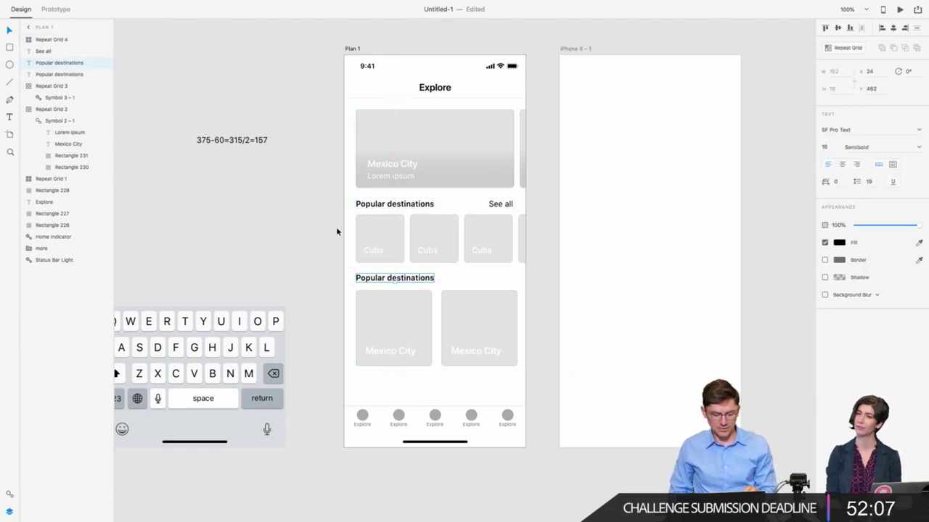
left_click_drag(347, 197, 516, 251)
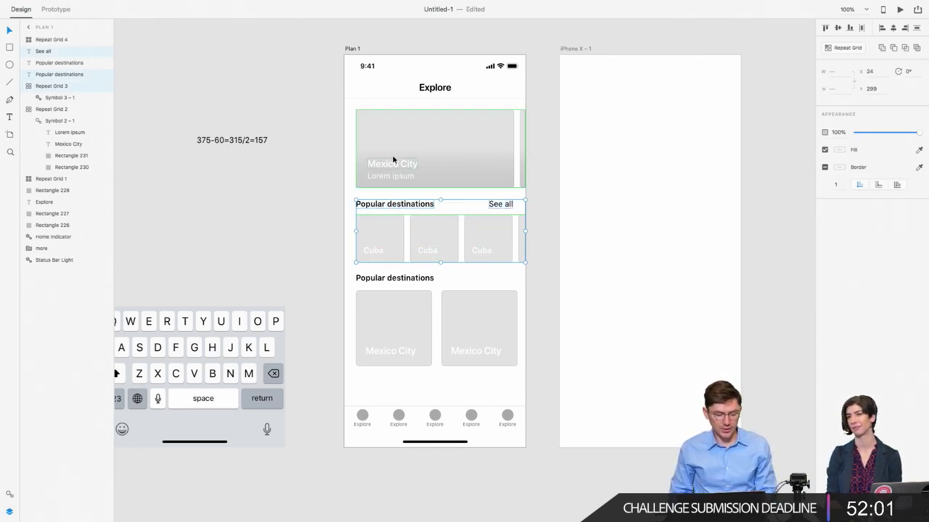
left_click(409, 142)
left_click(380, 326)
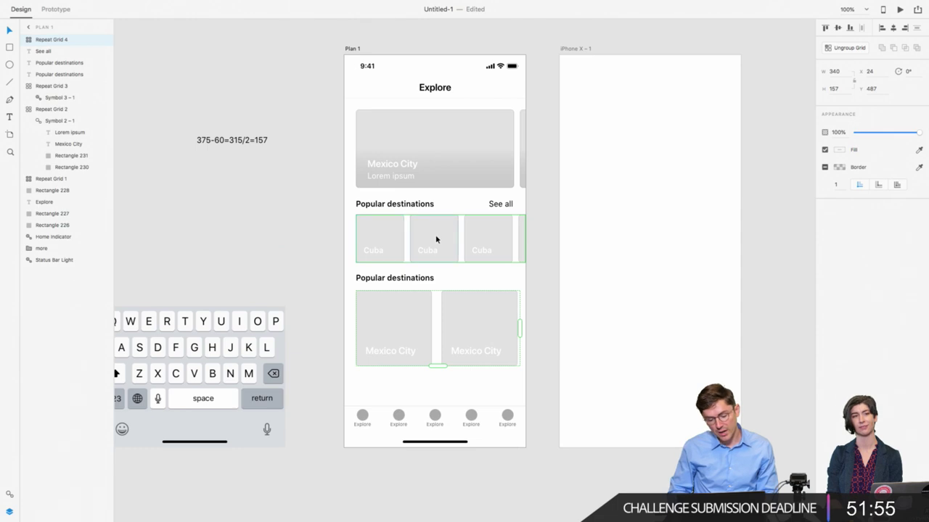
left_click(337, 266)
left_click(361, 273)
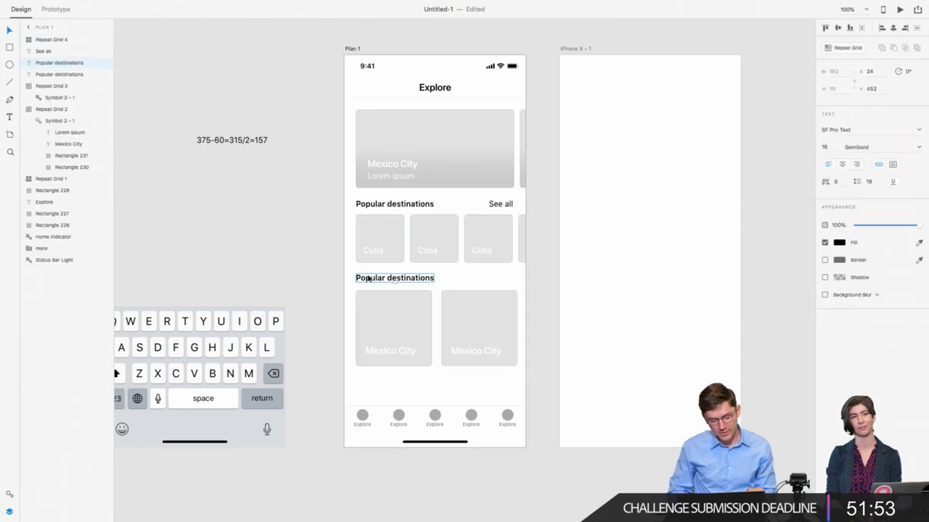
left_click_drag(373, 296, 387, 302)
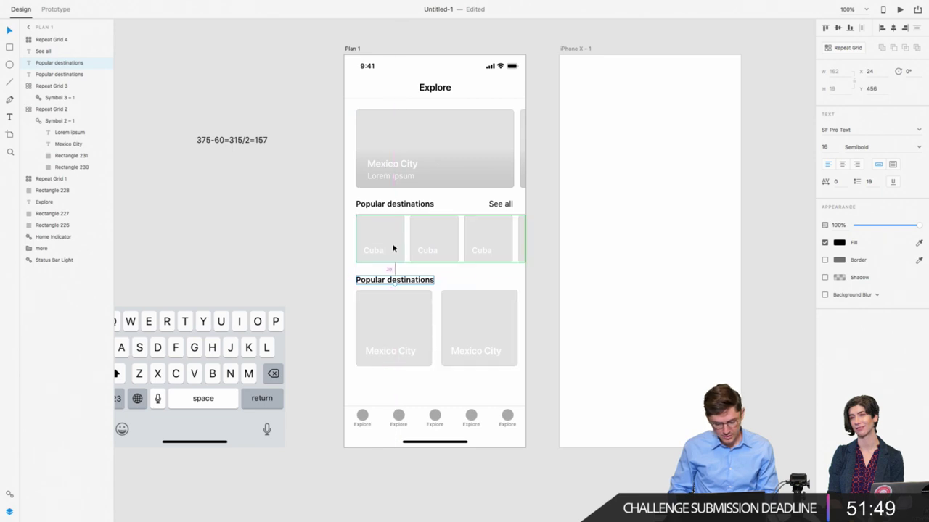
Step: Nudge the second heading and grid up 2 px and delete the leftover element
left_click_drag(348, 271, 502, 366)
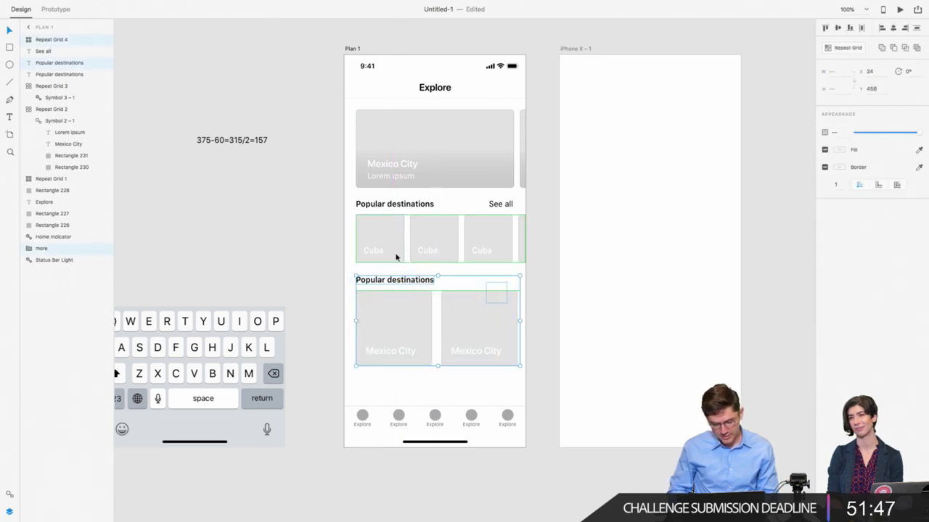
key("Up")
key("Up")
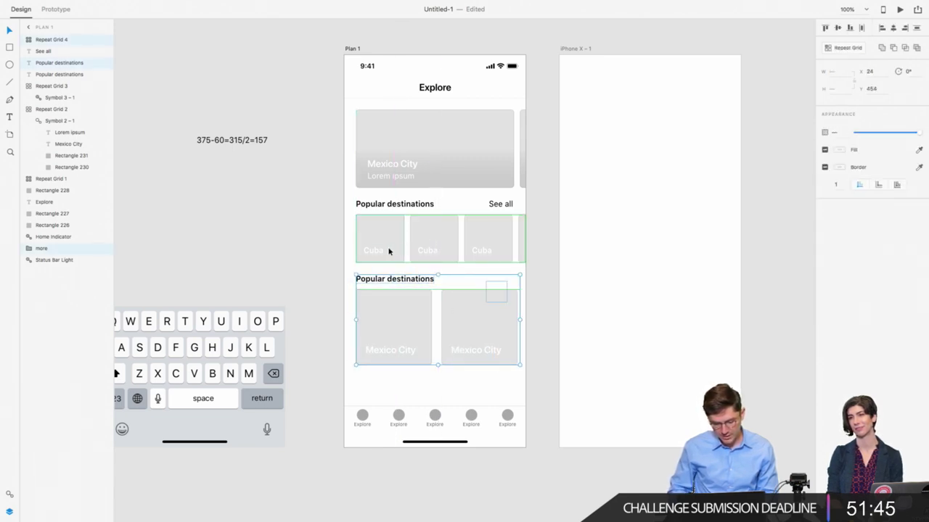
left_click(496, 290)
key("BackSpace")
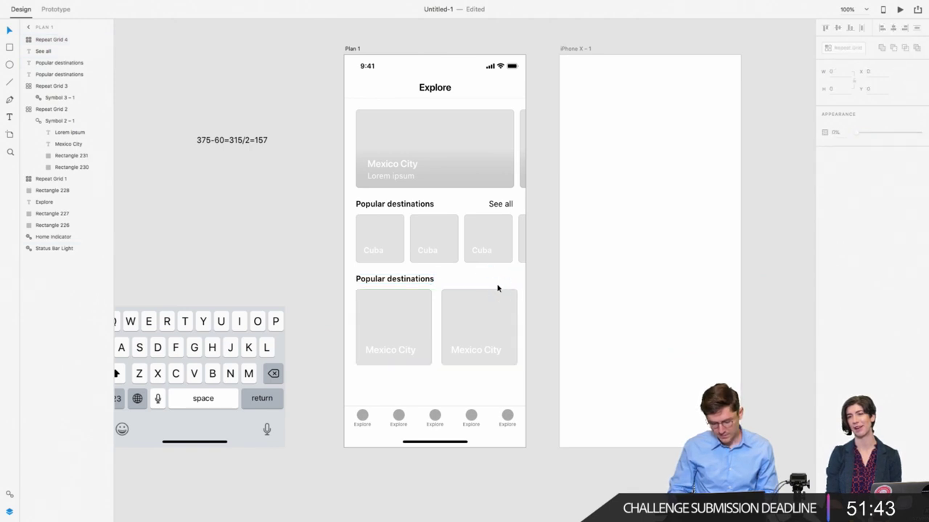
Step: Extend the Mexico City grid downward with a second row of cards
left_click(372, 277)
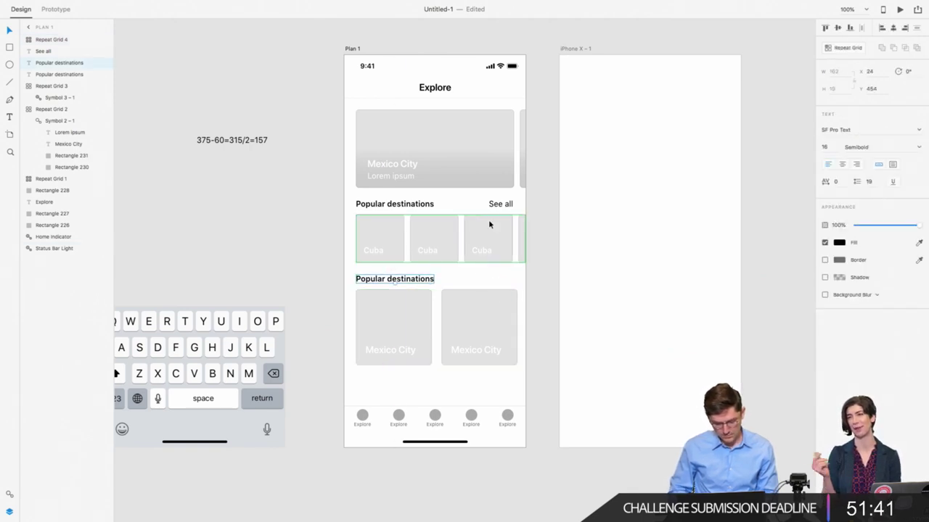
left_click(402, 353)
left_click_drag(433, 367, 434, 406)
Step: Paste a copy of the first tab item from the bottom tab bar
left_click(333, 317)
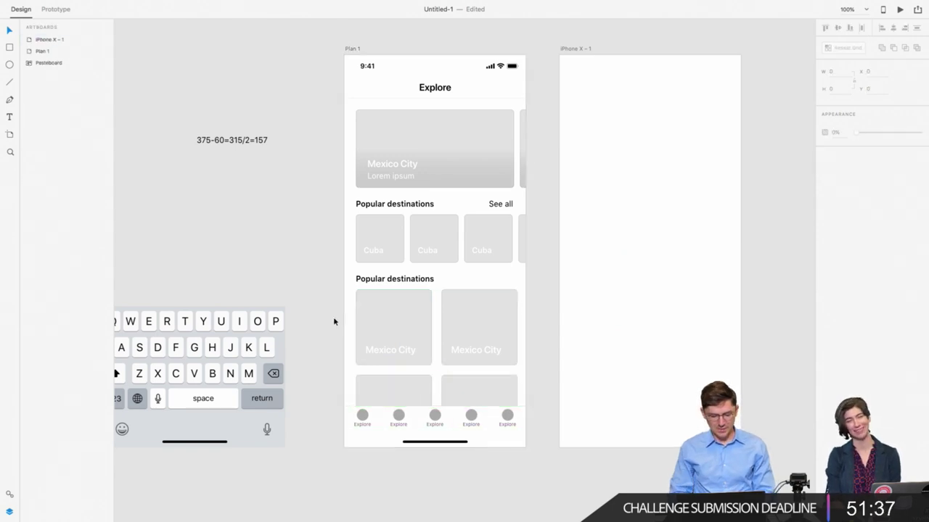
scroll(333, 316, "right", 3)
scroll(333, 317, "up", 3)
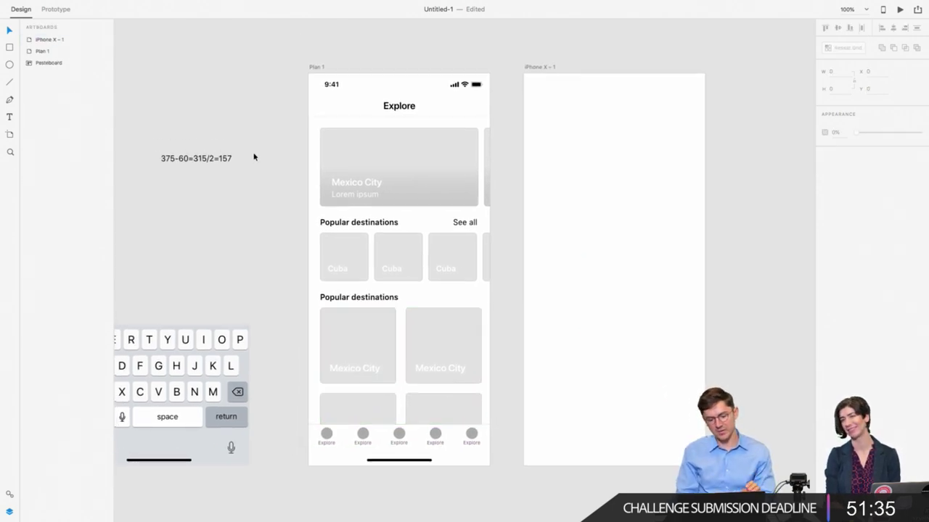
scroll(253, 157, "down", 3)
scroll(254, 156, "left", 2)
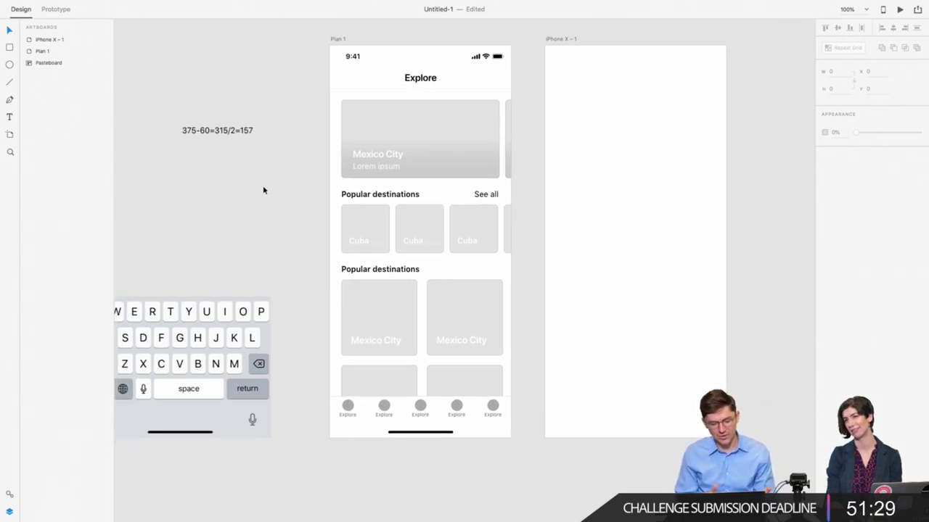
left_click(344, 410)
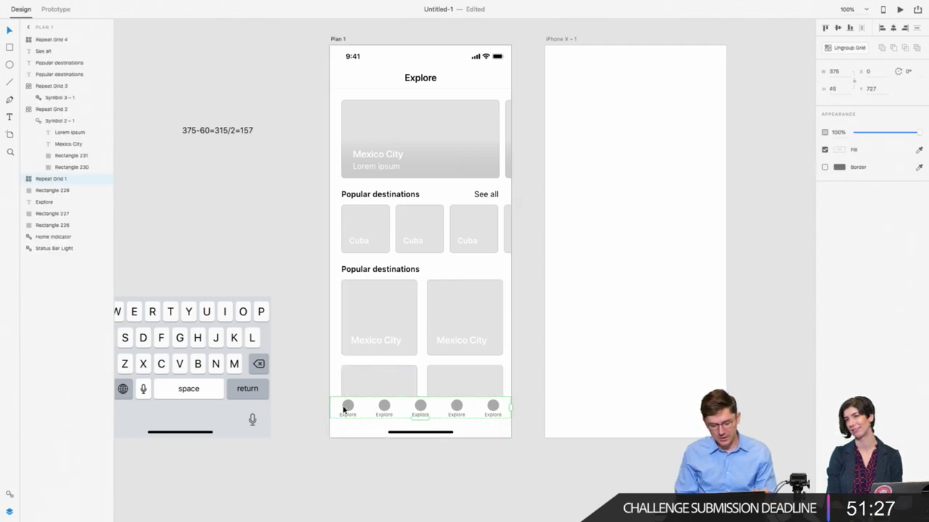
double_click(344, 410)
left_click(298, 410)
left_click(343, 409)
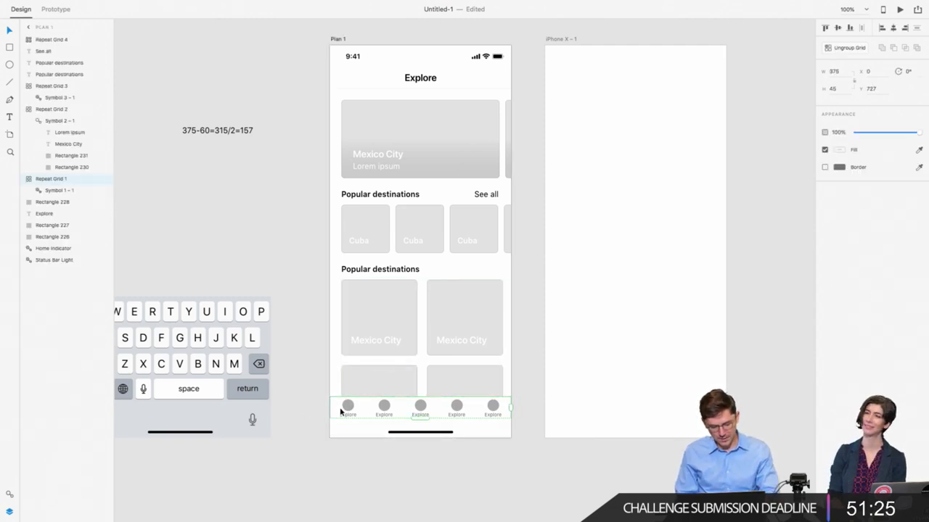
key("super+v")
Step: Ungroup the pasted Symbol 1 – 2 so its parts become plain layers
double_click(346, 408)
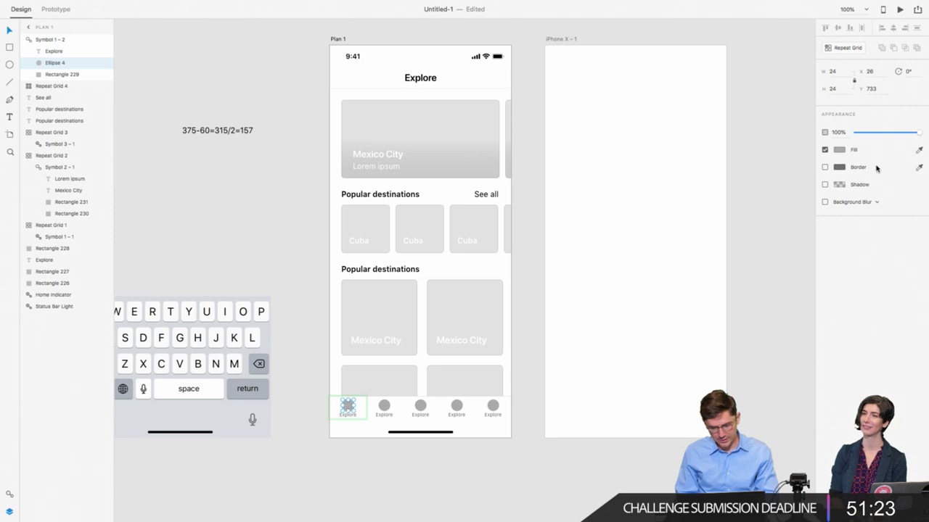
left_click(327, 218)
left_click(347, 407)
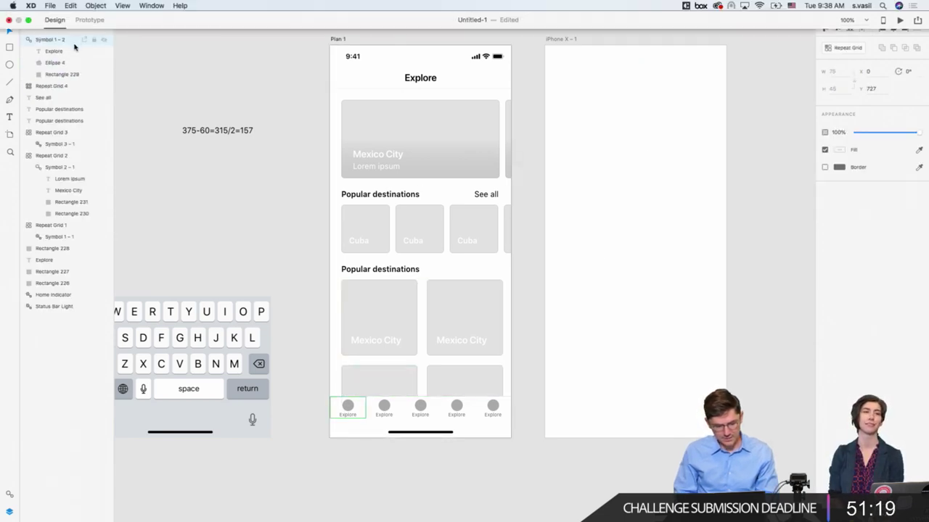
right_click(74, 42)
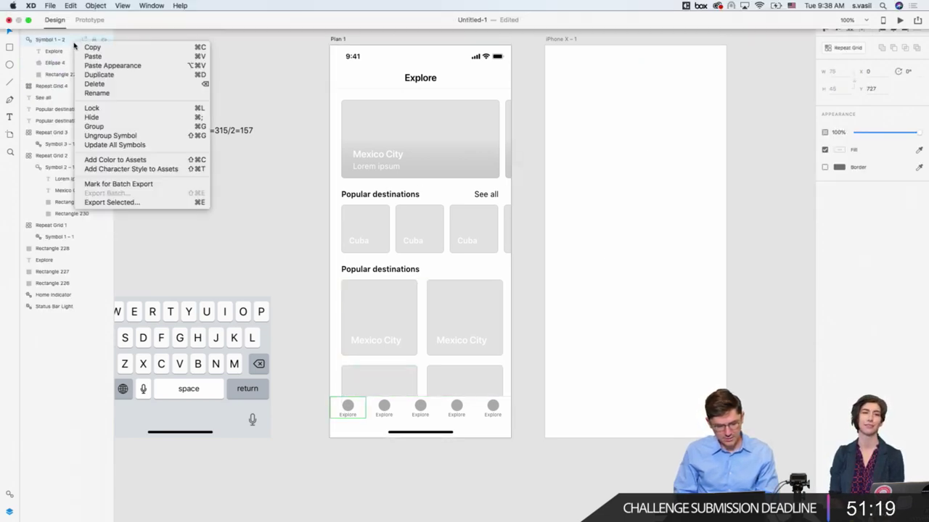
left_click(101, 136)
left_click(292, 442)
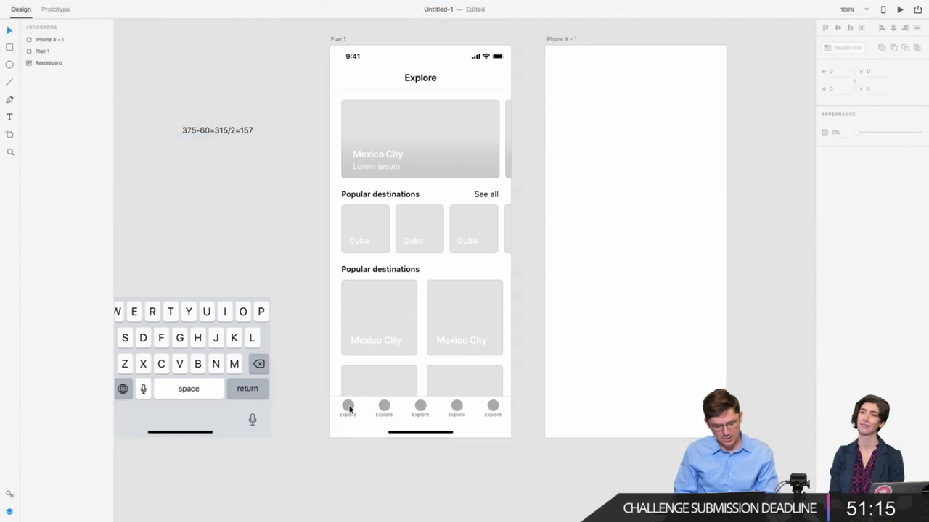
Step: Make the first tab's circle and Explore label black (#000000)
left_click(348, 407)
left_click(840, 150)
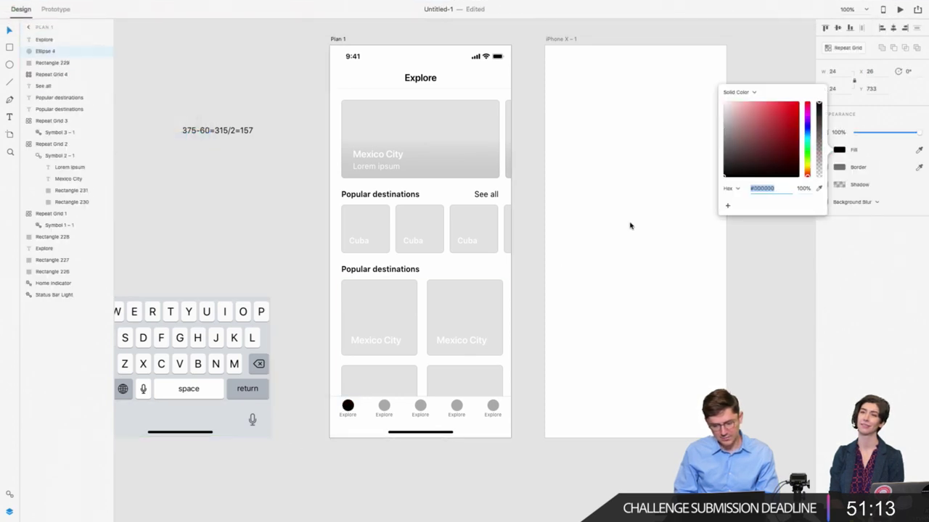
left_click(348, 407)
left_click(345, 415)
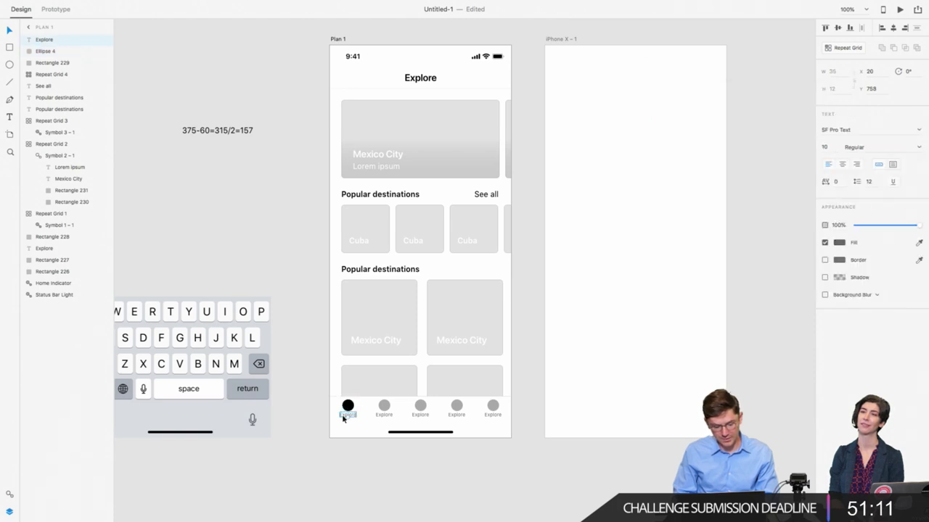
left_click(841, 243)
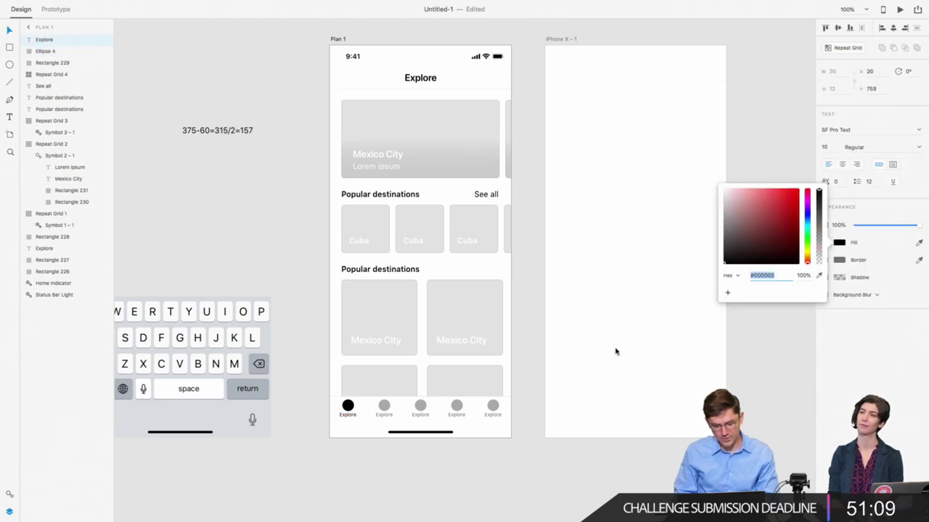
left_click(389, 486)
Step: Rename the third tab label to 'Add' and centre it horizontally on its rectangle
left_click(354, 415)
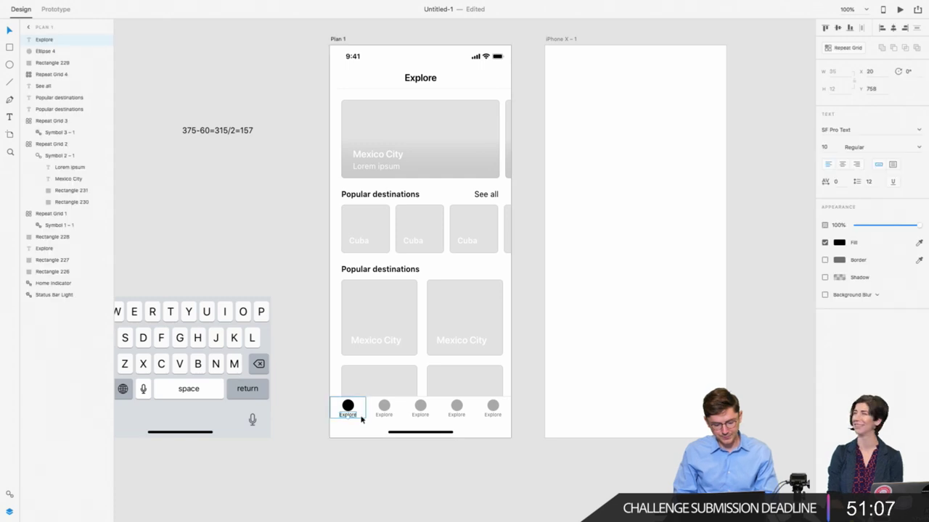
double_click(383, 417)
left_click(384, 417)
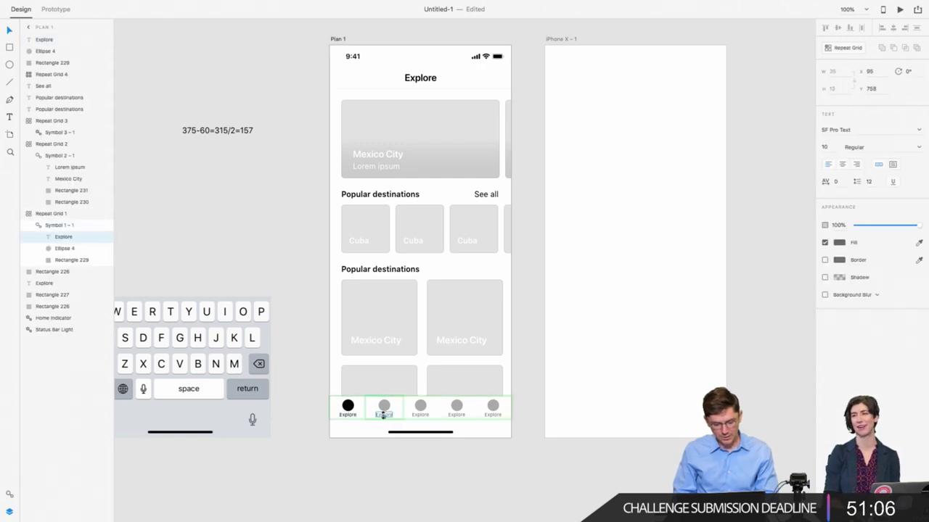
double_click(421, 414)
type("Add")
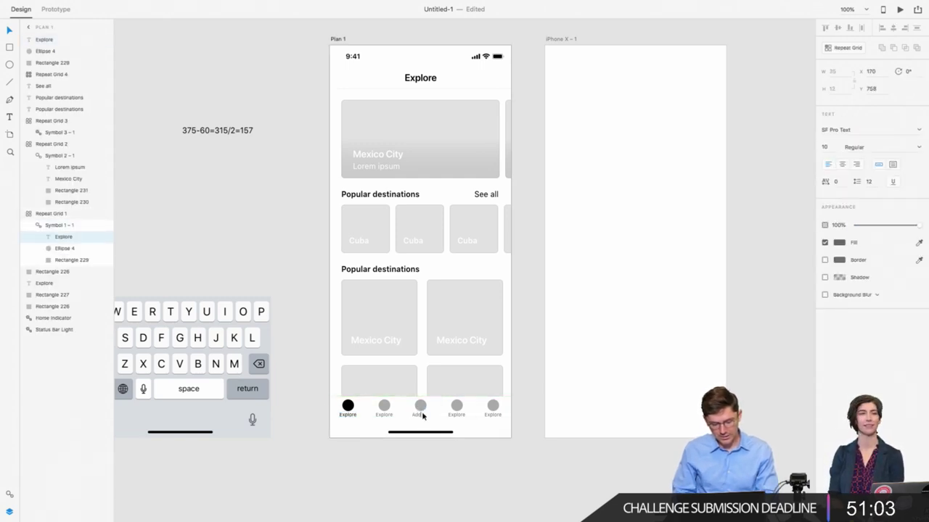
left_click(845, 166)
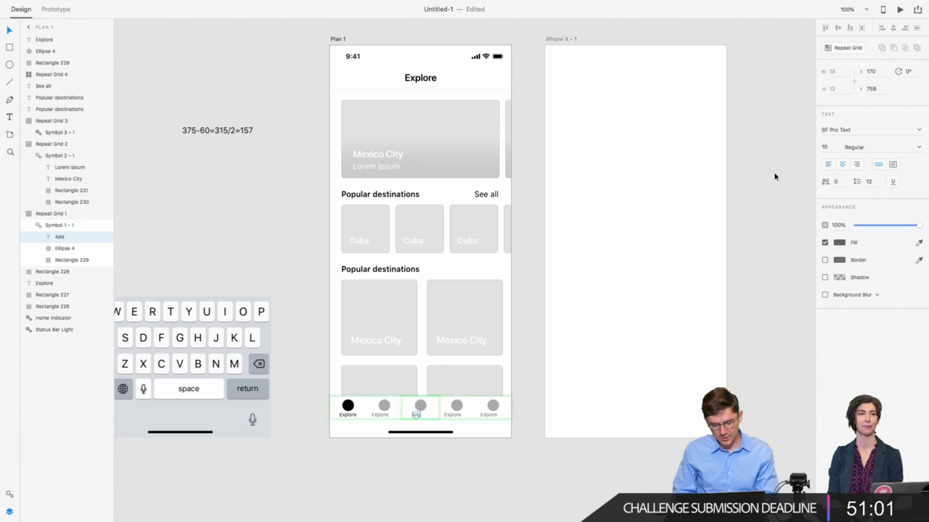
left_click(450, 489)
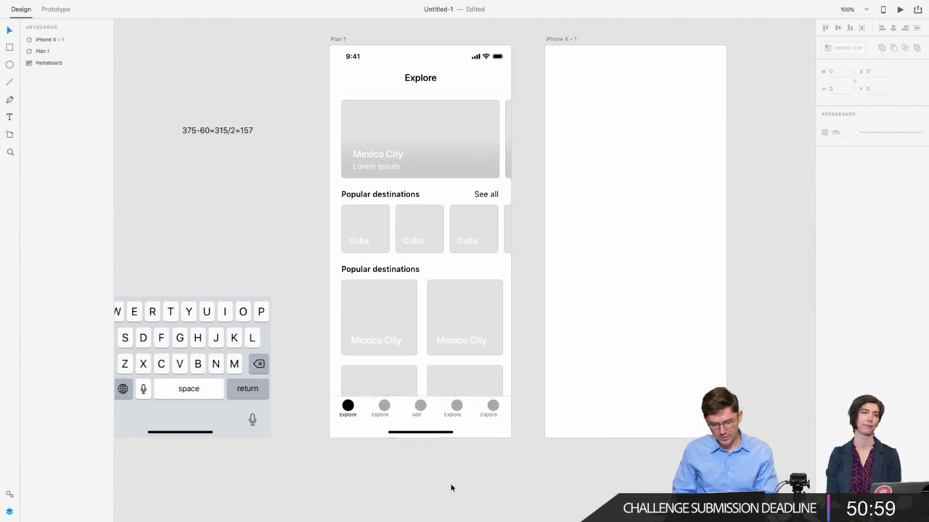
left_click(419, 417)
double_click(418, 416)
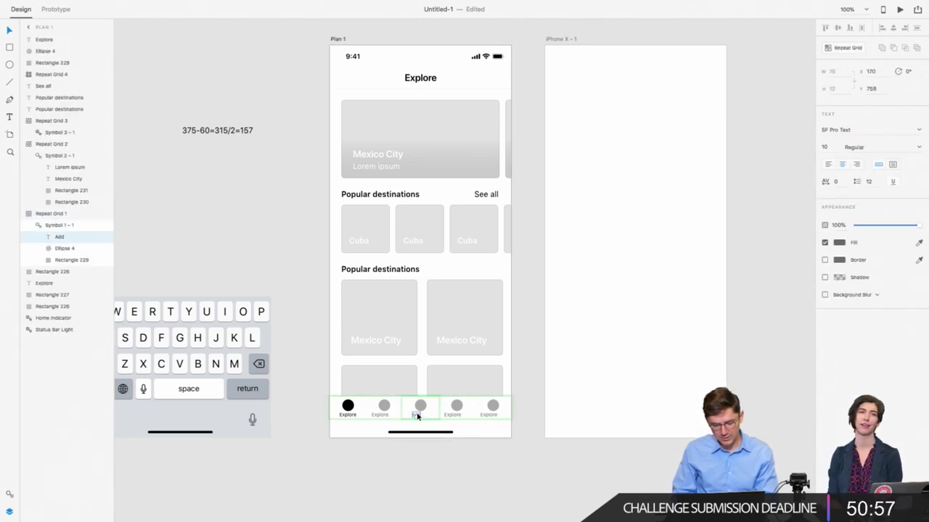
left_click(405, 405, "shift")
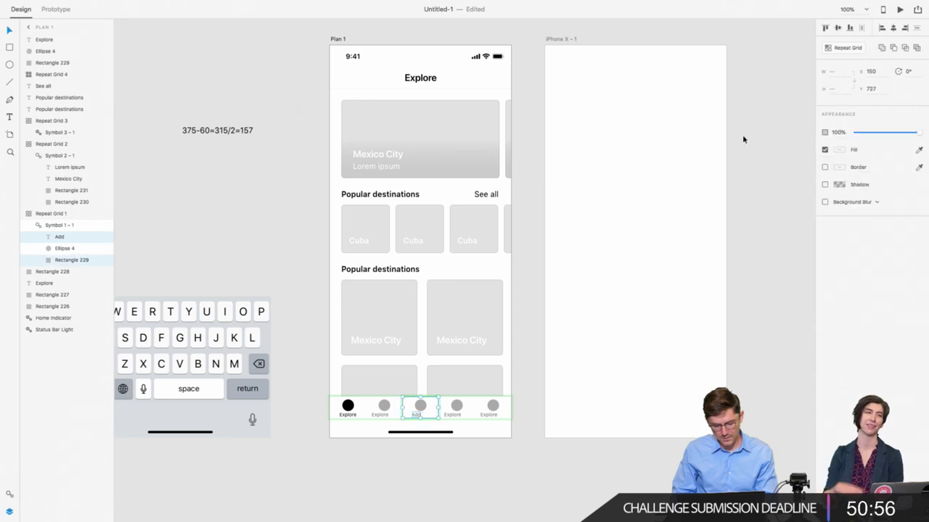
left_click(893, 28)
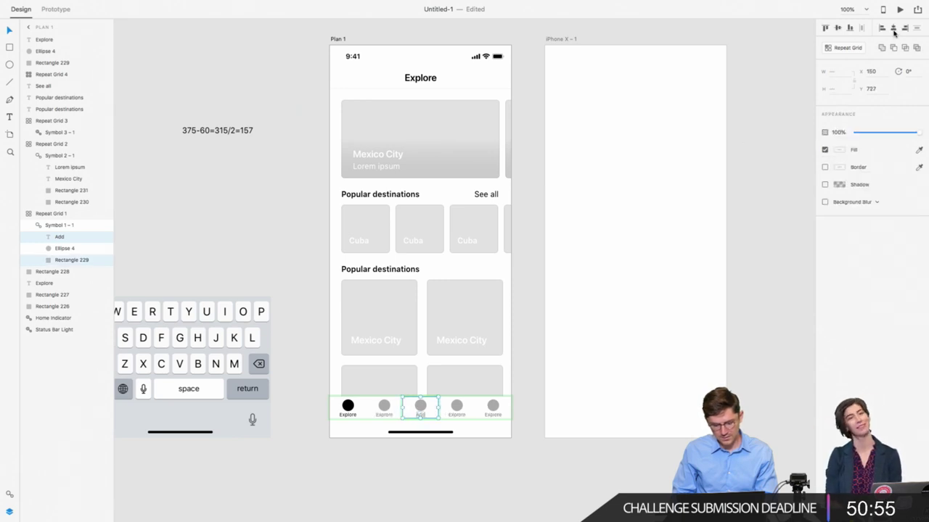
Step: Rename the remaining tab labels to 'My trips', 'Activity' and 'Account'
left_click(388, 418)
double_click(384, 415)
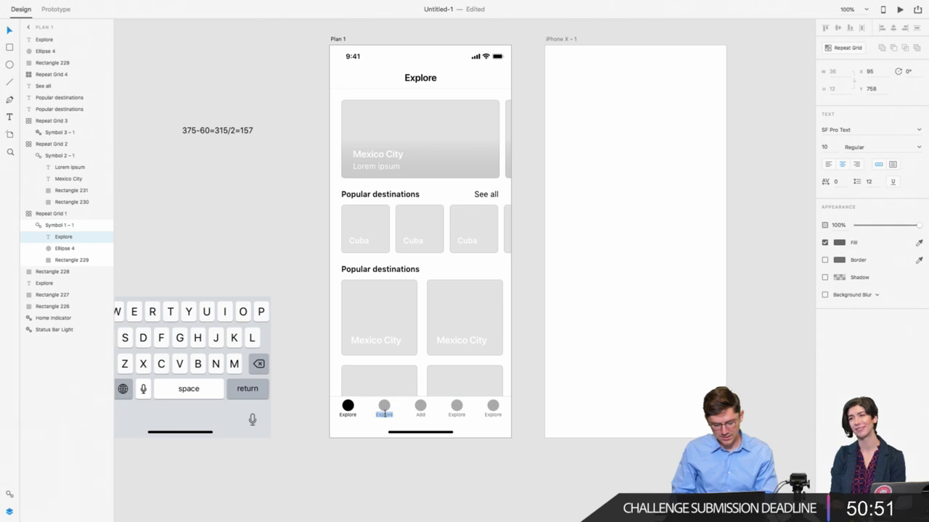
type("My trips")
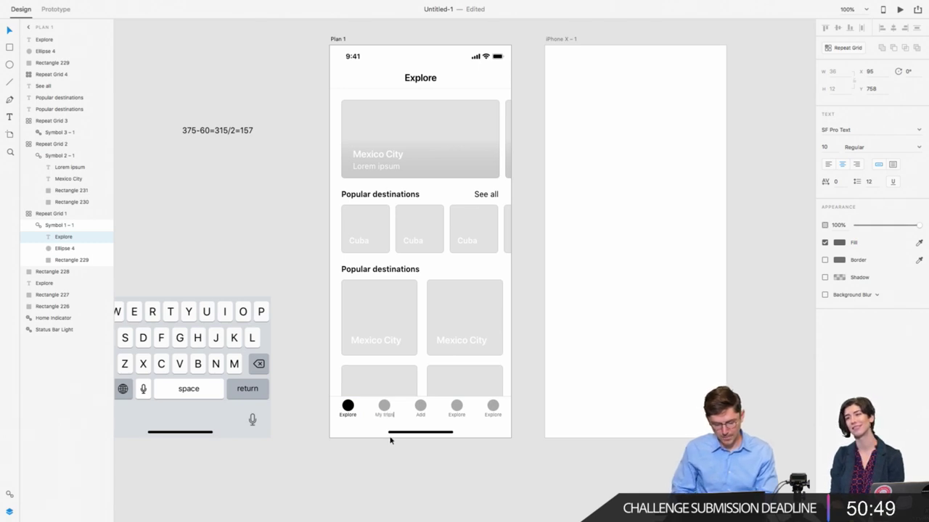
left_click(456, 413)
double_click(456, 413)
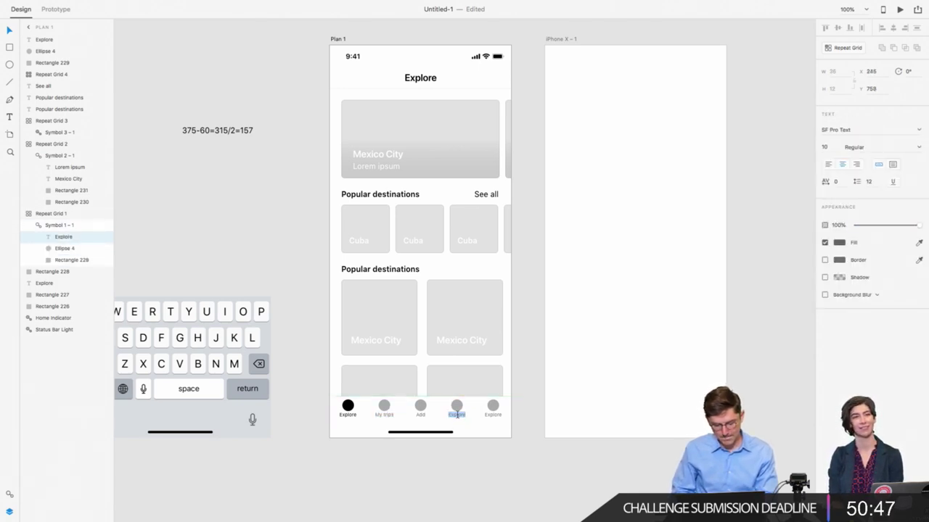
type("Activity")
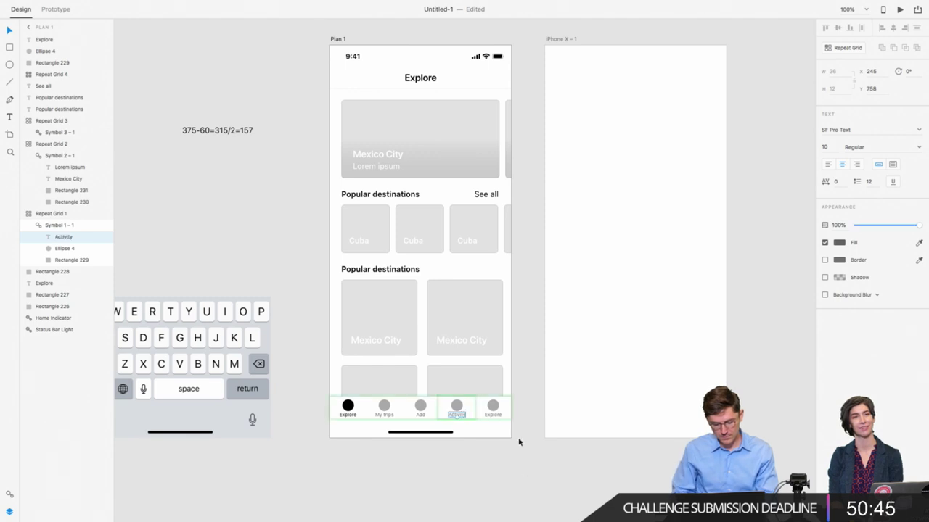
left_click(492, 413)
double_click(492, 414)
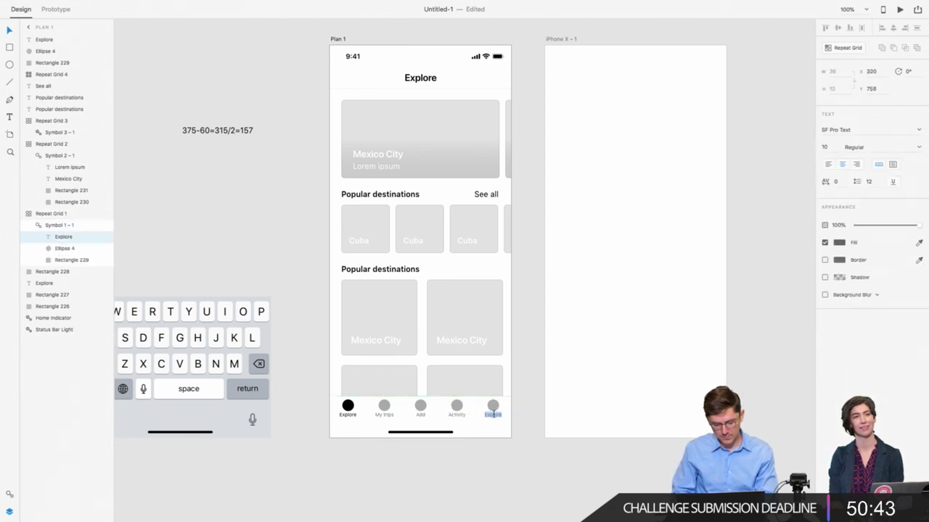
type("Account")
left_click(472, 466)
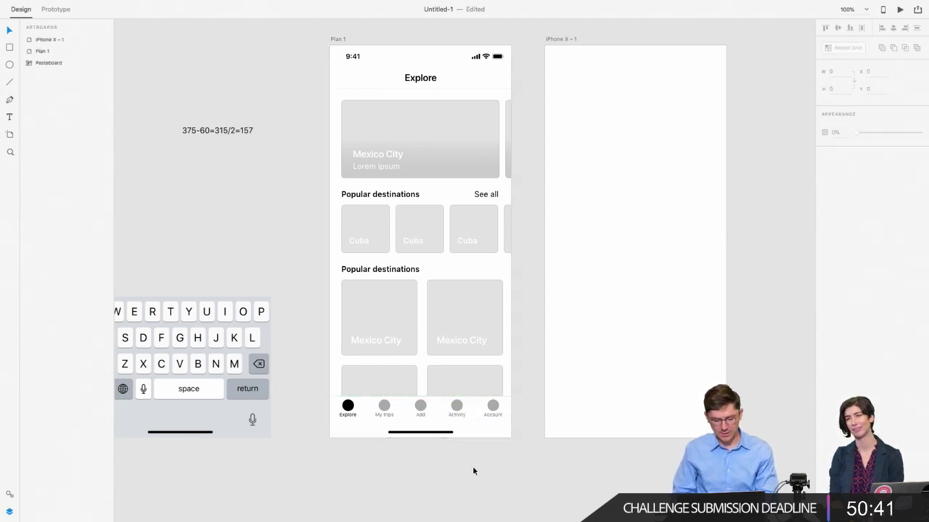
Step: Paste the five-item tab bar onto the empty iPhone X – 1 artboard
left_click(352, 417)
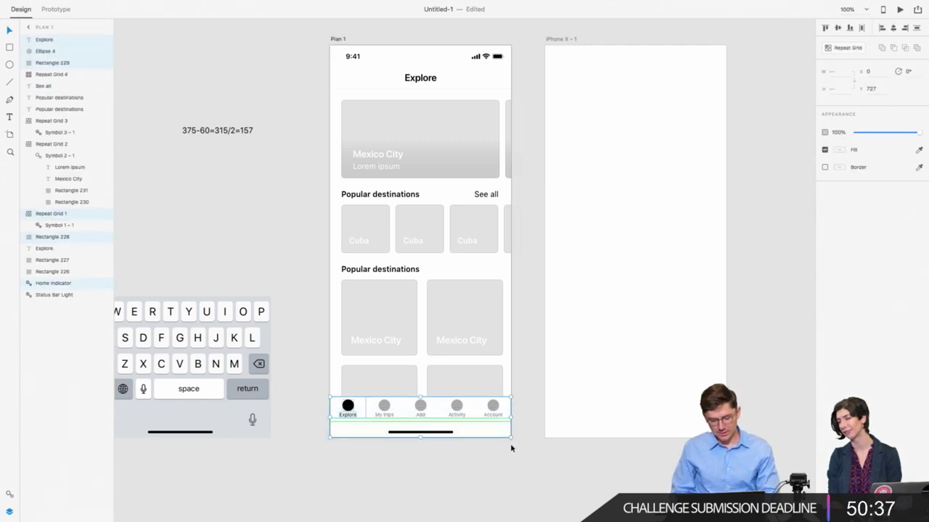
left_click(612, 413)
key("ctrl+v")
left_click(590, 358)
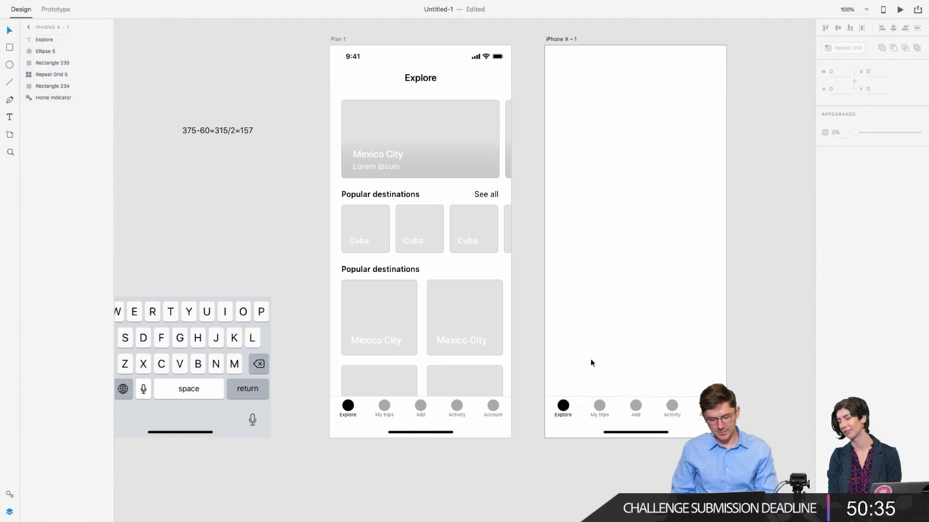
Step: Copy Plan 1's Explore header and status bar onto the second screen
scroll(590, 357, "right", 3)
left_click(283, 87)
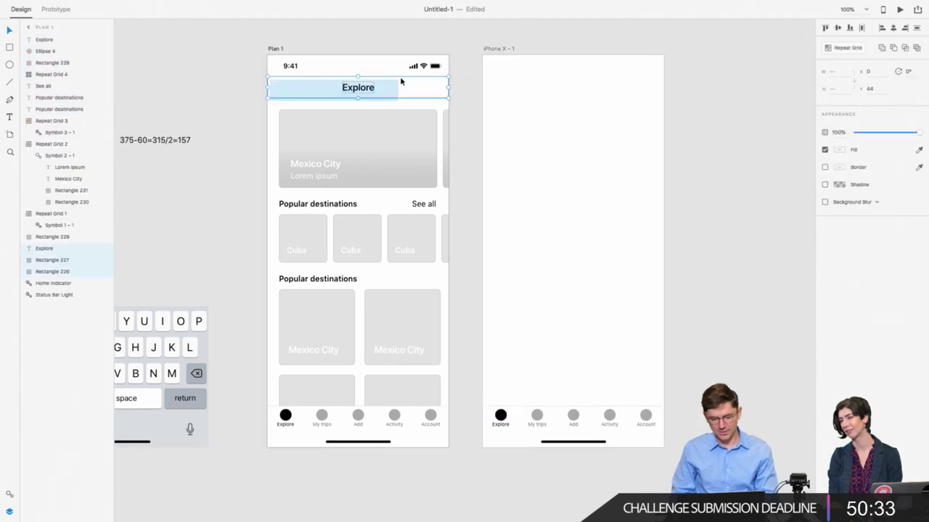
left_click(444, 64, "shift")
key("ctrl+c")
left_click(547, 105)
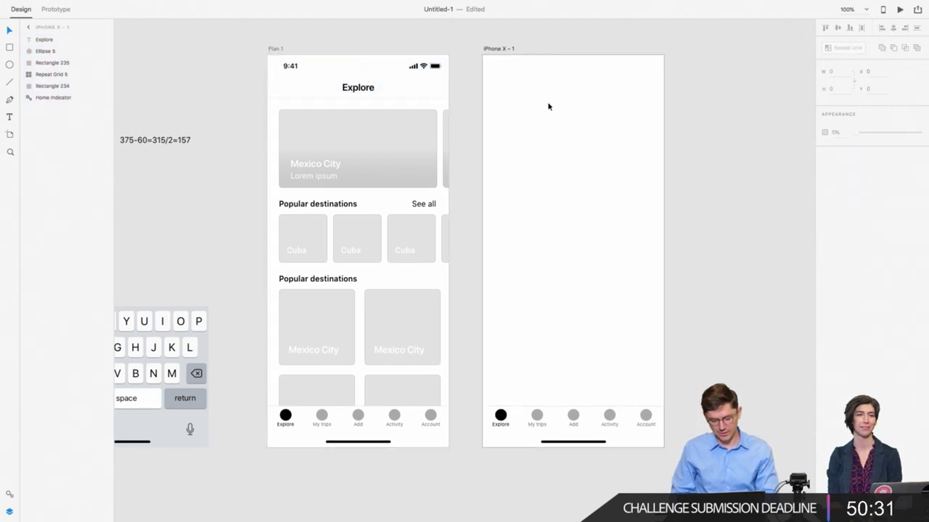
key("ctrl+v")
left_click(265, 114)
Step: Group the active tab's dot, label and background and move it to X 75
scroll(267, 115, "right", 1)
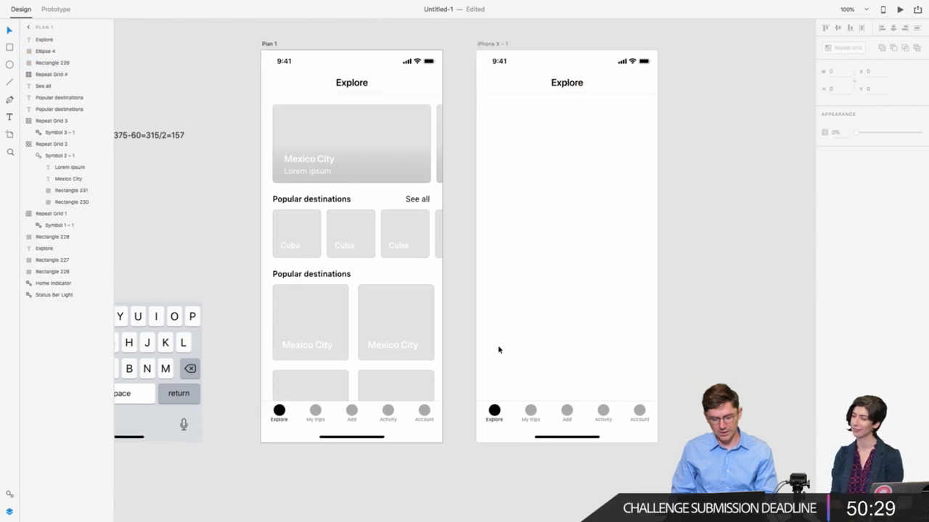
left_click(494, 411)
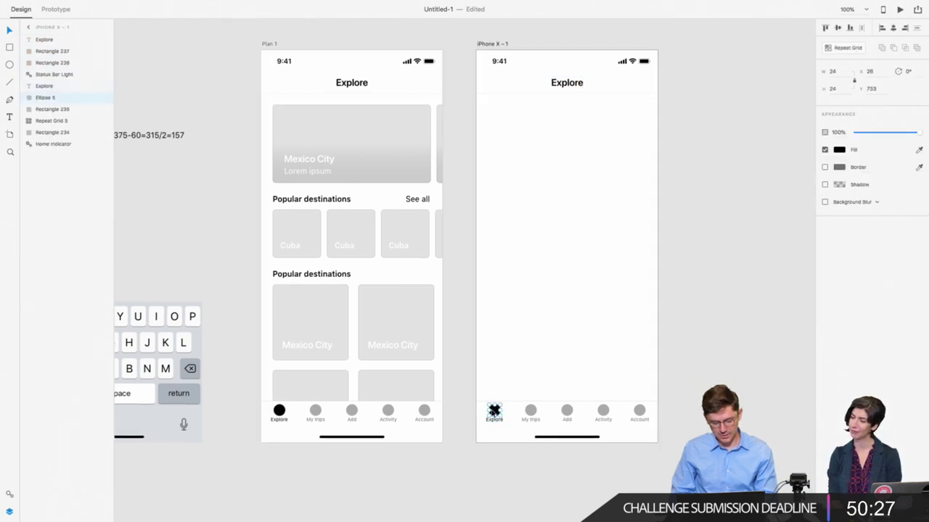
left_click(505, 419, "shift")
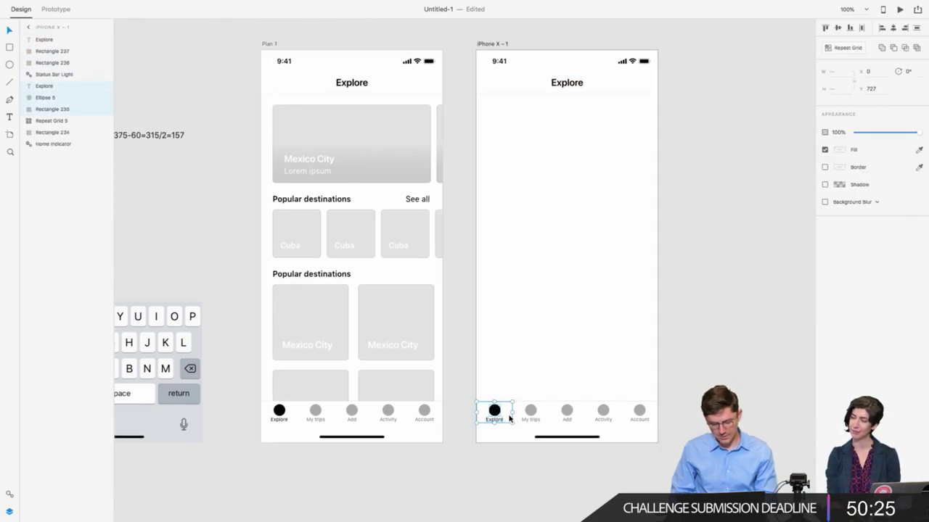
key("super+g")
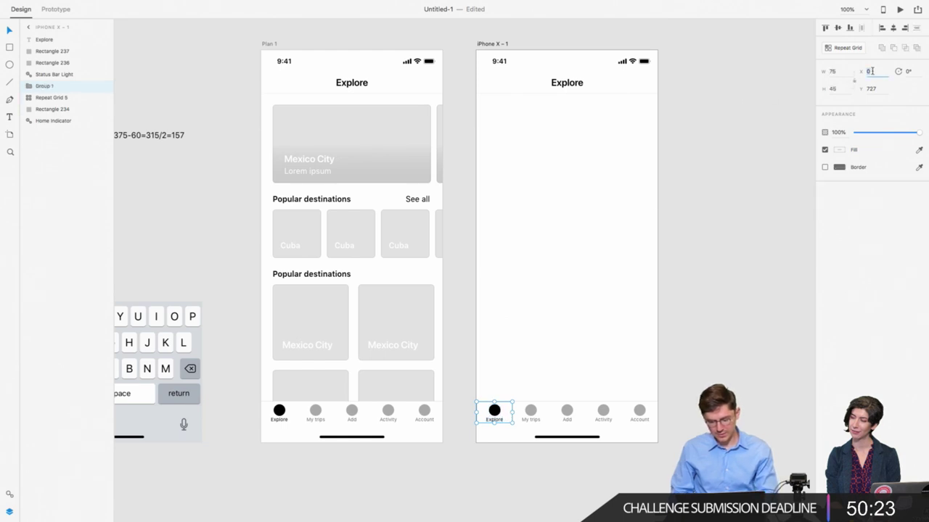
type("75")
key("Return")
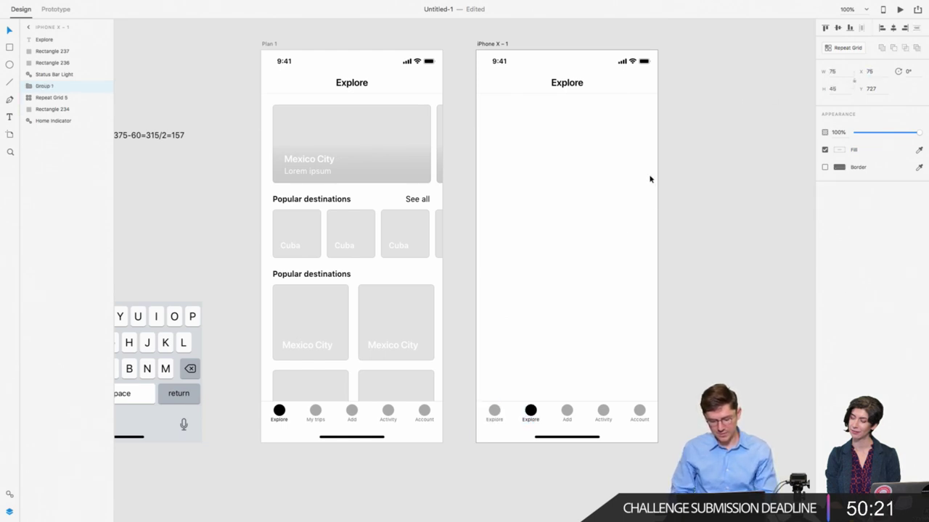
left_click(568, 292)
Step: Rename the active tab's label to 'My trips'
scroll(500, 284, "right", 3)
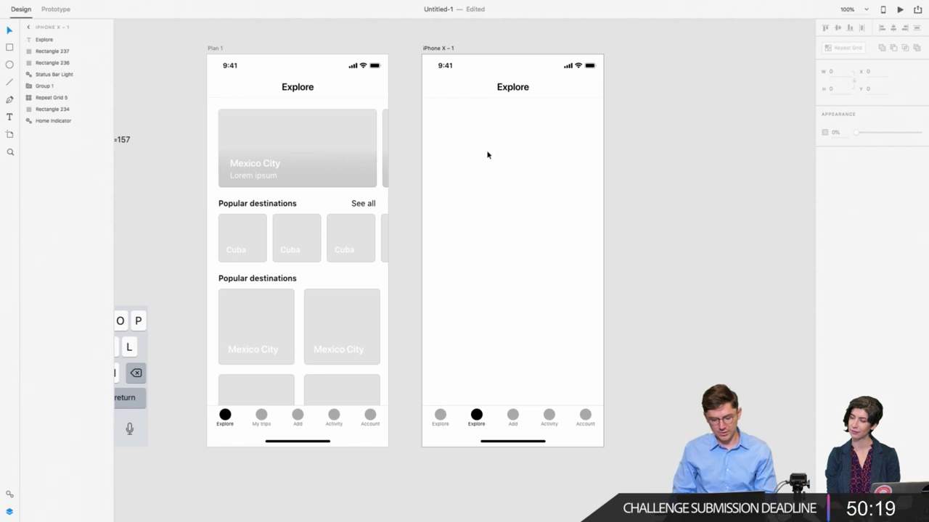
left_click(477, 420)
double_click(476, 421)
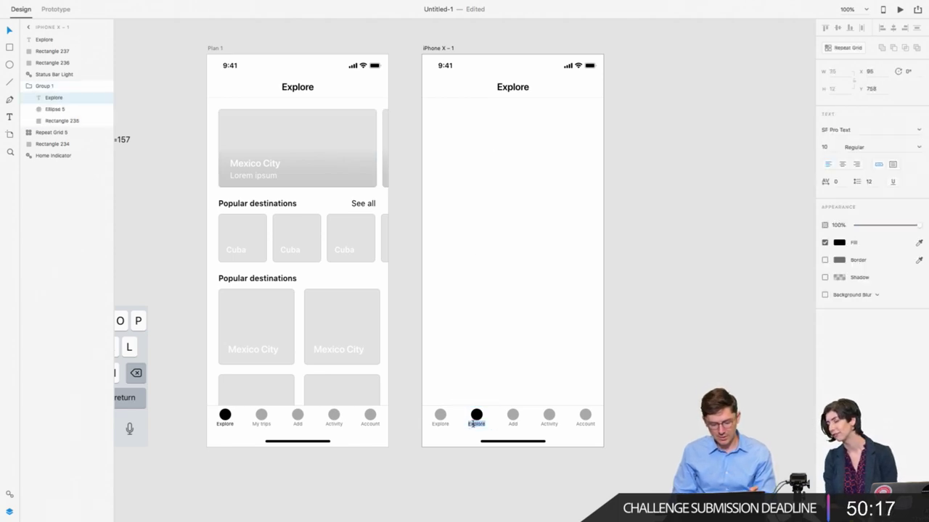
type("My trips")
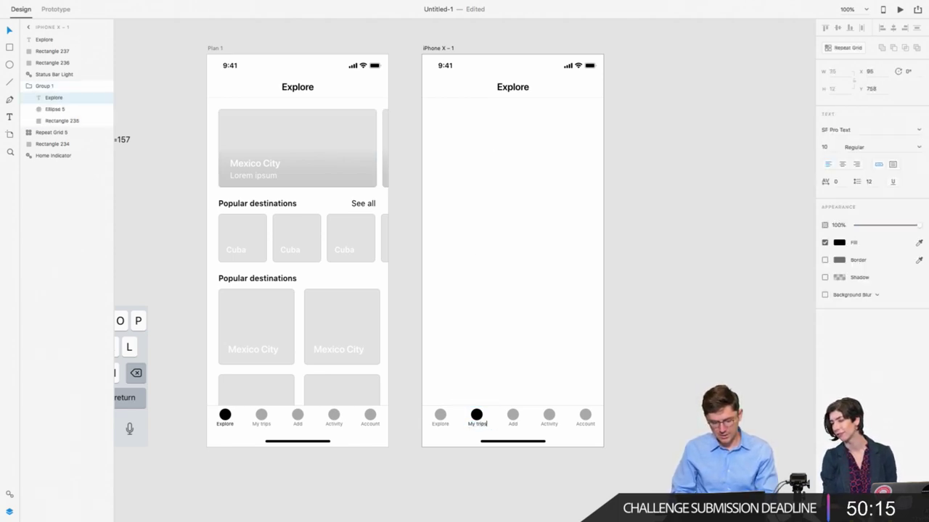
key("Escape")
Step: Retitle the screen header 'My trips', centre-aligned and centred horizontally
double_click(519, 87)
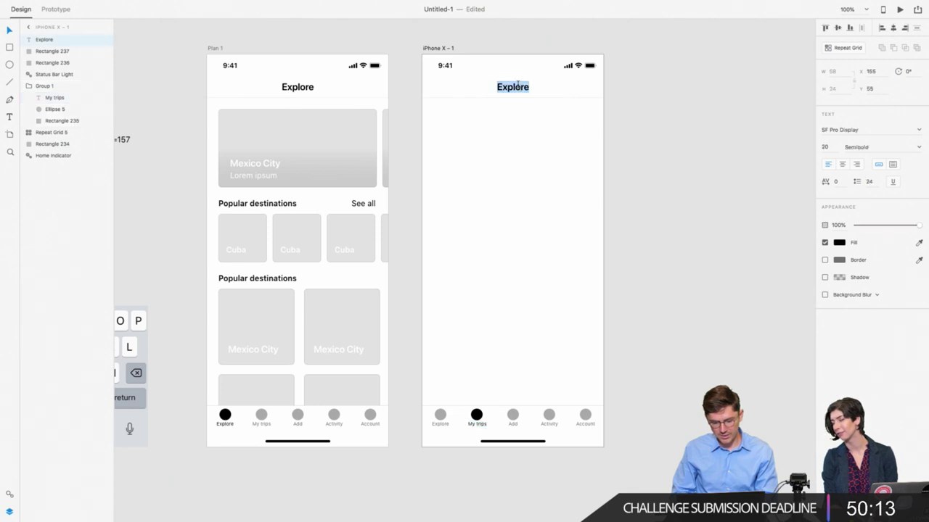
type("My trips")
key("Escape")
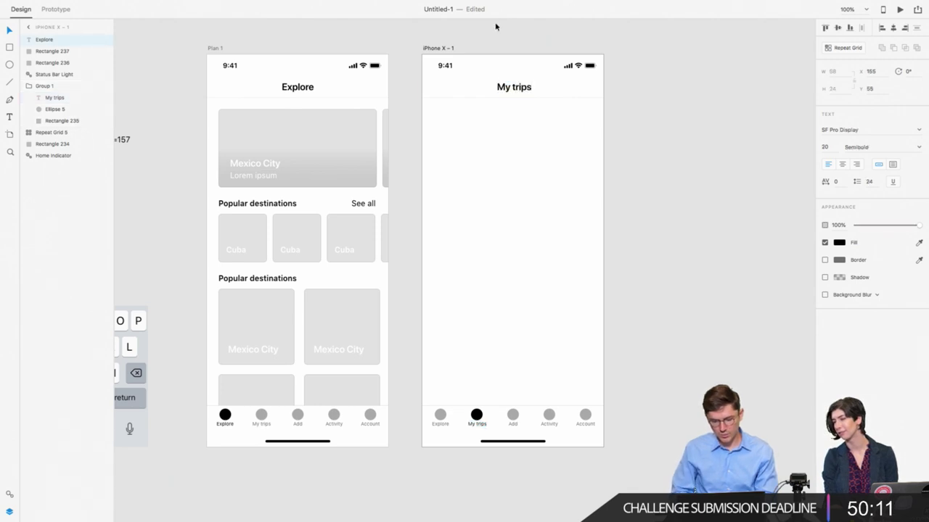
left_click(841, 164)
key("Escape")
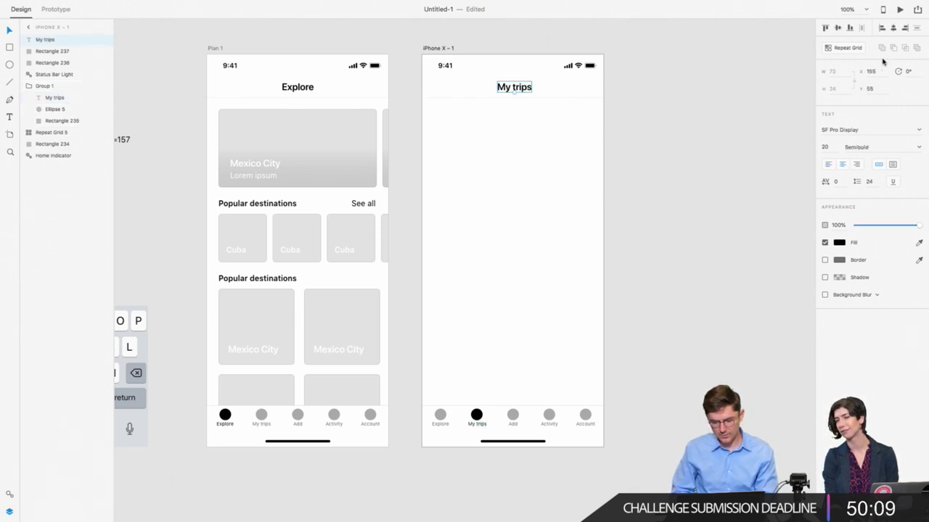
left_click(893, 31)
left_click(471, 172)
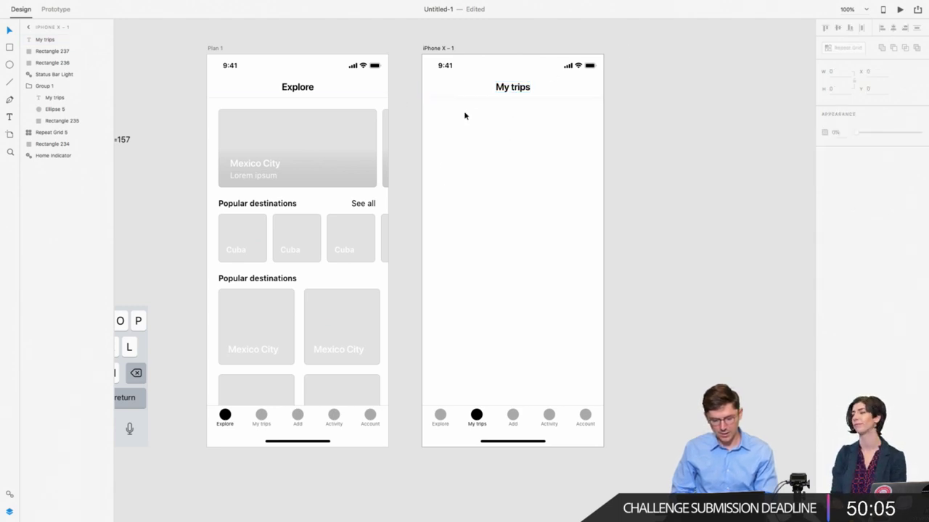
Step: Duplicate the header as a bar directly below it and set its label to 16 pt
left_click_drag(465, 114, 537, 88)
left_click_drag(548, 87, 542, 111)
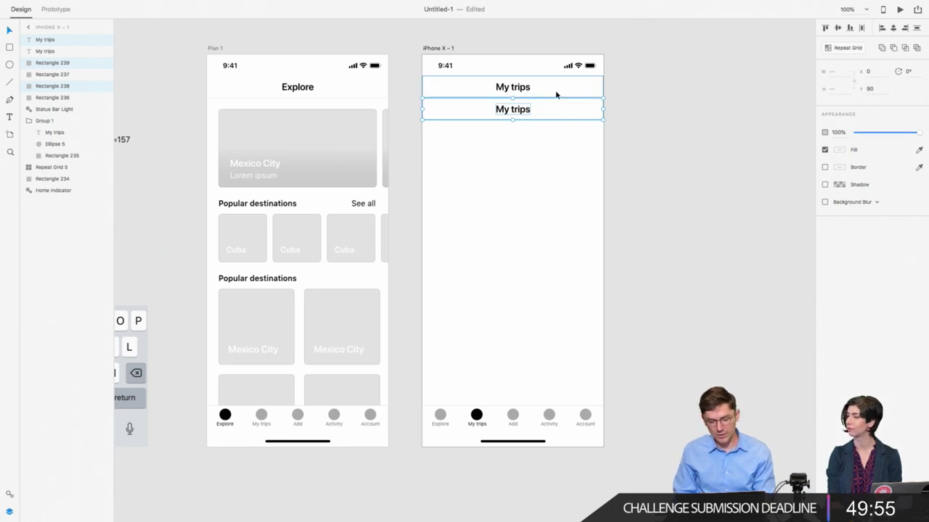
left_click_drag(556, 95, 497, 141)
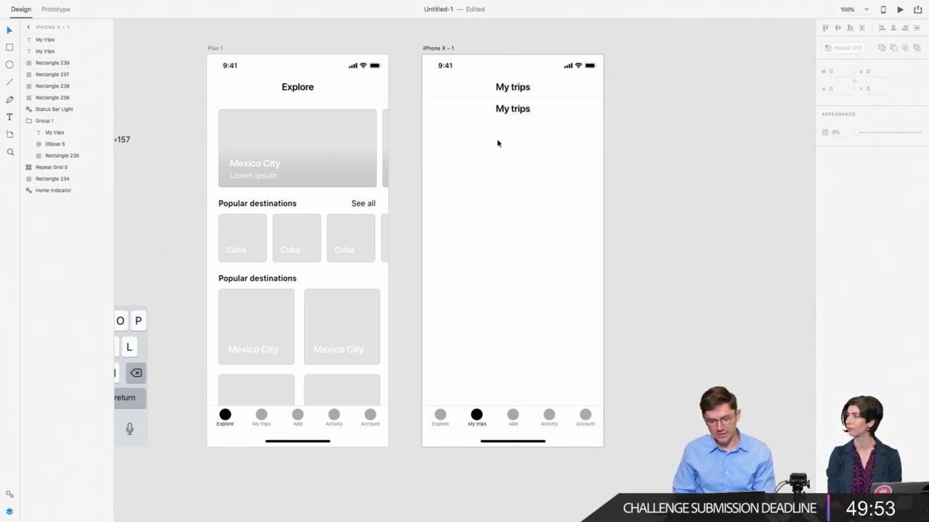
left_click(521, 103)
left_click(520, 105)
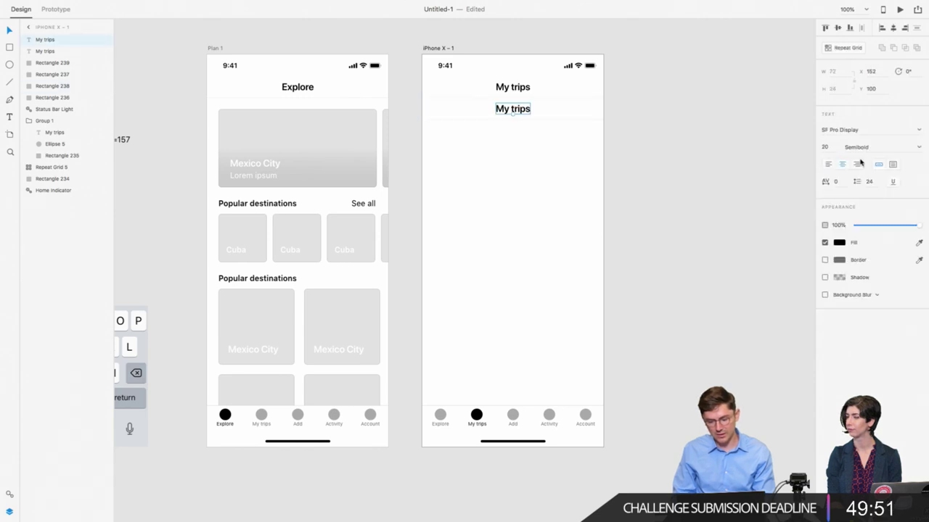
left_click(825, 147)
type("16")
key("Return")
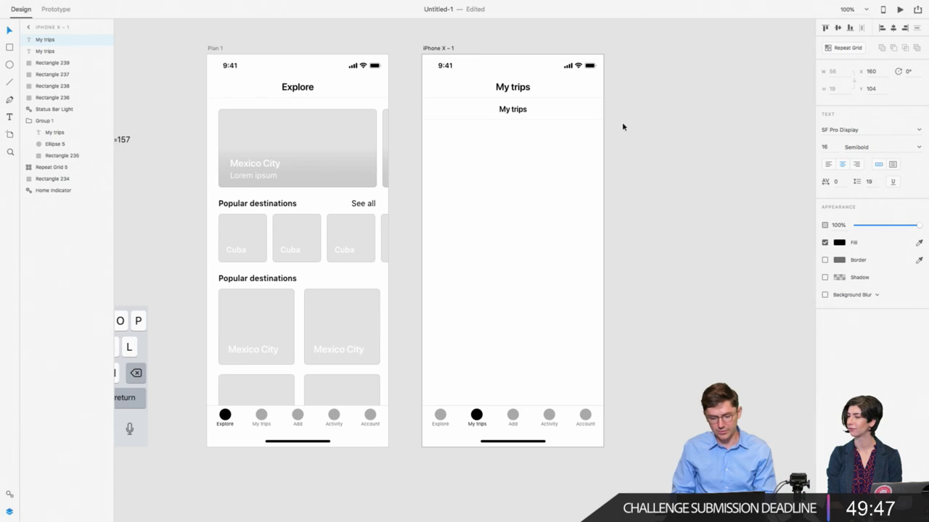
Step: Move the bar label to the left and rename it 'Upcoming'
left_click_drag(516, 111, 464, 109)
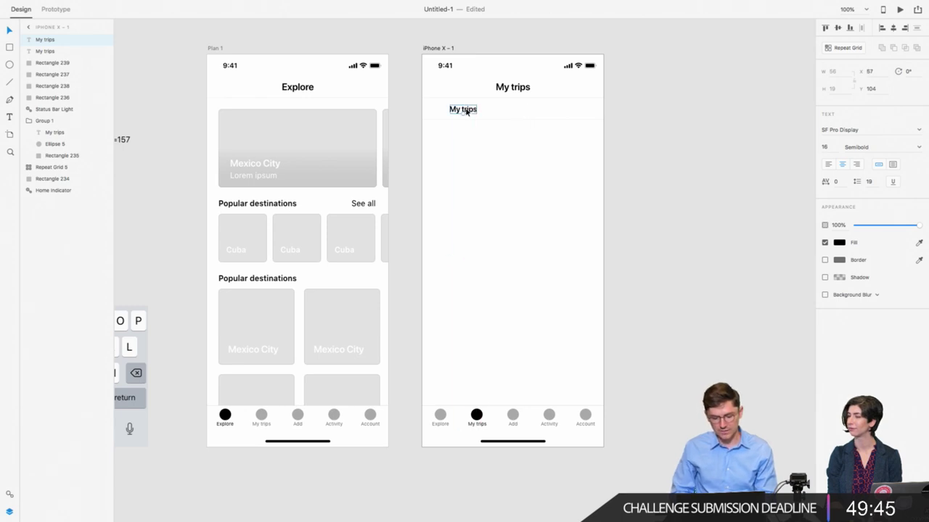
double_click(465, 109)
type("upcoming")
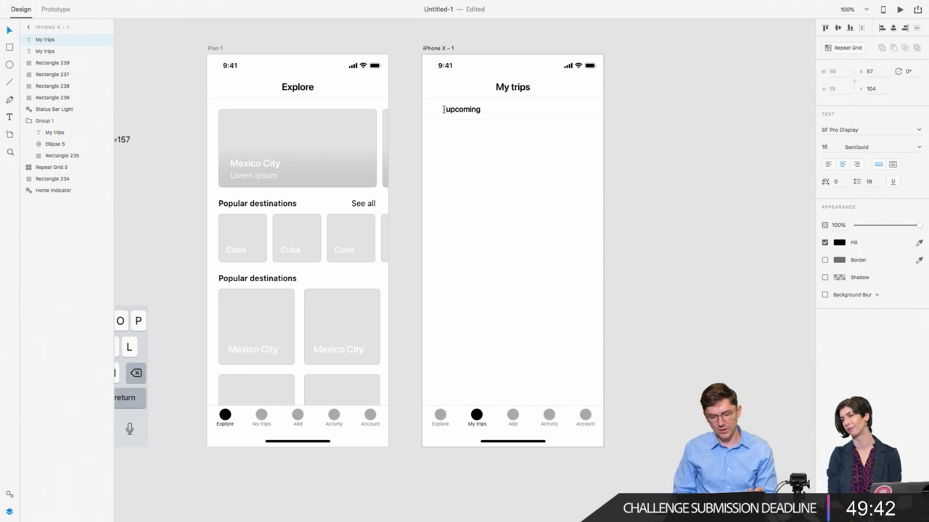
key("shift+Right")
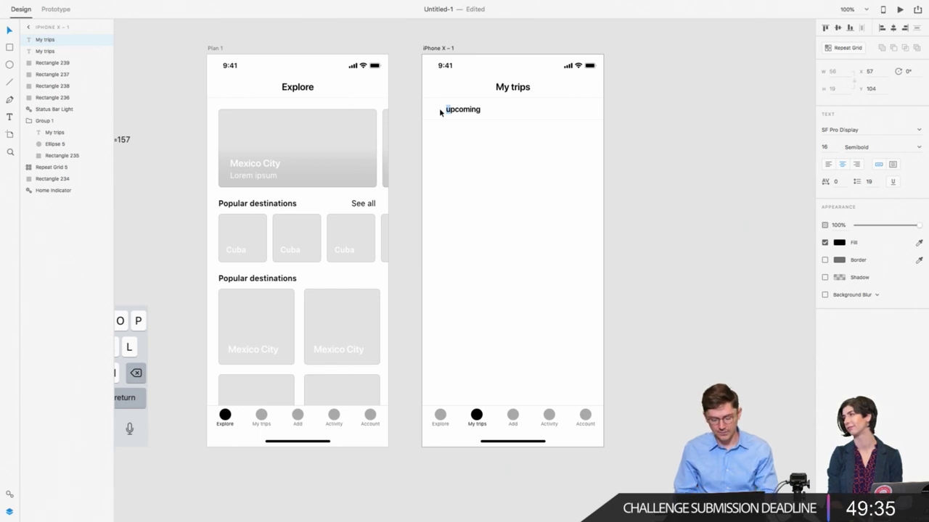
type("U")
key("Escape")
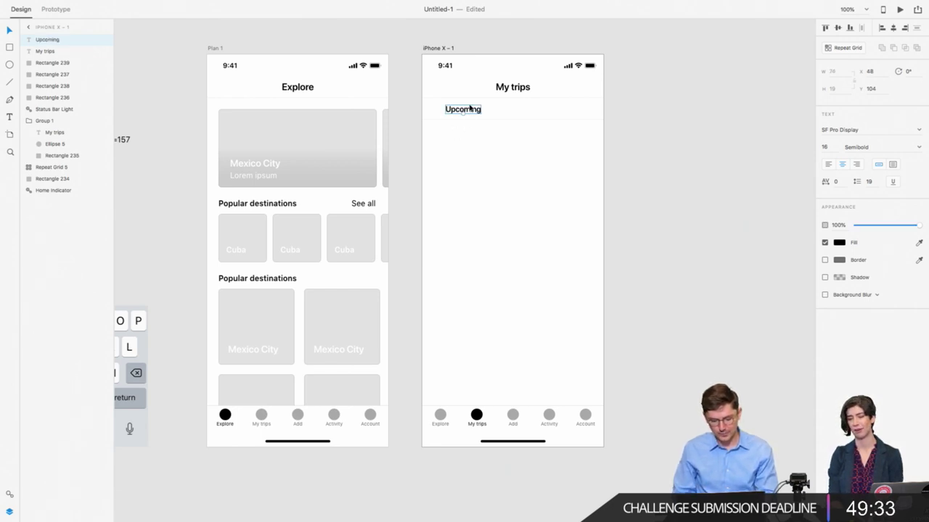
Step: Add a 'Past' label copy on the right and duplicate the bar's background rectangle
left_click_drag(470, 113, 560, 111)
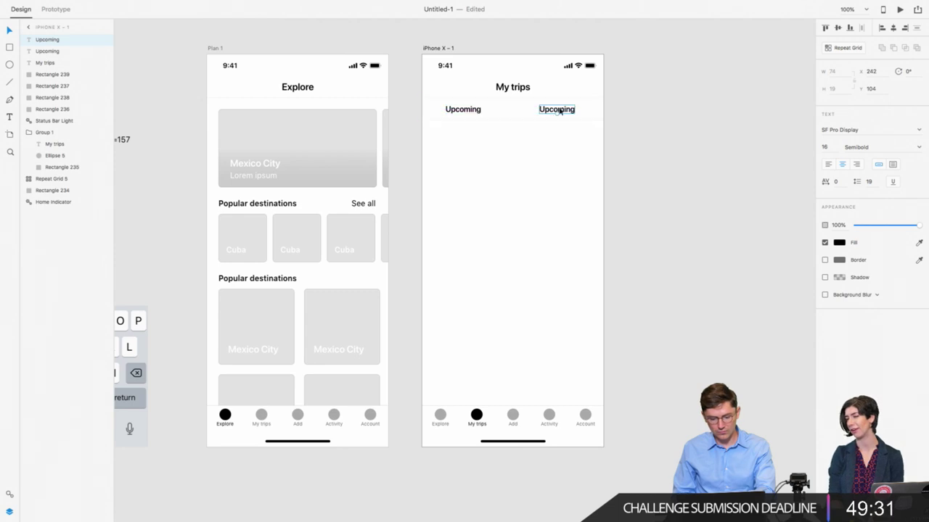
double_click(557, 110)
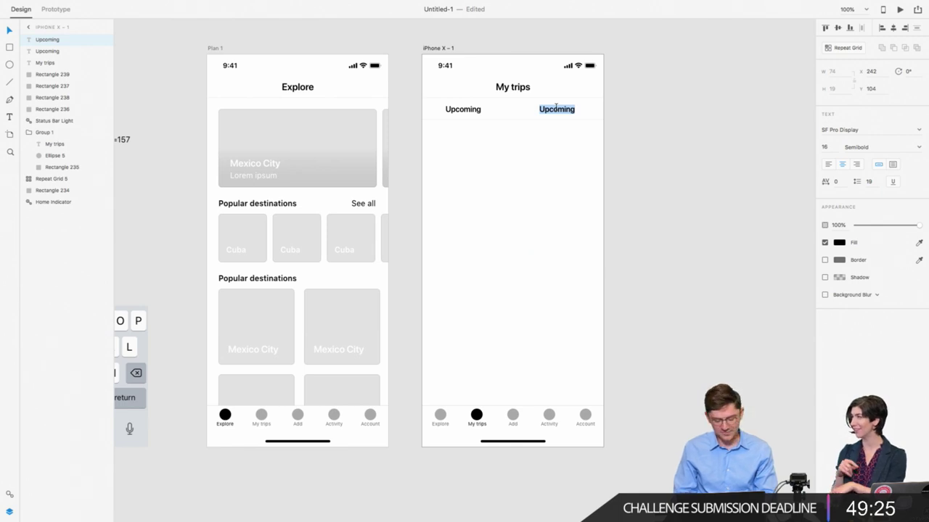
type("Past")
key("Escape")
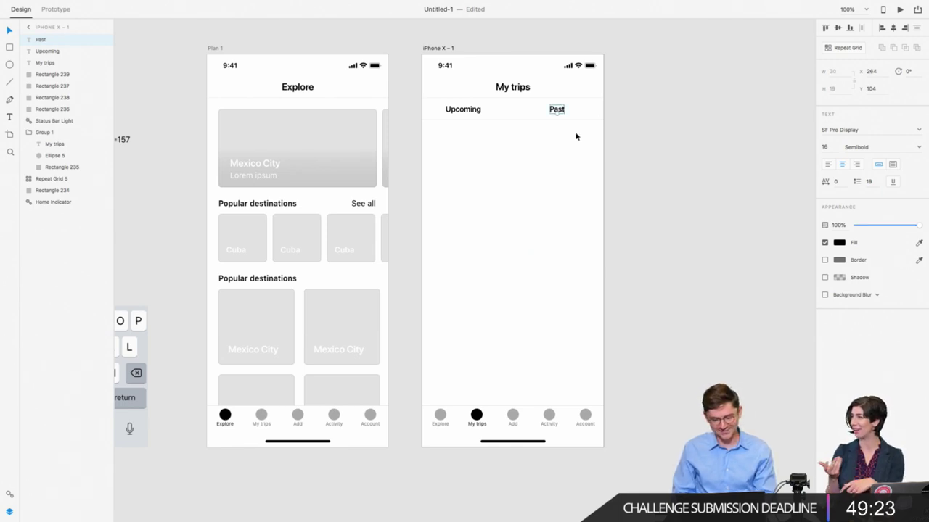
left_click(510, 112)
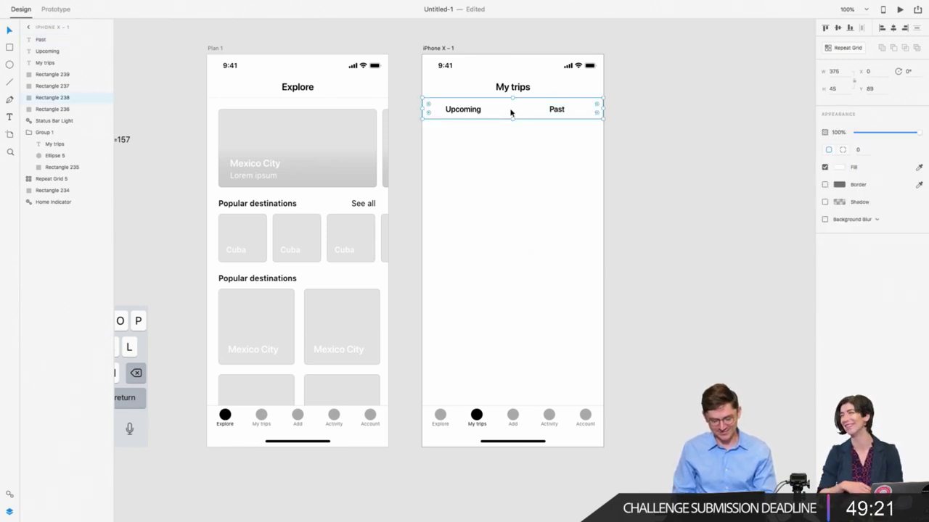
key("super+v")
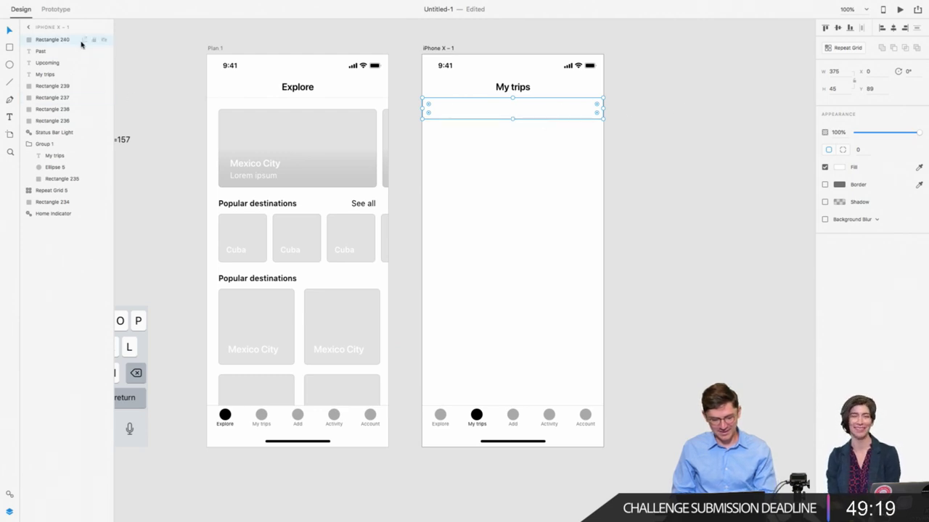
Step: Place the new rectangle behind the labels and narrow it to 187 px (375/2)
left_click_drag(72, 41, 60, 209)
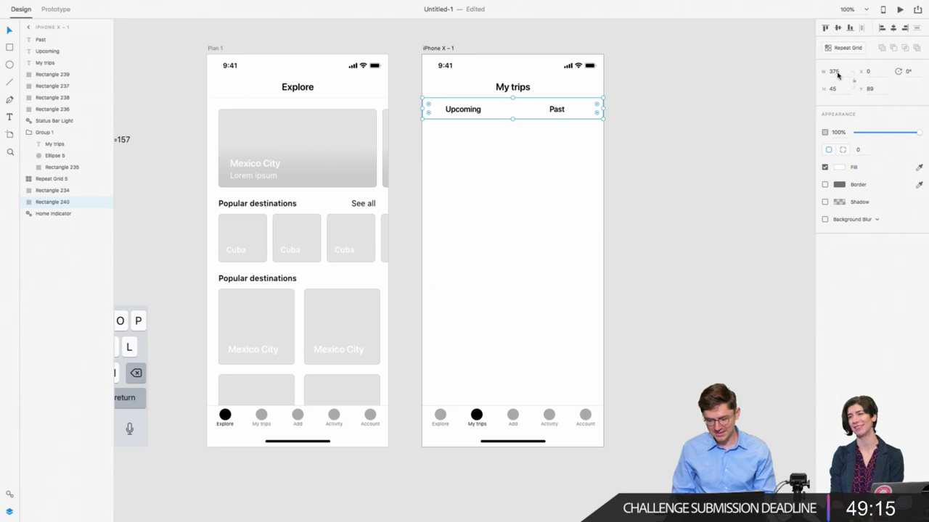
left_click(882, 6)
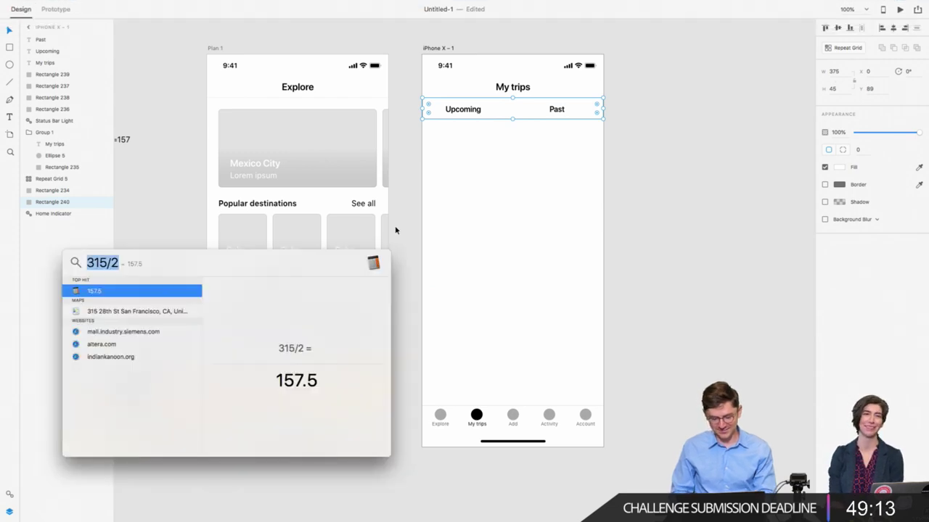
type("375/")
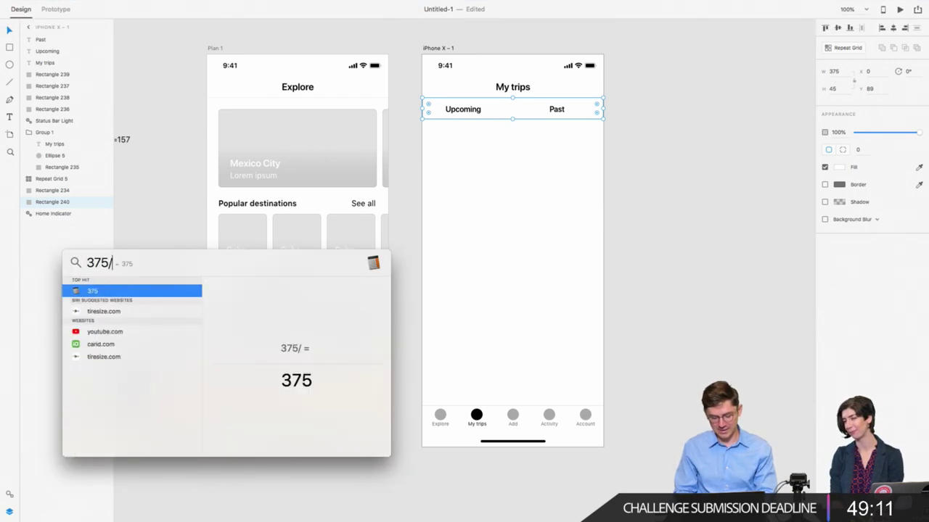
type("2")
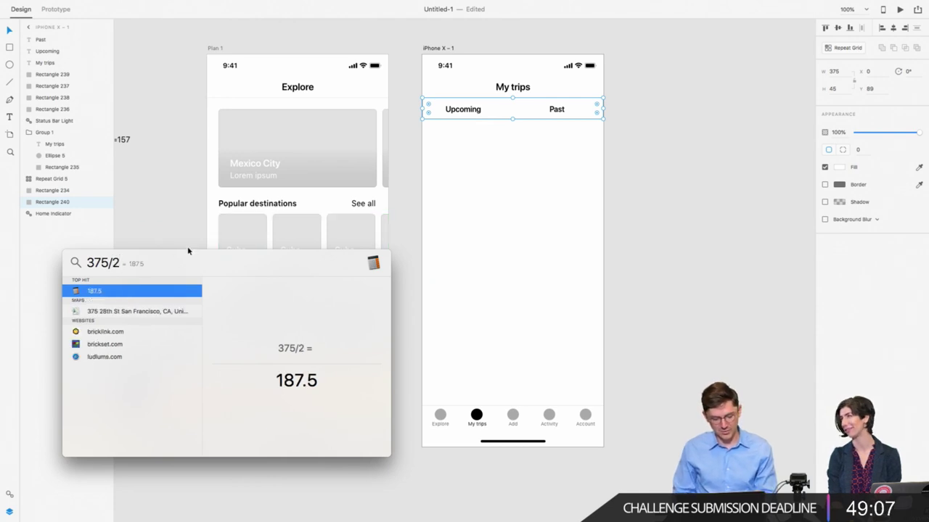
left_click(519, 106)
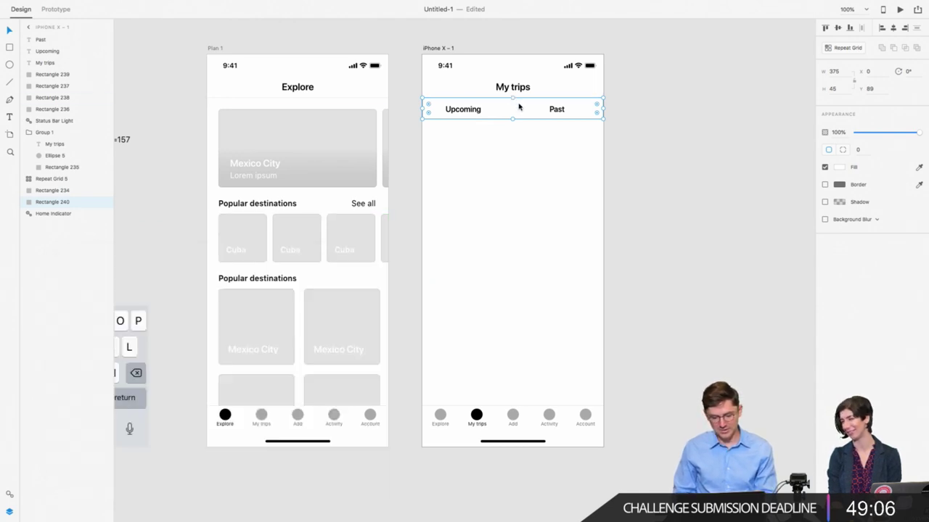
left_click(834, 71)
type("187")
key("Return")
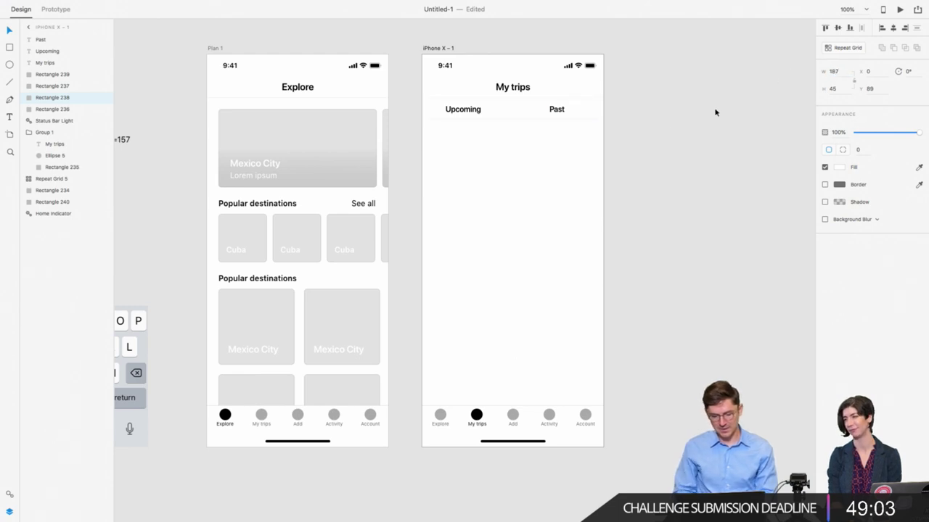
left_click(503, 111)
Step: Centre the Upcoming label horizontally within its tab rectangle
double_click(486, 112)
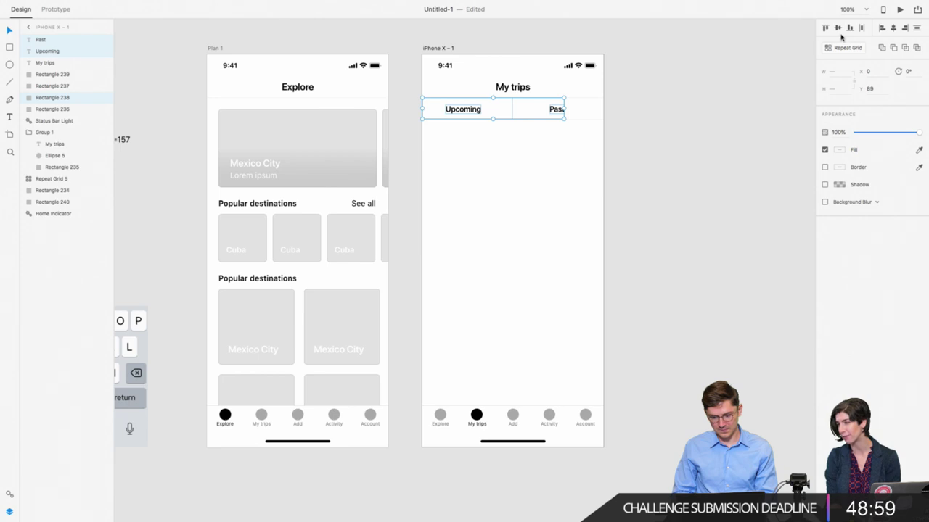
left_click(509, 151)
left_click(464, 108)
left_click(491, 108, "shift")
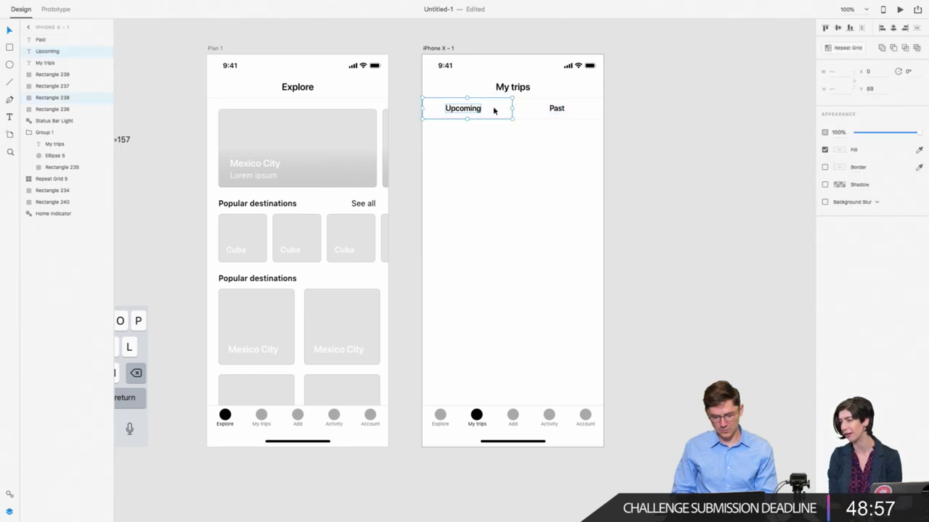
left_click(893, 28)
left_click(558, 109)
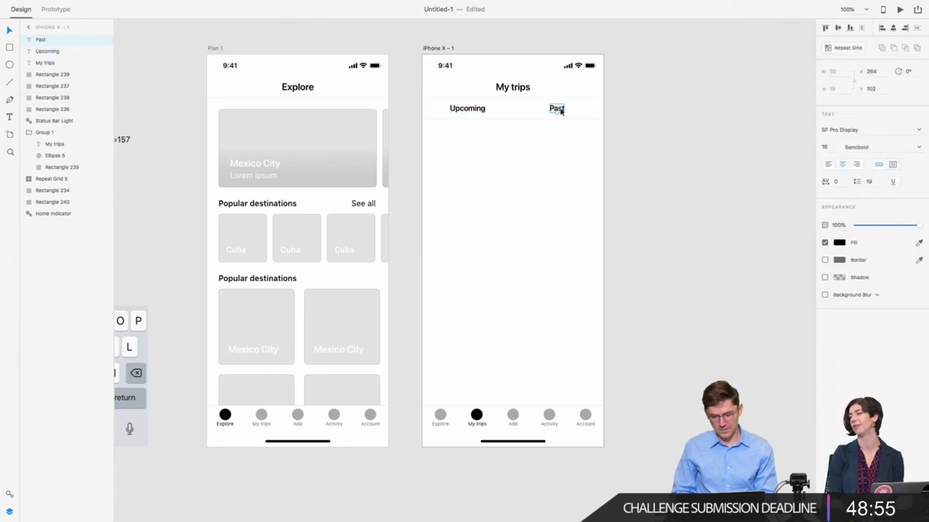
left_click(508, 116)
Step: Add a black, 2 px-high underline strip along the bottom of the Upcoming tab
scroll(479, 114, "up", 5)
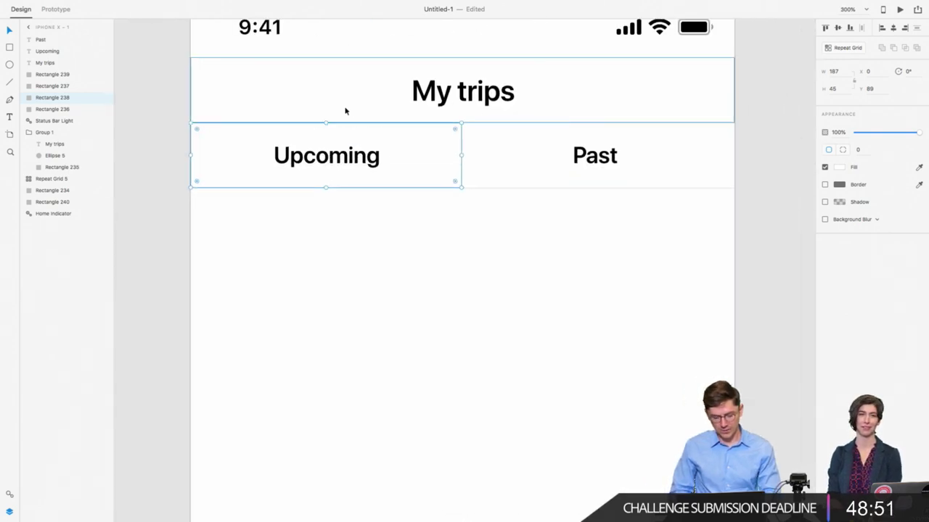
key("super+c")
key("super+v")
left_click_drag(325, 125, 319, 189)
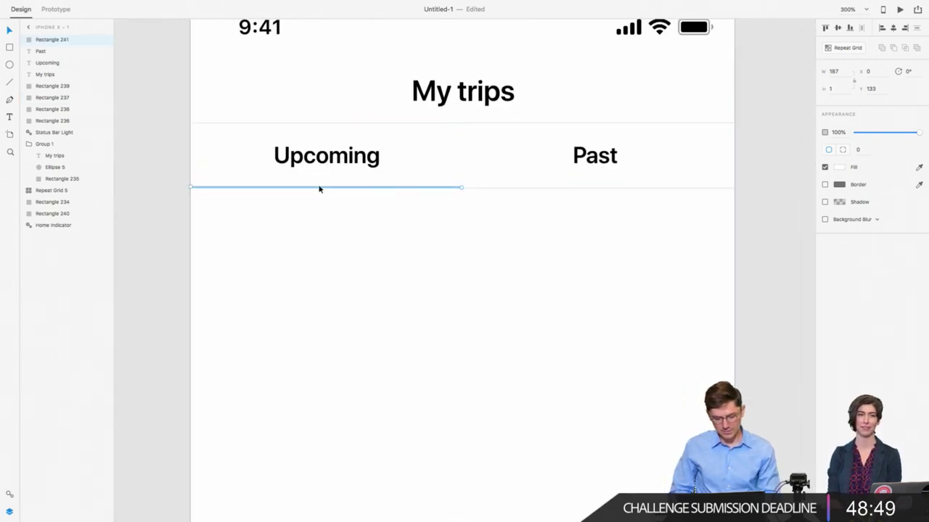
left_click(840, 172)
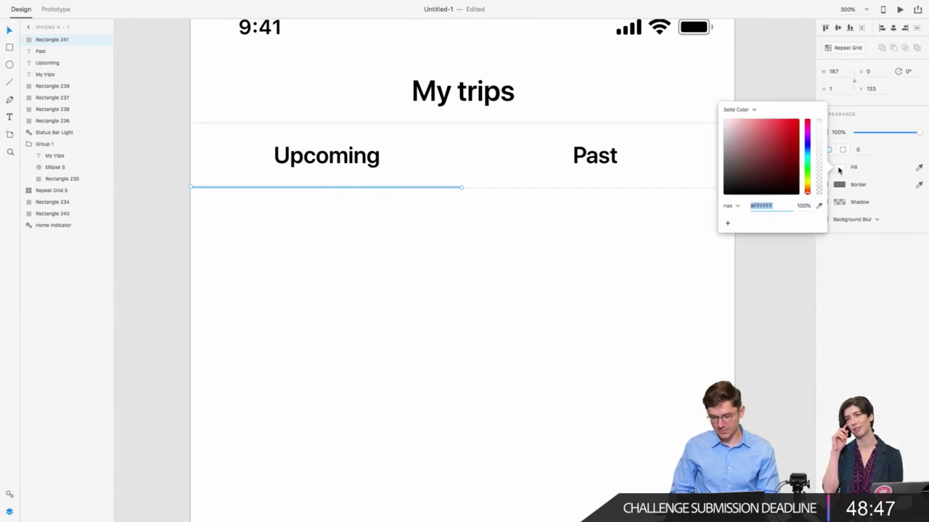
left_click_drag(777, 169, 645, 226)
left_click(442, 189)
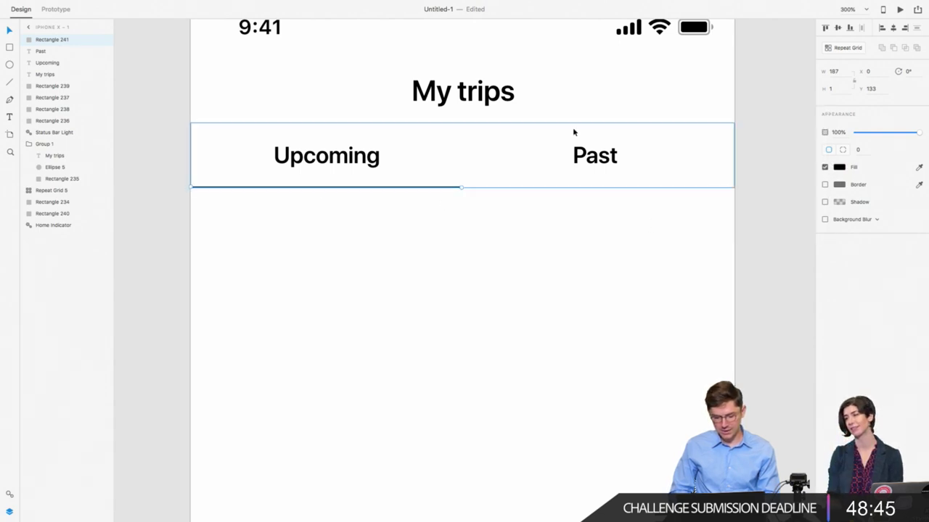
left_click(837, 87)
type("2")
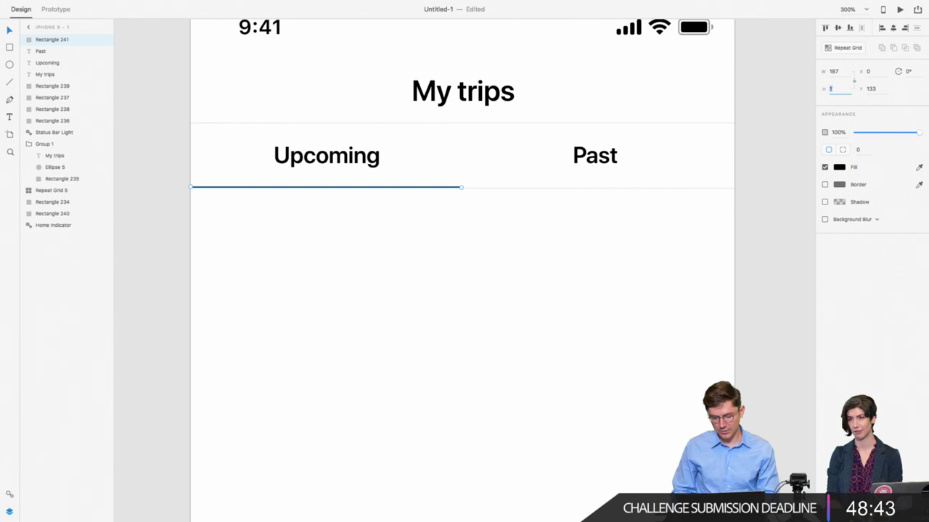
key("Return")
left_click(442, 189)
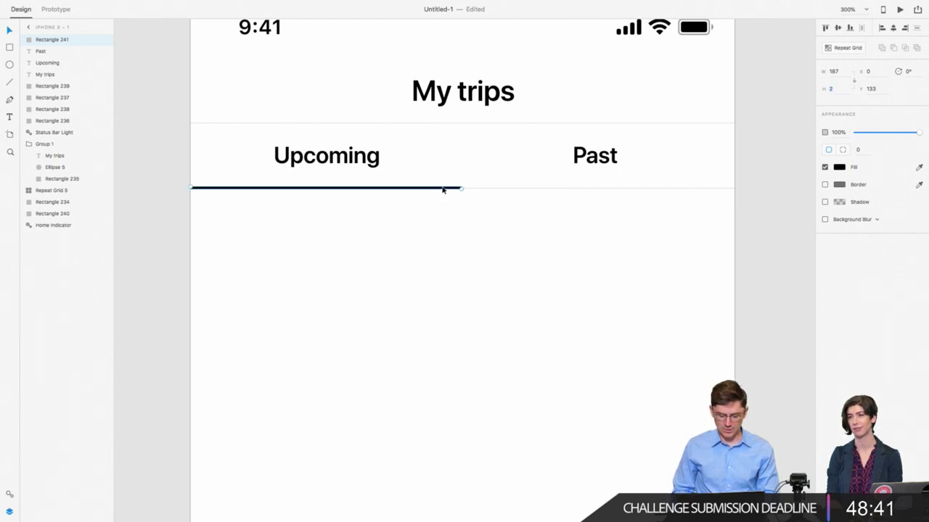
left_click_drag(442, 189, 441, 188)
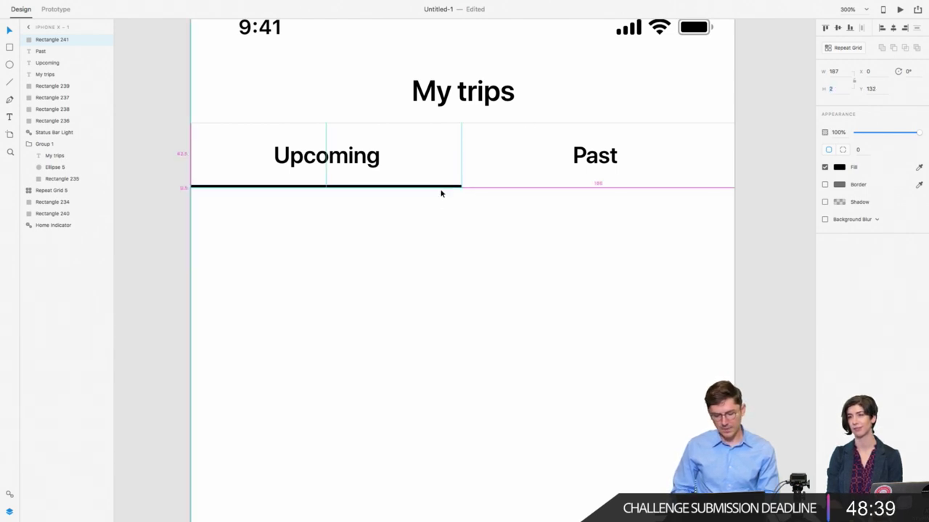
left_click(428, 210)
Step: Delete the My trips header's background rectangle
left_click(397, 159)
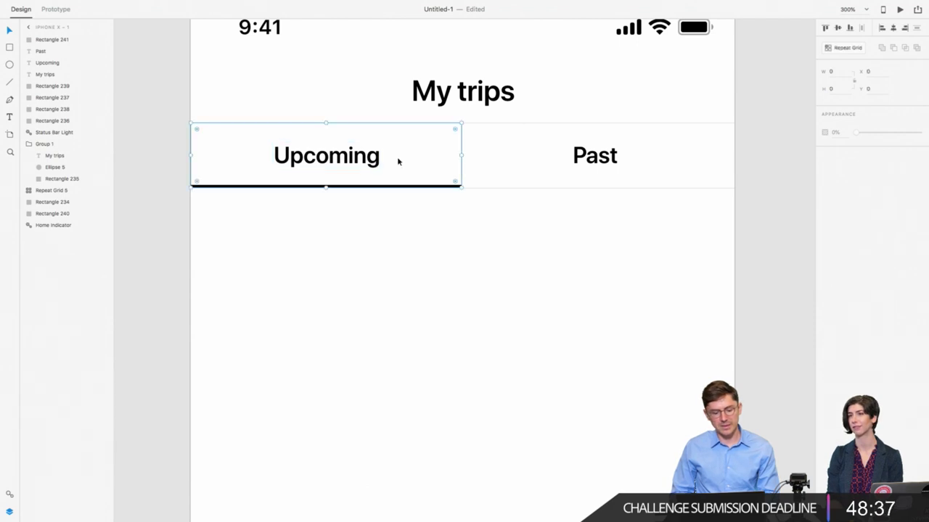
key("super+minus")
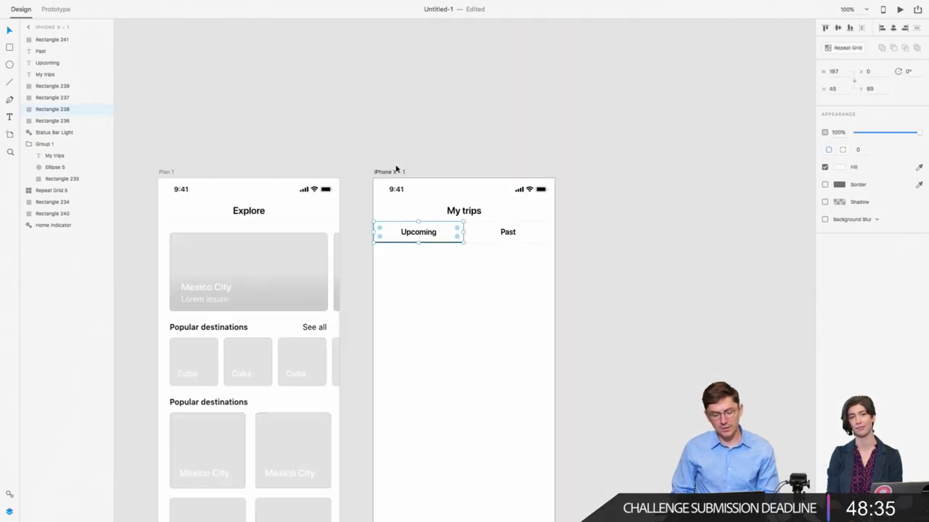
key("super+plus")
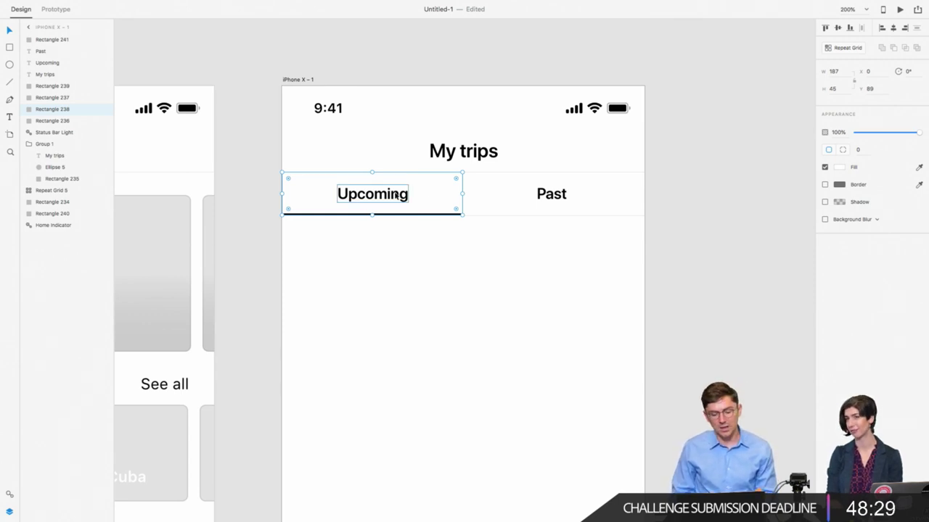
left_click(398, 195)
scroll(395, 196, "right", 2)
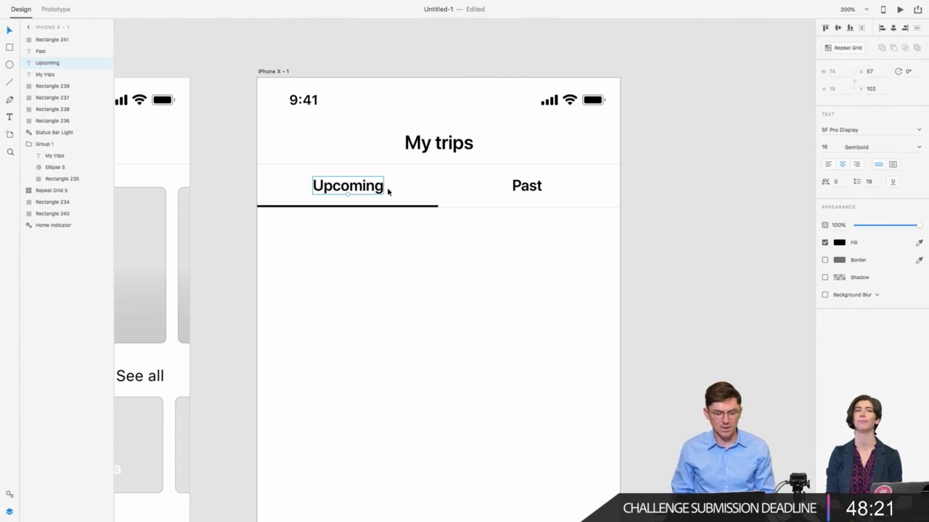
left_click(394, 194)
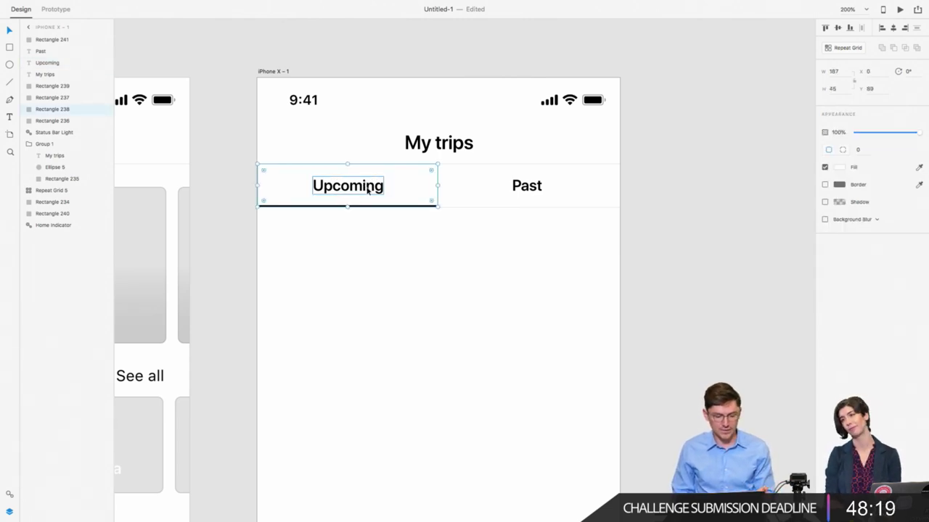
left_click(353, 236)
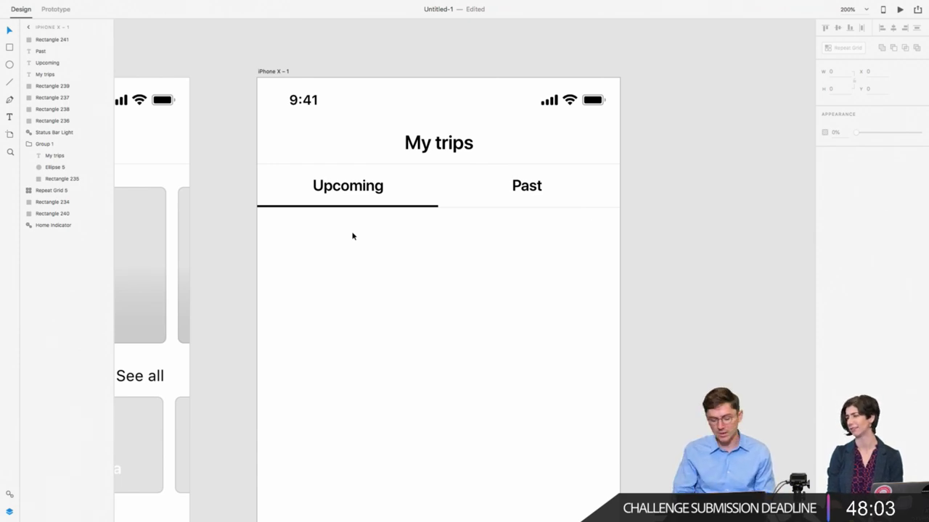
key("super+minus")
key("super+minus")
key("super+minus")
scroll(427, 276, "down", 1)
left_click(479, 213)
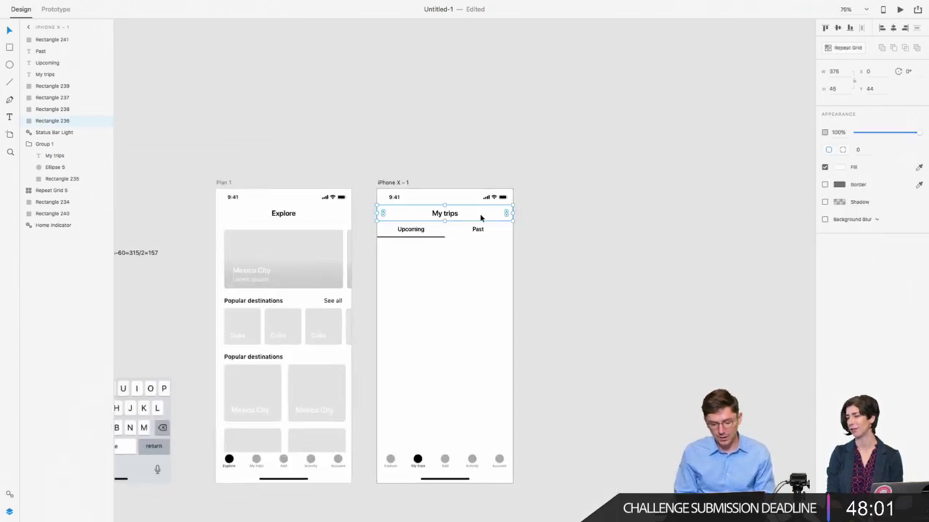
key("super+2")
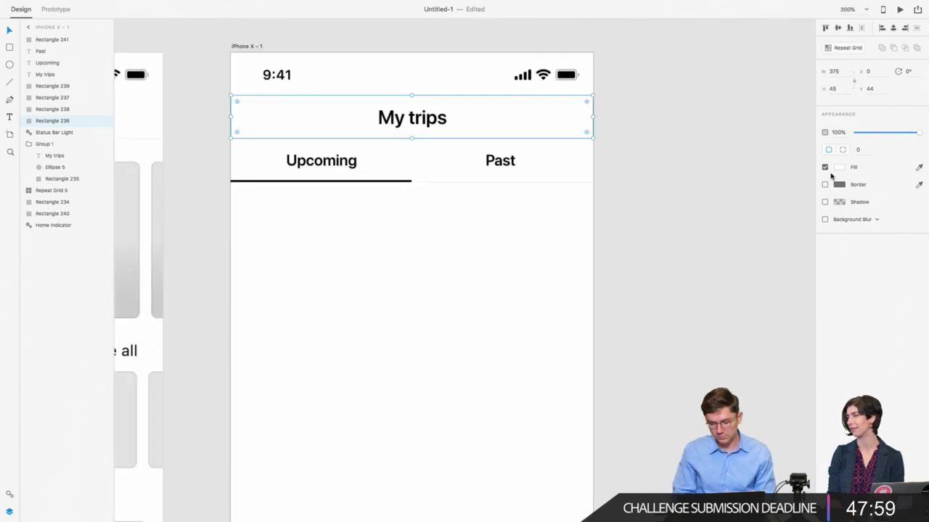
key("BackSpace")
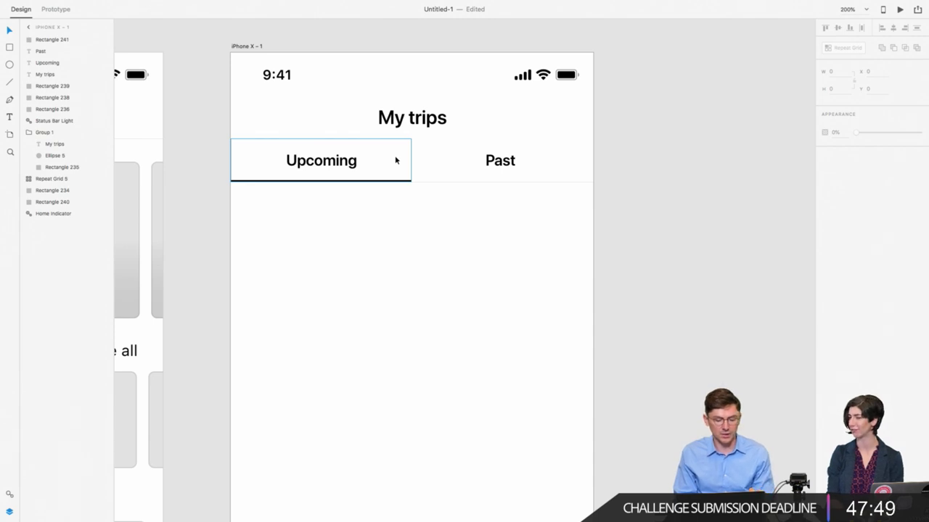
Step: Rename the Upcoming tab's background layer to 'hit area'
left_click(370, 161)
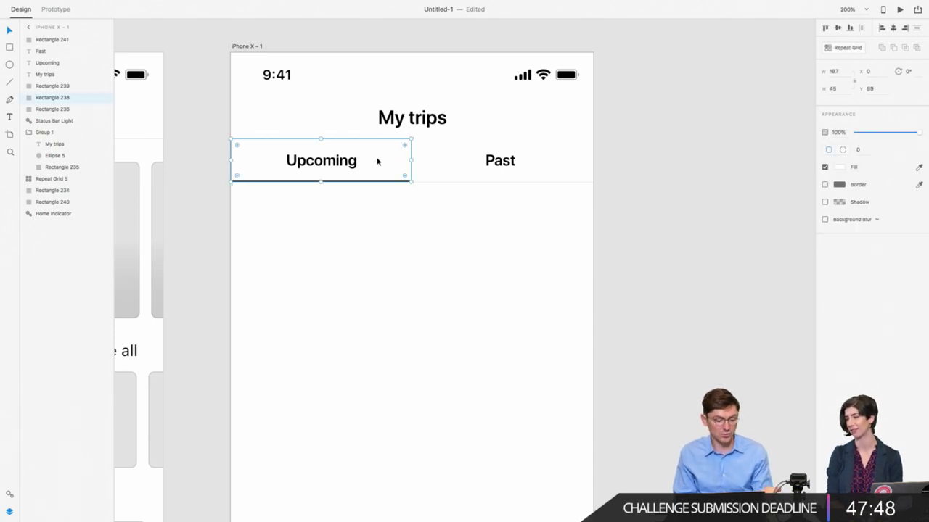
double_click(52, 97)
type("H")
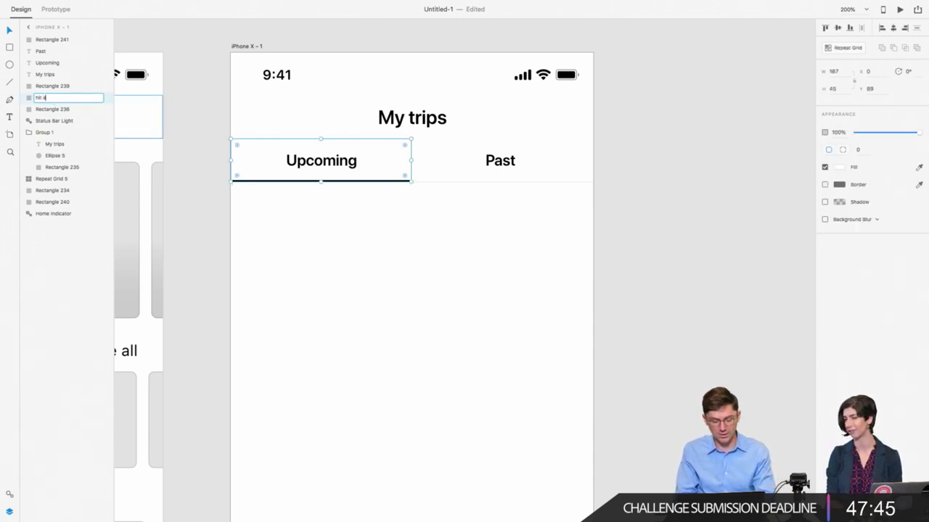
key("Return")
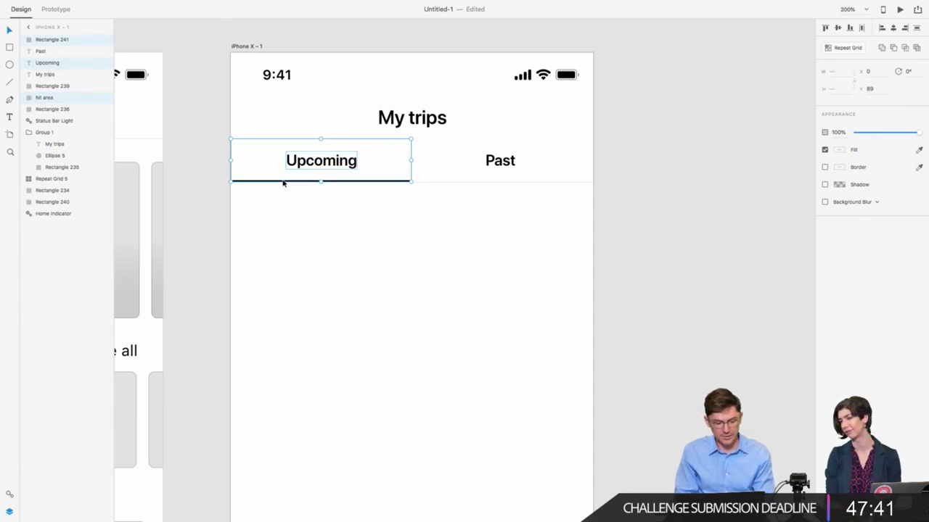
Step: Group the Upcoming label, underline and hit area, name the group 'upcoming', and view at 100%
left_click(278, 189)
left_click_drag(278, 189, 428, 174)
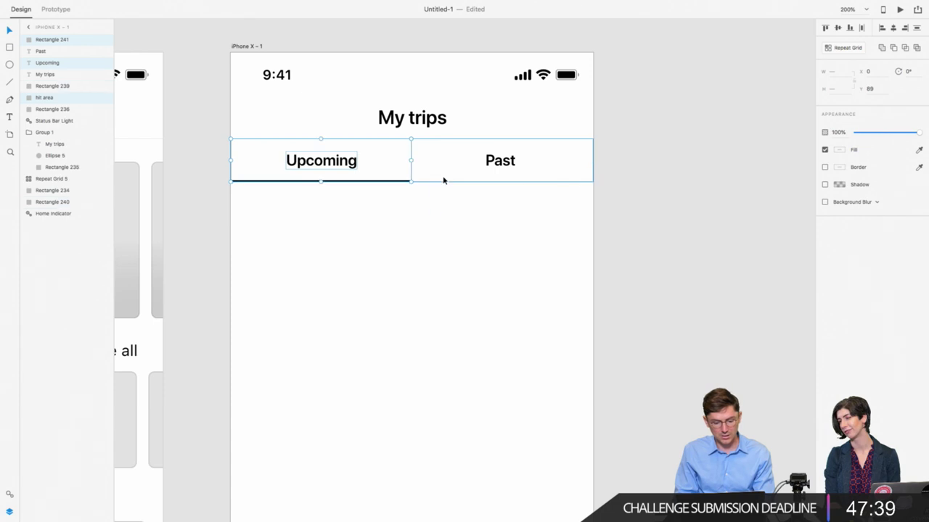
key("super+g")
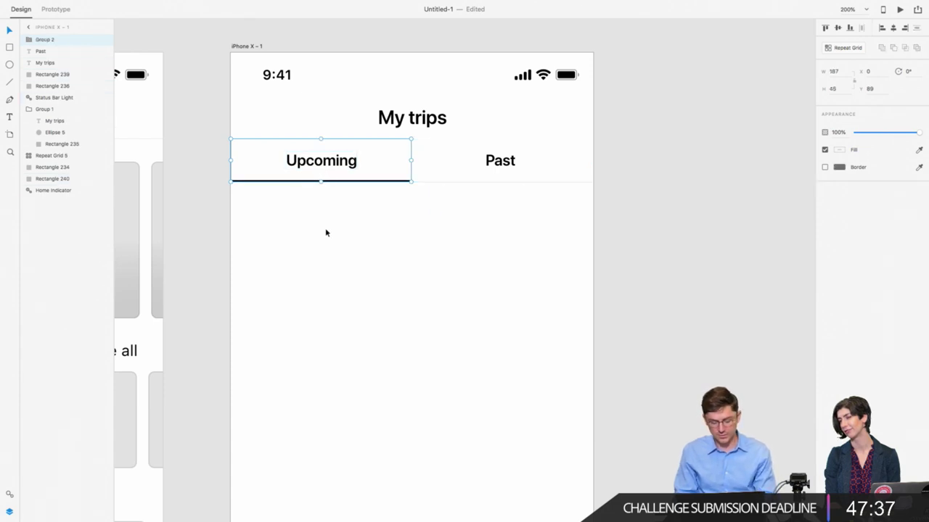
key("shift+Down")
key("shift+Up")
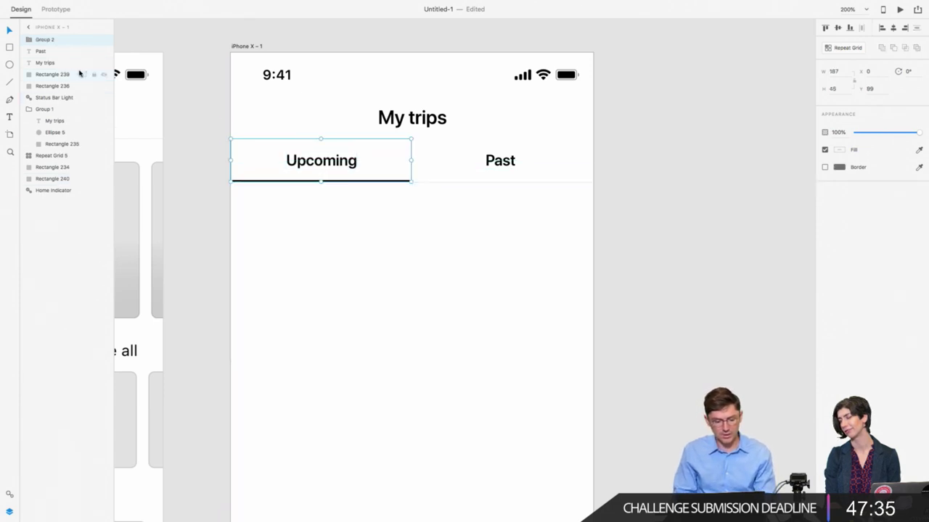
double_click(48, 41)
type("t")
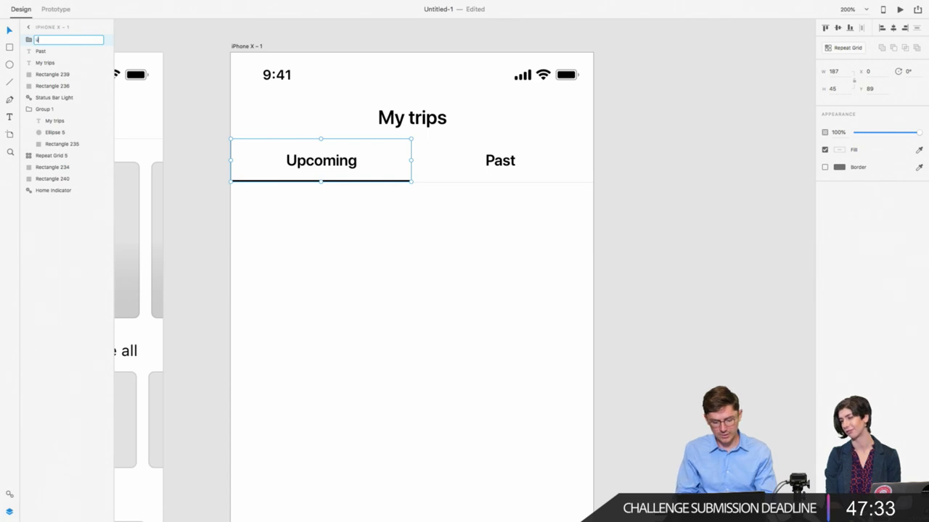
type("pcoming")
key("Return")
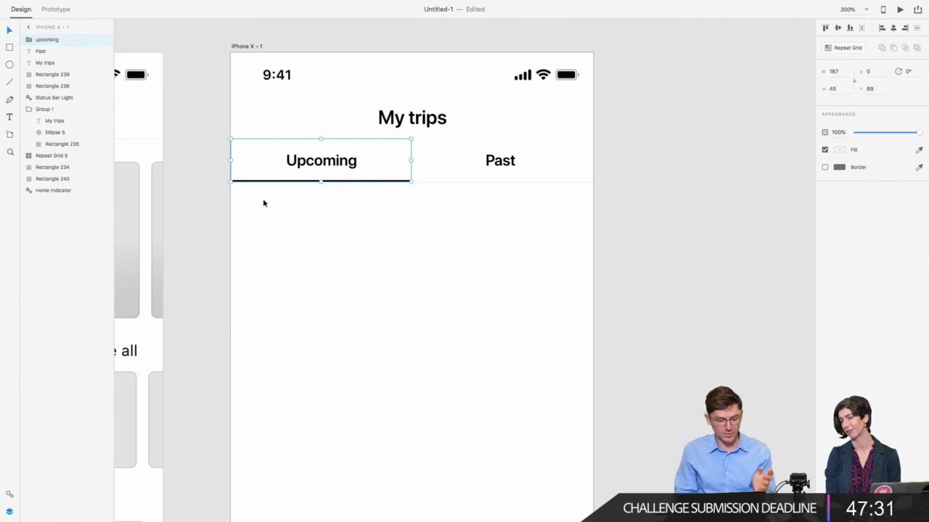
left_click(264, 204)
key("super+1")
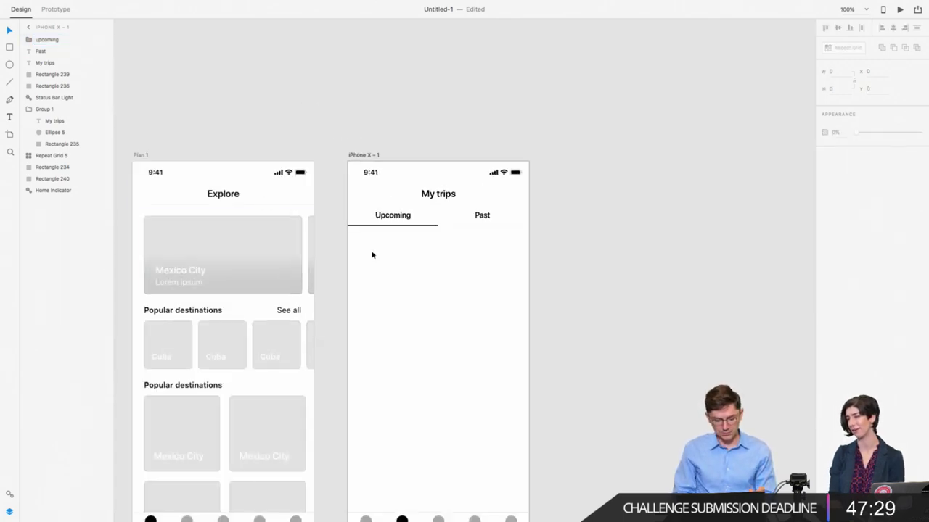
Step: Draw a 45 px wide rectangle as the square at the Explore header's right end
scroll(371, 249, "down", 2)
scroll(368, 203, "down", 2)
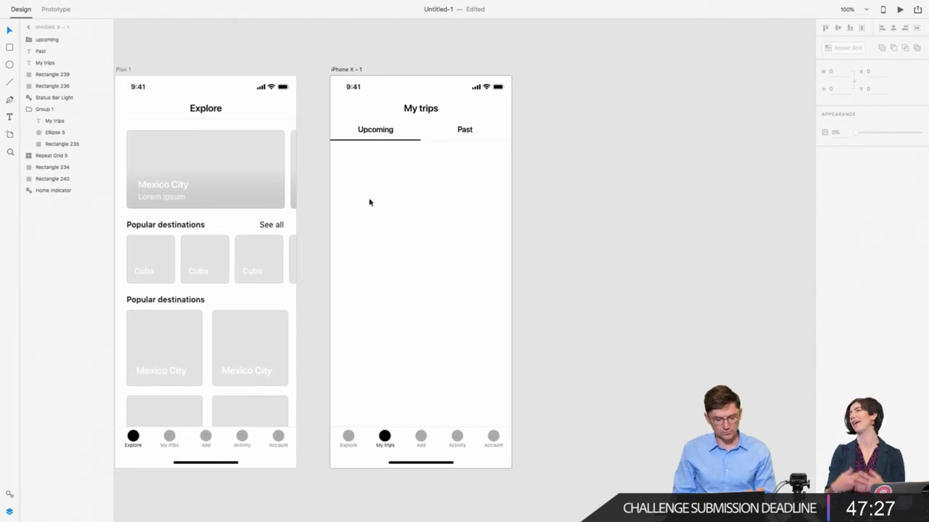
scroll(368, 202, "left", 3)
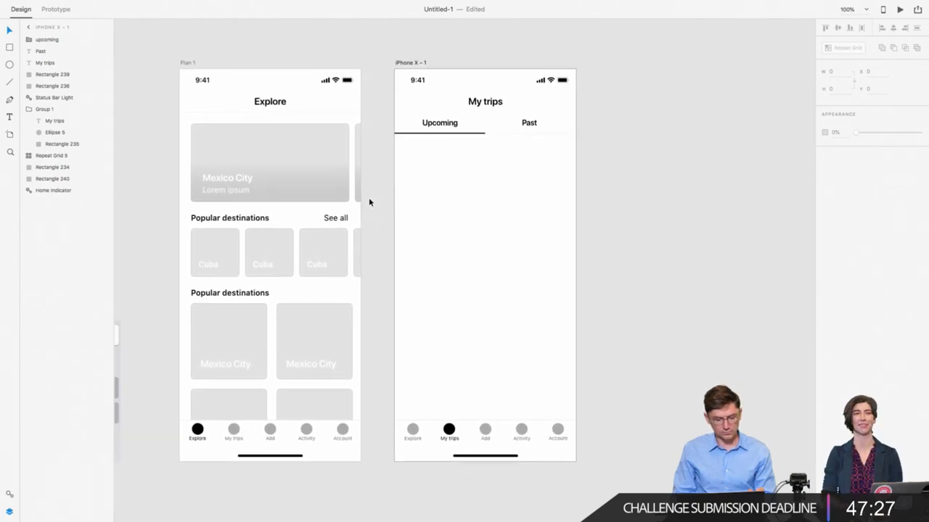
left_click(277, 104)
key("r")
left_click_drag(180, 90, 361, 111)
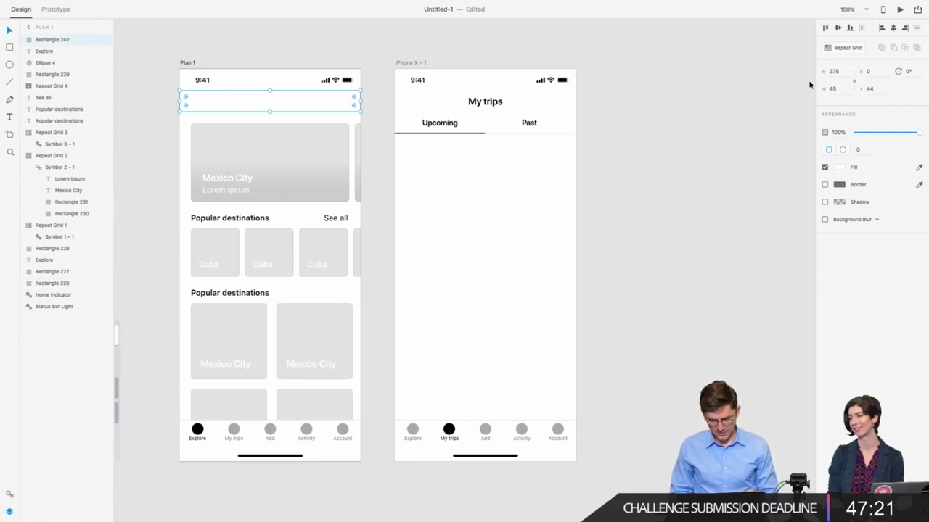
left_click(836, 71)
type("45")
key("Return")
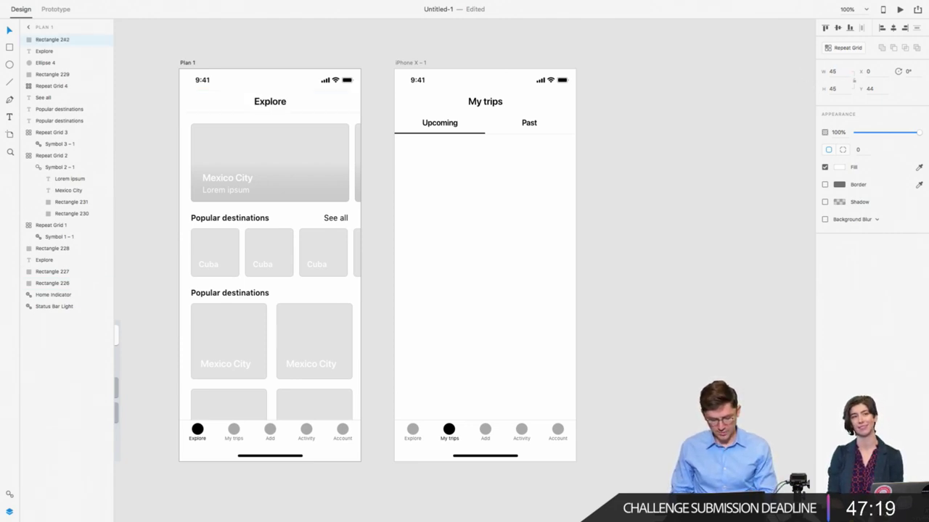
Step: Select the empty square at the header's right end and zoom in around it
left_click(345, 109, "shift")
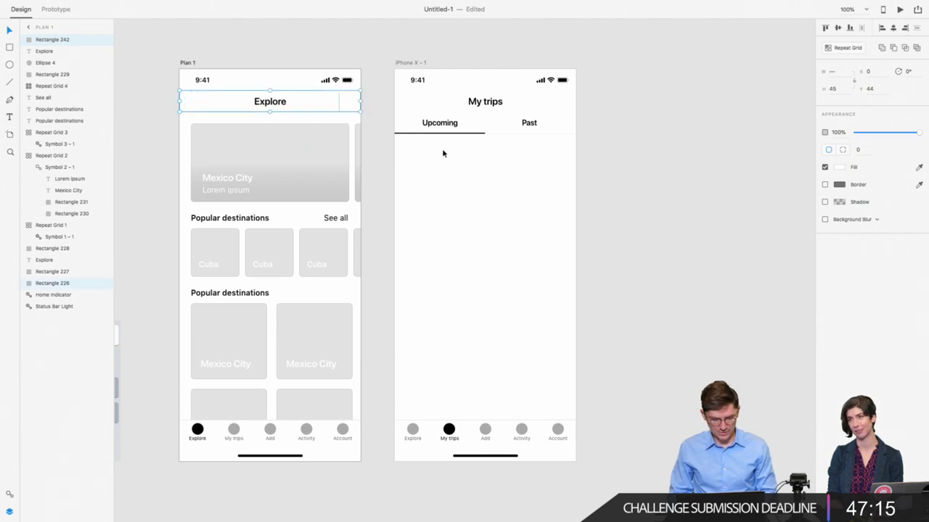
left_click(384, 143)
left_click(348, 106)
scroll(348, 106, "up", 2)
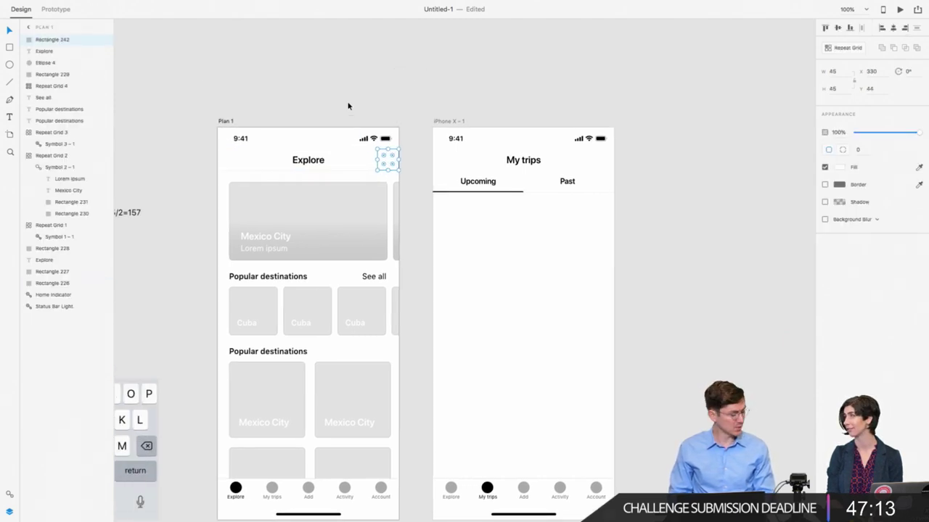
scroll(349, 106, "up", 5)
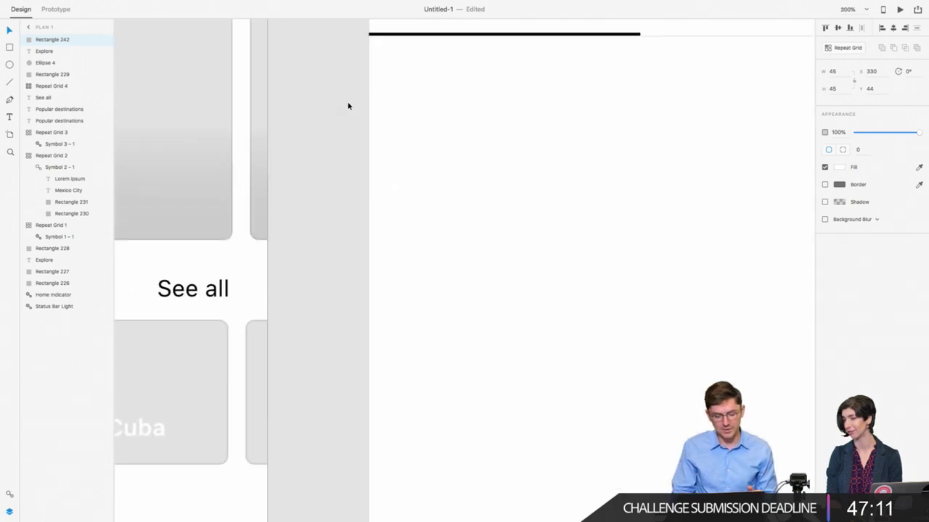
left_click(11, 64)
Step: Draw a small circle with a 2 px outline inside the header square
left_click_drag(338, 231, 366, 254)
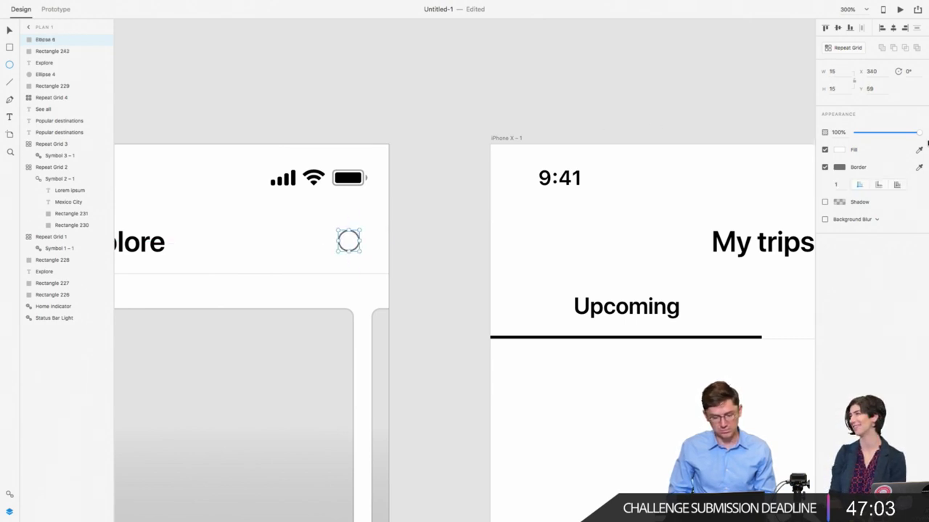
left_click(839, 167)
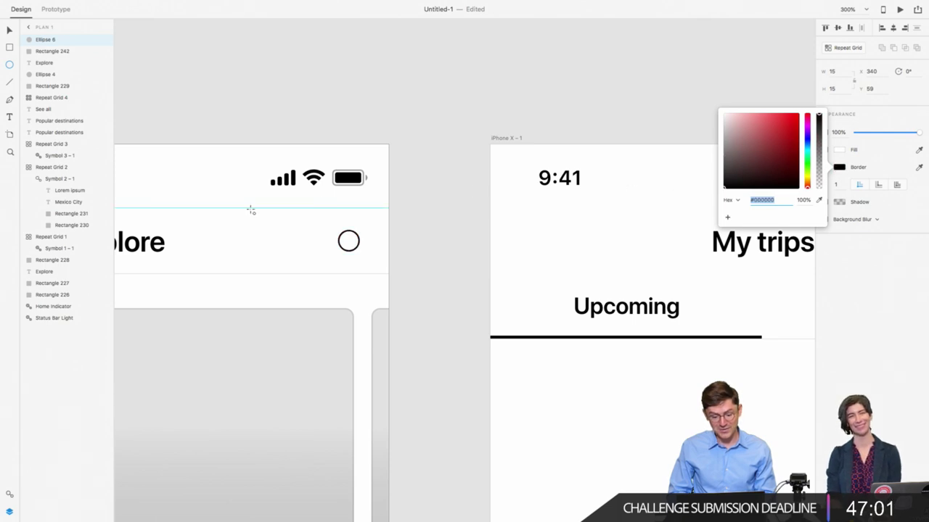
left_click(838, 186)
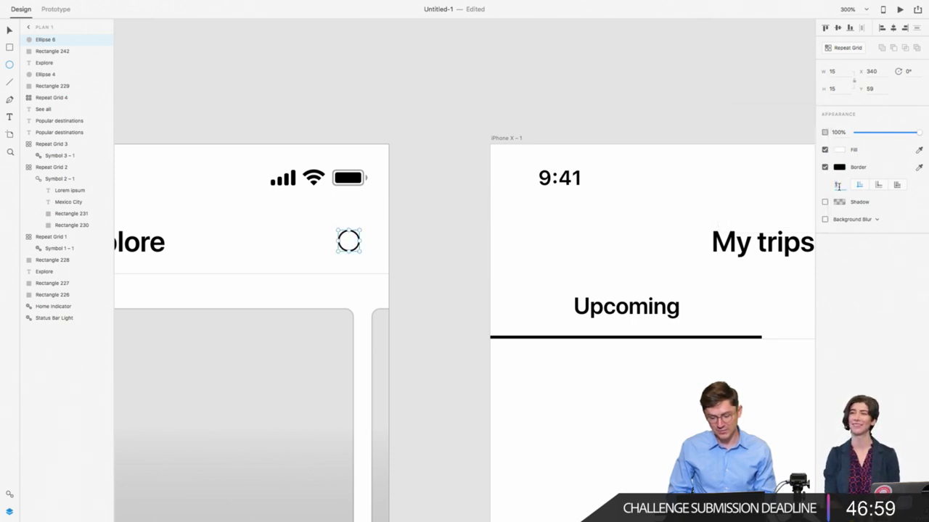
type("2")
key("Return")
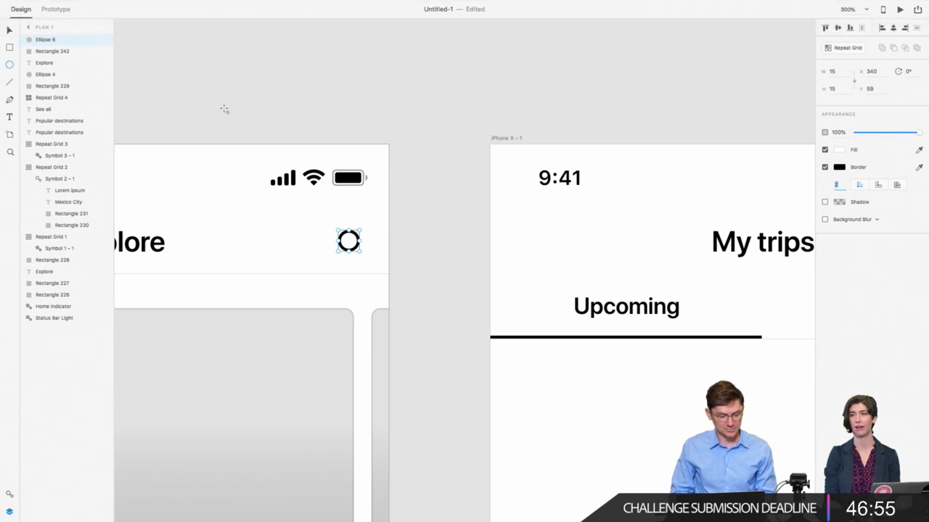
left_click(11, 32)
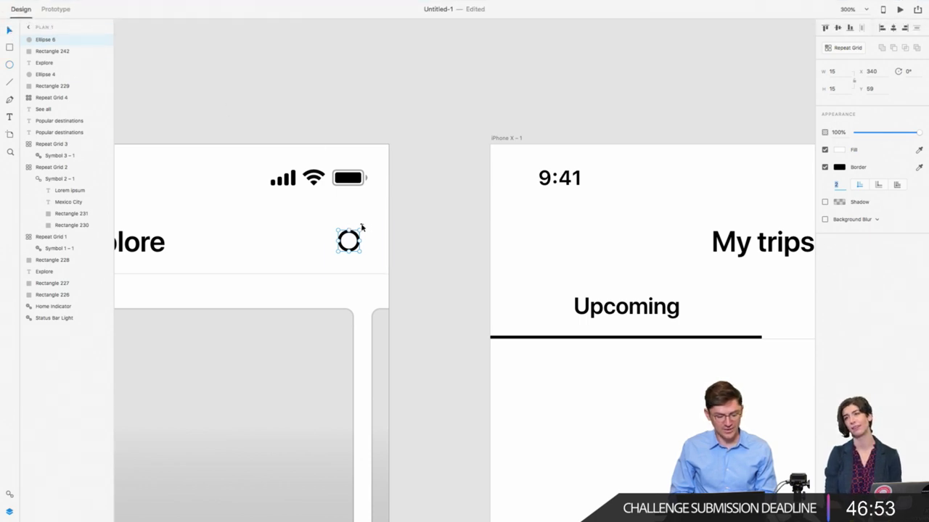
left_click_drag(356, 239, 359, 229)
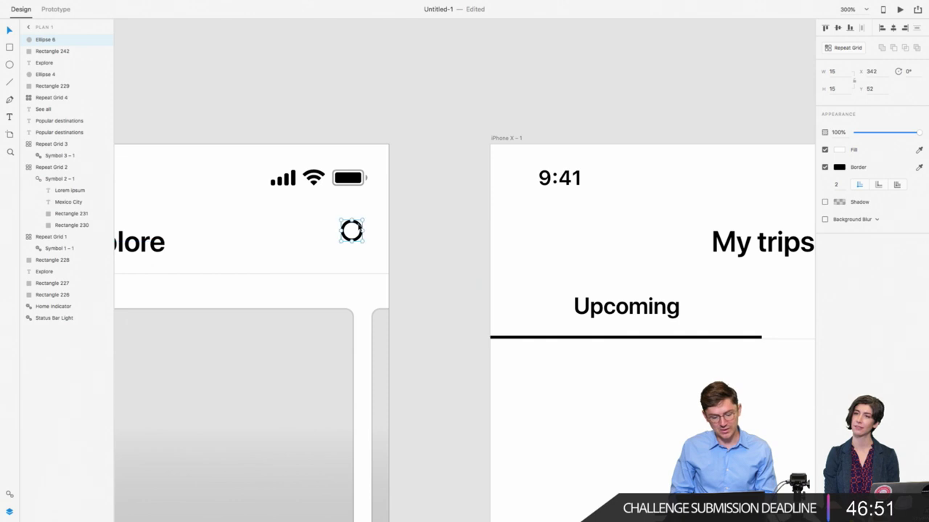
Step: Add a 2 px black handle line to the circle, positioned at Y 64
key("super+equal")
key("super+equal")
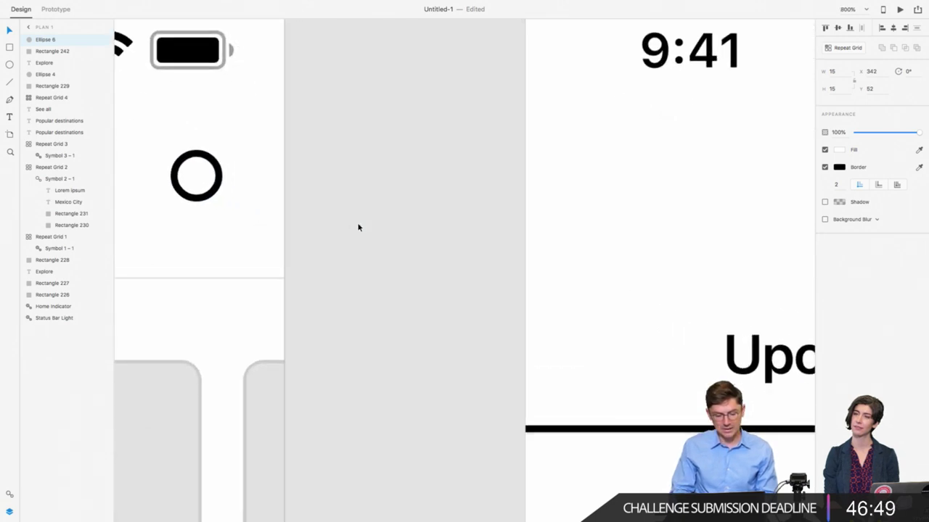
scroll(358, 227, "left", 3)
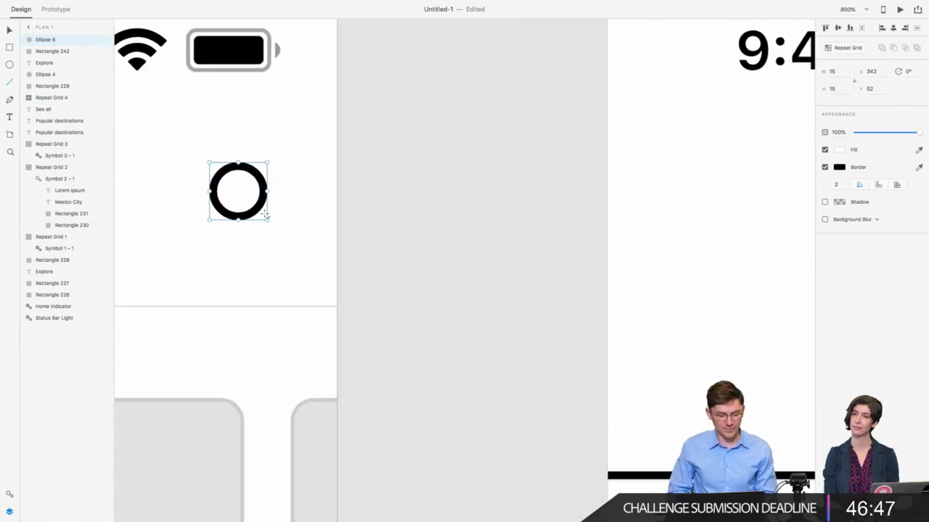
left_click_drag(256, 207, 281, 229)
left_click(836, 168)
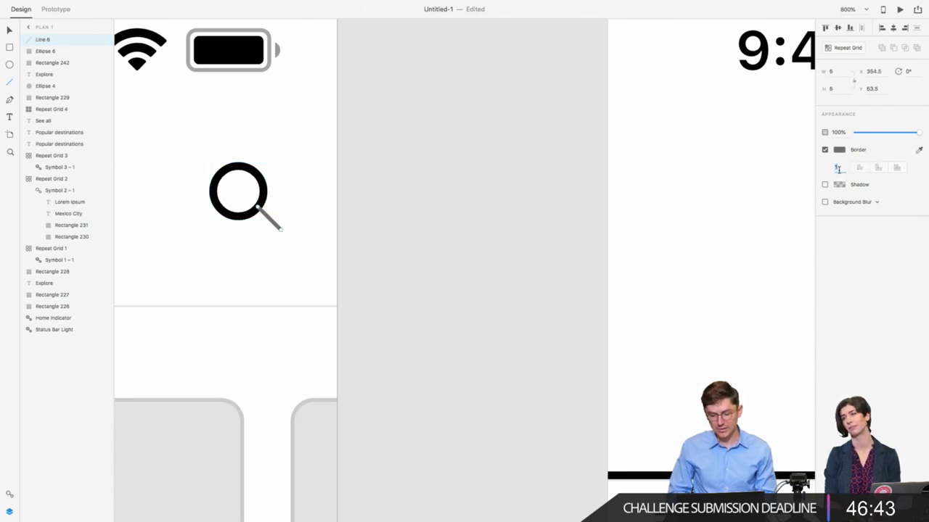
type("2")
left_click(838, 150)
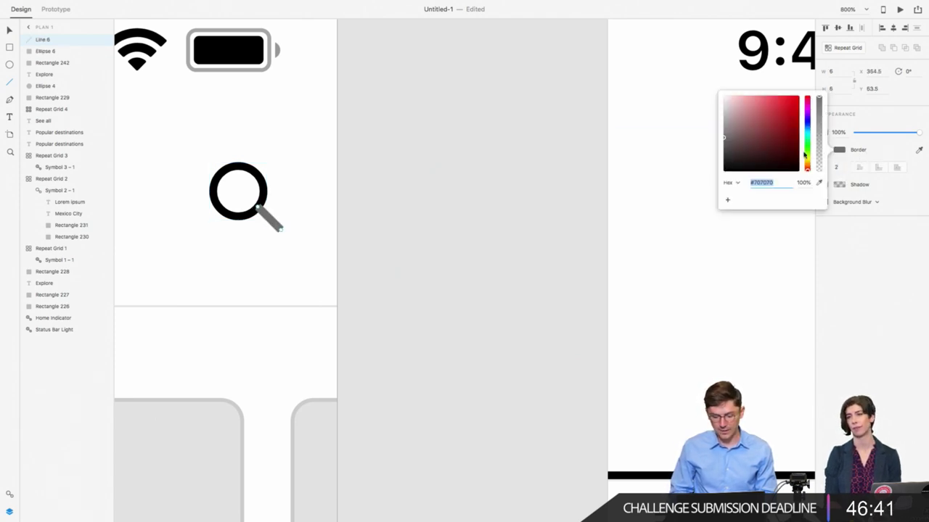
left_click_drag(733, 163, 663, 181)
left_click(13, 33)
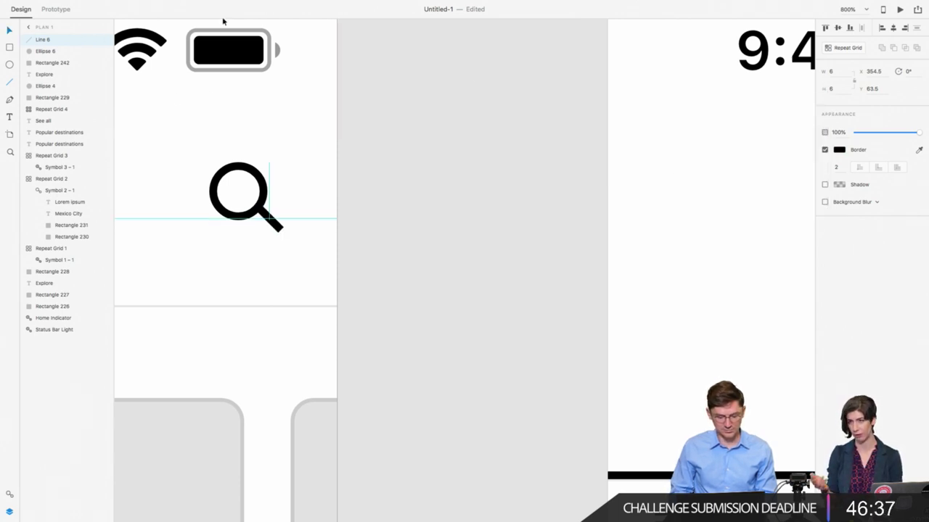
left_click(871, 88)
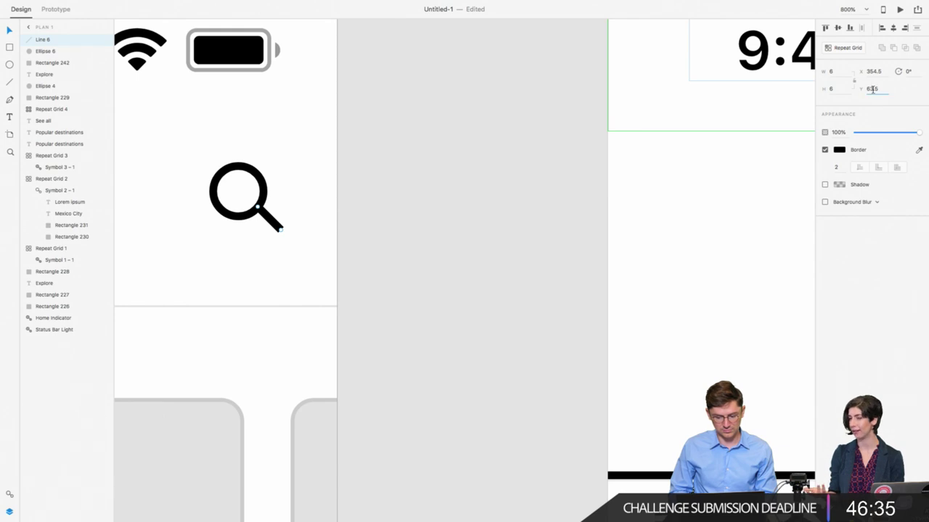
type("64")
key("Return")
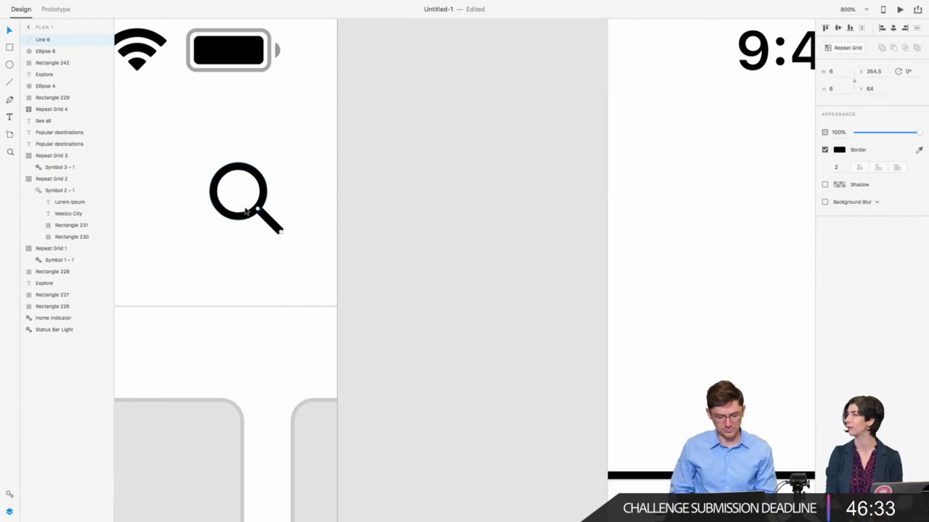
Step: Group the circle and handle, then centre the magnifier in the header square
left_click(243, 214)
key("ctrl+g")
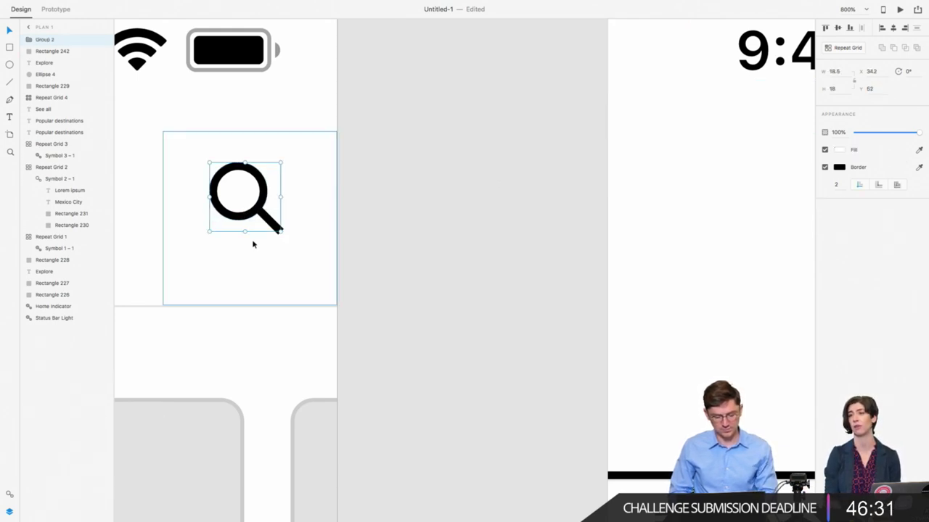
left_click(252, 240, "shift")
left_click(839, 29)
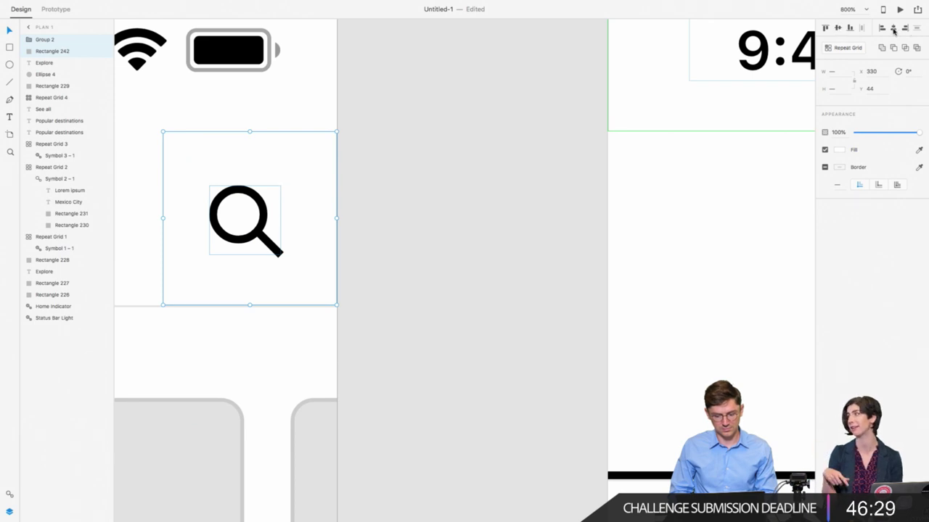
left_click(893, 28)
left_click(405, 212)
Step: Group the magnifier with its square and name the group 'search'
left_click(266, 232)
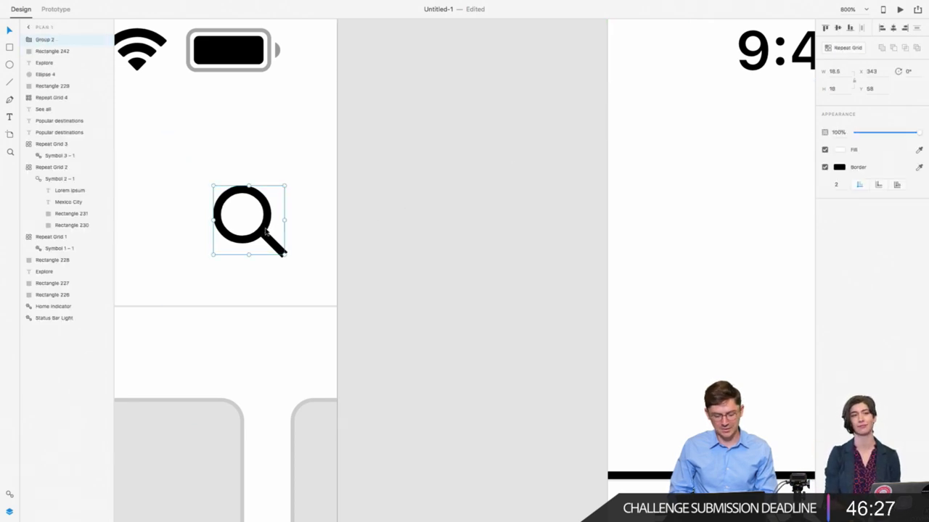
key("super+minus")
key("super+minus")
scroll(266, 232, "down", 2)
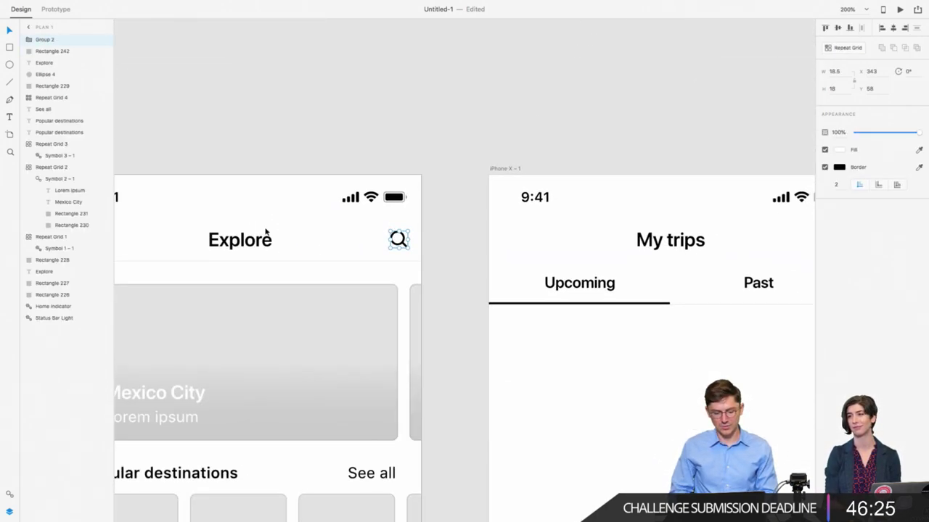
left_click(372, 242, "shift")
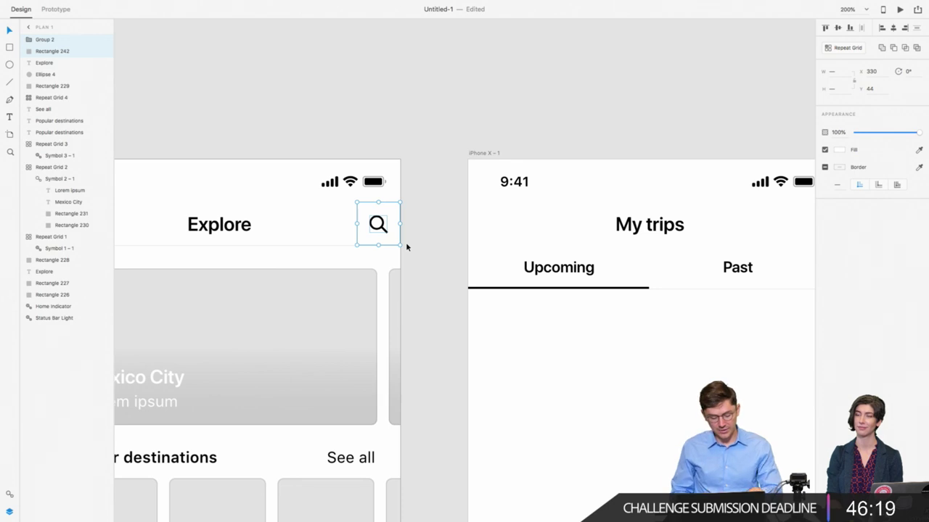
key("super+g")
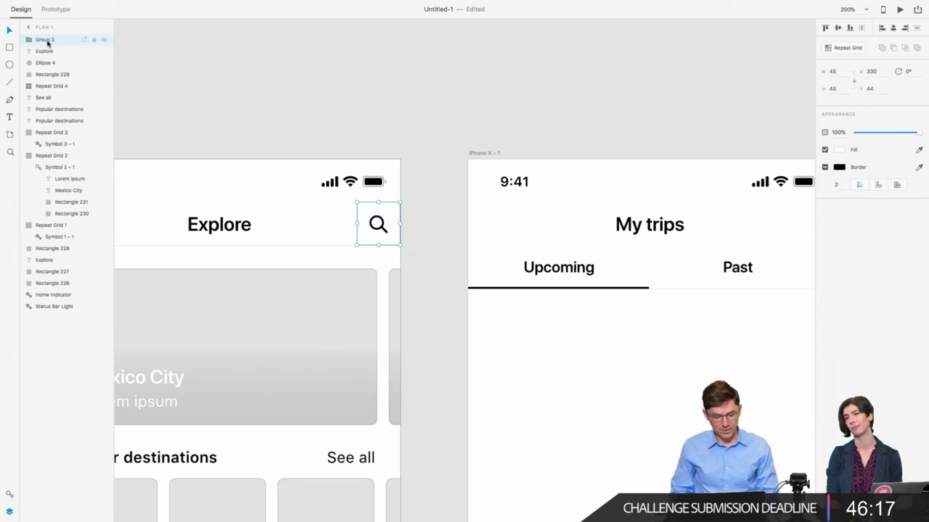
double_click(45, 39)
type("search")
key("Return")
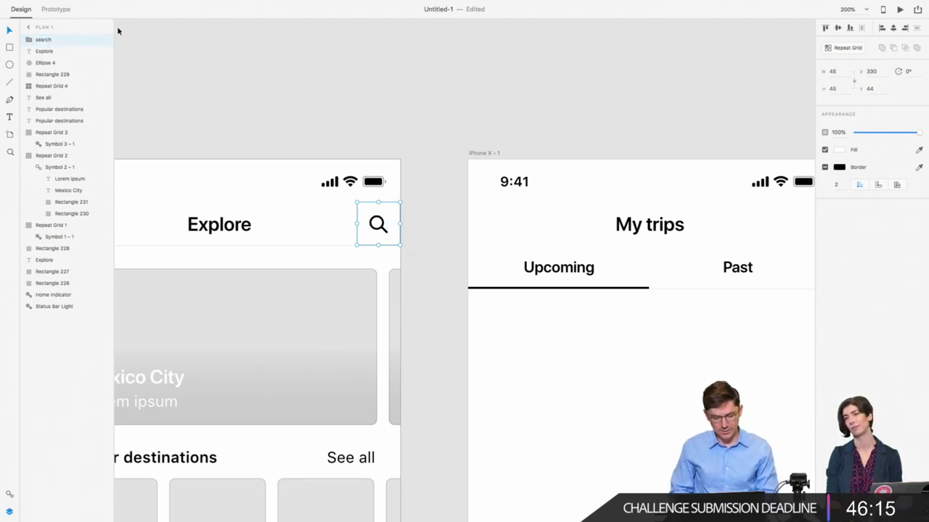
left_click(350, 68)
scroll(350, 70, "down", 2)
scroll(350, 70, "down", 5)
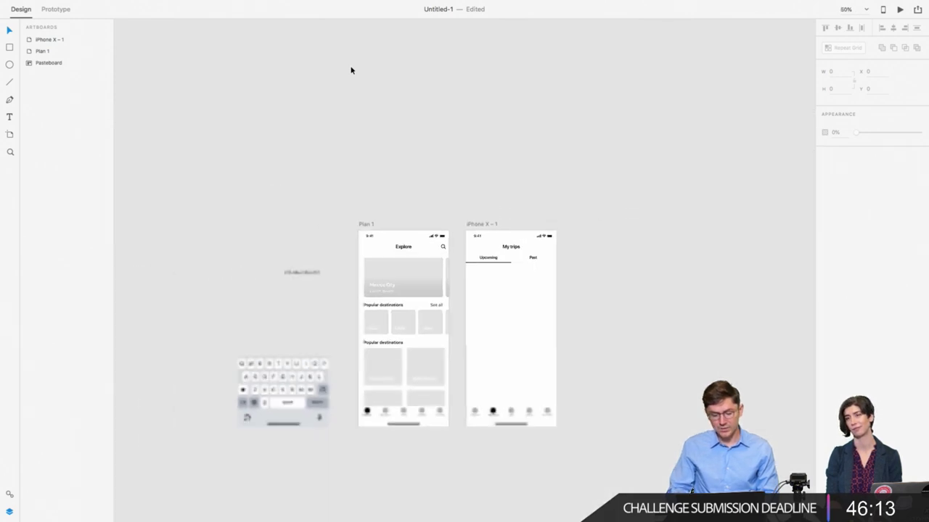
scroll(350, 70, "up", 5)
scroll(350, 69, "down", 2)
scroll(350, 69, "right", 2)
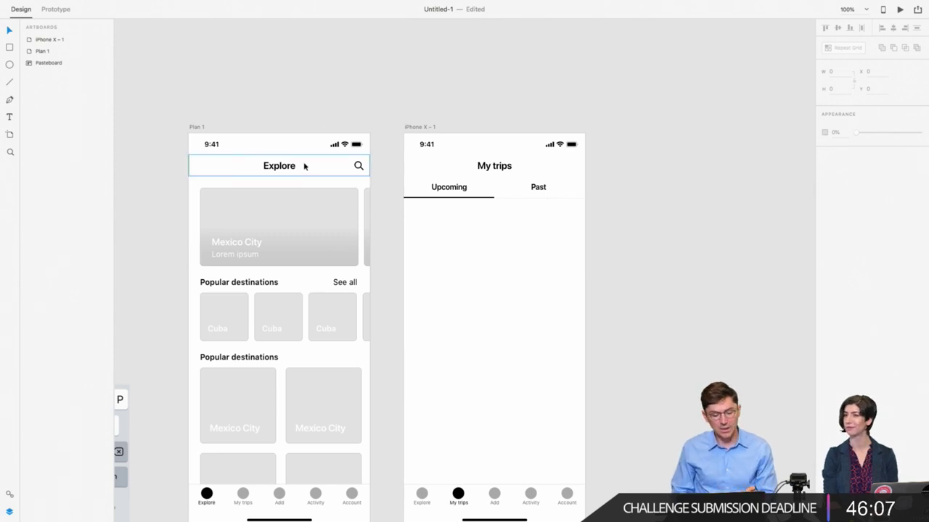
left_click(358, 166)
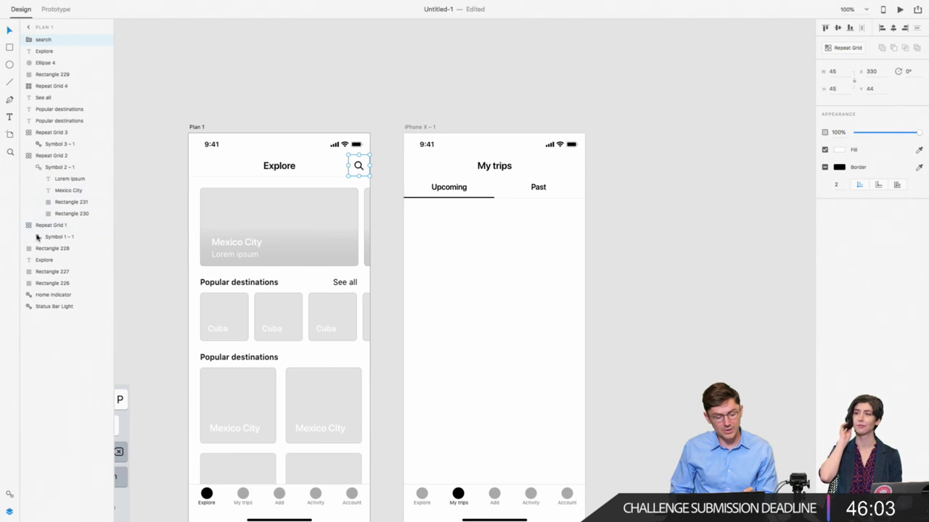
left_click(285, 168)
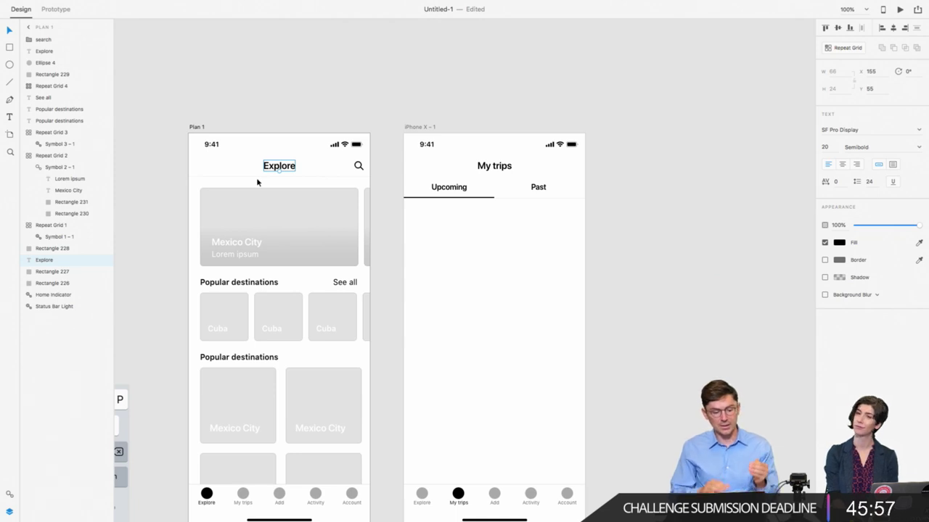
left_click(39, 39)
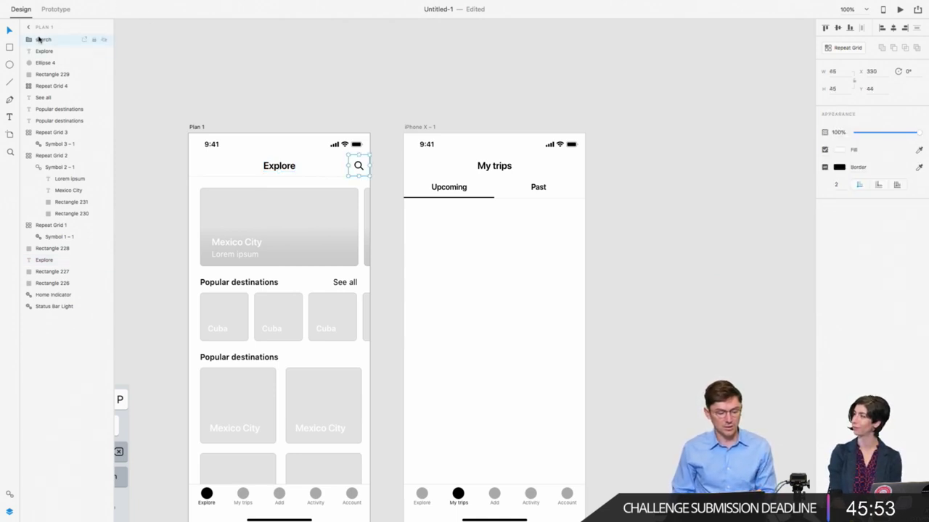
left_click(198, 177)
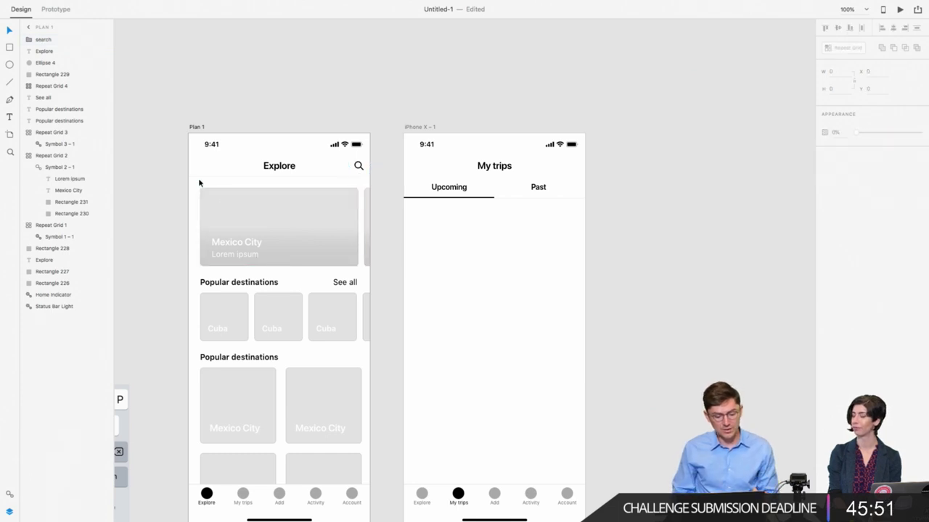
Step: Group all Explore header elements into a layer named 'top bar'
left_click_drag(195, 181, 357, 166)
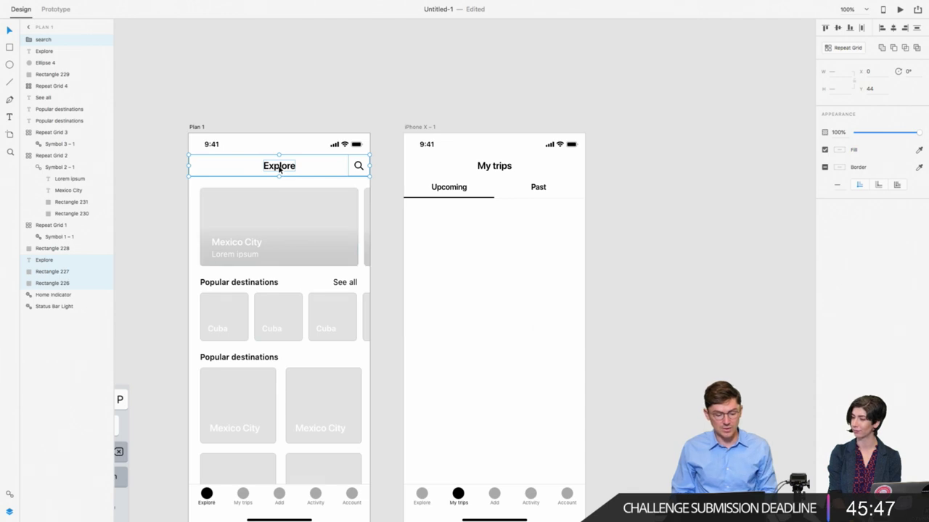
key("super+g")
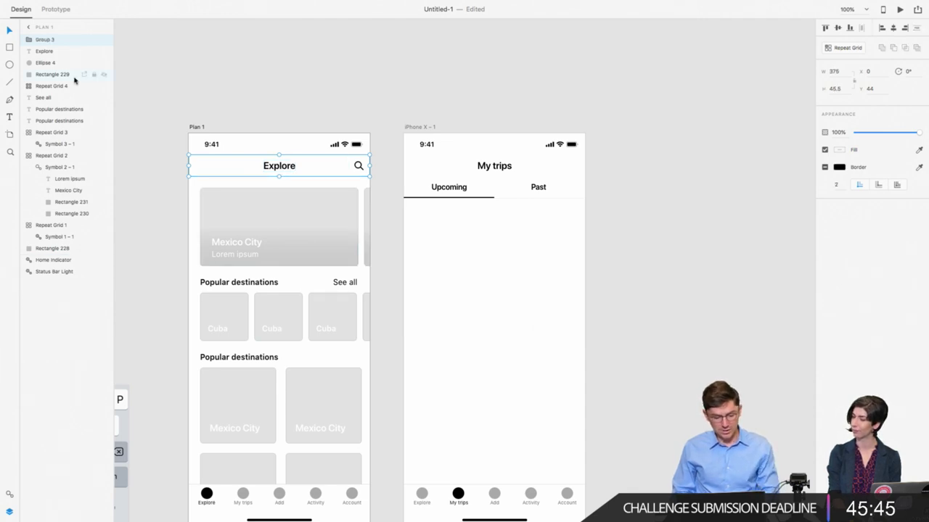
double_click(45, 40)
type("top bar")
key("Return")
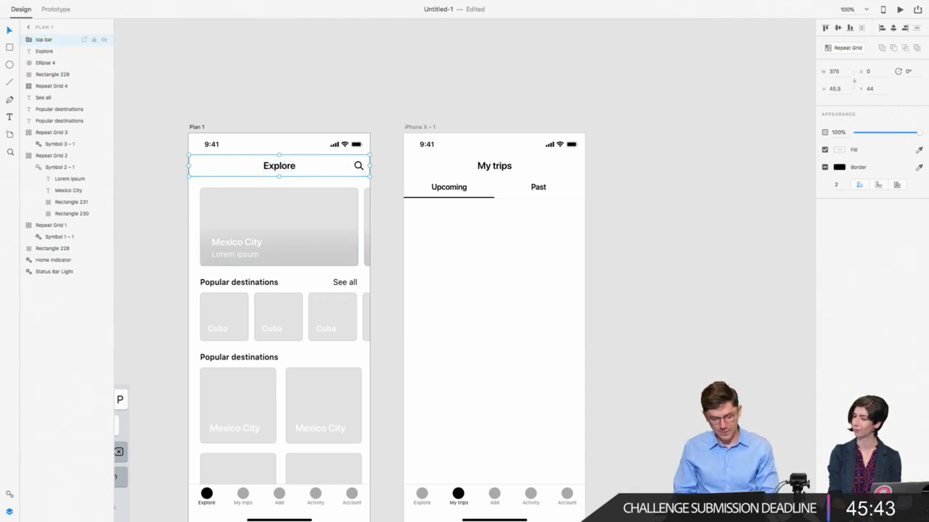
left_click(263, 89)
Step: Rename the Mexico City card grid to 'promo' and move it under top bar
scroll(263, 88, "down", 3)
left_click(285, 124)
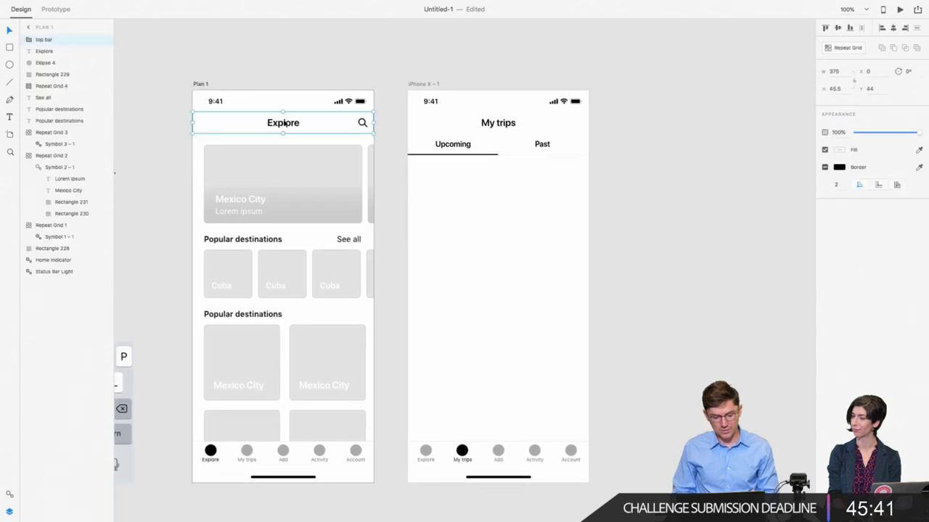
scroll(284, 123, "down", 2)
left_click(215, 141)
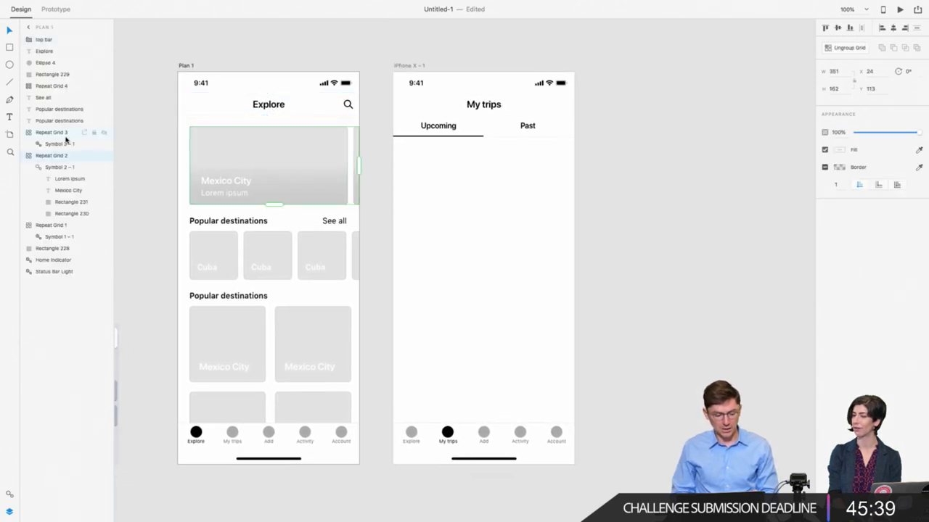
left_click(26, 156)
double_click(49, 155)
type("c")
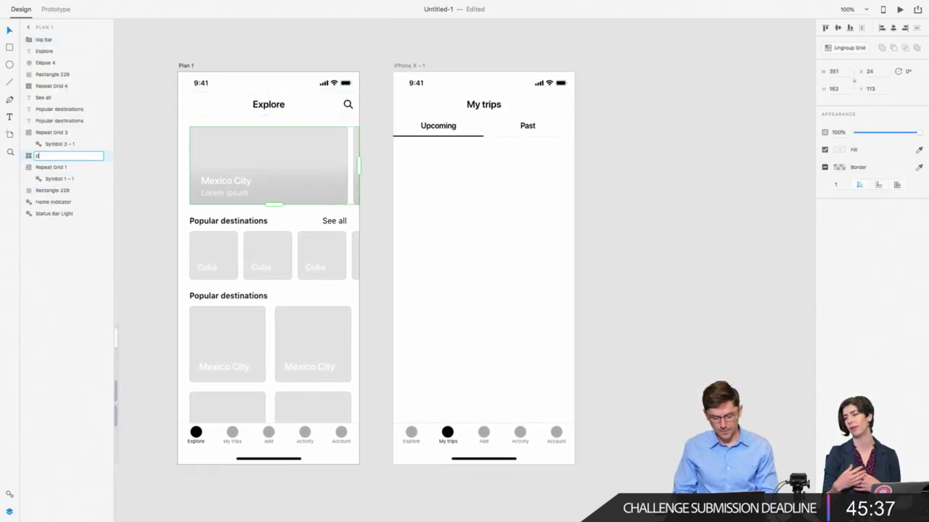
type("romo")
key("Return")
left_click_drag(63, 156, 61, 52)
Step: Group the first Popular destinations section as 'popular destinations', placed under promo
left_click_drag(186, 215, 356, 276)
key("ctrl+g")
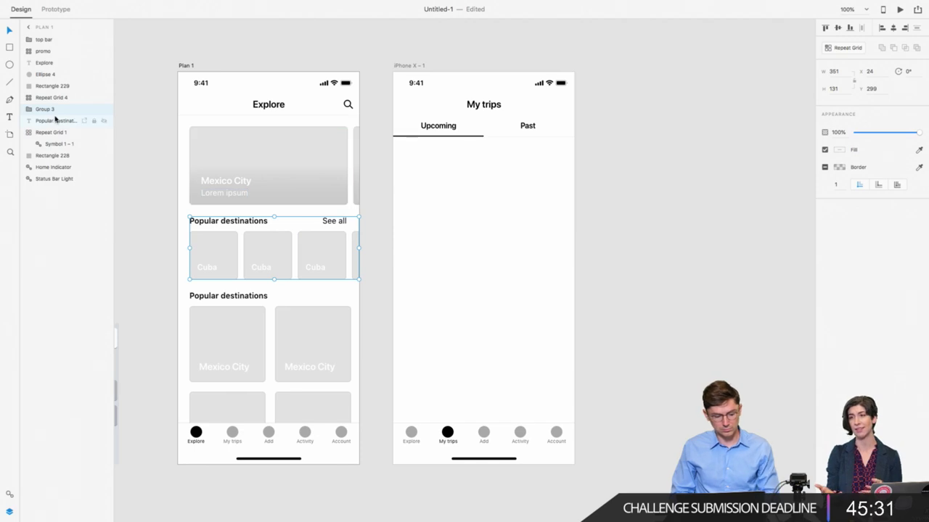
left_click_drag(59, 107, 53, 61)
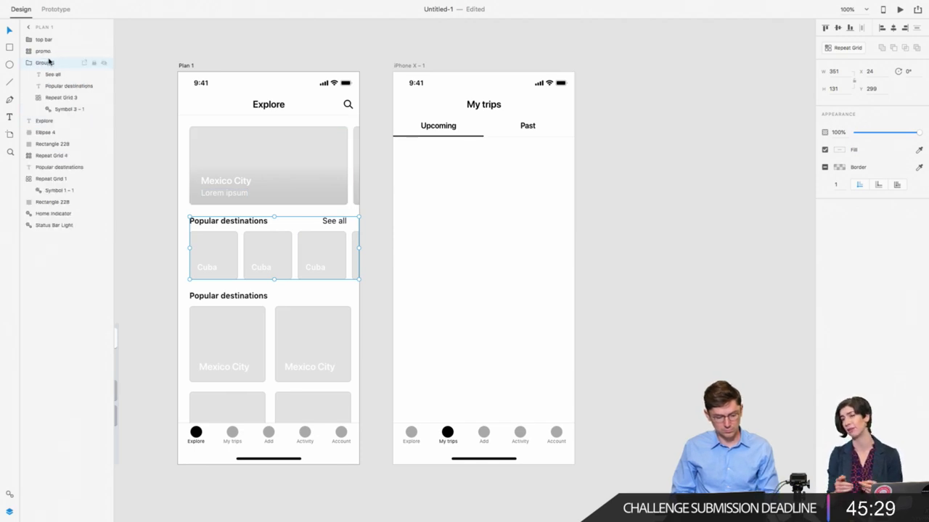
double_click(45, 63)
type("popular des")
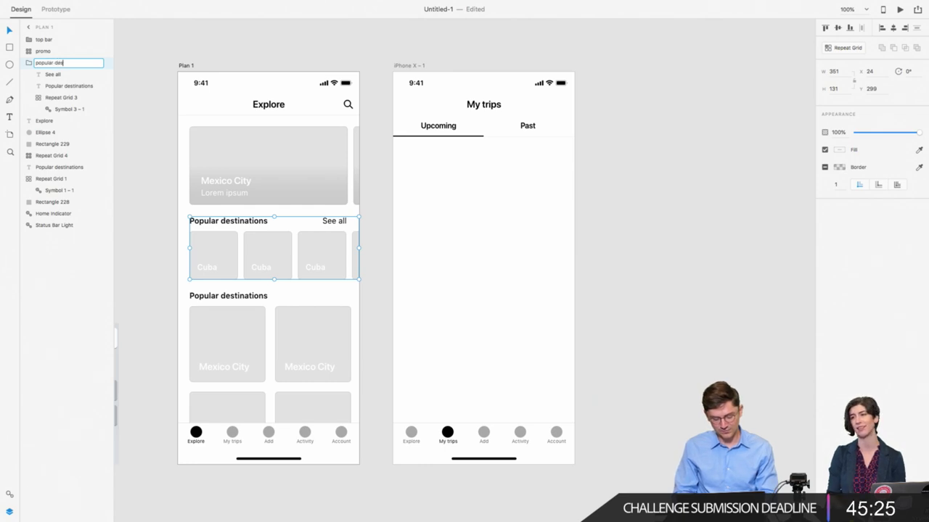
type("tinations")
key("Return")
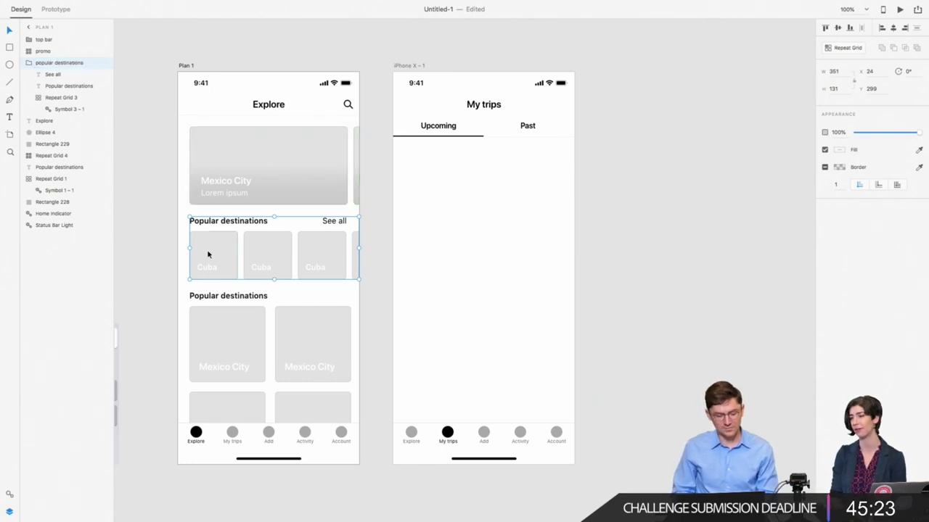
left_click(167, 254)
Step: Move the lower Popular destinations group up and name it 'popular destinations'
left_click_drag(185, 291, 322, 365)
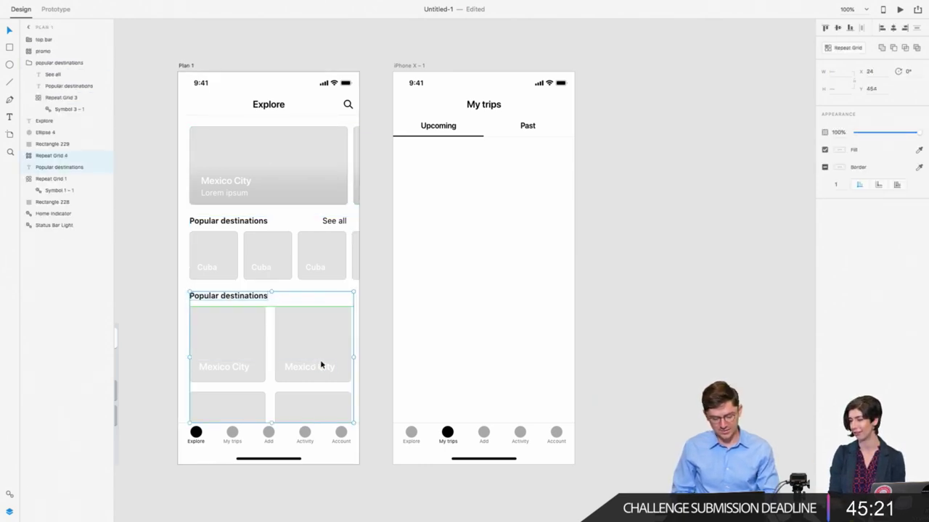
left_click(28, 63)
left_click_drag(50, 108, 50, 76)
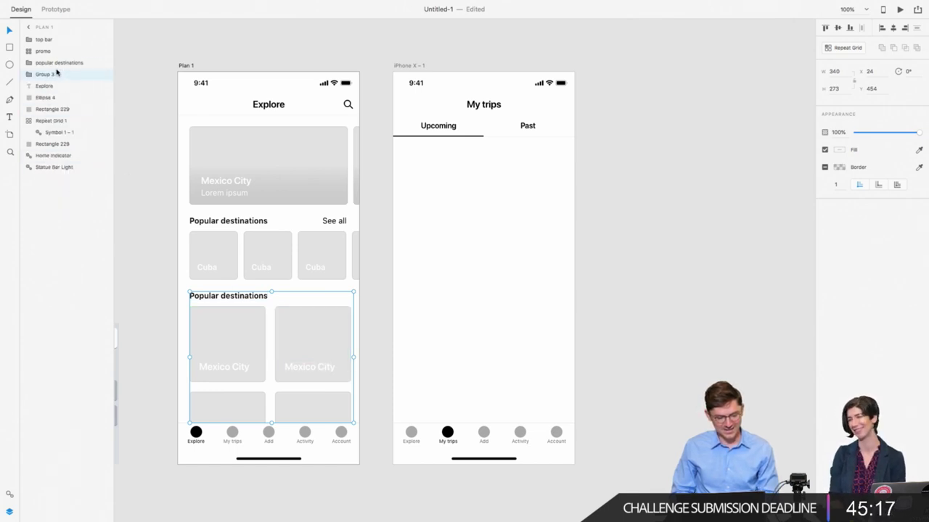
double_click(50, 75)
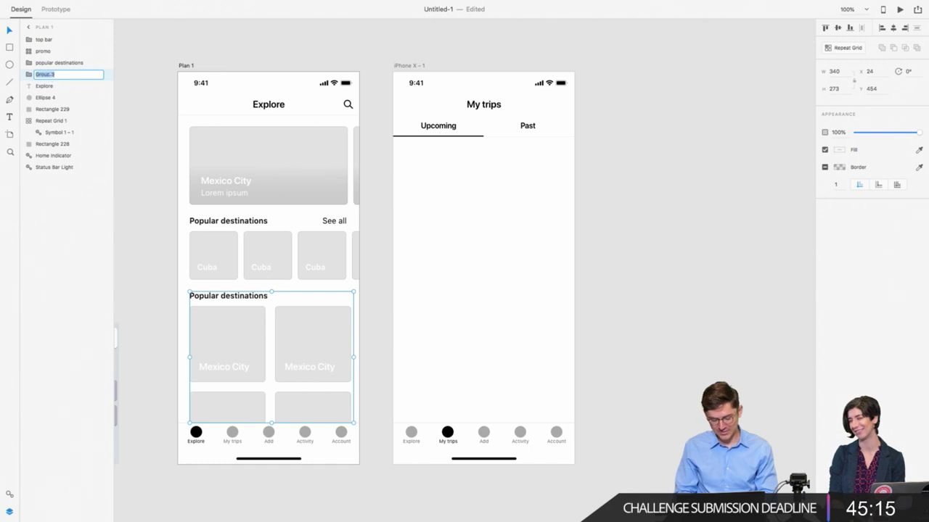
type("popular")
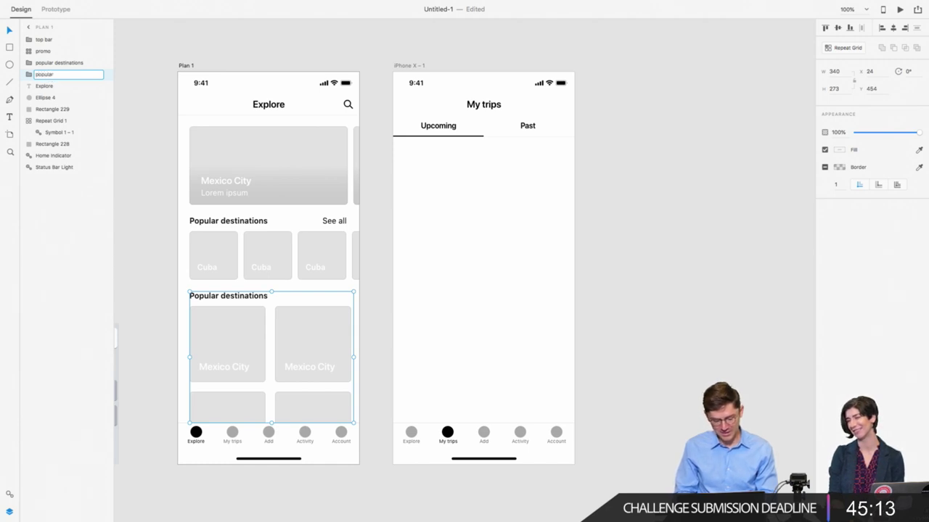
type(" destination")
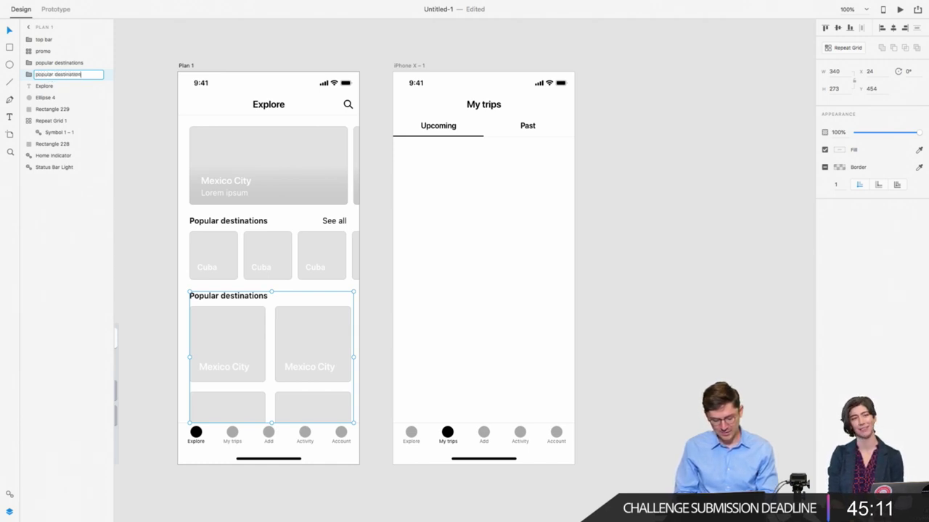
type("s")
key("Return")
left_click(164, 430)
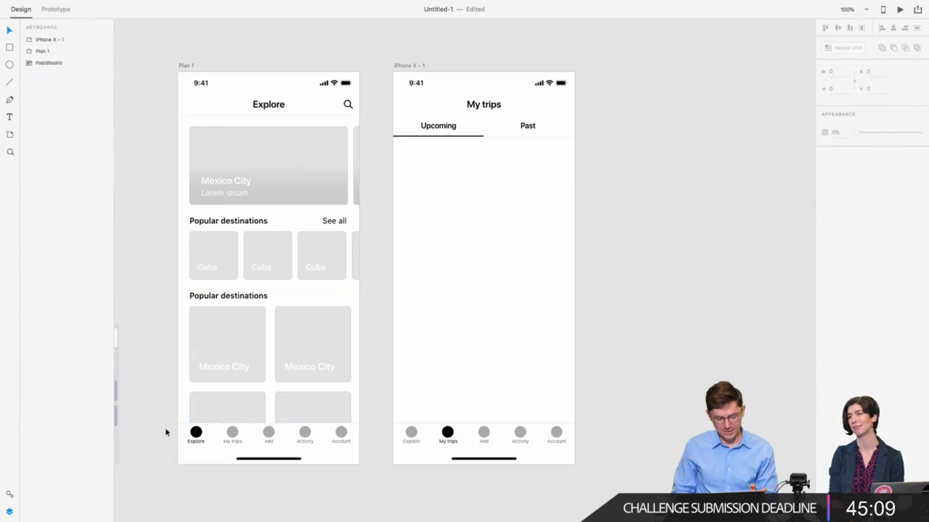
Step: Group the tab bar icons and labels into a layer named 'bottom nav bar'
left_click_drag(165, 427, 361, 441)
key("ctrl+g")
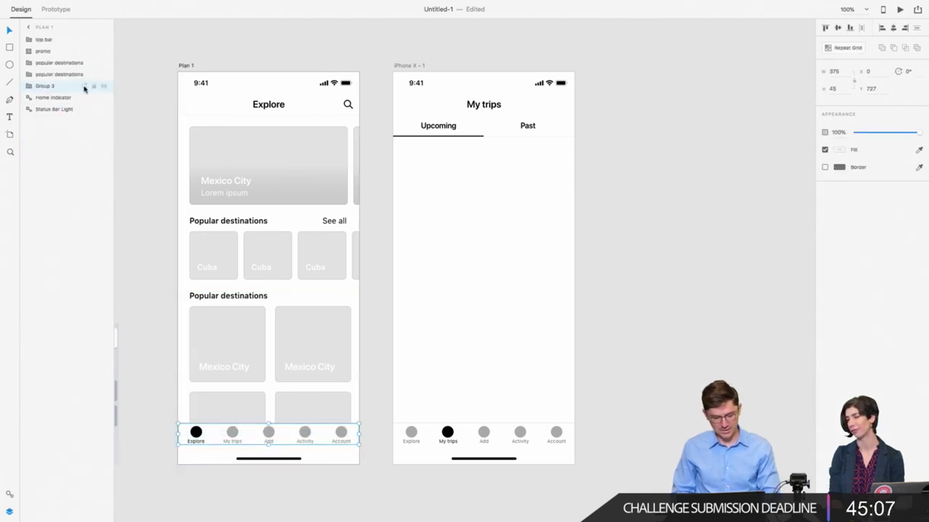
double_click(47, 86)
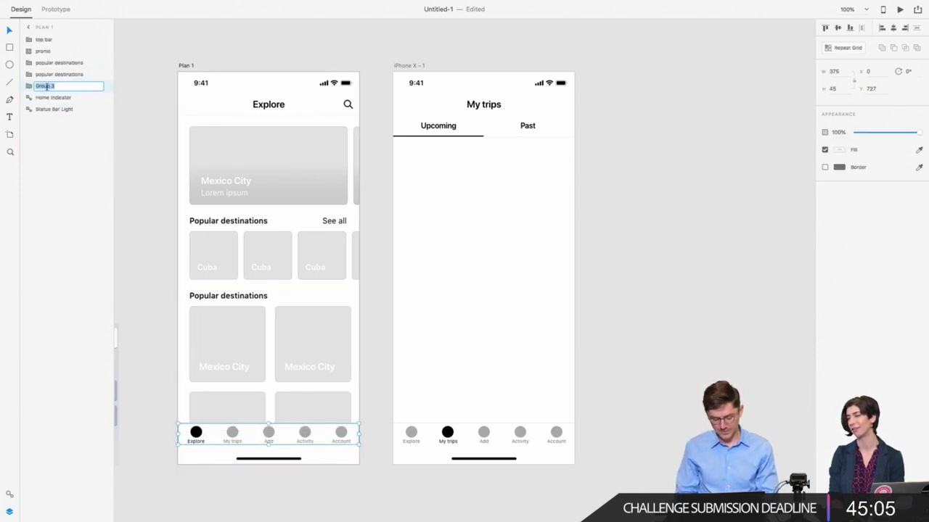
type("bottom")
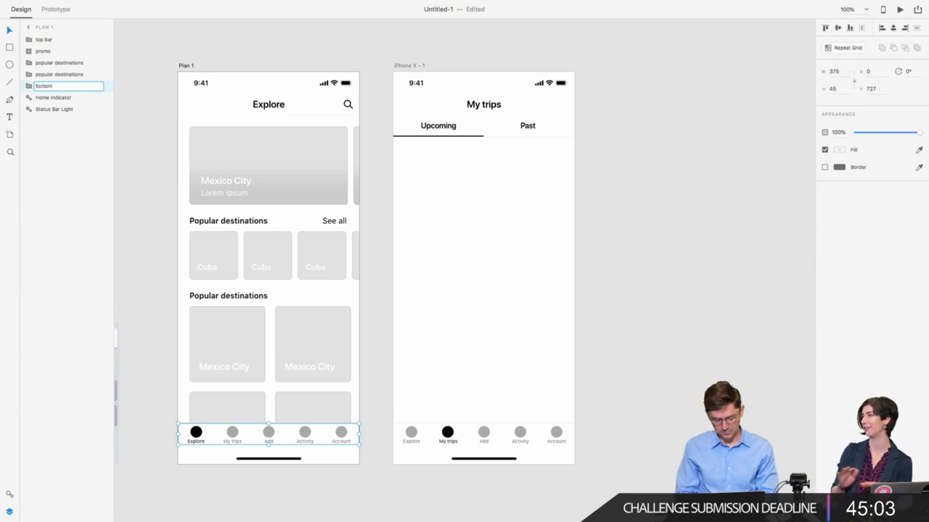
type(" nav bar")
key("Return")
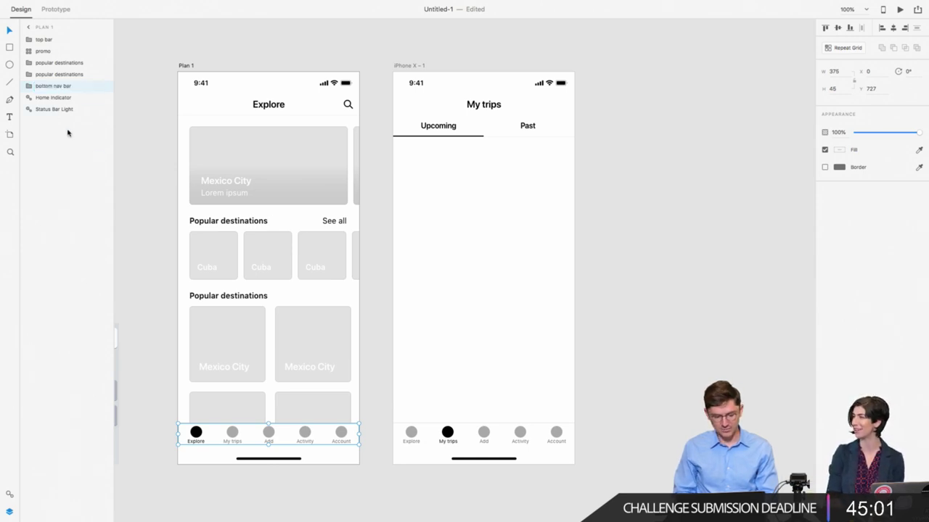
left_click(157, 217)
scroll(157, 217, "down", 1)
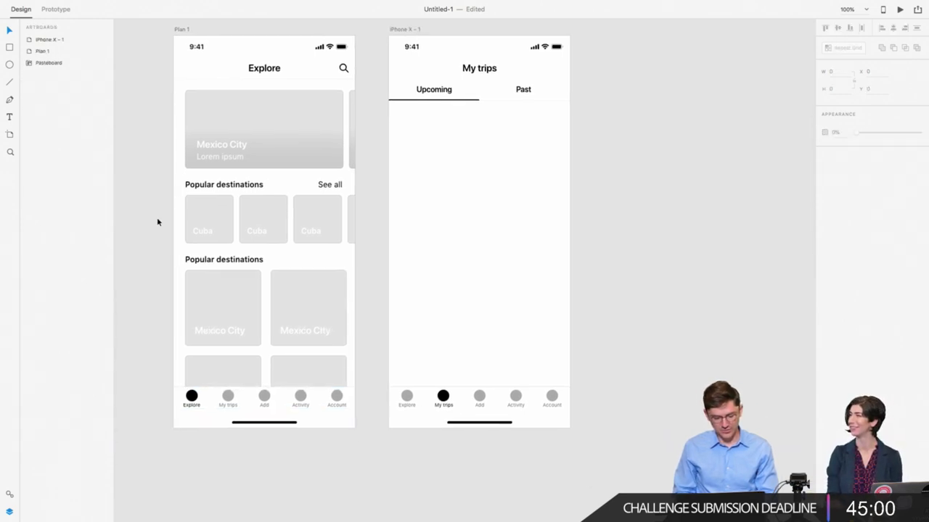
left_click(241, 423)
left_click(149, 295)
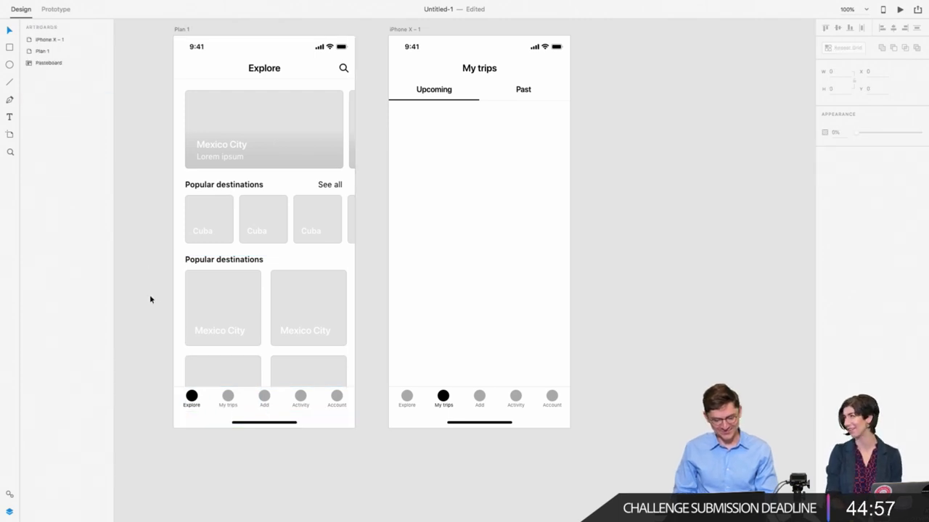
scroll(150, 295, "up", 2)
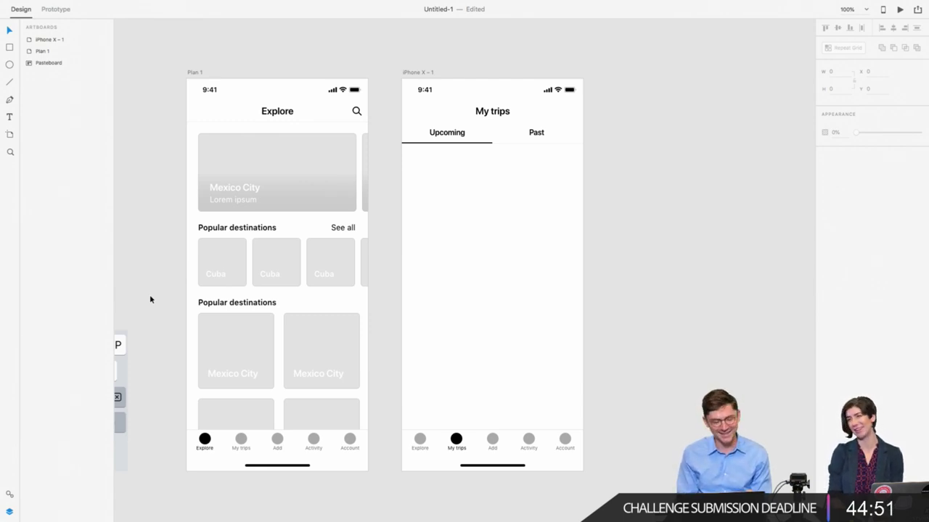
left_click(495, 200)
scroll(494, 199, "right", 1)
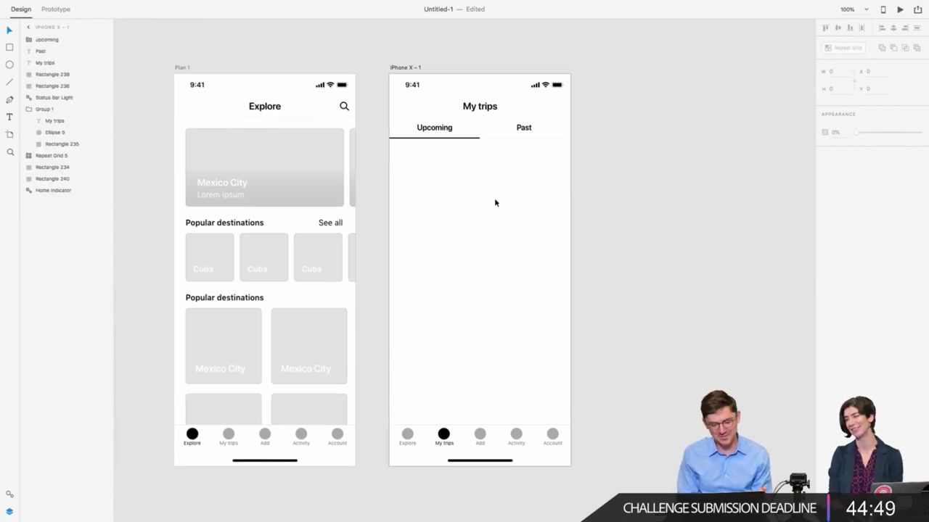
scroll(443, 166, "right", 1)
scroll(443, 166, "right", 2)
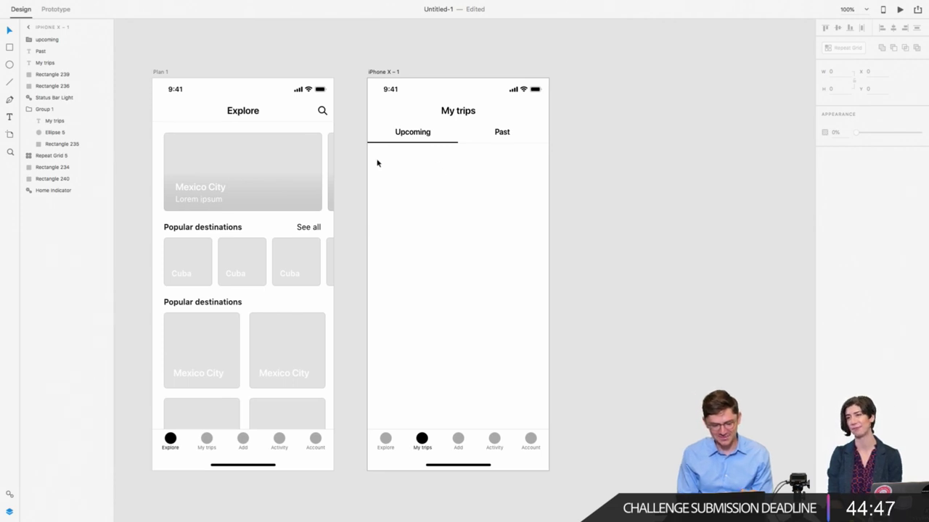
Step: Copy the promo grid into My trips, shrink it to one card and ungroup it
left_click(250, 178)
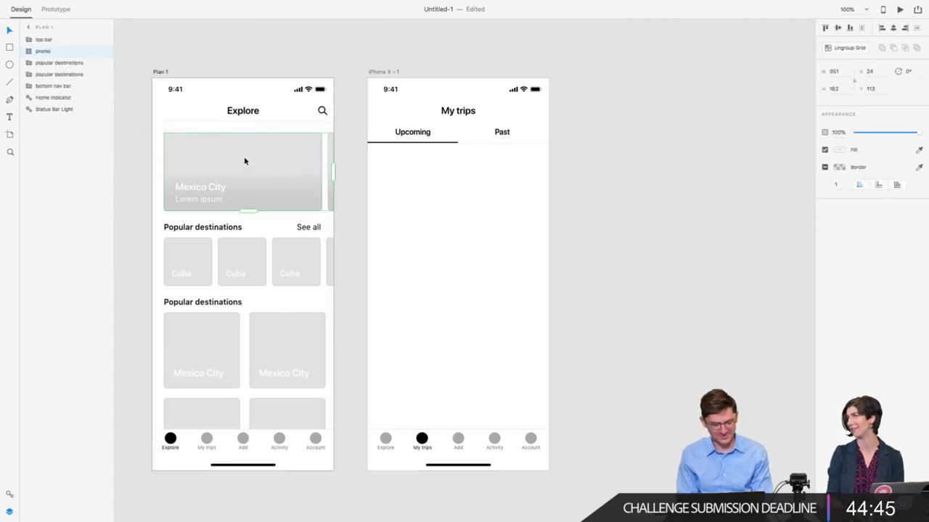
left_click_drag(244, 161, 461, 185)
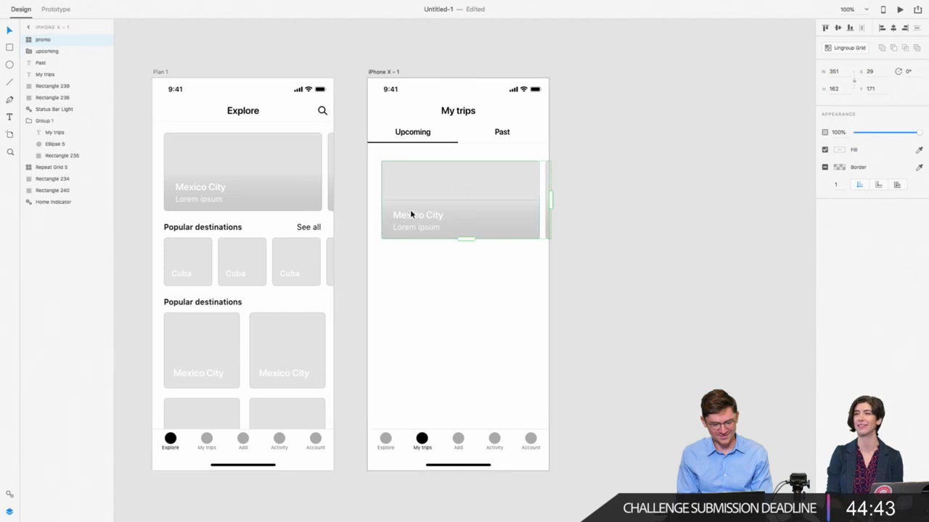
left_click_drag(857, 81, 854, 80)
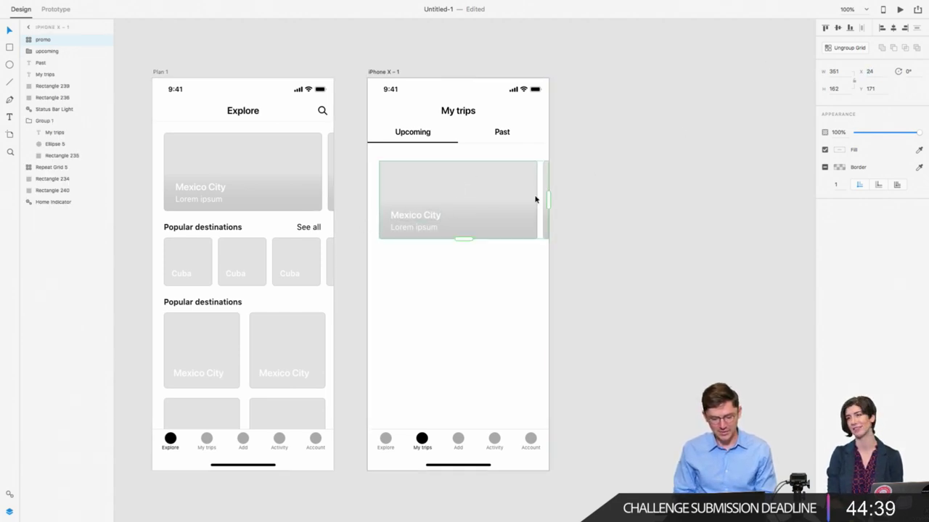
left_click_drag(547, 199, 539, 200)
right_click(447, 186)
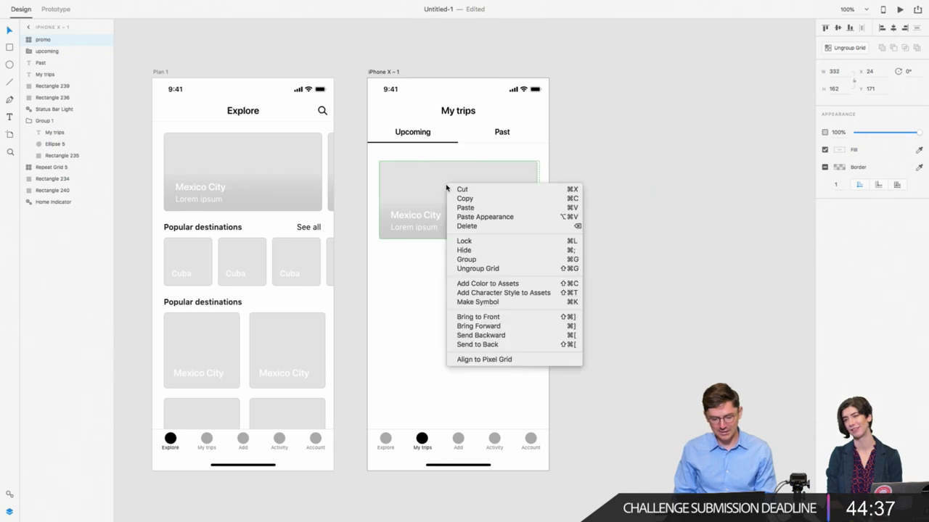
left_click(457, 266)
Step: Nudge the Mexico City card up to sit just below the Upcoming and Past tabs
left_click(474, 214)
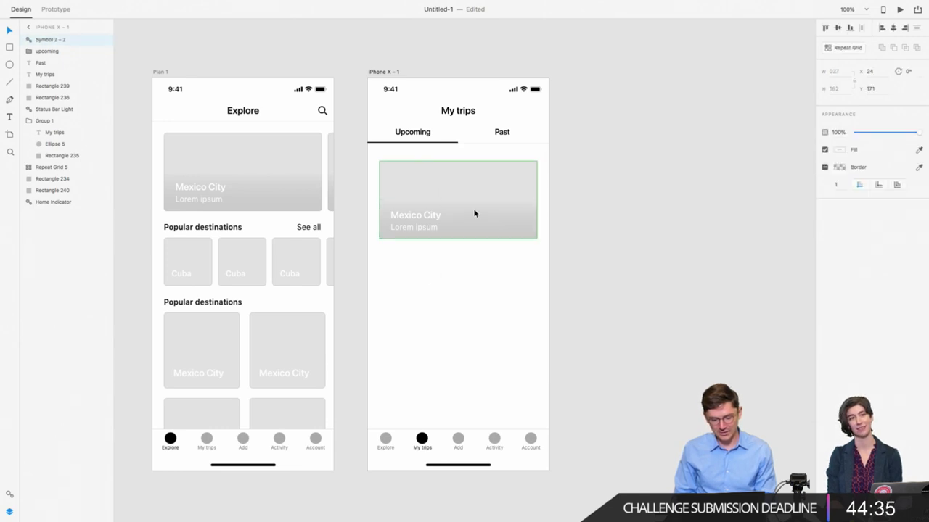
key("Escape")
left_click(406, 235)
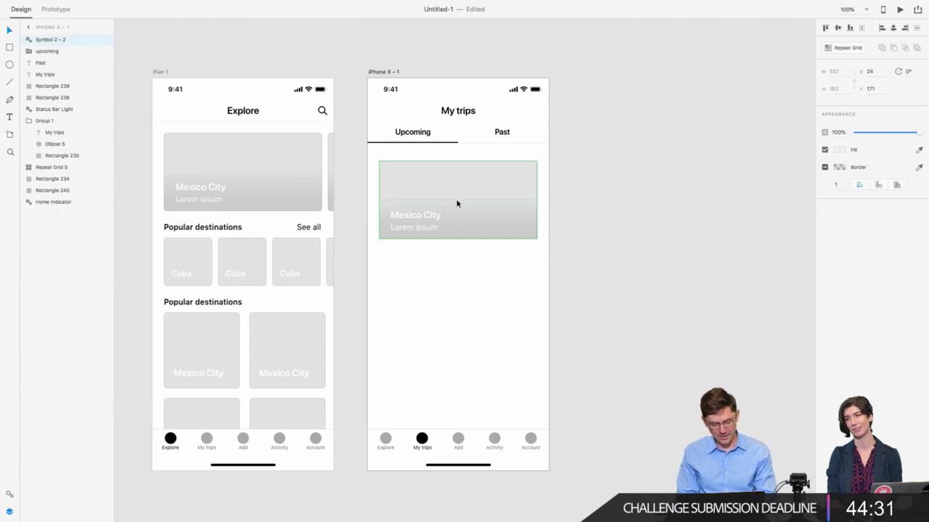
key("alt")
key("shift+Up")
key("Up")
key("Up")
key("Up")
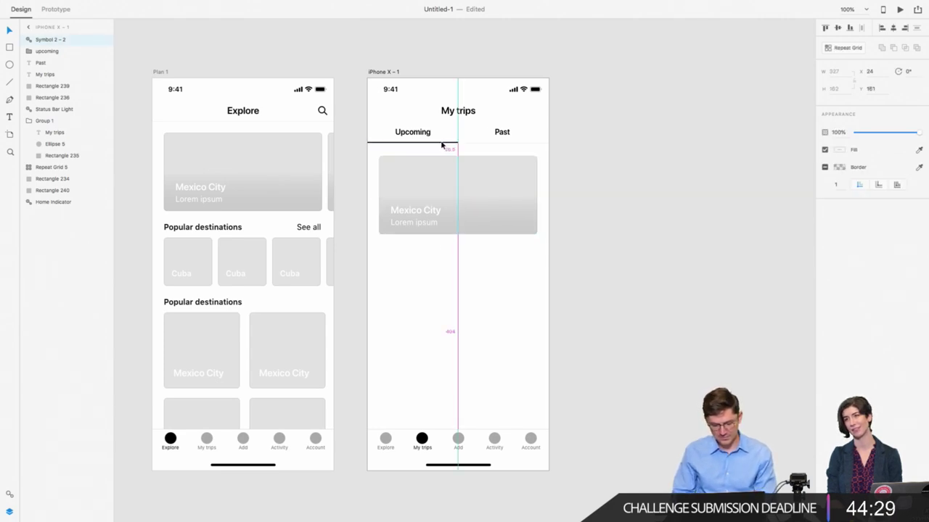
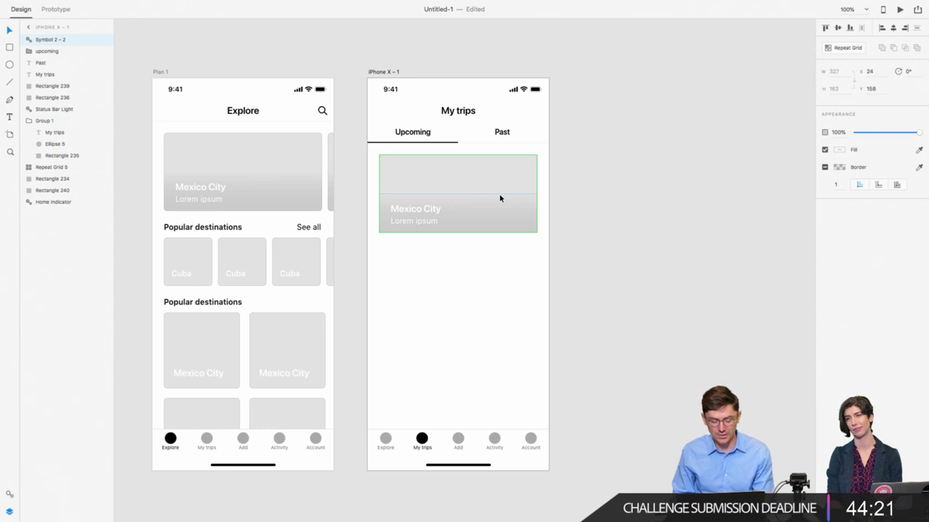
Step: Draw a 44×44 square in the Mexico City card's lower-right corner, nudged one unit right
left_click(513, 244)
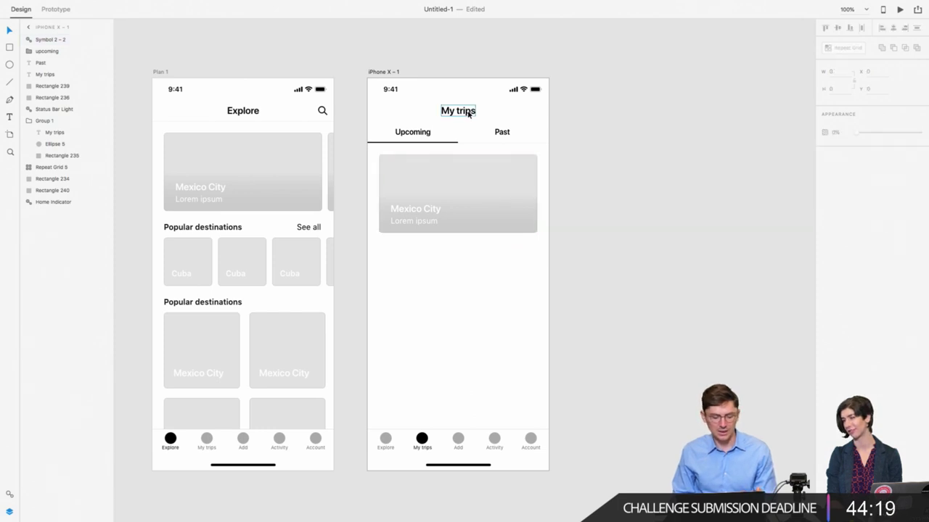
left_click(505, 229)
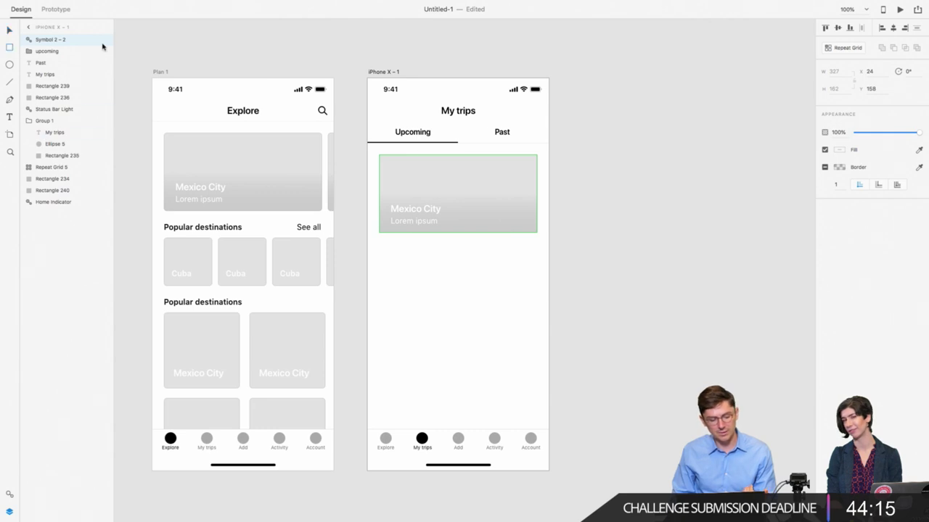
left_click_drag(509, 206, 530, 227)
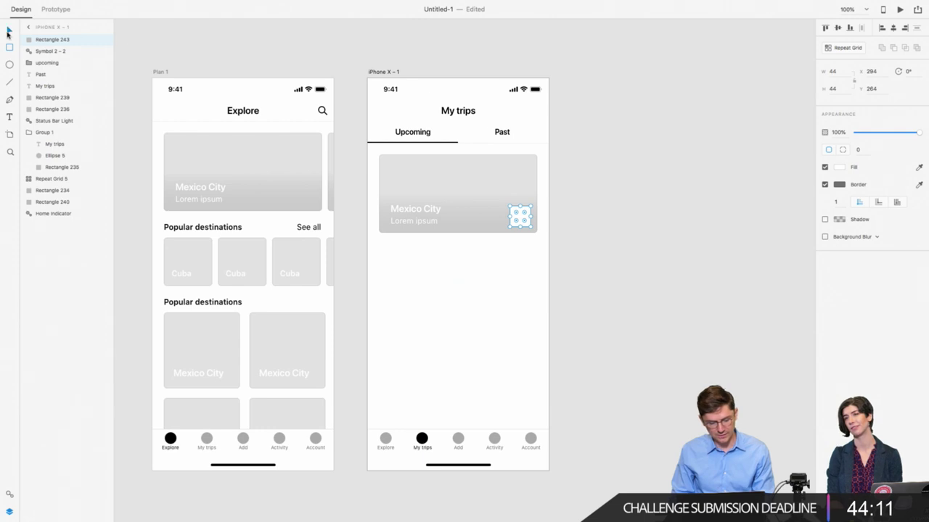
key("Right")
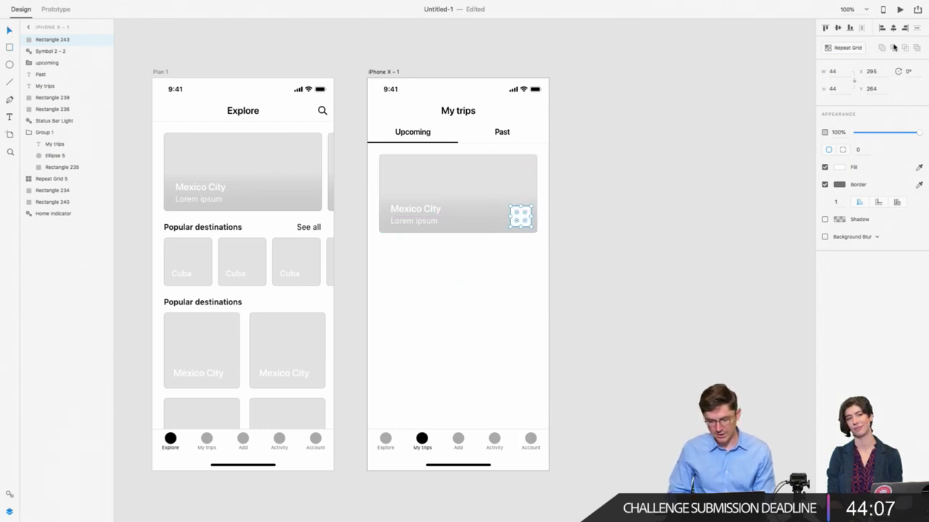
Step: Zoom in on the card and remove the new white square's border
key("super+equal")
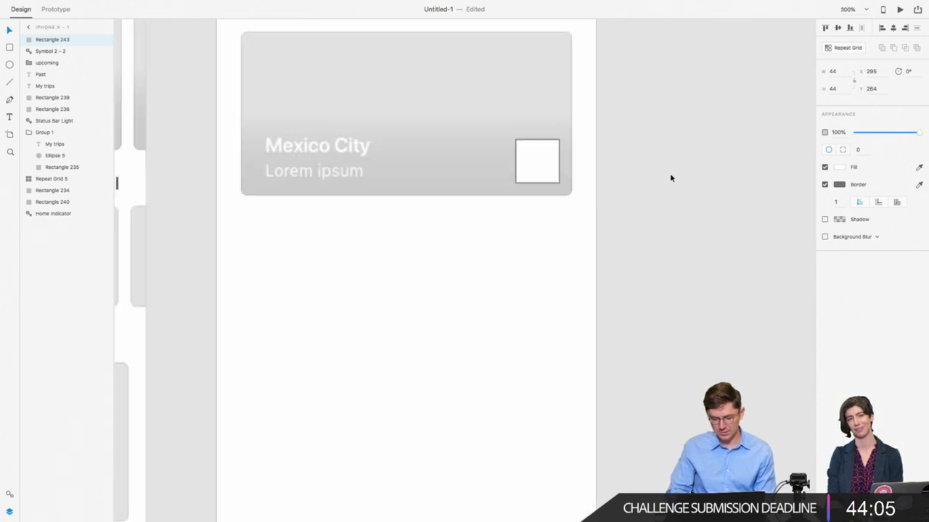
scroll(561, 182, "up", 4)
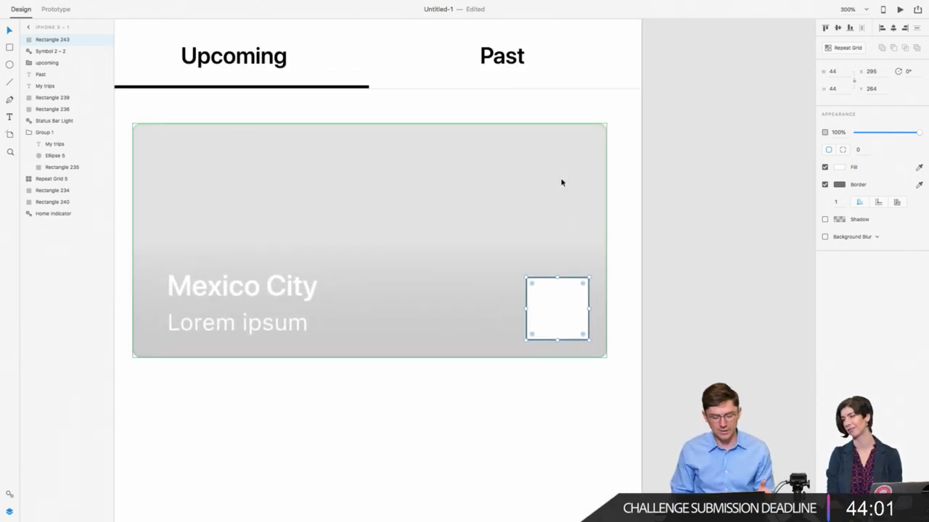
left_click(824, 185)
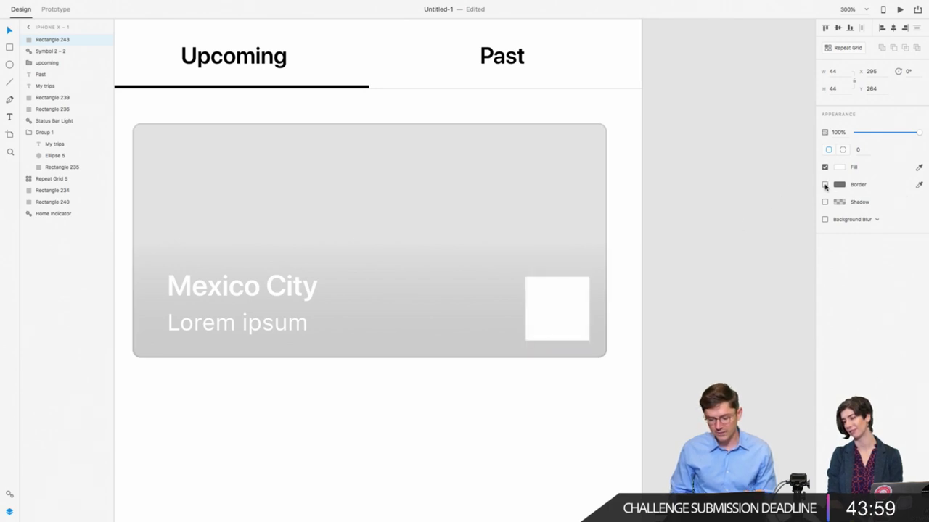
left_click(544, 314)
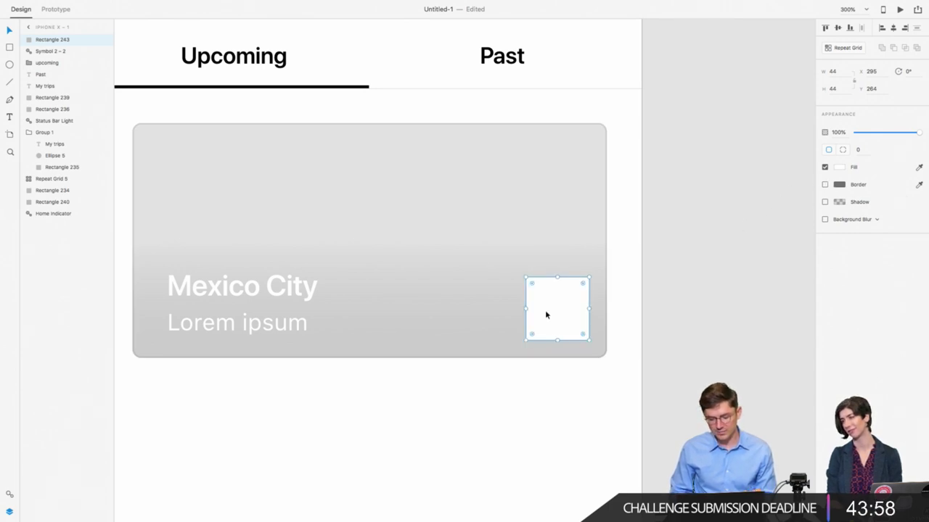
left_click(10, 65)
Step: Draw a 4×4 circle inside the square with #000000 fill and no border
left_click_drag(554, 295, 559, 303)
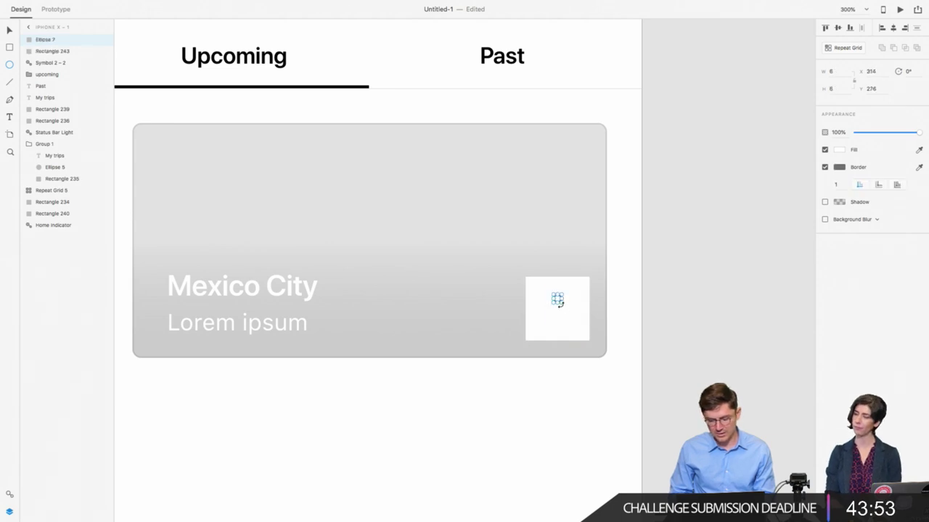
left_click(840, 73)
type("4")
key("Return")
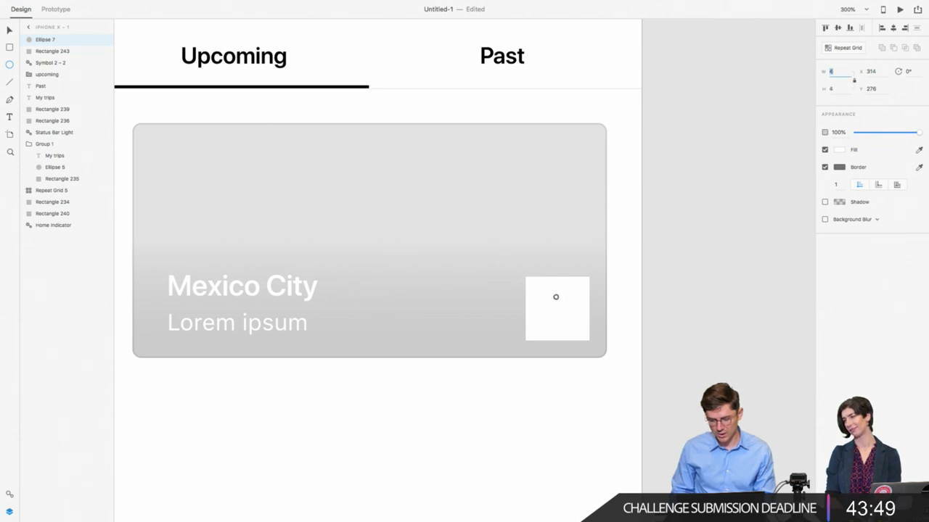
left_click(839, 150)
type("000000")
key("Return")
left_click(648, 308)
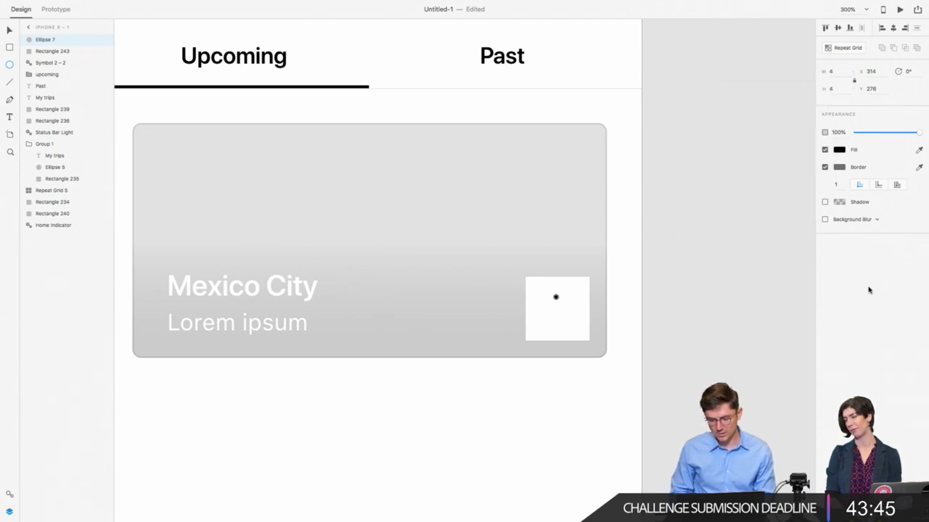
left_click(825, 167)
Step: Repeat Grid the circle into three stacked dots and centre them in the square
key("ctrl+plus")
key("ctrl+plus")
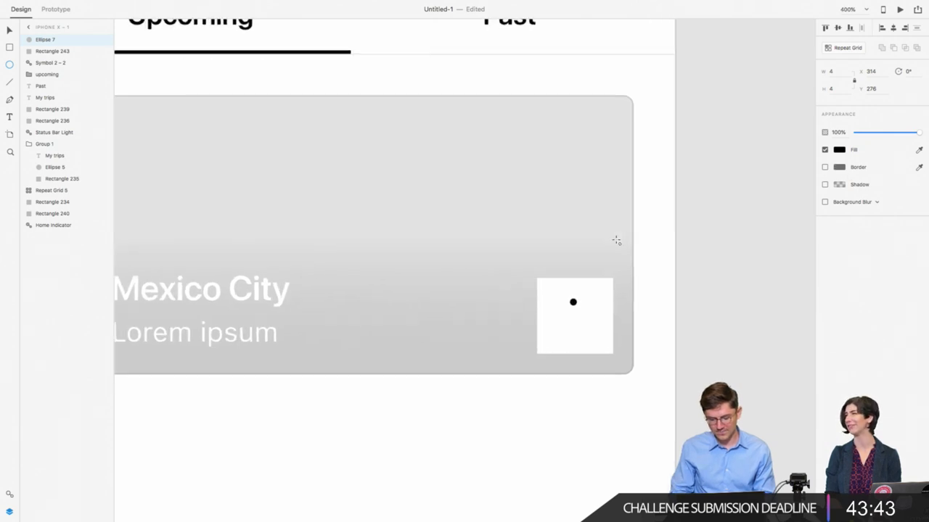
scroll(616, 240, "right", 3)
key("v")
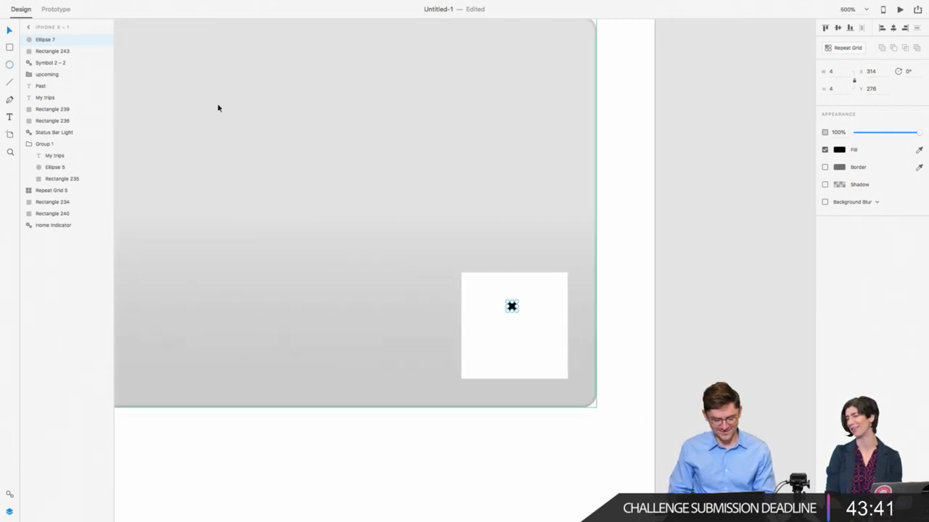
key("ctrl+r")
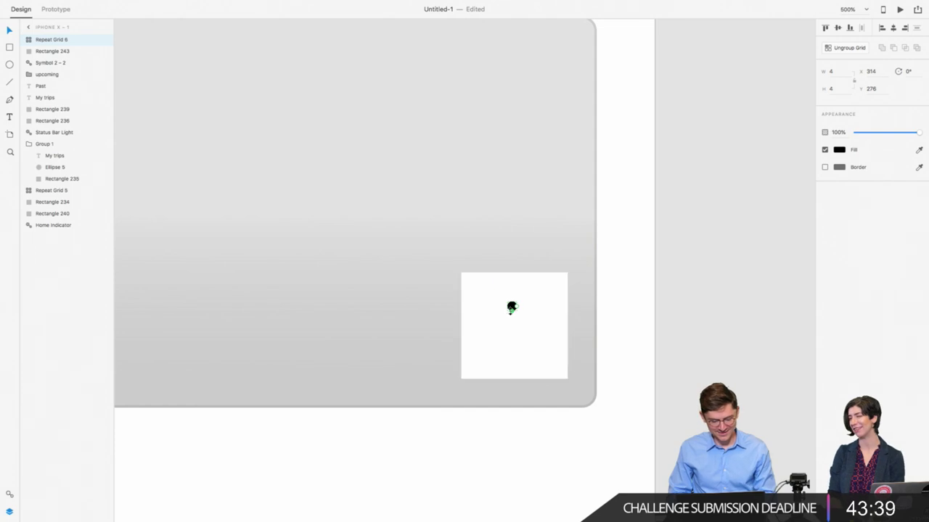
left_click_drag(513, 318, 517, 344)
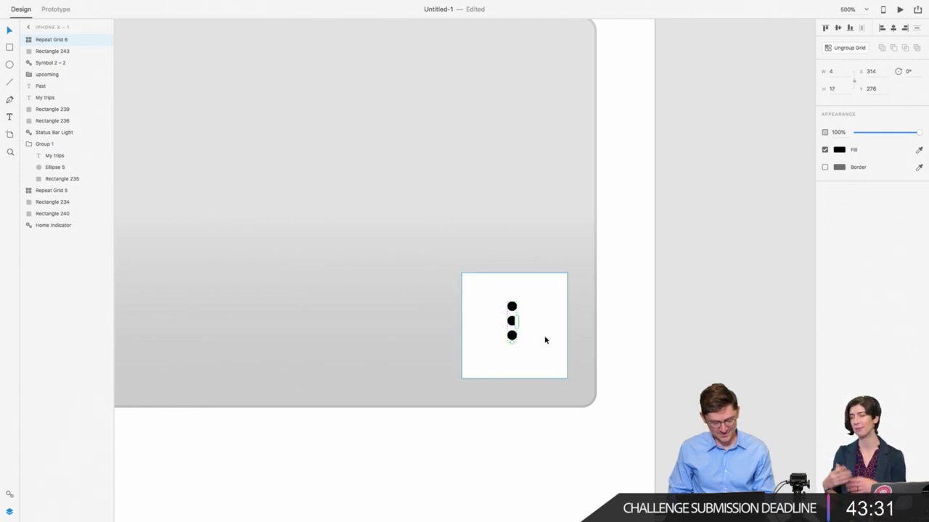
left_click(546, 340, "shift")
left_click(838, 27)
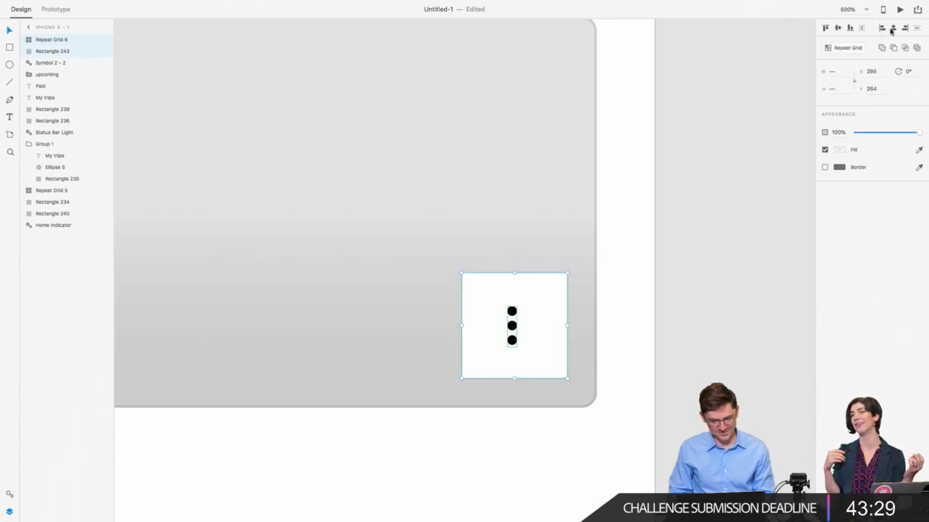
left_click(893, 28)
Step: Make the dots 50% grey, turn off the square's fill, and group dots with square
left_click(673, 296)
double_click(514, 311)
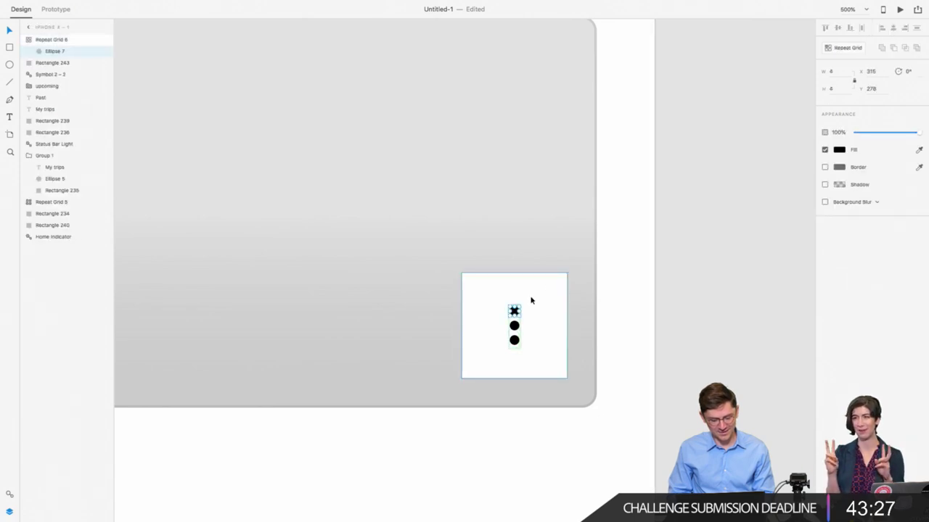
left_click(629, 290)
left_click(518, 310)
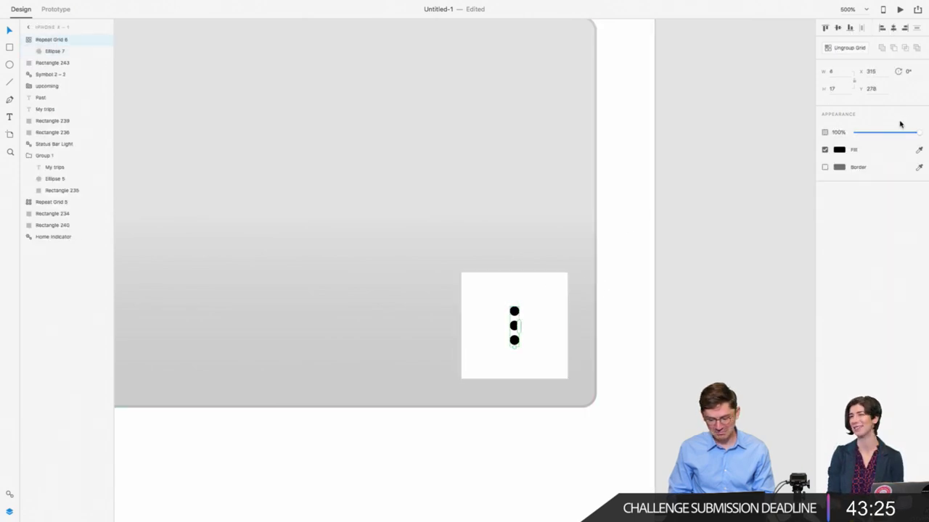
left_click_drag(898, 133, 886, 135)
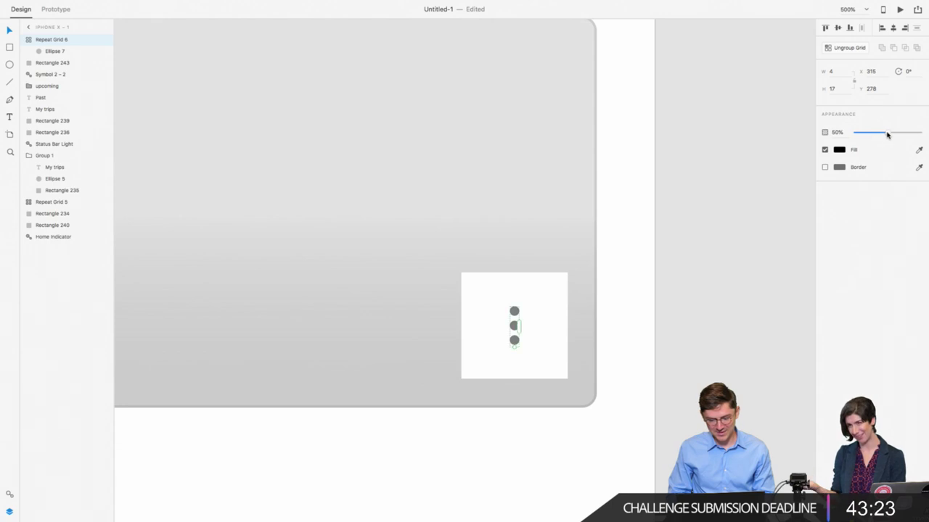
left_click(490, 305)
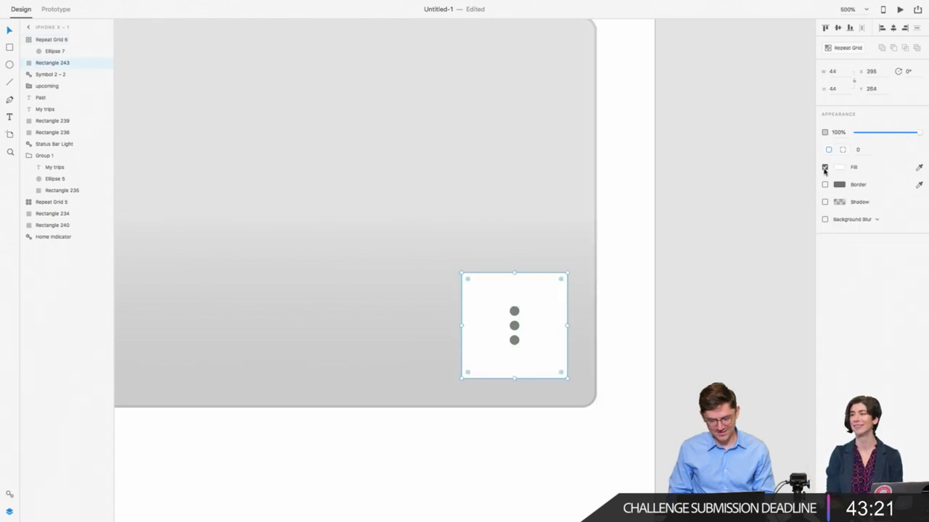
left_click(824, 167)
left_click(513, 315, "shift")
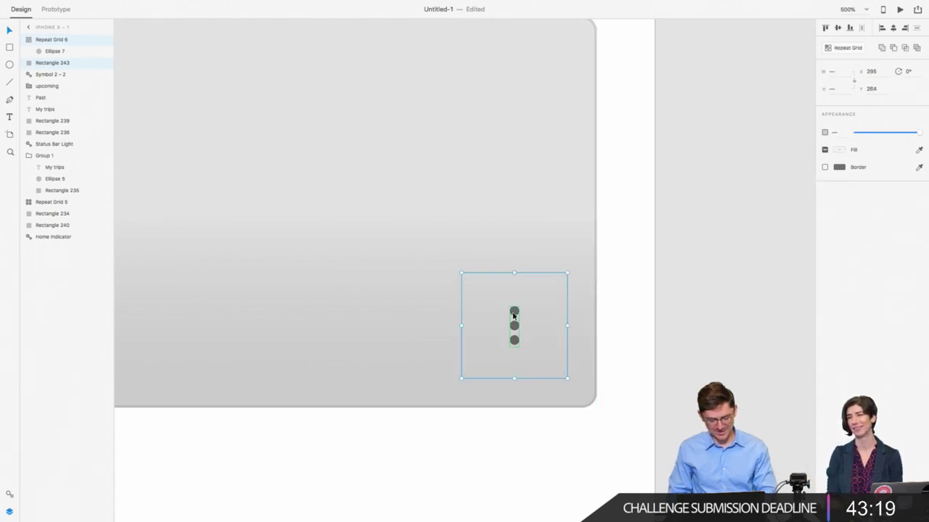
key("super+g")
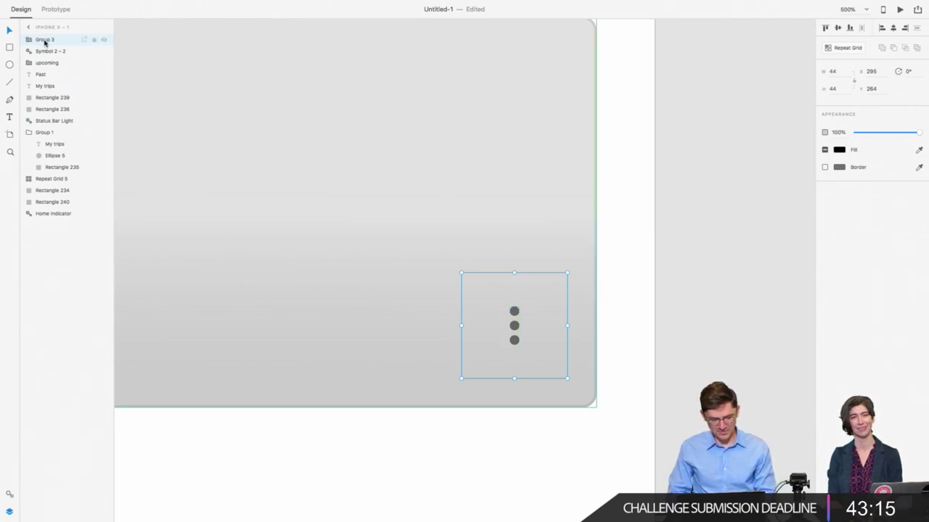
double_click(44, 40)
type("Dots")
key("Return")
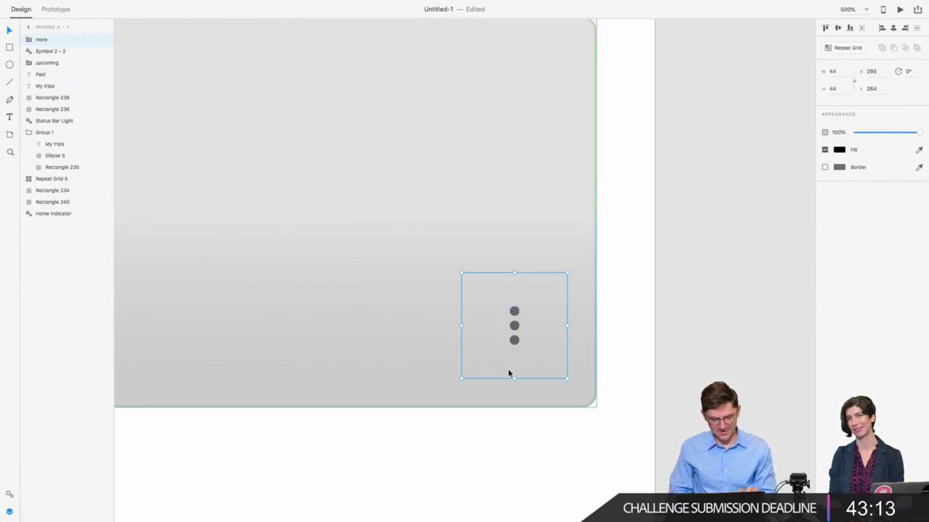
left_click(694, 408)
scroll(695, 408, "down", 5)
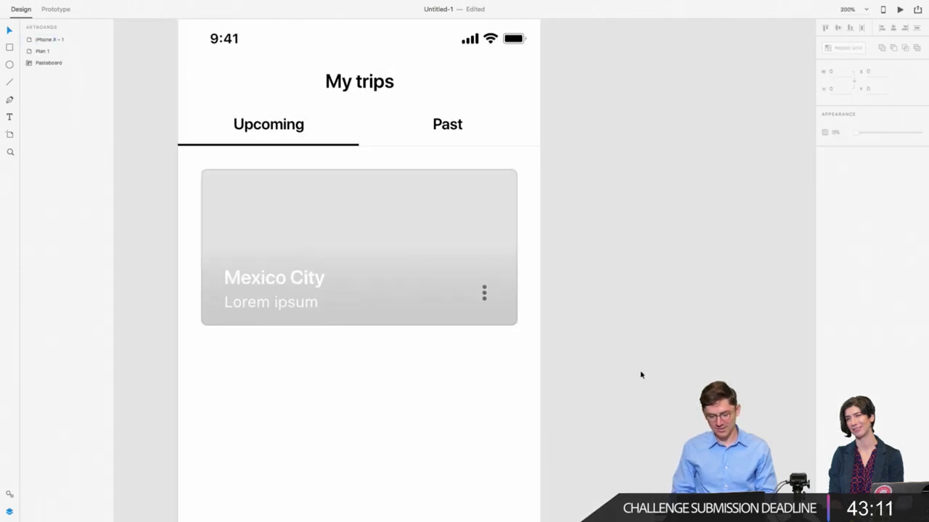
scroll(624, 351, "down", 1)
left_click(493, 260)
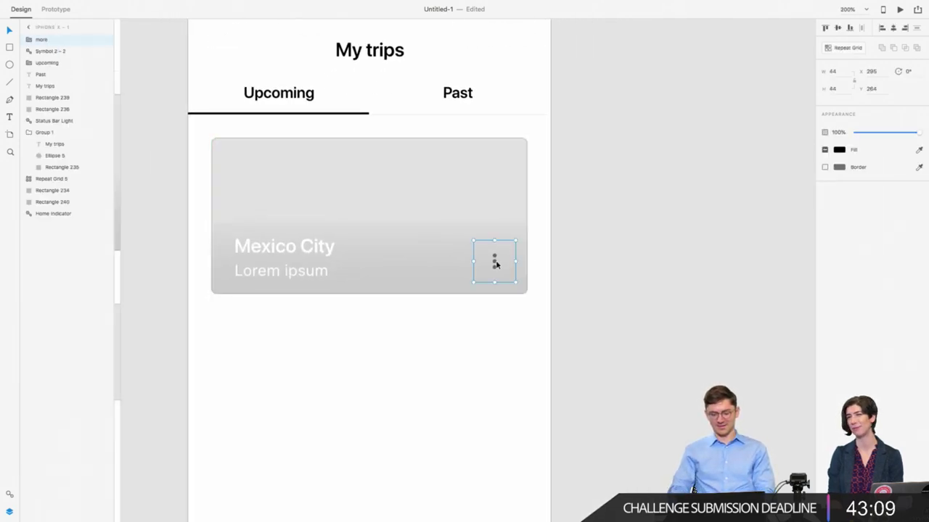
left_click_drag(494, 260, 498, 265)
key("shift+Down")
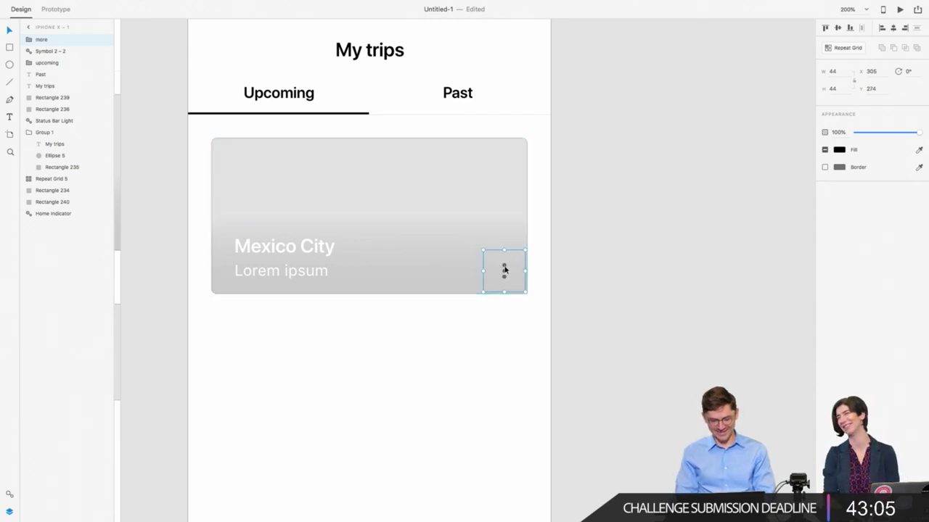
double_click(504, 270)
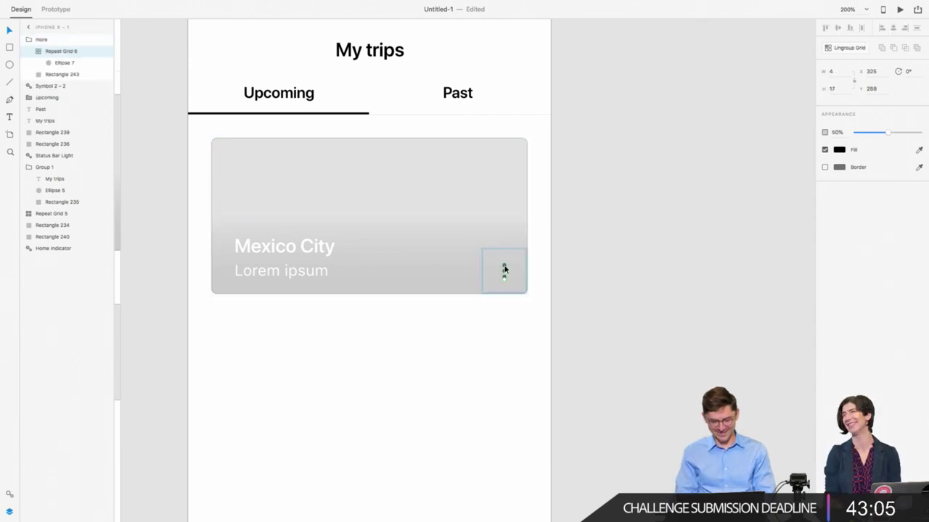
left_click(839, 150)
left_click(740, 147)
left_click(622, 302)
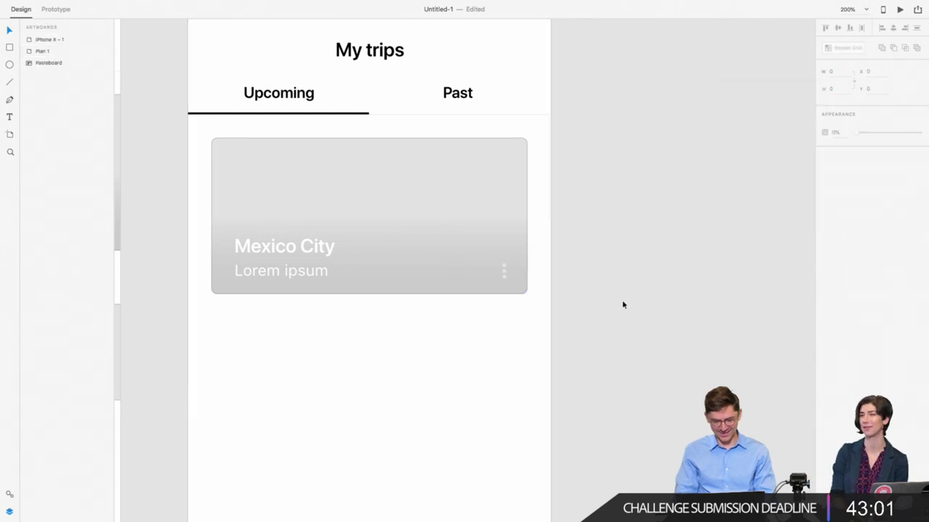
scroll(580, 290, "left", 2)
left_click(546, 273)
double_click(533, 270)
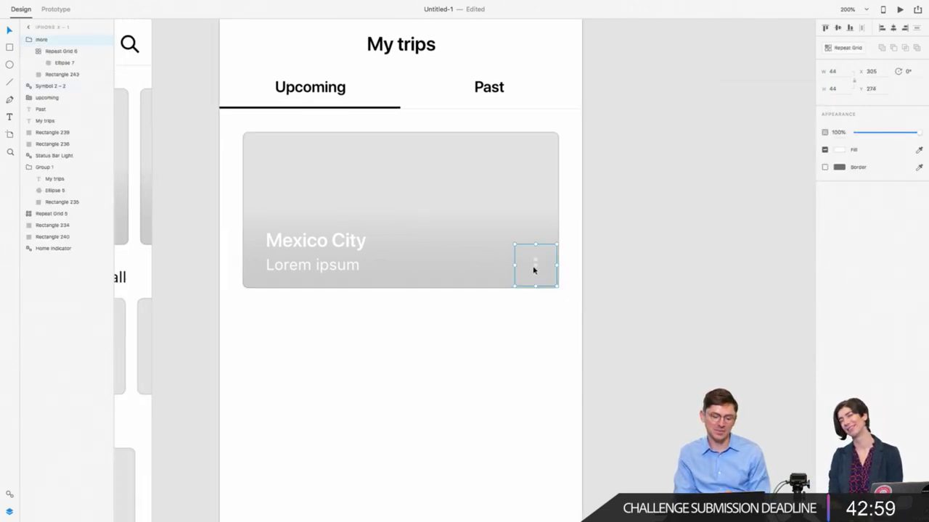
scroll(534, 270, "left", 3)
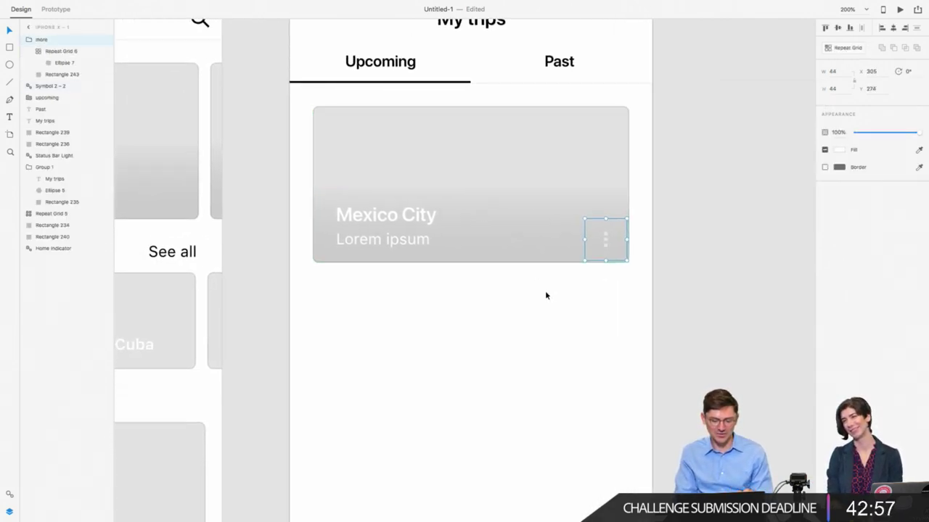
scroll(546, 293, "left", 3)
scroll(546, 294, "up", 3)
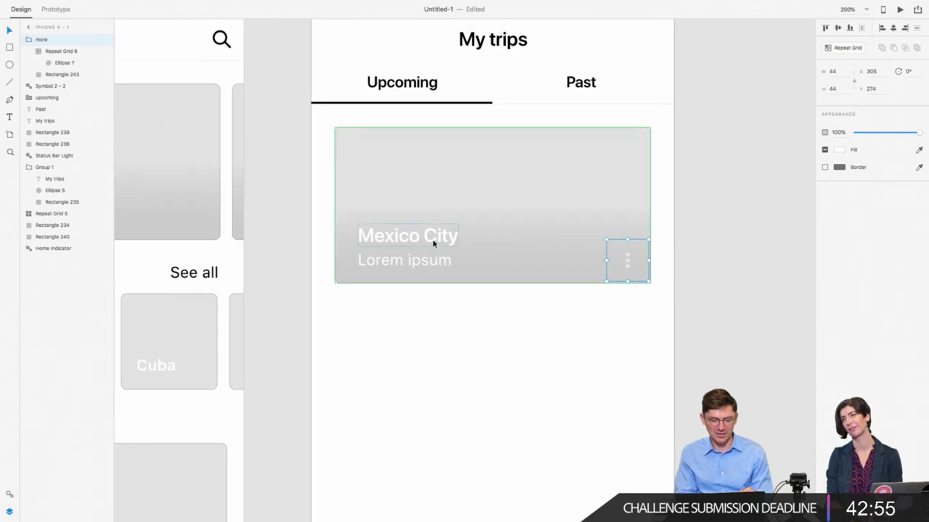
key("Escape")
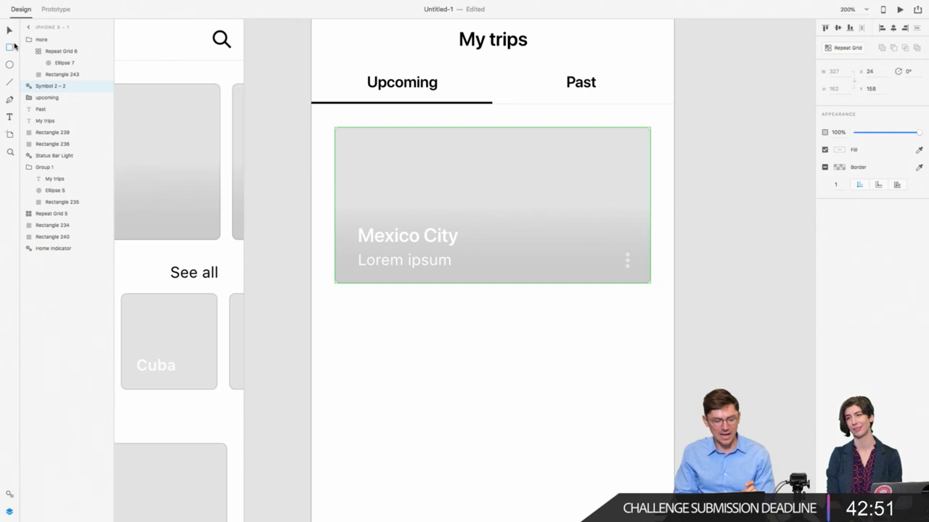
Step: Draw a bar along the card's bottom edge with height 6 and black fill
double_click(411, 201)
left_click(58, 120)
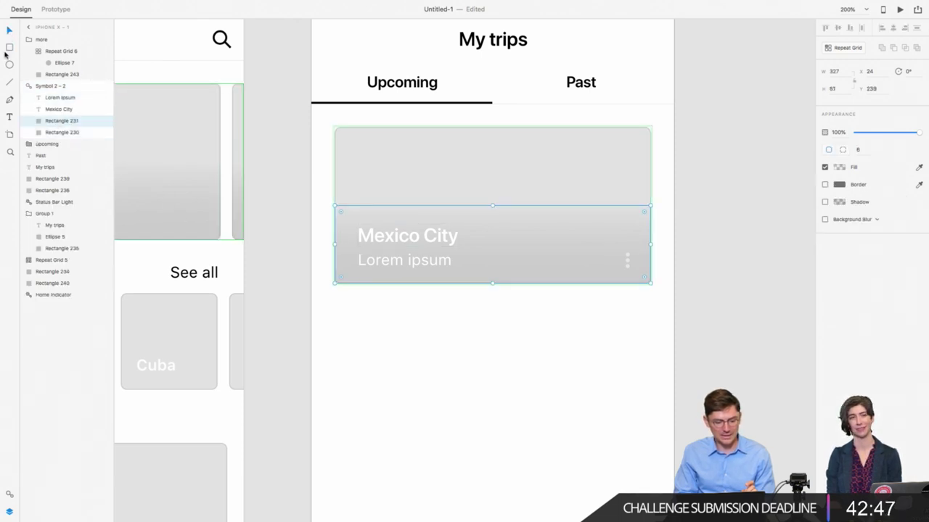
left_click(9, 48)
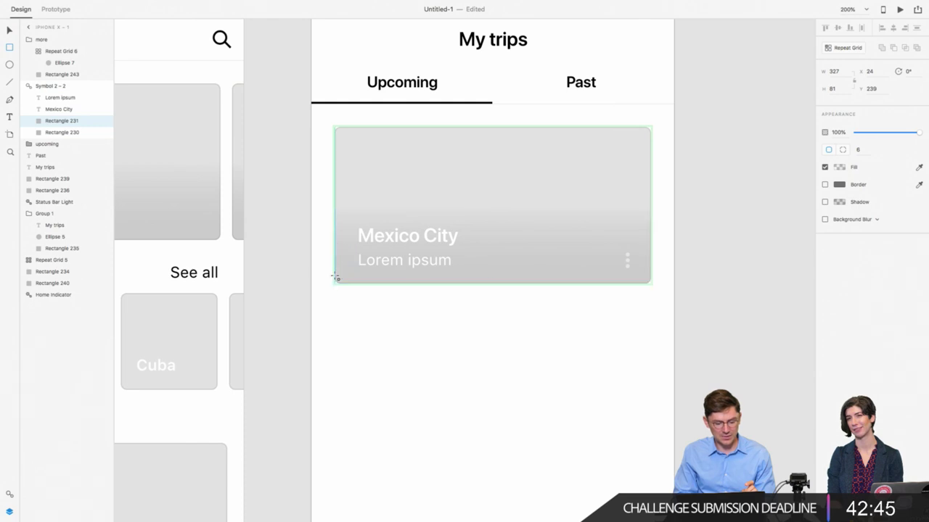
mouse_move(335, 277)
left_mouse_down()
mouse_move(437, 292)
mouse_move(510, 284)
left_mouse_up()
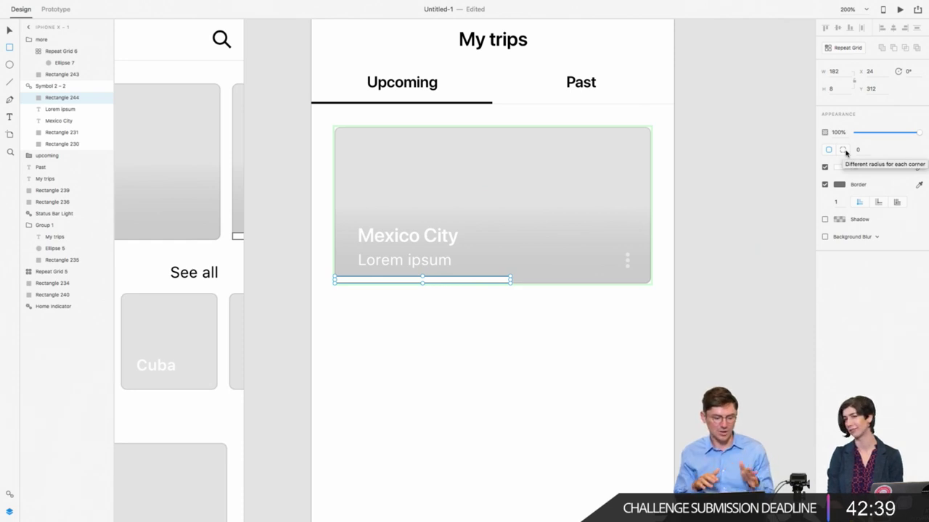
left_click(830, 89)
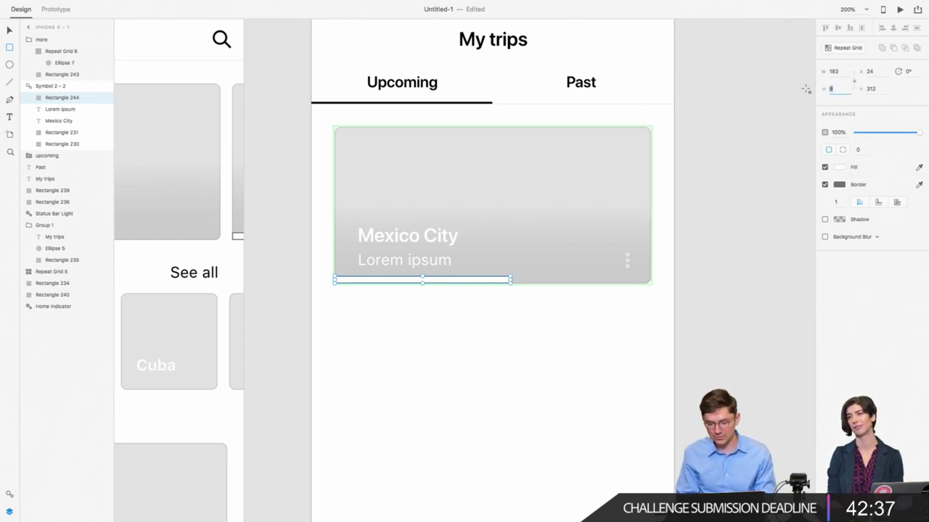
type("6")
key("Return")
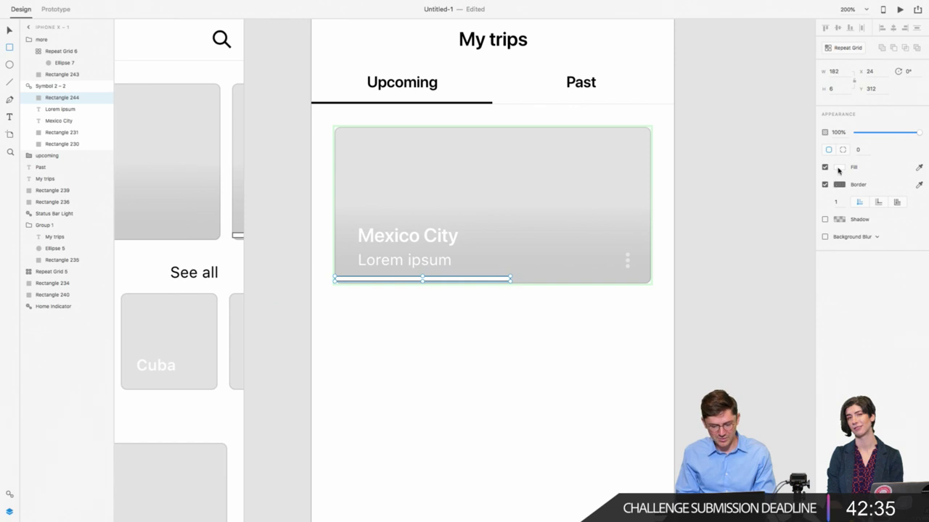
left_click(838, 170)
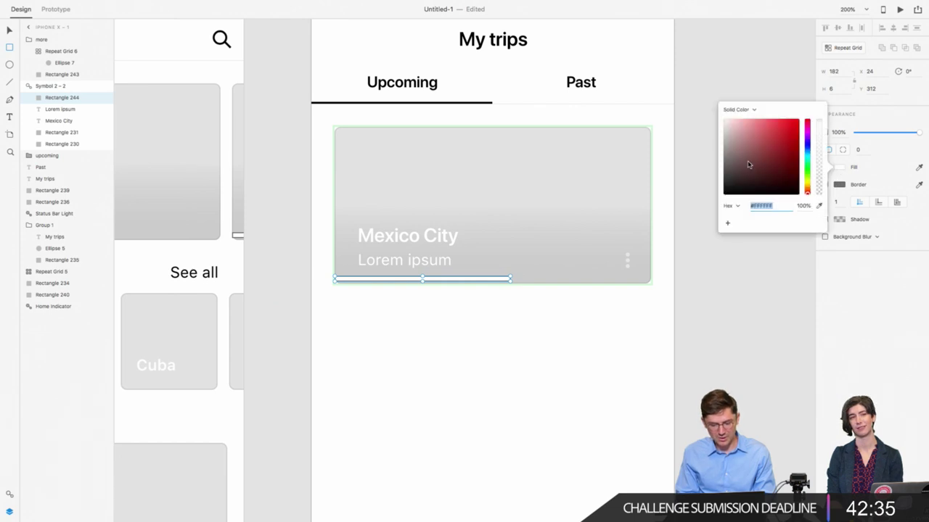
left_click(420, 276)
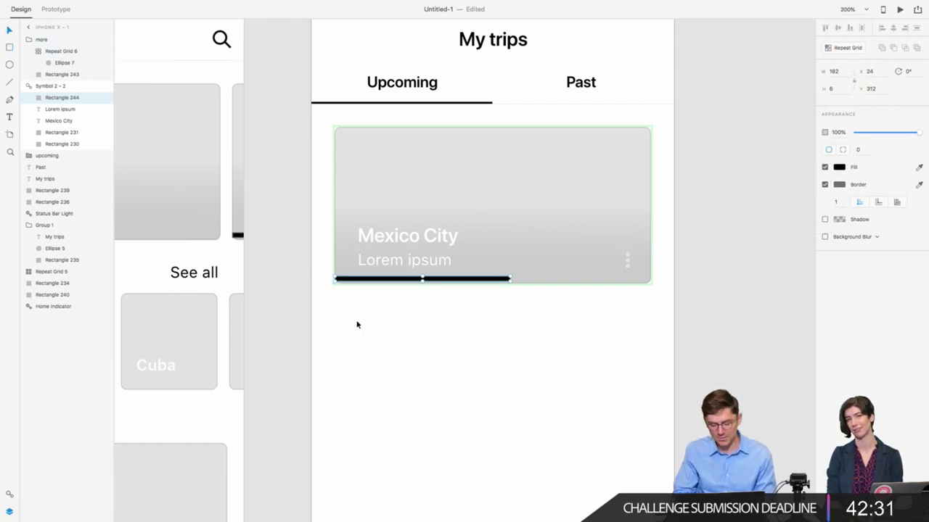
Step: Try intersecting the bar with the card's rounded shape, revert it, and zoom out
key("super+equal")
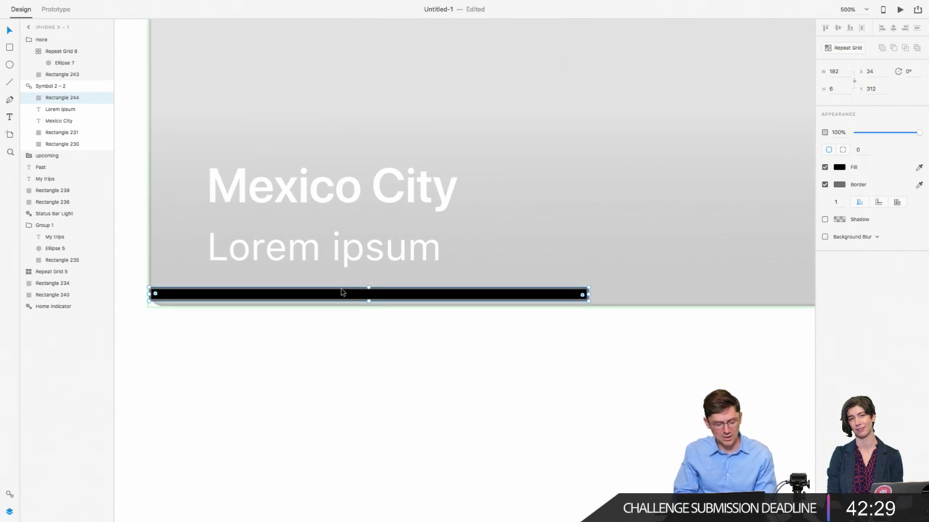
key("super+z")
key("super+z")
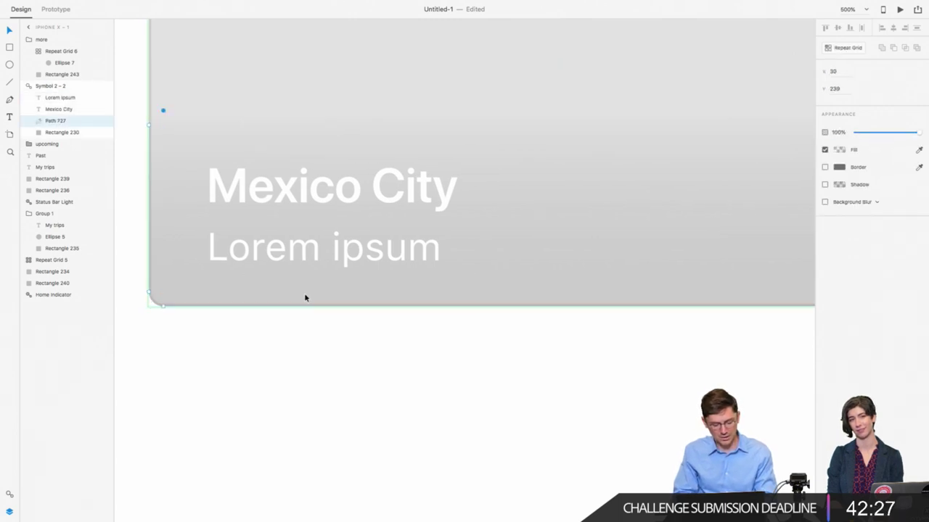
key("super+shift+z")
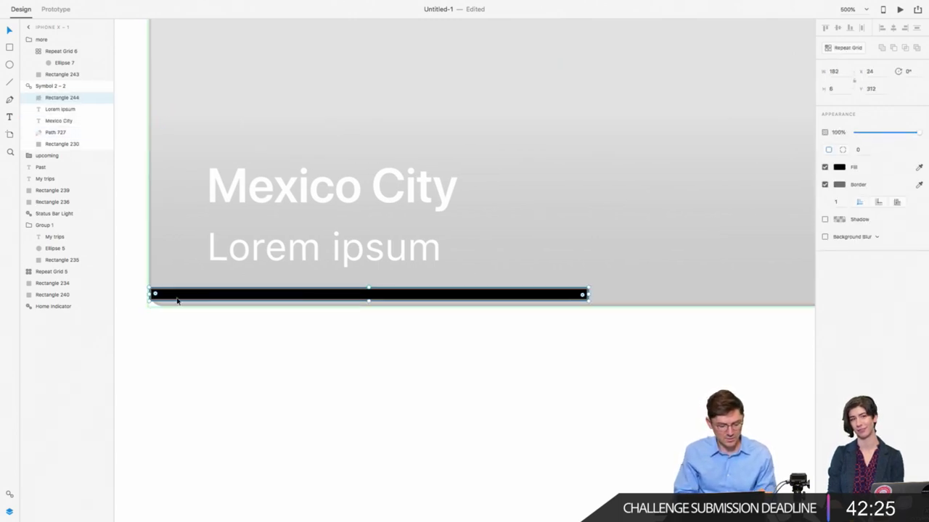
left_click(69, 144)
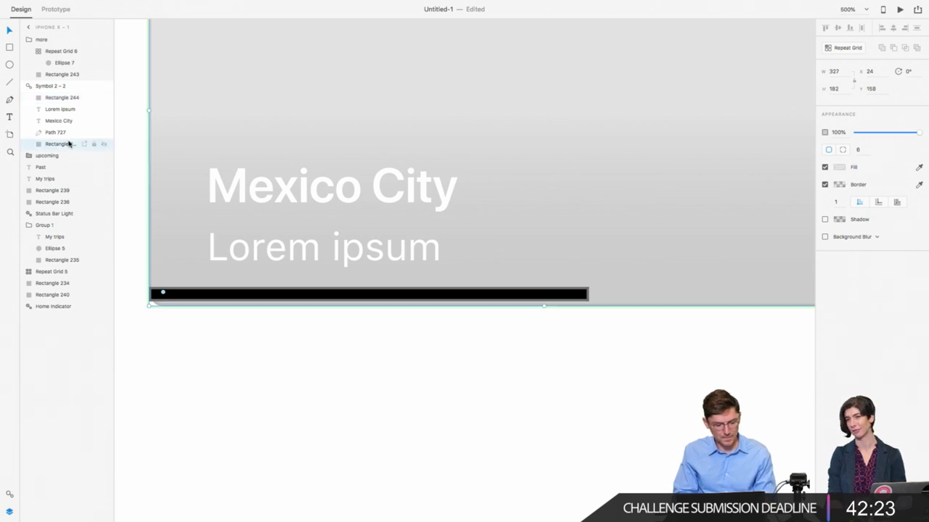
right_click(68, 144)
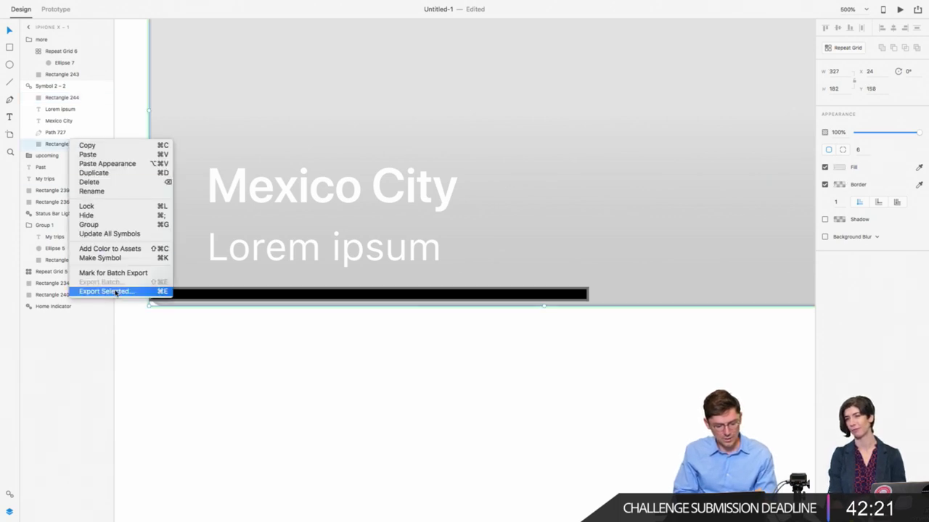
left_click(177, 298)
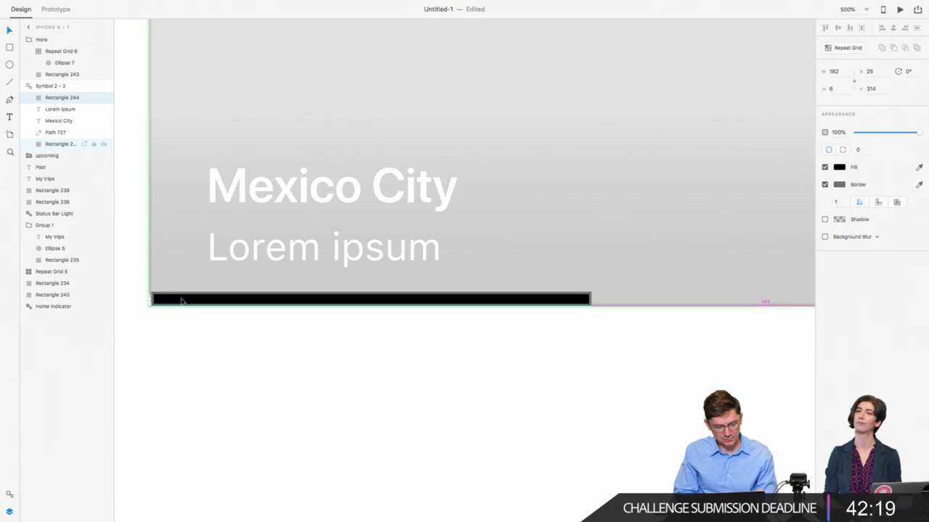
left_click(174, 371)
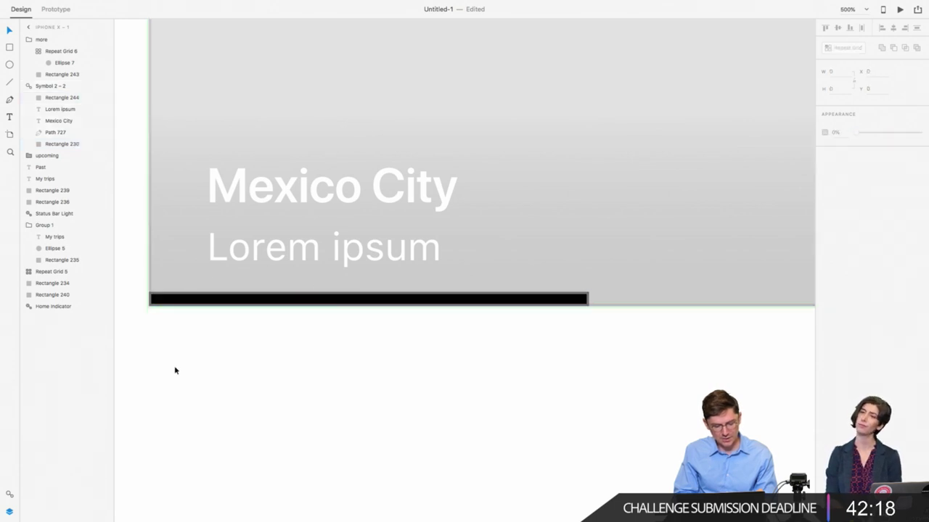
left_click(203, 300)
left_click(591, 464)
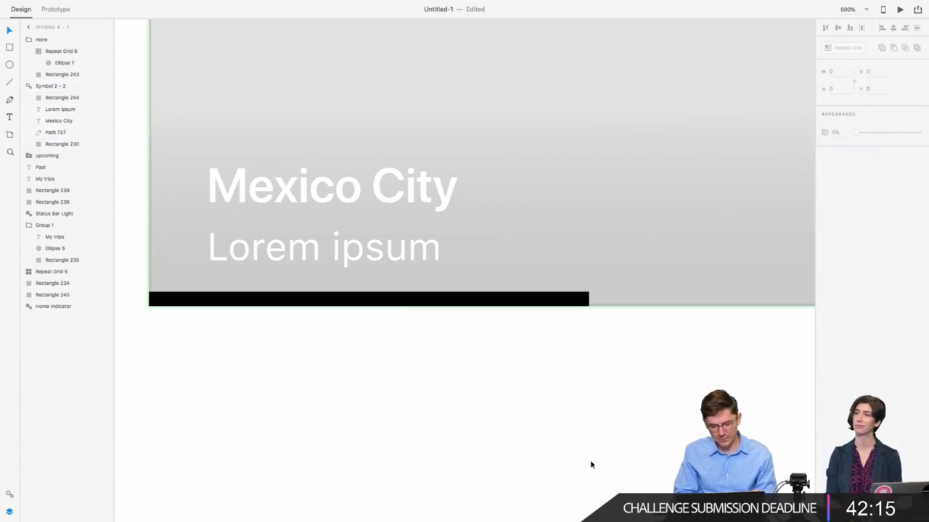
key("super+minus")
key("super+minus")
key("super+minus")
key("super+minus")
key("super+minus")
key("super+minus")
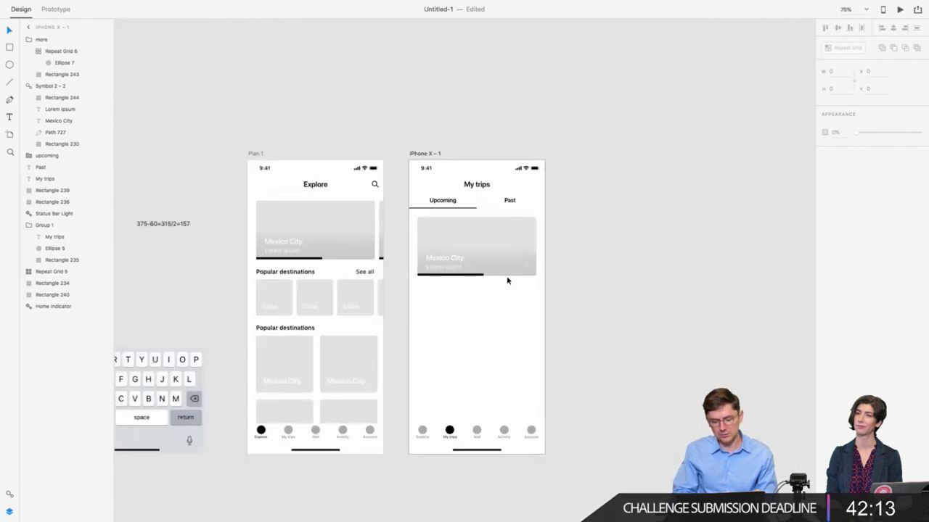
scroll(477, 277, "right", 2)
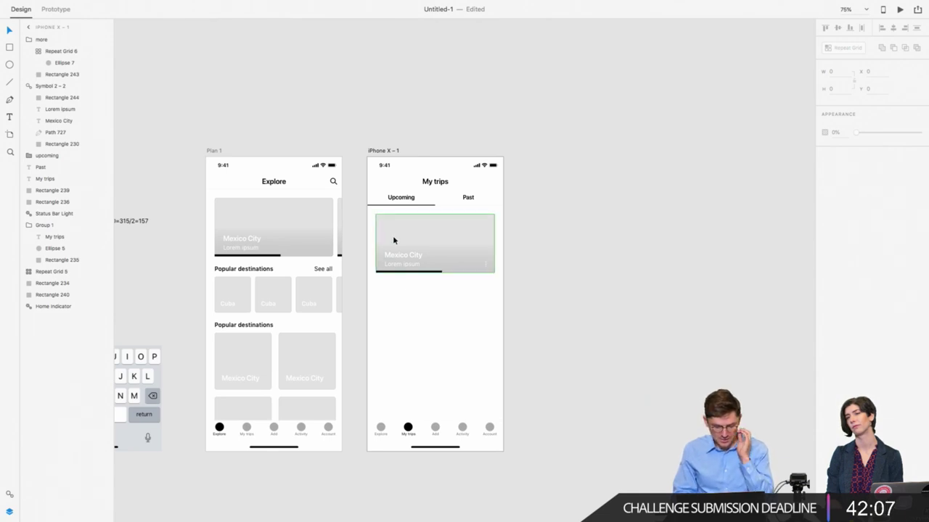
scroll(383, 293, "down", 1)
scroll(383, 294, "right", 1)
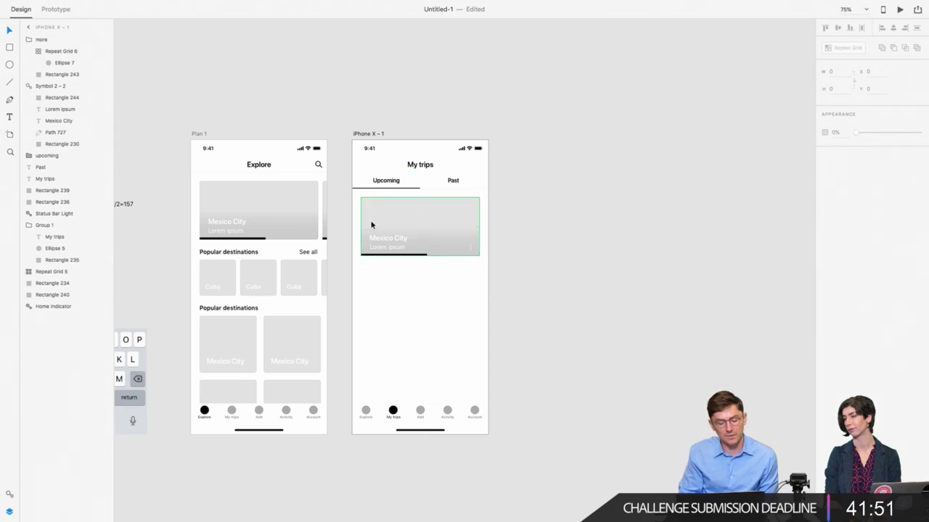
scroll(440, 364, "right", 2)
scroll(441, 364, "down", 1)
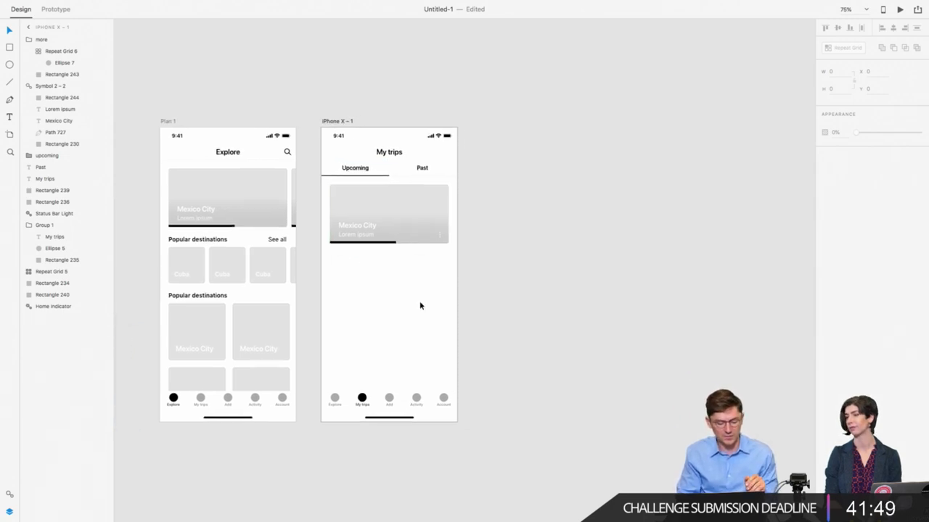
Step: Rename artboard iPhone X – 1 to 'My trips' and Plan 1 to 'Explore'
double_click(337, 121)
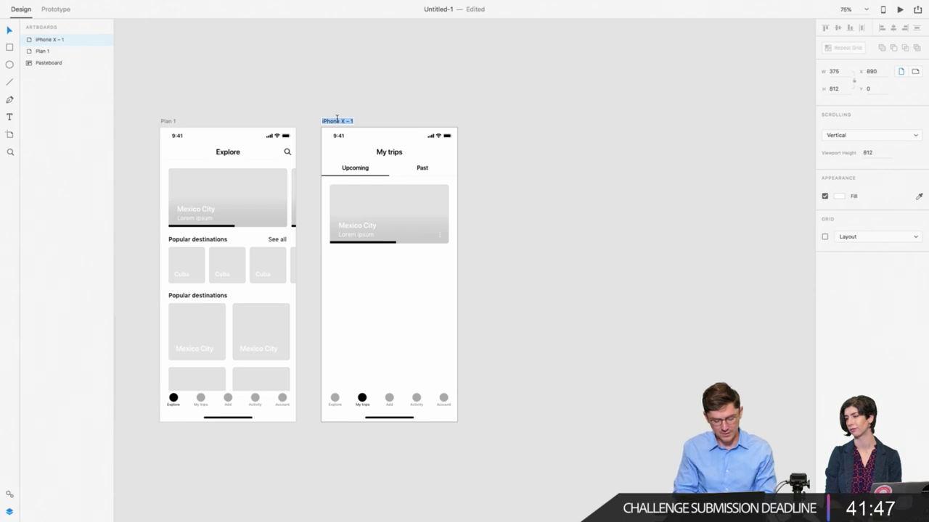
type("My tr")
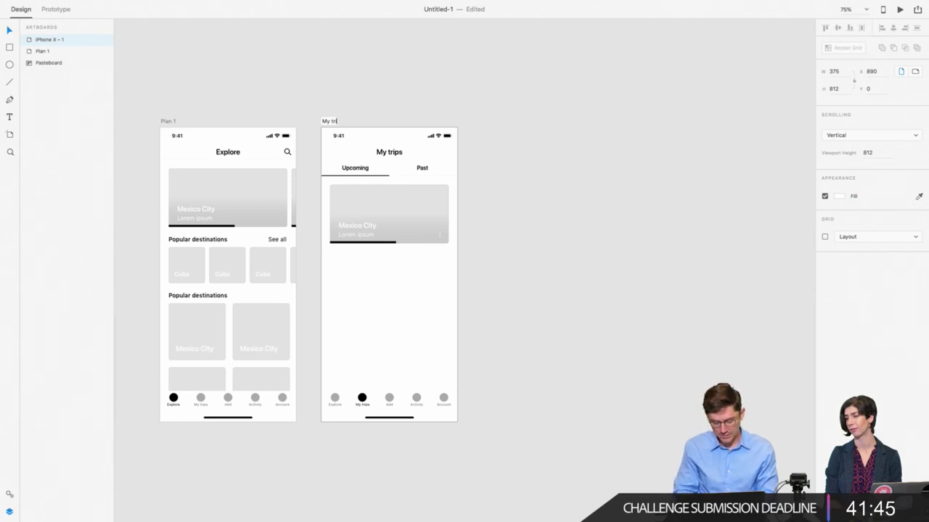
type("ips")
key("Return")
double_click(165, 121)
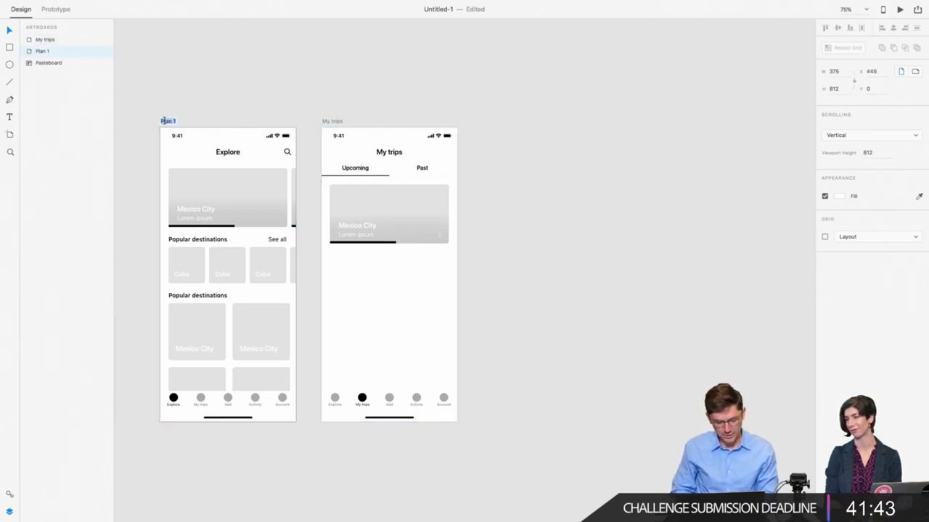
type("Explore")
key("Return")
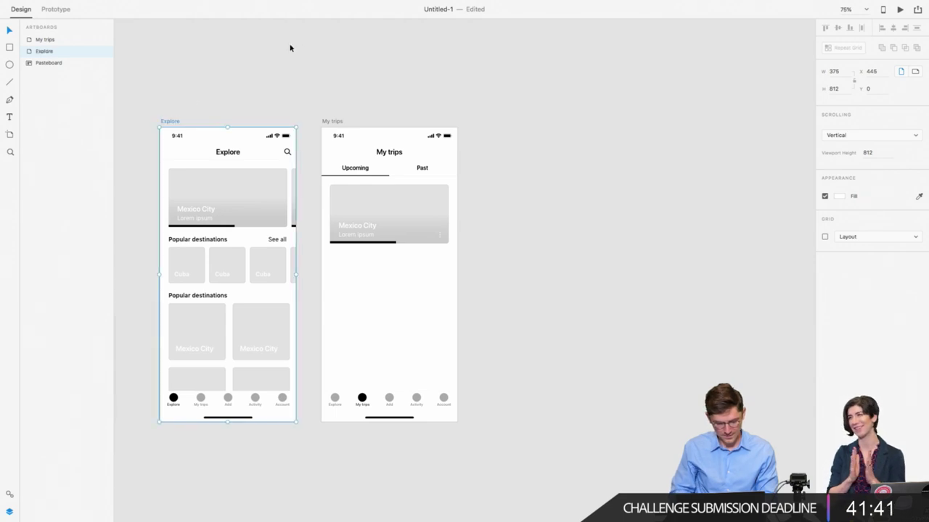
left_click(329, 122)
scroll(331, 121, "right", 5)
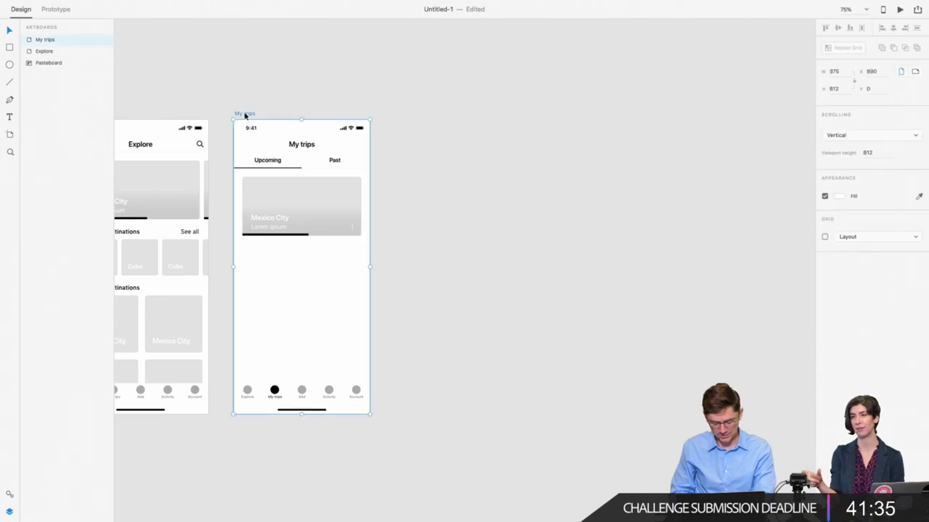
left_click_drag(245, 115, 408, 140)
left_click(344, 95)
scroll(344, 95, "left", 5)
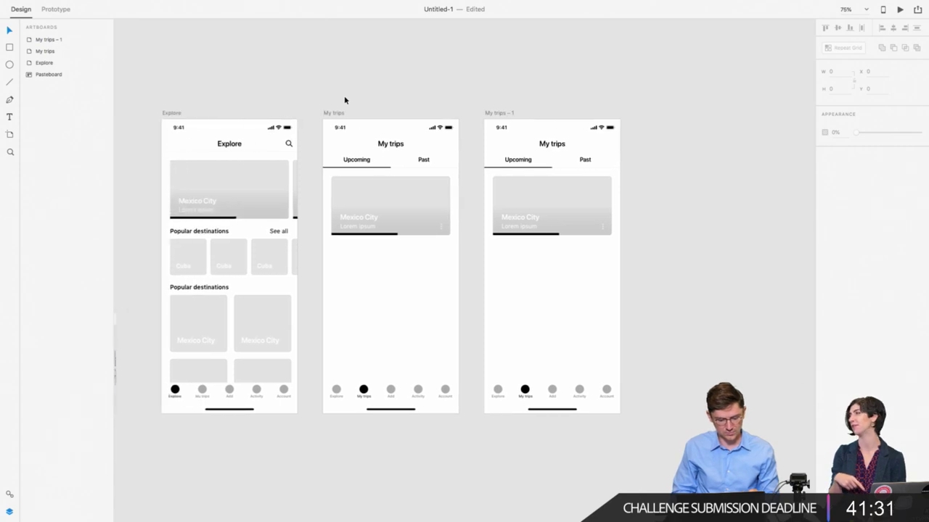
scroll(343, 100, "left", 1)
double_click(407, 234)
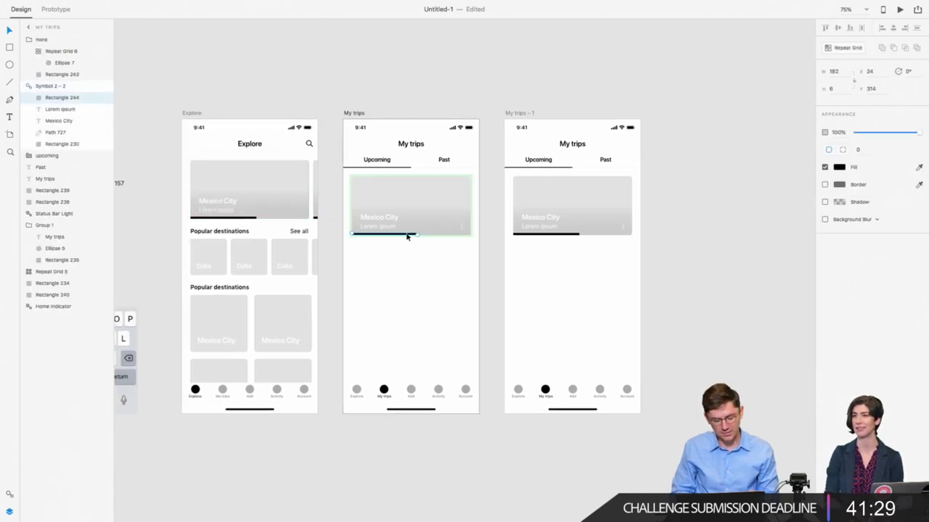
key("Delete")
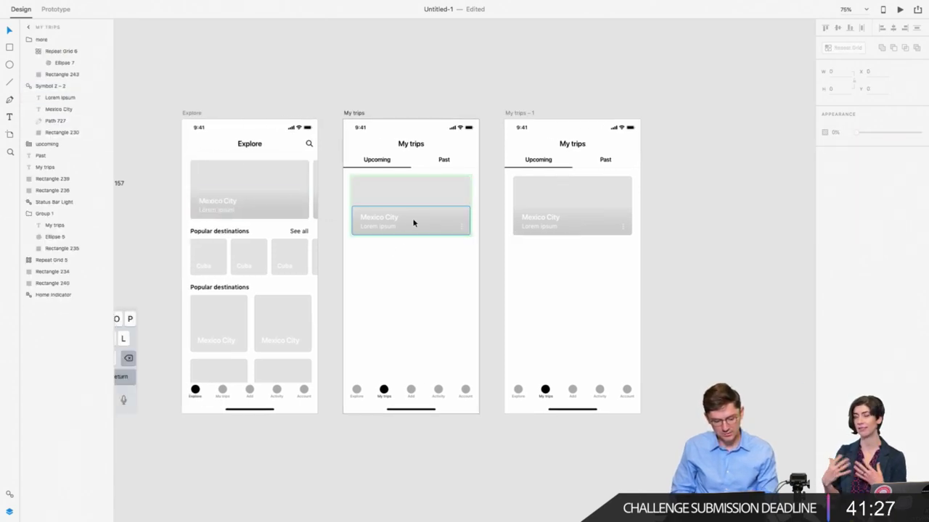
left_click(382, 216)
key("ctrl+v")
left_click(371, 278)
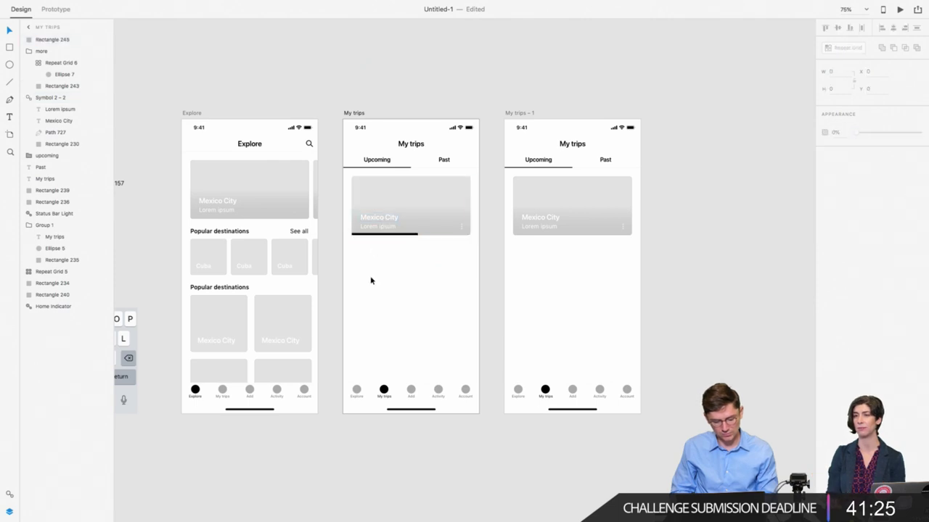
scroll(400, 278, "right", 3)
scroll(400, 278, "down", 1)
scroll(444, 276, "right", 2)
scroll(443, 277, "up", 1)
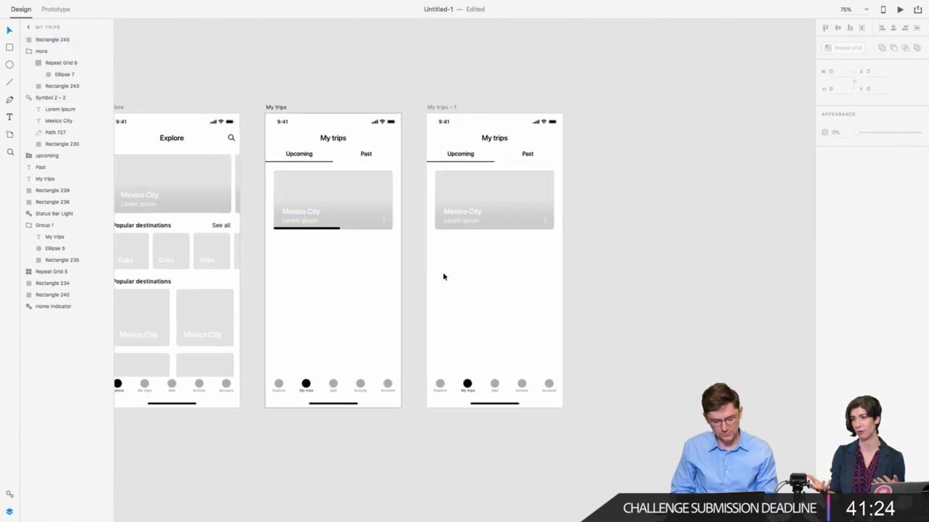
left_click(385, 225)
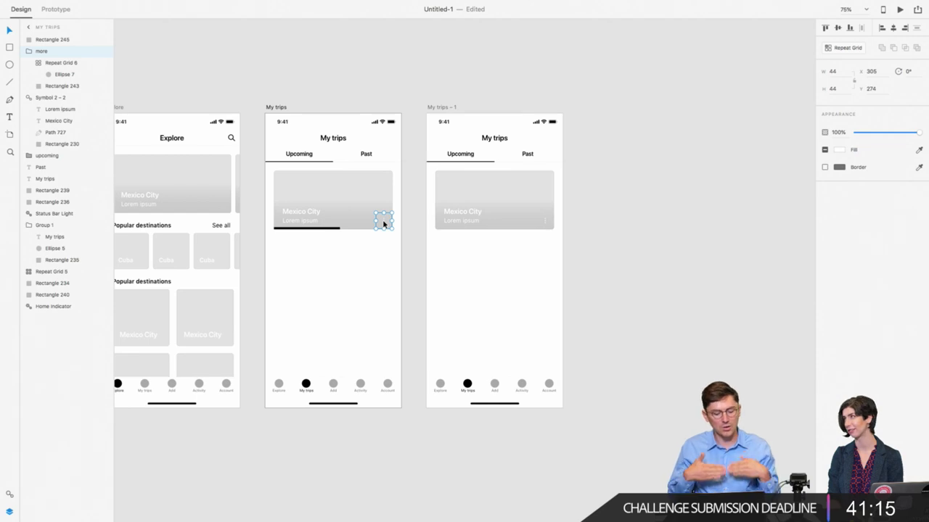
left_click(363, 179)
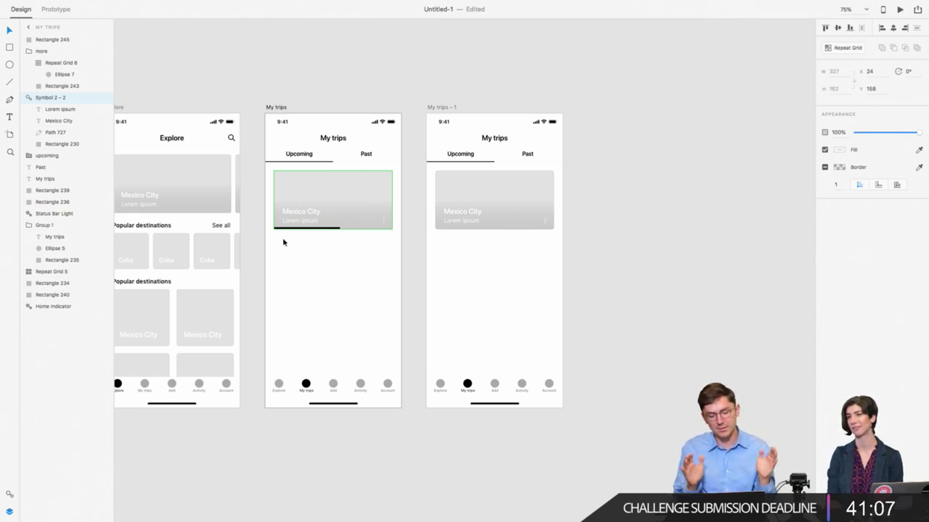
Step: Delete the copied trip card, My trips title and tabs from My trips – 1
left_click_drag(442, 251, 542, 175)
key("Delete")
left_click_drag(452, 171, 547, 140)
key("Delete")
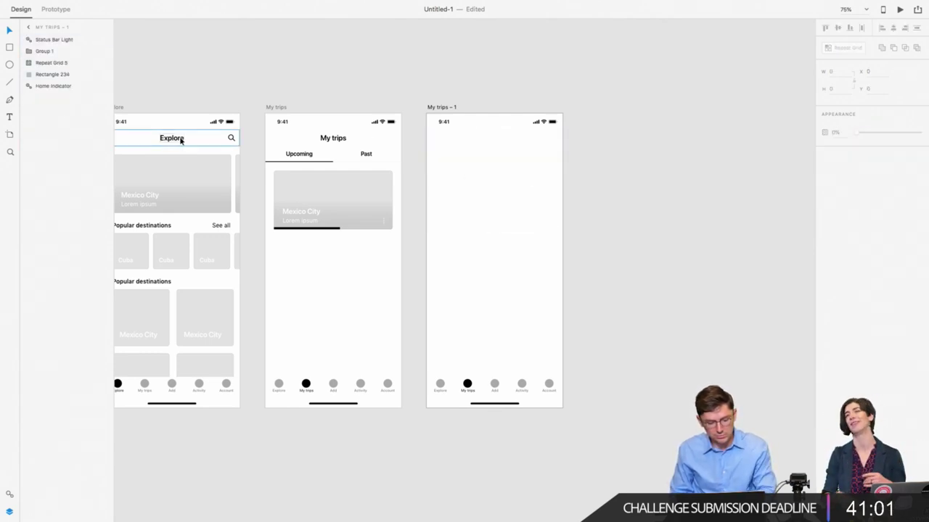
Step: Paste the Explore screen's top bar into My trips – 1
left_click(217, 138)
scroll(232, 139, "left", 3)
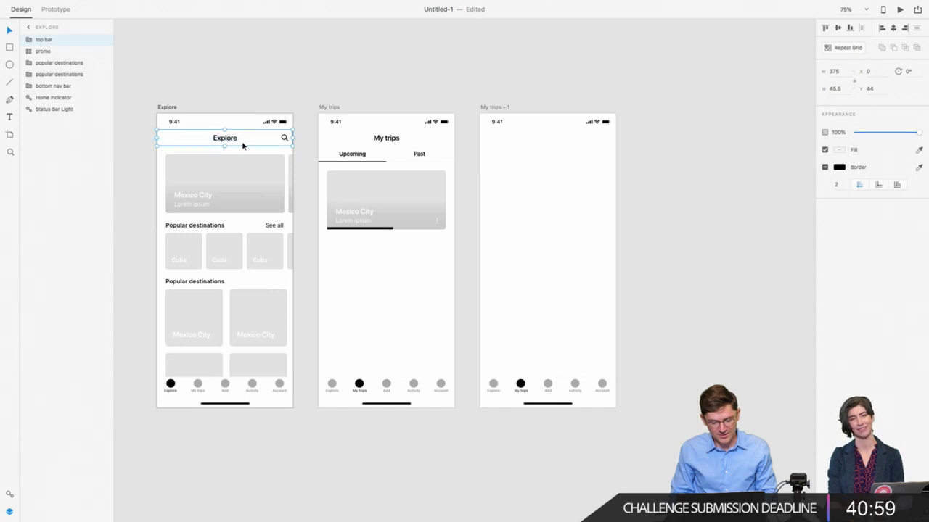
left_click(500, 131)
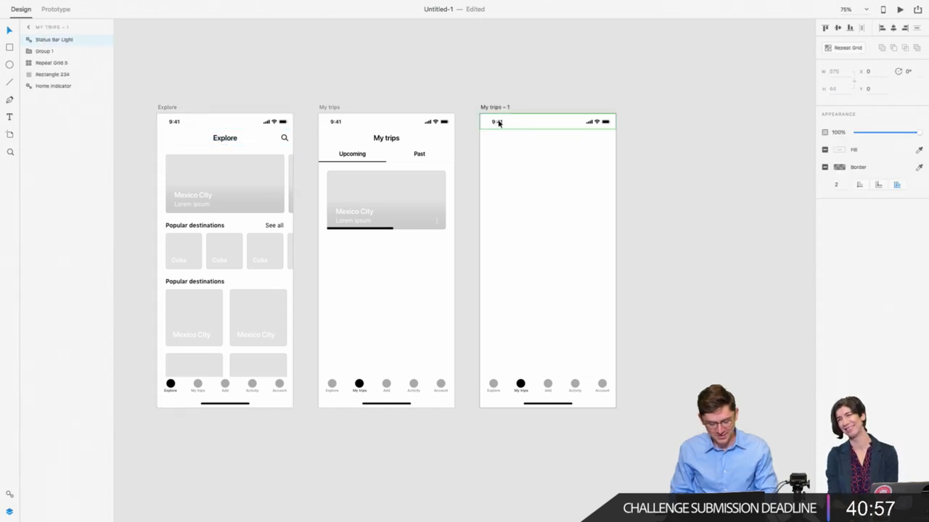
key("ctrl+v")
key("Escape")
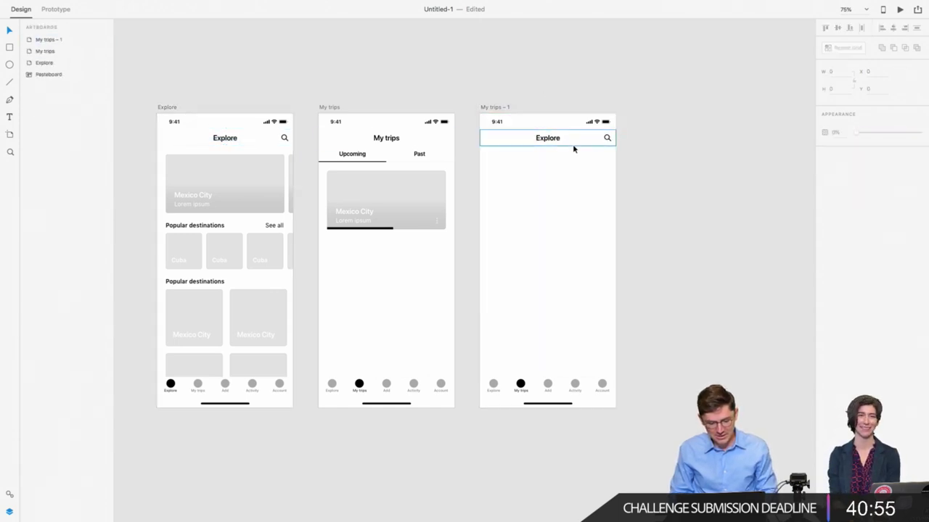
Step: Delete the pasted bar's search icon and retitle it 'Activity'
double_click(608, 139)
key("Delete")
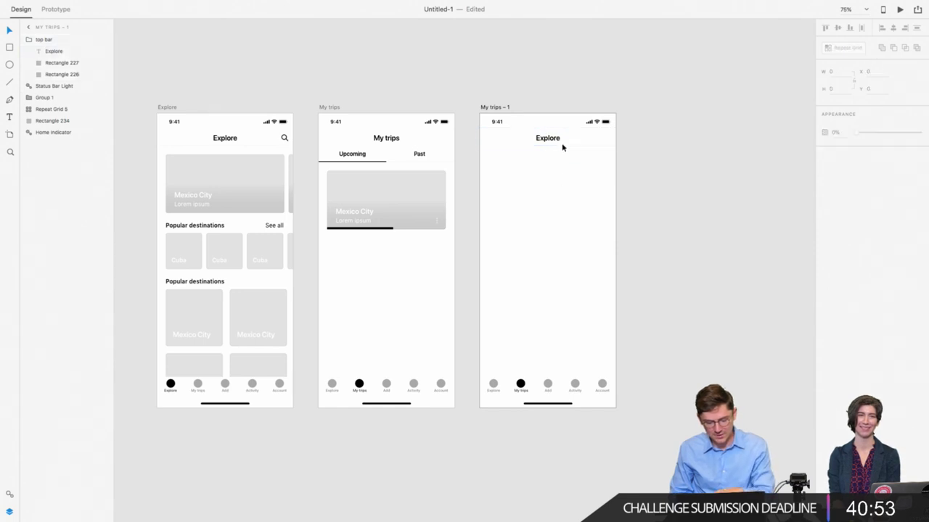
double_click(550, 141)
double_click(550, 142)
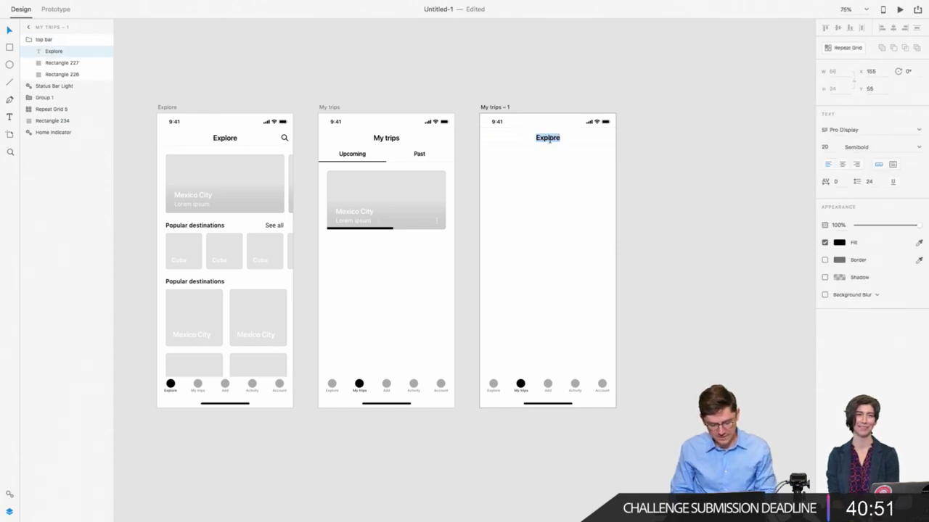
type("Activity")
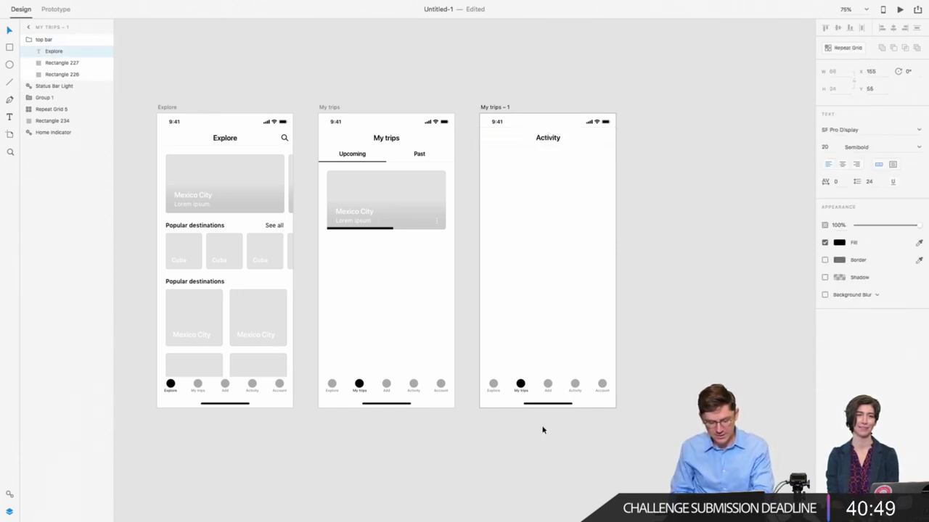
key("Escape")
left_click(554, 235)
scroll(553, 235, "right", 3)
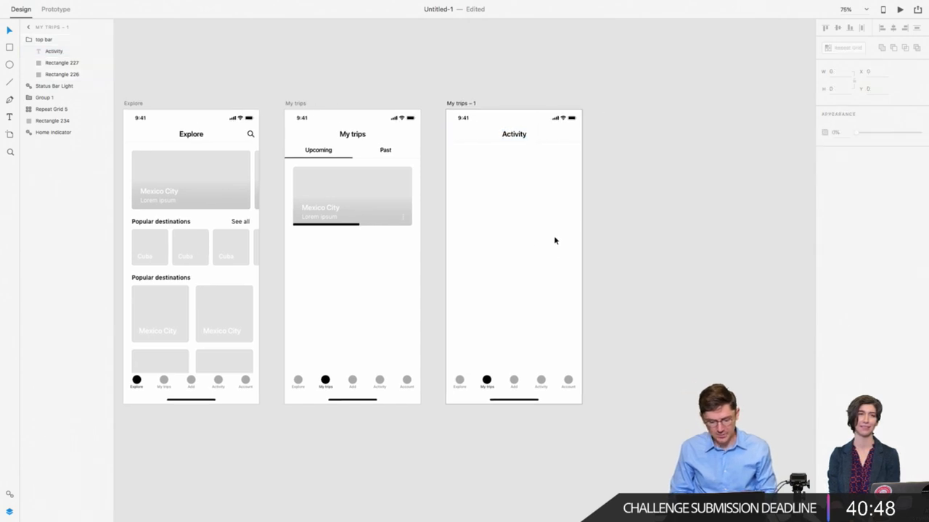
left_click(517, 140)
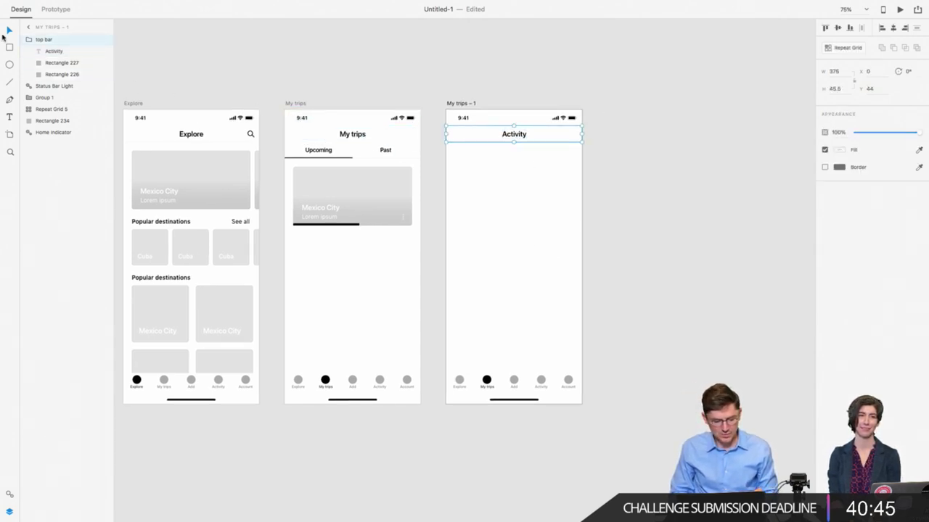
Step: Draw a full-width row rectangle with a small circle vertically centred at its left
left_click(9, 47)
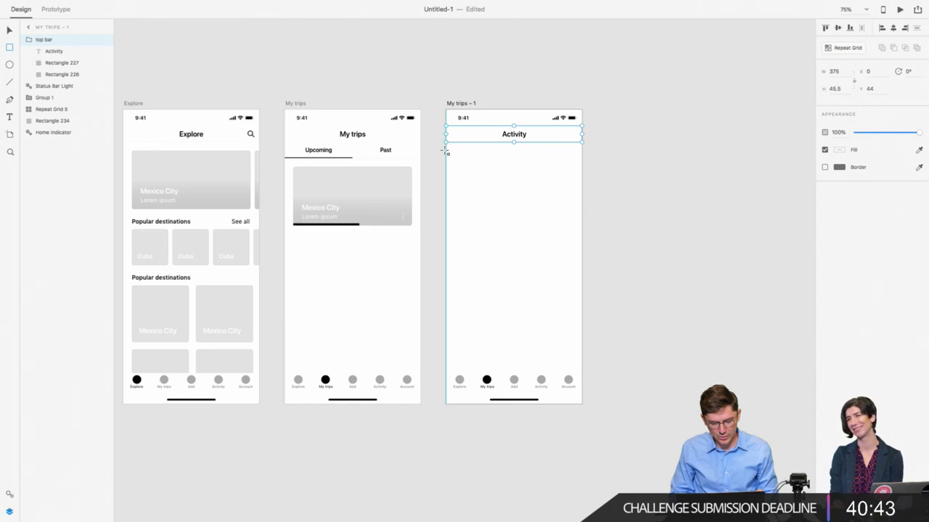
left_click_drag(447, 151, 581, 177)
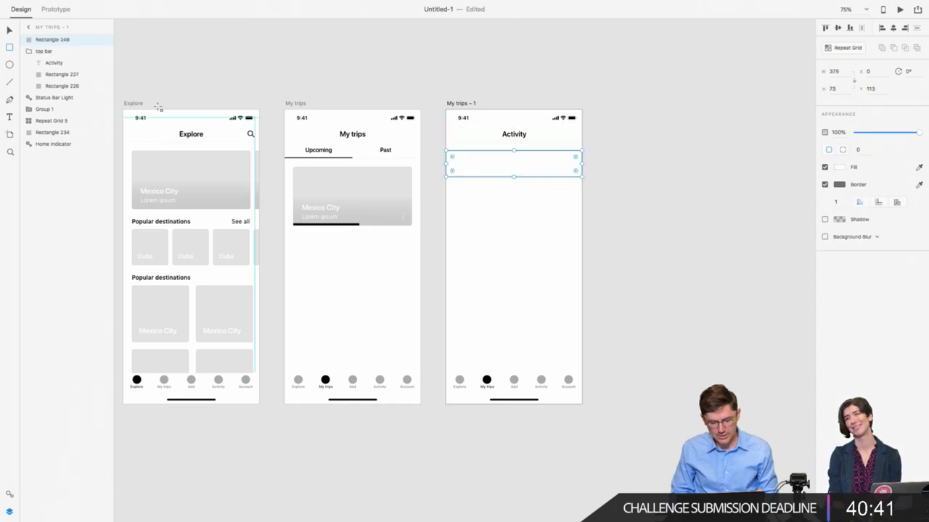
left_click(10, 64)
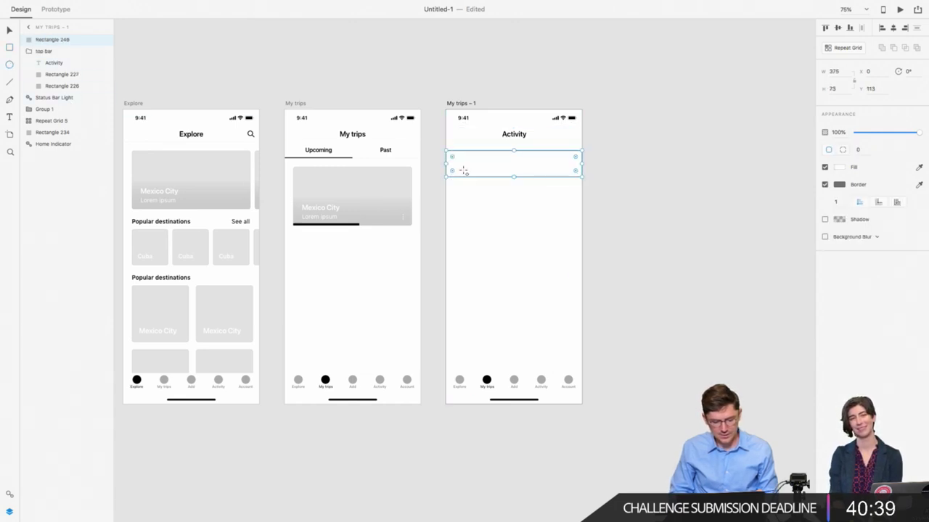
left_click_drag(452, 159, 468, 171)
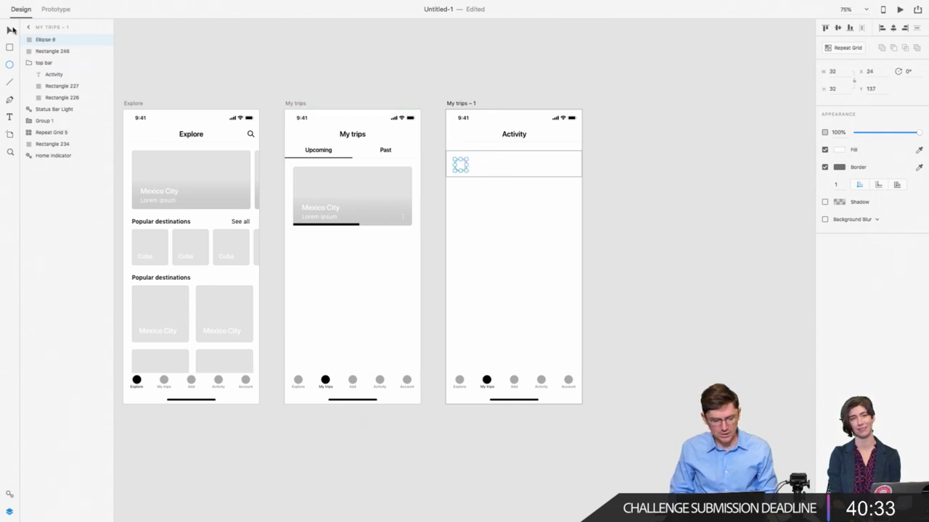
left_click(9, 31)
left_click(460, 151, "shift")
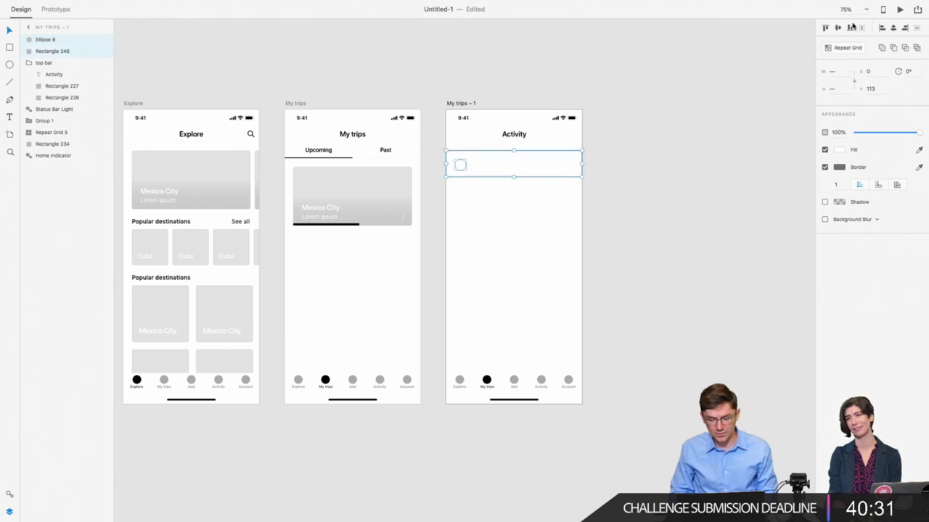
left_click(838, 29)
left_click(480, 207)
left_click(460, 164)
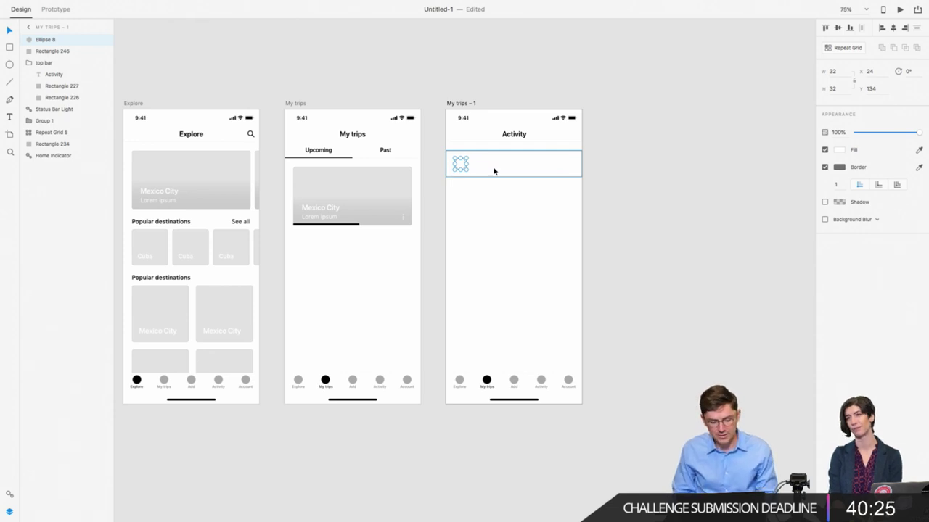
key("super+1")
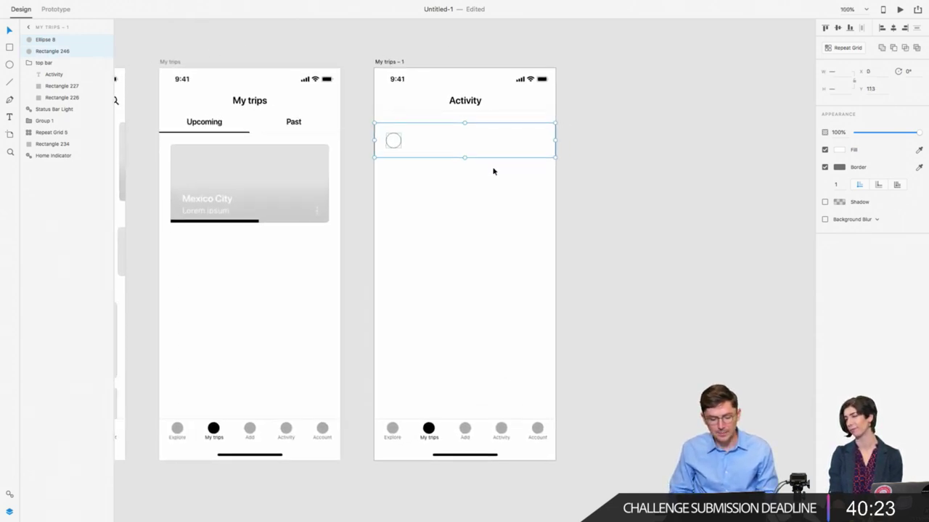
left_click(392, 145)
Step: Add a 'Lorem ipsum' text label just right of the circle
key("t")
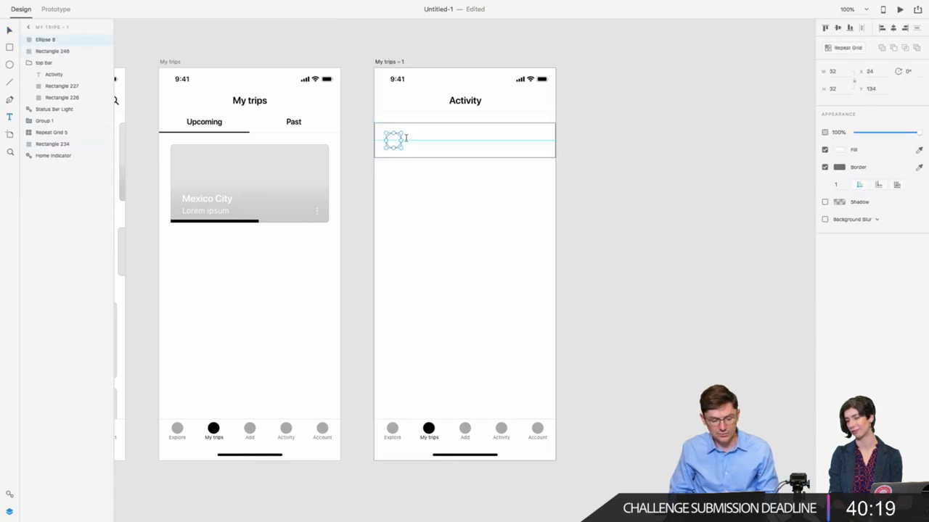
left_click(409, 140)
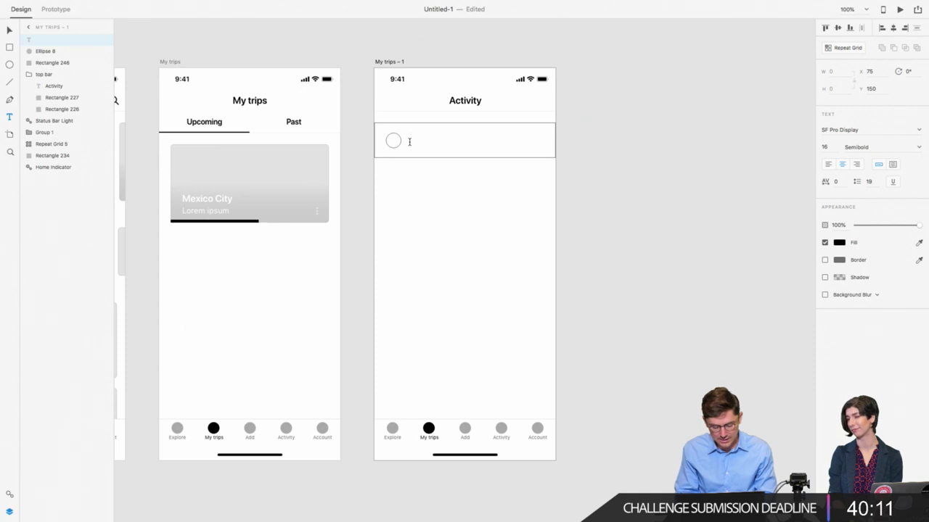
type("To")
key("BackSpace")
key("BackSpace")
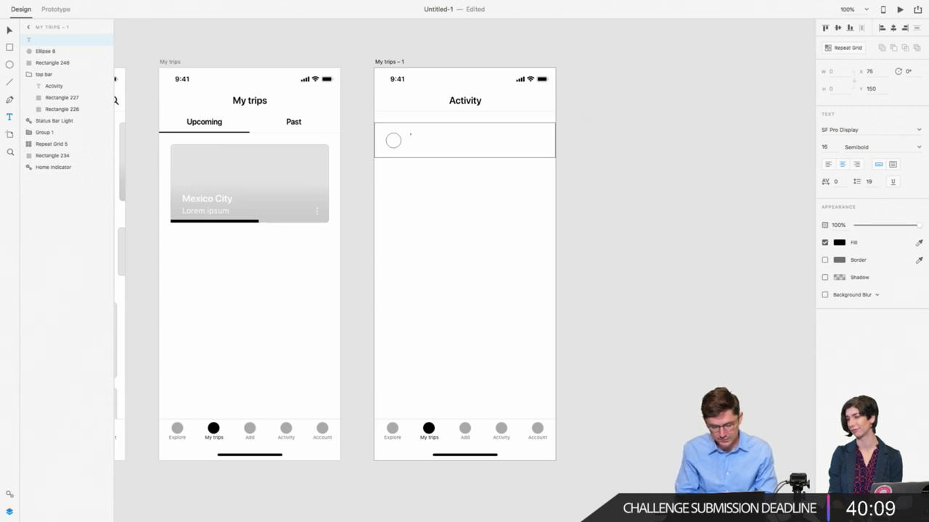
type("Lorem ipsi")
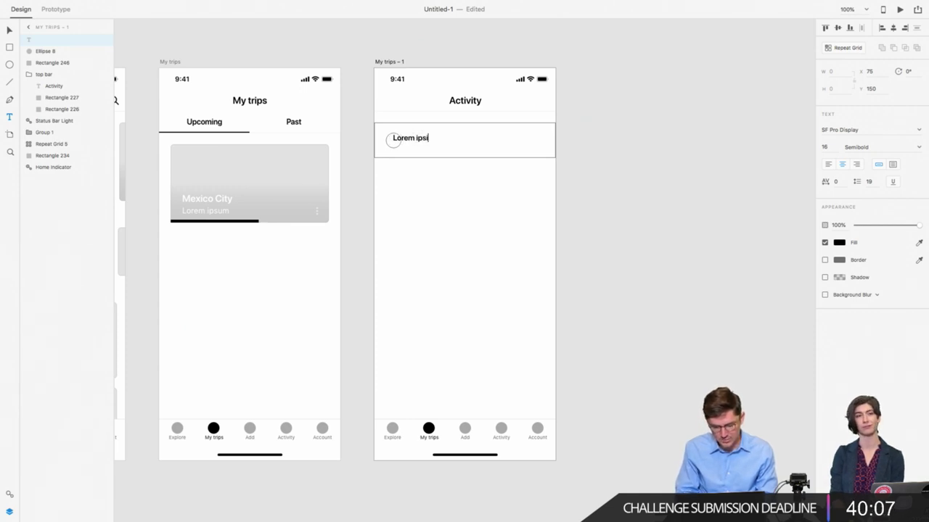
key("BackSpace")
type("um")
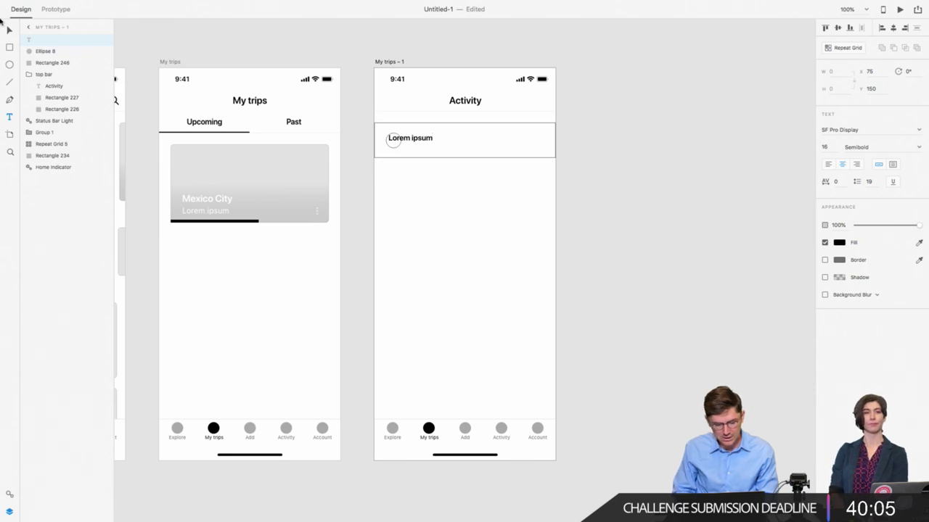
key("Escape")
left_click_drag(418, 138, 481, 146)
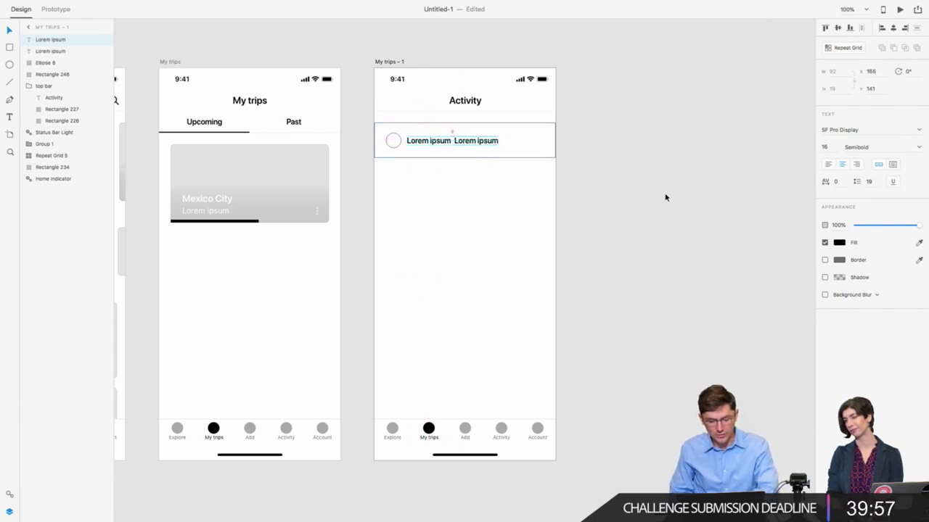
Step: Set the second 'Lorem ipsum' label to Regular weight and #656565 grey
key("Left")
key("Left")
key("Left")
left_click(860, 146)
type("Re")
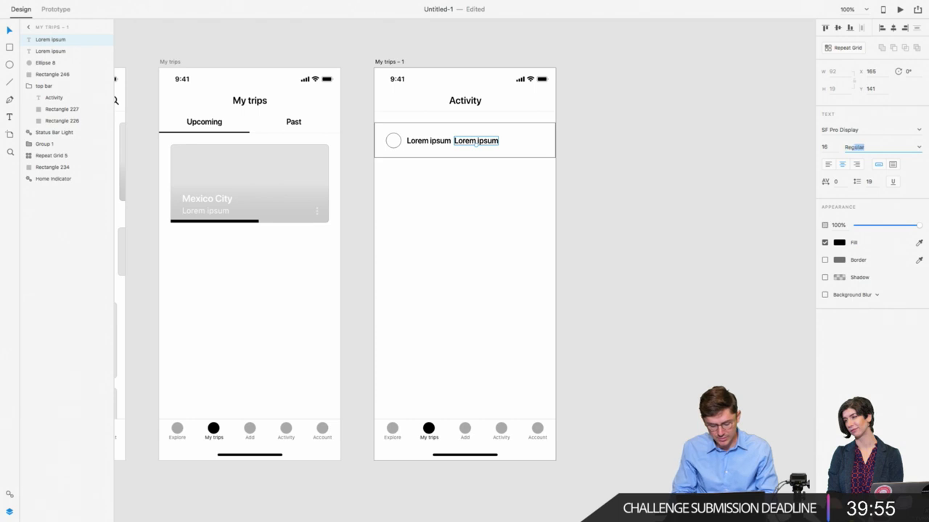
key("Return")
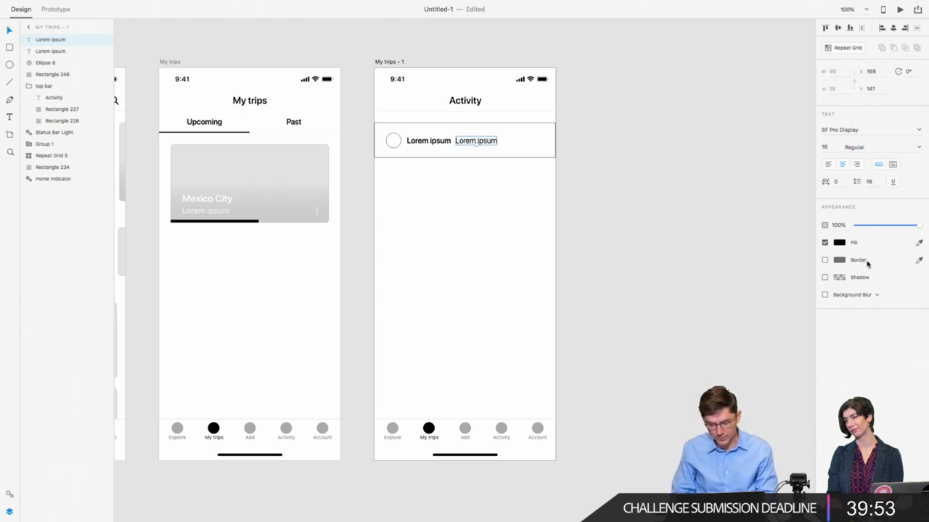
left_click(838, 242)
type("65")
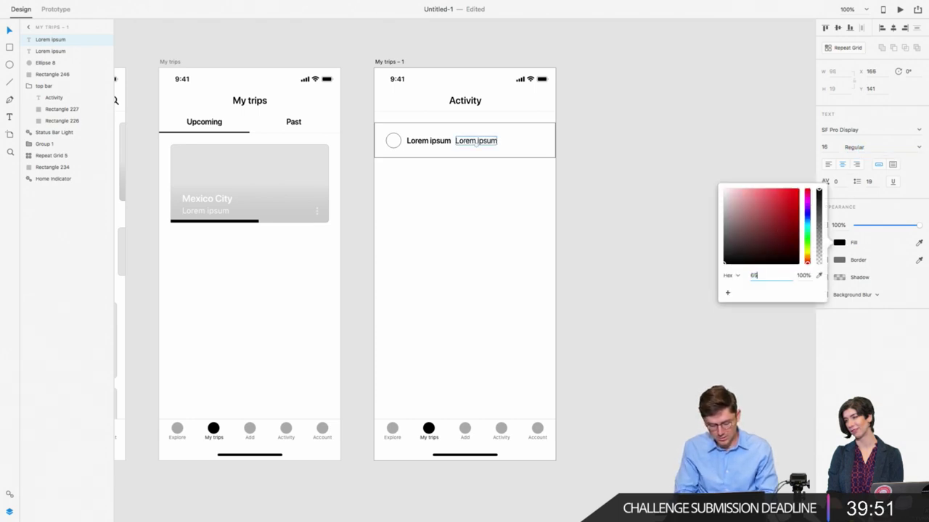
type("6565")
key("Return")
Step: Remove the Activity row's border and inspect the divider under Explore's top bar
left_click(580, 213)
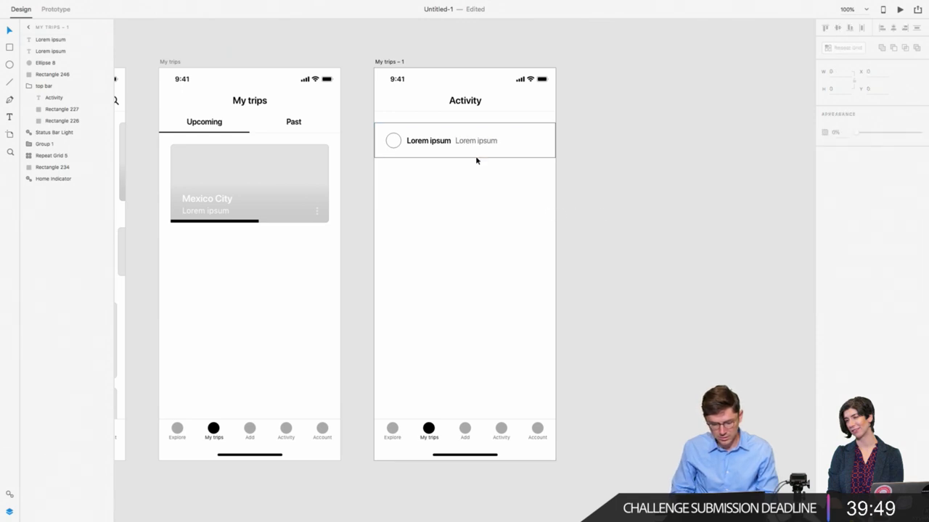
left_click(390, 157)
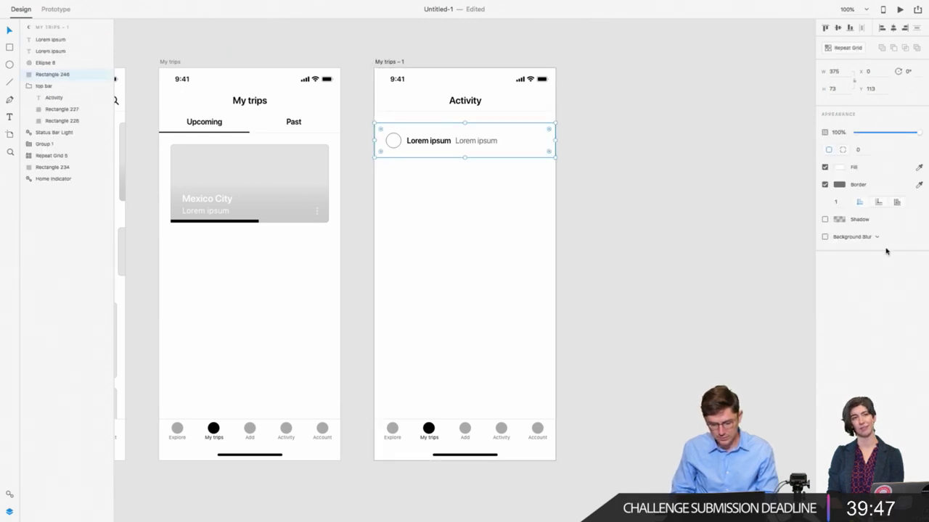
left_click(824, 185)
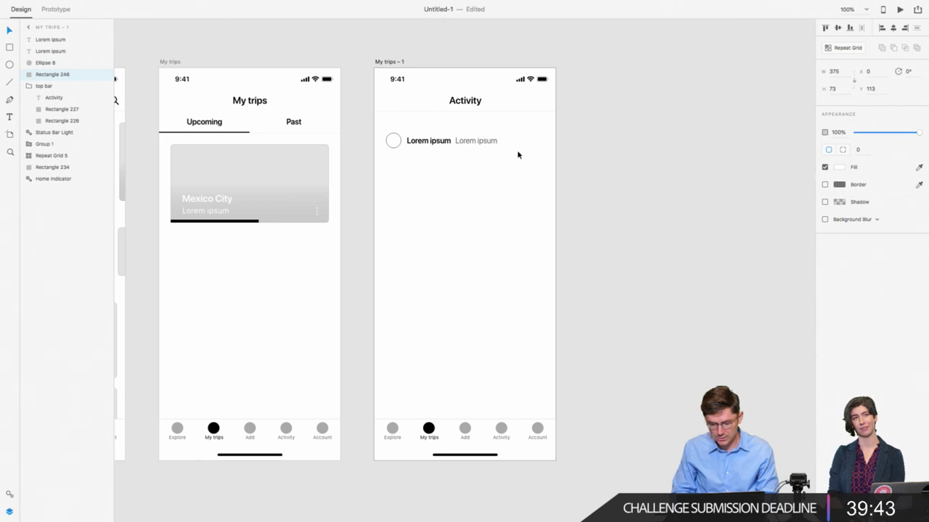
scroll(450, 145, "left", 10)
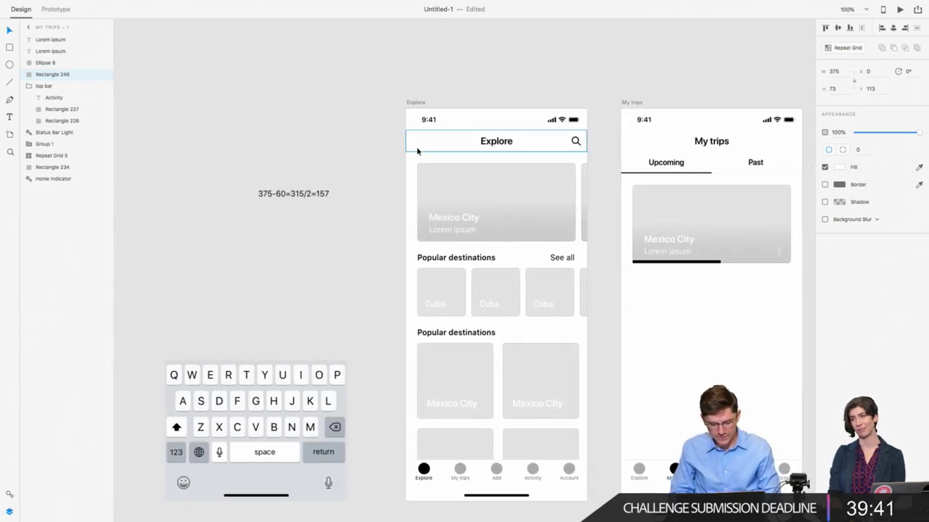
left_click(418, 150)
double_click(419, 154)
scroll(419, 153, "right", 15)
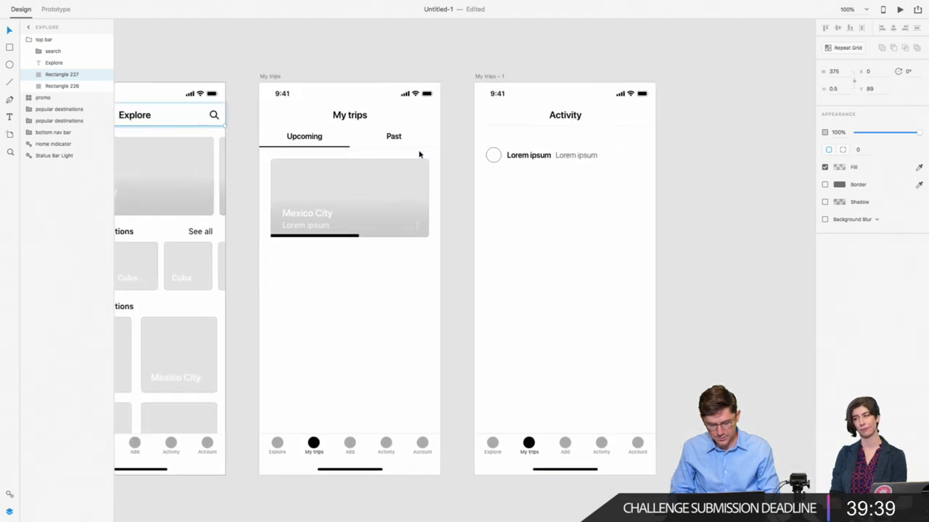
Step: Give the row a shadow with blur 0 and Y offset -0.5
left_click(358, 157)
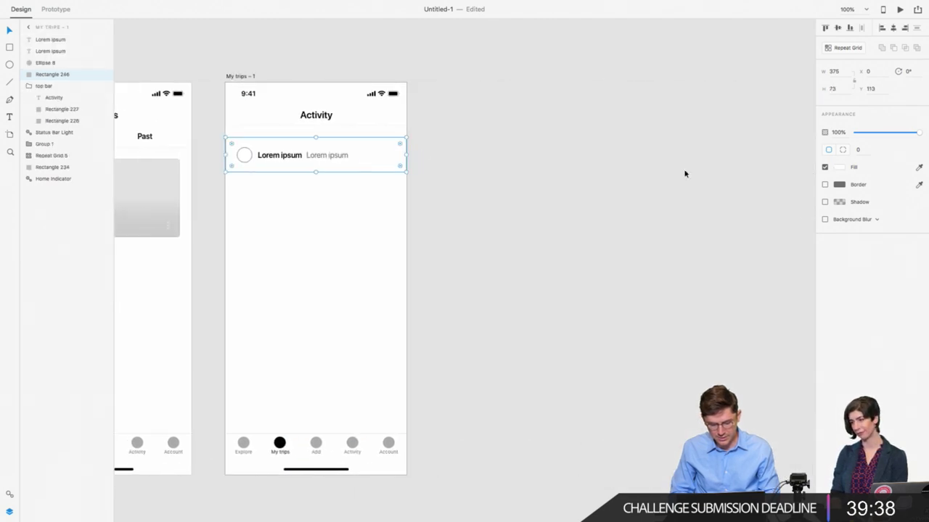
left_click(824, 202)
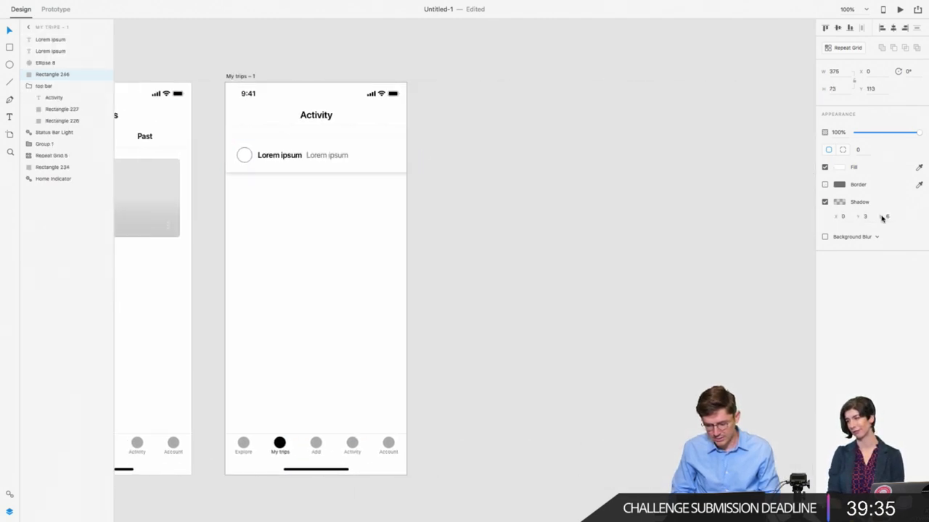
type("0")
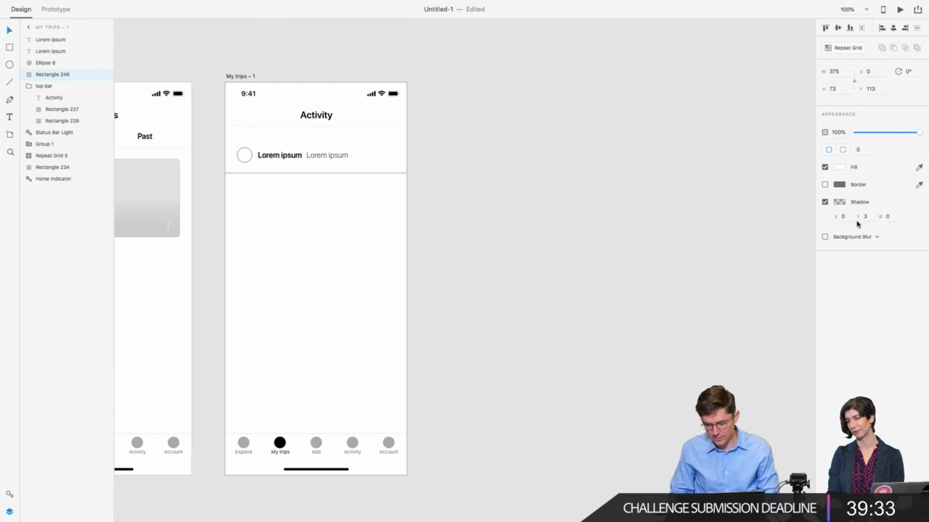
key("shift+Tab")
type("-0.5")
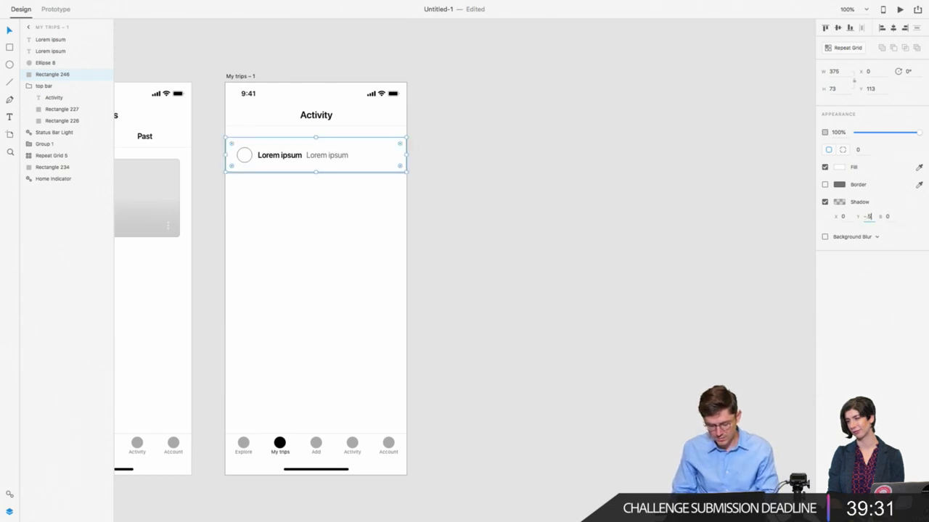
scroll(256, 158, "left", 2)
scroll(256, 158, "left", 2)
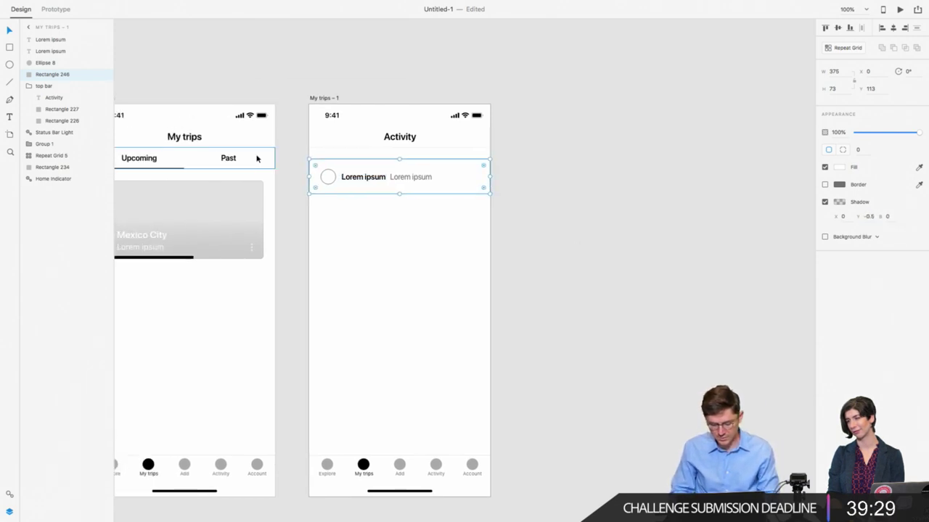
scroll(257, 156, "up", 5)
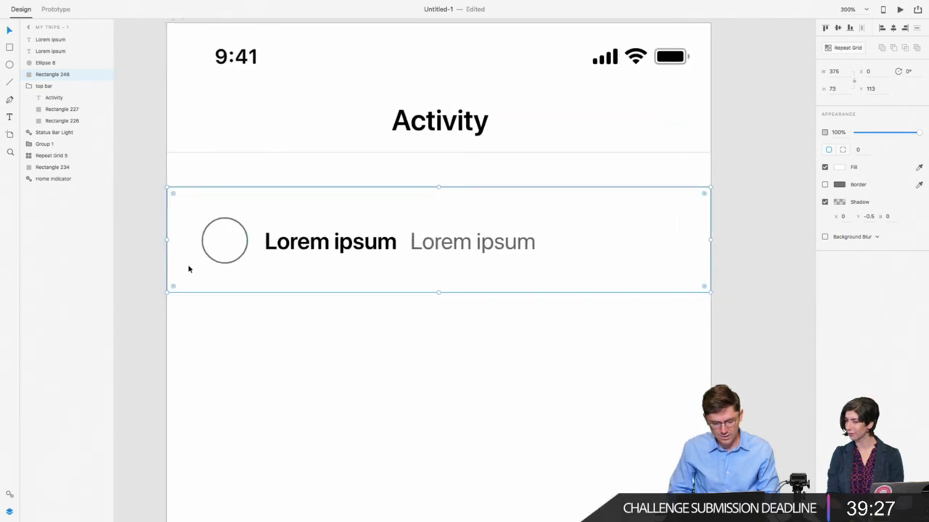
Step: Paste a strip aligned to the row's bottom edge and select all row parts
key("ctrl+v")
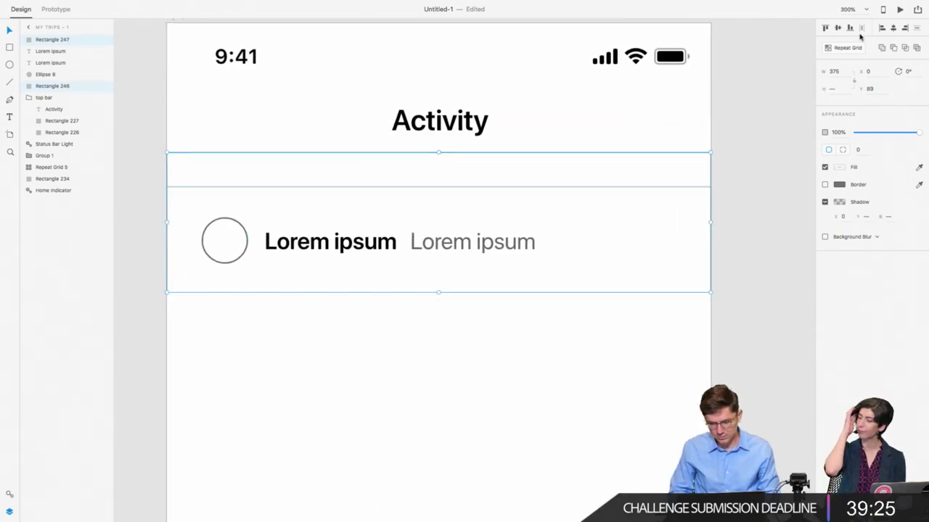
left_click(851, 29)
left_click(524, 358)
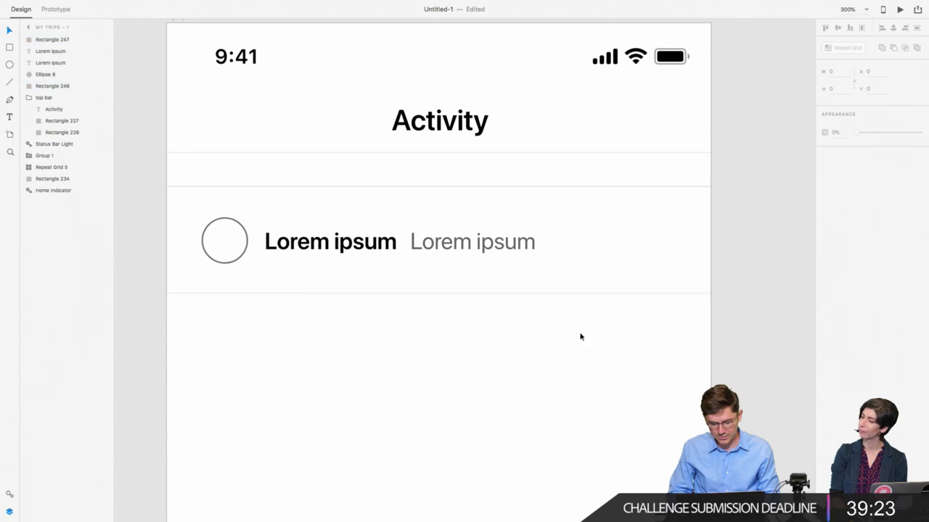
left_click_drag(230, 334, 573, 184)
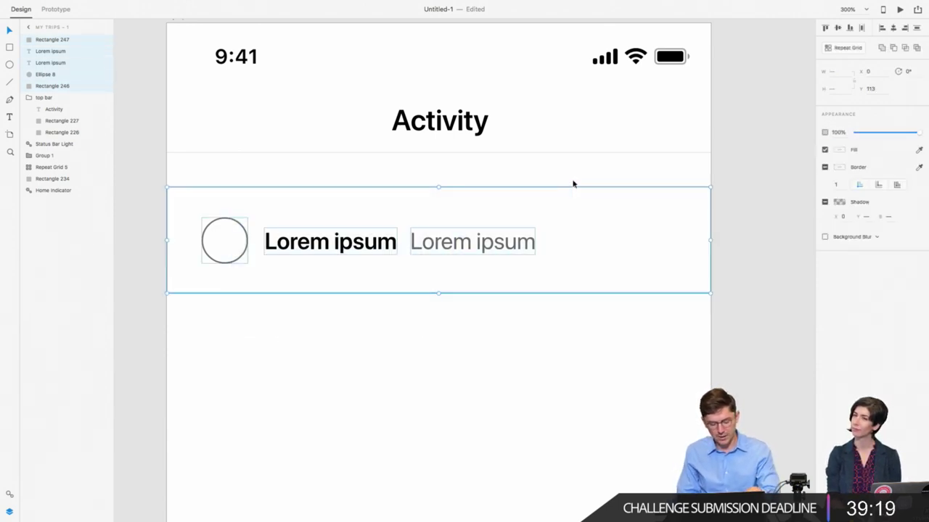
Step: Make the Activity row a symbol, then ungroup it and select all its layers
key("super+k")
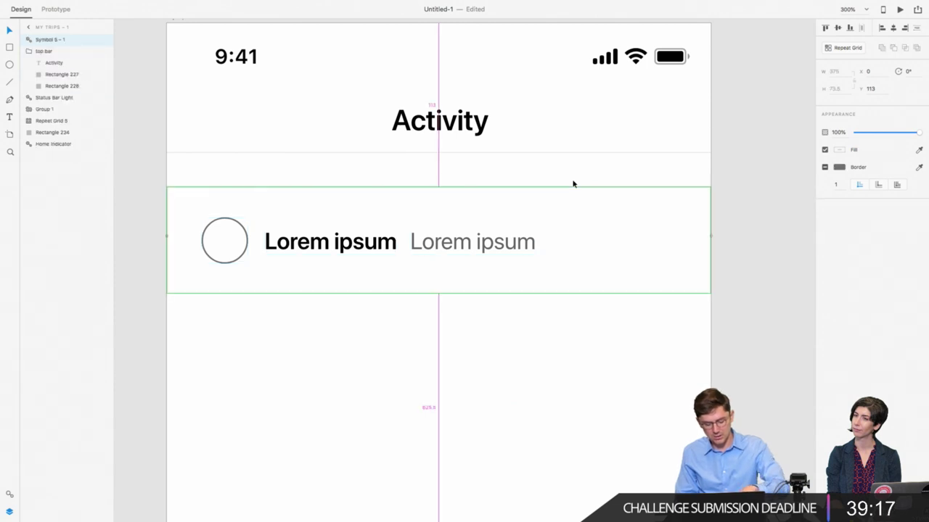
left_click(435, 297)
left_click(434, 294)
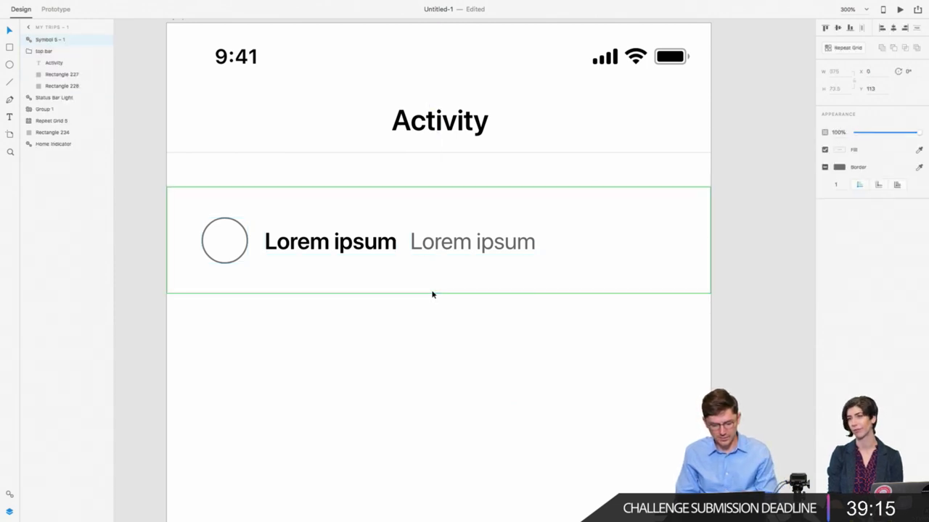
key("super+1")
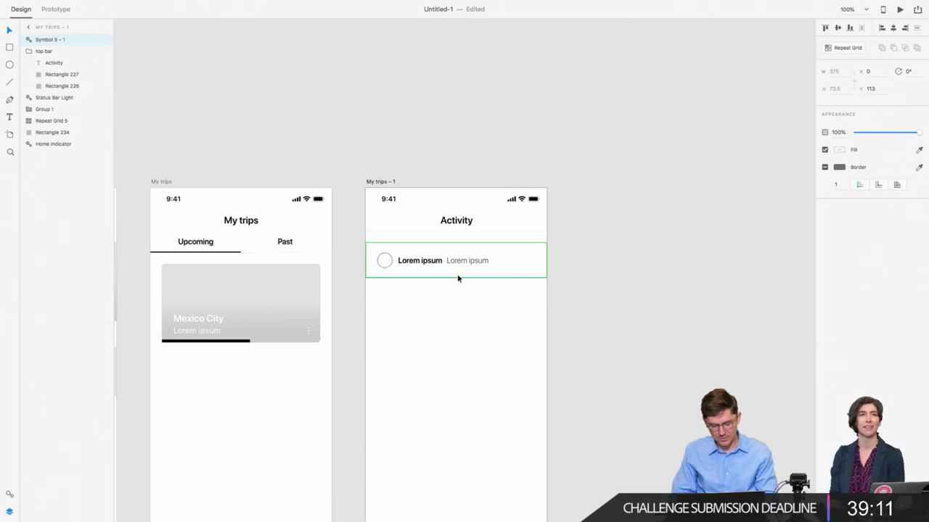
key("super+shift+g")
left_click(443, 296)
left_click_drag(385, 293, 521, 243)
Step: Turn the row into a five-row Repeat Grid with zero spacing between rows
key("super+r")
left_click_drag(456, 278, 455, 468)
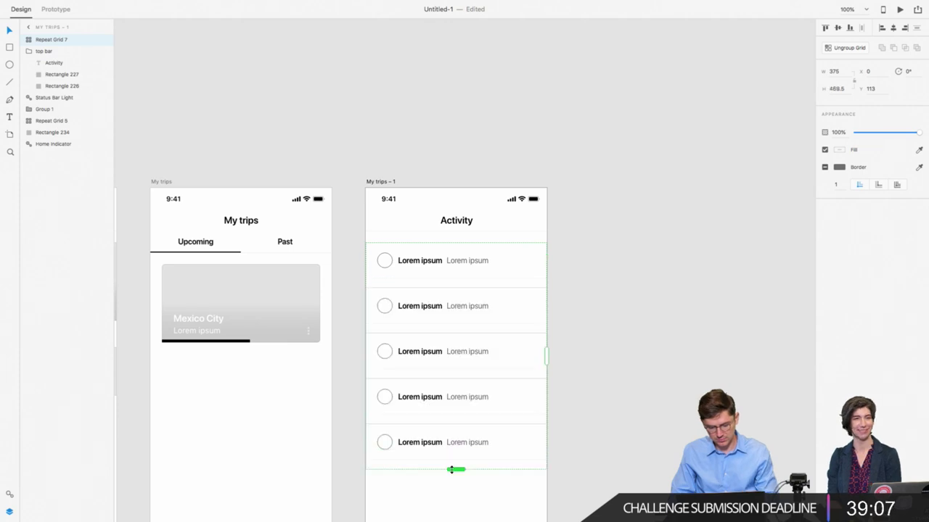
key("super+equal")
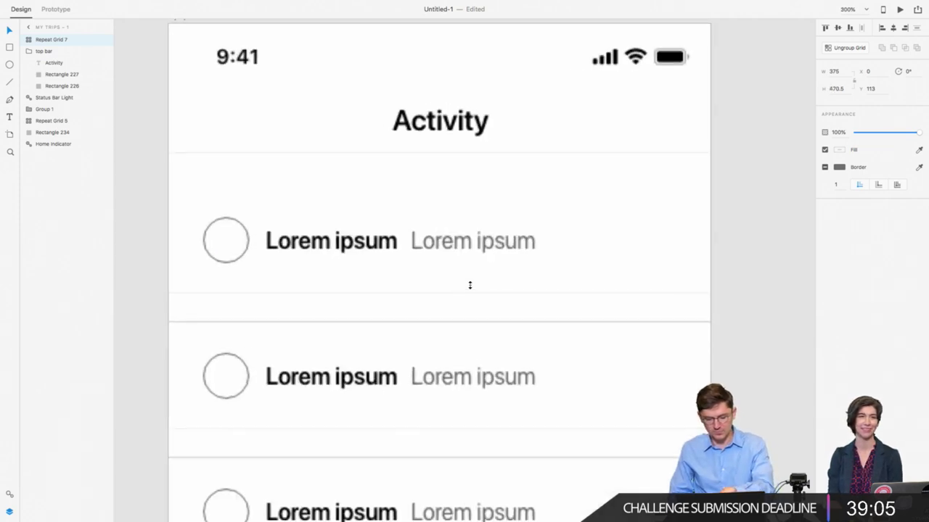
left_click_drag(452, 319, 497, 289)
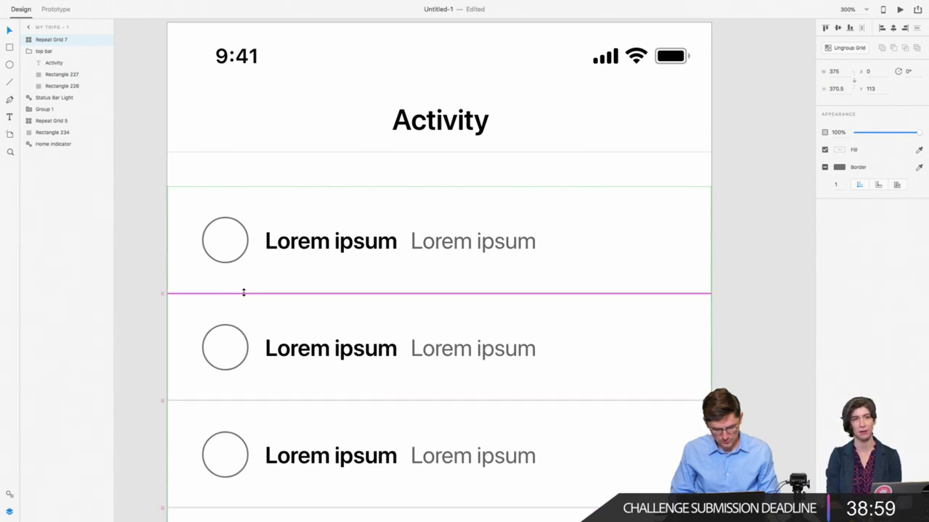
left_click_drag(244, 293, 247, 293)
Step: Move the repeated list up so it sits directly under the header
left_click(153, 294)
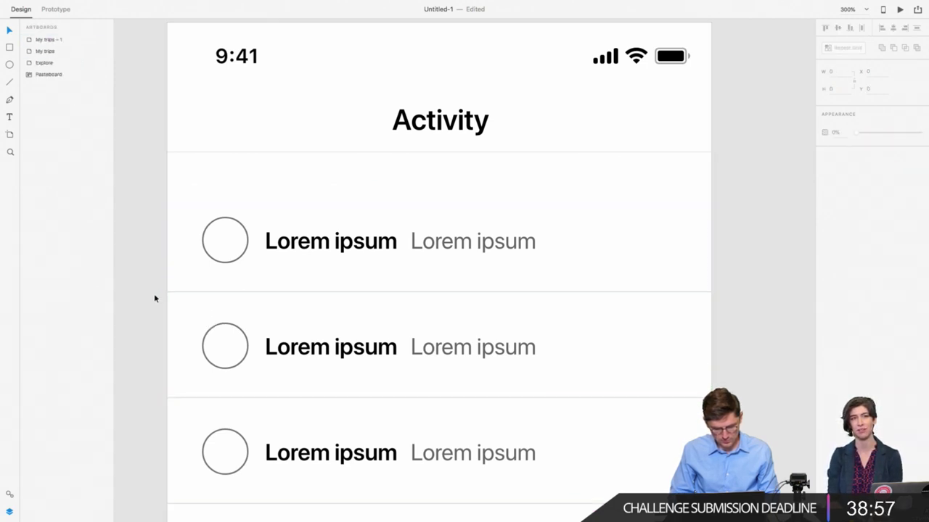
scroll(284, 163, "down", 3)
left_click(288, 166)
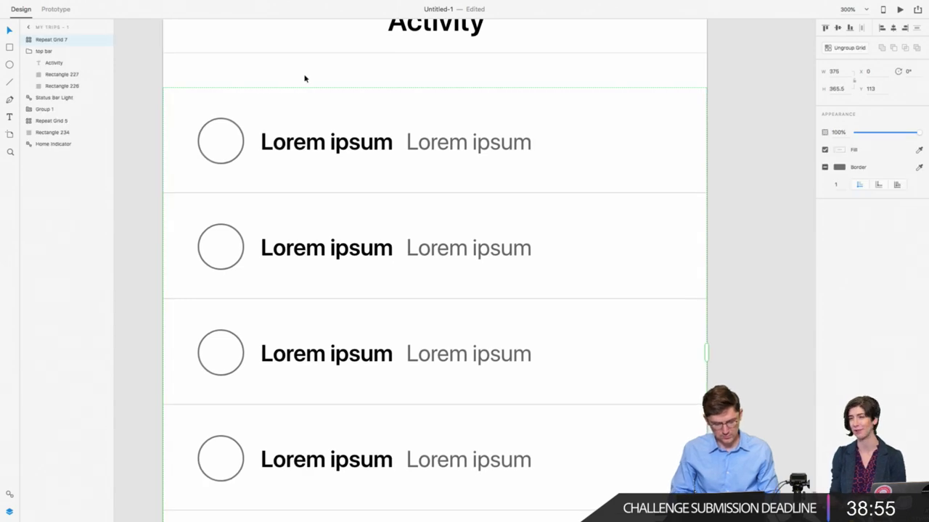
scroll(311, 45, "up", 1)
key("alt")
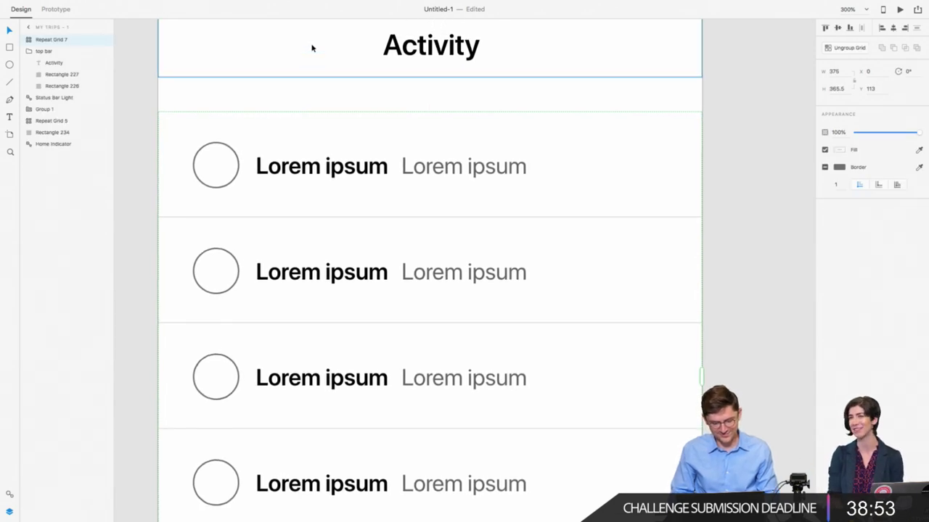
left_click_drag(222, 148, 226, 116)
scroll(170, 209, "down", 3)
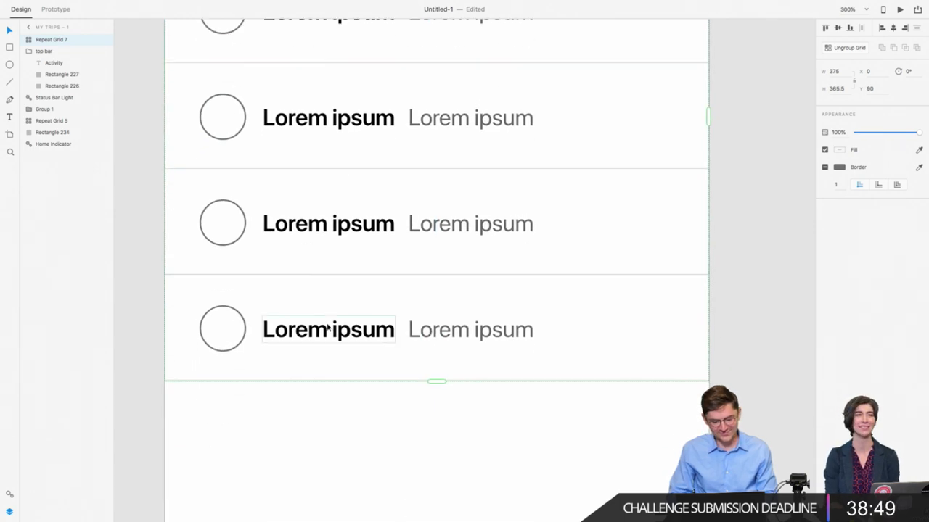
scroll(328, 329, "down", 5)
left_click(514, 351)
scroll(515, 351, "right", 3)
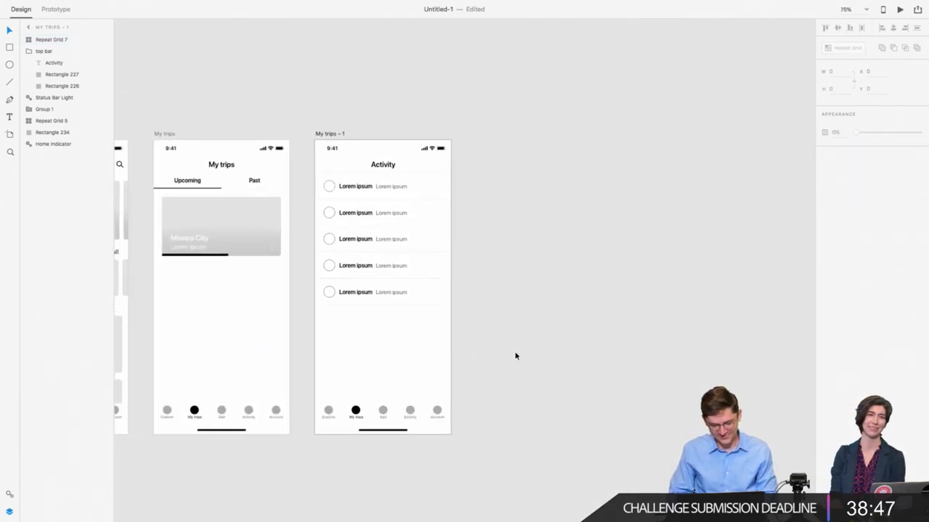
scroll(339, 171, "left", 3)
Step: Move the active tab marker from My trips to the Activity slot, nudged one pixel left
left_click(429, 419)
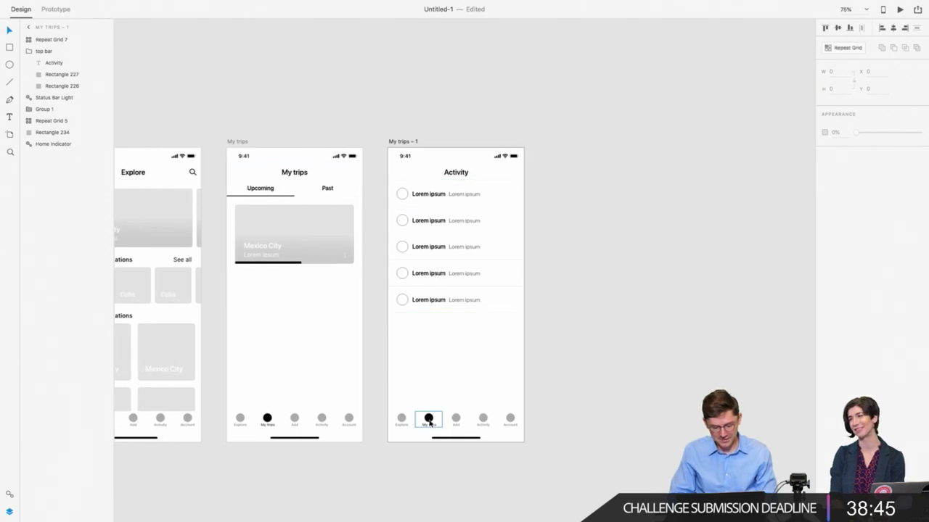
left_click_drag(430, 423, 484, 425)
scroll(483, 421, "right", 2)
scroll(483, 421, "down", 1)
key("Left")
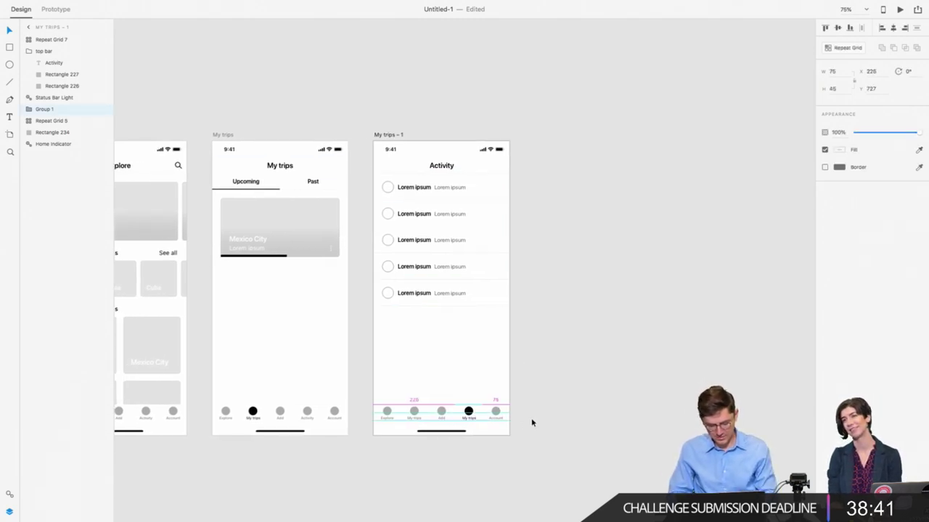
key("alt")
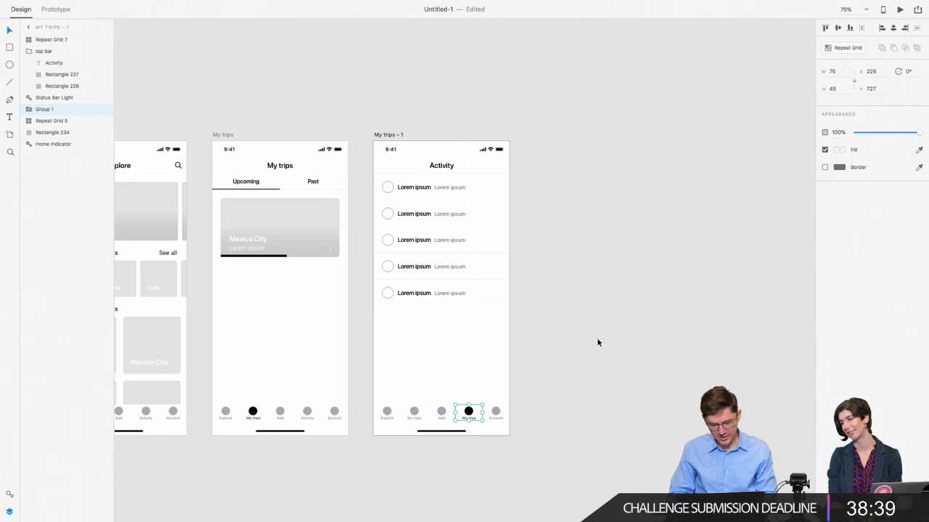
scroll(491, 415, "down", 2)
scroll(490, 415, "right", 2)
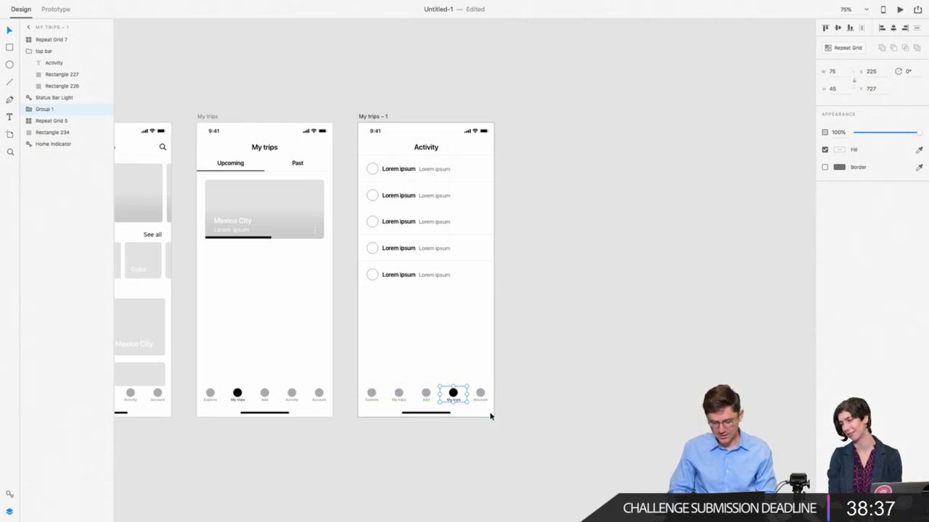
scroll(490, 415, "up", 5)
scroll(489, 417, "down", 3)
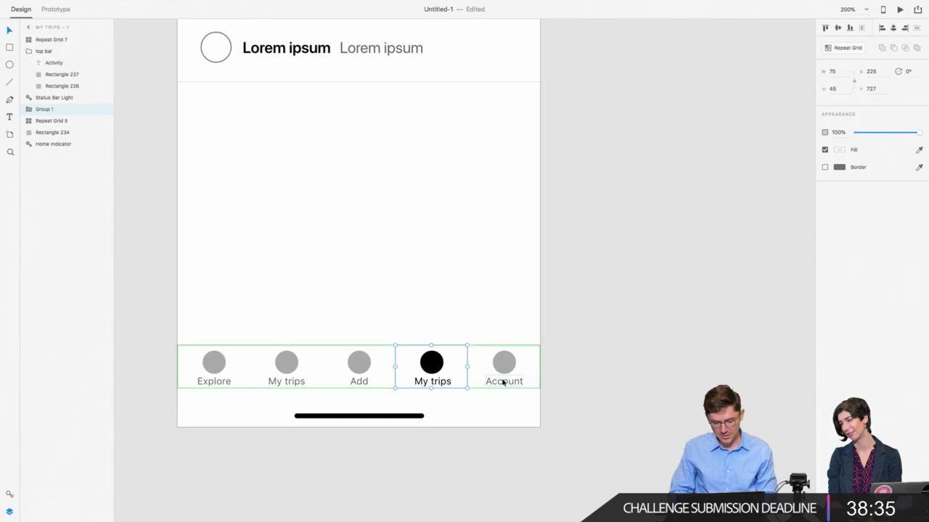
Step: Relabel the active tab 'Activity' and centre-align its text
double_click(433, 382)
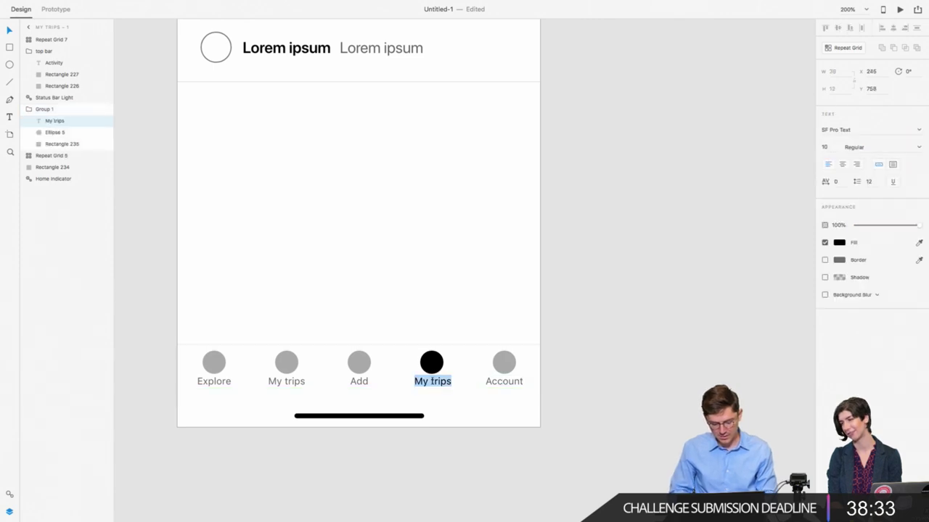
type("Activity")
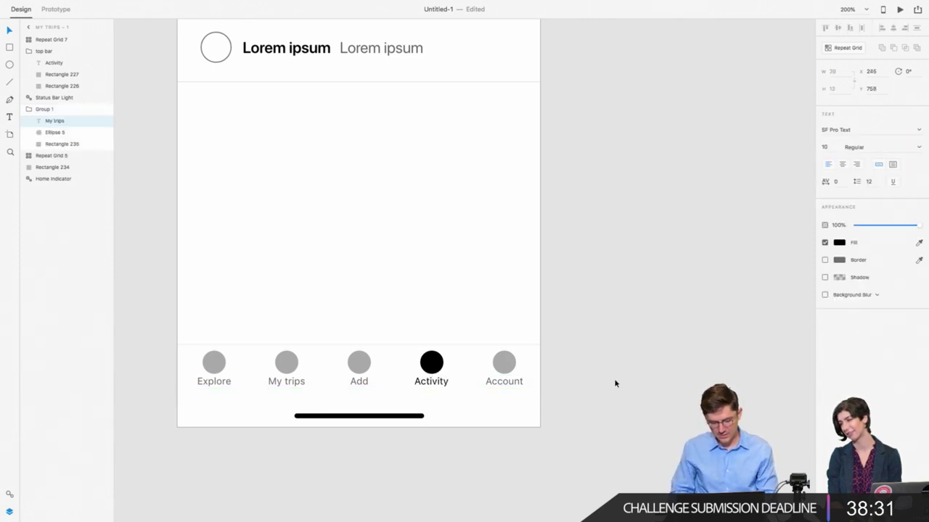
key("Escape")
left_click(843, 164)
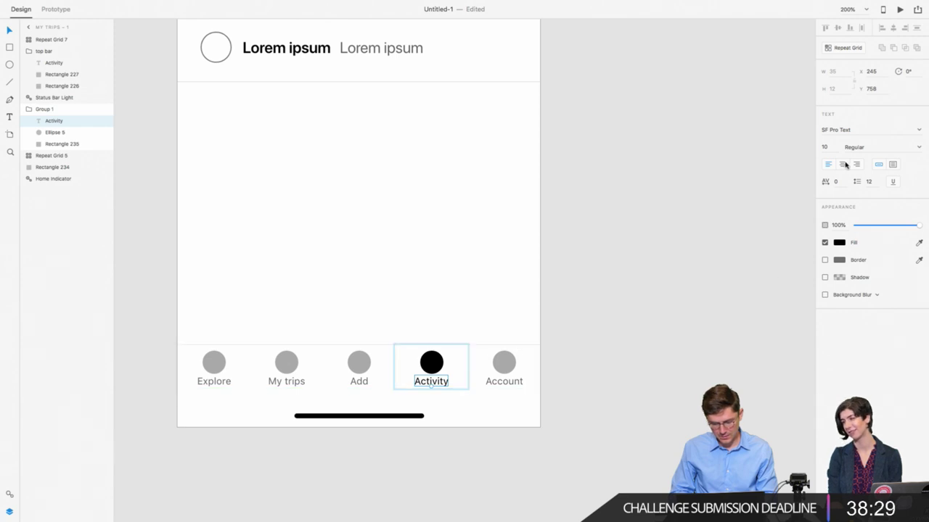
left_click(459, 374, "shift")
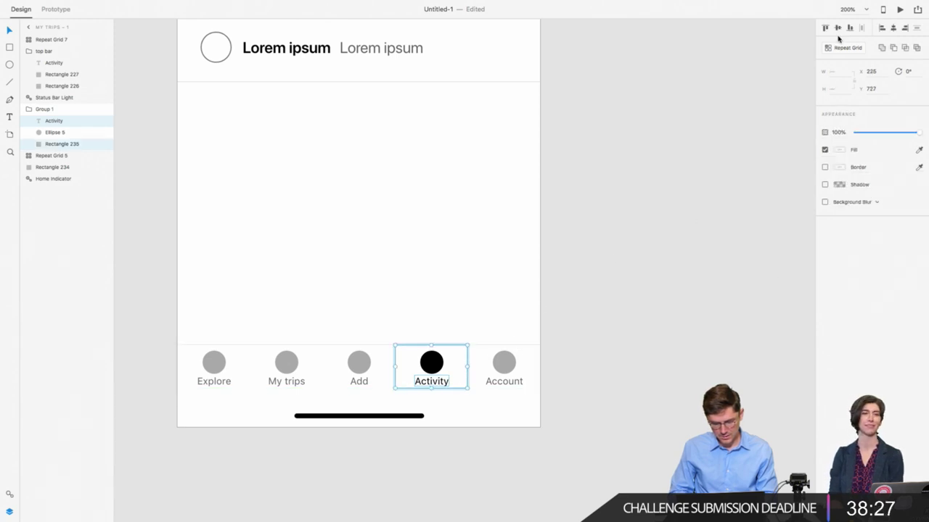
Step: Rename the 'My trips – 1' artboard to 'Activity'
left_click(622, 300)
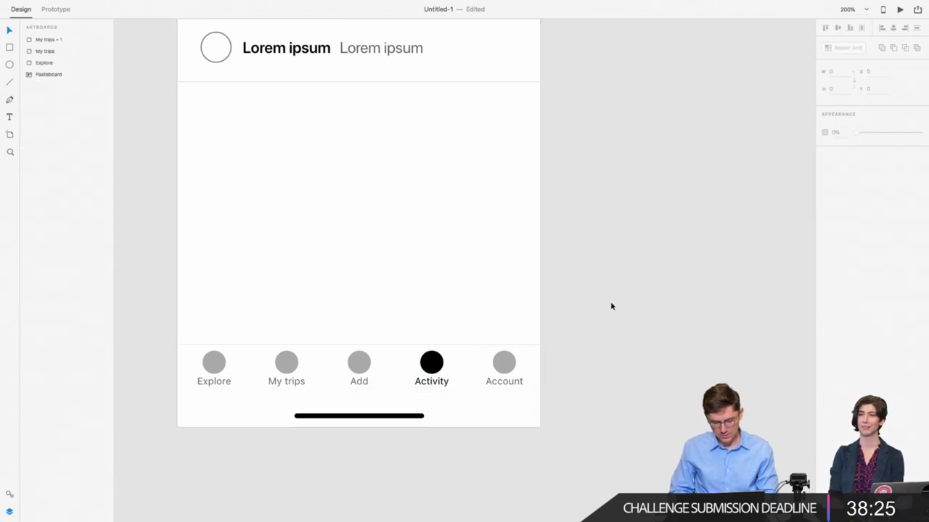
key("super+0")
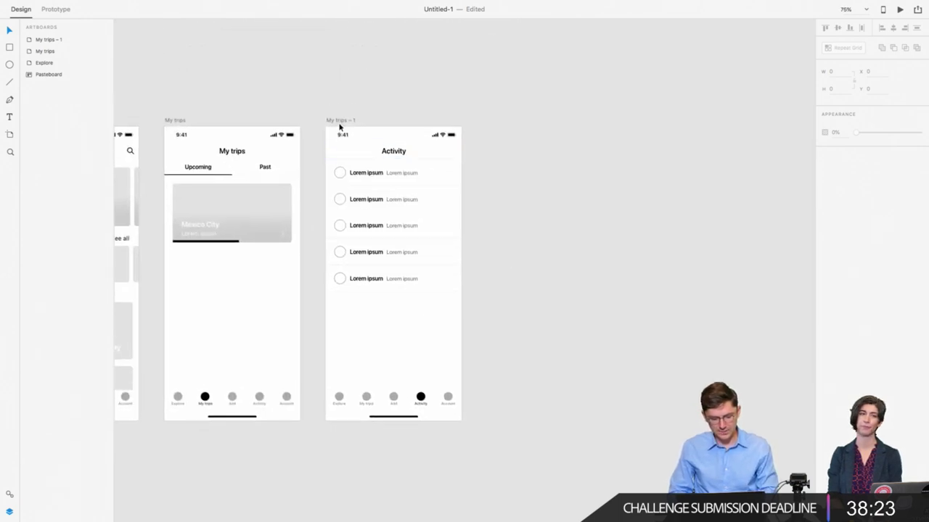
double_click(339, 120)
type("Activity")
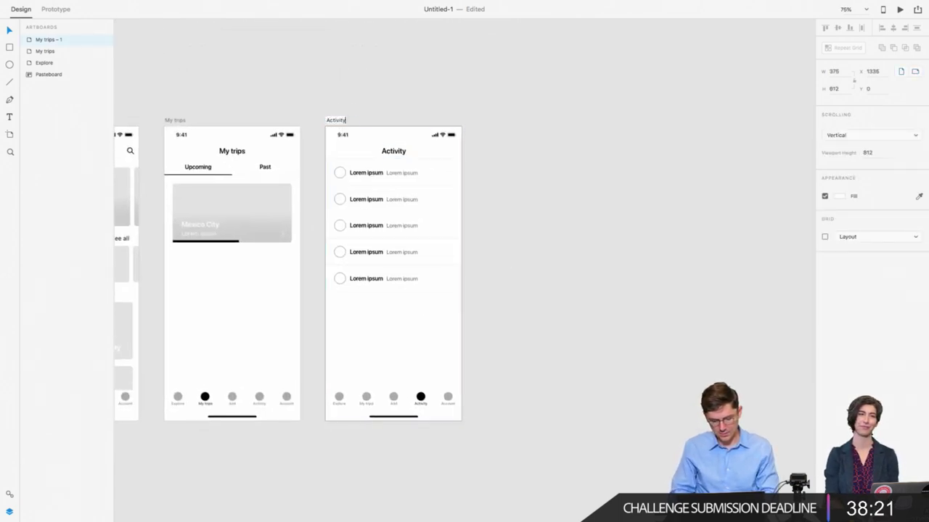
key("Return")
Step: Duplicate the Activity artboard to its right and name the copy 'Account'
left_click_drag(333, 124, 494, 153)
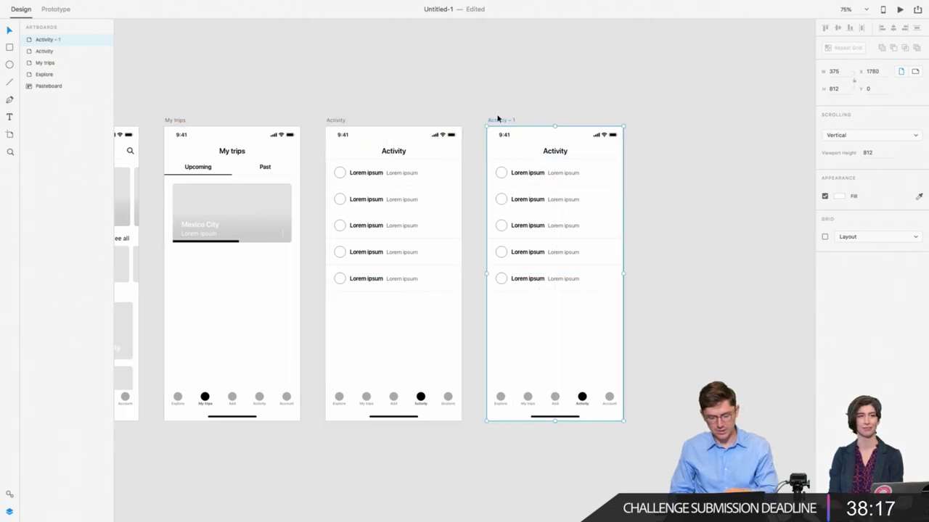
double_click(496, 120)
type("Accou")
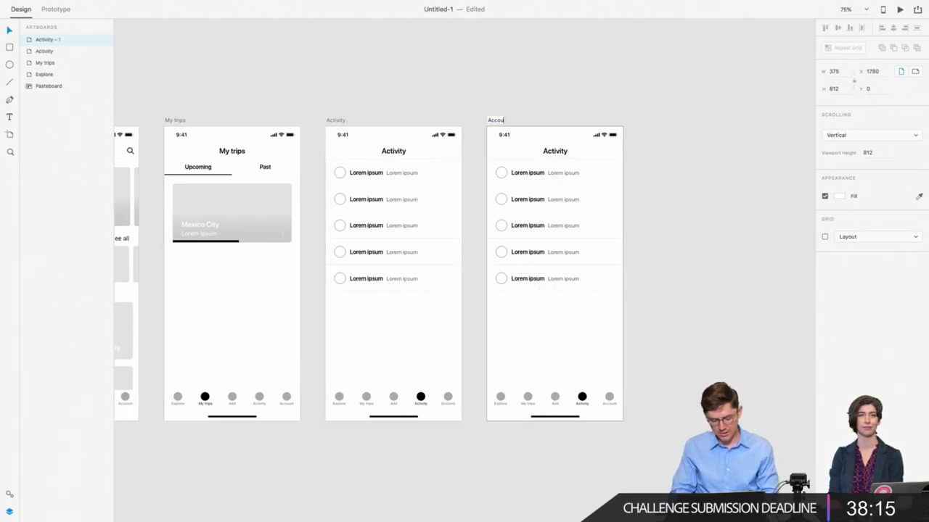
type("nt")
key("Return")
scroll(480, 98, "right", 1)
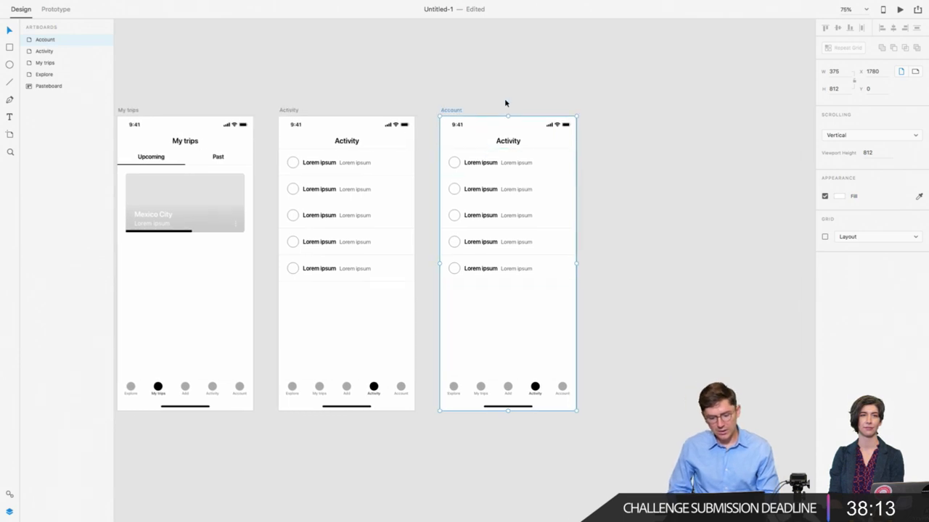
Step: Delete the Activity title bar and the list rows from Account
left_click(465, 141)
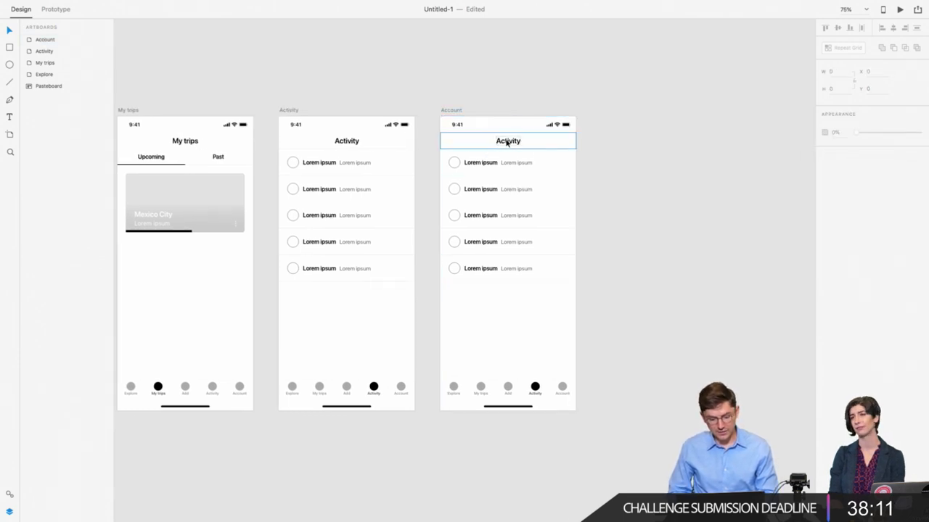
left_click(506, 151)
left_click(525, 143)
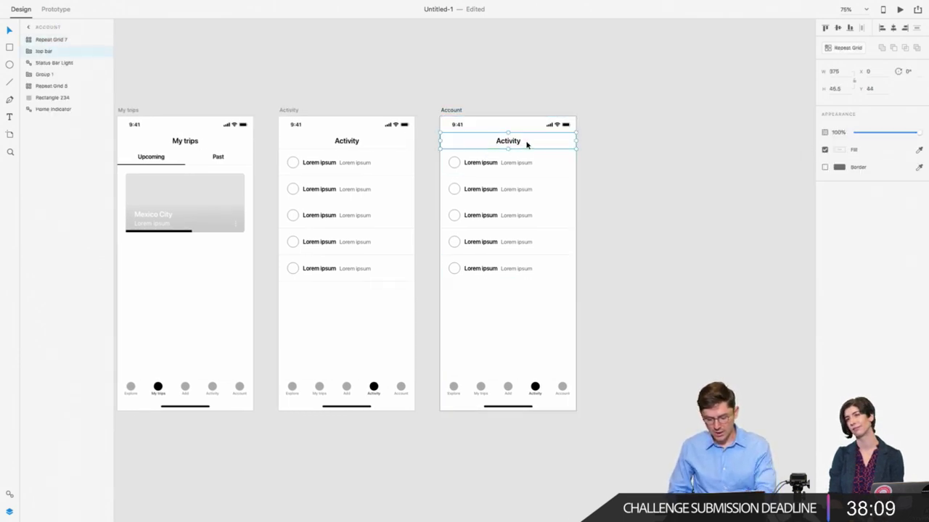
key("Delete")
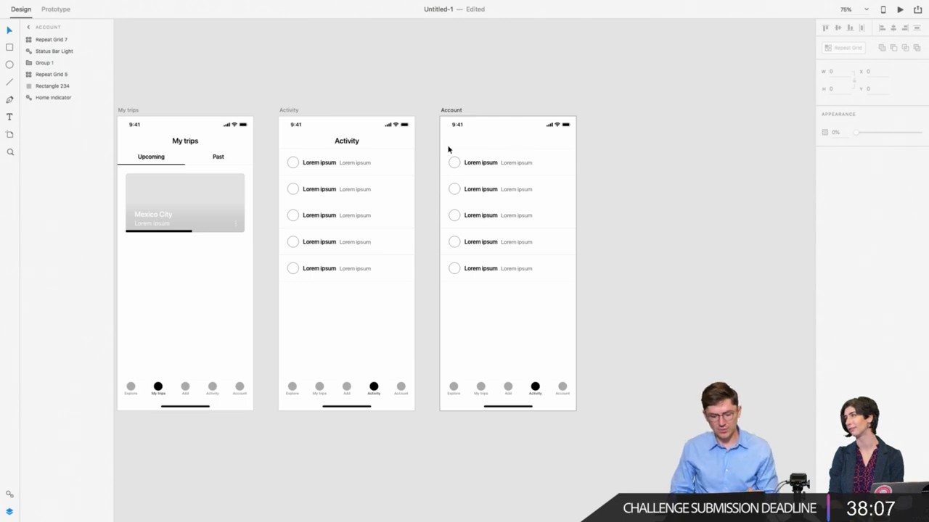
left_click_drag(448, 149, 568, 301)
key("Delete")
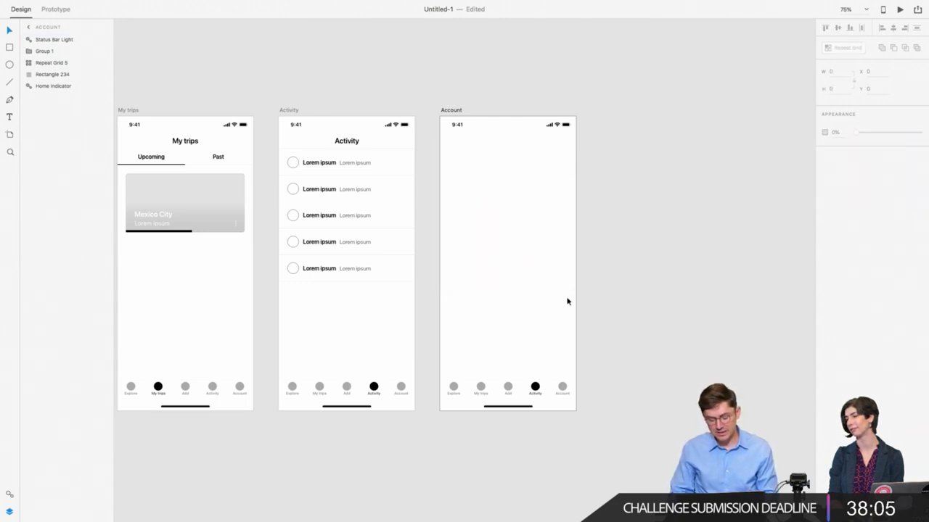
scroll(478, 325, "left", 3)
scroll(439, 318, "right", 2)
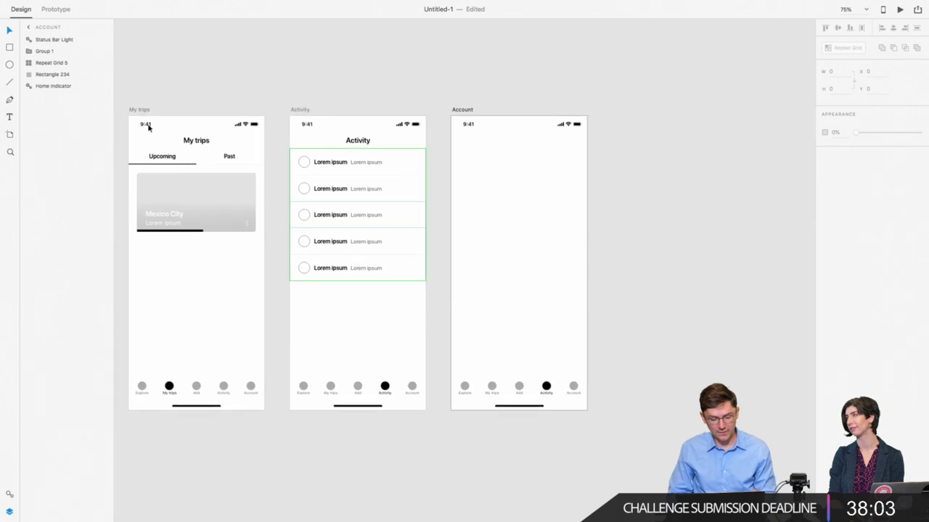
Step: Draw a circle on Account, size it to 60, centre it horizontally and nudge it up
left_click(9, 65)
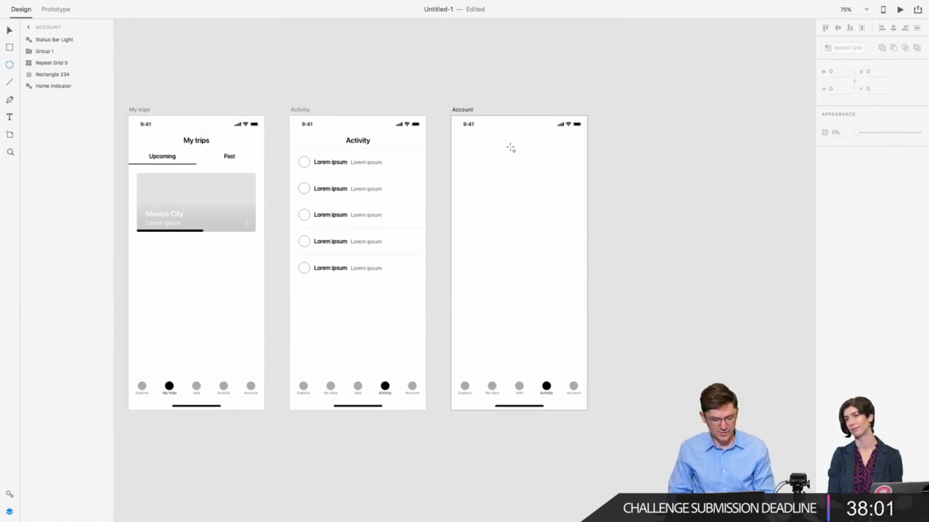
left_click_drag(511, 148, 533, 170)
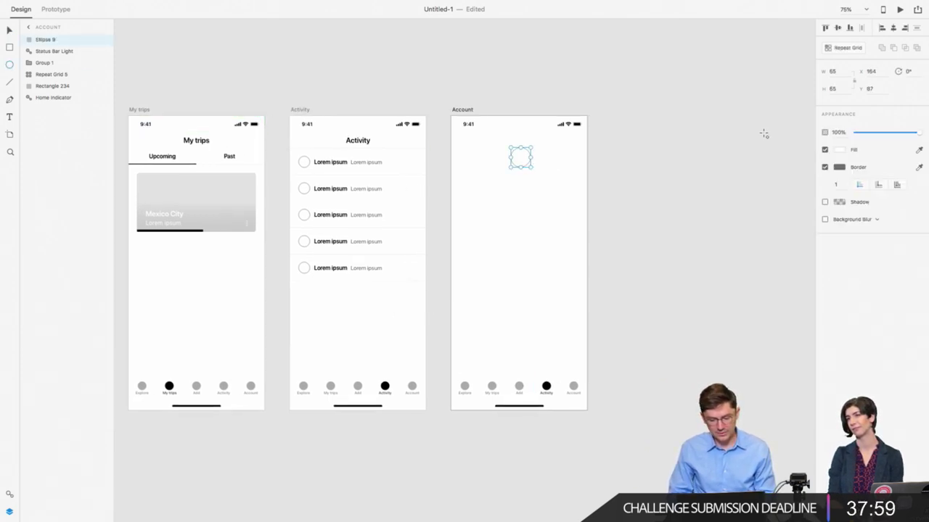
left_click(840, 71)
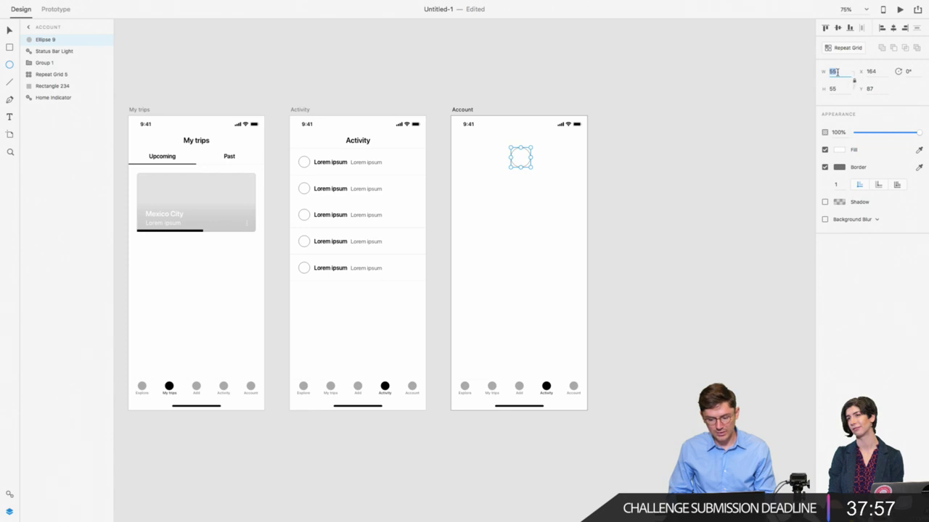
type("60")
key("Return")
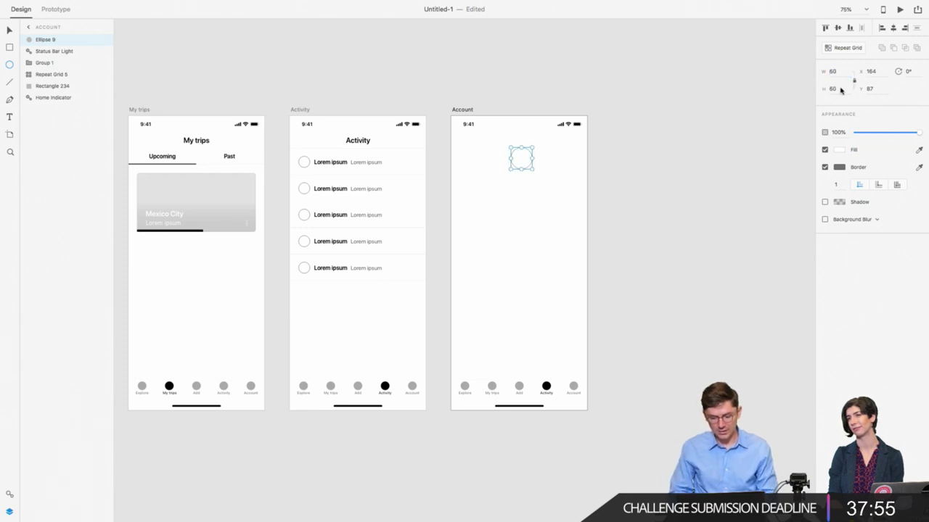
left_click(893, 28)
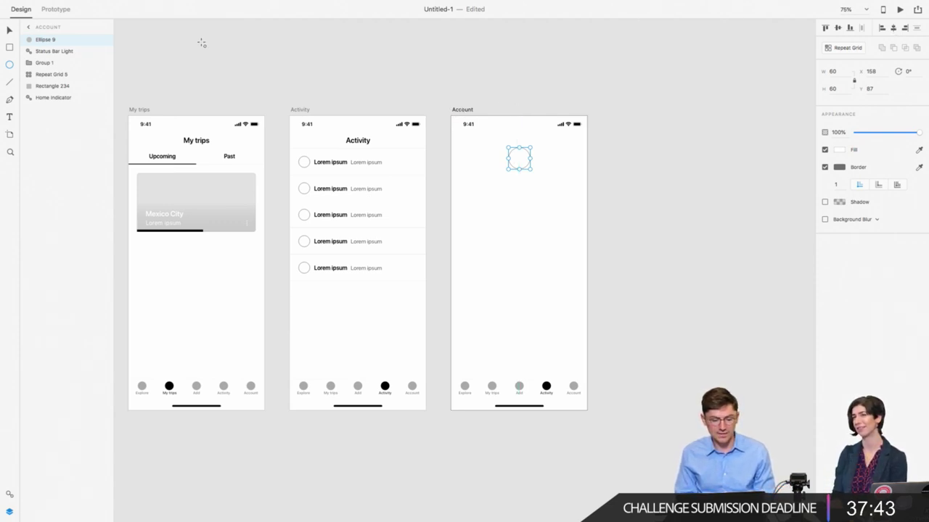
left_click(6, 30)
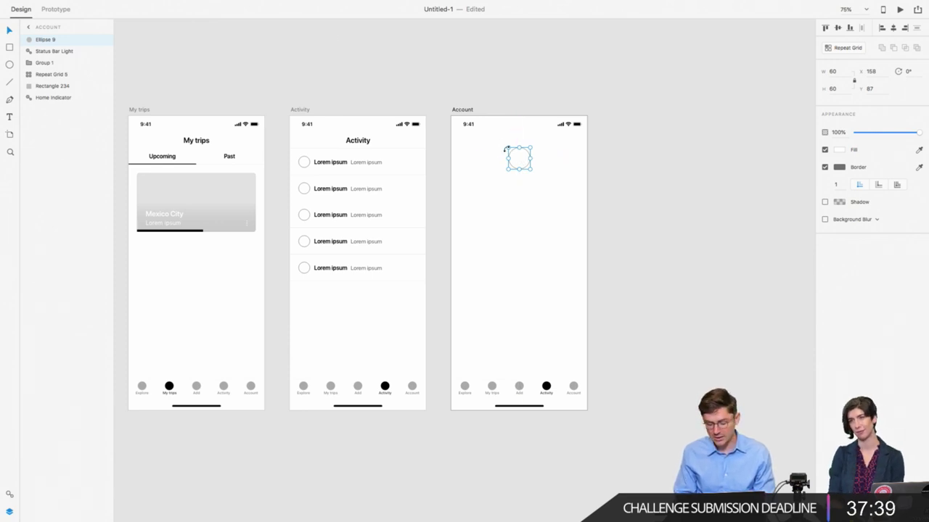
key("Up")
key("Up")
key("Up")
key("Up")
key("Up")
key("Up")
key("Up")
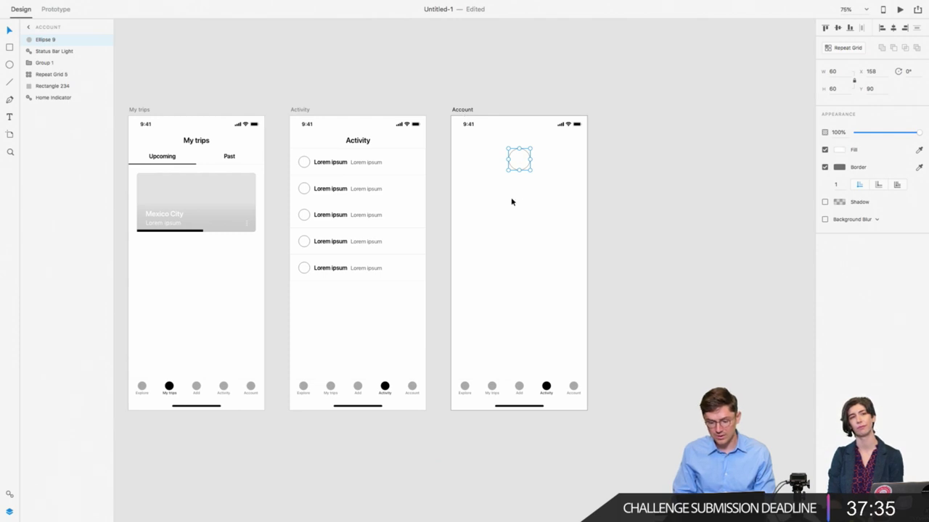
left_click(193, 142)
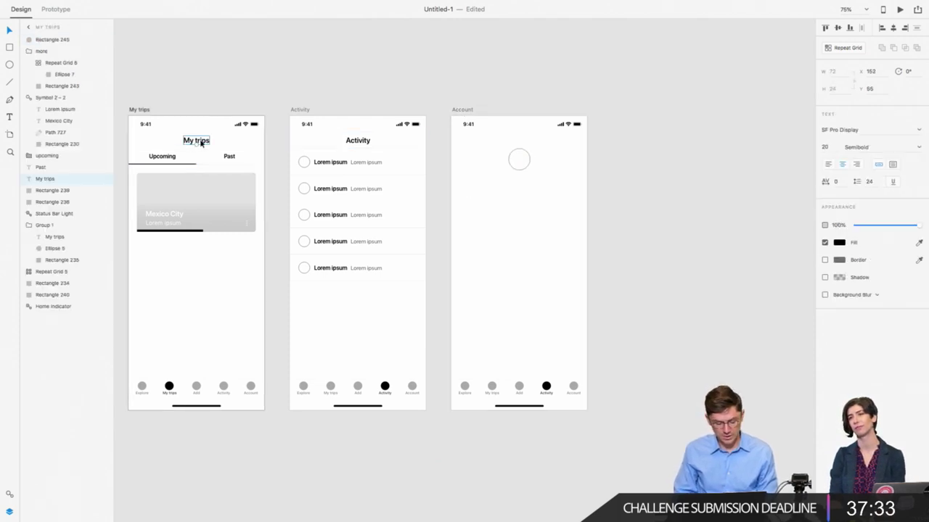
Step: Copy the My trips title below the circle, retype it as the user's name, and centre it
left_click_drag(201, 143, 527, 182)
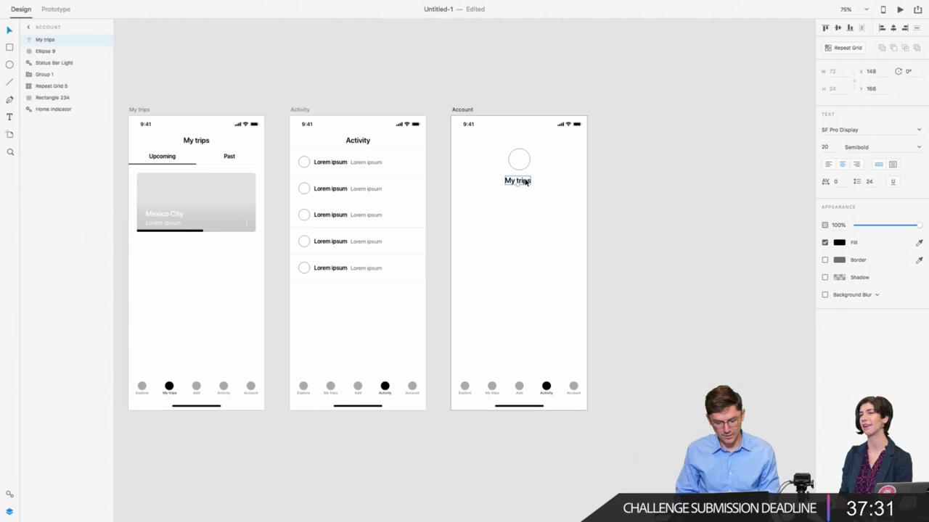
double_click(527, 182)
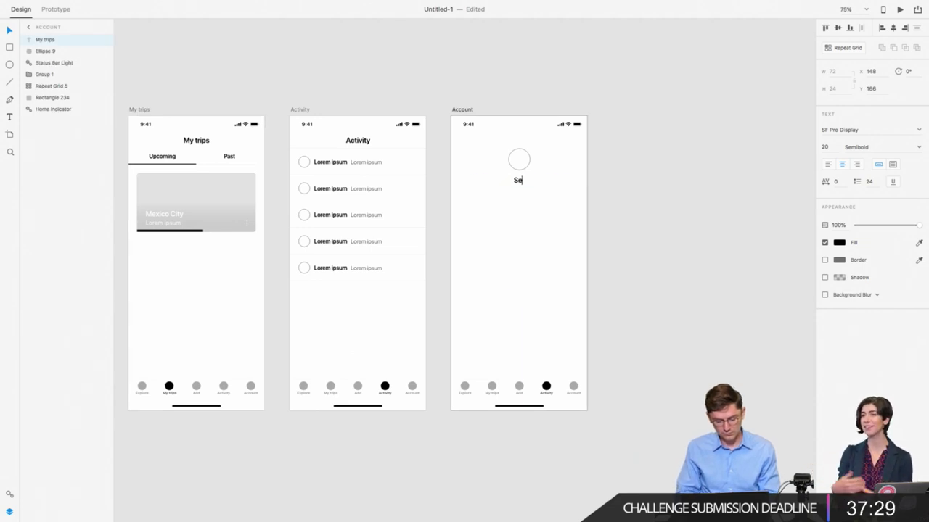
key("Escape")
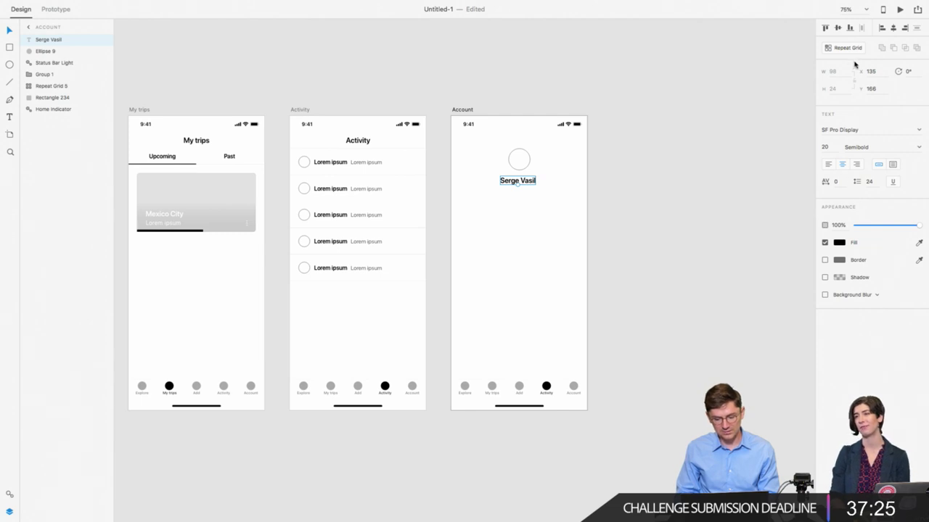
left_click(893, 29)
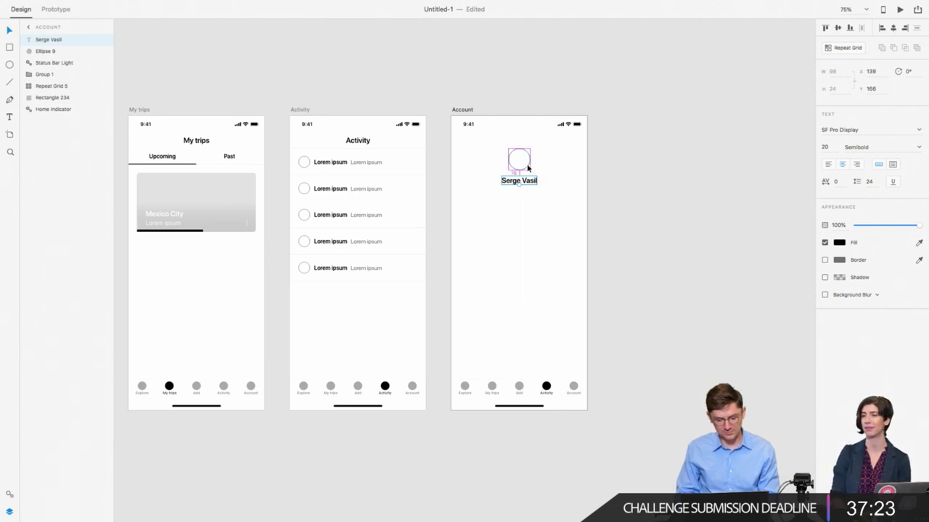
Step: Paste the grey Lorem ipsum text under the name and change it to 'Member since Apr 21, 2018'
double_click(368, 162)
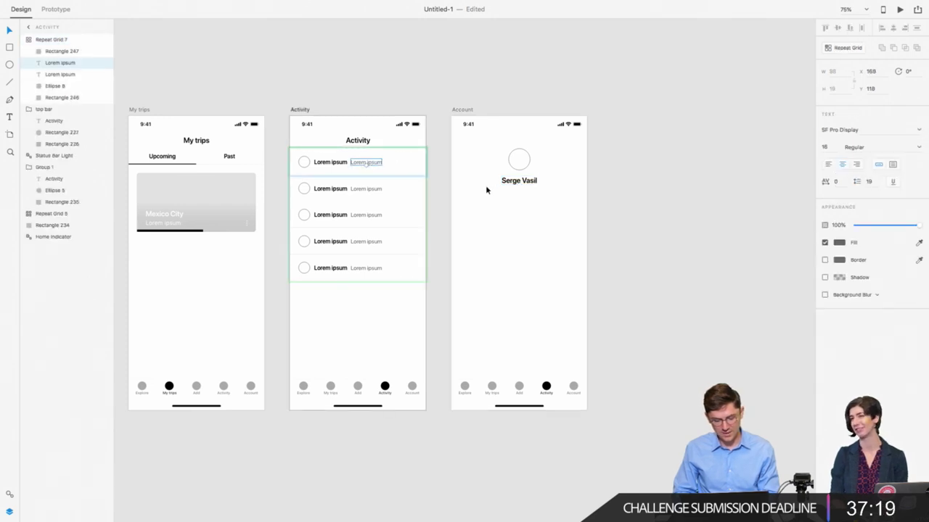
left_click(518, 181)
key("ctrl+v")
left_click_drag(535, 165, 526, 196)
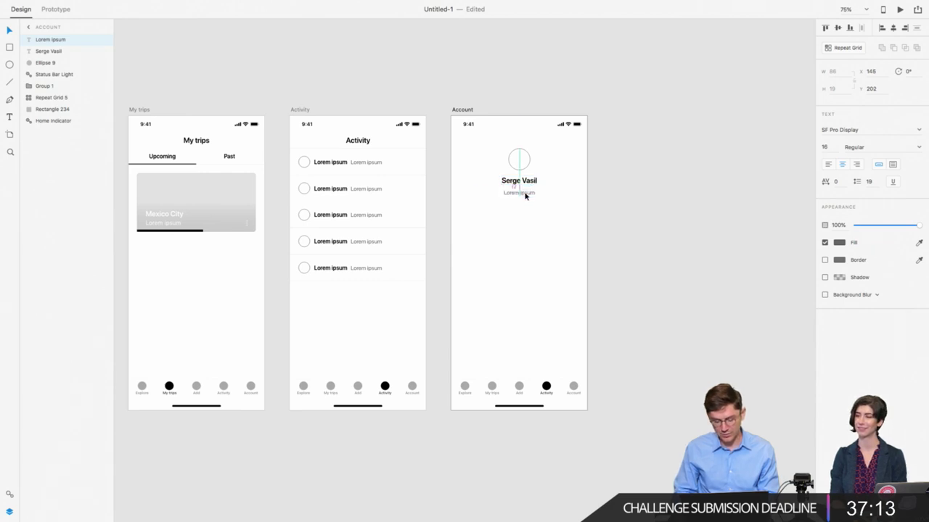
key("Up")
key("Up")
key("Up")
key("Up")
key("Up")
key("Up")
key("Up")
key("Up")
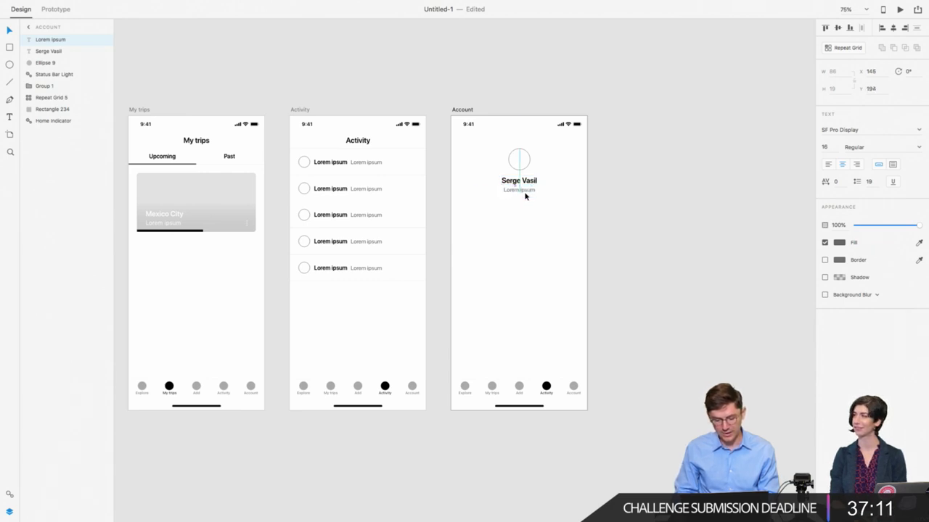
double_click(525, 190)
type("Member")
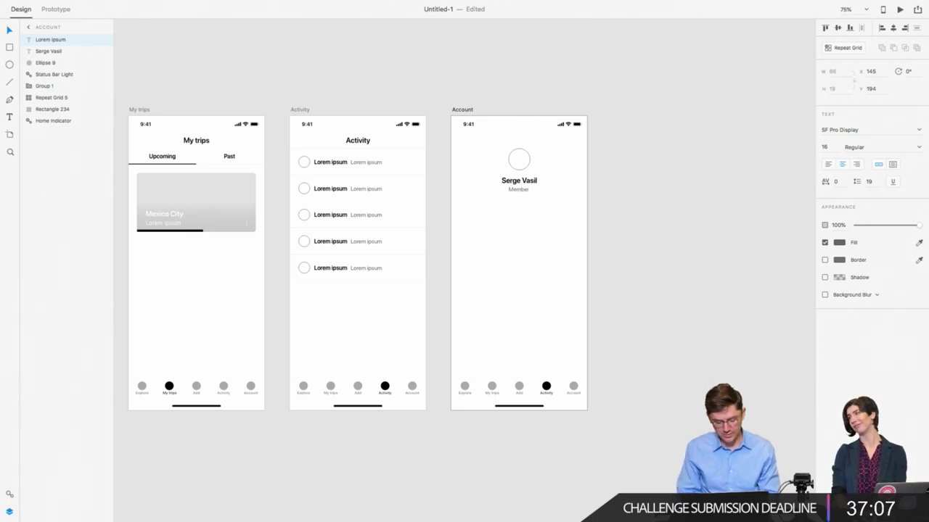
type(" since Apr 21,")
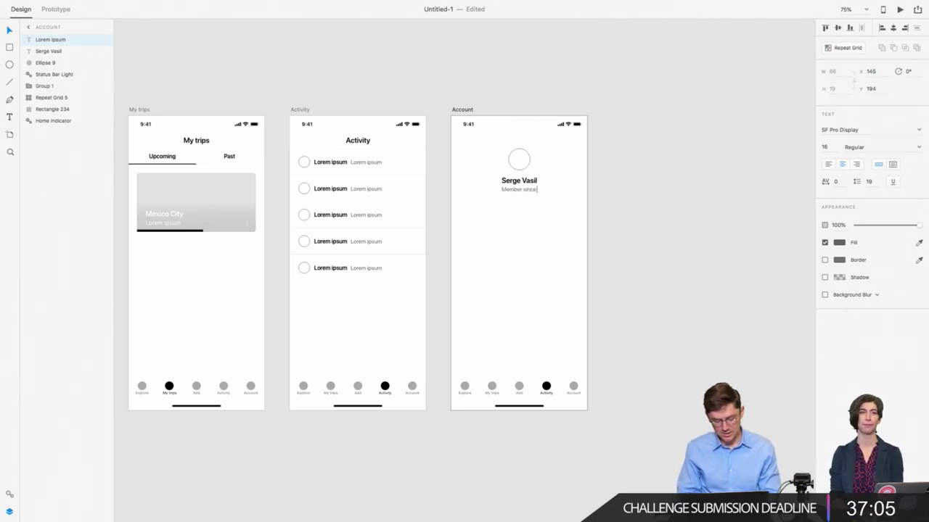
key("BackSpace")
key("BackSpace")
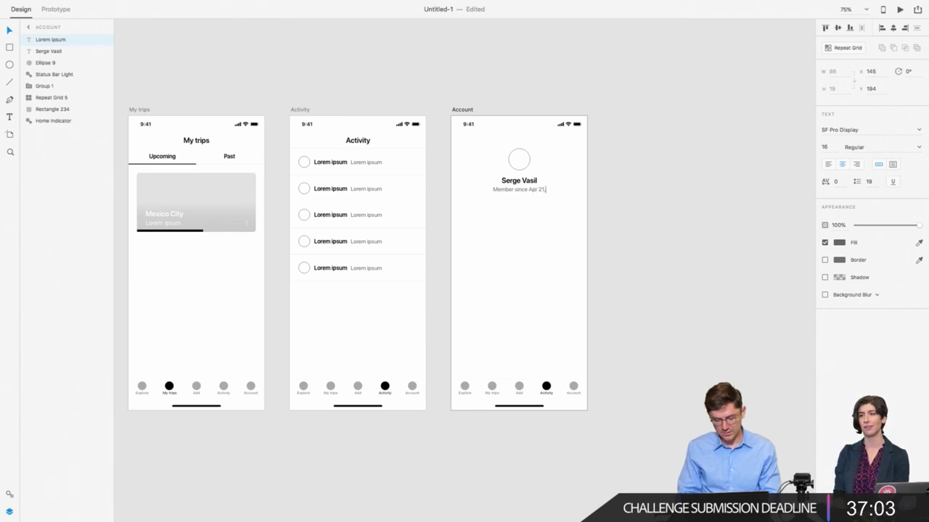
type(", 2018")
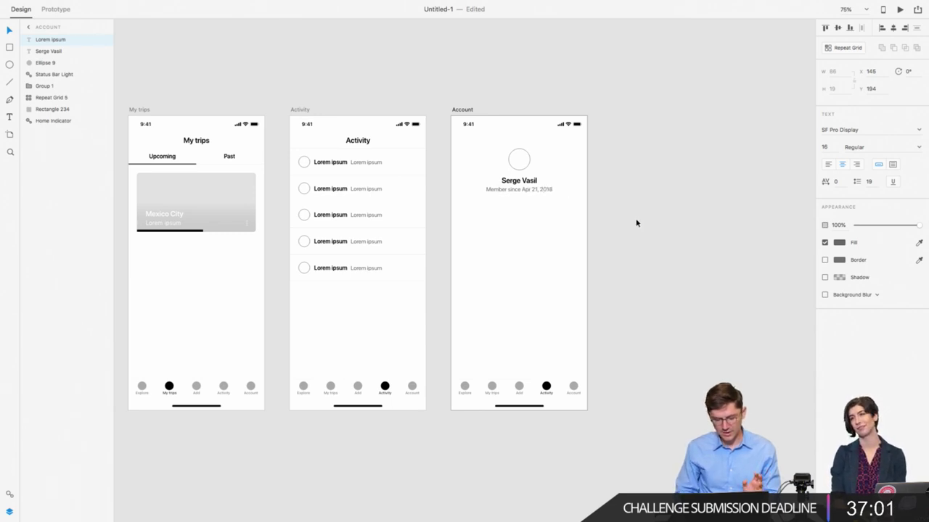
key("Escape")
Step: Draw a full-width rectangle under the profile text and set its height to 64
scroll(539, 194, "right", 1)
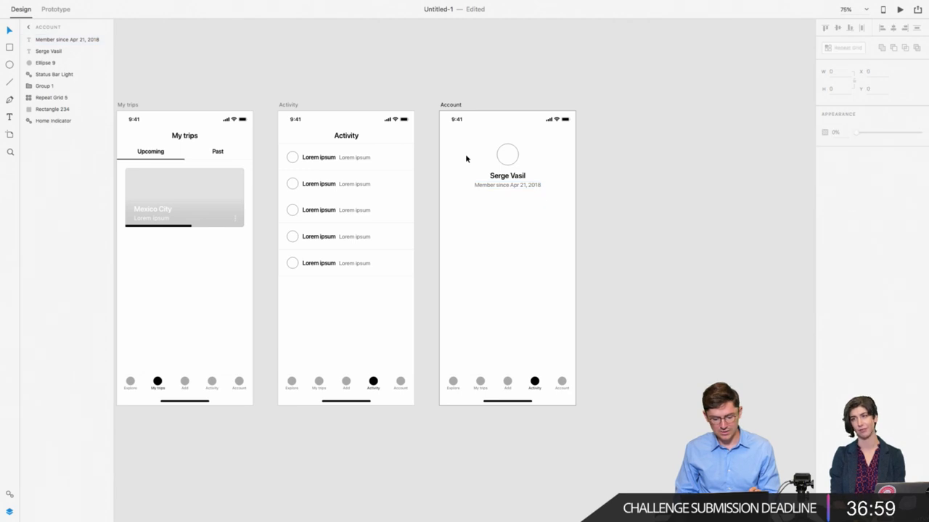
left_click(465, 154)
left_click_drag(455, 178, 573, 194)
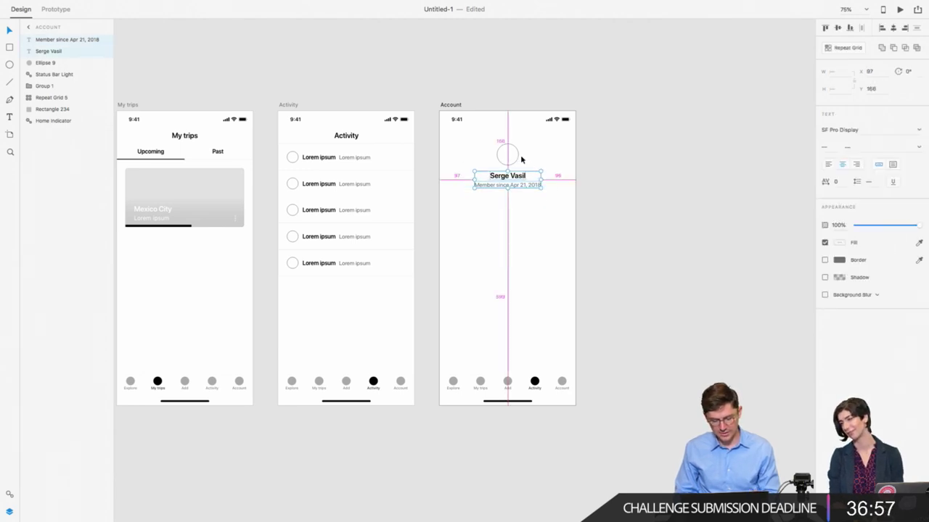
left_click(449, 178)
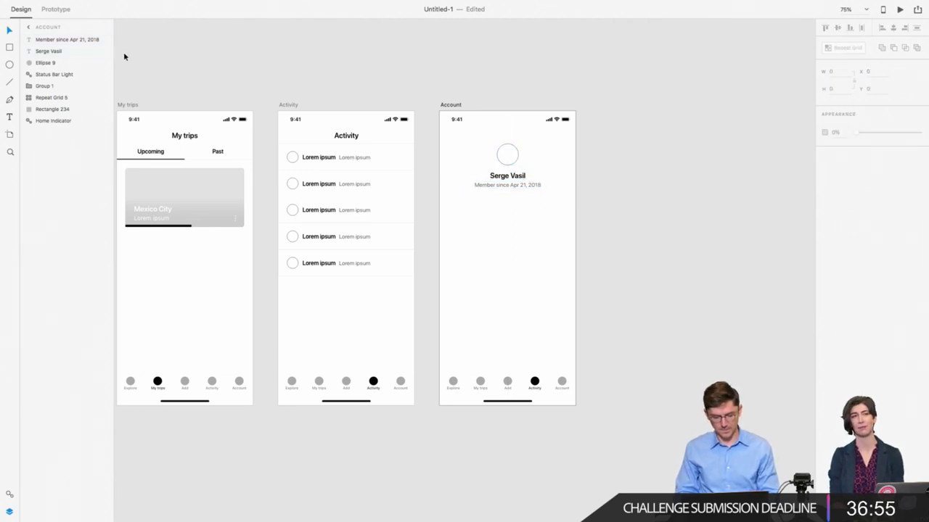
left_click(9, 48)
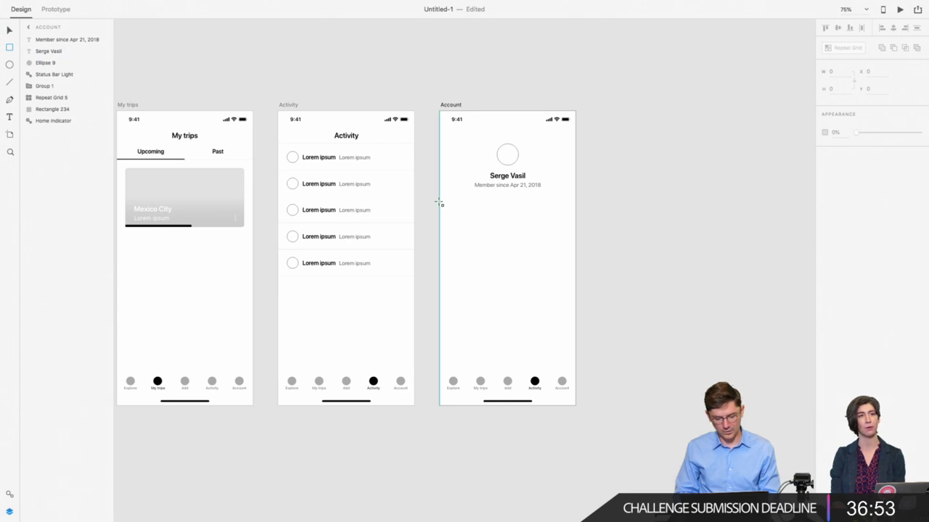
left_click_drag(440, 202, 575, 228)
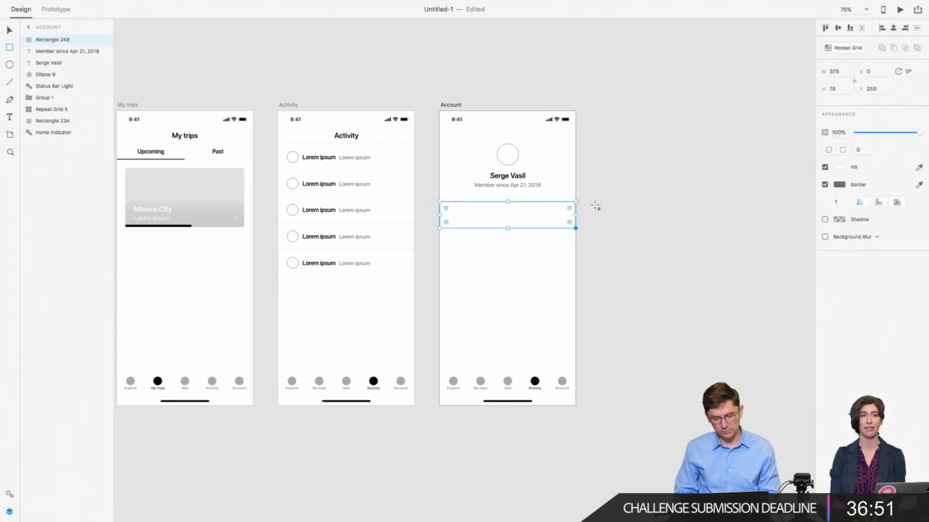
left_click(833, 89)
type("64")
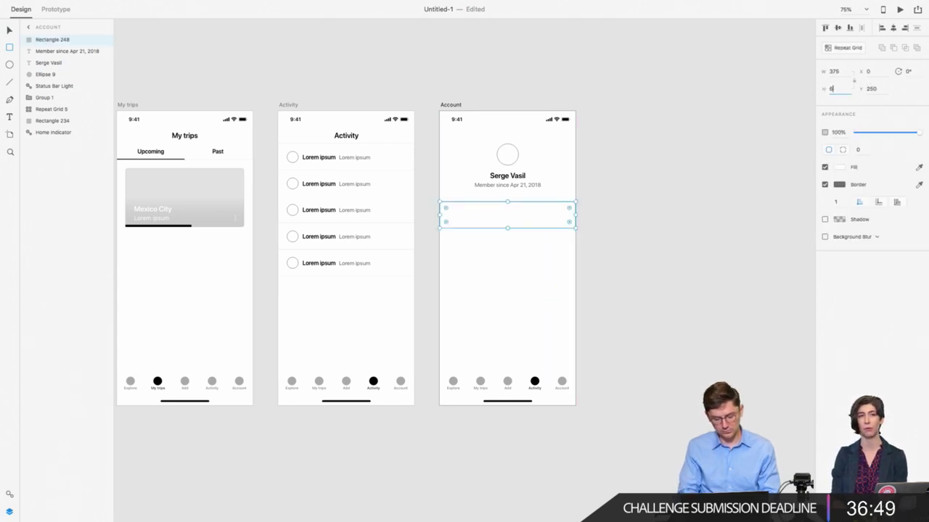
key("Return")
left_click(537, 216)
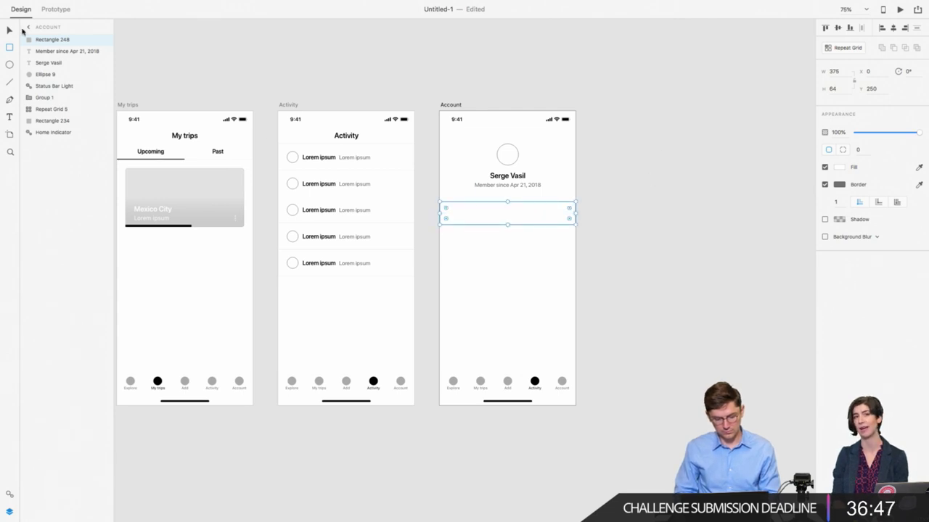
left_click(10, 32)
left_click(251, 74)
scroll(251, 74, "left", 5)
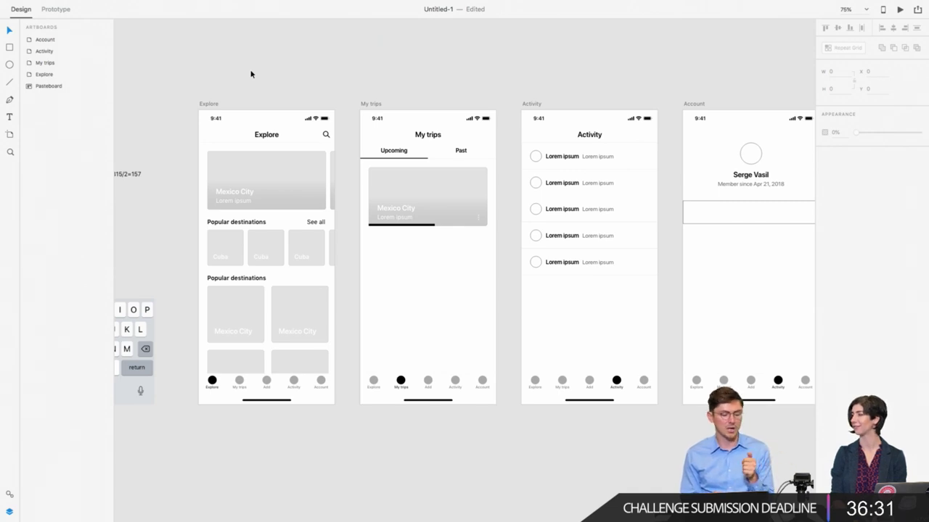
left_click(425, 154)
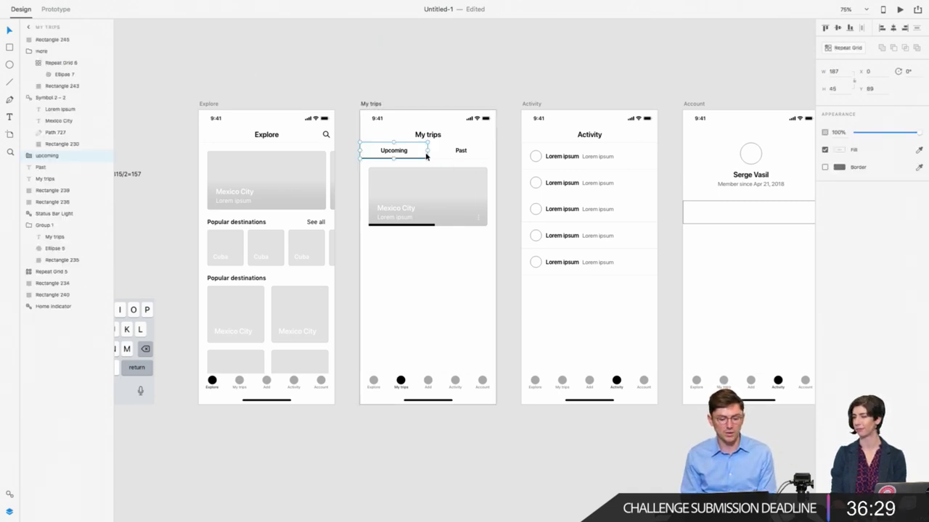
left_click_drag(373, 162, 475, 153)
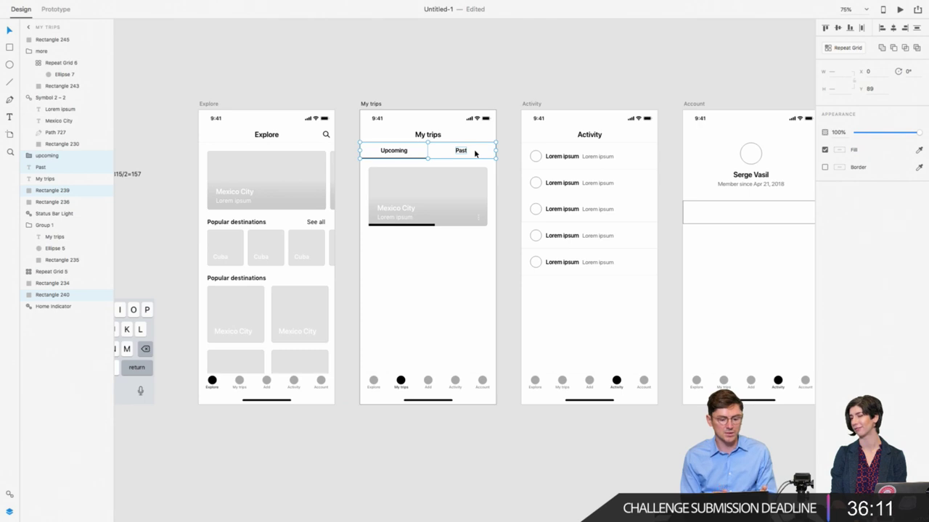
Step: Remove the row rectangle's border and add a shadow with Y 0.5 and blur 0
left_click(482, 283)
scroll(481, 283, "right", 5)
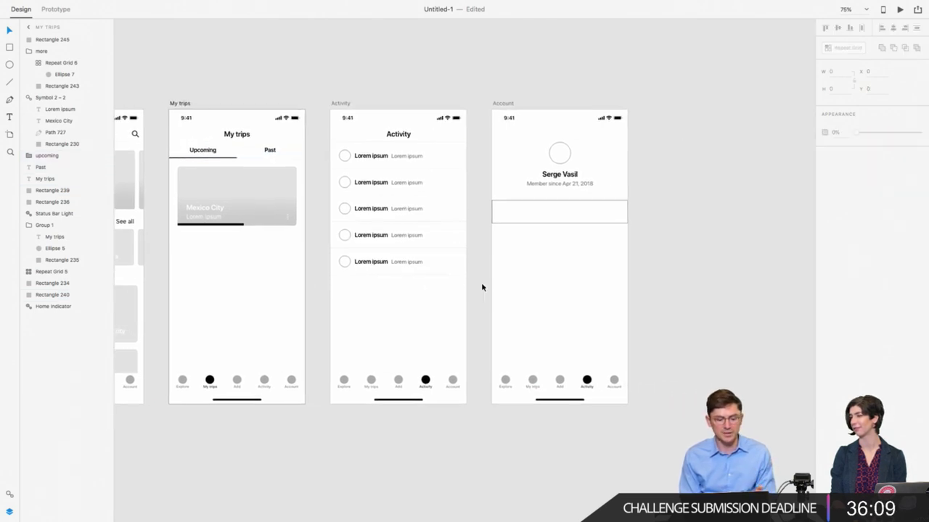
left_click(520, 226)
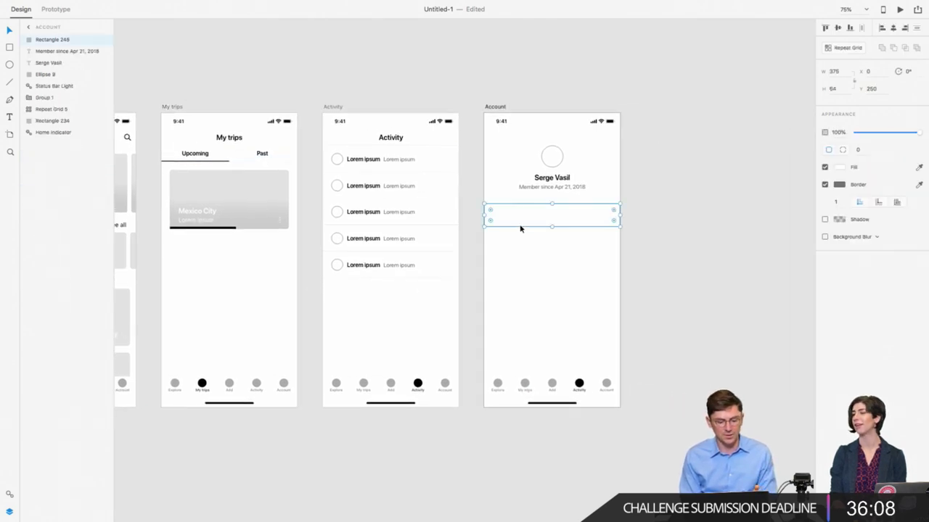
left_click(825, 184)
left_click(825, 202)
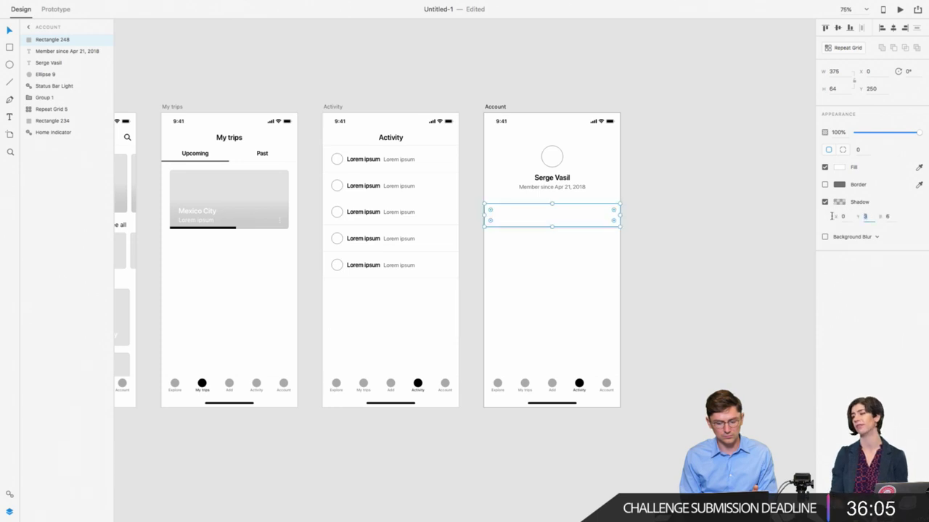
type("0.5")
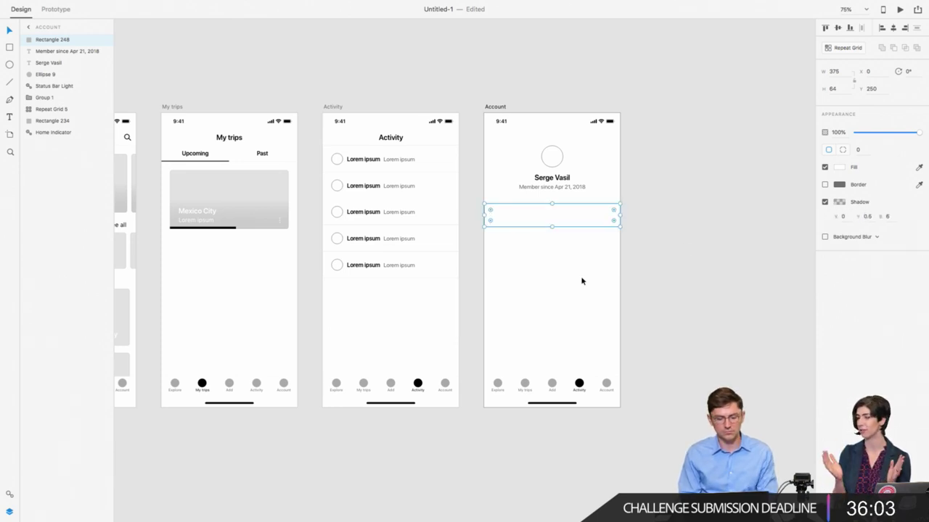
left_click(878, 216)
key("Return")
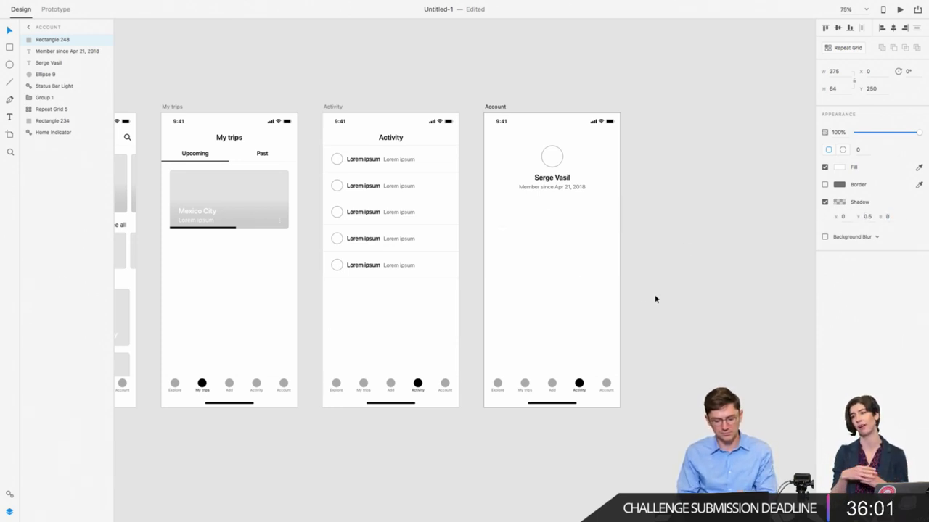
scroll(656, 298, "right", 3)
scroll(642, 300, "up", 5)
scroll(642, 305, "right", 5)
scroll(642, 305, "up", 1)
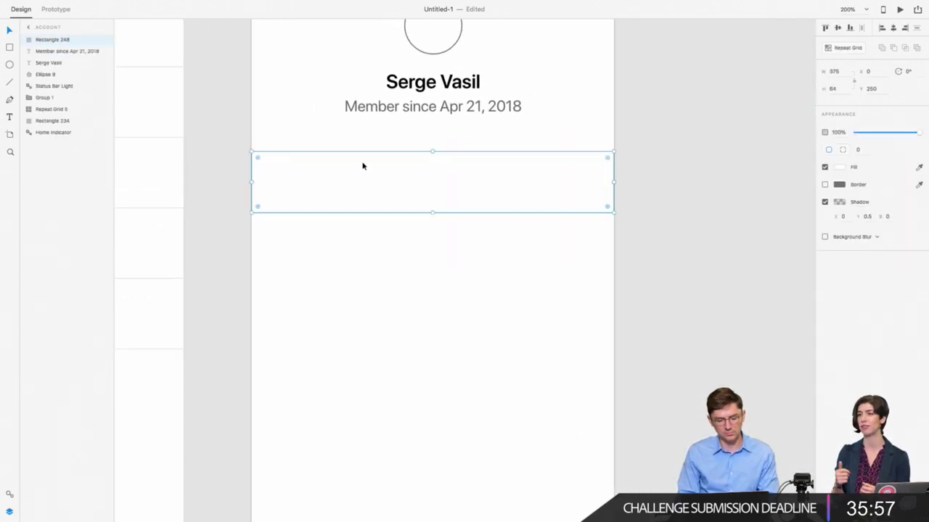
Step: Draw a divider line across the Account screen with 0.5 thickness
key("l")
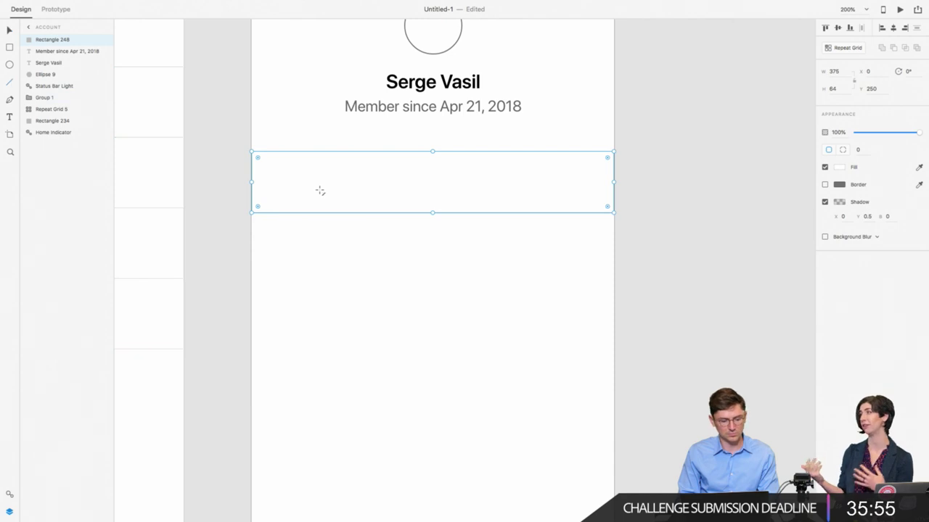
left_click_drag(253, 167, 614, 226)
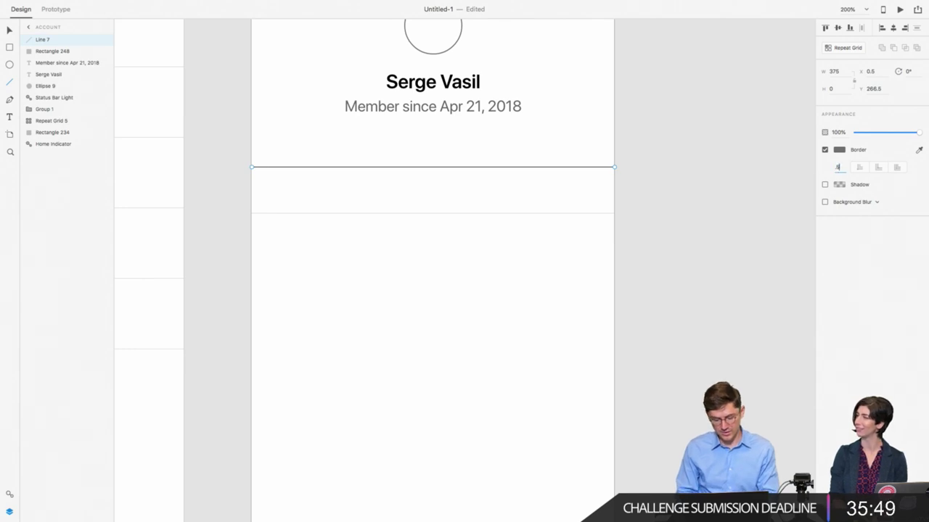
type("0.5")
key("Return")
Step: Set the divider line's colour to black at 10% opacity
left_click(839, 150)
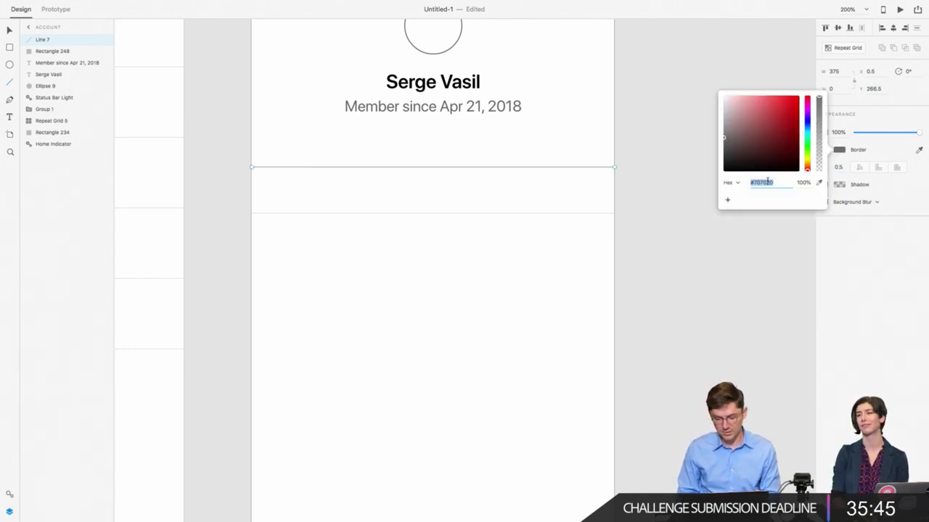
type("e5e5e5")
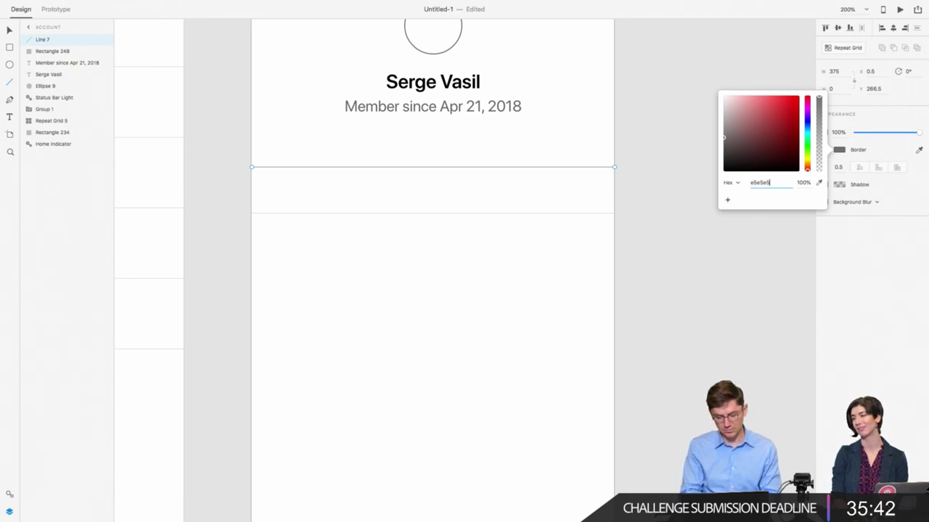
key("Return")
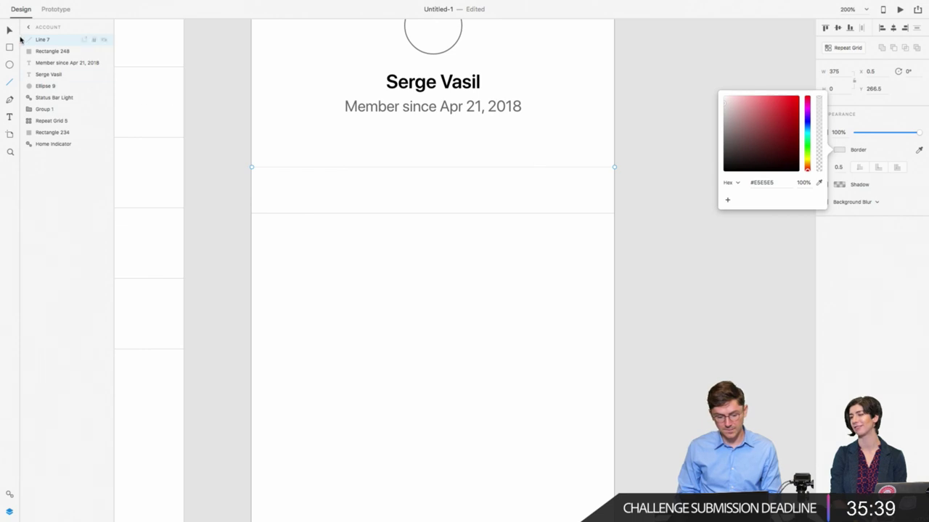
left_click(10, 30)
left_click(840, 149)
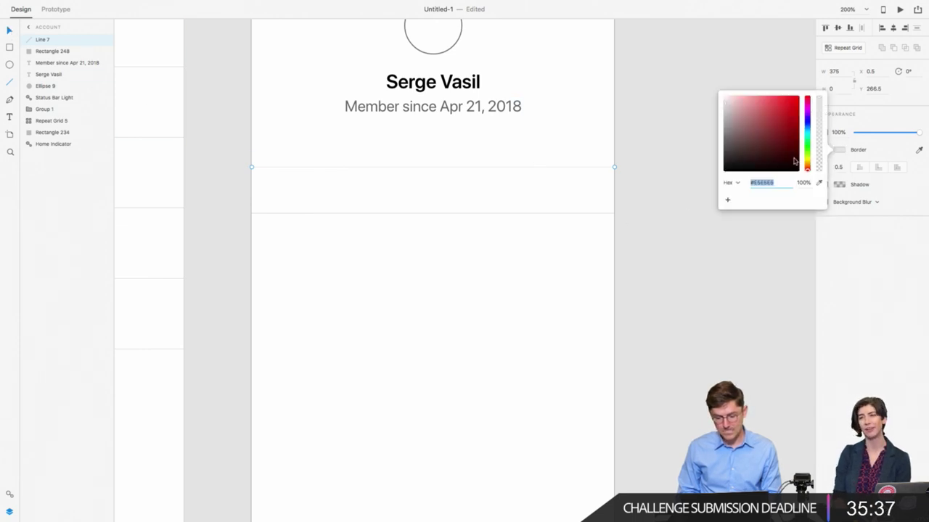
type("0")
key("Return")
left_click(801, 183)
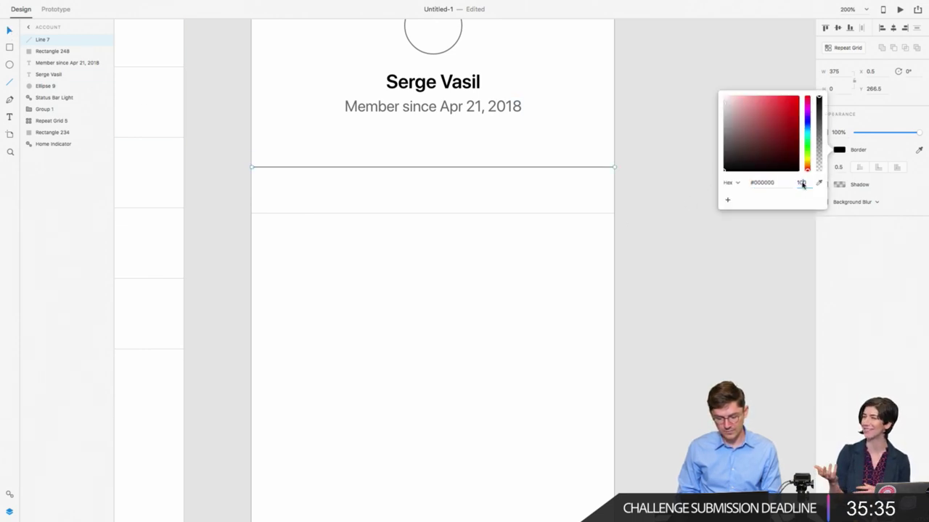
type("10")
key("Return")
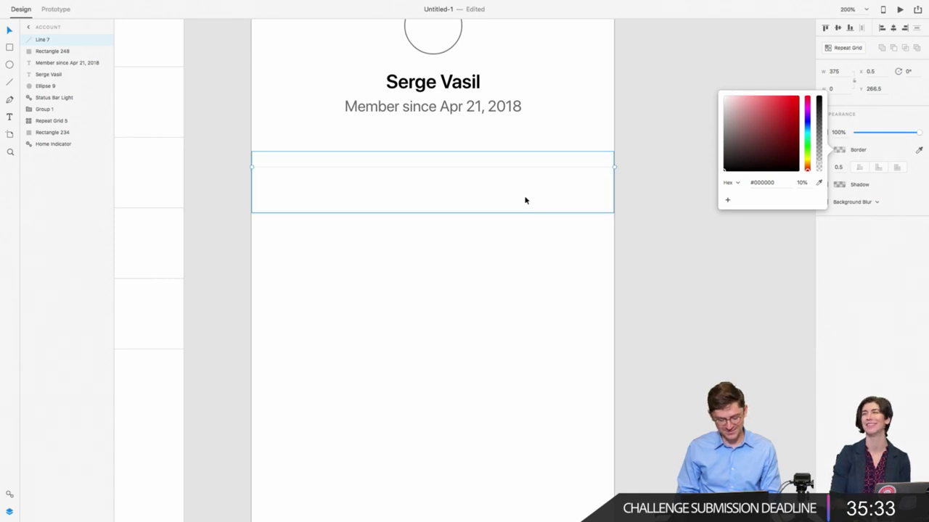
Step: Lower the row rectangle's shadow colour opacity to 10%
left_click(526, 200)
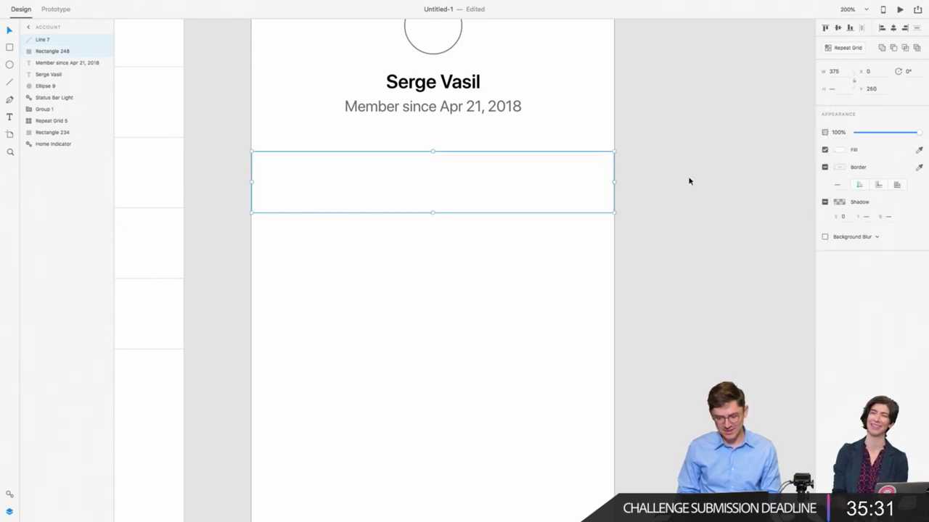
left_click(587, 215)
left_click_drag(335, 248, 515, 147)
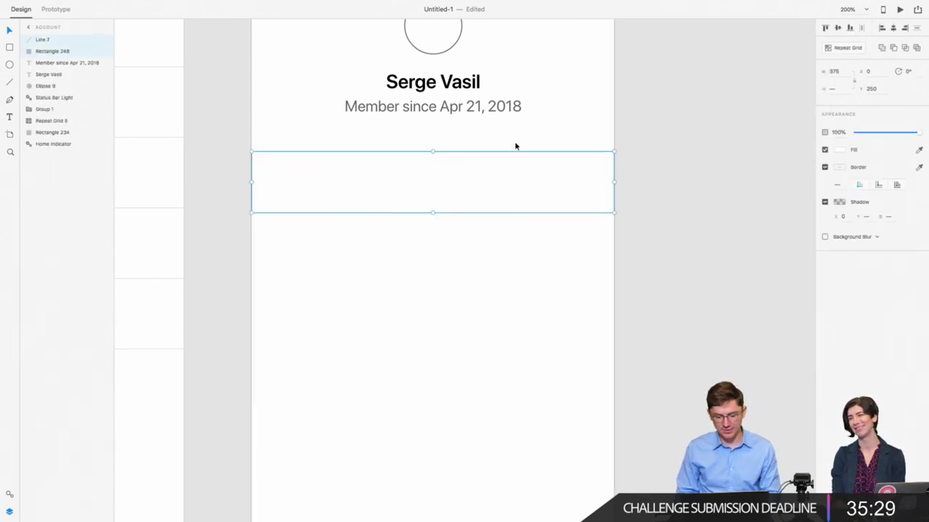
key("super+1")
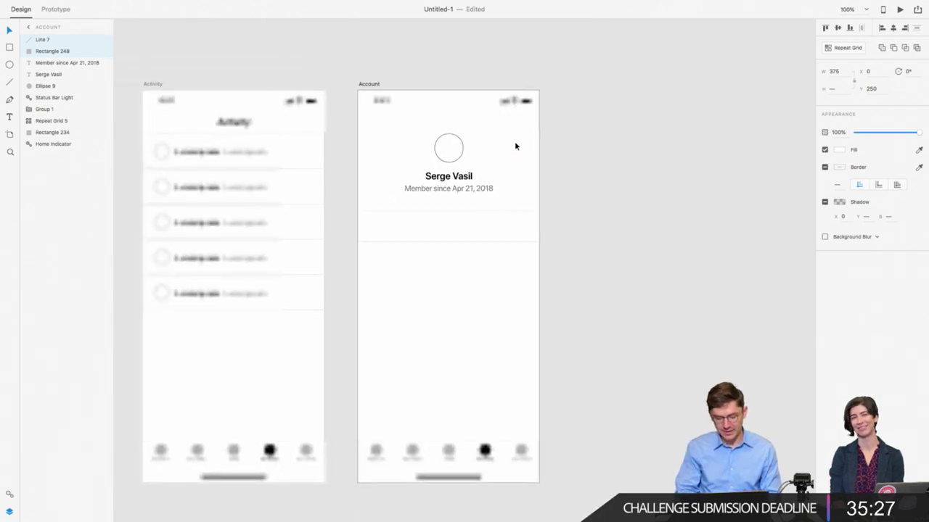
left_click(349, 272)
left_click(10, 47)
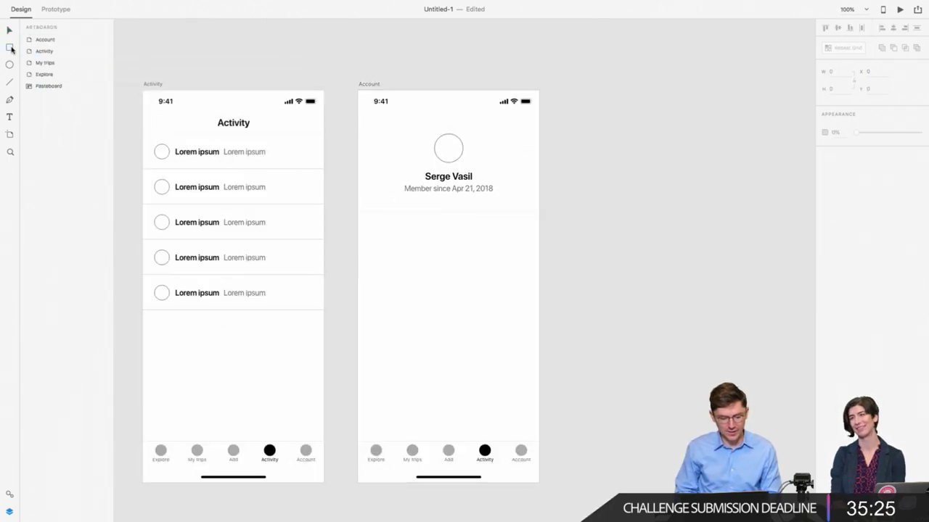
key("super+2")
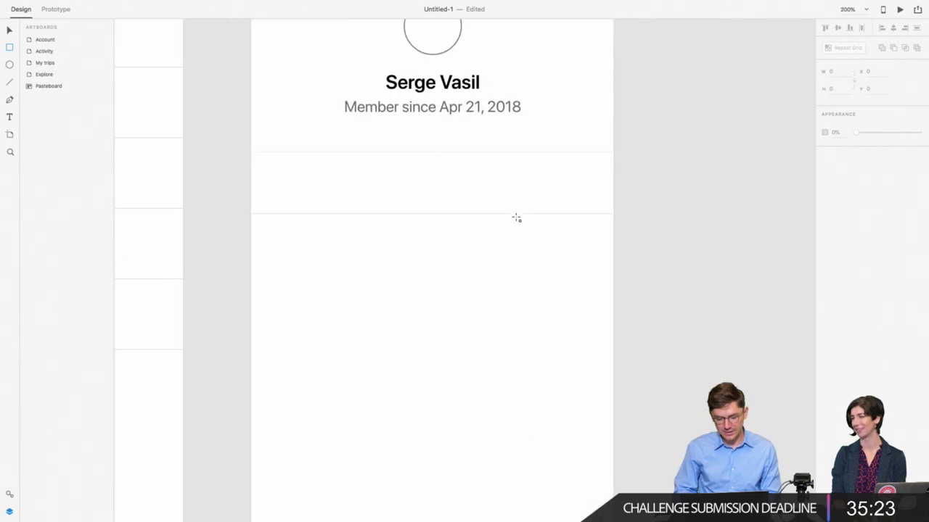
left_click(9, 30)
left_click(327, 193)
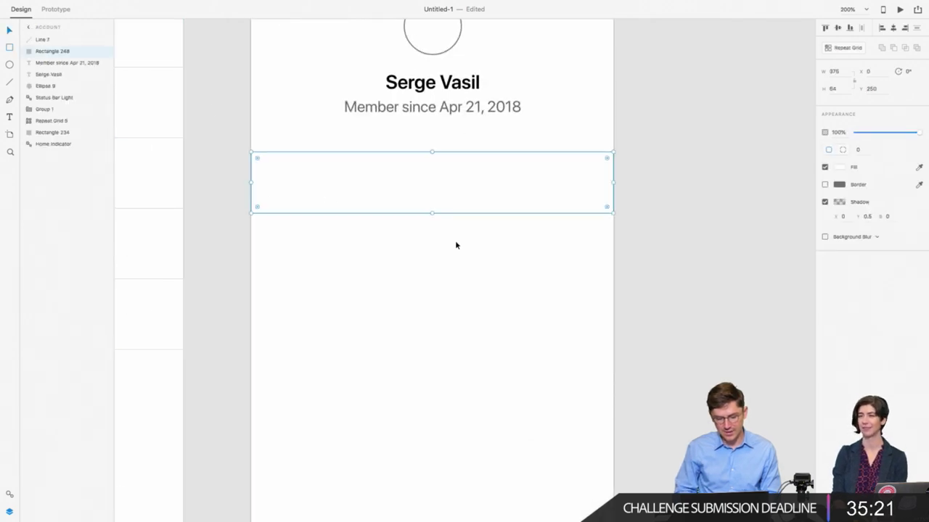
scroll(465, 251, "right", 2)
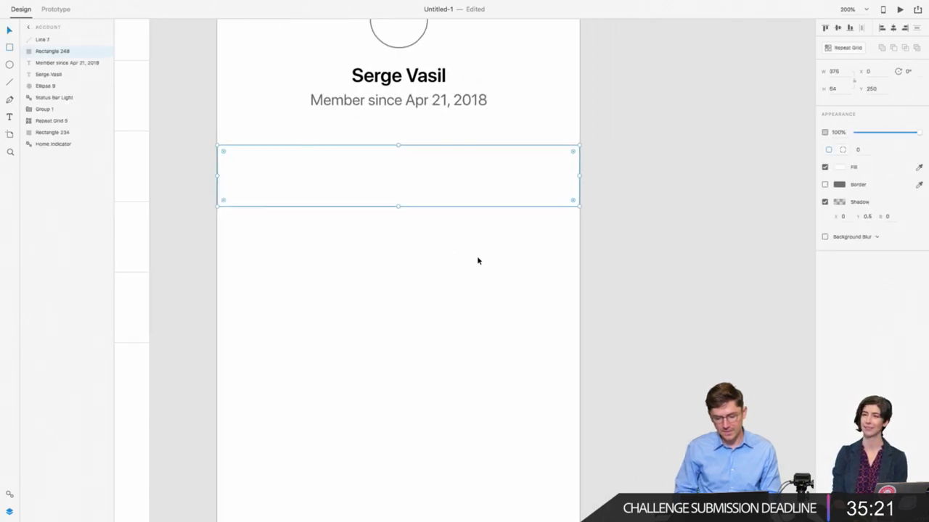
left_click(840, 204)
left_click(802, 234)
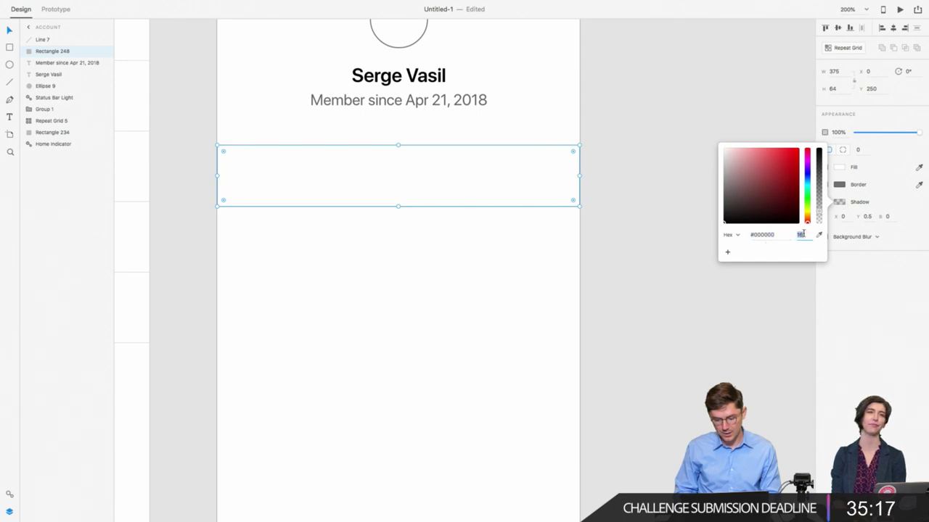
type("10")
key("Return")
left_click(632, 298)
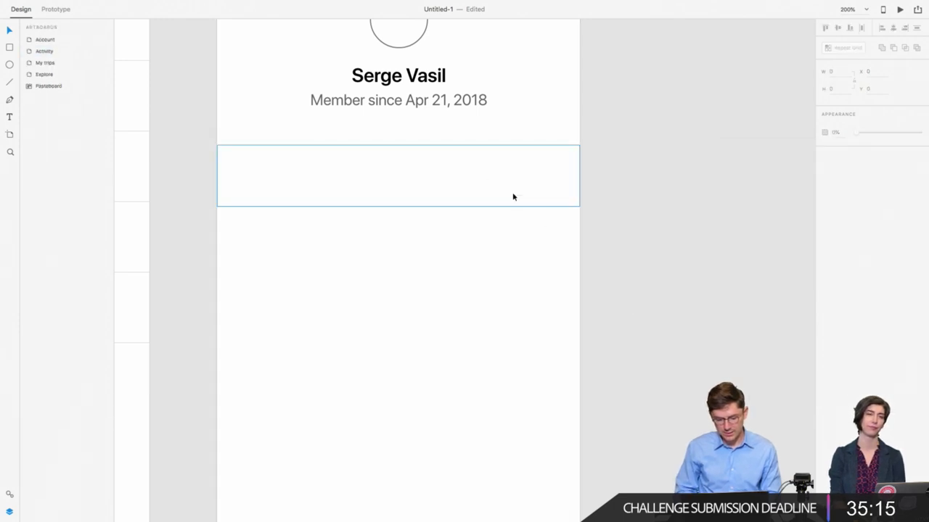
Step: Enable the divider line's border colour
left_click(324, 146)
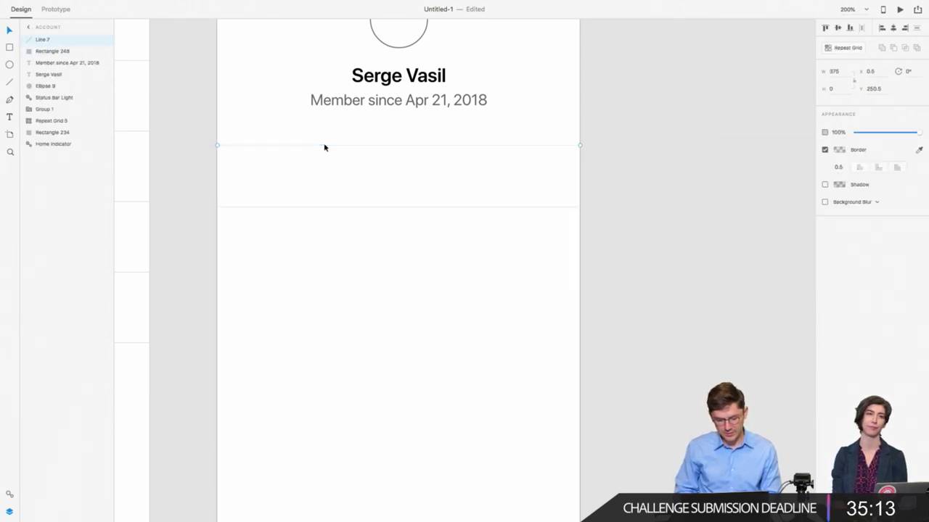
left_click(839, 150)
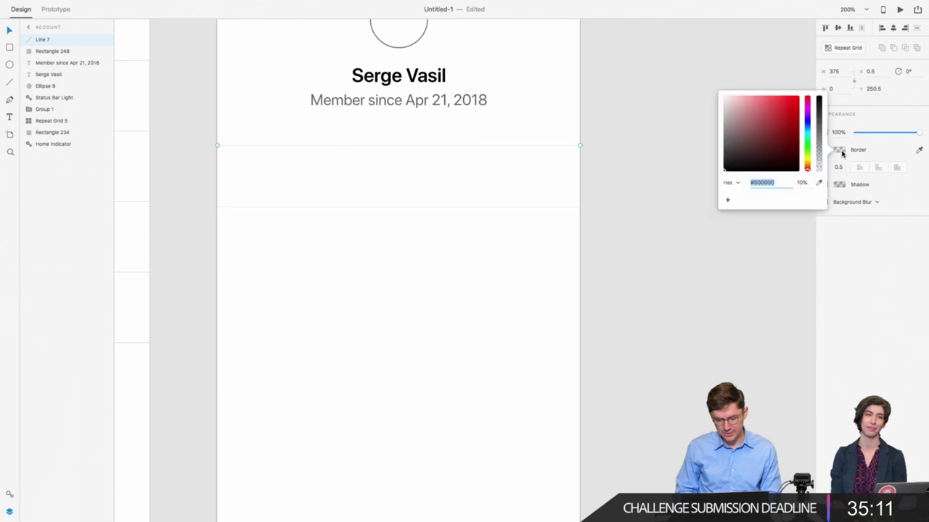
left_click(839, 152)
Step: Type a left-aligned 'My account' label in the first settings row at X 24
key("t")
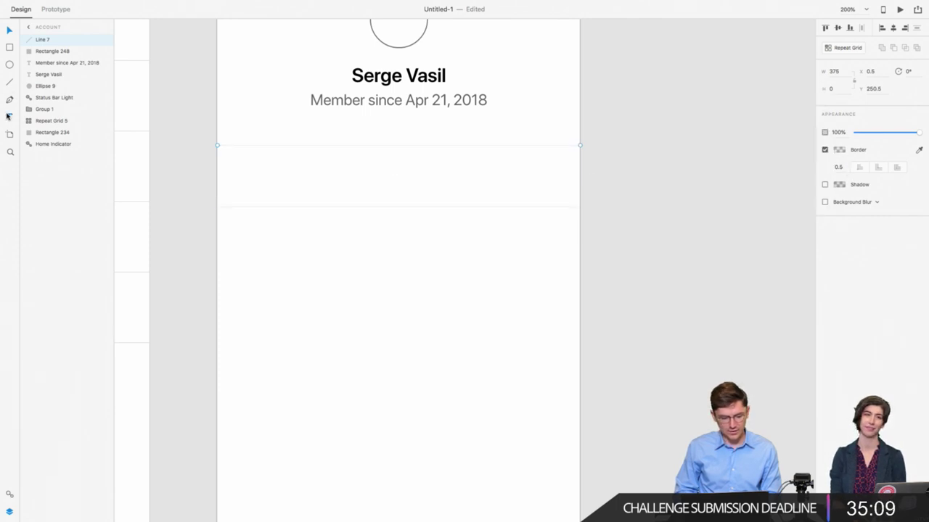
left_click(240, 180)
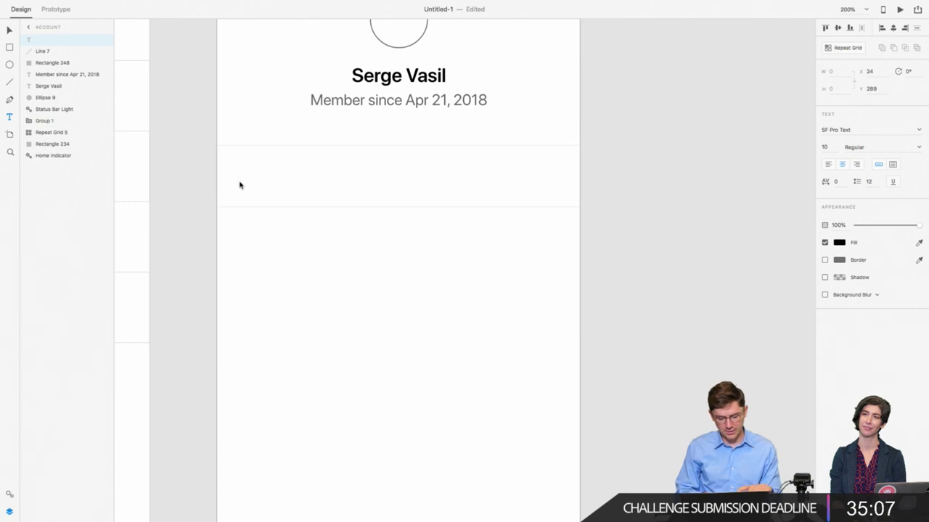
type("My")
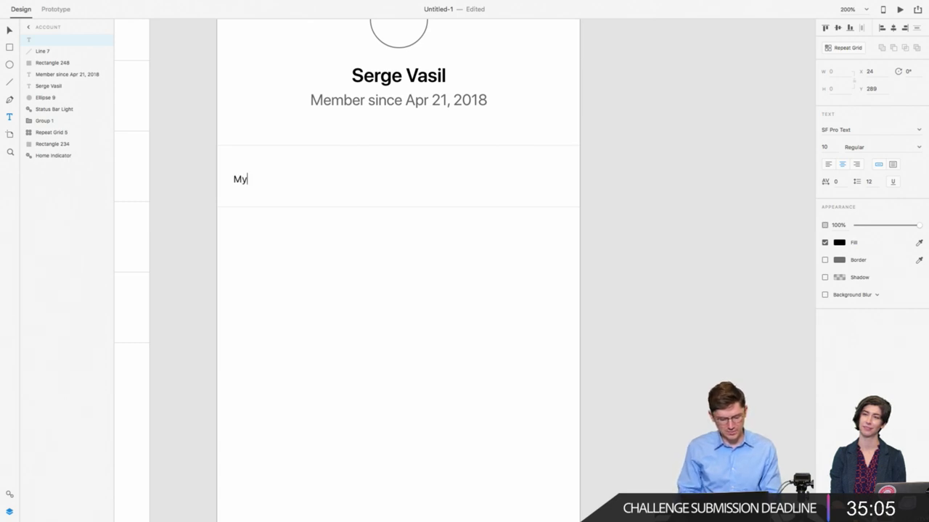
type(" account")
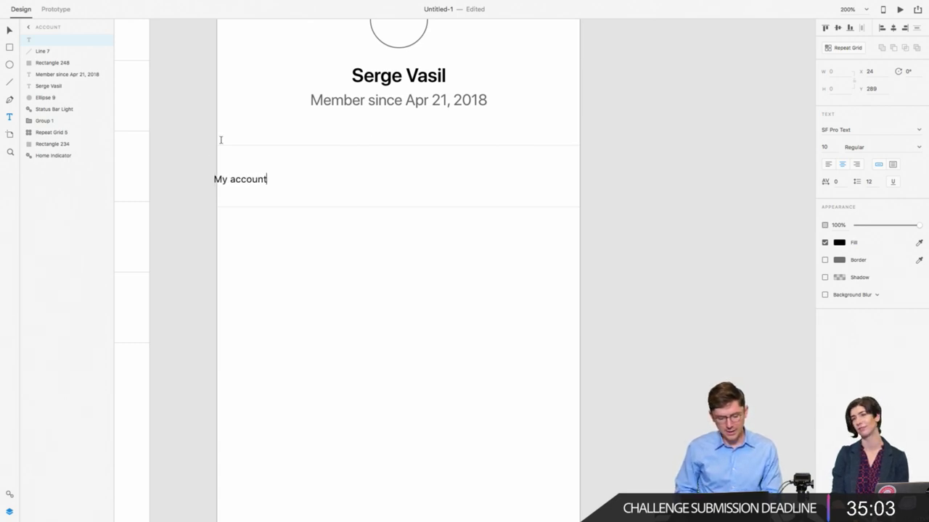
left_click(830, 166)
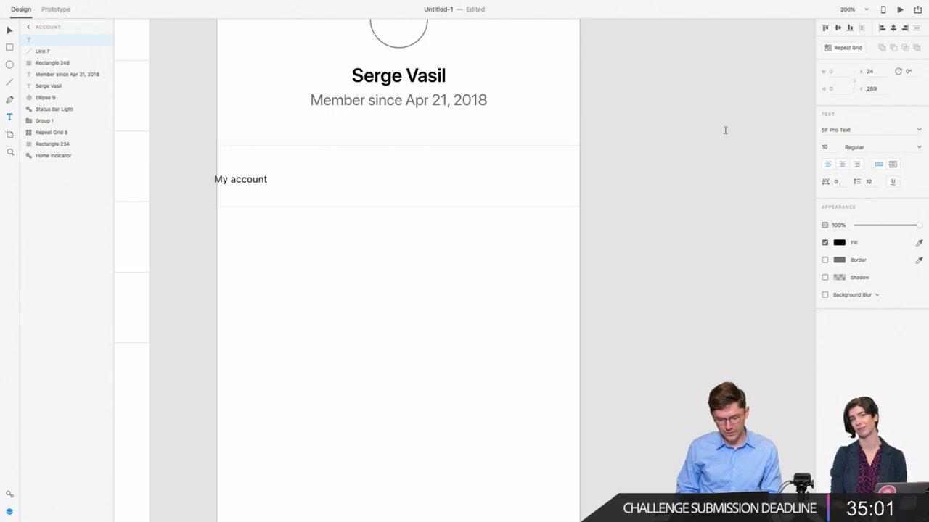
key("Escape")
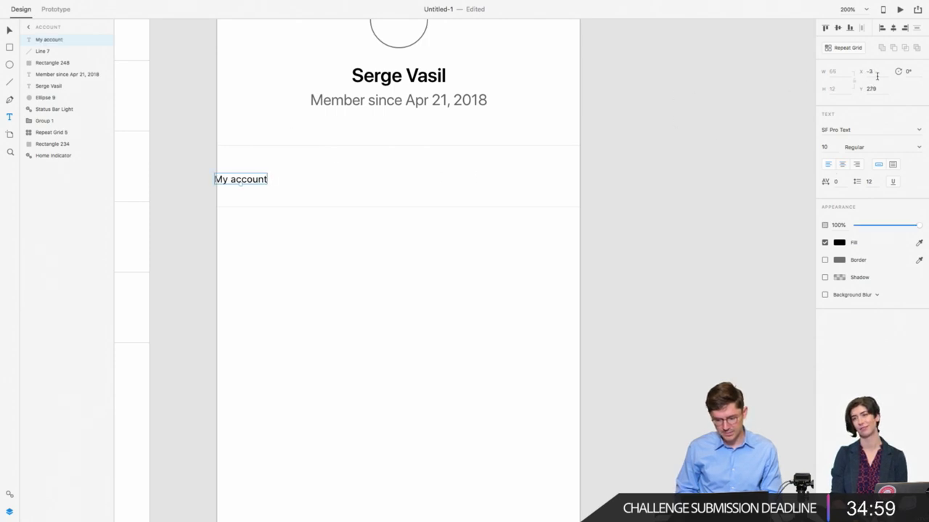
left_click(874, 71)
type("24")
key("Return")
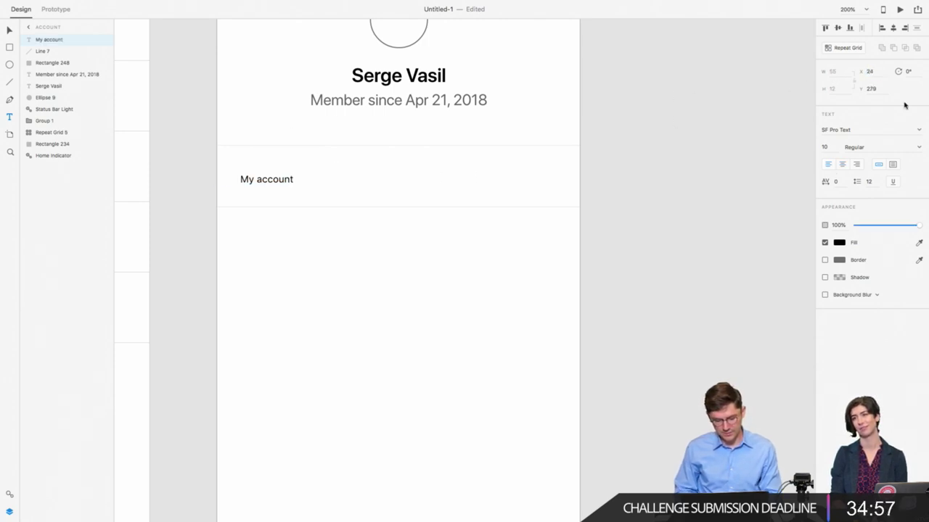
Step: Set the label's font size to 16 and vertically centre it on the row rectangle
left_click(825, 147)
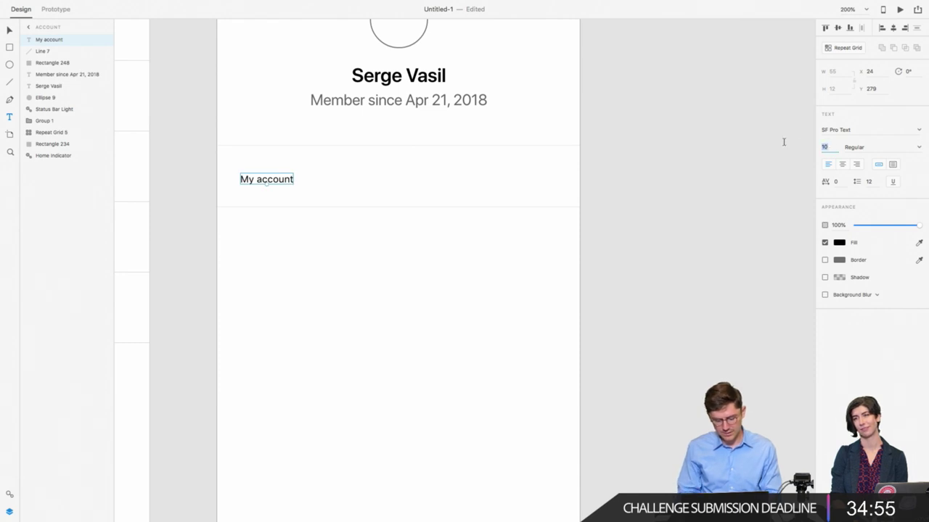
key("Return")
left_click(839, 146)
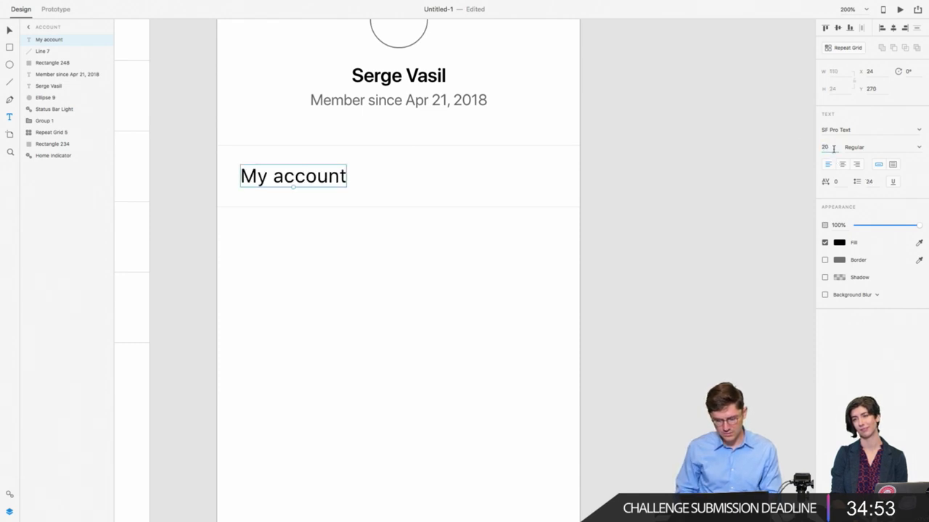
type("16")
key("Return")
key("Escape")
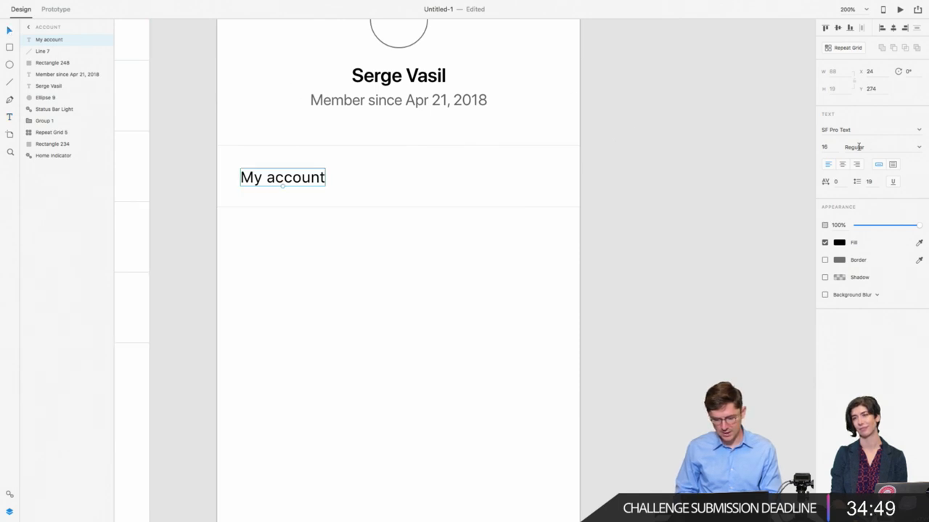
left_click(249, 196, "shift")
left_click(837, 28)
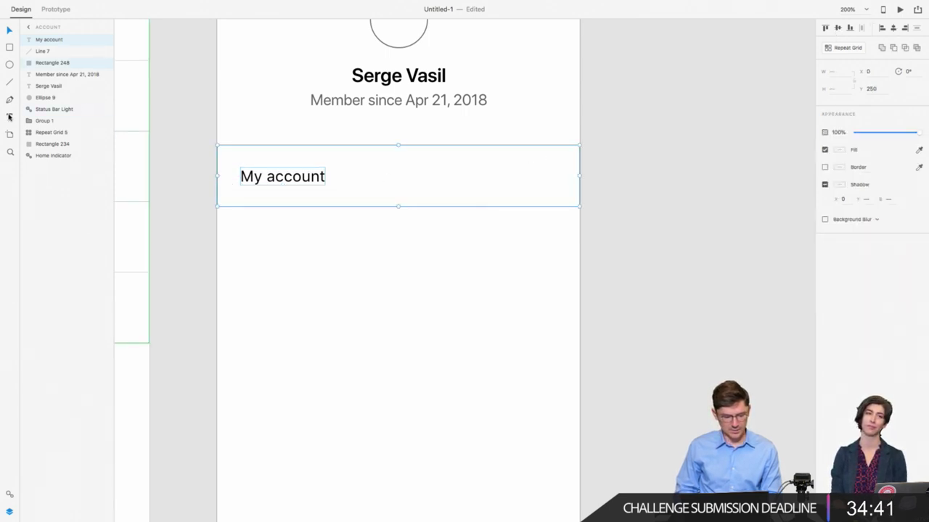
Step: Draw a three-point chevron path near the My account row's right end
left_click(10, 99)
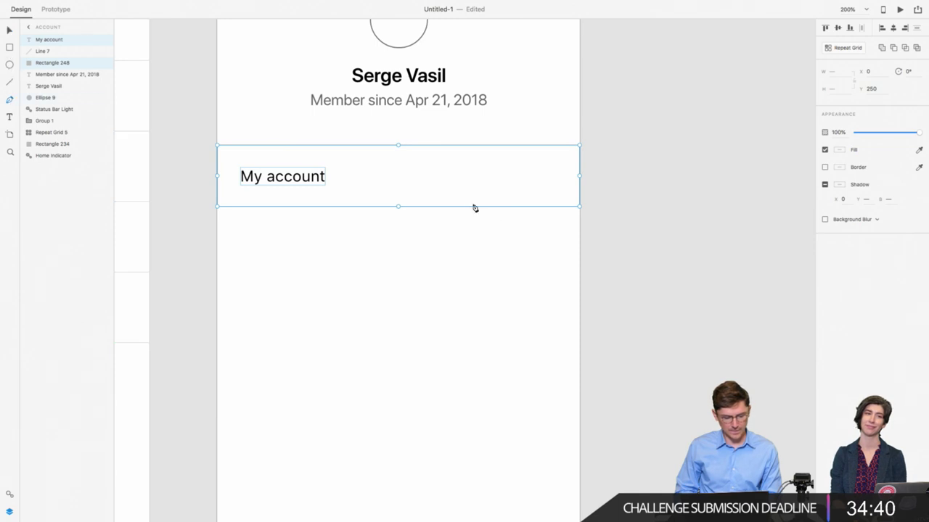
left_click(541, 168)
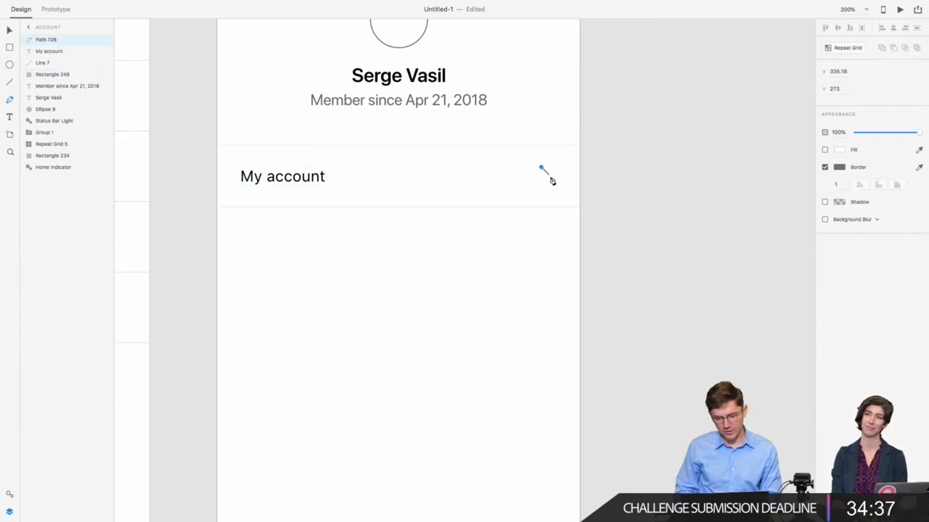
left_click(553, 178)
left_click(542, 192)
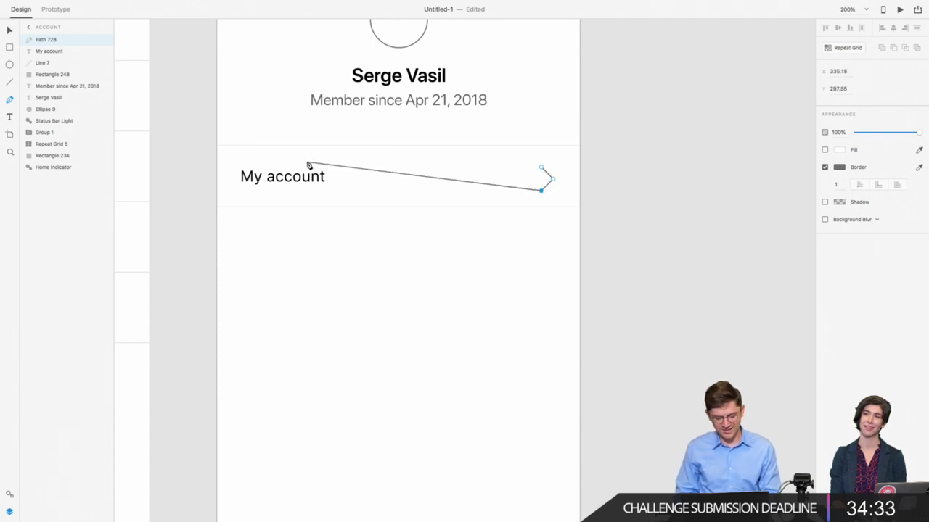
key("Escape")
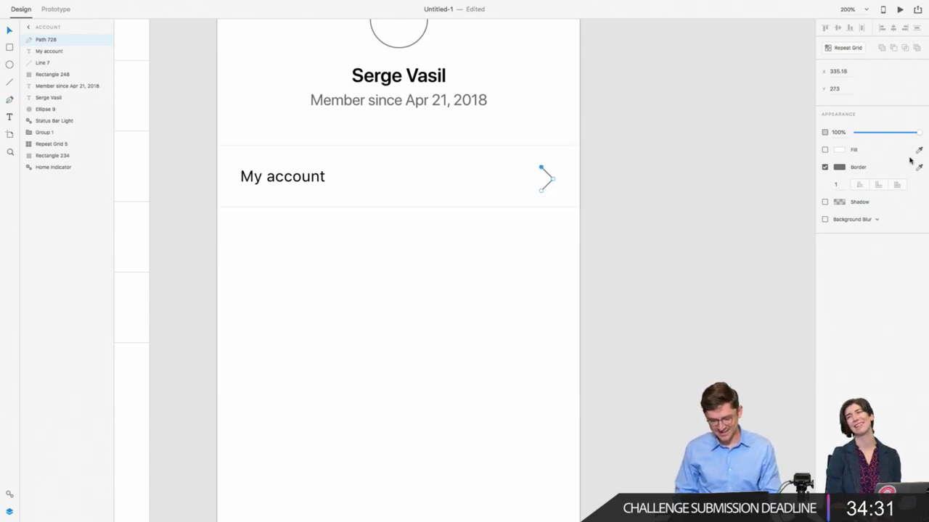
Step: Give the chevron a black 2-pt stroke and resize it to 10×20
left_click(836, 184)
type("2")
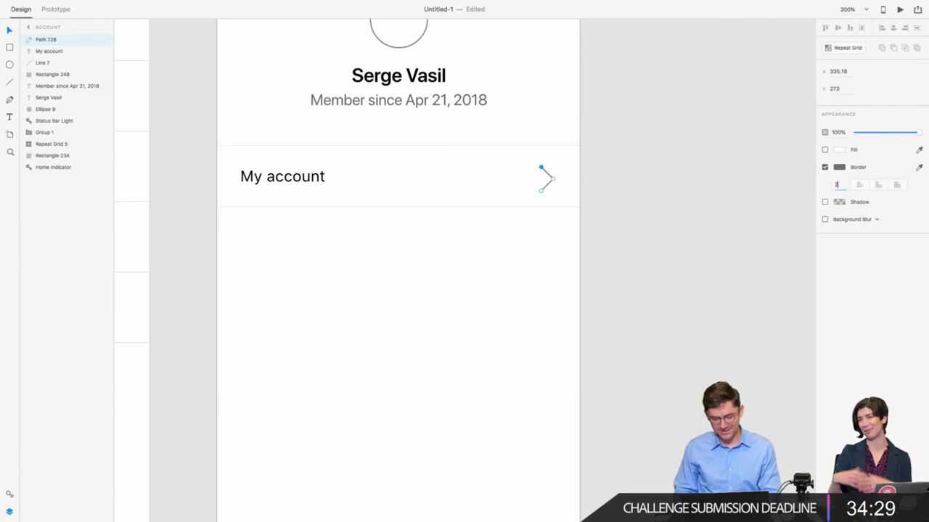
key("Return")
left_click(840, 167)
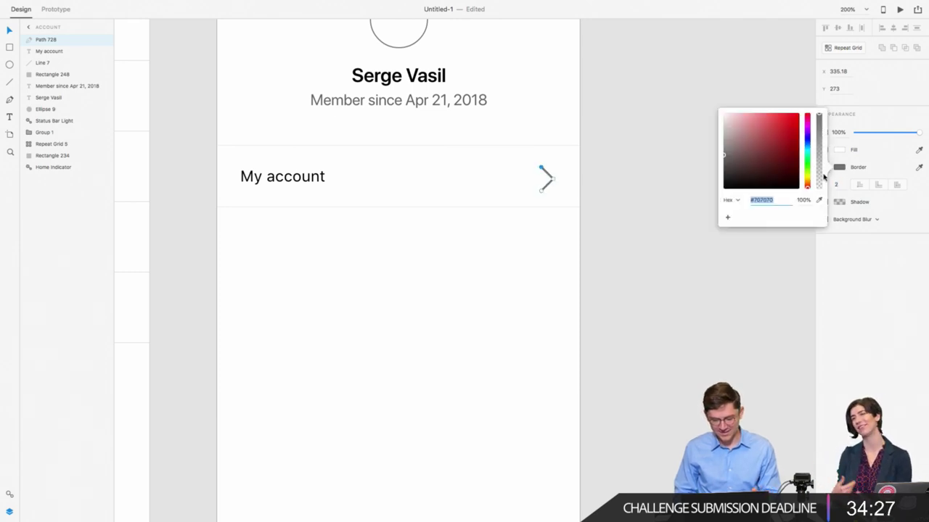
key("Escape")
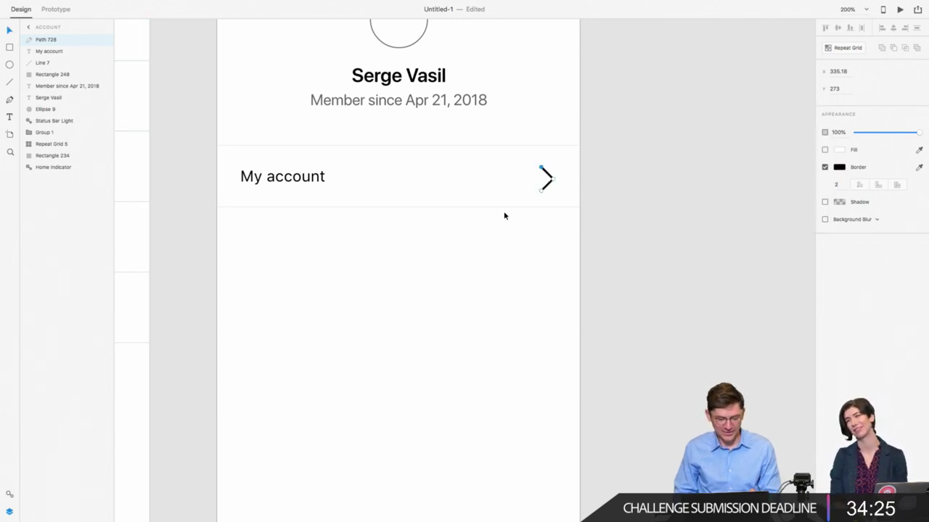
left_click(593, 183)
double_click(547, 179)
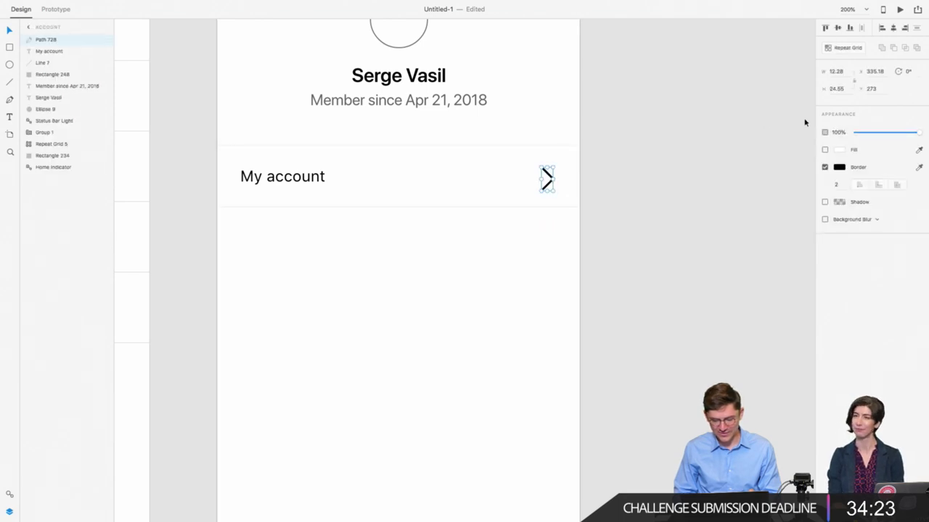
left_click(842, 91)
type("20")
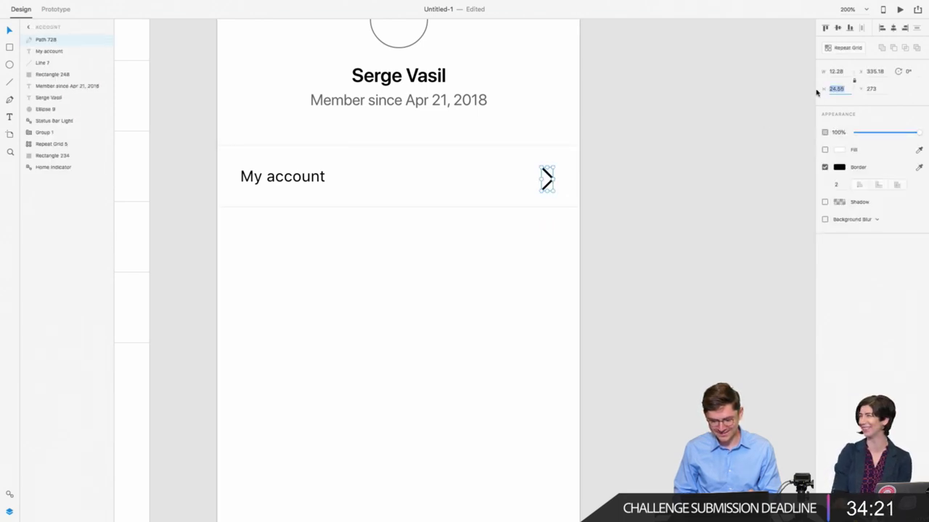
key("Return")
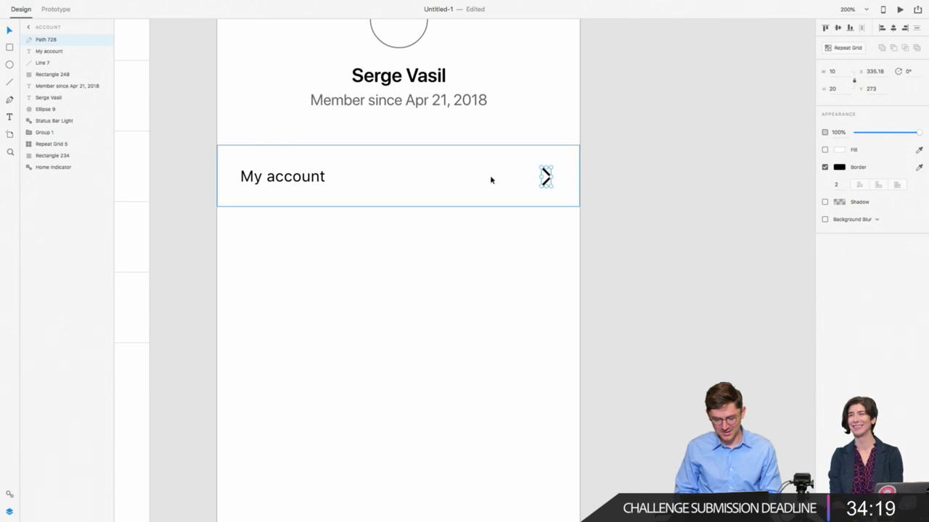
Step: Put a borderless 44×44 square behind the chevron, centre both, and group them as a repeat grid
left_click(11, 47)
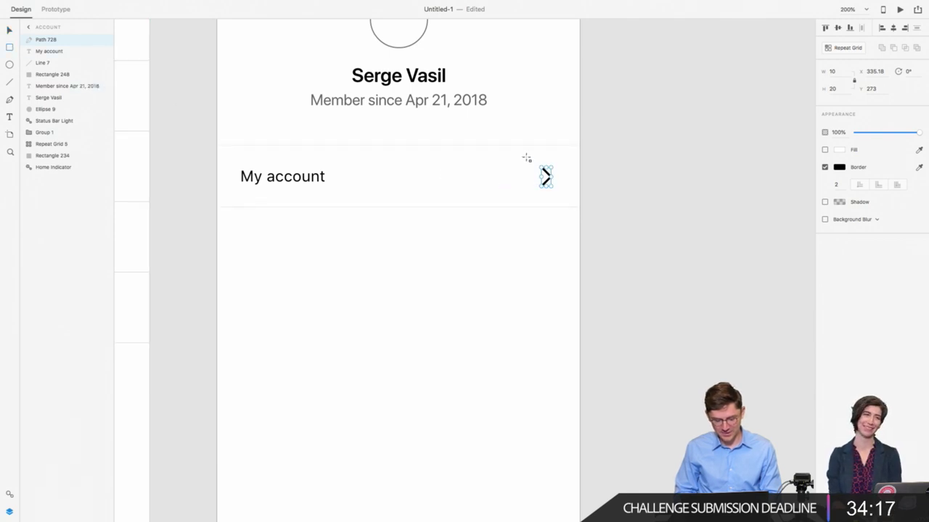
left_click_drag(523, 156, 565, 197)
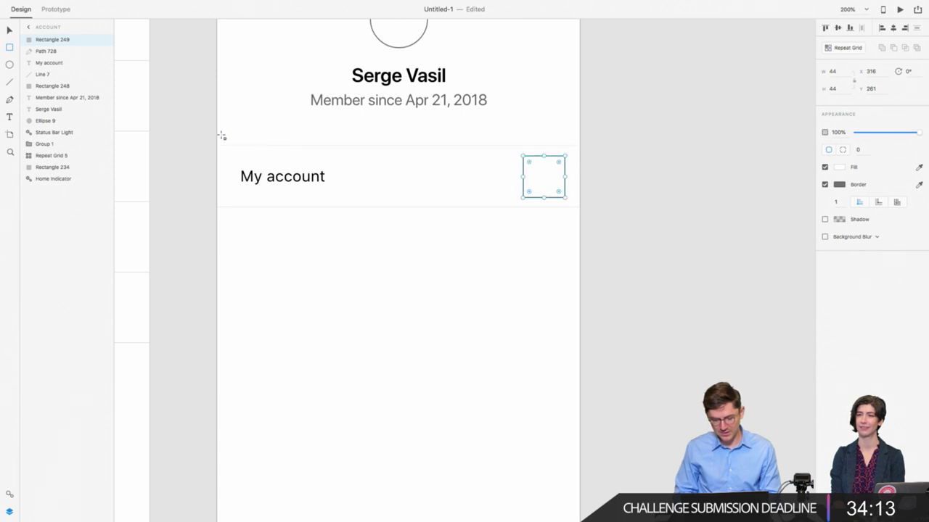
left_click_drag(70, 45, 64, 56)
left_click(825, 184)
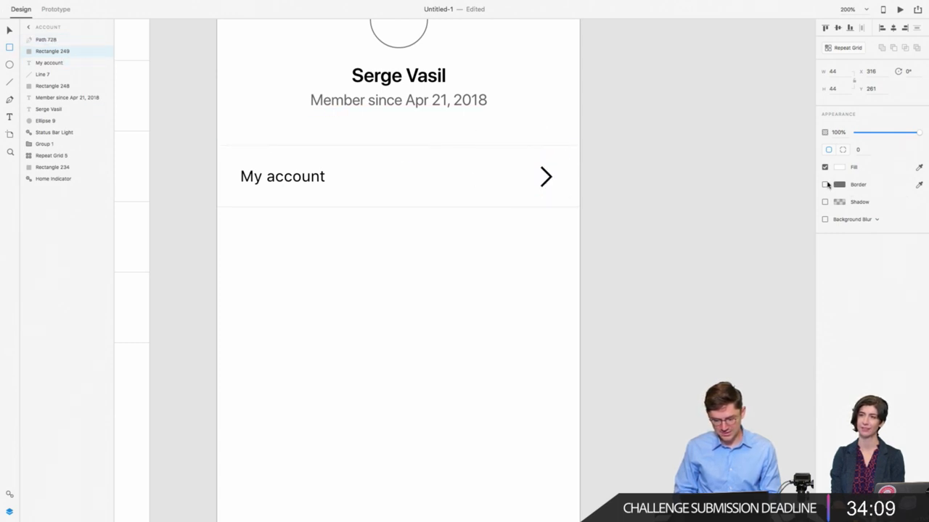
left_click(13, 30)
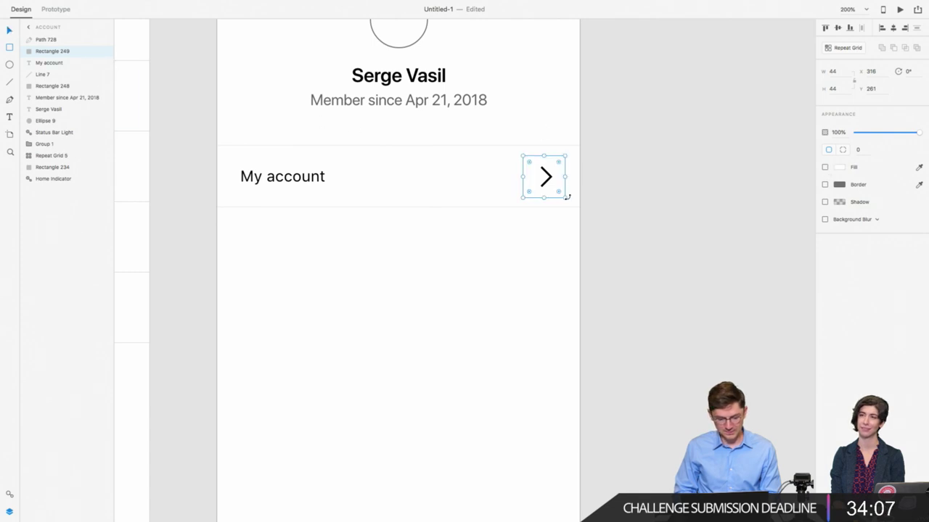
left_click(548, 178, "shift")
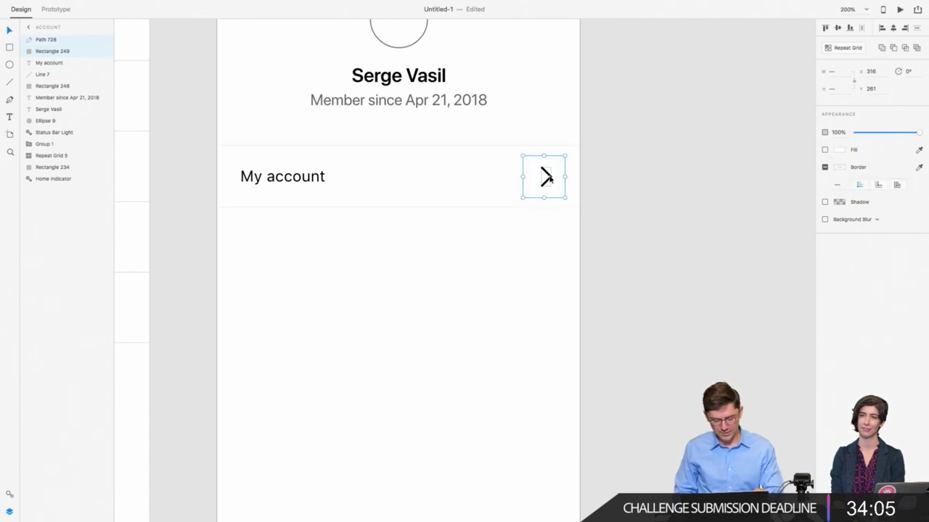
left_click(838, 28)
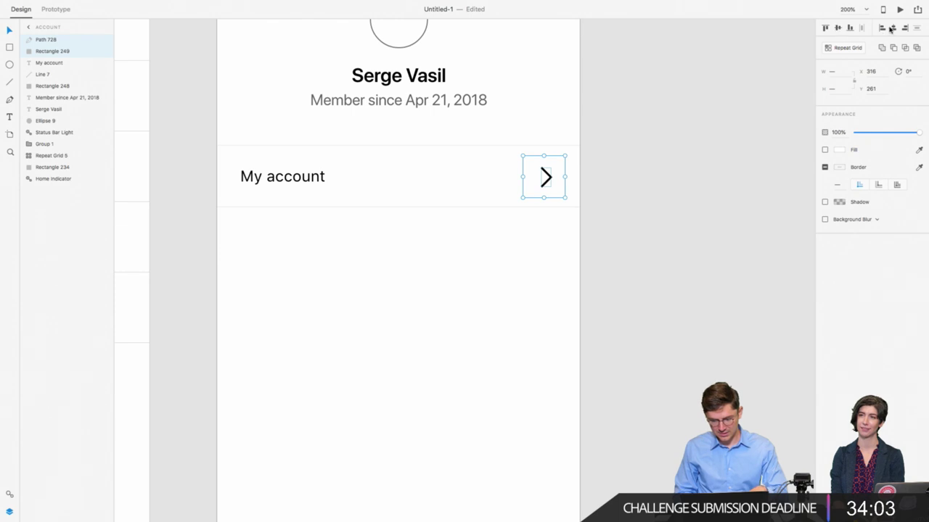
left_click(893, 27)
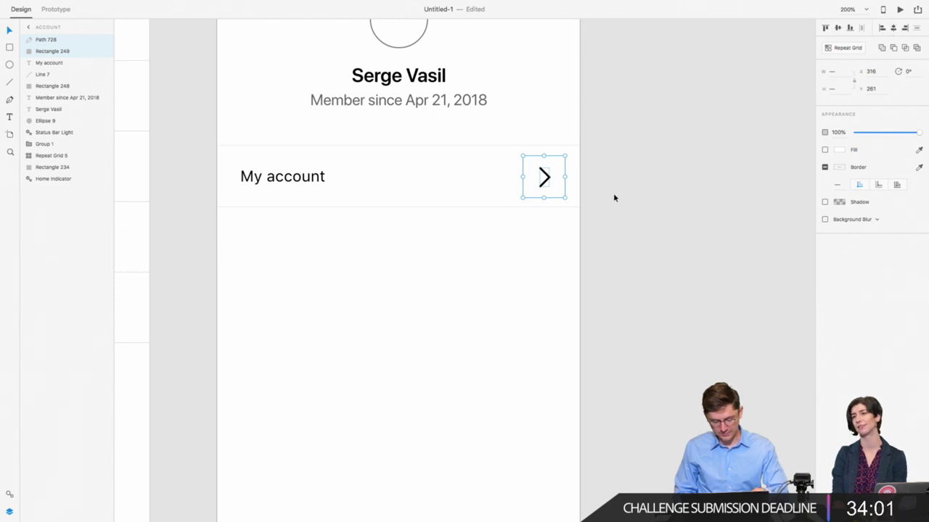
key("super+k")
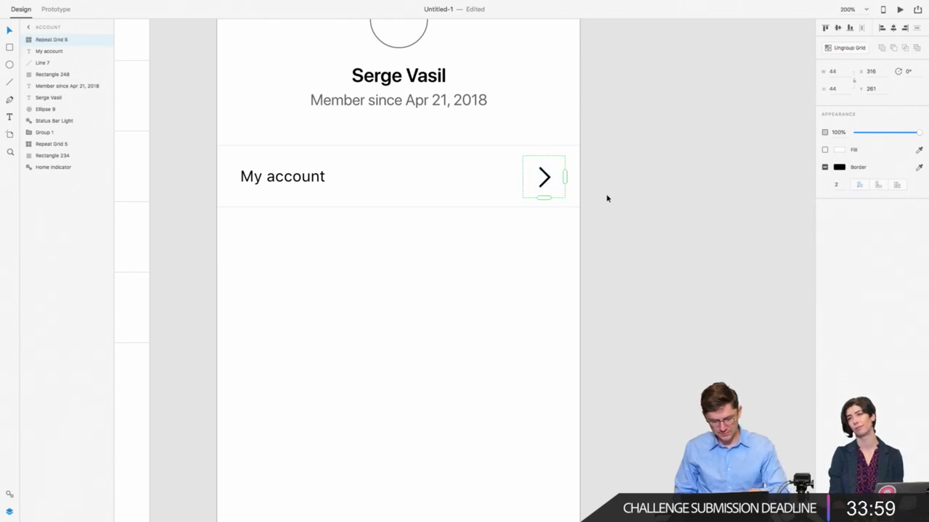
Step: Turn the whole My account row into a repeat grid of tightly stacked rows
left_click(510, 242)
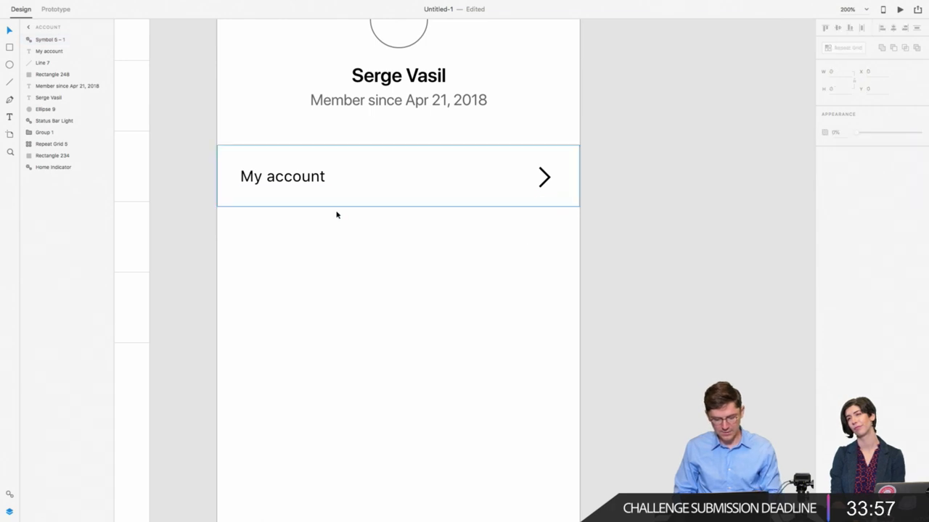
left_click_drag(197, 246, 635, 136)
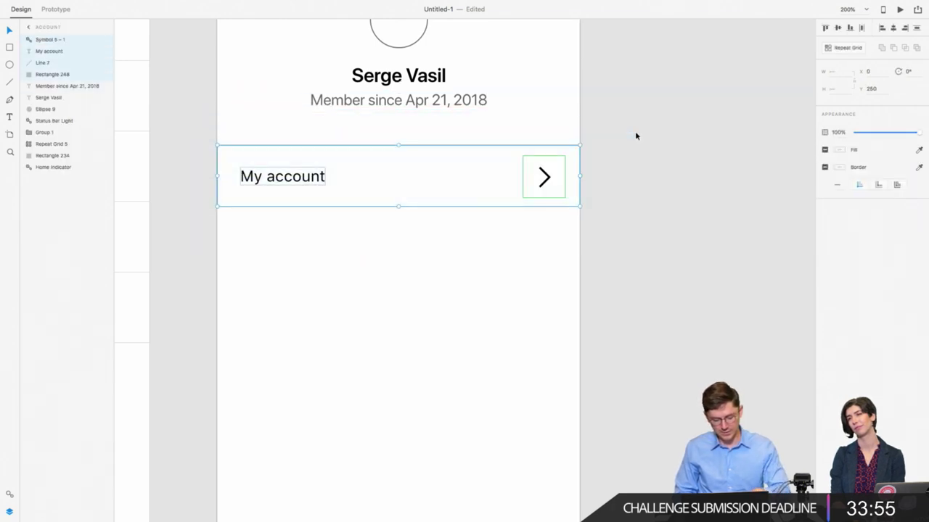
key("super+r")
left_click_drag(400, 207, 398, 459)
left_click_drag(446, 225, 465, 204)
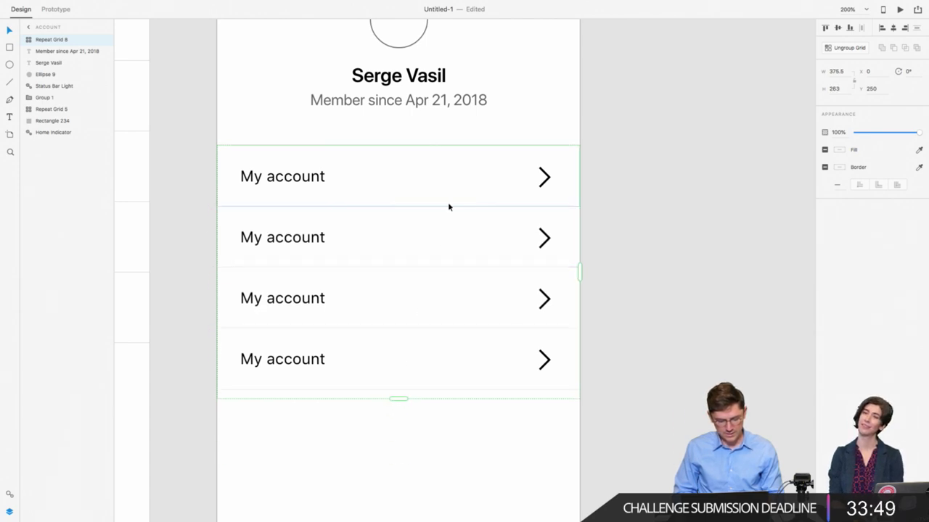
Step: Extend the grid to a fifth row and fade the chevrons to 28% opacity
scroll(192, 229, "down", 5)
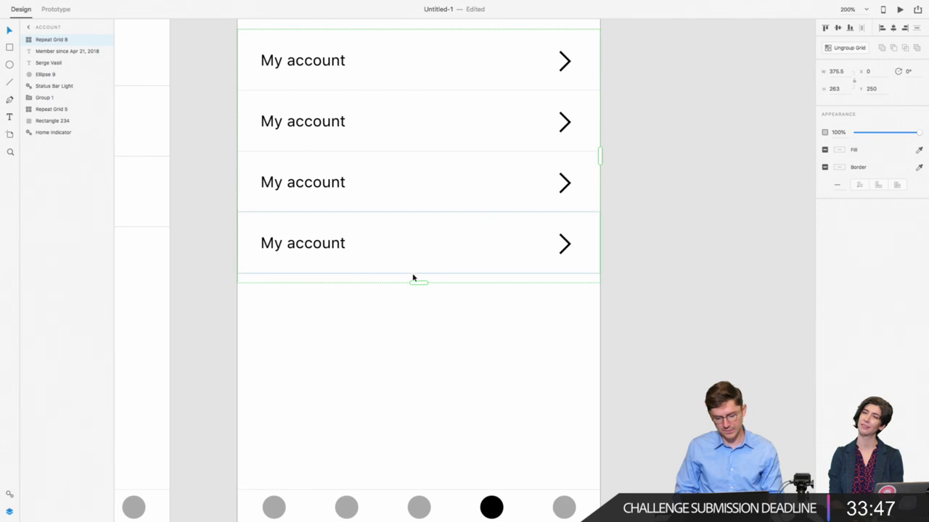
left_click_drag(419, 282, 415, 354)
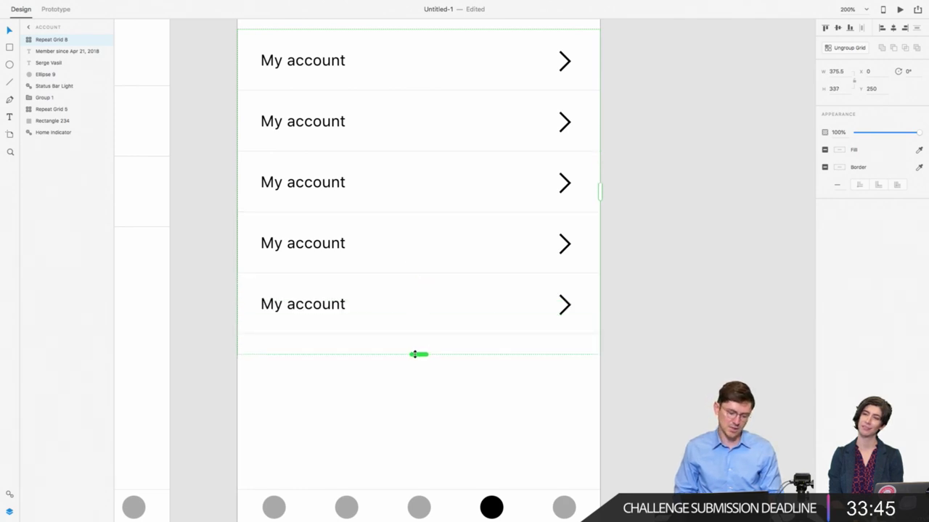
scroll(414, 354, "up", 3)
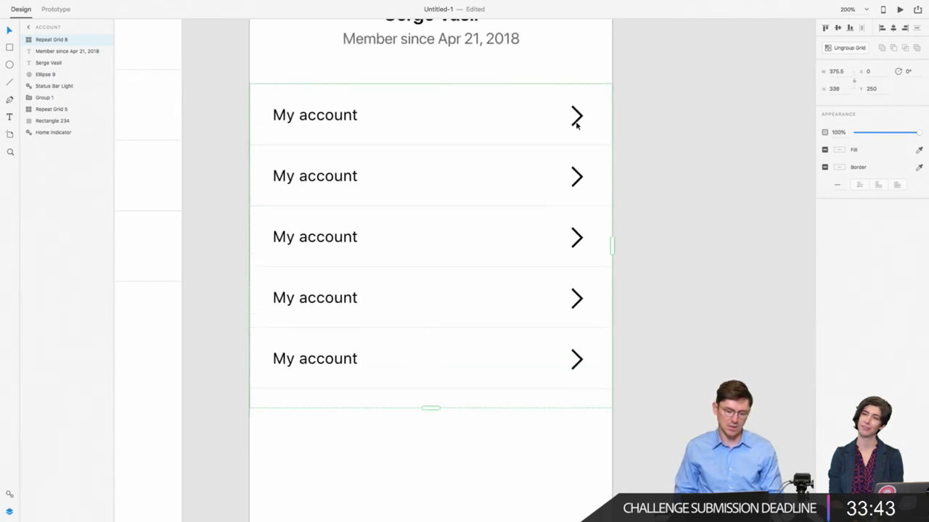
double_click(576, 119)
left_click_drag(884, 138, 869, 139)
Step: Relabel rows two to four as Settings, Notifications and About
left_click(355, 114)
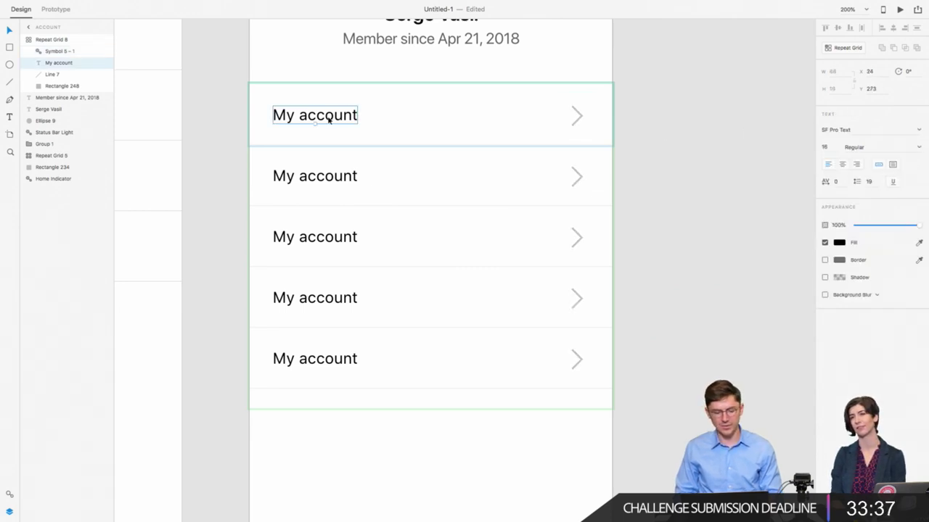
double_click(302, 178)
type("Settings")
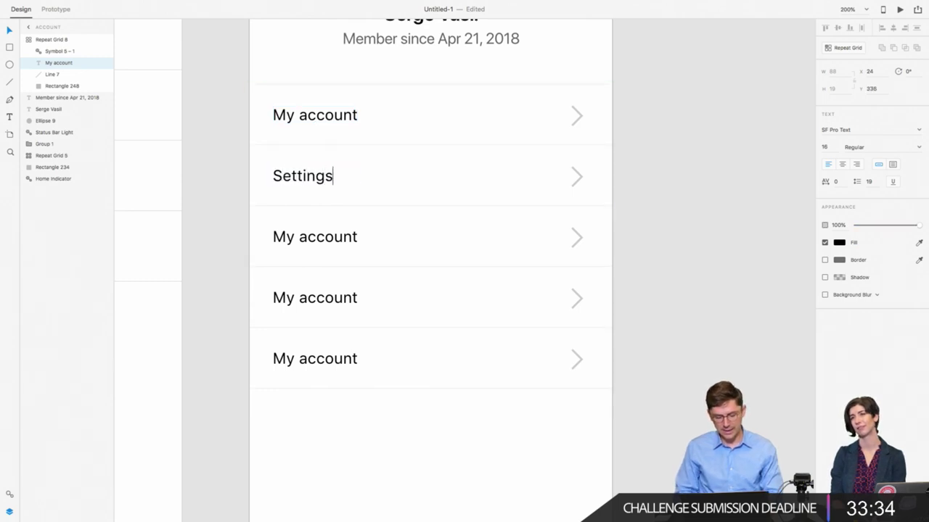
key("Escape")
left_click(292, 237)
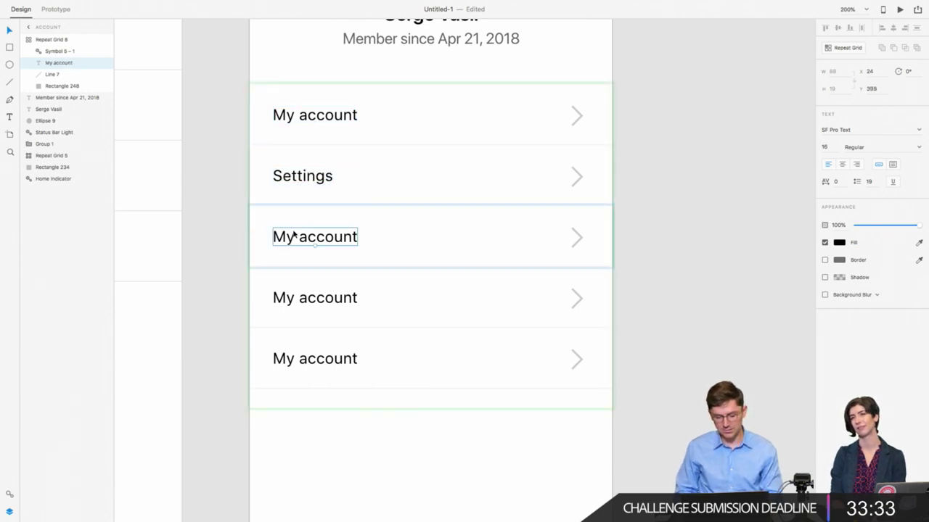
double_click(293, 237)
type("Notifications")
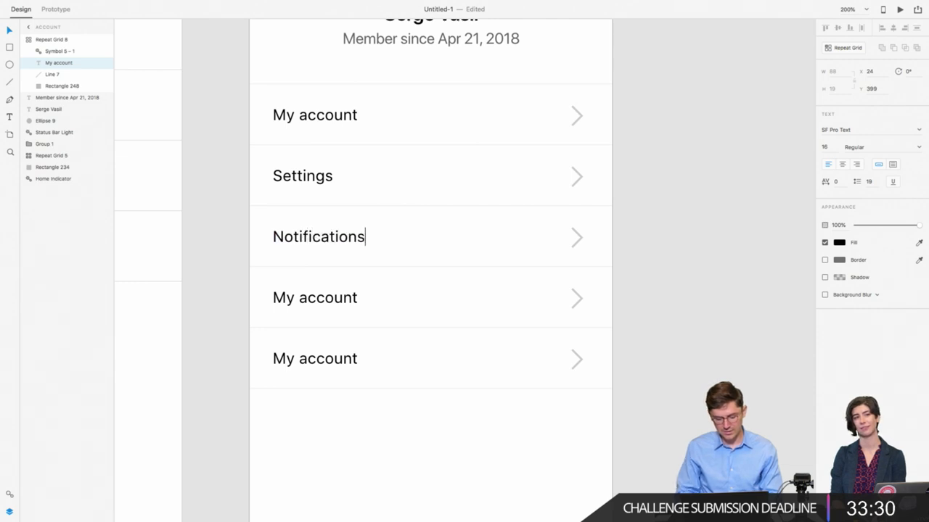
key("Escape")
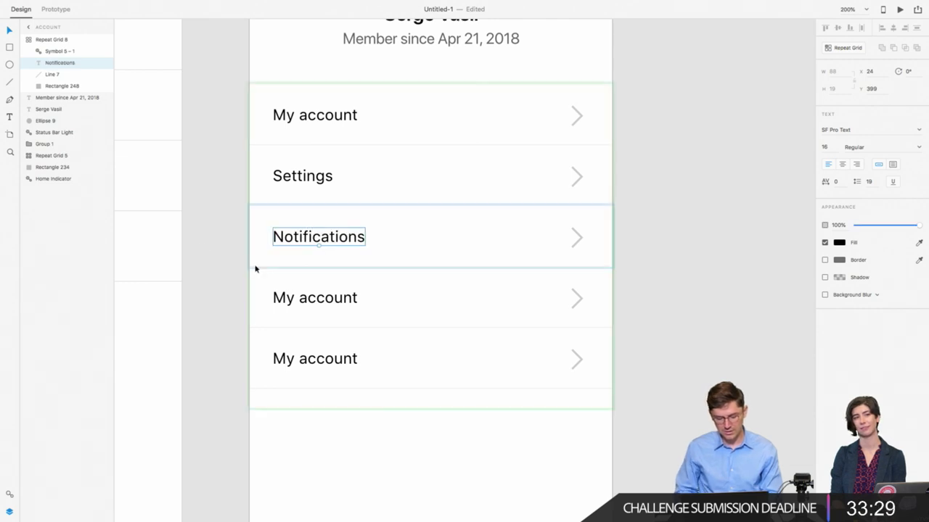
left_click(303, 297)
double_click(302, 298)
type("About")
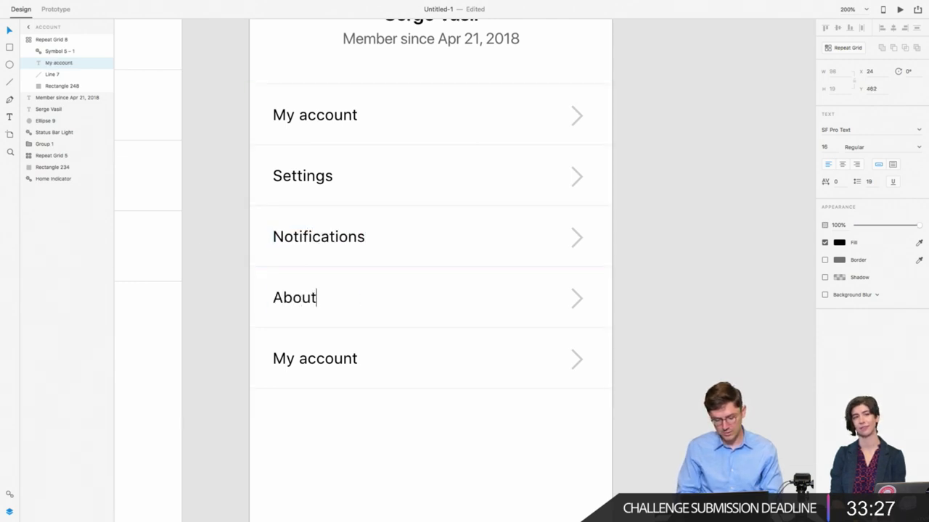
key("Escape")
Step: Extend the repeated settings list to six rows
left_click(340, 372)
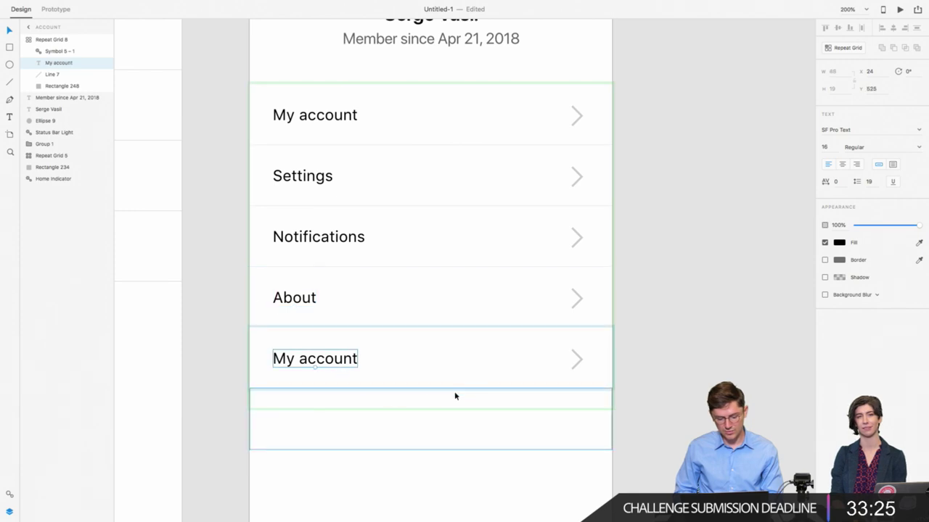
left_click(183, 370)
left_click(334, 368)
left_click_drag(425, 408, 430, 457)
Step: Rename the fifth and sixth rows to Privacy policy and Terms and conditions
double_click(335, 364)
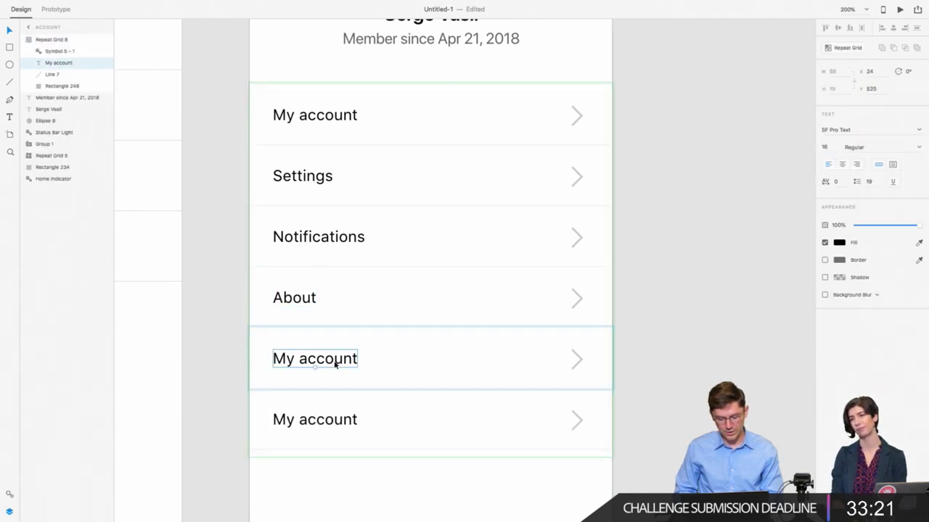
double_click(325, 363)
type("Pri")
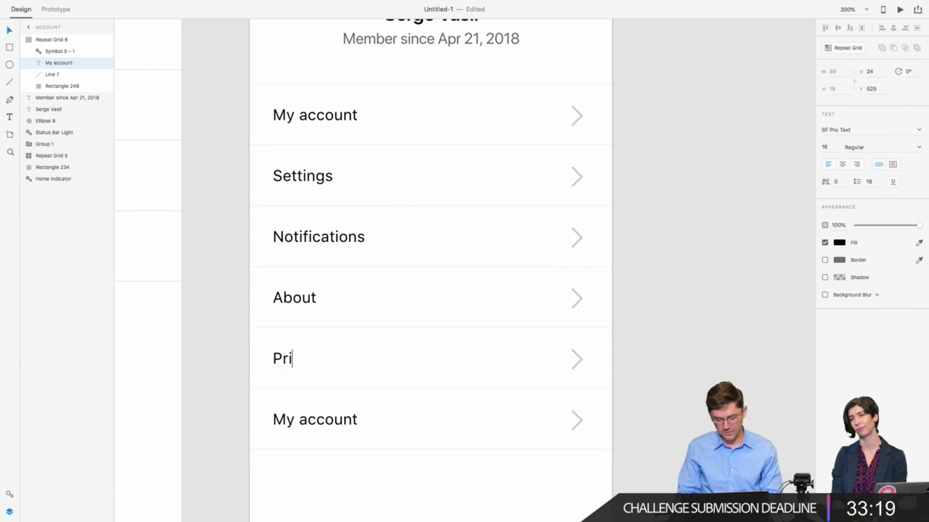
type("vac")
key("BackSpace")
type("a")
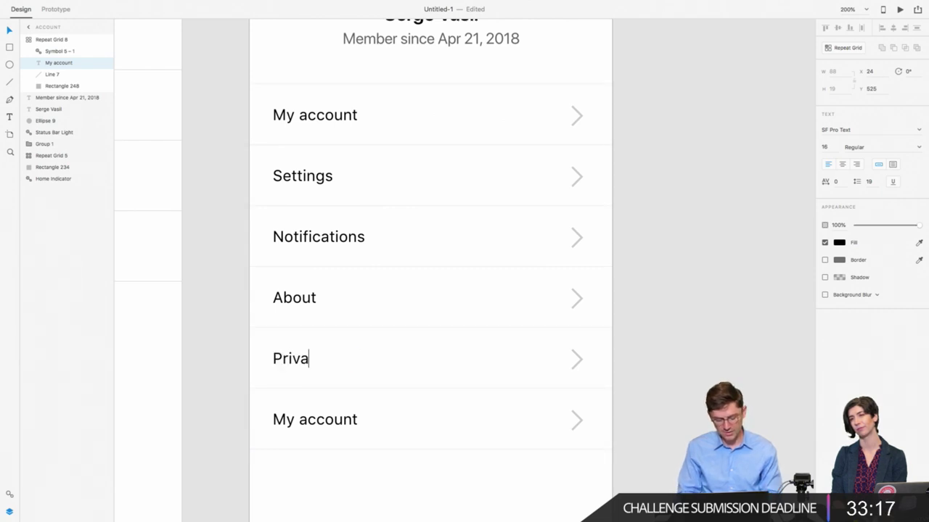
type("cy policy")
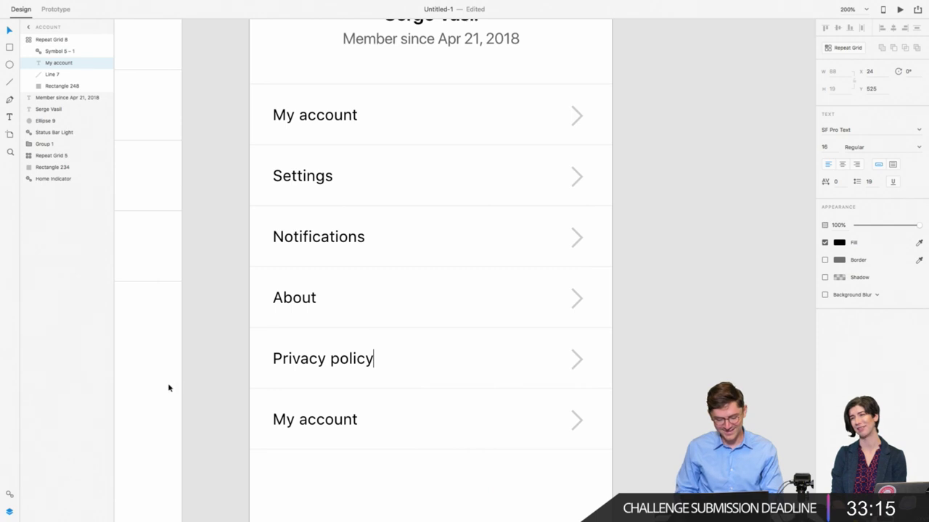
key("Escape")
double_click(318, 418)
type("Te")
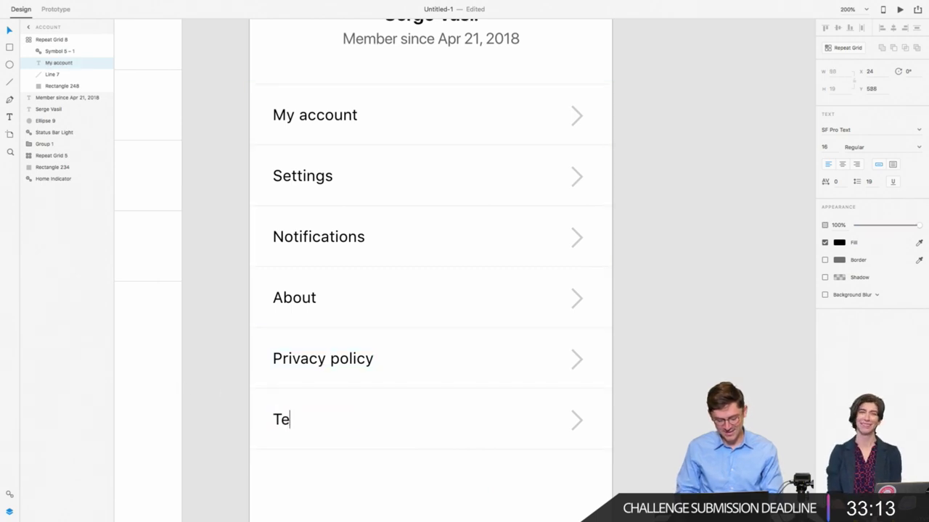
type("rms and con ditions")
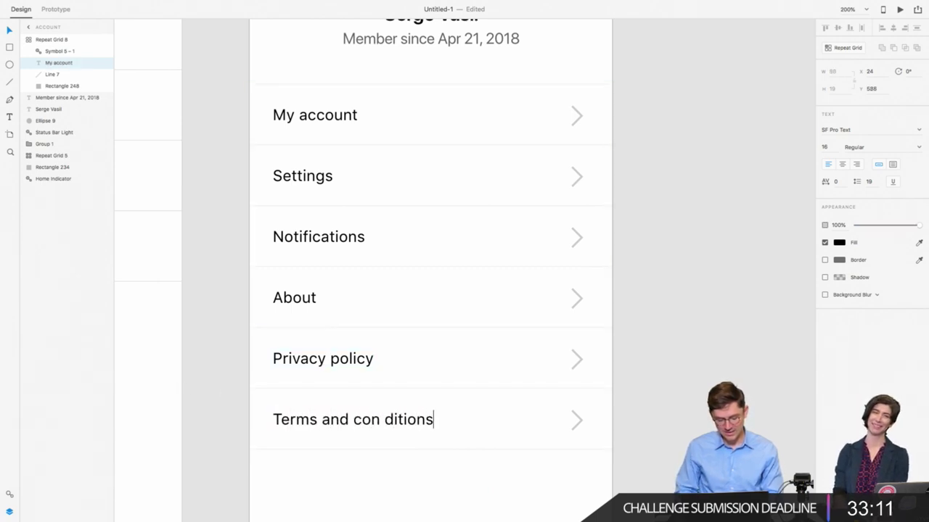
left_click(382, 421)
key("BackSpace")
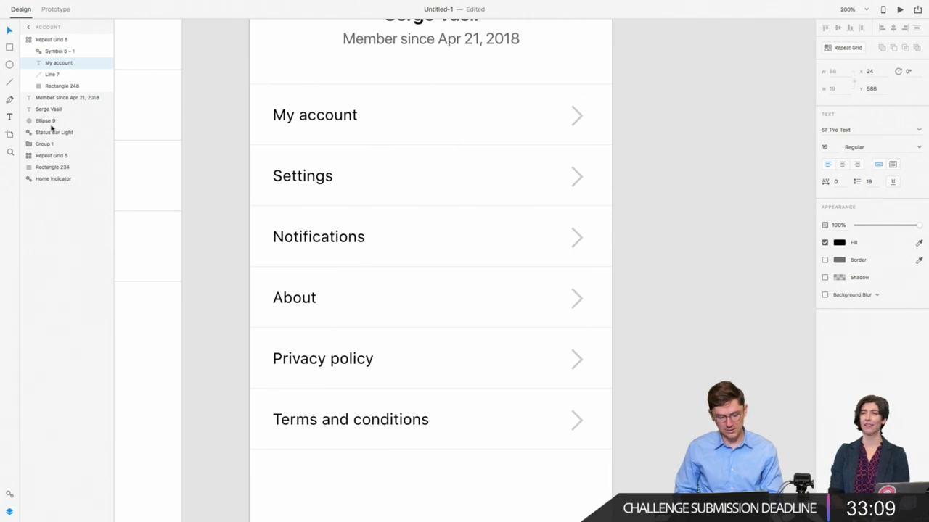
key("Escape")
left_click(241, 263)
Step: Nudge the avatar and name block up slightly
scroll(240, 262, "down", 5)
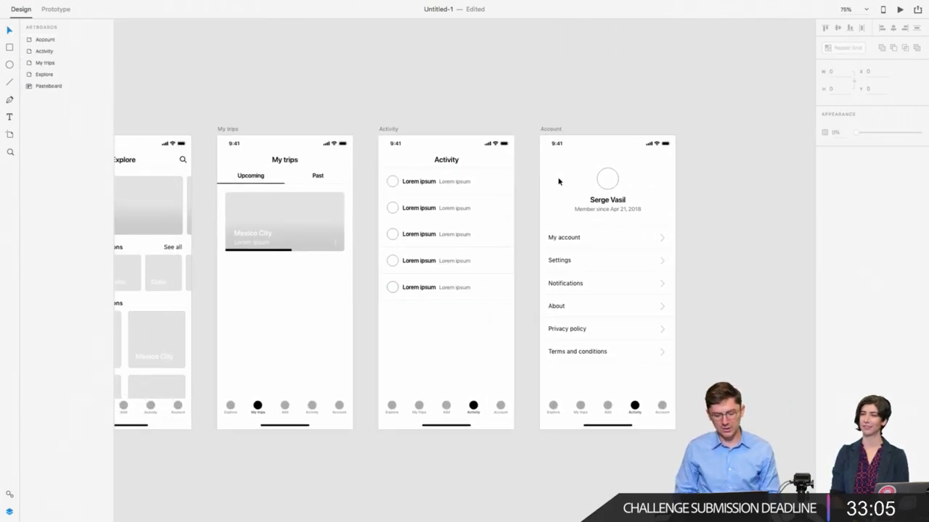
left_click_drag(560, 167, 627, 220)
key("shift+Up")
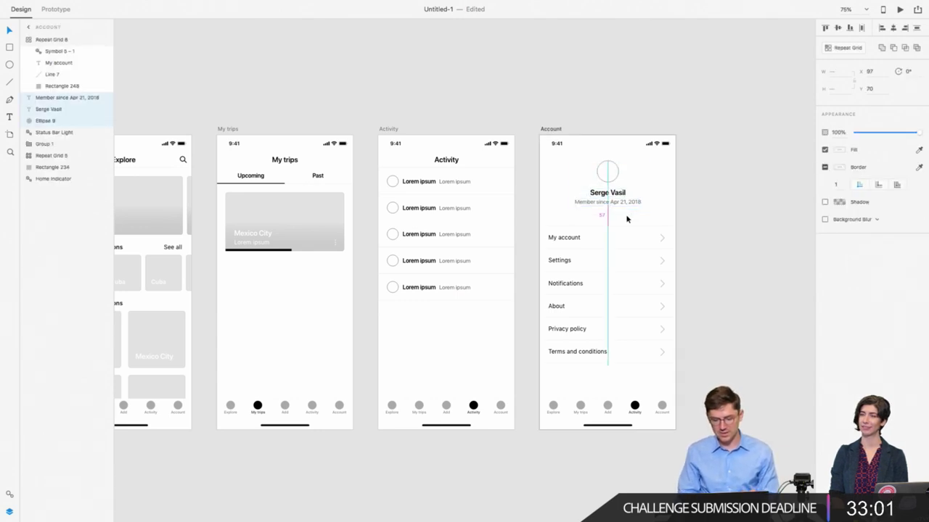
Step: Move the black active tab item to the last position in the tab bar
scroll(550, 379, "down", 1)
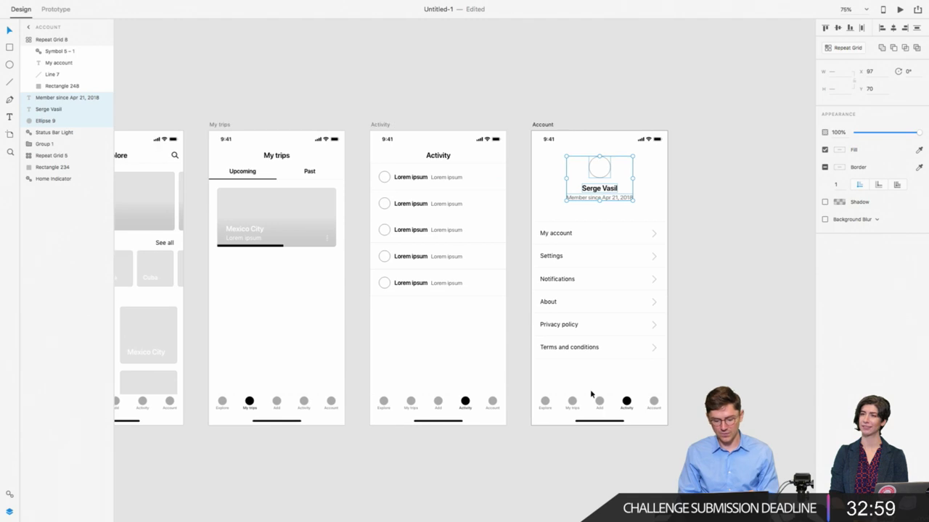
left_click(627, 402)
left_click(904, 27)
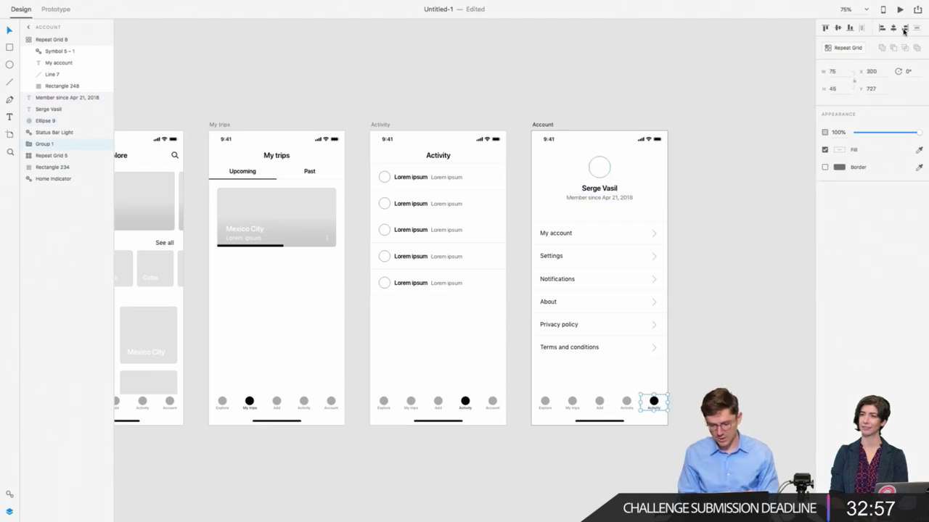
Step: Rename the active tab's label from Activity to Account
scroll(610, 377, "right", 5)
key("super+2")
scroll(609, 377, "down", 5)
scroll(610, 377, "right", 5)
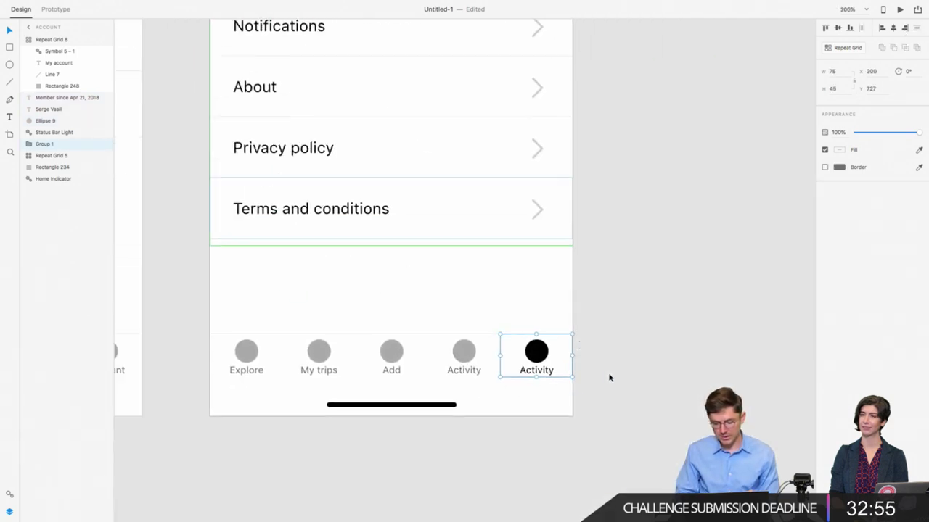
double_click(521, 356)
double_click(522, 354)
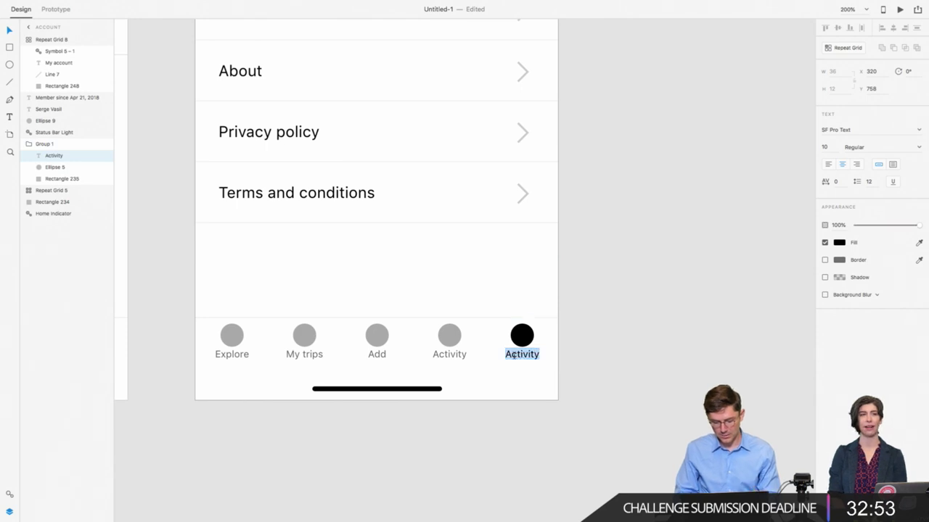
type("Account")
key("Escape")
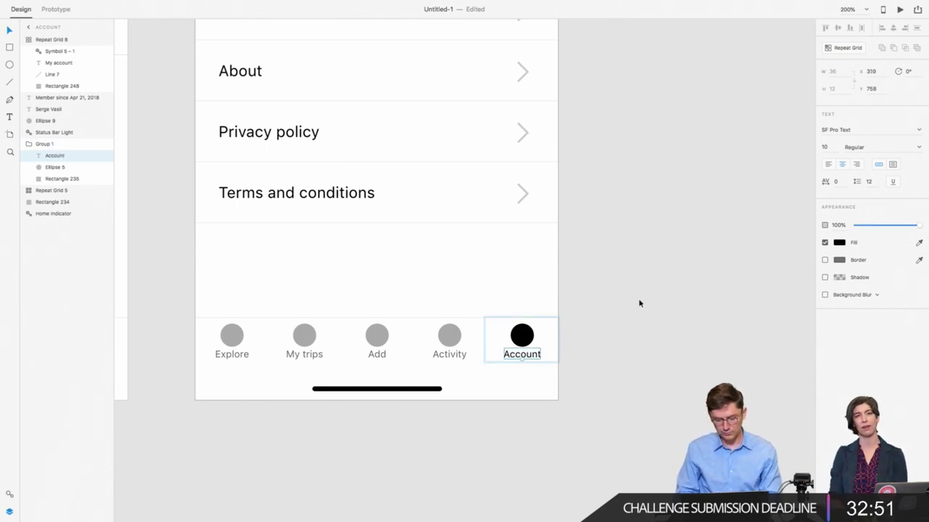
key("Escape")
key("super+minus")
key("super+minus")
Step: Open the Assets panel to view the document's saved symbols, colours and character styles
scroll(640, 300, "left", 5)
scroll(640, 299, "up", 1)
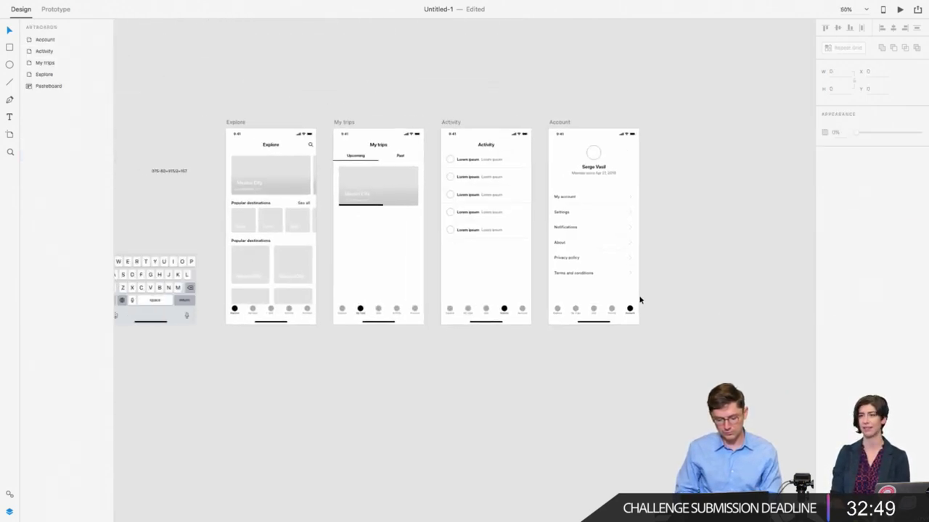
scroll(460, 385, "left", 3)
scroll(461, 384, "up", 1)
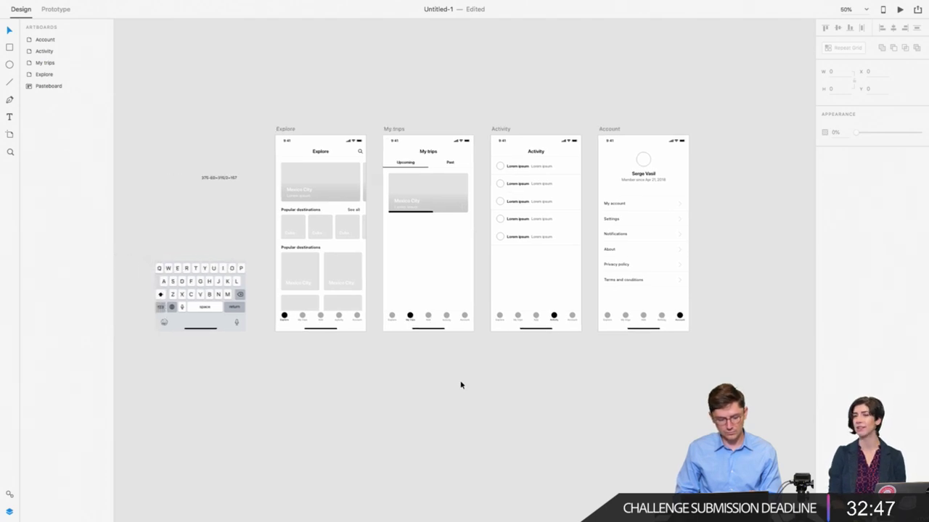
left_click(10, 493)
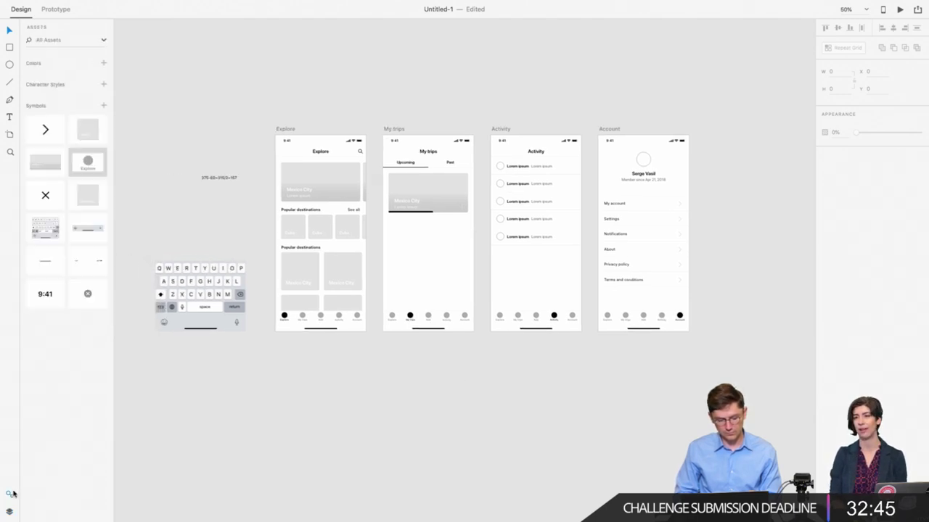
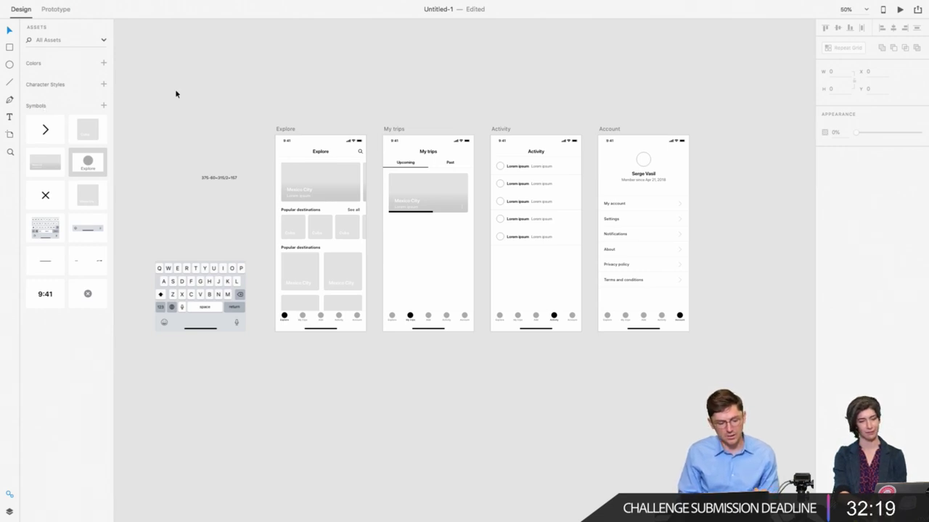
Step: Shift the Activity and Account screens right to leave a gap after My trips
left_click(78, 41)
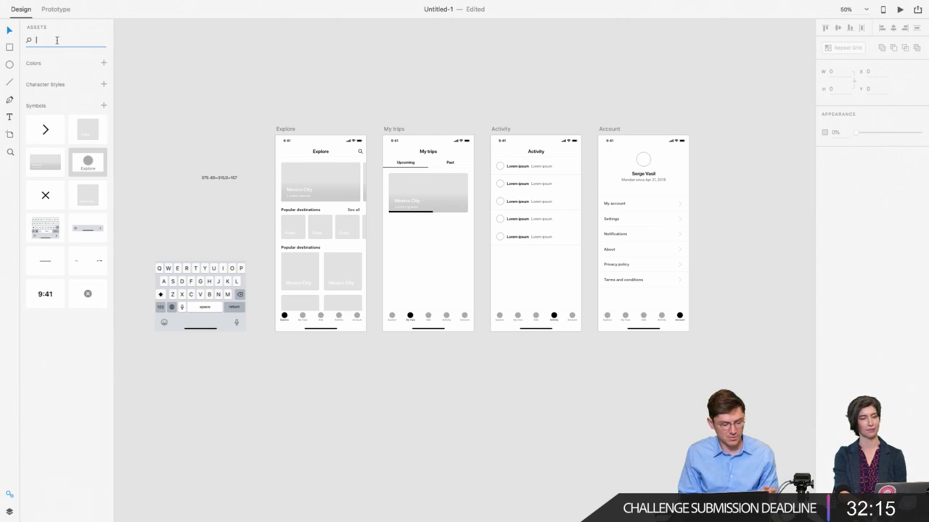
left_click(230, 99)
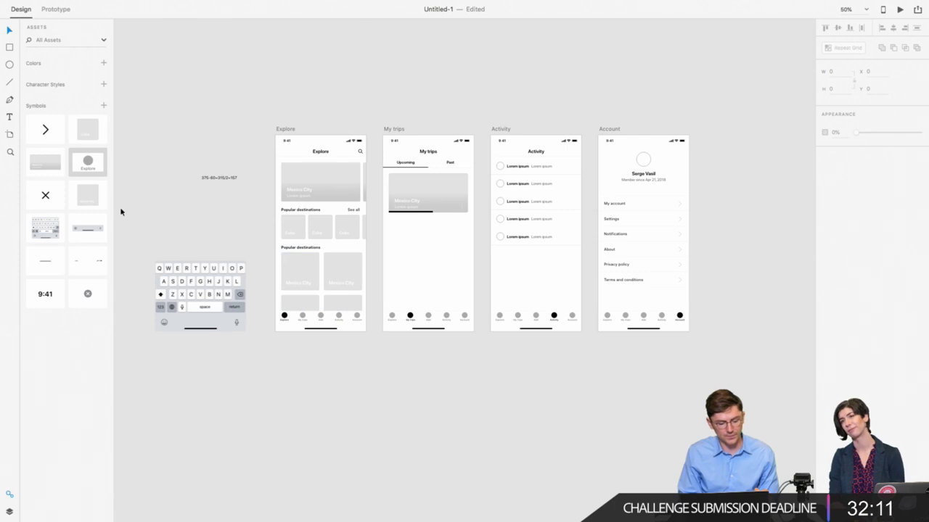
scroll(446, 363, "down", 3)
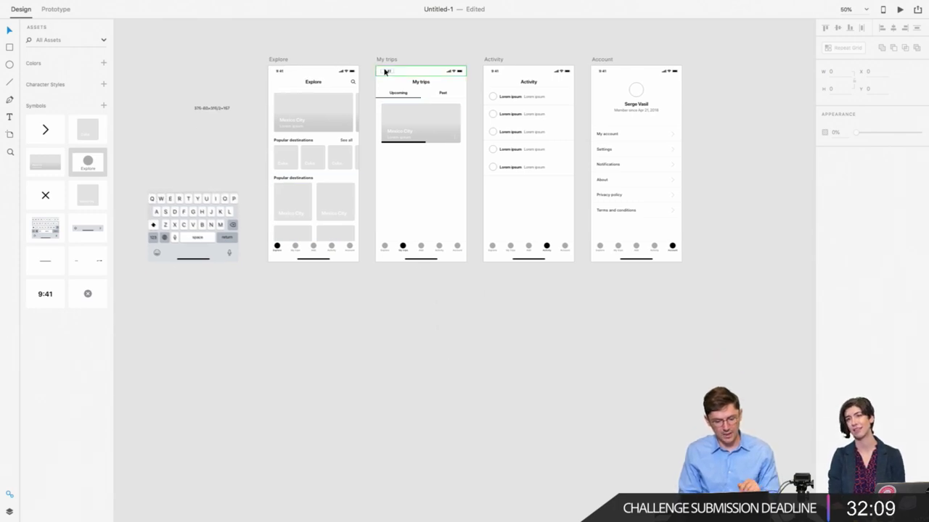
left_click(496, 59)
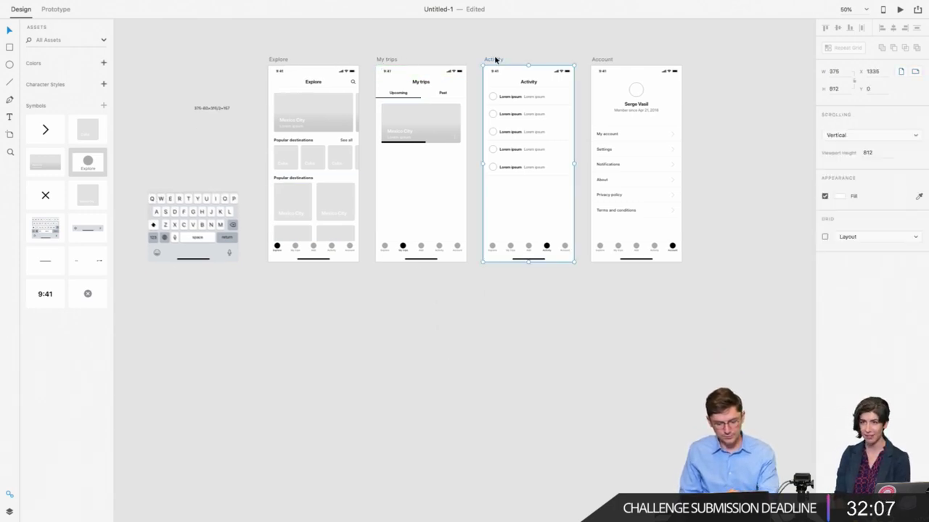
left_click(601, 60, "shift")
left_click_drag(602, 61, 710, 63)
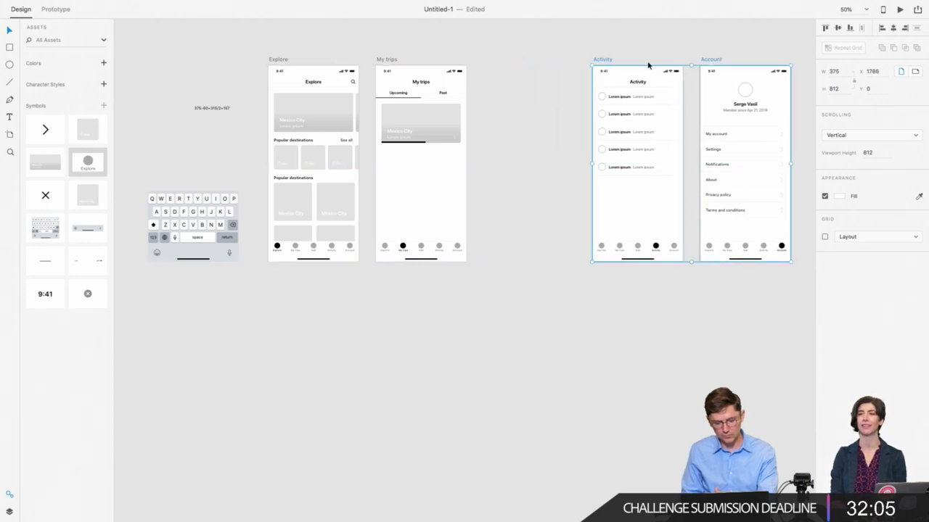
Step: Alt-drag My trips into the gap to create a duplicate screen
left_click(385, 63)
left_click_drag(386, 62, 494, 61)
left_click(469, 61)
Step: Delete the trip image card and the Upcoming/Past tabs from the copy
left_click_drag(489, 155, 567, 106)
key("Delete")
left_click_drag(490, 108, 564, 93)
key("Delete")
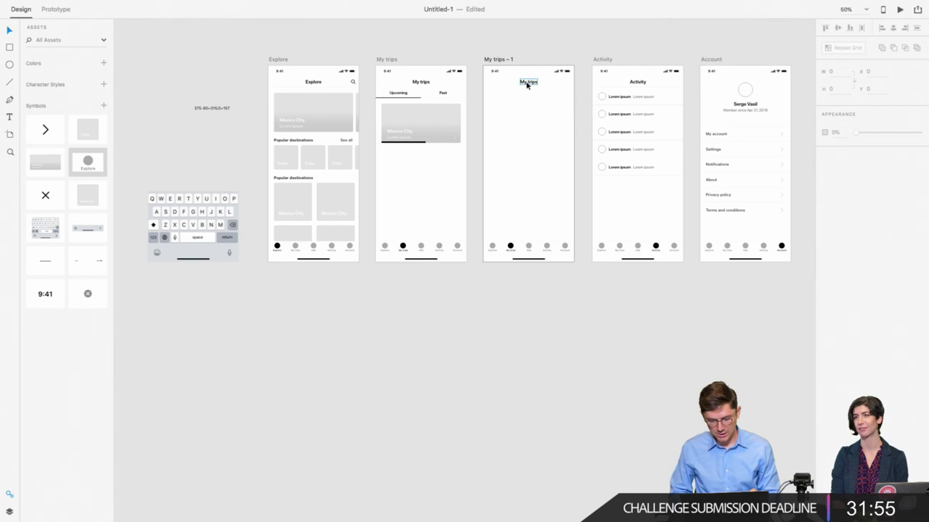
Step: Move the active My trips tab item to the centre slot of the bottom bar
scroll(528, 85, "right", 1)
left_click(515, 83)
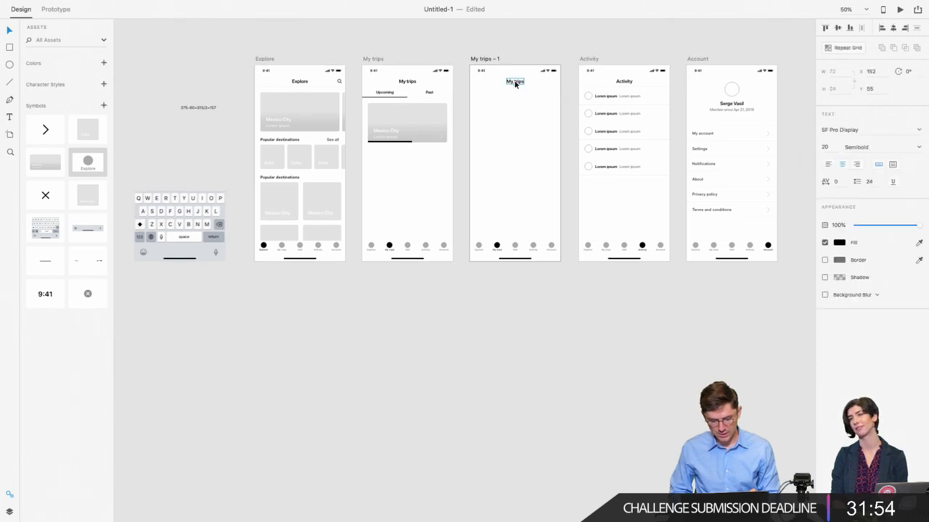
double_click(500, 251)
left_click(893, 27)
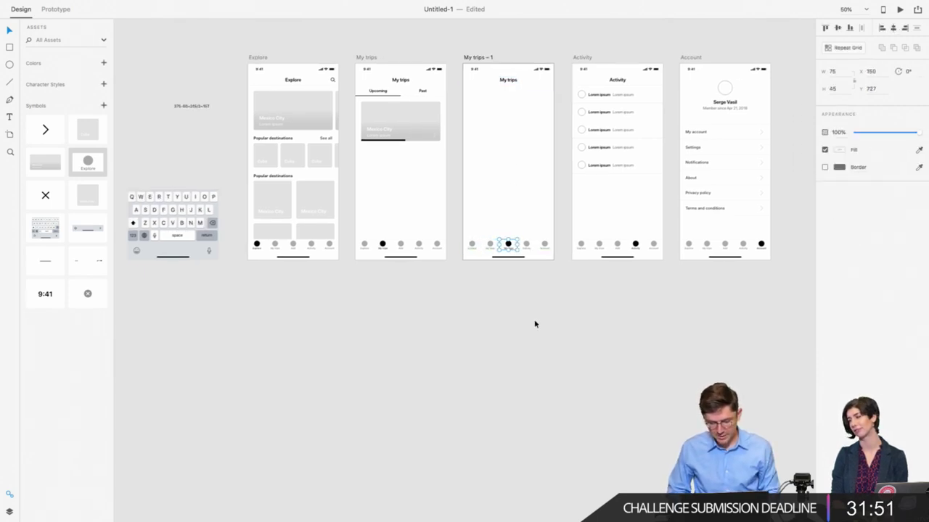
Step: Rename the centre tab label to 'Add' with centred text
key("super+1")
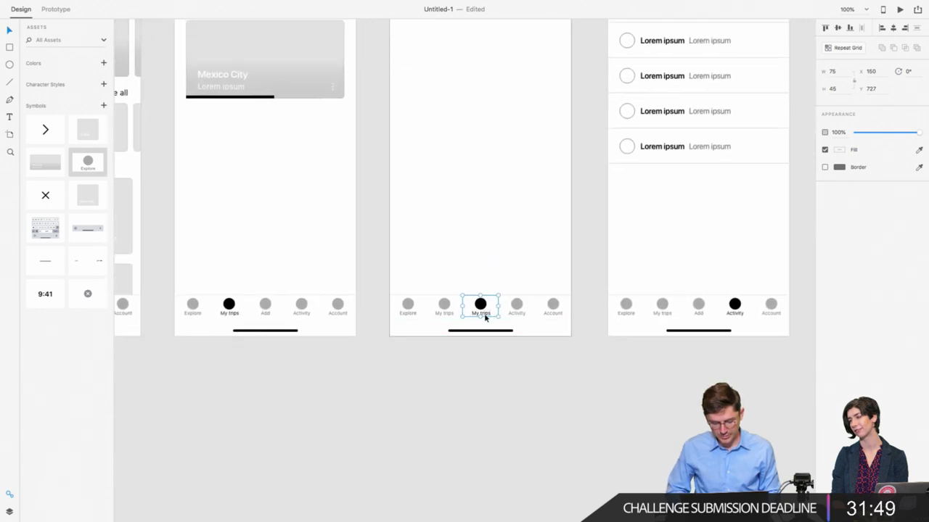
double_click(482, 314)
type("Add")
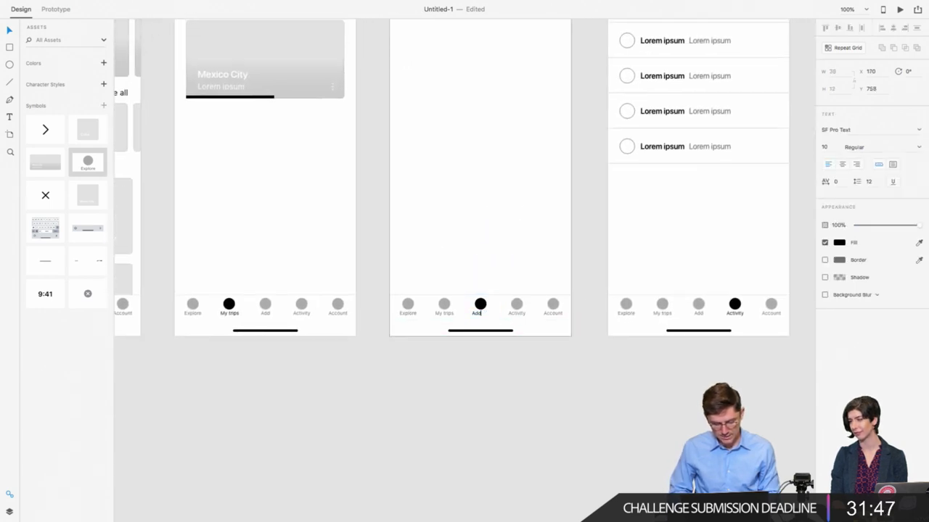
left_click(842, 164)
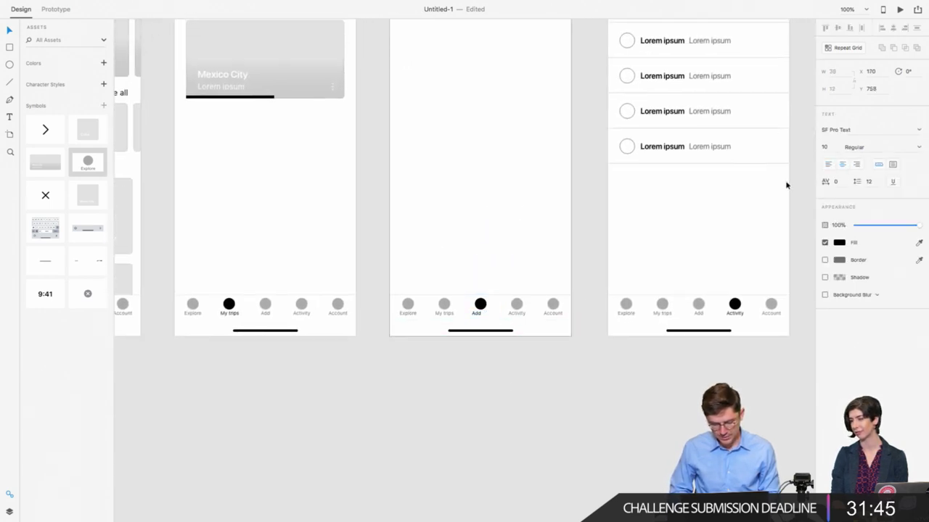
left_click(491, 312)
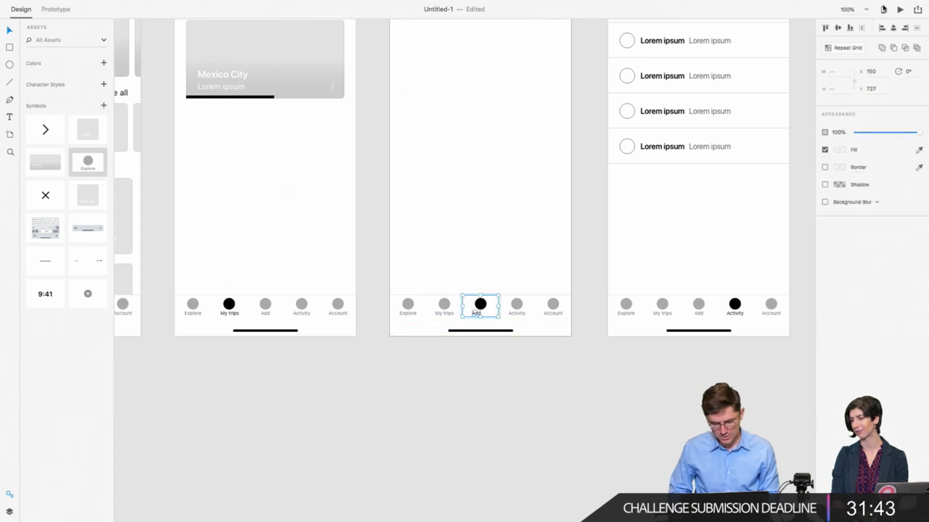
left_click(544, 368)
Step: Change the copied screen's title to 'Where are we going?'
scroll(555, 369, "up", 5)
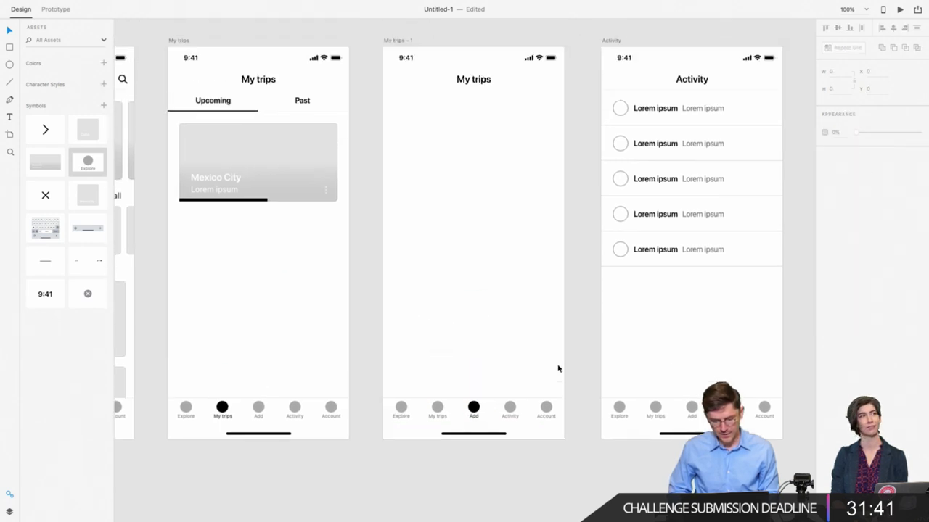
left_click(477, 106)
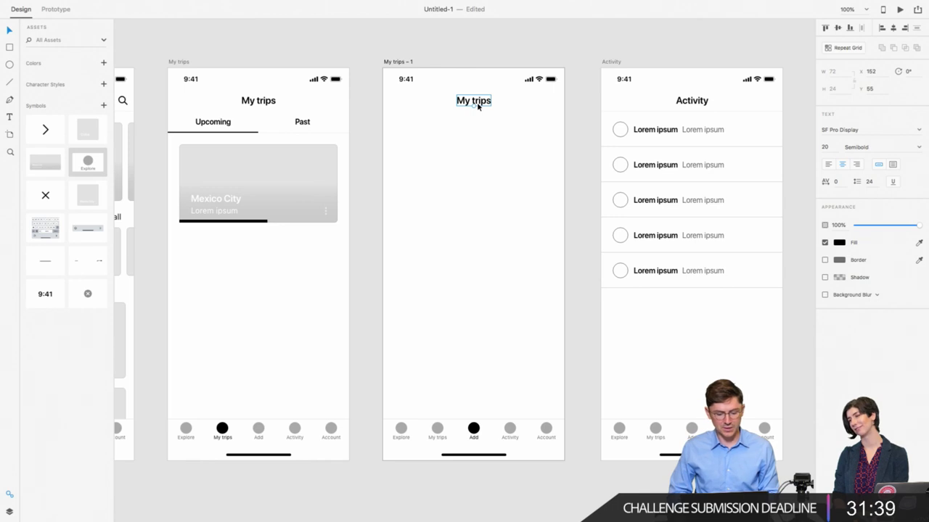
double_click(476, 102)
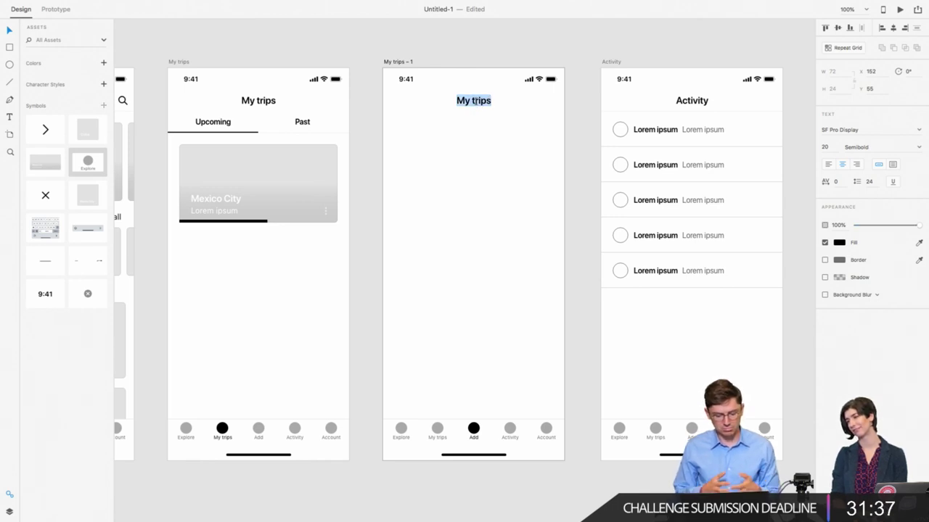
type("Whe")
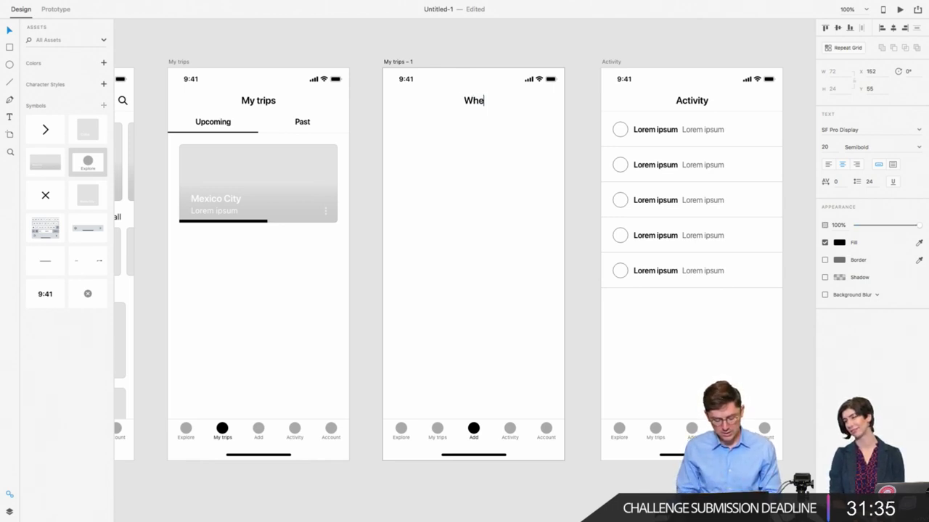
type("re are we going?")
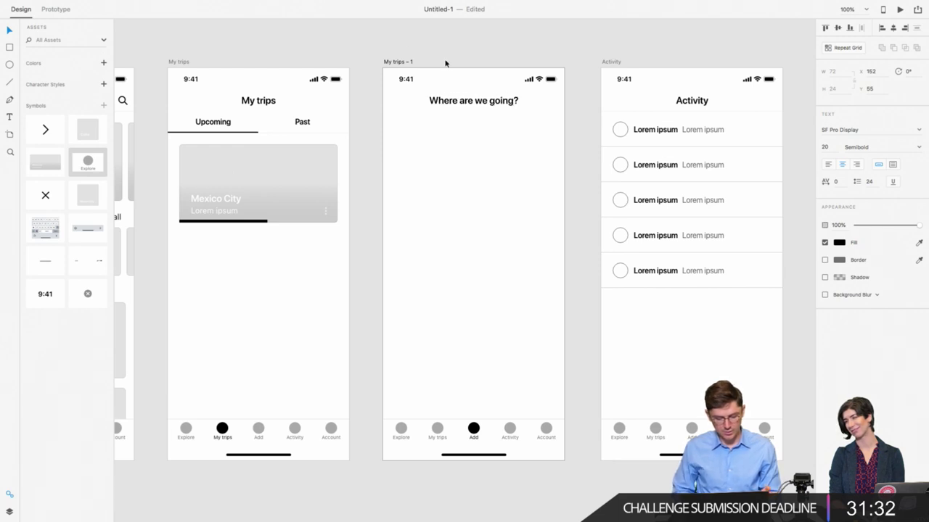
key("Escape")
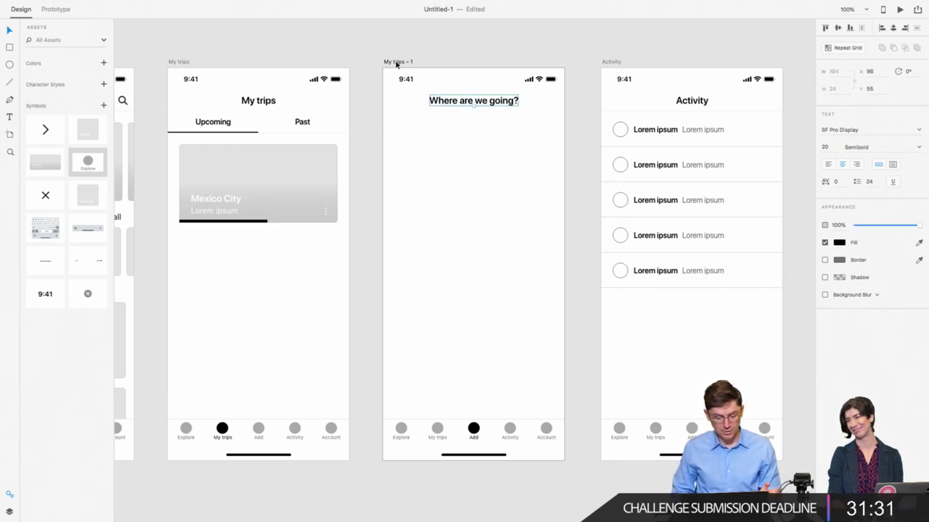
scroll(442, 88, "right", 1)
left_click(408, 102)
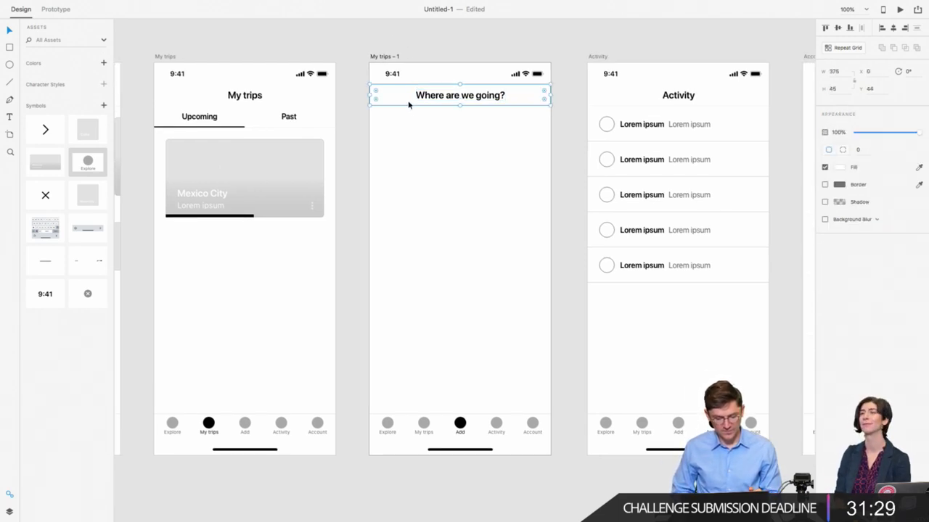
left_click(411, 141)
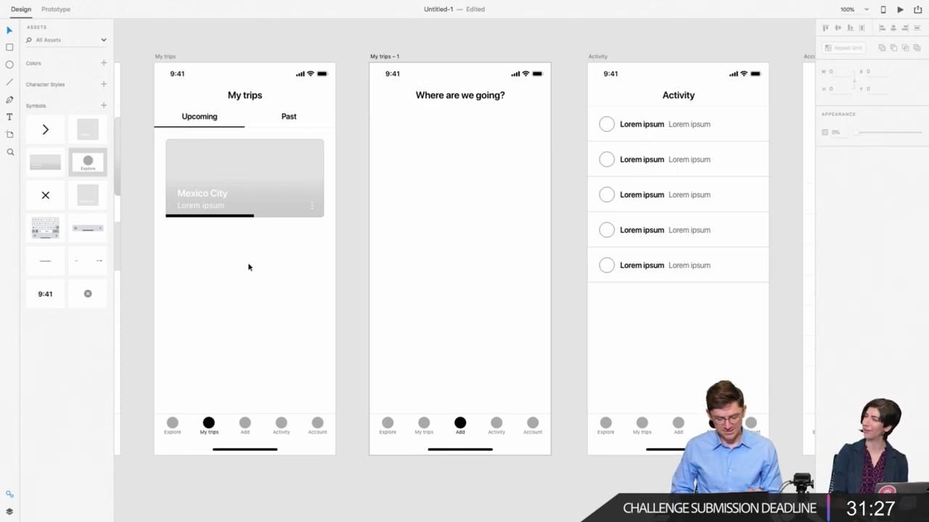
key("super+0")
Step: Replace the copy's bottom tab bar with the iOS keyboard, aligned to the screen bottom
left_click_drag(419, 325, 485, 368)
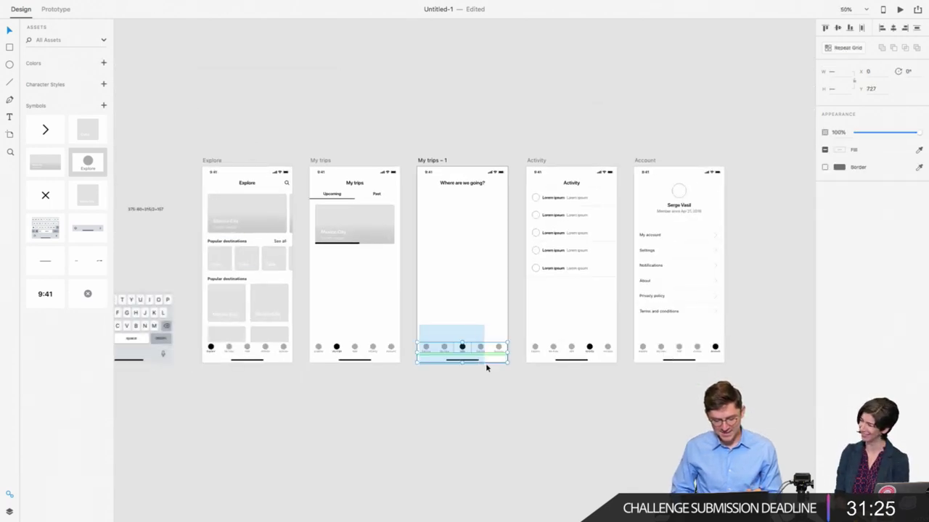
key("Delete")
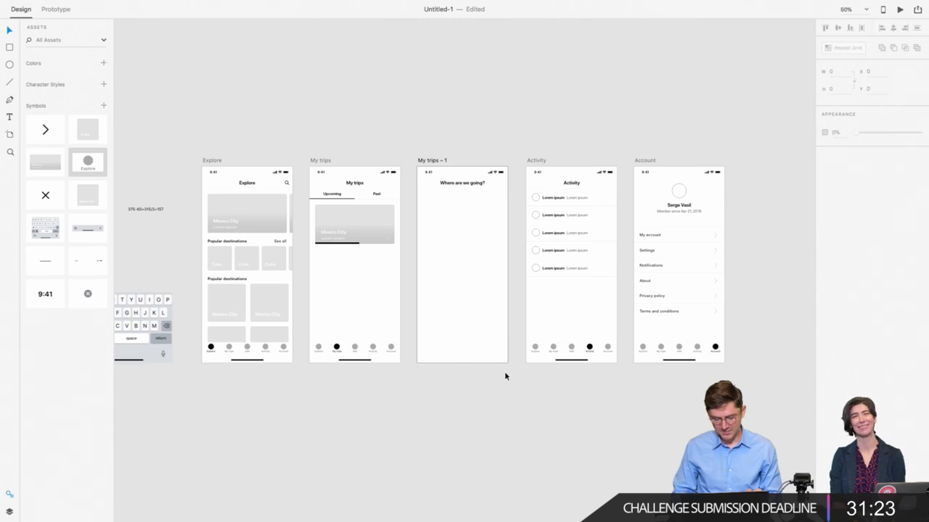
left_click_drag(161, 320, 487, 288)
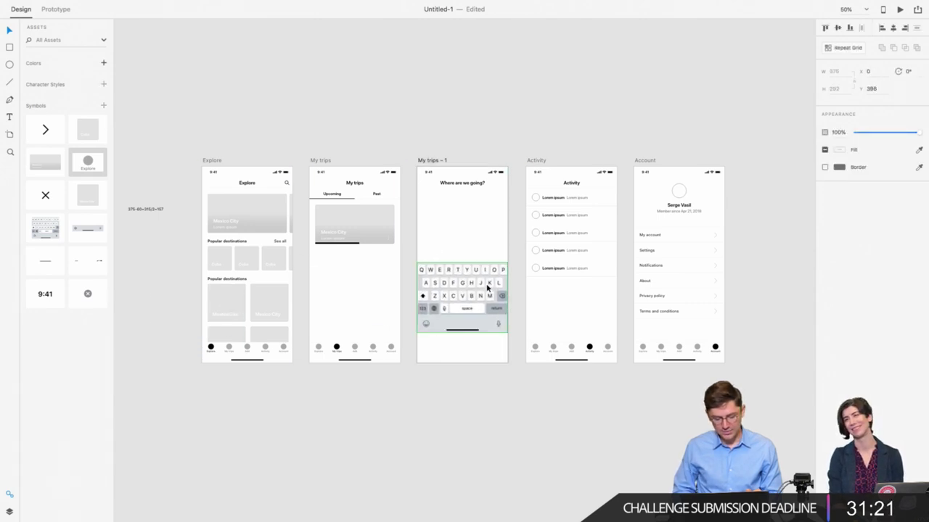
key("super+1")
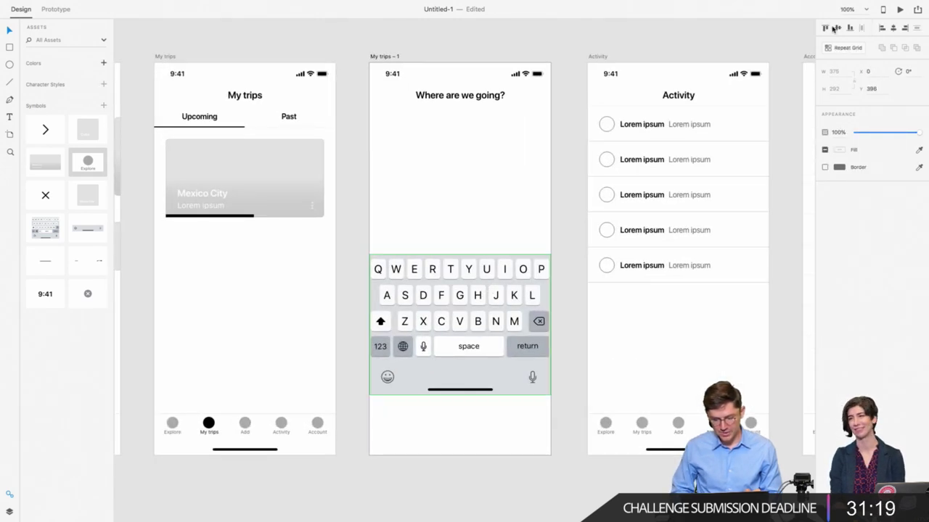
left_click(849, 28)
left_click(479, 232)
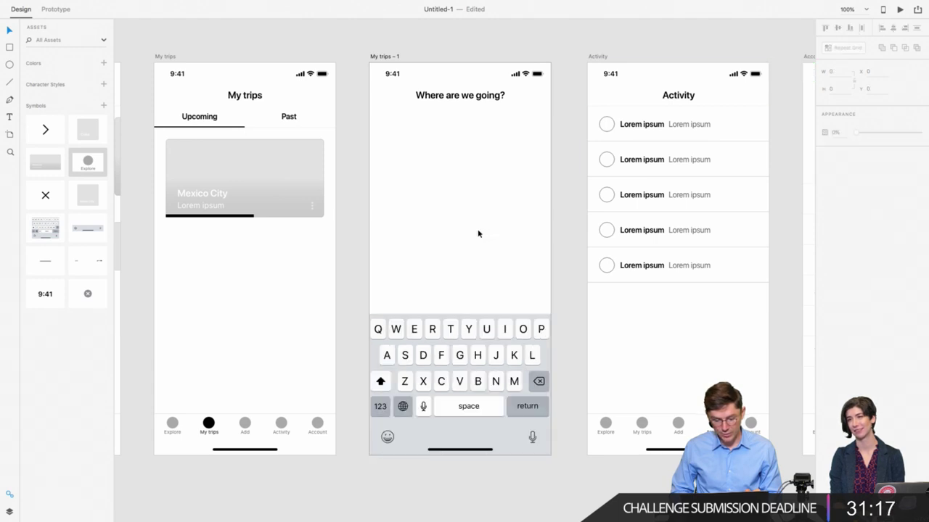
scroll(478, 234, "up", 1)
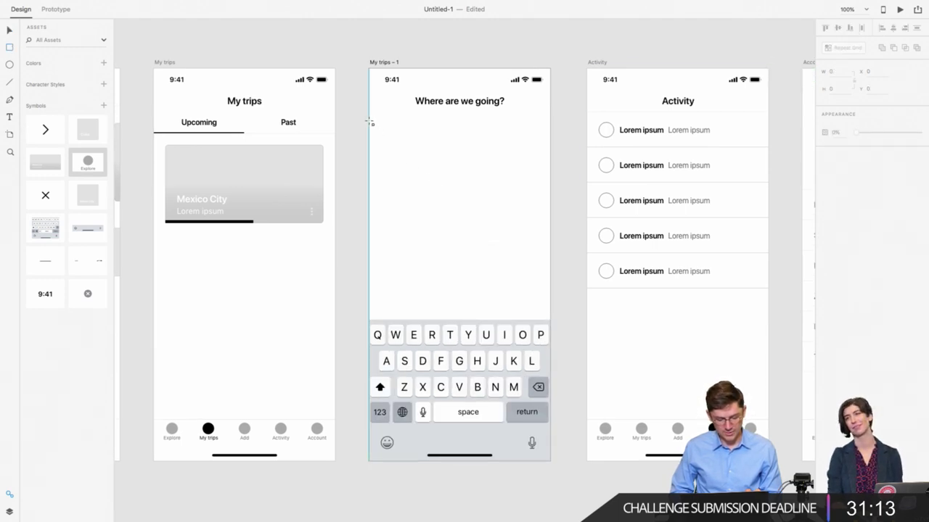
Step: Draw a full-width rectangle 64 tall below the title
left_click_drag(370, 121, 550, 152)
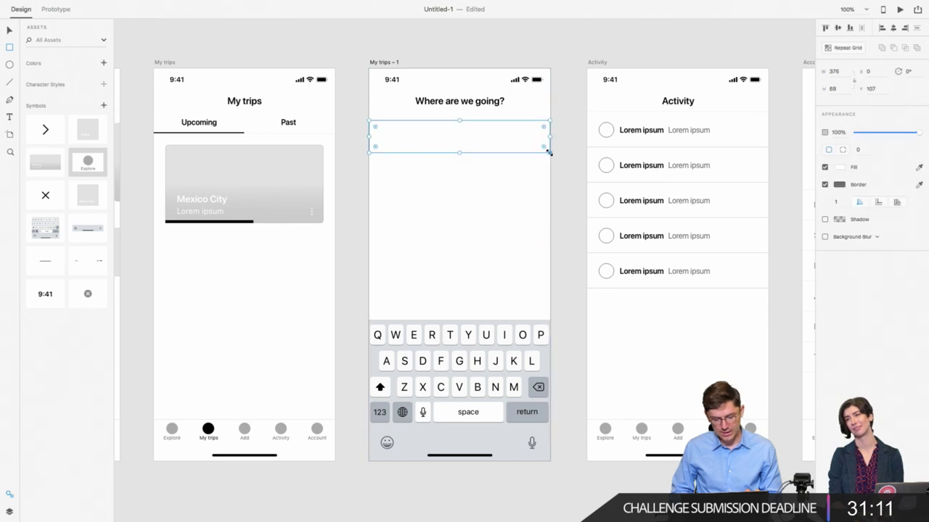
left_click(832, 88)
type("64")
key("Return")
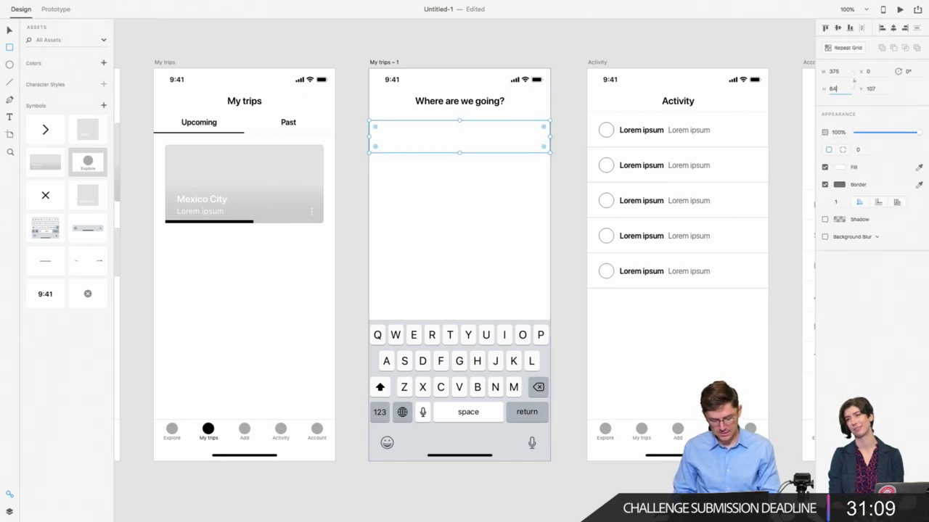
key("Escape")
Step: Remove the box's border and fill and nudge it up to Y 99 under the heading
left_click(825, 184)
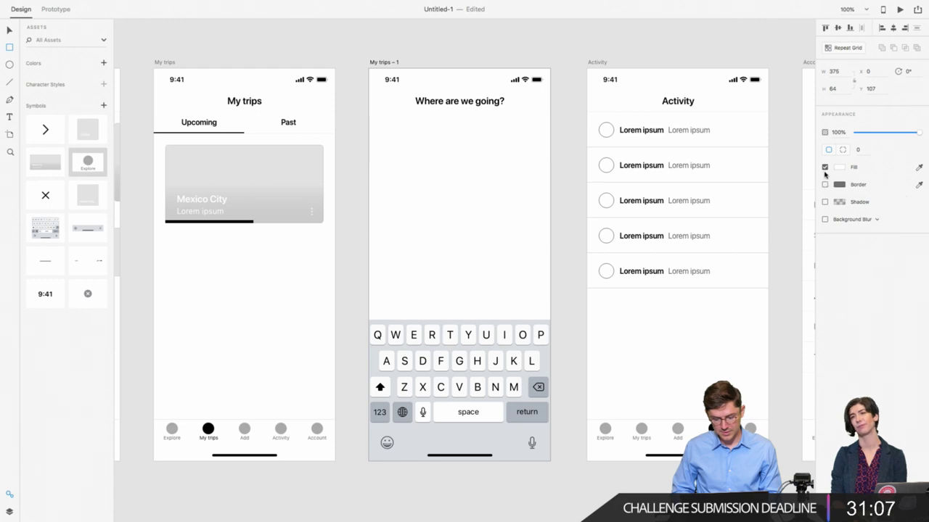
left_click(825, 167)
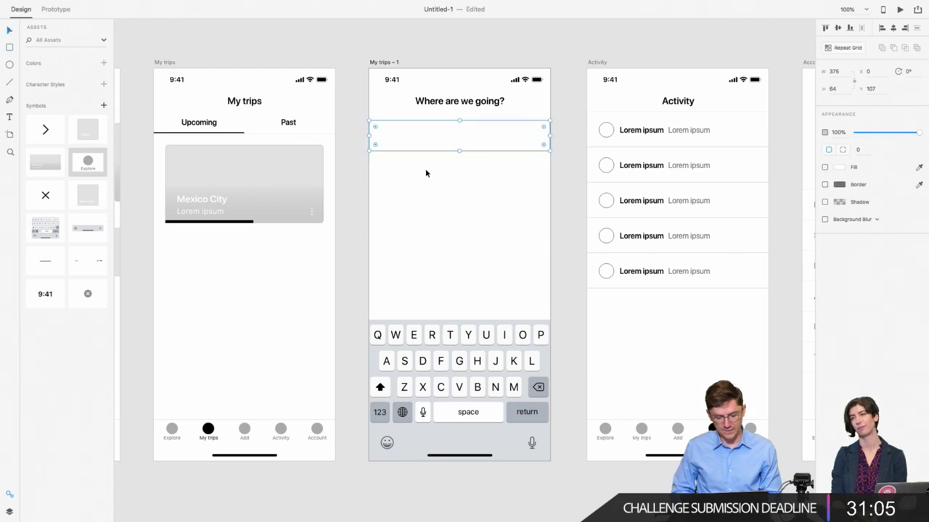
left_click_drag(425, 168, 448, 145)
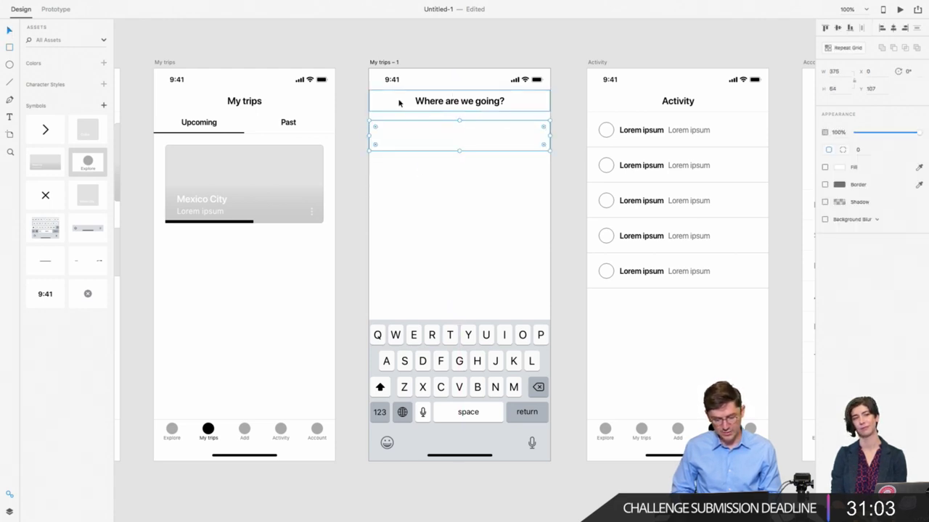
key("Up")
key("Up")
key("Up")
key("Up")
key("Up")
key("Up")
key("Up")
key("Up")
key("Up")
key("Up")
key("Up")
key("Up")
key("Up")
key("Up")
key("Up")
key("Up")
key("Up")
key("Up")
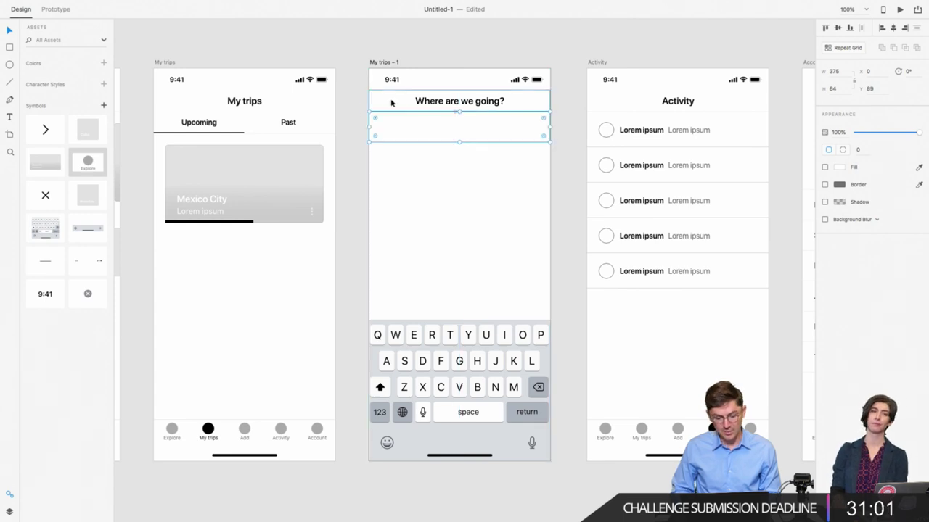
scroll(390, 103, "up", 5)
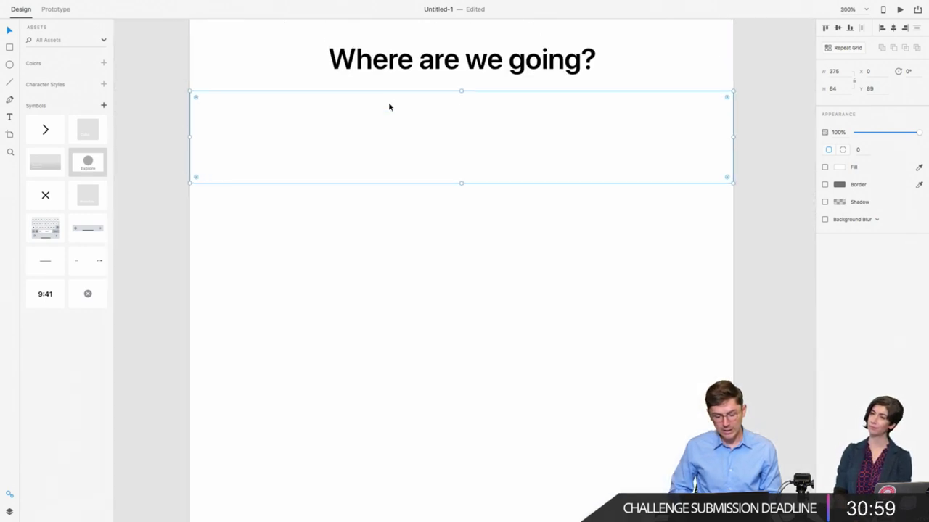
scroll(389, 101, "up", 2)
scroll(389, 105, "up", 1)
Step: Draw a vertical line 22 tall inside the search field
left_click(11, 84)
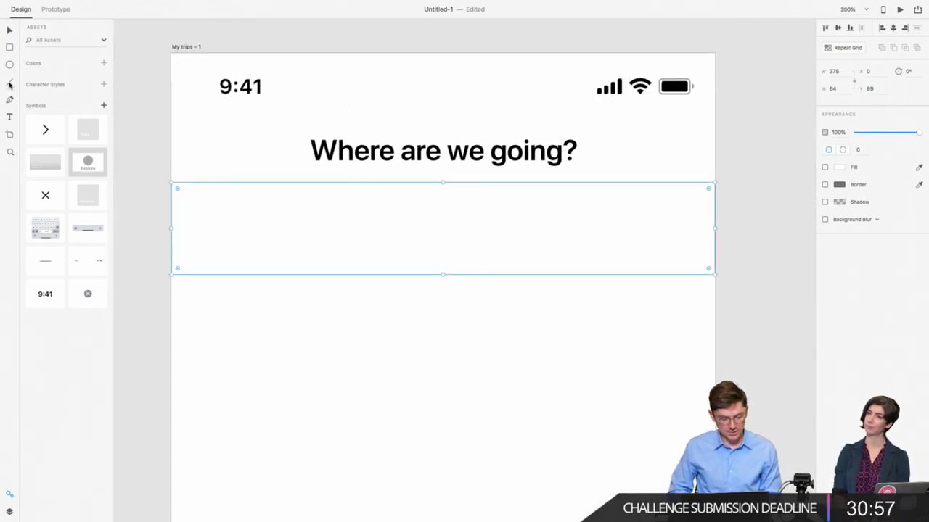
left_click_drag(209, 206, 209, 251)
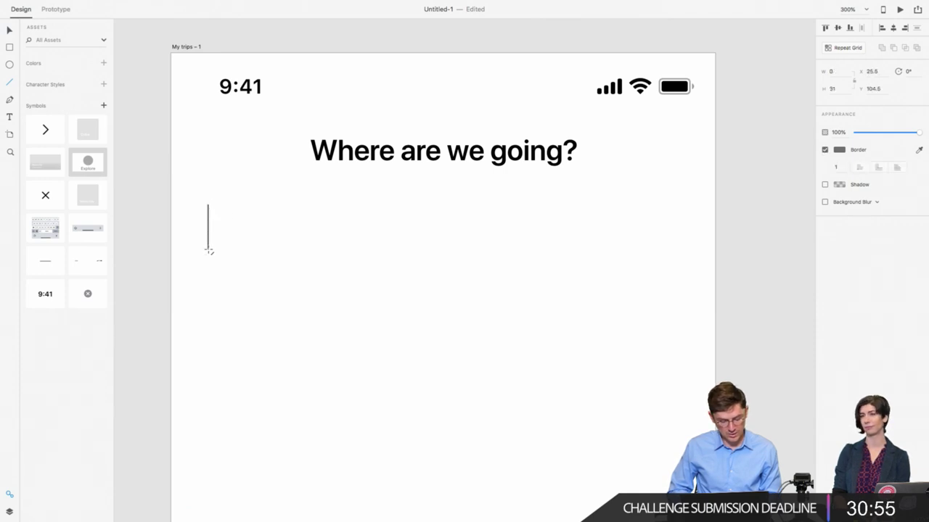
left_click(838, 90)
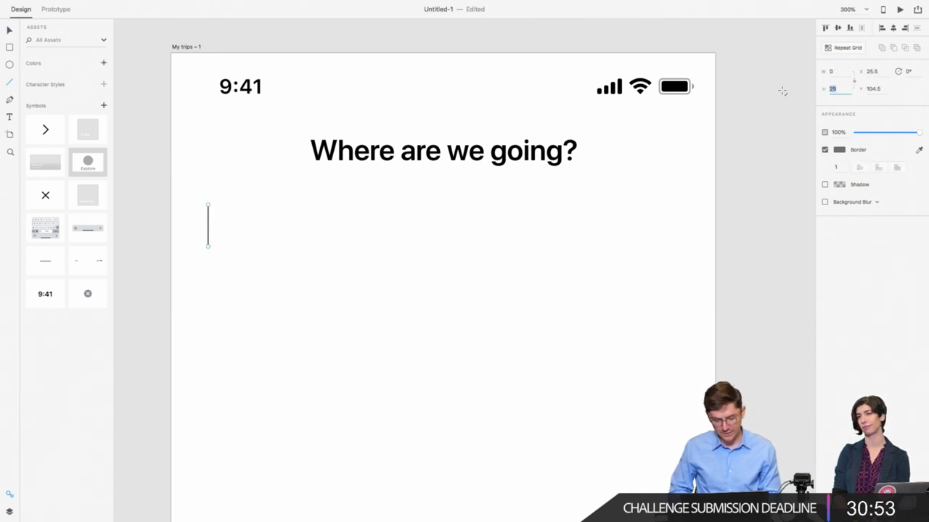
type("22")
key("Return")
mouse_move(2, 5)
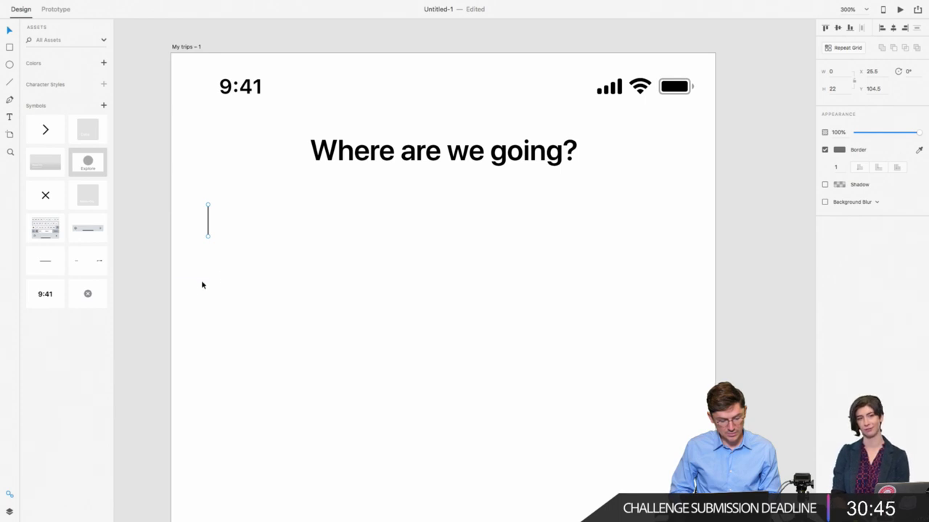
Step: Centre the caret line vertically on the search field and nudge it slightly left
left_click_drag(202, 285, 223, 219)
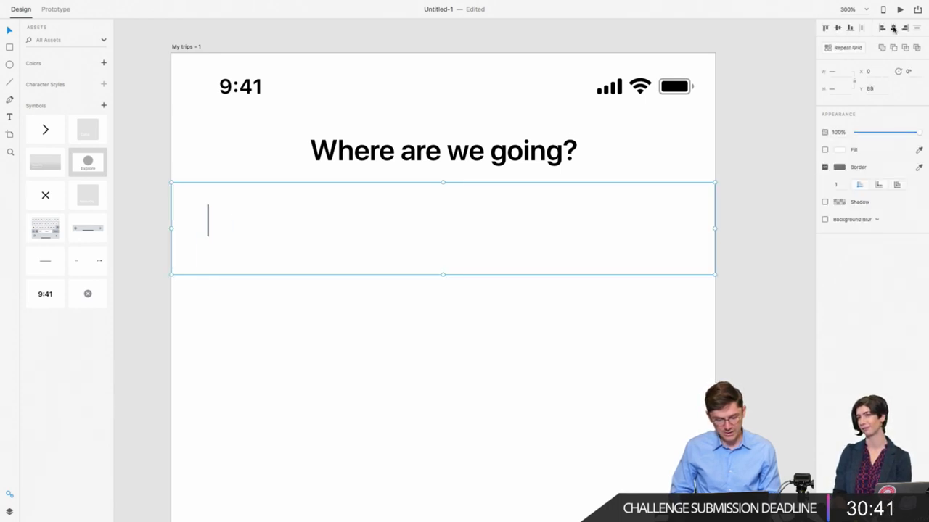
left_click(838, 29)
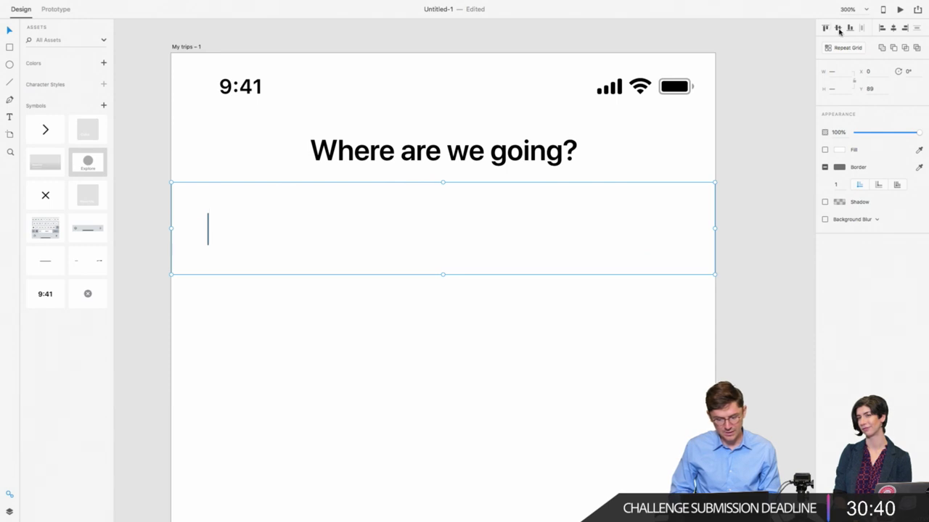
left_click(191, 330)
left_click(208, 237)
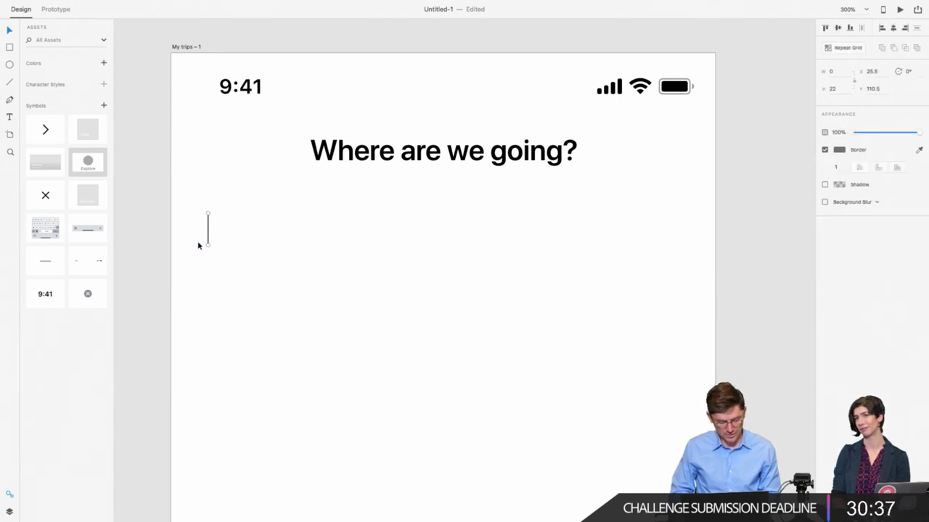
key("Left")
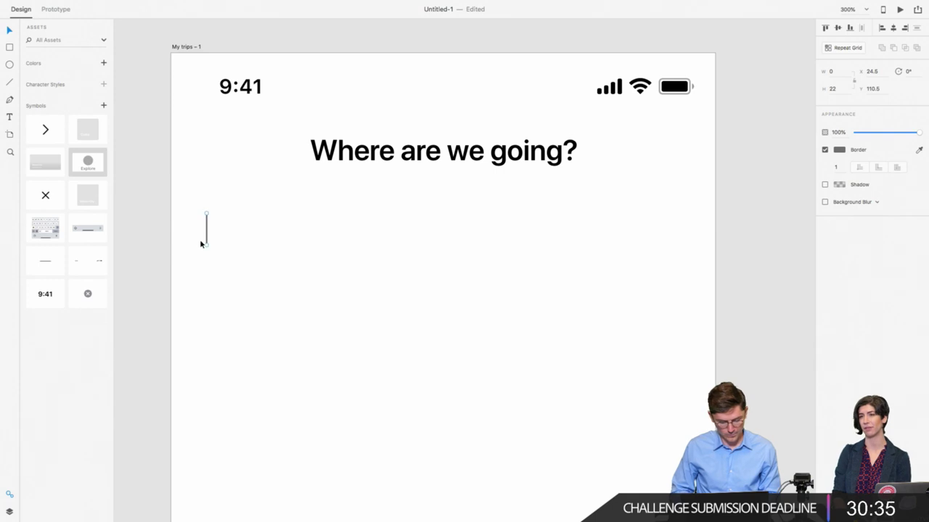
Step: Place a copy of the 'Where are we going?' heading lower on the artboard
key("super+1")
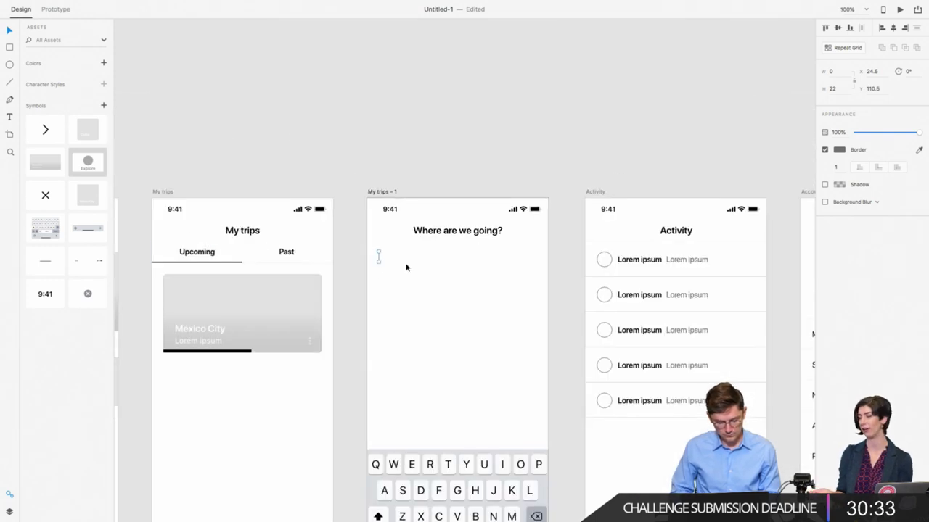
scroll(377, 268, "down", 1)
scroll(376, 268, "right", 1)
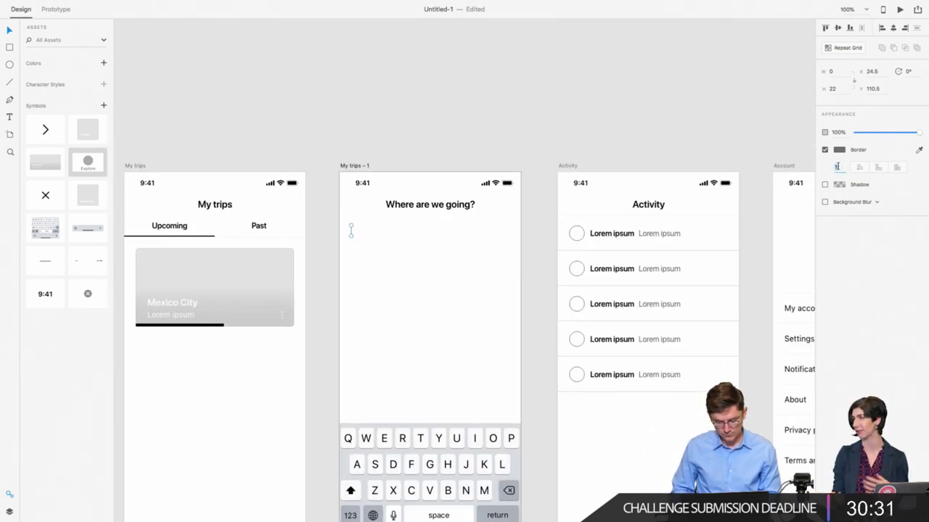
left_click(383, 269)
scroll(382, 270, "down", 1)
scroll(381, 270, "right", 1)
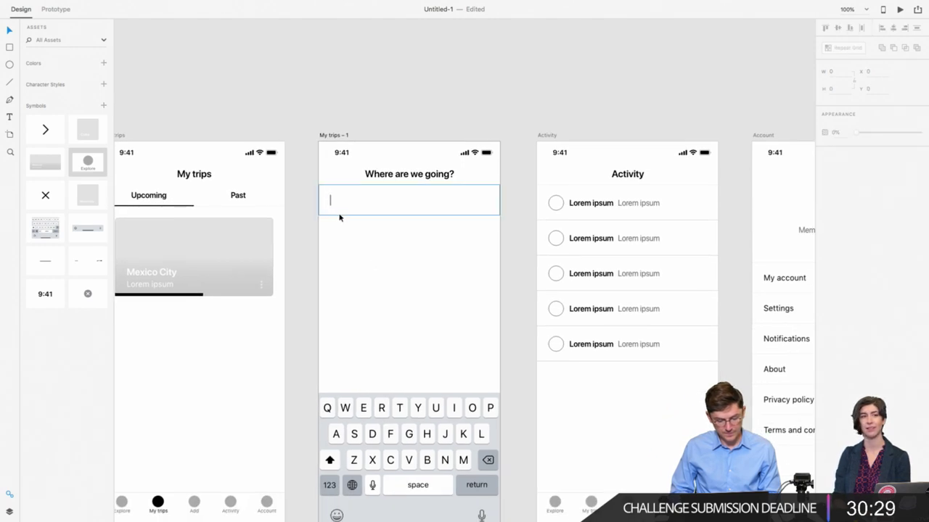
left_click(392, 174)
left_click_drag(391, 174, 347, 323)
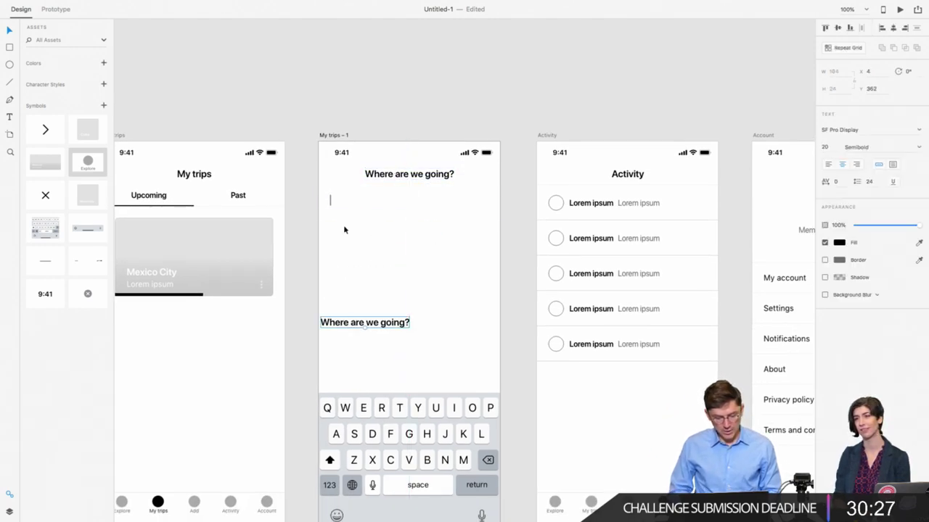
left_click(377, 196)
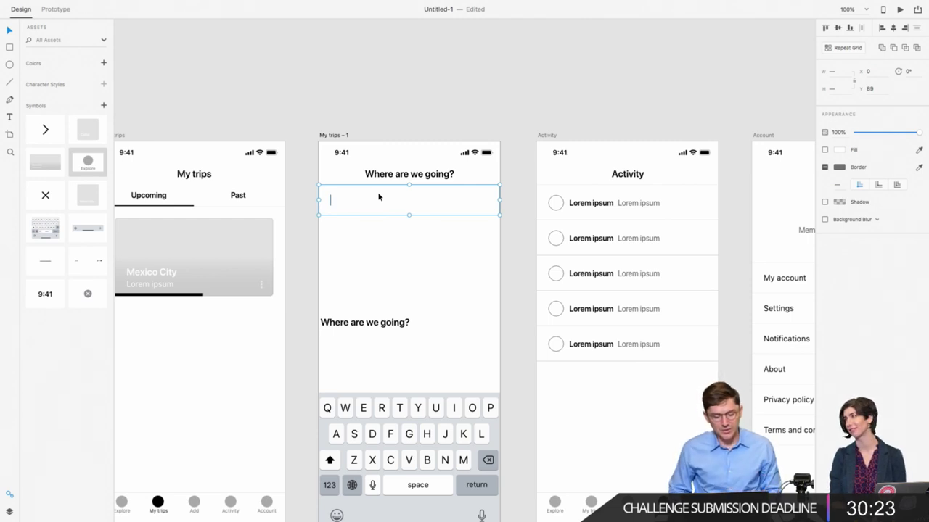
left_click(364, 240)
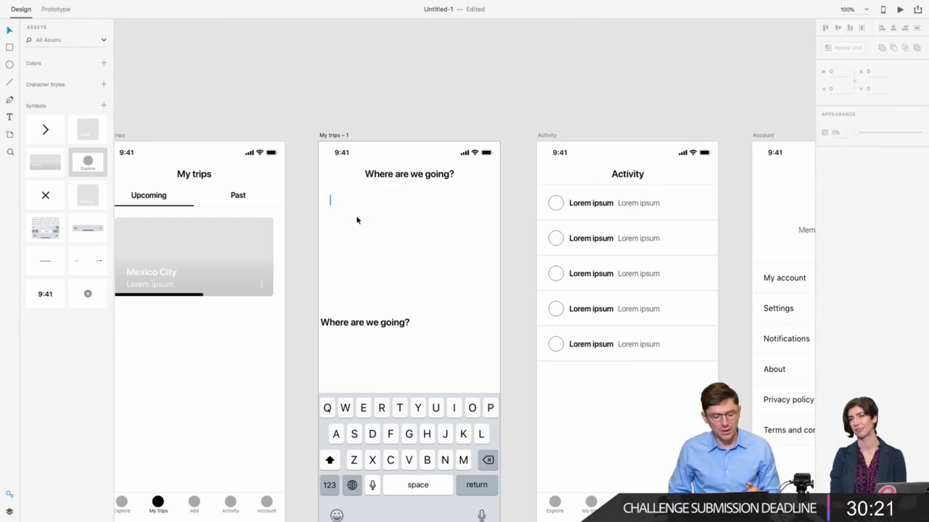
left_click(356, 215)
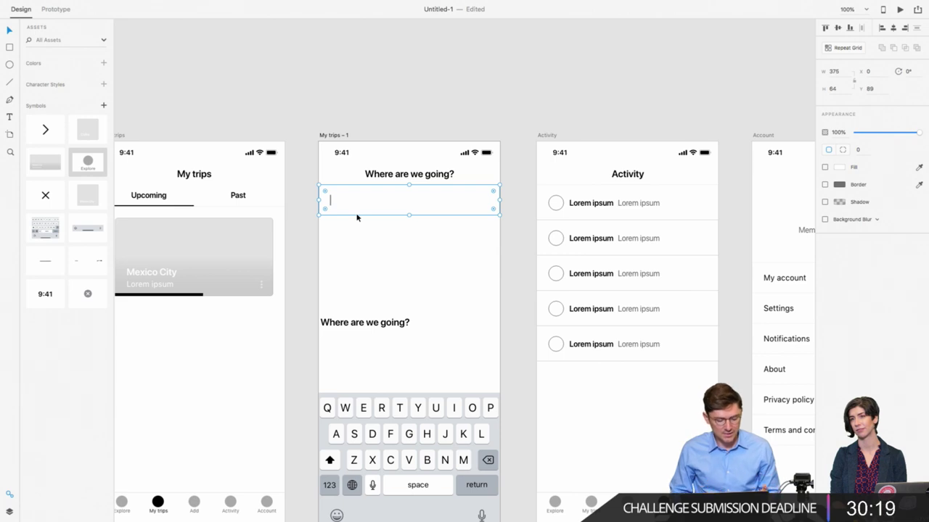
left_click(330, 204)
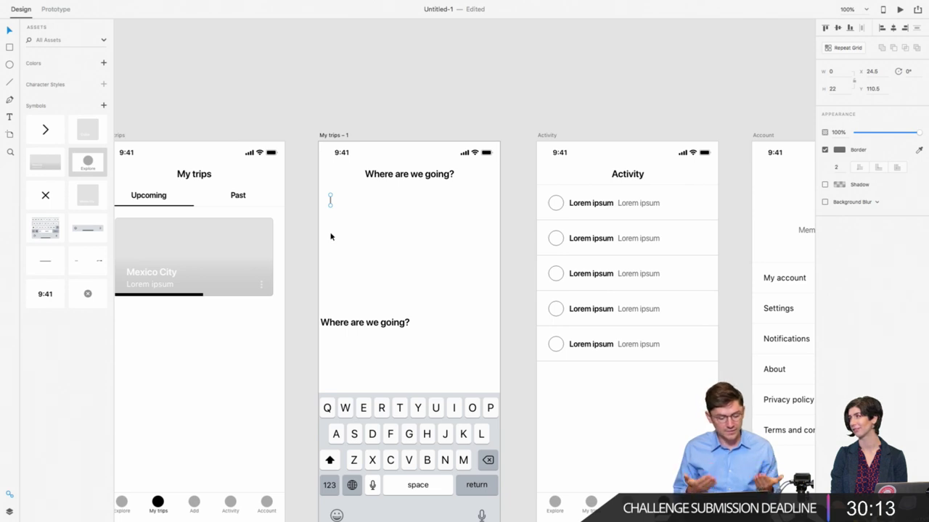
Step: Move the heading copy above the keyboard, retext it 'Add', and inset it 24 px from the left
left_click(334, 325)
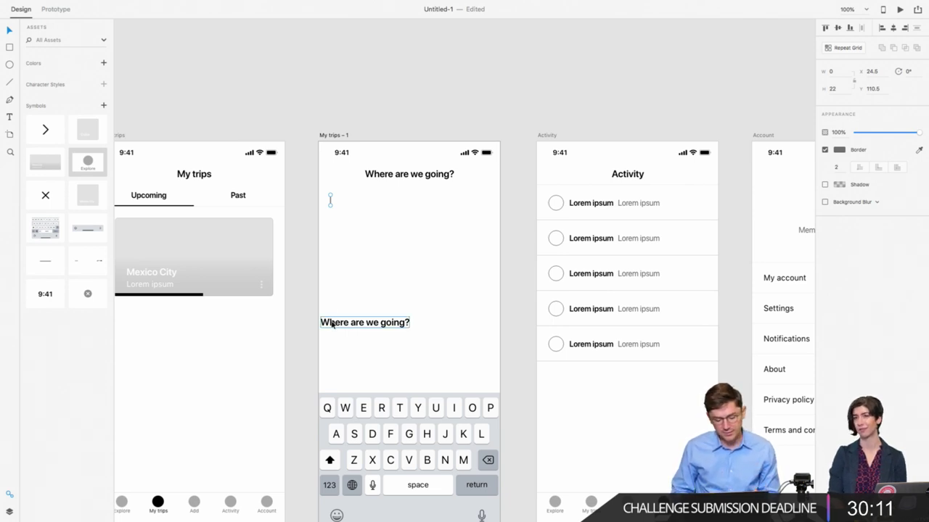
left_click_drag(334, 324, 343, 377)
key("Left")
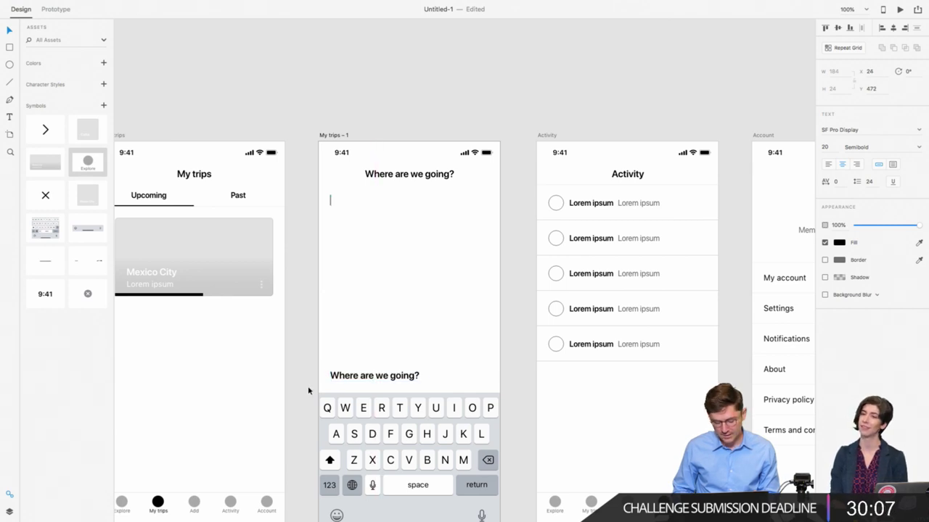
double_click(365, 378)
key("BackSpace")
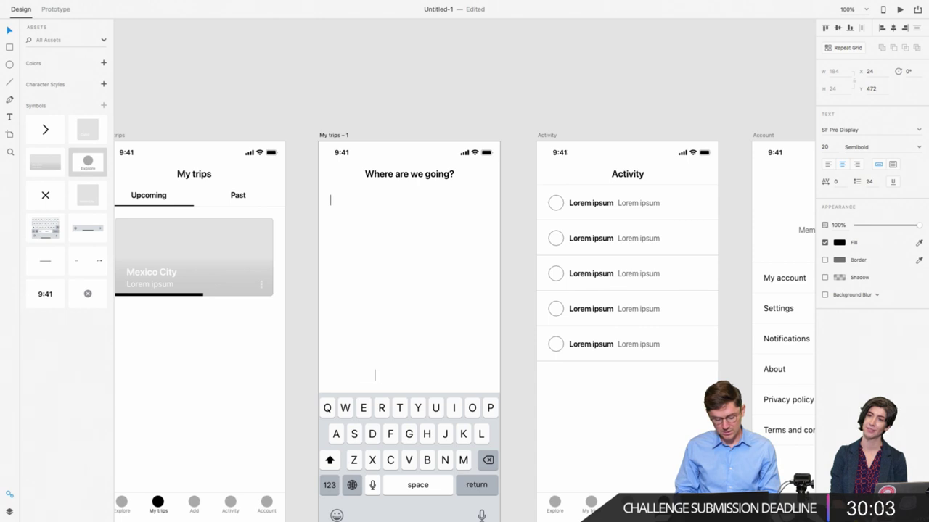
type("Add")
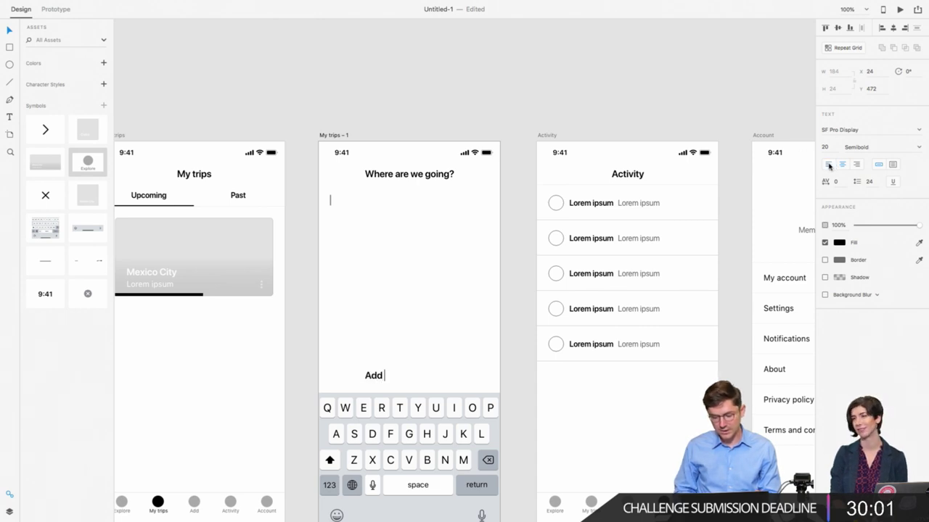
key("Escape")
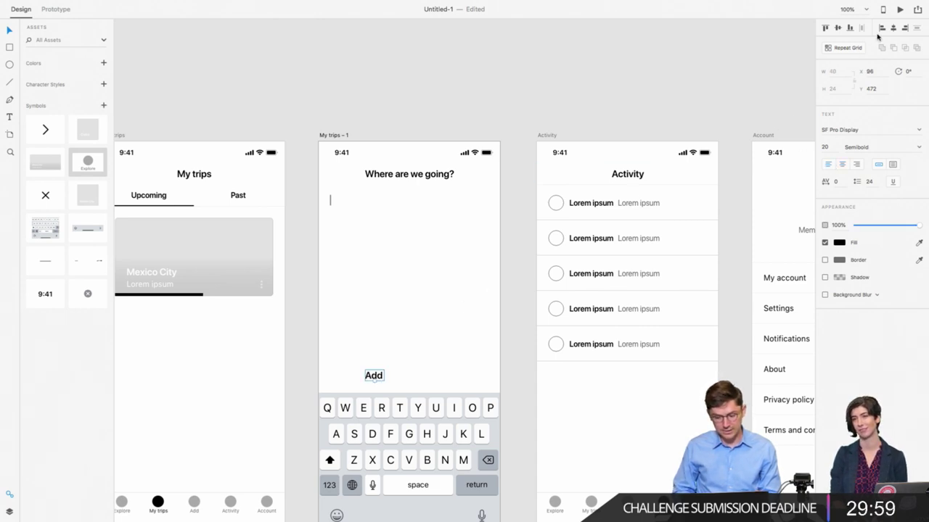
left_click(881, 27)
key("Right")
key("Right")
key("Right")
key("Right")
key("Right")
key("Right")
key("Right")
key("Right")
key("Right")
key("Right")
key("Right")
key("Right")
key("Right")
key("Right")
key("Right")
key("Right")
key("Right")
key("Right")
key("Right")
key("Right")
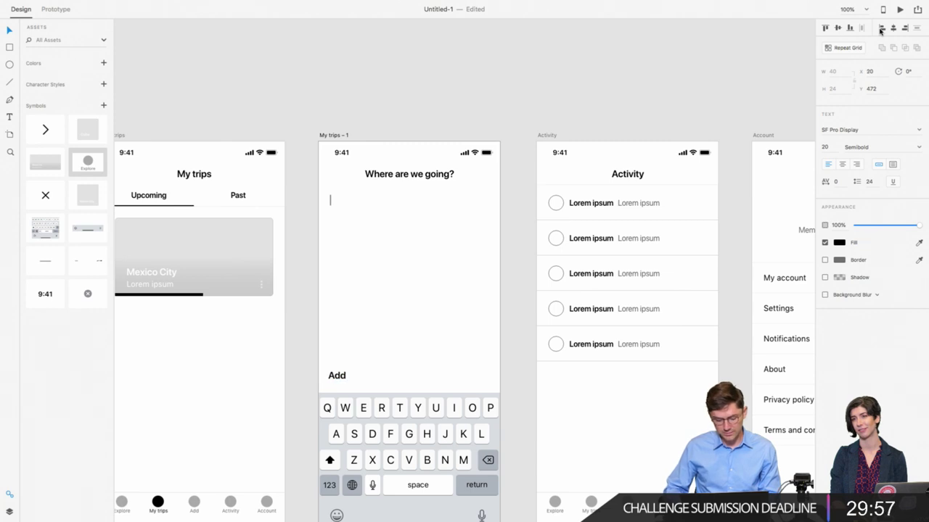
Step: Extend the label to read 'Add another destination'
left_click(338, 376)
left_click(339, 377)
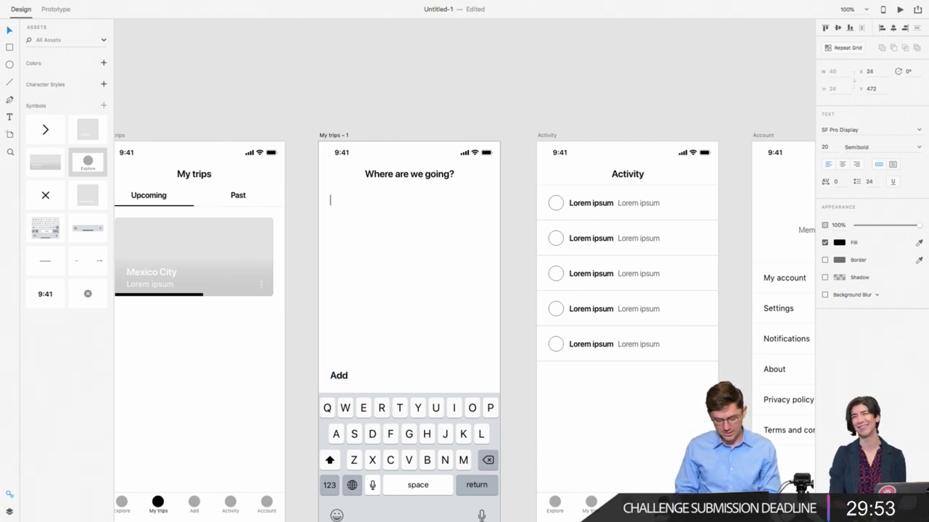
type("another destin")
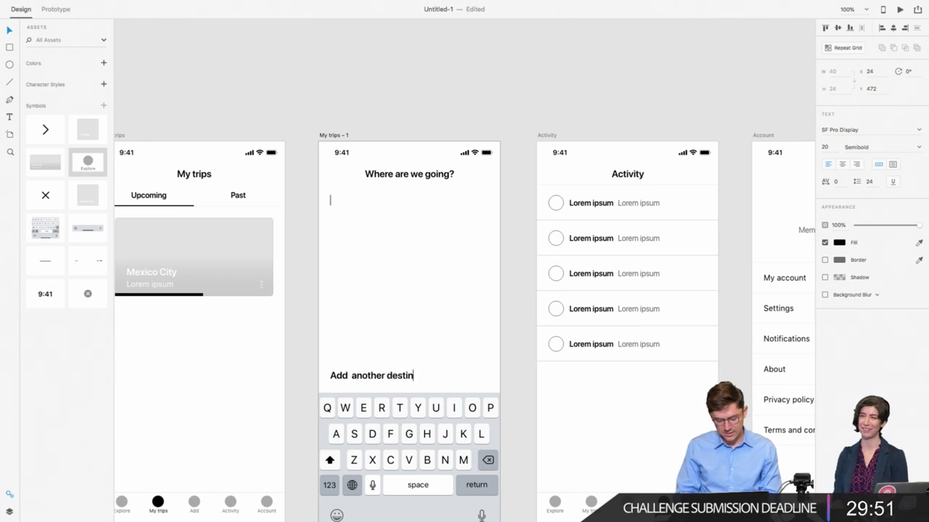
type("ations")
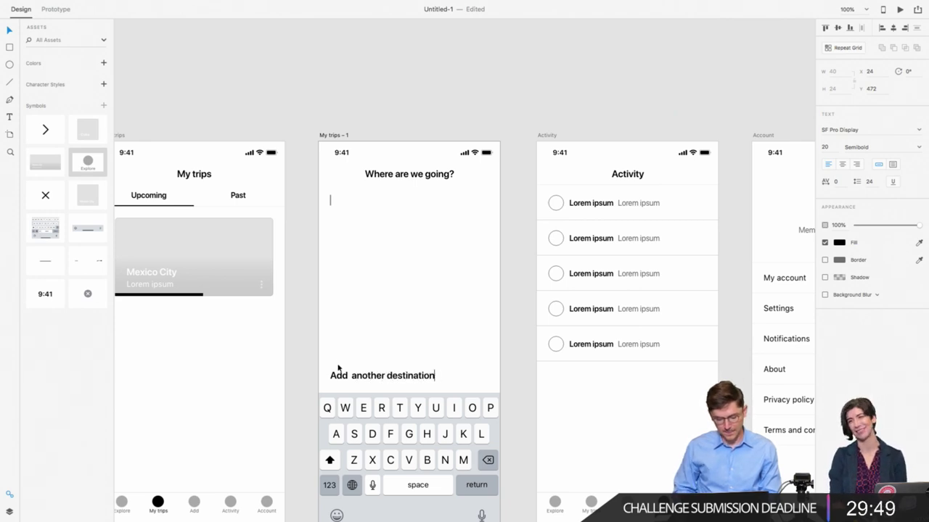
key("Escape")
double_click(350, 380)
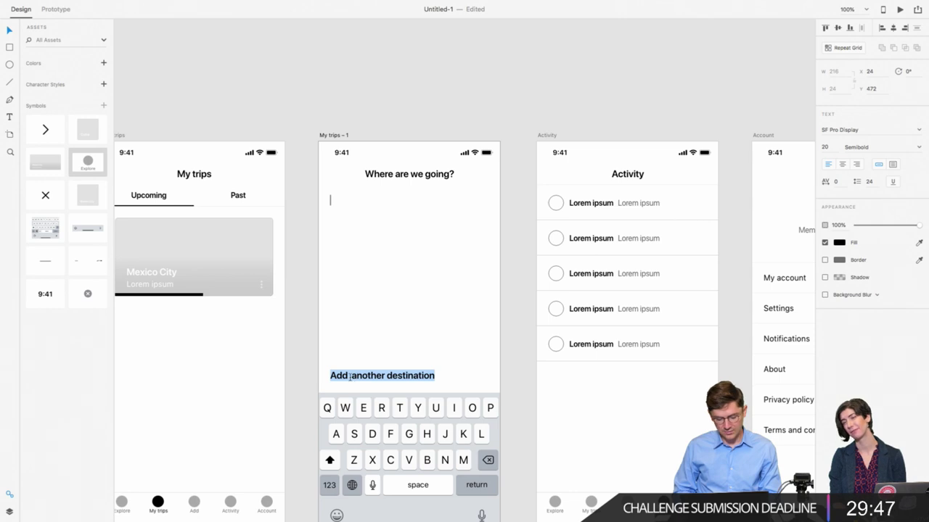
left_click(350, 377)
key("Escape")
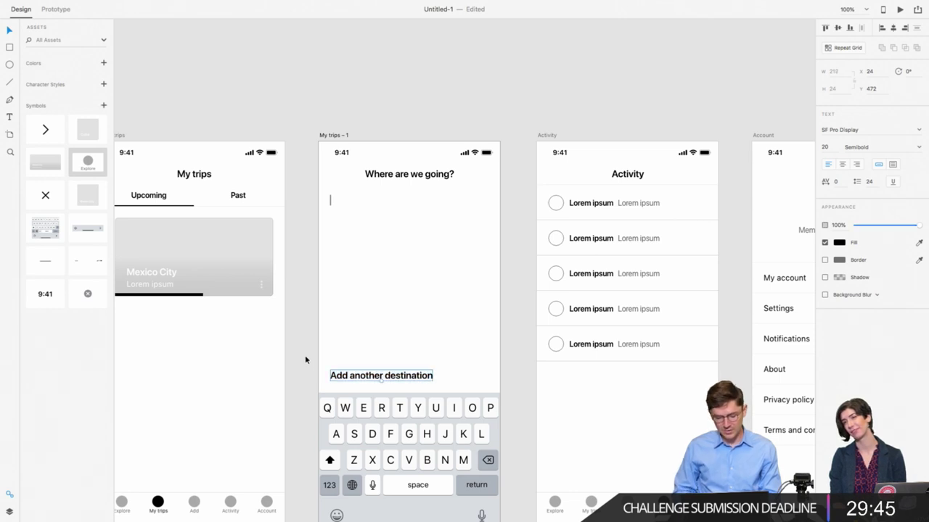
key("alt")
key("Escape")
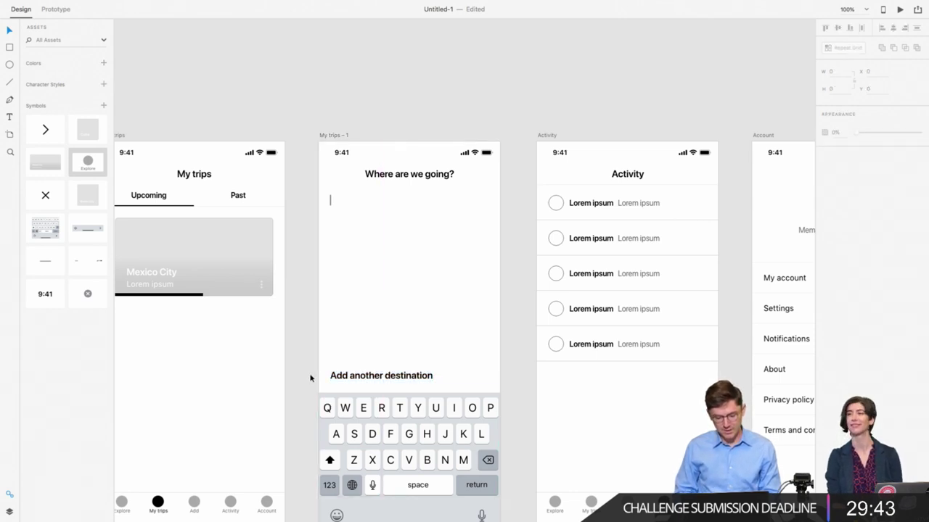
scroll(311, 377, "right", 2)
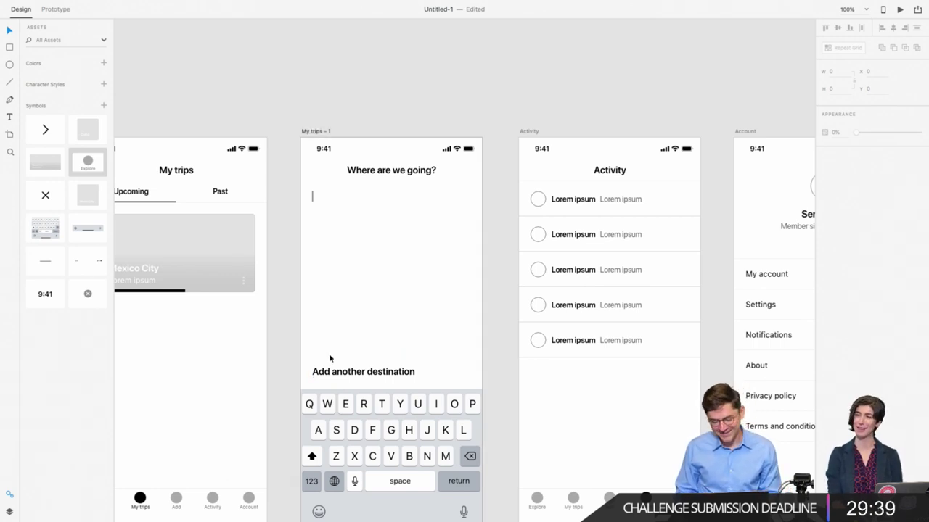
Step: Prefix the link with '+ ' and lower its opacity to about 60%
double_click(330, 372)
left_click(314, 371)
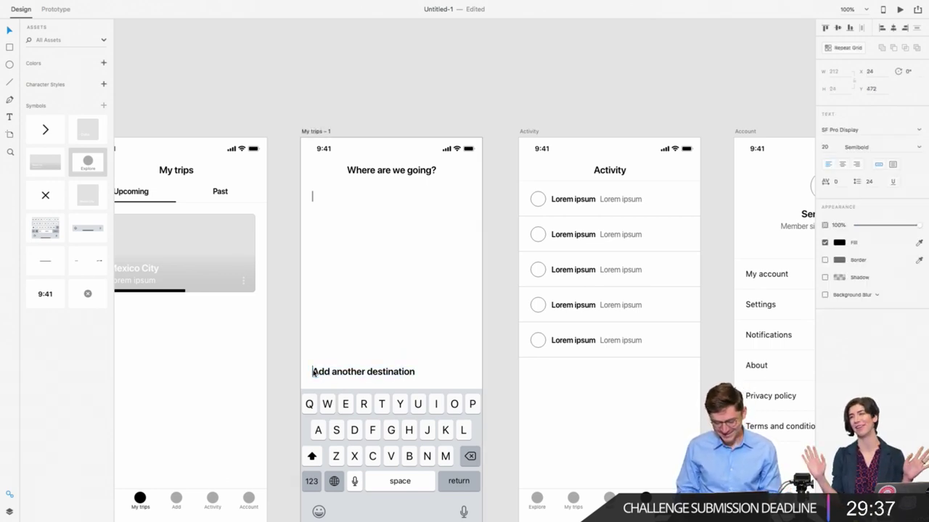
type("+")
key("Escape")
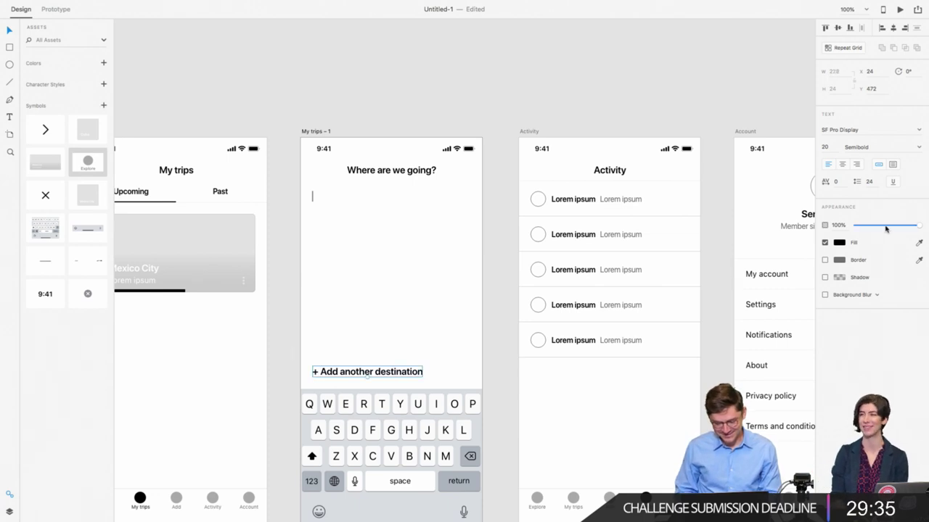
left_click(886, 227)
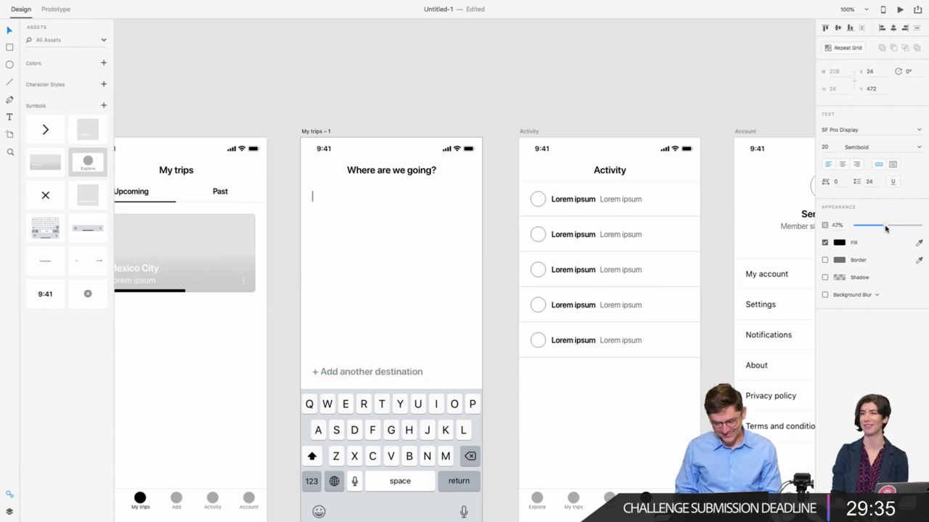
left_click(456, 275)
scroll(322, 225, "right", 2)
Step: Draw a vertical caret line 24 tall in the destination field
left_click_drag(287, 196, 287, 196)
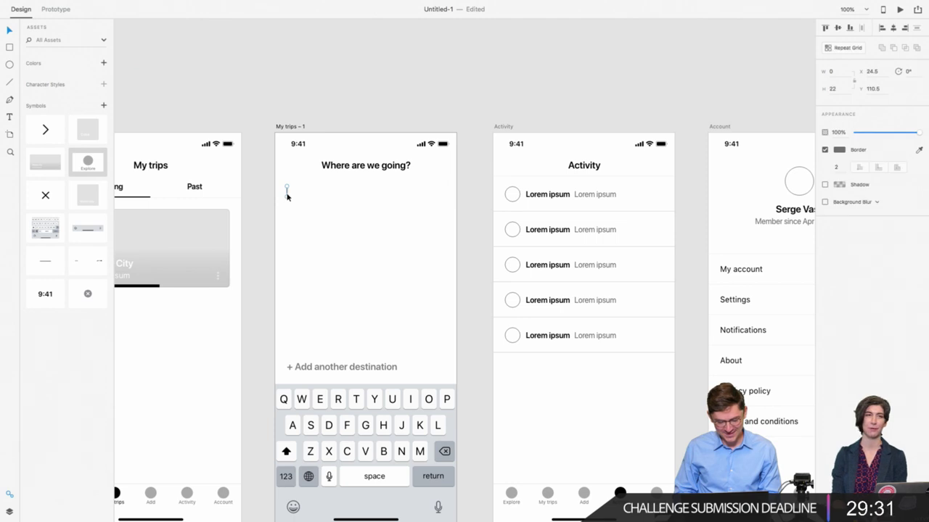
left_click(832, 89)
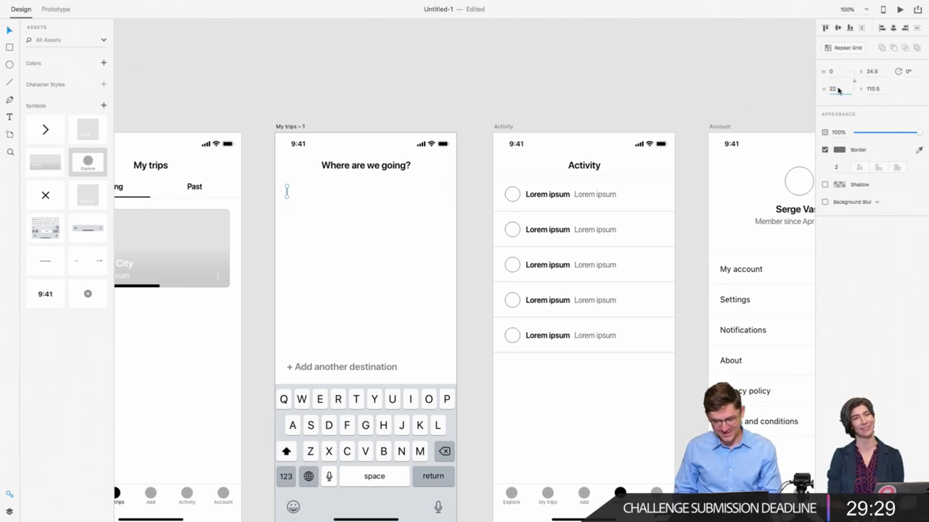
type("24")
key("Return")
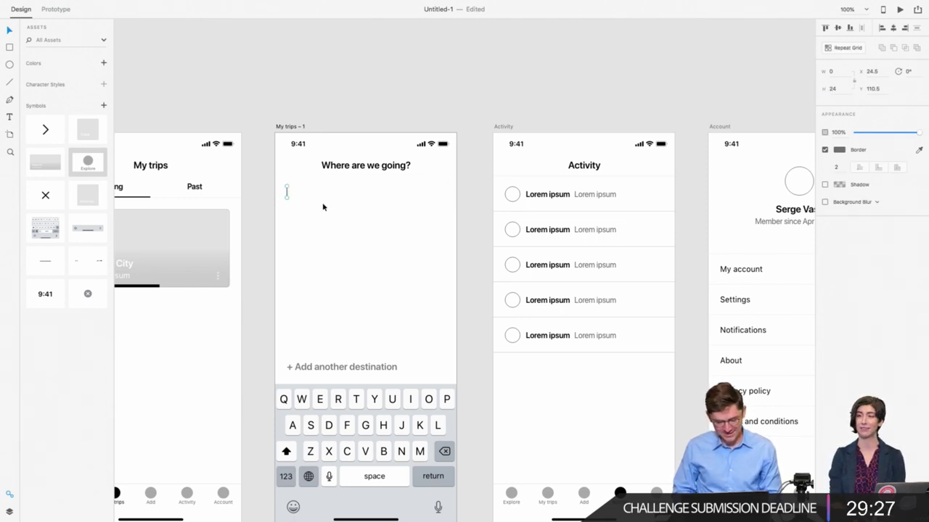
Step: Copy the title into the field as 24-pt text reading 'Paris' at X 24
left_click(321, 209)
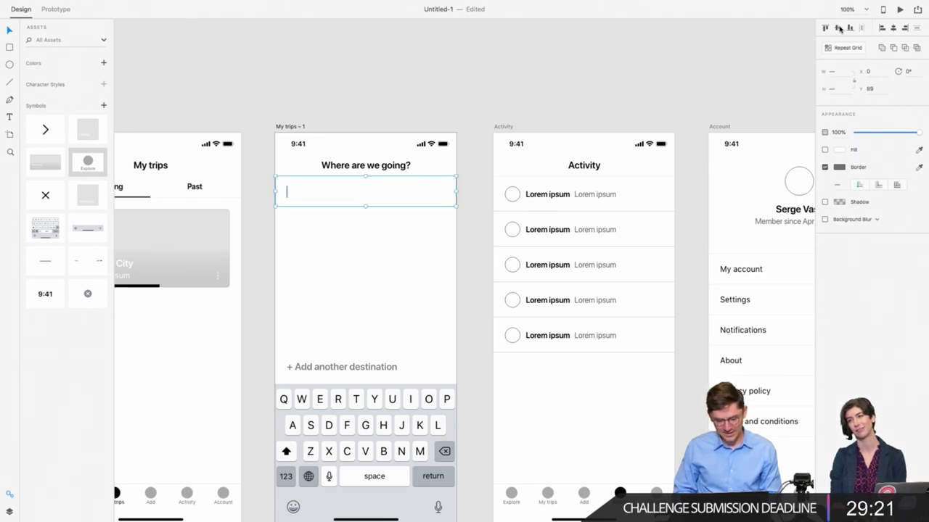
left_click(315, 255)
left_click(356, 168)
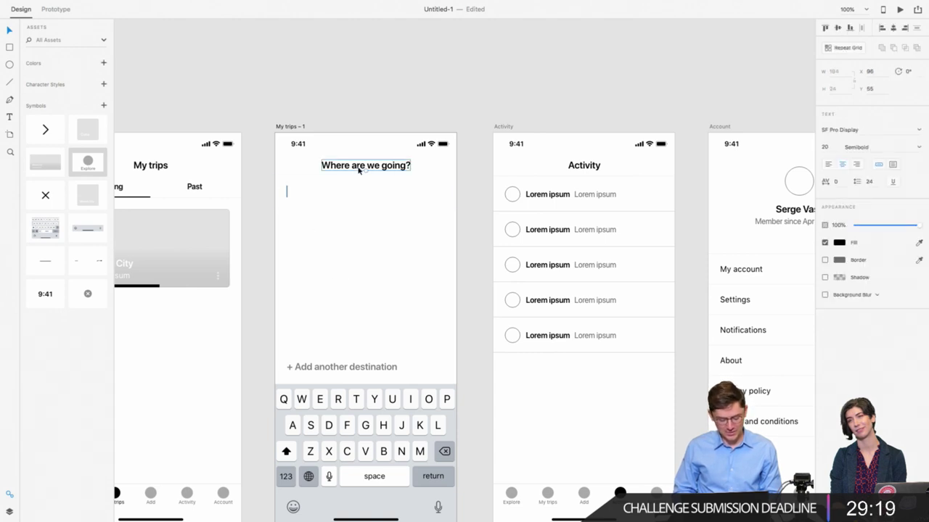
left_click_drag(356, 169, 330, 195)
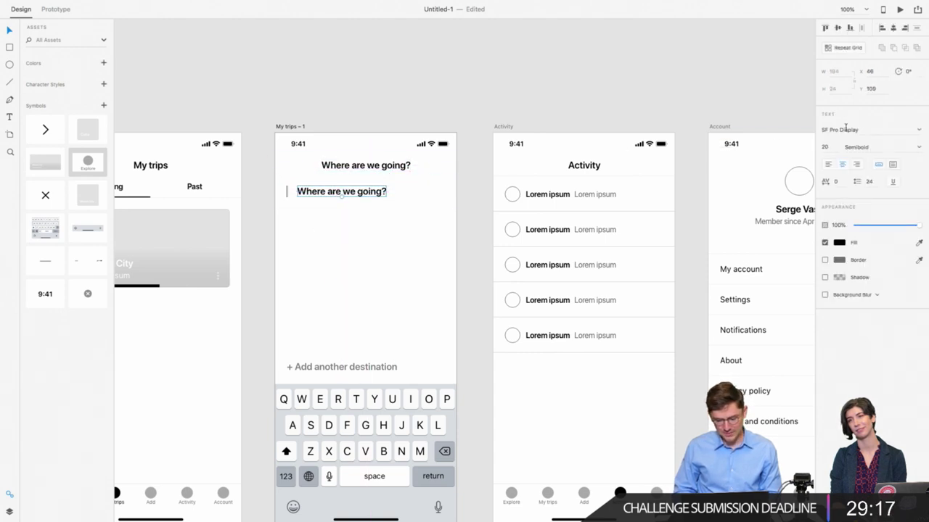
left_click(826, 148)
key("Up")
key("Up")
key("Up")
key("Up")
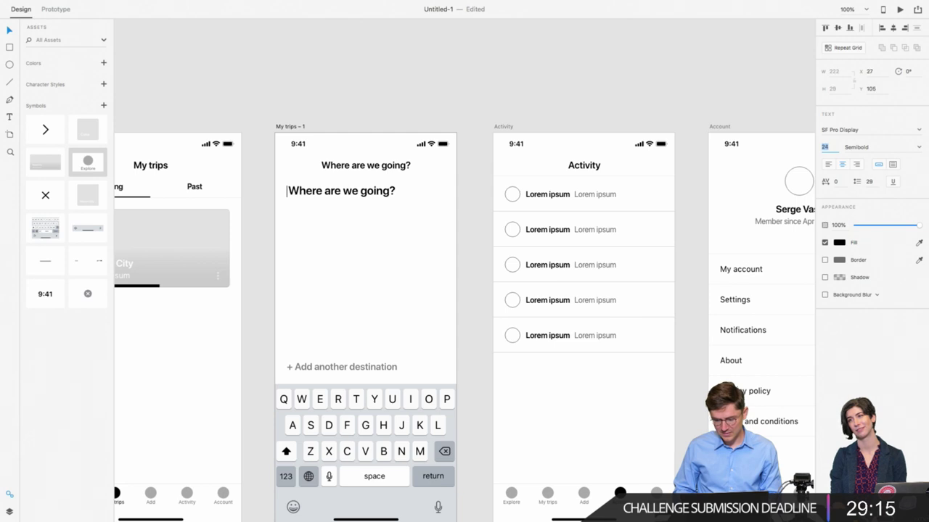
double_click(395, 187)
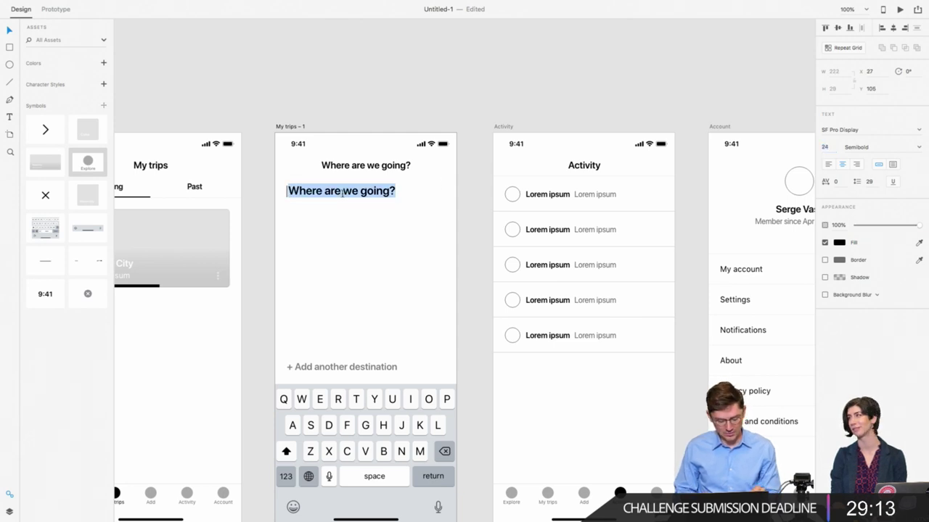
type("Paris")
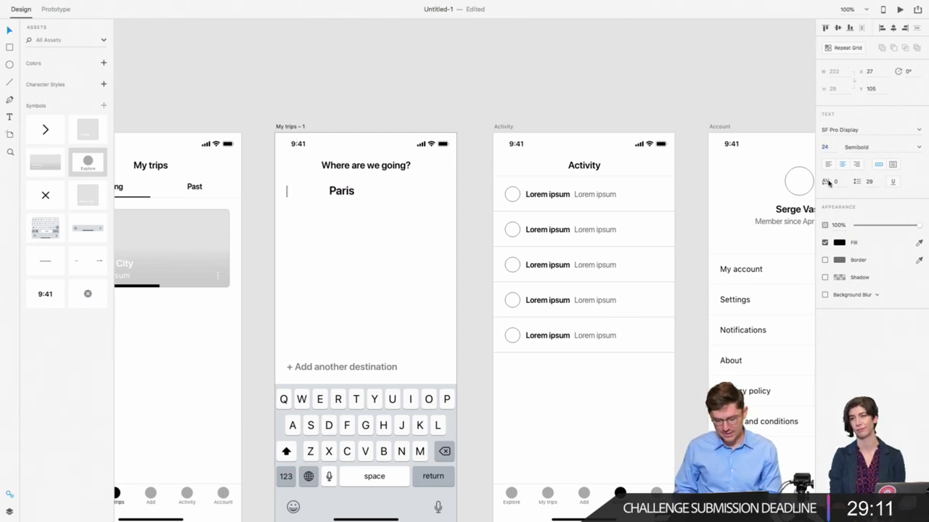
key("Escape")
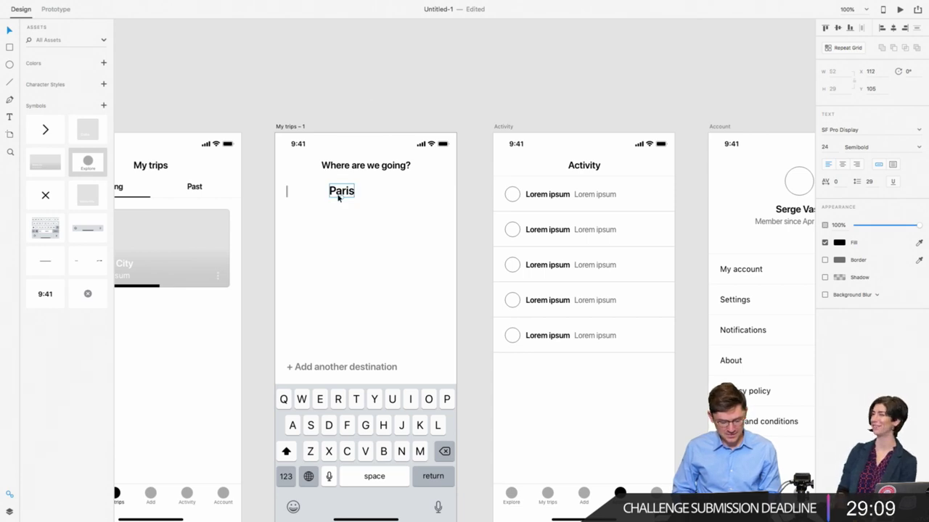
left_click(870, 71)
type("24")
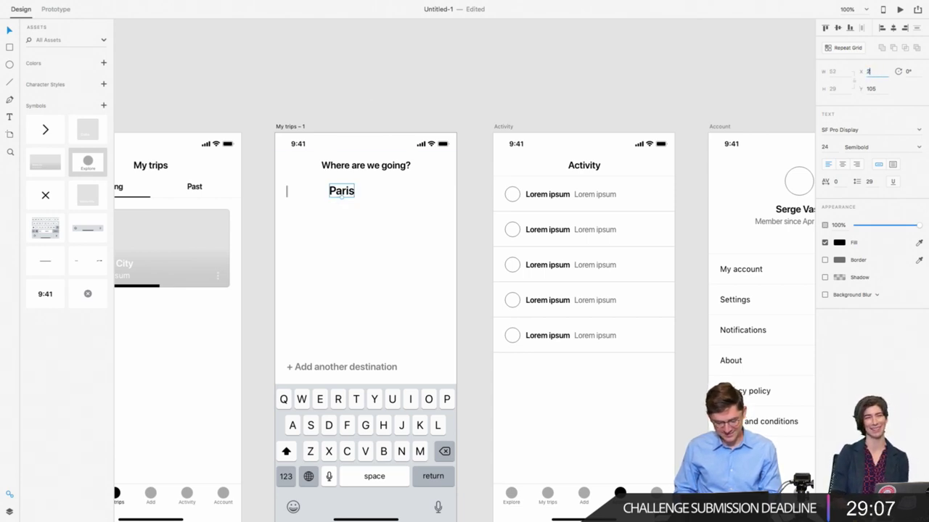
key("Return")
Step: Place the caret line right after Paris and vertically centre Paris in the field
double_click(288, 196)
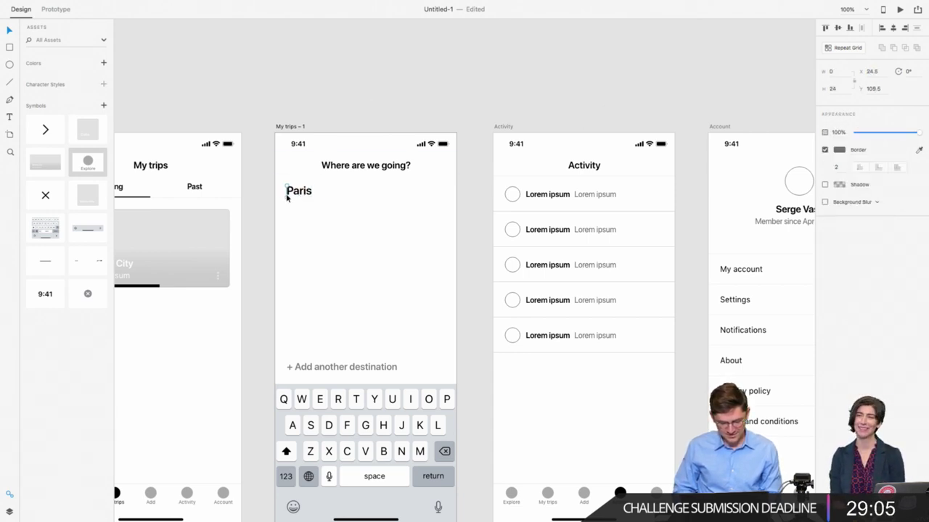
left_click(314, 198)
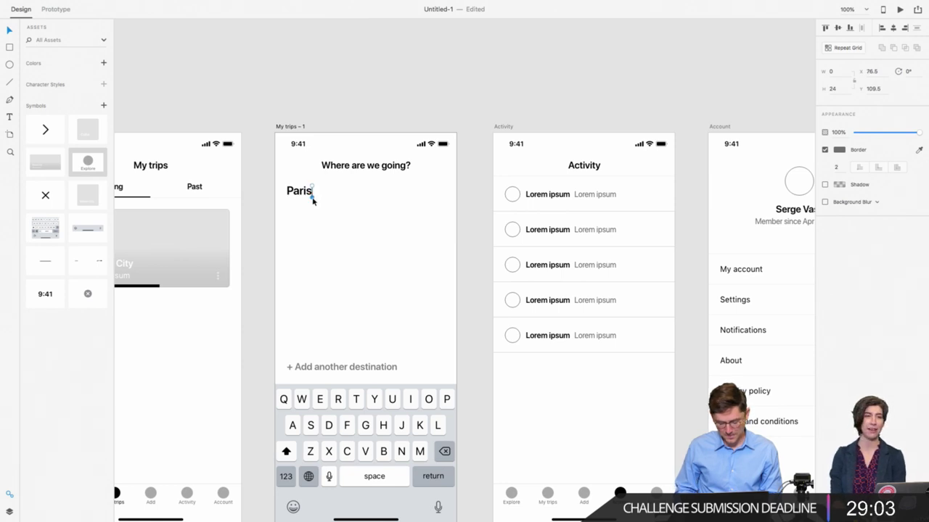
left_click(328, 189)
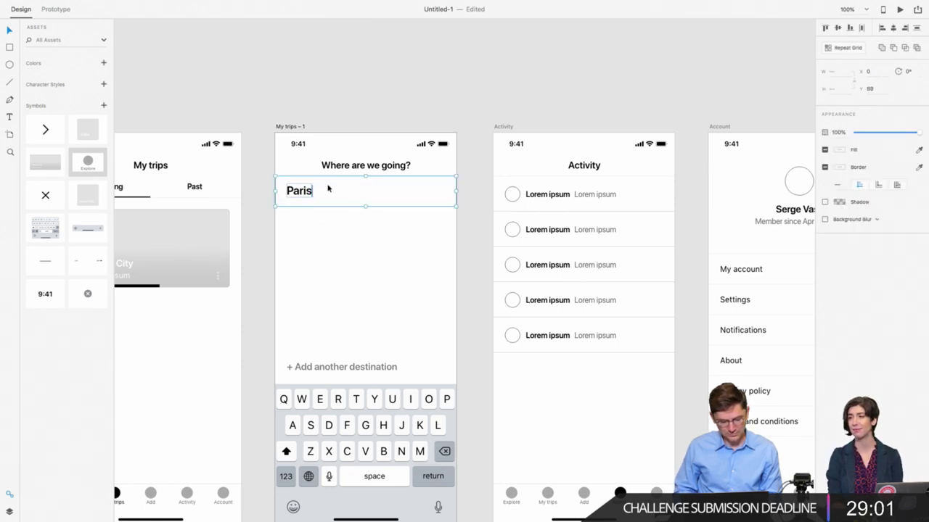
left_click(837, 28)
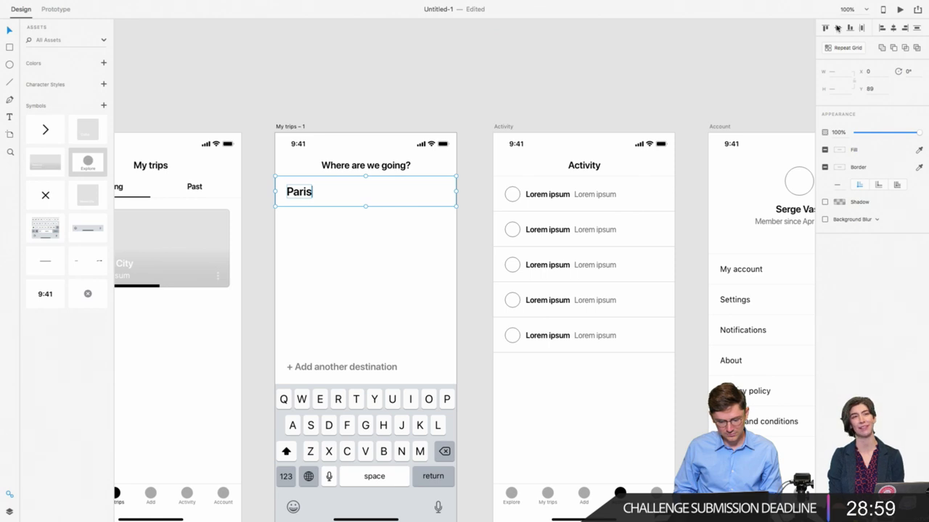
left_click(296, 233)
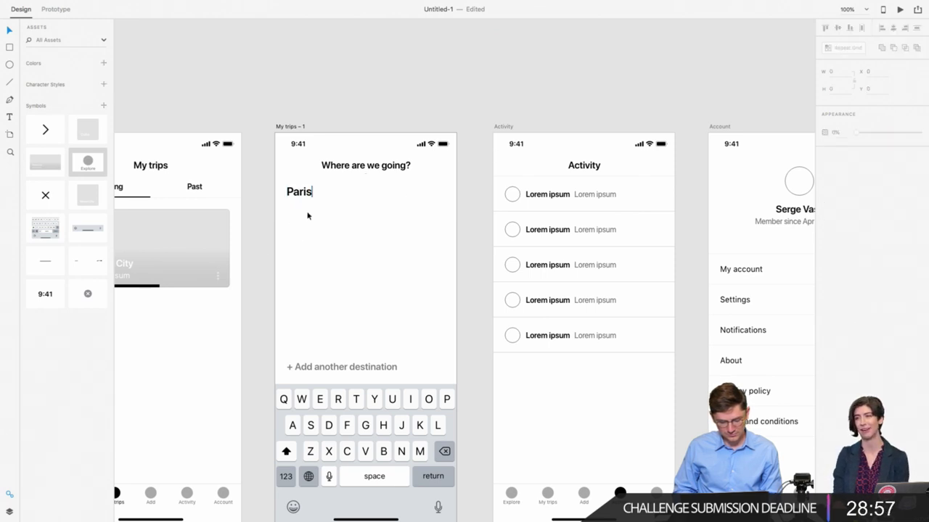
left_click(312, 193)
left_click(290, 233)
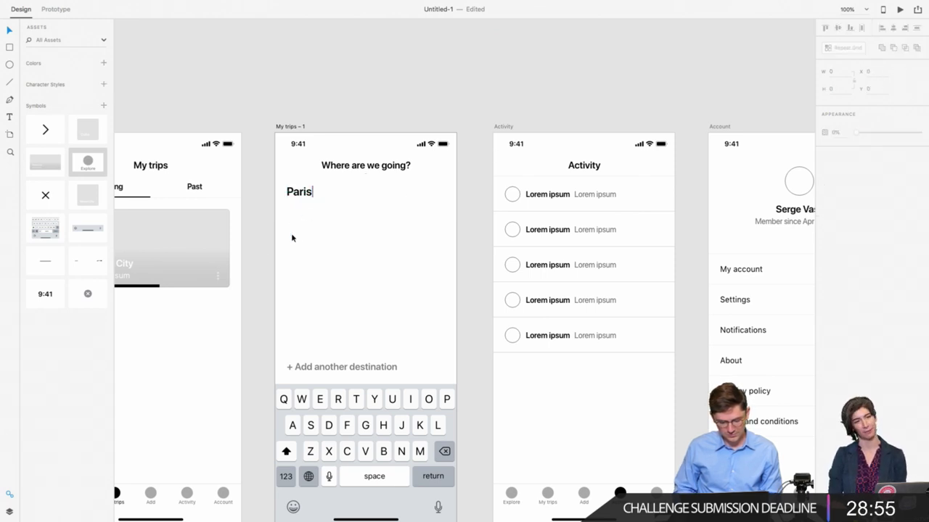
left_click(295, 194)
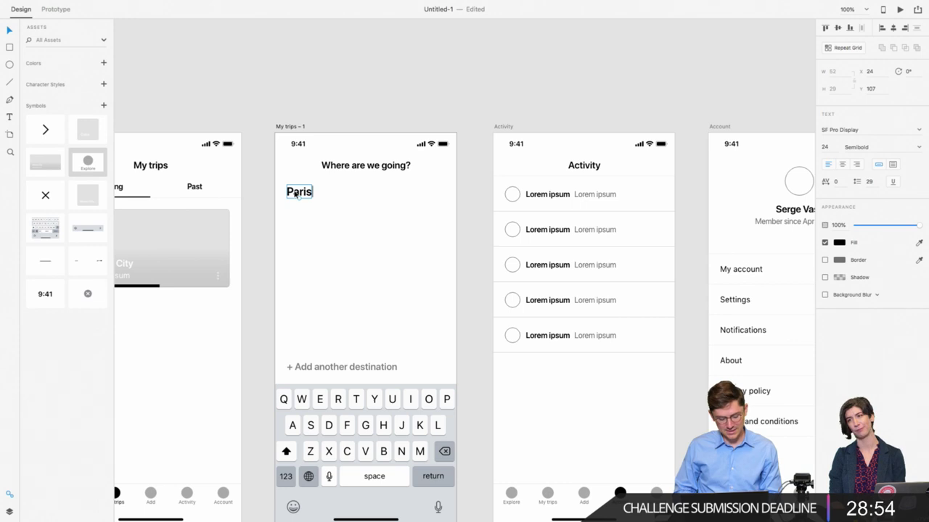
left_click(325, 222)
scroll(325, 222, "right", 1)
scroll(324, 221, "right", 1)
scroll(324, 222, "down", 1)
Step: Draw a 24×24 circle at the right end of the Paris search field
left_click(252, 173)
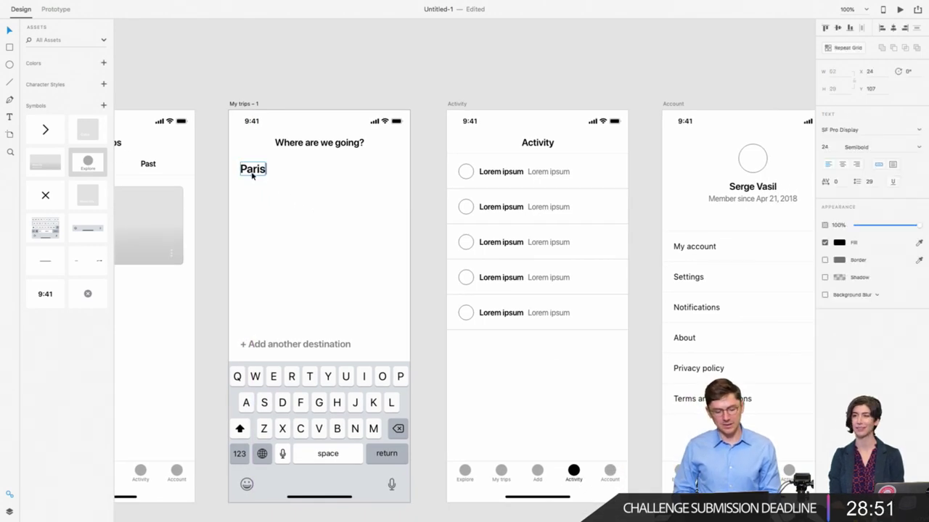
left_click(9, 64)
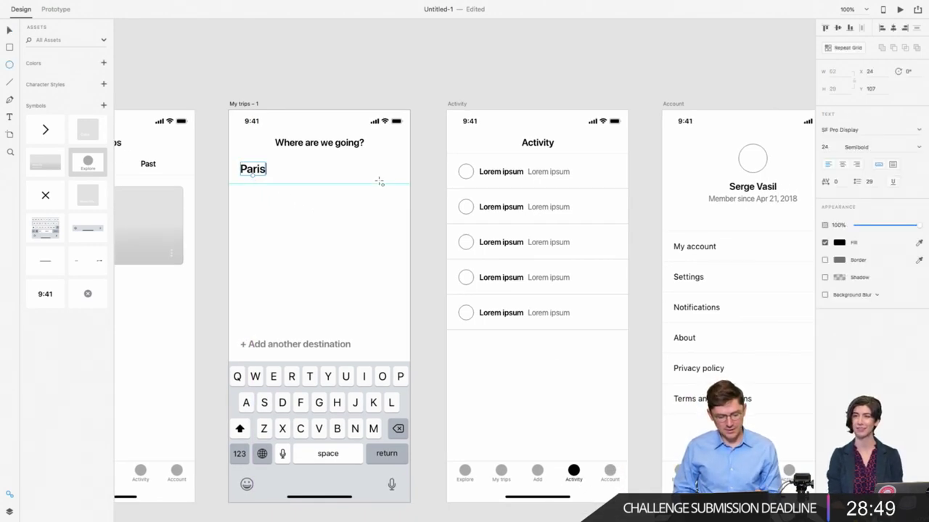
left_click_drag(387, 168, 397, 178)
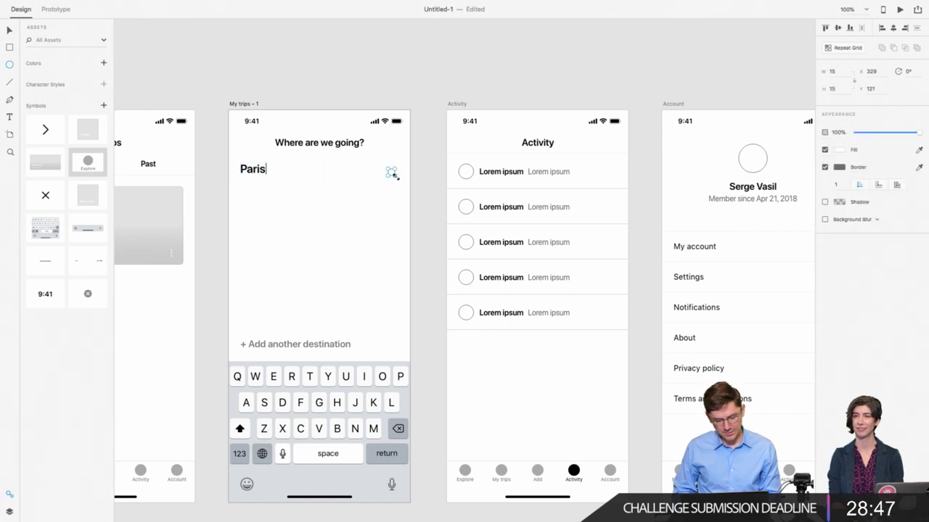
left_click(834, 71)
type("24")
key("Return")
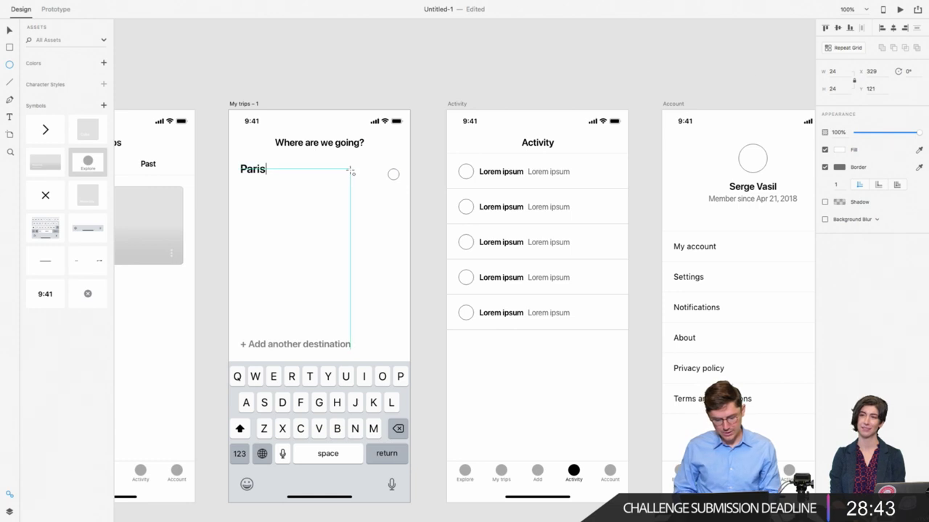
Step: Give the circle a light grey #D1D1D1 fill and centre it vertically in the Paris row
left_click(840, 151)
left_click_drag(773, 134, 699, 114)
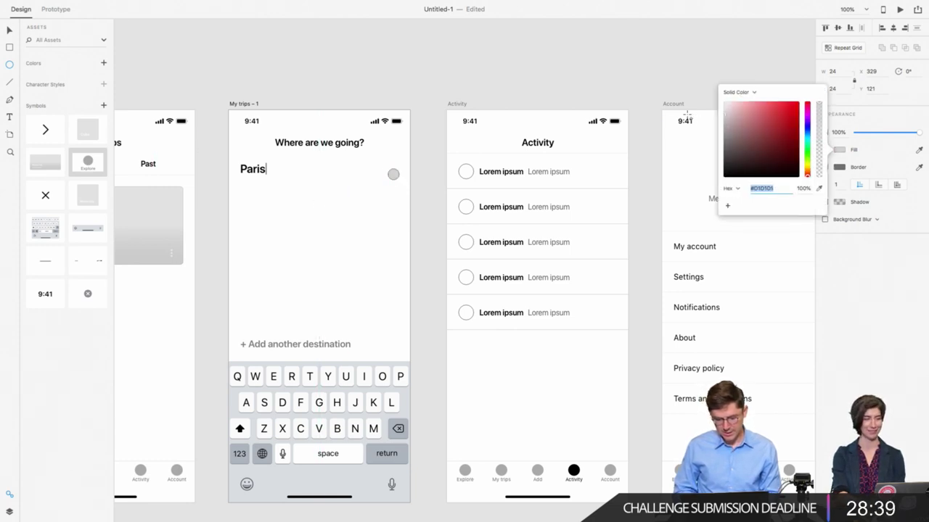
left_click(855, 259)
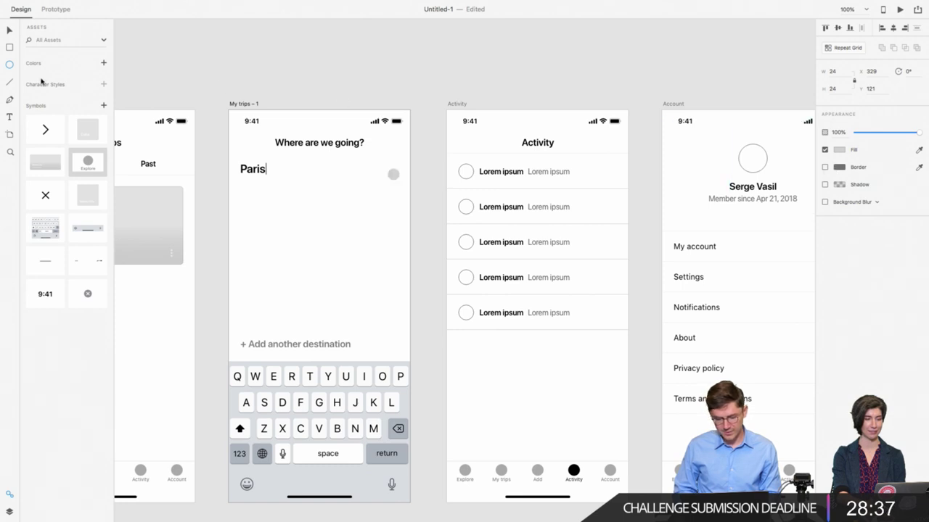
left_click(332, 183)
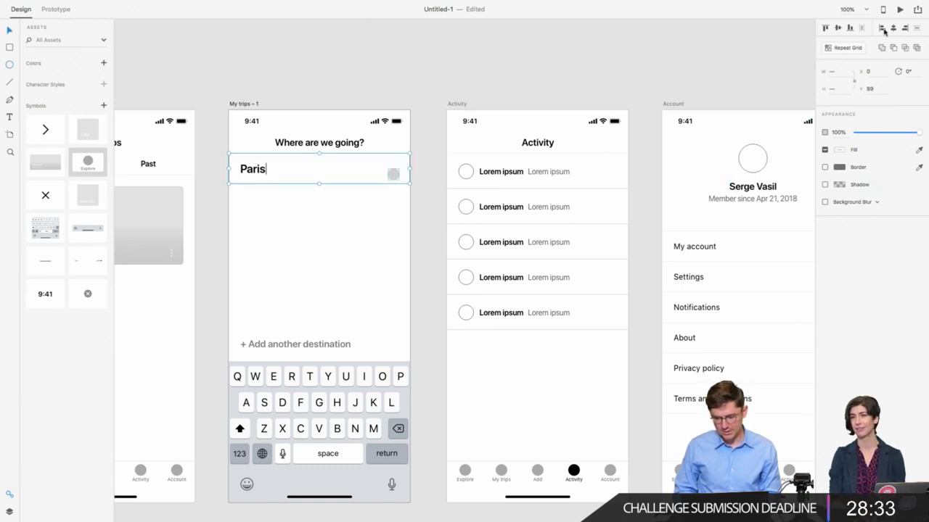
left_click(838, 29)
left_click(428, 206)
Step: Reselect the grey circle beside Paris on its own
left_click(392, 168)
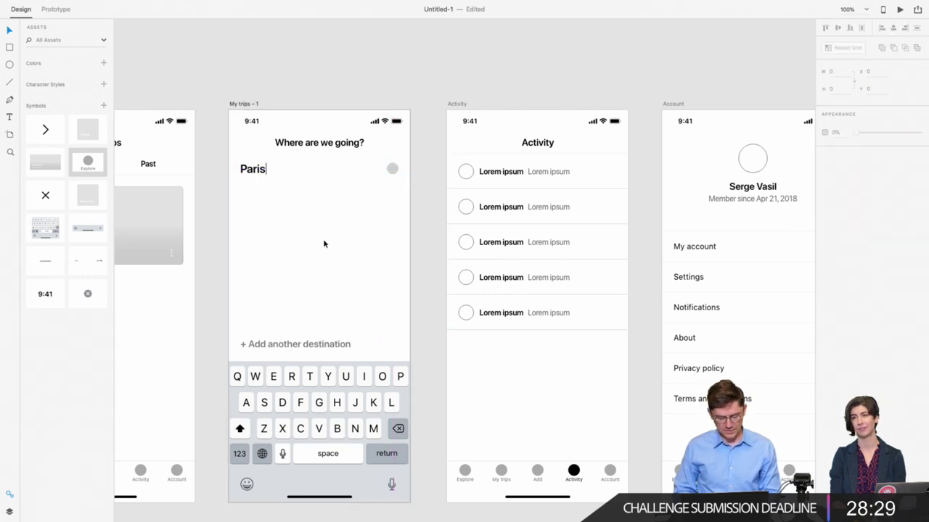
key("Escape")
left_click(367, 213)
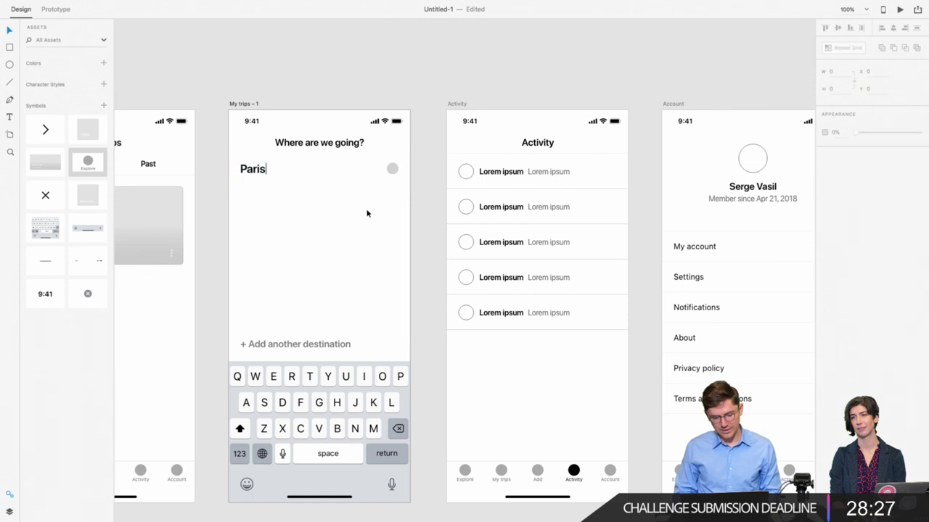
scroll(368, 213, "up", 3)
left_click(464, 209)
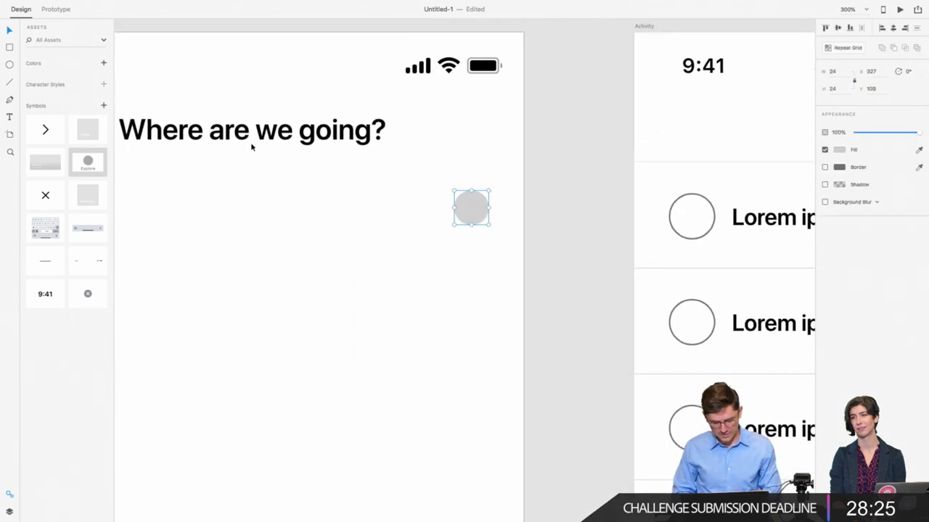
left_click(9, 83)
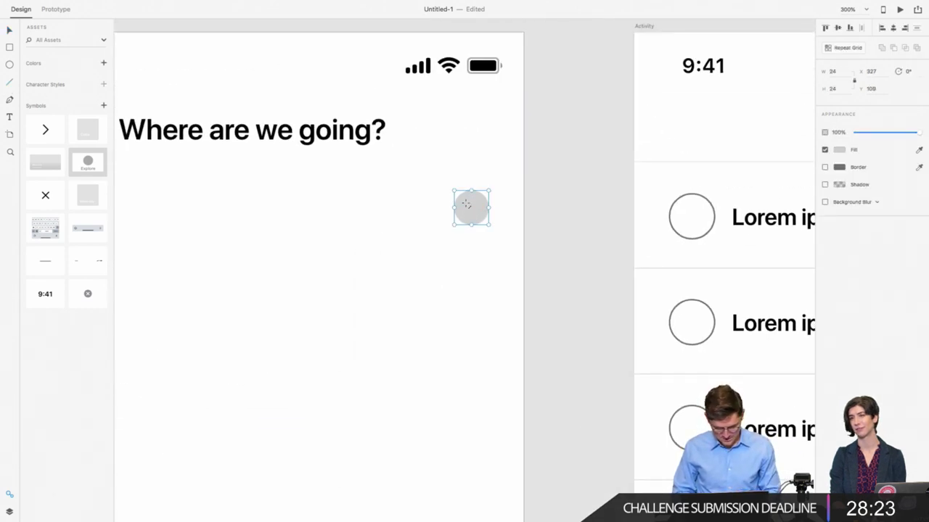
Step: Draw a diagonal line across the grey circle with a 2 px white stroke
left_click_drag(465, 204, 476, 215)
left_click(835, 167)
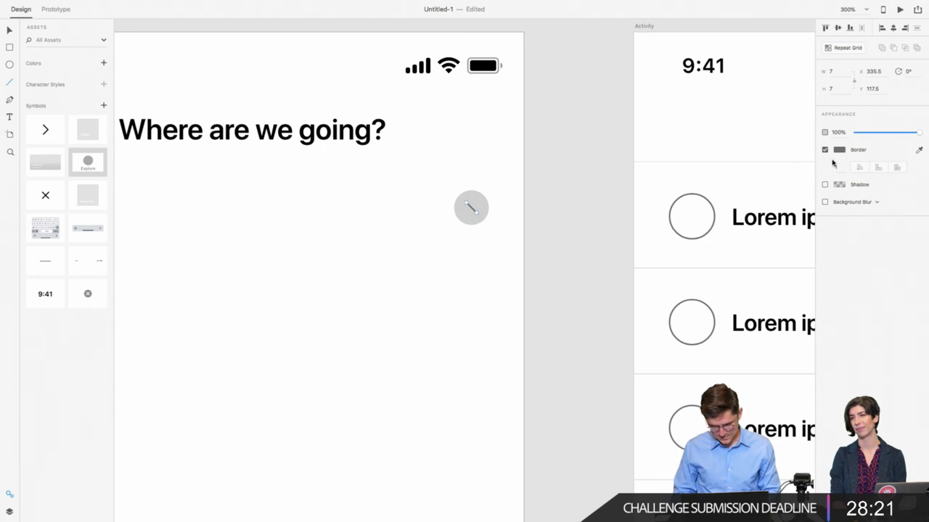
type("2")
key("Return")
left_click(836, 151)
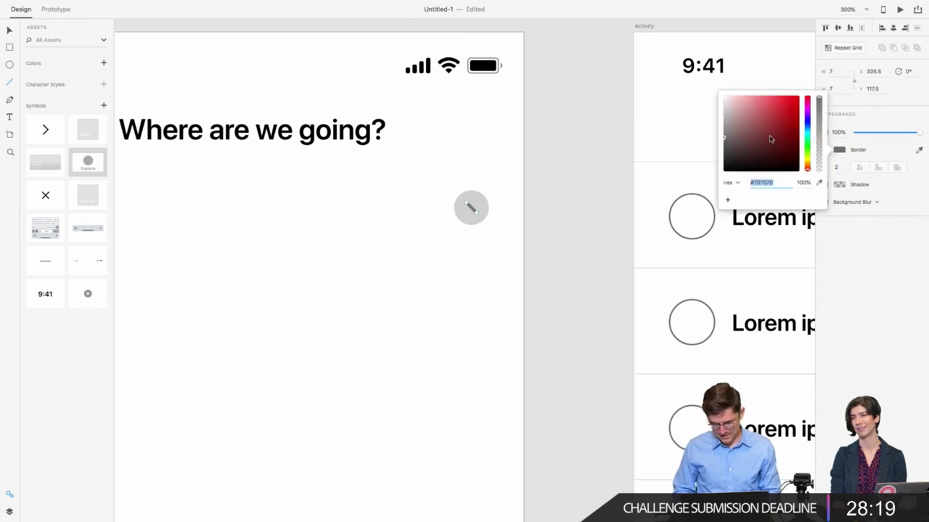
left_click(13, 31)
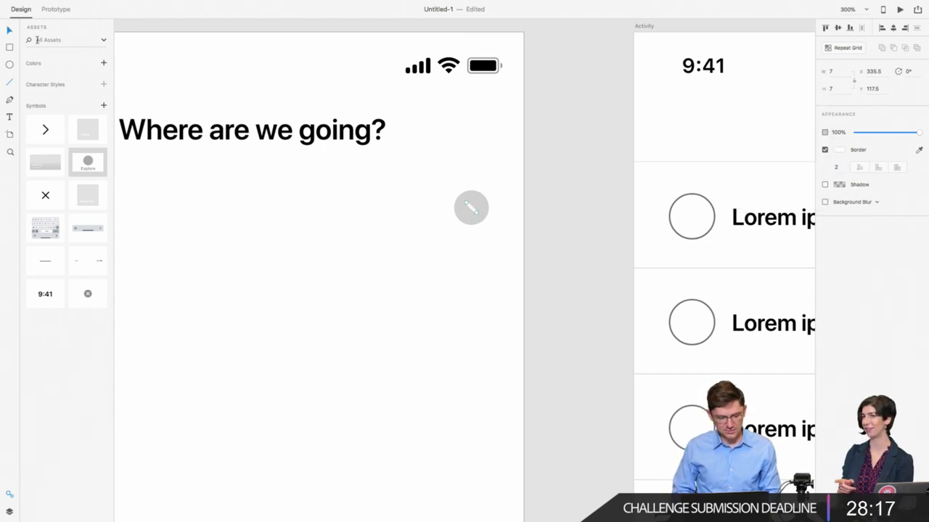
Step: Set the line's rotation to 90° so it completes the X on the grey circle
scroll(483, 238, "up", 2)
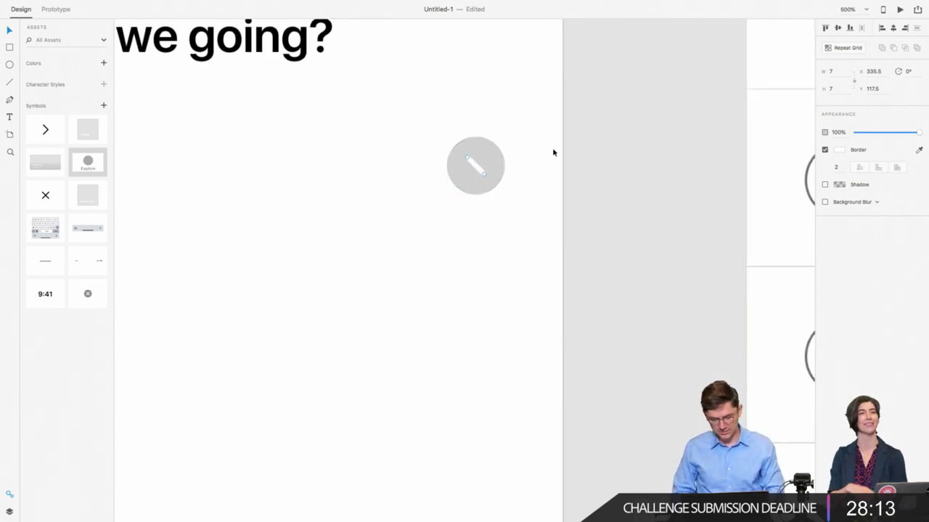
left_click(906, 71)
type("9")
key("Return")
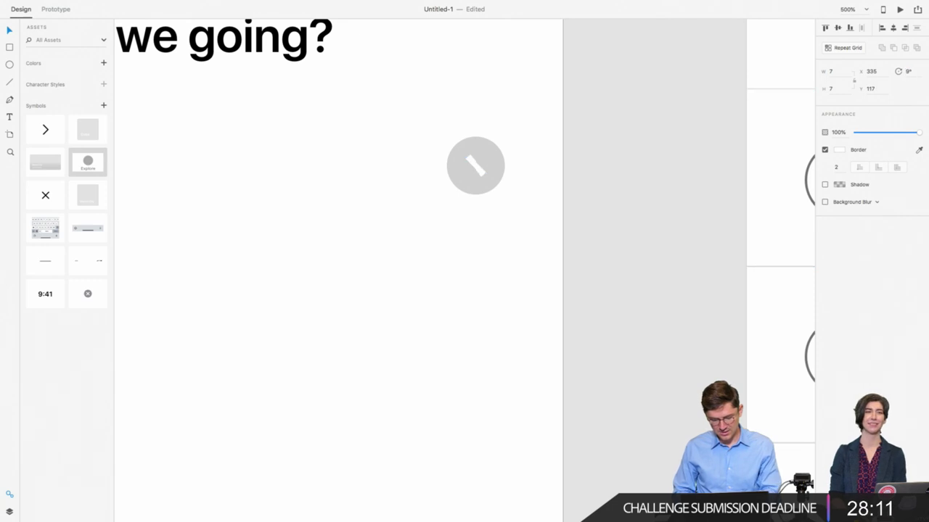
key("ctrl+z")
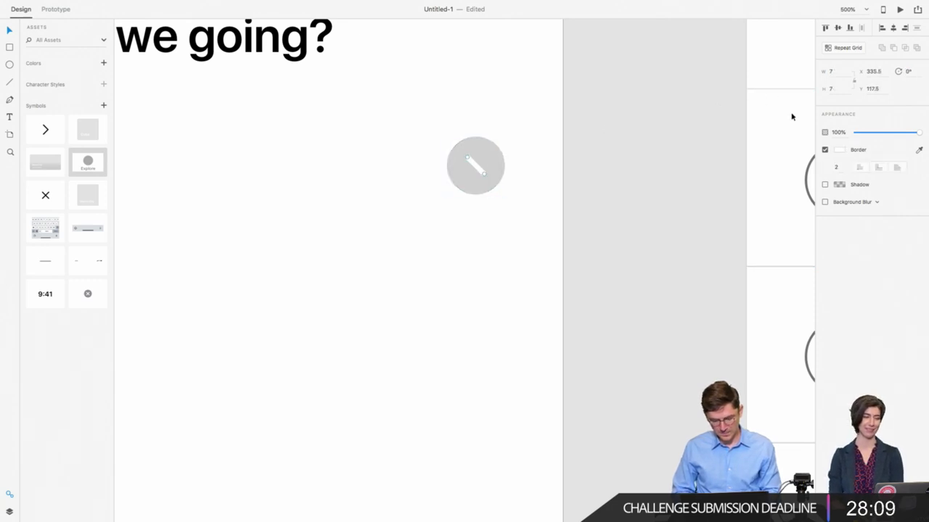
left_click(907, 71)
type("90")
key("Return")
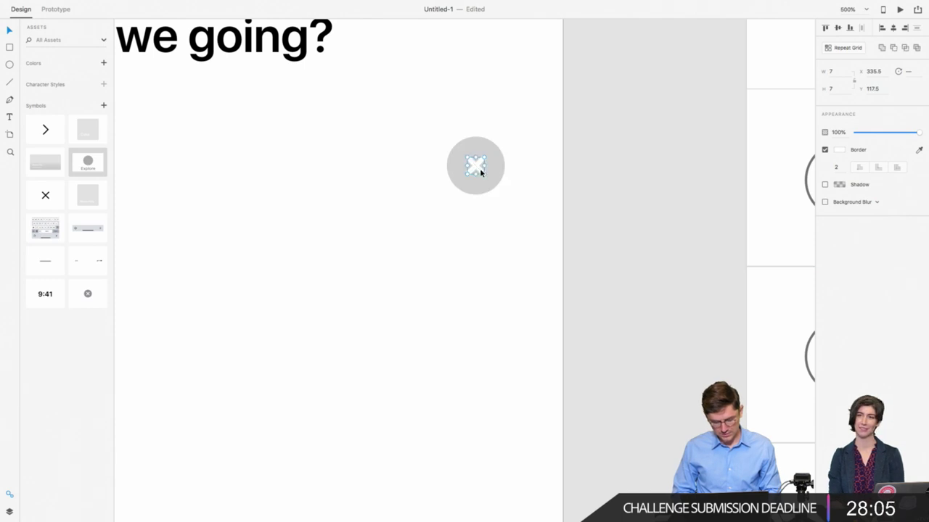
left_click(484, 189)
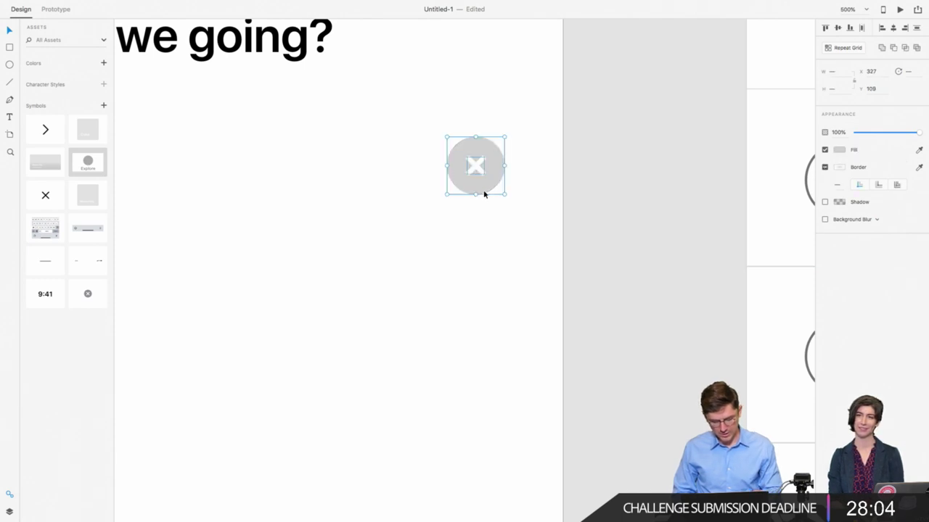
left_click(444, 296)
key("super+minus")
key("super+minus")
key("super+minus")
key("super+minus")
key("super+minus")
key("super+minus")
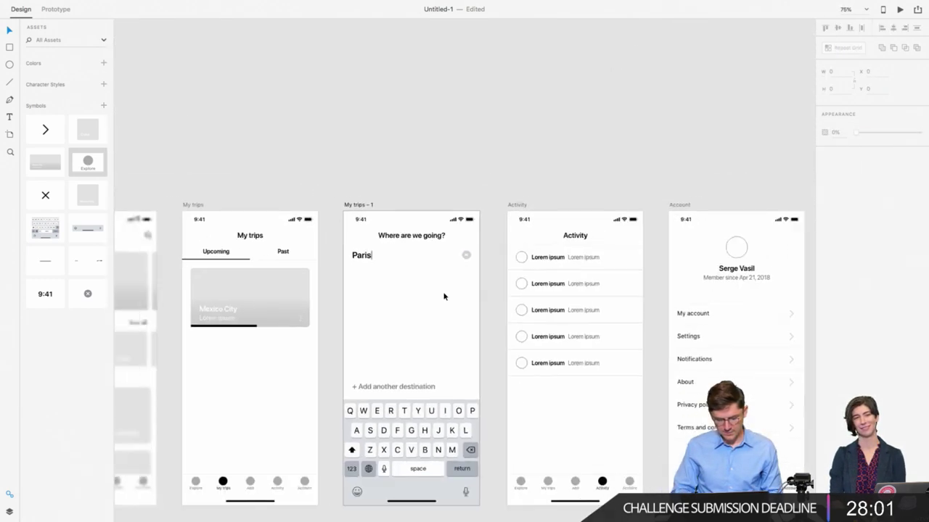
left_click(361, 257)
key("alt")
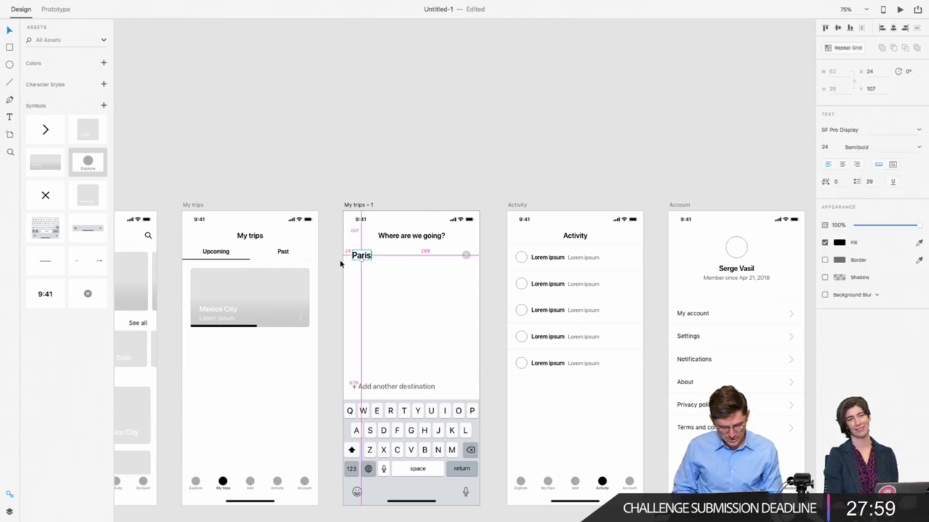
scroll(341, 264, "right", 2)
scroll(341, 264, "down", 1)
key("alt")
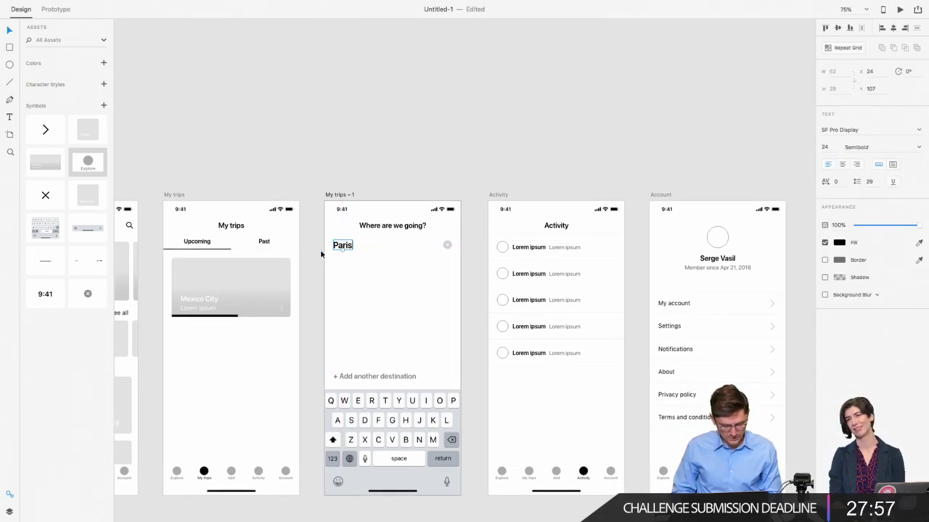
key("alt")
key("alt")
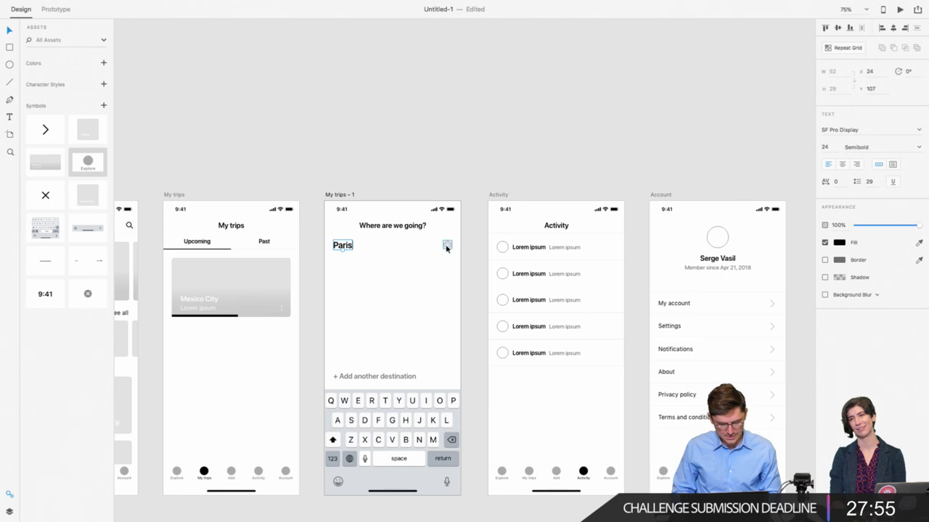
scroll(468, 257, "down", 1)
key("Tab")
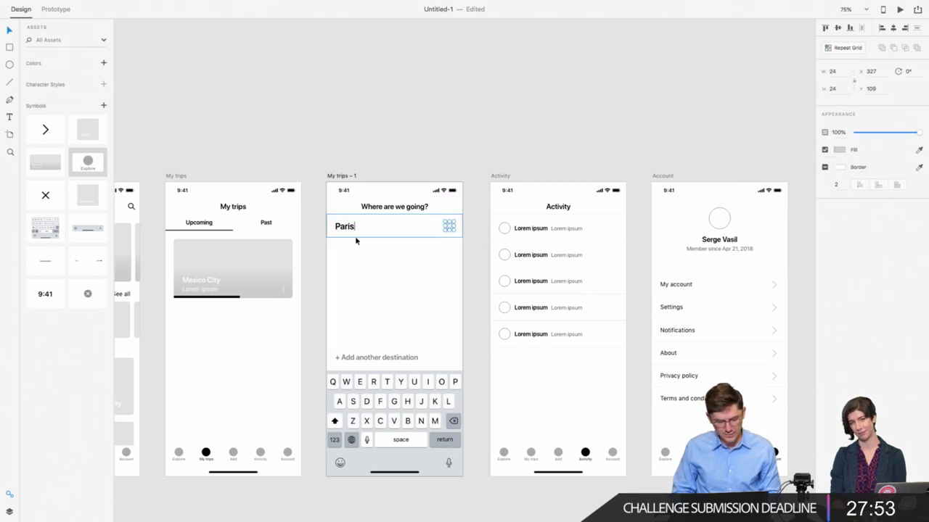
left_click(207, 274)
key("alt")
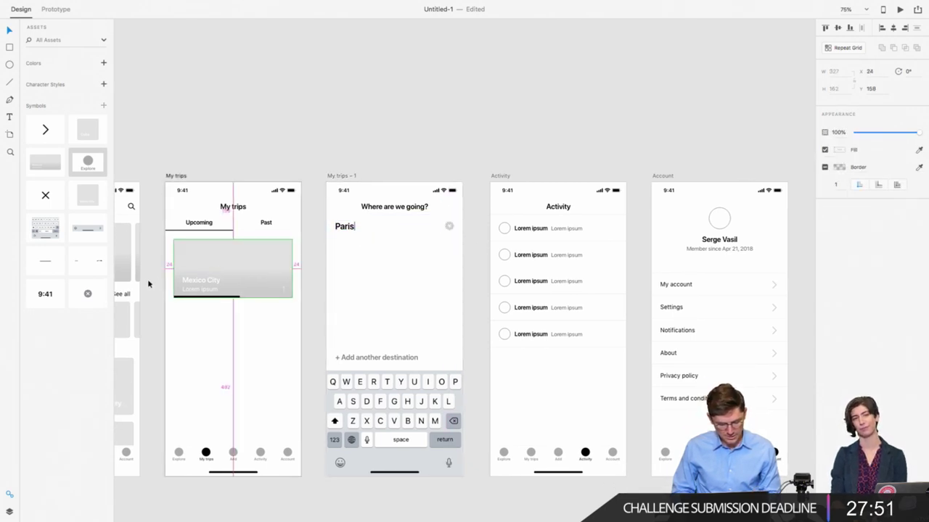
left_click(353, 263)
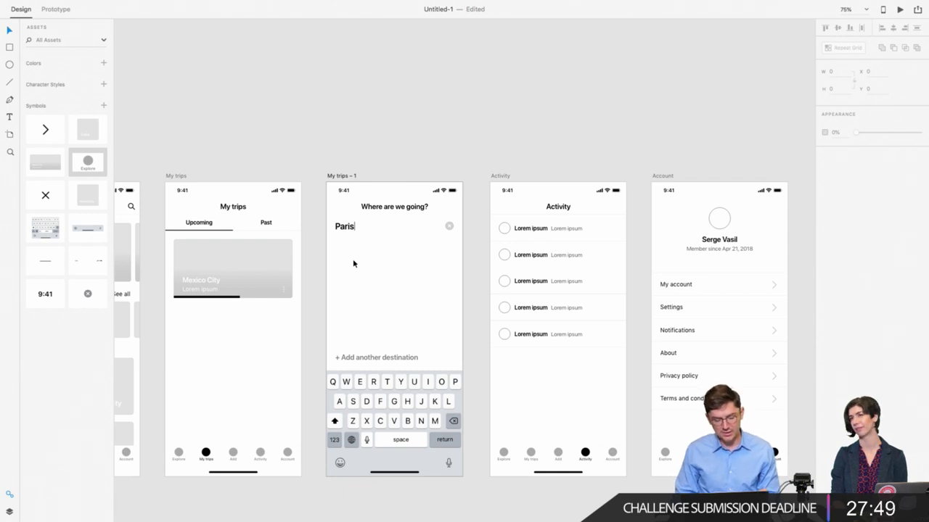
scroll(353, 263, "right", 2)
scroll(354, 263, "down", 1)
left_click(329, 352)
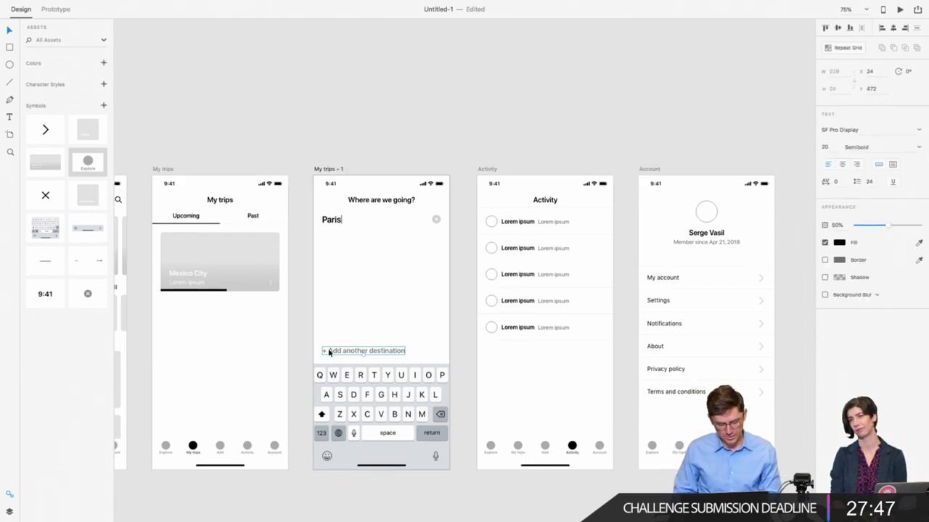
key("Escape")
scroll(287, 235, "right", 3)
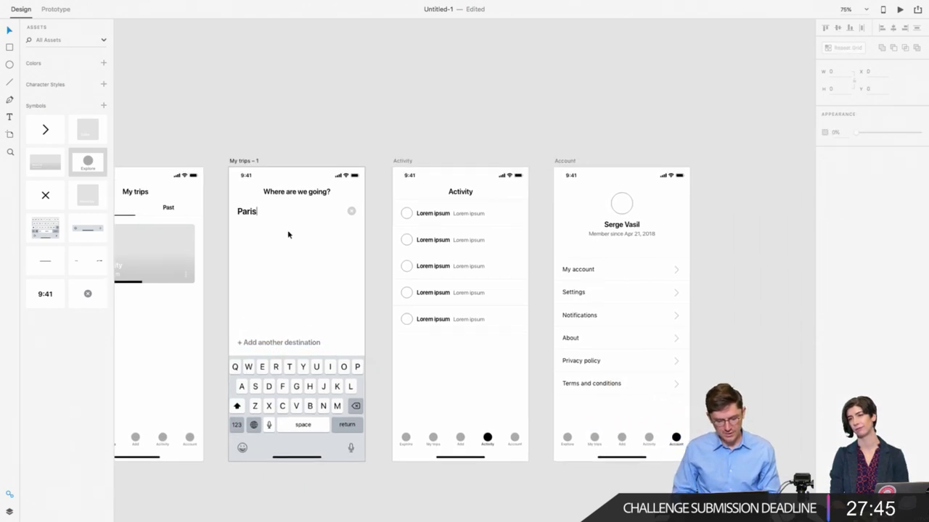
scroll(373, 158, "left", 3)
scroll(373, 158, "down", 3)
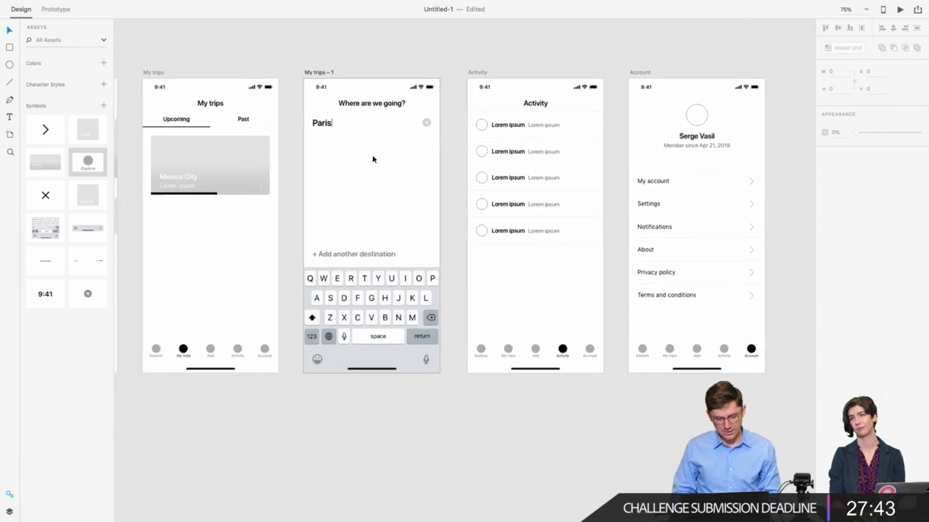
scroll(373, 158, "left", 1)
scroll(373, 159, "up", 1)
key("super+minus")
key("super+minus")
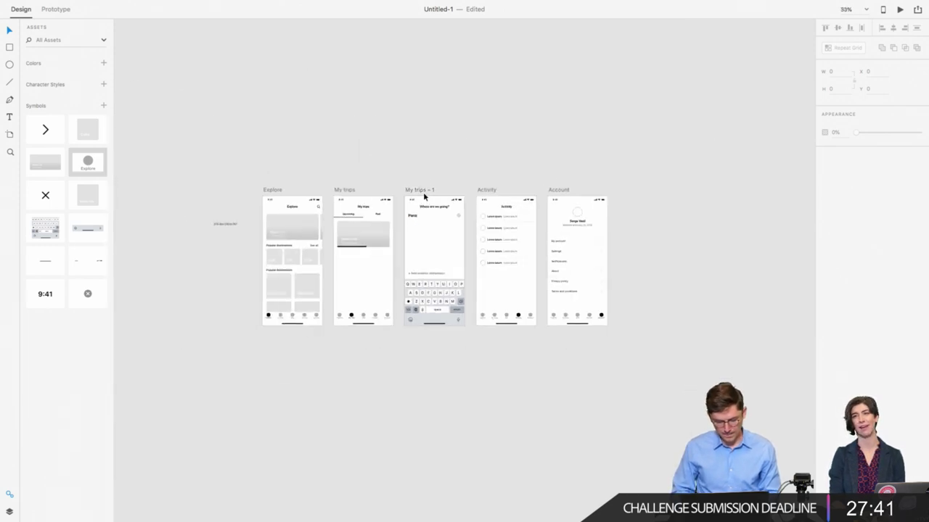
key("super+equal")
key("super+equal")
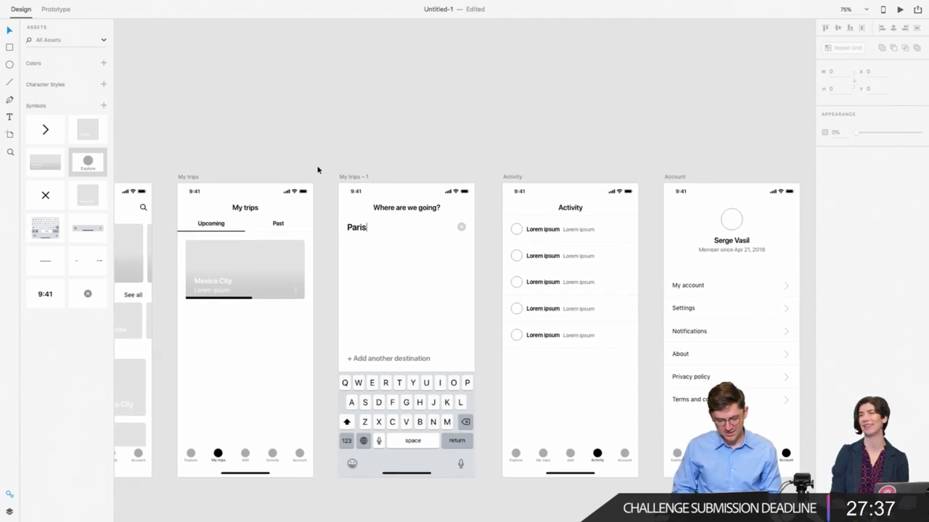
key("super+equal")
left_click(399, 192)
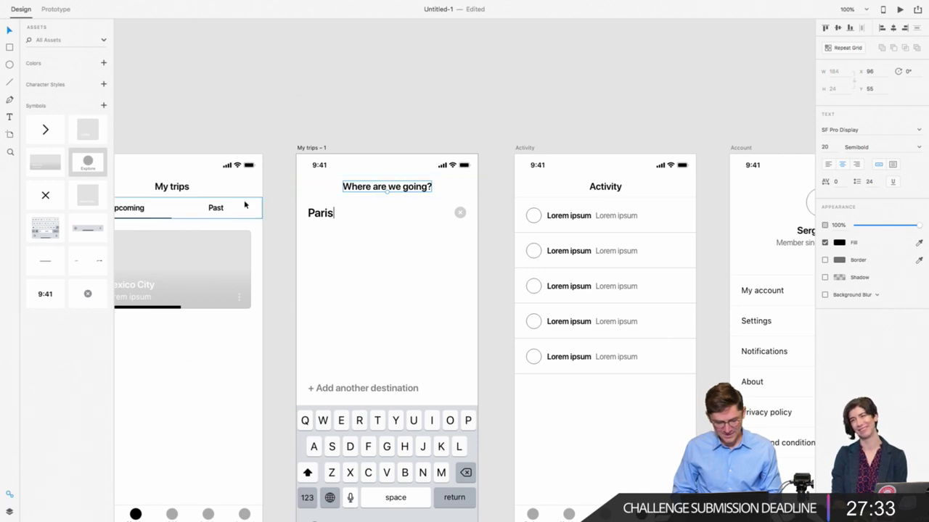
scroll(243, 199, "left", 5)
scroll(218, 194, "right", 4)
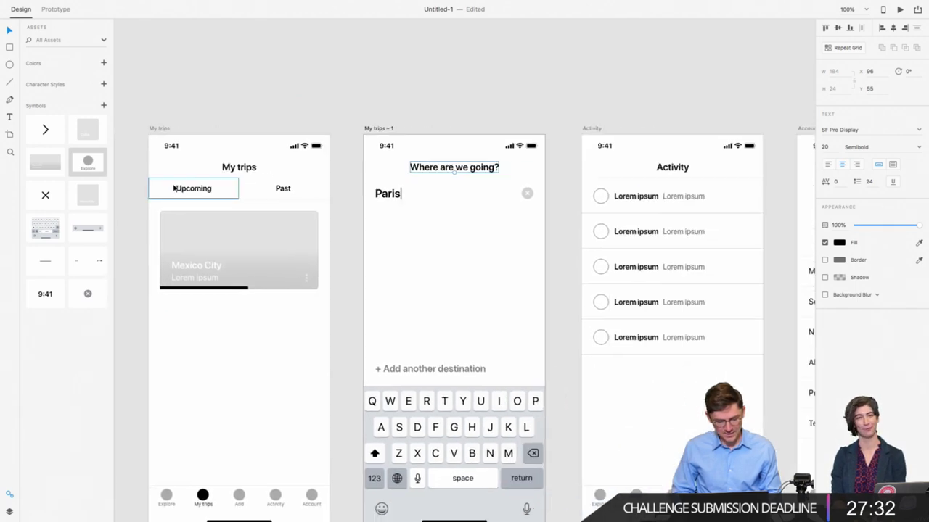
left_click(397, 168)
scroll(405, 290, "down", 5)
scroll(405, 290, "left", 3)
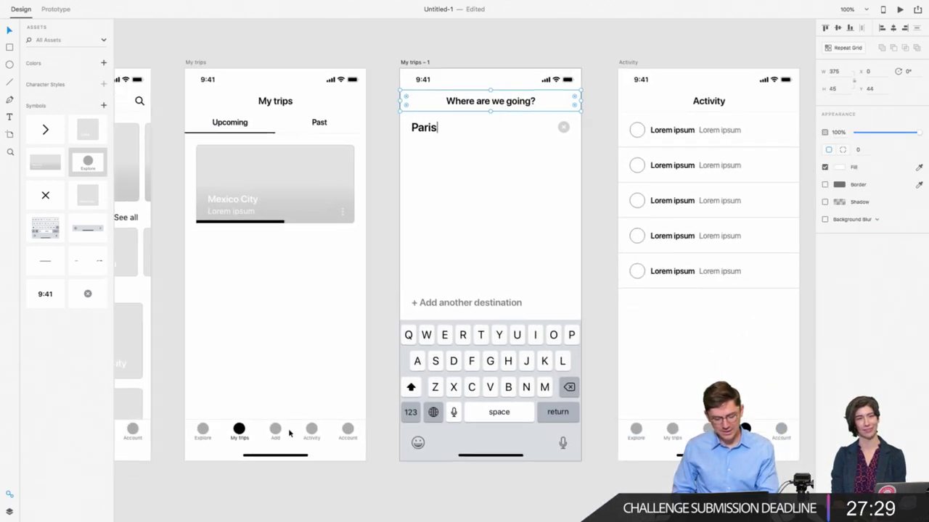
scroll(262, 429, "right", 2)
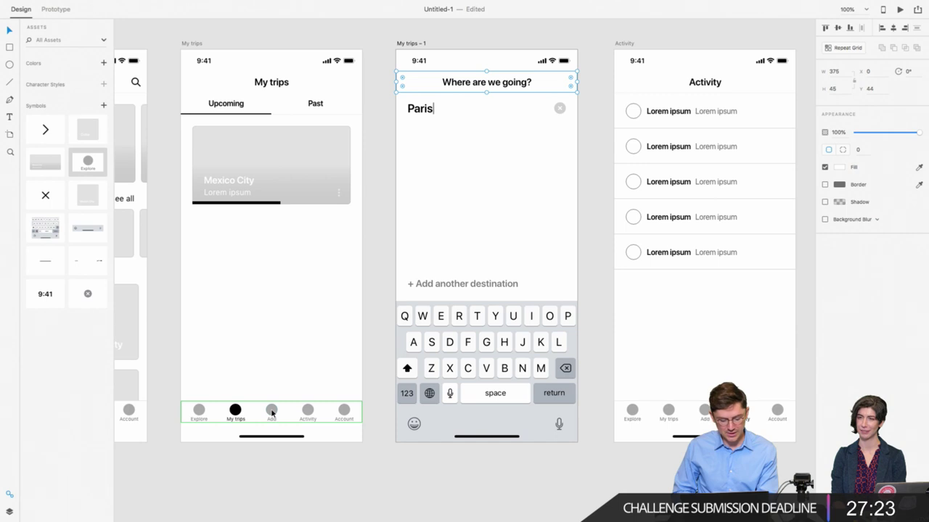
scroll(464, 193, "right", 2)
scroll(465, 193, "up", 2)
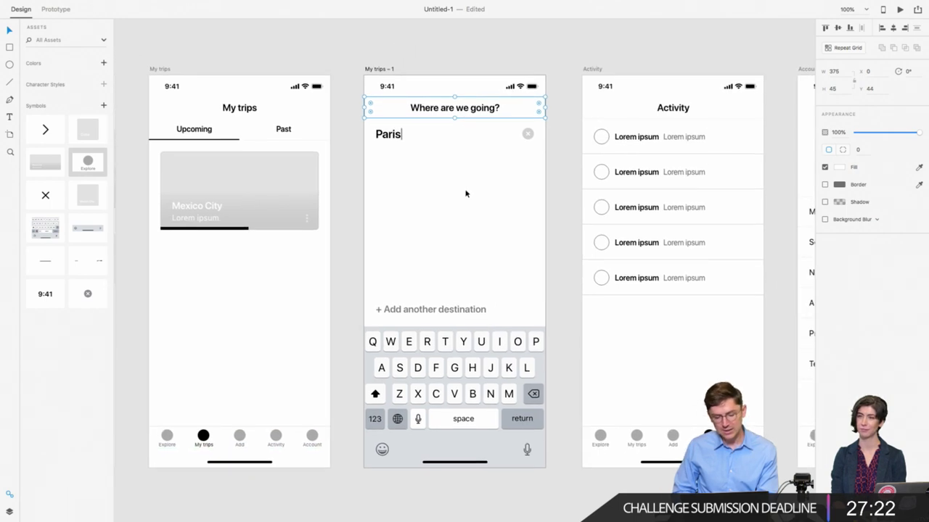
Step: Add a 16 pt 'Cancel' label at the left of the search screen's header
double_click(442, 114)
left_click(443, 116)
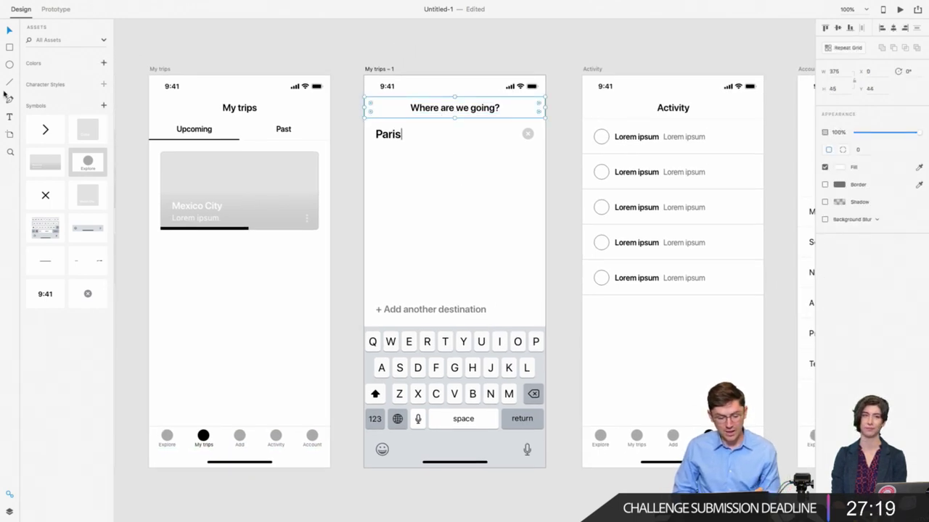
left_click(9, 117)
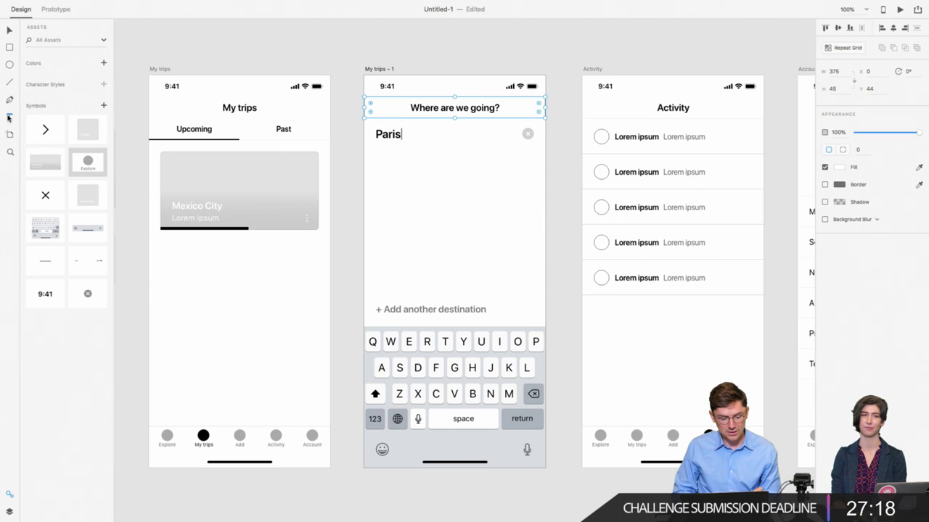
left_click(373, 107)
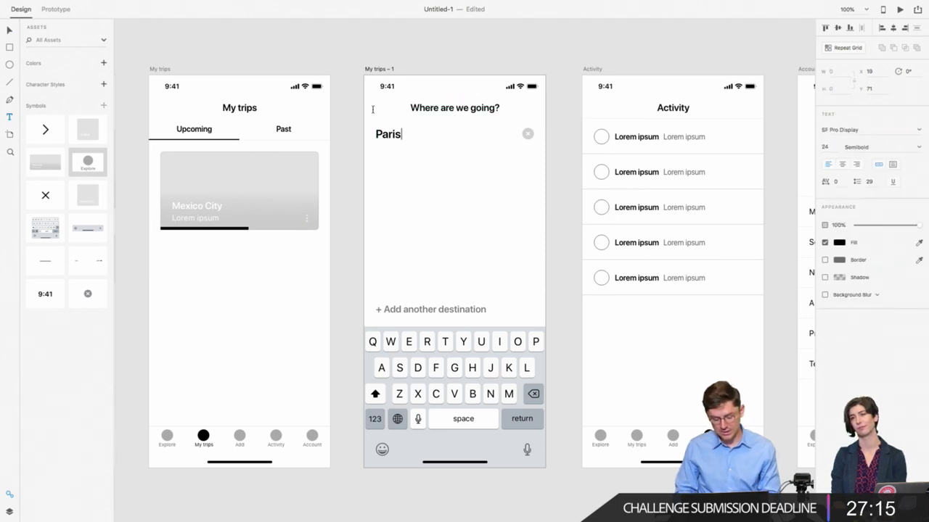
type("Cancel")
key("Escape")
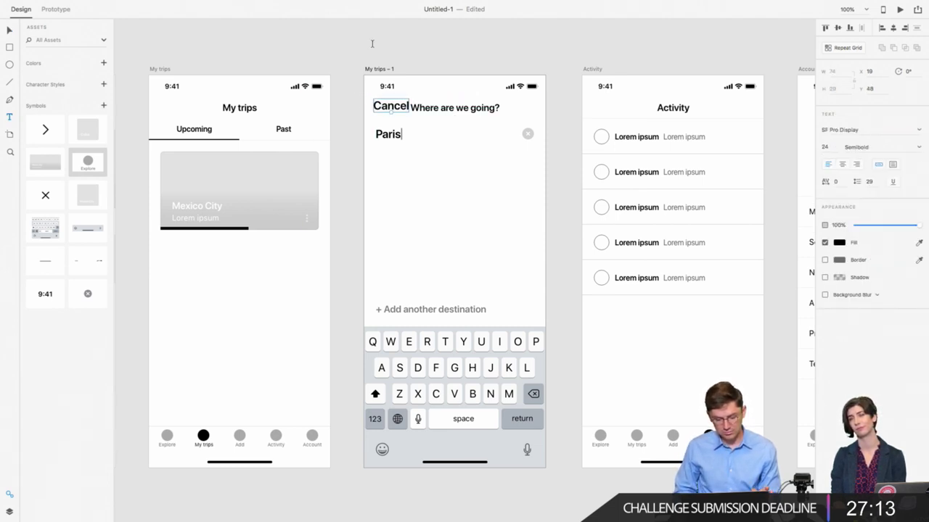
left_click(835, 147)
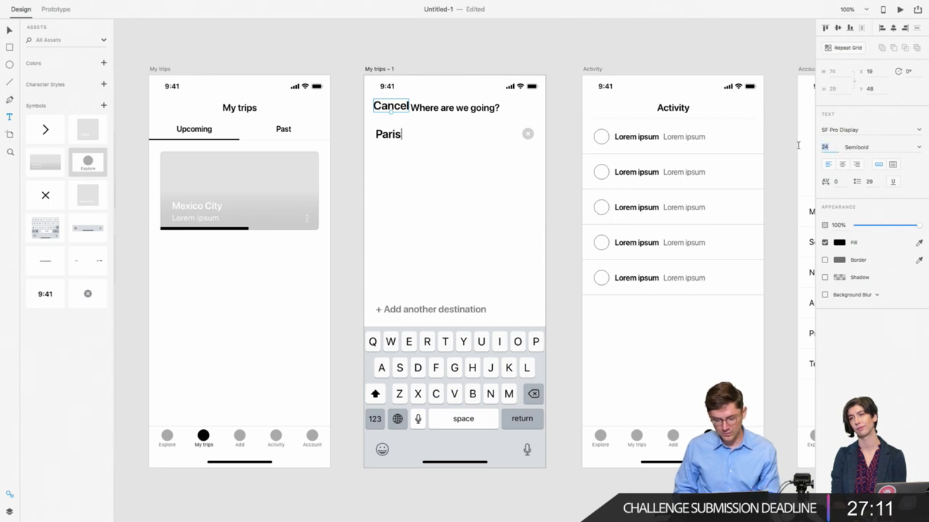
type("16")
key("Return")
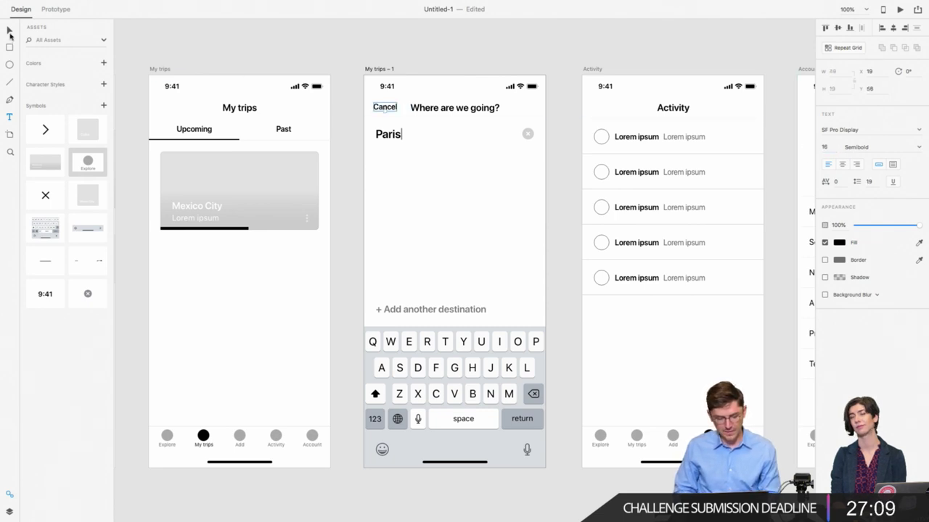
Step: Duplicate Cancel to the header's right, retype it as 'Next', and nudge it into place
left_click(405, 117)
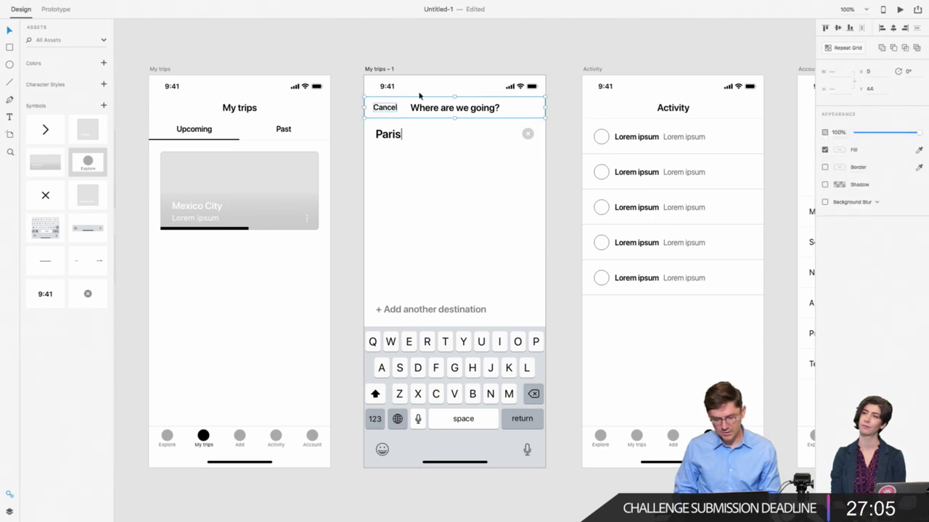
key("Escape")
left_click(381, 108)
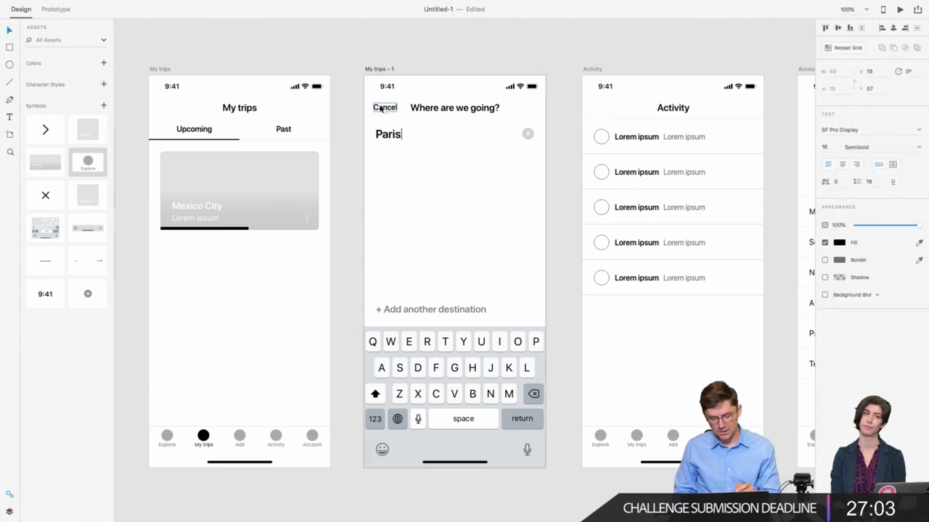
left_click_drag(382, 108, 520, 109)
double_click(521, 109)
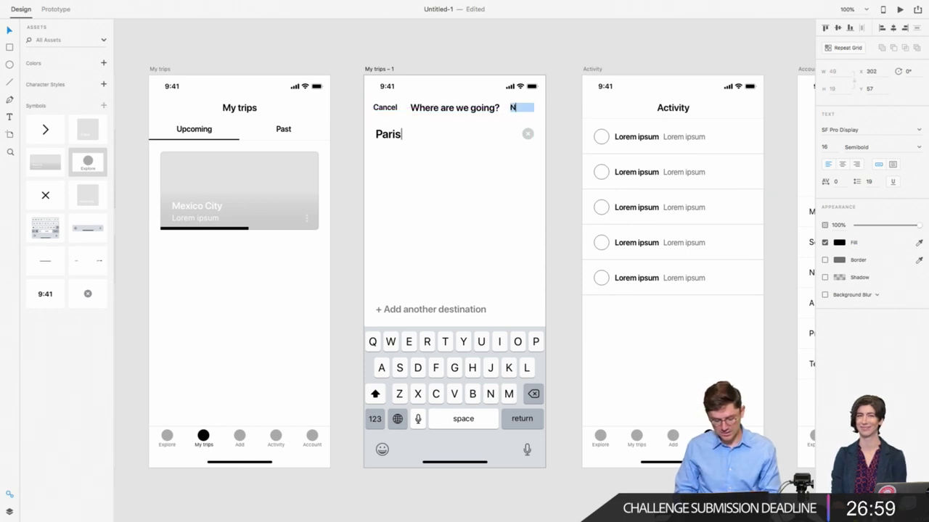
type("Next")
key("Escape")
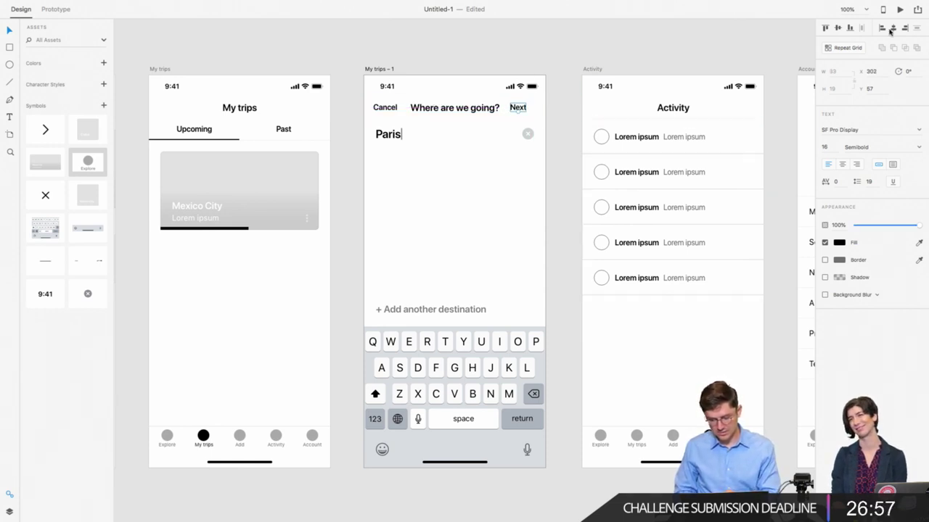
key("shift+Left")
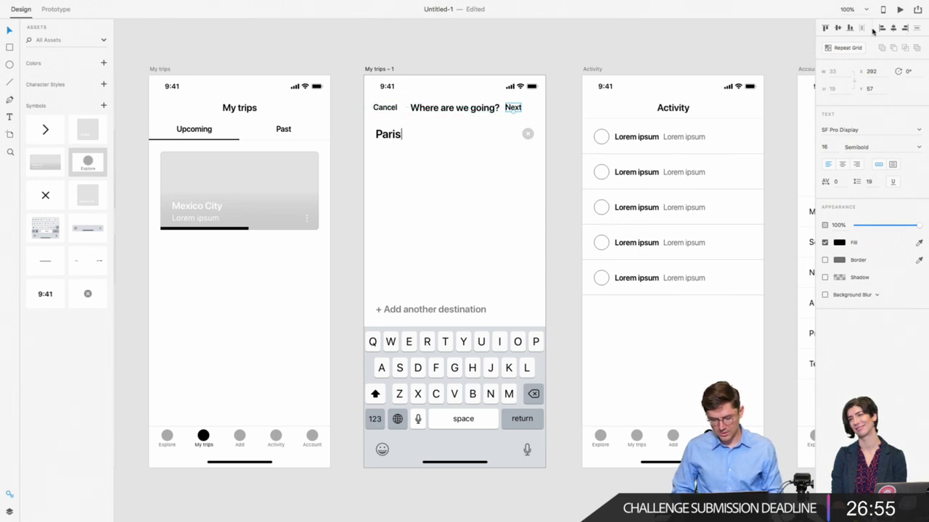
key("shift+Right")
key("shift+Right")
key("shift+Right")
key("Left")
key("Left")
key("Left")
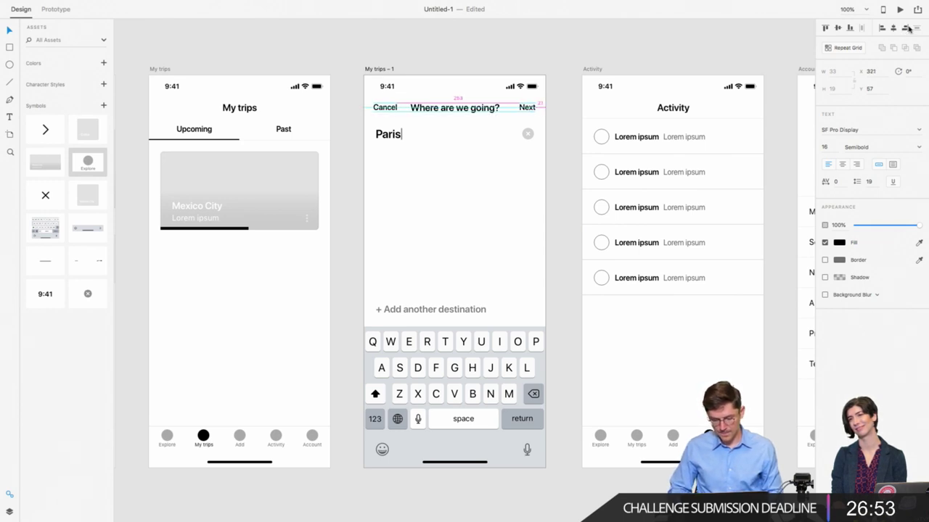
key("Escape")
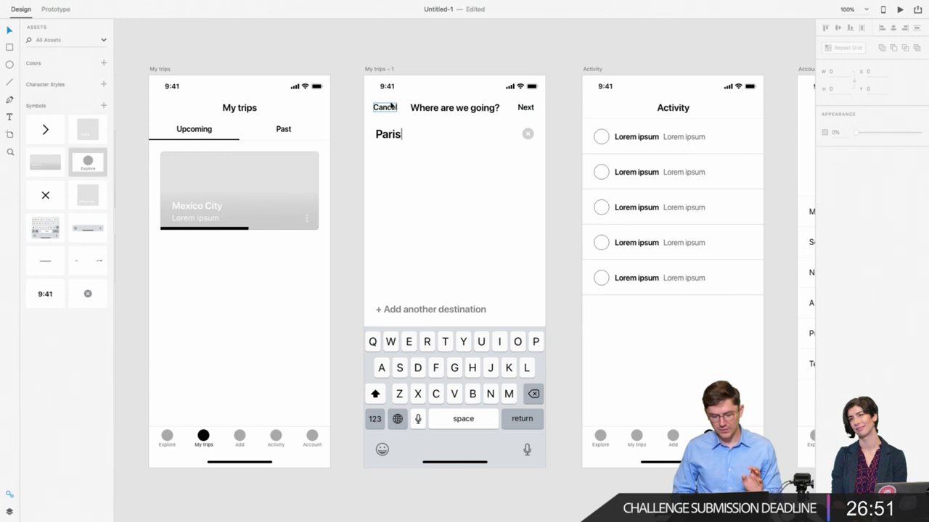
Step: Drag the 'Where are we going?' title until it snaps to the header's horizontal centre
scroll(389, 100, "right", 1)
scroll(390, 100, "down", 1)
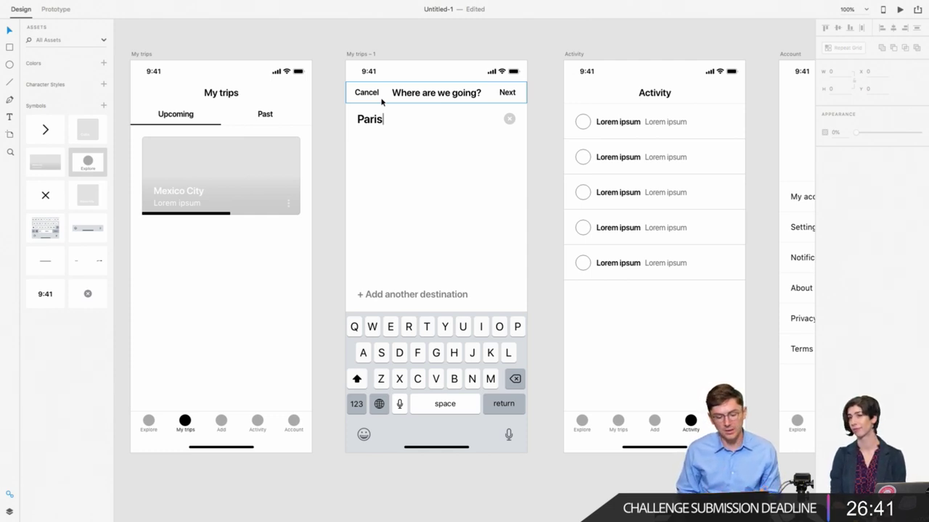
left_click(436, 97)
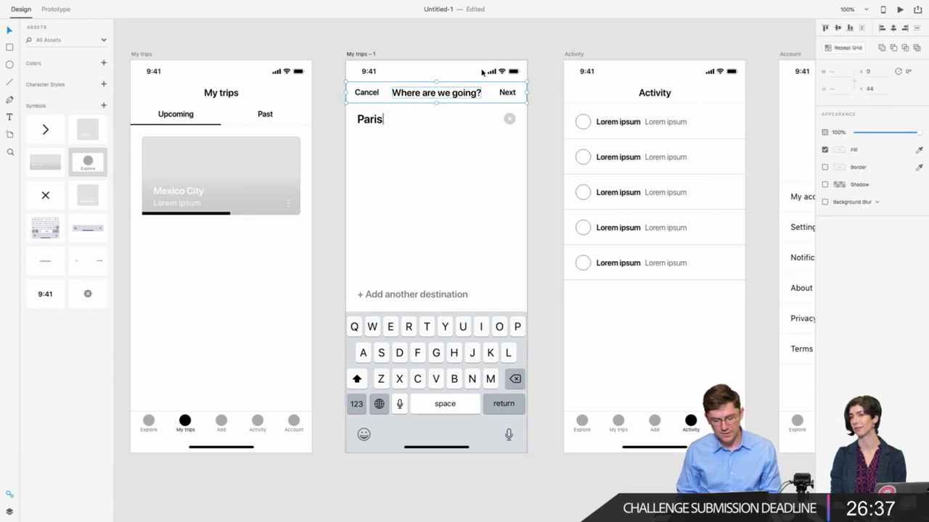
left_click(460, 58)
double_click(441, 92)
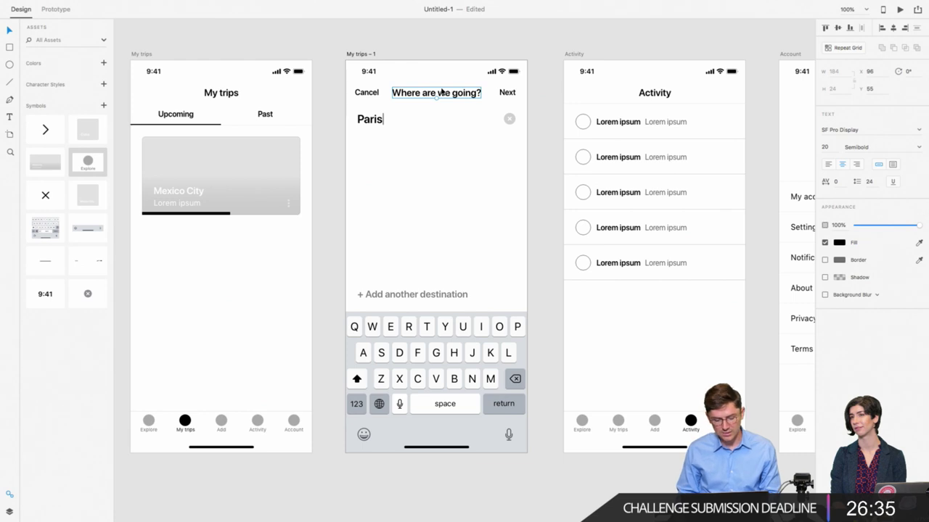
left_click_drag(440, 93, 442, 90)
left_click(388, 166)
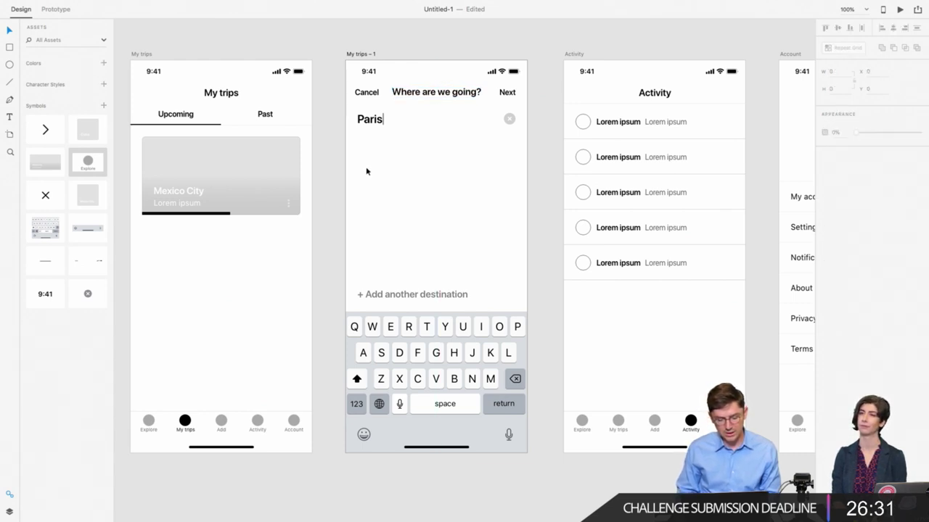
Step: Zoom out to 75% and look over the finished search screen
key("ctrl+minus")
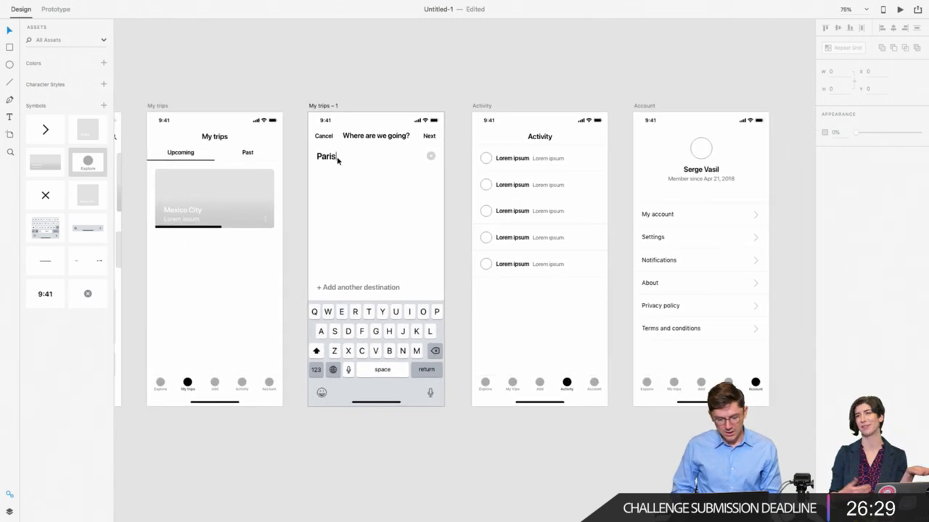
left_click(314, 172)
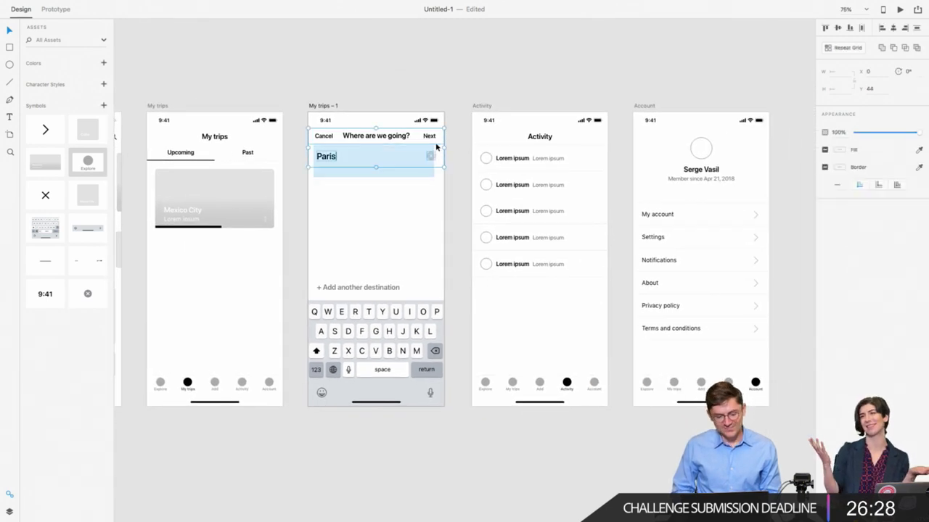
left_click(314, 174)
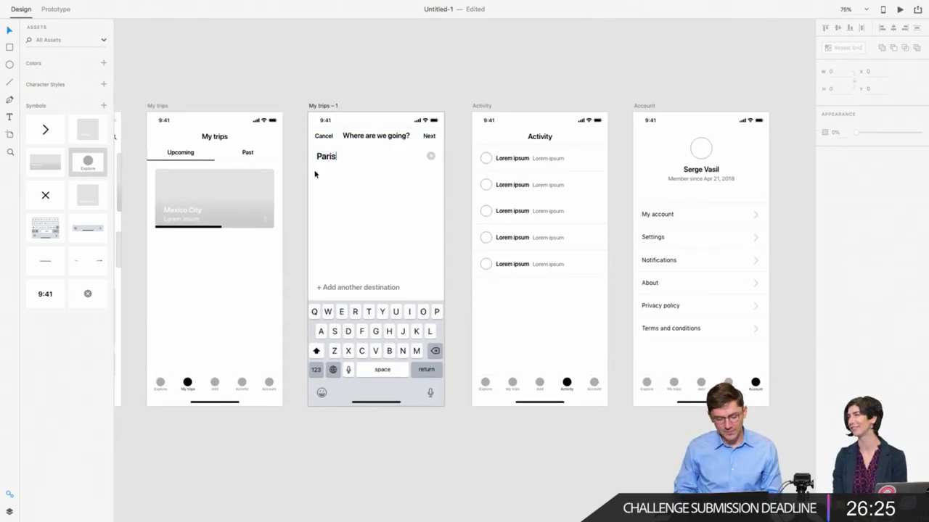
scroll(314, 174, "right", 3)
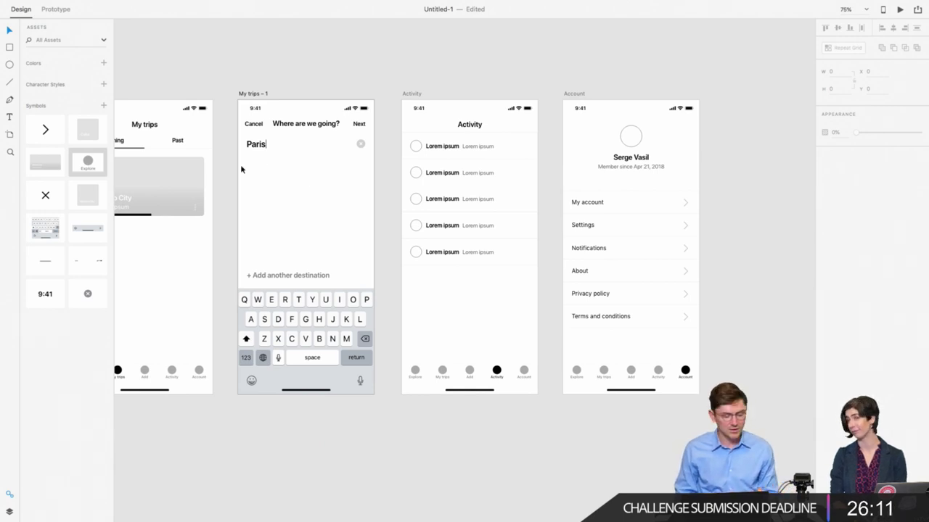
scroll(333, 153, "down", 5)
scroll(333, 152, "left", 5)
Step: Rename the screen 'Add' and duplicate it below as 'Add2'
scroll(320, 52, "up", 2)
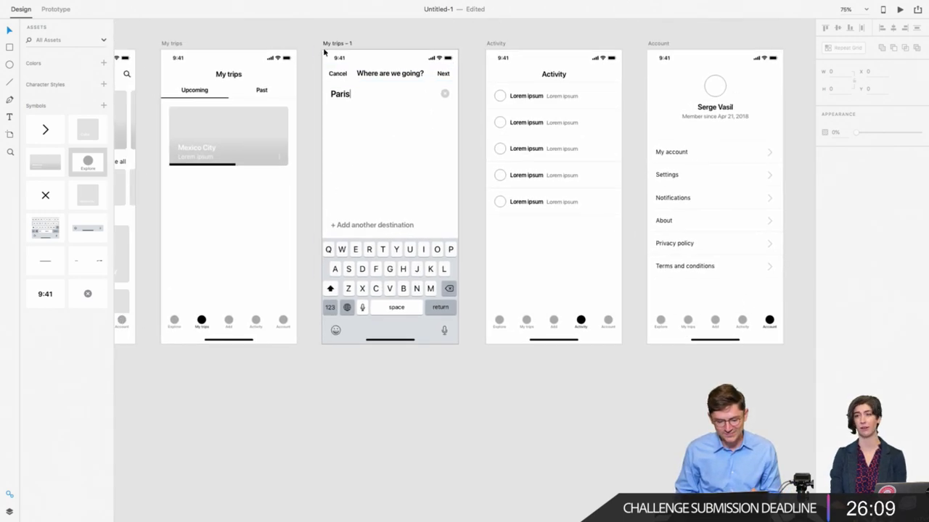
double_click(338, 44)
type("Add")
key("Return")
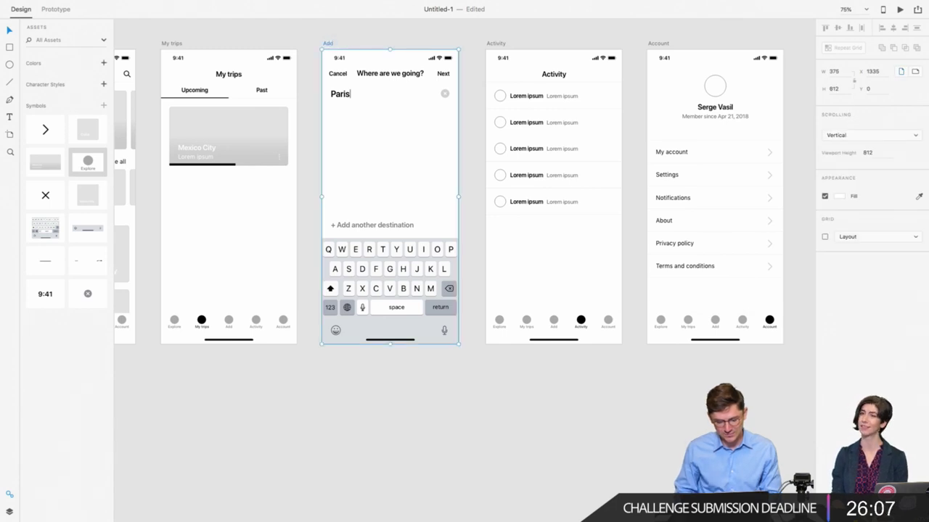
left_click_drag(328, 45, 349, 368)
scroll(349, 368, "down", 4)
double_click(340, 233)
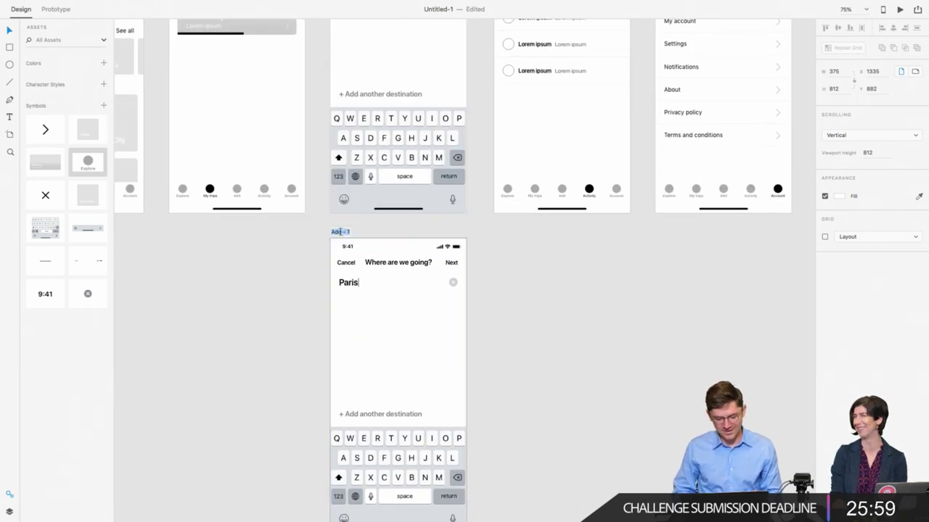
type("Add2")
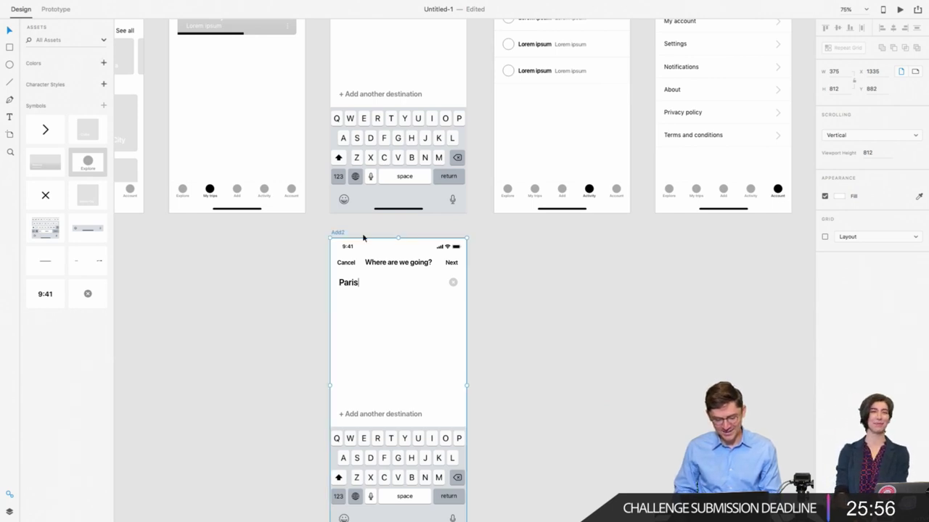
Step: Delete the Paris search row and the Cancel label from Add2
scroll(303, 268, "down", 1)
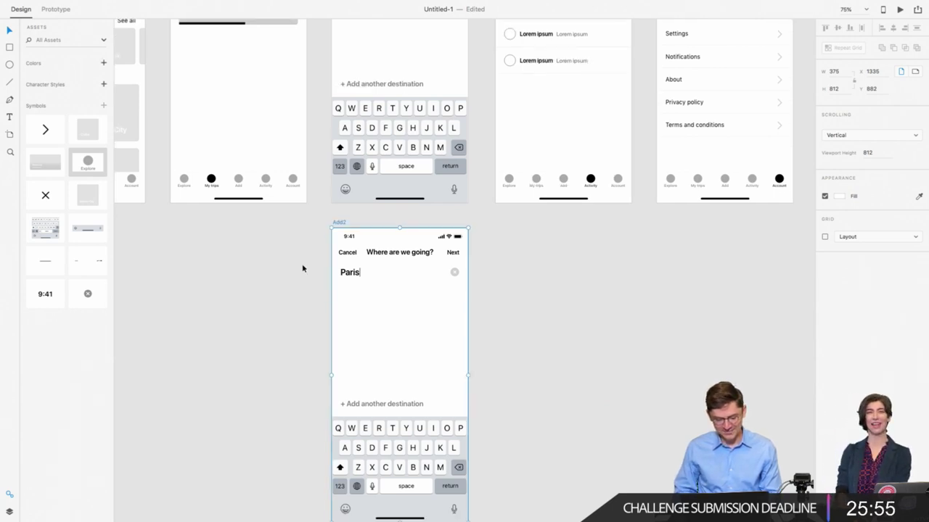
left_click(302, 263)
left_click_drag(314, 245, 457, 261)
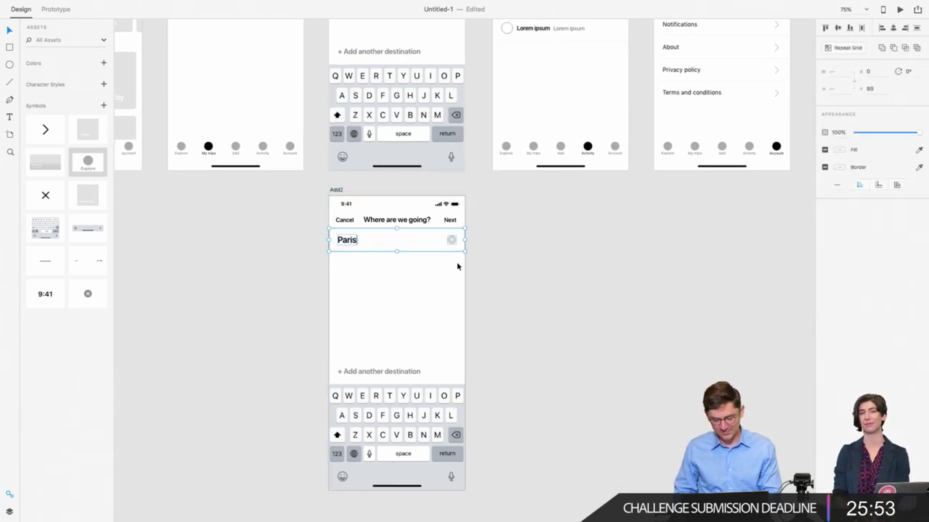
key("Delete")
left_click(354, 220)
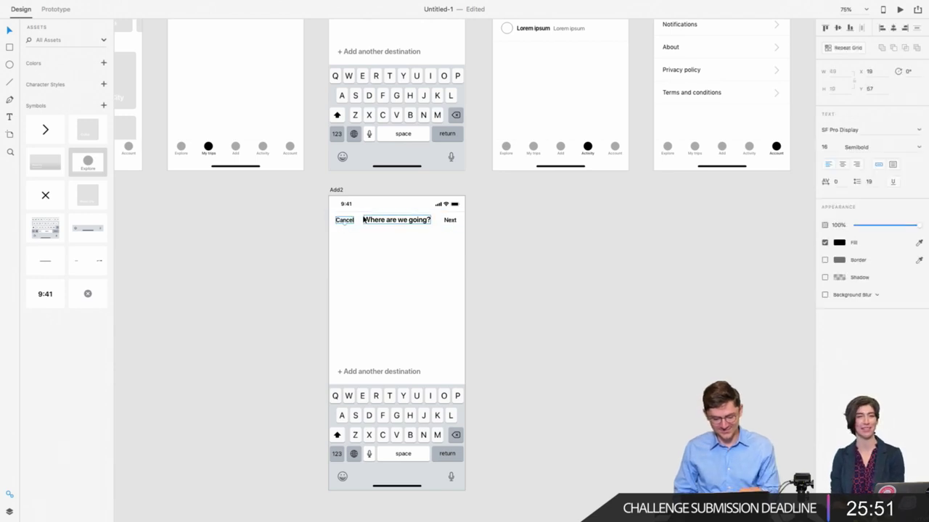
key("Delete")
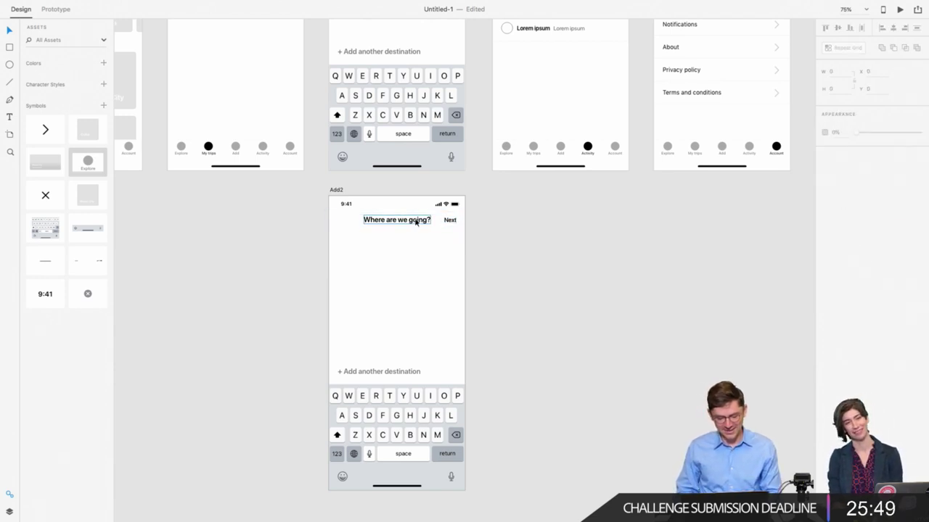
left_click(410, 221)
Step: Paste the Settings row chevron into Add2 and rotate it 180° to point left
scroll(336, 222, "up", 4)
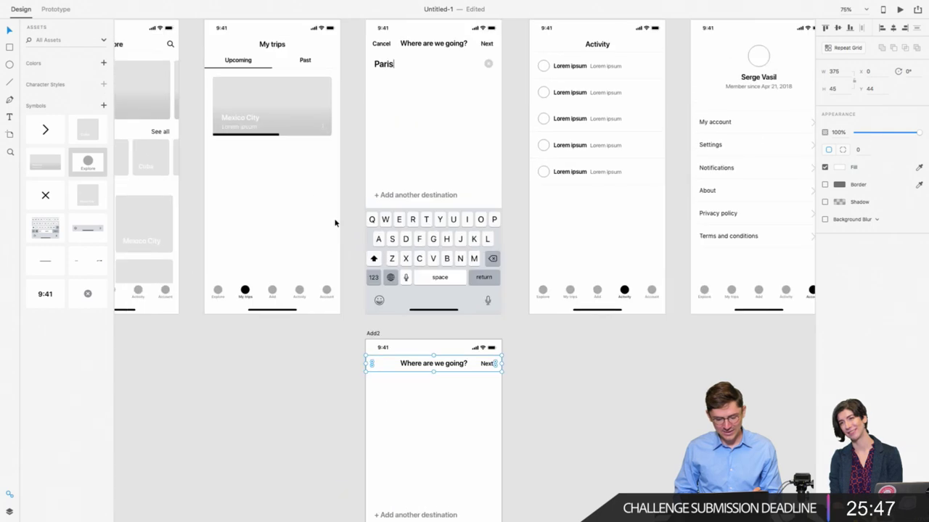
scroll(286, 159, "right", 2)
double_click(721, 133)
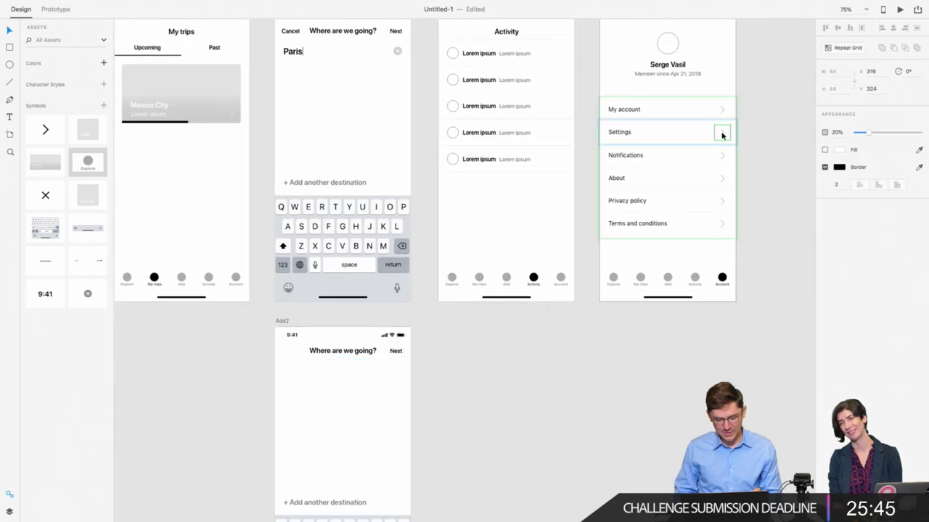
scroll(291, 355, "down", 2)
scroll(291, 354, "left", 1)
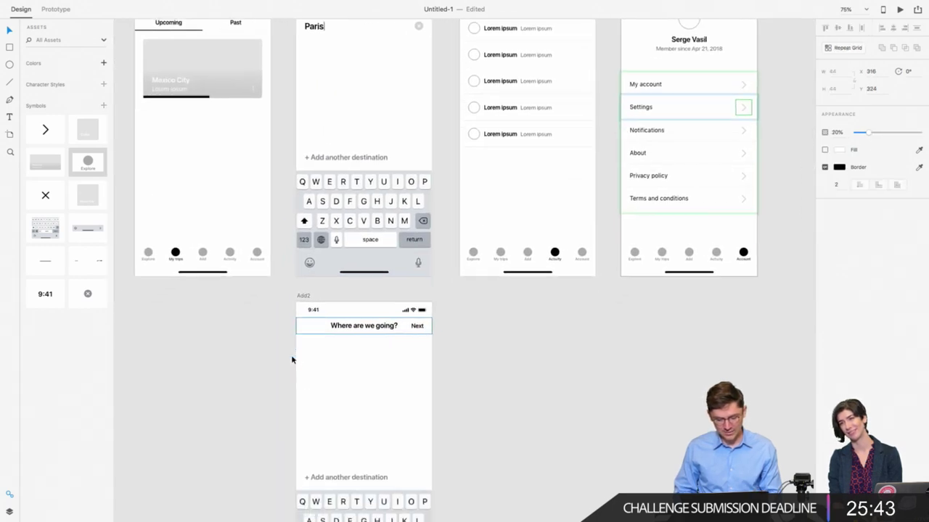
left_click(305, 334)
key("ctrl+v")
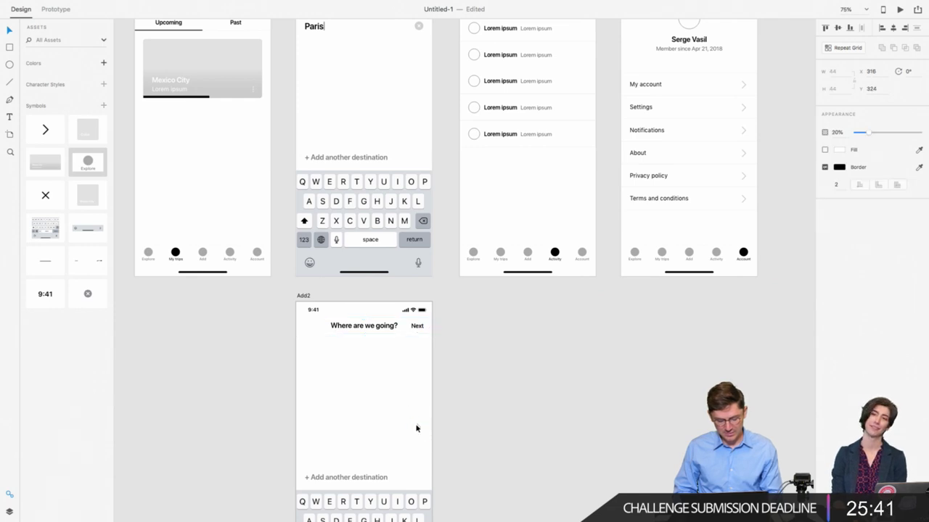
left_click_drag(416, 426, 390, 425)
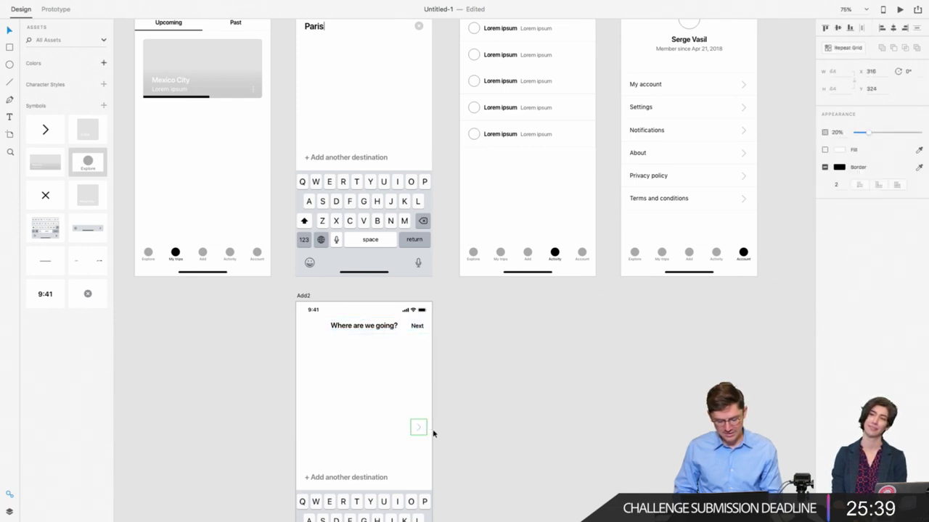
left_click(906, 70)
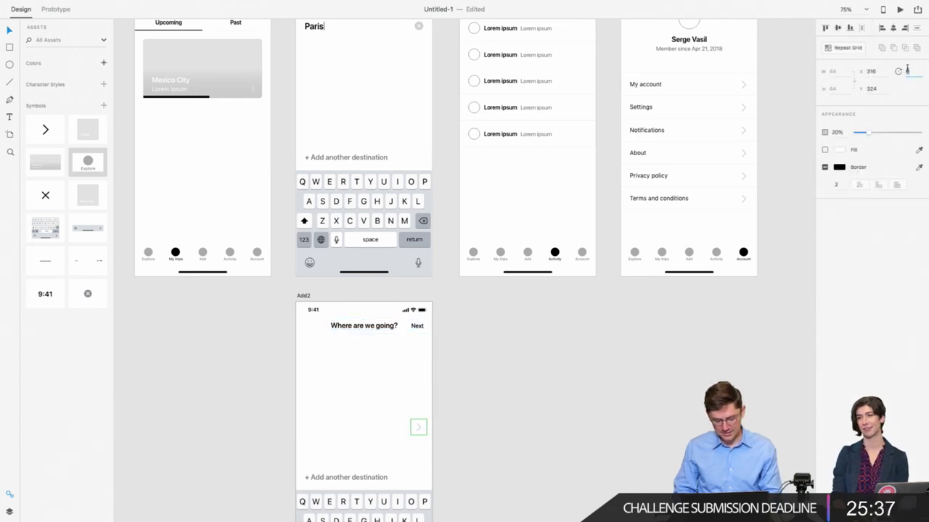
key("Return")
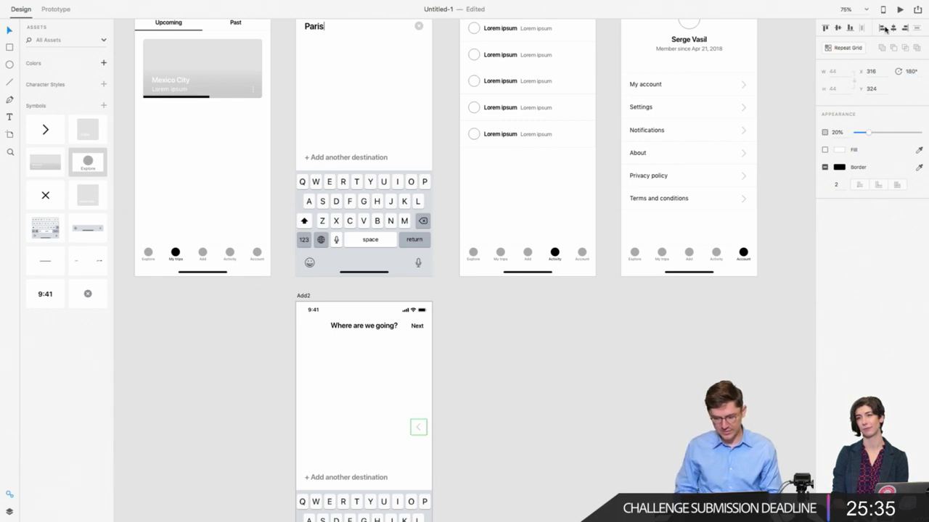
Step: Align the chevron to the header's left and top, then nudge it right to X 12
left_click(881, 28)
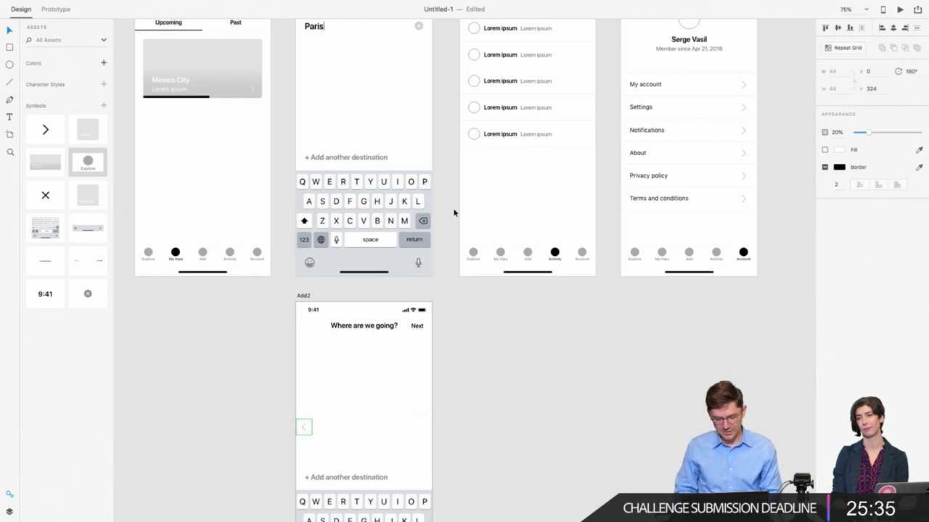
left_click(317, 336, "shift")
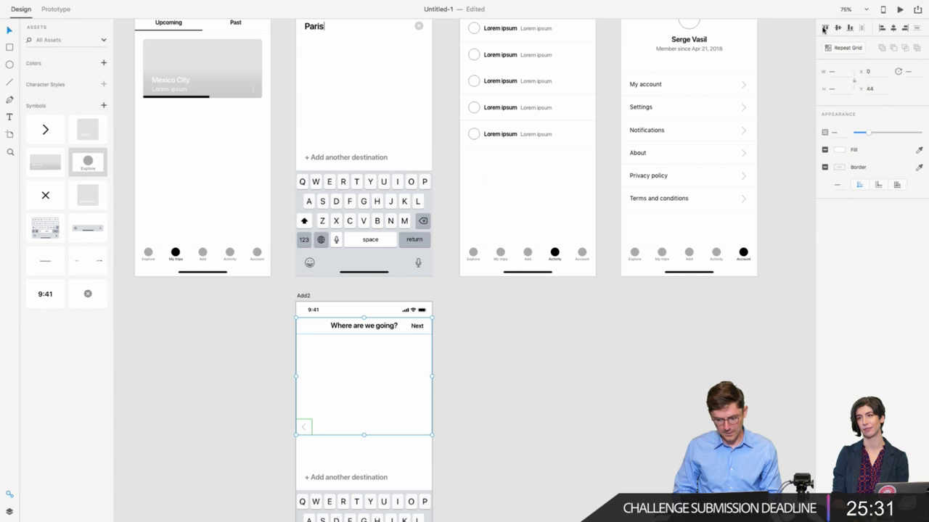
left_click(825, 28)
left_click(263, 359)
left_click(304, 326)
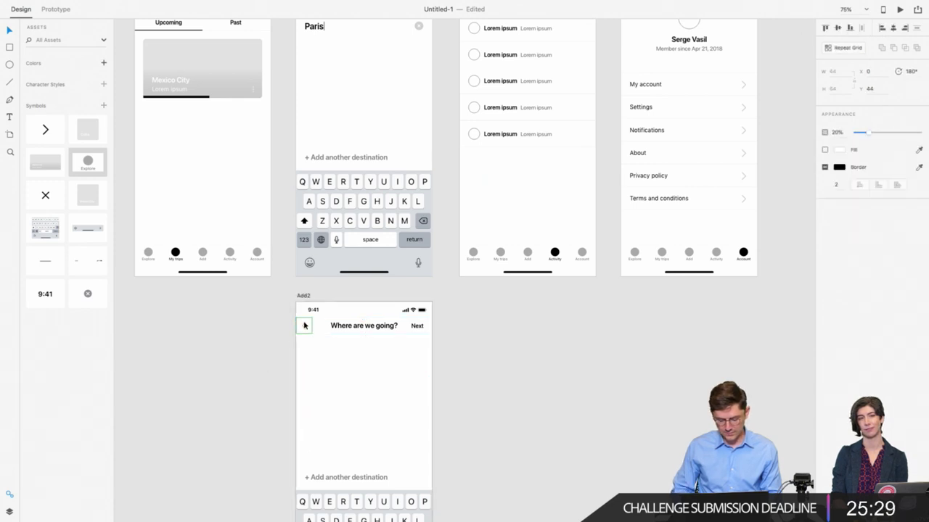
key("shift+Right")
key("Right")
key("Right")
left_click(262, 328)
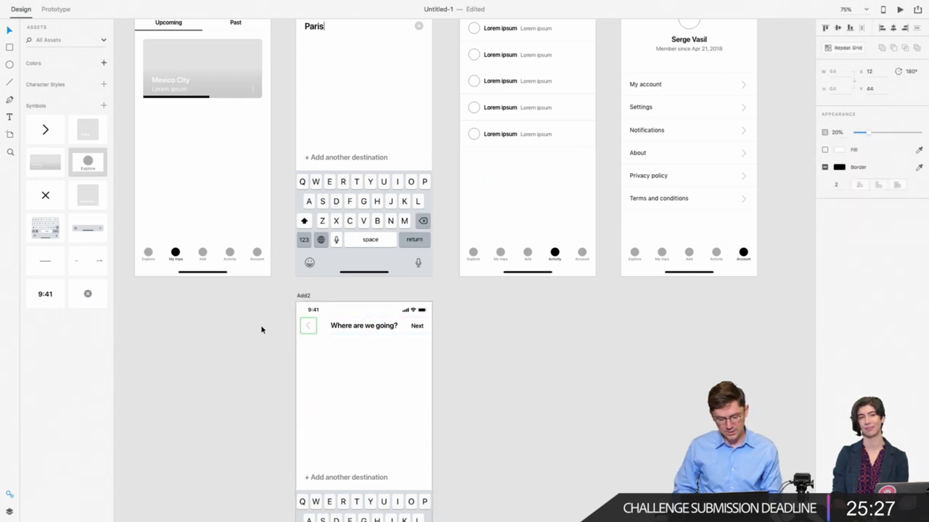
scroll(264, 331, "down", 1)
scroll(264, 326, "down", 3)
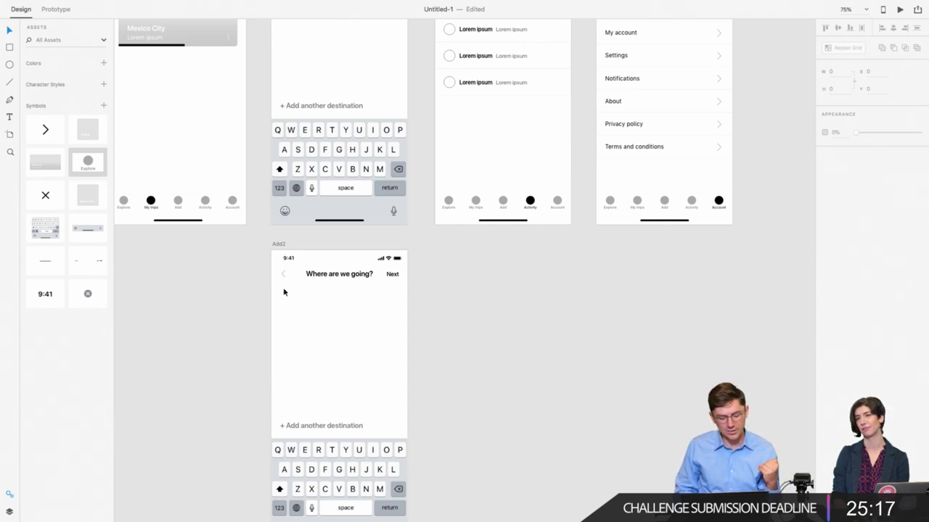
Step: Change the 'Where are we going?' title to 'Select dates' and place a 16 pt 'Su' label beneath it
scroll(283, 377, "up", 3)
scroll(282, 377, "left", 2)
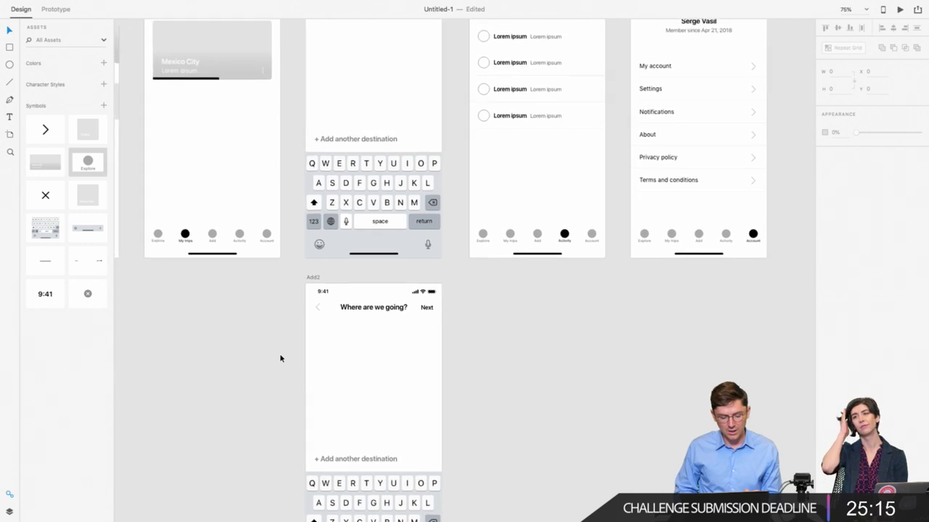
scroll(332, 380, "up", 3)
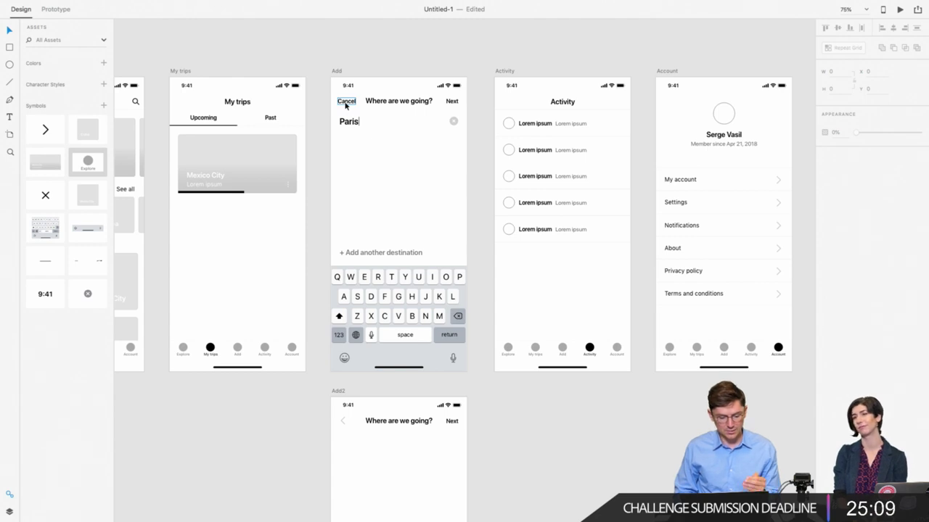
scroll(346, 105, "down", 7)
scroll(363, 330, "down", 3)
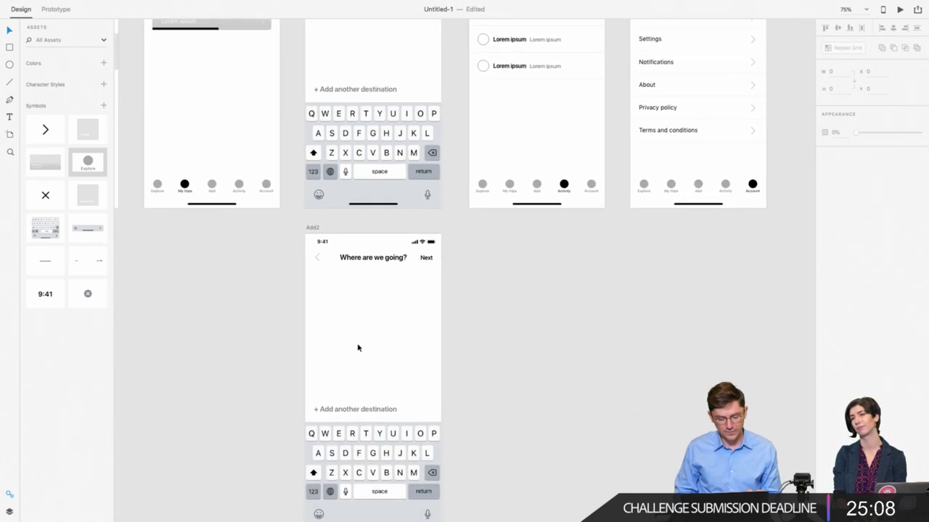
double_click(371, 257)
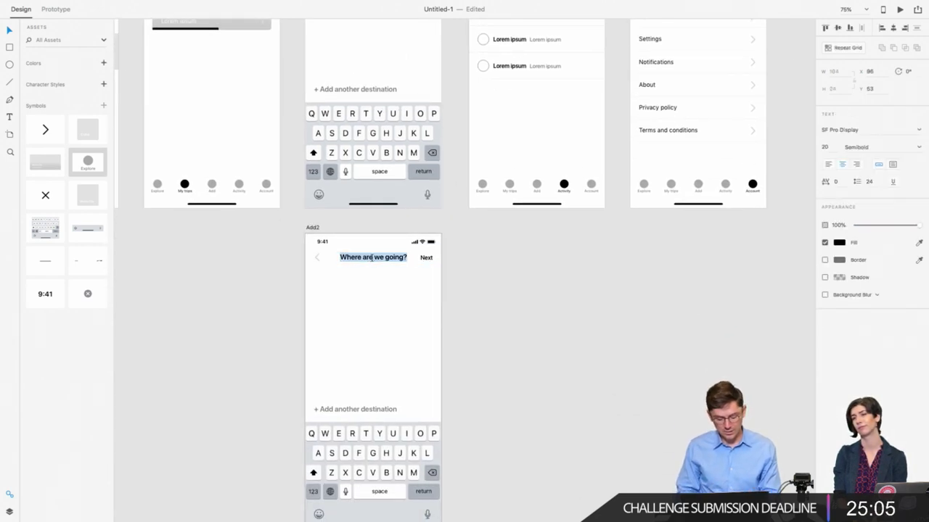
type("Select dates")
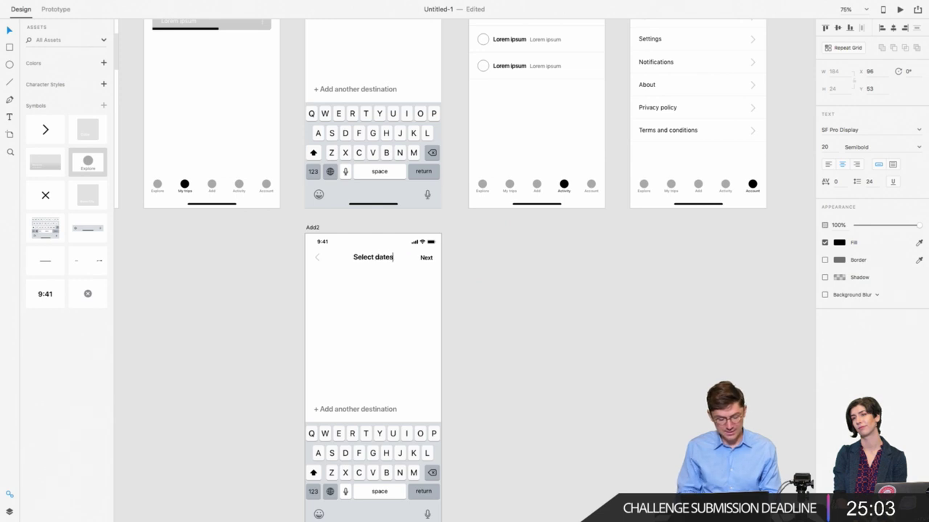
key("Escape")
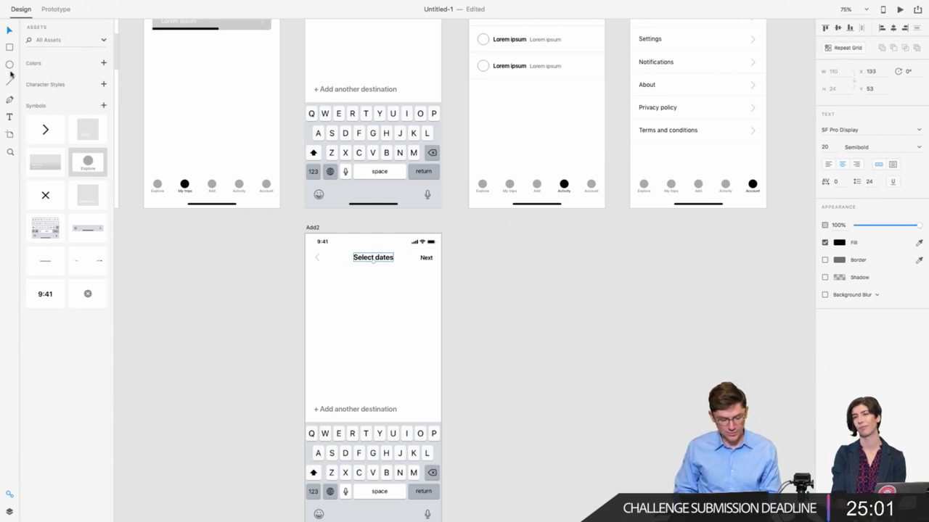
left_click(315, 280)
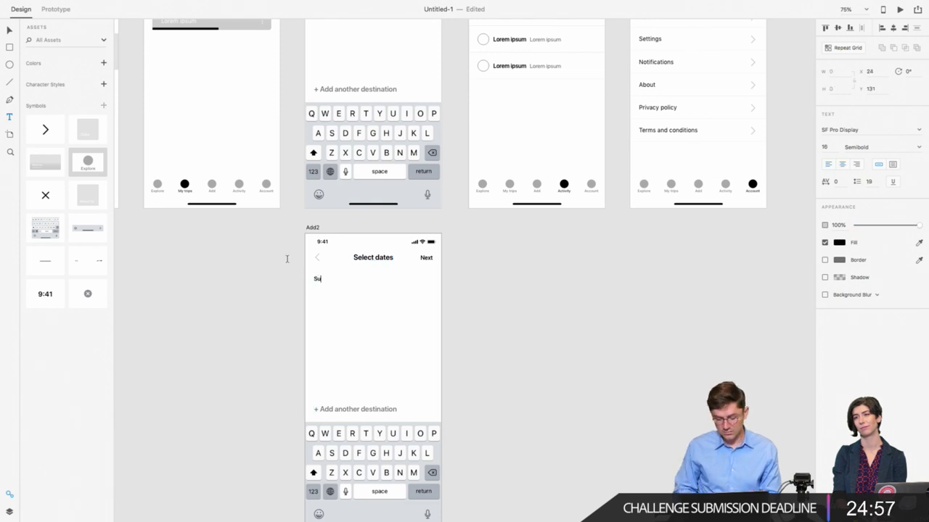
left_click(11, 29)
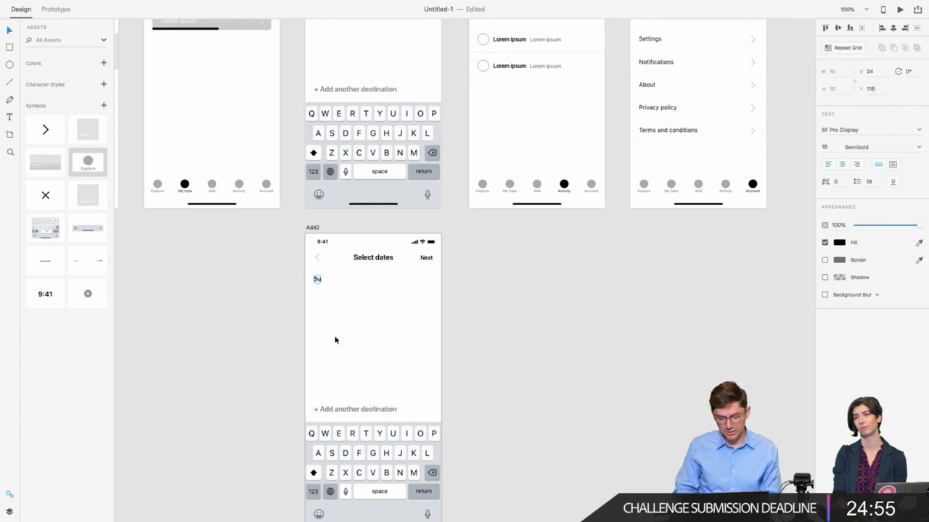
Step: Alt-drag a copy of 'Su' to its right and retype it as 'Mo'
scroll(334, 340, "up", 5)
scroll(335, 339, "left", 5)
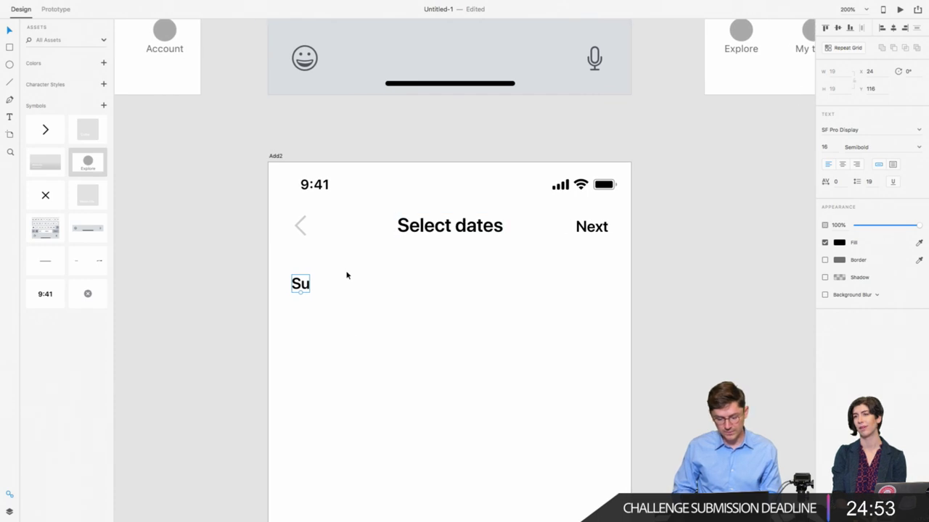
left_click_drag(300, 287, 346, 291)
double_click(346, 286)
type("Mo")
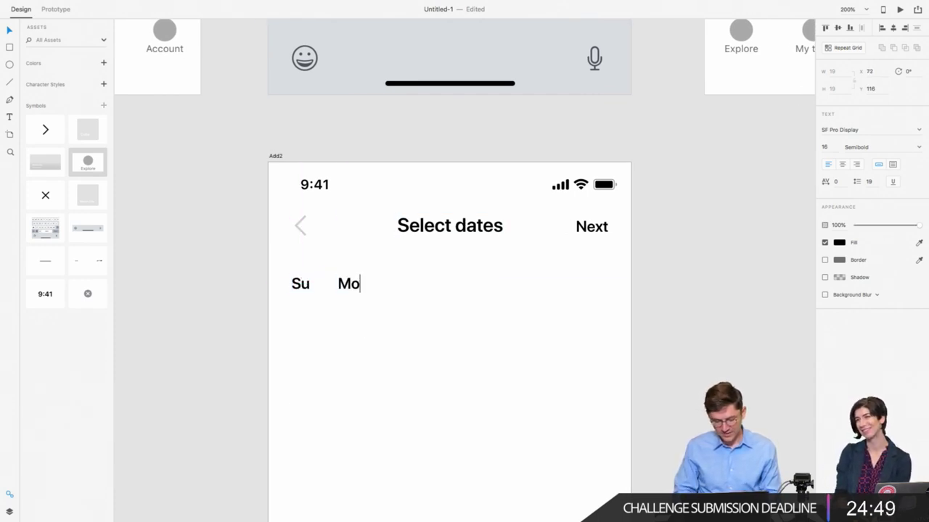
left_click(11, 29)
left_click(278, 349)
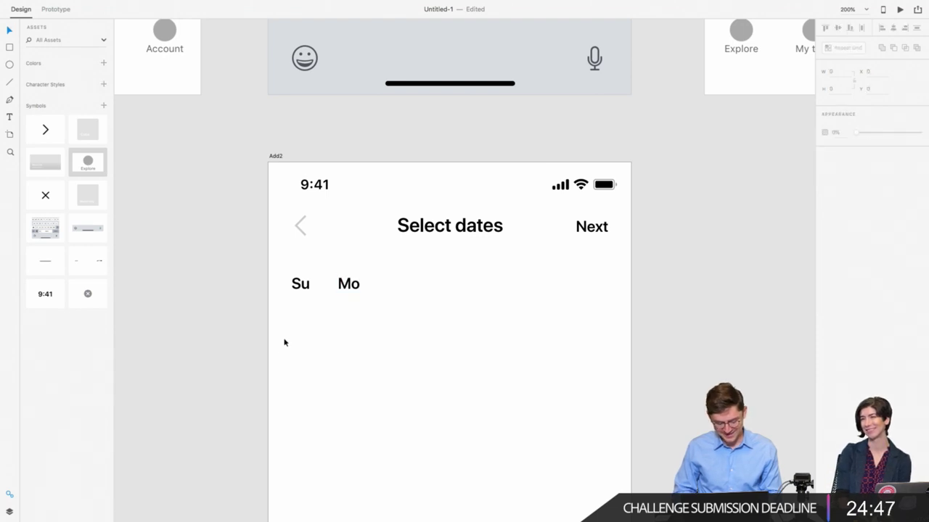
left_click(348, 284)
left_click(305, 286, "shift")
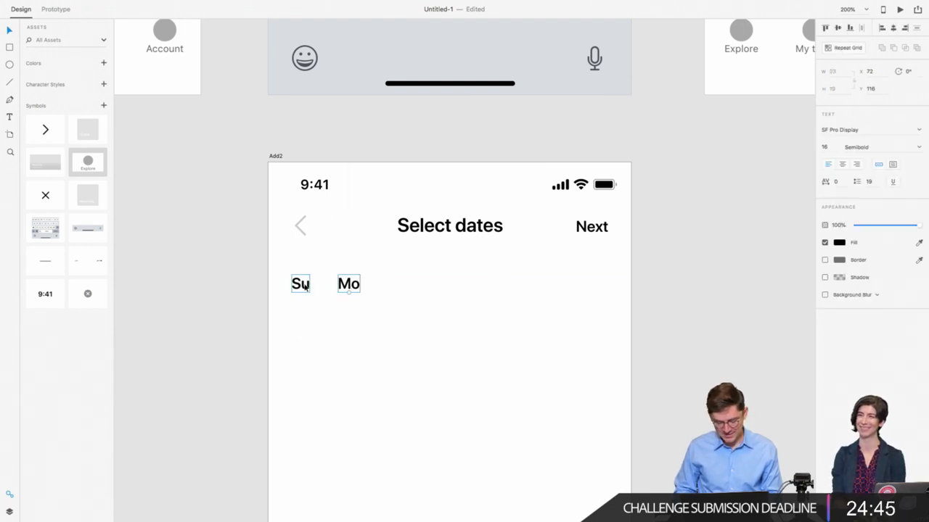
left_click(303, 285)
scroll(300, 288, "down", 1)
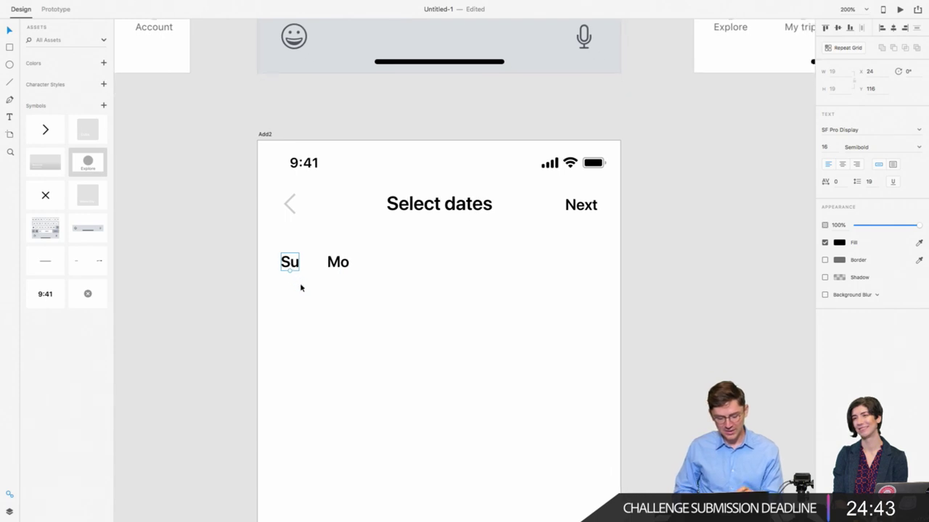
left_click(10, 47)
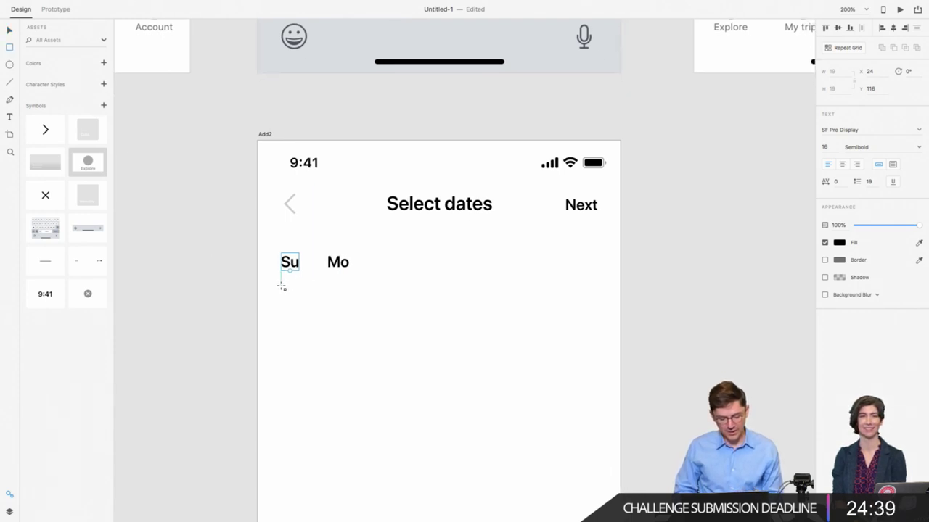
Step: Draw a wide rectangle under the weekday labels and calculate 327/7 for the cell width
left_click_drag(281, 286, 600, 335)
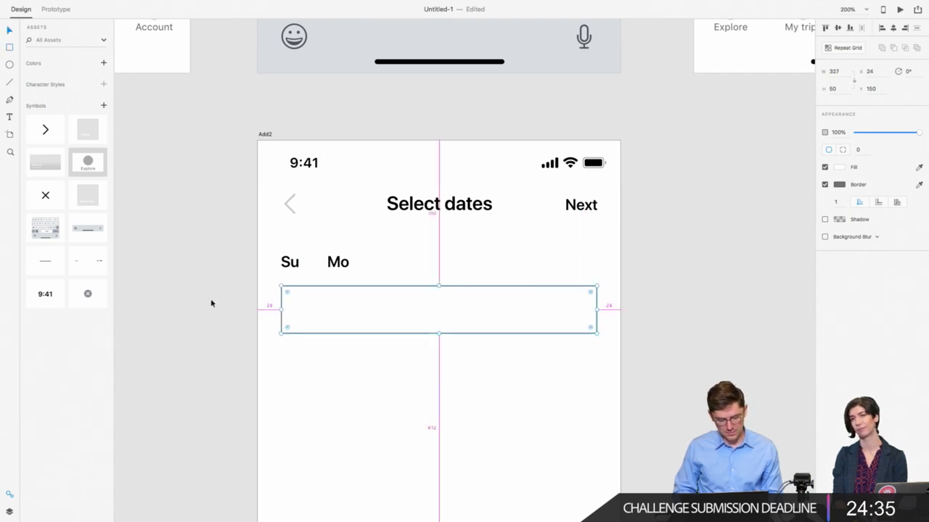
scroll(520, 211, "right", 2)
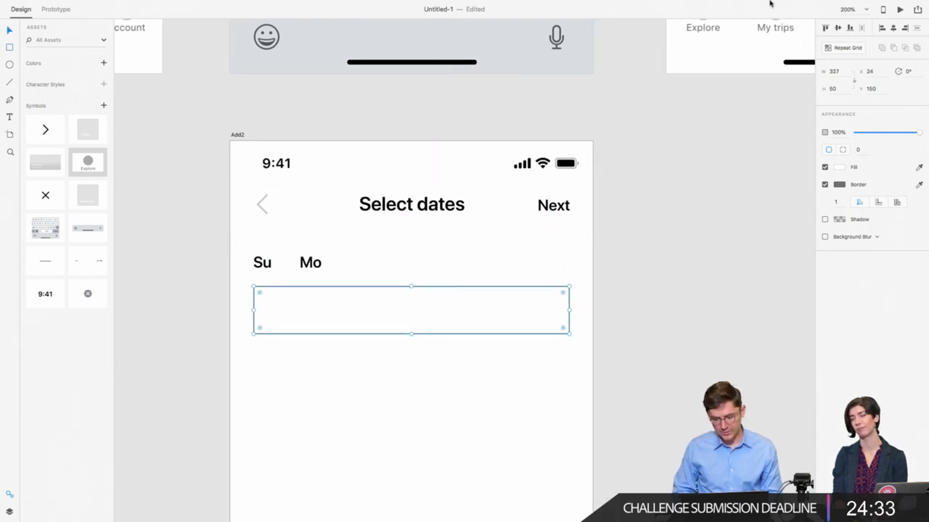
left_click(881, 6)
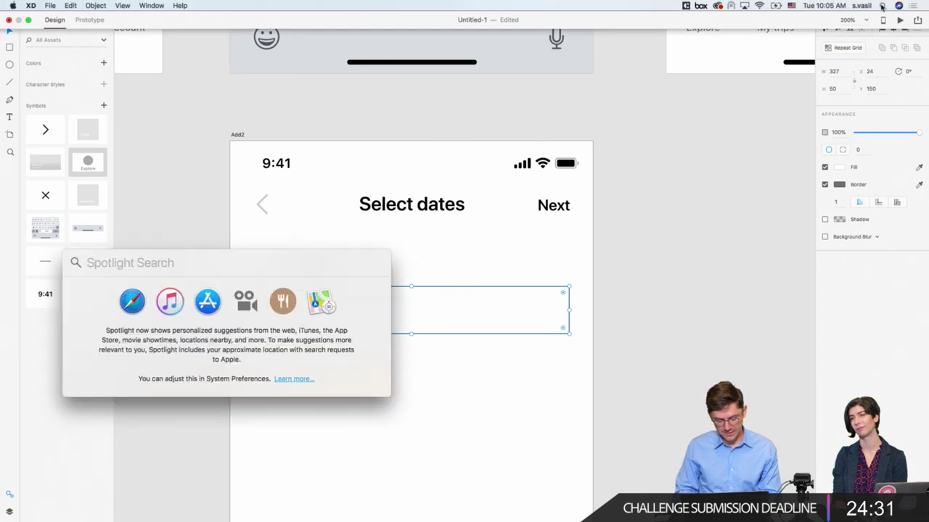
type("327/7")
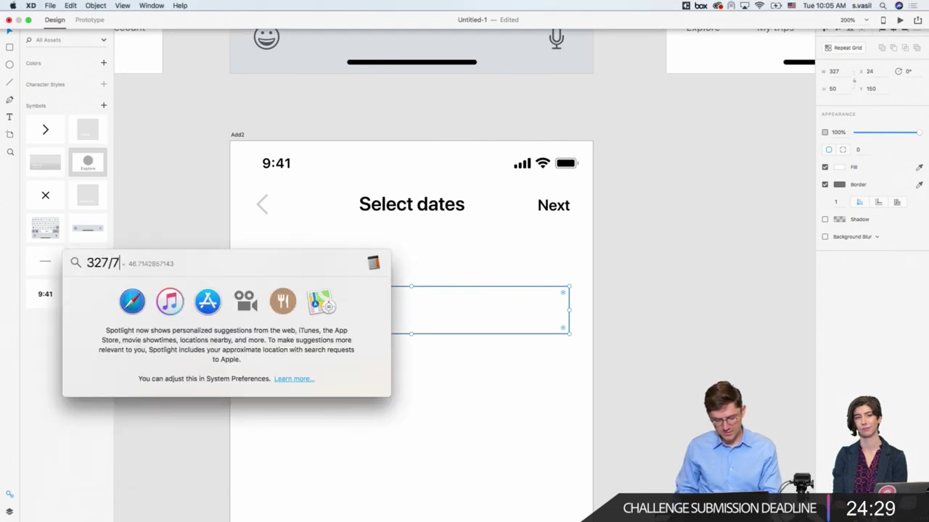
key("Escape")
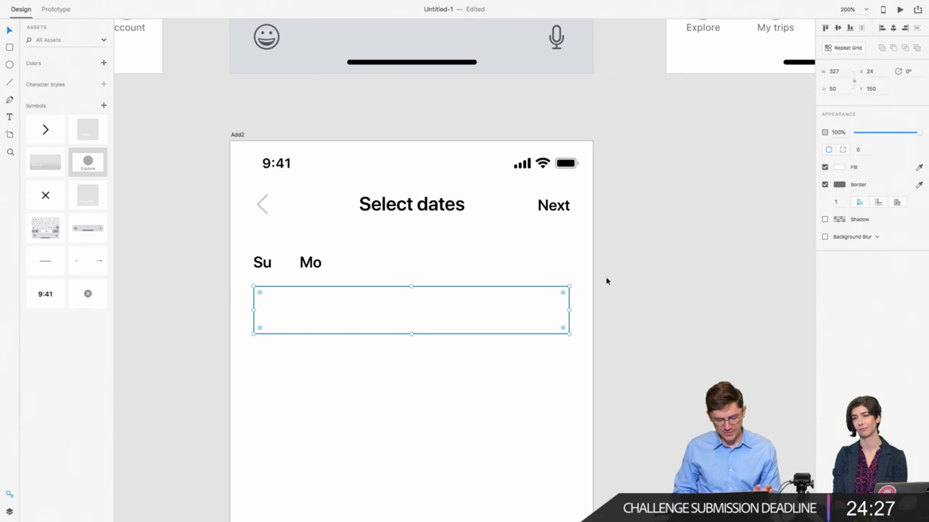
Step: Resize the rectangle to width 46 and height 44
left_click(838, 71)
type("46")
key("Return")
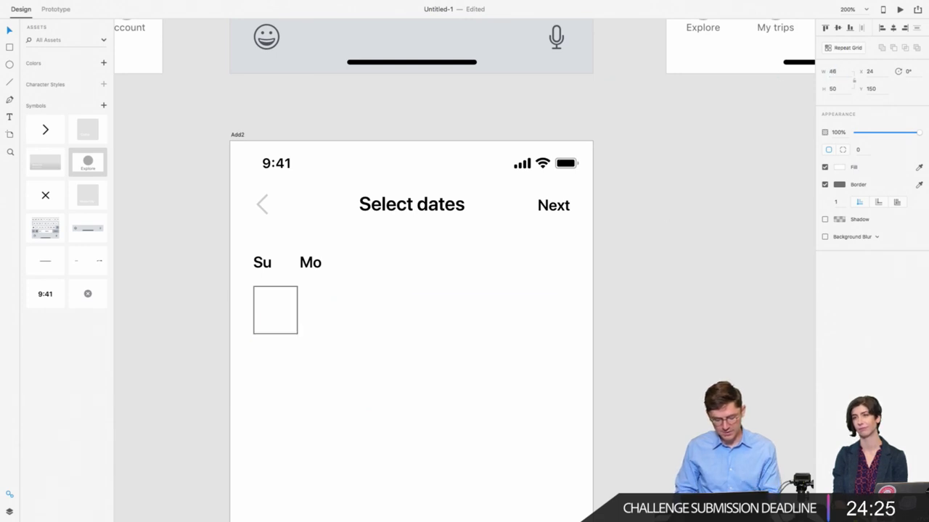
left_click(275, 326)
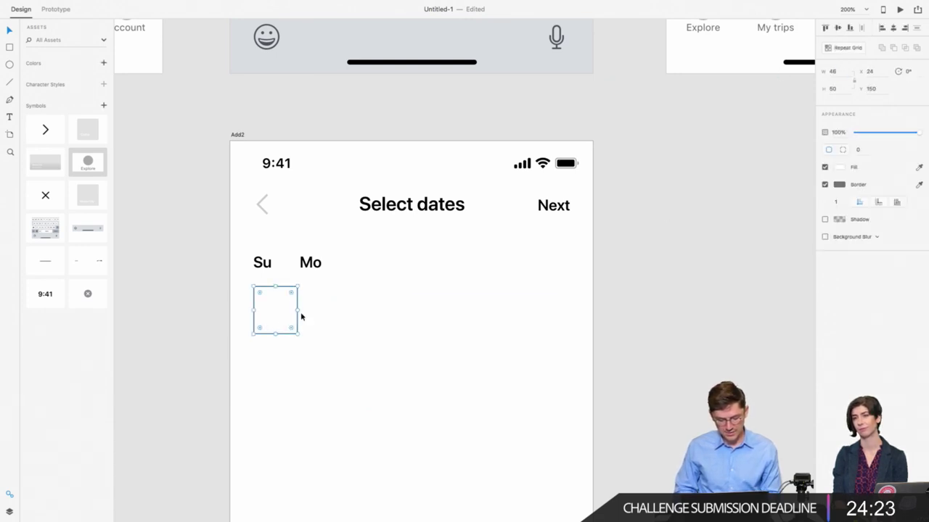
left_click(834, 89)
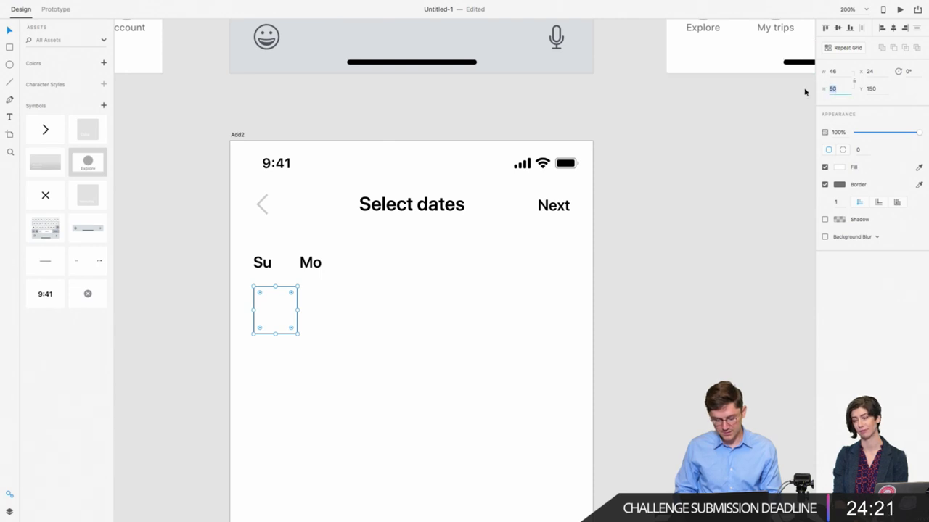
type("45")
key("Return")
left_click(833, 89)
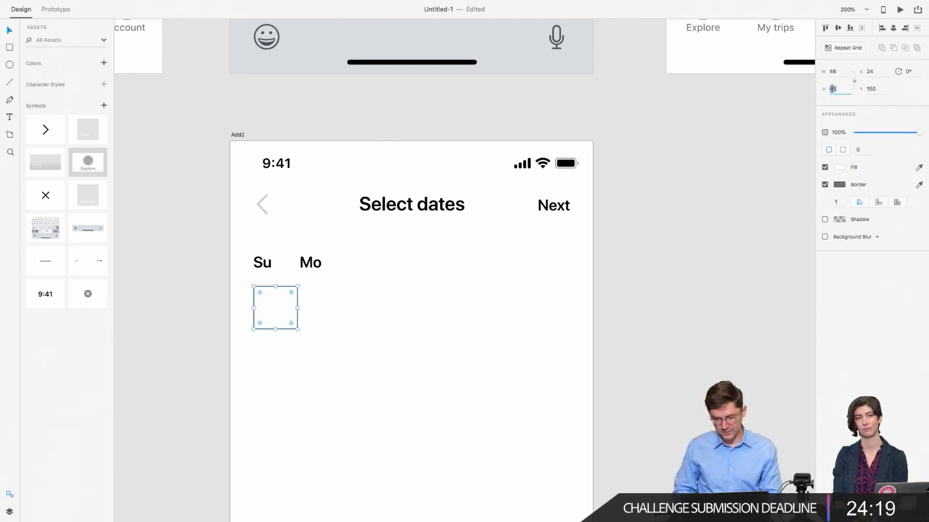
type("44")
key("Return")
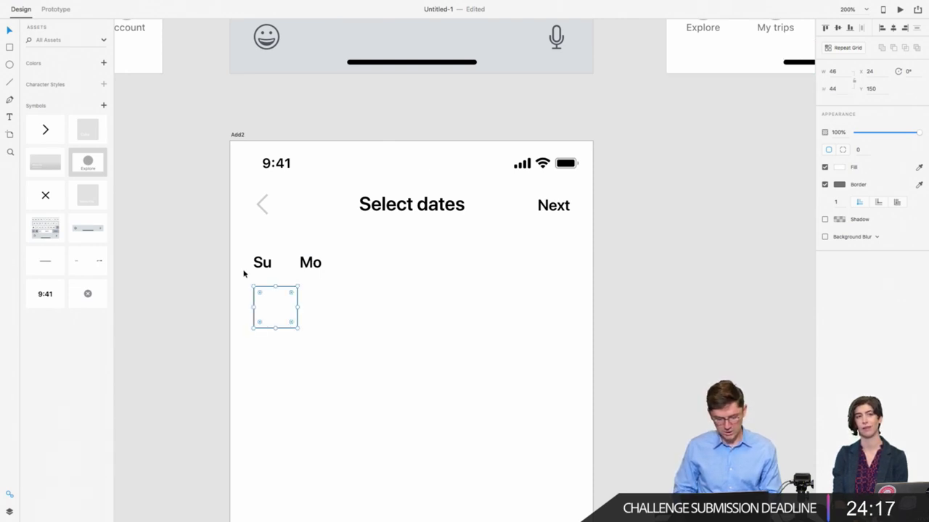
Step: Move the Su label into the box and centre it vertically and horizontally
left_click_drag(262, 263, 274, 307)
left_click(276, 309)
key("ctrl+shift+bracketleft")
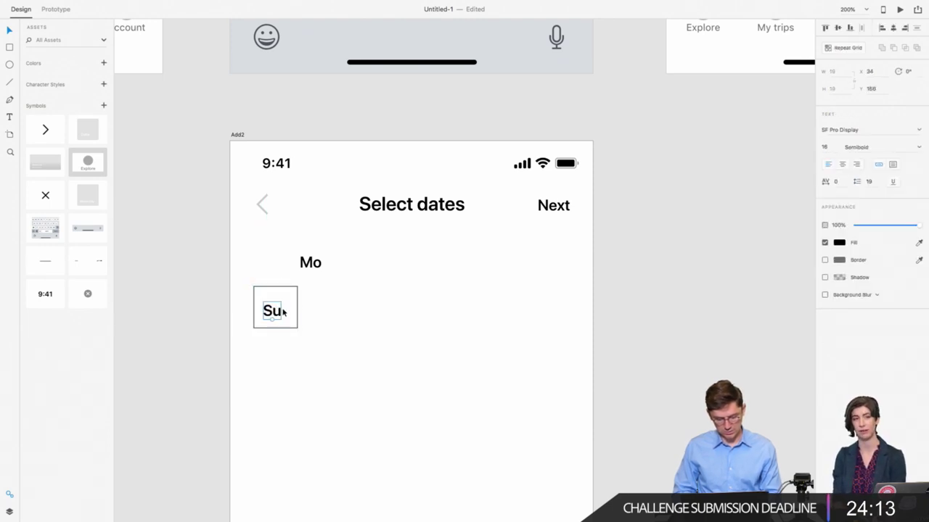
left_click(288, 298, "shift")
left_click(838, 28)
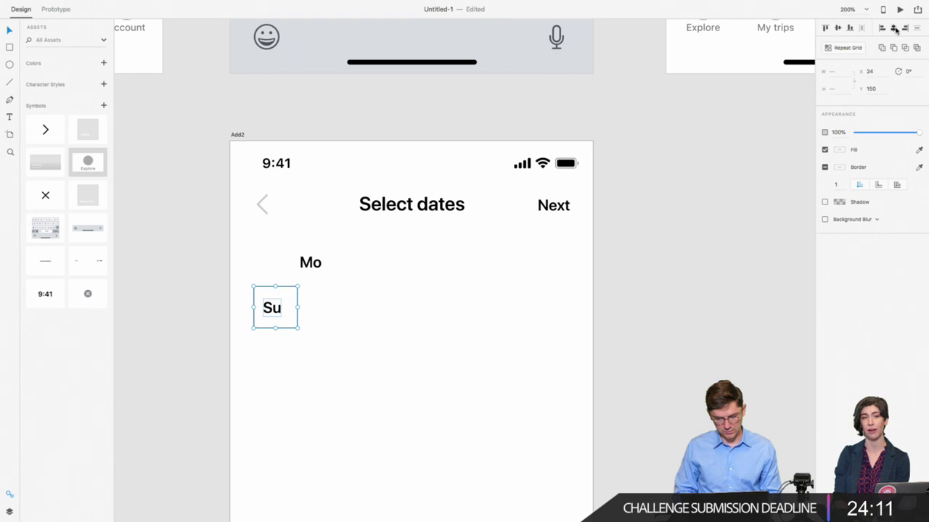
left_click(894, 29)
Step: Delete the Mo label
left_click(276, 269)
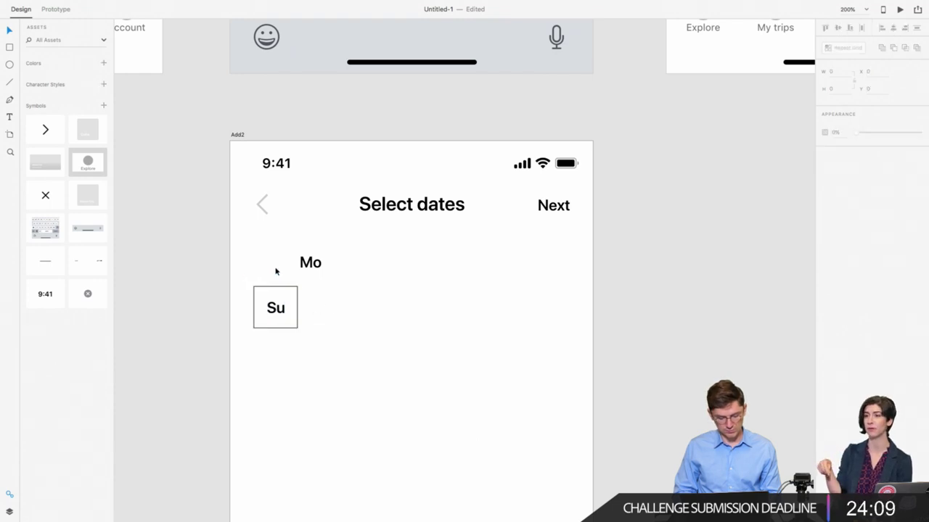
left_click(307, 262)
key("Delete")
Step: Remove the box outline and repeat the Su cell into a tightly spaced seven-cell grid
left_click(277, 302)
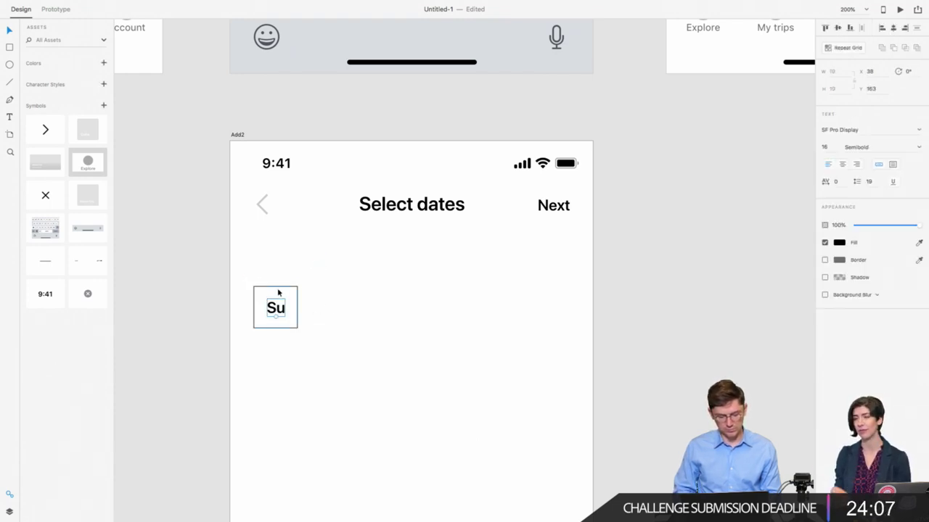
left_click(824, 185)
left_click_drag(204, 289, 570, 340)
key("super+r")
left_click_drag(317, 307, 296, 307)
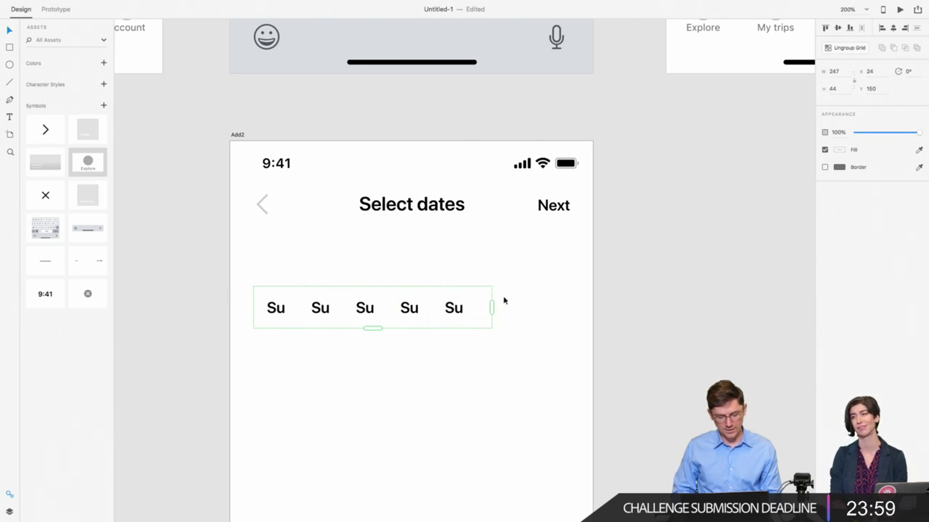
left_click_drag(491, 308, 568, 307)
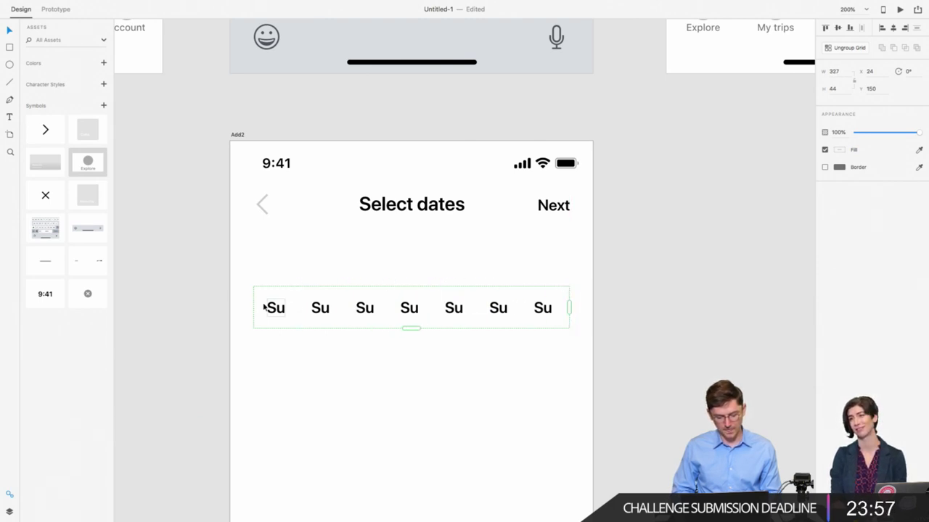
Step: Change the second cell's label to Mo and centre the labels in their cells
double_click(320, 307)
double_click(320, 308)
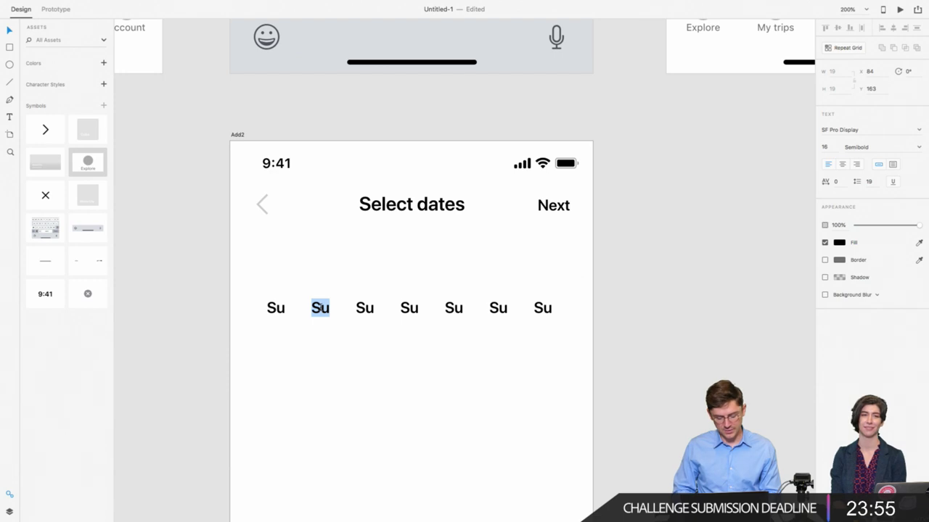
type("Mo")
left_click(842, 165)
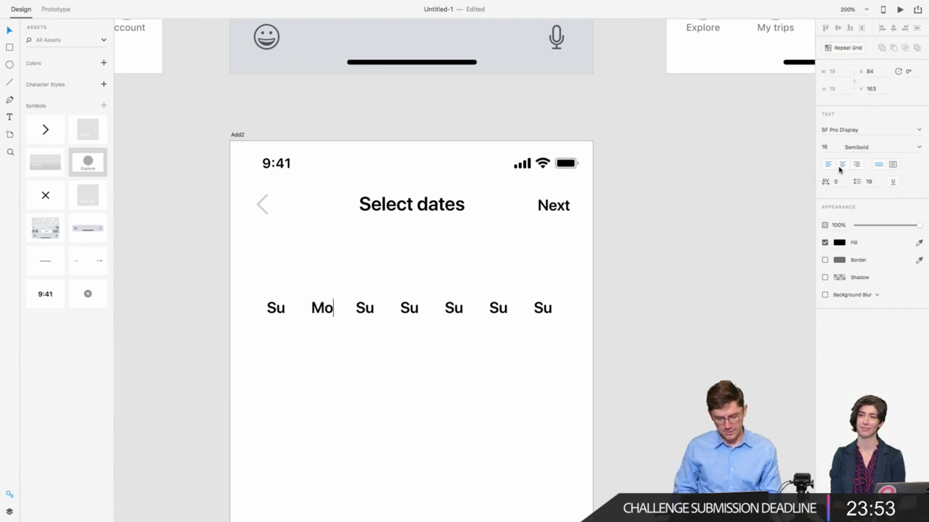
key("Escape")
left_click(280, 308)
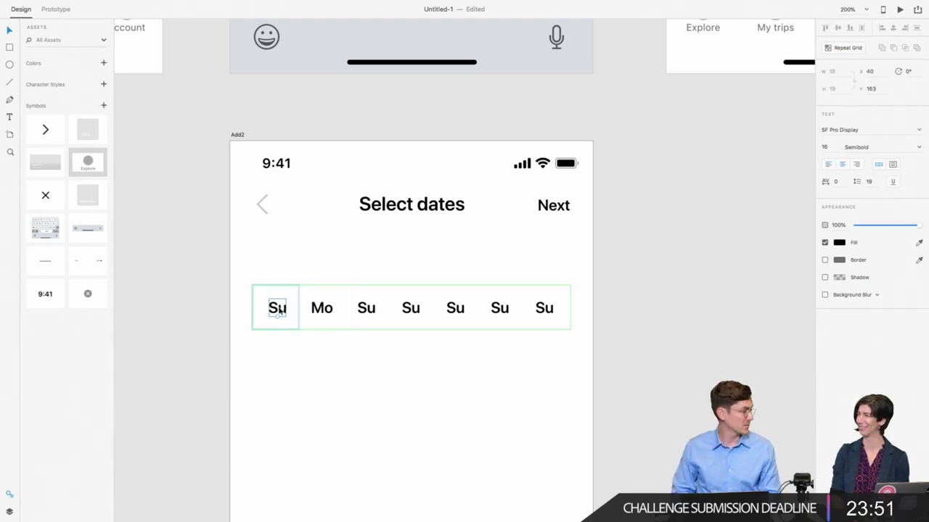
key("Escape")
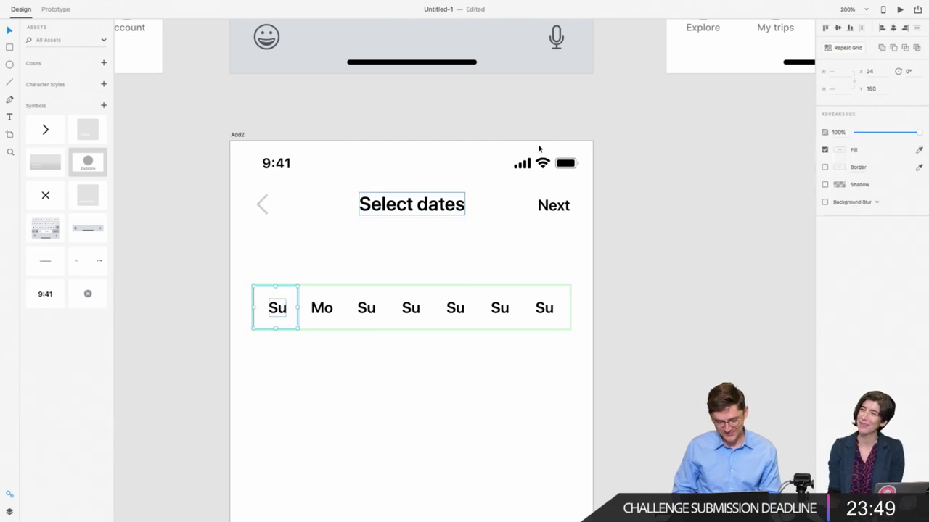
left_click(892, 28)
Step: Relabel the third, fourth and fifth cells Tu, We and Th
double_click(365, 310)
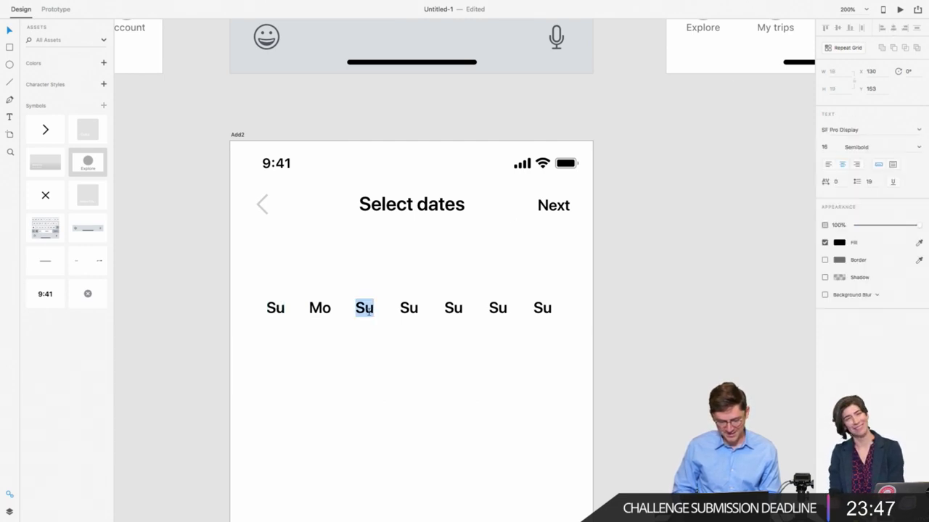
type("Tu")
key("Escape")
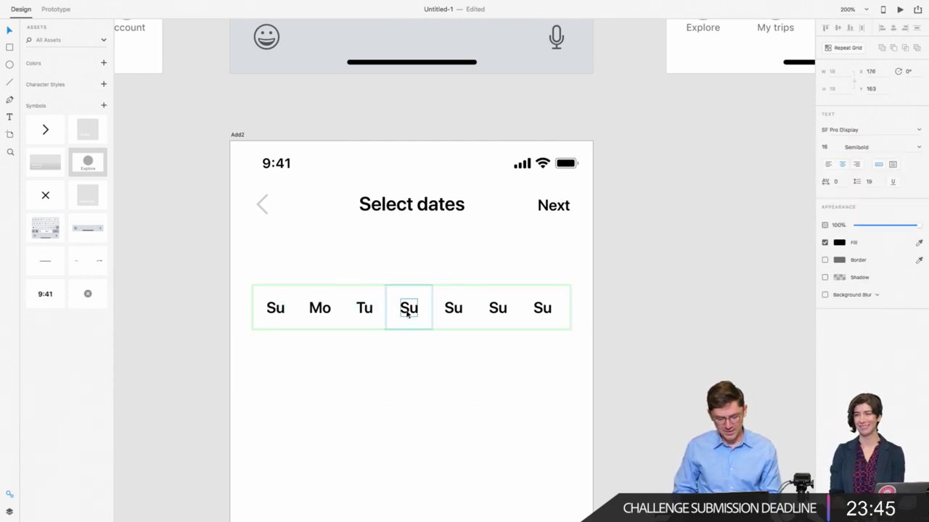
double_click(407, 310)
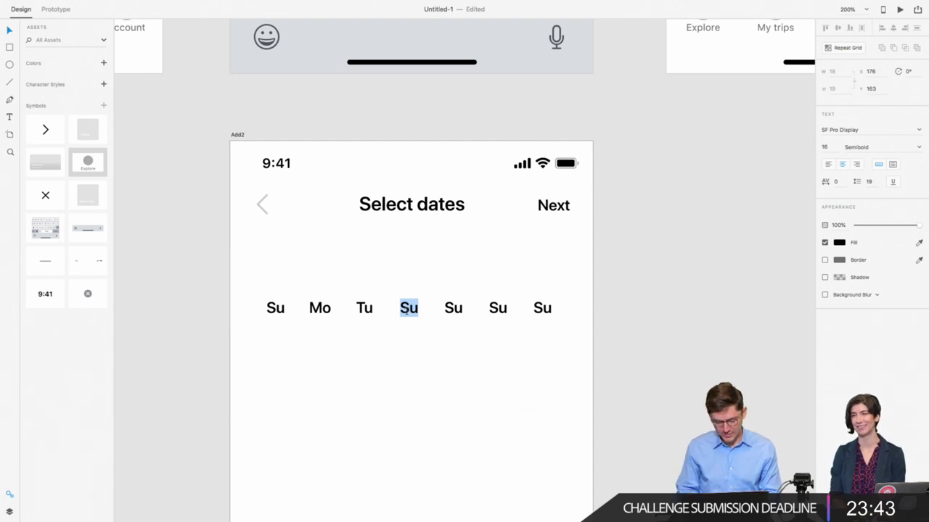
type("We")
key("Escape")
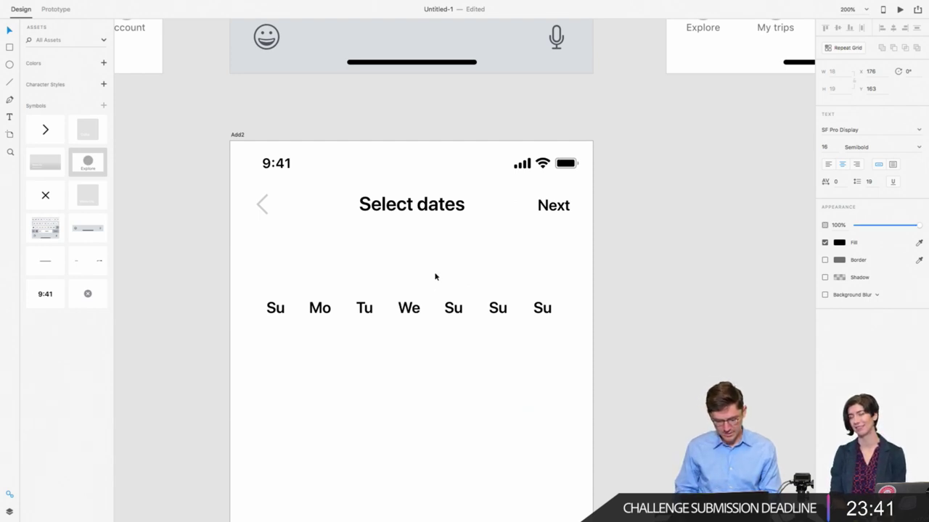
double_click(448, 310)
type("Th")
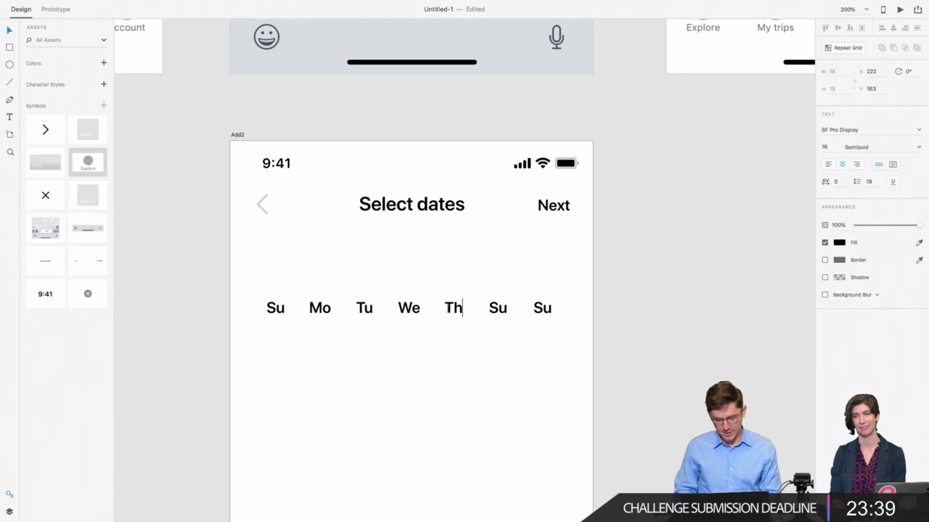
key("Escape")
Step: Relabel the last two cells Fr and Sa, then clear the selection
double_click(495, 311)
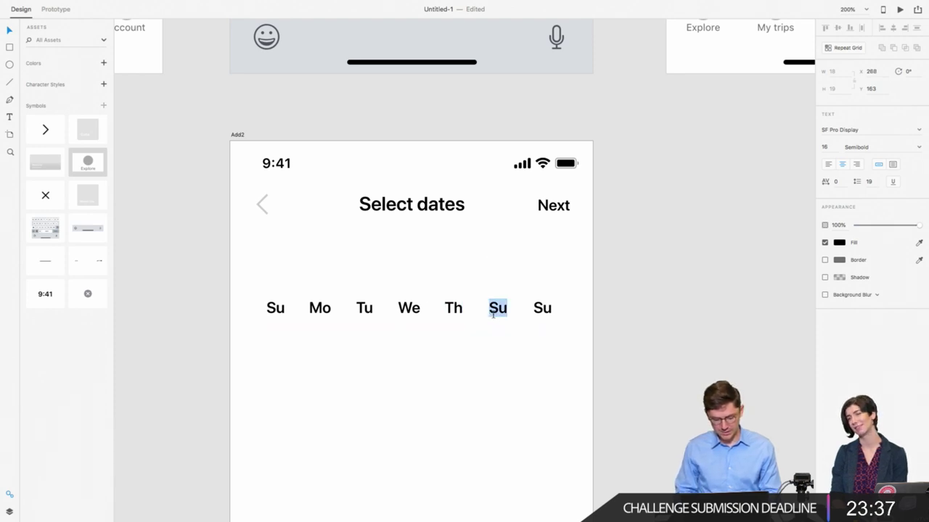
type("Fr")
key("Escape")
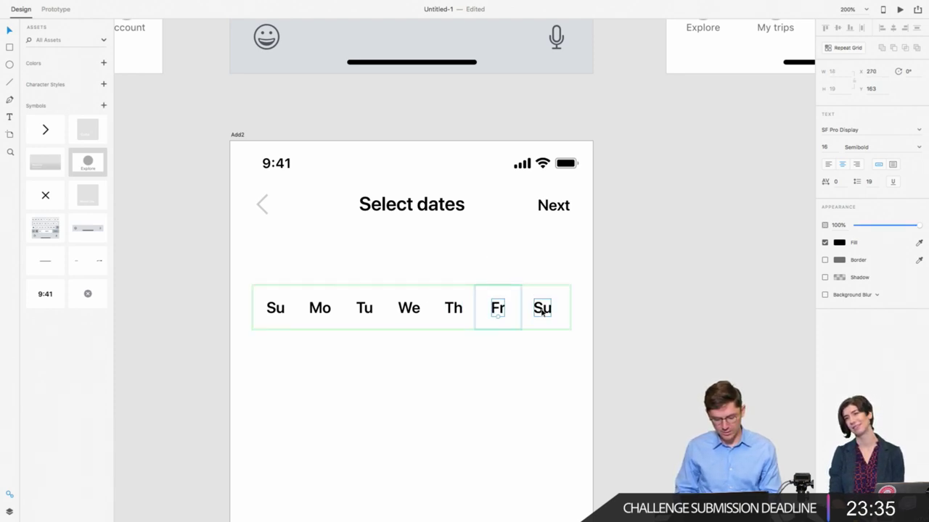
double_click(542, 309)
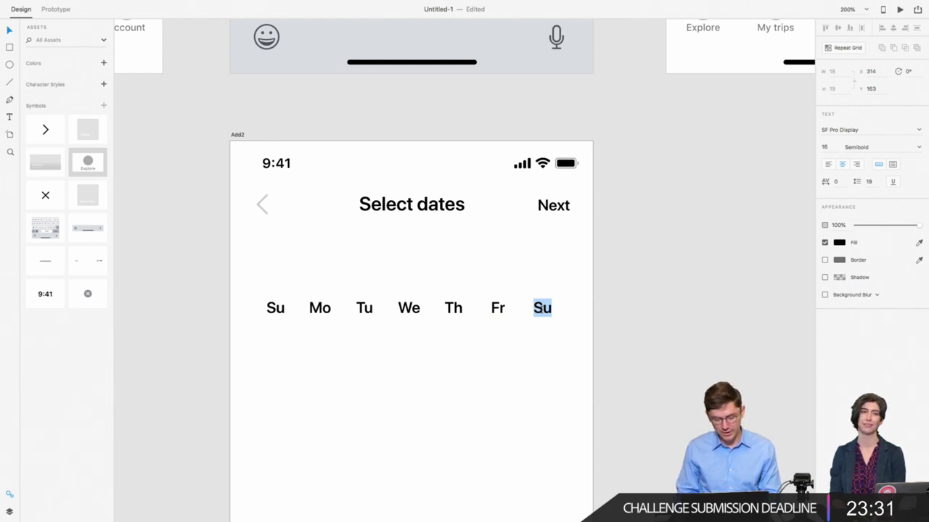
type("Sa")
key("Escape")
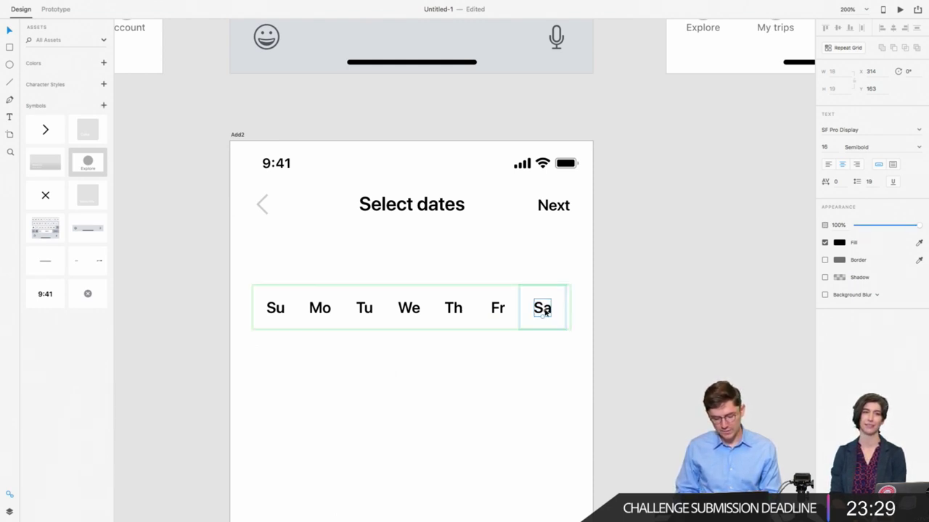
key("Escape")
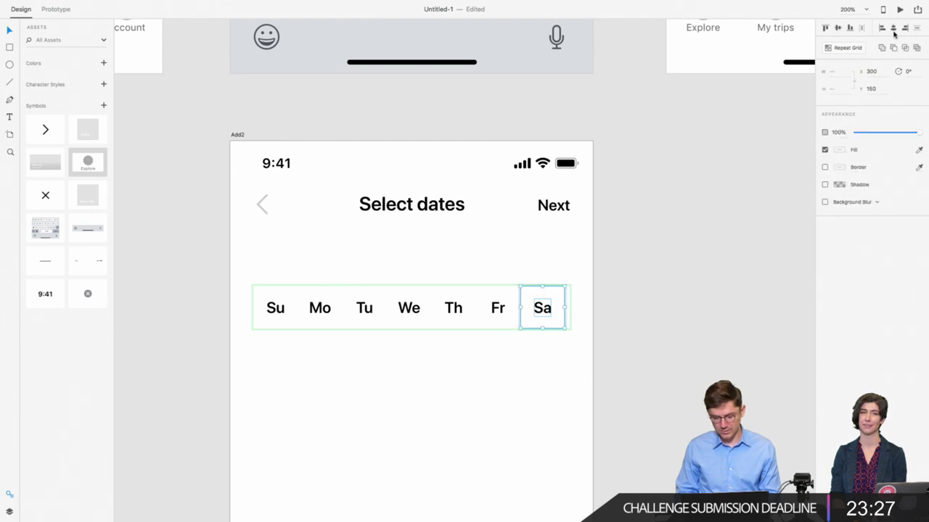
key("Escape")
Step: Nudge the weekday row down into place beneath the title bar
left_click_drag(219, 275, 277, 263)
left_click_drag(278, 252, 278, 256)
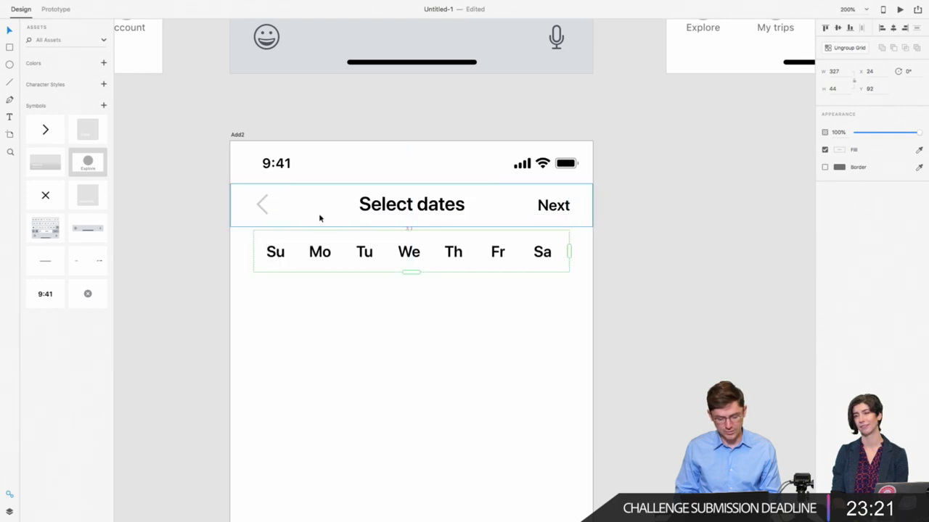
key("Down")
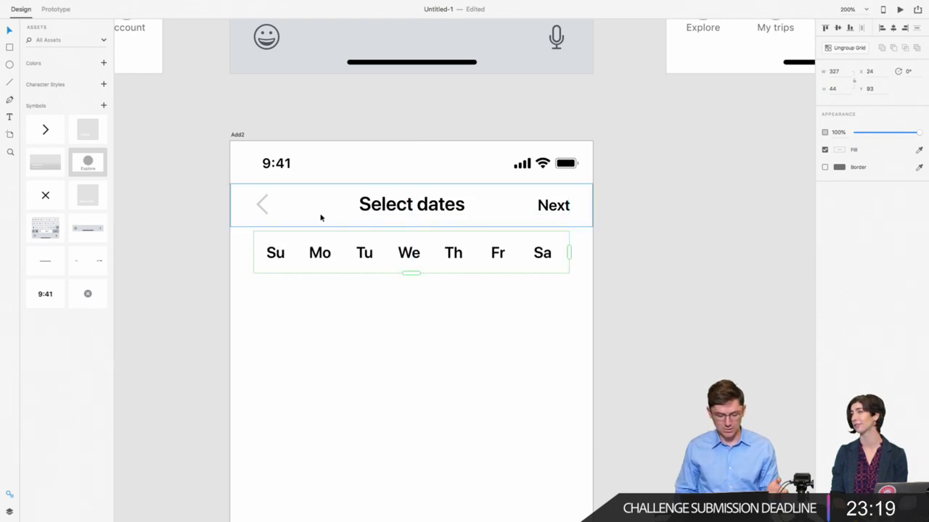
scroll(433, 297, "down", 3)
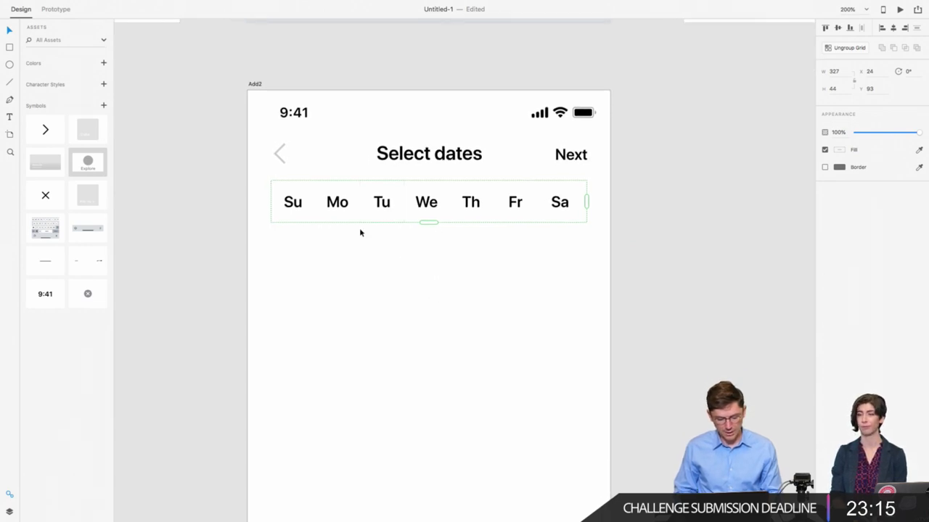
Step: Duplicate the weekday row directly below it and move the original up one pixel
left_click_drag(338, 206, 341, 249)
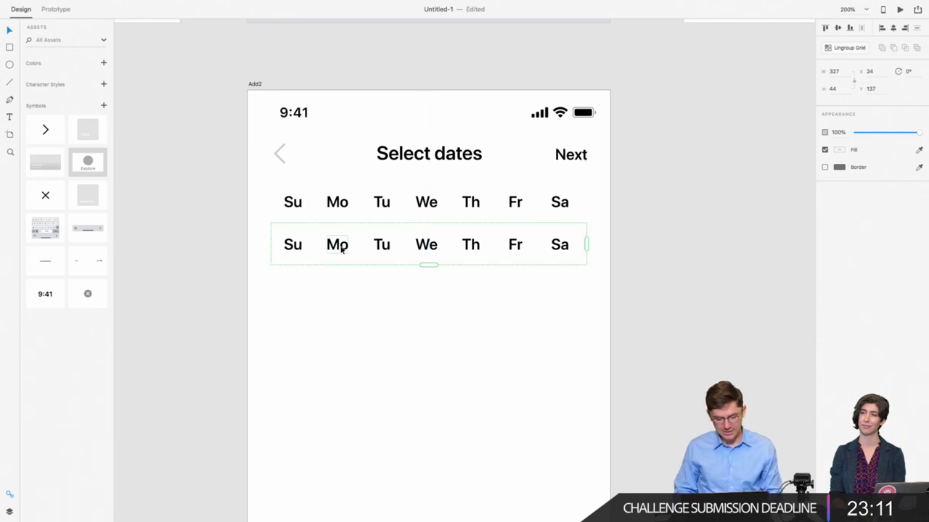
left_click(342, 203)
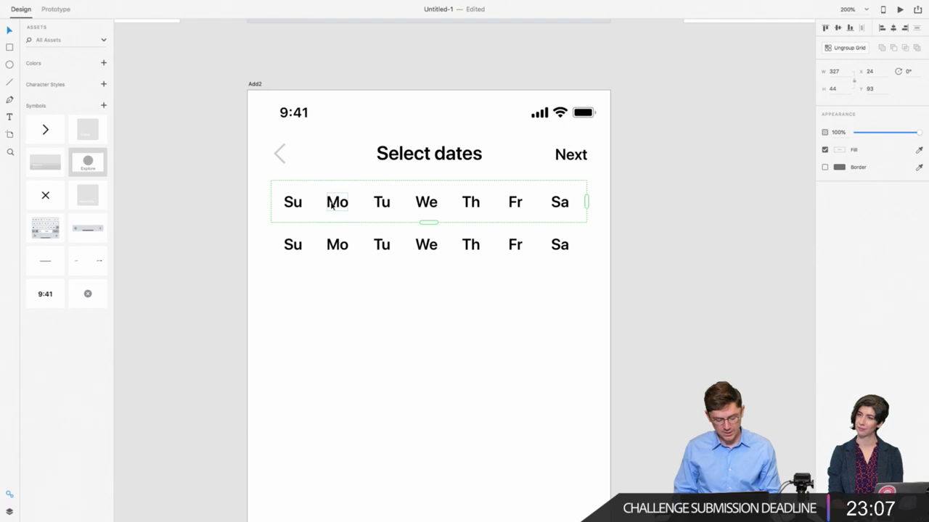
key("Up")
key("Up")
key("Up")
key("Up")
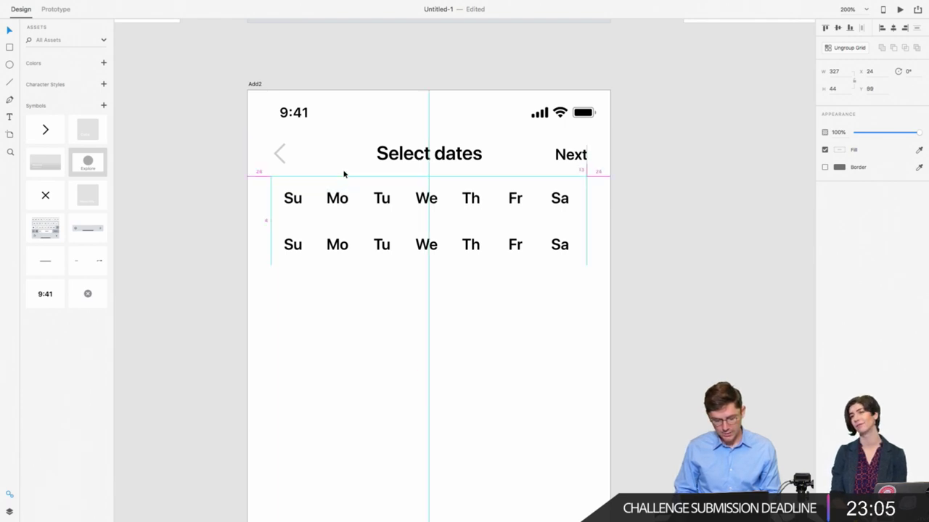
left_click(324, 247)
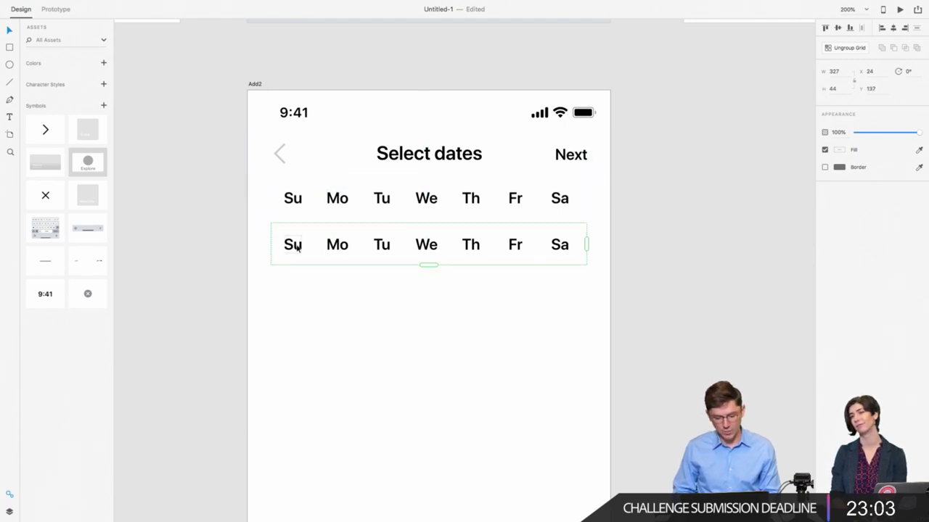
Step: Ungroup the lower weekday row and delete every cell except the first Su
right_click(296, 248)
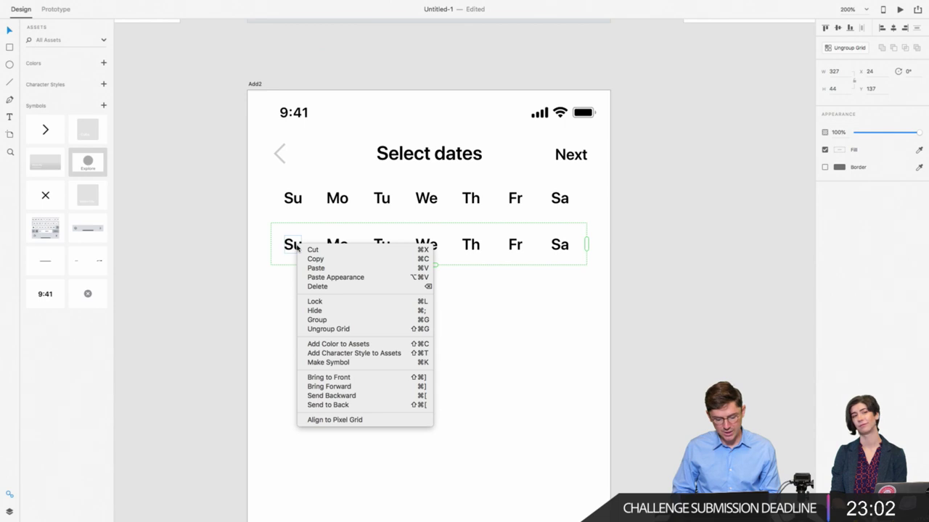
left_click(326, 328)
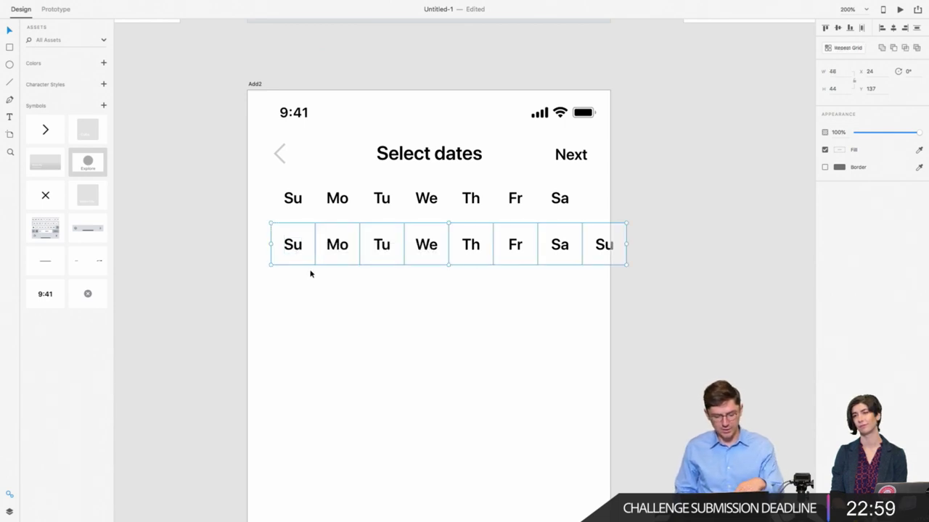
left_click_drag(311, 272, 623, 241)
key("Delete")
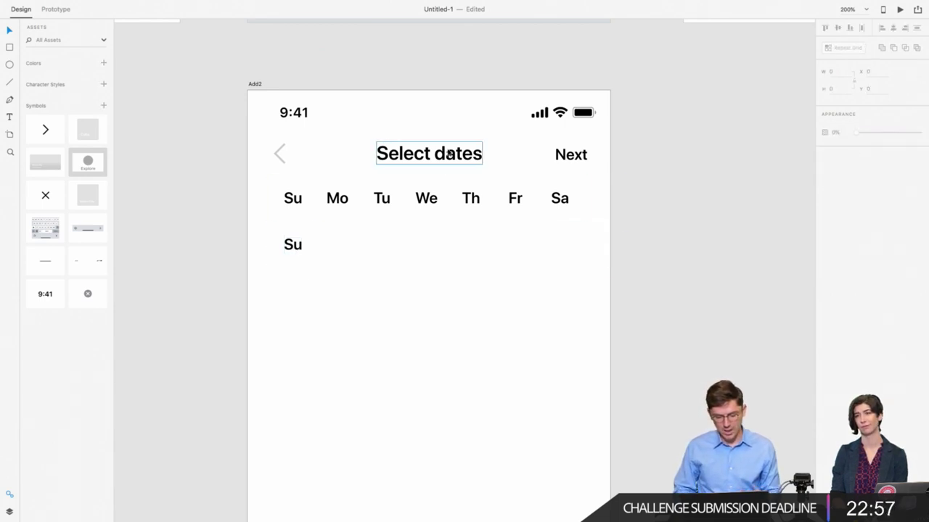
Step: Set the lower Su label to SF Pro Text, Regular weight
left_click(289, 201)
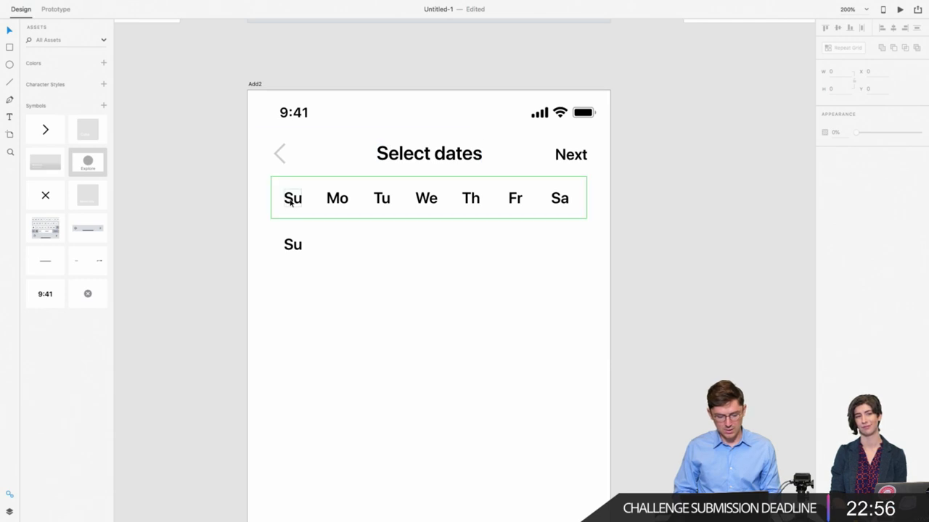
left_click(292, 246)
double_click(293, 246)
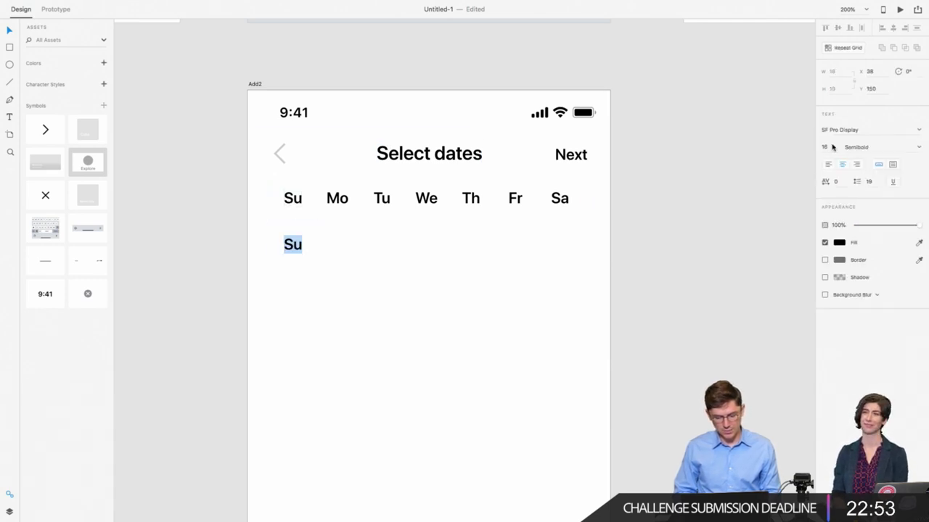
left_click(856, 147)
type("Regular")
key("Return")
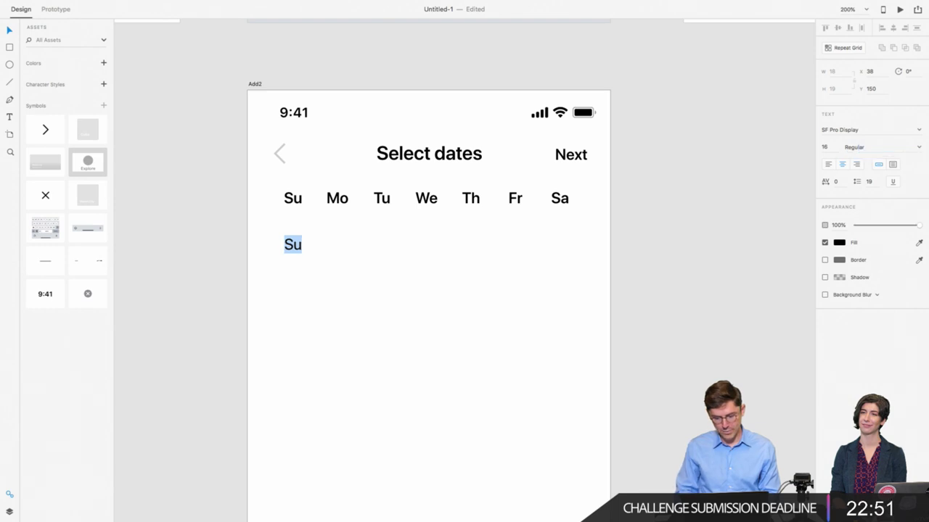
left_click(846, 130)
left_click_drag(839, 130, 903, 135)
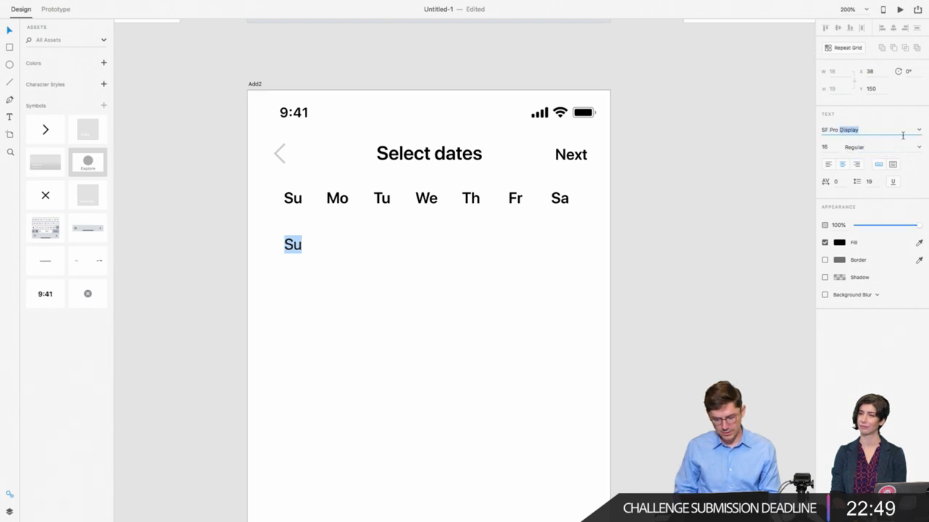
type("Text")
key("Return")
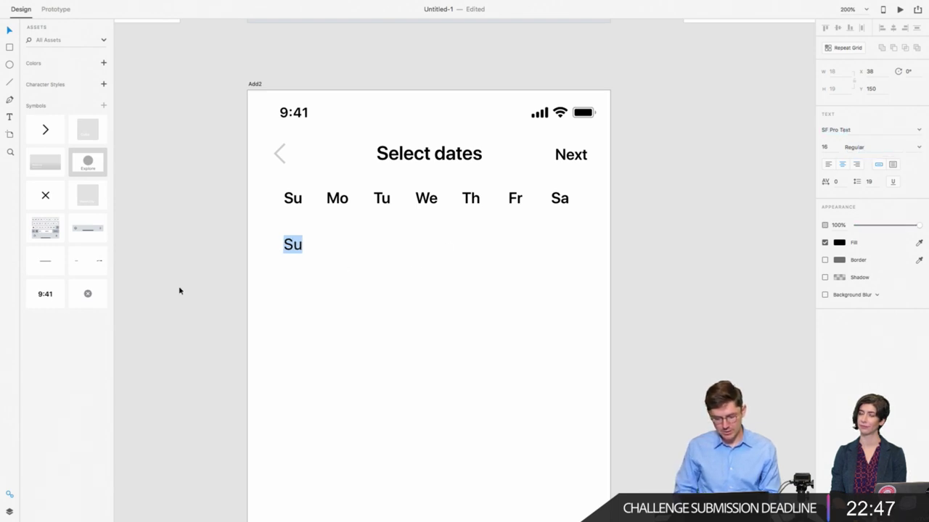
Step: Change the top-row weekday labels' font to SF Pro Text
double_click(292, 198)
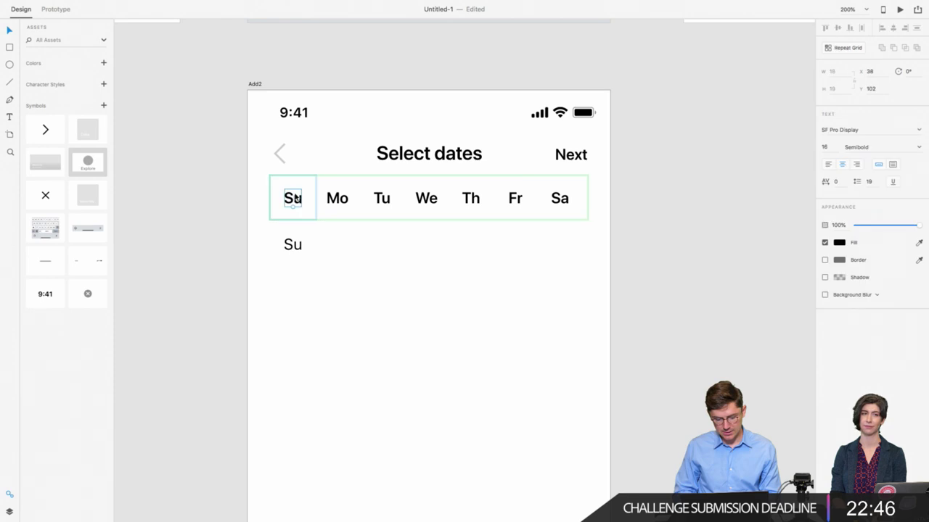
left_click(846, 130)
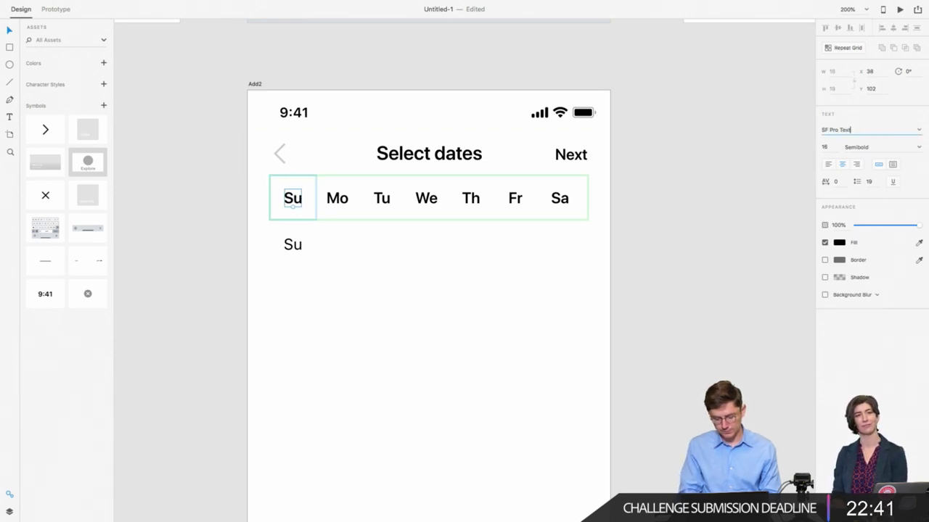
type("Text")
key("Return")
left_click(216, 221)
Step: Lighten the lower Su text to 60% opacity
left_click(292, 245)
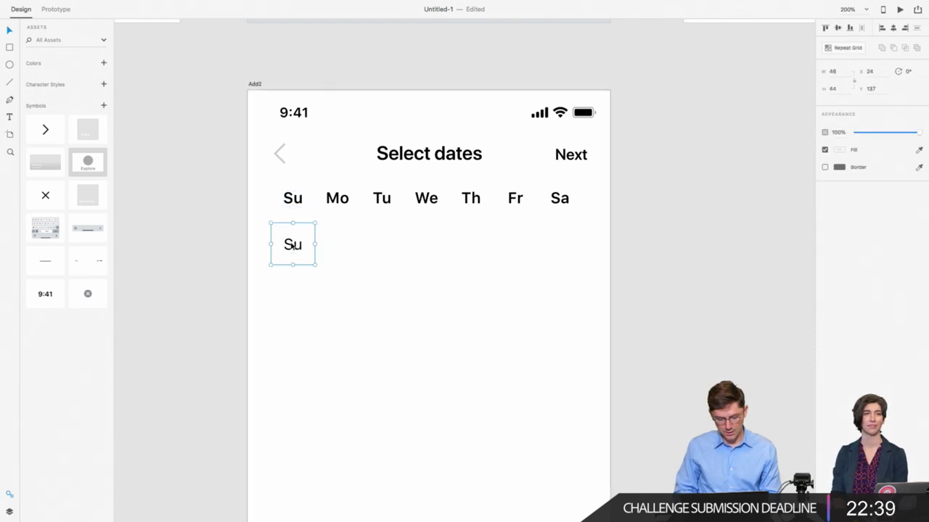
double_click(292, 245)
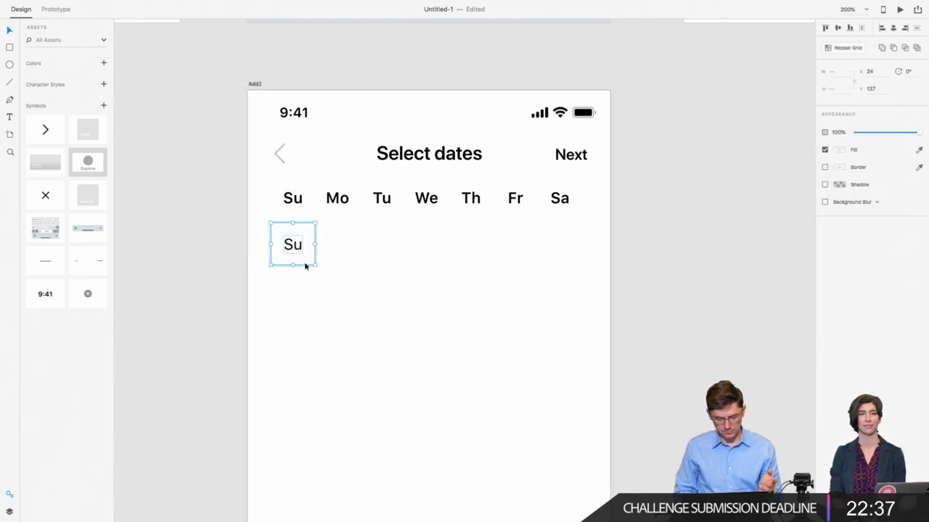
scroll(305, 265, "down", 2)
scroll(304, 265, "right", 1)
left_click(287, 259)
double_click(278, 222)
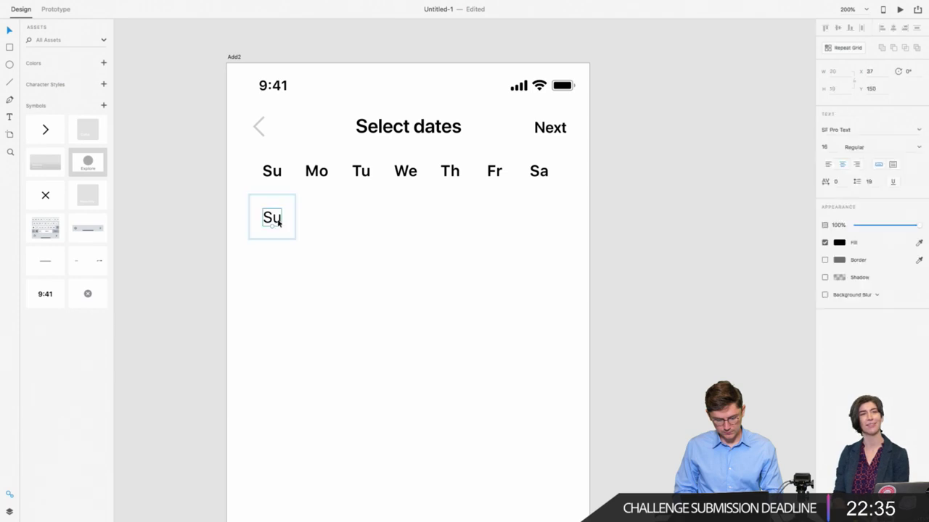
left_click(894, 226)
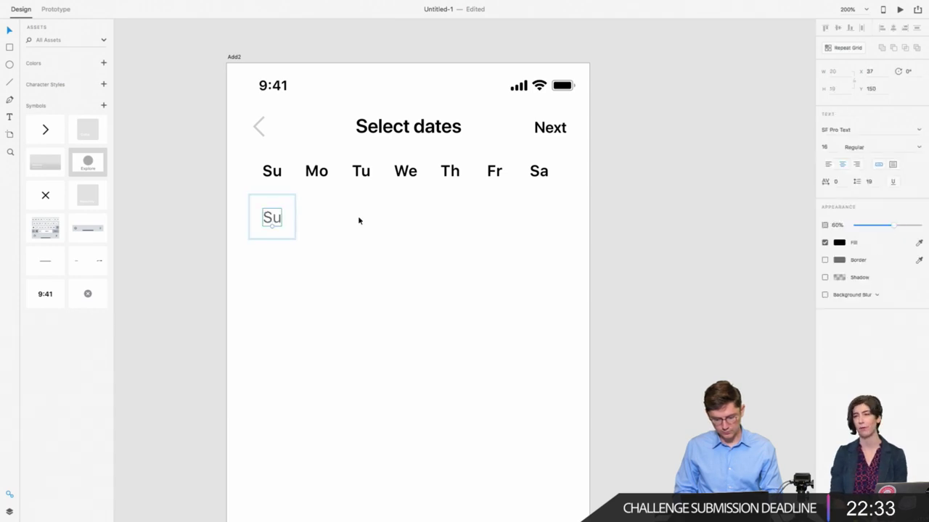
Step: Repeat the lower Su cell into a tightly spaced grid of seven columns and four rows
left_click(293, 233)
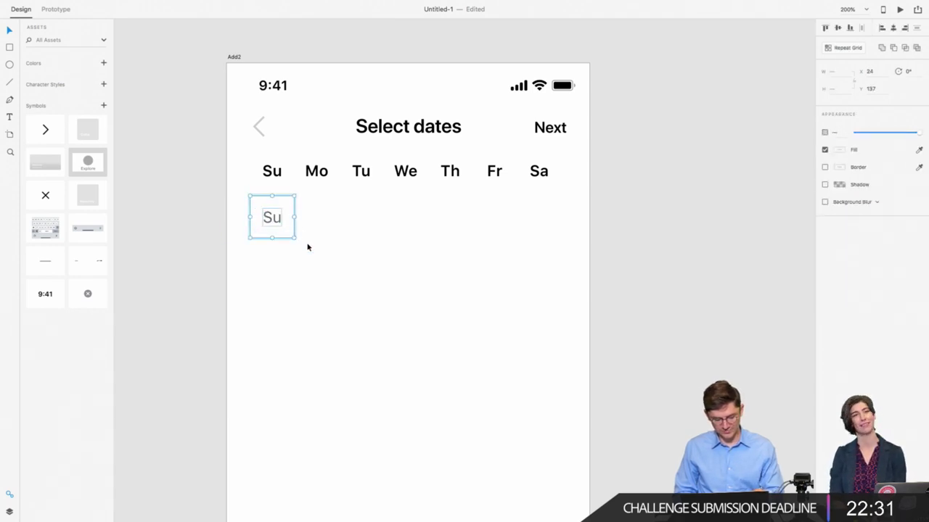
key("ctrl+r")
left_click_drag(293, 217, 564, 256)
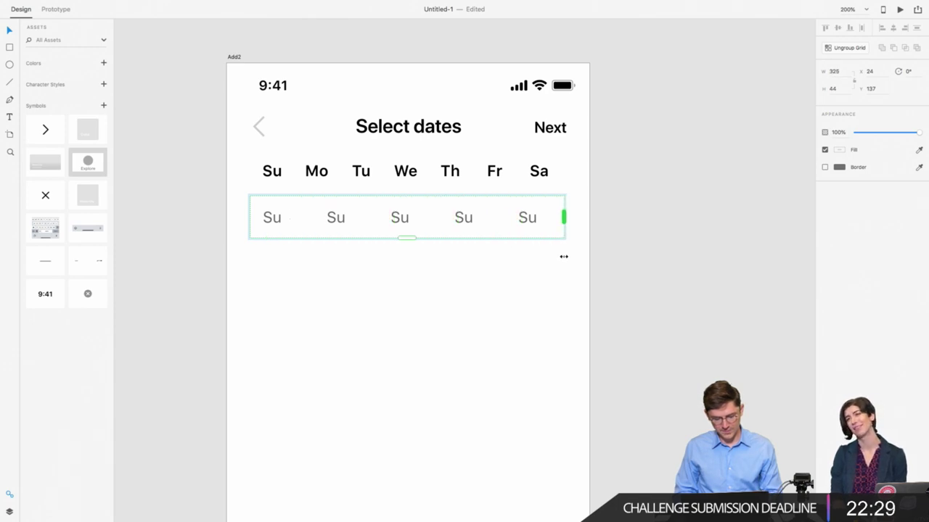
left_click_drag(307, 222, 294, 221)
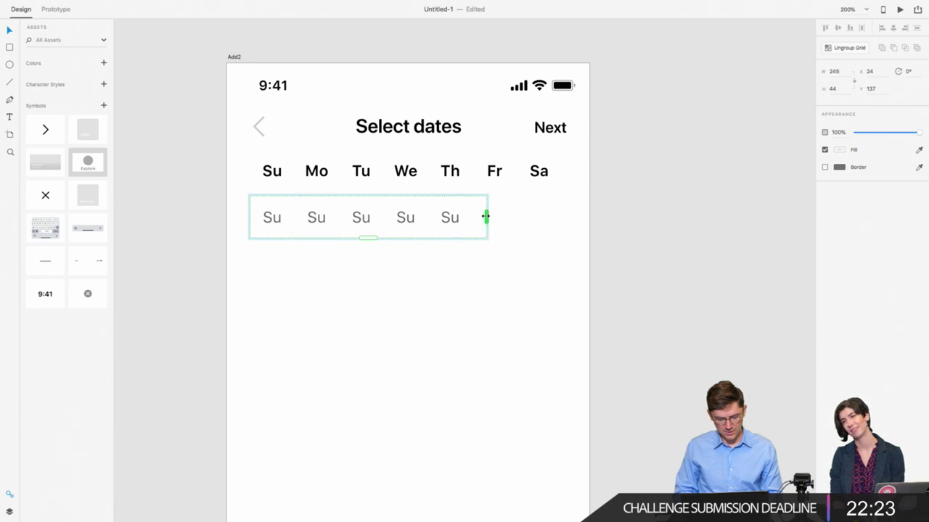
left_click_drag(485, 217, 565, 217)
left_click(518, 266)
left_click(544, 217)
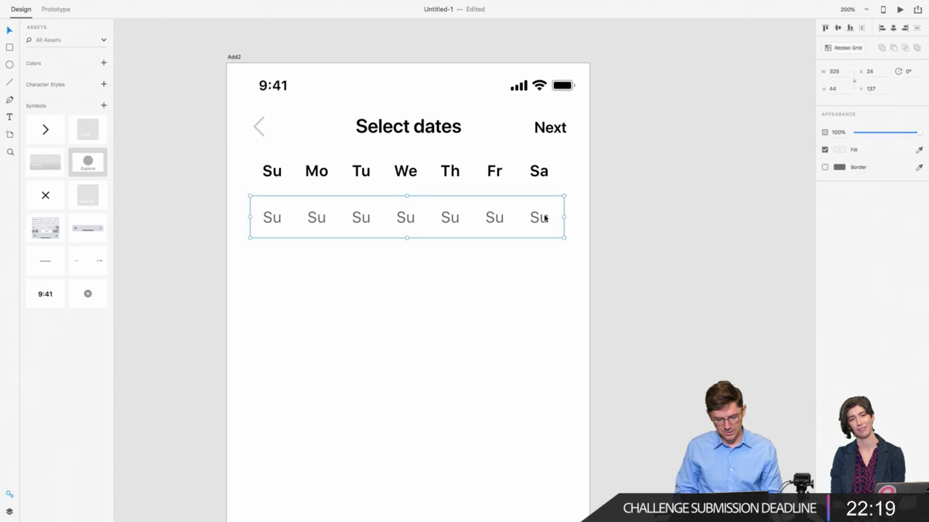
left_click_drag(407, 238, 407, 425)
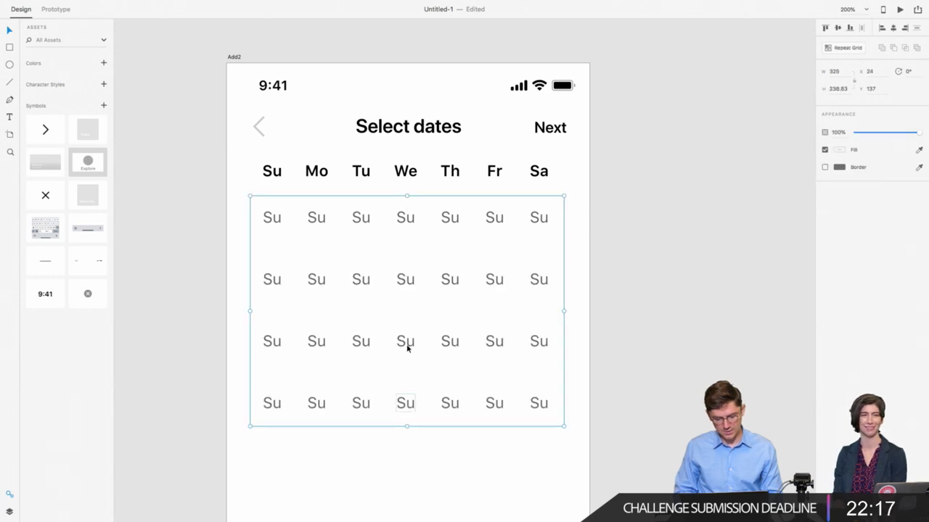
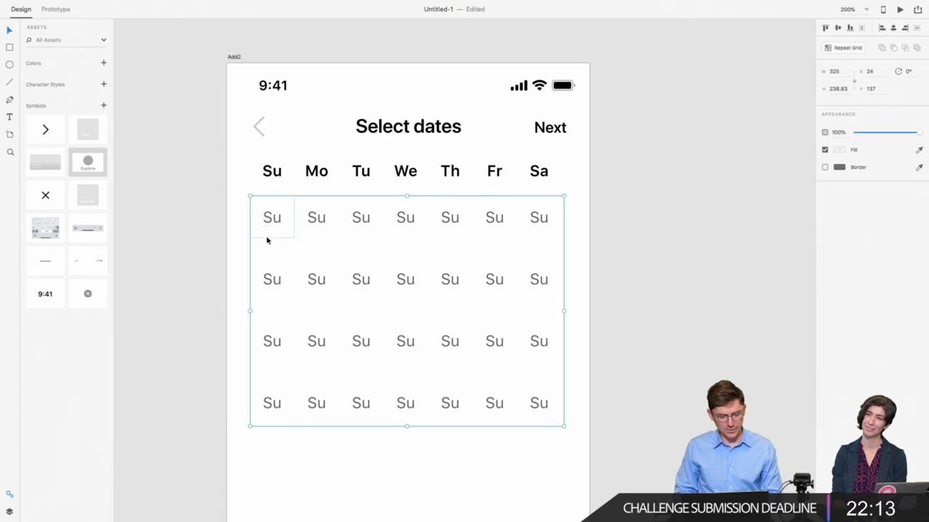
Step: Resize the Su day repeat grid to seven columns and four rows with a tighter row gap
left_click(359, 448)
key("super+z")
key("super+z")
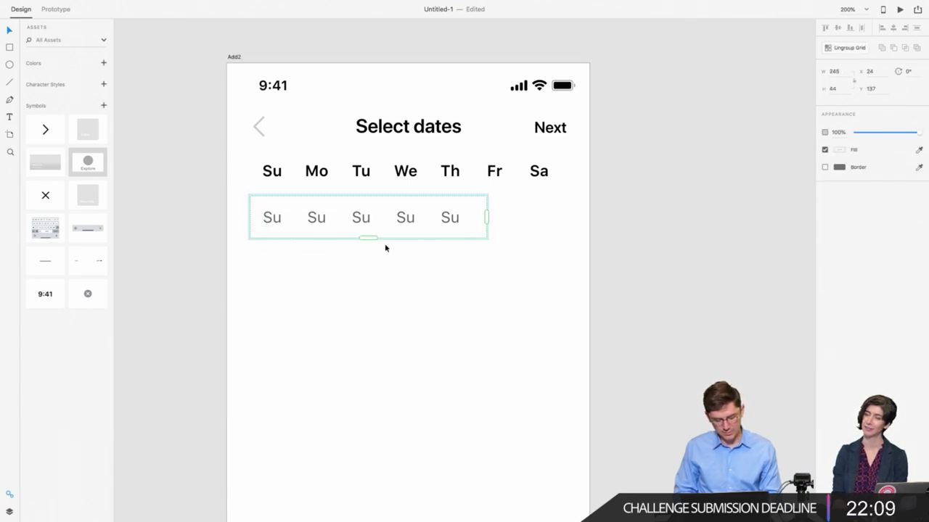
left_click_drag(487, 217, 564, 217)
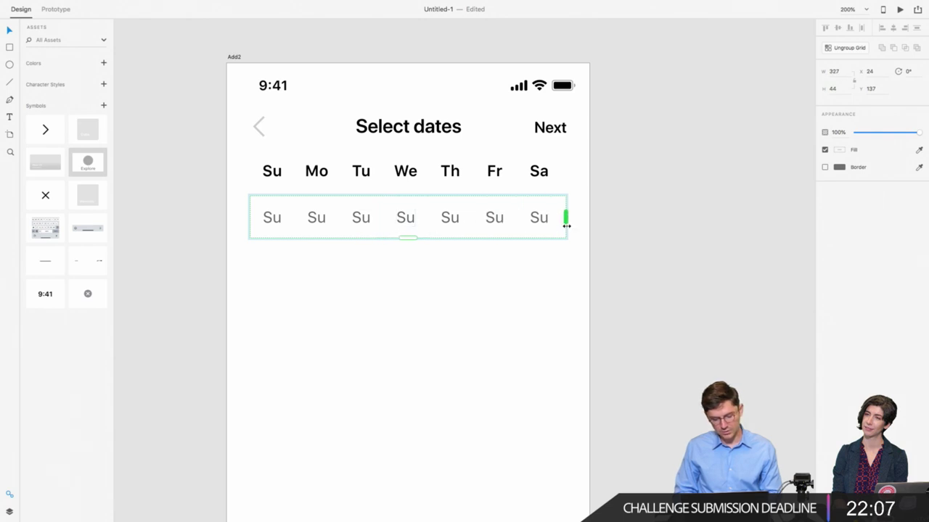
left_click_drag(407, 237, 429, 401)
left_click_drag(435, 254, 452, 232)
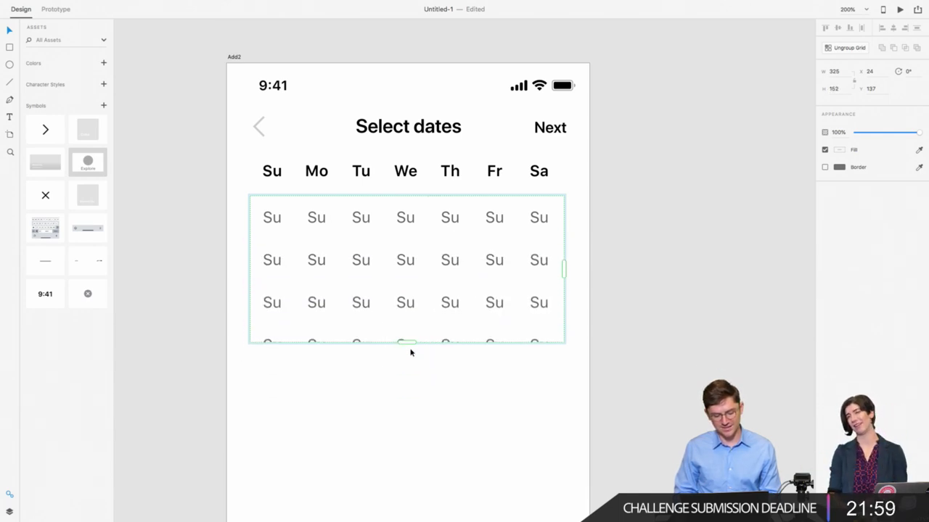
left_click_drag(407, 344, 417, 369)
Step: Number the first column's cells 01, 08, 15 and 22
double_click(271, 220)
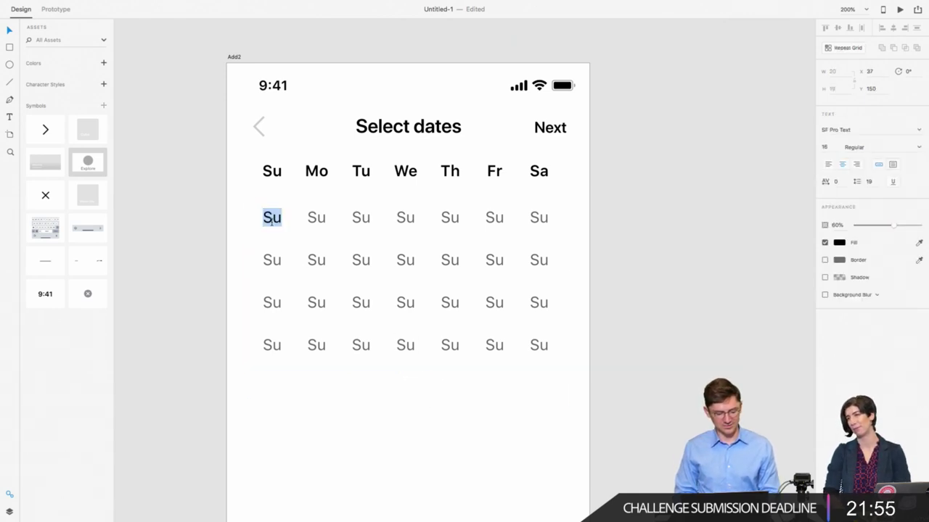
type("01")
key("Escape")
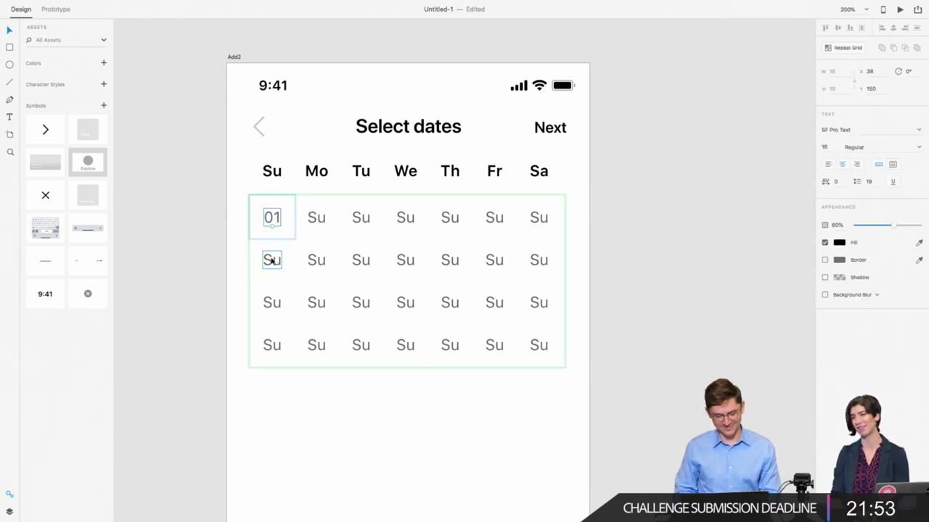
double_click(271, 260)
type("08")
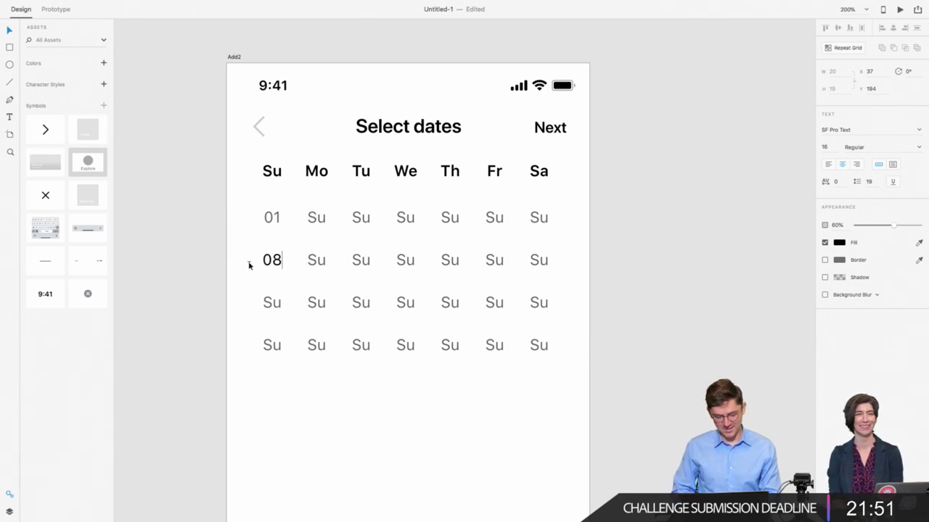
key("Escape")
double_click(270, 302)
type("1")
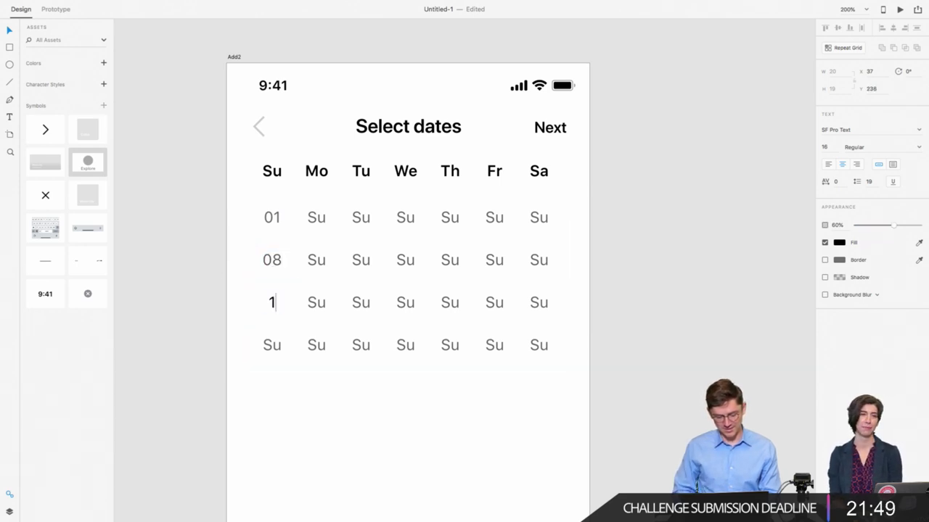
type("5")
key("Escape")
double_click(270, 346)
type("22")
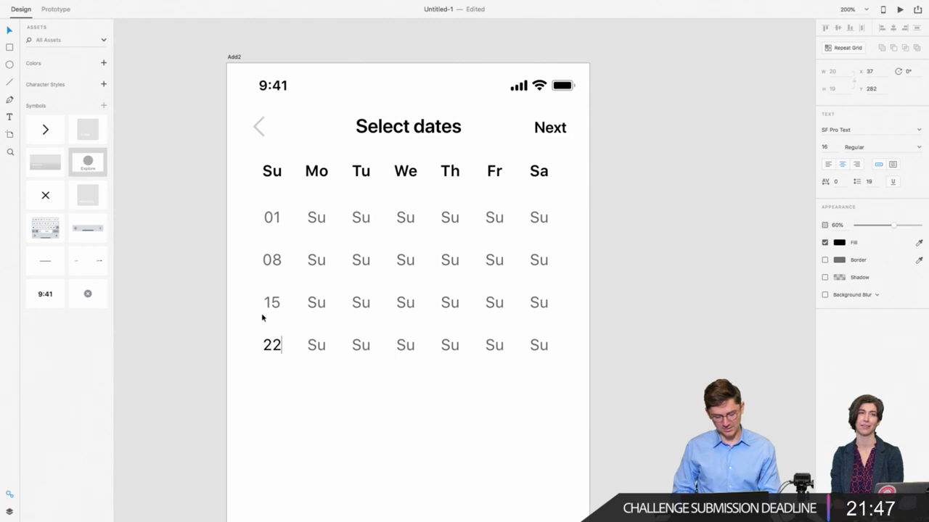
key("Escape")
Step: Enter 02 and 09 in the Monday column's first two cells
double_click(315, 219)
type("02")
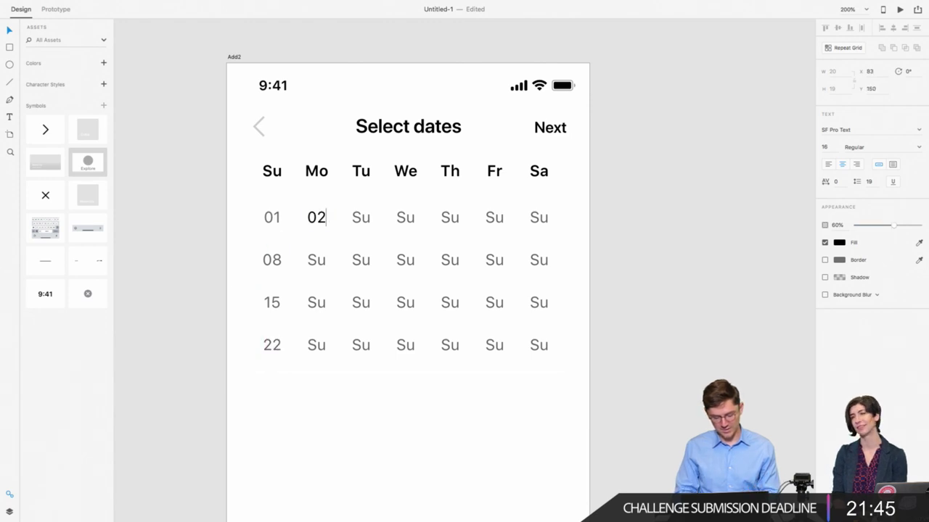
key("Escape")
double_click(309, 255)
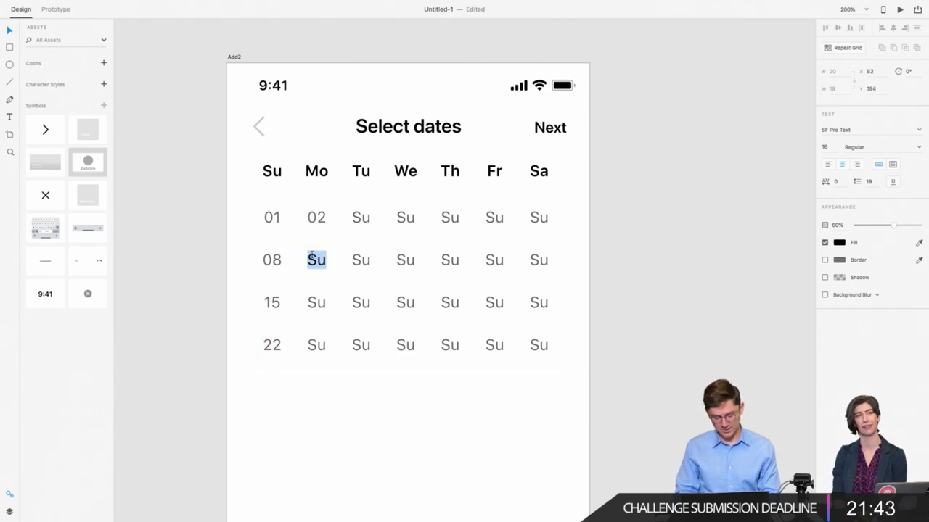
type("09")
key("Escape")
Step: Fill the rest of the first row with 03, 04, 05, 06 and 07
double_click(361, 216)
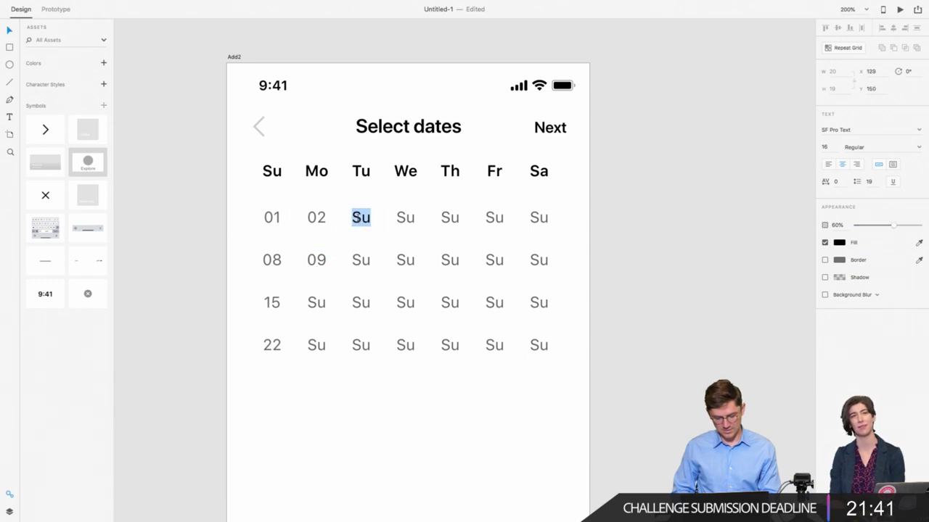
type("03")
key("Escape")
double_click(406, 220)
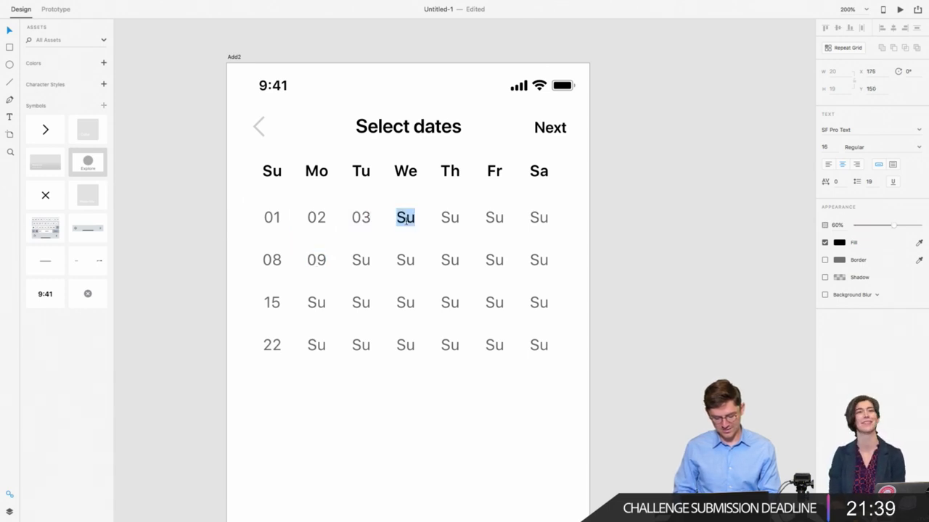
type("04")
key("Escape")
double_click(456, 229)
type("05")
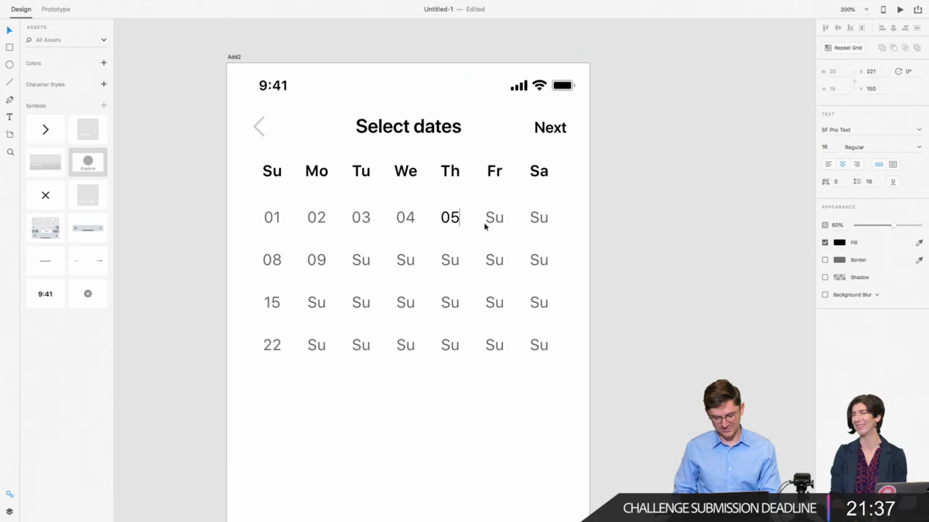
key("Escape")
double_click(494, 217)
type("06")
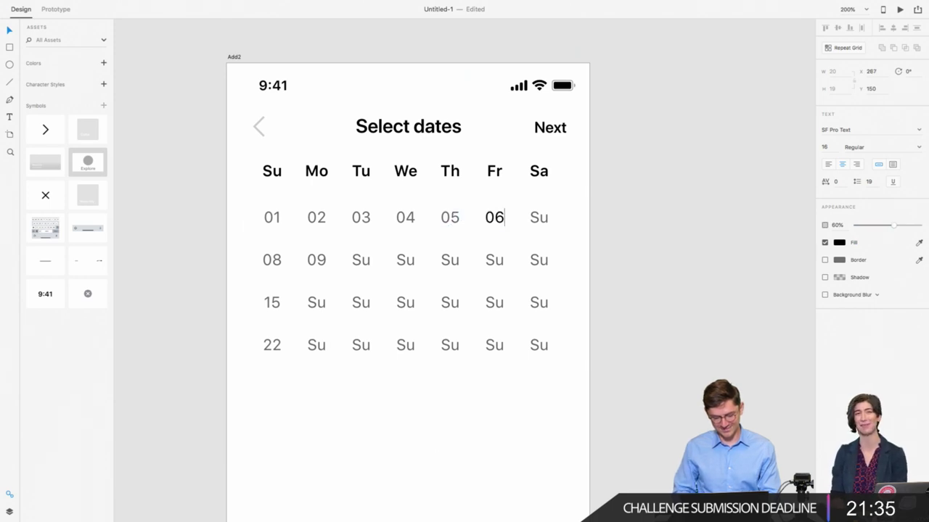
key("Escape")
double_click(539, 218)
type("07")
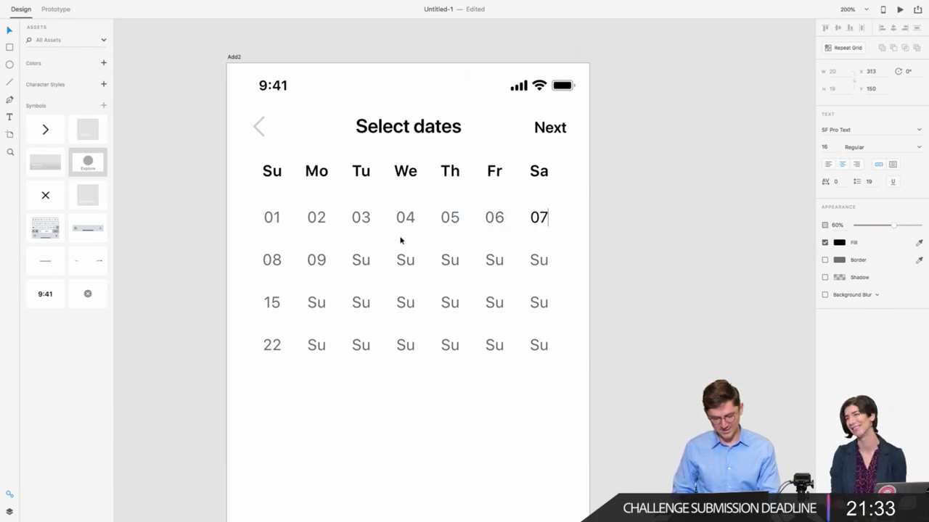
key("Escape")
Step: Fill the second row's Tuesday to Saturday cells with 10 through 14
double_click(354, 259)
type("10")
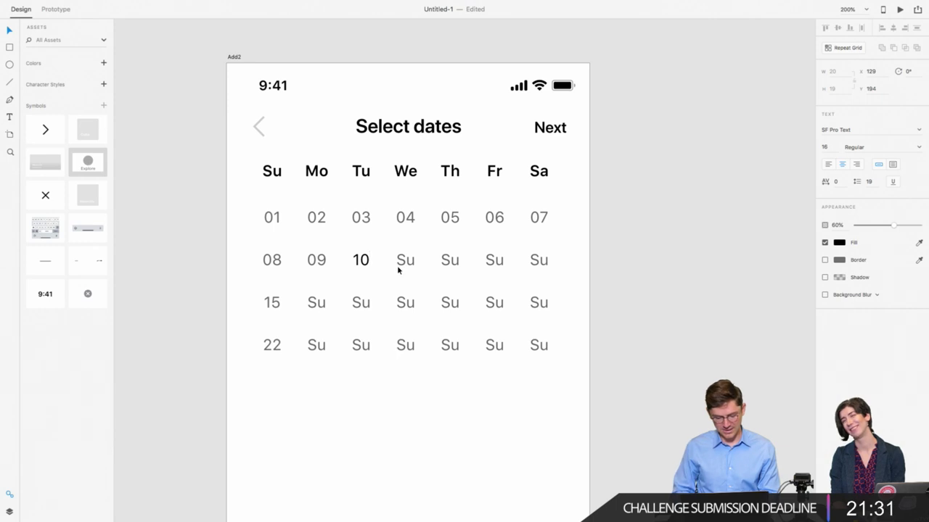
key("Escape")
double_click(404, 261)
type("11")
key("Escape")
double_click(451, 266)
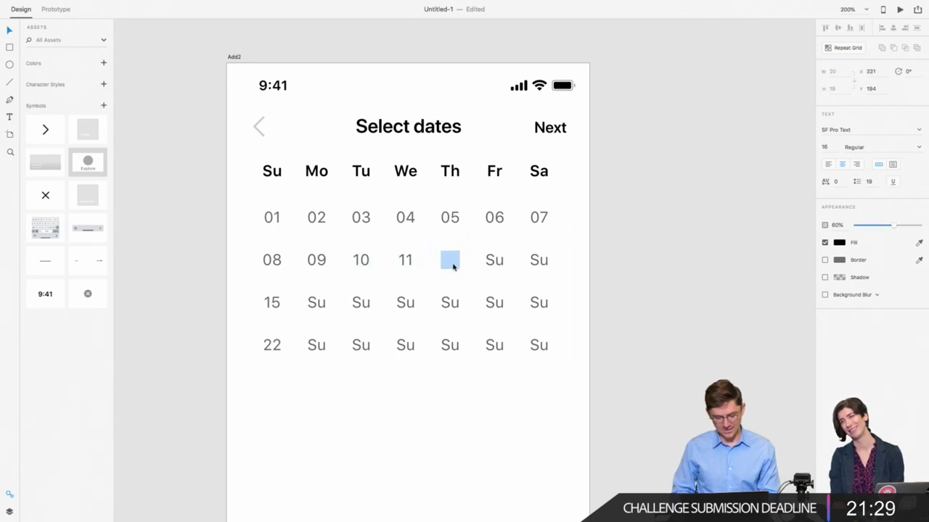
type("12")
key("Escape")
double_click(495, 260)
type("13")
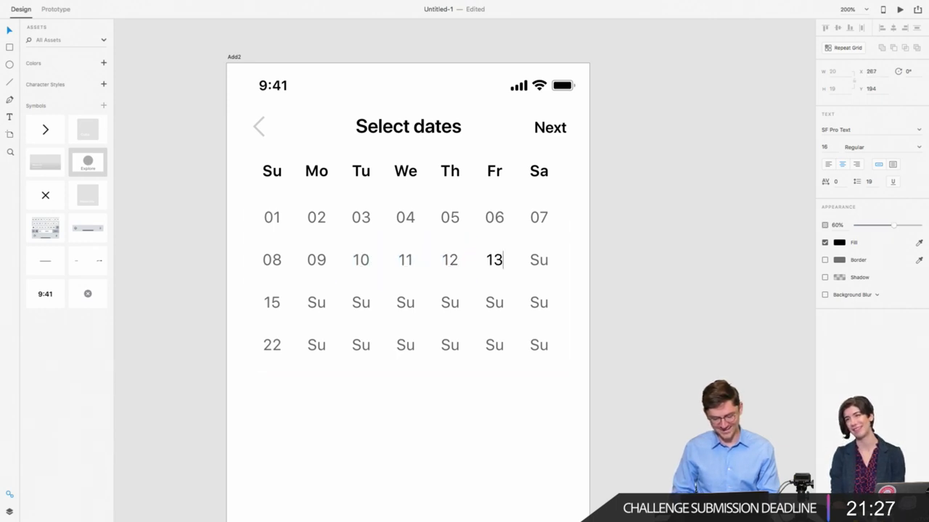
key("Escape")
double_click(538, 260)
type("14")
key("Escape")
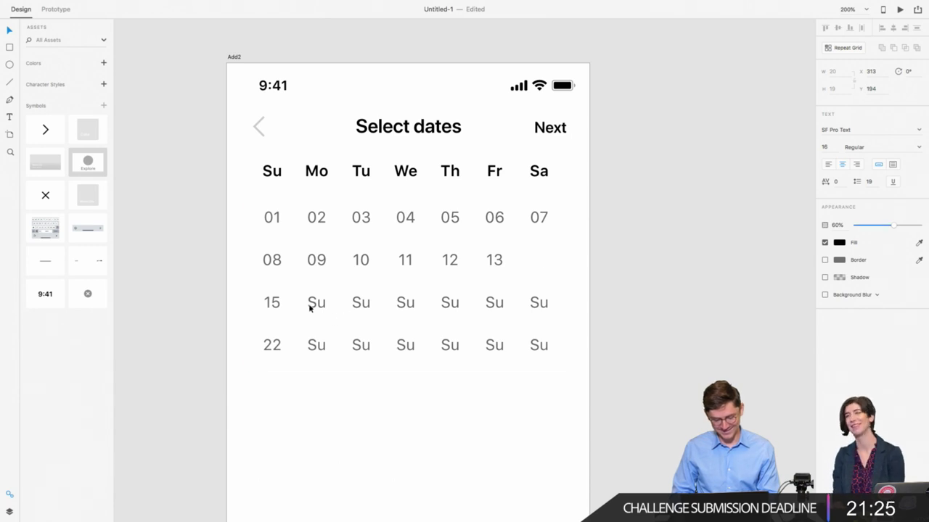
Step: Fill the third row's Monday to Saturday cells with 16 through 21
double_click(313, 306)
type("16")
key("Escape")
double_click(356, 309)
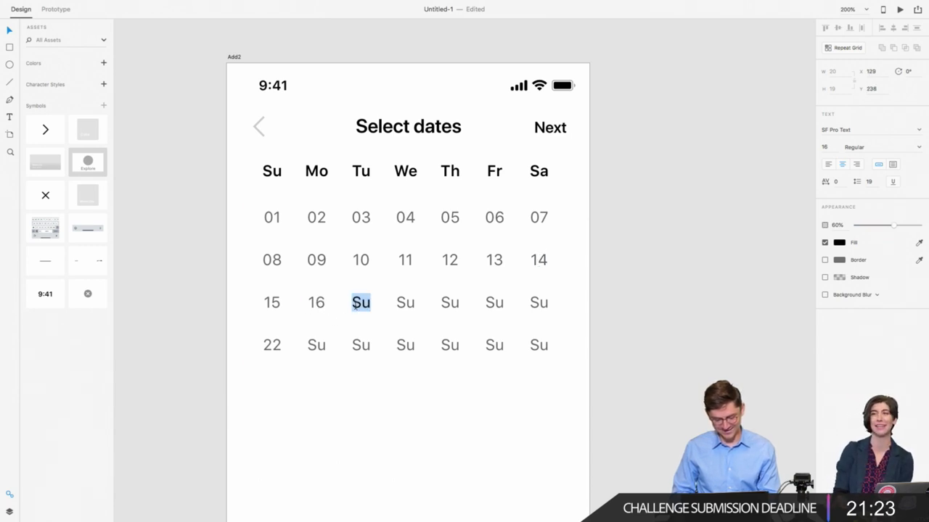
type("1")
key("Escape")
double_click(406, 308)
type("1")
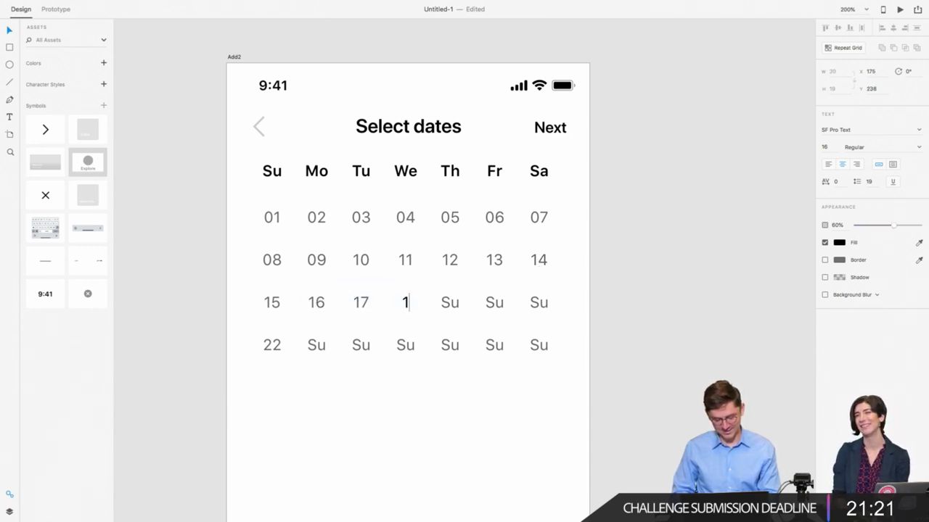
type("8")
key("Escape")
double_click(450, 306)
type("19")
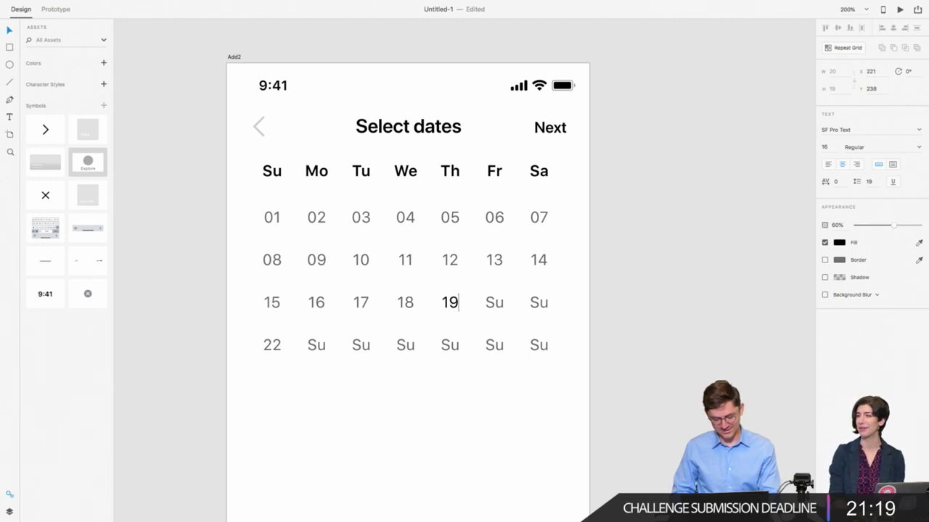
key("Escape")
double_click(500, 306)
type("20")
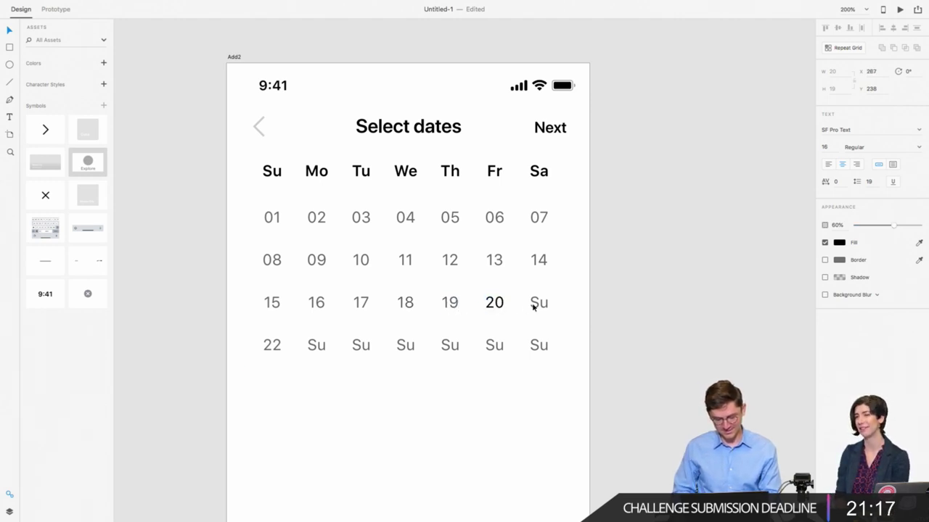
key("Escape")
double_click(535, 305)
type("21")
key("Escape")
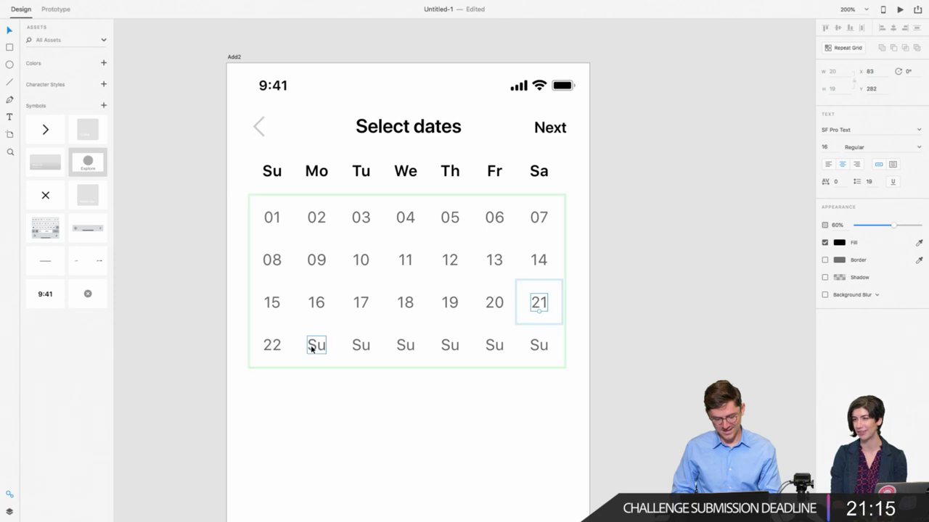
Step: Fill the fourth row with 23 through 28, then select the whole date grid
double_click(316, 345)
type("23")
key("Escape")
double_click(357, 350)
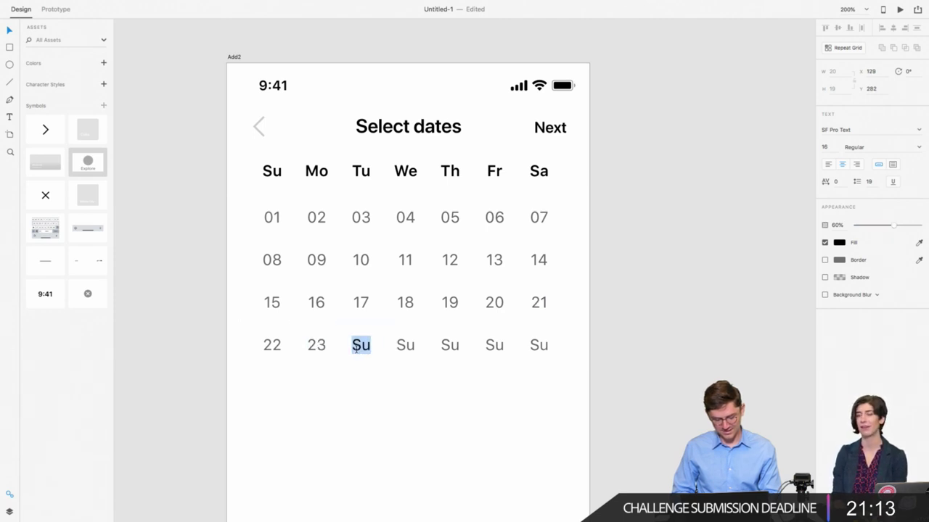
type("24")
key("Escape")
double_click(409, 348)
type("25")
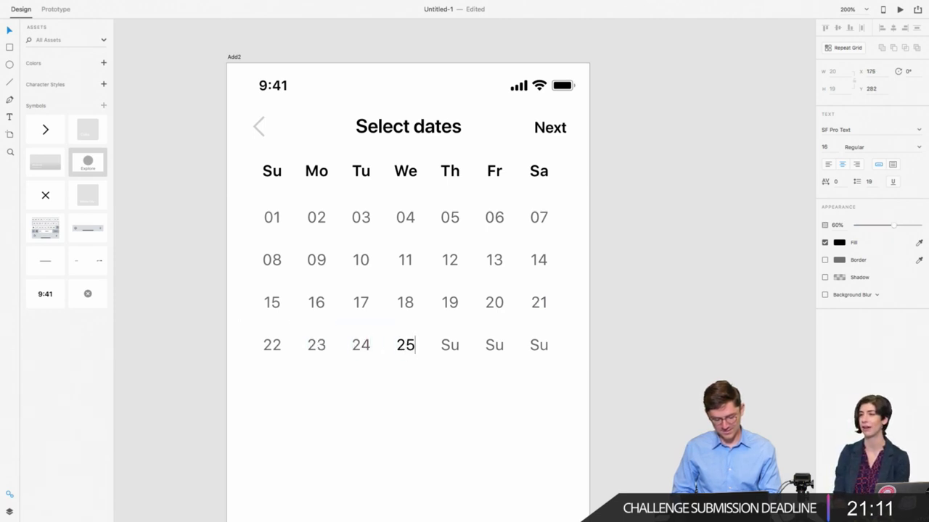
key("Escape")
double_click(457, 350)
type("26")
key("Escape")
double_click(500, 348)
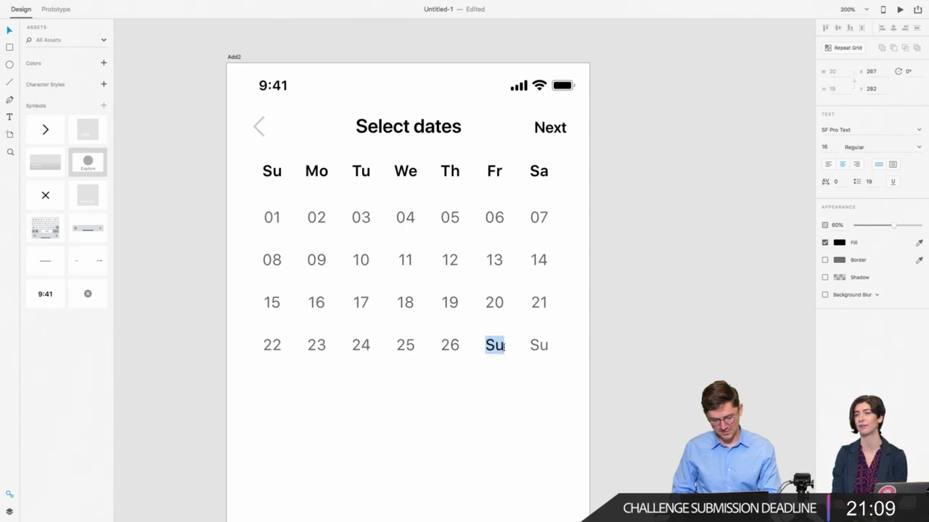
type("27")
key("Escape")
double_click(546, 353)
type("2")
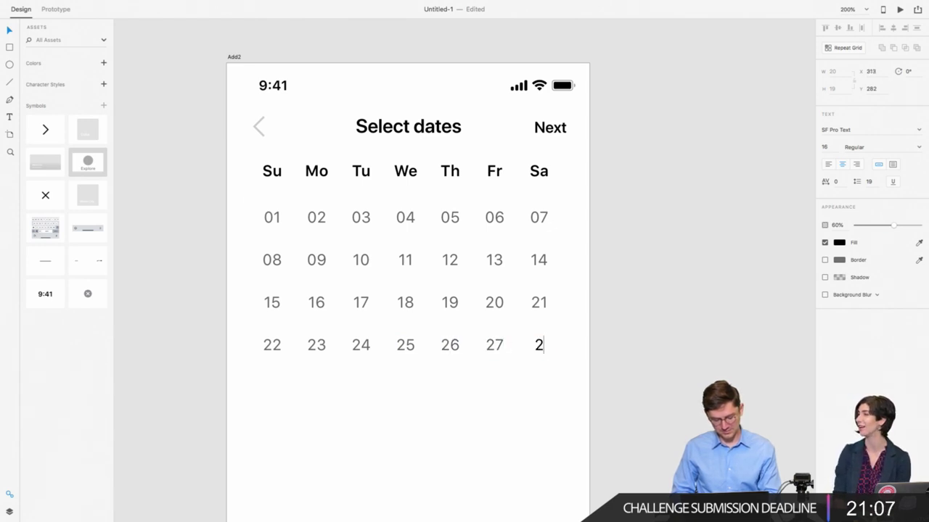
type("8")
key("Escape")
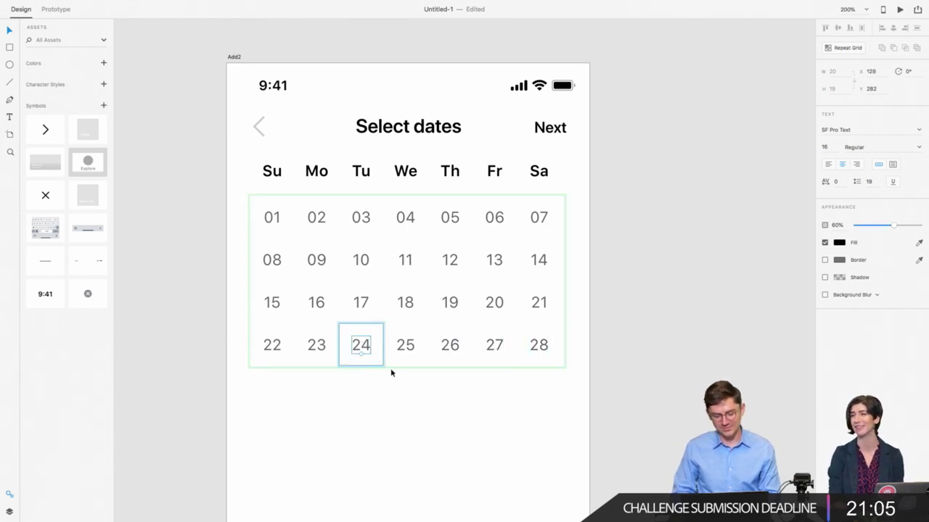
left_click(268, 415)
left_click(276, 346)
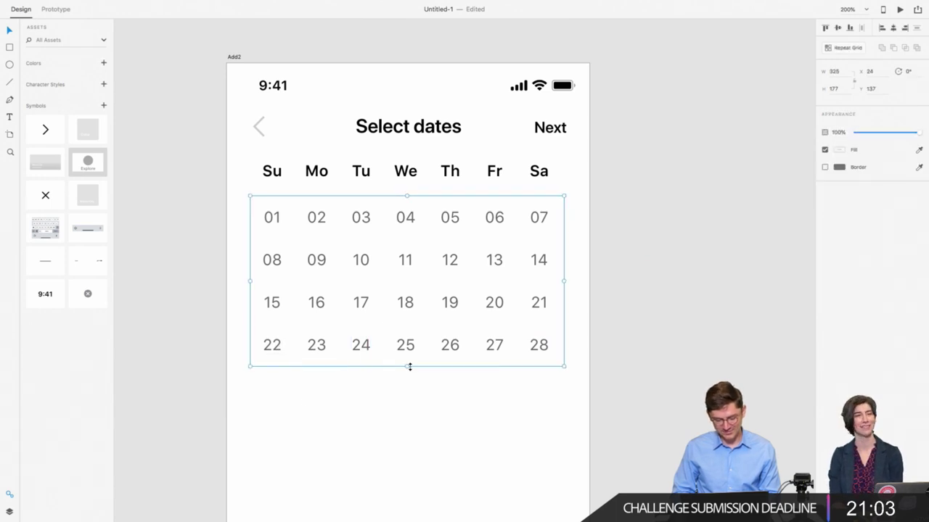
Step: Extend the date grid by a fifth row and number its first two cells 29 and 30
left_click_drag(407, 367, 403, 406)
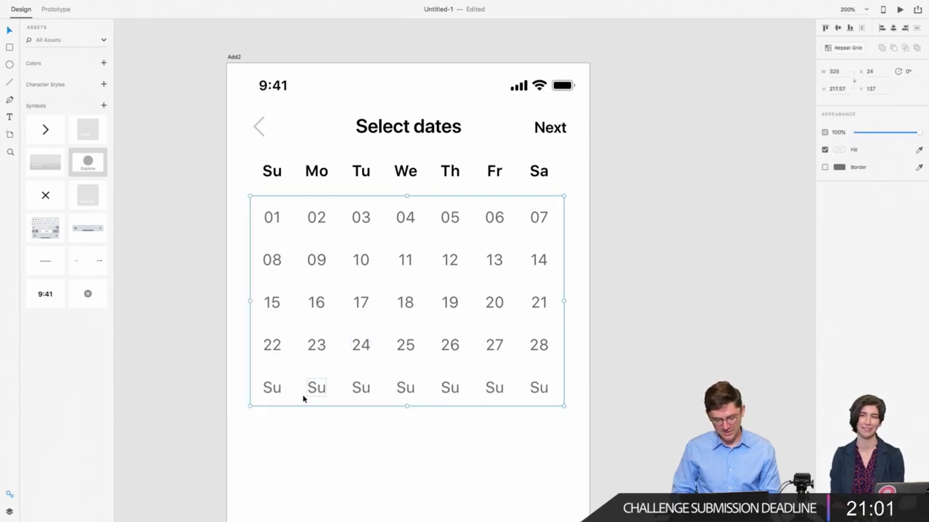
key("super+r")
double_click(275, 389)
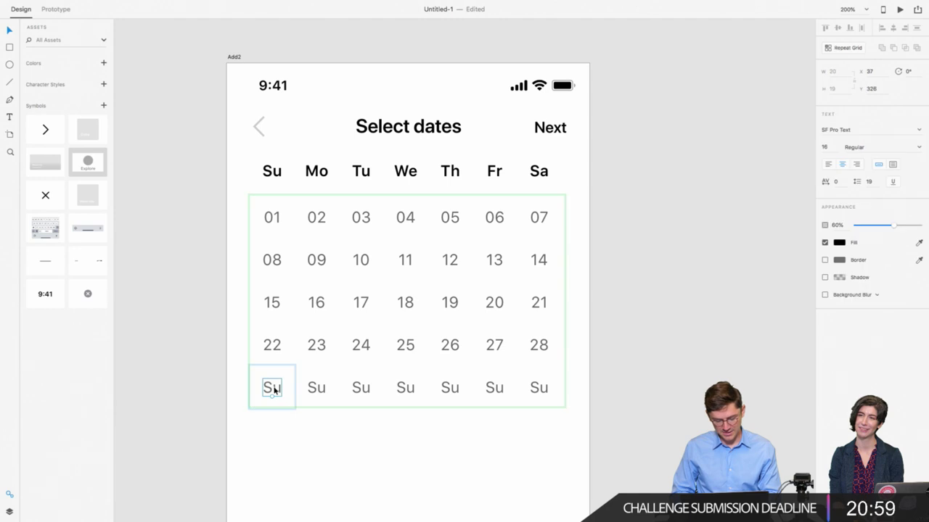
double_click(274, 389)
type("29")
key("Escape")
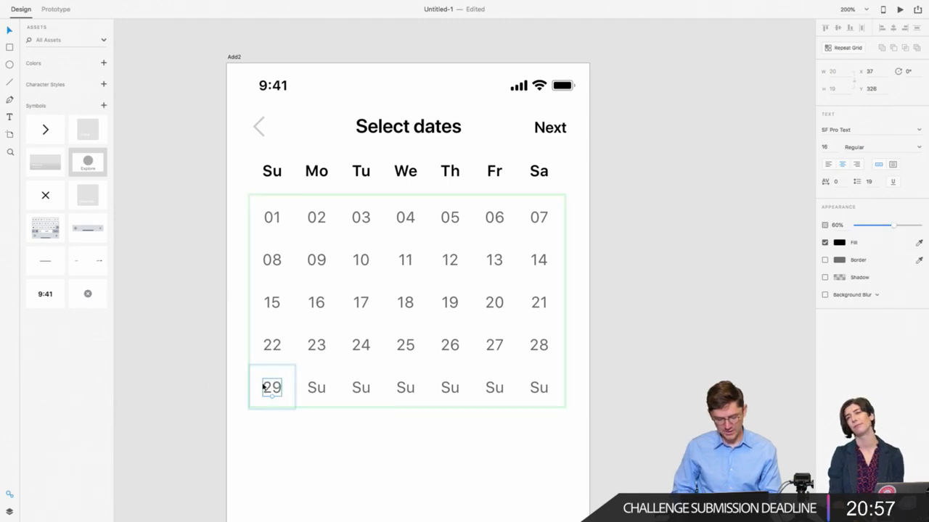
left_click(313, 386)
double_click(313, 386)
type("30")
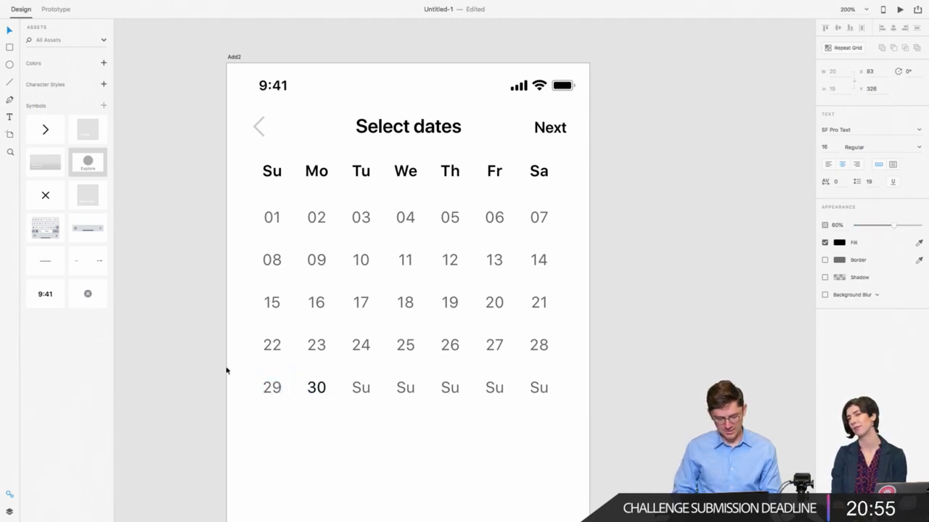
key("Escape")
Step: Cover the fifth row's leftover cells with a borderless white rectangle
left_click(239, 399)
left_click(268, 388)
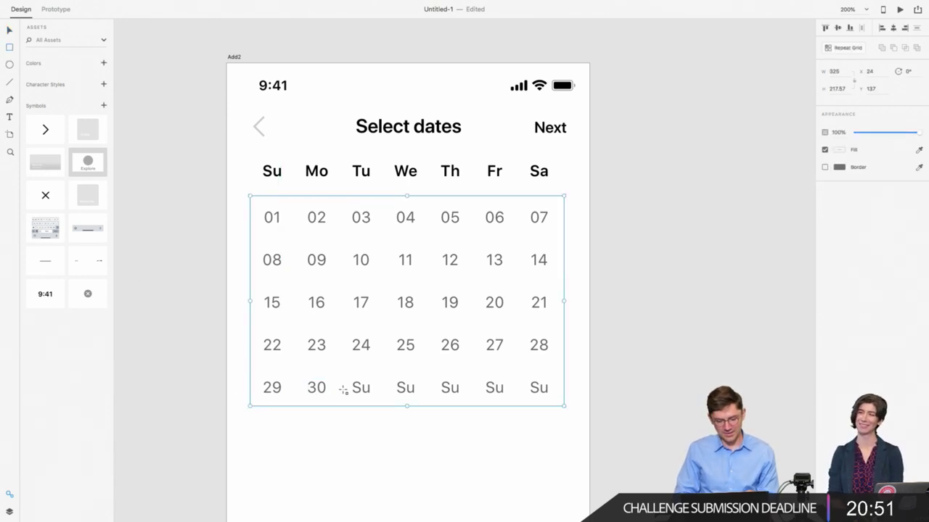
mouse_move(344, 371)
left_mouse_down()
mouse_move(539, 411)
mouse_move(561, 402)
left_mouse_up()
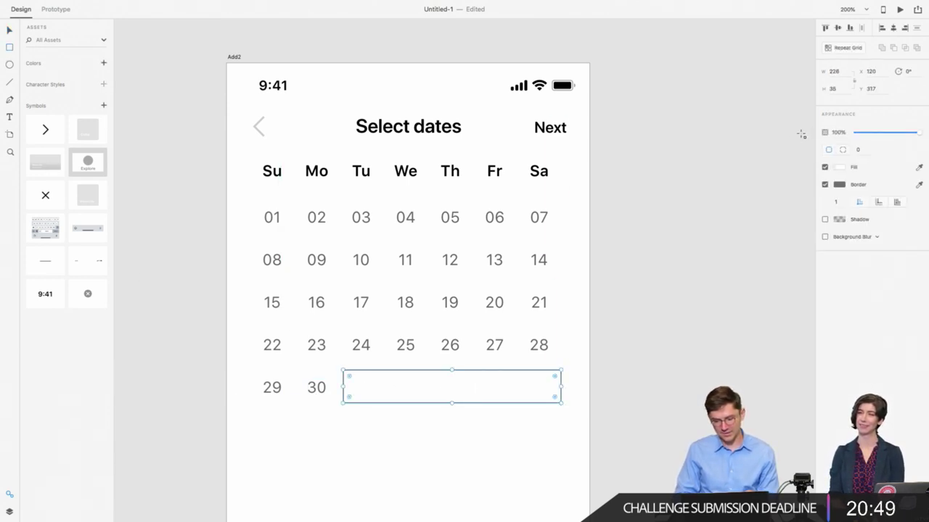
left_click(825, 185)
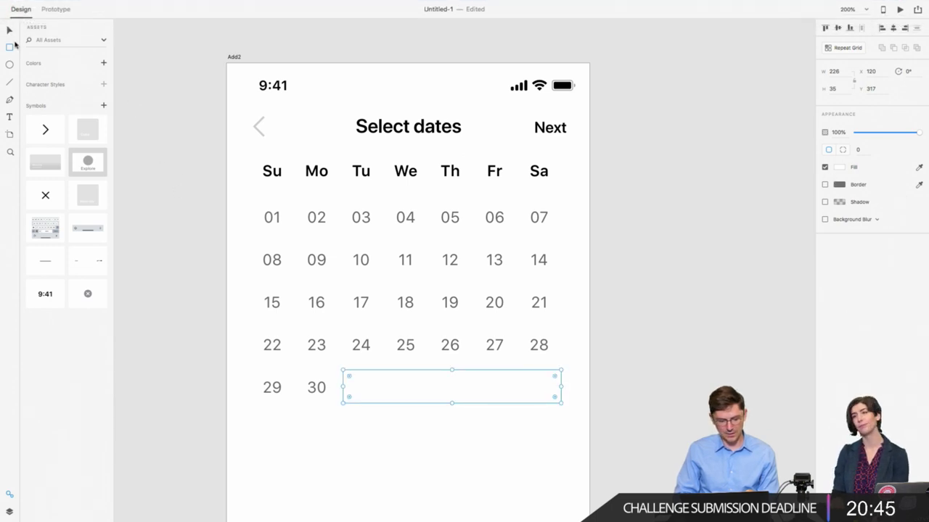
Step: Zoom out to the whole artboard and nudge the date rows down
scroll(265, 344, "down", 3)
left_click(207, 247)
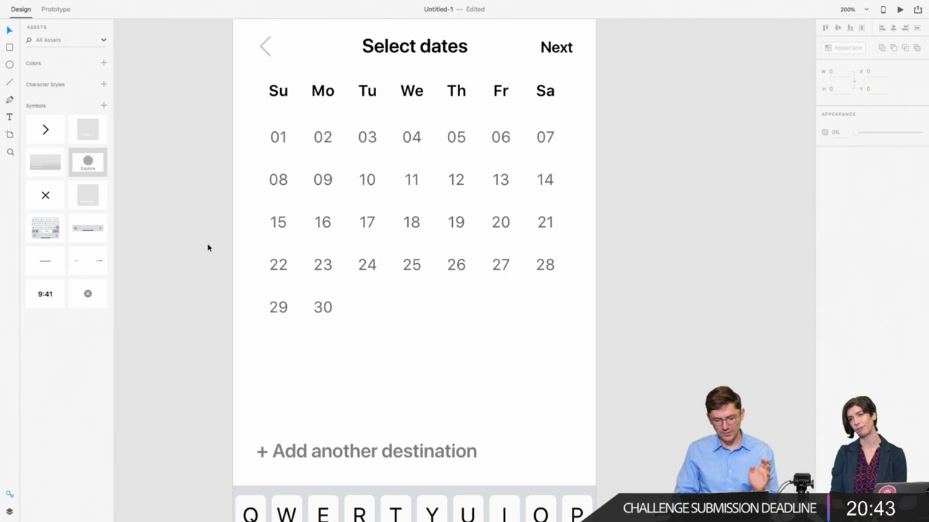
key("super+minus")
left_click_drag(329, 181, 523, 300)
left_click(332, 202)
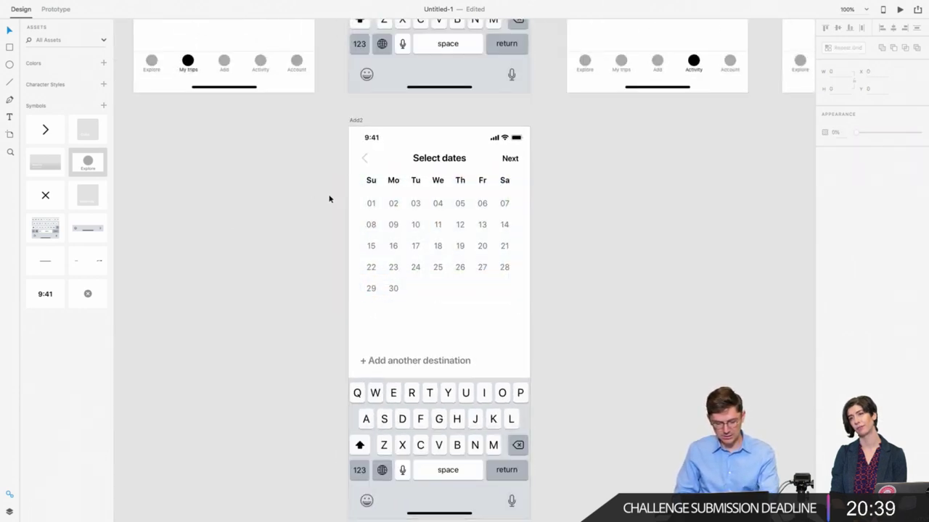
left_click_drag(330, 194, 527, 303)
key("shift+Down")
key("shift+Down")
key("shift+Down")
key("shift+Down")
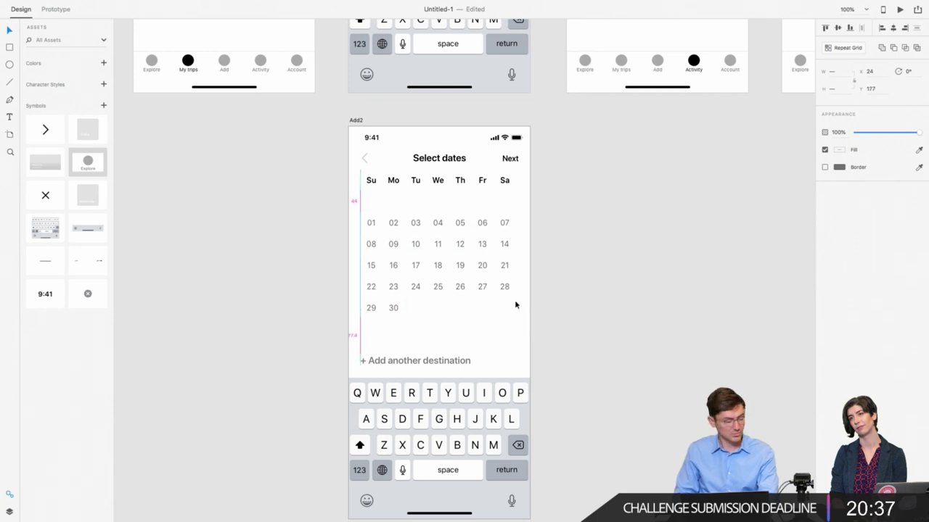
left_click(370, 206)
Step: Duplicate the Select dates title below the weekday header as 'June', aligned with the 01 column
left_click(438, 164)
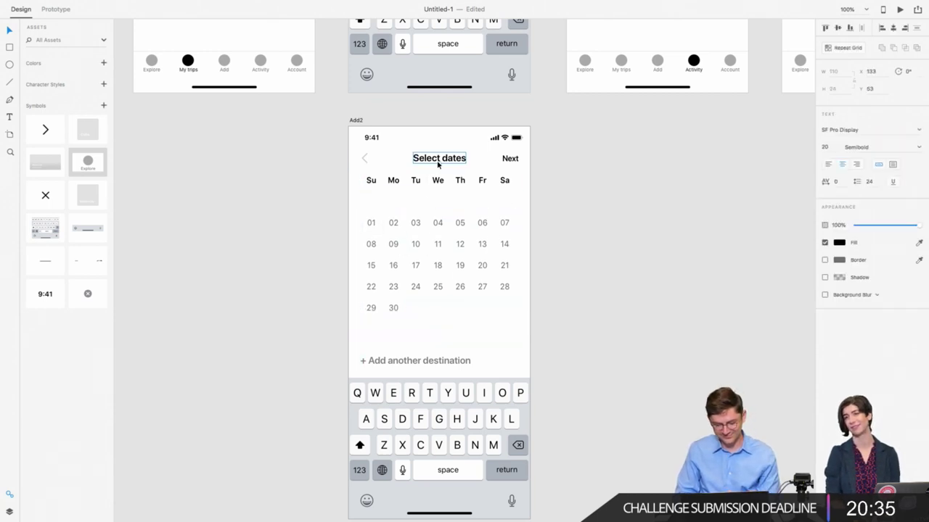
left_click_drag(445, 162, 396, 206)
double_click(397, 207)
type("June")
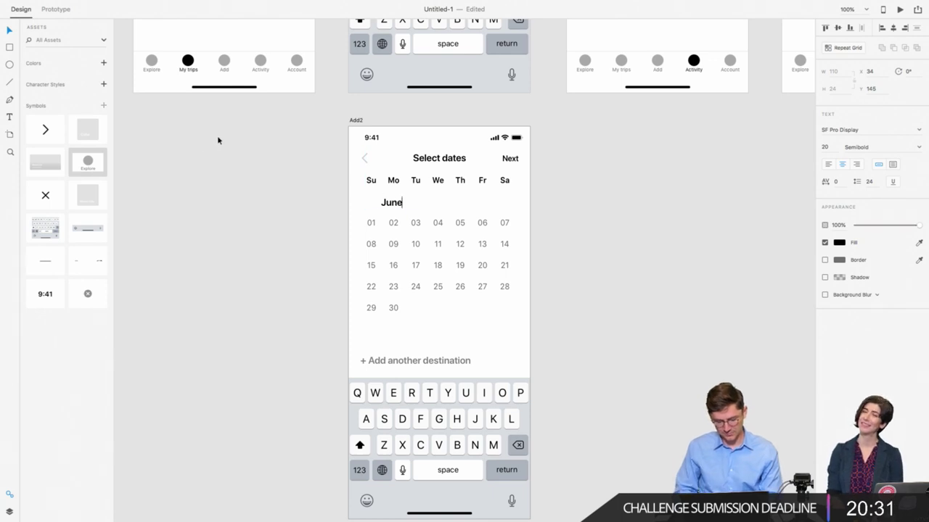
key("Escape")
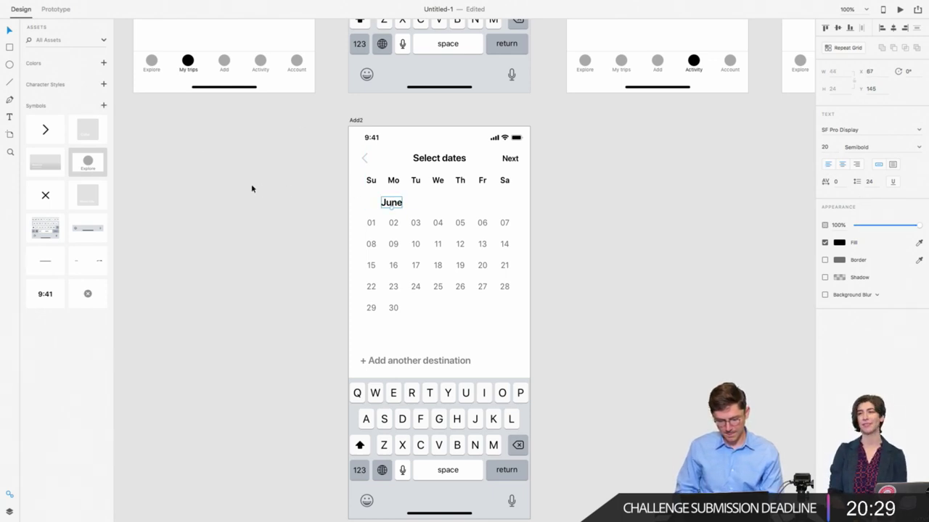
key("shift+Left")
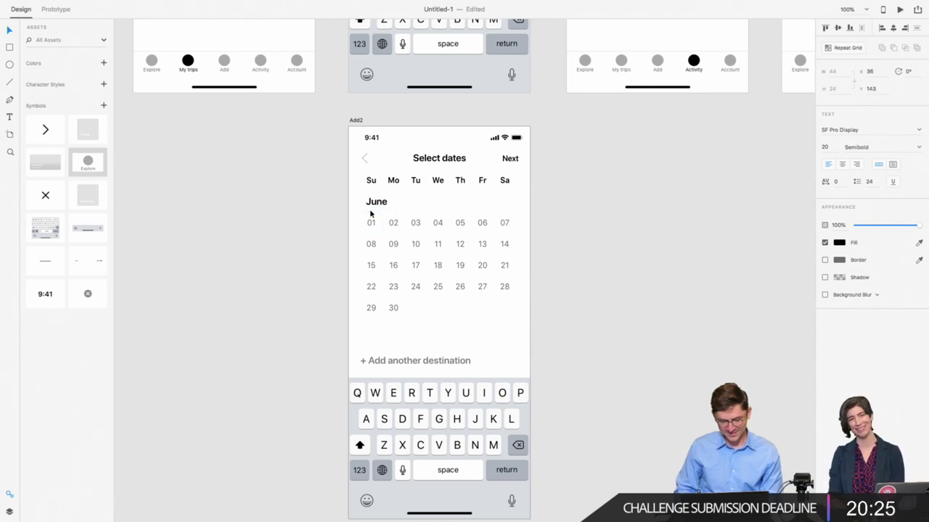
Step: Nudge the date grid down slightly, then select it together with the June label
left_click_drag(317, 230, 583, 336)
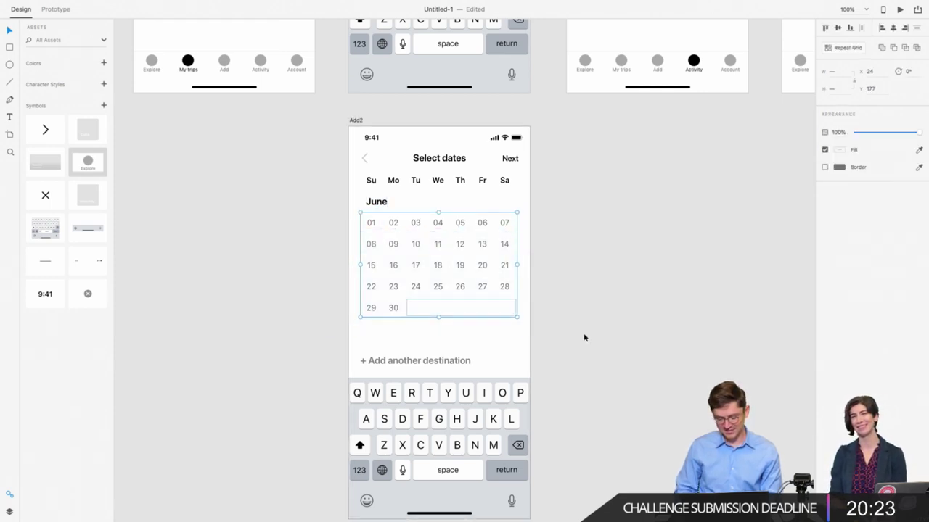
key("shift+Down")
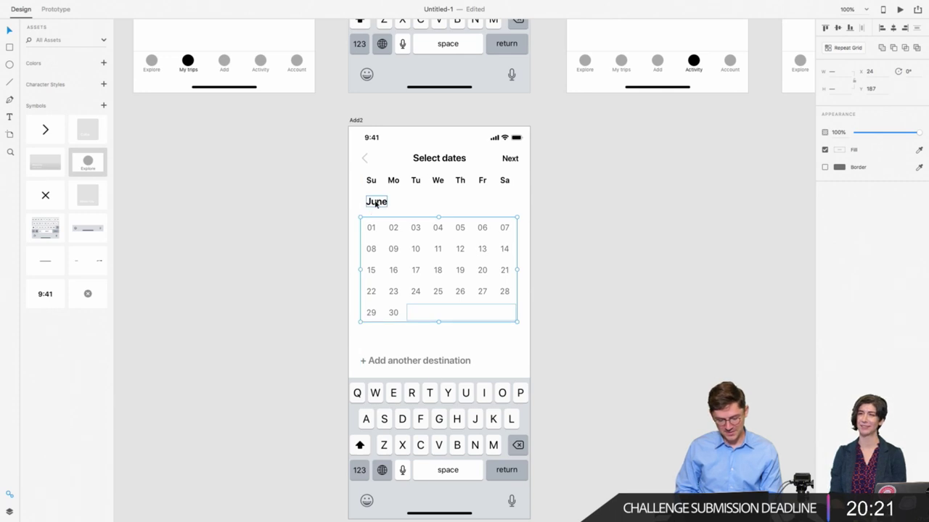
left_click_drag(345, 197, 370, 209)
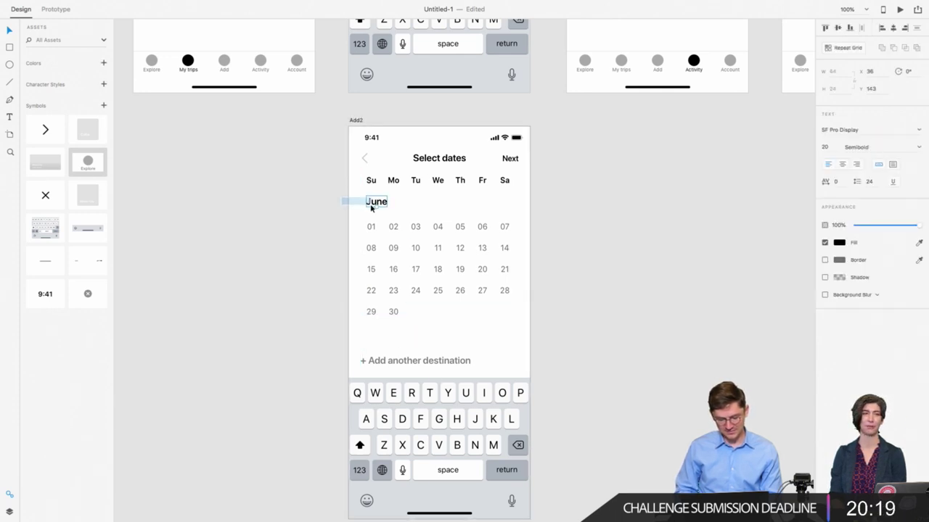
left_click_drag(338, 172, 521, 311)
left_click(339, 202)
left_click_drag(340, 203, 534, 343)
left_click(534, 344)
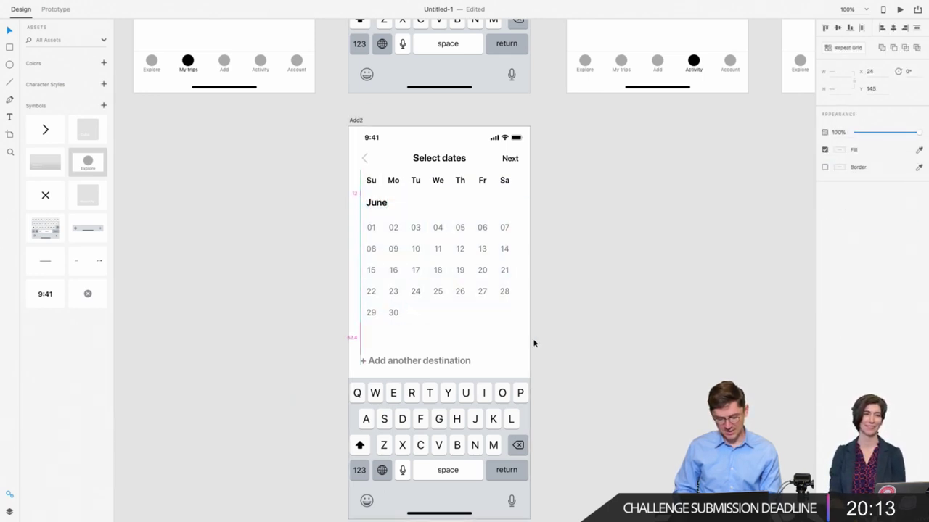
left_click(423, 292)
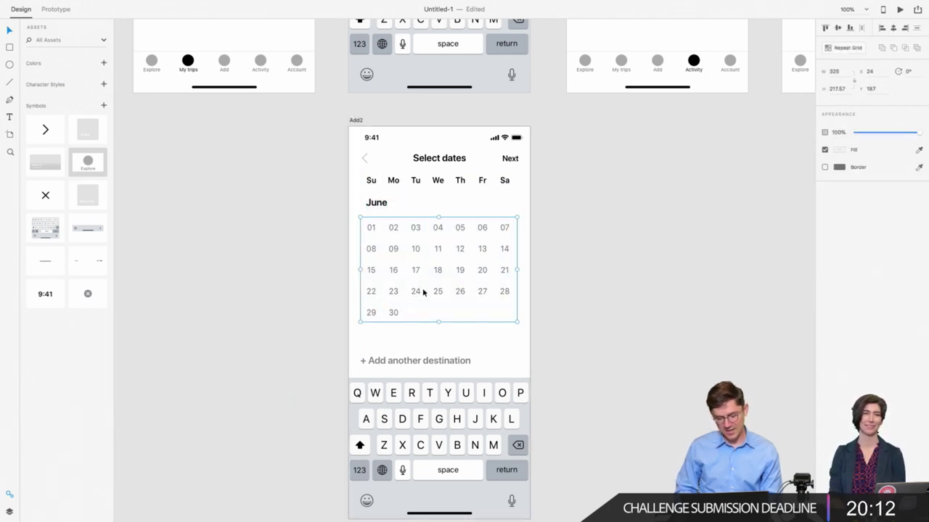
left_click(367, 206)
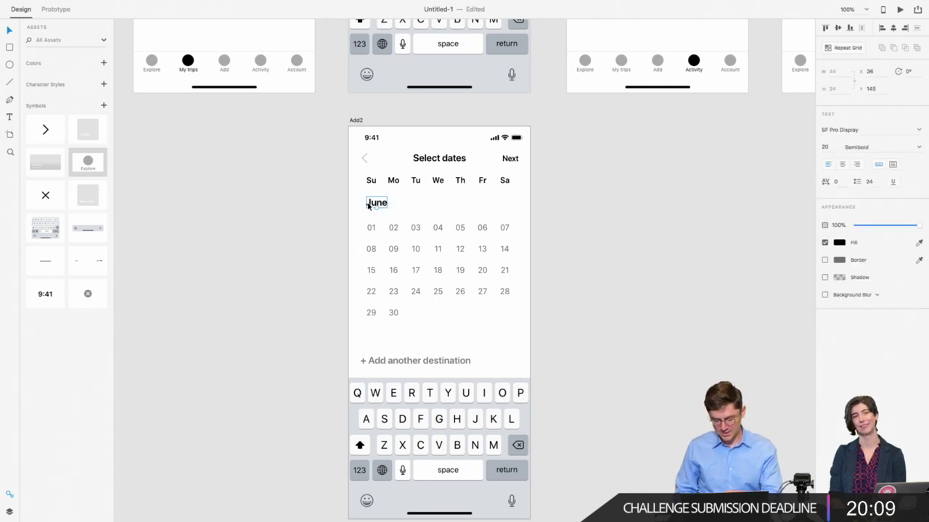
left_click(369, 236, "shift")
Step: Remove the '+ Add another destination' text from the Select dates screen
left_click(368, 361)
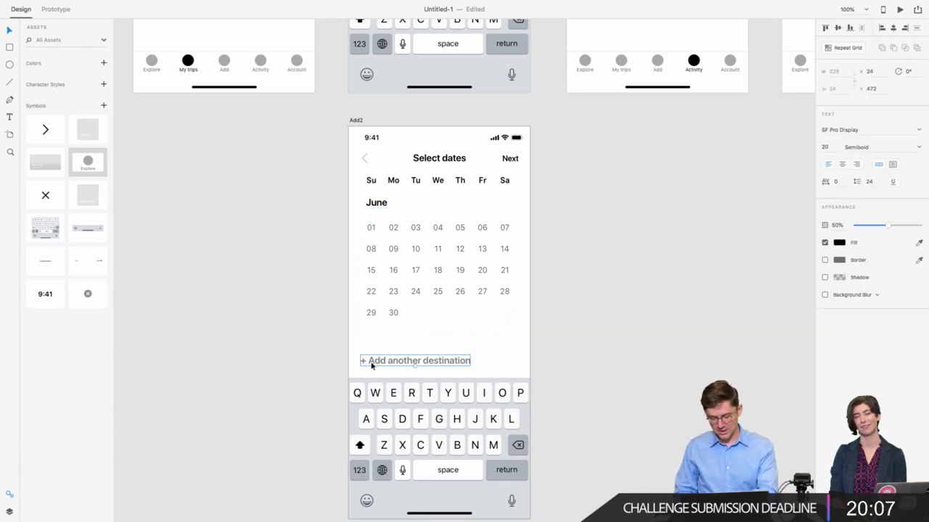
key("Delete")
left_click(415, 385)
key("Delete")
scroll(367, 376, "down", 2)
key("super+z")
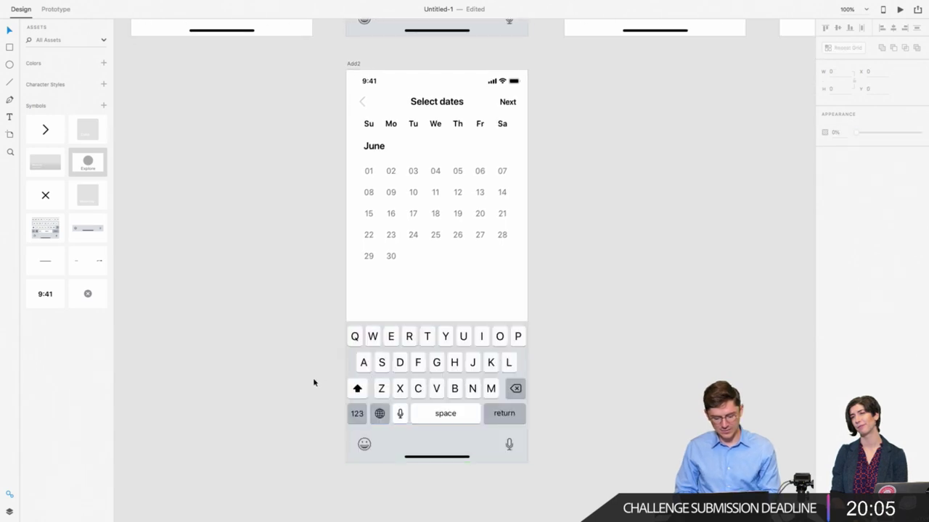
Step: Delete the on-screen keyboard from the Select dates artboard
right_click(361, 421)
left_click(310, 433)
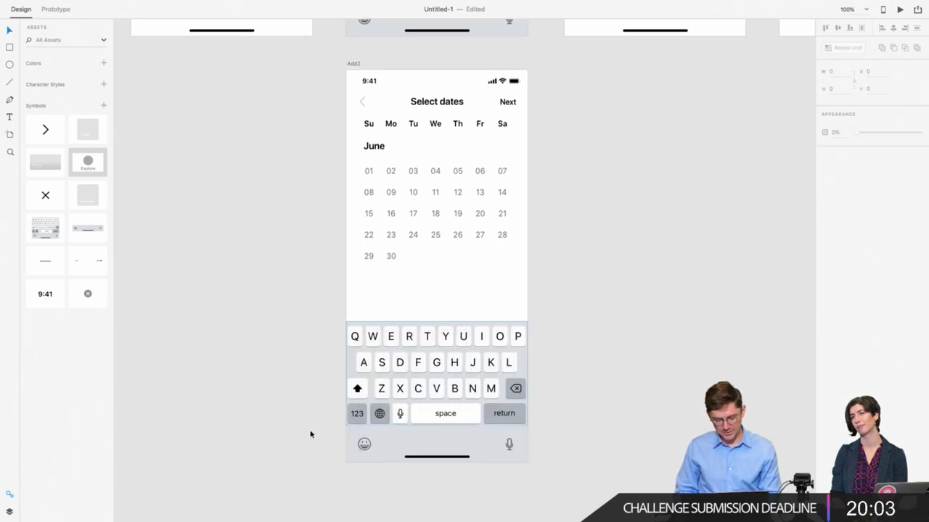
left_click(392, 431)
key("Delete")
key("ctrl+z")
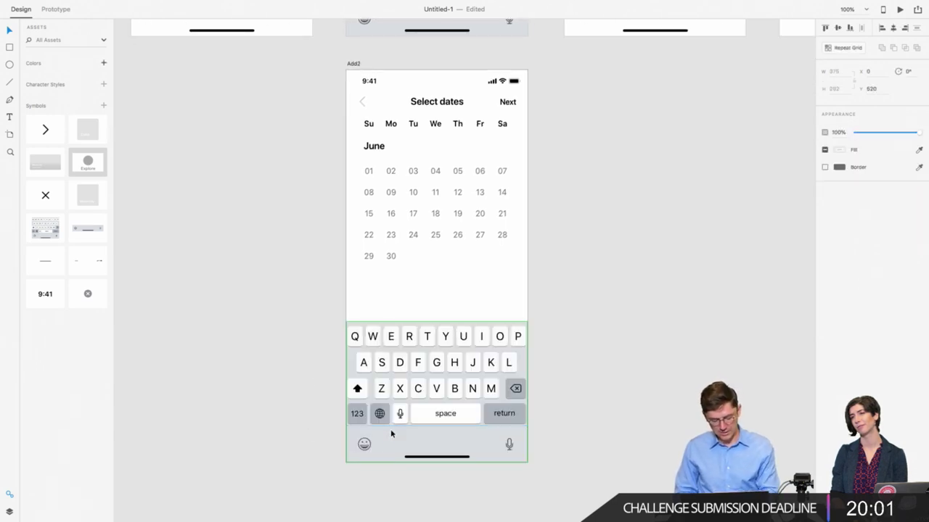
key("Delete")
scroll(368, 439, "up", 3)
scroll(368, 439, "up", 3)
scroll(368, 439, "left", 1)
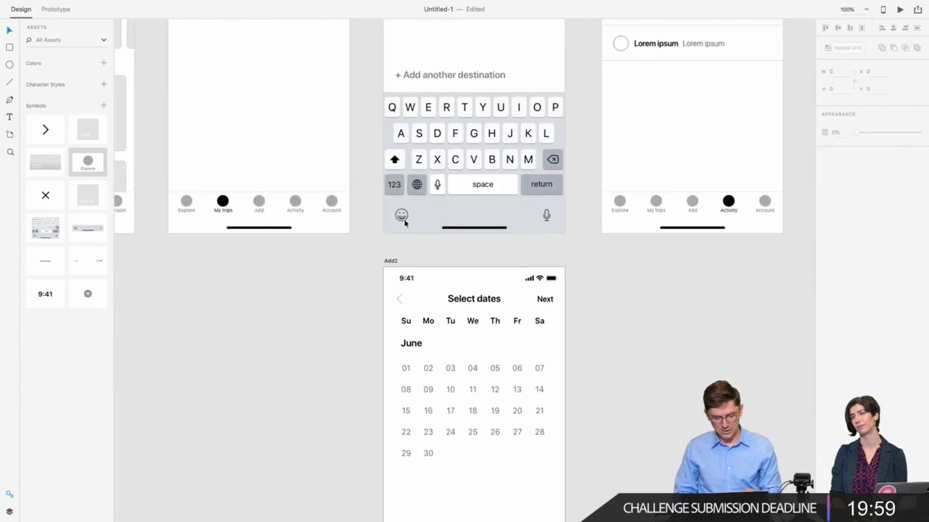
Step: Paste the left artboard's home-indicator bar onto the bottom of the calendar screen
left_click(230, 198)
left_click(194, 184)
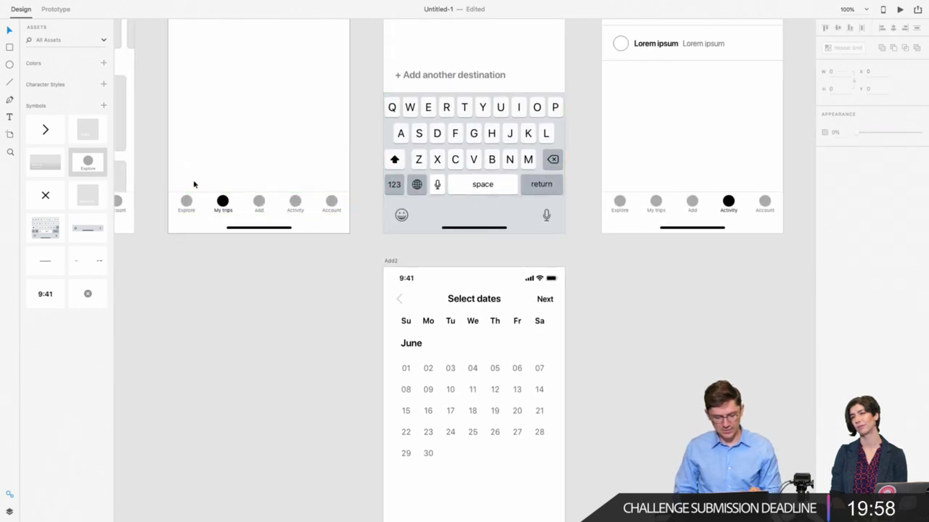
left_click(230, 229)
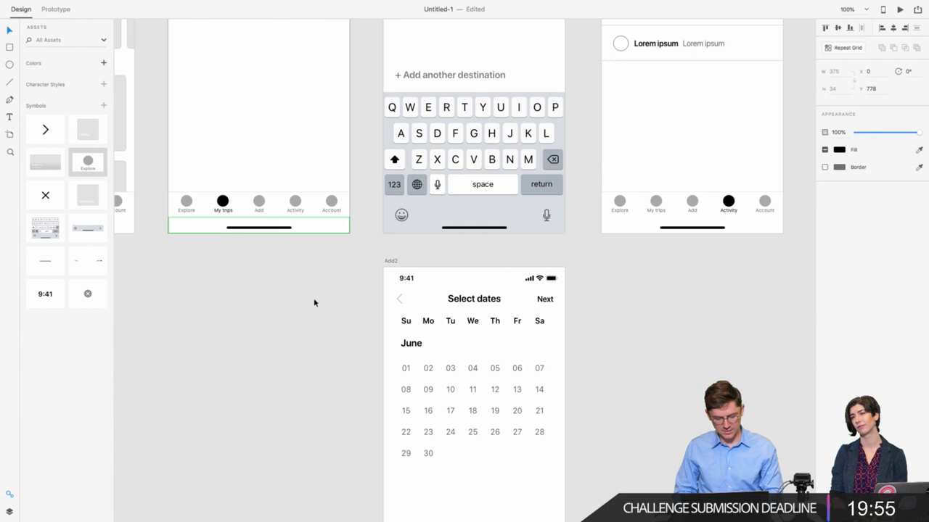
scroll(330, 305, "down", 5)
left_click(413, 303)
key("ctrl+v")
scroll(414, 304, "up", 3)
scroll(414, 305, "right", 2)
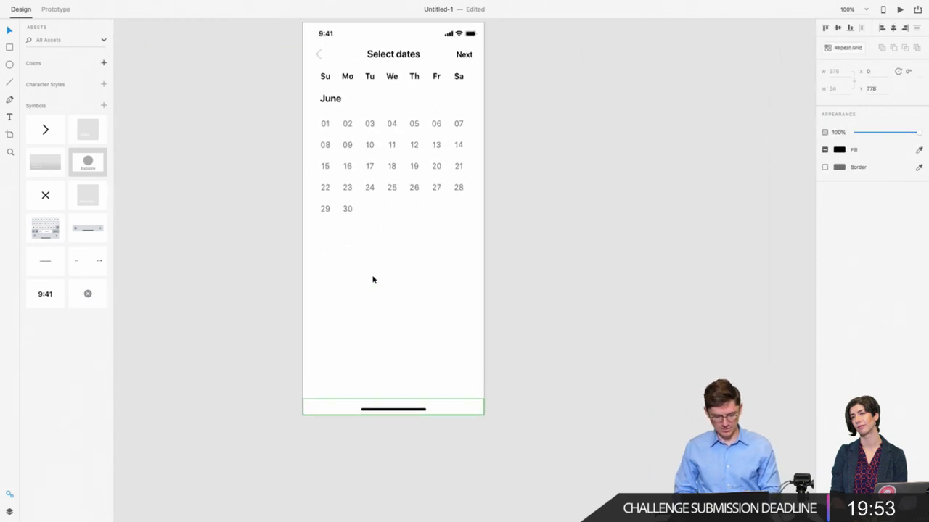
left_click(287, 151)
Step: Duplicate the June heading and date grid below it and rename the copy July
left_click_drag(301, 98, 528, 247)
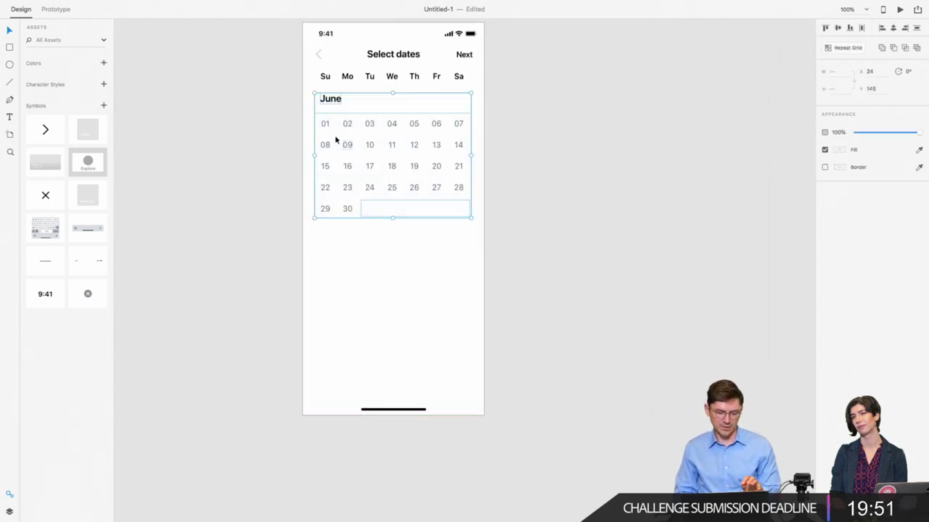
left_click_drag(332, 100, 353, 233)
key("Down")
key("Down")
key("Down")
key("Down")
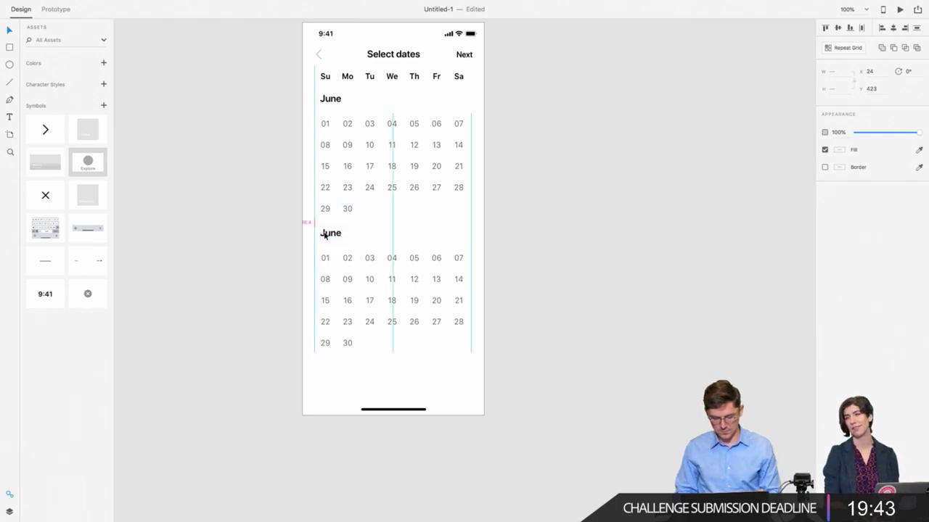
double_click(330, 234)
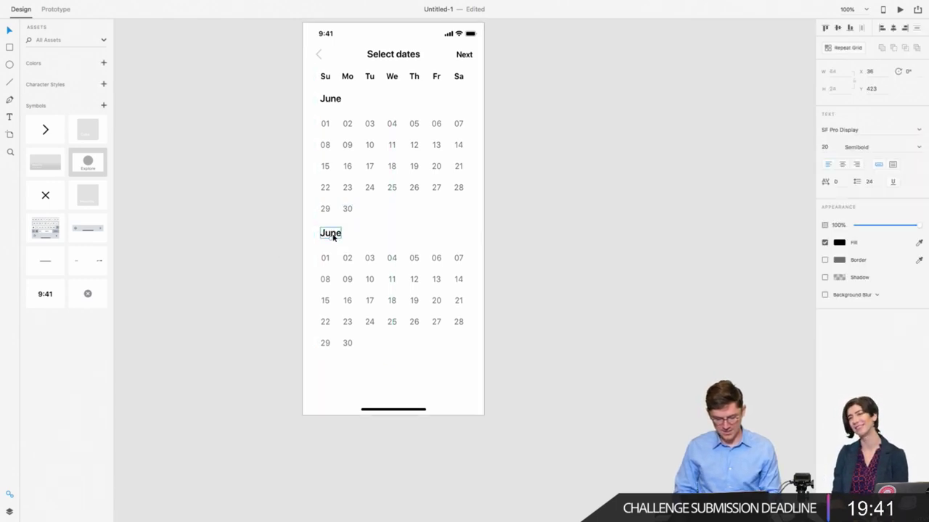
double_click(333, 237)
type("J")
key("Escape")
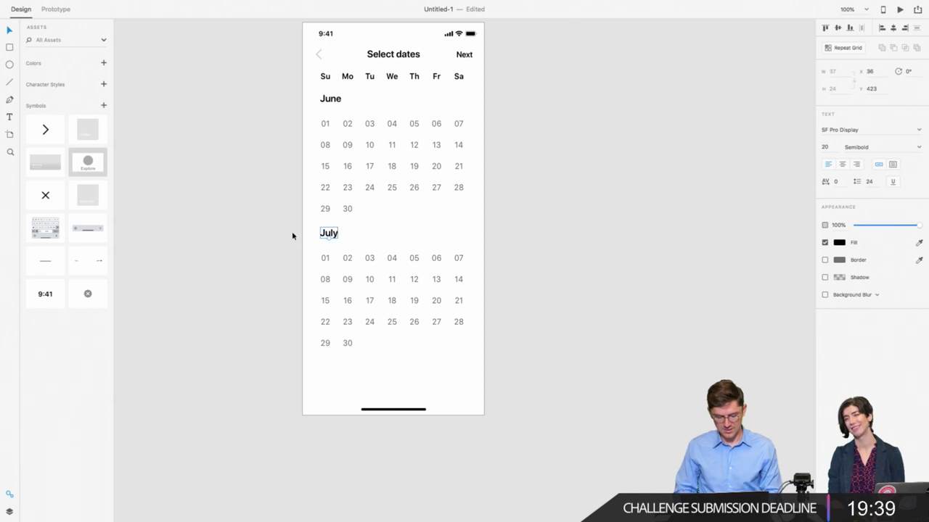
left_click(282, 232)
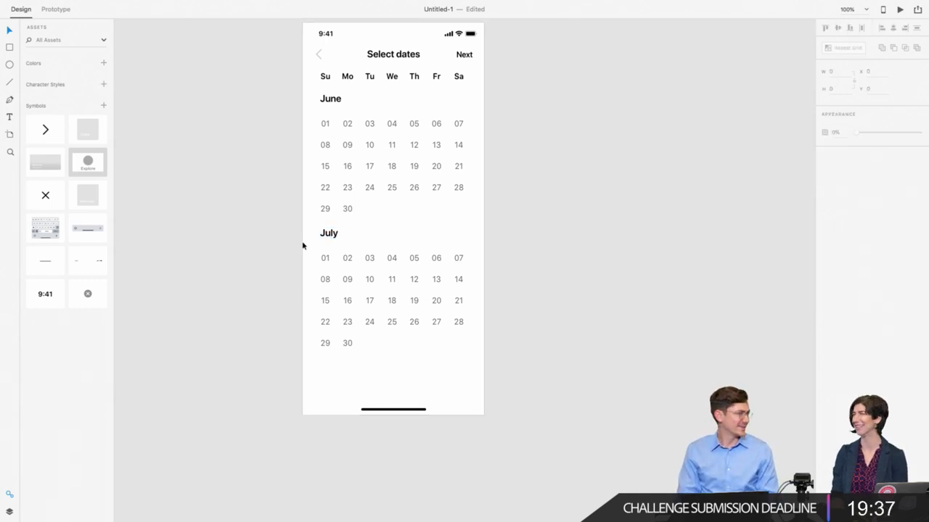
left_click(356, 280)
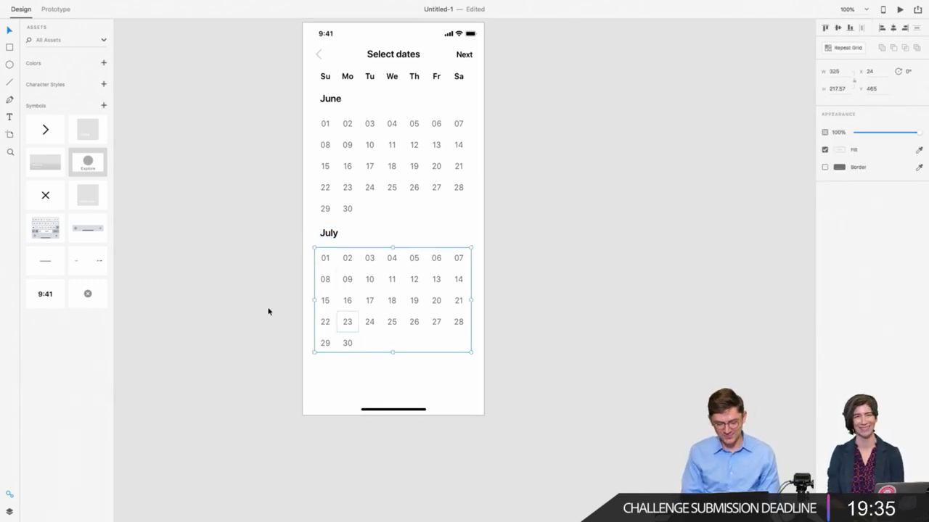
left_click(212, 296)
Step: Duplicate the July block below itself and rename its heading August
left_click(346, 279)
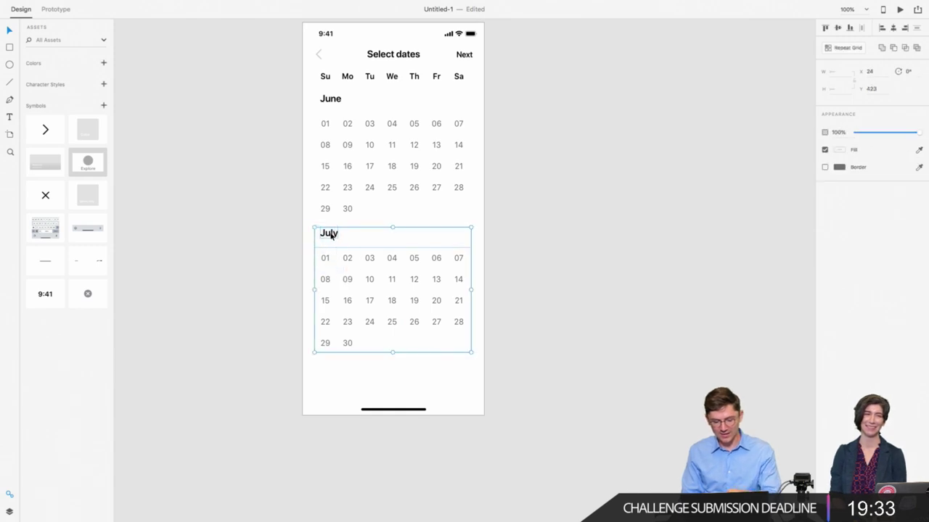
left_click_drag(330, 234, 337, 372)
double_click(330, 368)
left_click(320, 367)
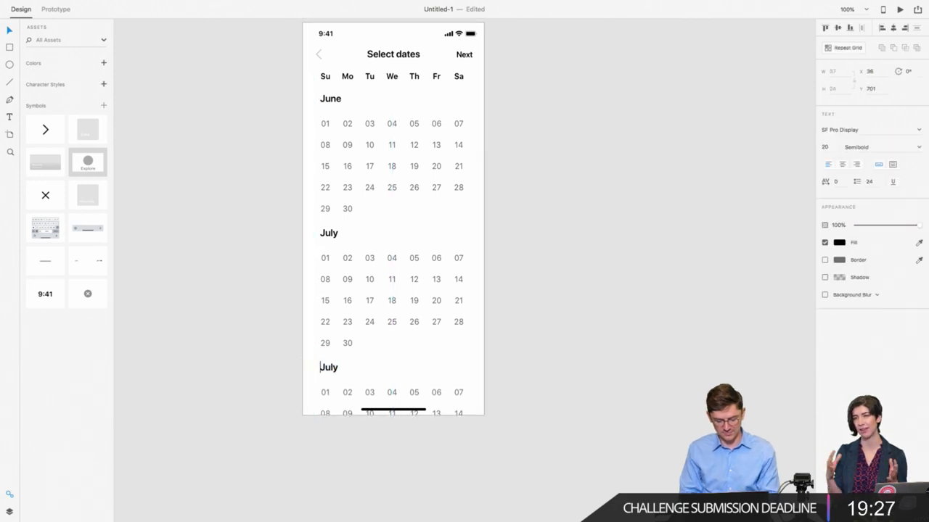
type("august")
key("ctrl+a")
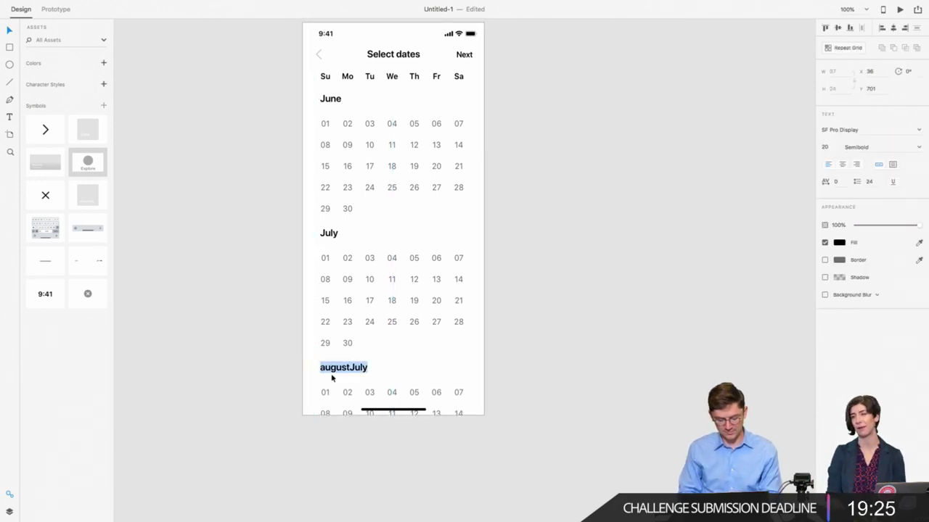
type("Au")
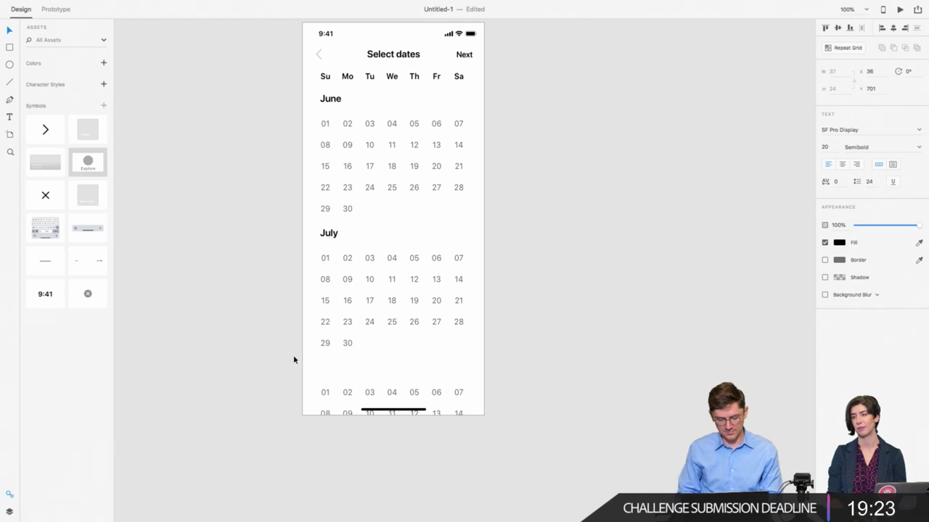
left_click(295, 362)
scroll(311, 390, "up", 2)
scroll(310, 389, "right", 1)
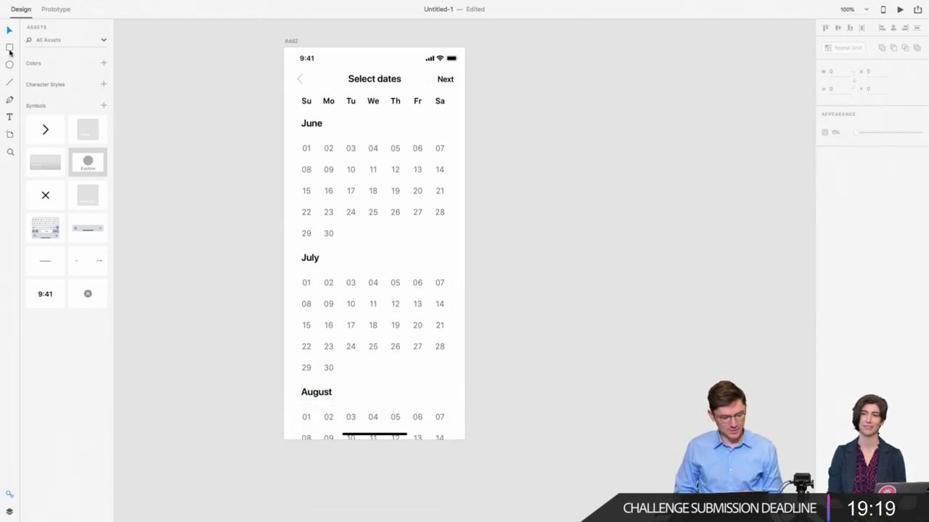
Step: Draw a black pill with a white border and corner radius 22 across June 17–21
left_click_drag(341, 184, 449, 207)
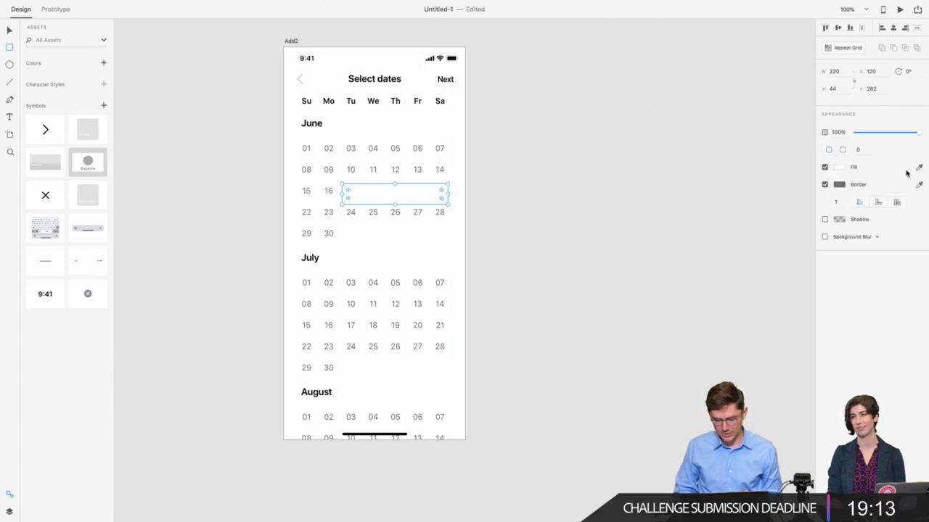
left_click(839, 168)
left_click(759, 177)
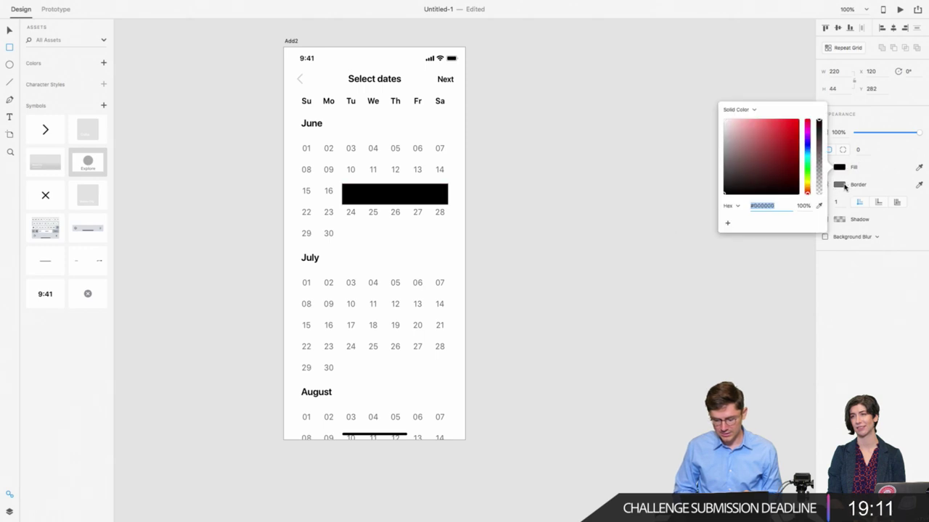
left_click_drag(784, 166, 642, 89)
left_click(10, 32)
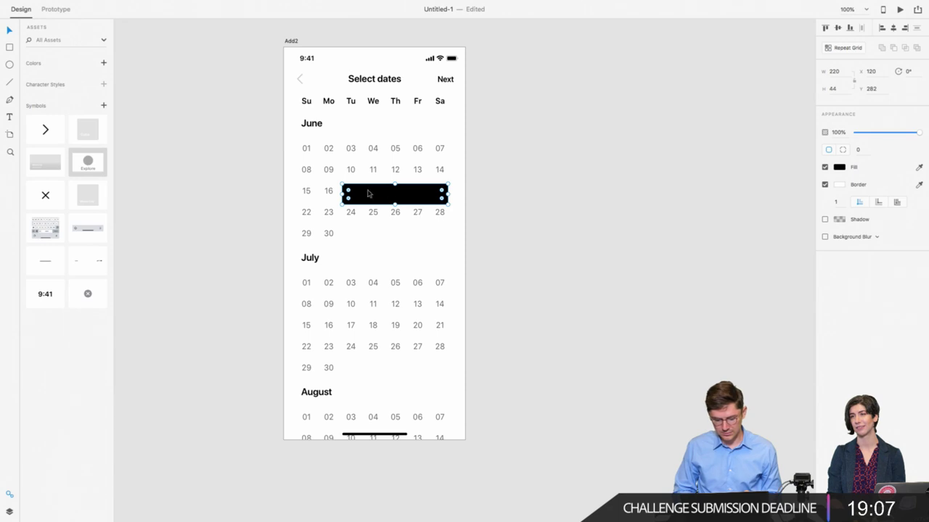
left_click_drag(348, 192, 427, 213)
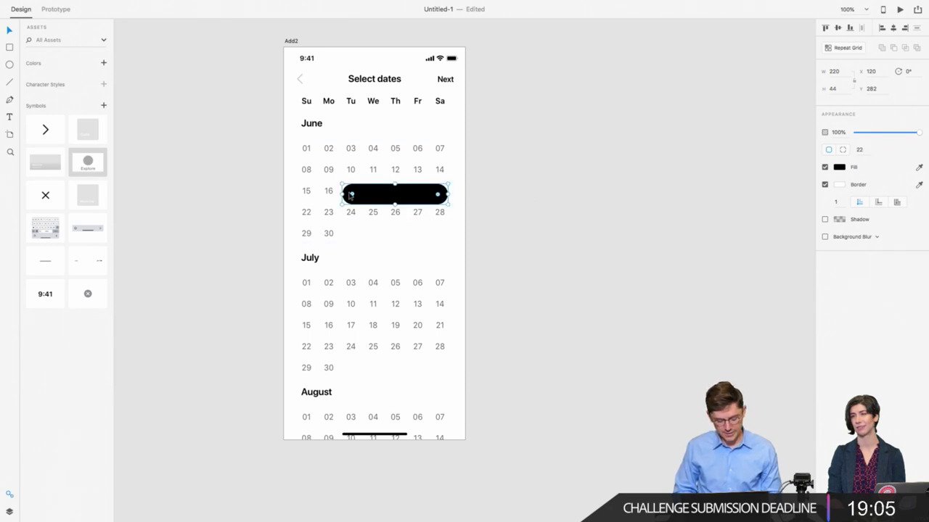
left_click_drag(374, 195, 374, 196)
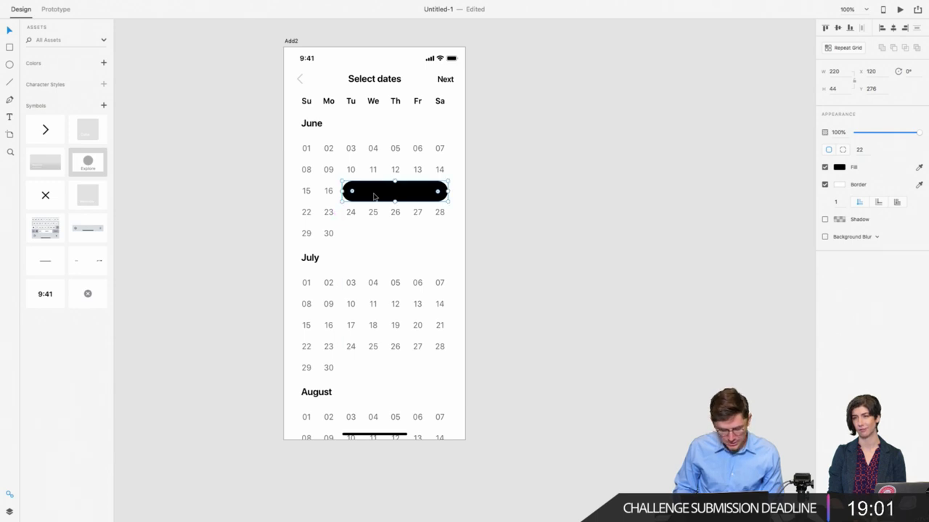
key("Left")
key("Left")
key("Left")
key("Left")
key("Left")
key("Left")
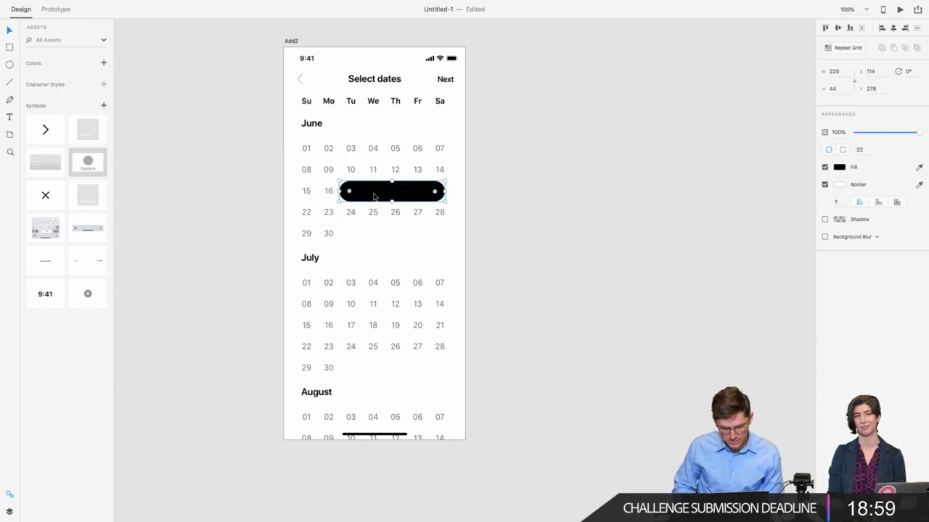
left_click_drag(445, 191, 449, 191)
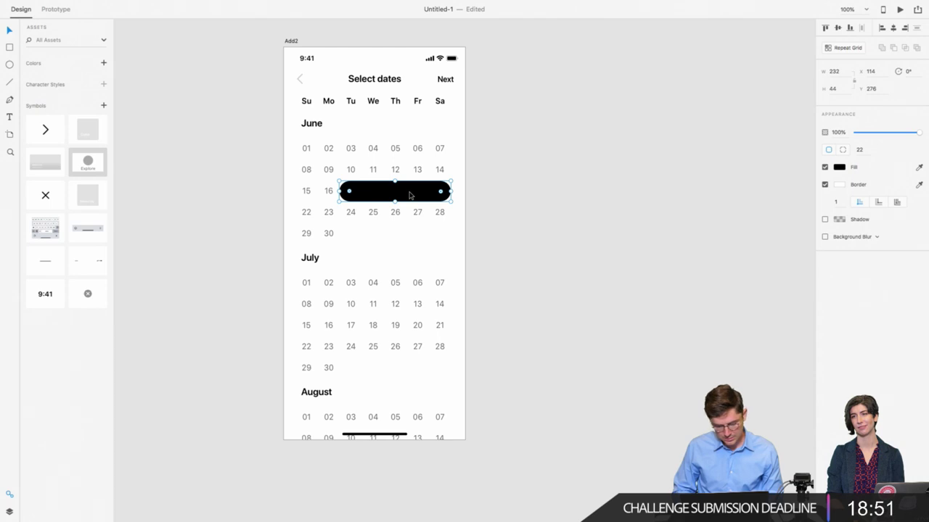
Step: Copy the pill onto June 22–23, then cut both pills out of the calendar
left_click_drag(410, 195, 341, 234)
left_click(377, 191, "shift")
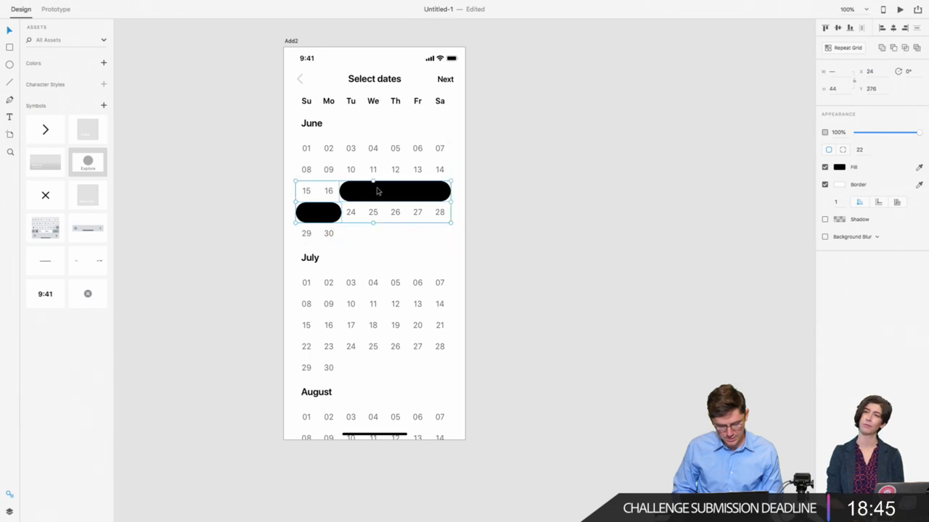
left_click(326, 192)
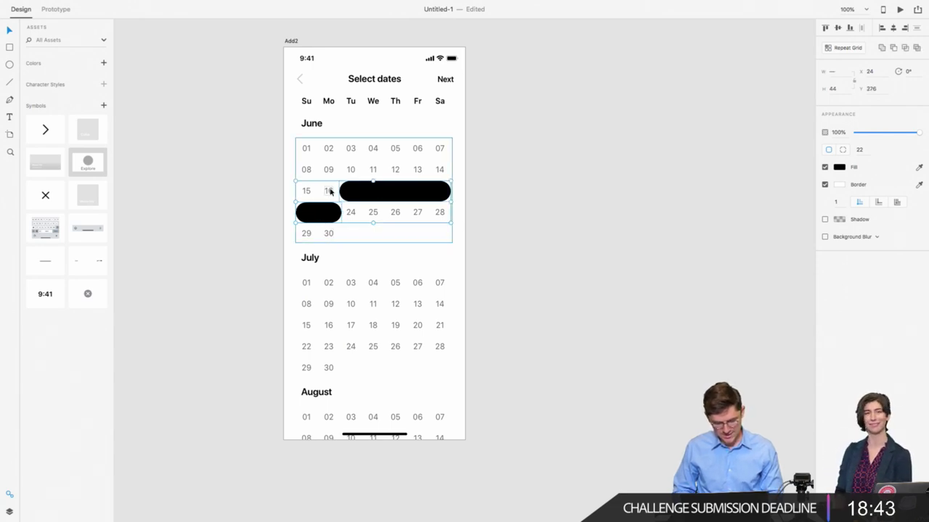
double_click(304, 212)
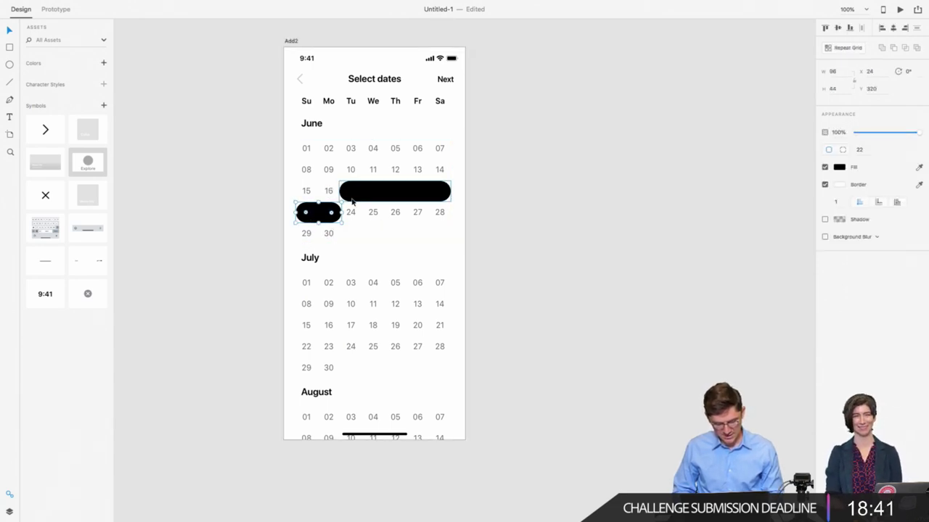
key("Delete")
left_click(330, 199)
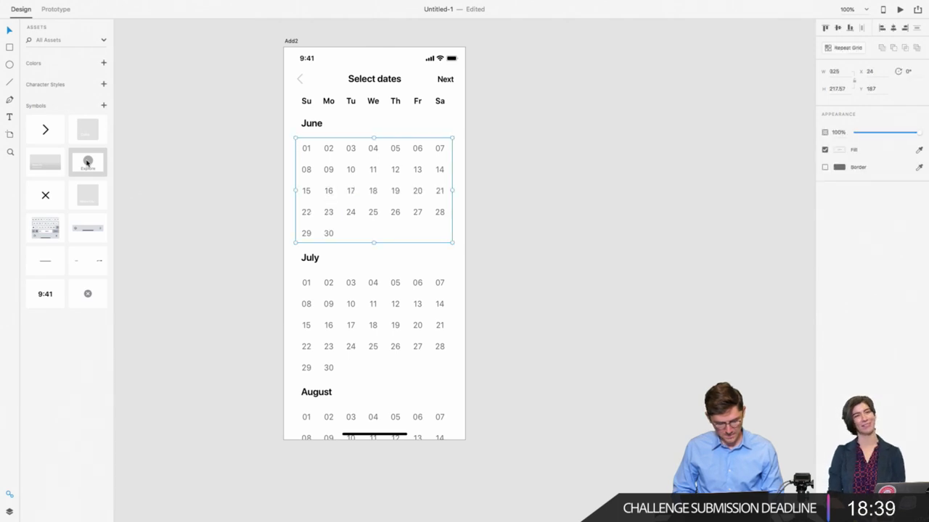
Step: Show the layers list, paste the two pills back, and move them behind the June dates
left_click(8, 496)
left_click(122, 5)
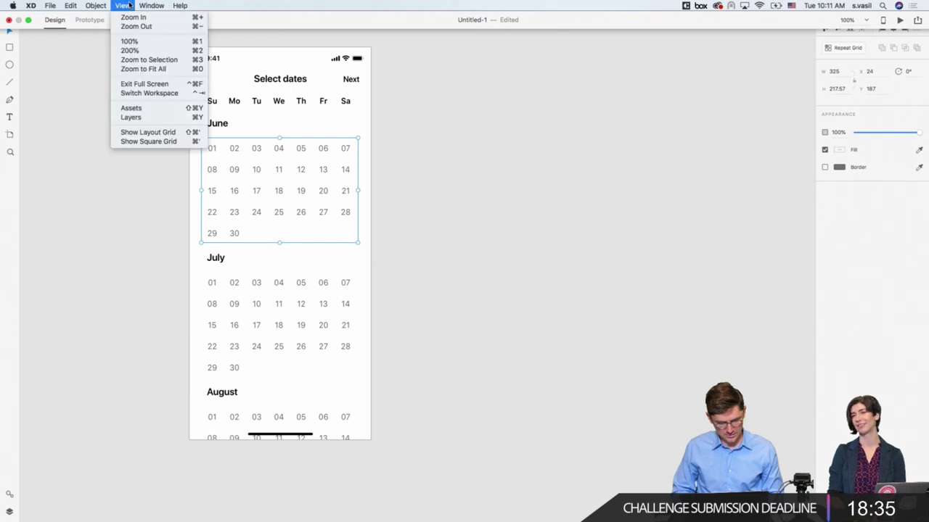
left_click(138, 117)
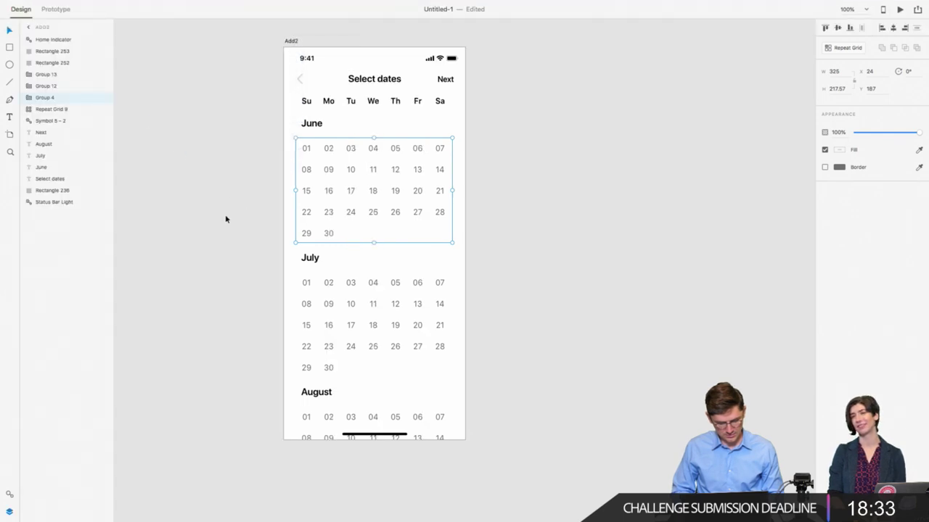
key("super+v")
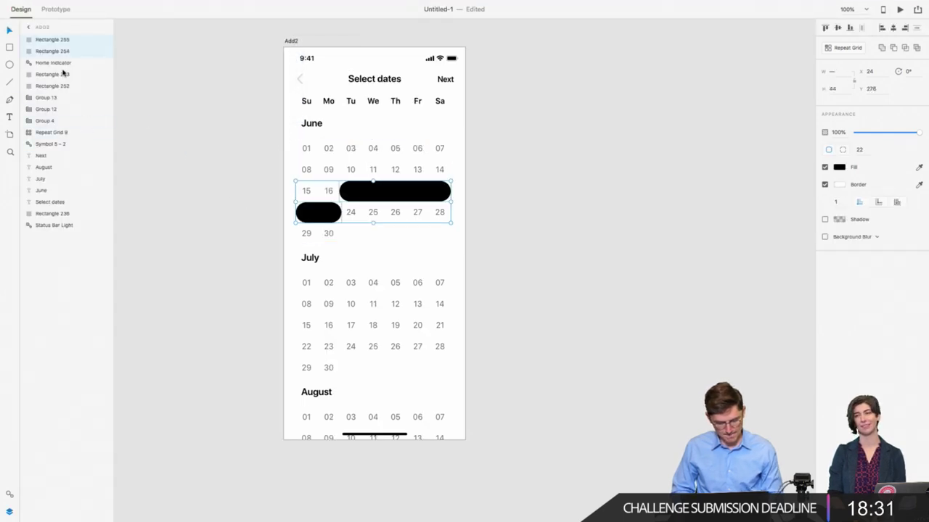
left_click_drag(69, 55, 62, 153)
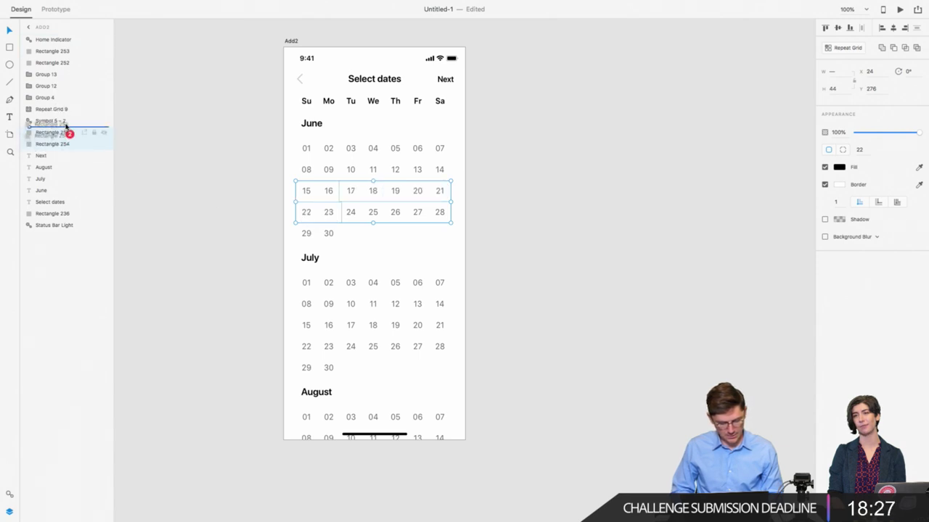
left_click(327, 184)
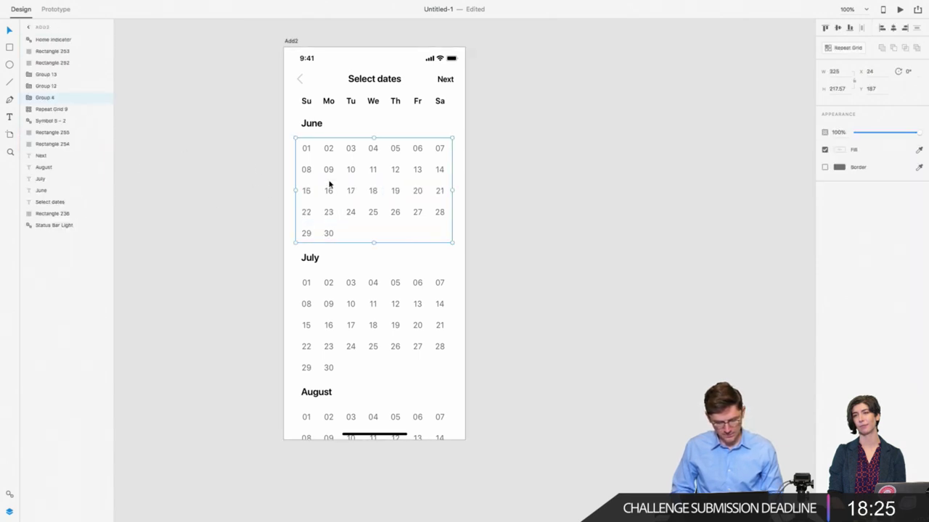
Step: Turn on the date-grid cell fill so the black date-range pills show through
left_click(102, 100)
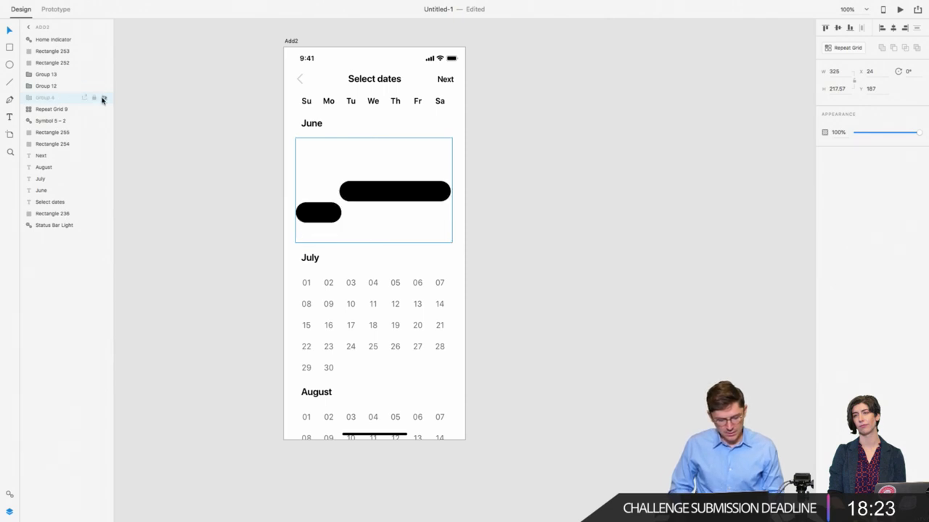
left_click(103, 100)
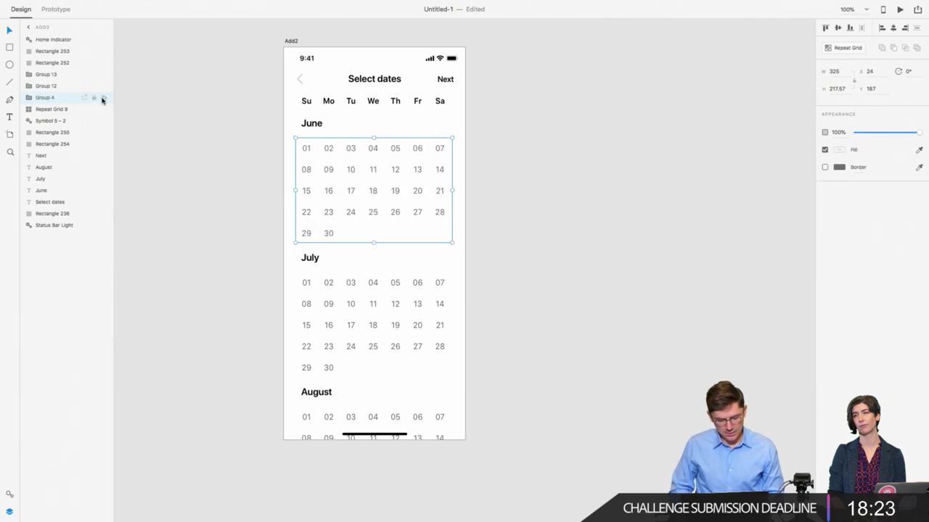
double_click(317, 152)
double_click(321, 154)
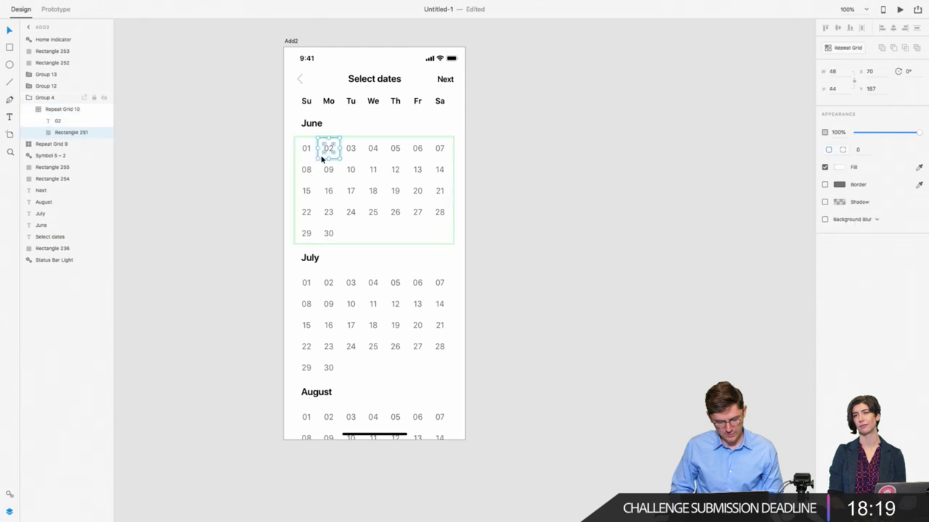
key("Escape")
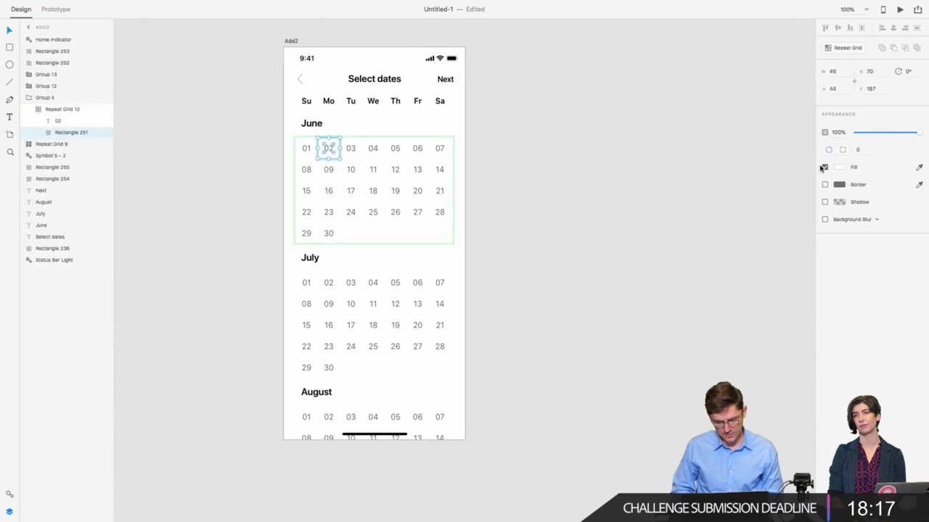
left_click(822, 167)
left_click(587, 197)
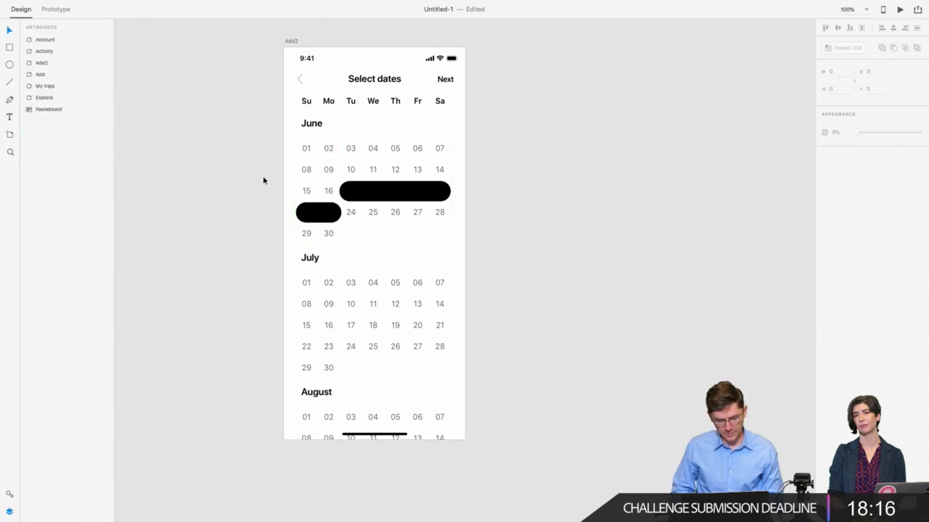
Step: Place a standalone copy of the June 17 date label over the first pill
double_click(359, 194)
double_click(353, 193)
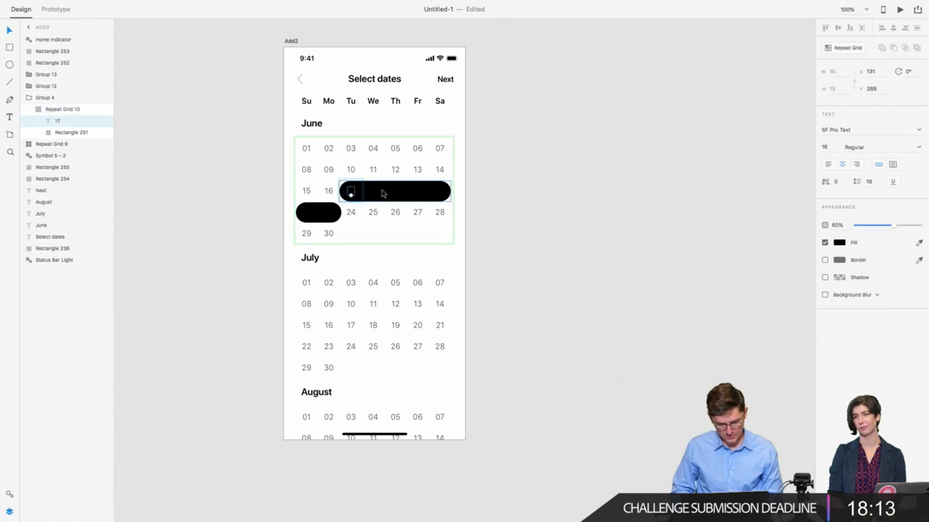
left_click(373, 193)
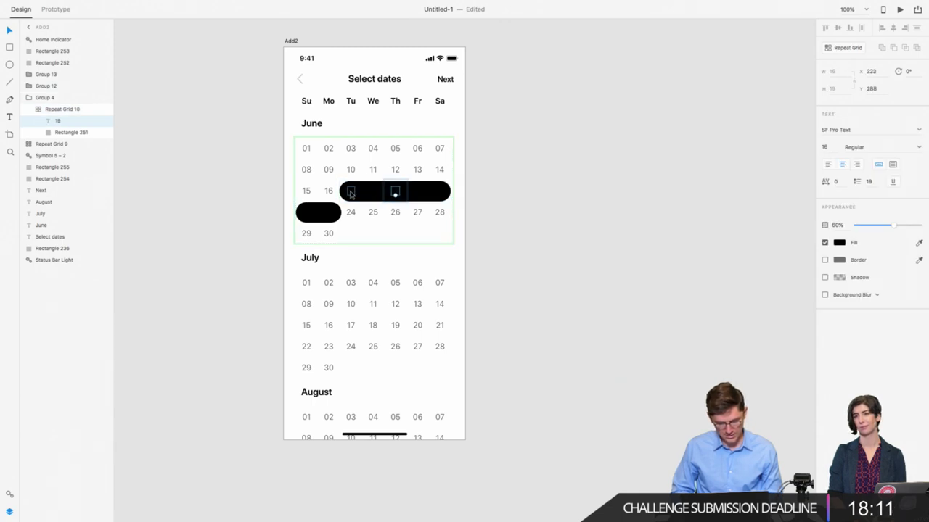
left_click(351, 192)
left_click(516, 200)
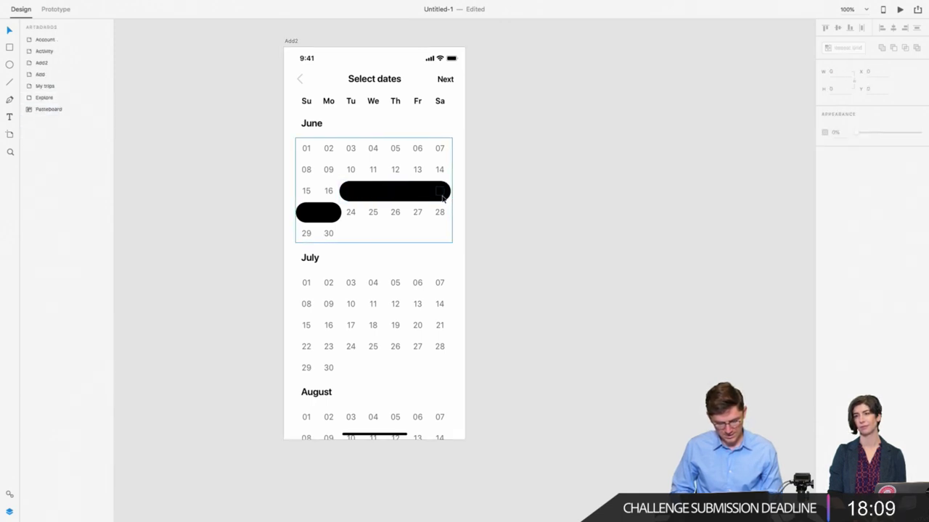
left_click(432, 192)
key("ctrl+z")
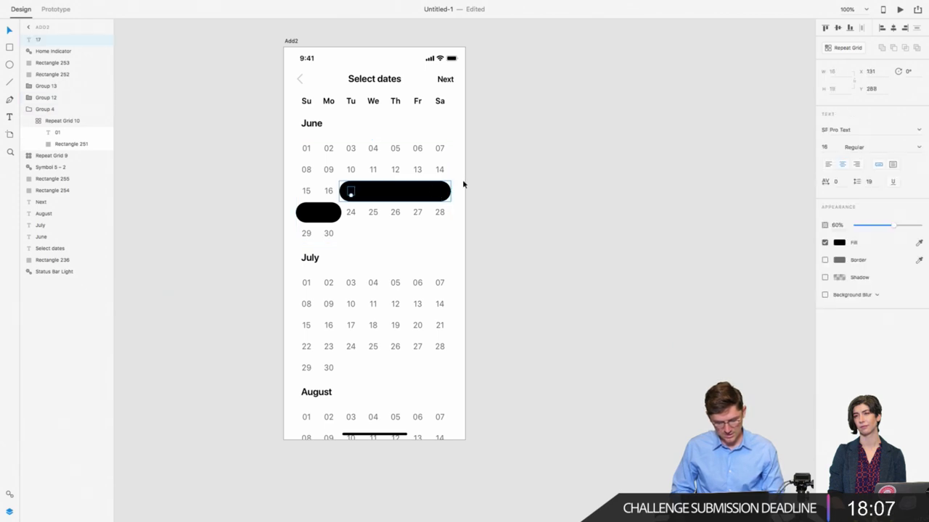
Step: Set the 17 label to #FFFFFF, Semibold weight, and 100% opacity
left_click(840, 243)
type("ffffff")
key("Return")
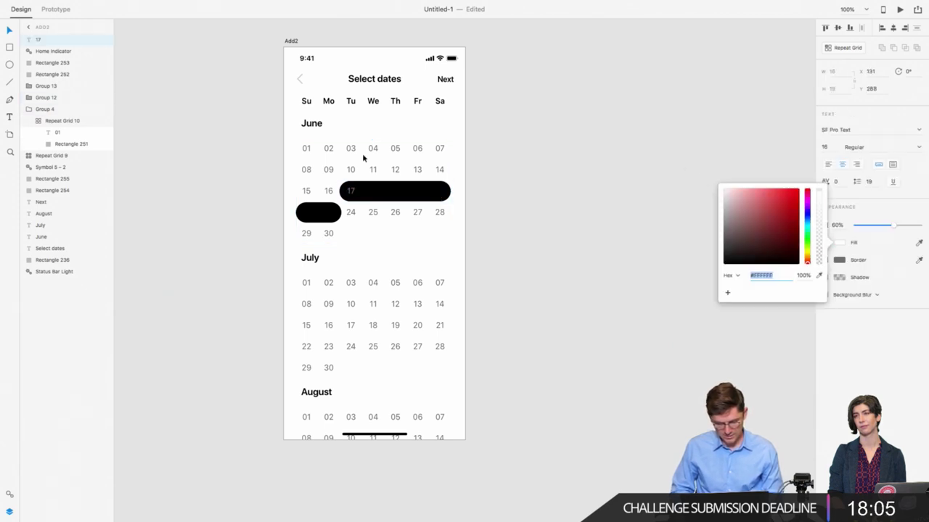
left_click(853, 148)
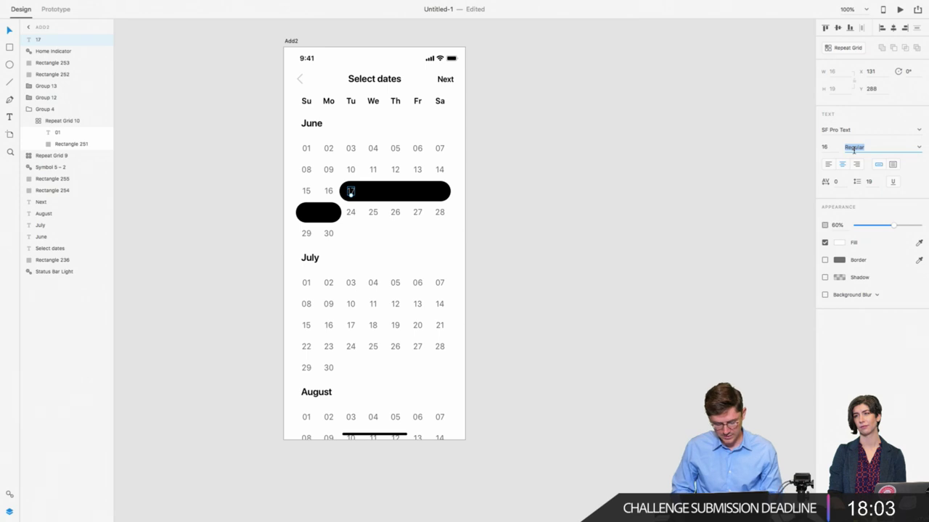
type("Semibold")
key("Return")
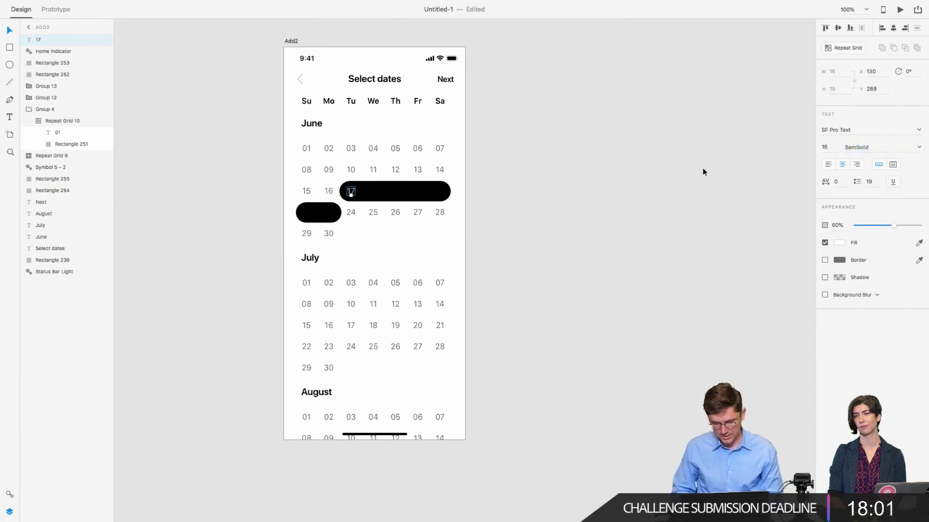
left_click_drag(905, 228, 927, 231)
left_click(540, 222)
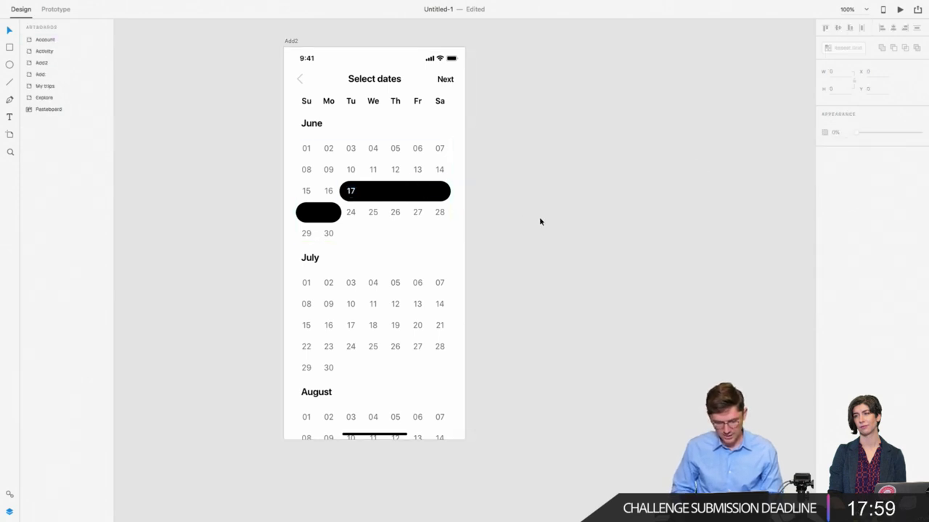
Step: Copy the 17 label along the first pill as 18 and 19
key("super+equal")
key("super+equal")
scroll(539, 216, "up", 5)
scroll(539, 216, "left", 5)
double_click(269, 179)
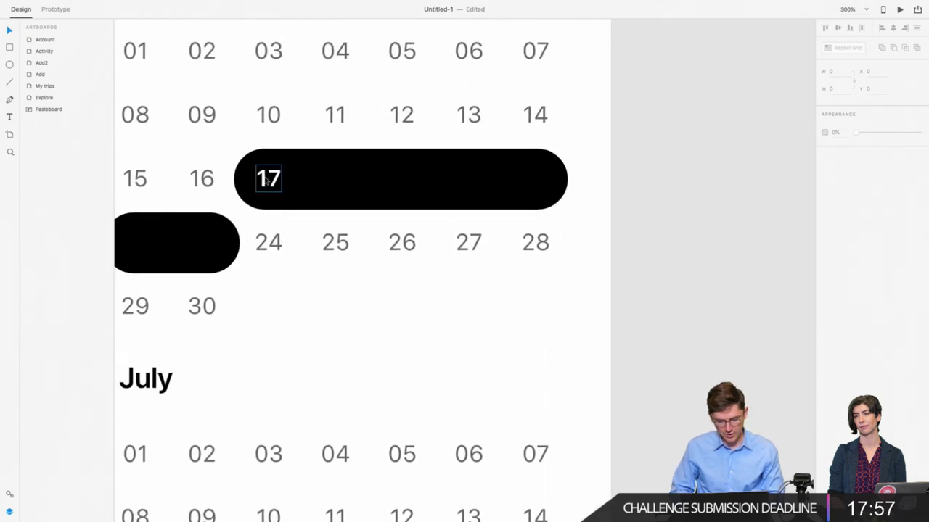
left_click_drag(267, 181, 334, 196)
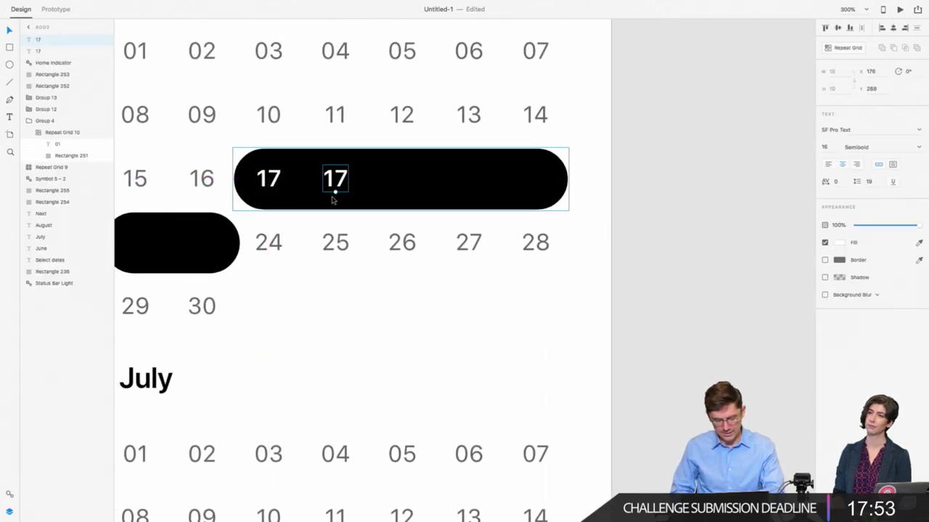
double_click(335, 190)
type("18")
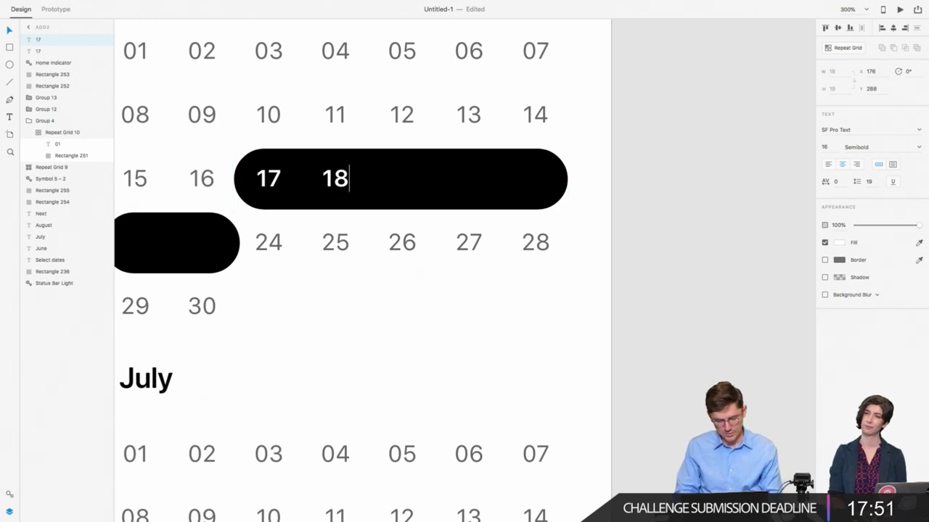
left_click(280, 179, "shift")
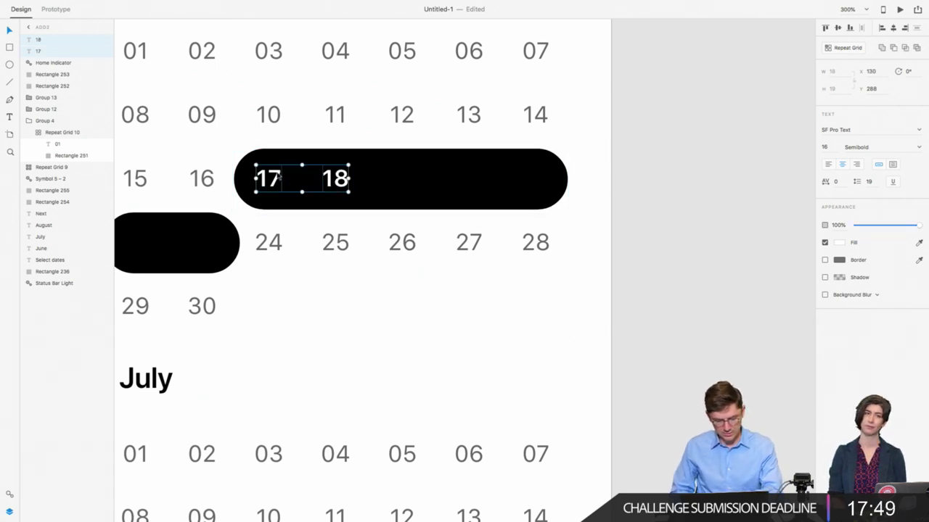
left_click_drag(270, 180, 403, 181)
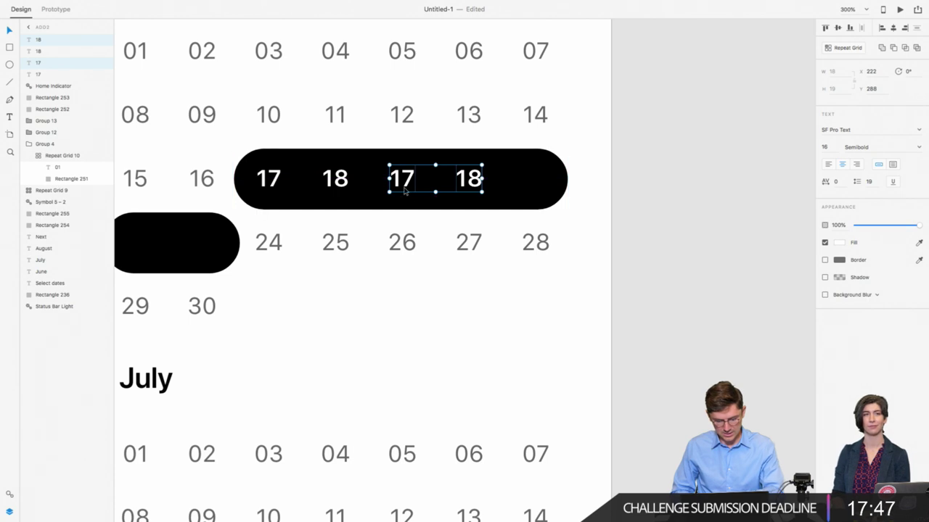
double_click(404, 181)
type("19")
key("Escape")
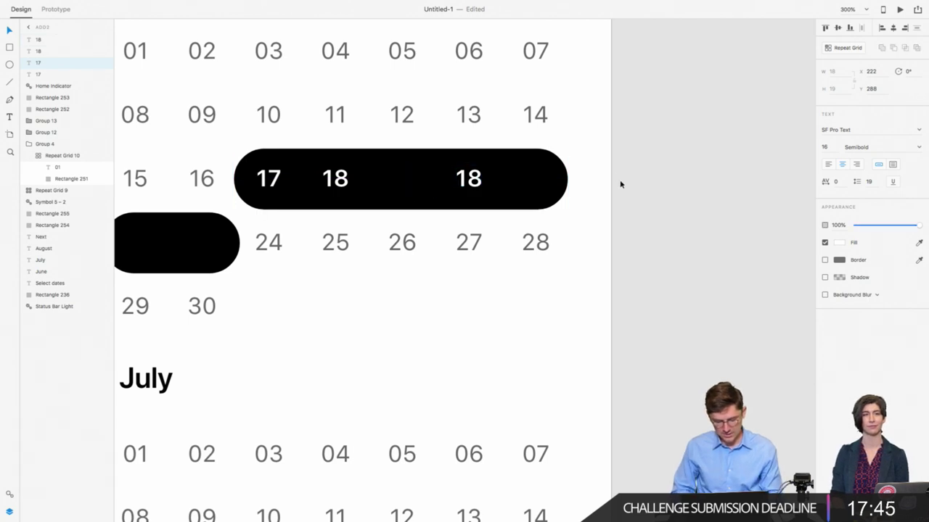
Step: Add 20 and 21 labels to finish the first pill
left_click(475, 185, "shift")
double_click(476, 185)
type("20")
key("Escape")
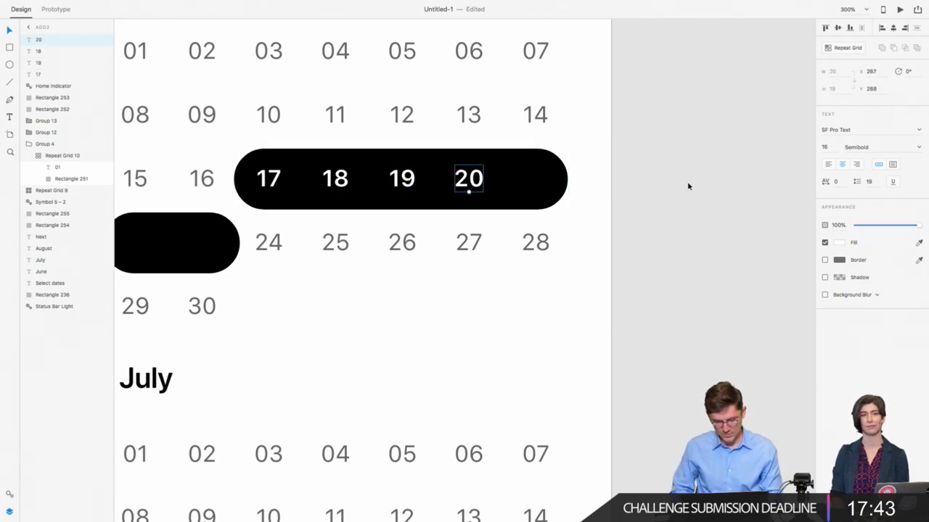
left_click_drag(469, 187, 536, 196)
double_click(538, 182)
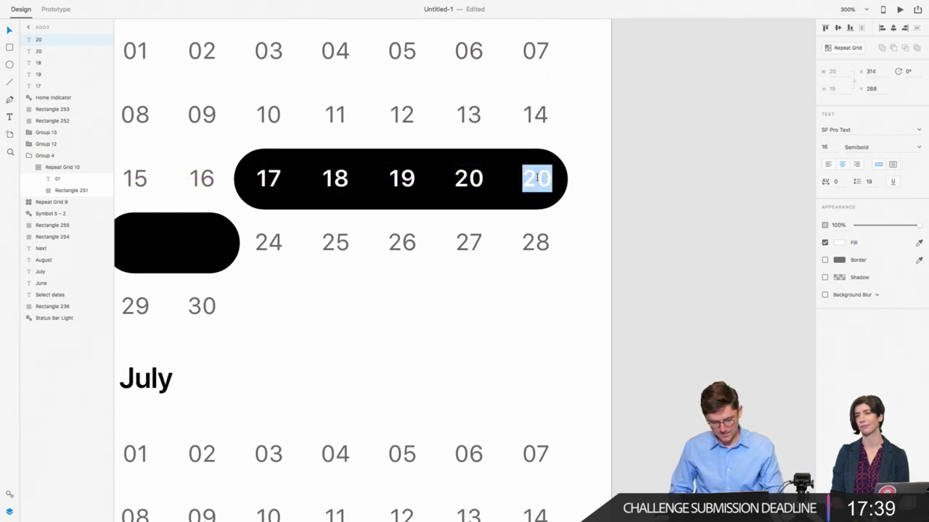
type("21")
Step: Copy two labels onto the second pill, renumber them 22 and 23, and zoom back out
scroll(664, 190, "left", 5)
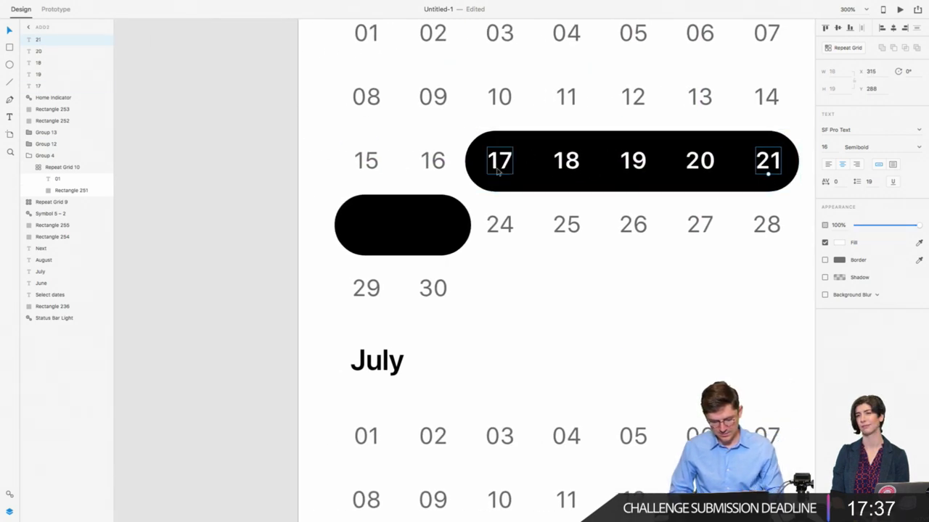
left_click(502, 171)
left_click(566, 166, "shift")
left_click_drag(566, 166, 436, 231)
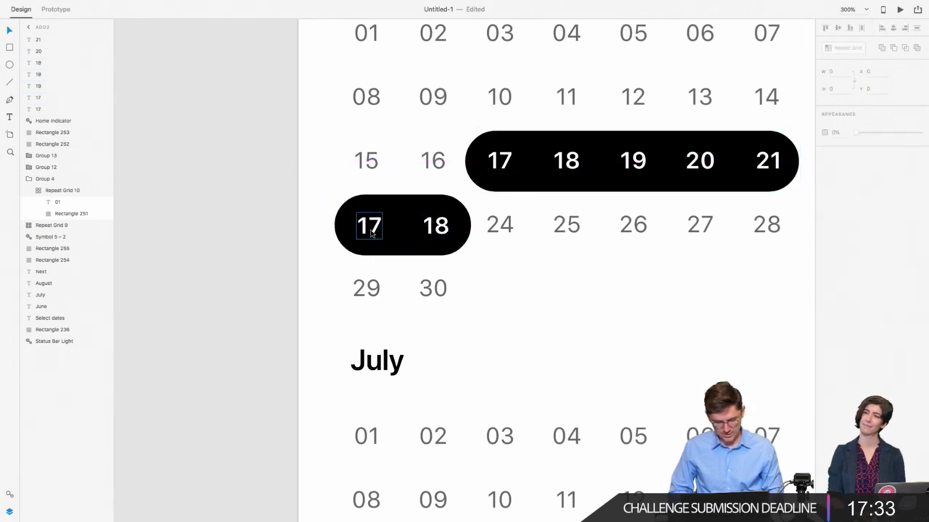
double_click(370, 227)
type("22")
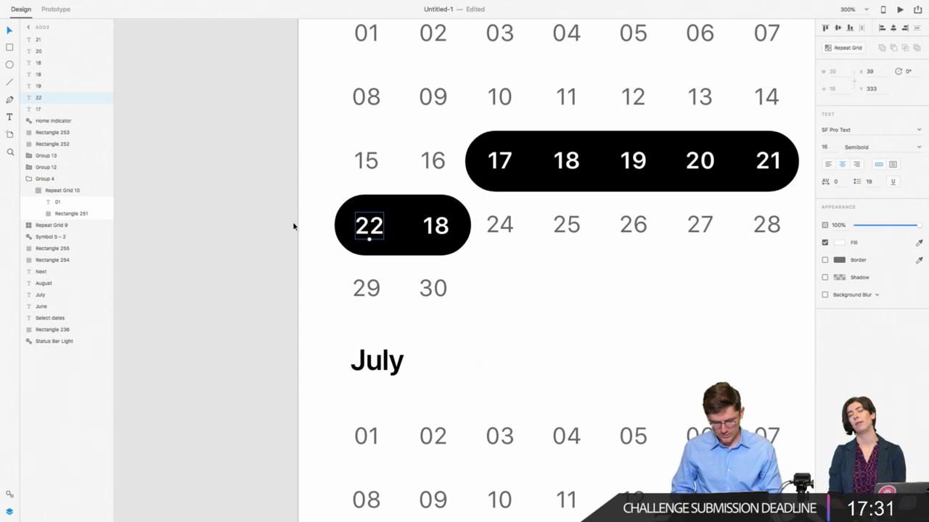
double_click(436, 225)
type("23")
key("Escape")
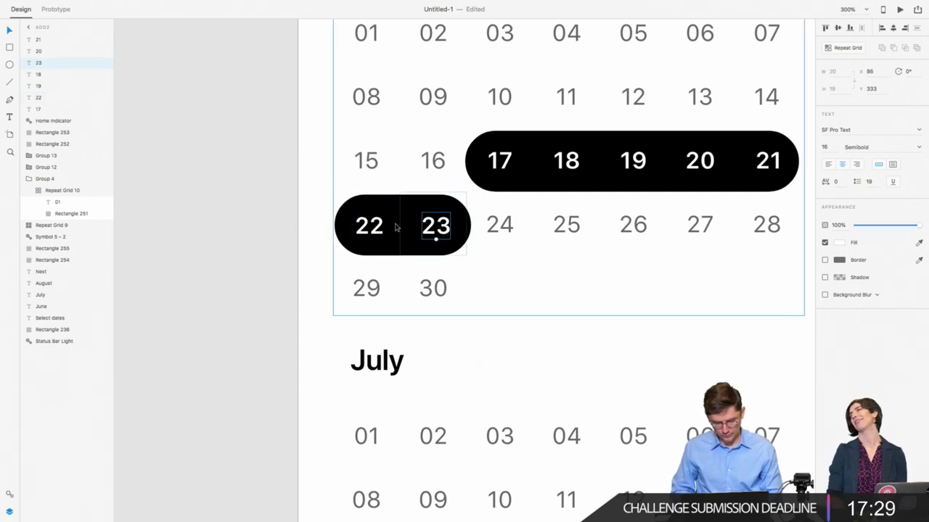
left_click(371, 226, "shift")
left_click(413, 206)
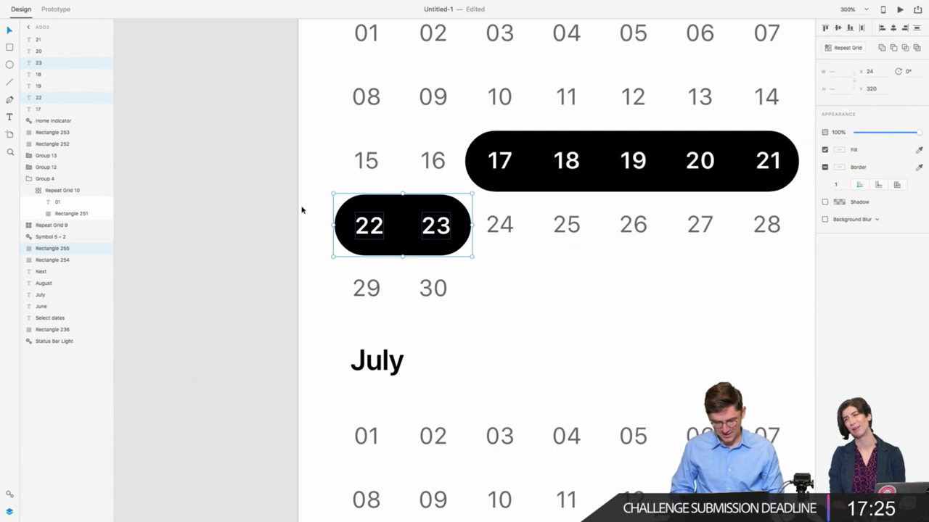
left_click(261, 241)
double_click(368, 234)
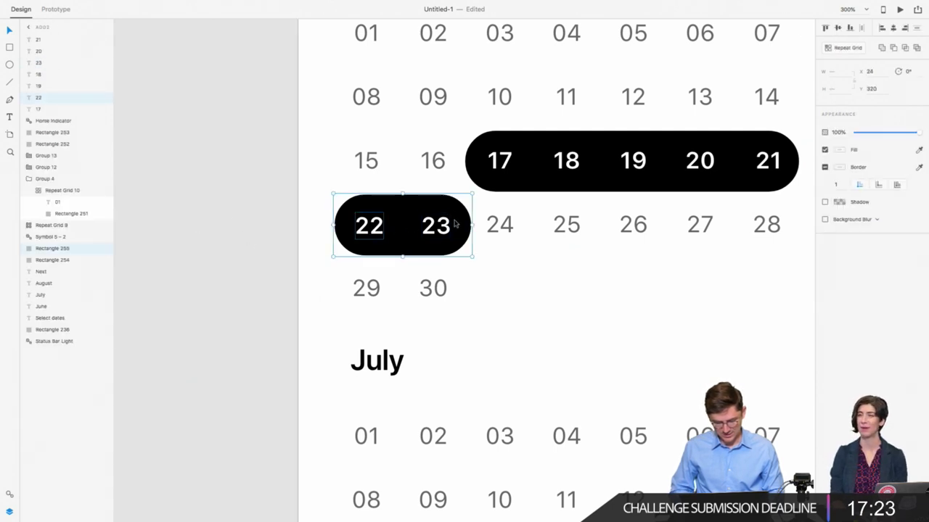
left_click(442, 227, "shift")
key("Escape")
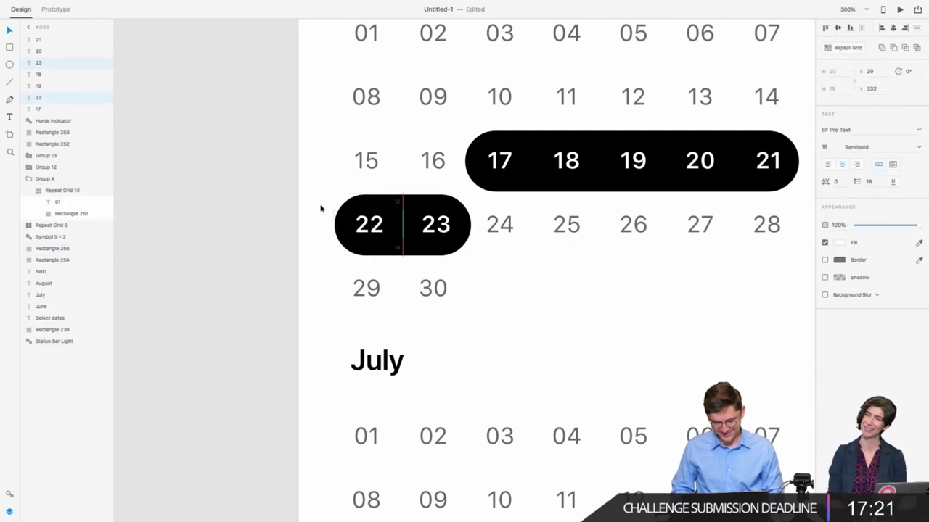
left_click(266, 210)
key("super+1")
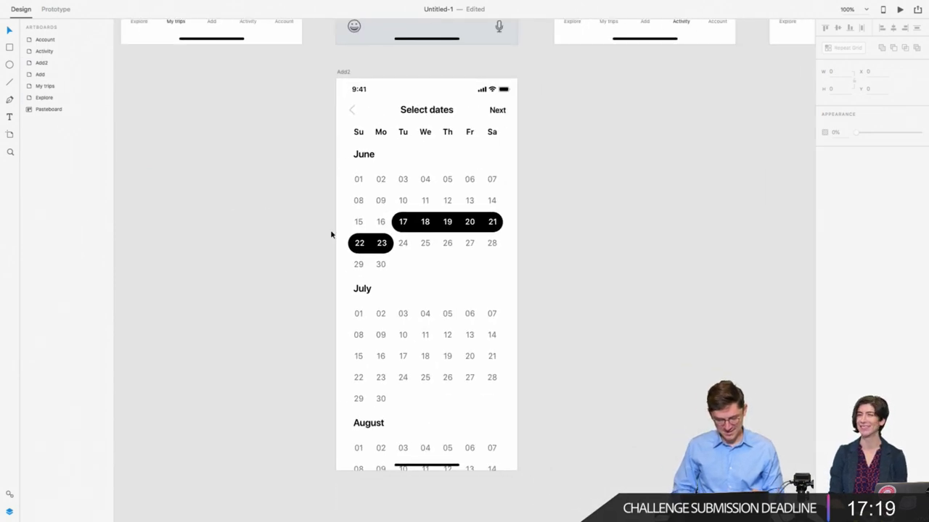
Step: Alt-drag the Add2 calendar artboard downward to create Add2 – 1 below it
double_click(381, 245)
left_click(295, 222)
scroll(294, 222, "right", 3)
scroll(295, 222, "down", 1)
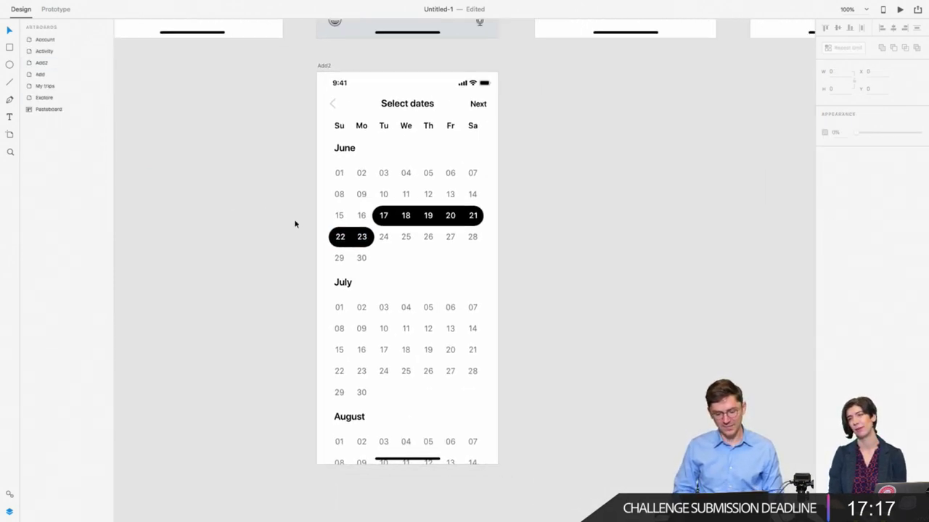
scroll(312, 214, "up", 1)
scroll(312, 214, "right", 1)
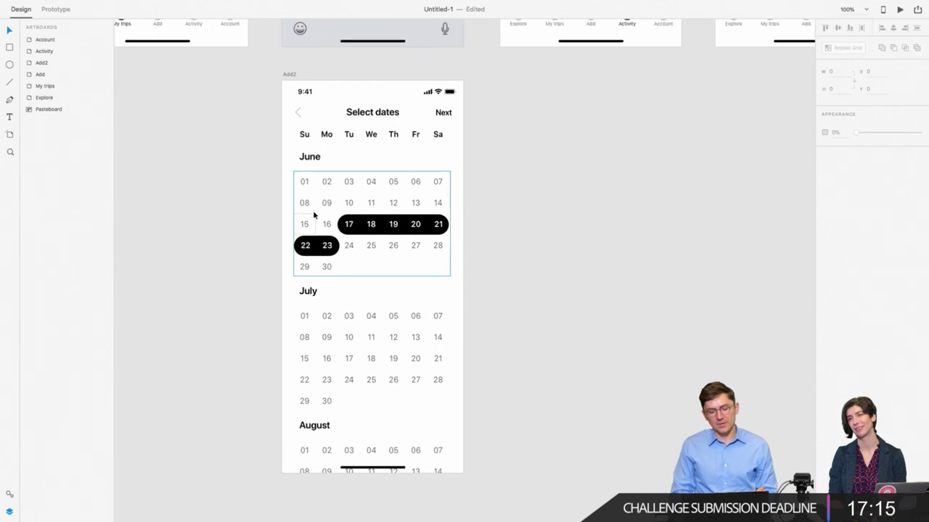
key("super+minus")
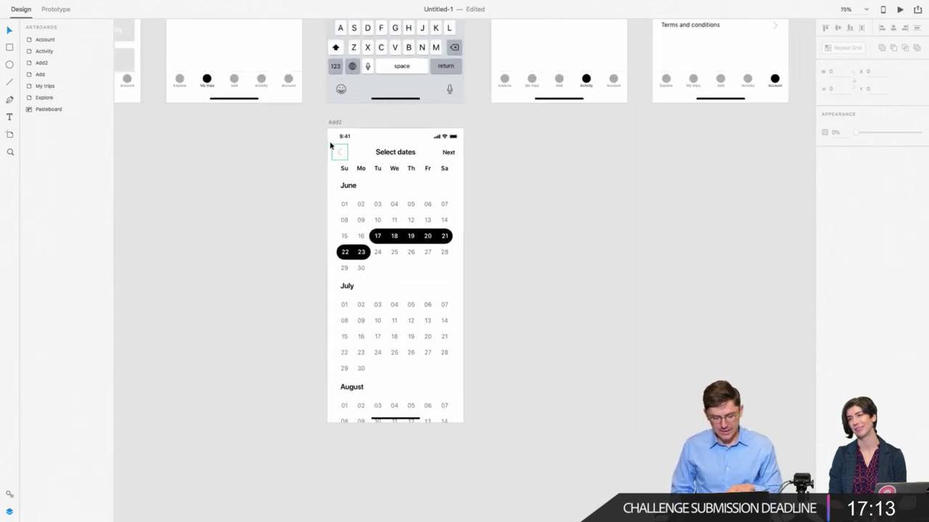
left_click(333, 131)
scroll(334, 130, "down", 2)
left_click(337, 85)
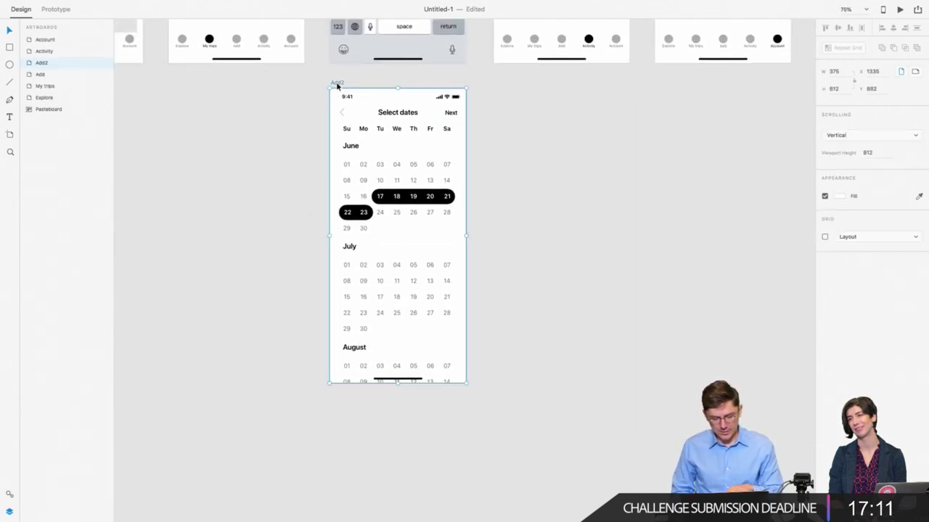
left_click_drag(337, 85, 335, 403)
scroll(308, 363, "down", 3)
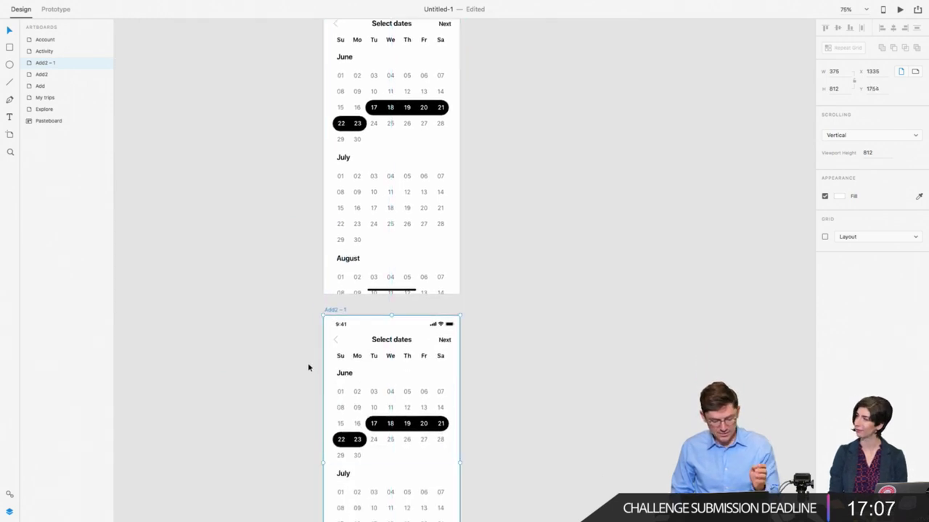
left_click(299, 357)
scroll(300, 360, "down", 4)
Step: Delete the calendar dates on Add2 – 1 and retitle its header 'Departing flight'
left_click_drag(330, 222, 463, 465)
key("Delete")
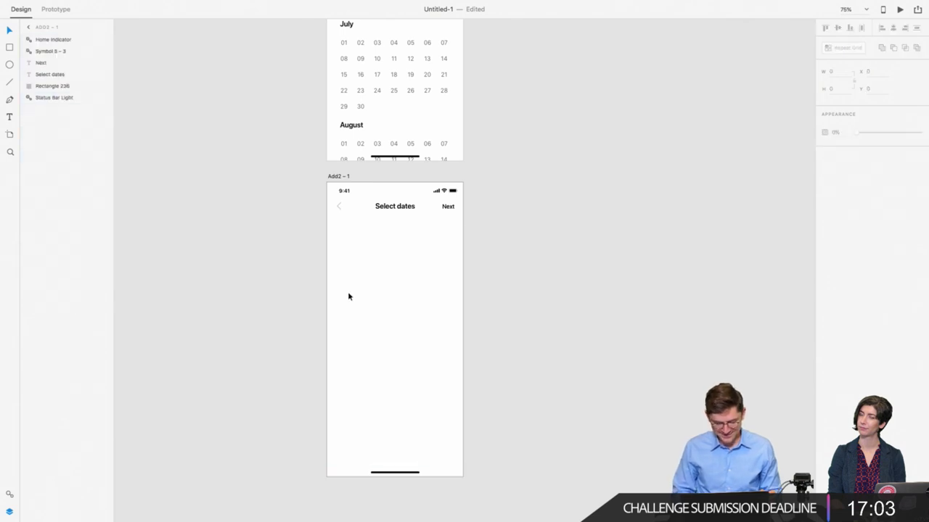
double_click(395, 206)
type("De")
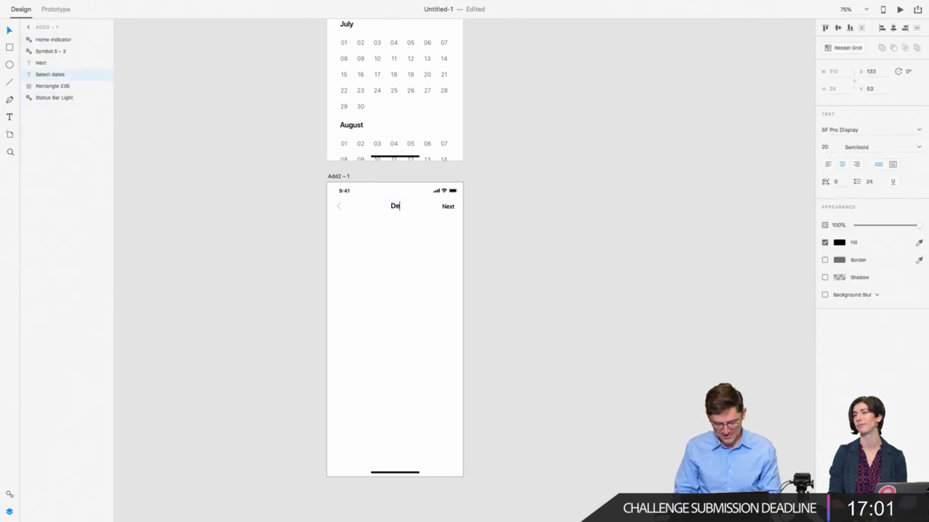
type("parting fright")
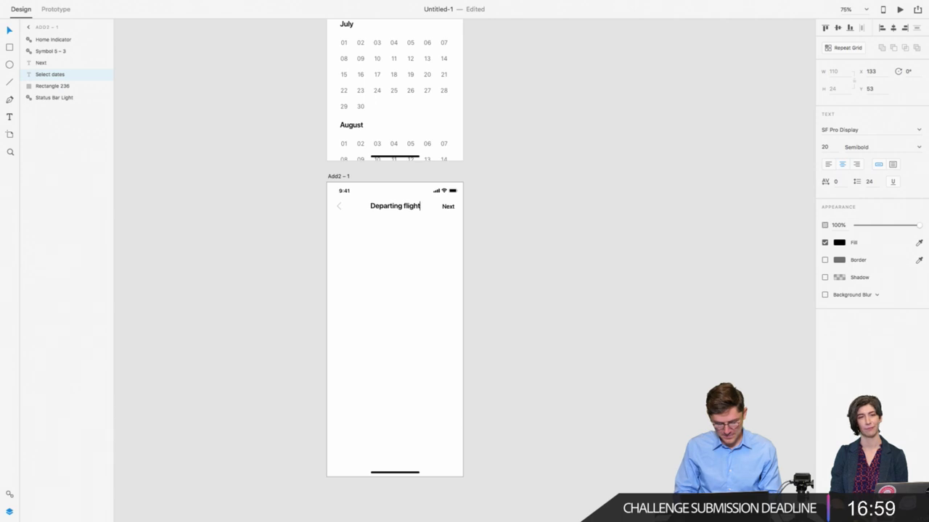
key("Escape")
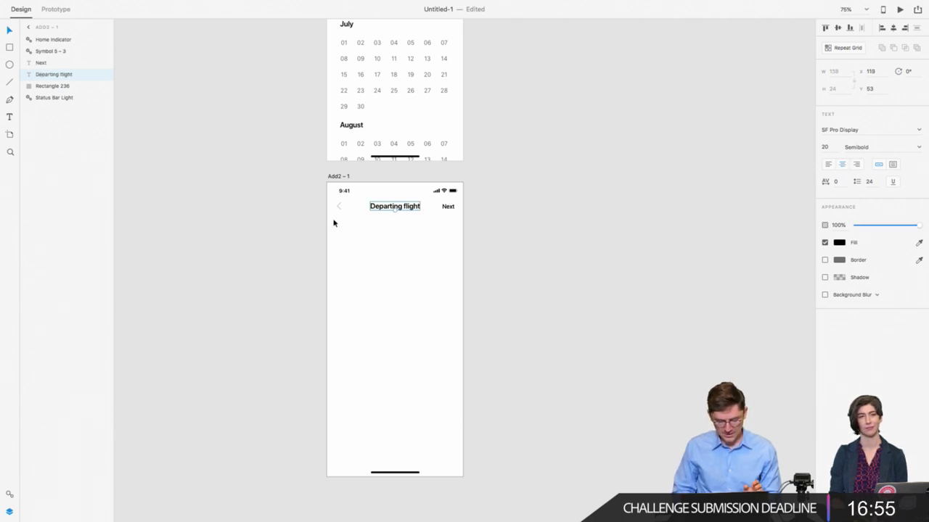
scroll(324, 216, "up", 2)
Step: Draw a card rectangle below the header, 100 tall, at X 24 and 327 wide
left_click(10, 48)
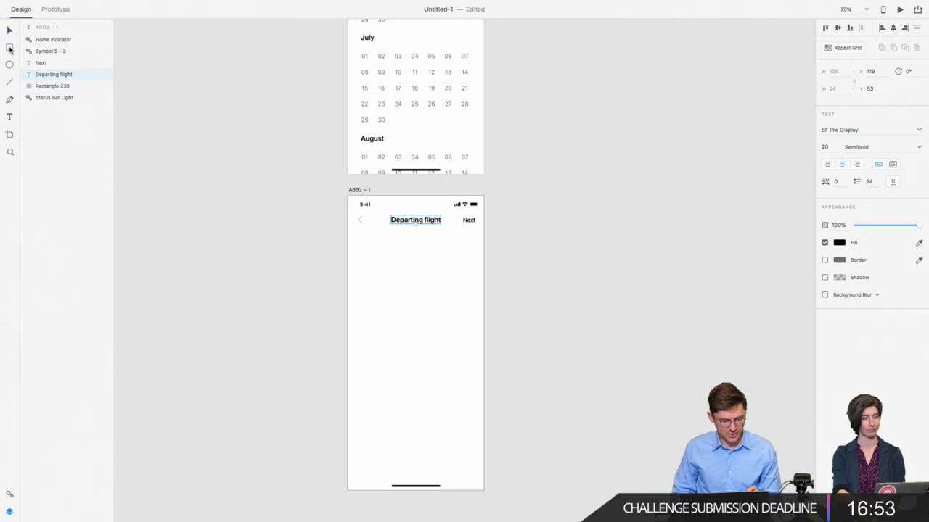
left_click_drag(355, 241, 472, 276)
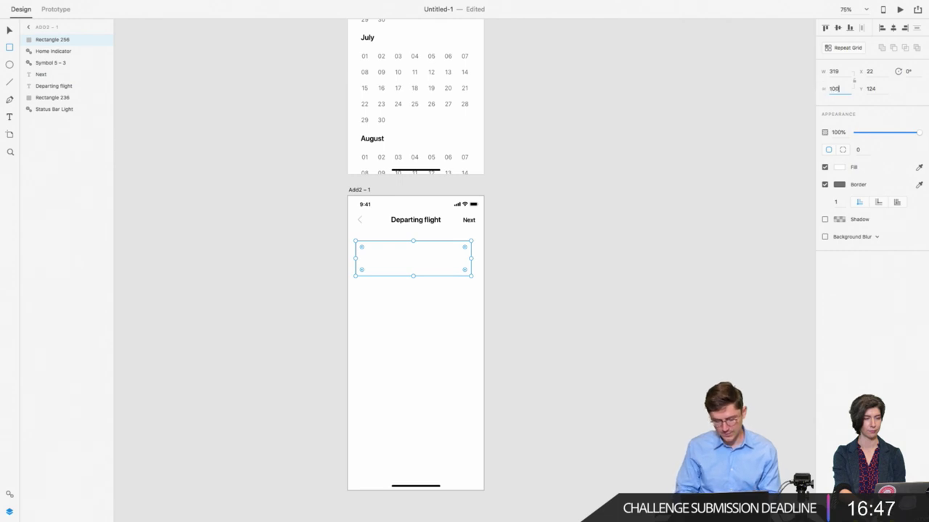
key("Return")
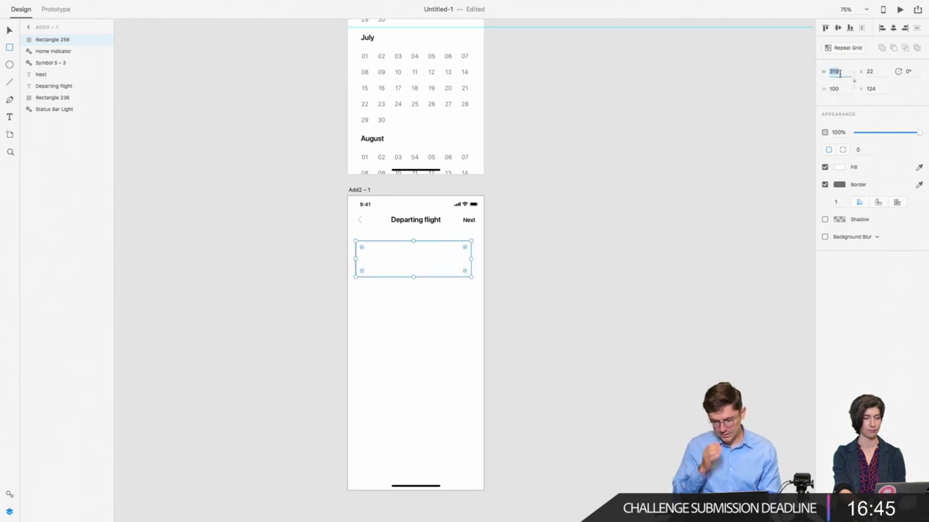
left_click(11, 32)
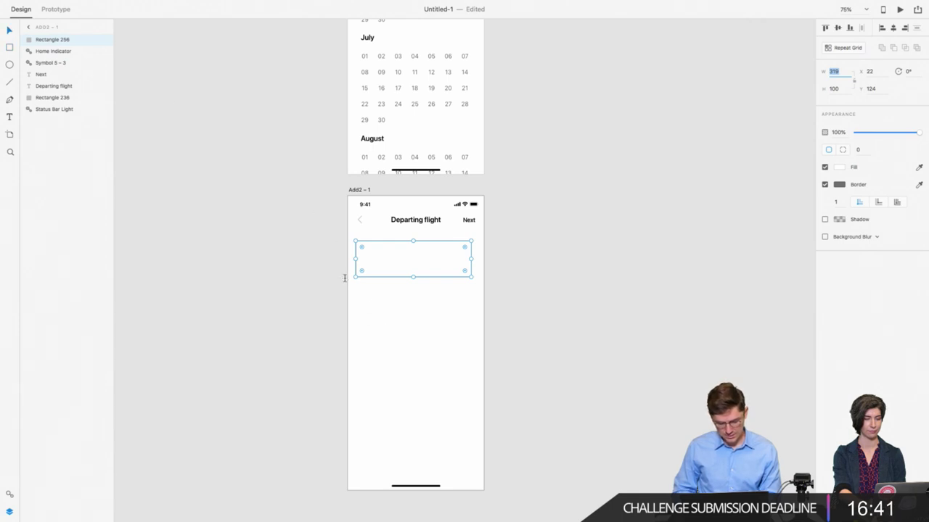
left_click(302, 228)
left_click(385, 262)
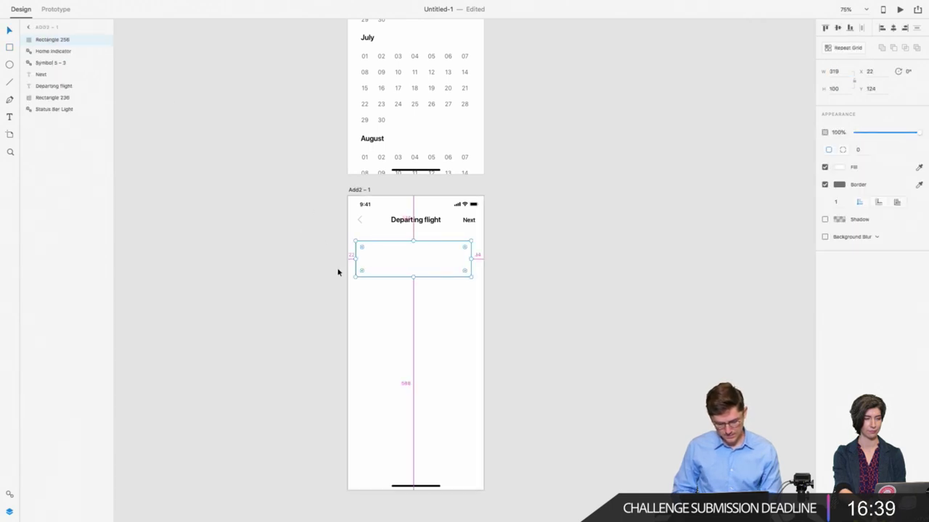
left_click(413, 261)
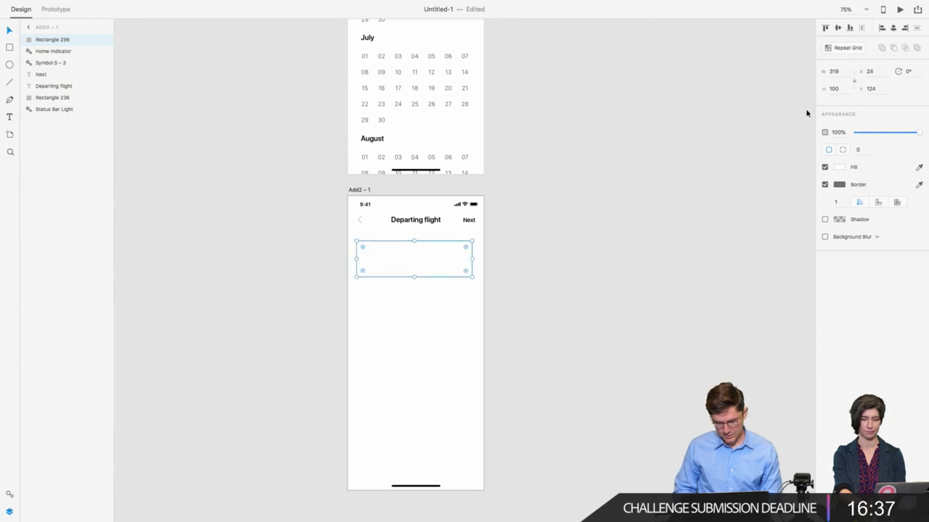
key("Right")
key("Right")
left_click(841, 70)
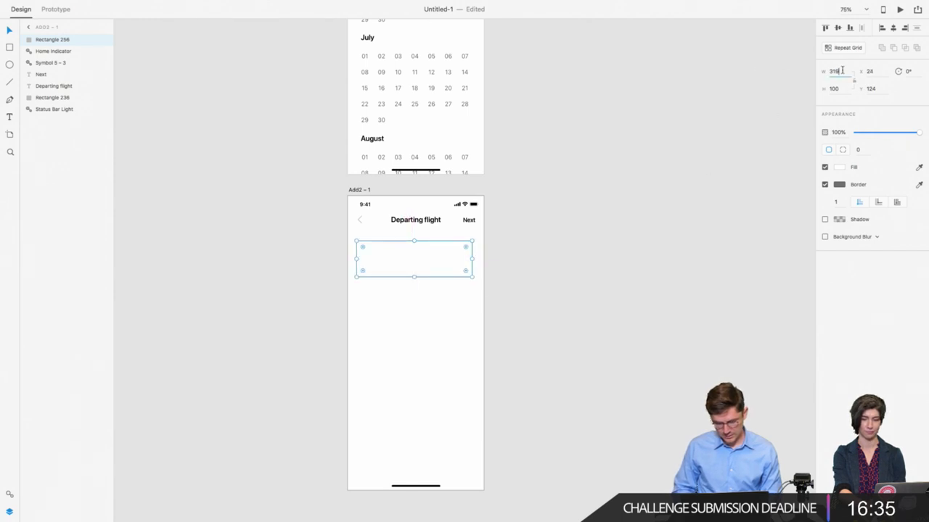
type("327")
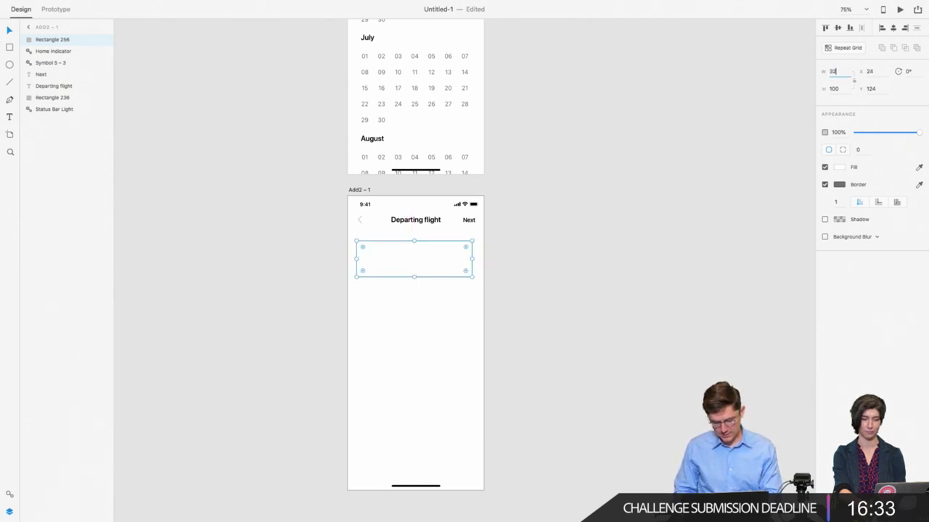
key("Return")
key("Escape")
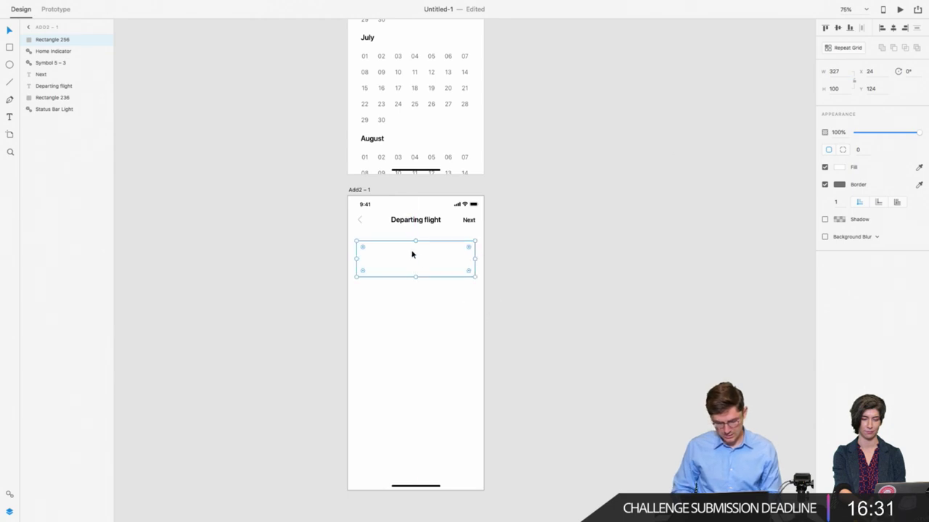
Step: Round the card's corners to 6 and nudge it up to Y 113 under the header
left_click(871, 151)
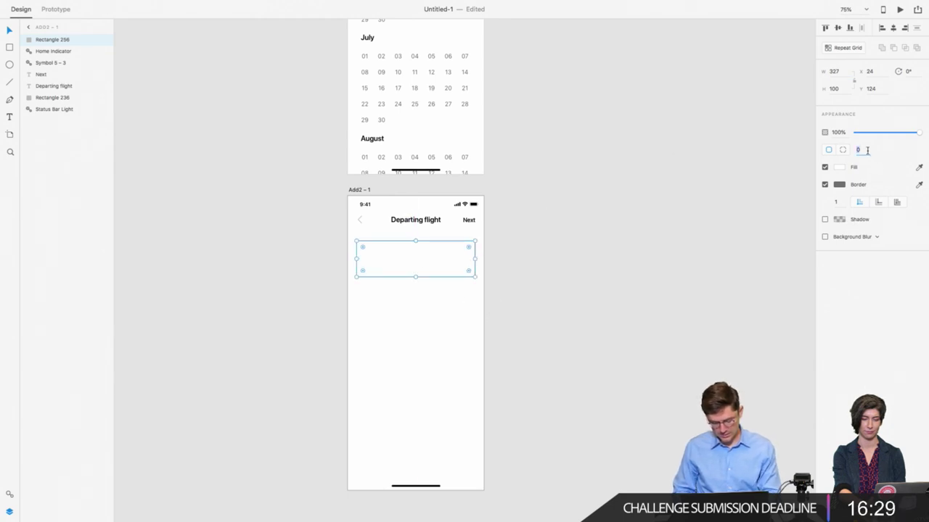
type("6")
key("Return")
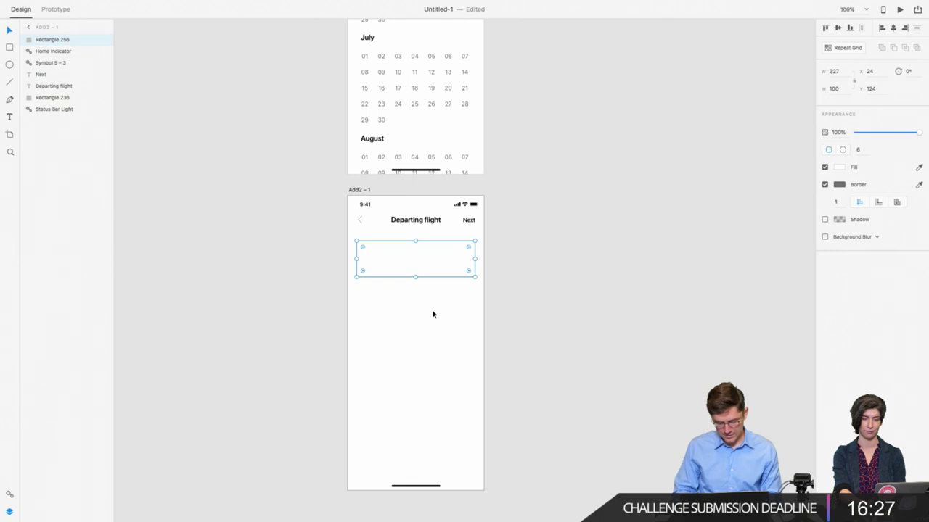
key("super+1")
left_click(408, 251)
key("alt")
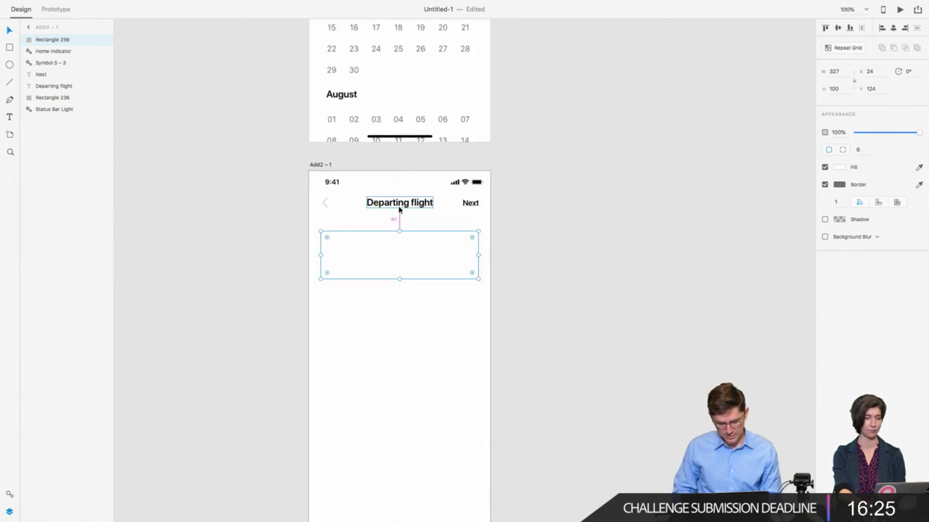
key("shift+Up")
key("Up")
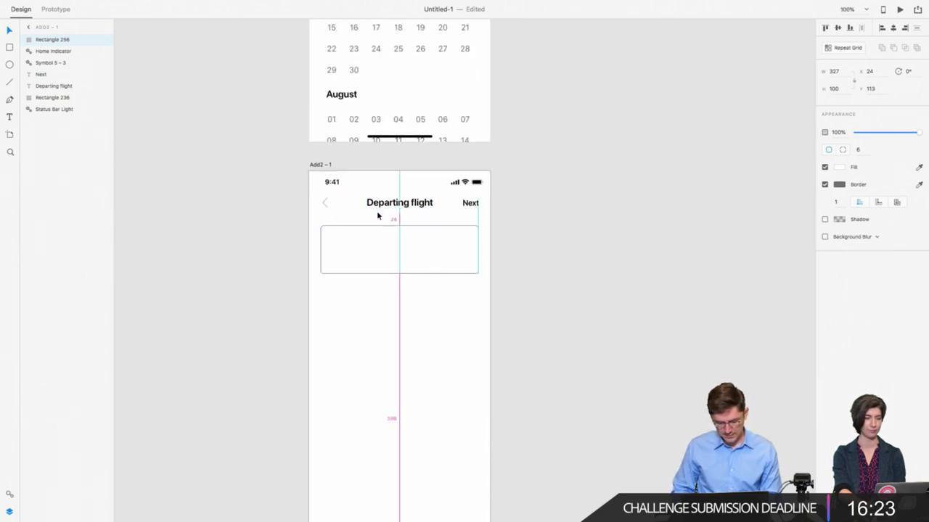
left_click(292, 244)
left_click(339, 258)
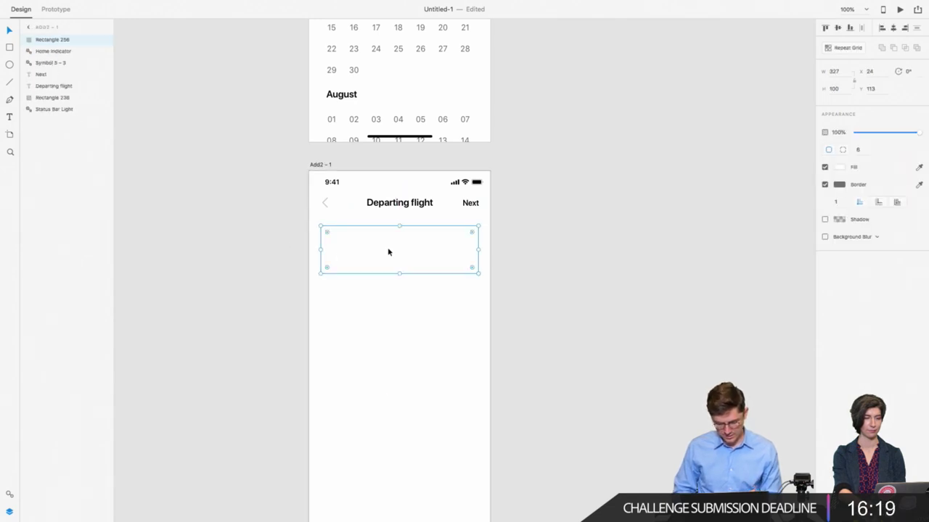
Step: Give the card a drop shadow with blur 1 and a vertical offset of 1
left_click(825, 219)
left_click(888, 233)
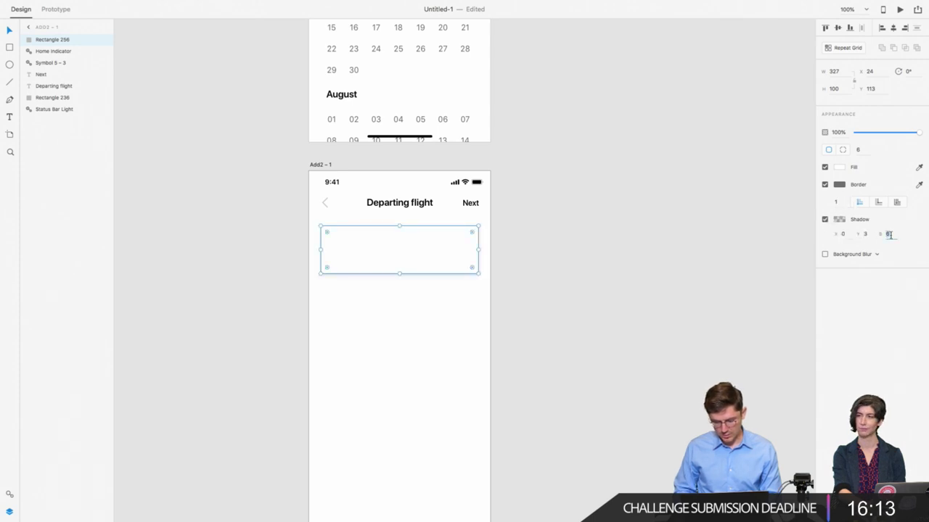
type("10")
key("Return")
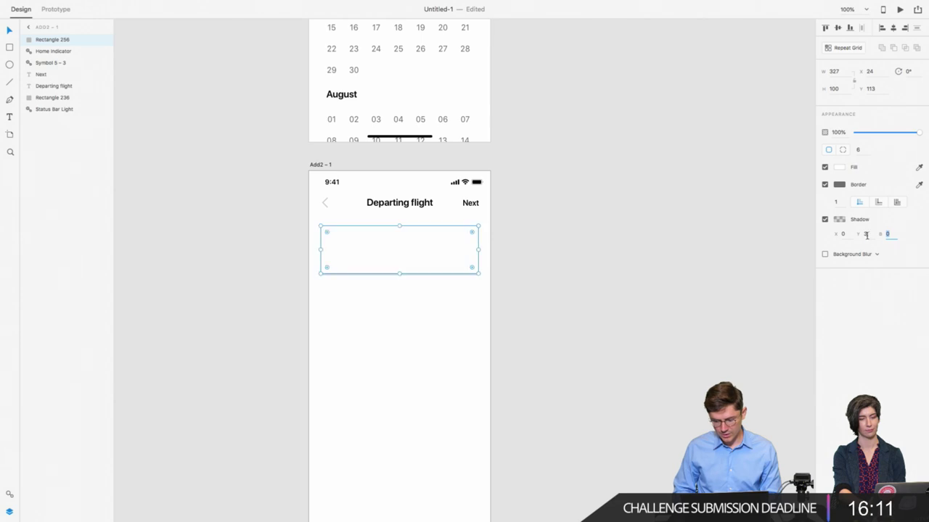
left_click(866, 235)
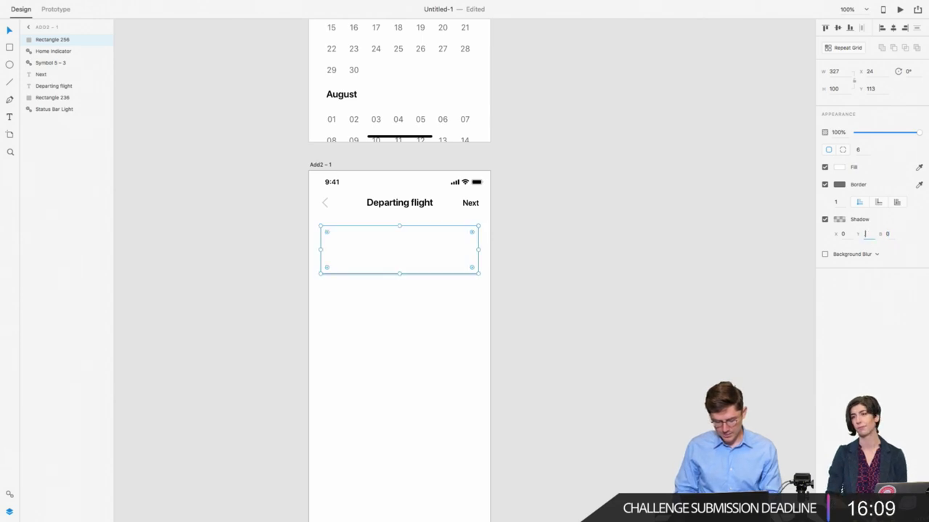
type("3")
key("Return")
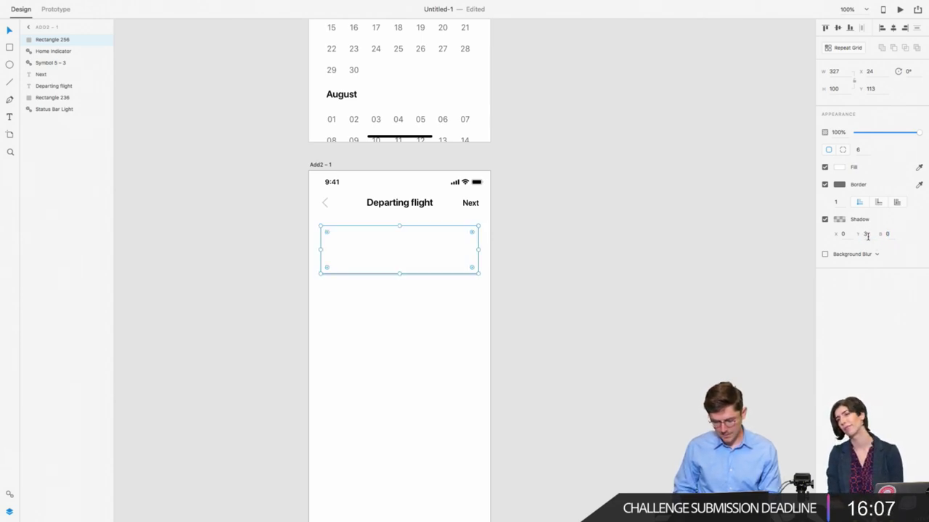
type("1")
key("Return")
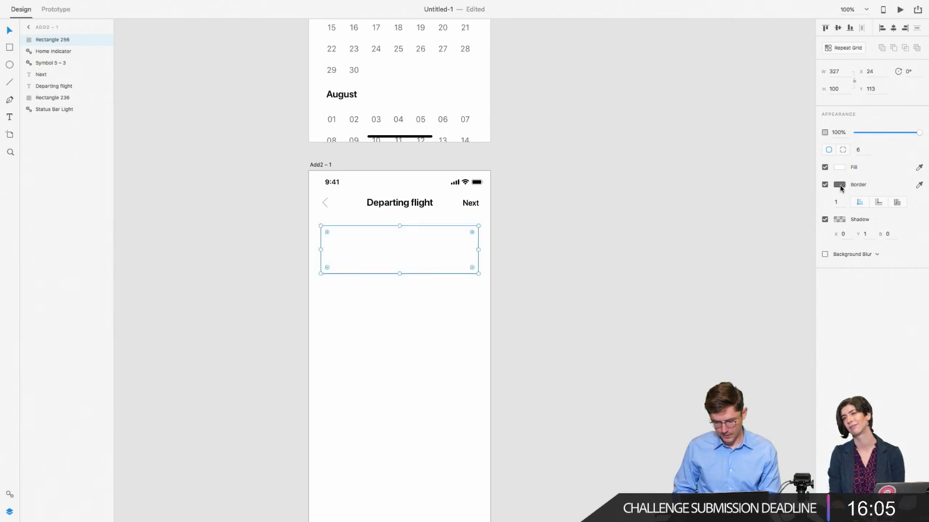
Step: Give the card a light grey e8 border with a width of 0.5
left_click(839, 185)
type("e8e8e8")
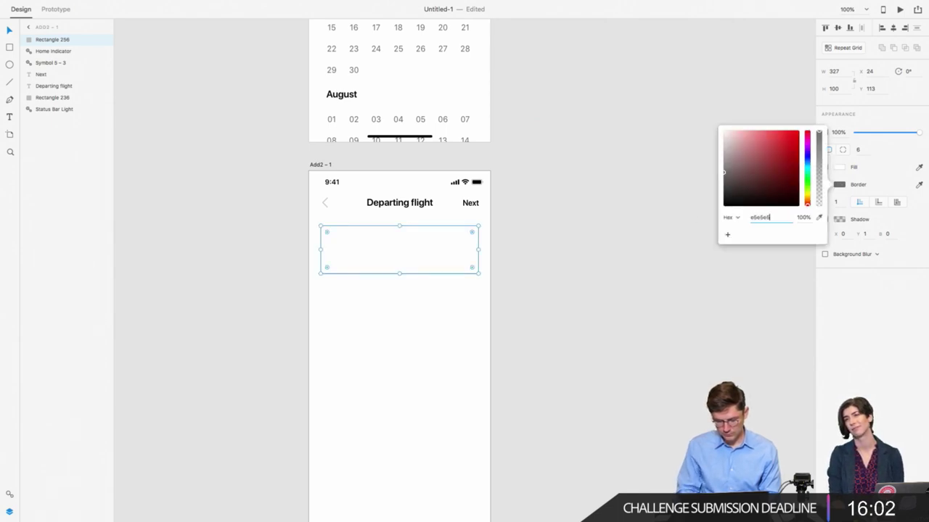
key("Return")
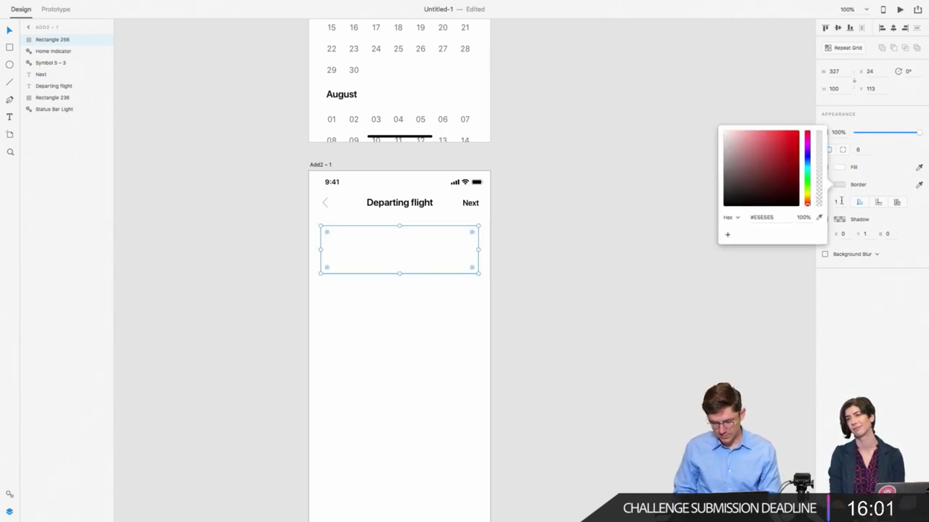
left_click(838, 202)
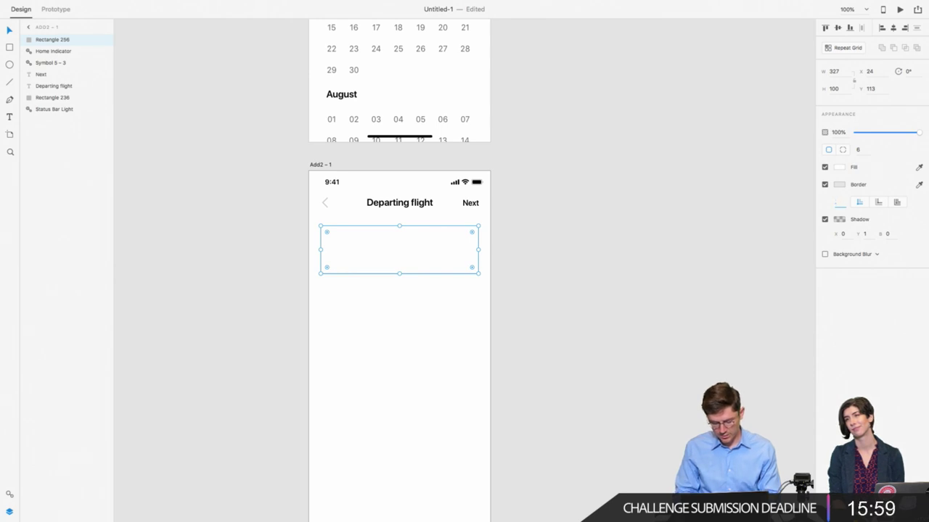
key("Return")
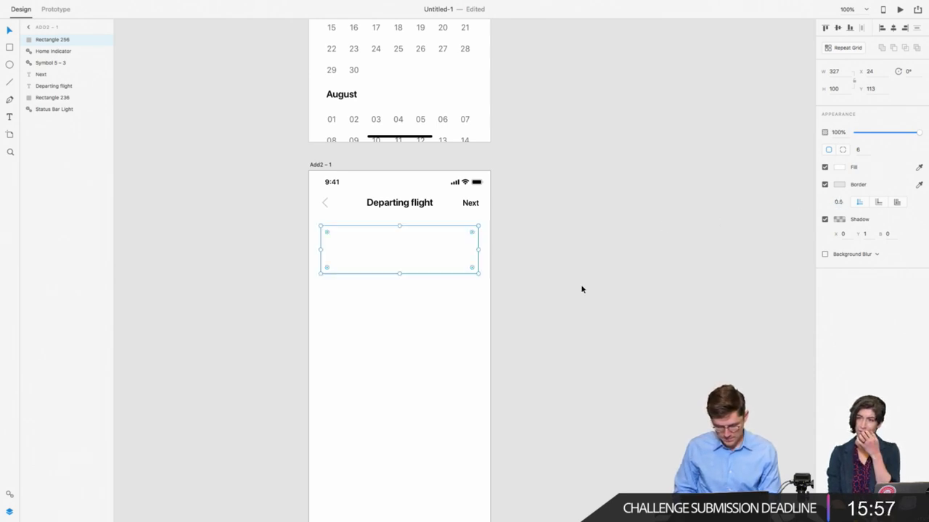
left_click(611, 268)
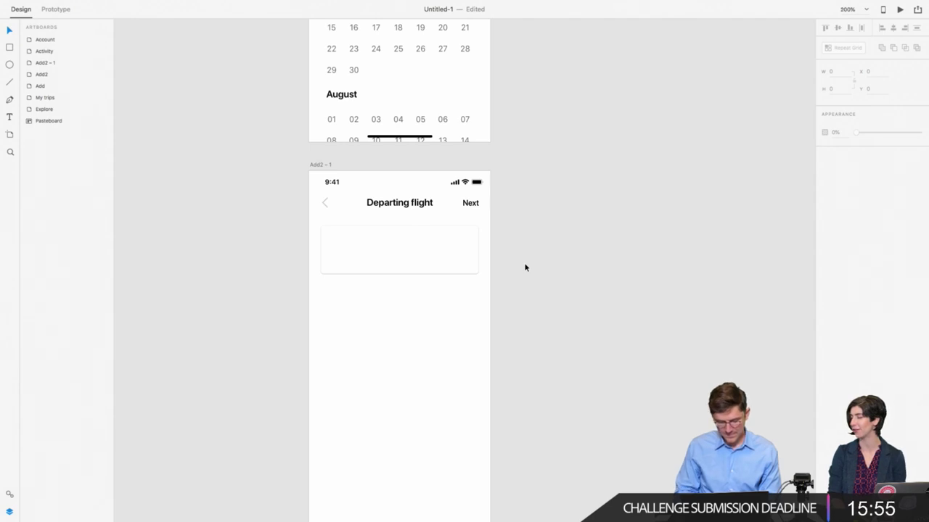
Step: Zoom in on the Departing flight artboard, reselect the card and pick the Text tool
scroll(525, 268, "up", 5)
scroll(465, 199, "down", 3)
scroll(464, 199, "left", 2)
left_click(452, 172)
left_click(223, 178)
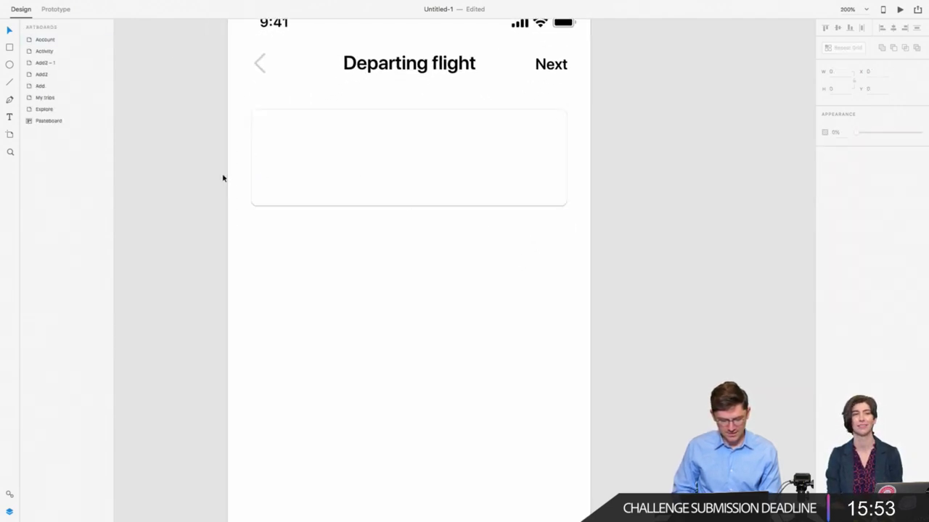
scroll(229, 182, "up", 3)
scroll(229, 182, "left", 2)
left_click(311, 215)
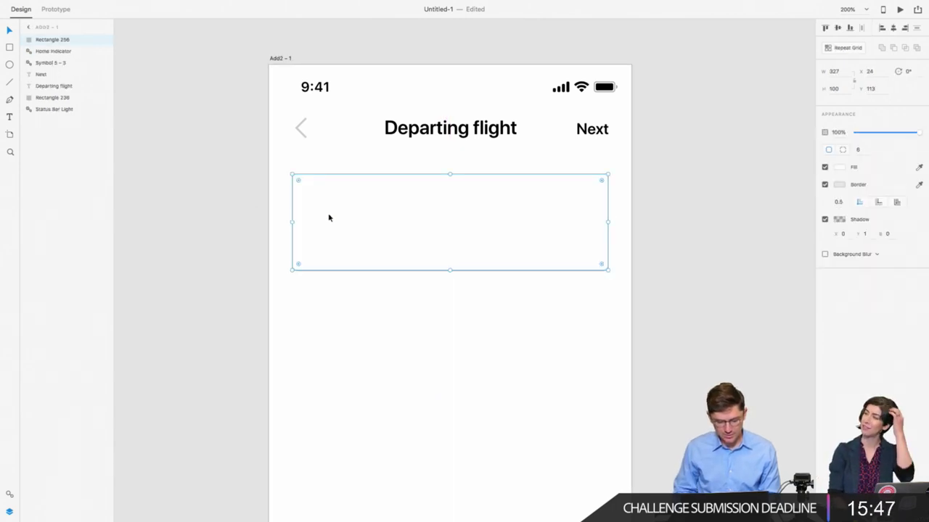
left_click(211, 172)
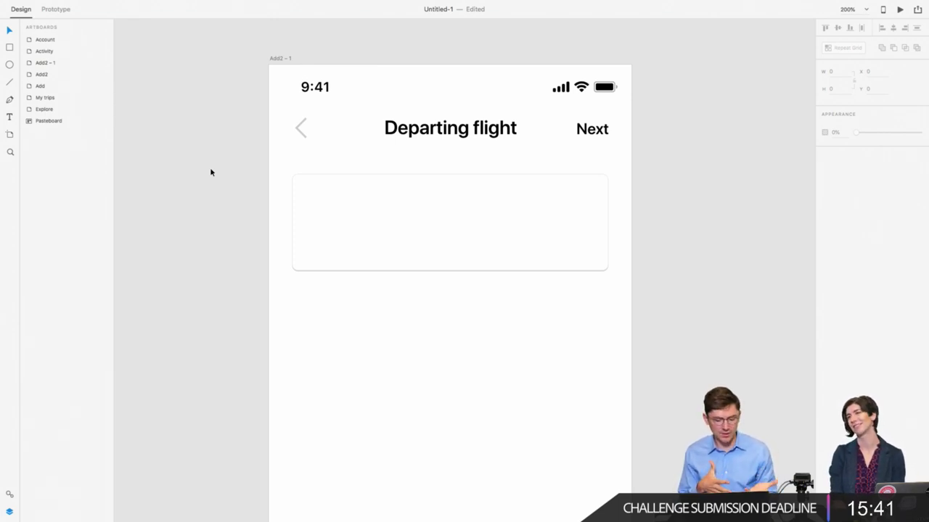
left_click(339, 238)
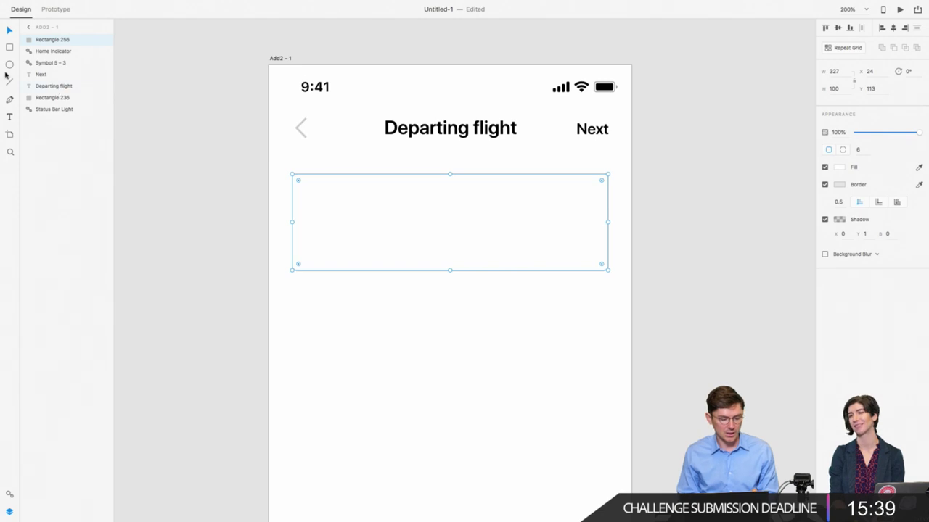
left_click(10, 117)
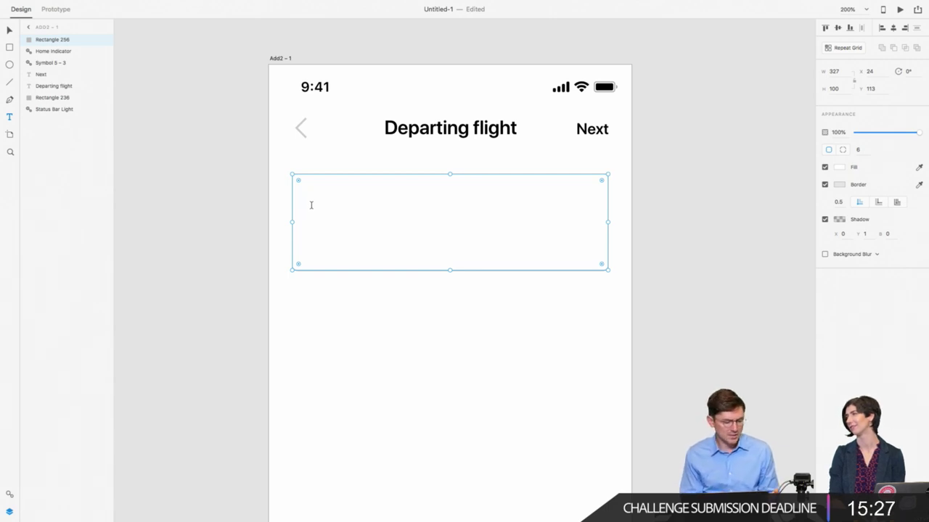
Step: Add black 11:20 time text inside the card and shift it slightly right
left_click(314, 208)
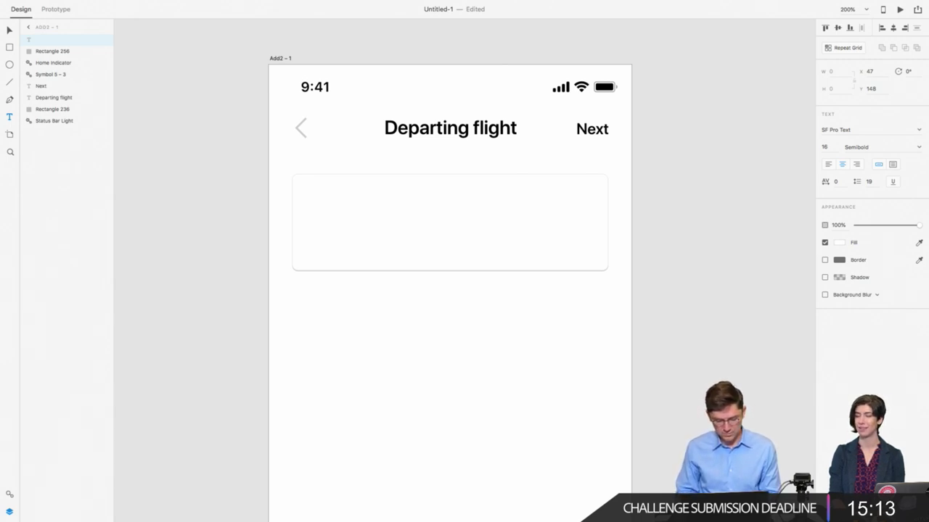
key("super+a")
left_click(839, 243)
left_click(753, 220)
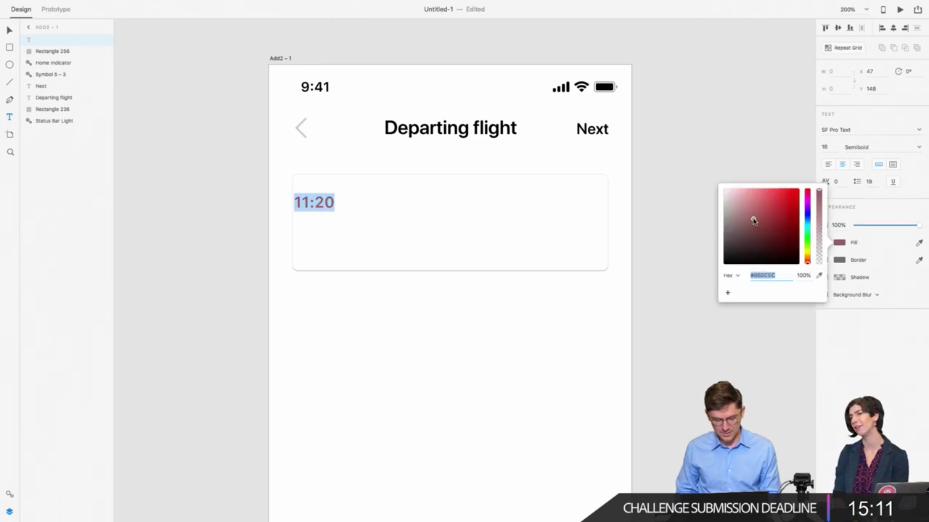
key("super+z")
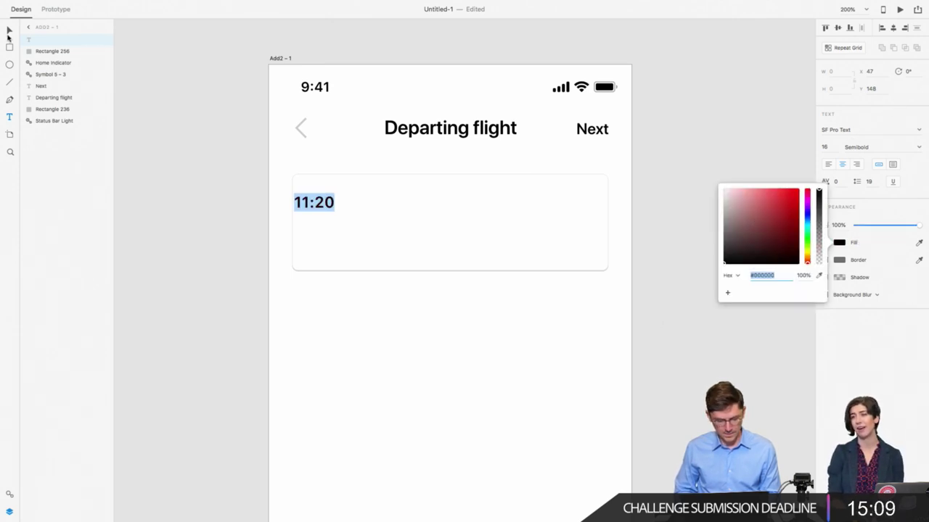
left_click(8, 31)
left_click_drag(324, 205, 341, 208)
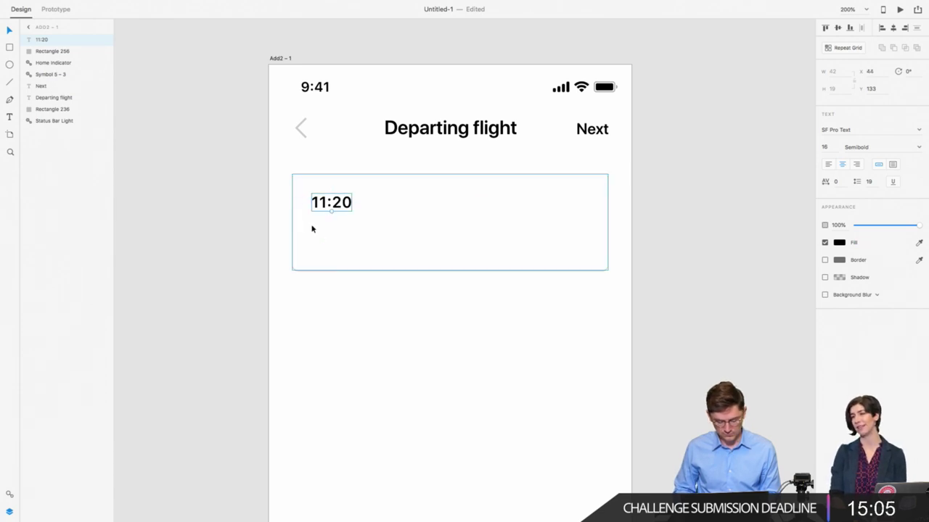
Step: Left-align the time text and make it read 11:20 AM — 7:40 PM
double_click(329, 209)
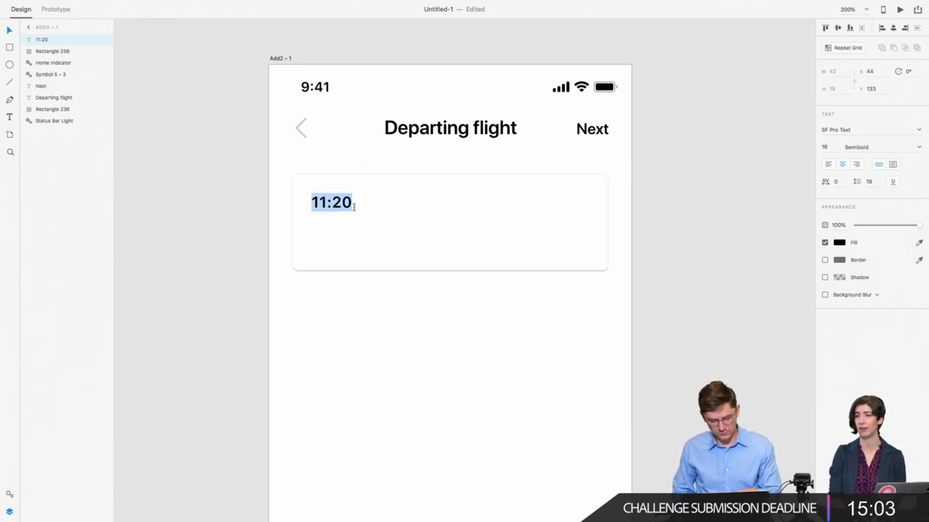
left_click(828, 165)
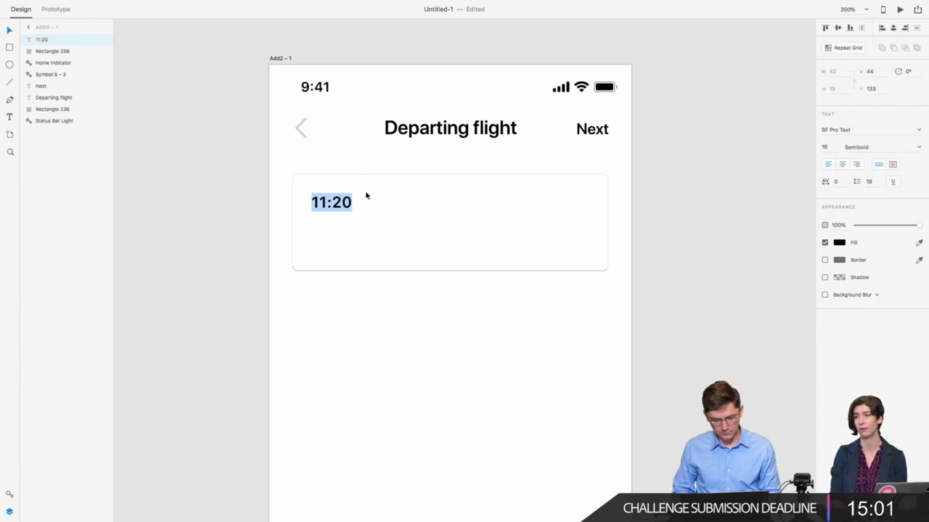
left_click(350, 204)
type("-")
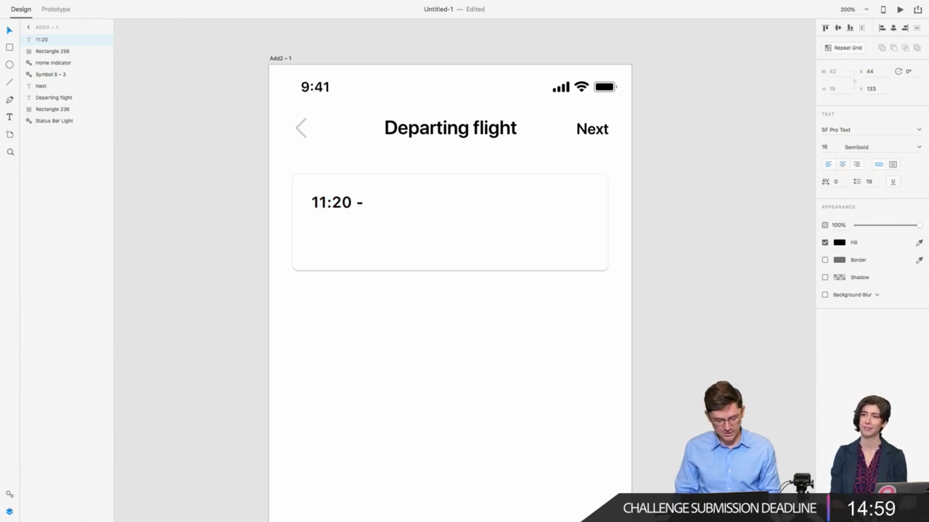
key("BackSpace")
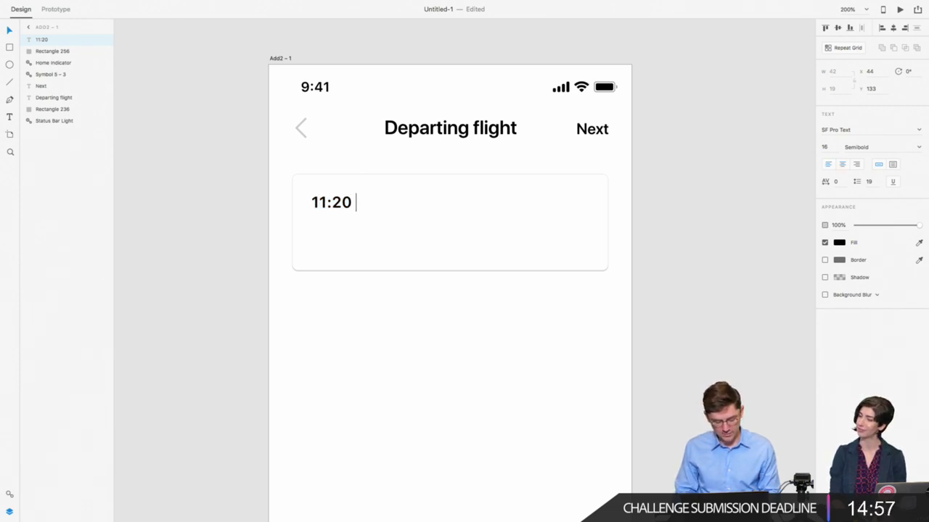
type("—")
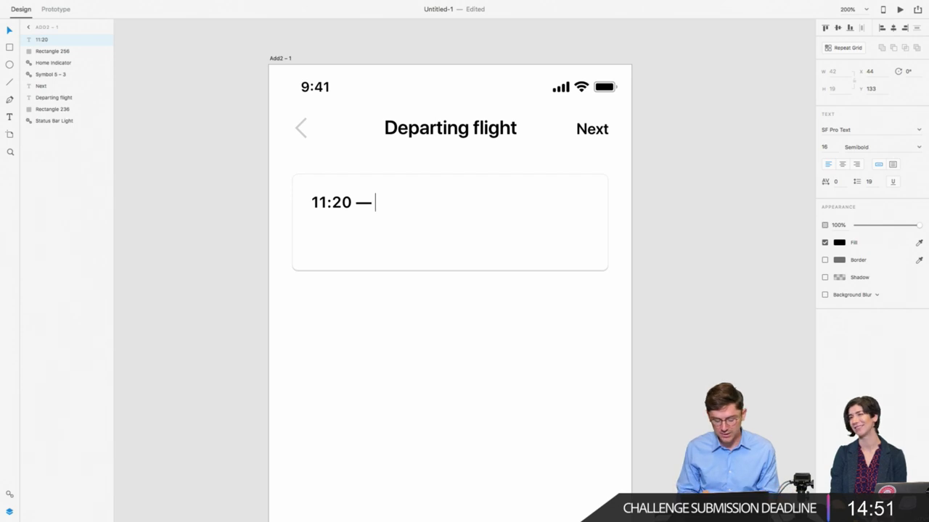
key("Left")
key("Left")
key("Left")
type("AM")
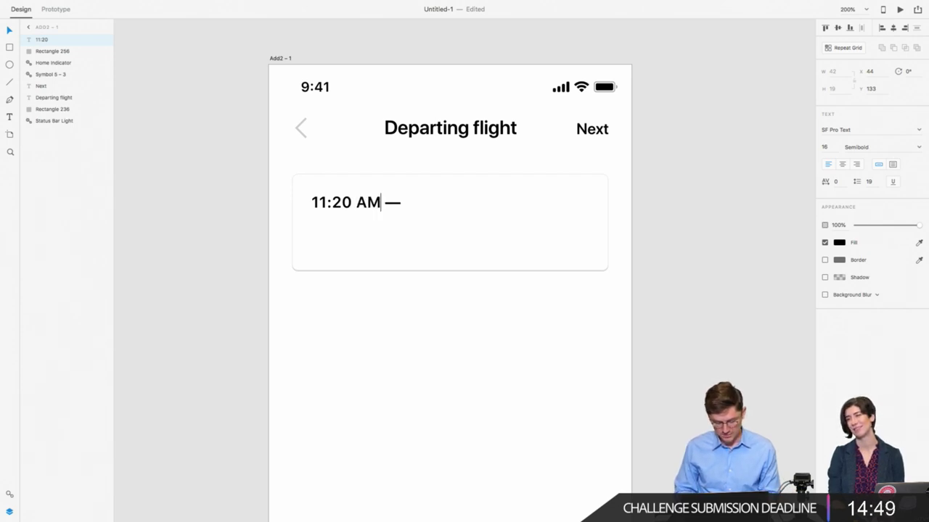
left_click(406, 204)
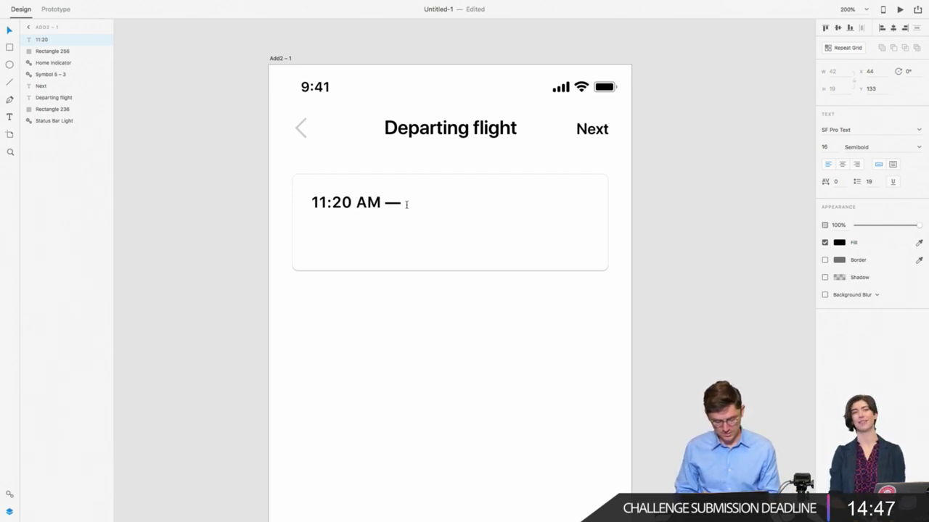
type("5:")
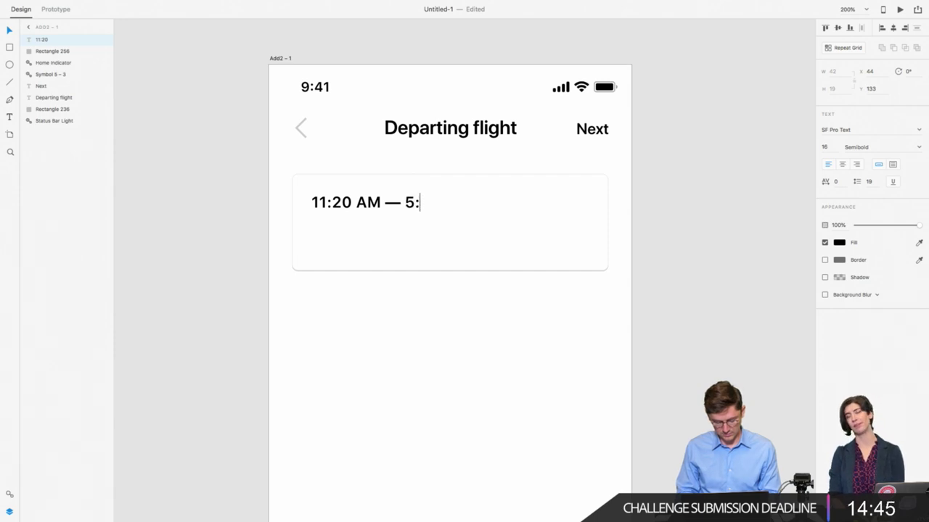
type("40 PM")
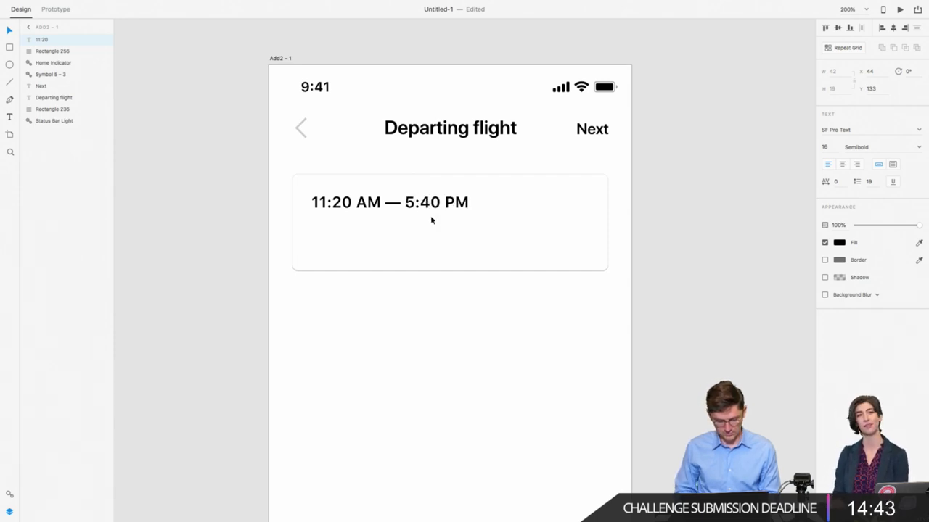
left_click_drag(416, 203, 404, 203)
type("7")
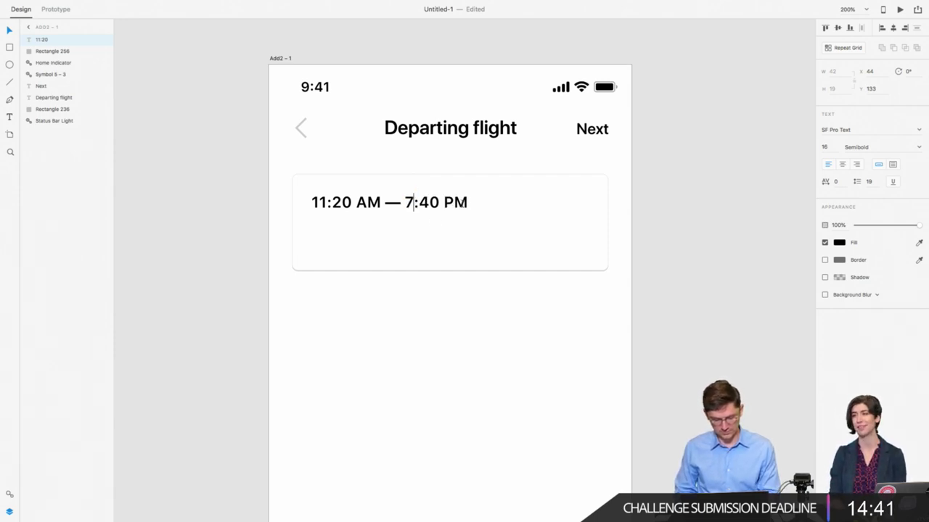
key("Escape")
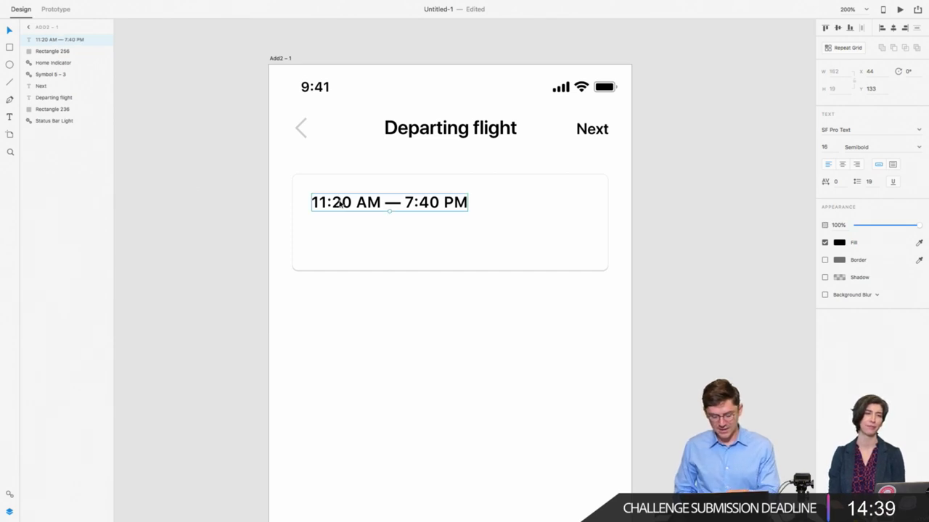
Step: Duplicate the time line below as an SFO label, 12 Regular at 58% opacity, and copy it rightward
left_click_drag(339, 204, 336, 225)
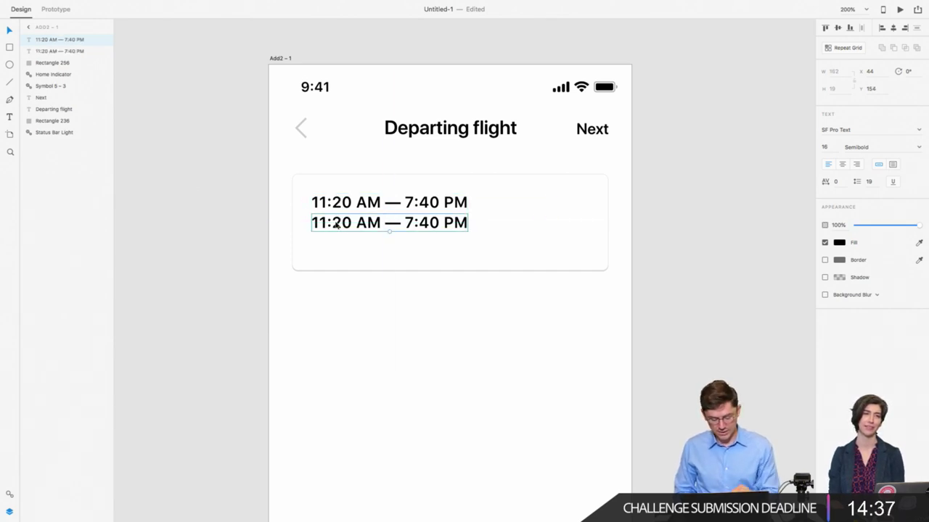
double_click(337, 225)
type("SFO")
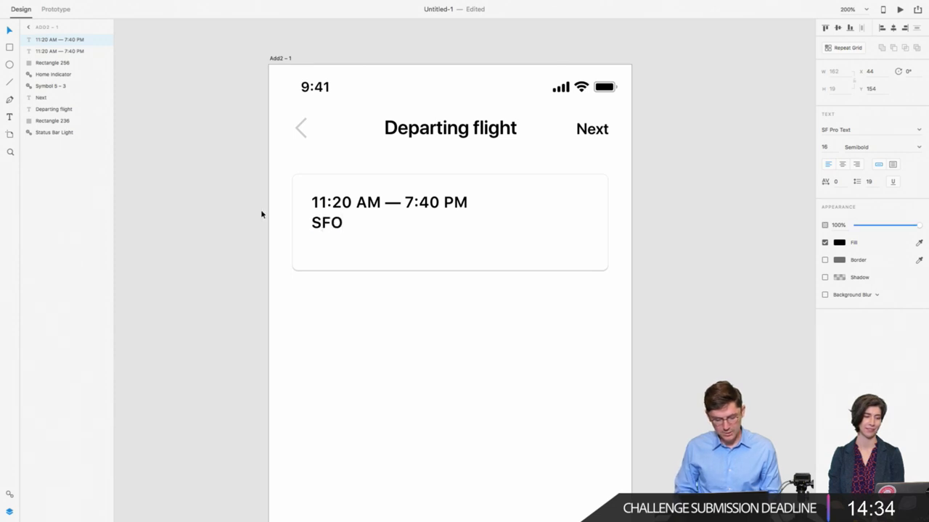
key("Escape")
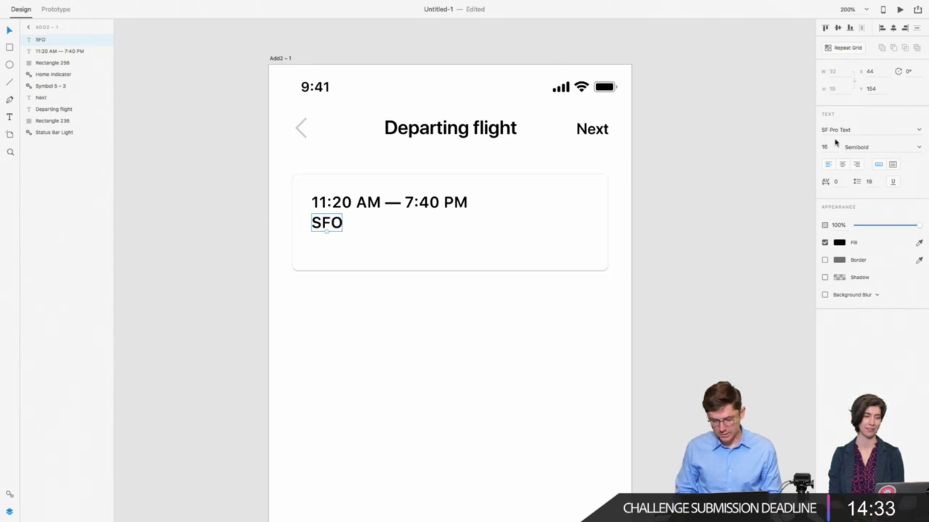
left_click(835, 149)
type("12")
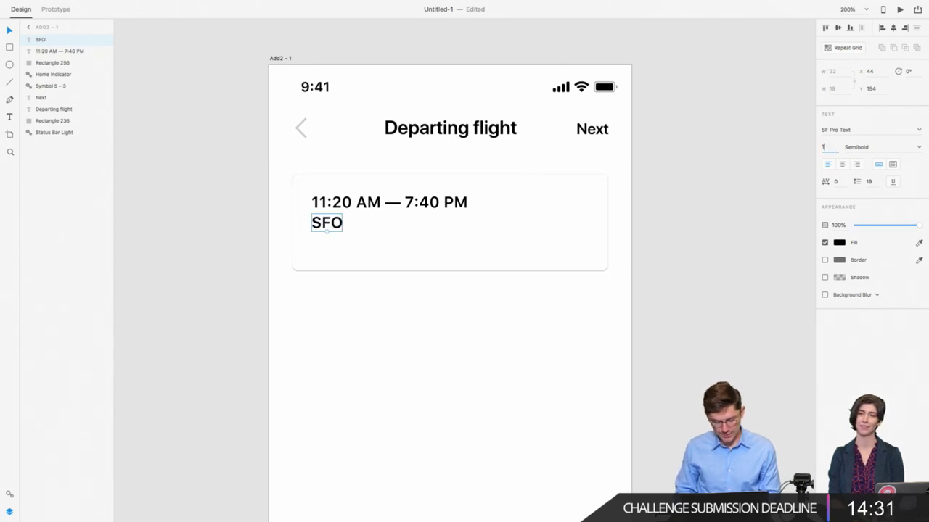
key("Tab")
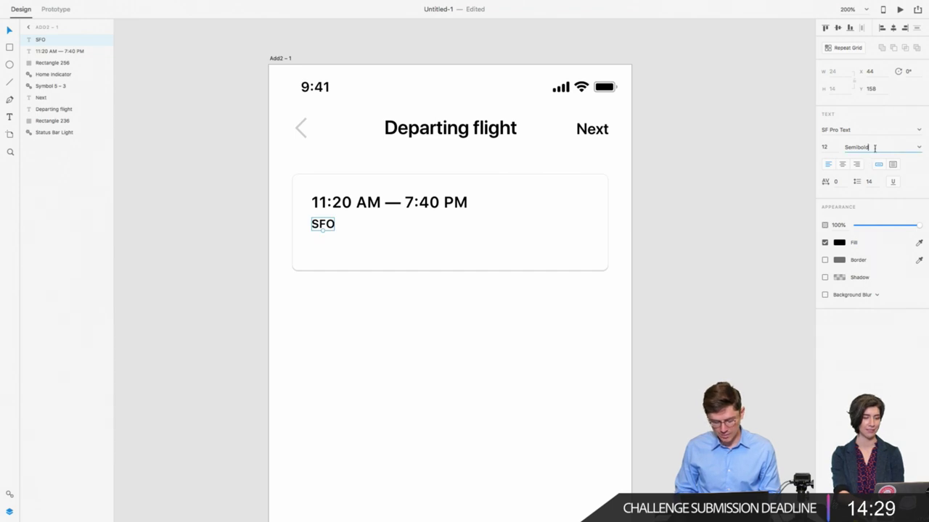
double_click(866, 154)
type("Regular")
key("Return")
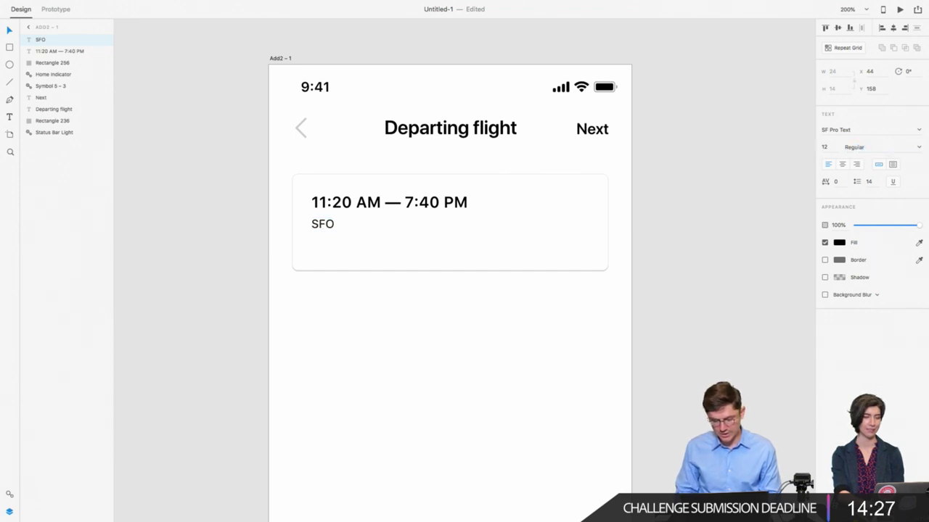
left_click(893, 227)
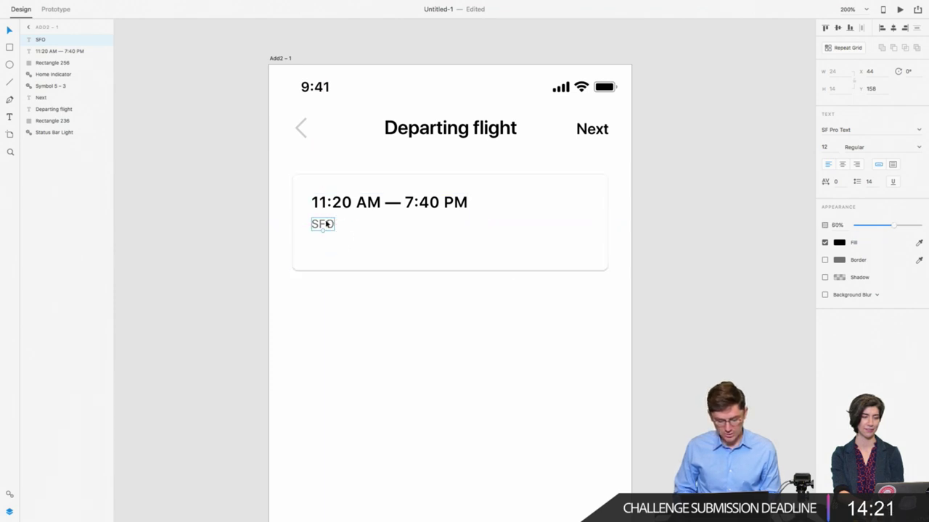
left_click_drag(326, 224, 415, 229)
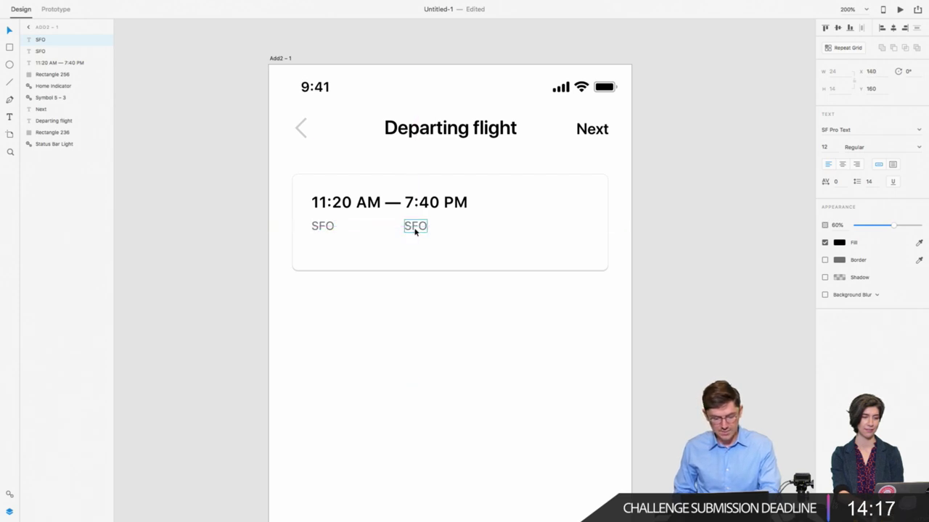
Step: Change the copied code to CDG and duplicate SFO onto a line just below
double_click(415, 227)
type("CDG")
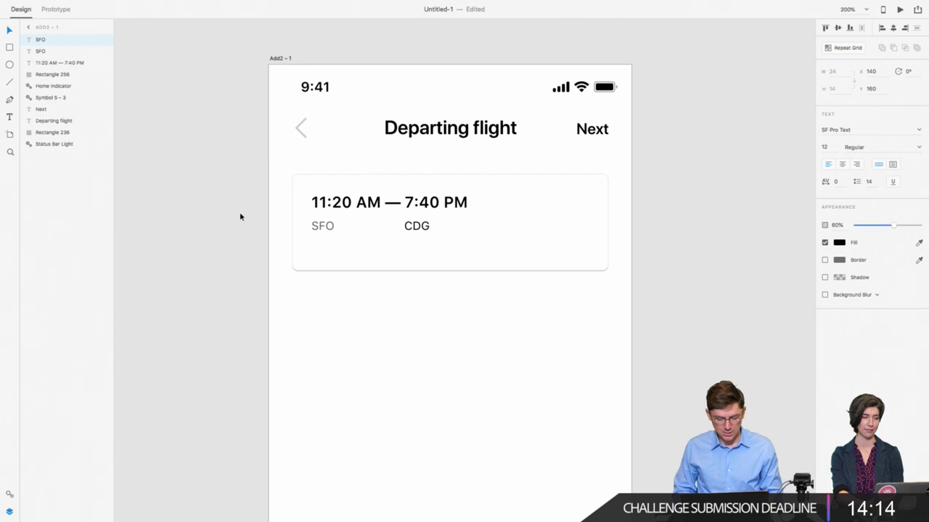
key("Escape")
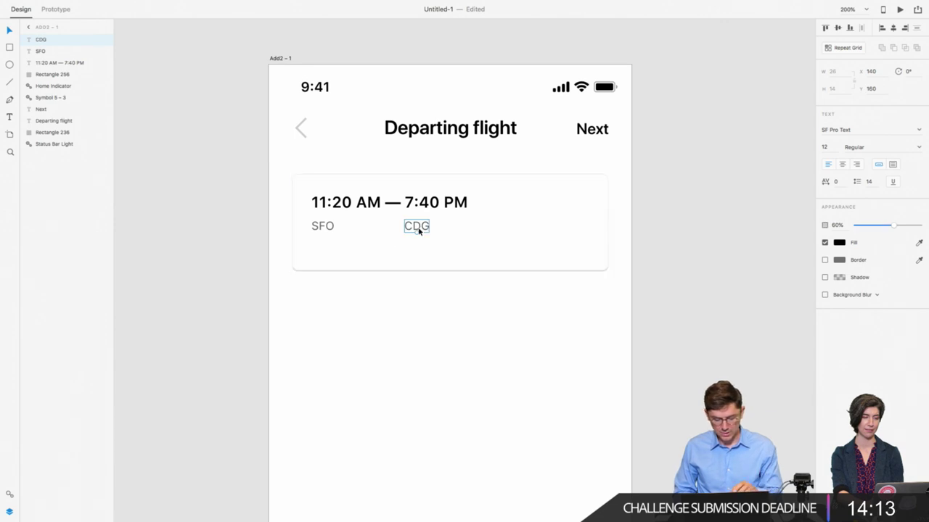
left_click(323, 227)
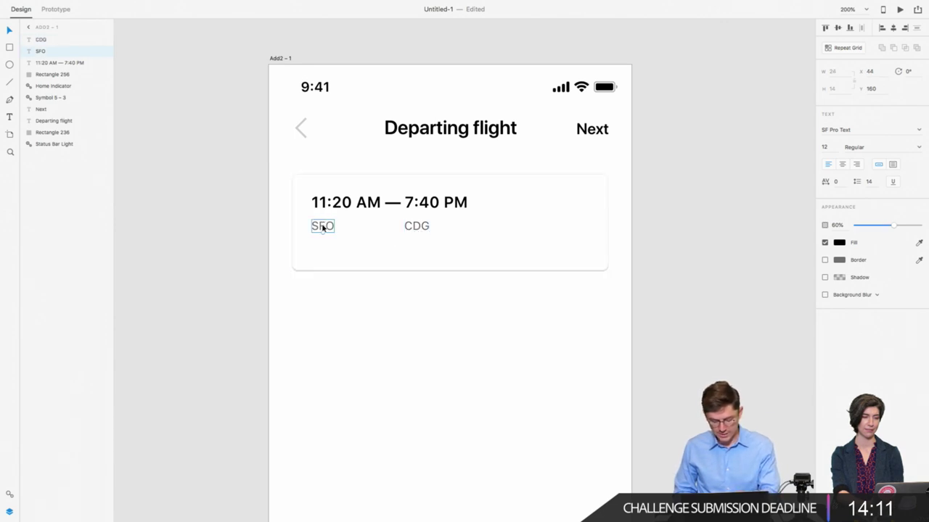
left_click_drag(323, 227, 325, 248)
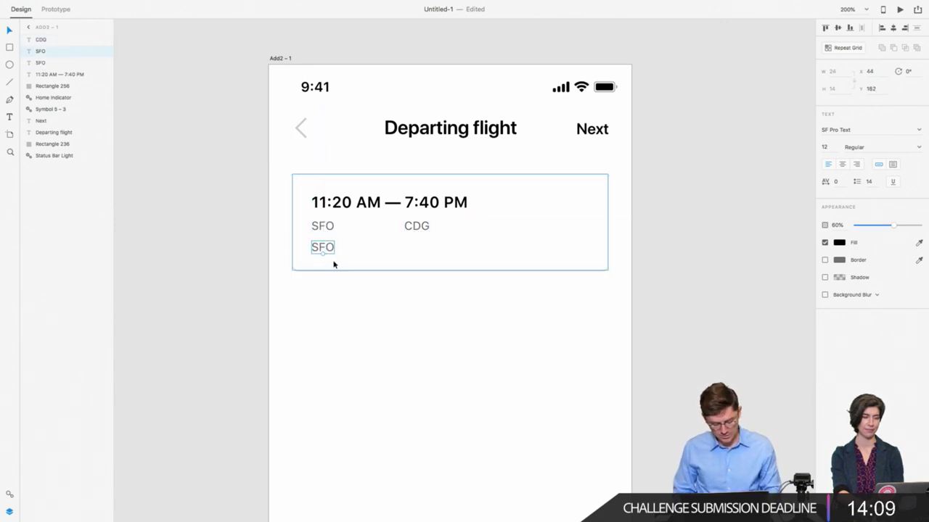
left_click(341, 204)
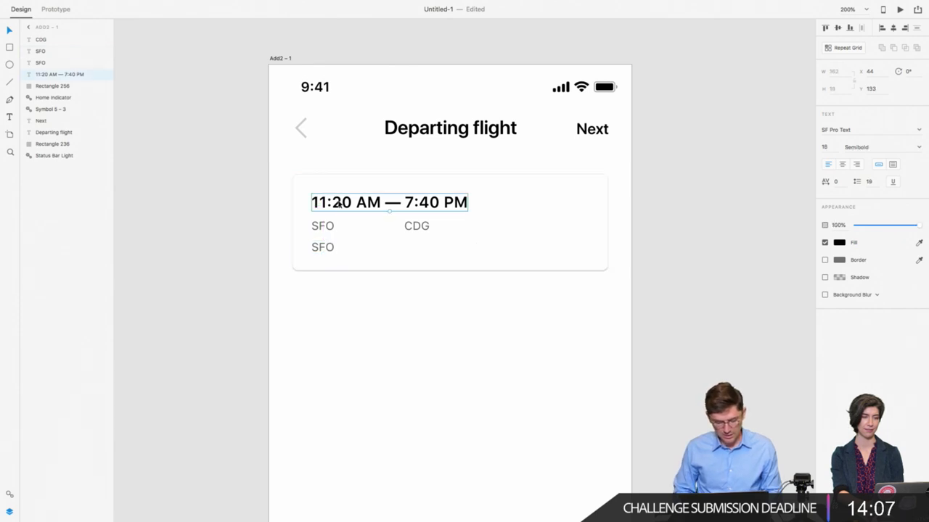
left_click(317, 247)
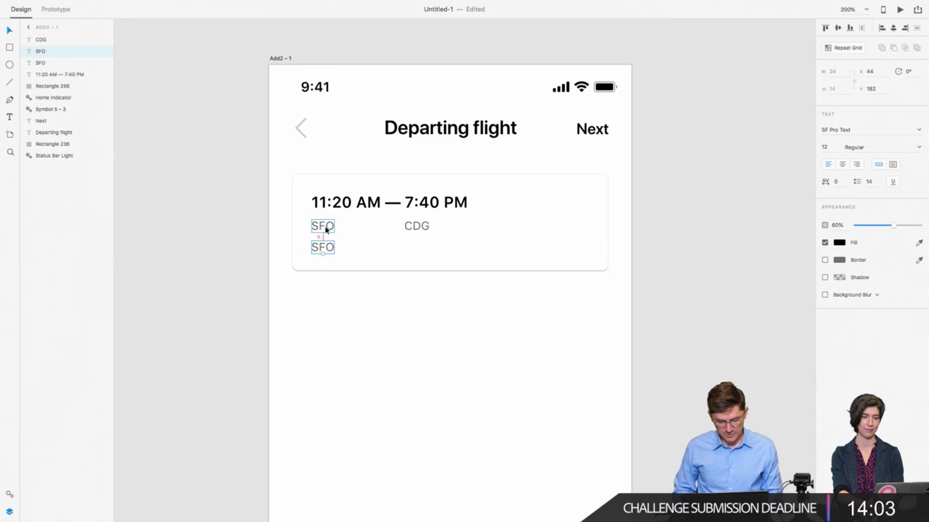
key("Down")
key("Down")
key("Down")
key("Down")
key("Down")
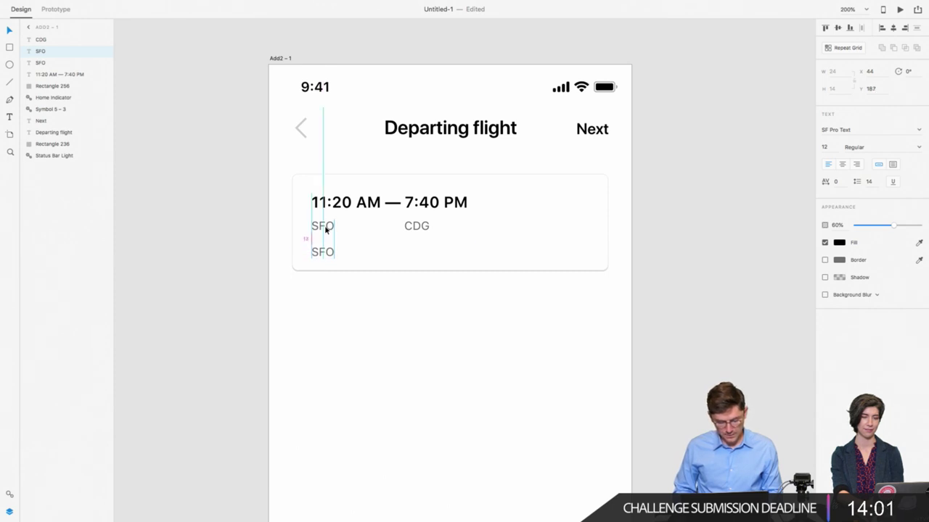
key("Down")
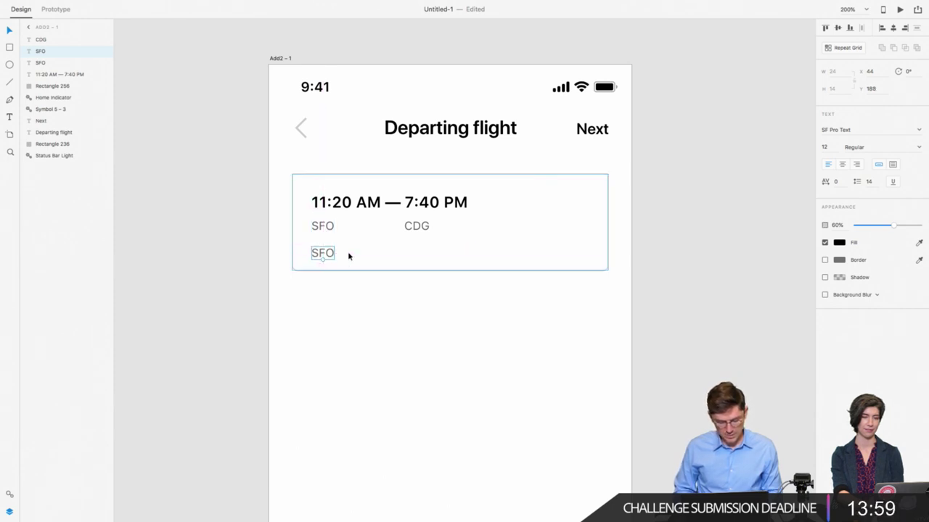
Step: Make the card 109 tall and retype the lower line as Nonstop
left_click(357, 256)
left_click(834, 88)
type("109")
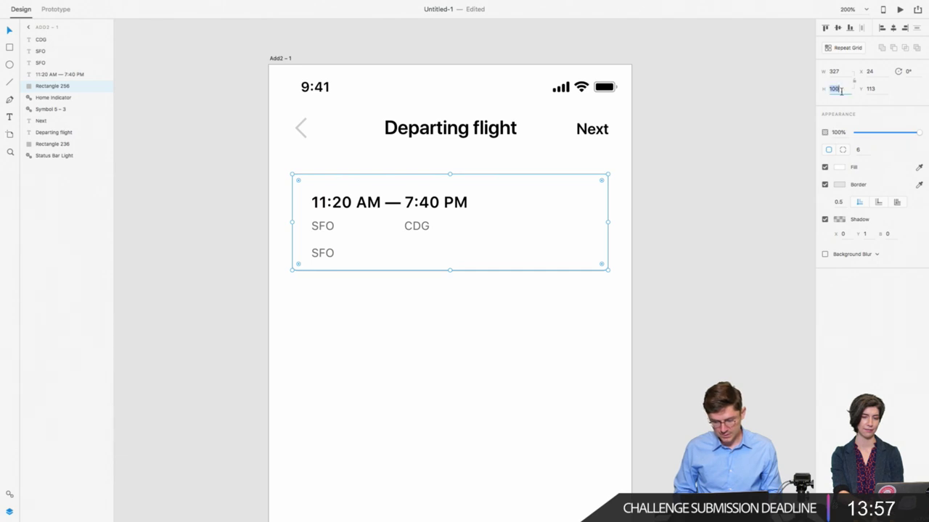
key("Return")
left_click(323, 253)
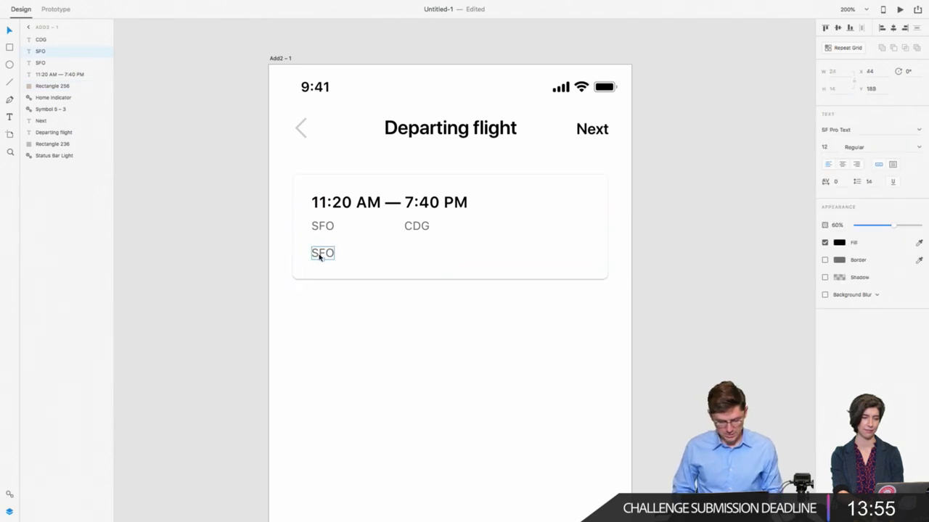
double_click(322, 253)
type("Nonstop")
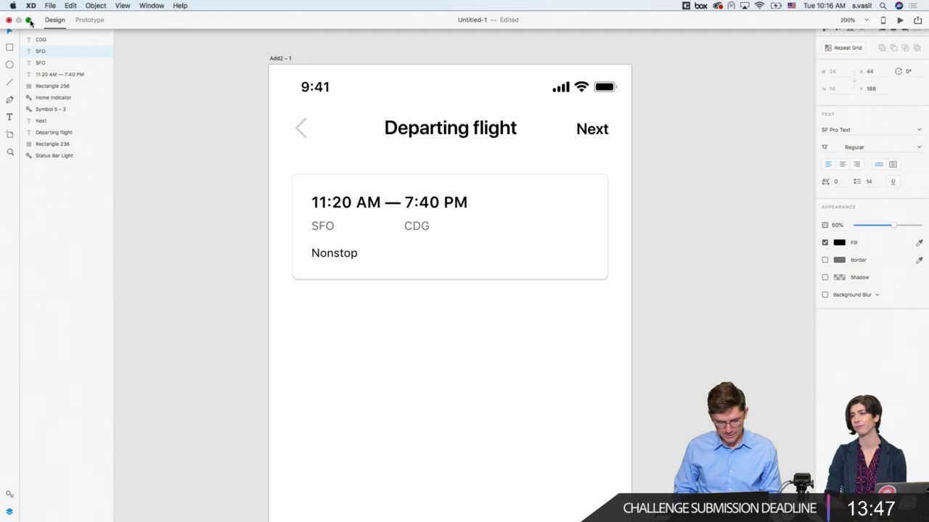
left_click(33, 23)
Step: Search Google for 'text bullet' in a new Chrome tab
left_click(341, 501)
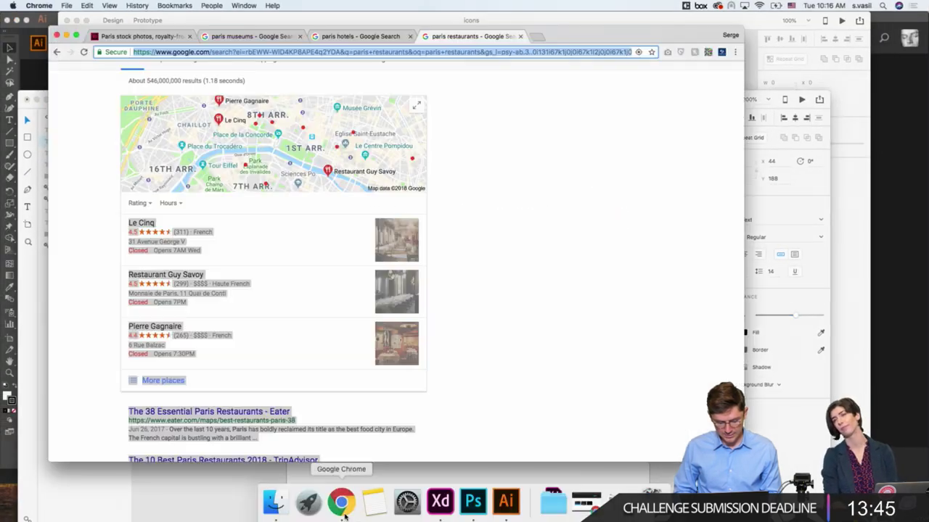
left_click(538, 35)
type("tex")
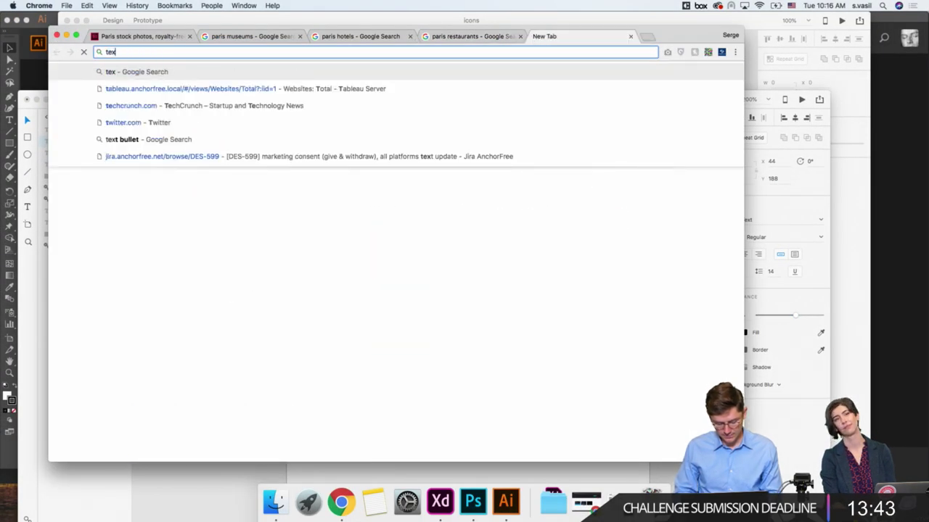
type("t bullet")
key("Return")
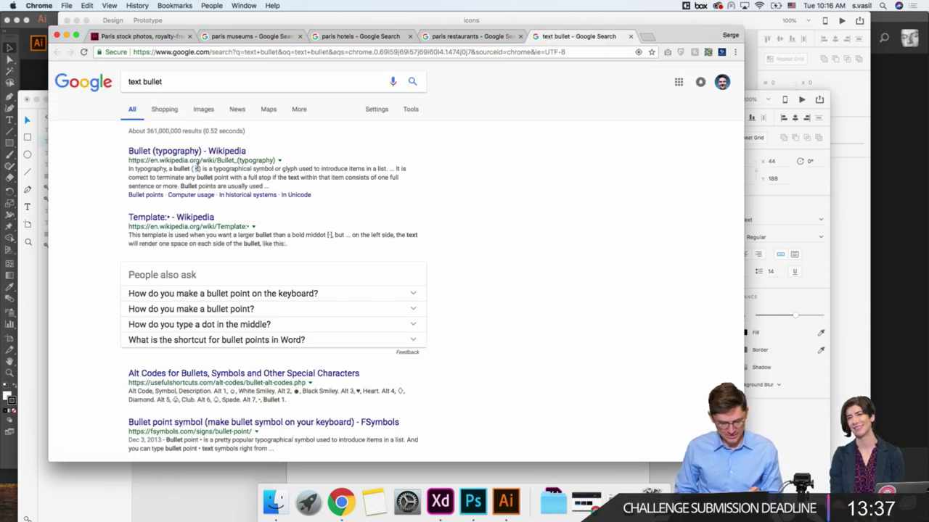
Step: Back in XD, append a bullet and 8h 20m so the line reads Nonstop • 8h 20m
left_click(440, 502)
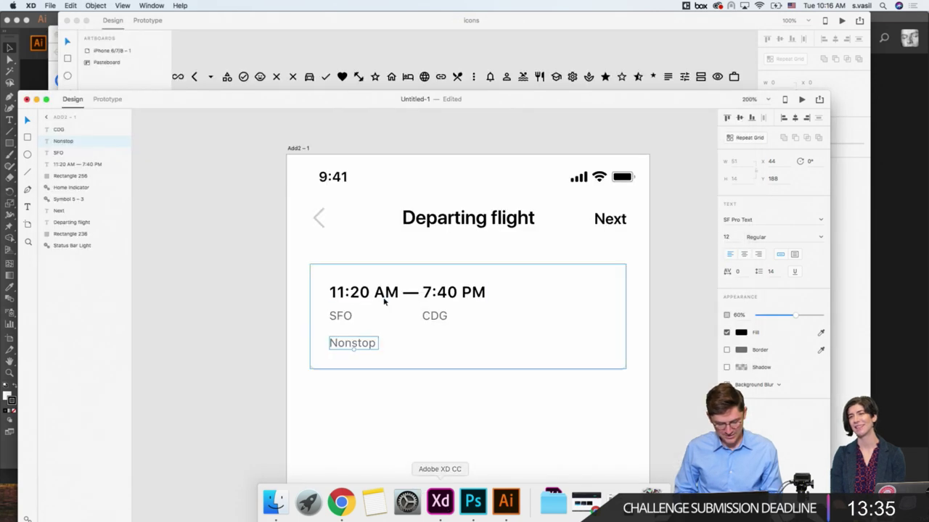
double_click(363, 341)
left_click(378, 342)
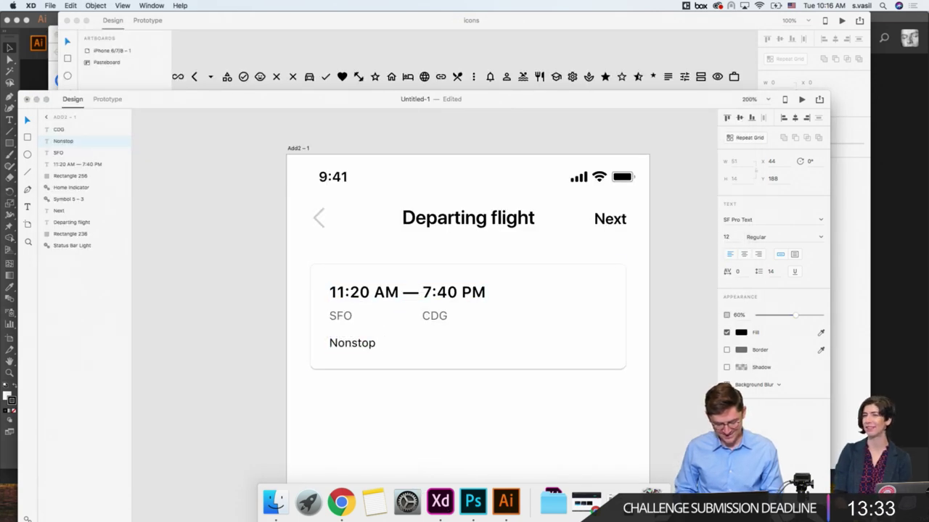
type("•")
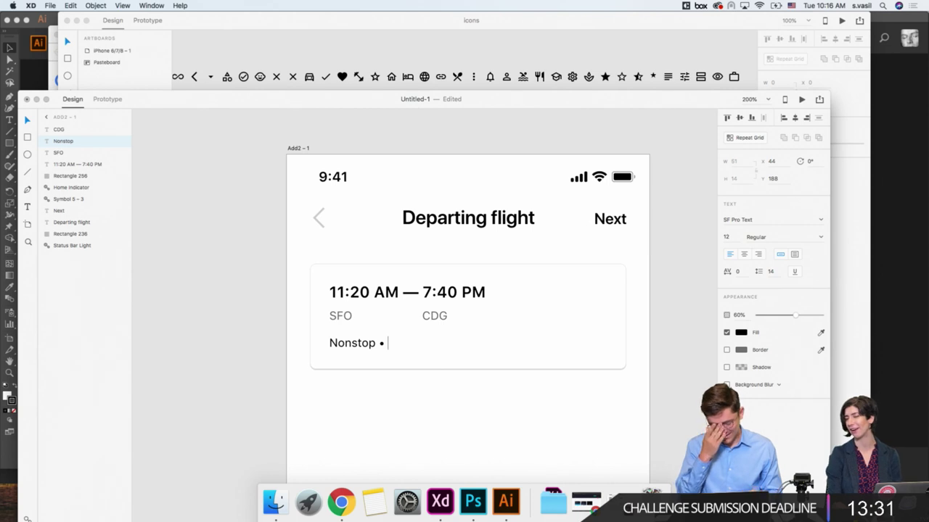
type("8")
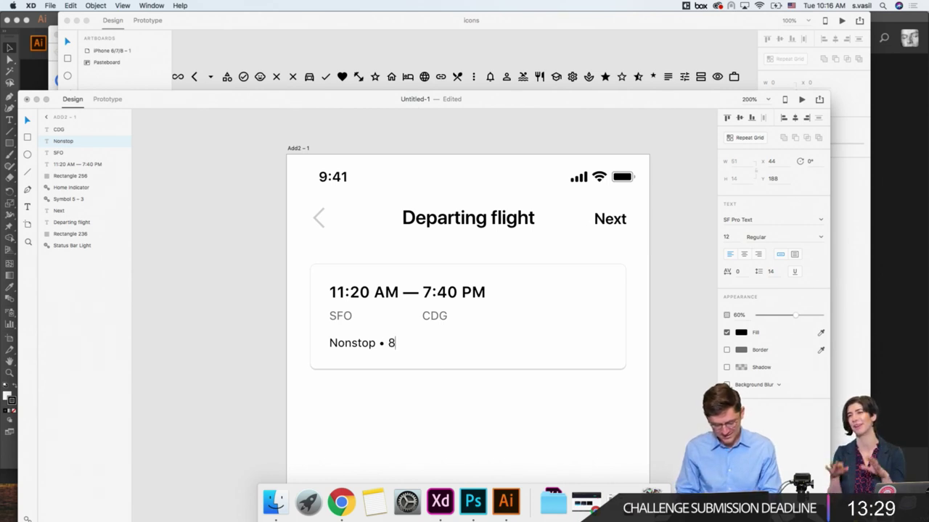
type("h 20m")
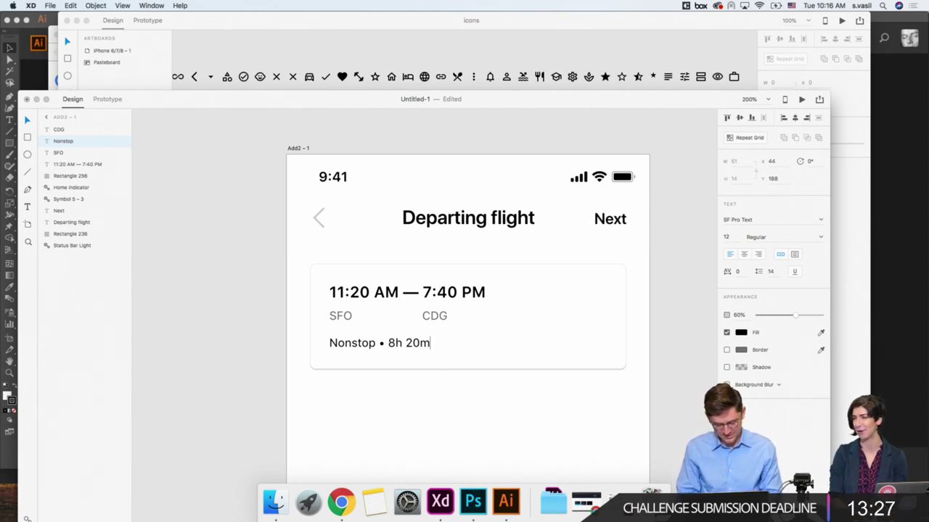
key("Escape")
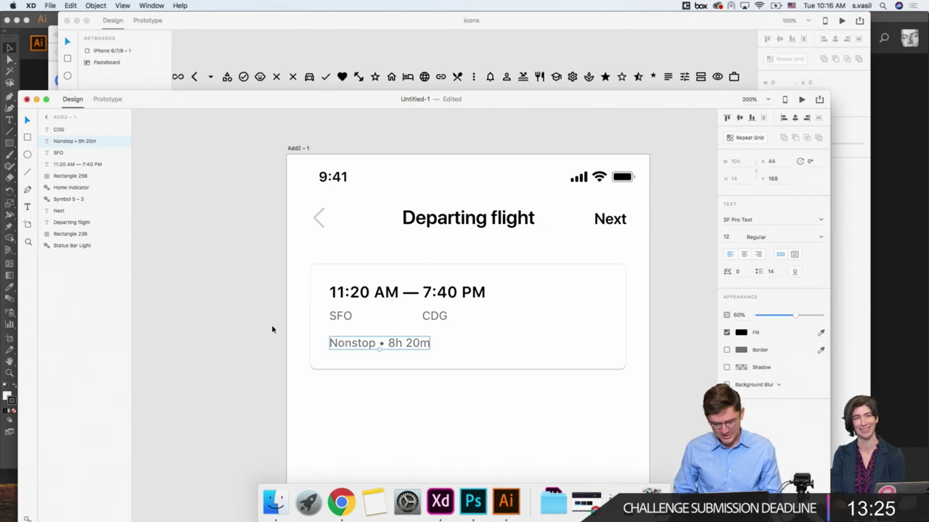
scroll(274, 329, "down", 2)
scroll(274, 329, "right", 2)
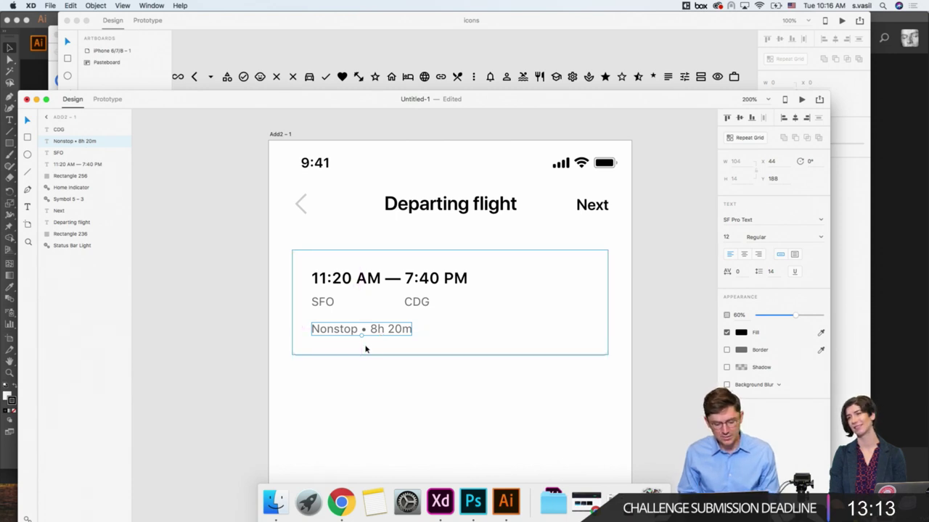
scroll(365, 349, "down", 3)
scroll(365, 349, "right", 2)
left_click(352, 362)
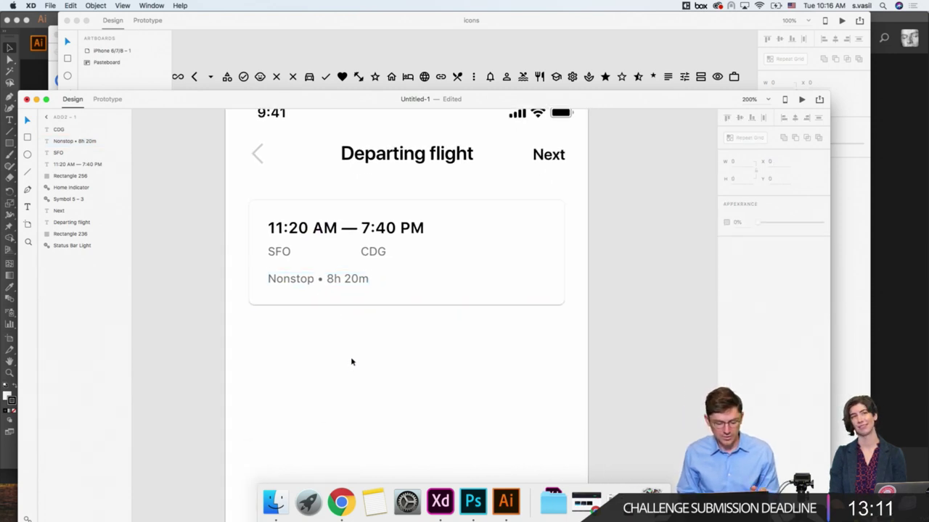
scroll(349, 355, "down", 2)
scroll(348, 356, "right", 1)
left_click(324, 259)
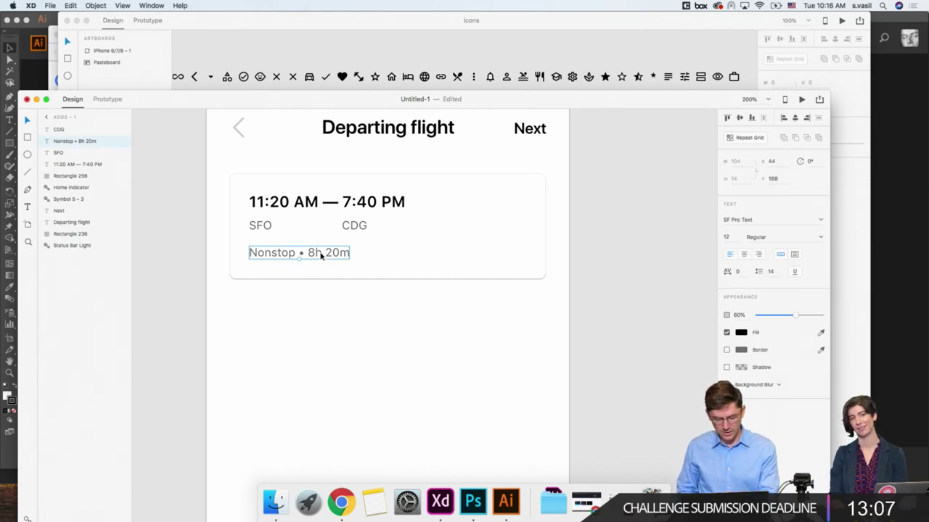
Step: Duplicate the time text to the card's right side and change it to the $699 price
left_click(382, 199)
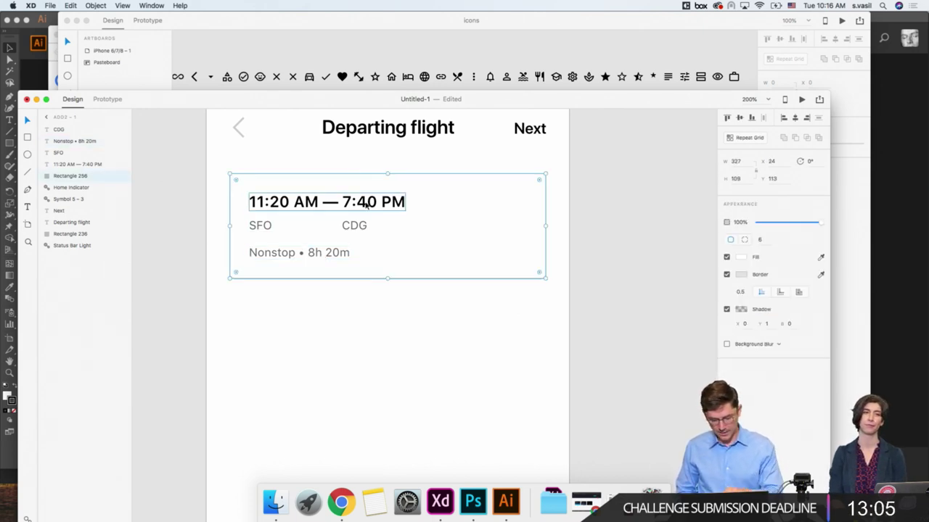
double_click(382, 200)
left_click_drag(365, 202, 483, 222)
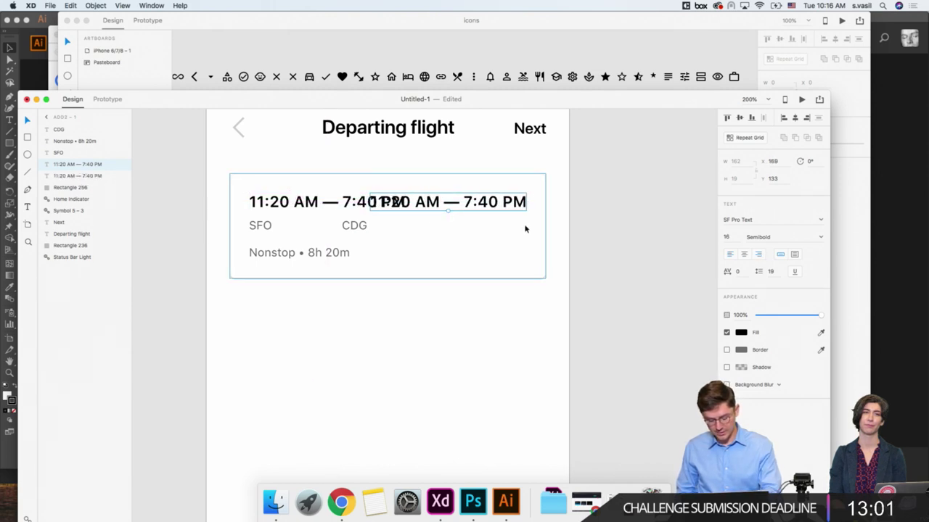
key("alt")
double_click(508, 203)
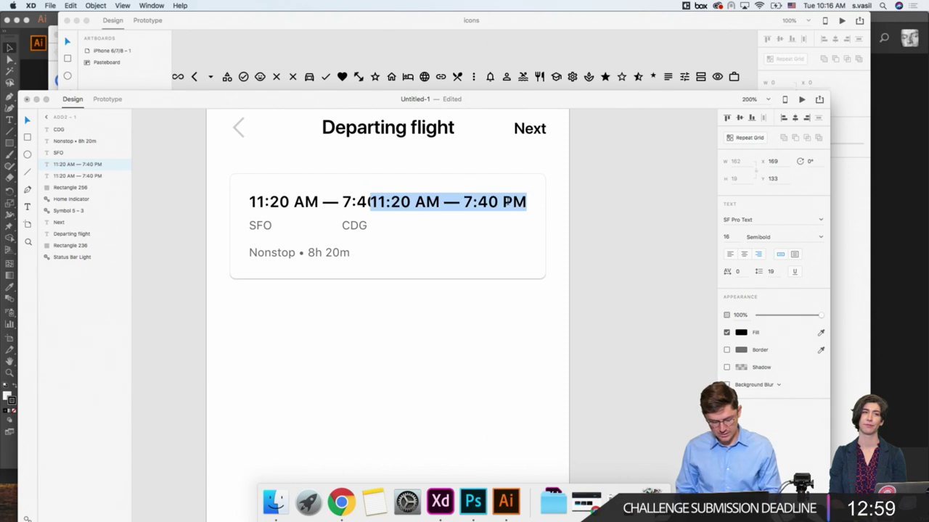
type("$")
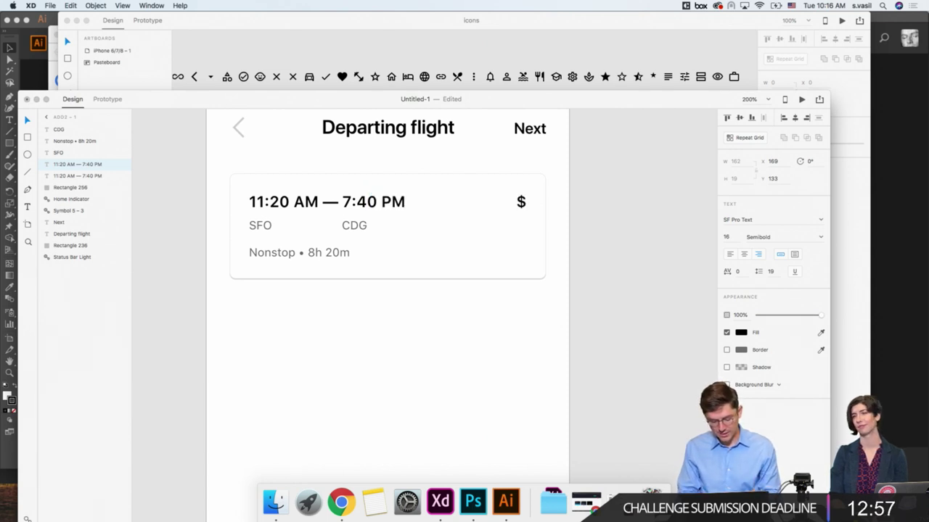
type("699")
key("Escape")
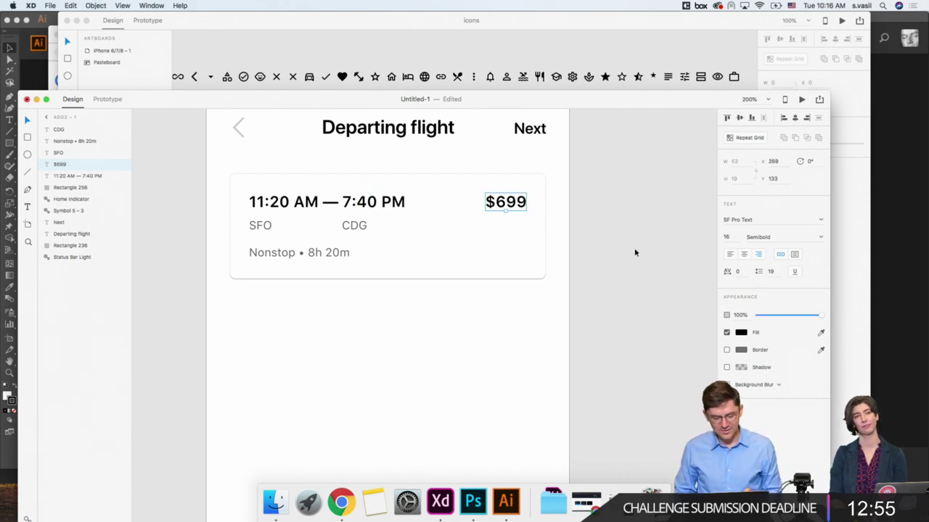
scroll(635, 253, "left", 2)
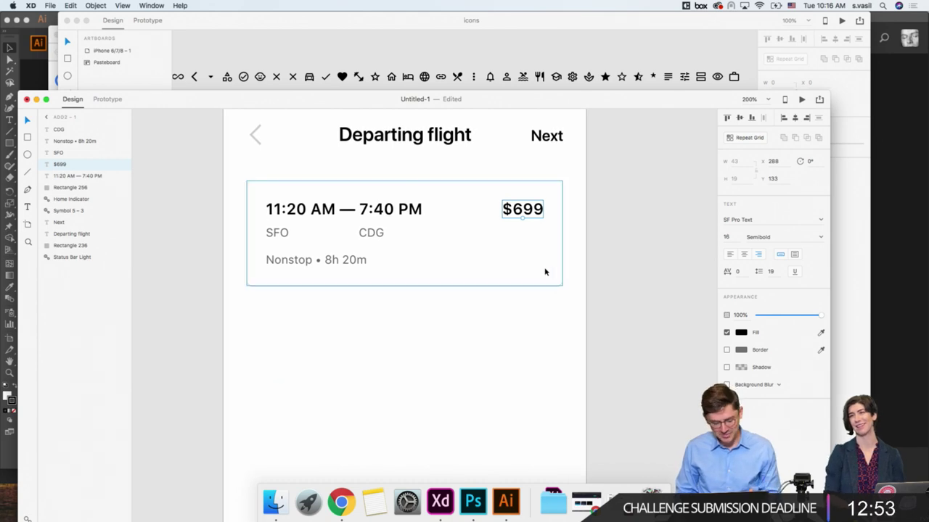
left_click(579, 325)
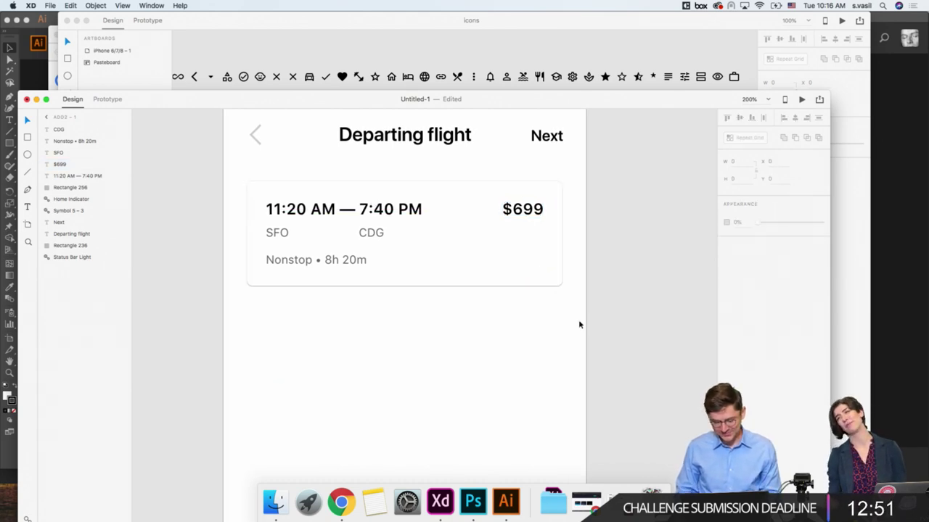
key("super+1")
Step: Make the flight card a Repeat Grid running down the artboard with a tightened row gap
left_click_drag(317, 294, 500, 230)
key("super+r")
left_click_drag(410, 273, 409, 436)
left_click_drag(462, 279, 474, 276)
scroll(305, 337, "down", 5)
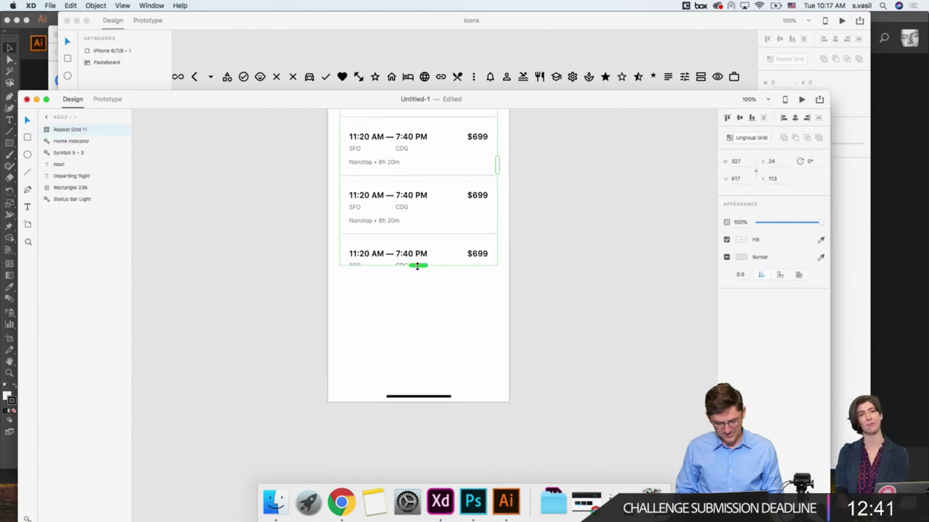
Step: Extend the grid to five flight cards and bring the Home Indicator in front of them
left_click_drag(417, 267, 417, 365)
left_click(365, 394)
left_click(395, 397)
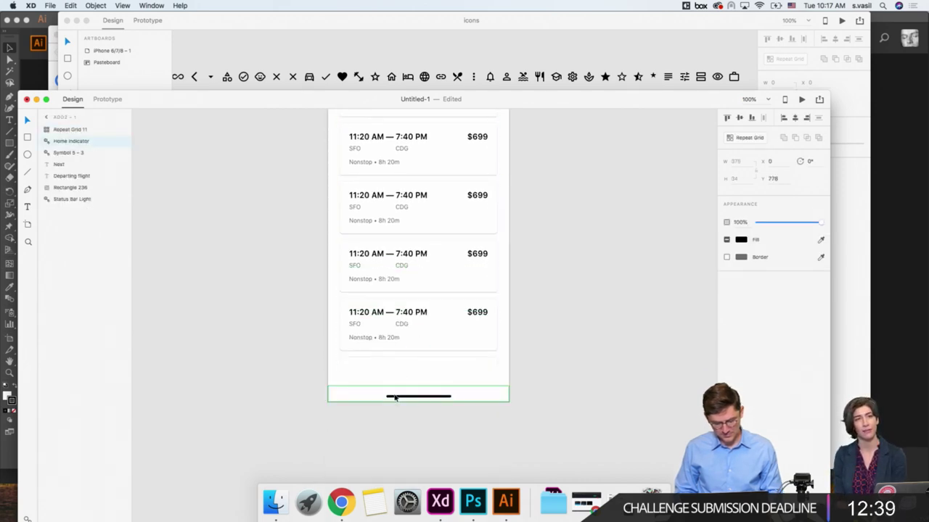
key("super+shift+bracketright")
left_click(401, 323)
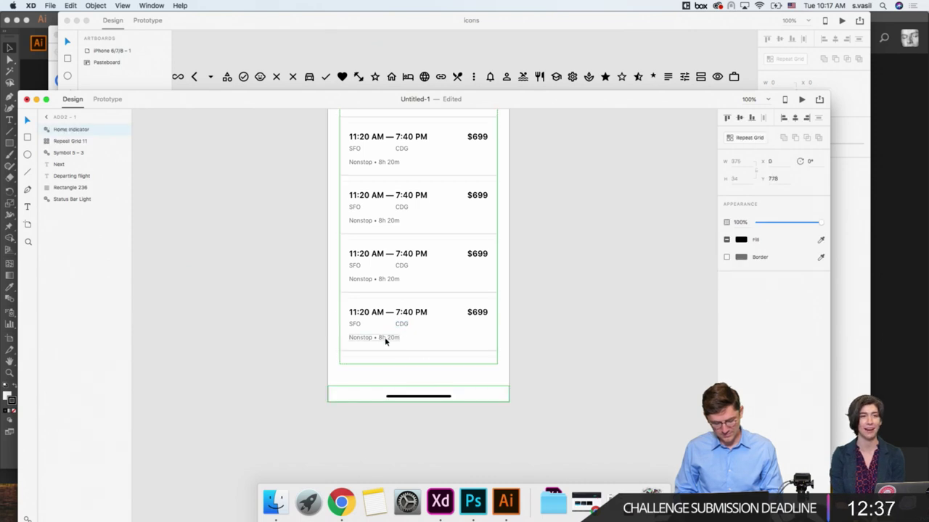
left_click_drag(417, 364, 413, 400)
left_click(301, 350)
Step: Review the filled Departing flight card list, then zoom out to see neighbouring artboards
scroll(301, 350, "up", 3)
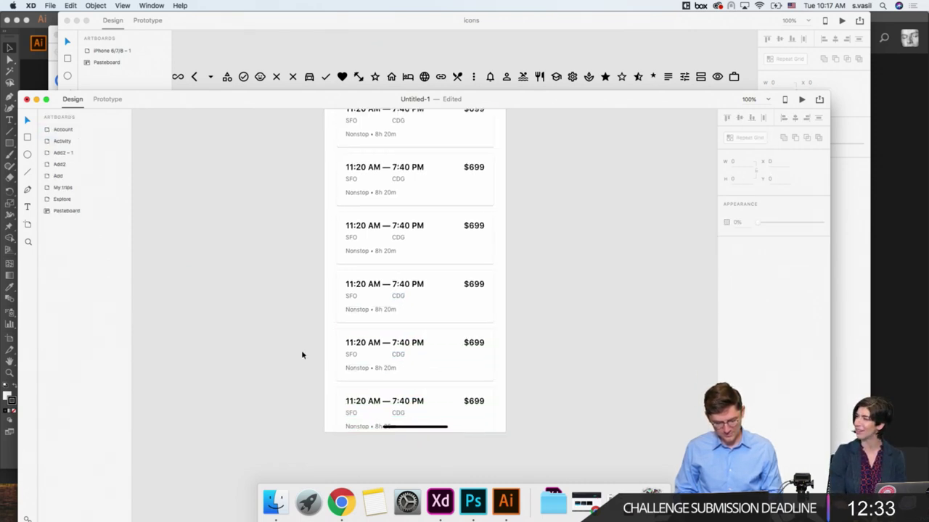
scroll(303, 355, "down", 3)
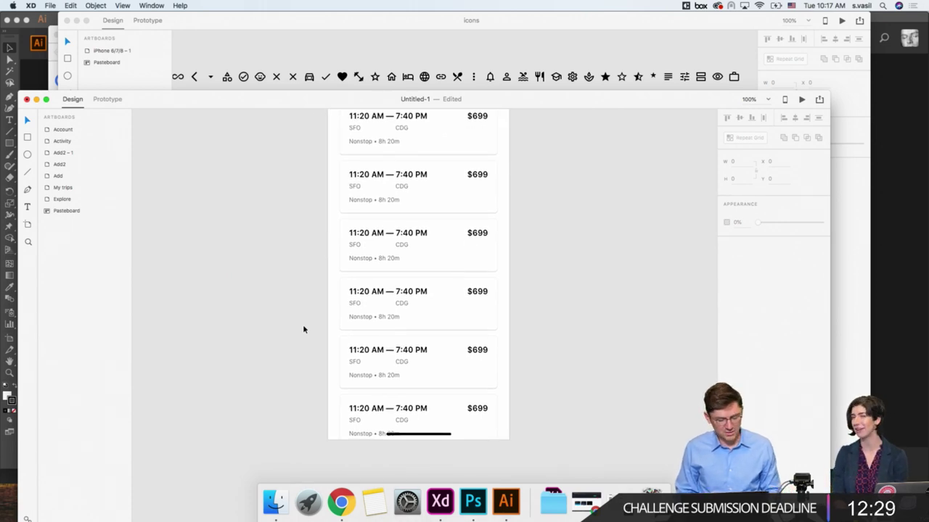
scroll(304, 328, "up", 2)
scroll(303, 328, "up", 3)
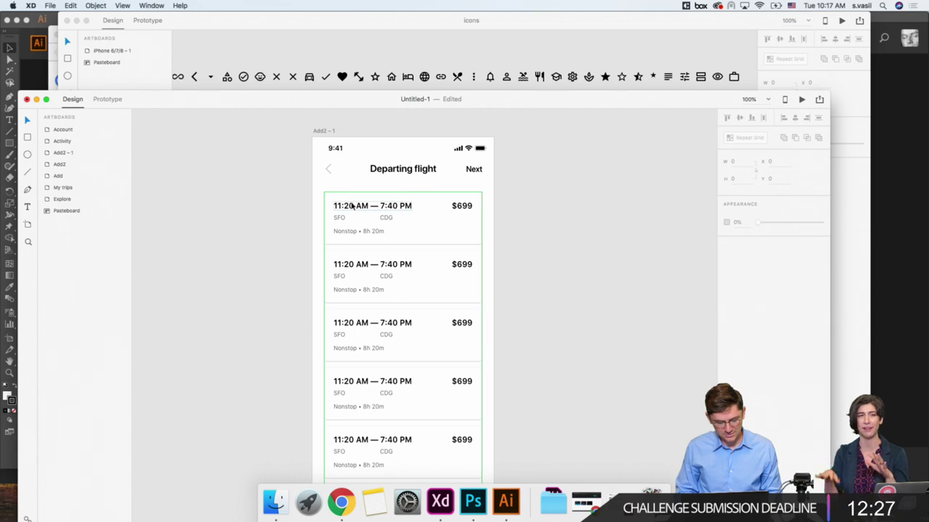
left_click(352, 207)
left_click(307, 206)
scroll(297, 210, "down", 5)
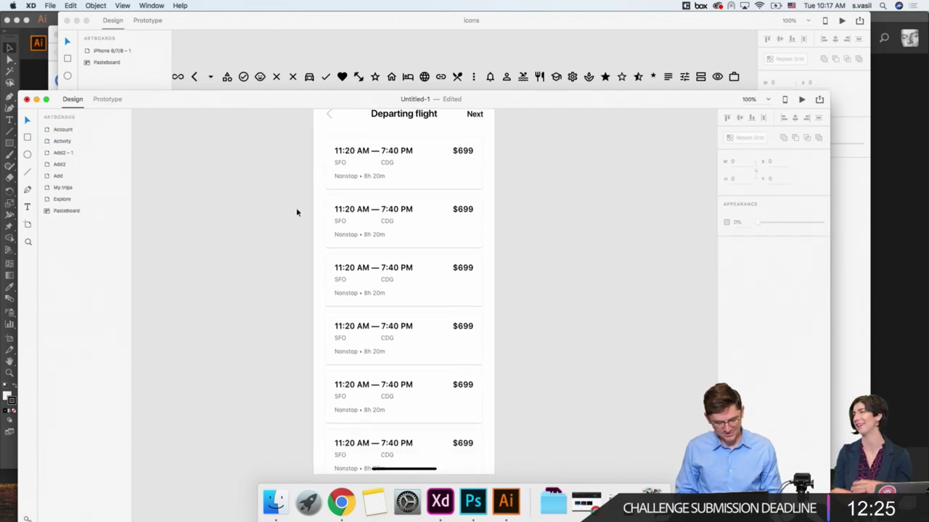
left_click(341, 314)
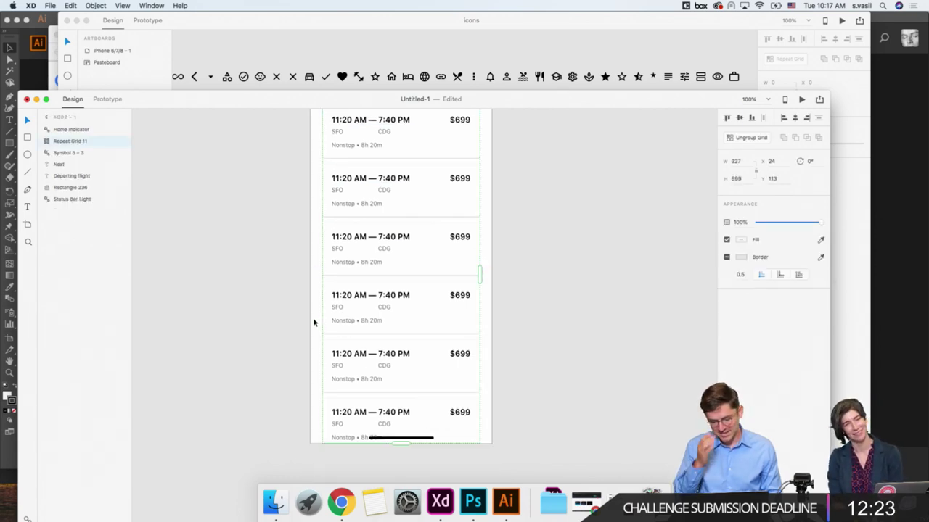
scroll(313, 322, "up", 3)
left_click(263, 235)
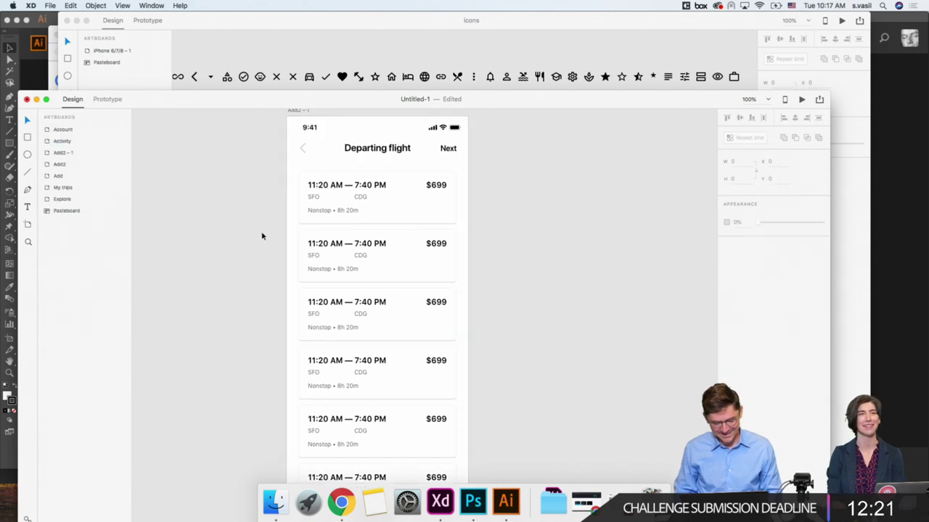
key("super+minus")
scroll(261, 234, "up", 4)
Step: Rename the Add2 – 1 artboard to Add3
scroll(261, 235, "down", 2)
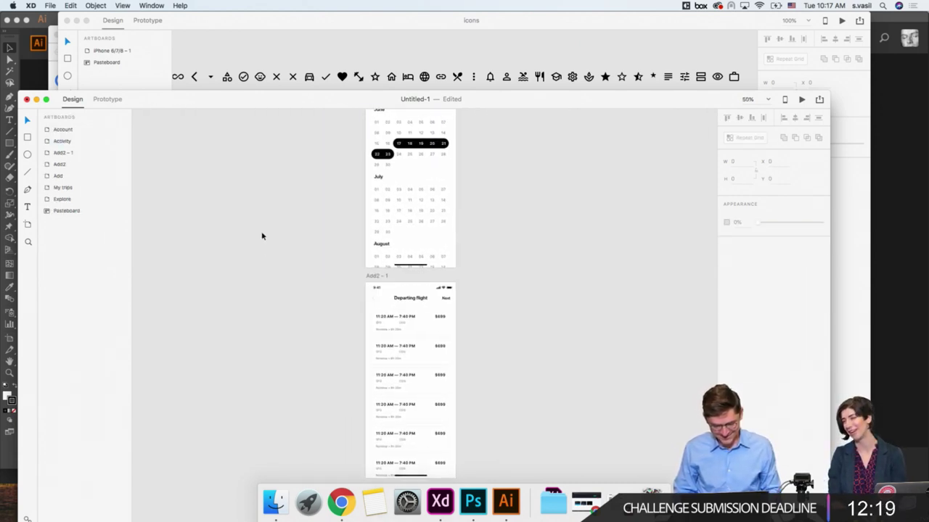
left_click(371, 275)
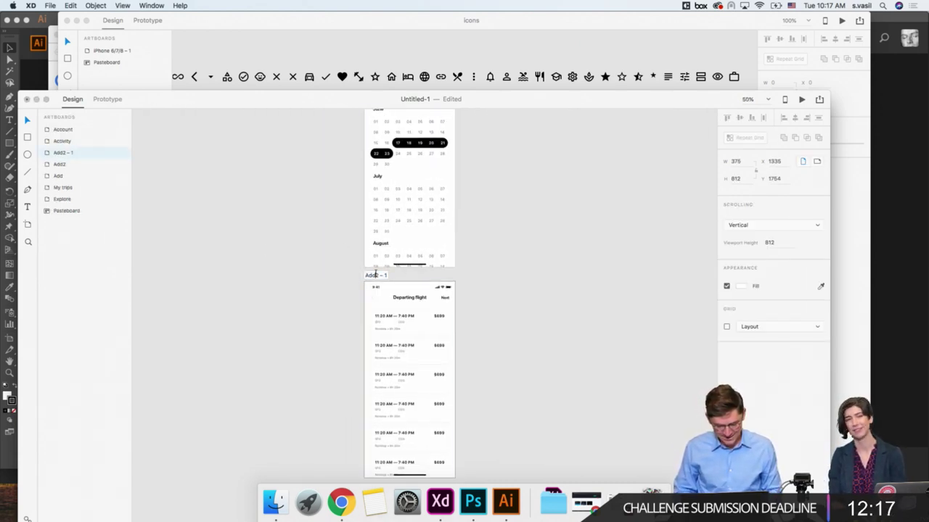
double_click(376, 275)
type("Add3")
left_click(344, 301)
Step: Delete the Next label from the Add3 header
scroll(344, 300, "down", 2)
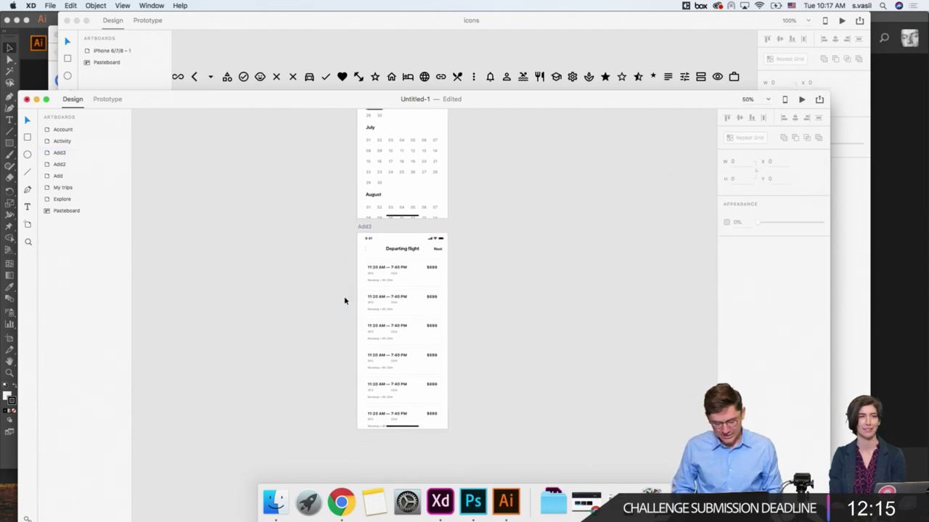
key("super+plus")
scroll(490, 295, "up", 2)
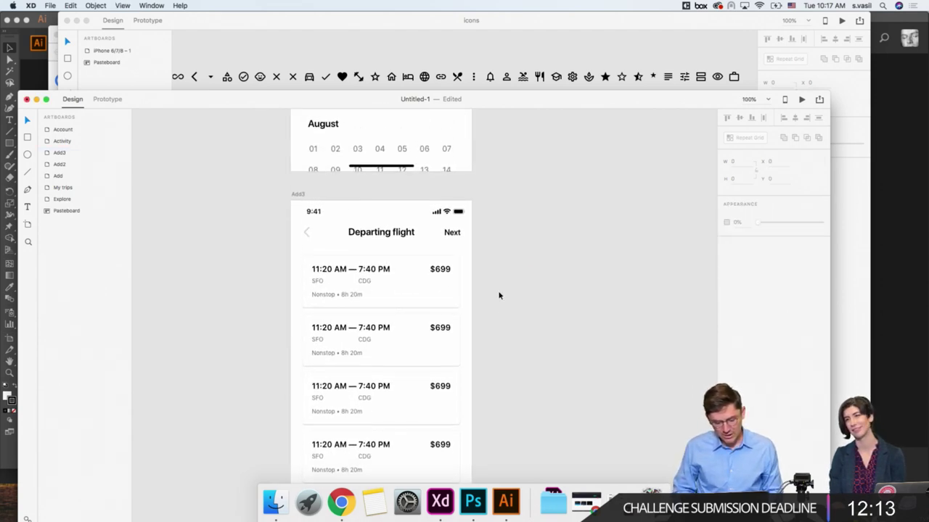
scroll(453, 240, "down", 5)
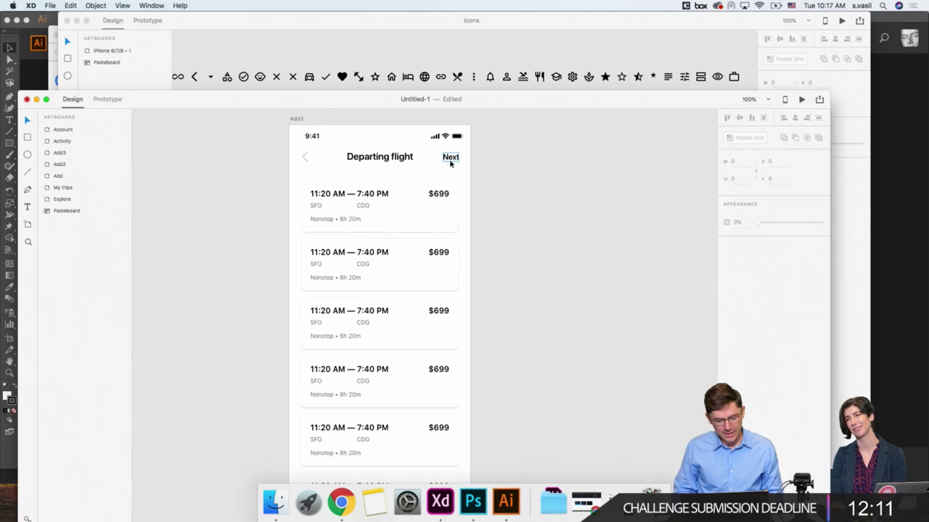
left_click(449, 163)
key("Delete")
left_click(395, 210)
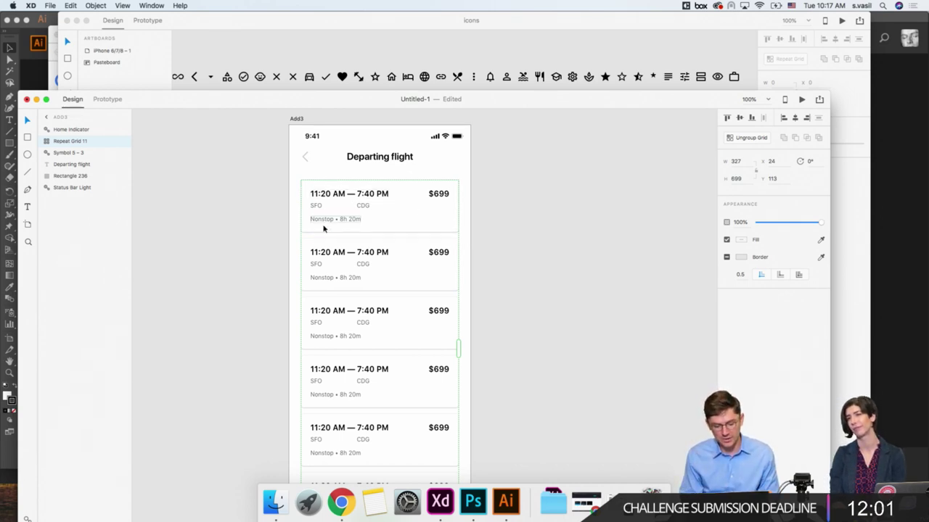
scroll(292, 227, "down", 3)
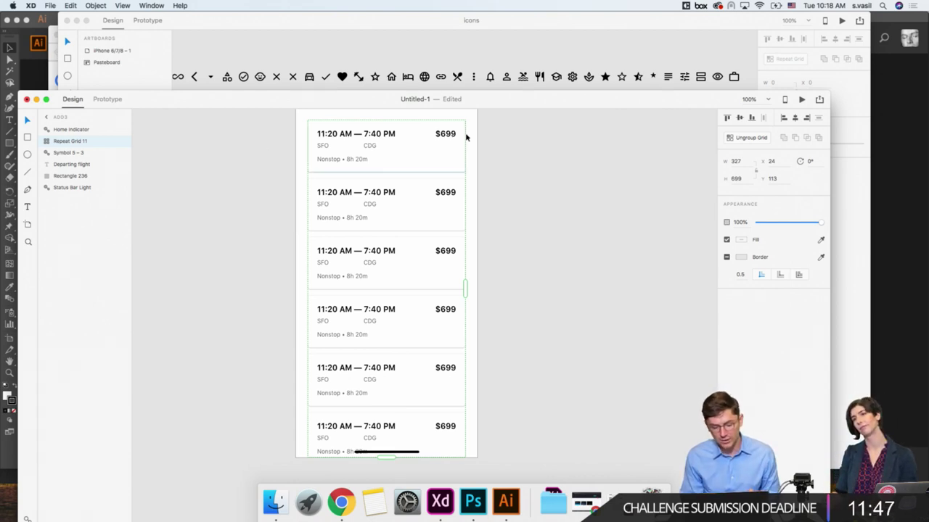
scroll(276, 214, "down", 1)
left_click(274, 213)
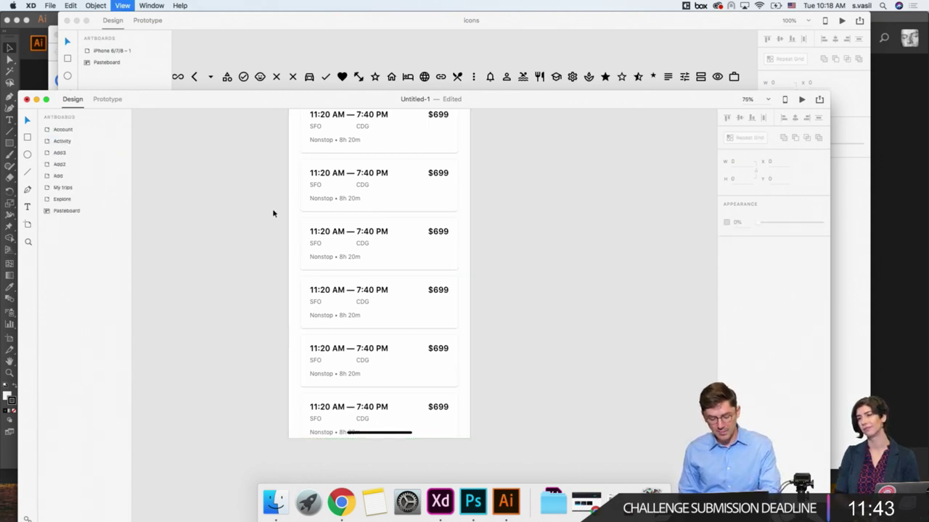
key("super+minus")
left_click(359, 182)
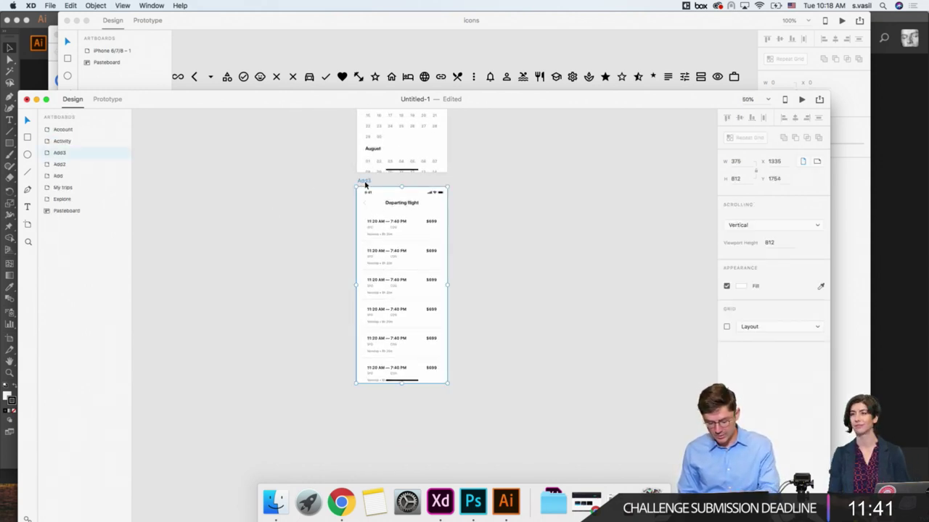
Step: Duplicate Add3 below itself and change the copy's title to Returning flight
left_click_drag(365, 185, 365, 392)
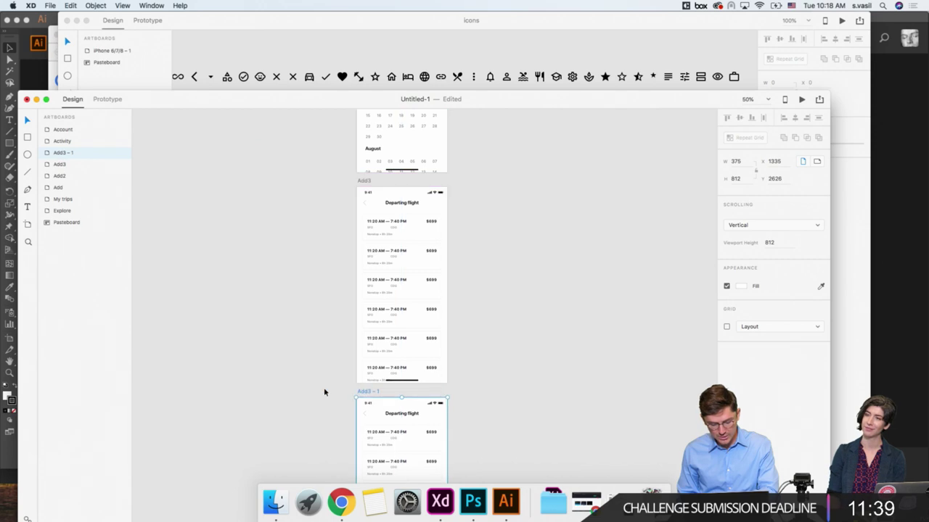
scroll(321, 388, "down", 5)
left_click(391, 296)
double_click(390, 298)
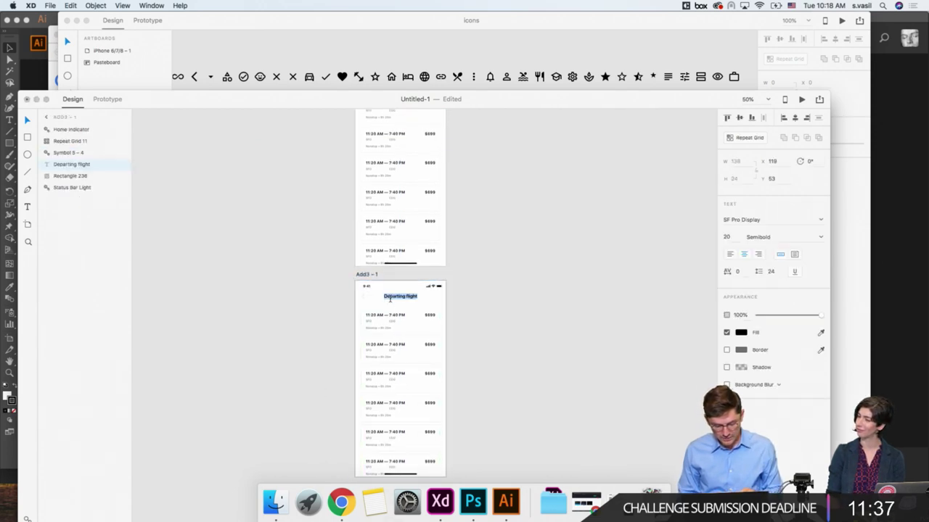
key("Left")
key("alt+shift+Right")
key("BackSpace")
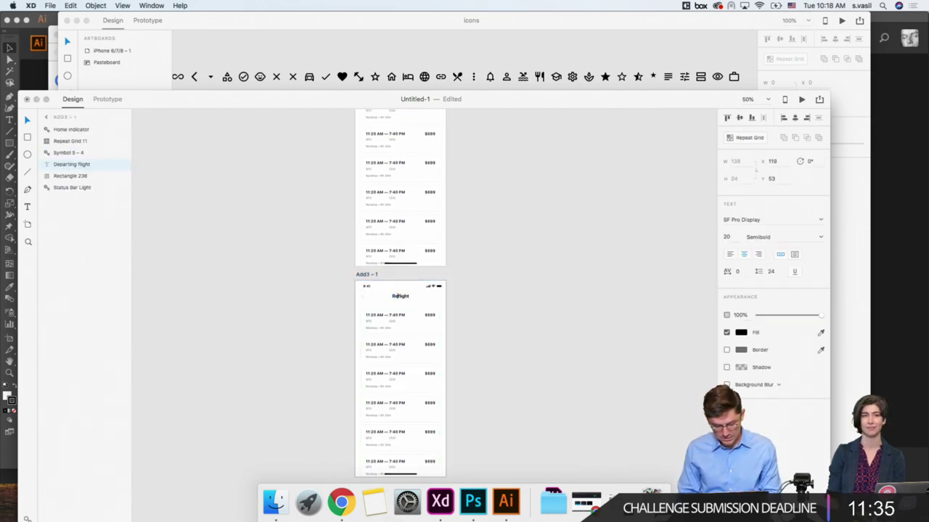
type("Returning")
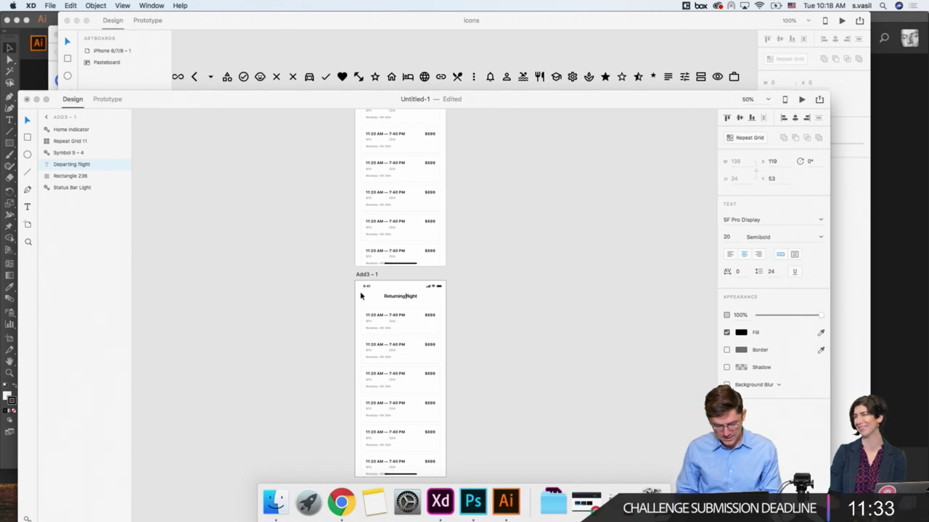
key("Escape")
Step: Rename the copied artboard to Add4
scroll(310, 278, "down", 1)
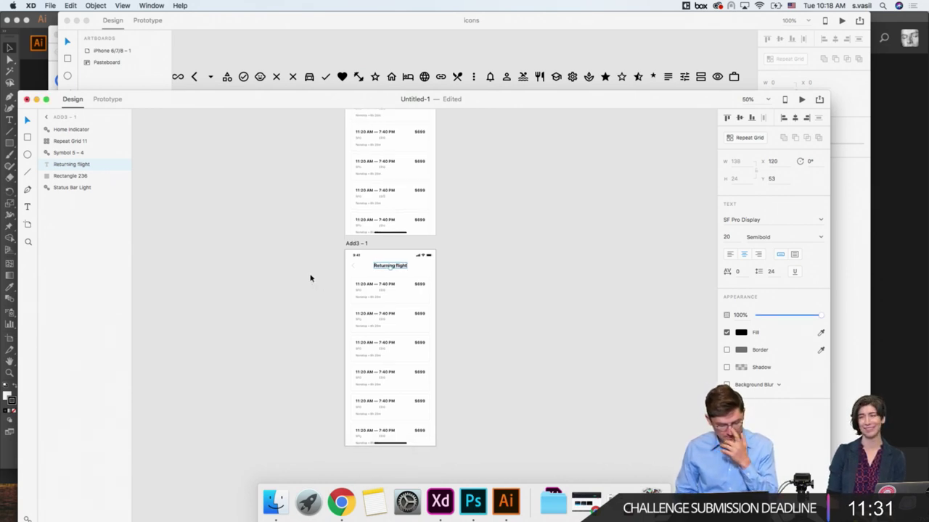
left_click(313, 292)
scroll(314, 293, "down", 2)
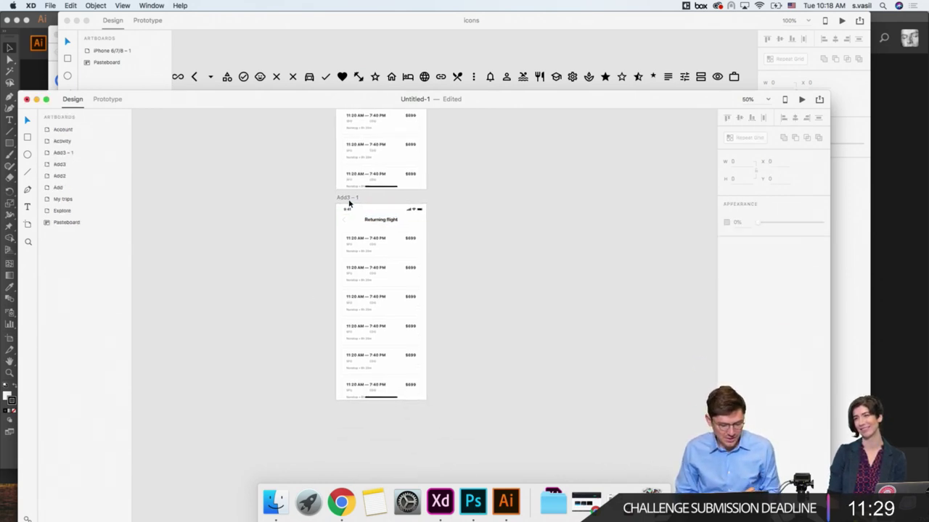
scroll(349, 204, "up", 5)
double_click(348, 337)
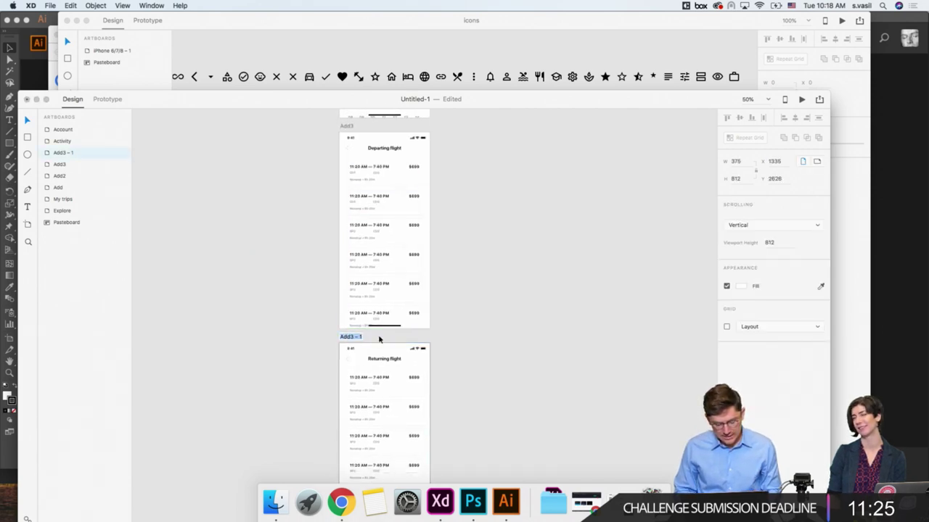
type("Add4")
key("Return")
Step: Duplicate the Returning flight artboard Add4 directly below itself as Add4 – 1
scroll(308, 326, "down", 3)
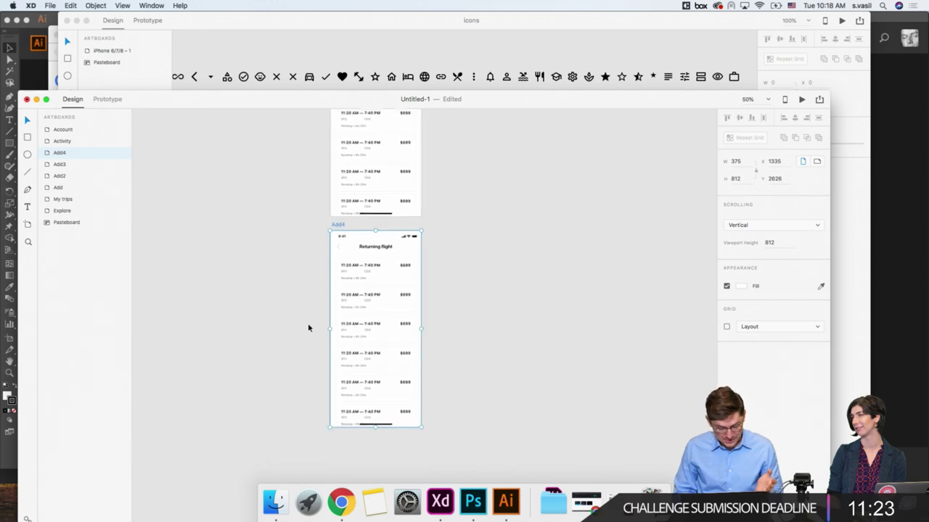
left_click(294, 225)
scroll(367, 214, "up", 3)
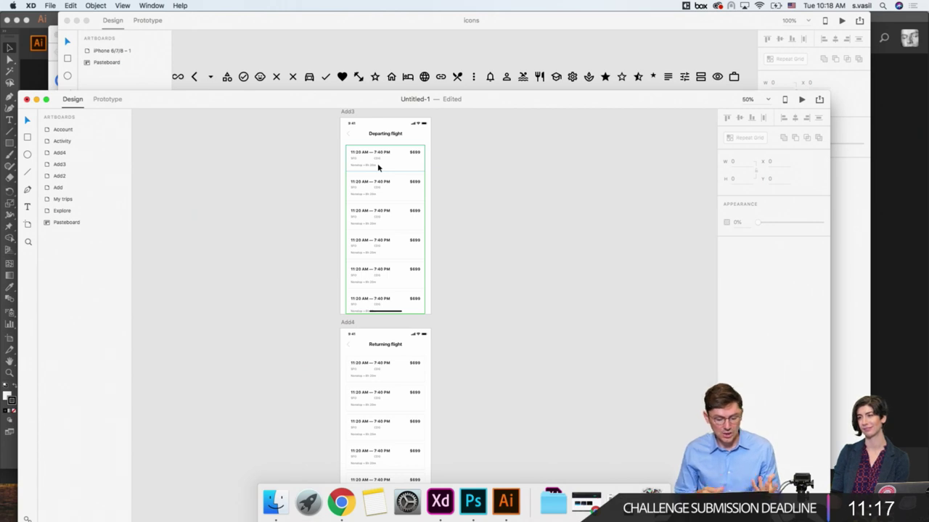
scroll(328, 186, "down", 2)
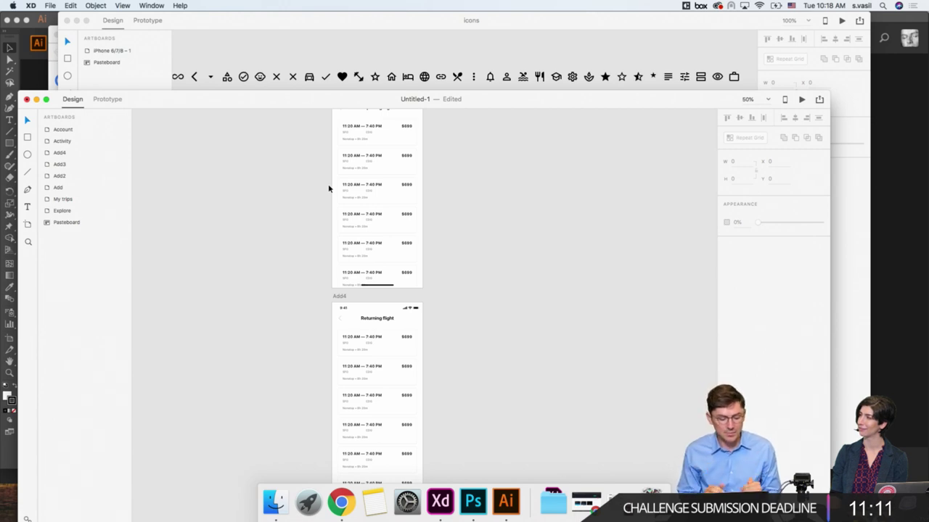
scroll(328, 193, "down", 5)
left_click(330, 210)
scroll(331, 211, "down", 3)
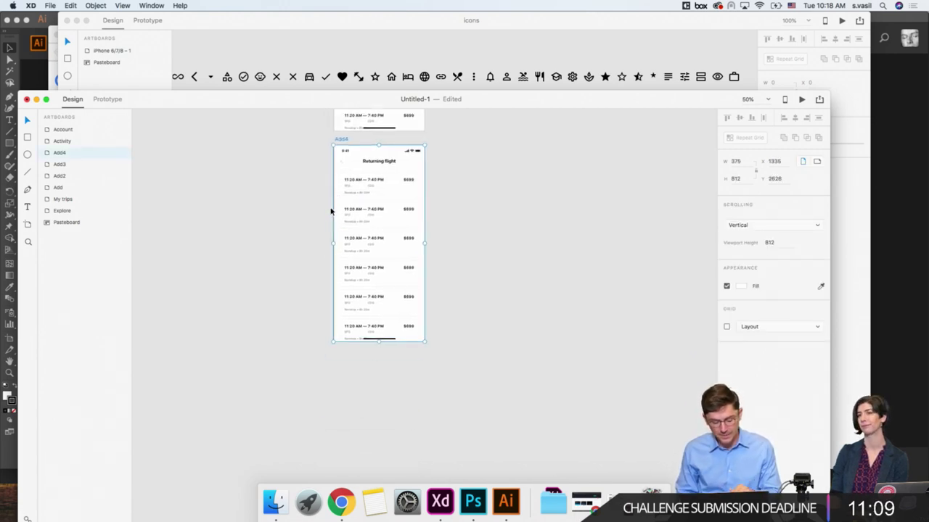
key("super+minus")
left_click(371, 207)
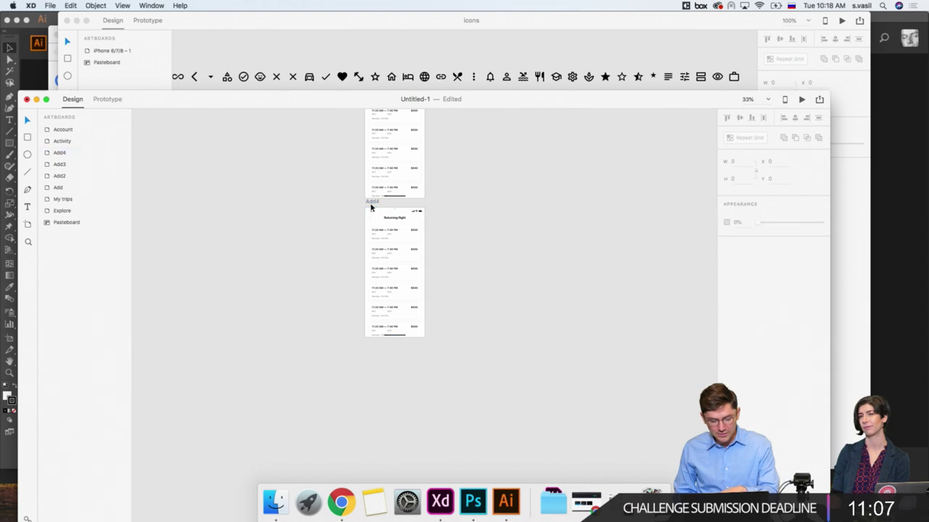
left_click(371, 203)
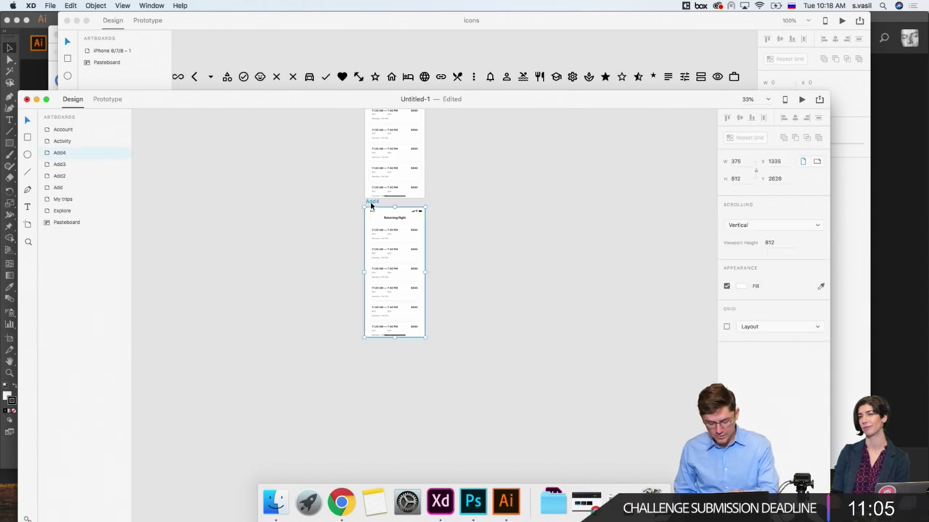
left_click_drag(371, 204, 365, 347)
scroll(365, 347, "down", 3)
scroll(366, 347, "up", 5)
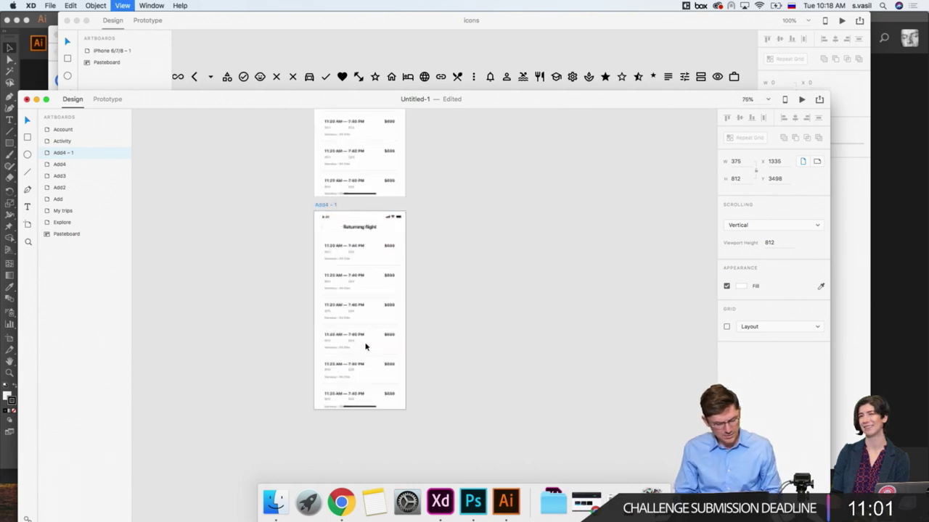
Step: Delete the flight card list from the copied artboard
left_click(242, 221)
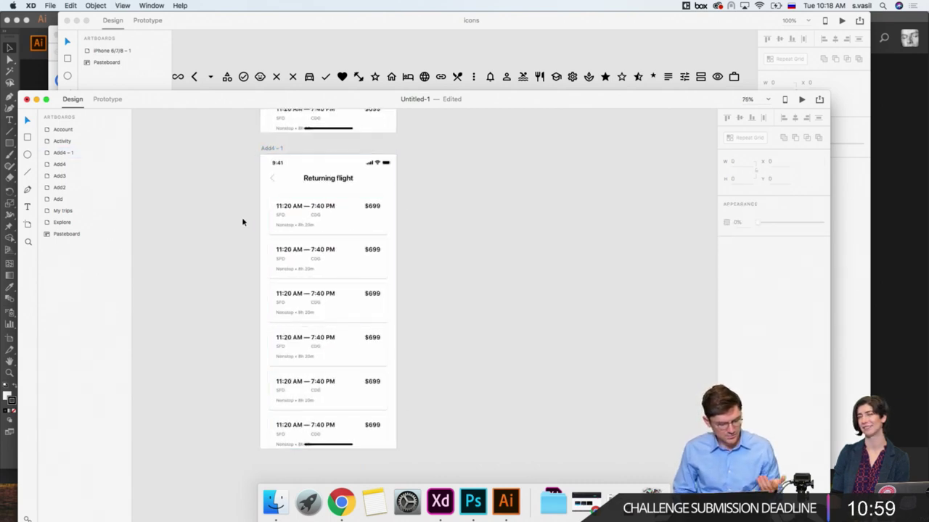
scroll(243, 222, "left", 2)
scroll(243, 222, "up", 1)
left_click(346, 228)
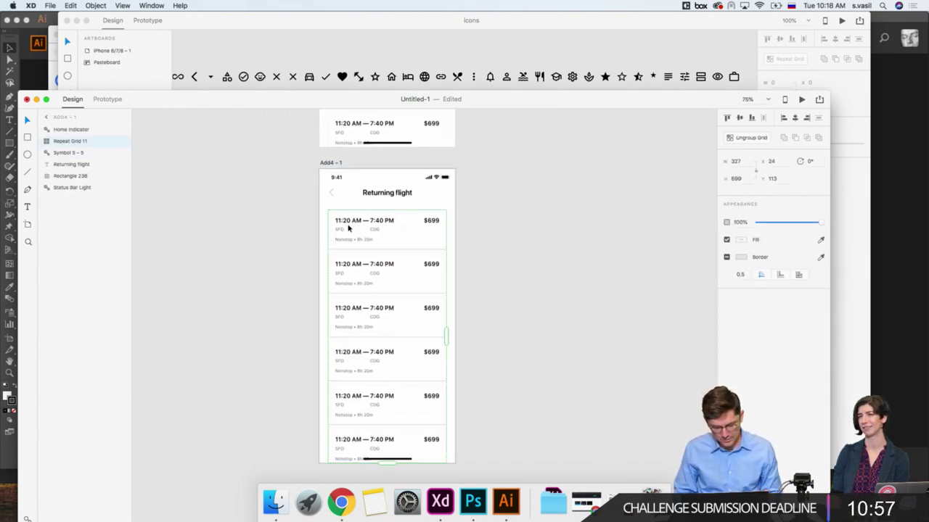
key("Delete")
Step: Change the copy's header title to Hotel
double_click(383, 195)
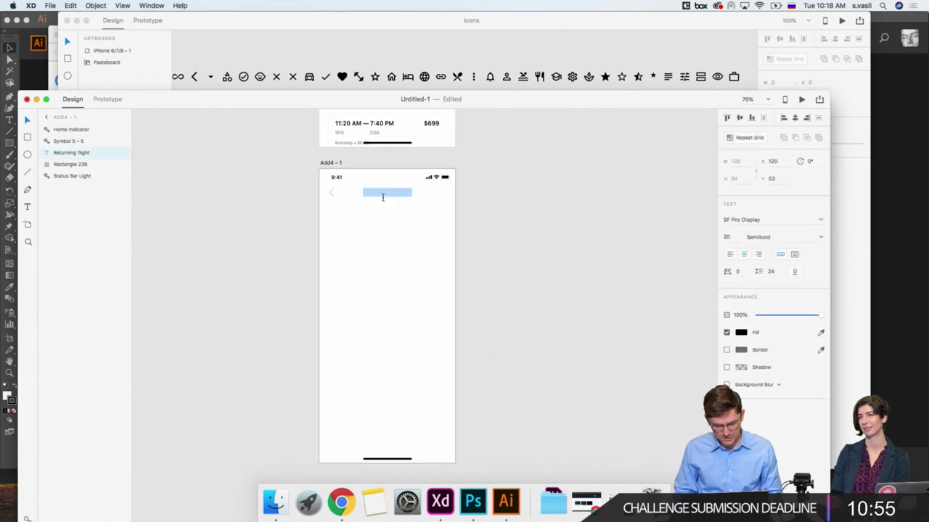
type("Hotel")
key("BackSpace")
key("BackSpace")
key("BackSpace")
key("BackSpace")
key("BackSpace")
type("b")
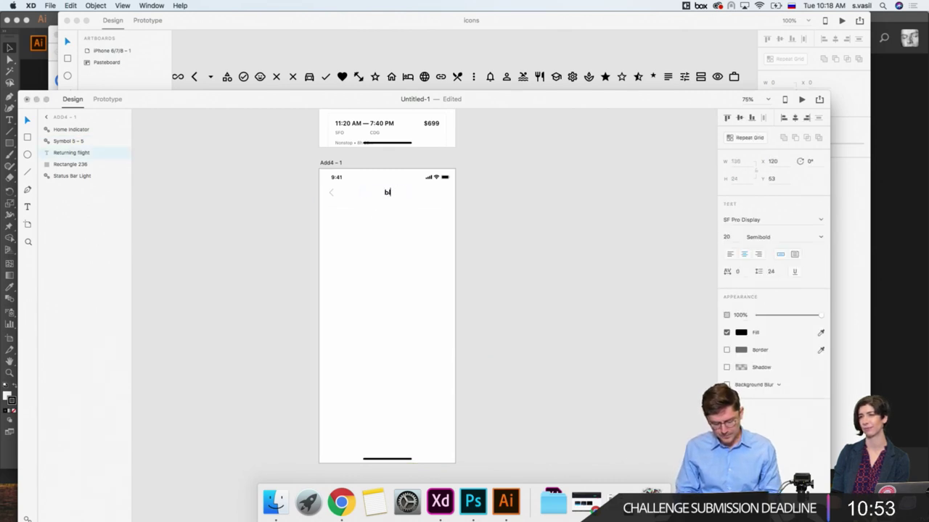
type("Popular")
key("super+a")
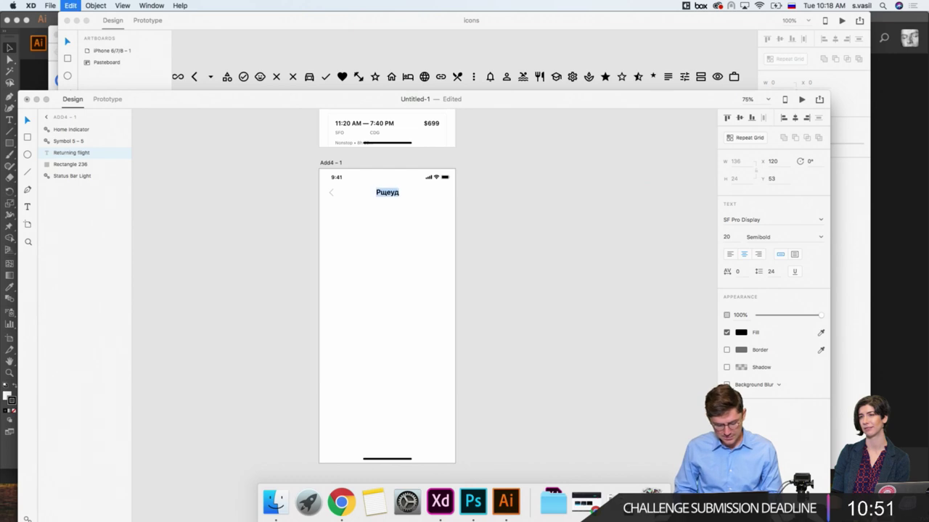
type("Hotel")
key("Escape")
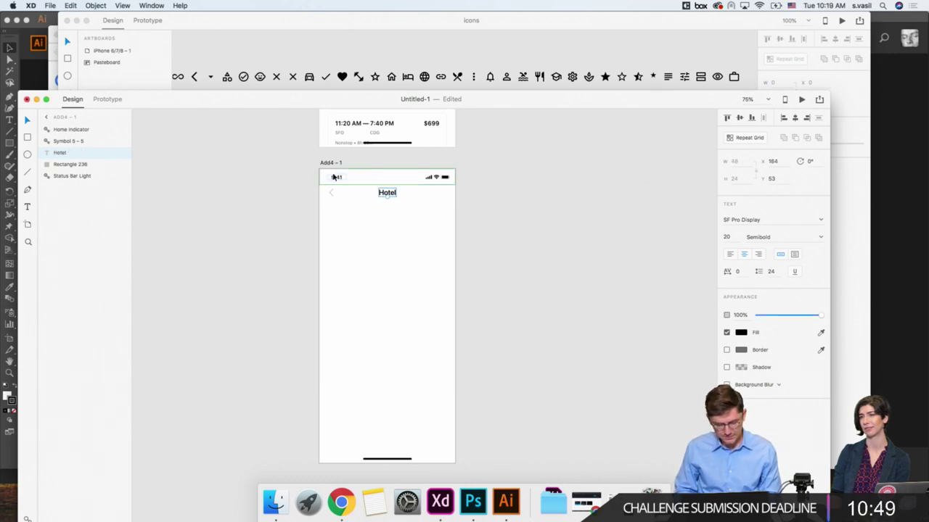
Step: Rename the copied artboard to Add5
left_click(330, 163)
double_click(330, 162)
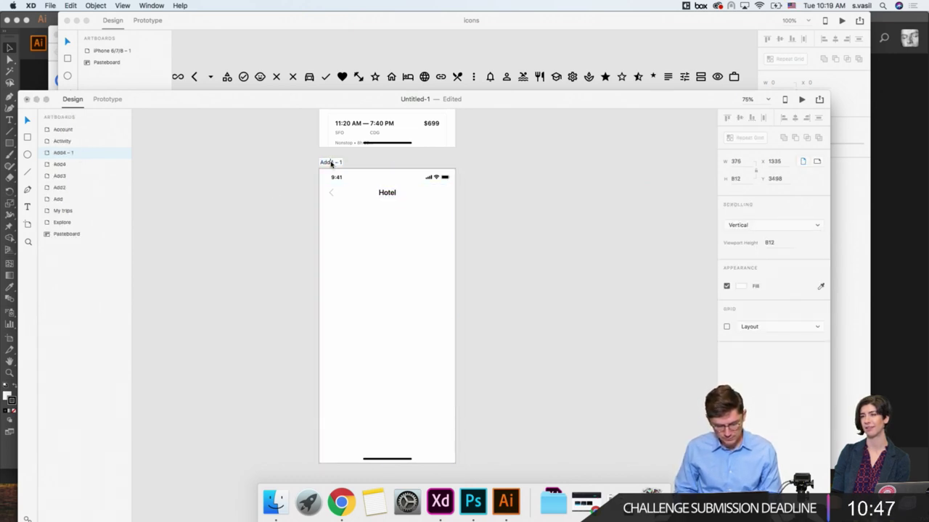
left_click_drag(330, 162, 349, 161)
type("5")
key("Return")
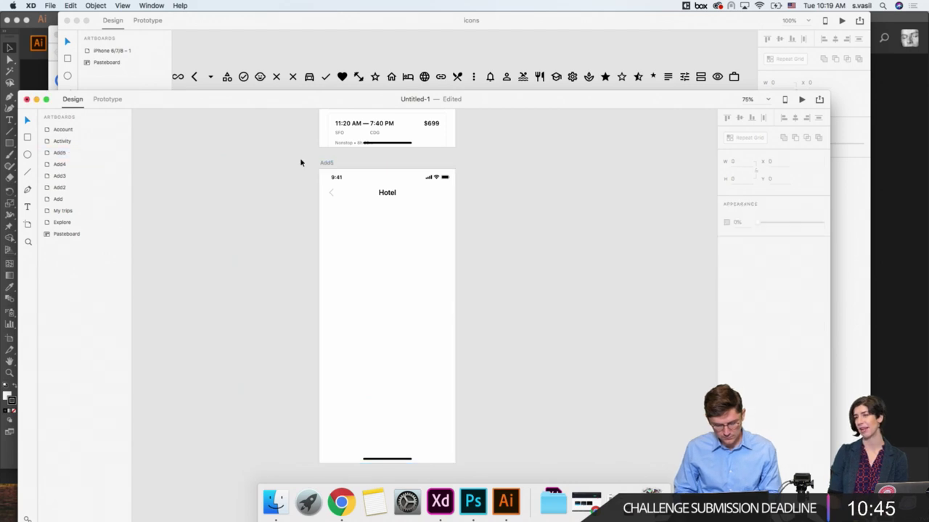
key("super+minus")
key("super+minus")
scroll(299, 161, "up", 10)
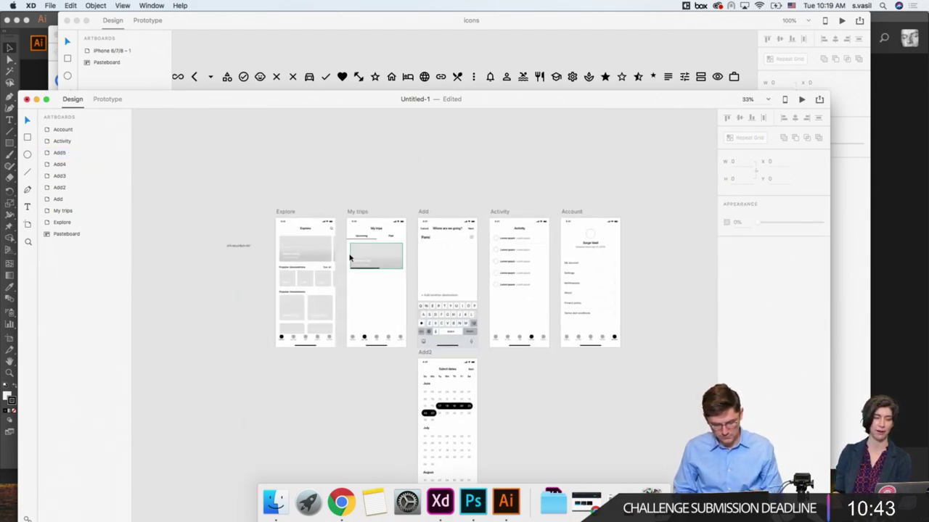
Step: Paste the Explore screen's Mexico City card grid onto the Hotel screen, narrowed slightly
left_click(373, 260)
left_click(302, 241)
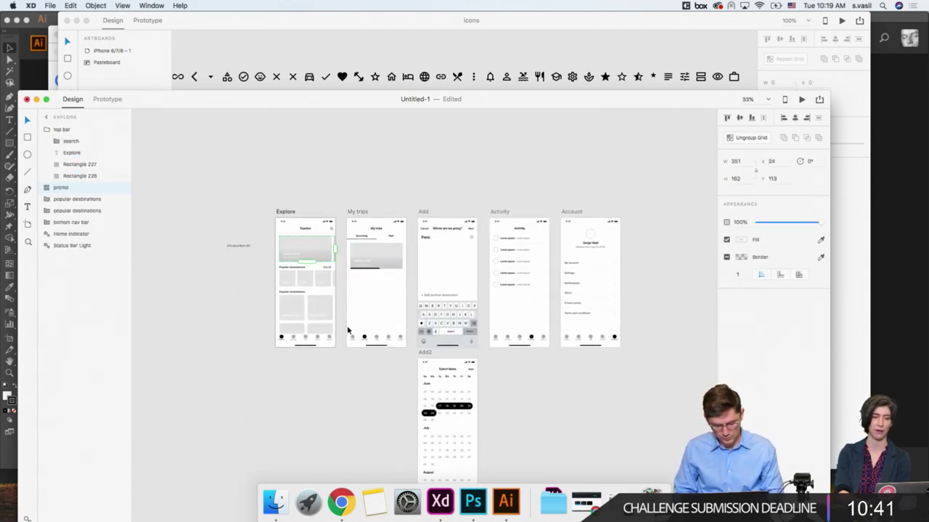
scroll(348, 330, "down", 10)
scroll(348, 330, "down", 3)
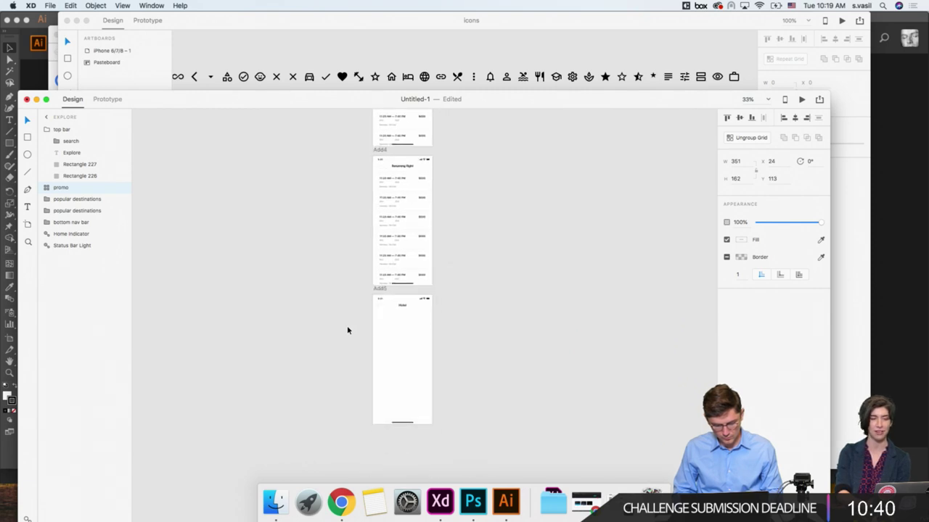
left_click(404, 307)
key("super+equal")
key("super+v")
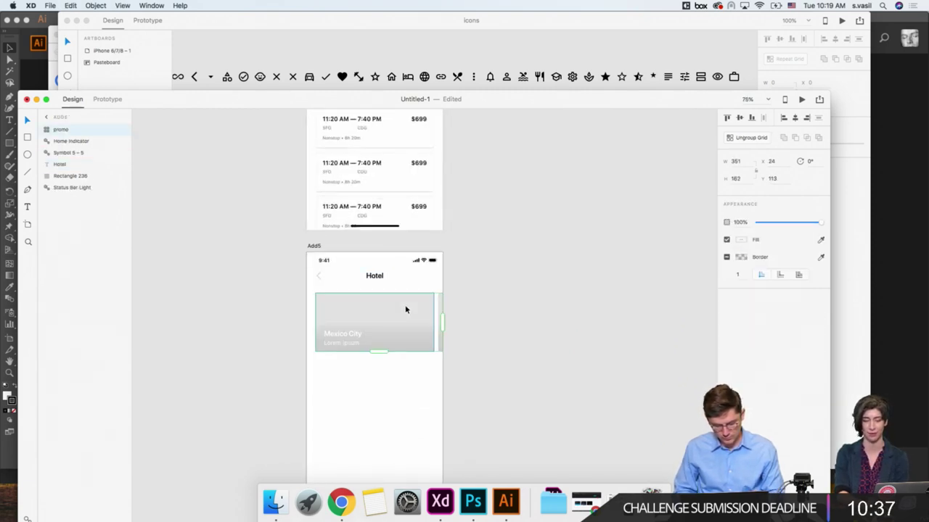
left_click_drag(441, 321, 435, 321)
Step: Ungroup the pasted card grid, then undo to restore the Repeat Grid
right_click(405, 329)
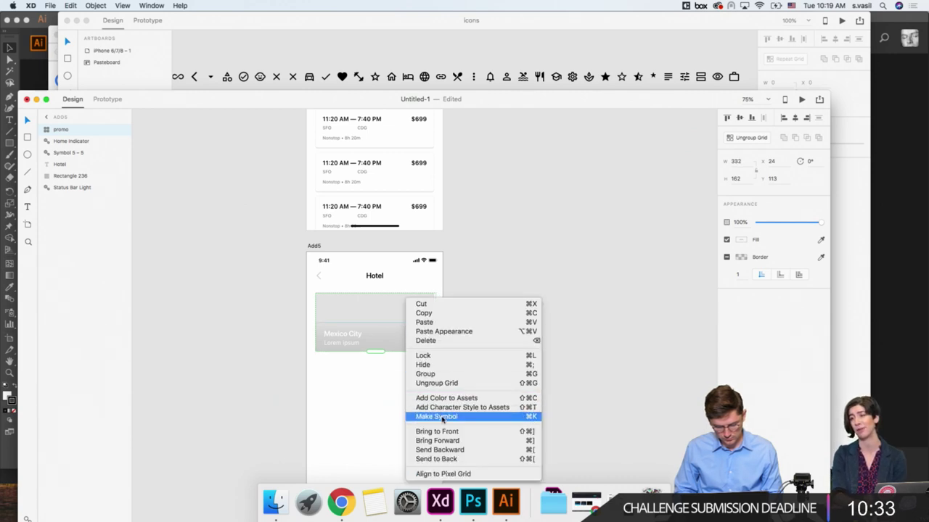
left_click(418, 383)
left_click(378, 392)
left_click(336, 311)
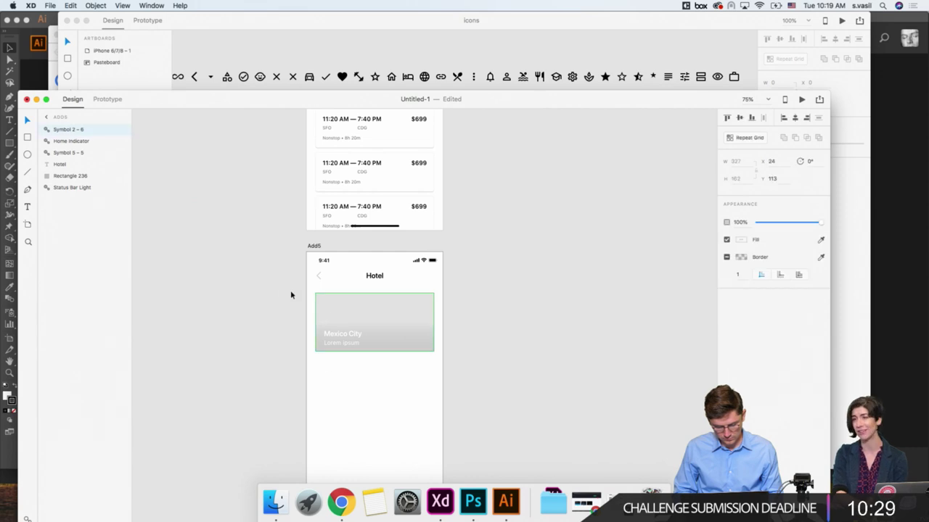
left_click_drag(290, 295, 439, 374)
key("cmd+z")
Step: Repeat the Mexico City card into three cards with a 12-pixel row gap
double_click(371, 279)
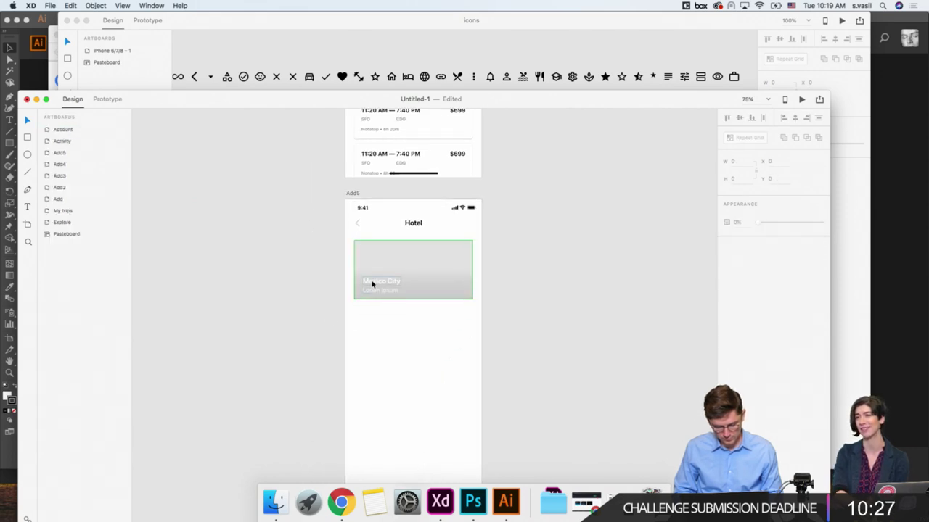
double_click(371, 279)
left_click_drag(414, 298, 413, 451)
left_click_drag(447, 305, 459, 301)
left_click(337, 294)
Step: Extend the Hotel card grid to a fourth Mexico City card
scroll(337, 294, "down", 2)
scroll(337, 294, "right", 2)
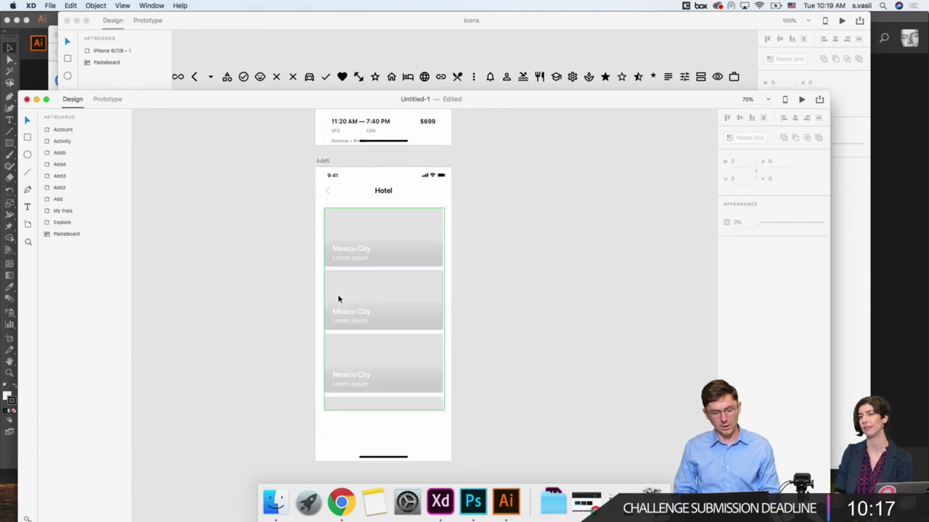
scroll(369, 367, "down", 2)
left_click(394, 338)
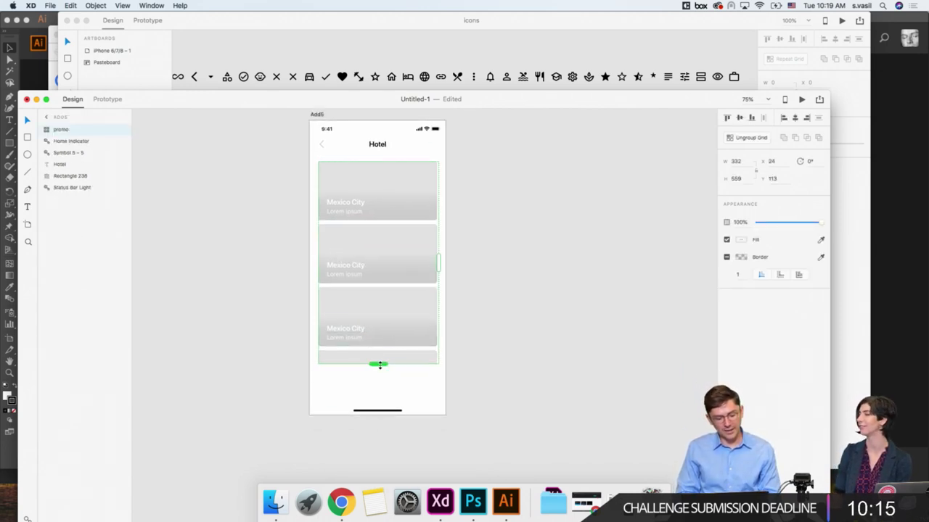
left_click_drag(379, 365, 378, 415)
left_click(269, 323)
scroll(269, 324, "up", 8)
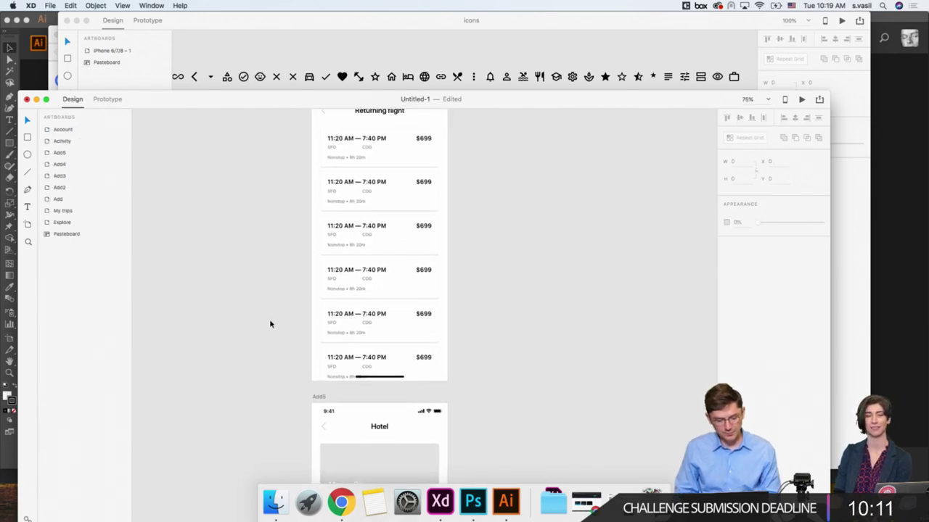
scroll(270, 323, "up", 2)
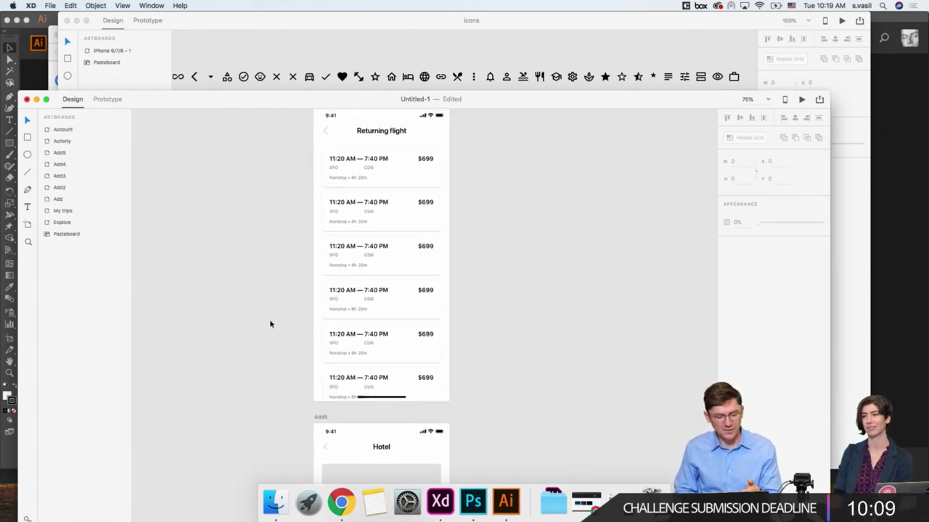
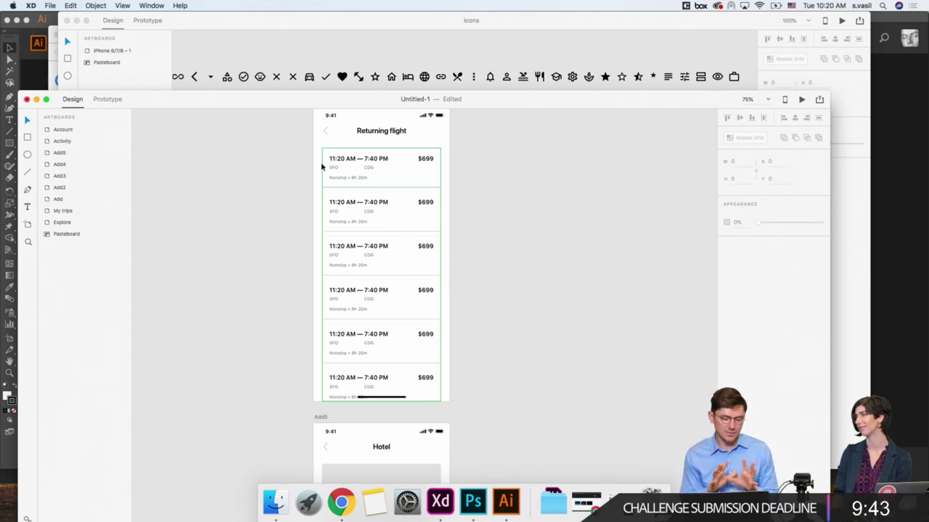
Step: Replace the first hotel card's Lorem ipsum subtitle with '4.7/5 based on 1,234 ratings'
scroll(256, 227, "down", 3)
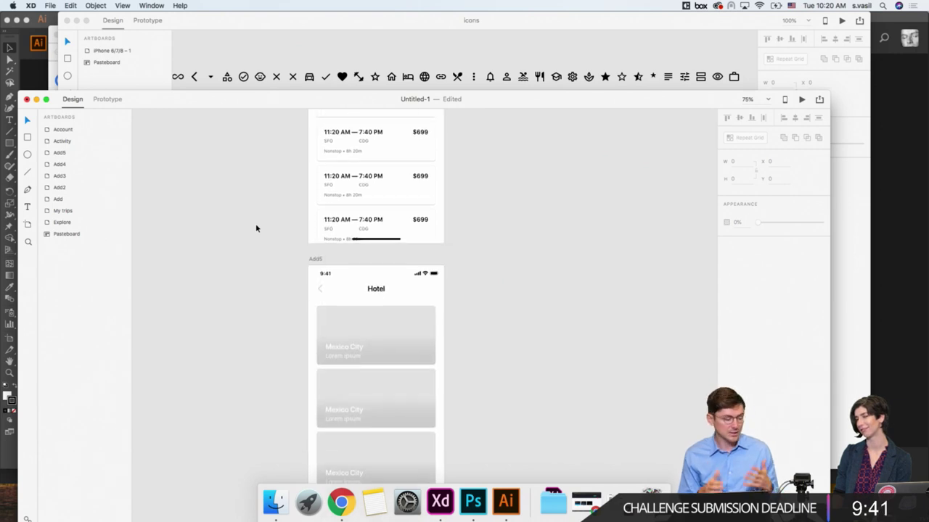
scroll(246, 293, "down", 3)
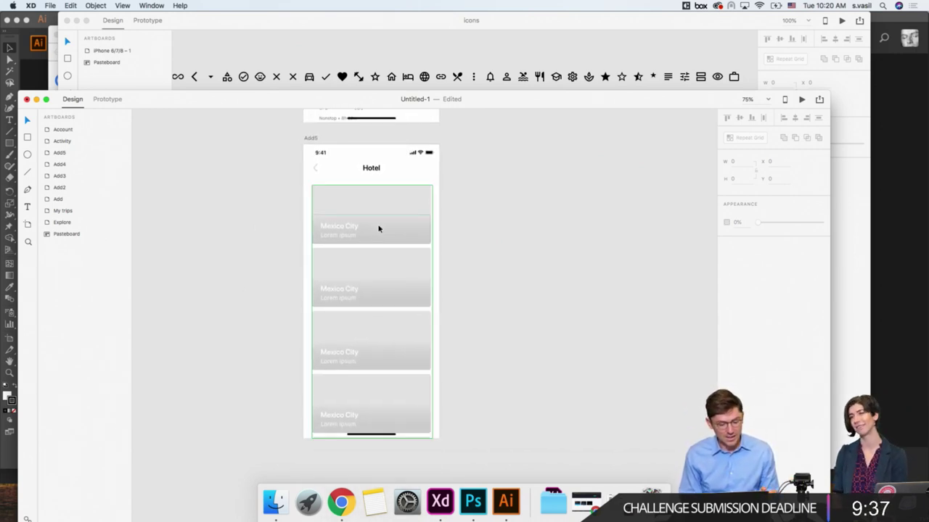
left_click(320, 199)
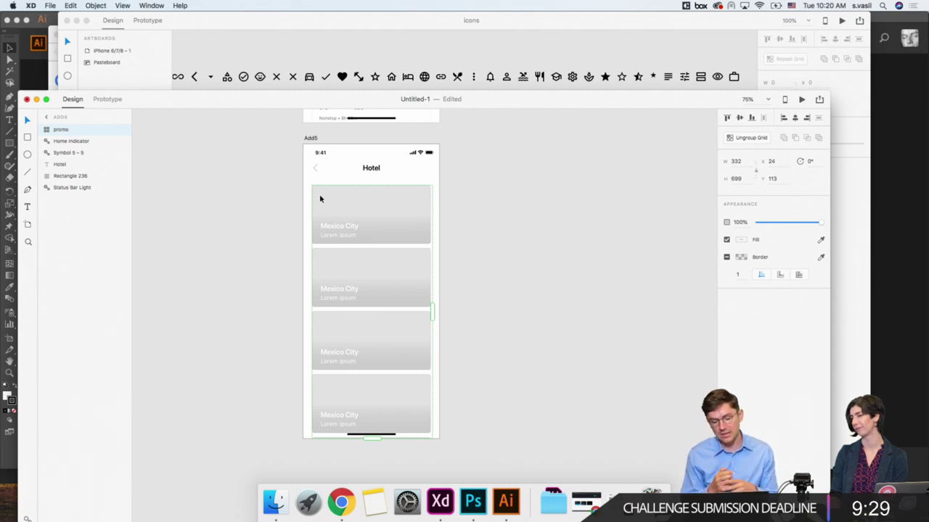
left_click(292, 239)
left_click(331, 240)
double_click(331, 239)
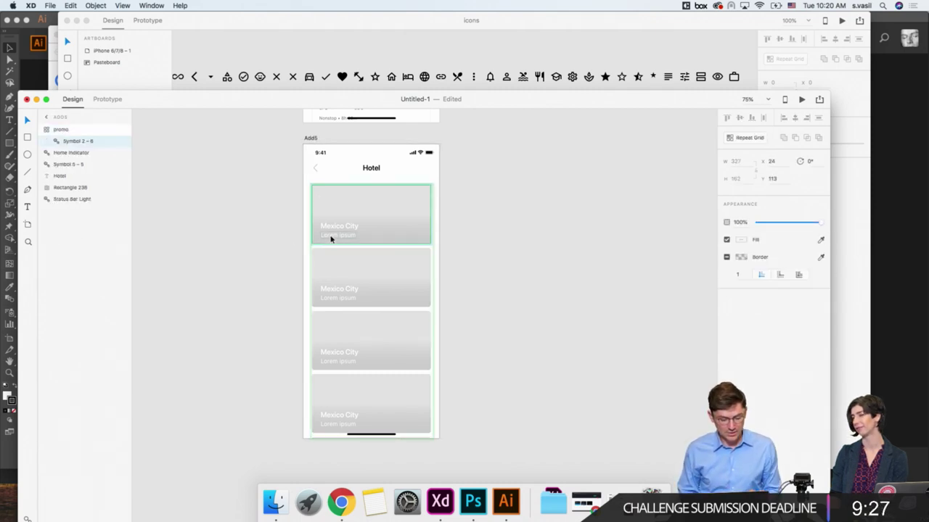
double_click(331, 239)
double_click(330, 238)
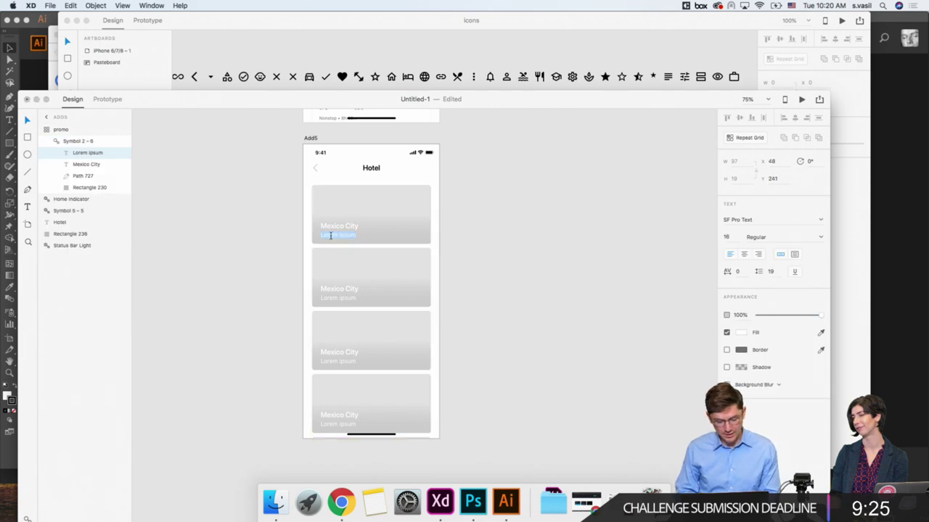
type("$1")
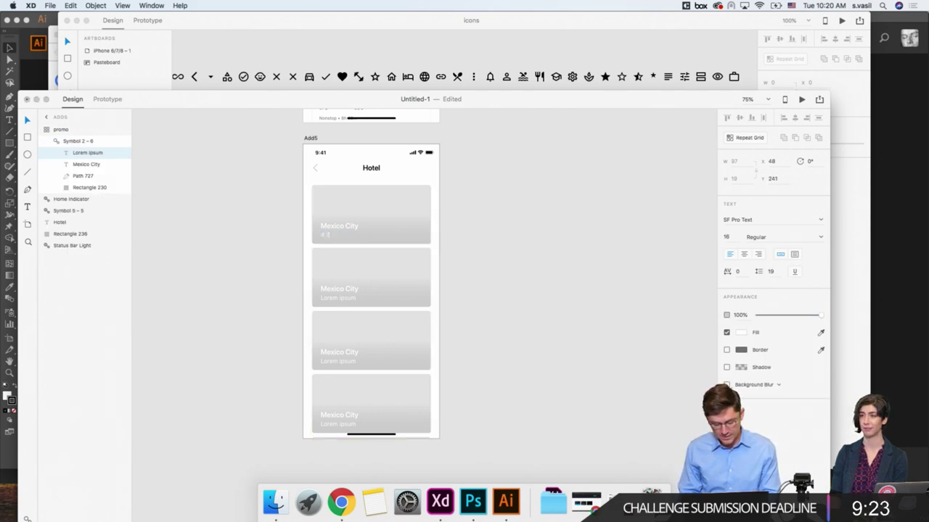
type("5")
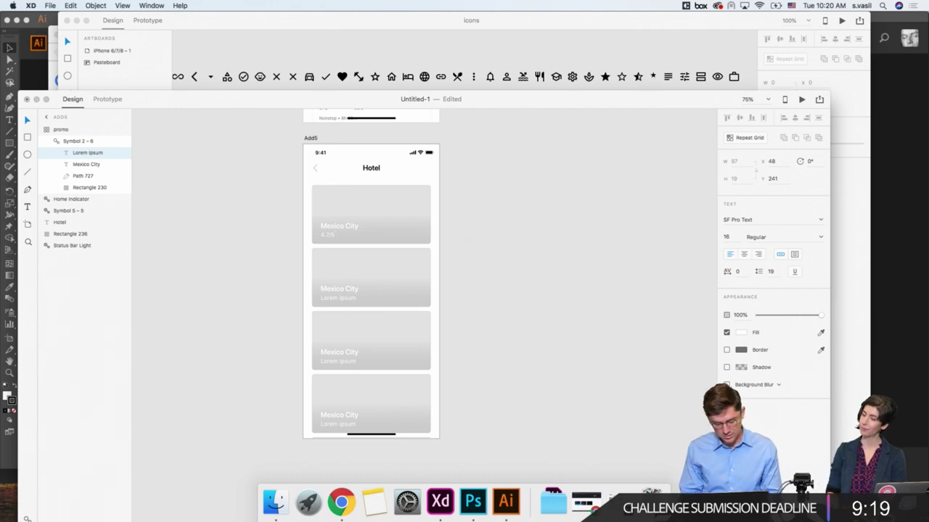
type("0rs")
type(" 1")
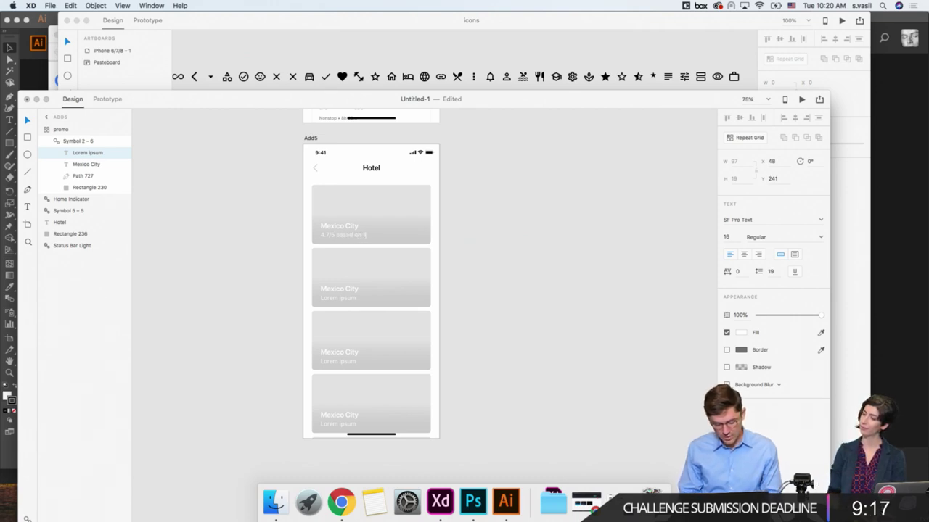
type(",23")
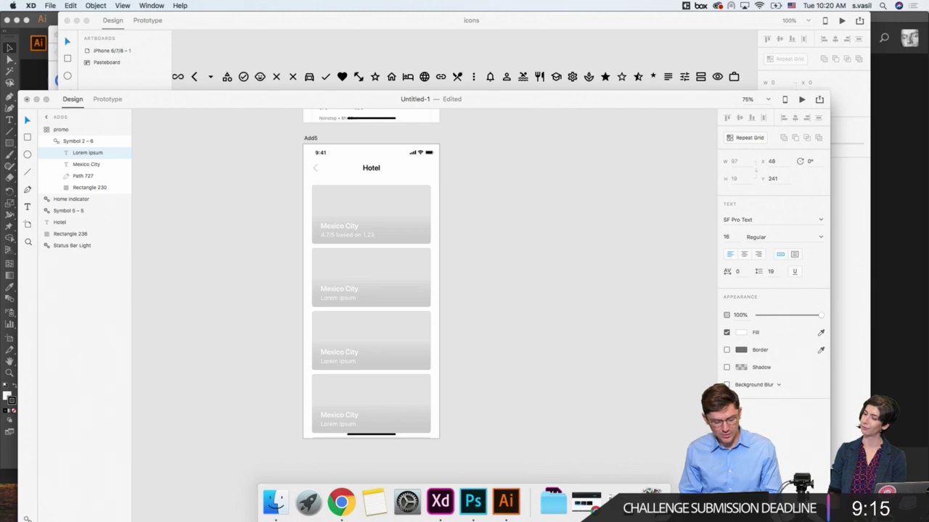
type("4 reviews")
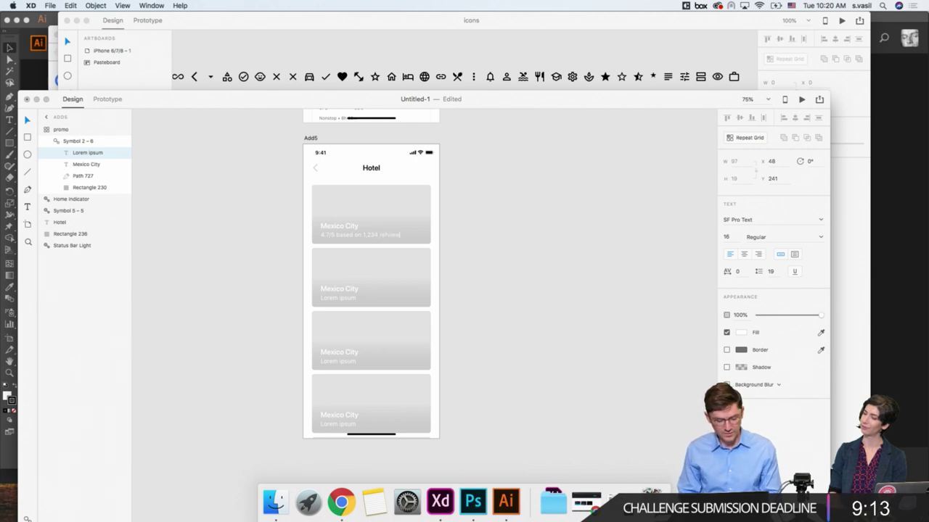
key("BackSpace")
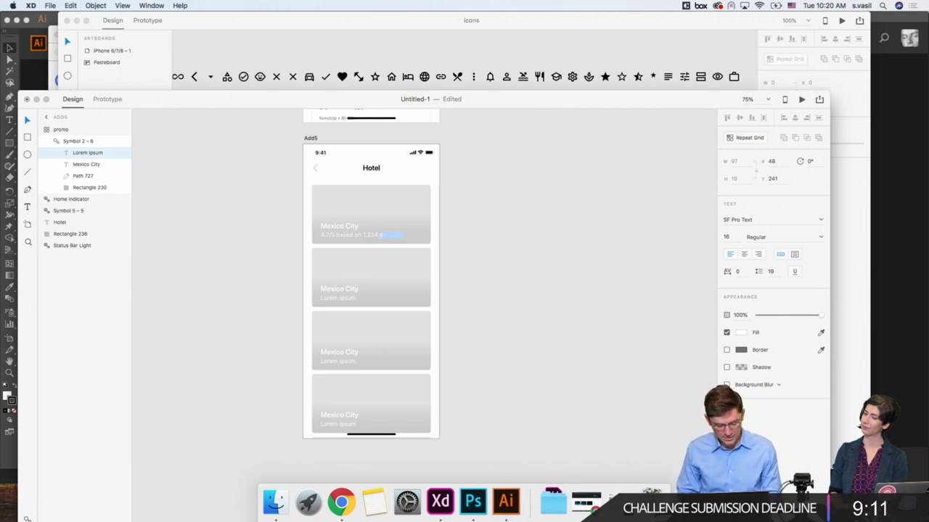
type("ratings")
key("Escape")
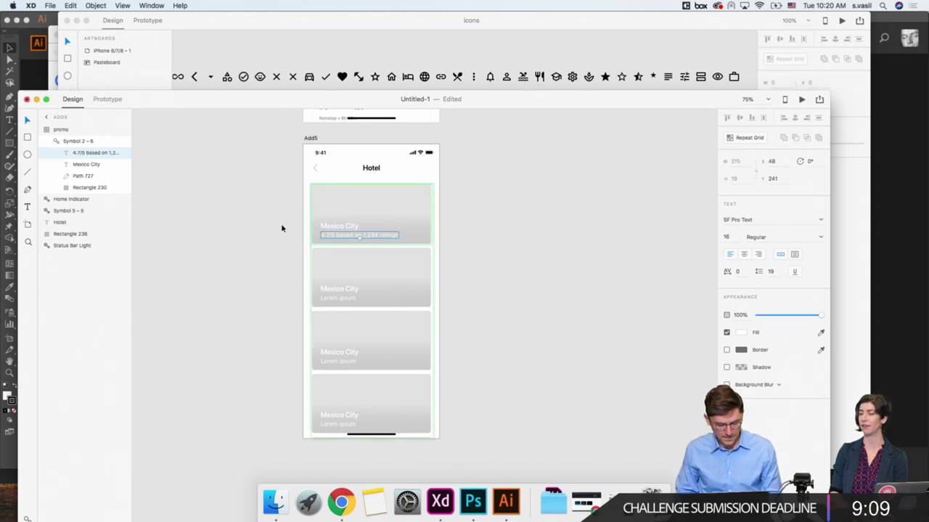
key("Escape")
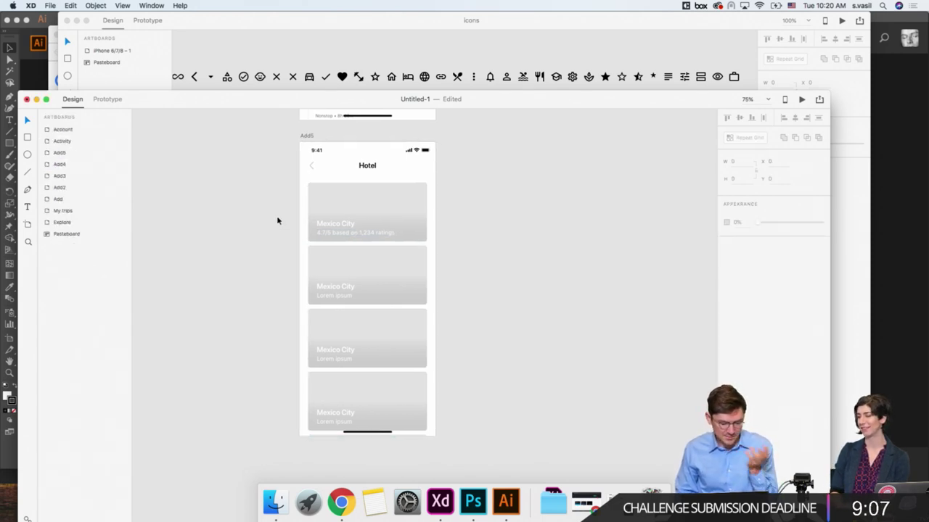
Step: Nudge the first card's Mexico City title and rating subtitle up 3 px
left_click(351, 240)
key("super+equal")
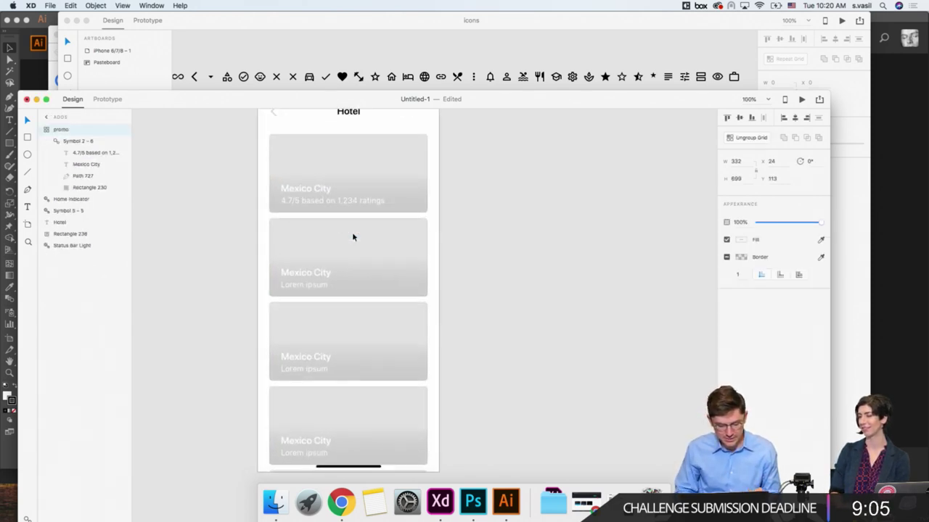
double_click(305, 201)
left_click(307, 192)
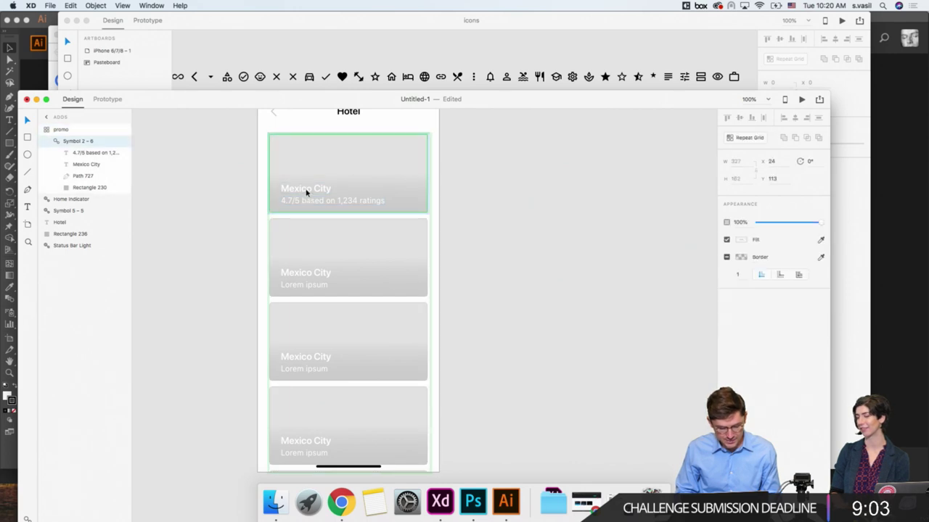
left_click(302, 205, "shift")
key("Up")
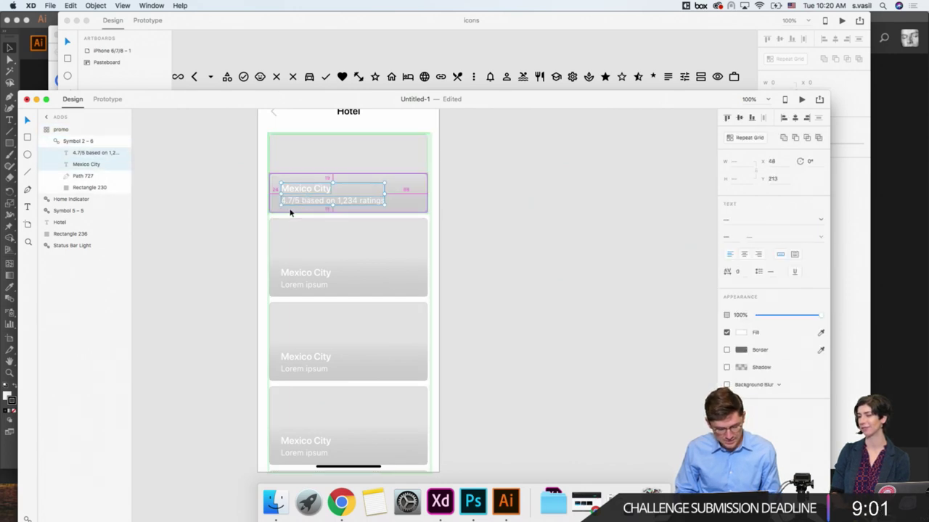
key("Up")
key("Up")
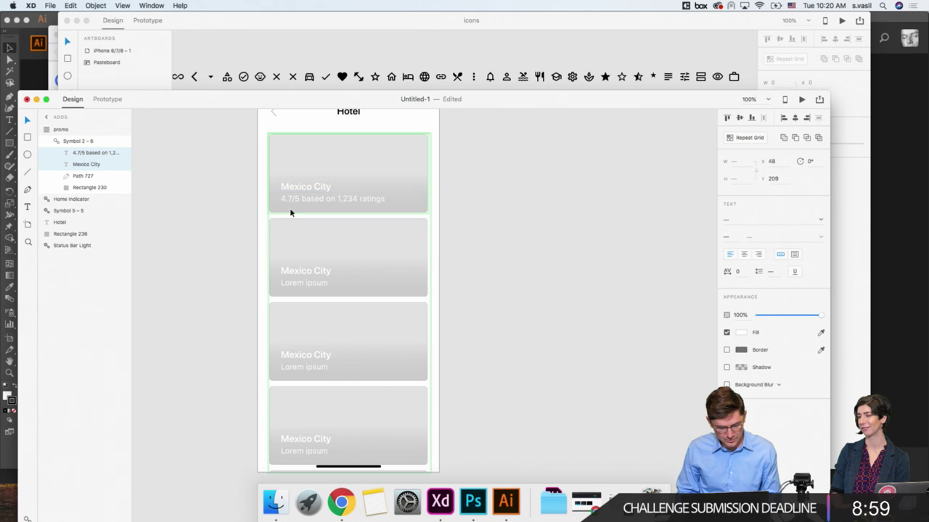
key("Up")
key("Up")
key("Up")
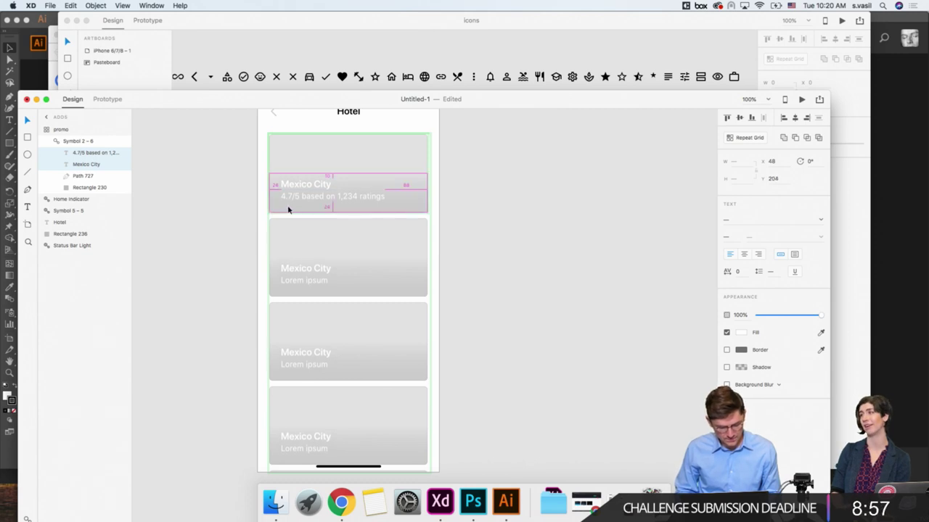
left_click(259, 205)
scroll(251, 201, "up", 2)
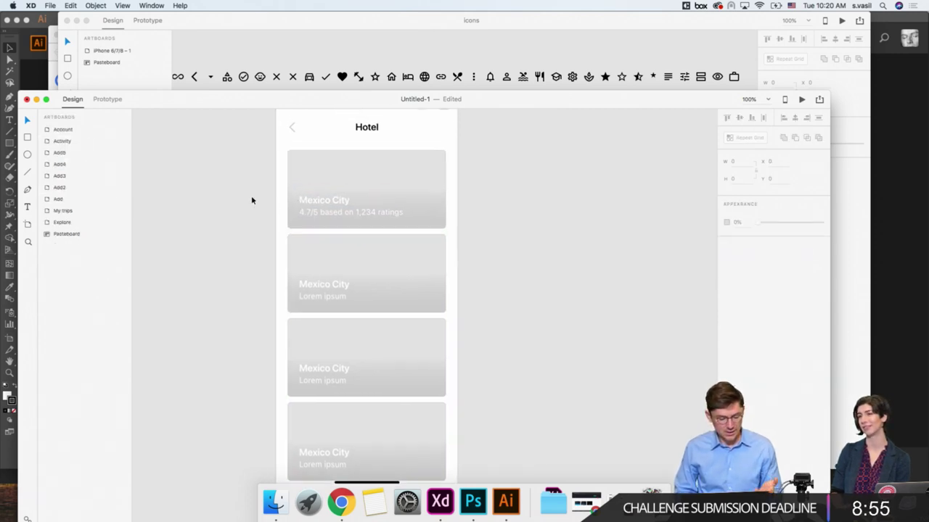
Step: Draw a small circle on the first card and repeat it into a row of five
left_click(279, 199)
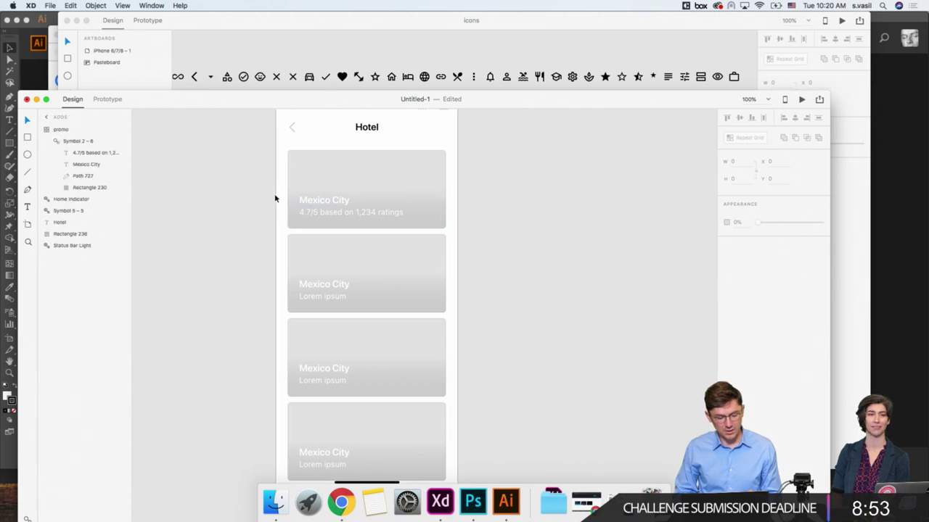
left_click(27, 156)
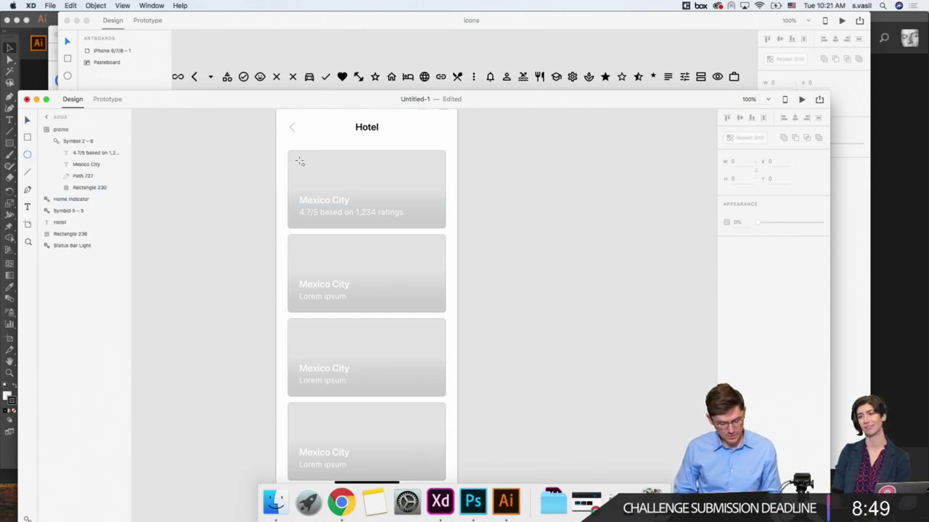
left_click_drag(299, 160, 308, 170)
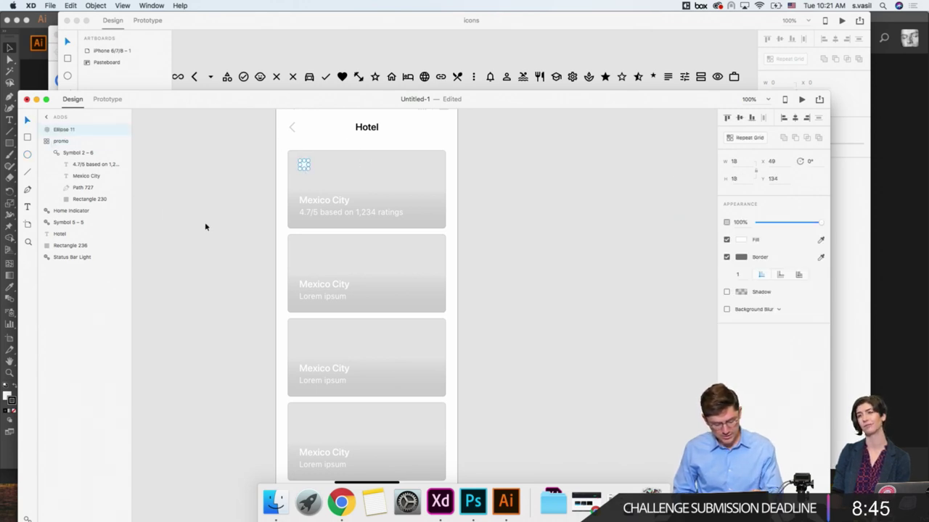
key("super+r")
left_click_drag(307, 165, 328, 367)
Step: Space the circle rows so each Mexico City card gets one, then check the Hotel artboard
left_click(274, 164)
left_click(308, 166)
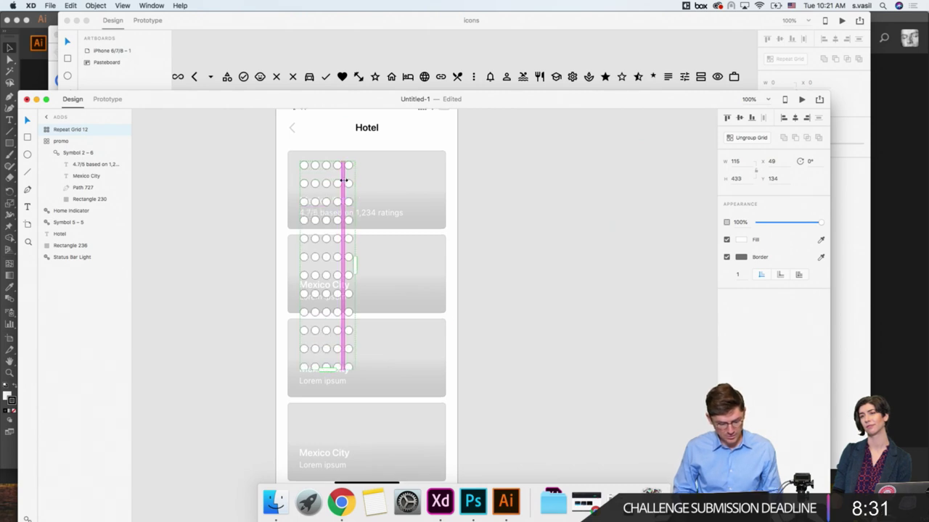
left_click_drag(335, 183, 336, 243)
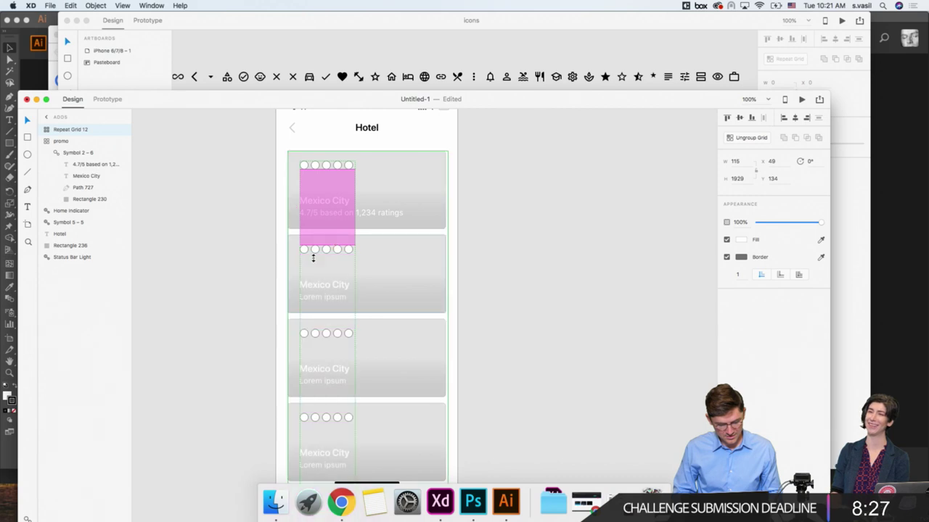
left_click(274, 281)
scroll(274, 281, "down", 2)
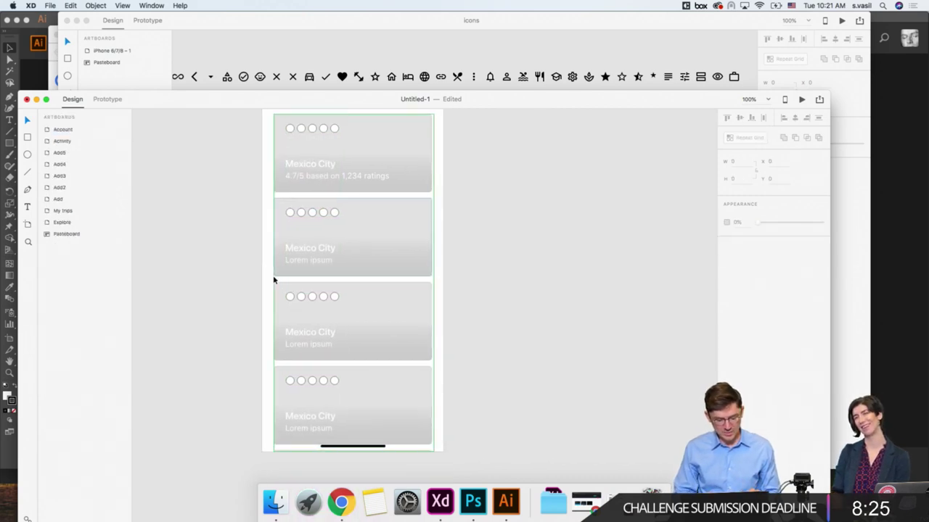
key("super+minus")
left_click(416, 261)
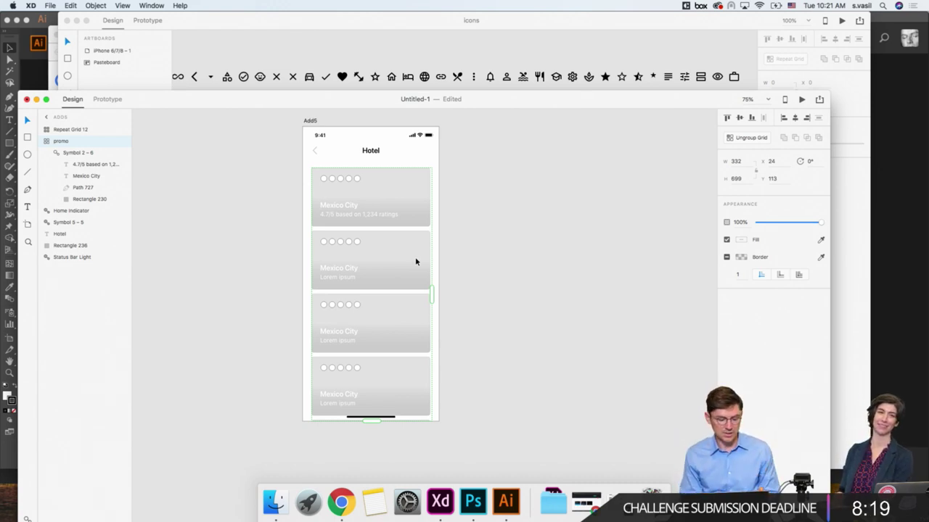
left_click(473, 278)
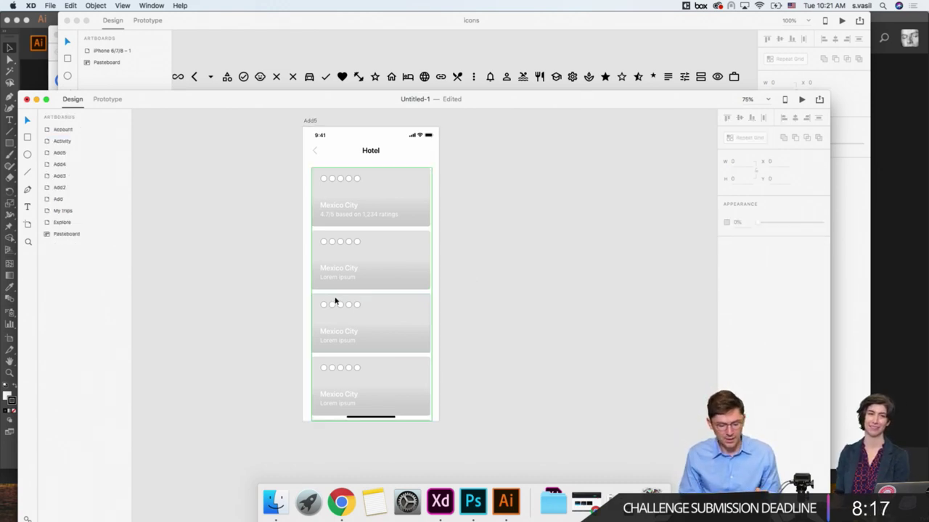
left_click(336, 304)
left_click(455, 270)
Step: Paste the $699 price from the flight list into the first Hotel card and make it white
scroll(455, 269, "up", 2)
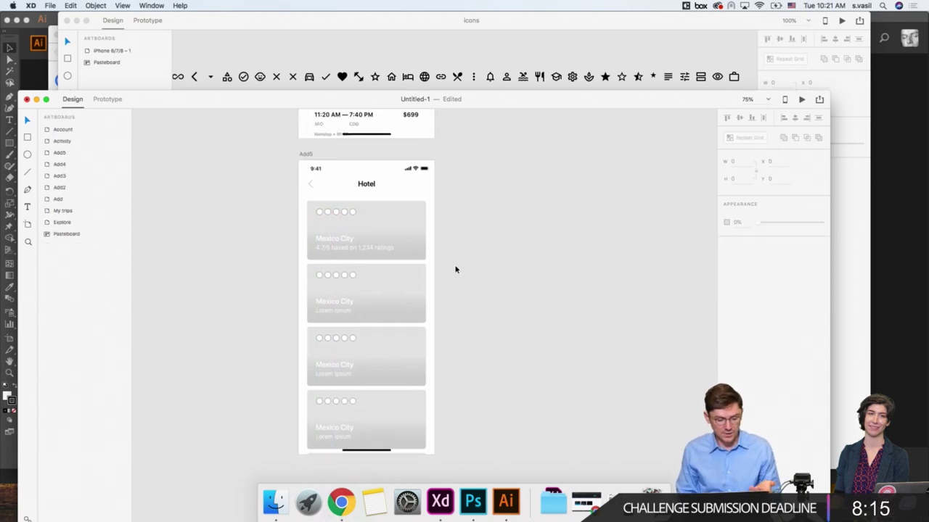
scroll(334, 211, "up", 8)
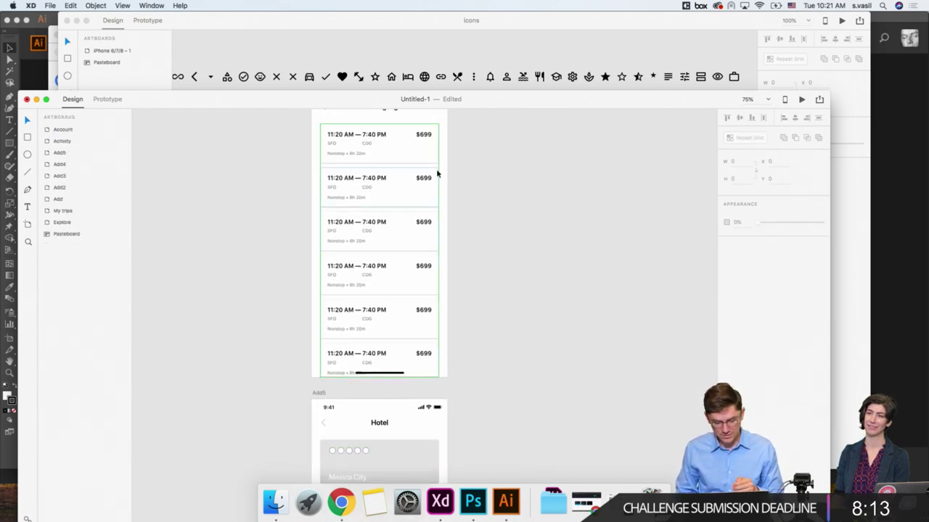
double_click(426, 136)
scroll(425, 138, "down", 5)
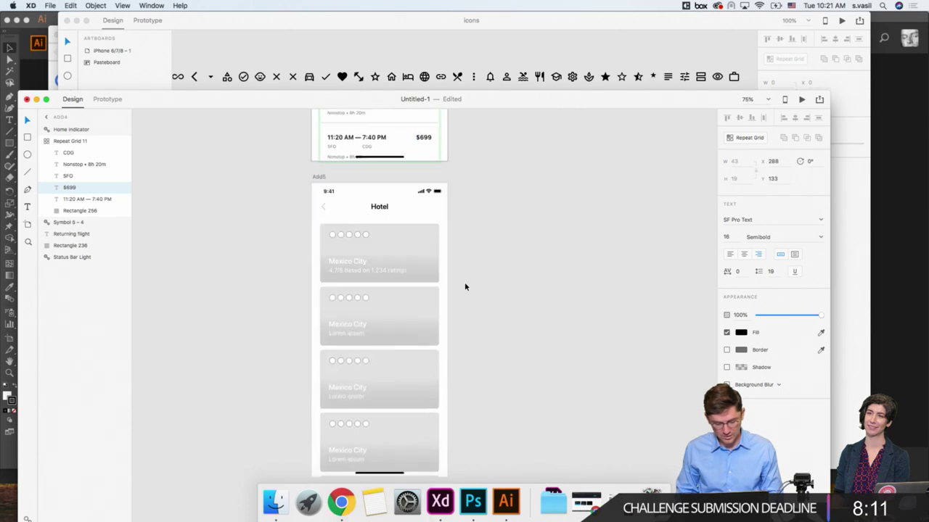
scroll(440, 244, "up", 2)
left_click(415, 222)
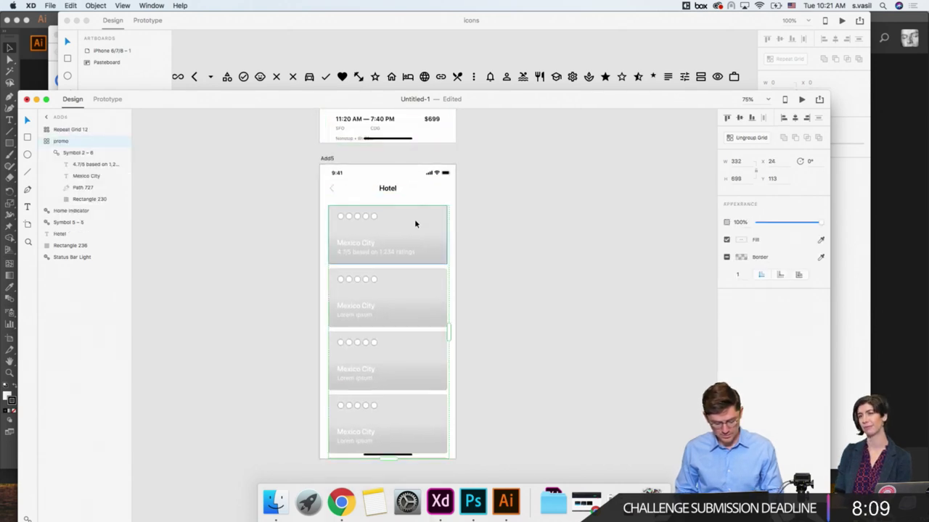
key("ctrl+v")
left_click(740, 333)
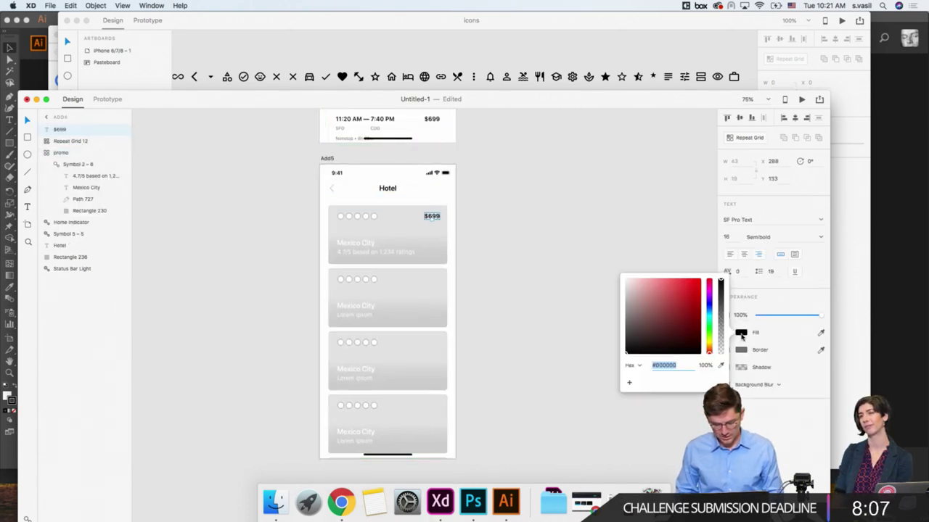
left_click(663, 292)
left_click(531, 220)
Step: Repeat the $699 price down every Hotel card and adjust the row spacing
left_click(432, 218)
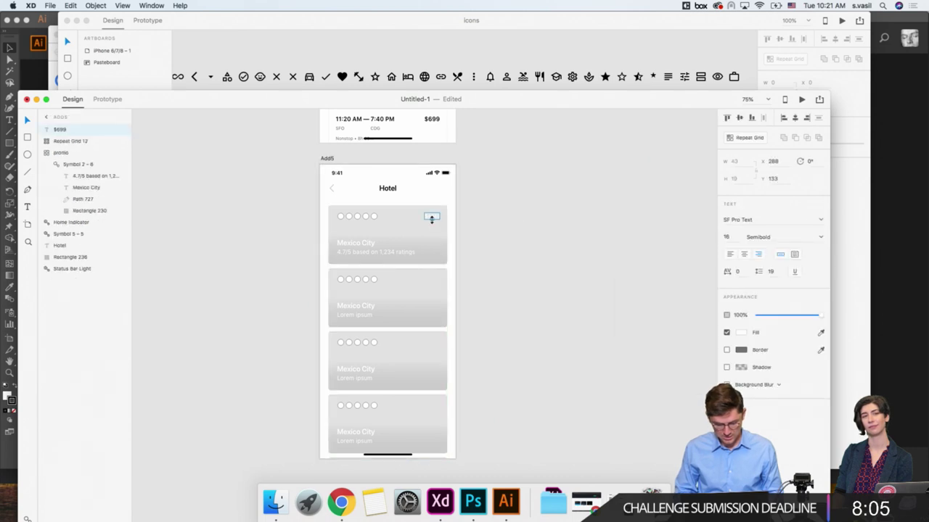
key("ctrl+r")
left_click_drag(431, 226, 417, 470)
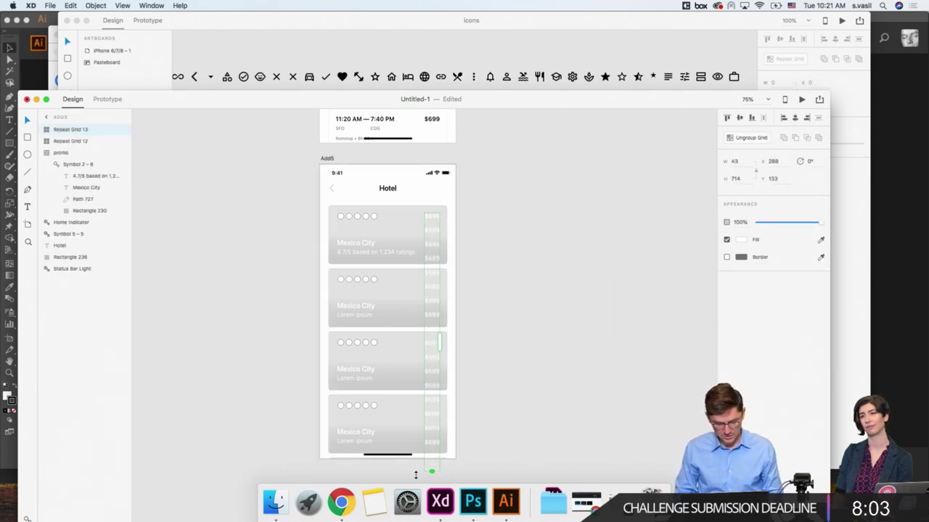
left_click_drag(436, 229, 436, 272)
left_click(501, 274)
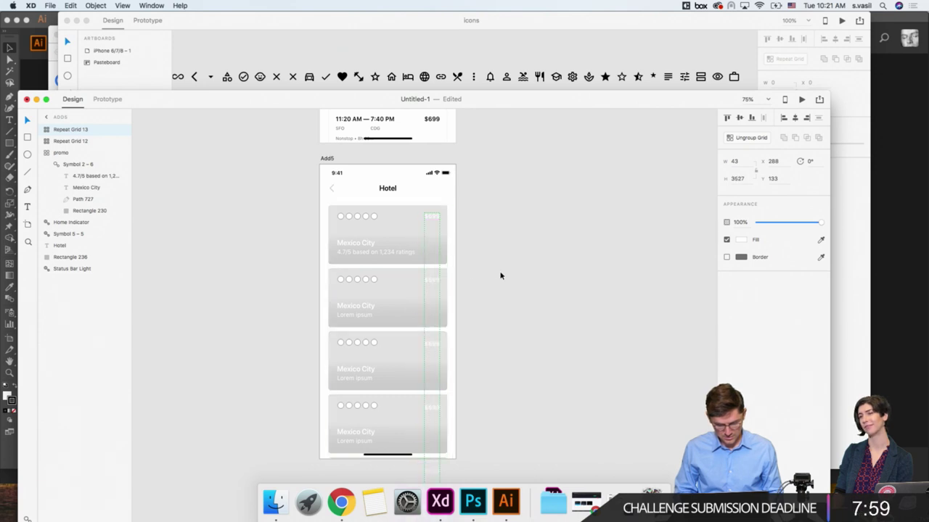
left_click(436, 220)
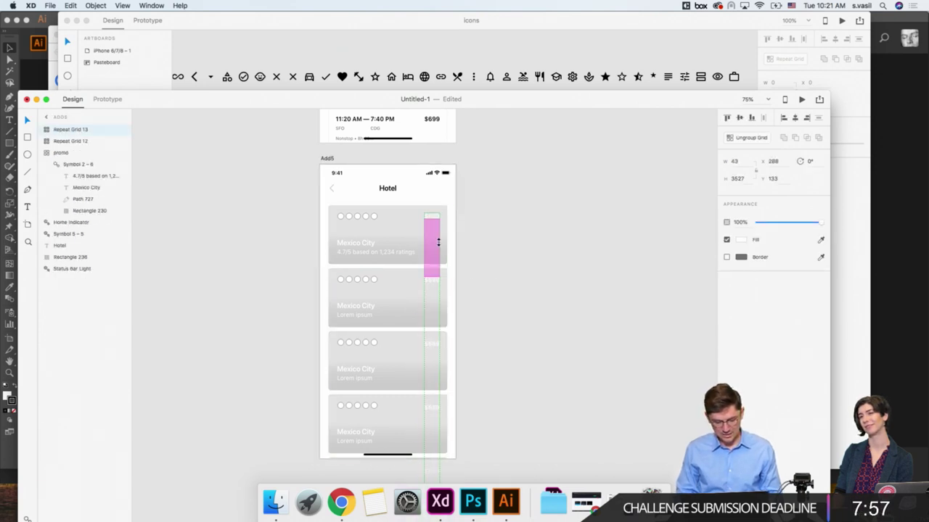
left_click(468, 283)
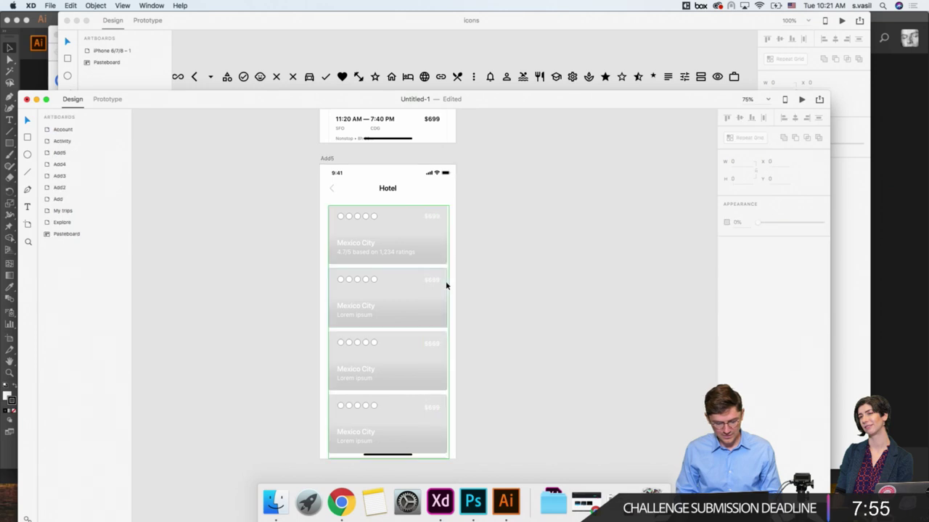
left_click(438, 283)
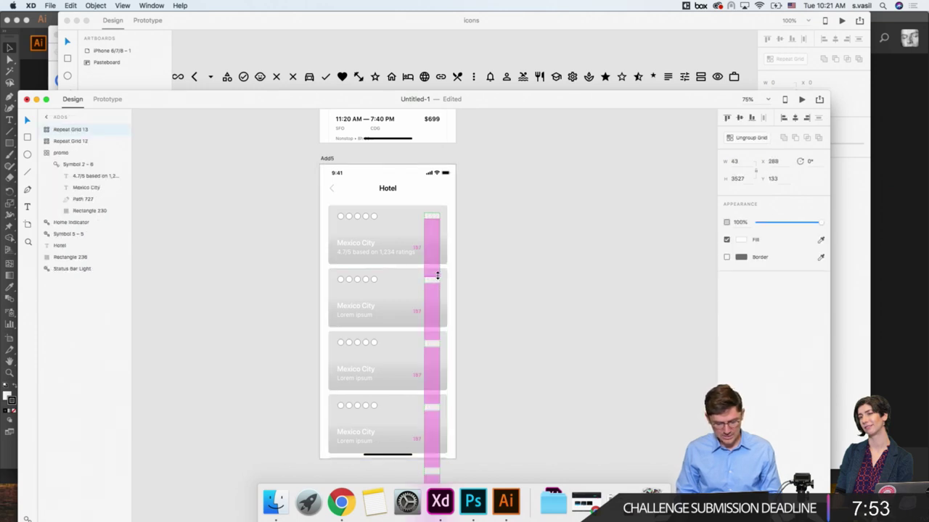
left_click(488, 279)
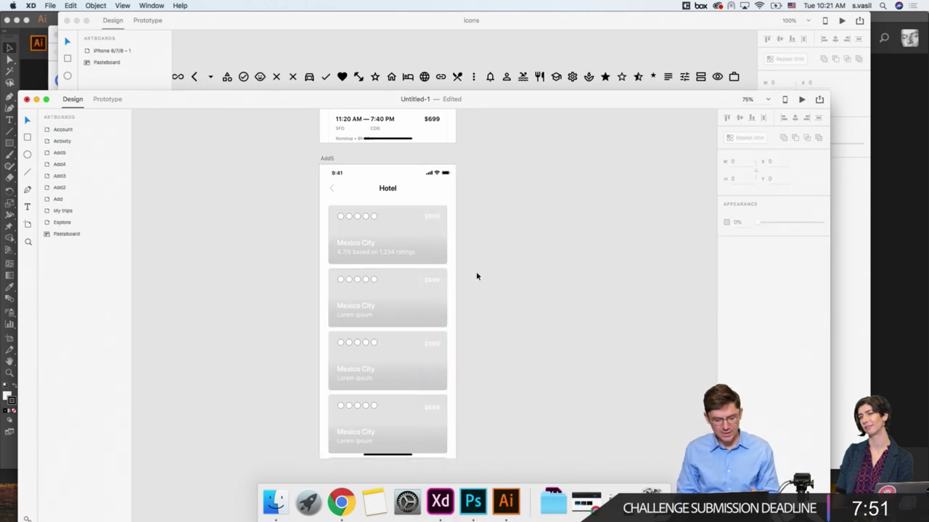
scroll(476, 275, "down", 1)
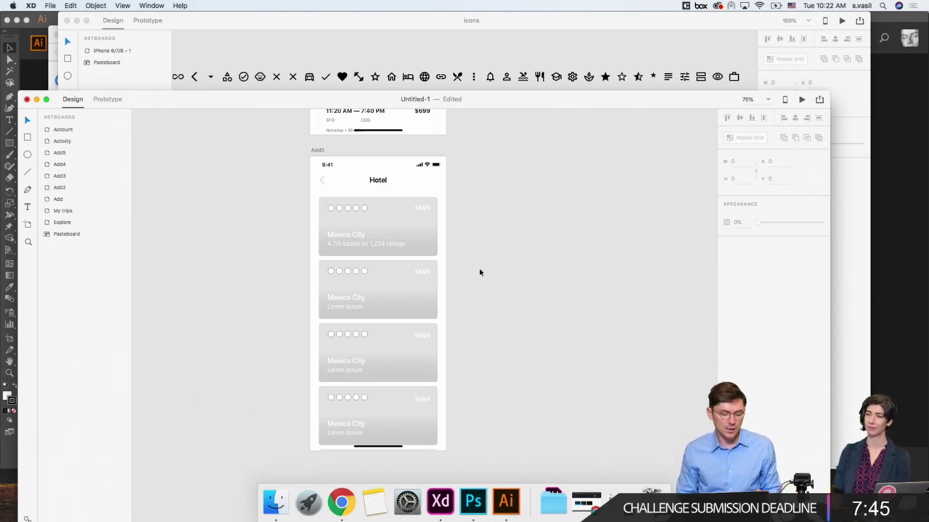
scroll(479, 272, "up", 5)
scroll(479, 272, "down", 5)
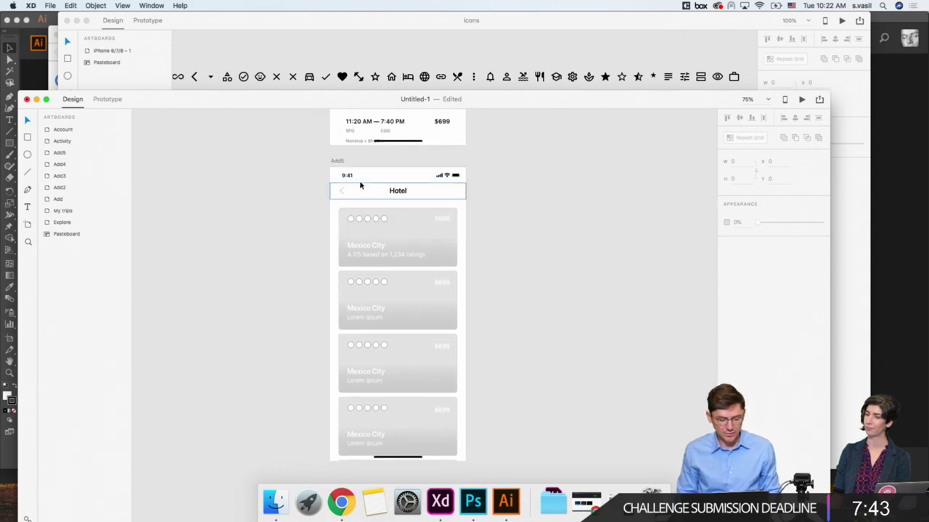
left_click(340, 165)
scroll(340, 165, "up", 5)
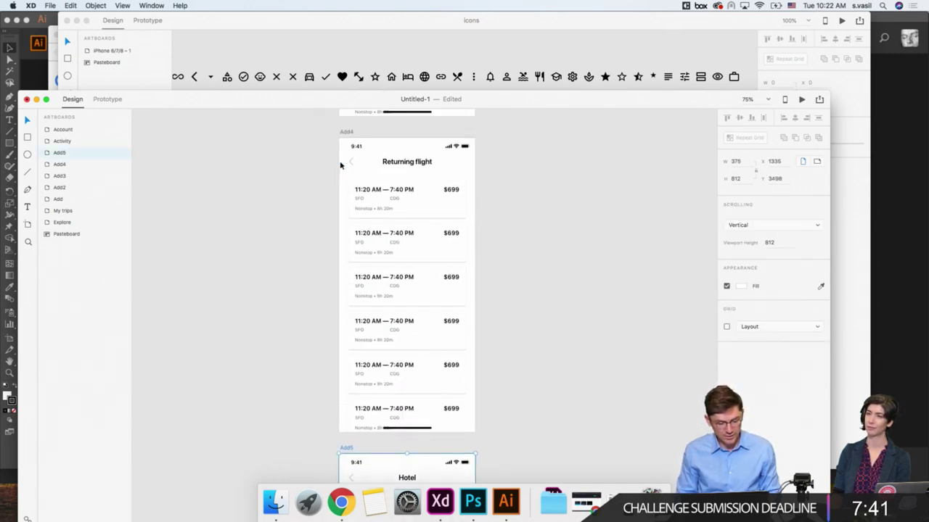
scroll(341, 164, "down", 5)
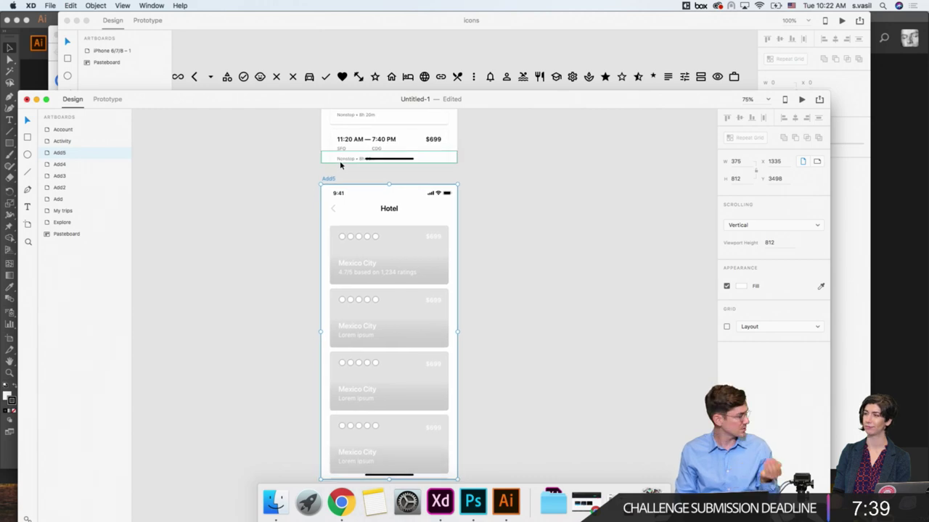
scroll(339, 165, "down", 4)
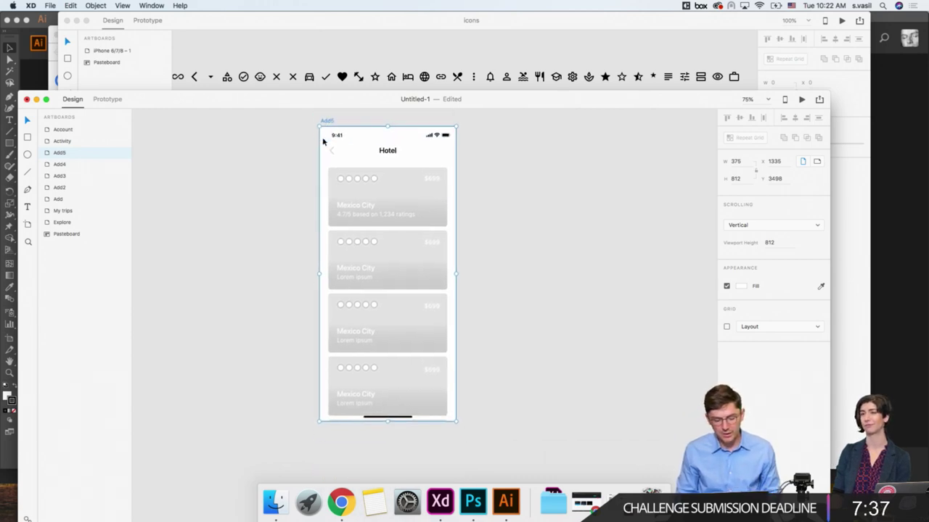
scroll(328, 125, "down", 5)
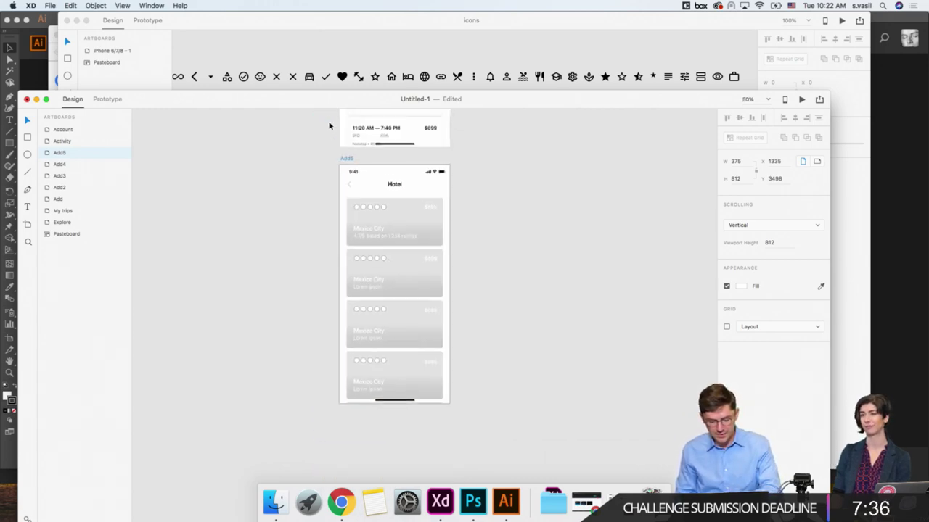
left_click(331, 168)
scroll(332, 168, "up", 5)
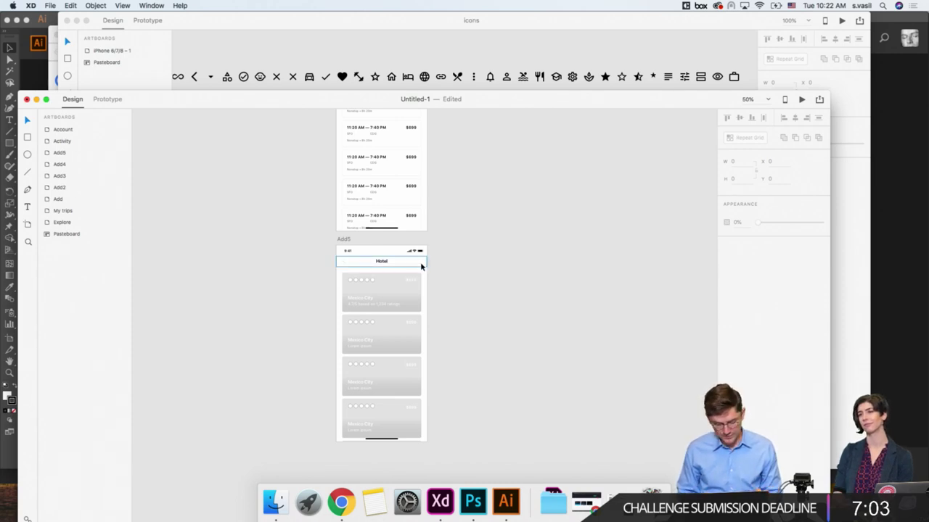
Step: Look over the Hotel and Returning flight screens, checking their card lists
scroll(440, 272, "up", 10)
scroll(440, 273, "up", 5)
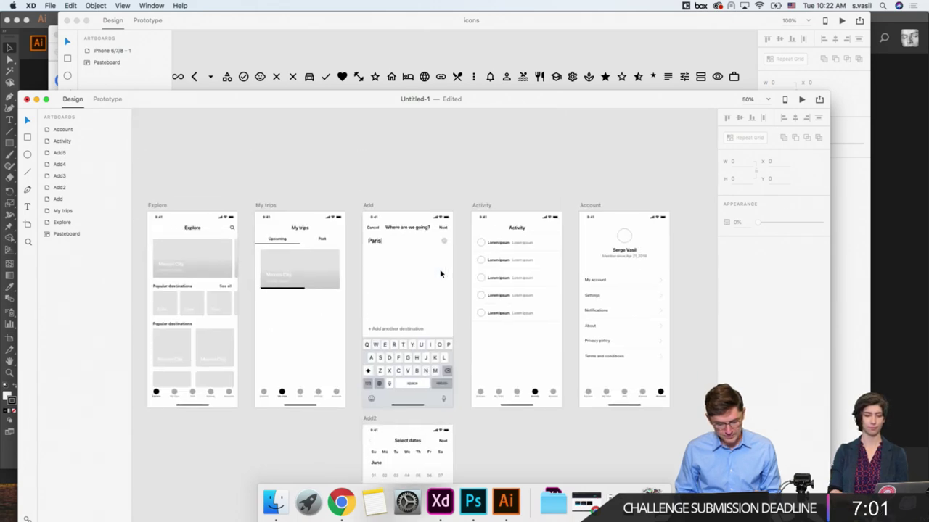
scroll(439, 274, "down", 1)
scroll(440, 274, "down", 10)
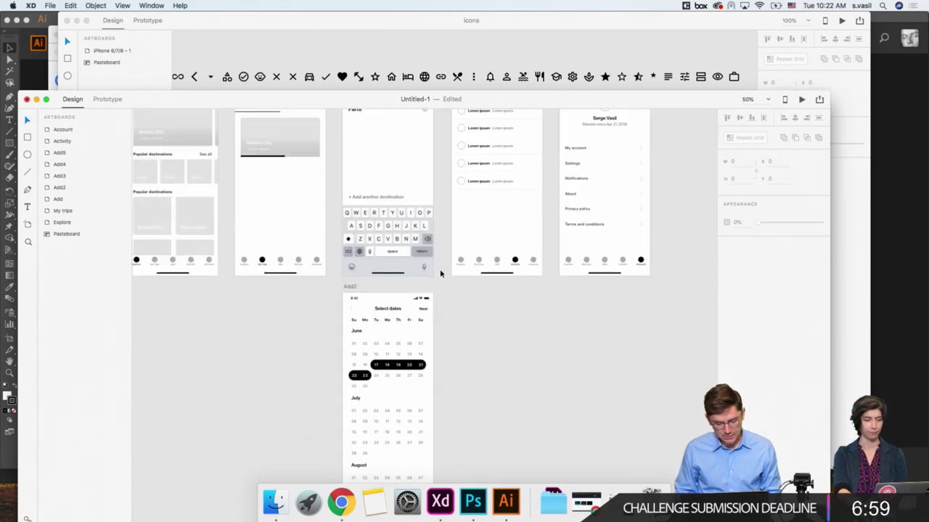
scroll(414, 213, "up", 3)
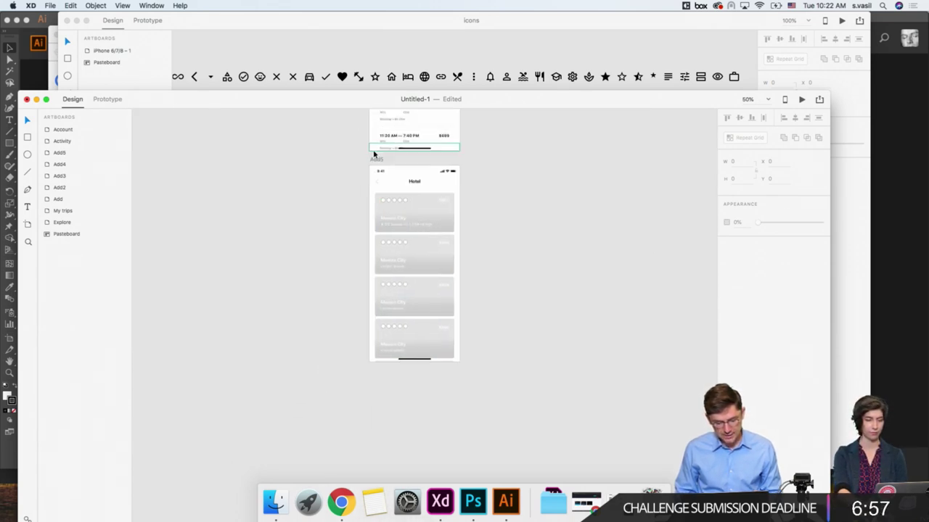
left_click(377, 158)
left_click(357, 197)
left_click(379, 208)
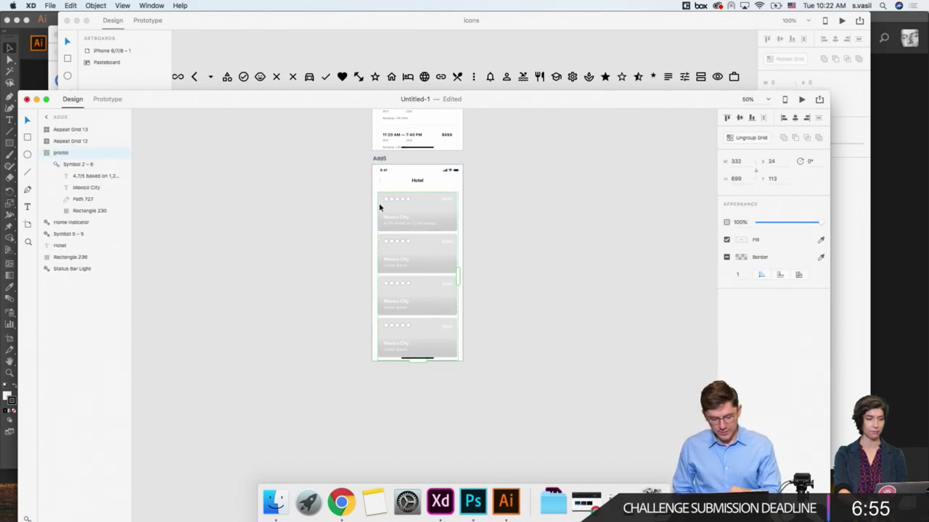
scroll(378, 207, "up", 5)
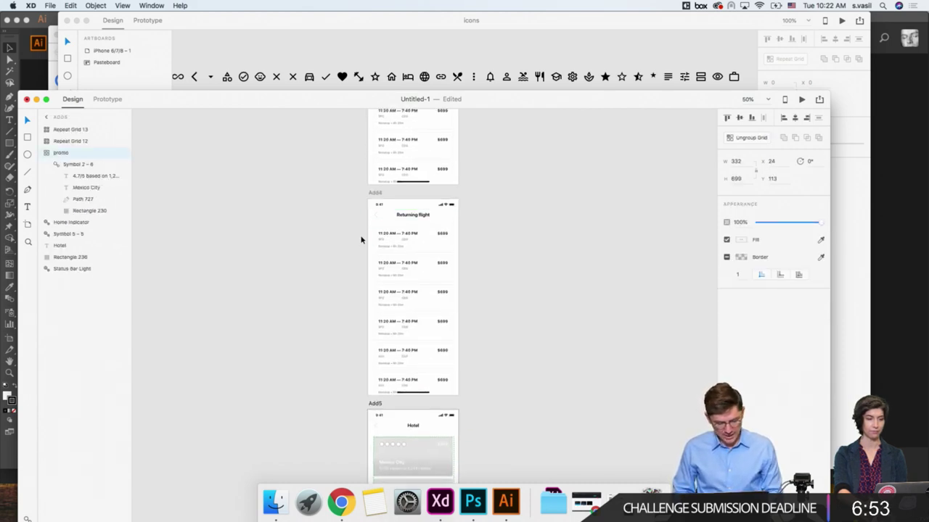
left_click(367, 205)
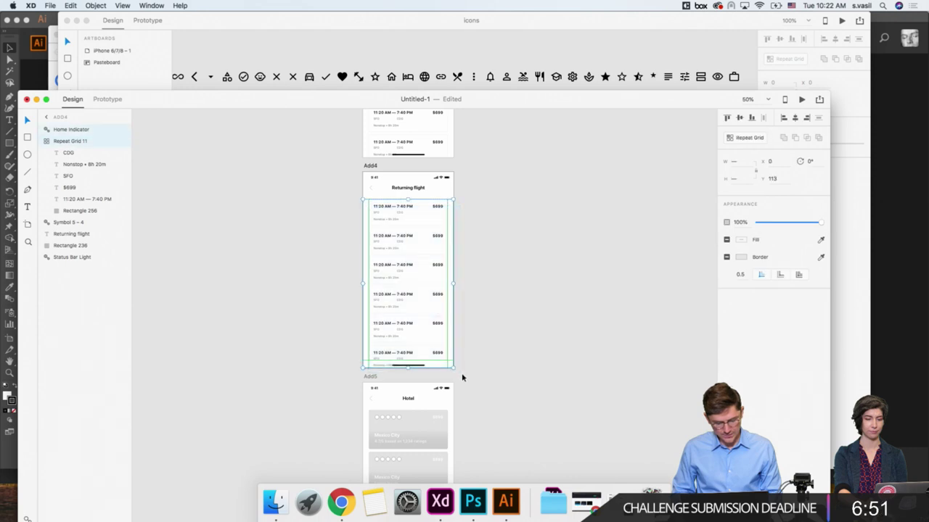
left_click(278, 250)
Step: Move the Departing flight list down from Y 123 to Y 163
scroll(279, 250, "up", 4)
left_click(379, 214)
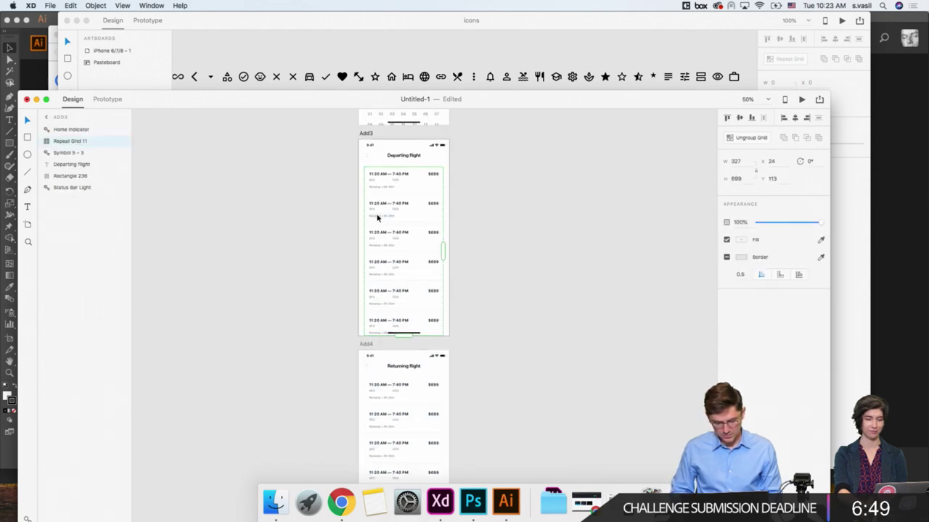
scroll(377, 218, "up", 3)
scroll(377, 212, "up", 3)
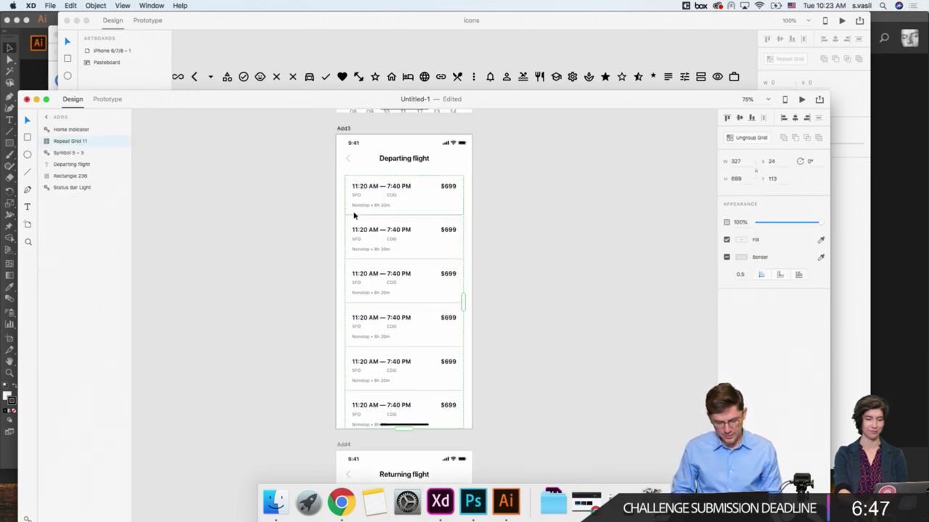
key("shift+Down")
key("shift+Down")
key("shift+Down")
key("shift+Down")
key("super+1")
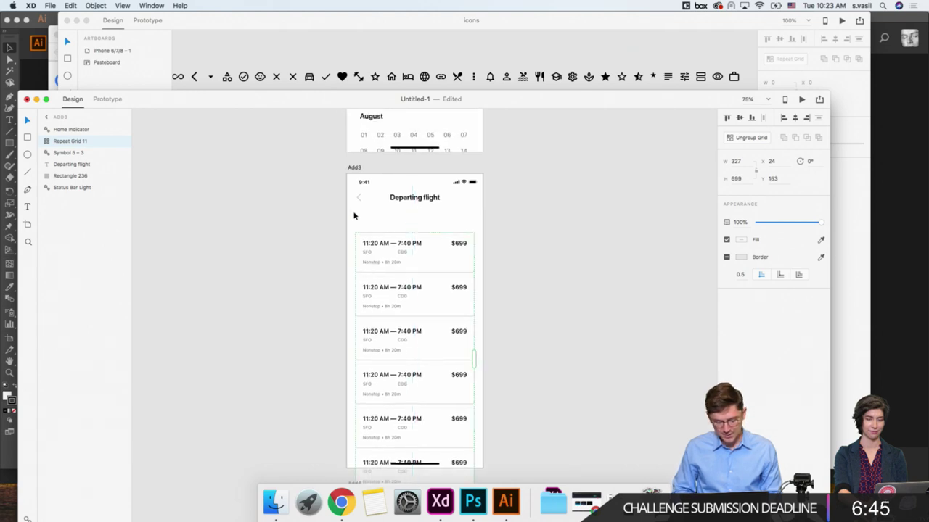
Step: Duplicate the header rectangle as a new bar just below the header
left_click(362, 162)
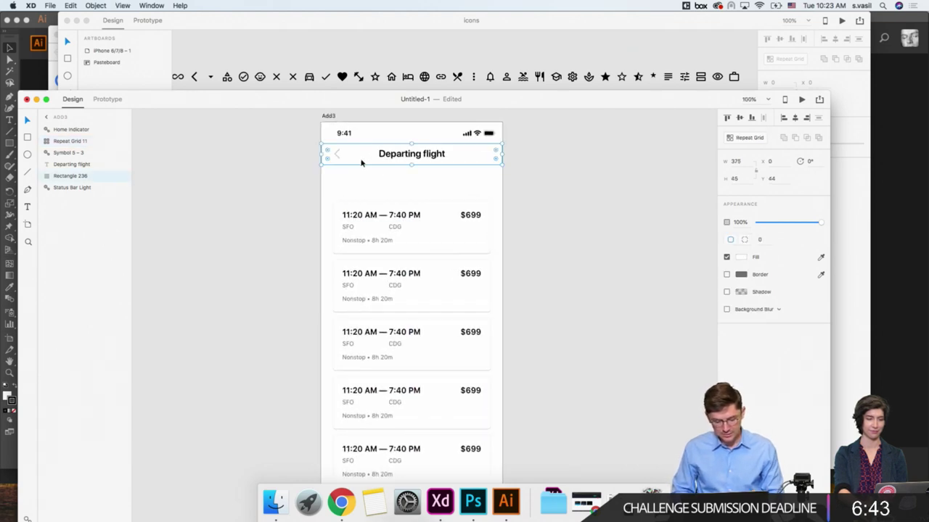
left_click_drag(361, 163, 361, 183)
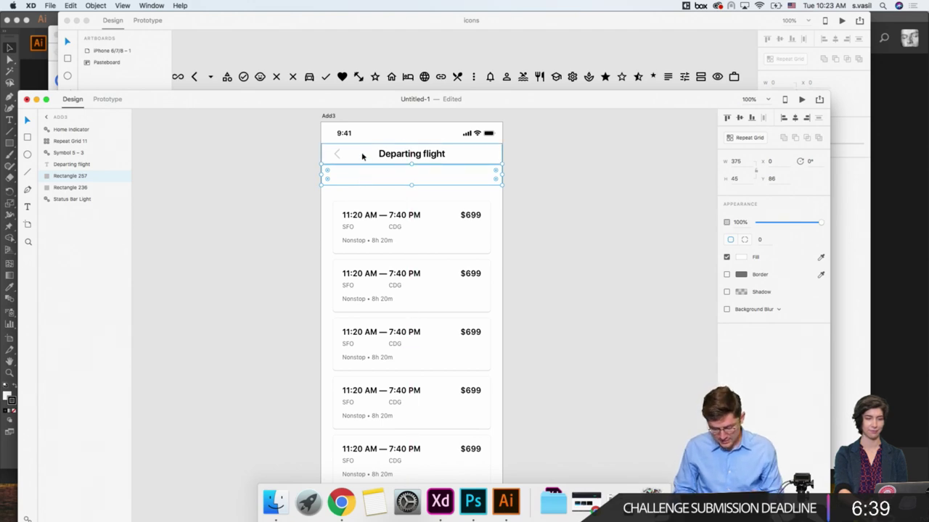
key("super+3")
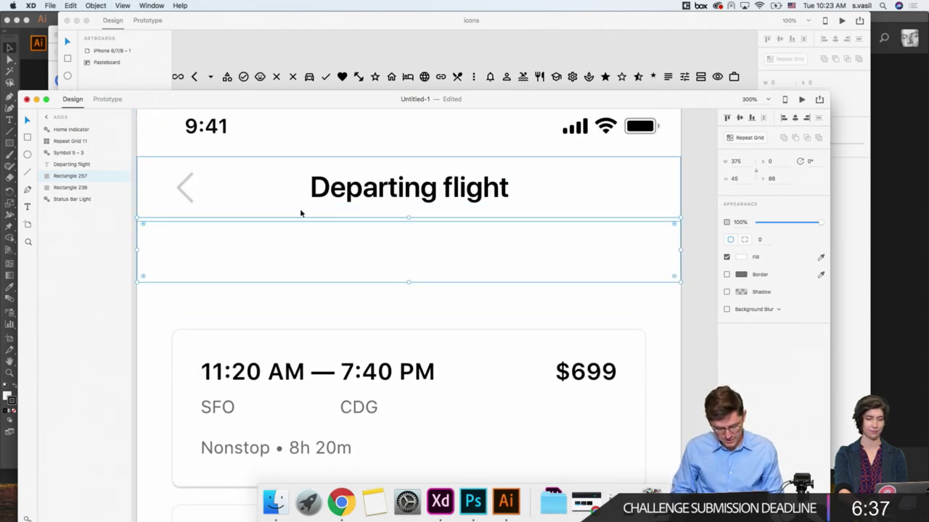
key("Down")
key("Down")
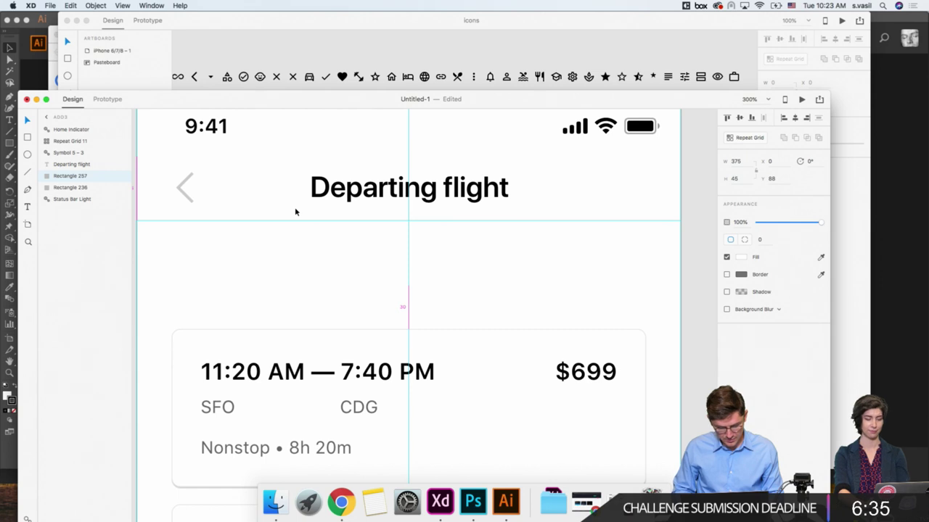
key("super+minus")
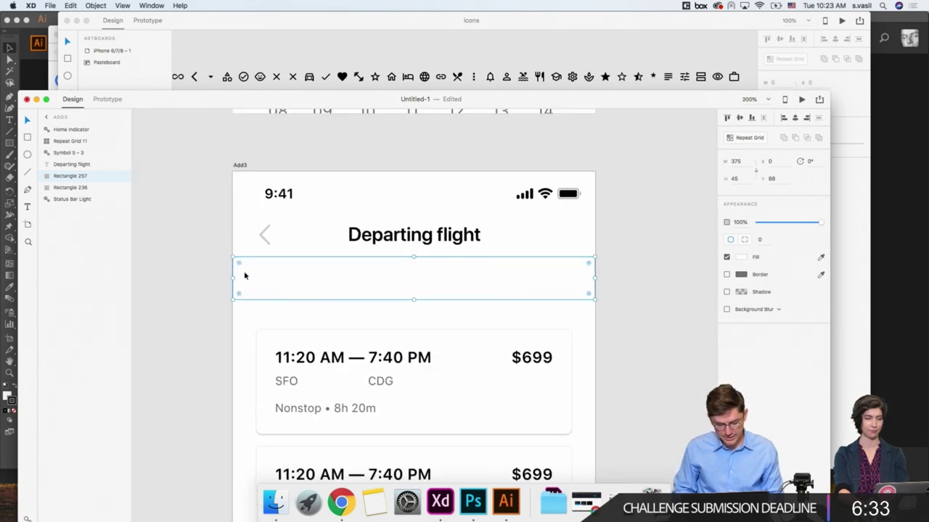
Step: Add a black 'All' text label in the new bar at X 24
left_click(27, 207)
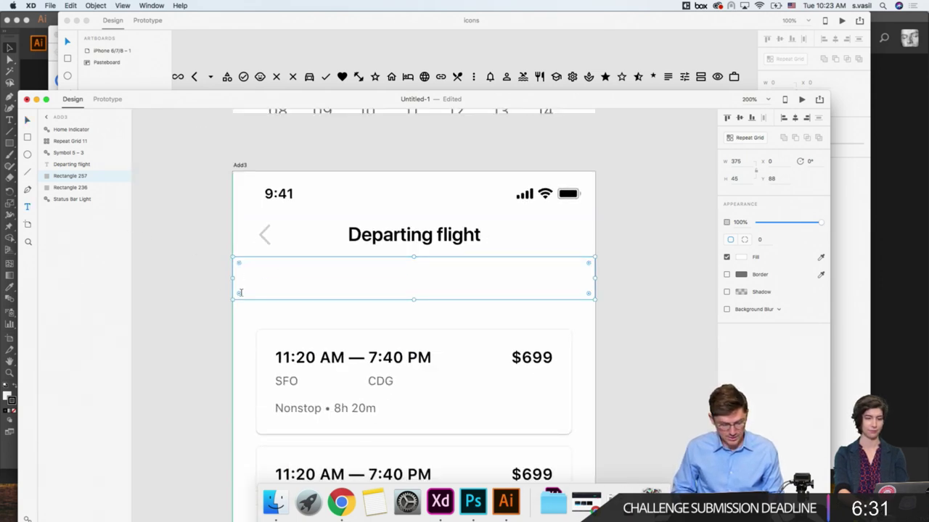
left_click(251, 282)
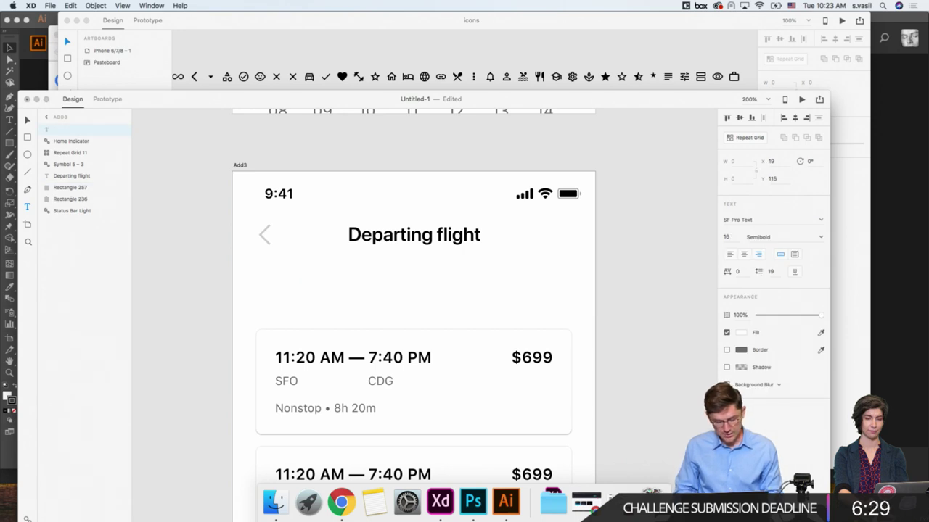
type("All")
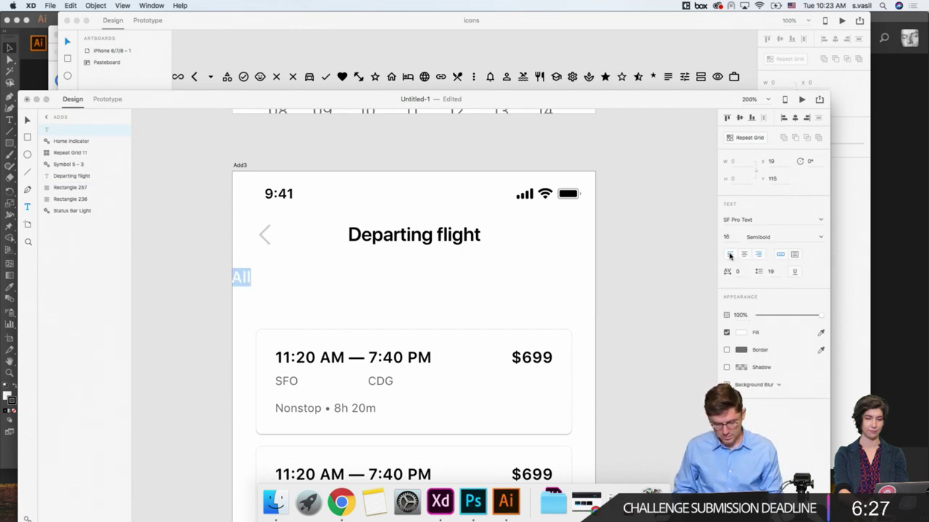
left_click(741, 333)
left_click_drag(675, 286, 626, 353)
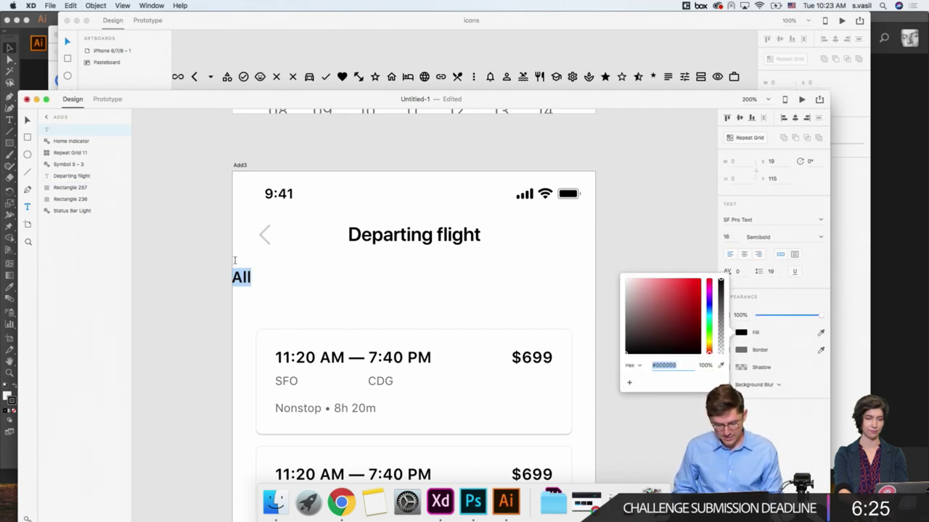
key("Escape")
key("Escape")
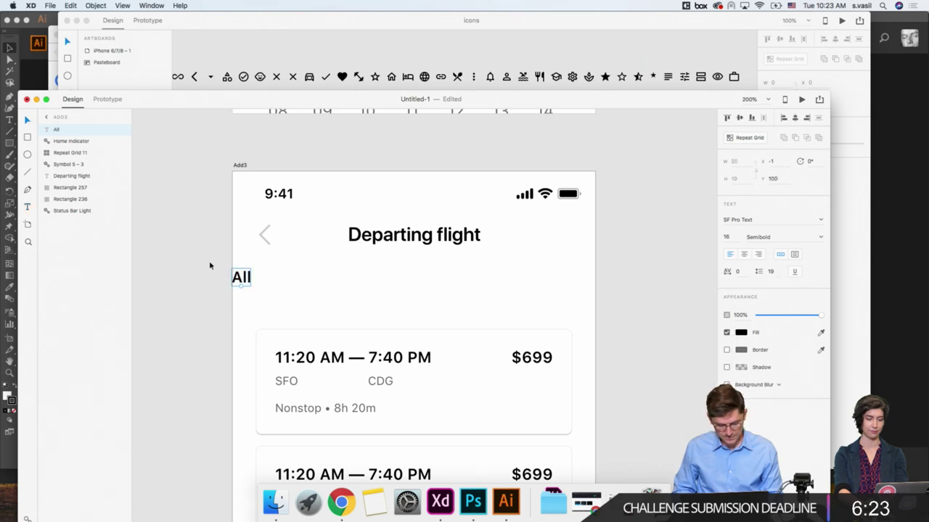
left_click_drag(241, 281, 259, 281)
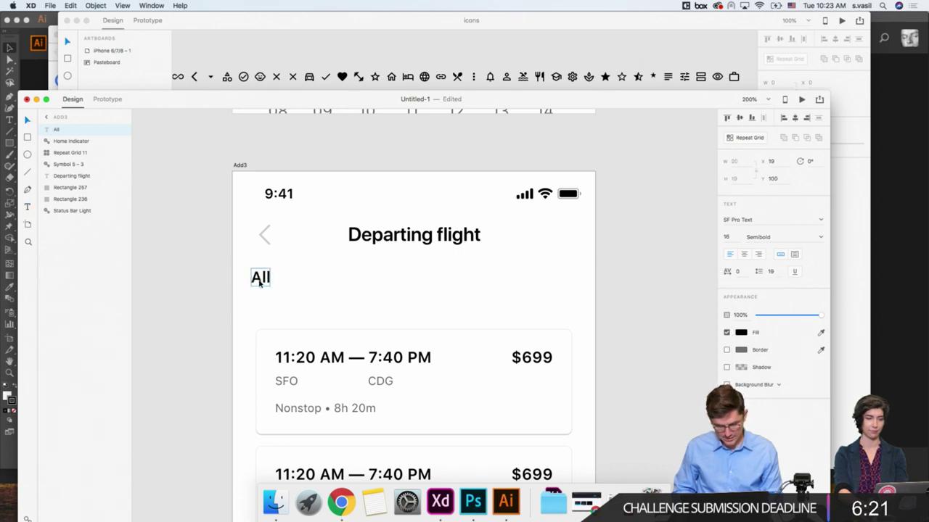
type("24")
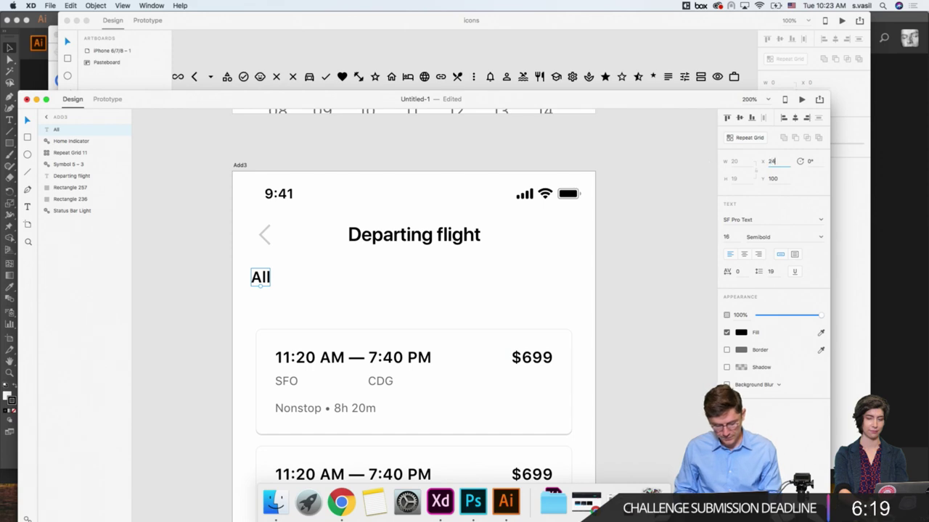
key("Return")
scroll(265, 283, "up", 2)
scroll(265, 283, "left", 2)
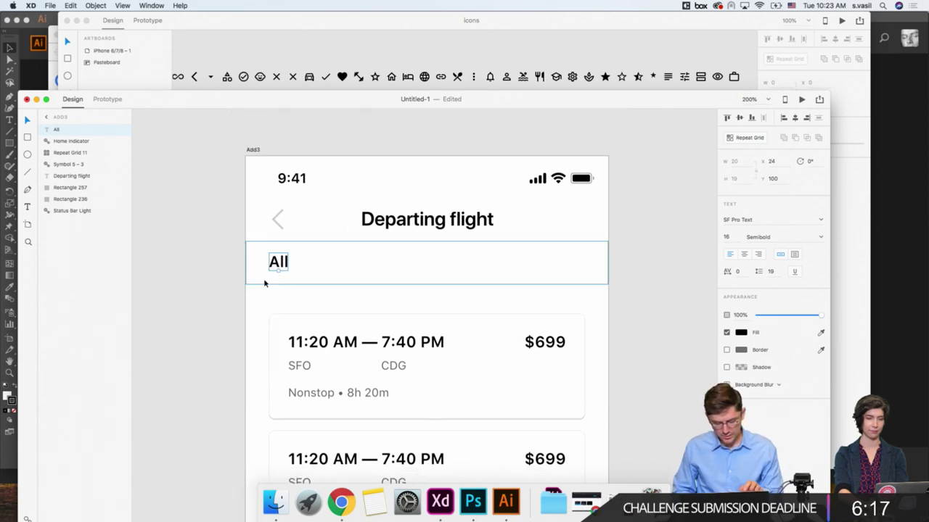
scroll(263, 278, "down", 5)
scroll(265, 240, "up", 8)
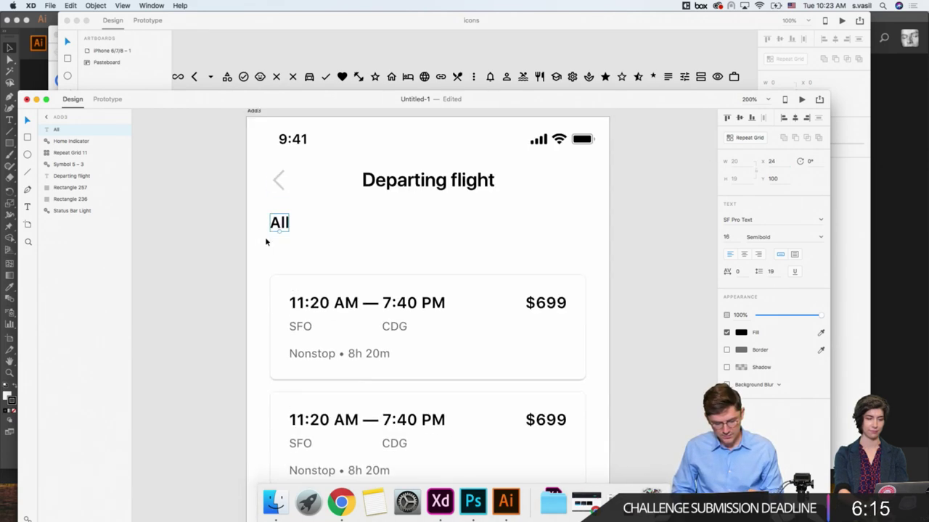
Step: Change the All label's text to 'Price'
double_click(277, 358)
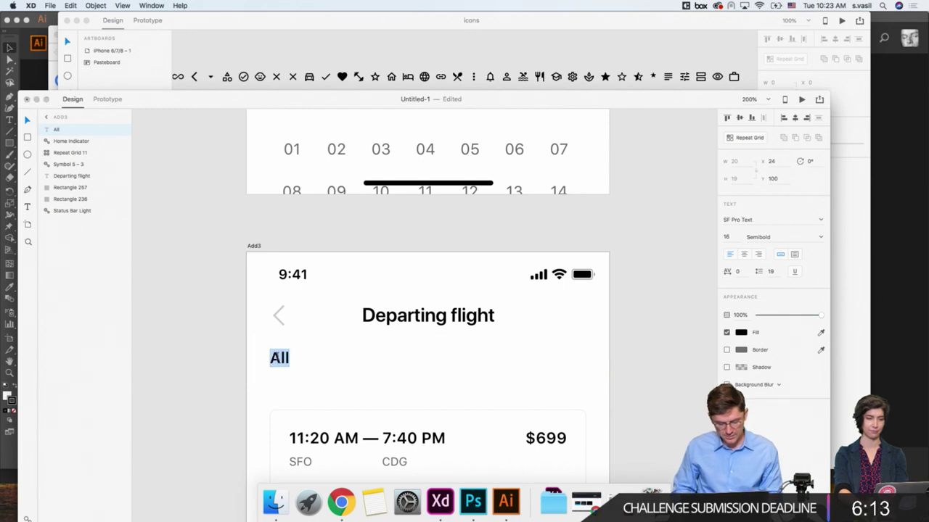
type("P")
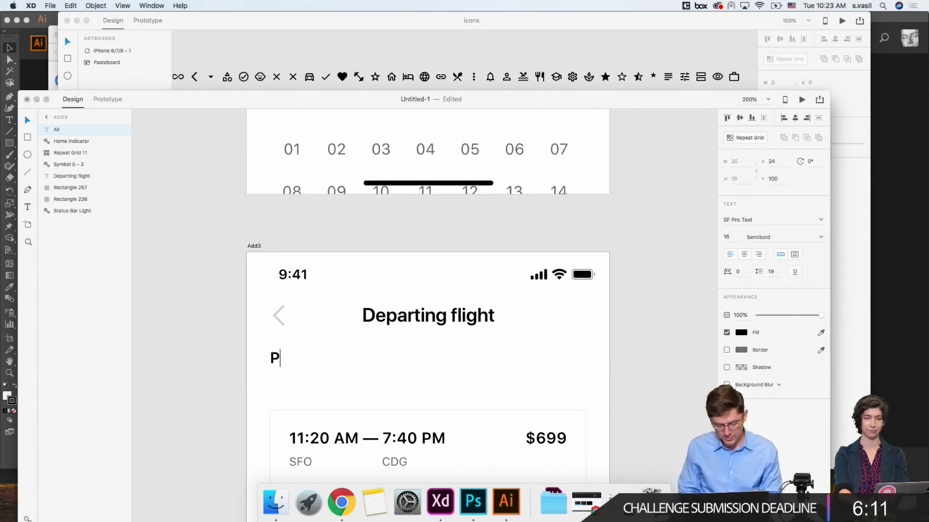
type("rice")
key("Escape")
scroll(255, 344, "down", 2)
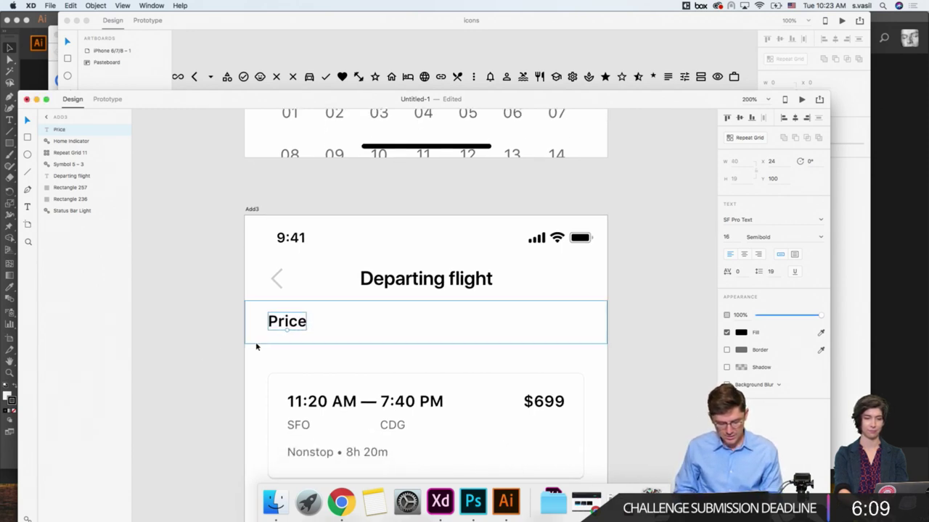
key("alt")
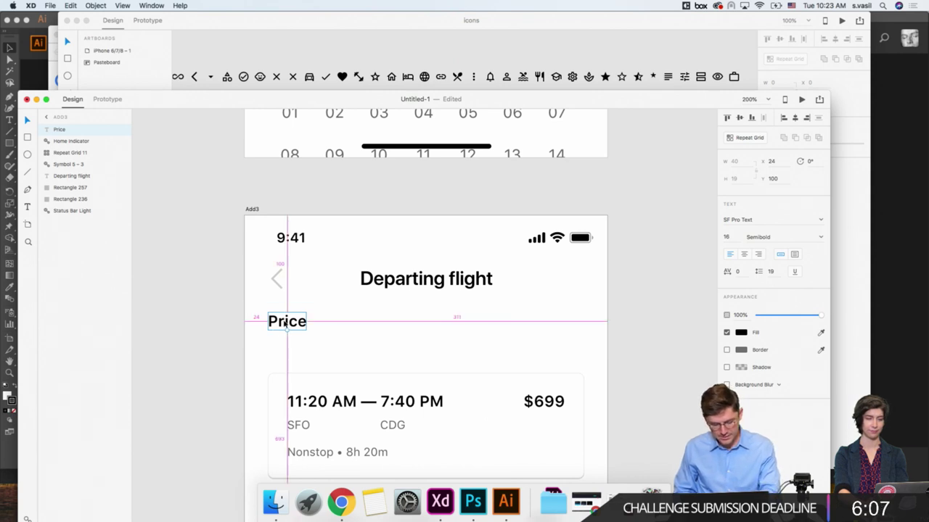
Step: Duplicate Price into 'Duration' and 'Stops' tab labels, nudging Stops right by 10
left_click_drag(286, 326, 362, 330)
double_click(363, 324)
type("Dur")
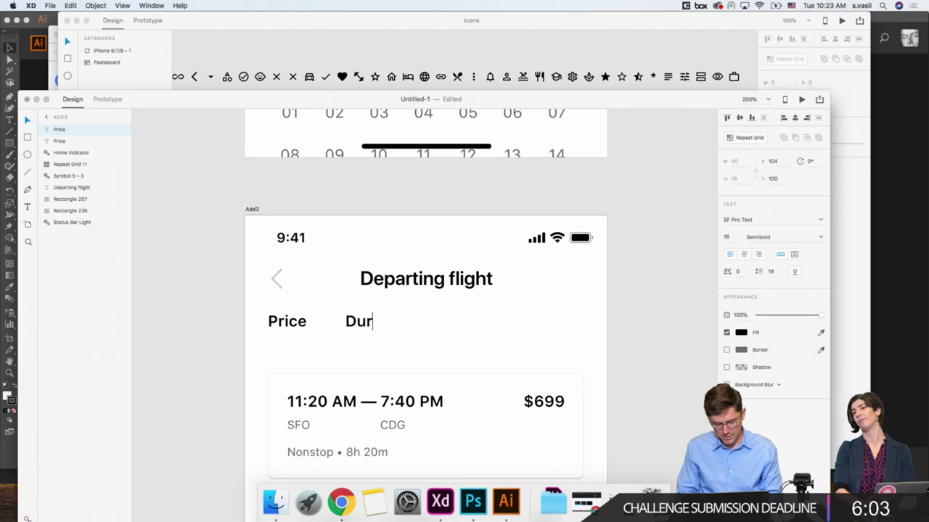
type("ation")
key("Escape")
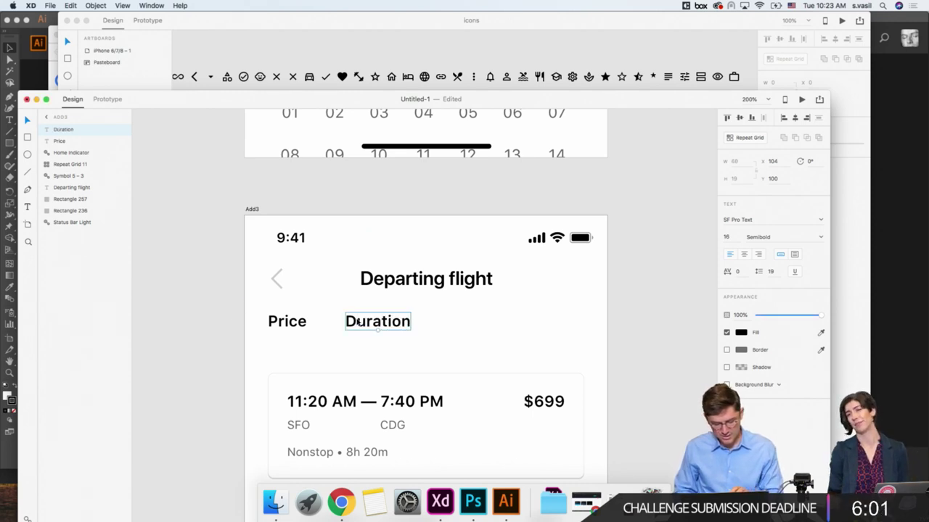
left_click_drag(359, 324, 452, 331)
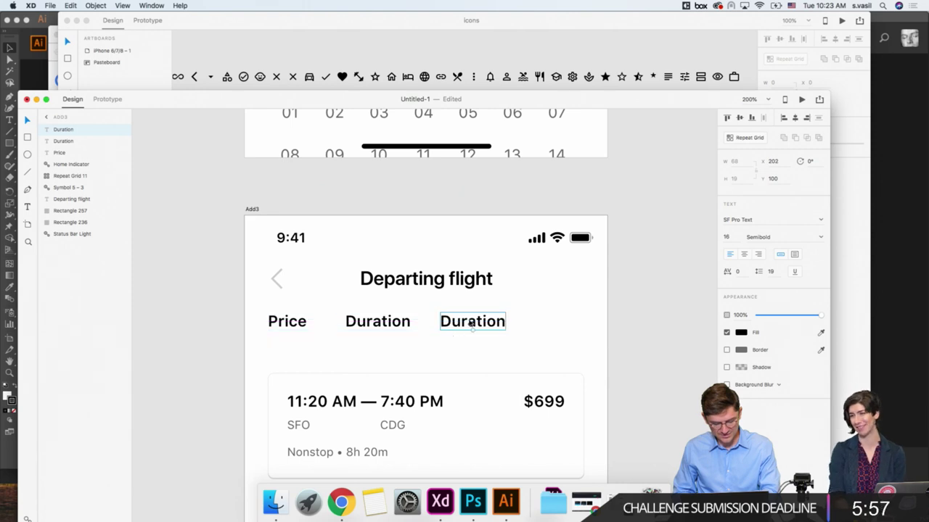
double_click(468, 321)
type("Stops")
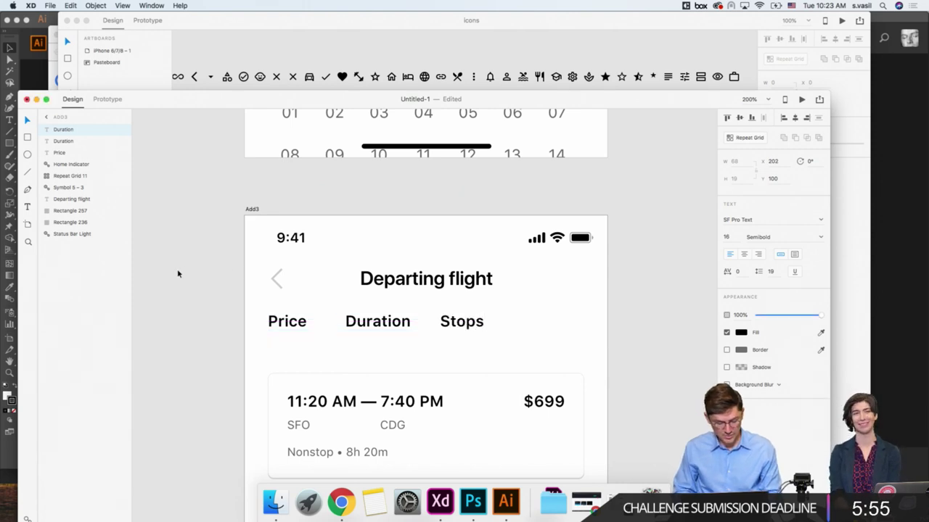
key("Escape")
scroll(177, 272, "down", 2)
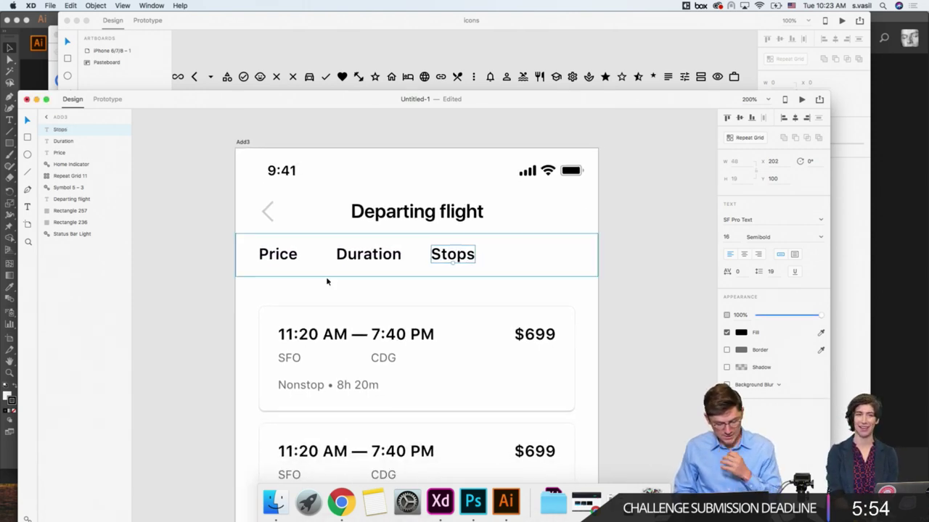
key("shift+Right")
Step: Copy Duration past Stops as a fourth tab and rename it 'Lorem ipsum'
left_click(375, 263)
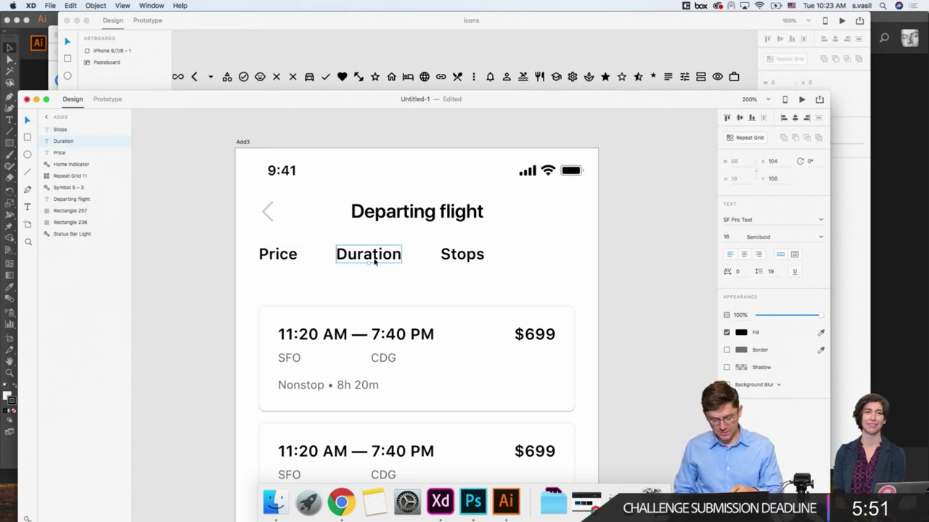
left_click_drag(375, 262, 562, 280)
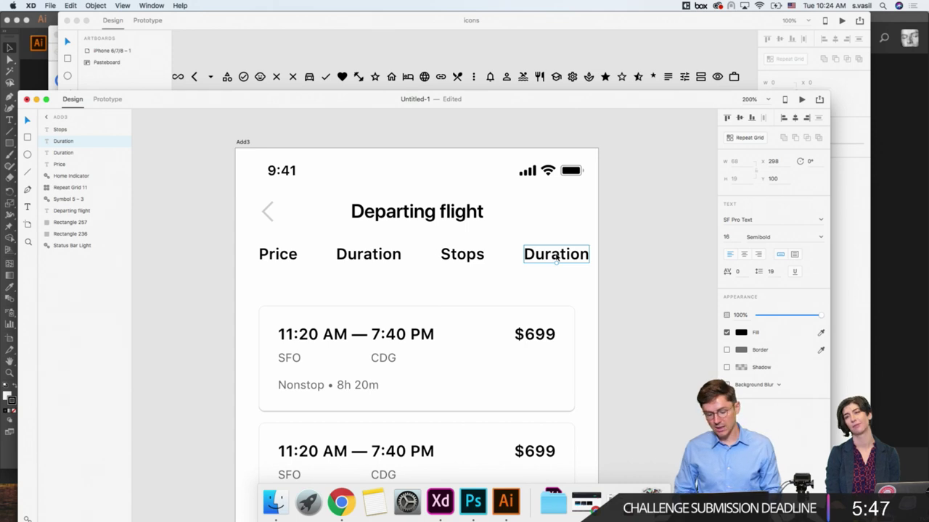
scroll(556, 259, "down", 2)
double_click(533, 229)
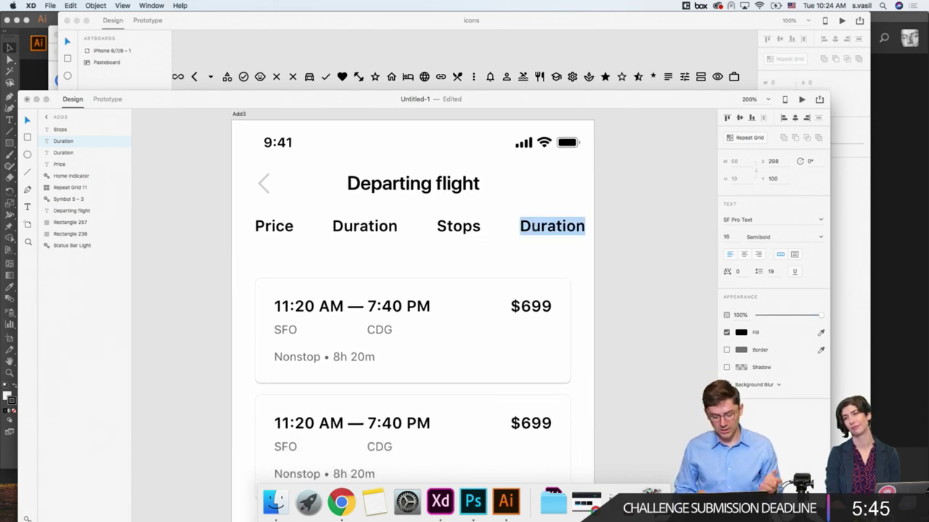
type("Lorem ipsum")
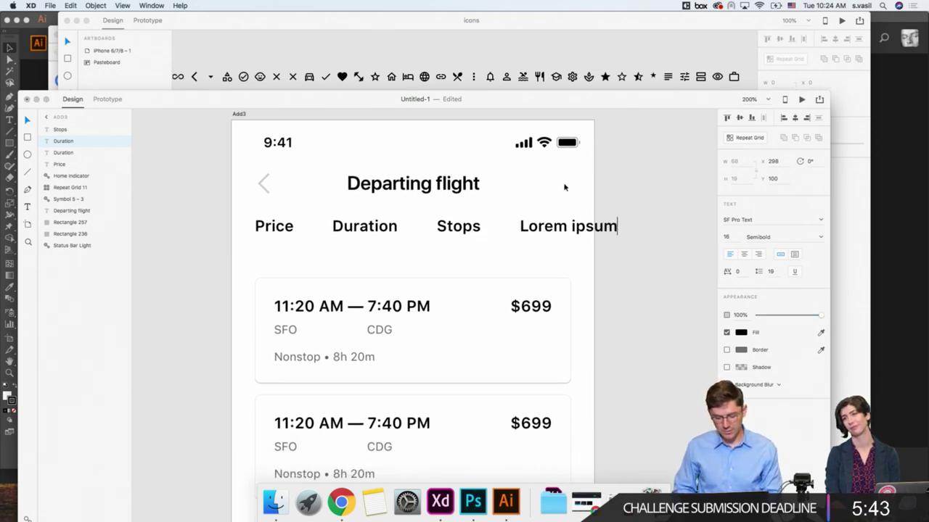
left_click(216, 220)
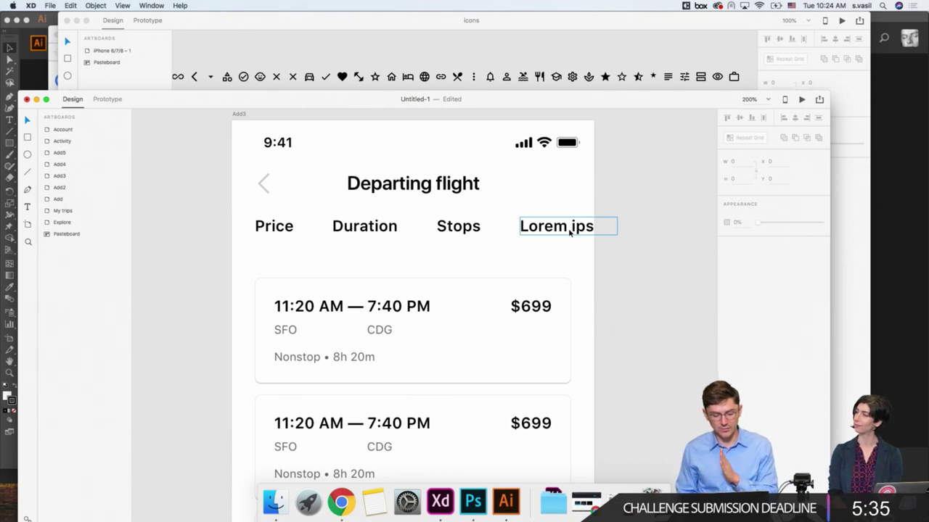
Step: Turn a copy of the tab background into a black 2 px bar under Price
left_click(279, 237)
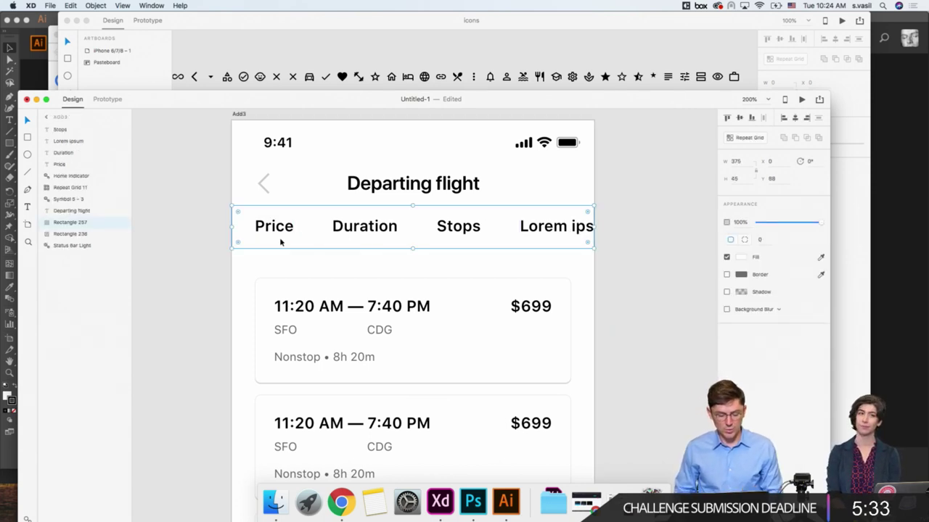
key("super+c")
key("super+v")
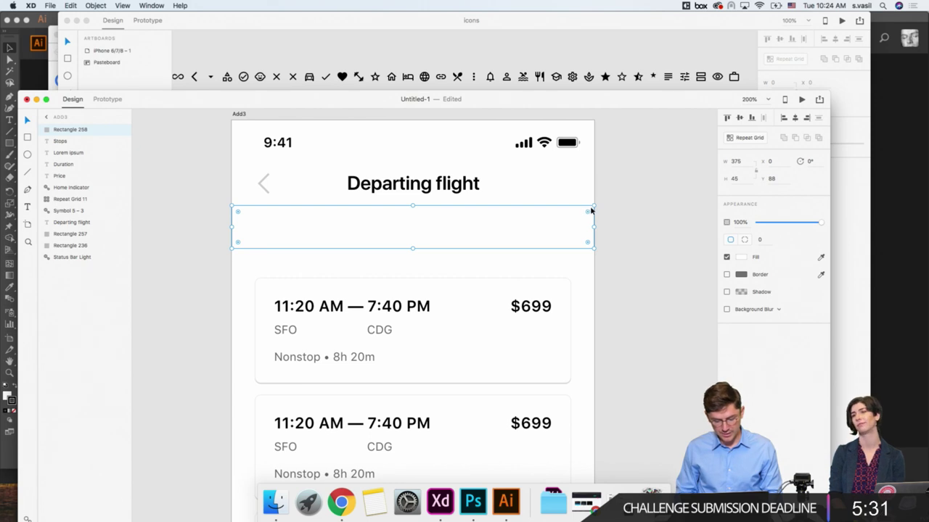
left_click_drag(592, 209, 317, 243)
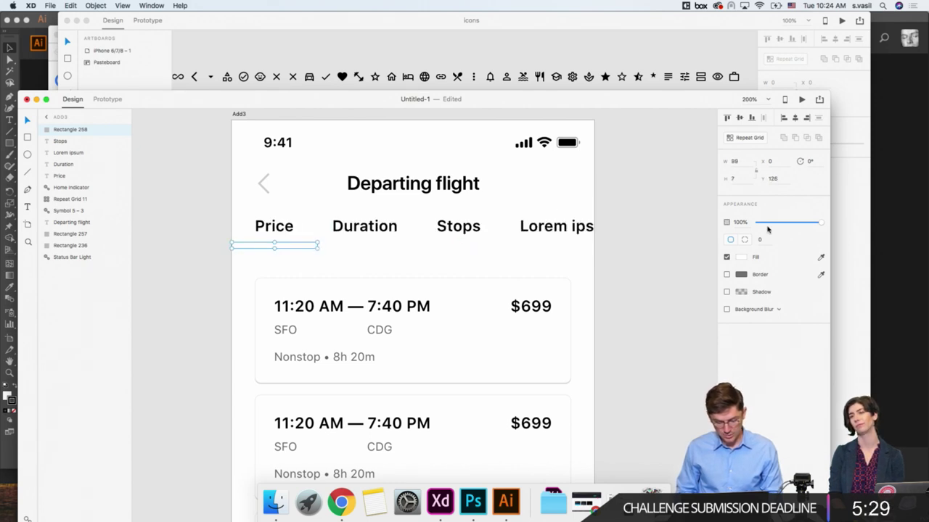
left_click(740, 257)
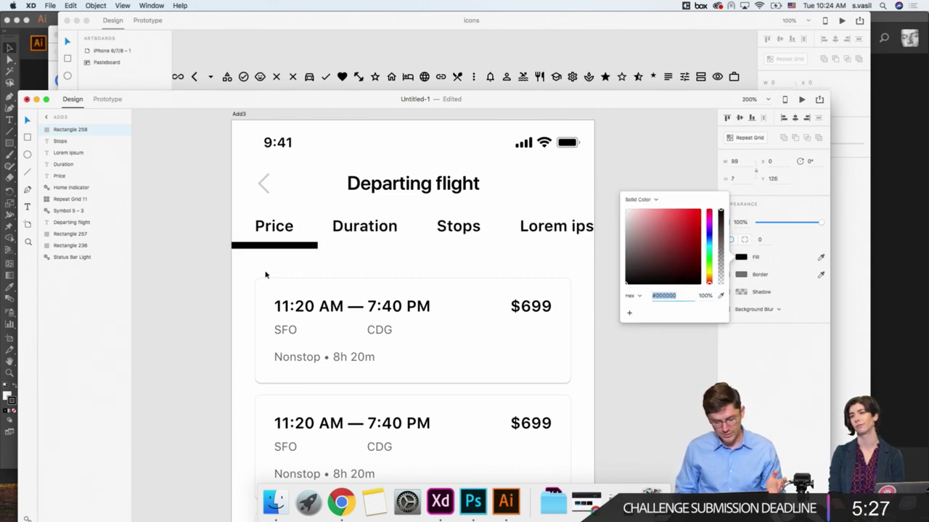
left_click(278, 244)
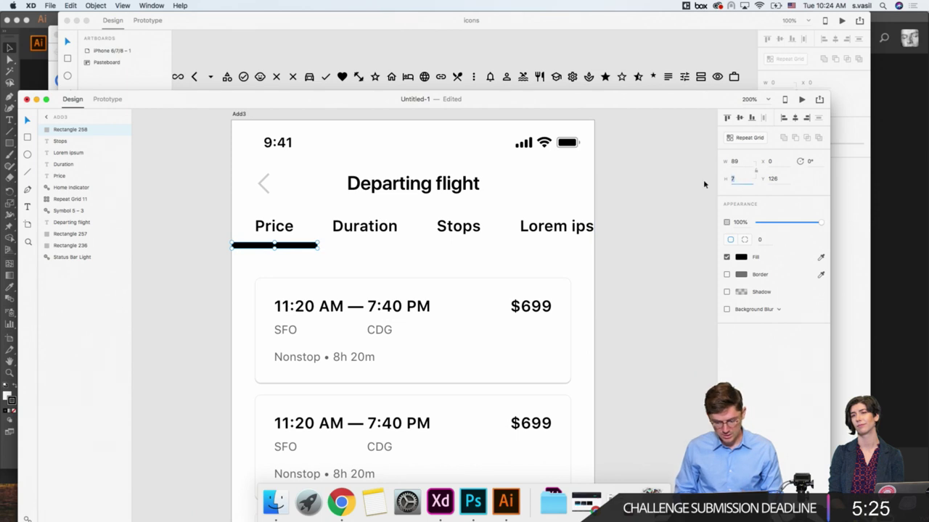
type("2")
key("Return")
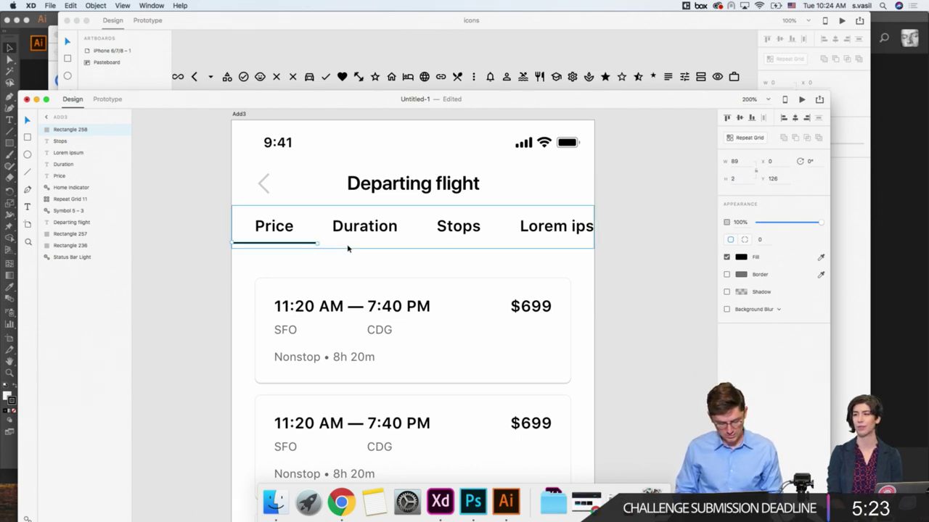
left_click(350, 246, "shift")
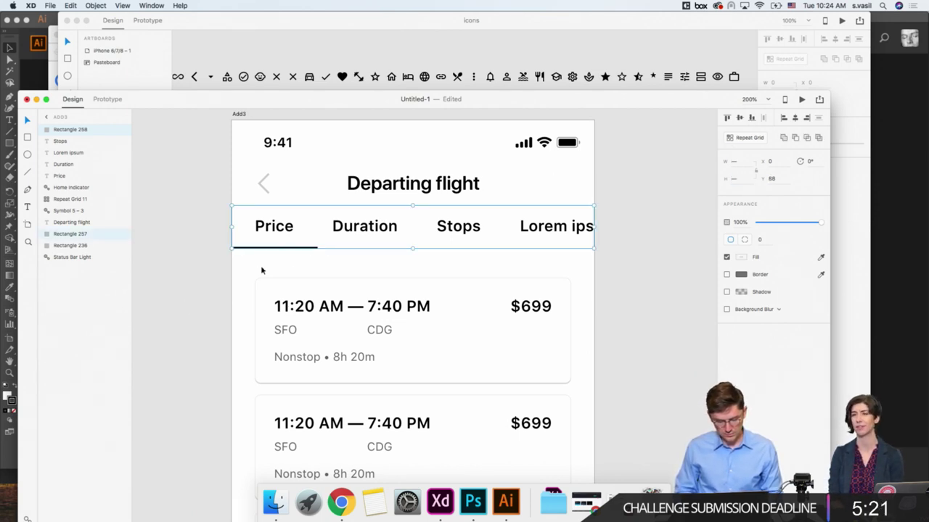
left_click(212, 265)
left_click(250, 249)
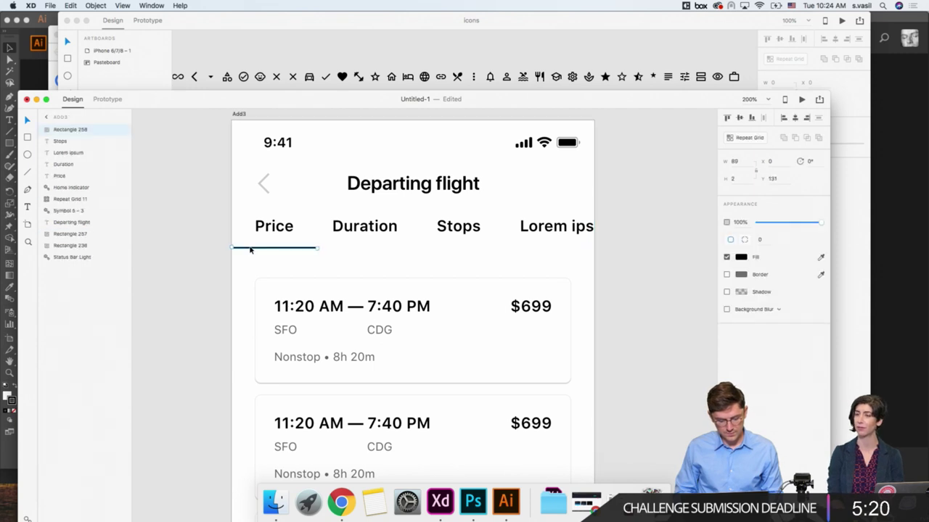
left_click(743, 163)
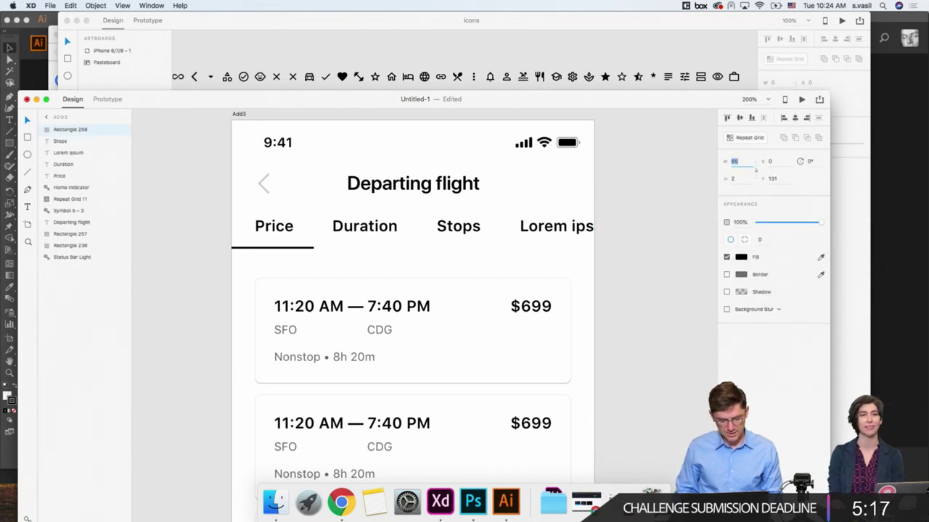
Step: Group the tab labels and rectangles, and move the flight card list up slightly
left_click_drag(198, 218, 545, 257)
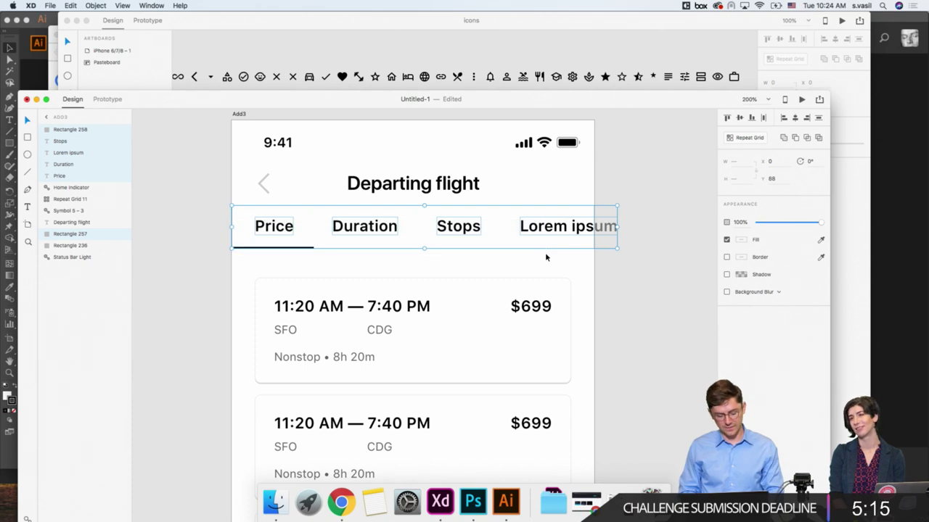
key("super+g")
left_click(339, 278)
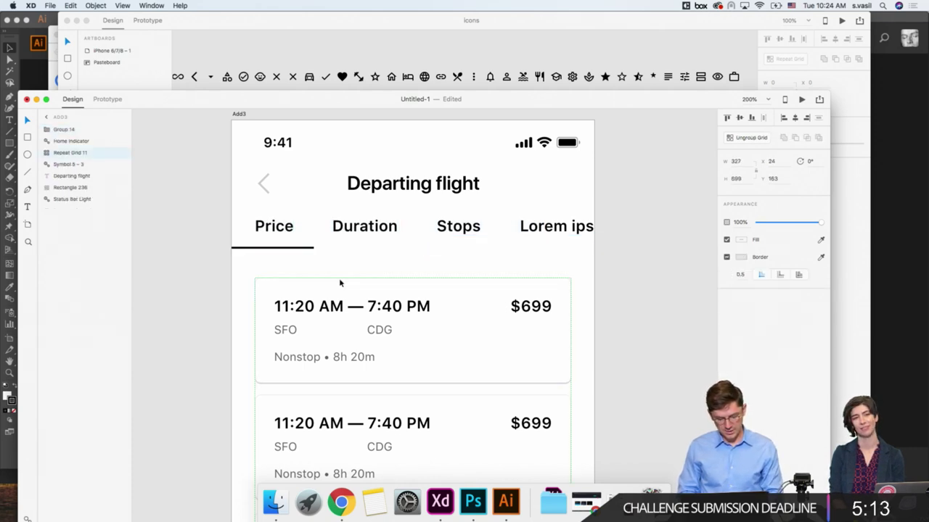
left_click_drag(339, 278, 339, 272)
left_click(294, 250)
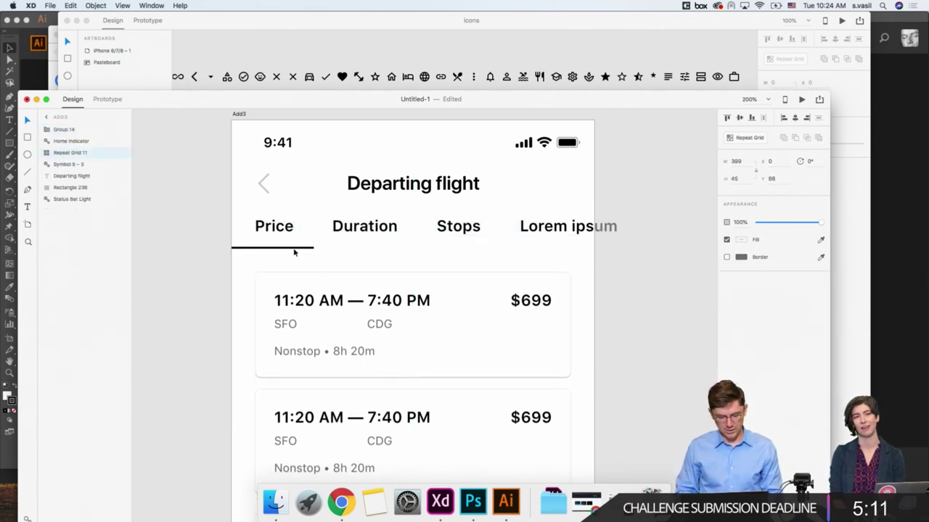
left_click(290, 247)
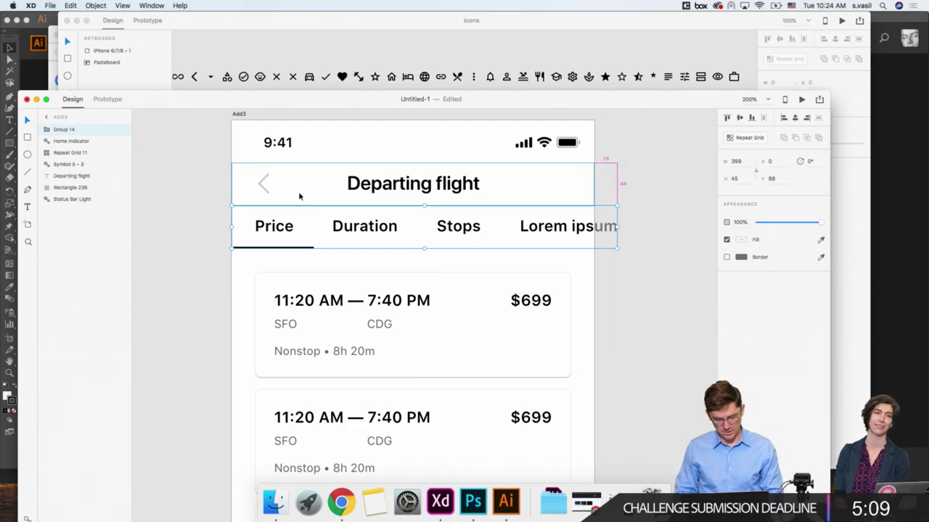
key("super+minus")
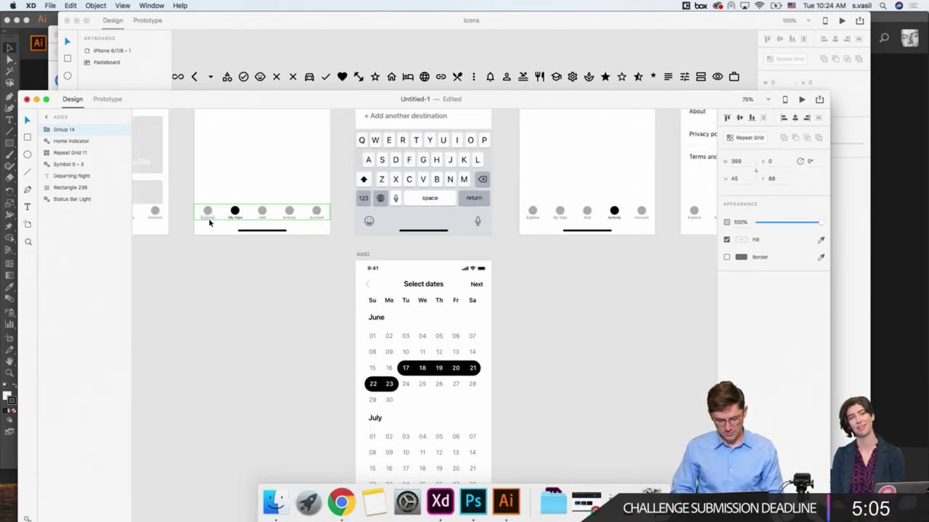
Step: Move the Returning flight card list down to make room for a tab bar
scroll(208, 222, "up", 15)
scroll(352, 307, "down", 3)
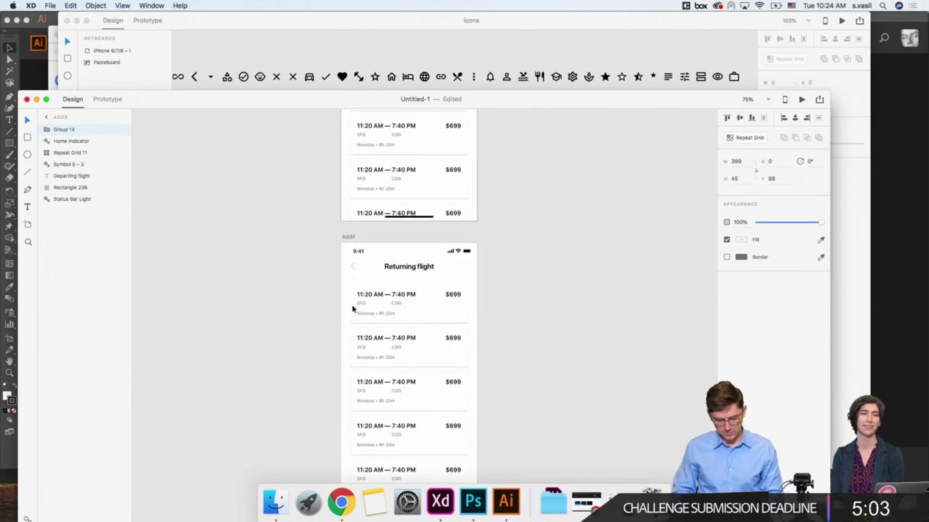
left_click(380, 301)
scroll(380, 300, "up", 4)
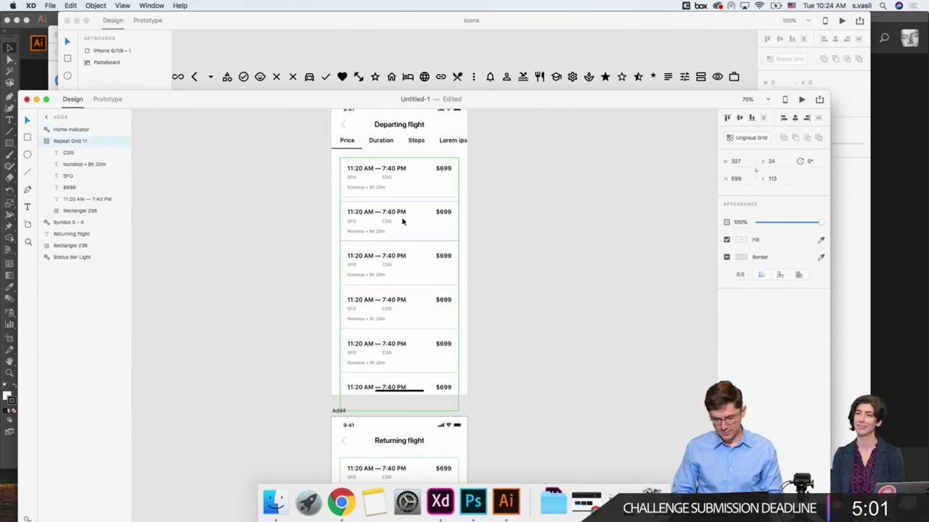
scroll(401, 221, "down", 4)
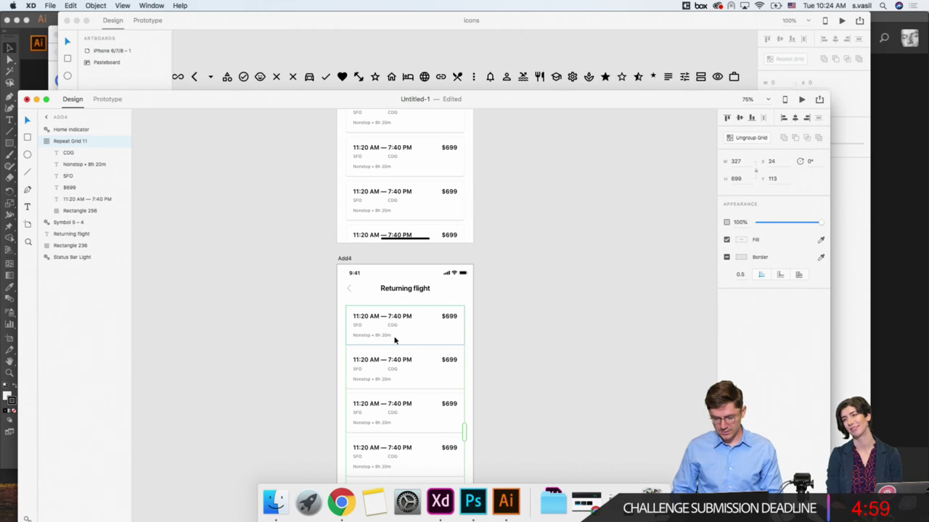
left_click_drag(394, 341, 395, 340)
scroll(395, 341, "up", 5)
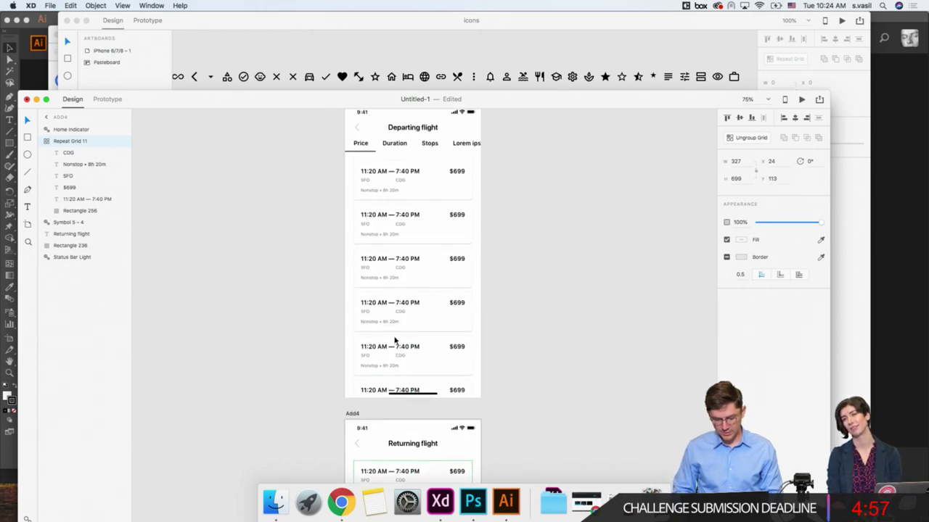
left_click(406, 256)
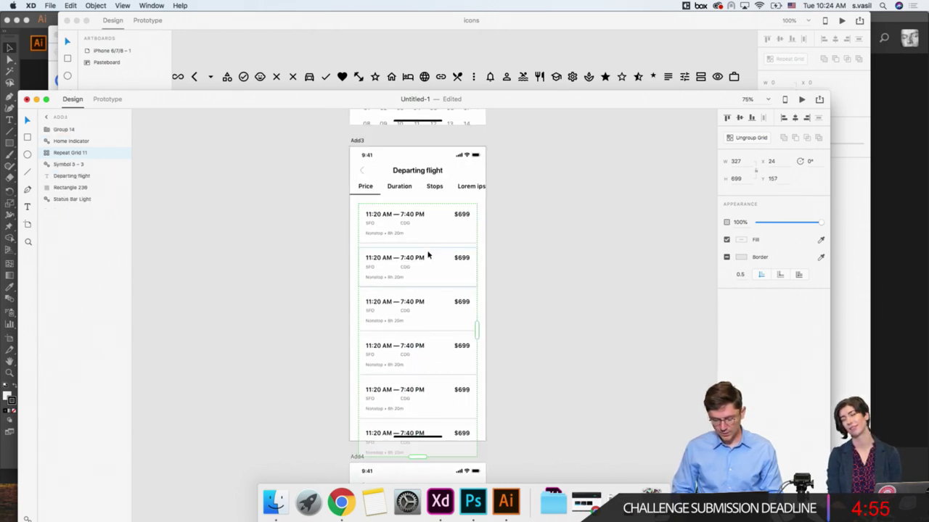
scroll(428, 254, "down", 6)
left_click(425, 297)
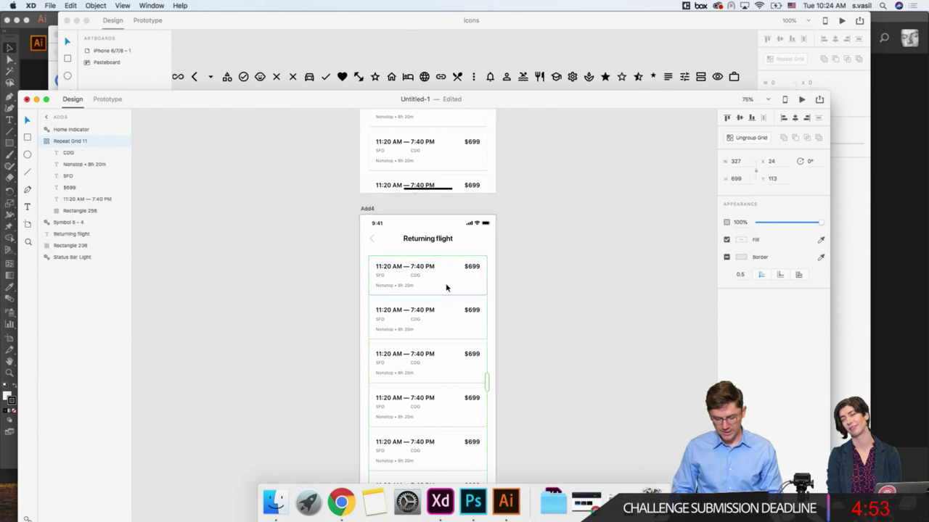
key("shift+Down")
key("shift+Down")
key("shift+Down")
key("shift+Down")
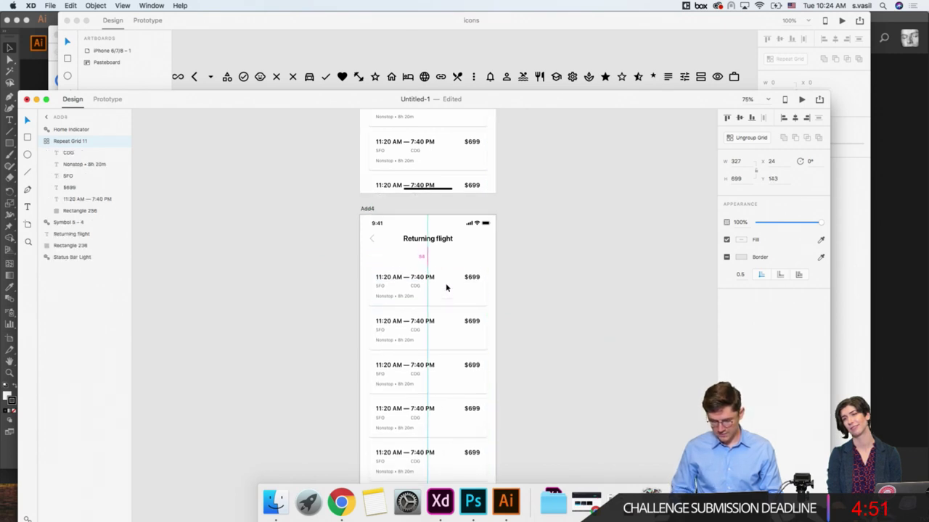
key("Down")
key("Down")
key("Down")
key("Down")
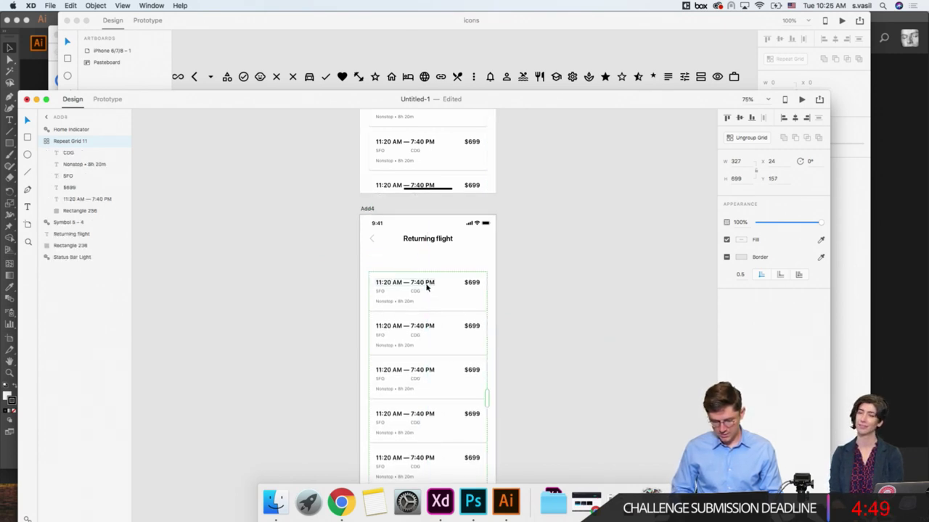
Step: Make the Departing flight tab bar a symbol and paste it onto the Returning flight screen
key("ctrl+v")
left_click(346, 269)
scroll(346, 270, "down", 3)
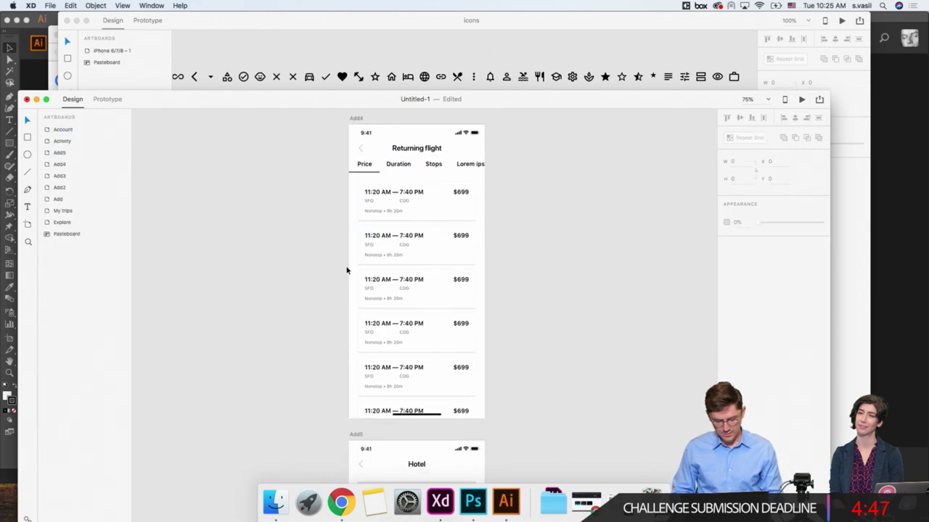
left_click(425, 171)
key("Delete")
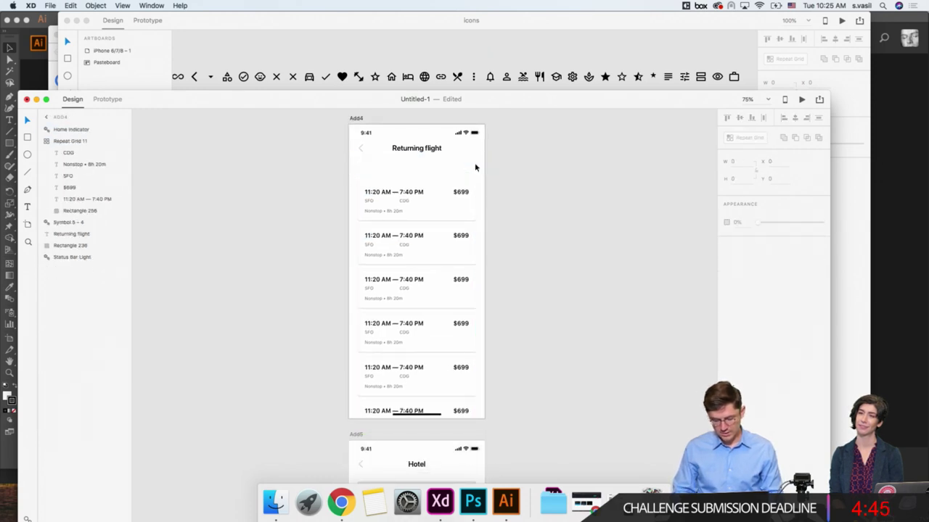
scroll(475, 167, "up", 8)
scroll(476, 167, "up", 2)
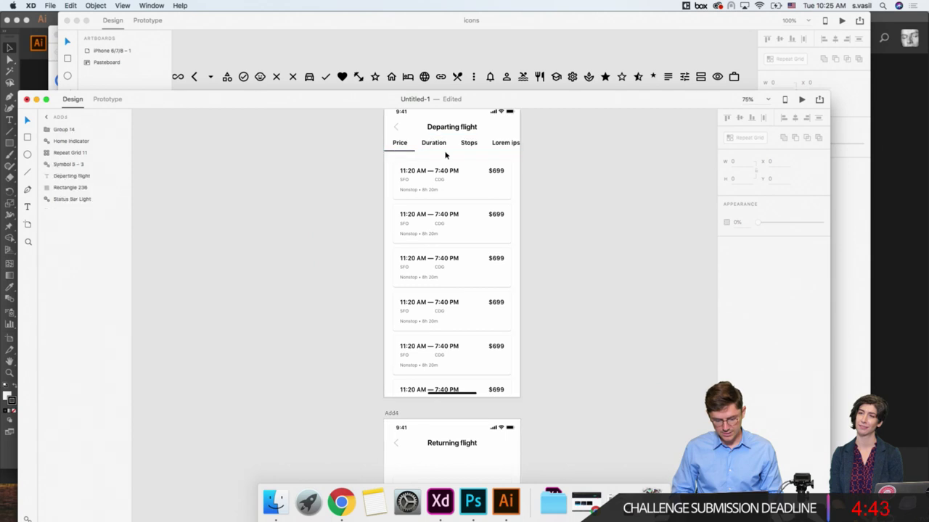
left_click(513, 144)
key("super+k")
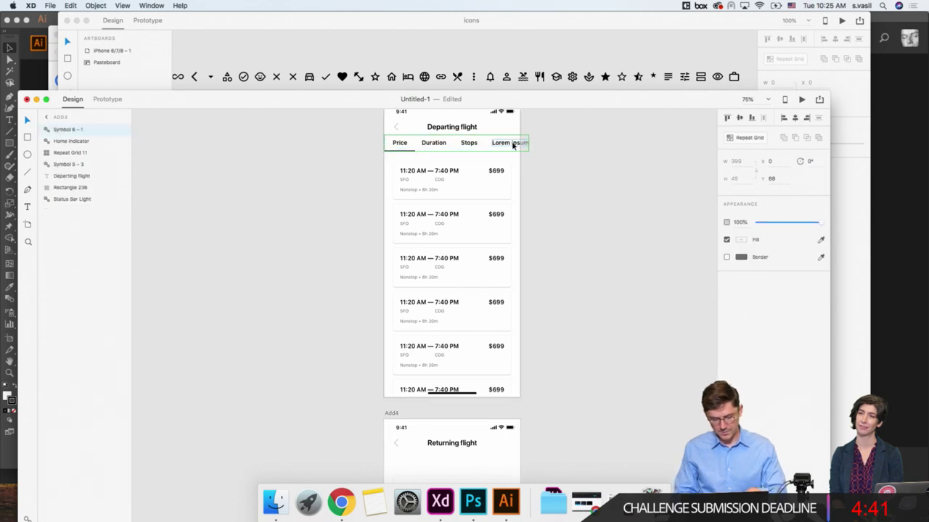
scroll(513, 144, "down", 5)
key("super+v")
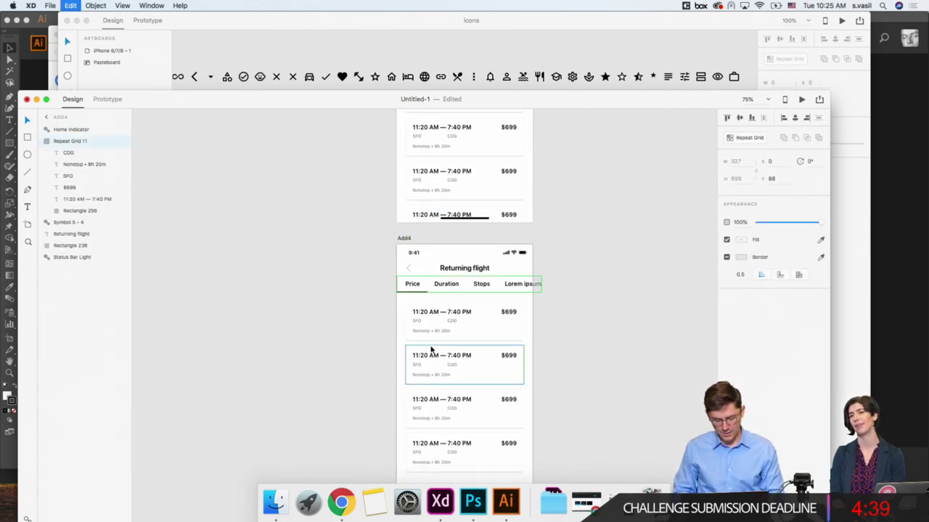
left_click(370, 304)
Step: Group the two hotel card grids on the Hotel screen
scroll(370, 303, "down", 5)
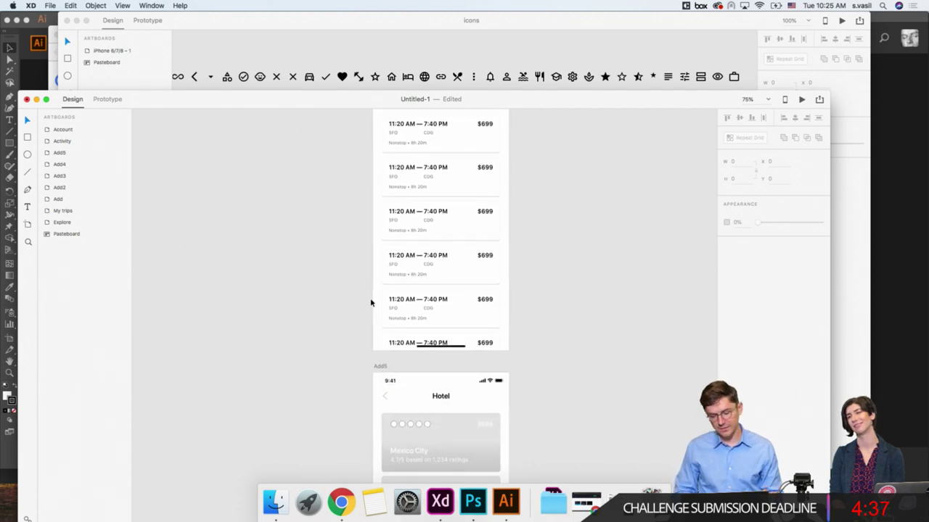
scroll(367, 285, "down", 5)
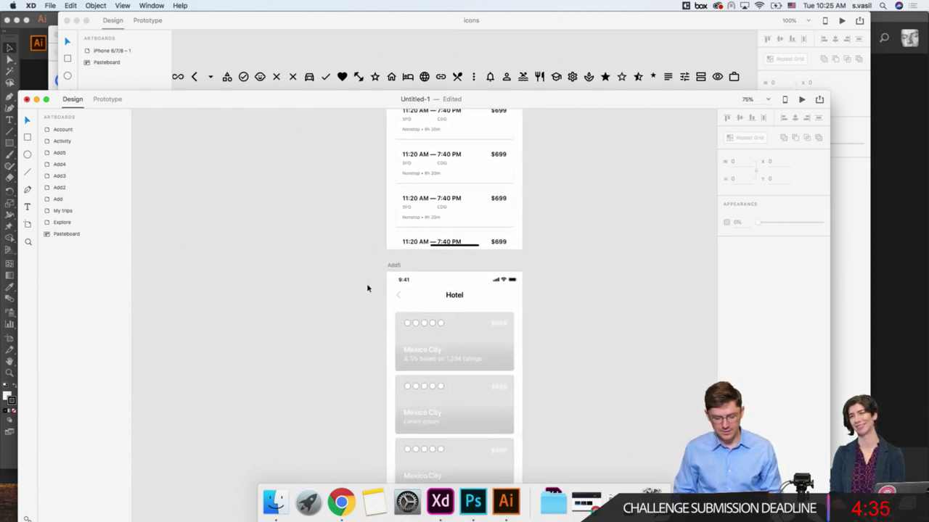
left_click(427, 293)
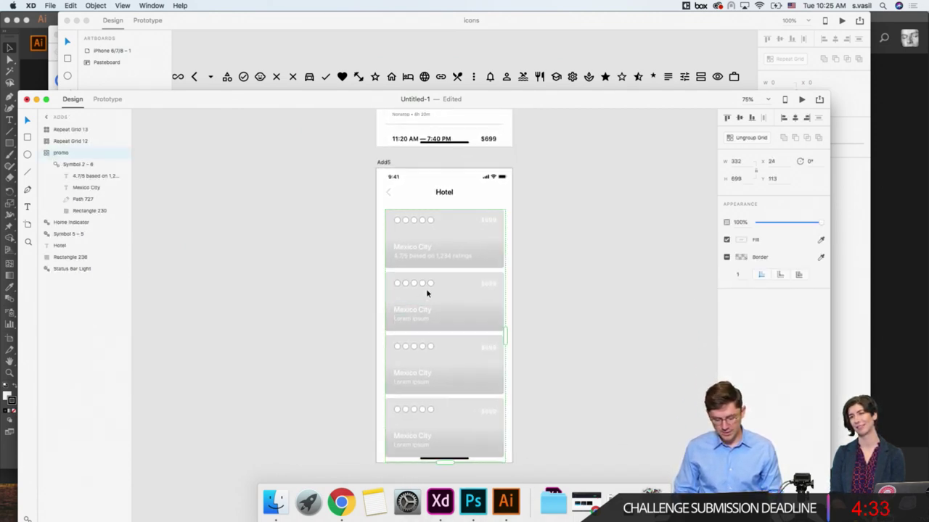
key("shift+Down")
key("super+z")
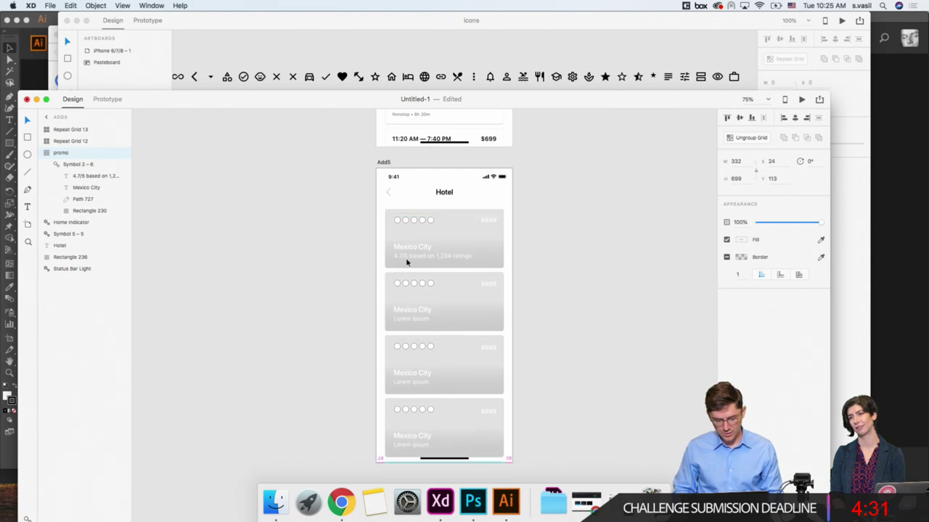
left_click_drag(370, 209, 516, 412)
key("super+g")
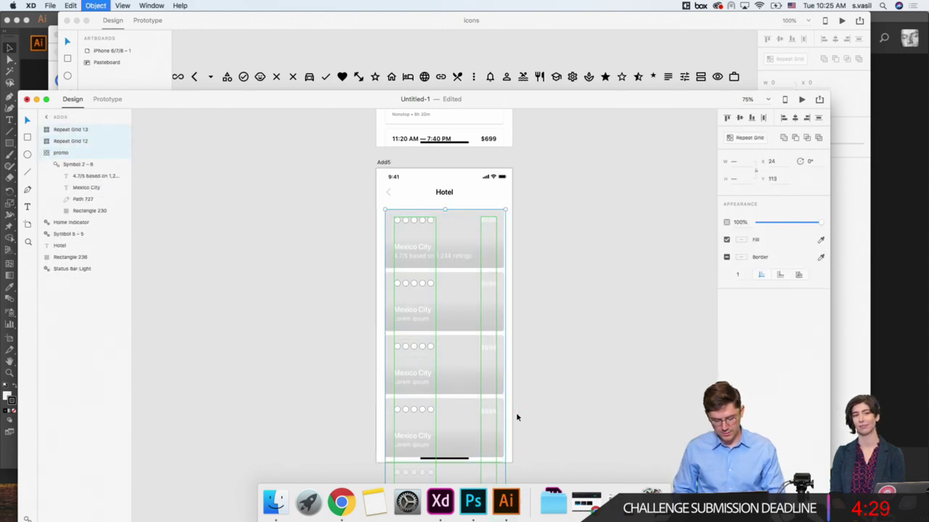
Step: Paste the tab bar symbol into the Hotel screen
key("super+c")
key("super+v")
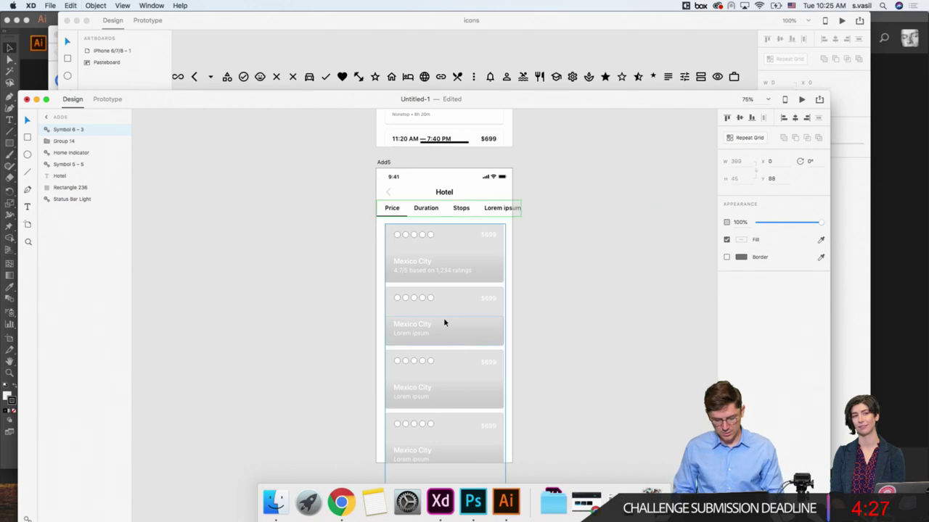
double_click(391, 208)
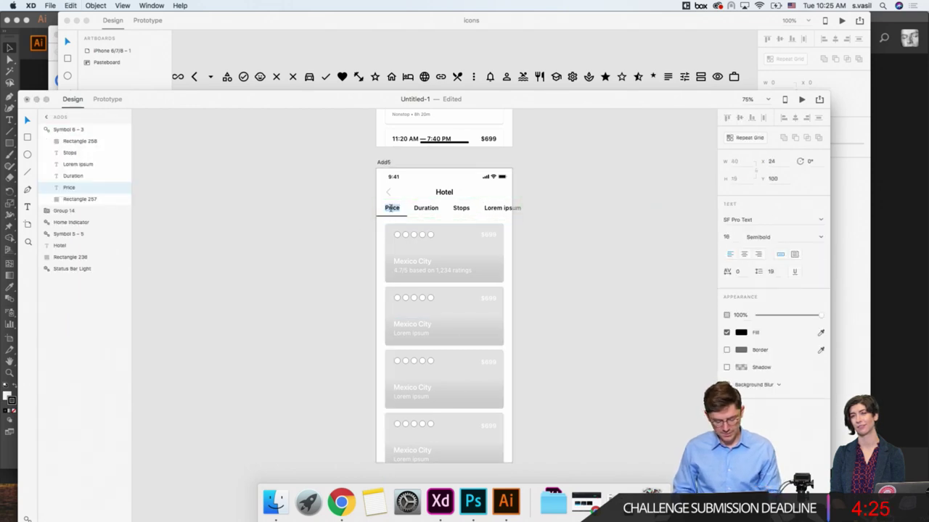
Step: Retype the Hotel tab labels Price, Duration and Stops as Stars, Location and Price, keeping Lorem ipsum
key("super+a")
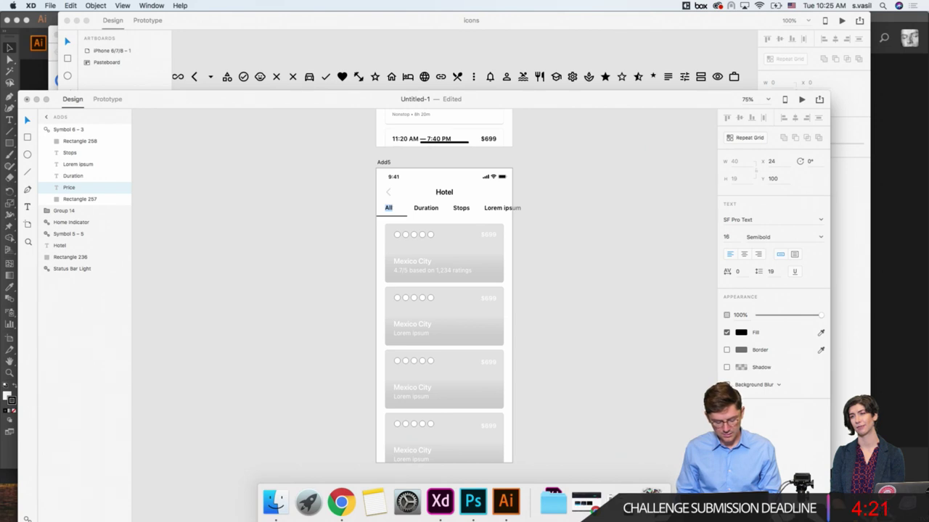
type("Stars")
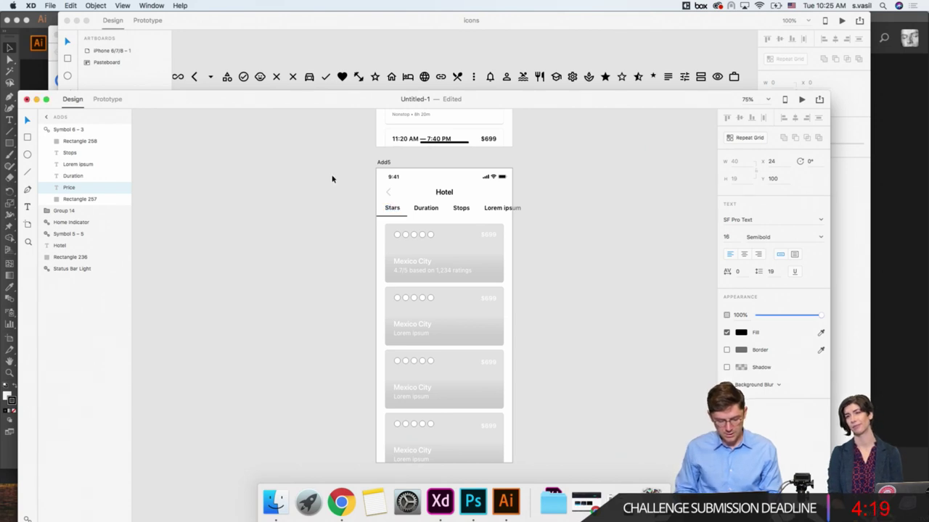
double_click(425, 208)
type("Location")
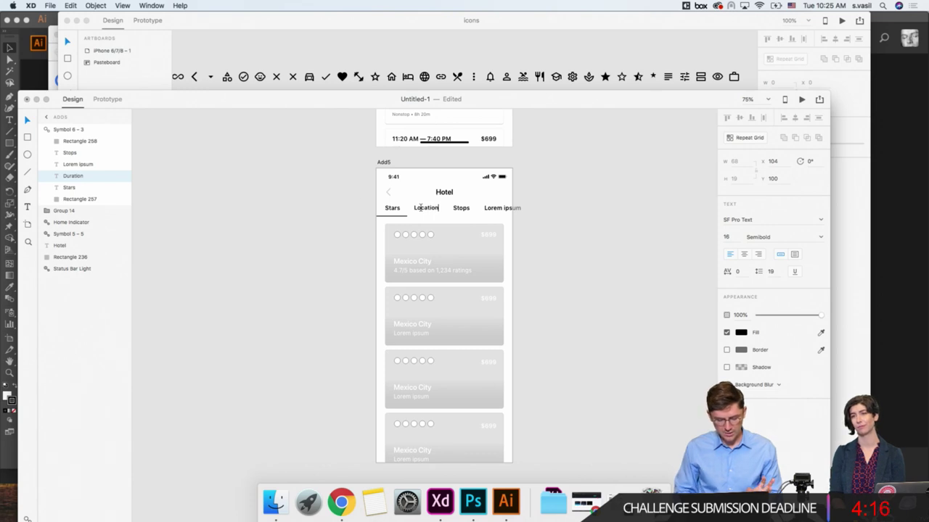
key("Escape")
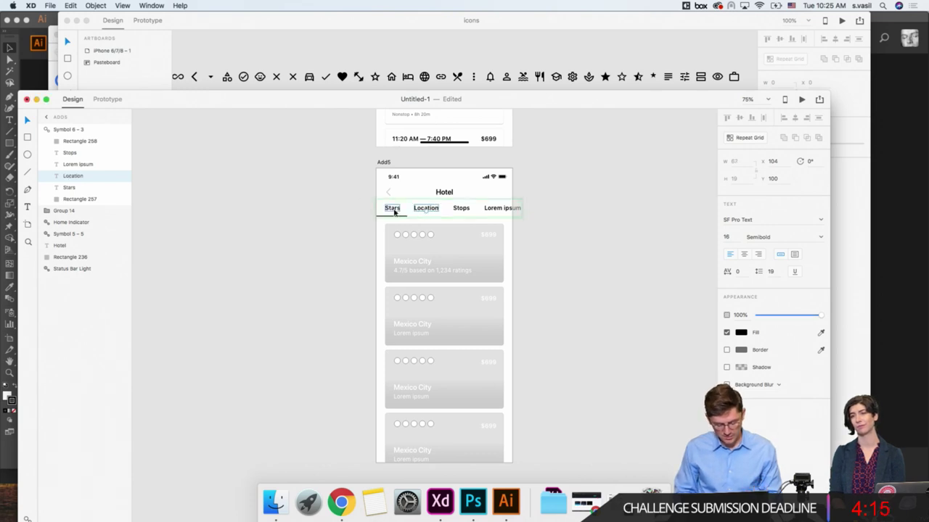
key("alt")
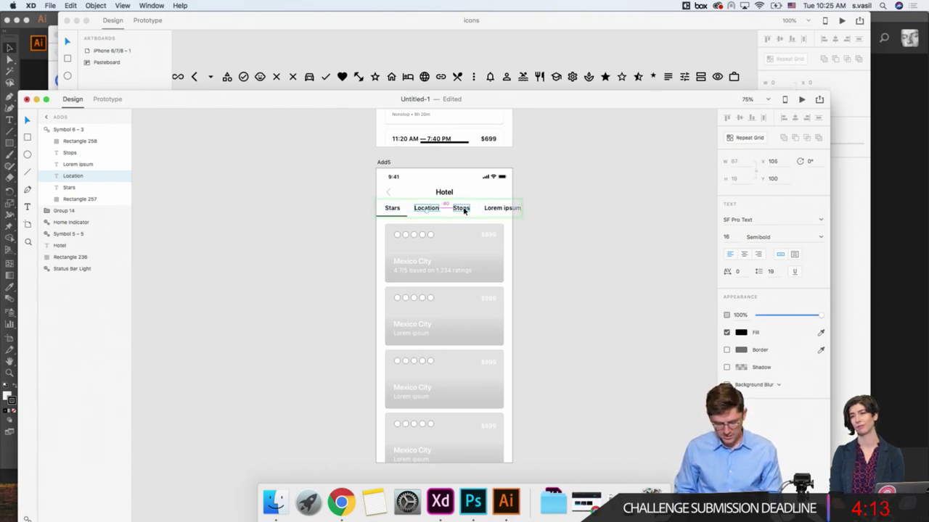
double_click(457, 210)
type("Price")
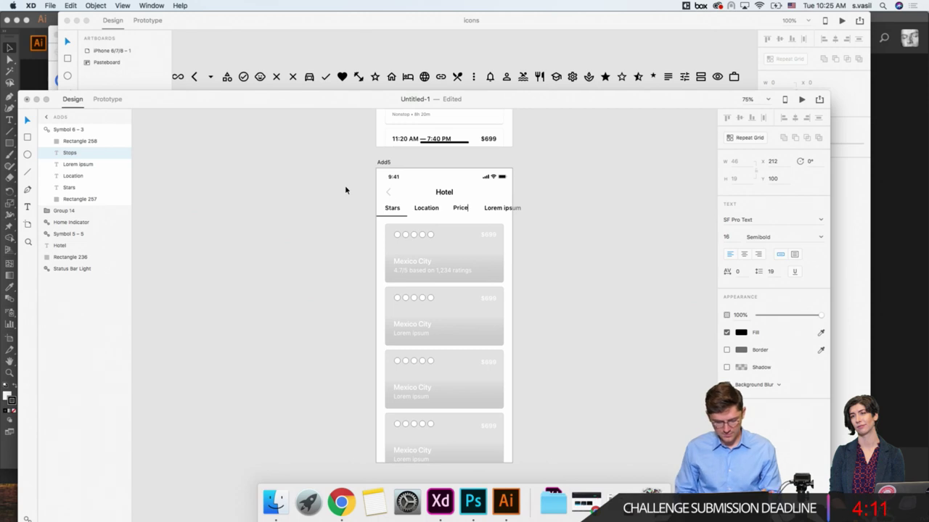
key("Escape")
key("alt")
left_click(499, 212)
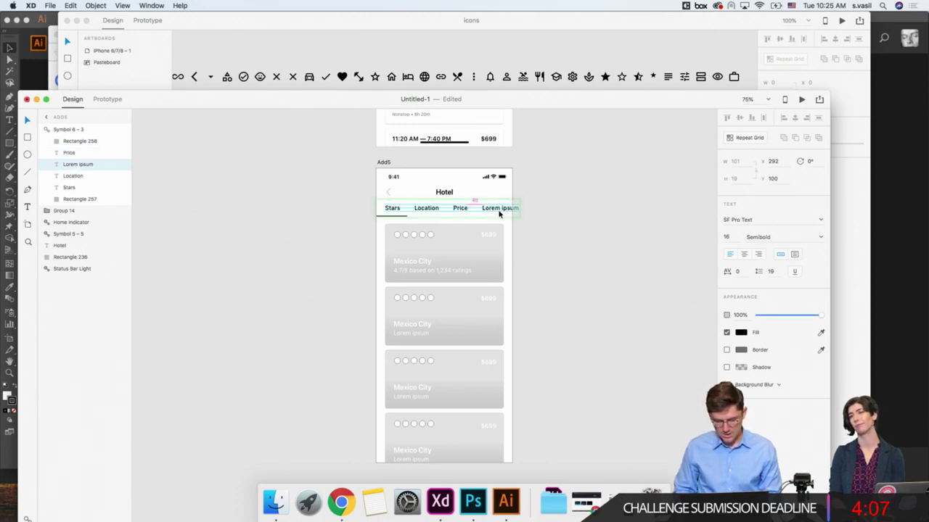
left_click(591, 197)
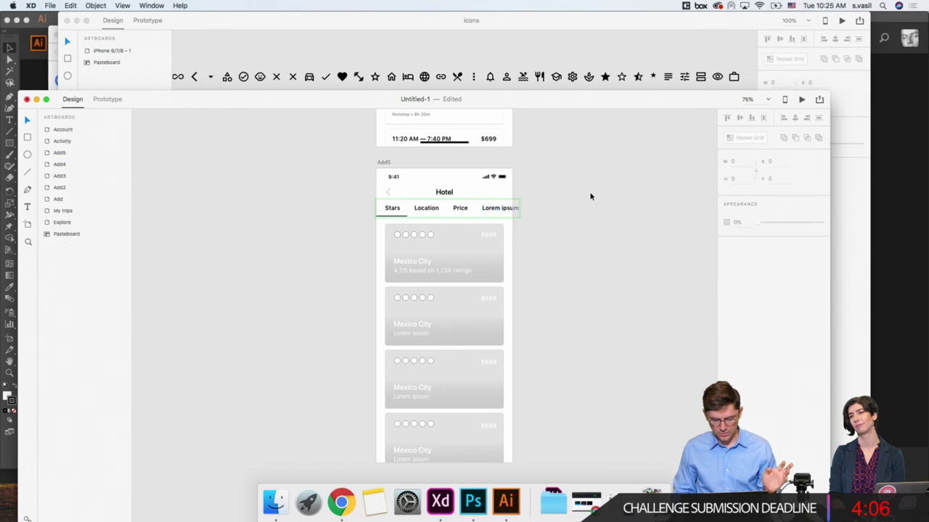
left_click(384, 208)
left_click(353, 215)
scroll(354, 218, "down", 3)
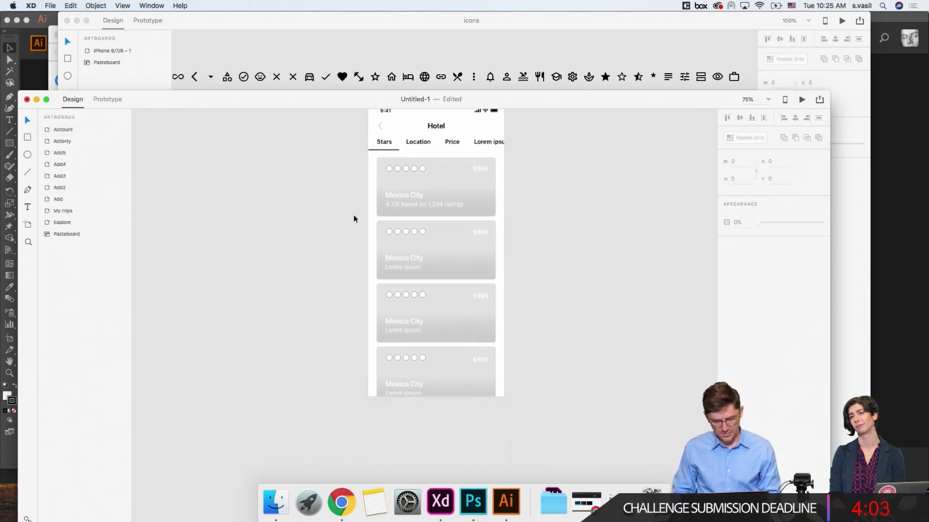
left_click(394, 174)
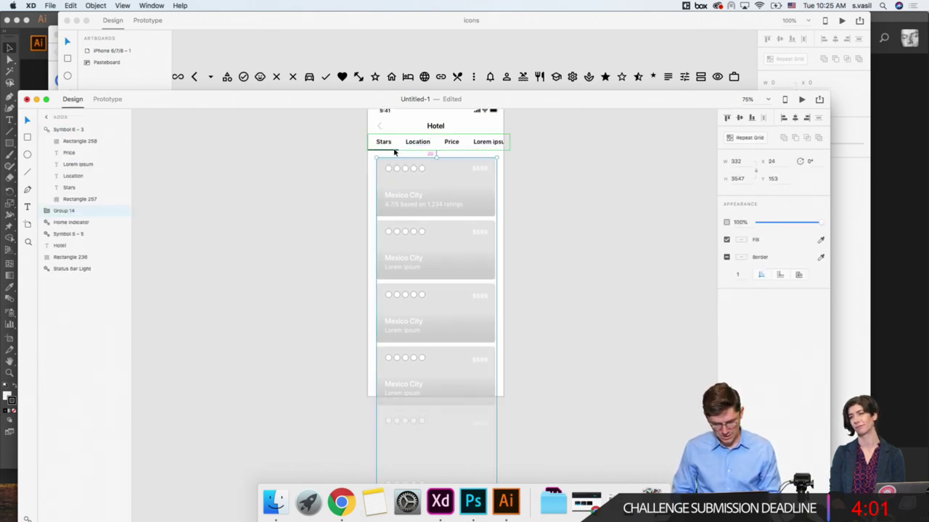
key("Down")
key("Down")
key("Down")
key("Down")
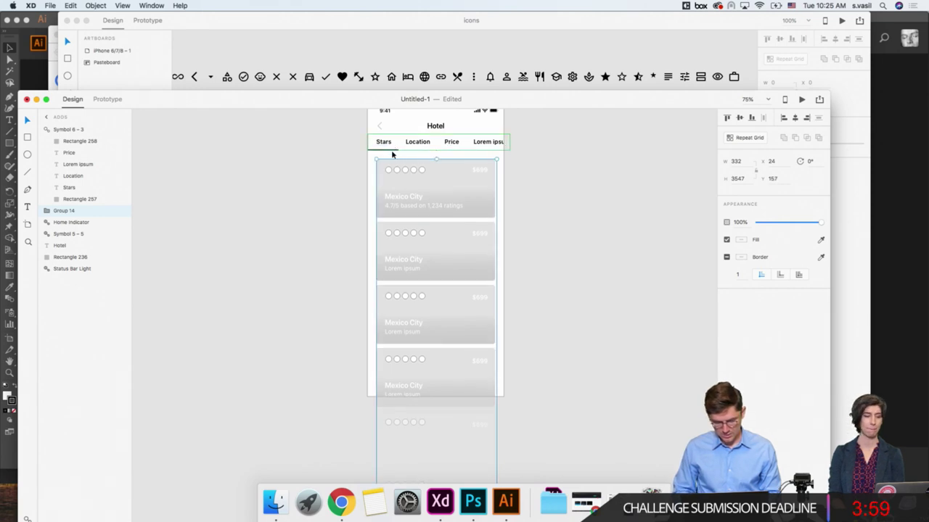
left_click(353, 182)
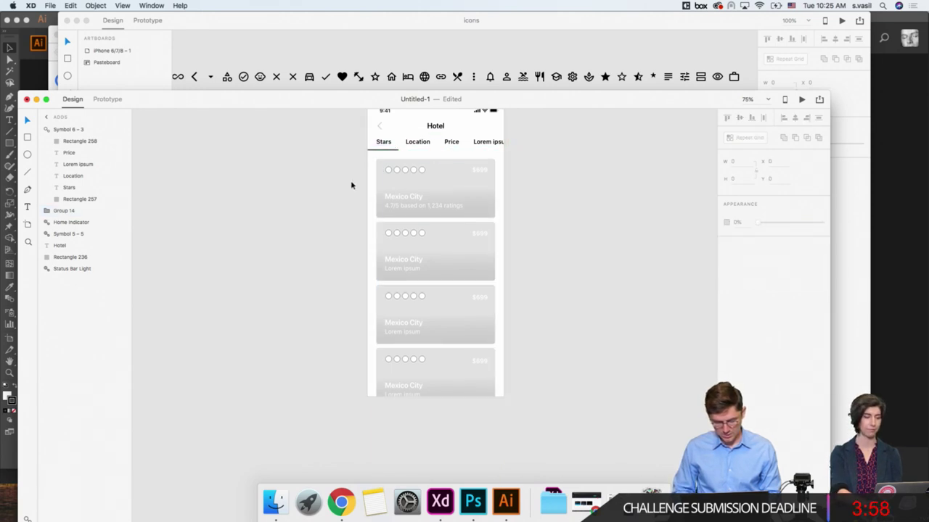
left_click(371, 382)
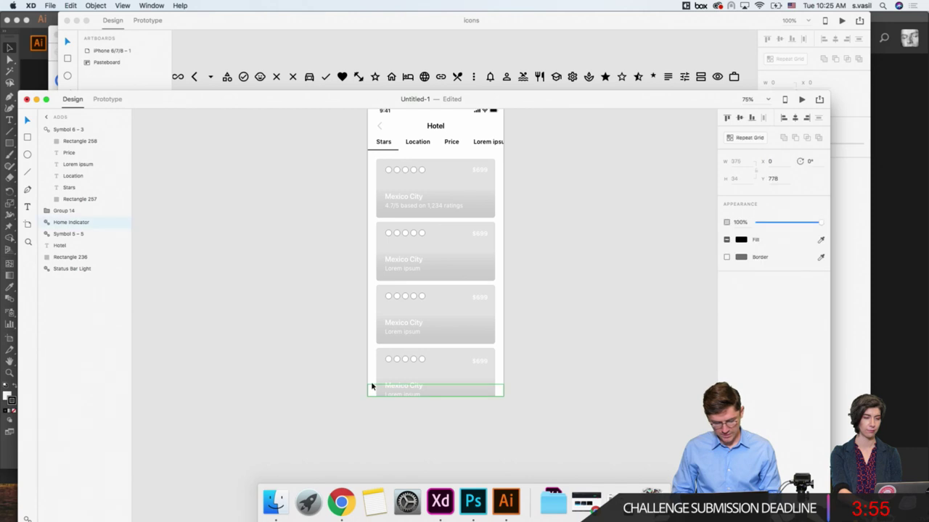
key("Delete")
left_click(406, 378)
key("ctrl+z")
left_click(333, 361)
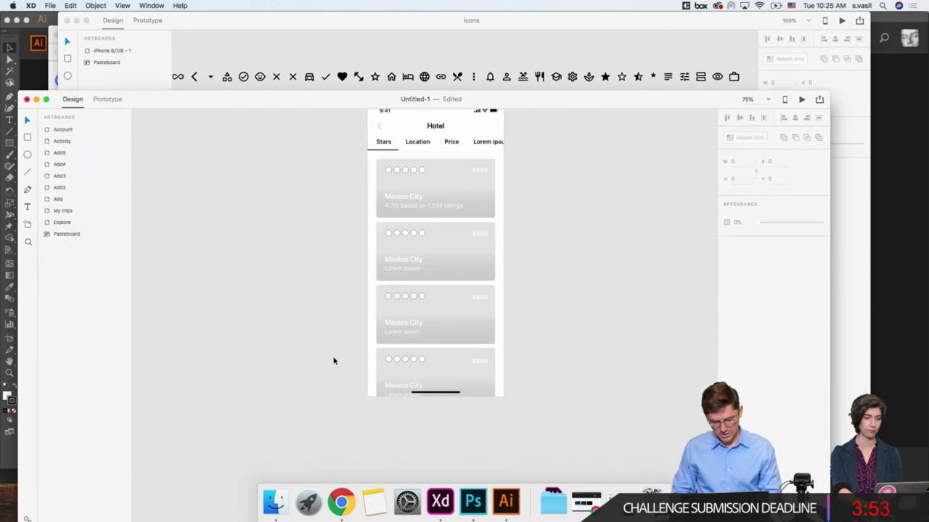
scroll(334, 360, "up", 1)
scroll(334, 360, "up", 10)
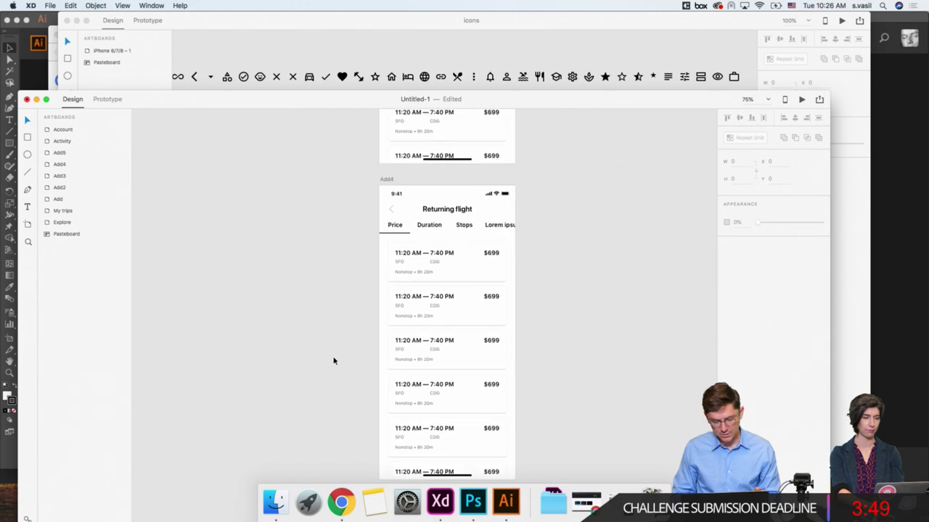
scroll(334, 360, "down", 6)
scroll(355, 297, "up", 8)
scroll(356, 295, "down", 6)
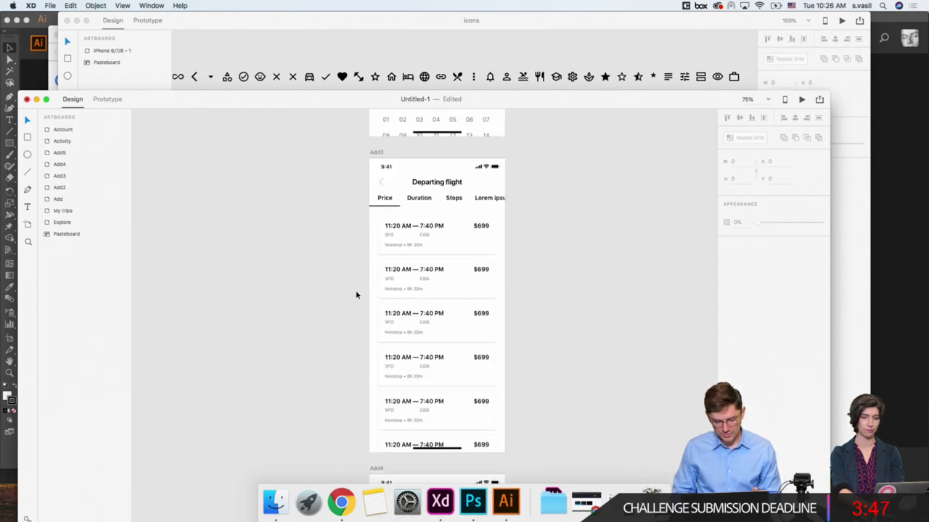
scroll(356, 295, "up", 5)
scroll(356, 295, "down", 12)
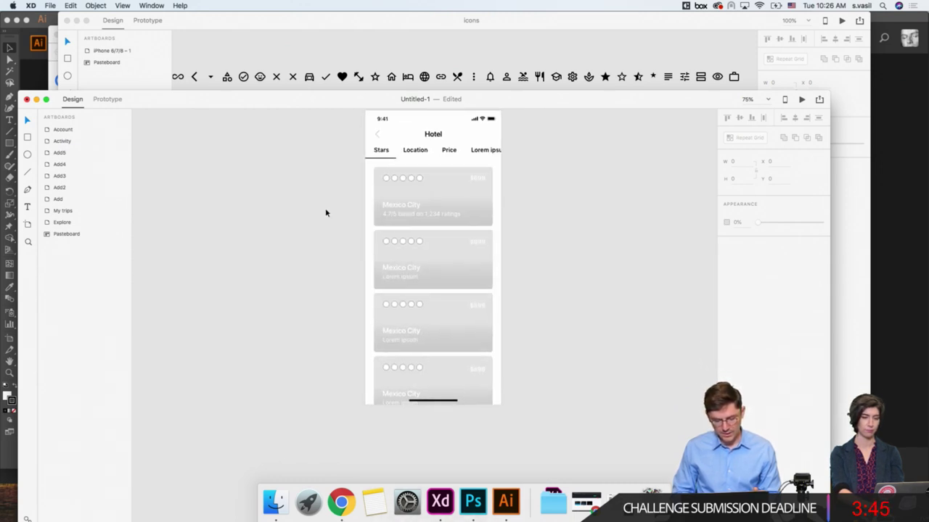
scroll(326, 212, "up", 2)
scroll(325, 213, "left", 2)
key("super+minus")
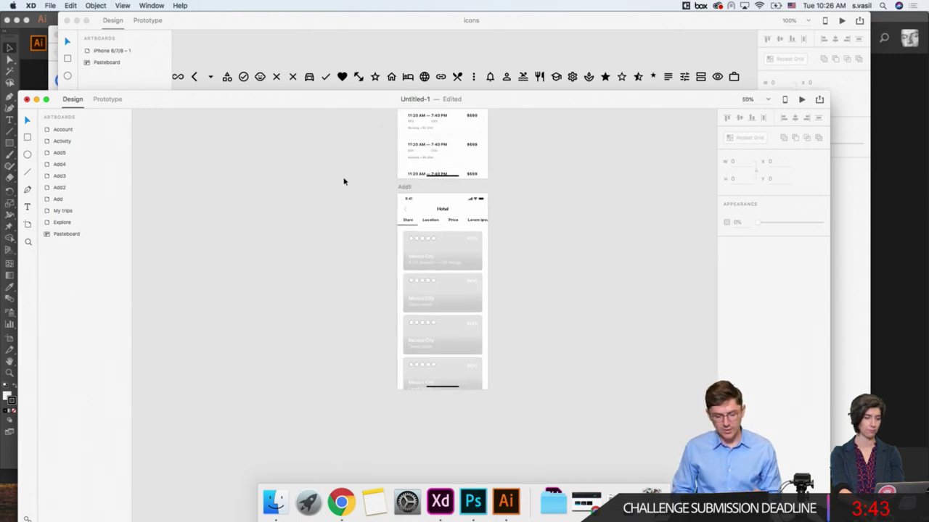
Step: Duplicate the Add5 Hotel artboard as Add5 – 1 and retitle it 'Things to do'
left_click(404, 187)
scroll(397, 160, "down", 4)
scroll(397, 160, "right", 1)
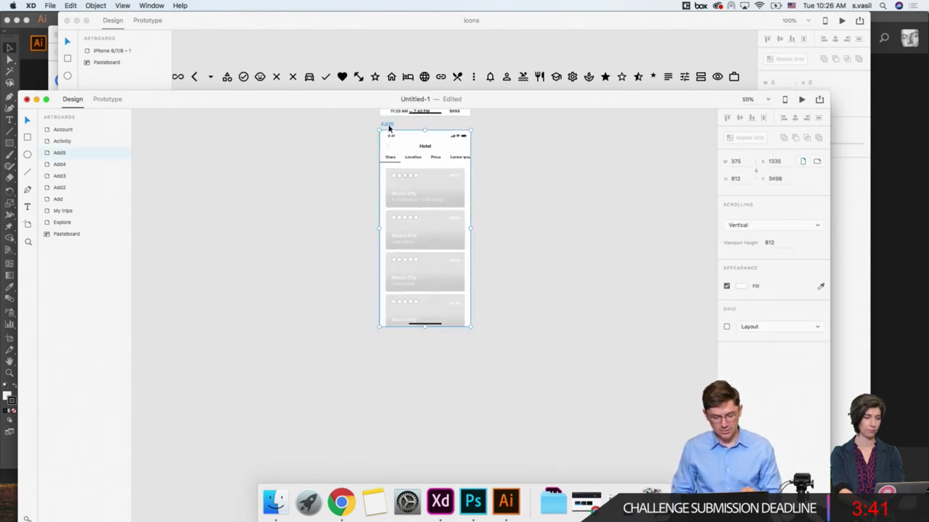
left_click_drag(389, 127, 380, 339)
scroll(339, 342, "up", 5)
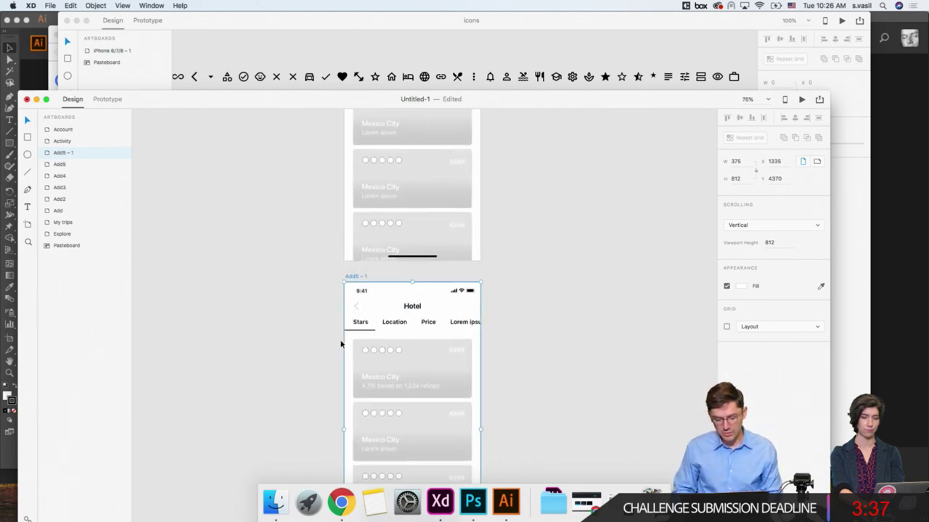
double_click(409, 307)
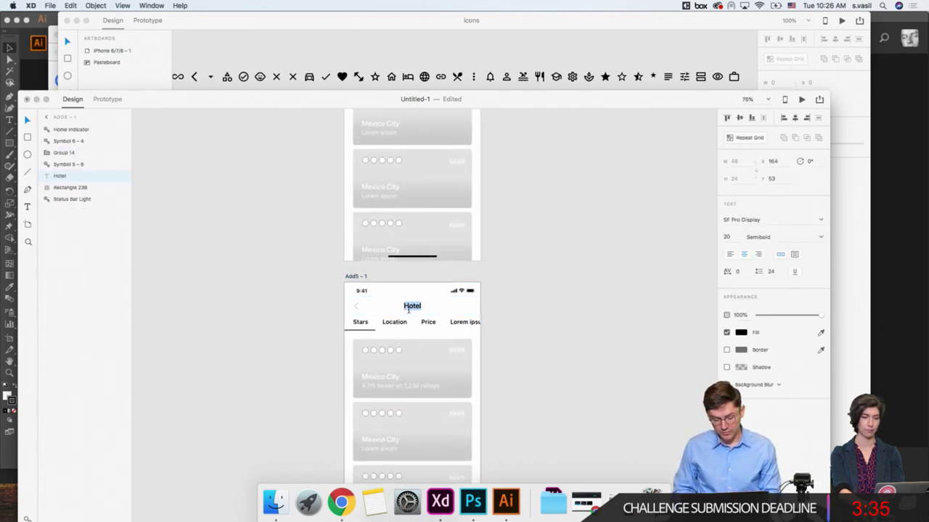
type("Things to do")
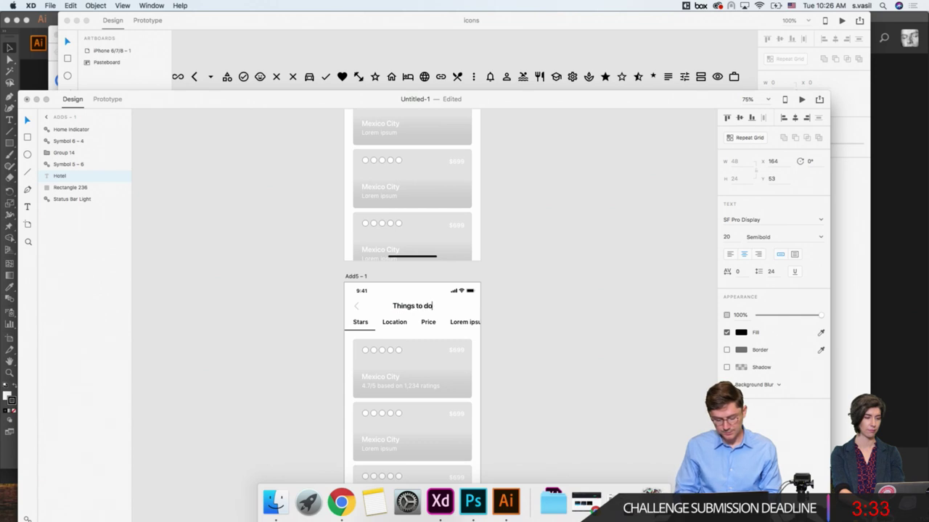
left_click(300, 287)
Step: Delete the star rating circles from every card in the repeat grid
left_click(372, 326)
scroll(372, 328, "down", 3)
scroll(373, 332, "down", 1)
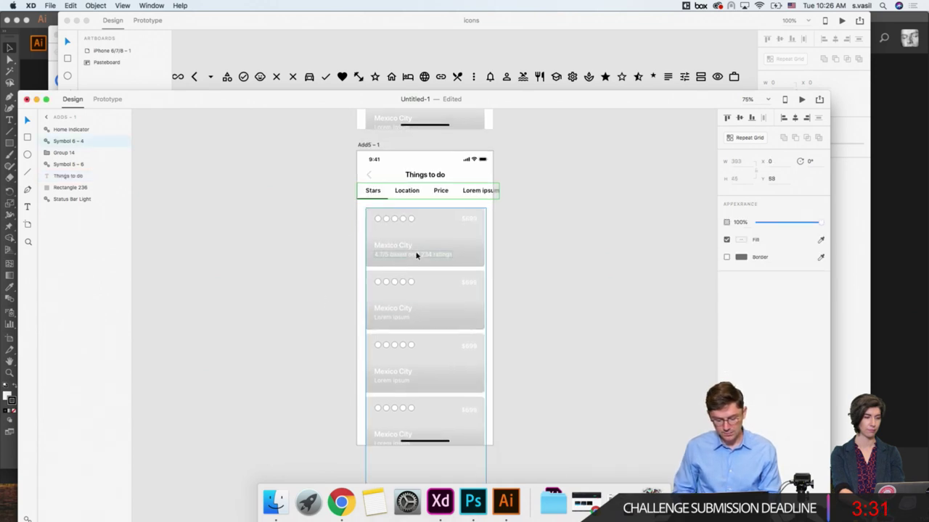
left_click(416, 255)
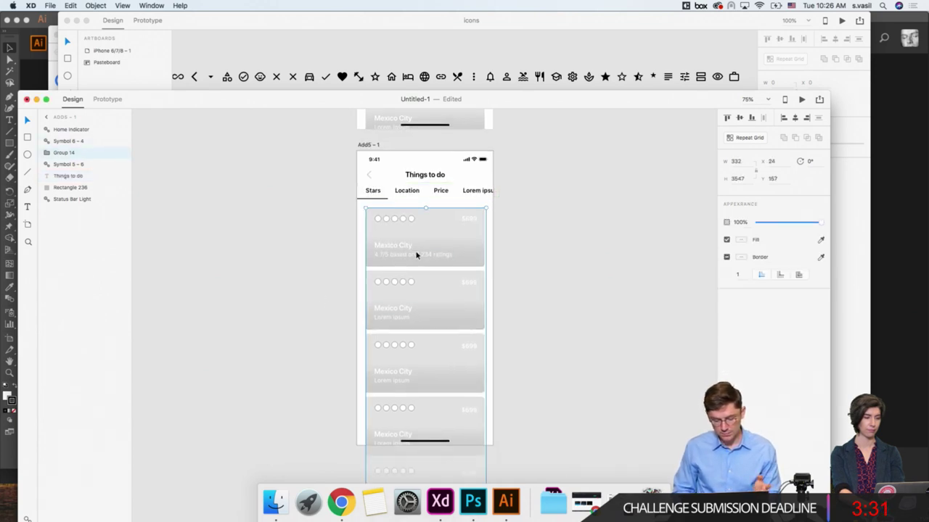
double_click(391, 217)
key("Delete")
left_click(330, 222)
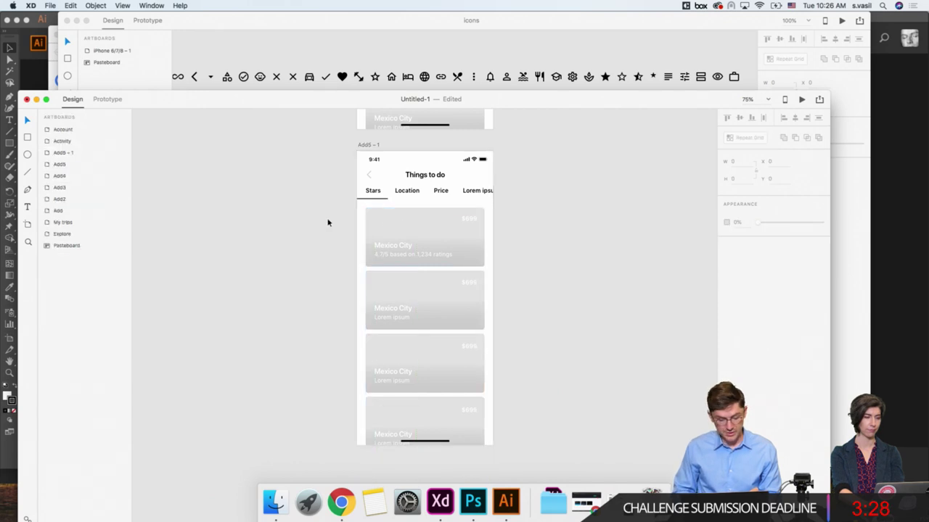
Step: Relabel the first tab 'All' and narrow its underline, Rectangle 258, to fit
double_click(374, 191)
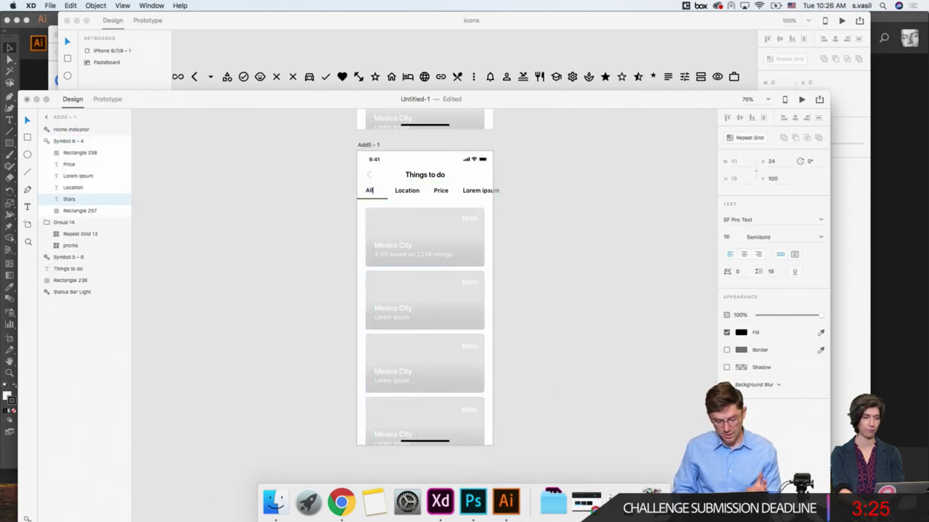
key("Escape")
scroll(336, 186, "up", 5)
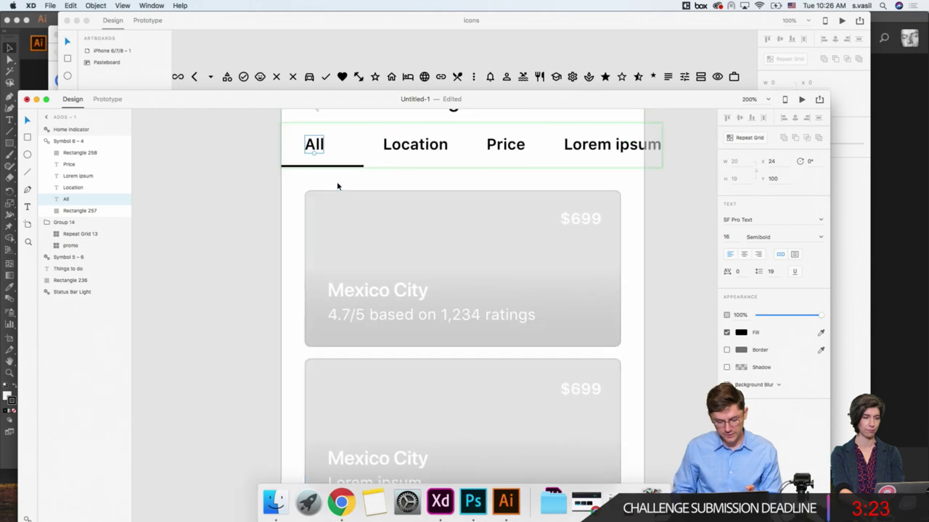
left_click(338, 167)
left_click(732, 161)
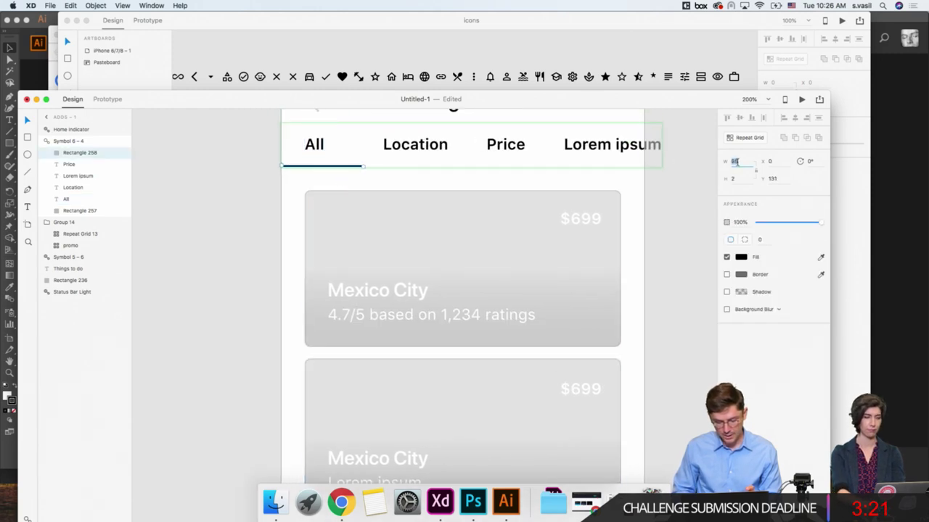
key("Down")
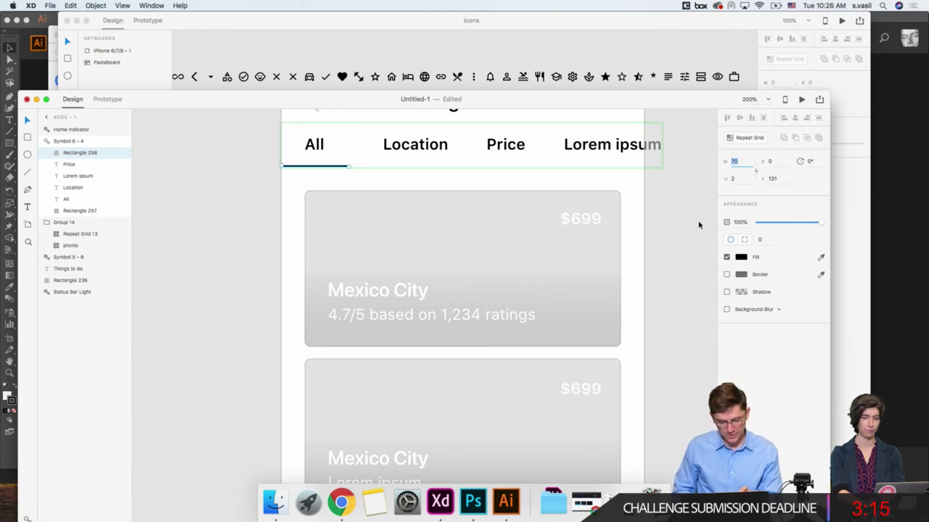
key("Down")
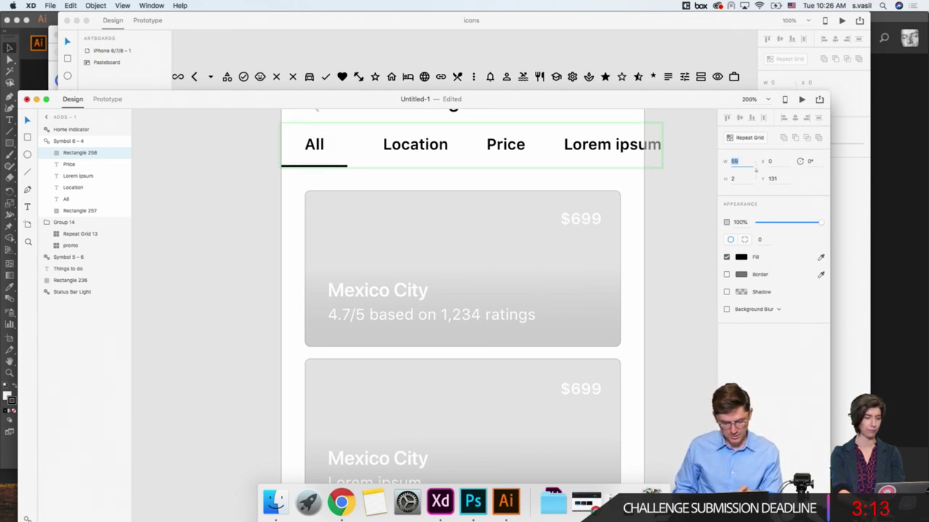
Step: Rename the remaining tabs Restaurants, Museums and Outdoor
left_click(423, 145)
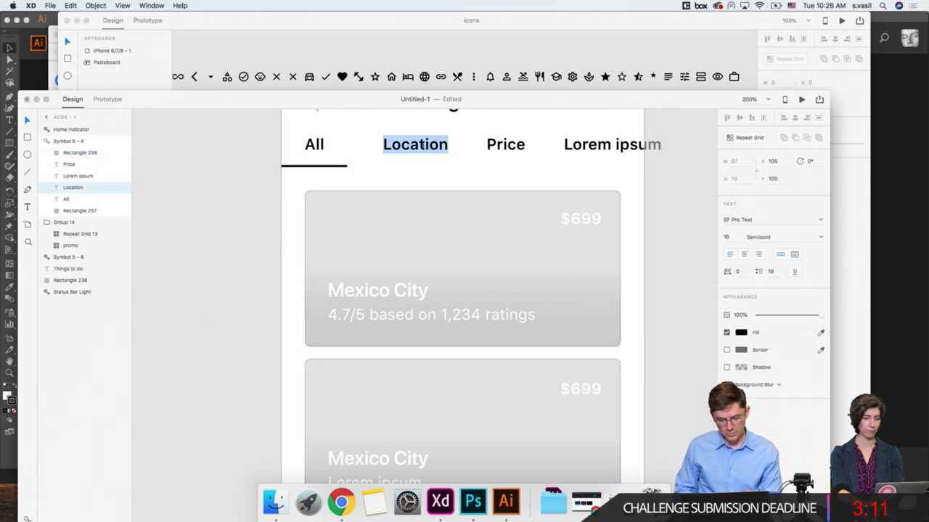
type("Restaurants")
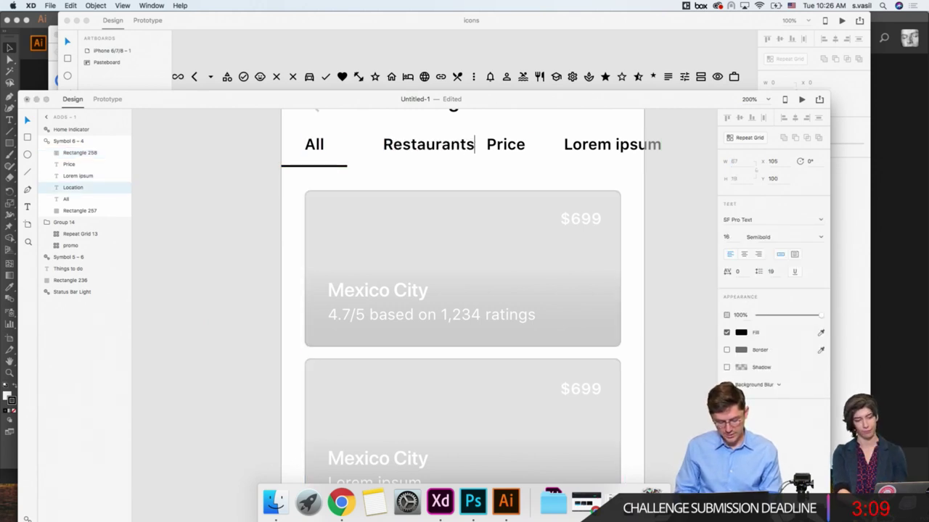
key("Escape")
double_click(505, 144)
type("Mus")
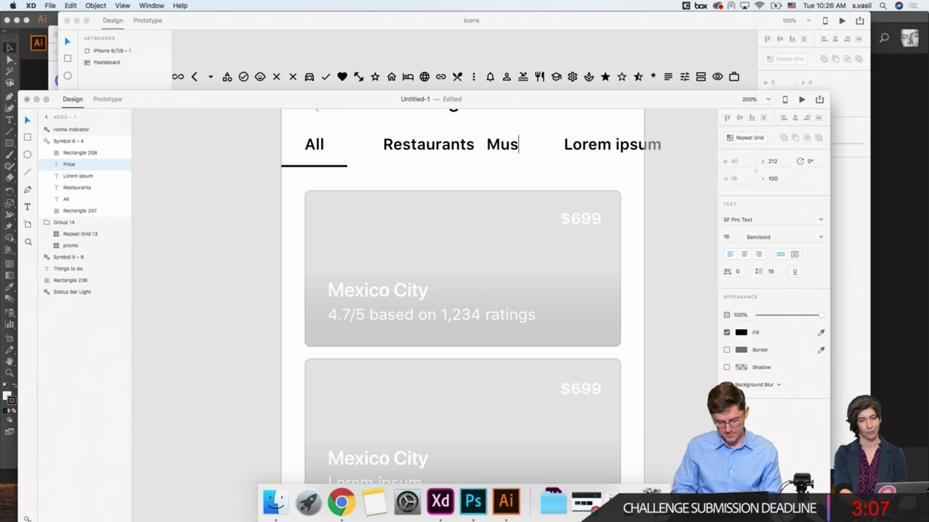
type("eums")
key("Escape")
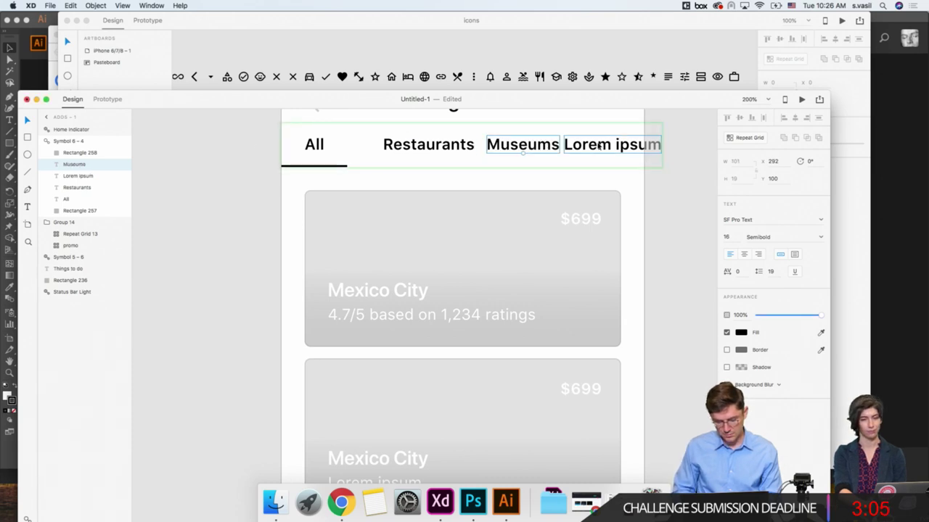
double_click(600, 145)
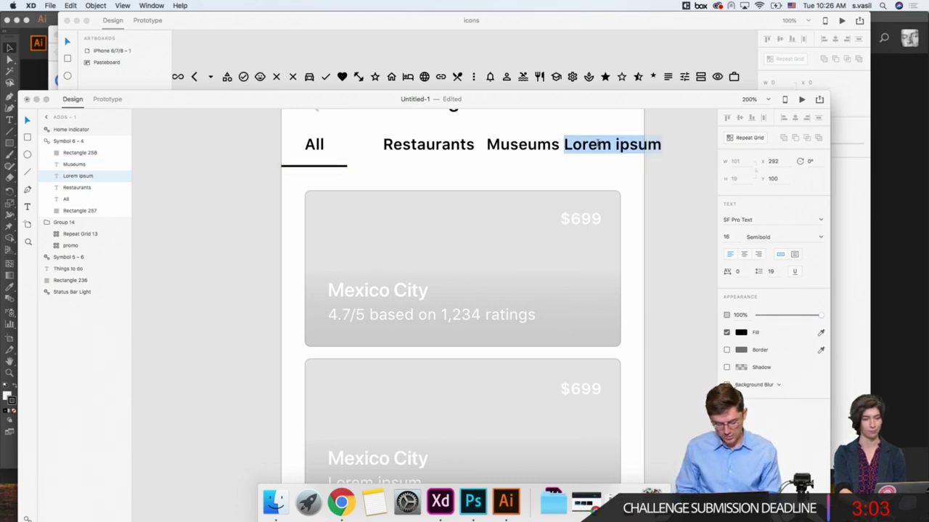
type("Outdoor")
key("Escape")
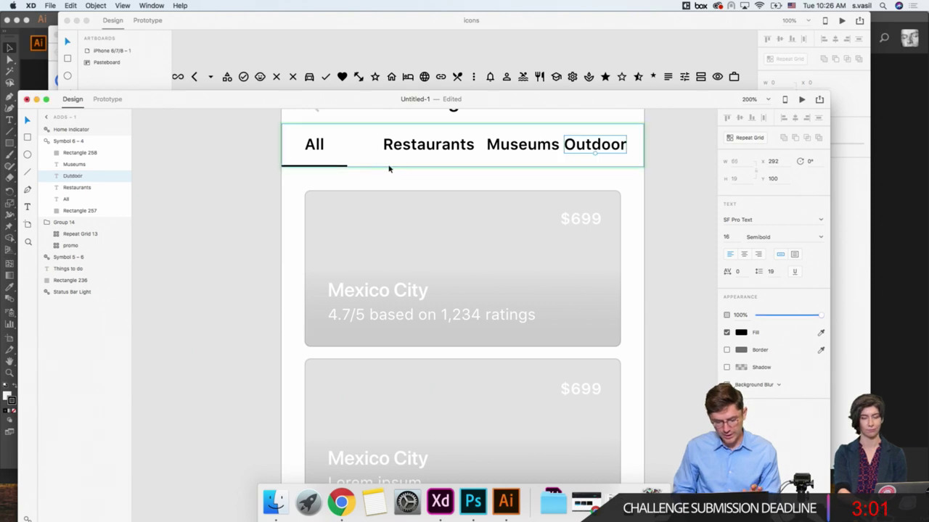
Step: Nudge Restaurants left and Museums and Outdoor right to space the tabs evenly
left_click(409, 152)
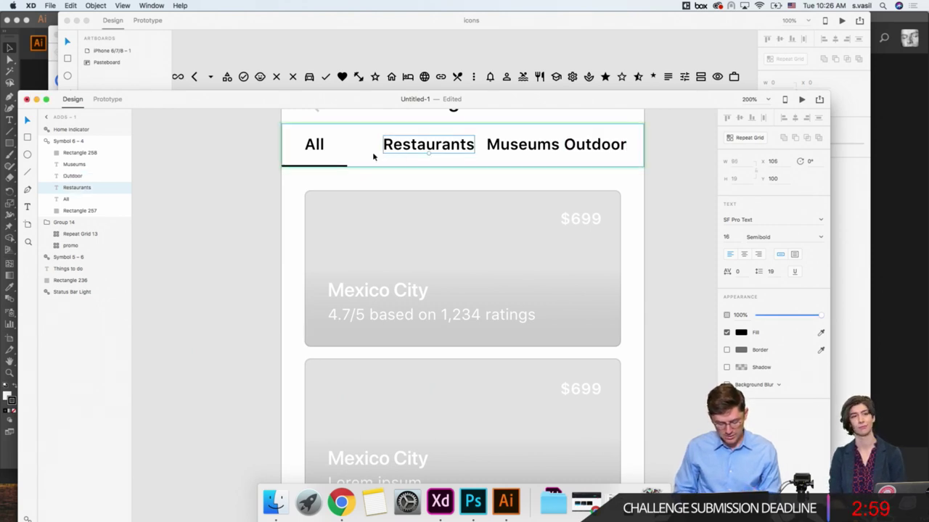
key("shift+Left")
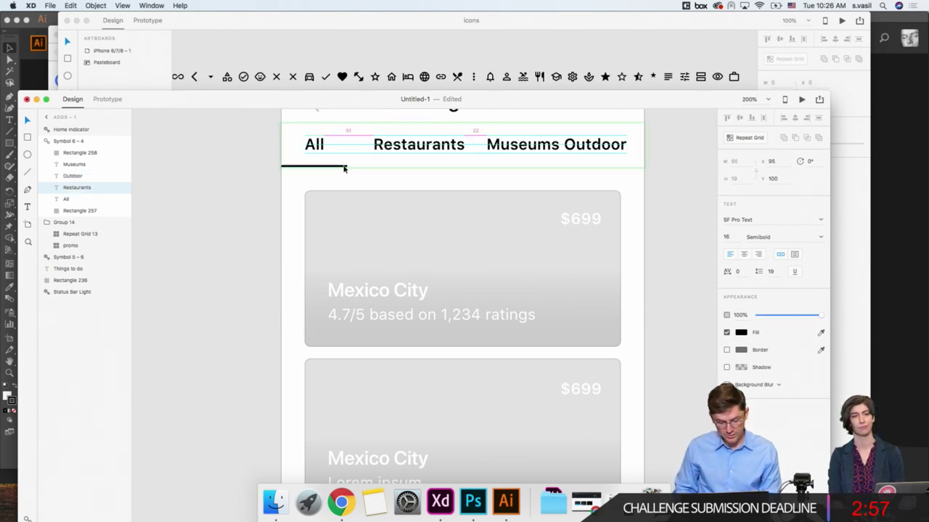
key("Left")
key("Left")
key("Left")
key("Left")
key("Left")
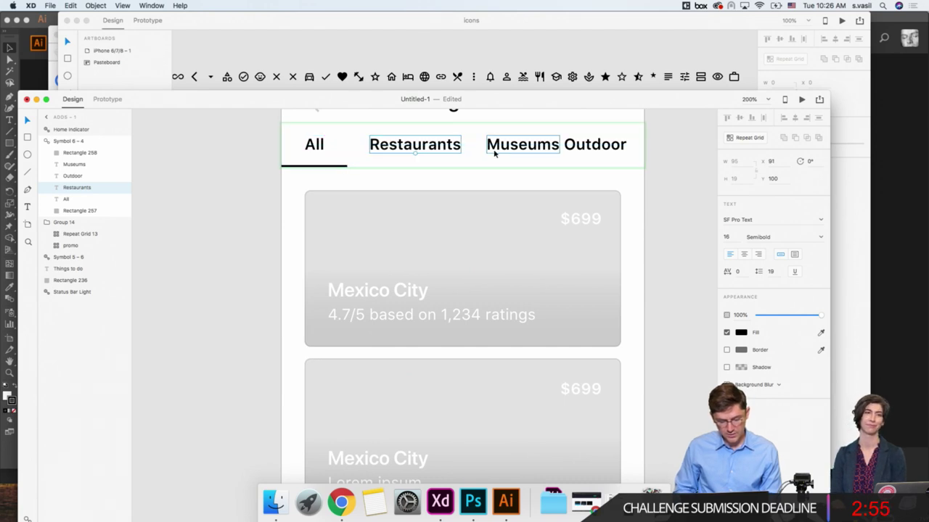
left_click(593, 148)
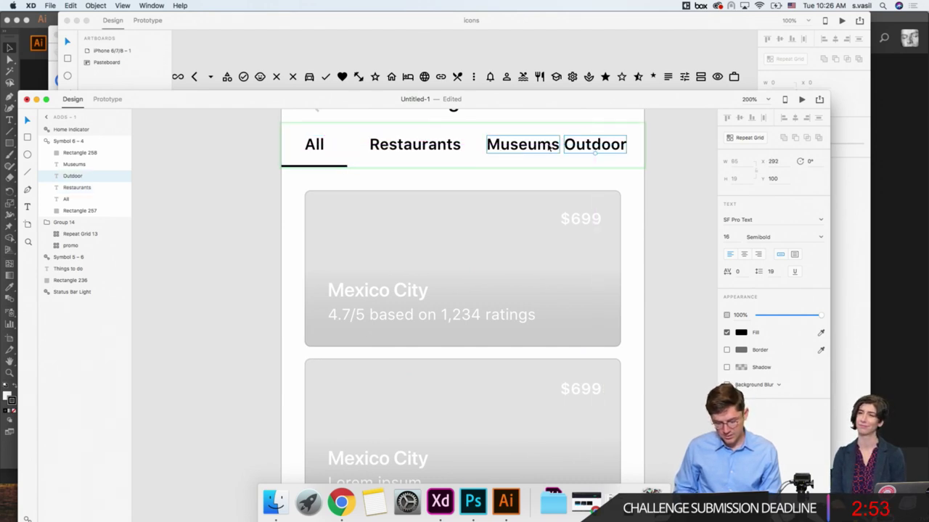
key("shift+Right")
key("shift+Right")
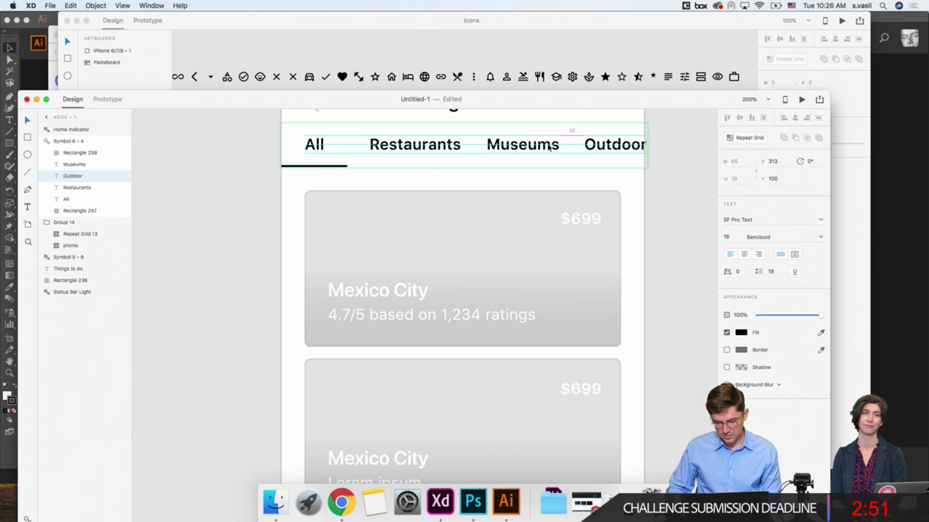
key("shift+Right")
key("Right")
key("Right")
key("Right")
key("Right")
key("Right")
key("Right")
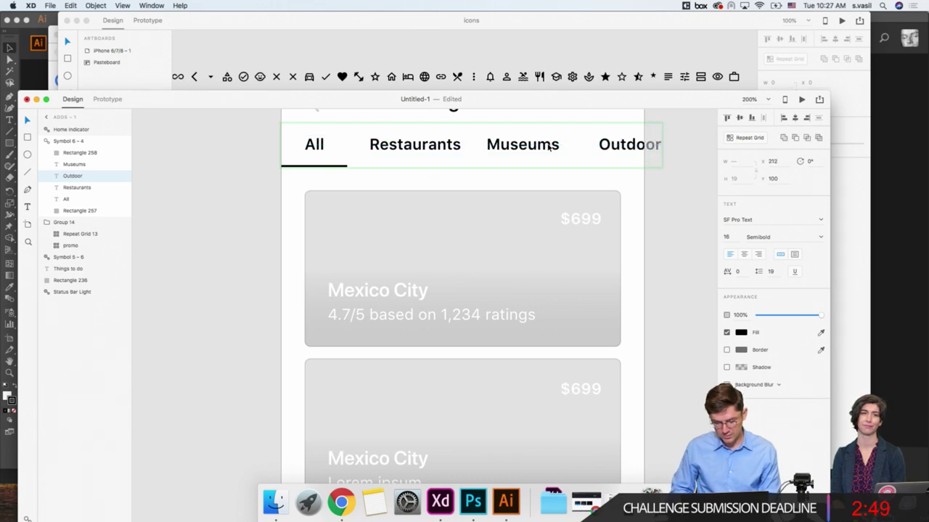
left_click(550, 147, "shift")
key("shift+Right")
key("Right")
key("Right")
key("Right")
key("Right")
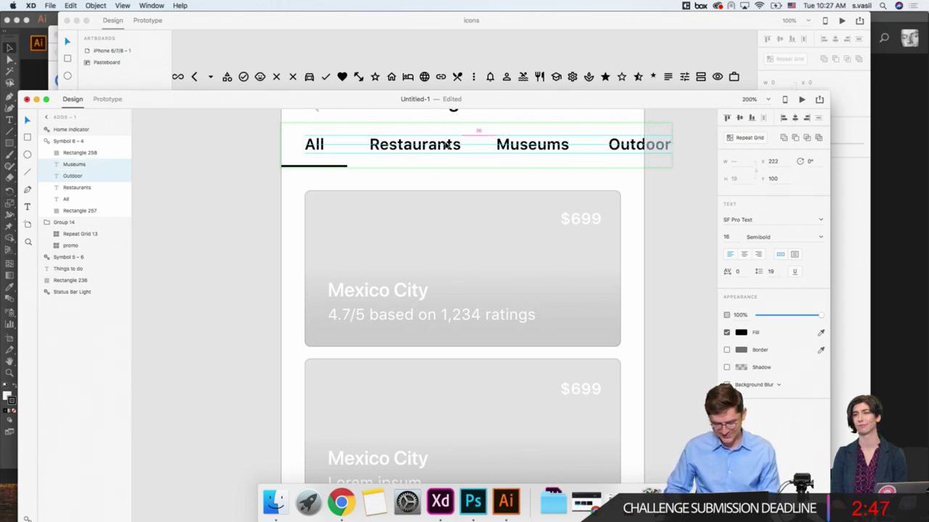
left_click(296, 166)
left_click(247, 178)
Step: Change the first card's Mexico City title to Torro Grill and edit its ratings subtitle
key("super+minus")
key("super+minus")
key("super+minus")
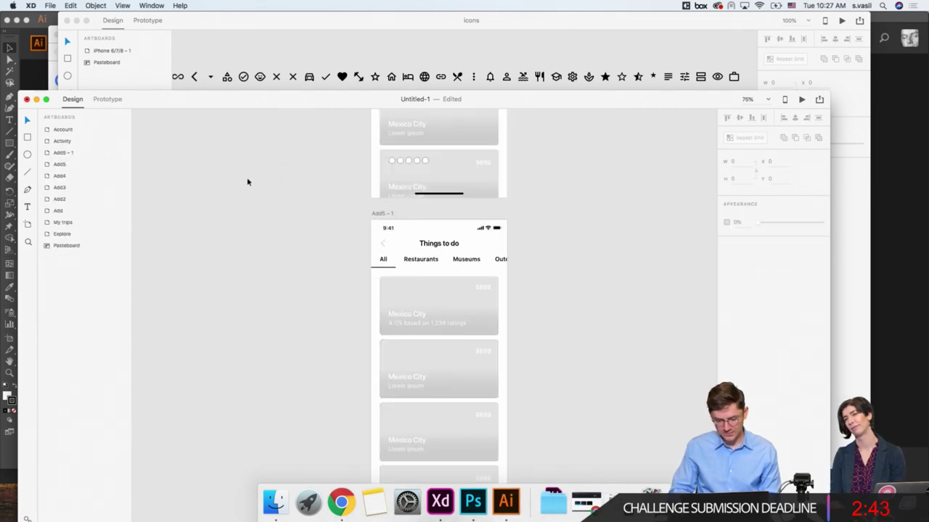
left_click(391, 245)
left_click(391, 249)
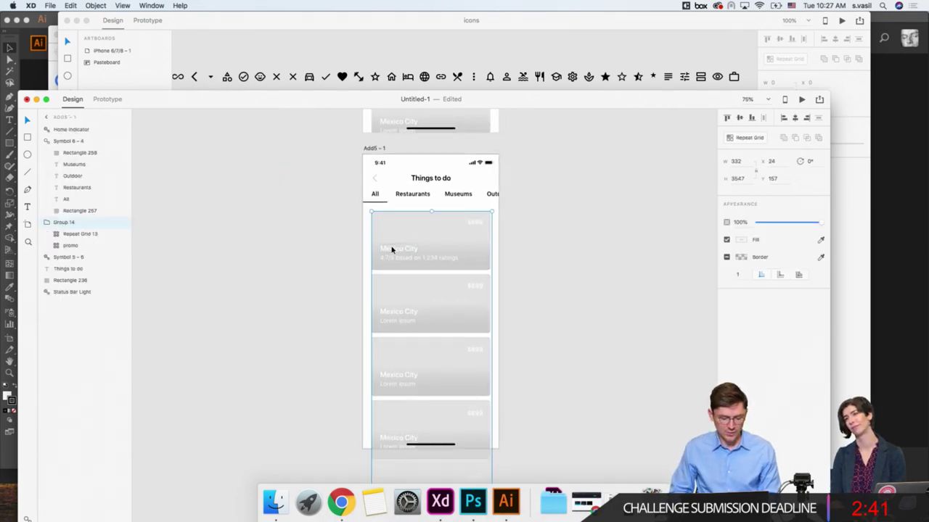
double_click(392, 251)
double_click(393, 251)
double_click(392, 251)
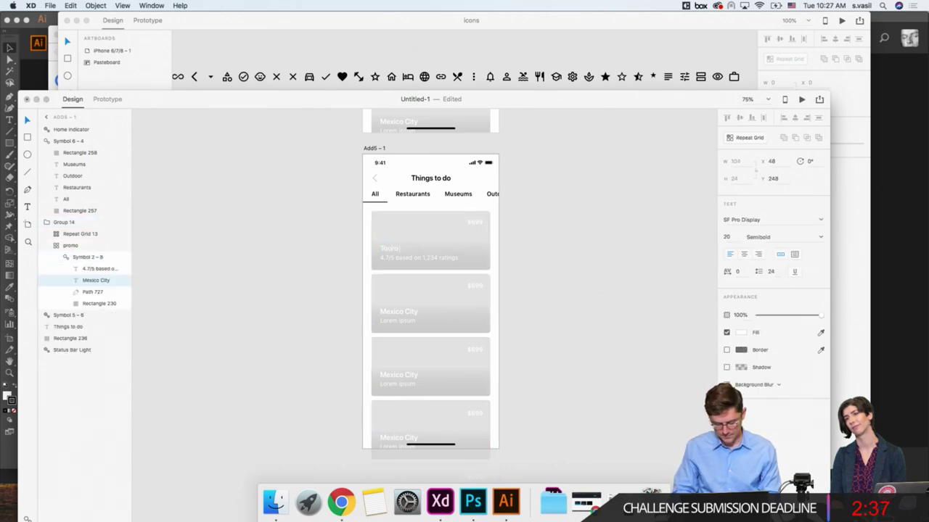
key("Escape")
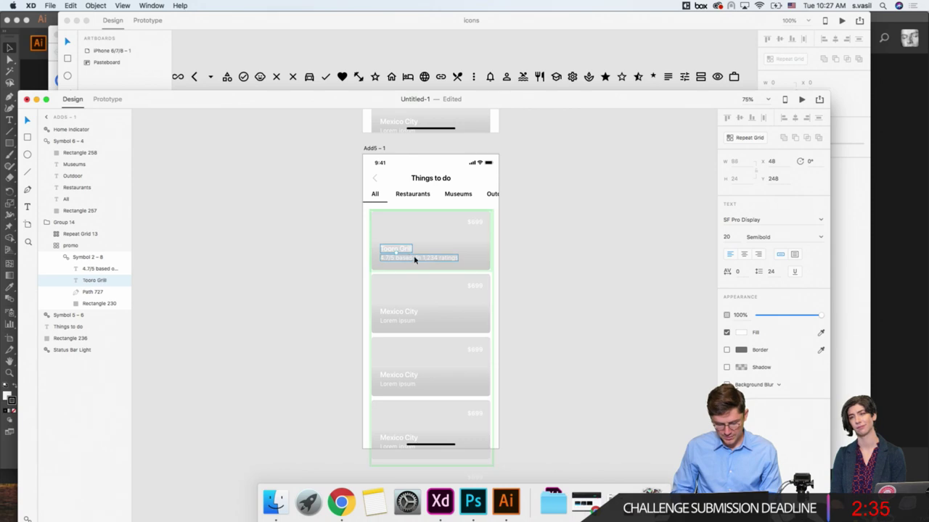
double_click(390, 250)
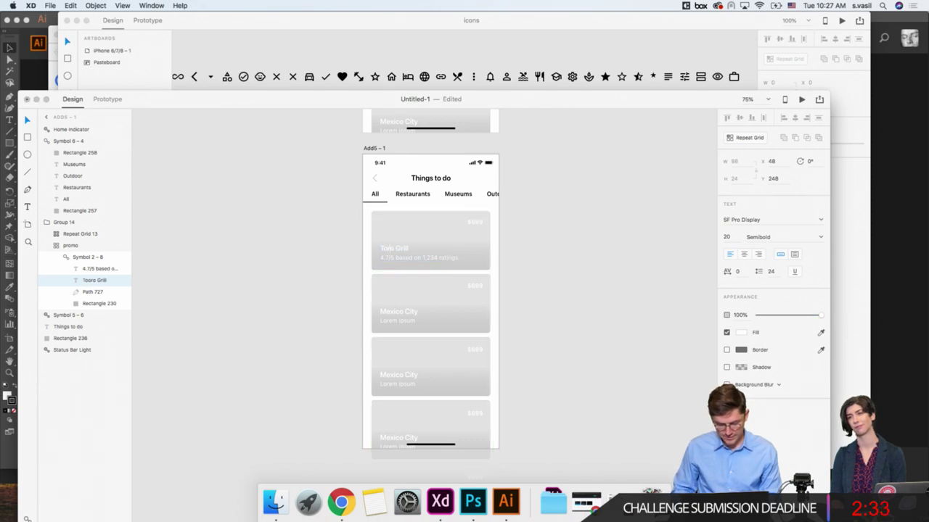
double_click(415, 257)
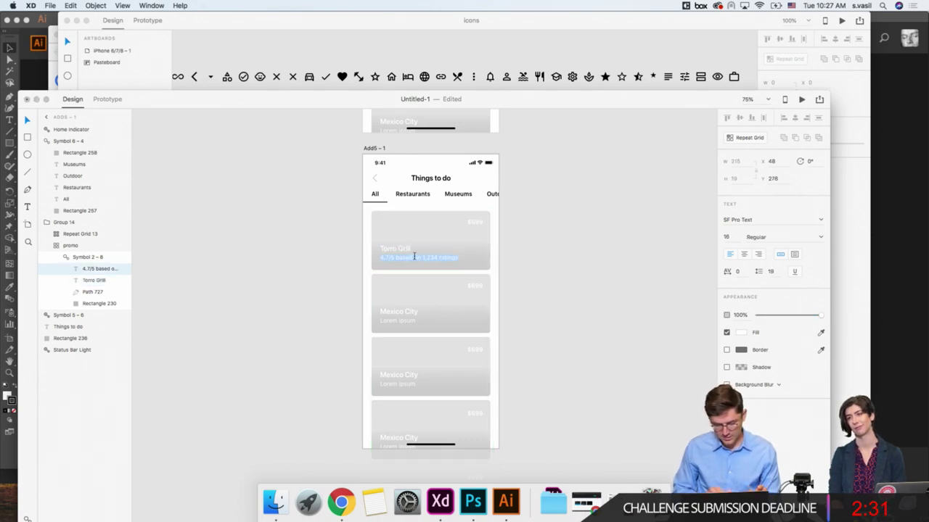
left_click(488, 225)
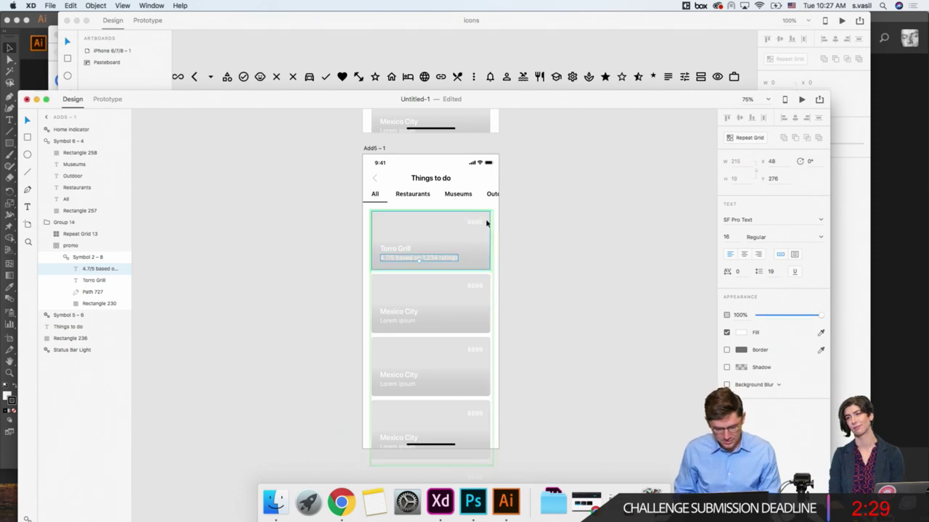
left_click(338, 245)
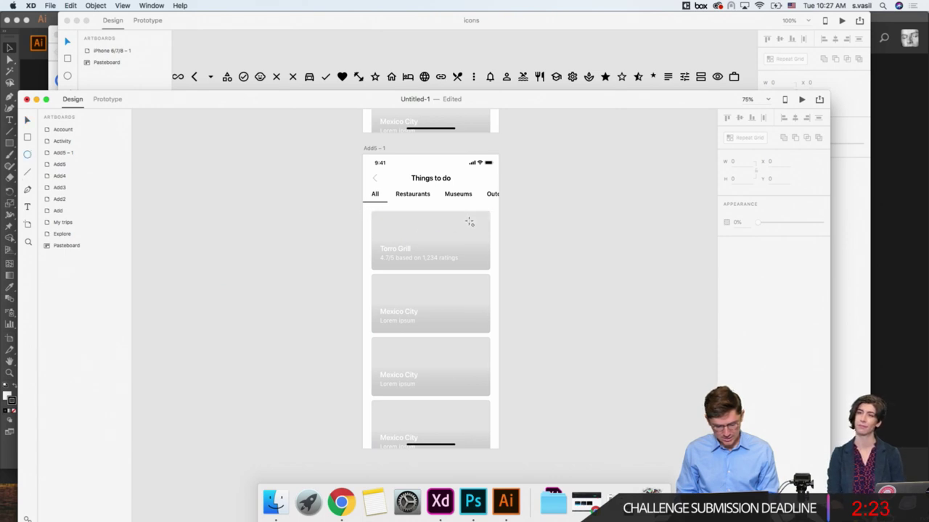
Step: Draw a 39×39 circle on the Torro Grill card with #000000 fill and no border
left_click_drag(470, 223, 484, 235)
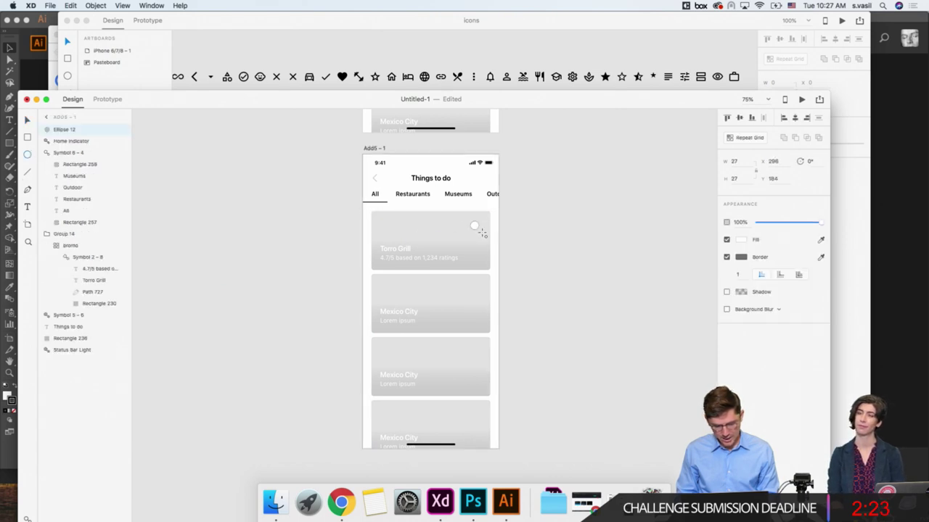
left_click(741, 240)
left_click_drag(653, 254, 582, 320)
key("Escape")
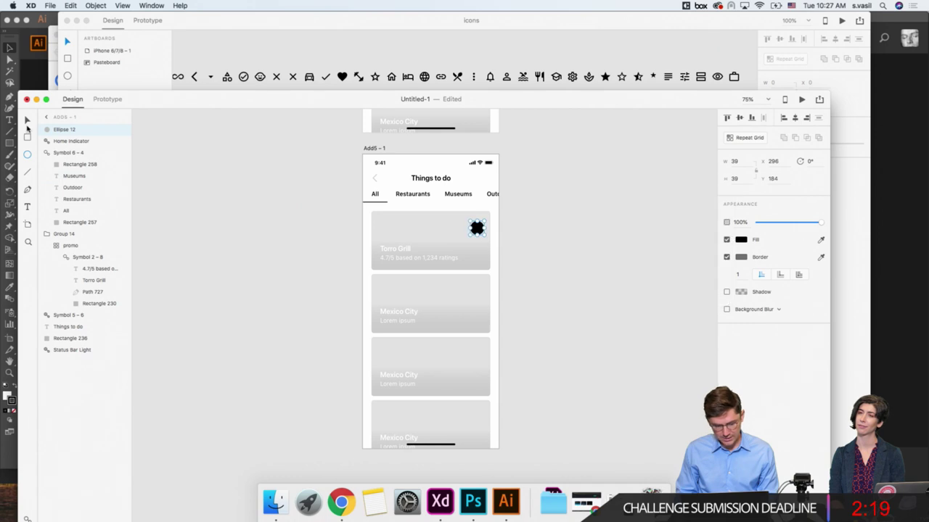
key("super+2")
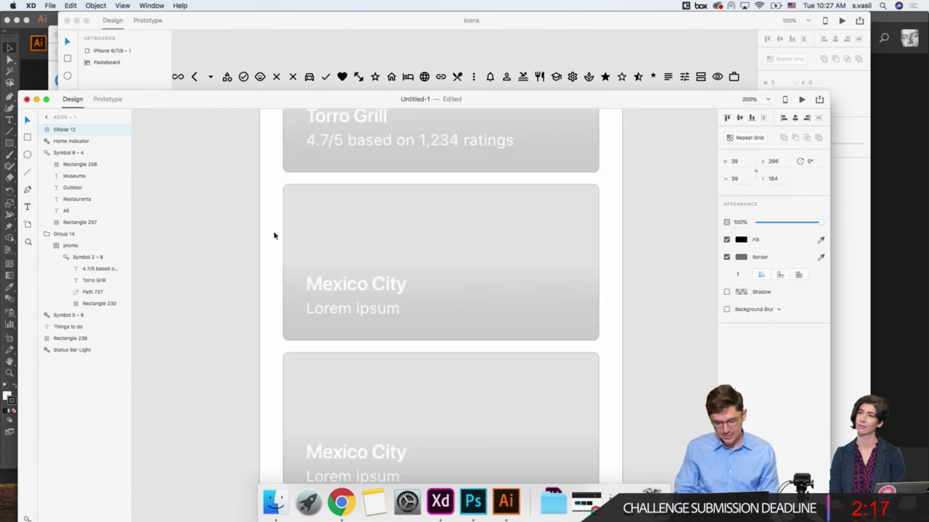
scroll(312, 235, "up", 5)
left_click(727, 258)
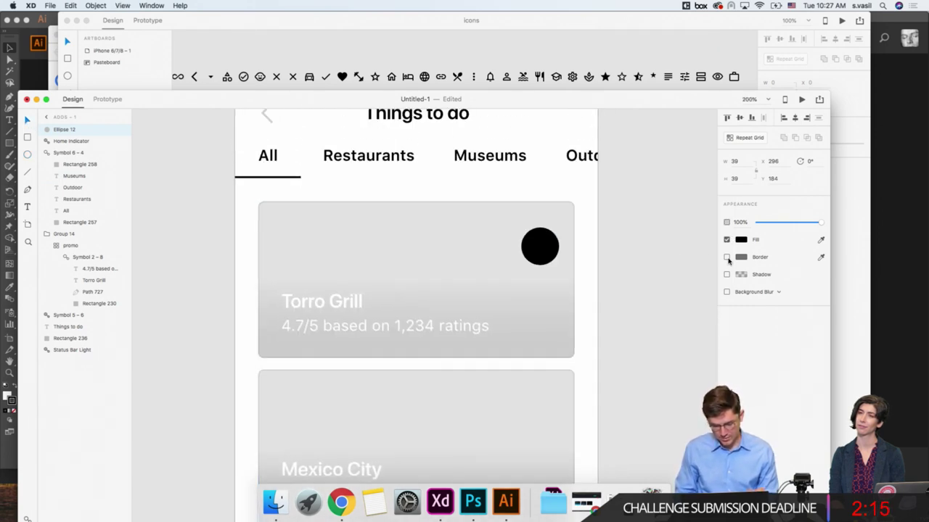
Step: Move the black circle into place near the card's top-right corner
key("Left")
key("Left")
key("Left")
key("Left")
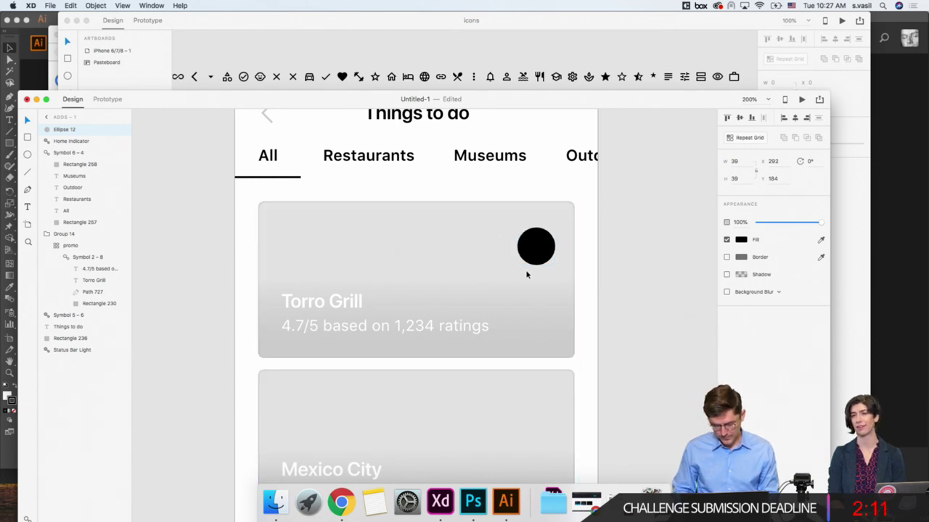
left_click(537, 308)
scroll(538, 308, "down", 5)
scroll(541, 308, "up", 10)
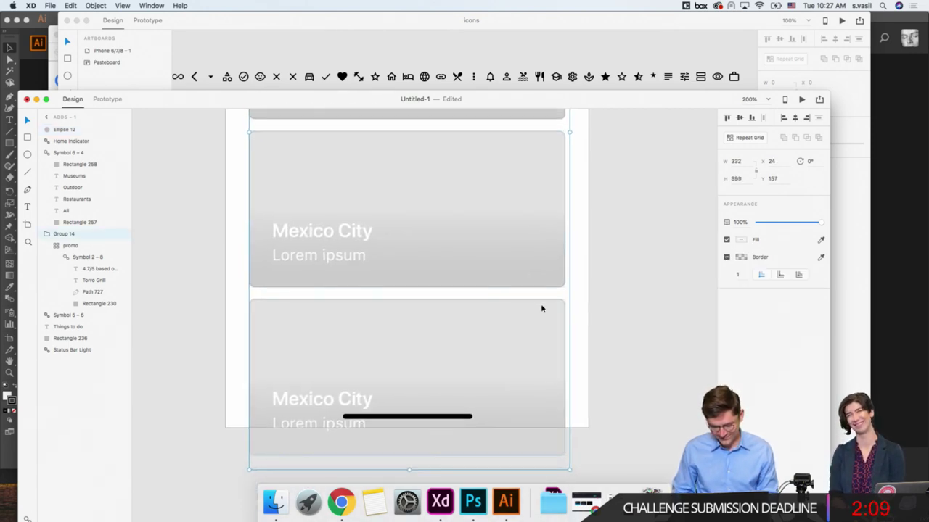
left_click(521, 304)
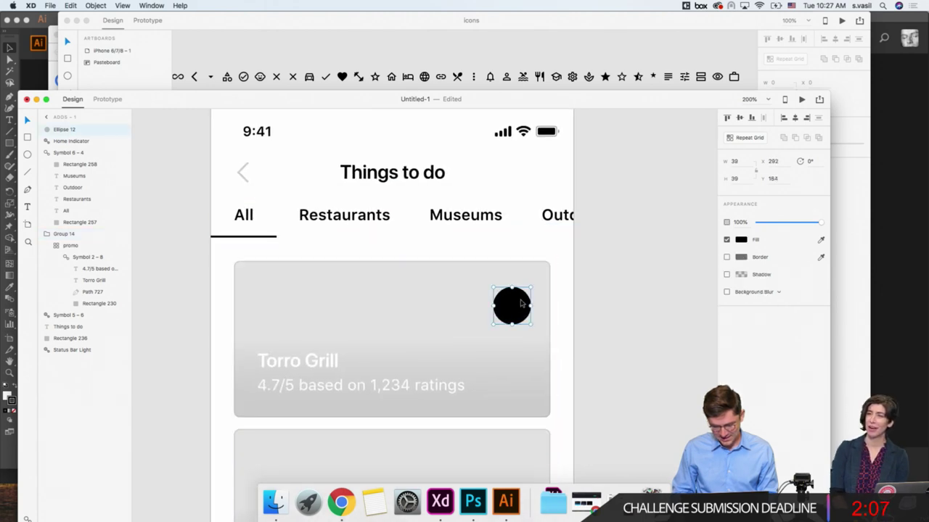
left_click_drag(521, 303, 477, 305)
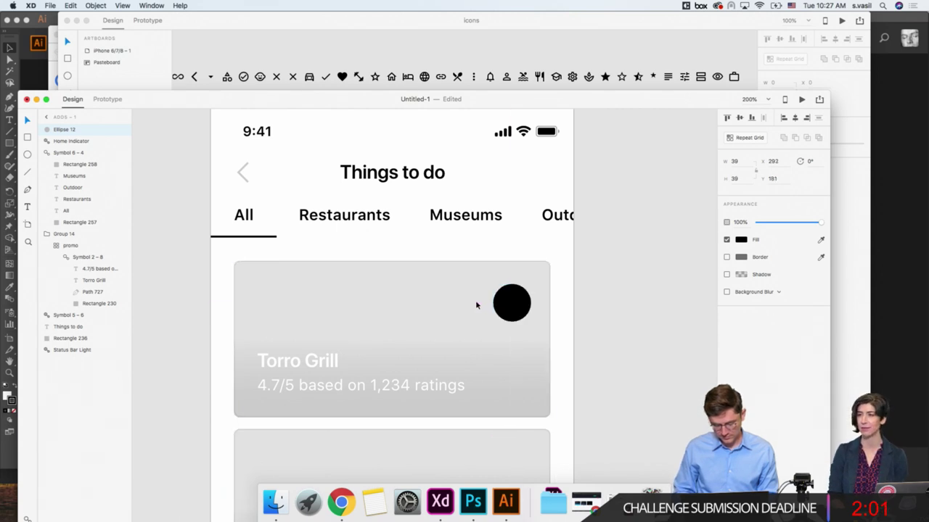
left_click(542, 319)
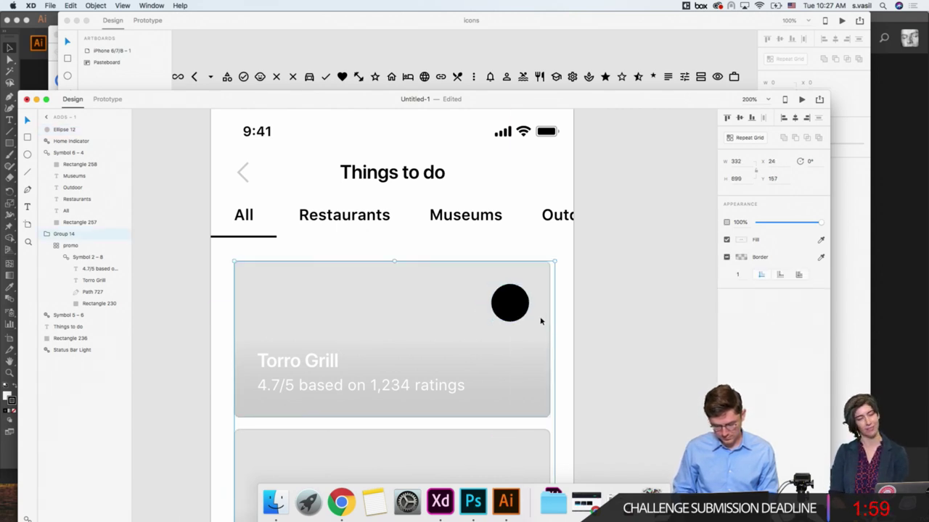
left_click(613, 294)
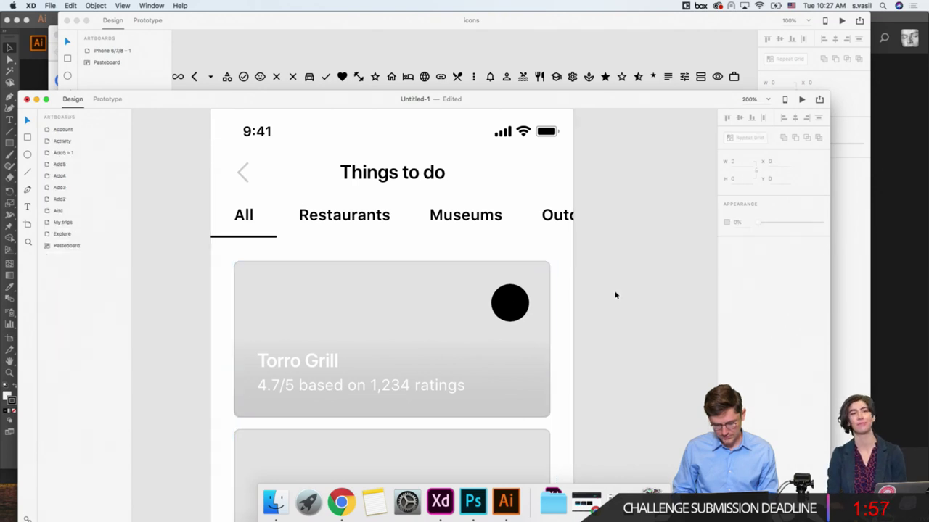
left_click(519, 302)
Step: Draw a short white vertical line across the black circle
left_click(29, 172)
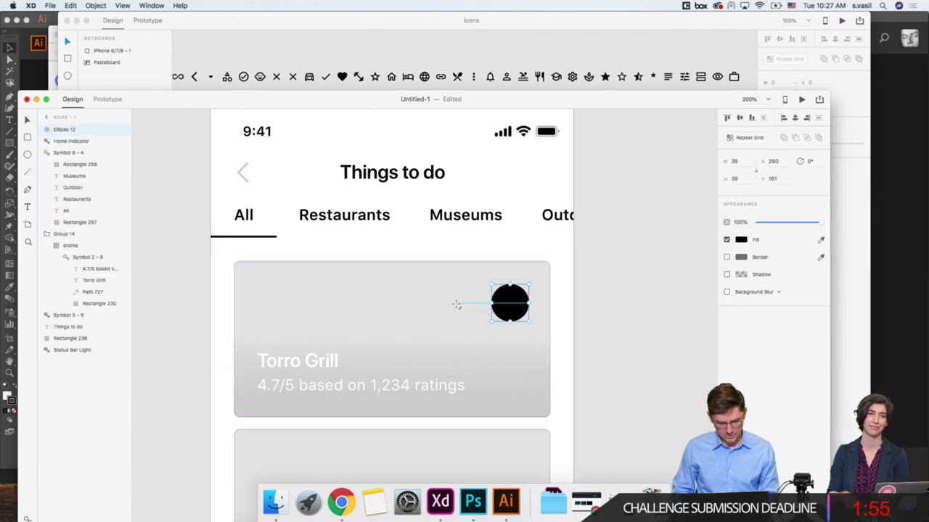
left_click_drag(510, 296, 510, 309)
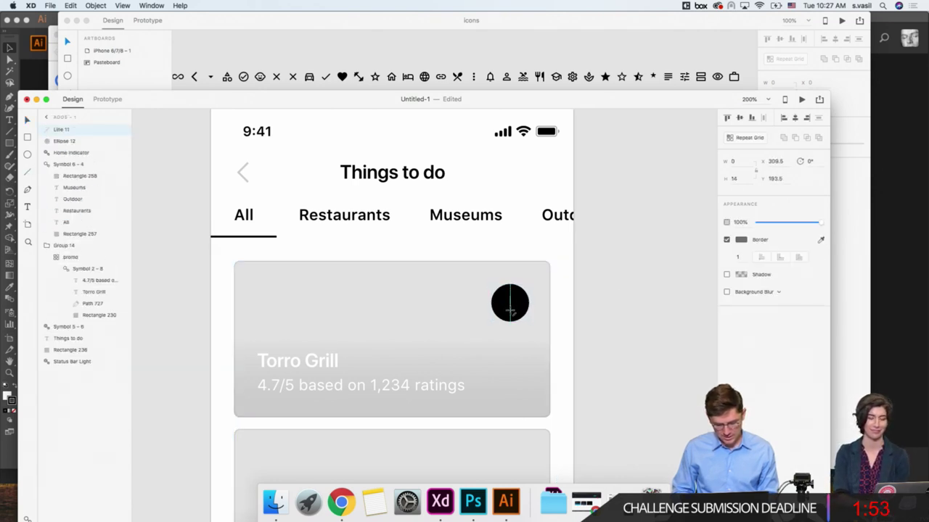
left_click(738, 240)
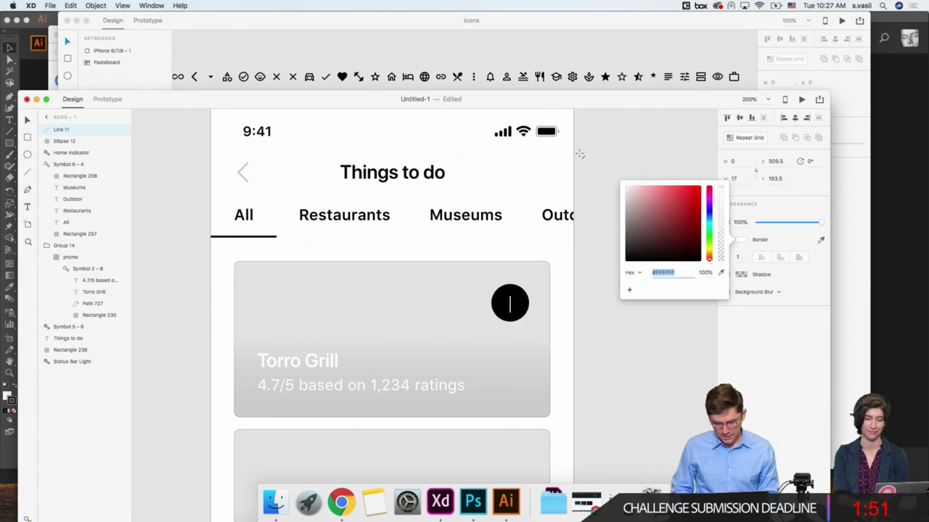
left_click(27, 122)
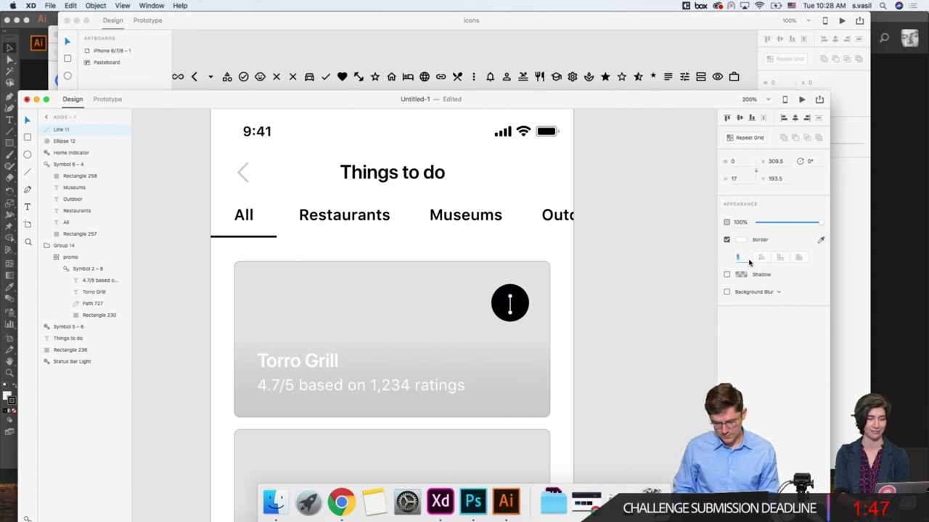
left_click(524, 309, "shift")
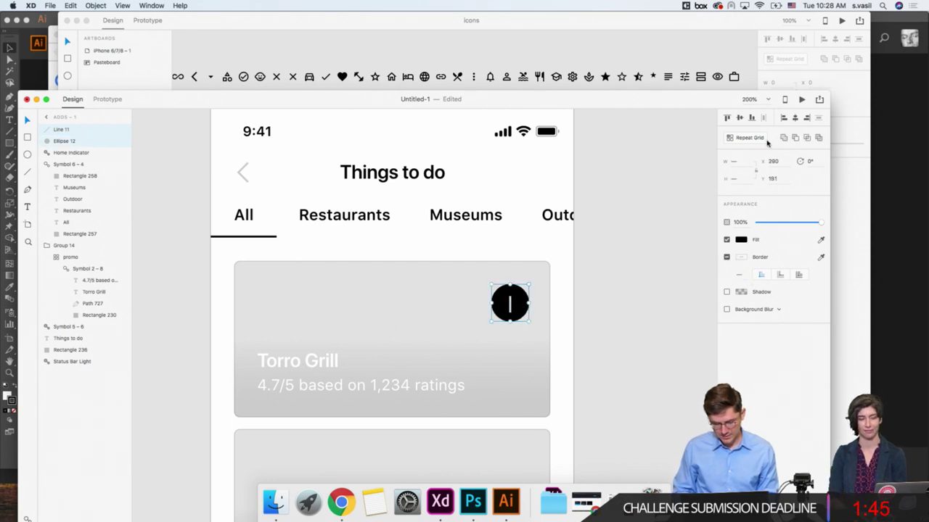
left_click(600, 301)
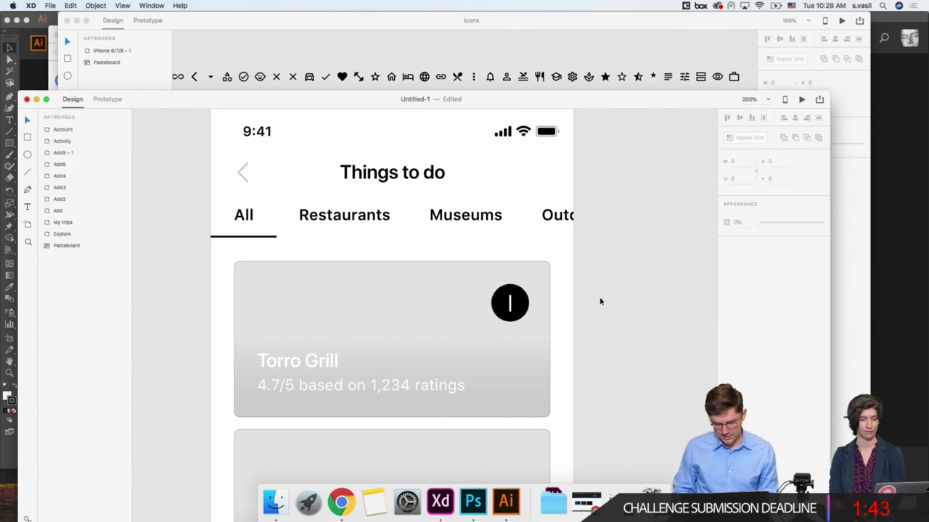
Step: Duplicate the line rotated 90° to form a plus and group both lines with the circle
left_click(510, 303)
key("super+c")
key("super+v")
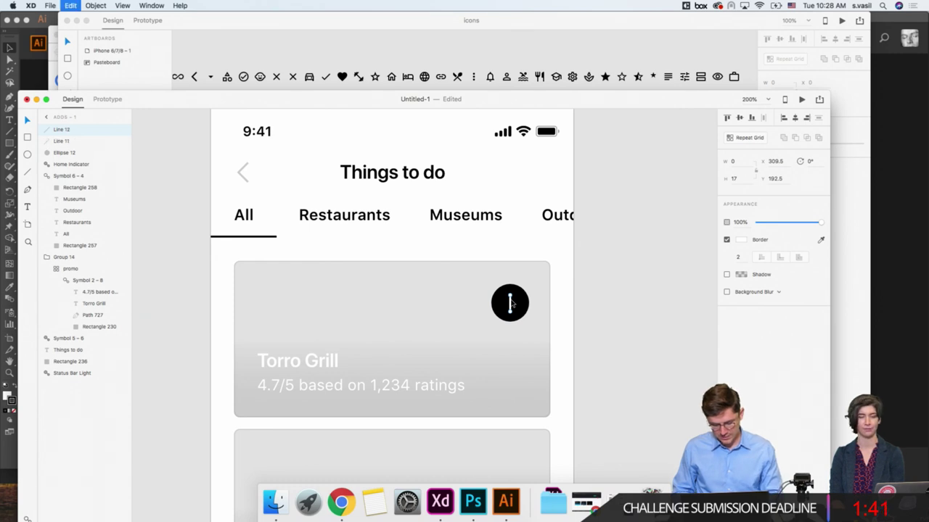
type("90")
key("Return")
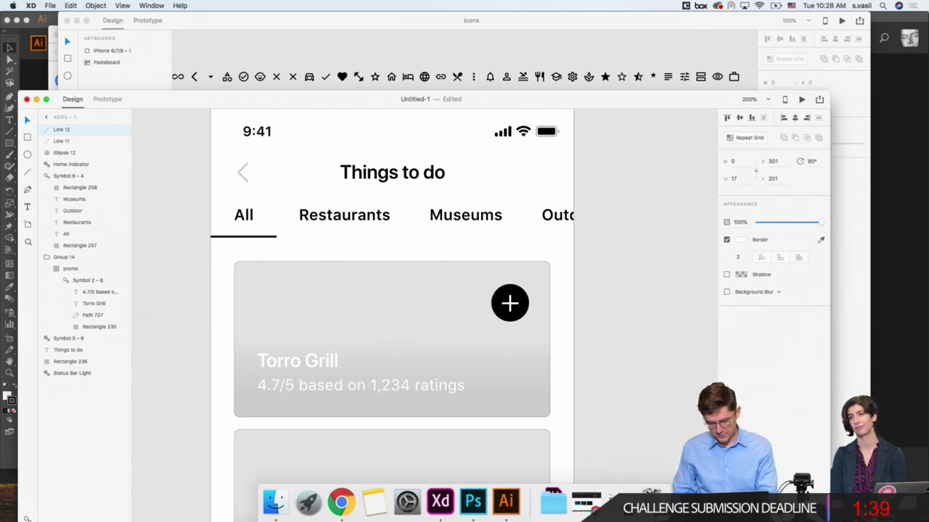
left_click(499, 308, "shift")
left_click(497, 309, "shift")
key("super+g")
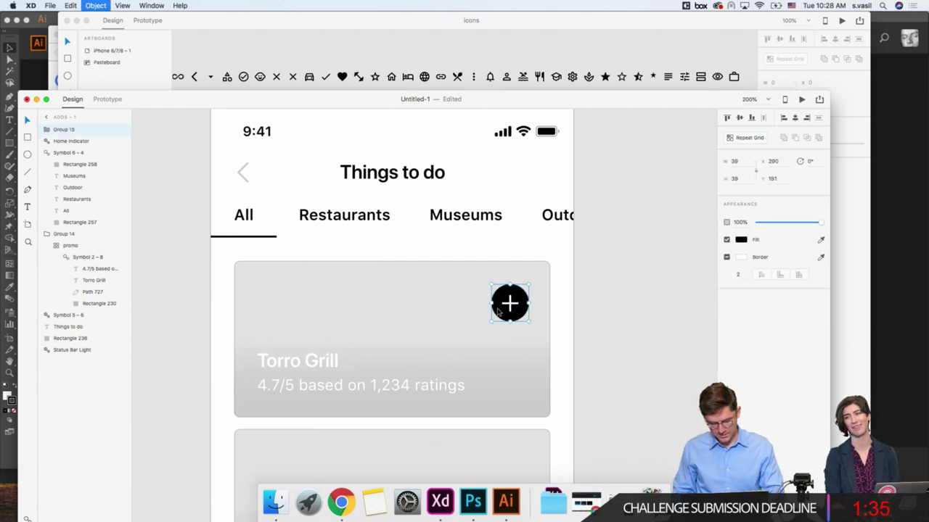
Step: Turn the plus icon into a Repeat Grid and extend it down the column of cards
key("super+minus")
key("super+minus")
key("super+minus")
scroll(497, 312, "down", 2)
key("super+r")
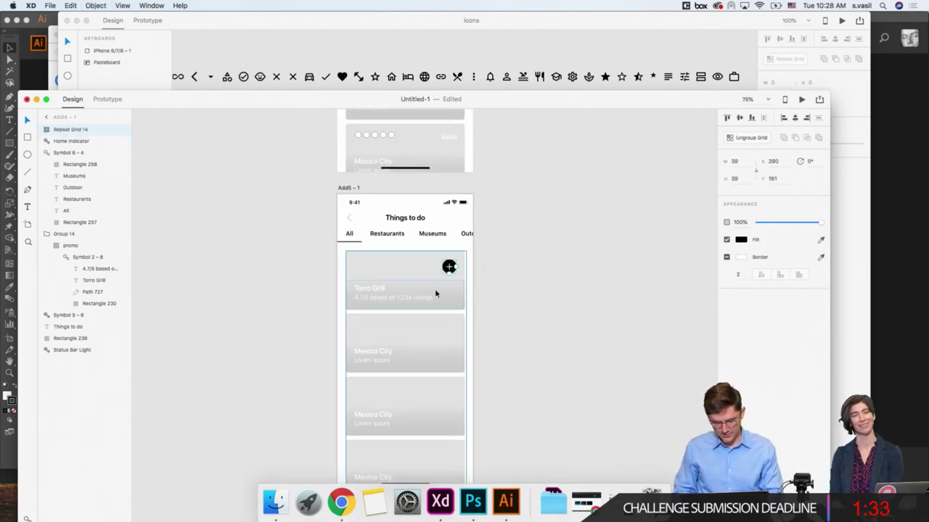
left_click_drag(449, 278, 459, 477)
Step: Widen the repeat grid's row gap so each plus button lines up with its card
scroll(502, 375, "down", 2)
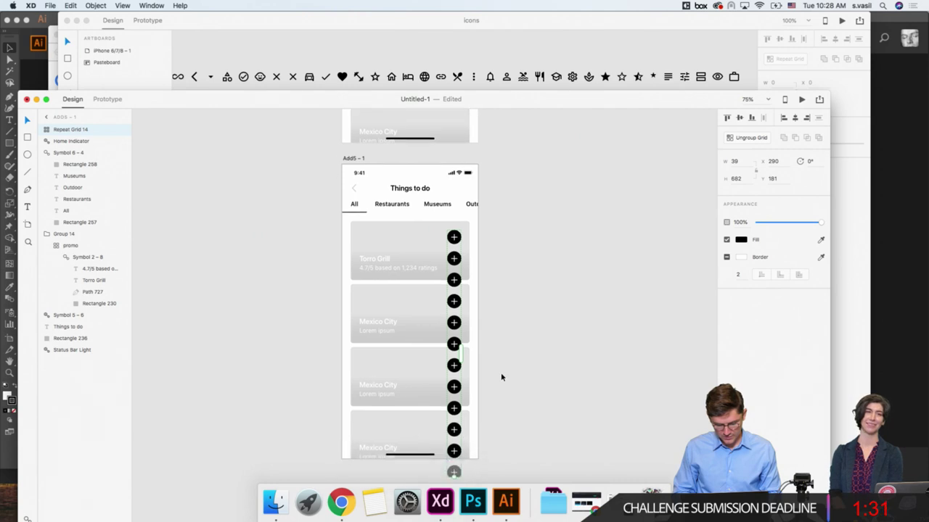
left_click_drag(455, 248, 455, 287)
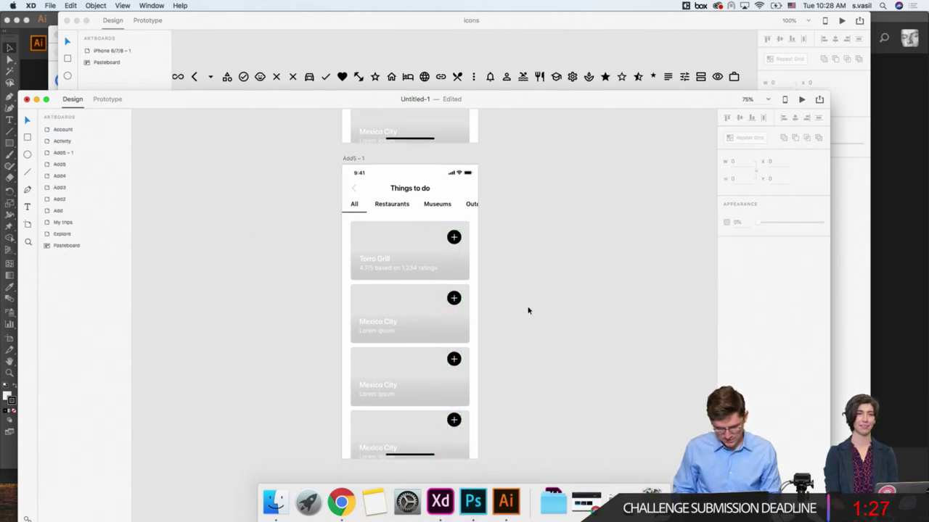
scroll(526, 309, "down", 3)
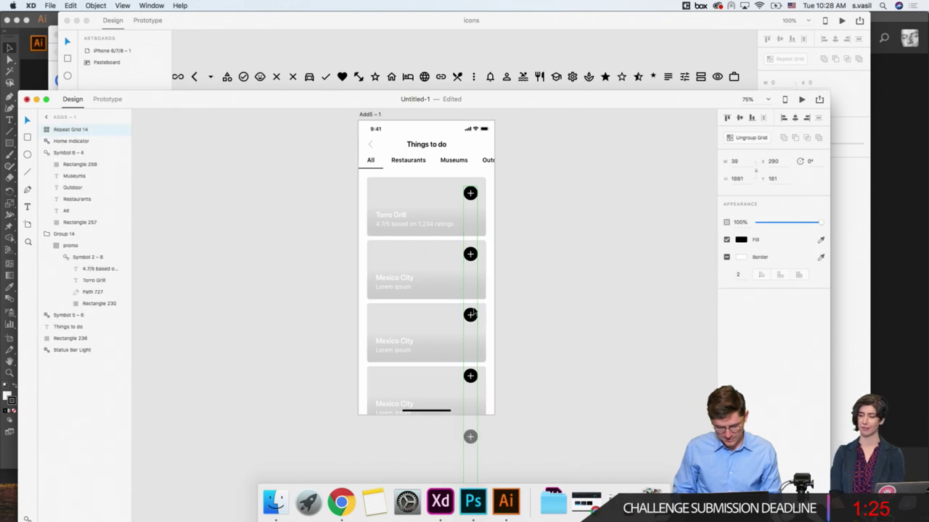
left_click_drag(472, 313, 471, 317)
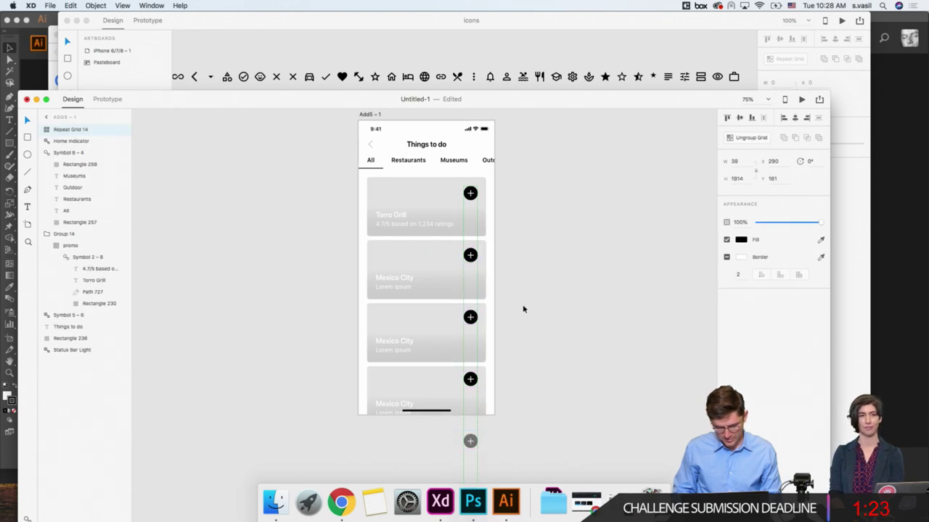
left_click(523, 309)
scroll(522, 309, "up", 2)
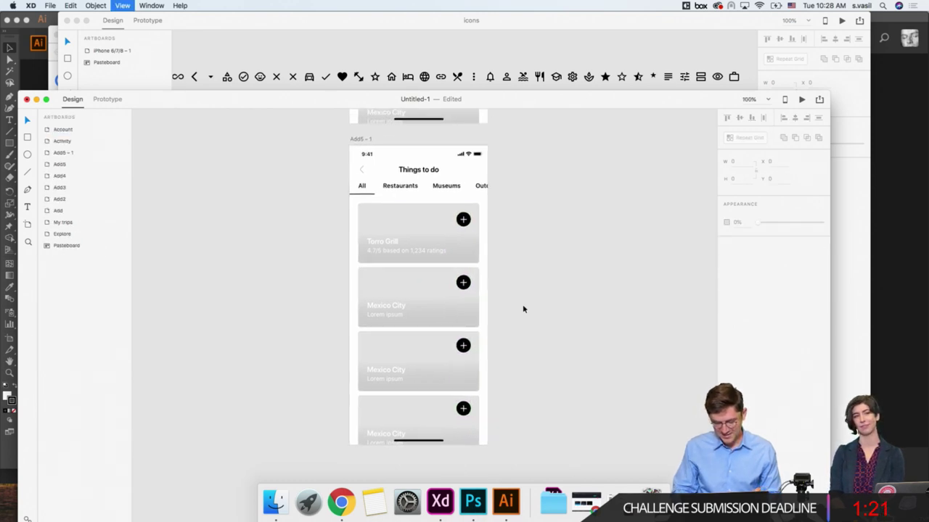
scroll(523, 309, "up", 5)
scroll(516, 309, "up", 2)
left_click(439, 368)
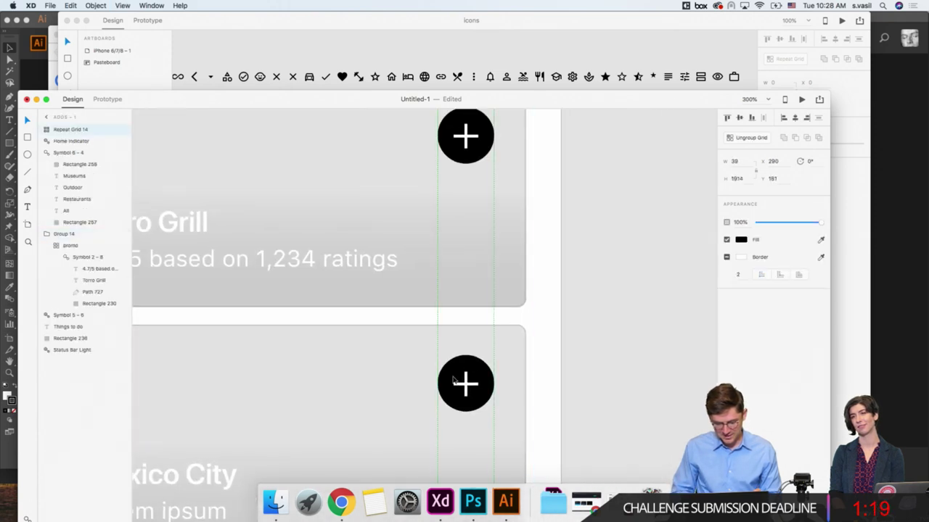
scroll(326, 305, "down", 2)
Step: Draw a borderless black circle over the second card's plus button
left_click(27, 155)
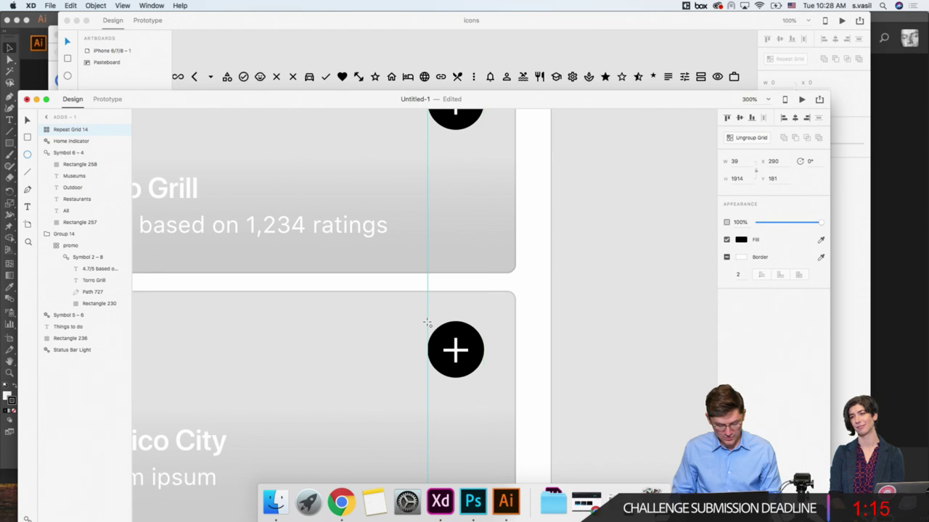
left_click_drag(428, 322, 481, 379)
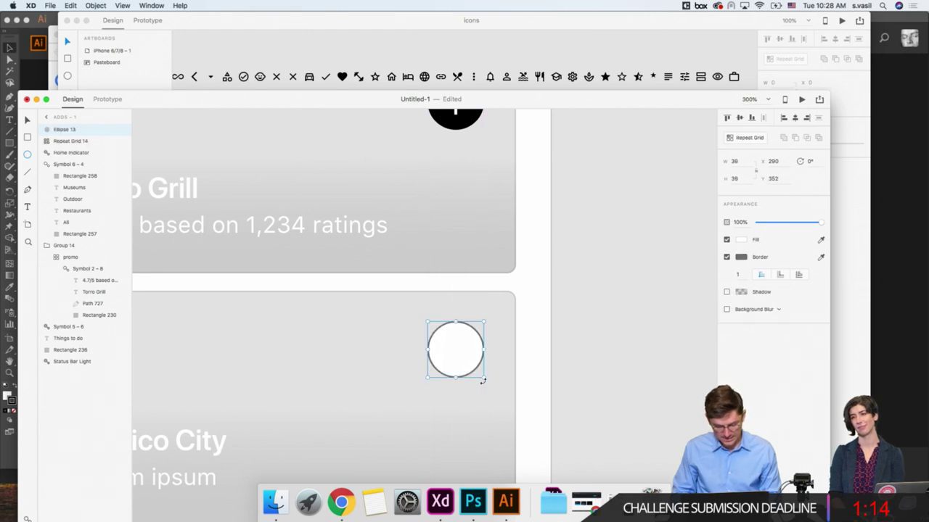
left_click(727, 257)
left_click(741, 240)
left_click_drag(685, 237, 584, 301)
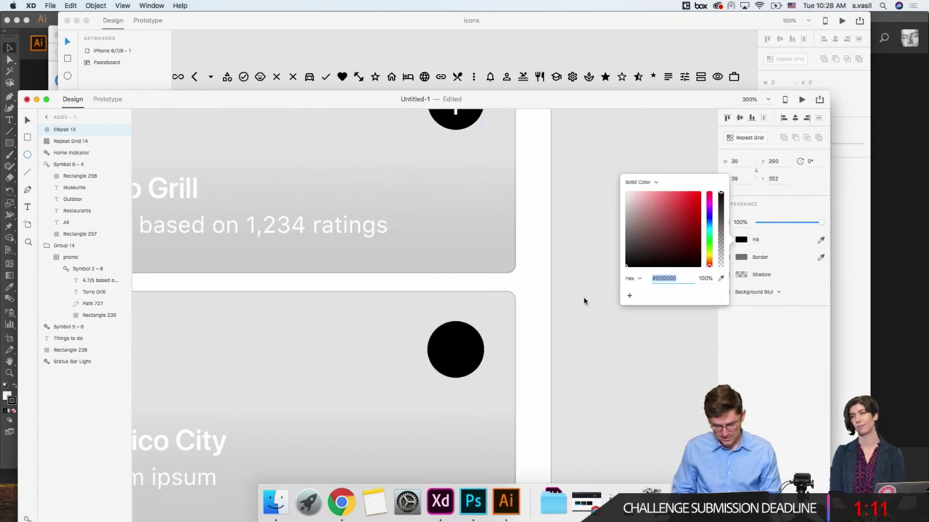
left_click(26, 117)
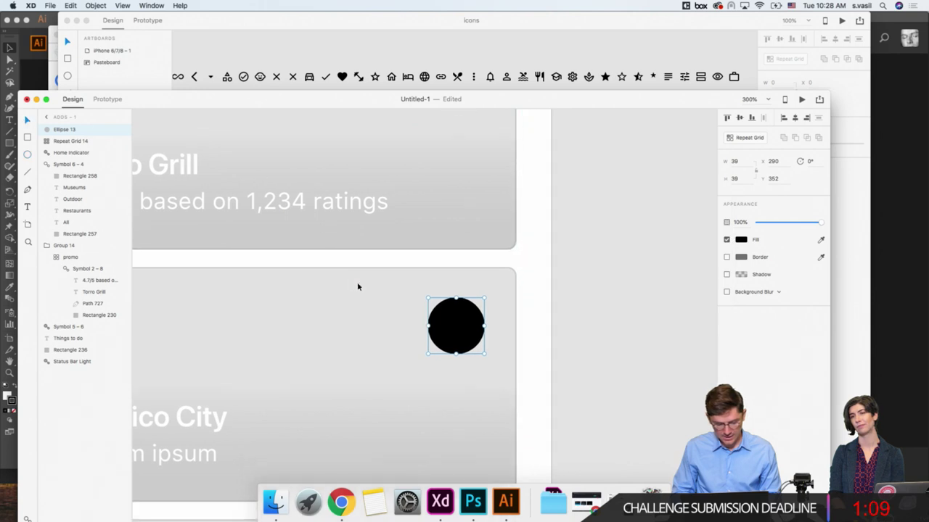
Step: Compare the first card's plus-circle width with the new black circle
scroll(356, 286, "down", 2)
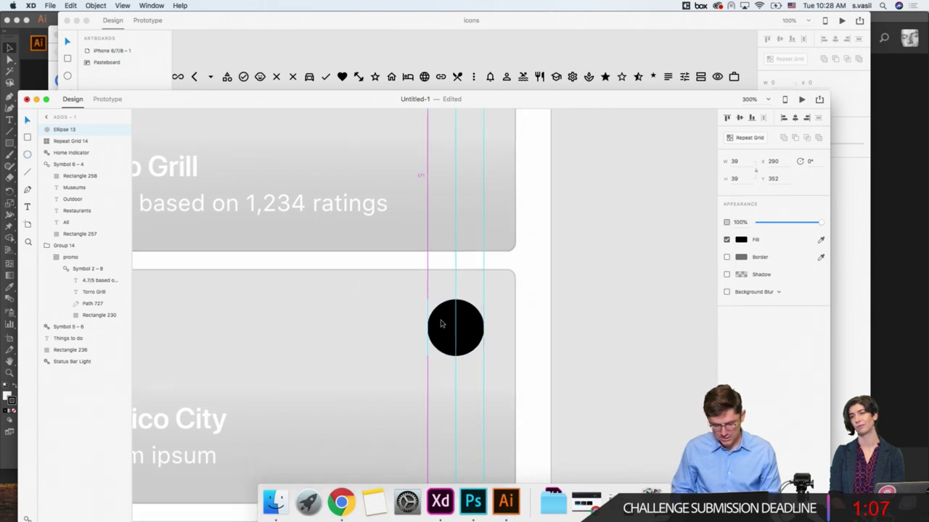
scroll(444, 312, "up", 6)
double_click(444, 299)
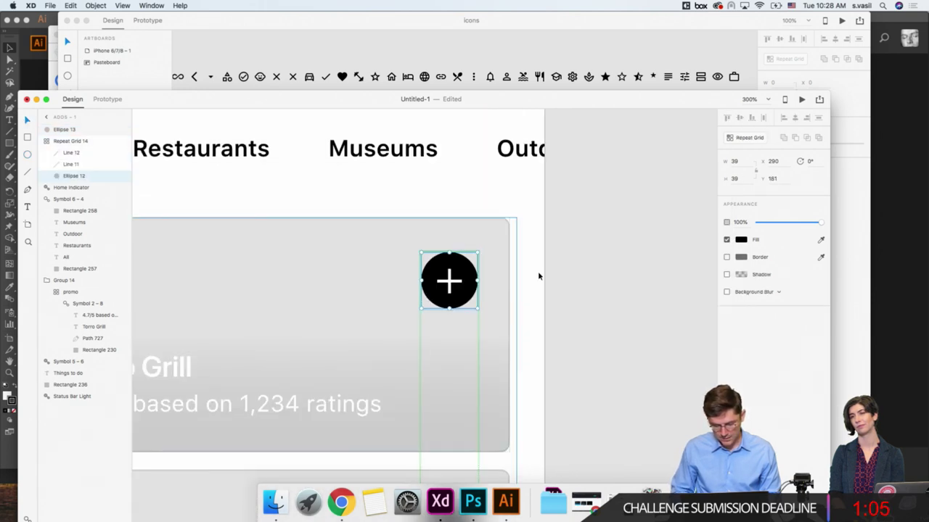
left_click(735, 161)
scroll(553, 322, "down", 4)
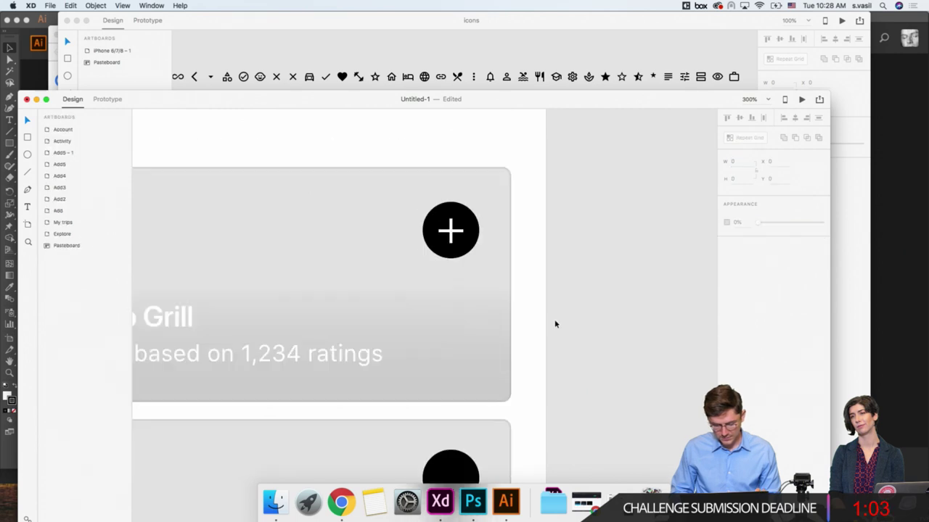
left_click(456, 385)
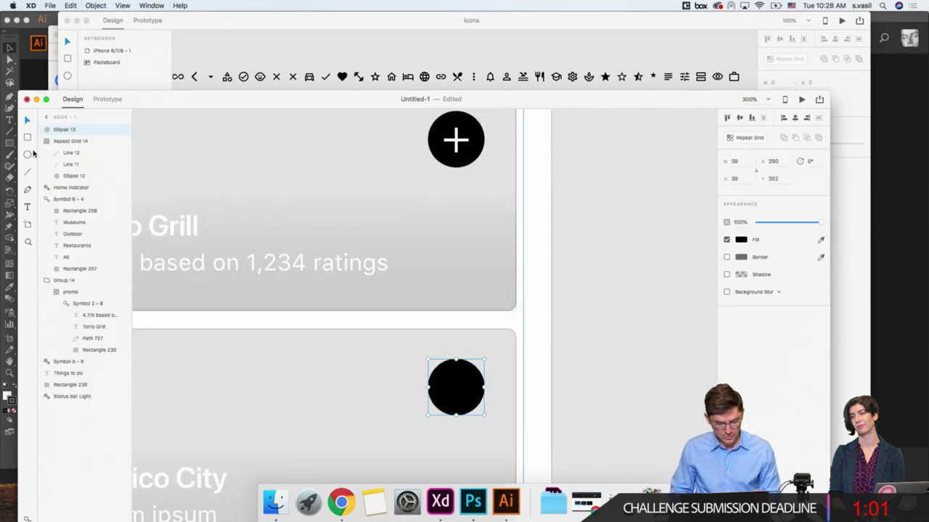
Step: Draw a white checkmark with the Pen tool at a 2 px stroke on the circle
left_click(28, 188)
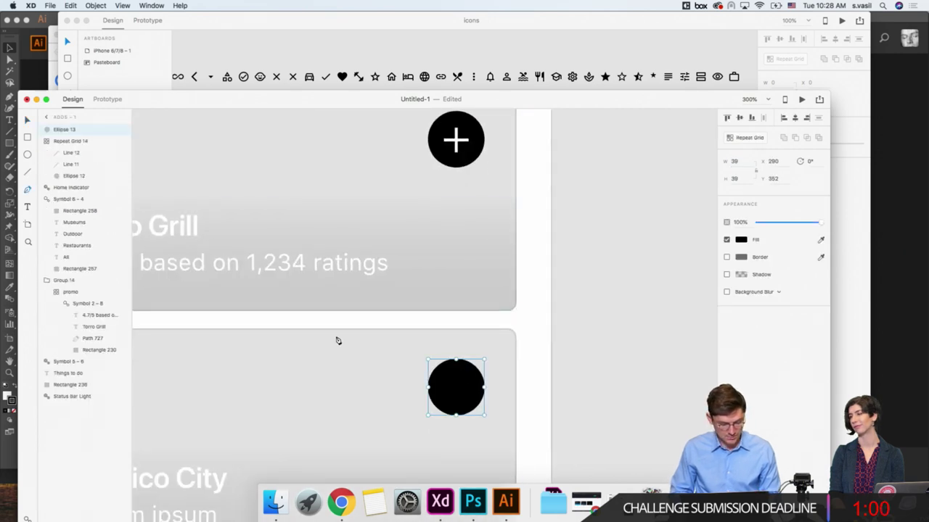
left_click(443, 386)
left_click(455, 395)
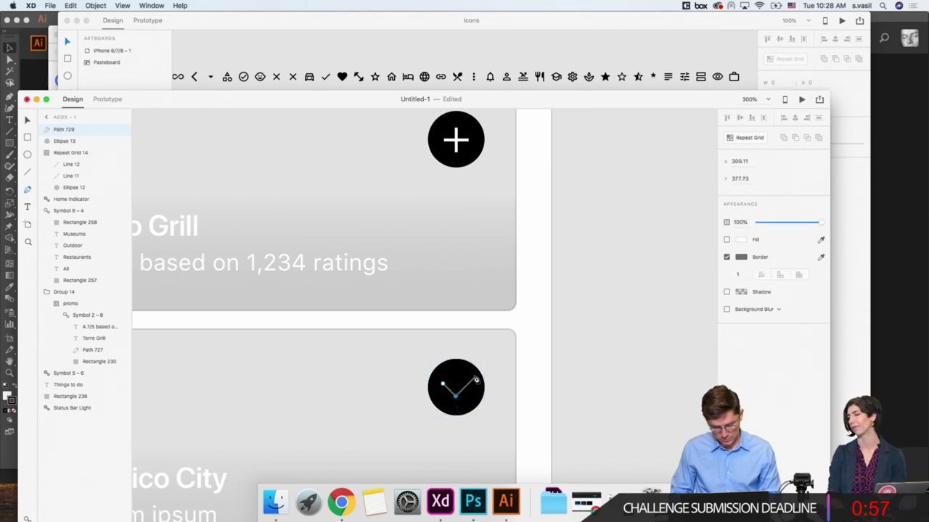
left_click(475, 378)
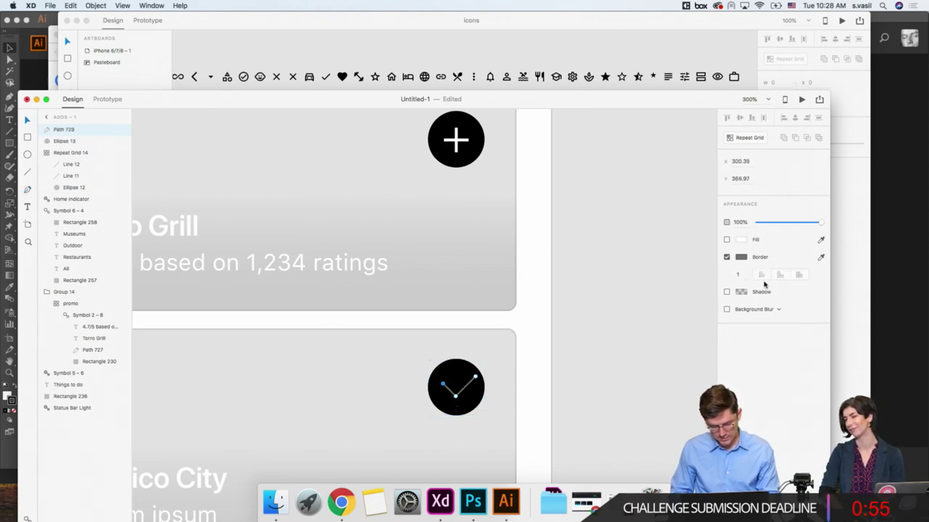
left_click(741, 256)
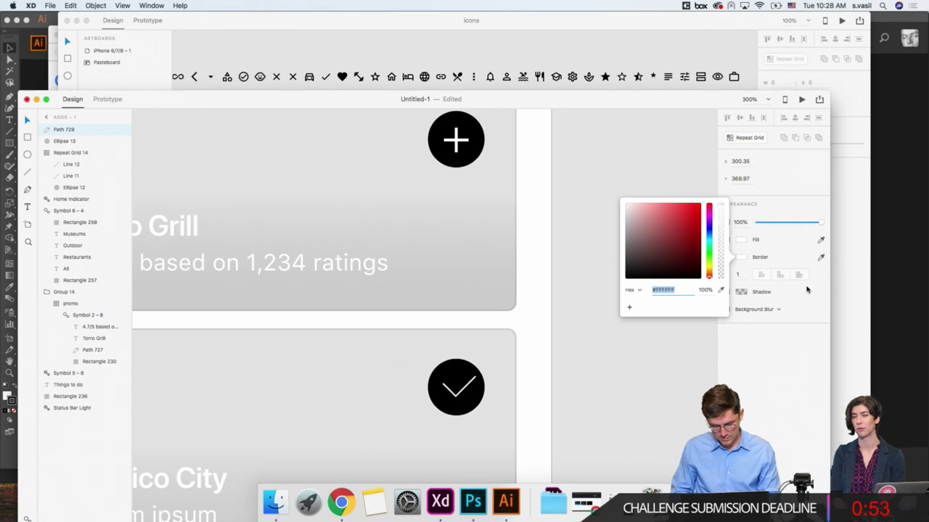
left_click(737, 275)
type("2")
key("Return")
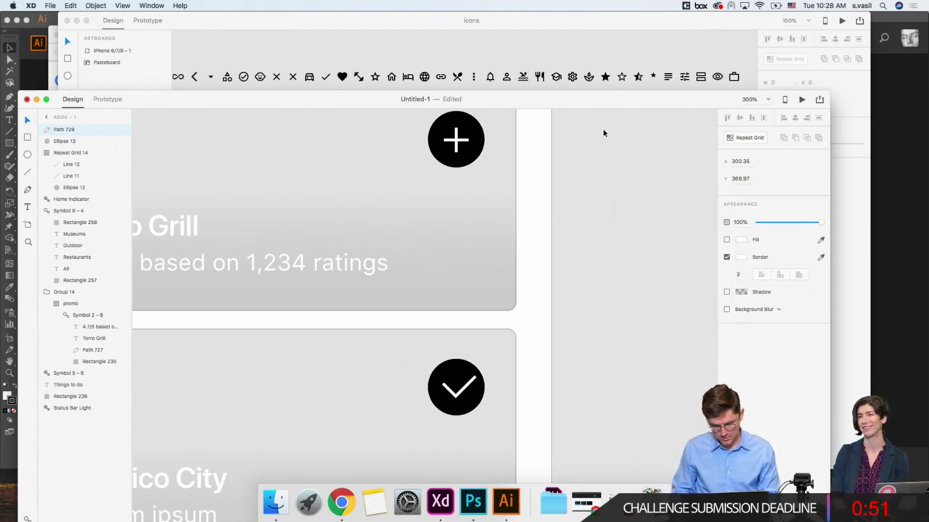
Step: Shrink the checkmark slightly and centre it vertically and horizontally in the black circle
left_click(27, 120)
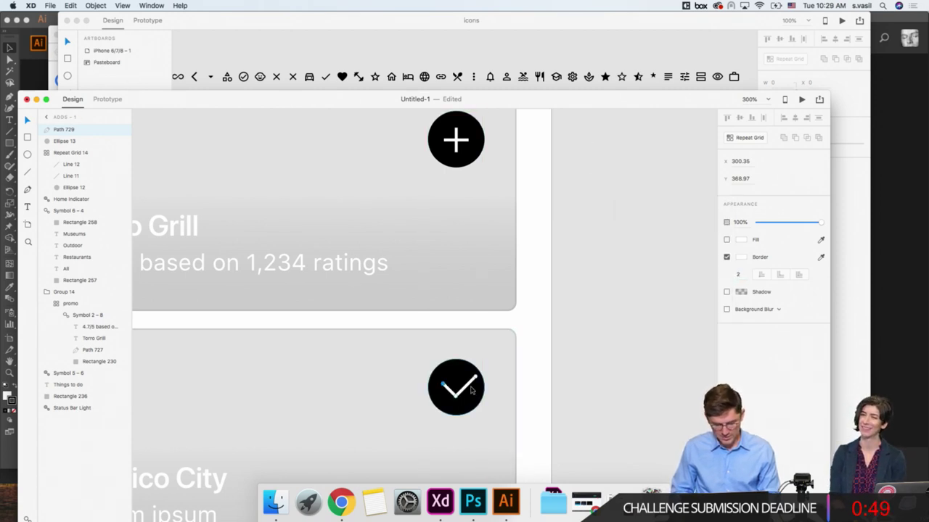
left_click(473, 396)
left_click(468, 391)
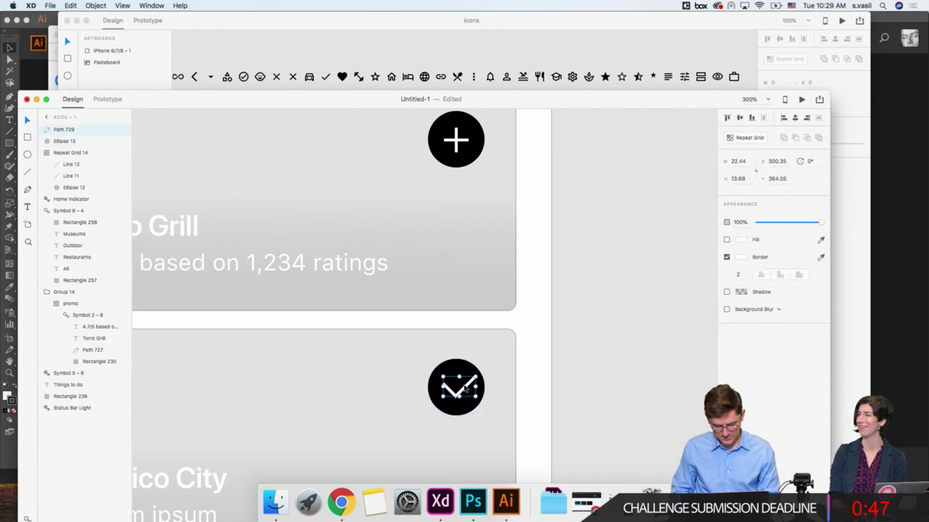
left_click_drag(476, 376, 470, 380)
left_click(471, 411, "shift")
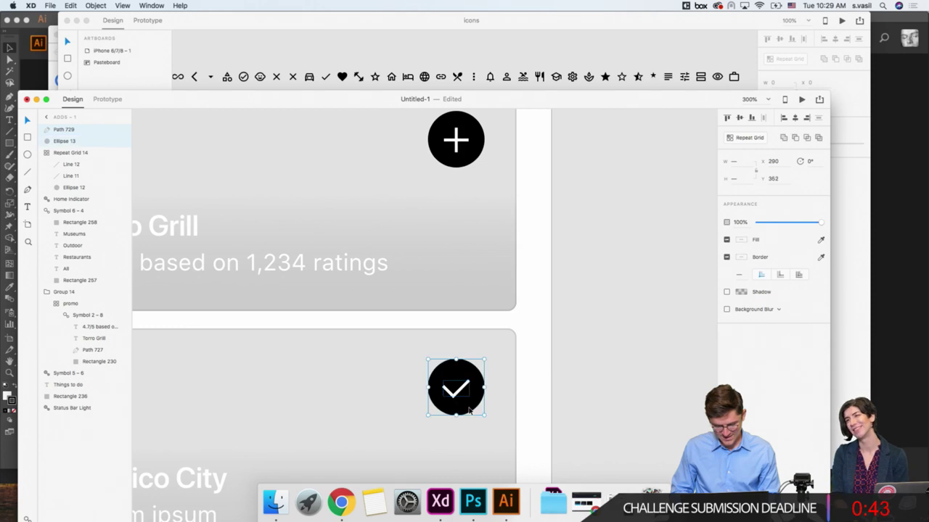
left_click(741, 119)
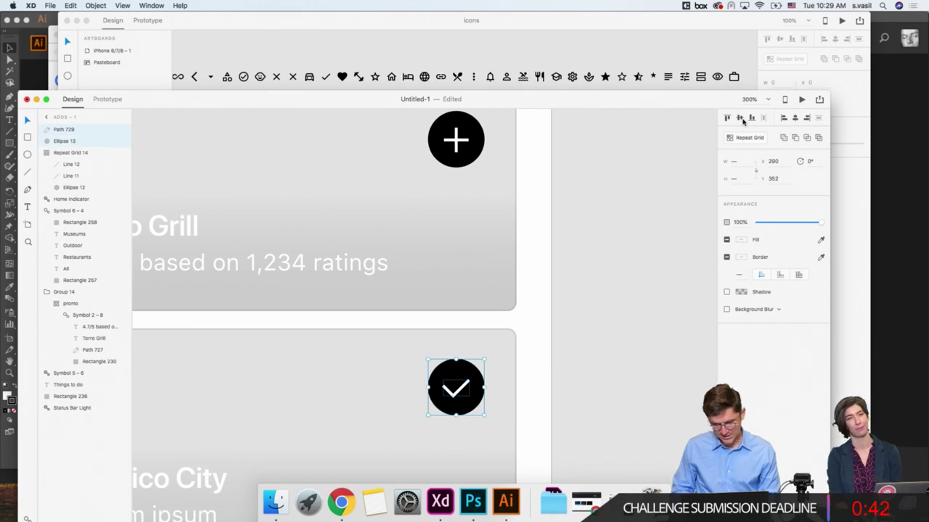
left_click(798, 122)
left_click(596, 339)
Step: Select the Next label on the Select dates screen
key("super+1")
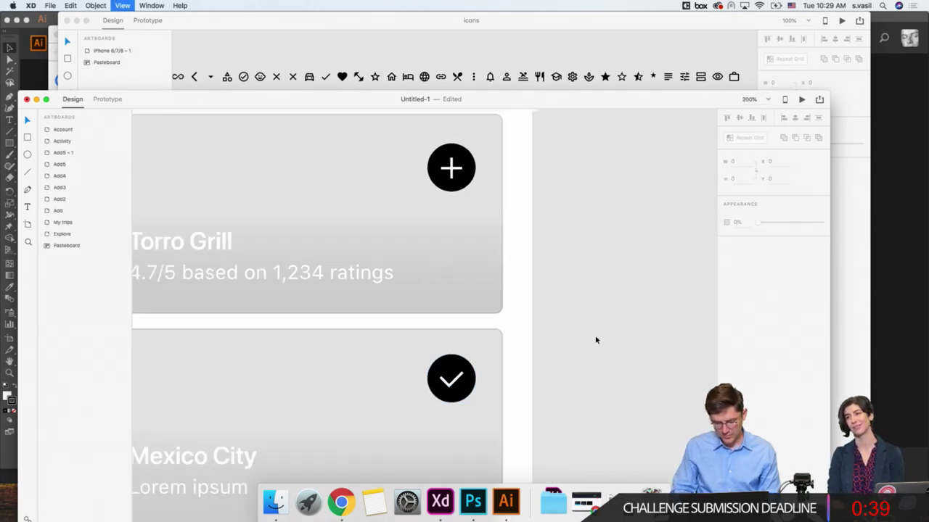
scroll(539, 344, "down", 5)
scroll(538, 343, "left", 1)
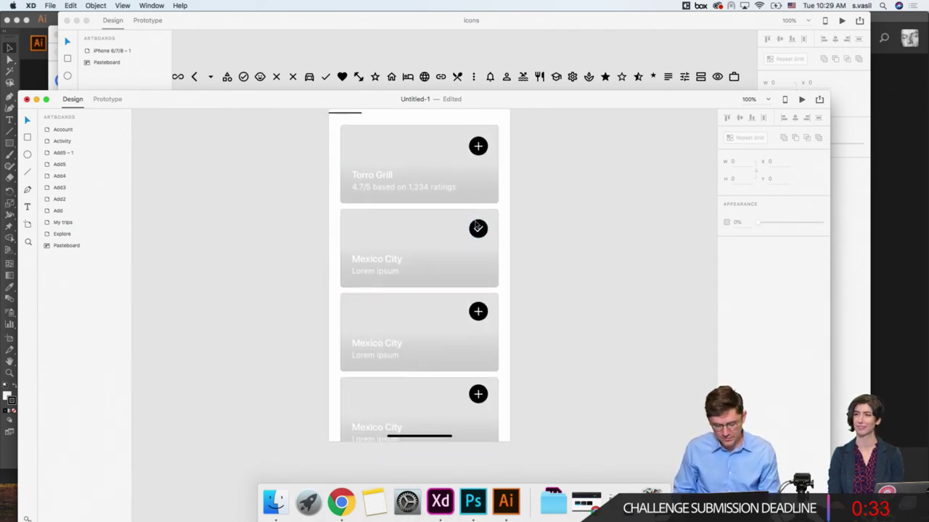
scroll(285, 240, "up", 2)
scroll(285, 240, "left", 1)
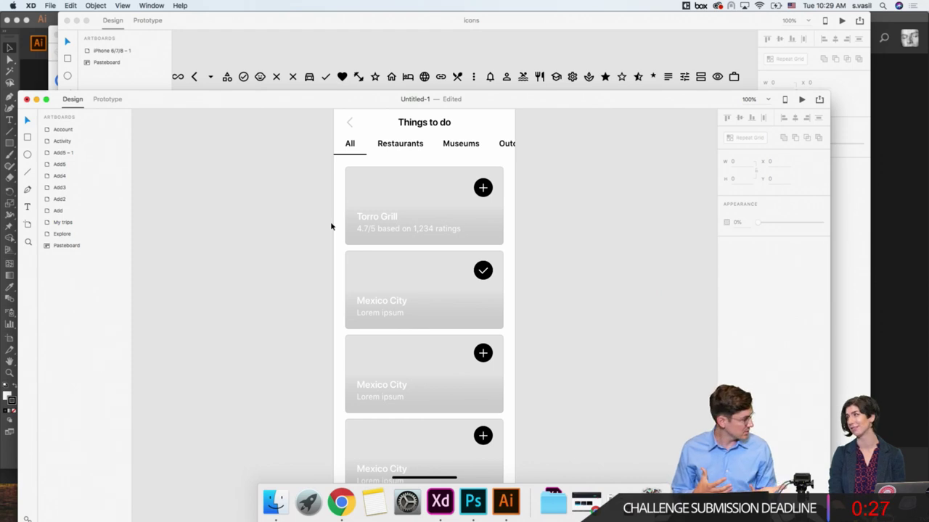
scroll(524, 257, "down", 1)
scroll(524, 257, "right", 1)
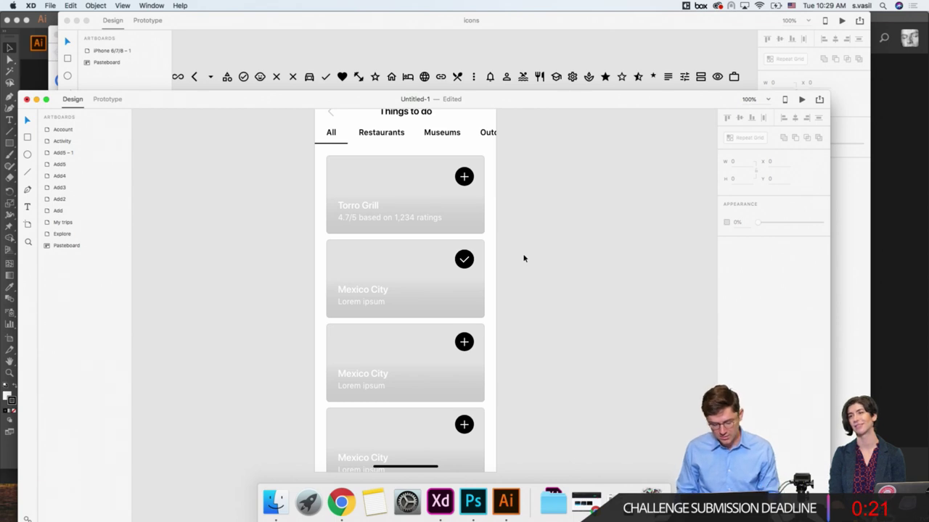
scroll(524, 258, "down", 3)
key("super+minus")
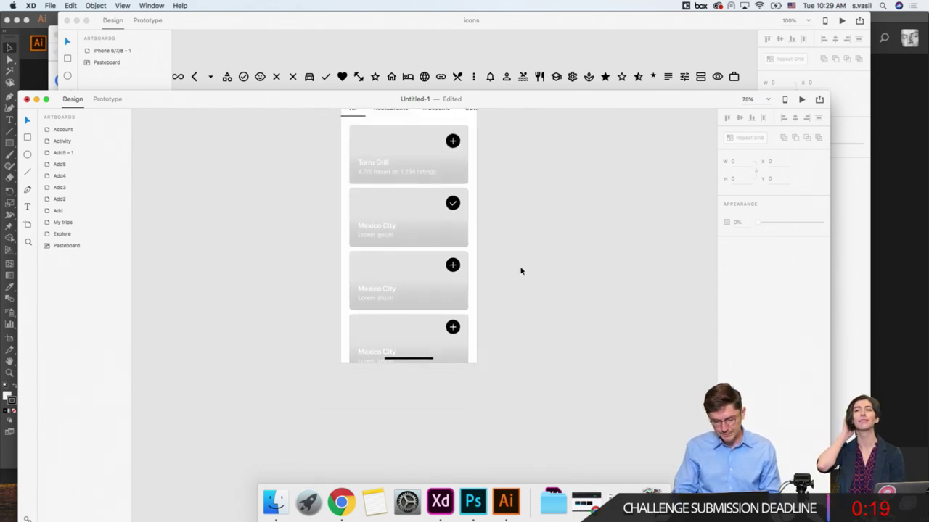
key("super+minus")
scroll(520, 269, "up", 2)
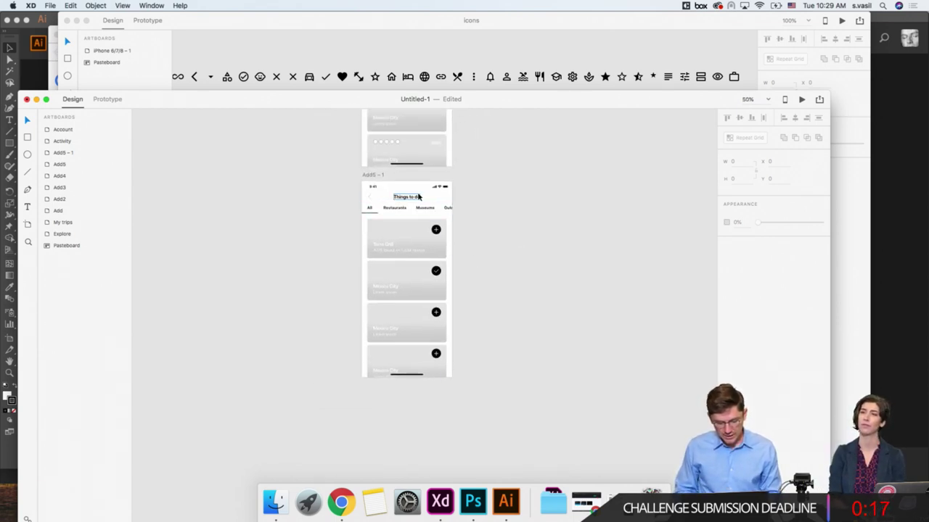
scroll(419, 196, "up", 10)
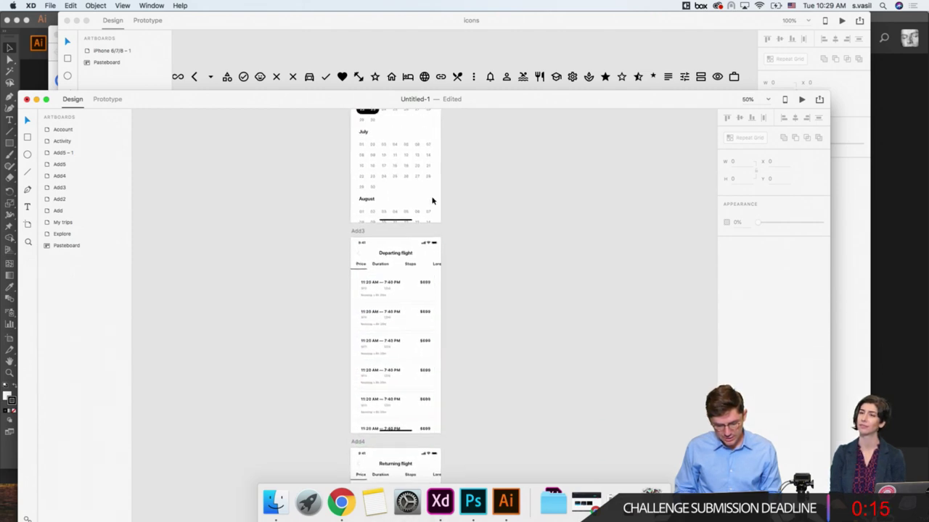
scroll(431, 240, "up", 3)
left_click(440, 165)
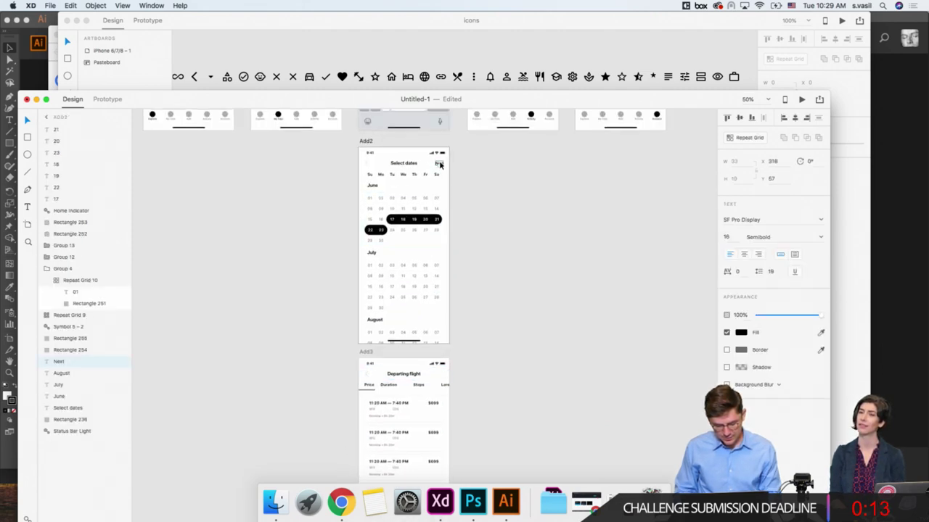
Step: Paste the Next label into the Things to do screen's header beside the title
scroll(440, 165, "down", 12)
scroll(441, 174, "up", 1)
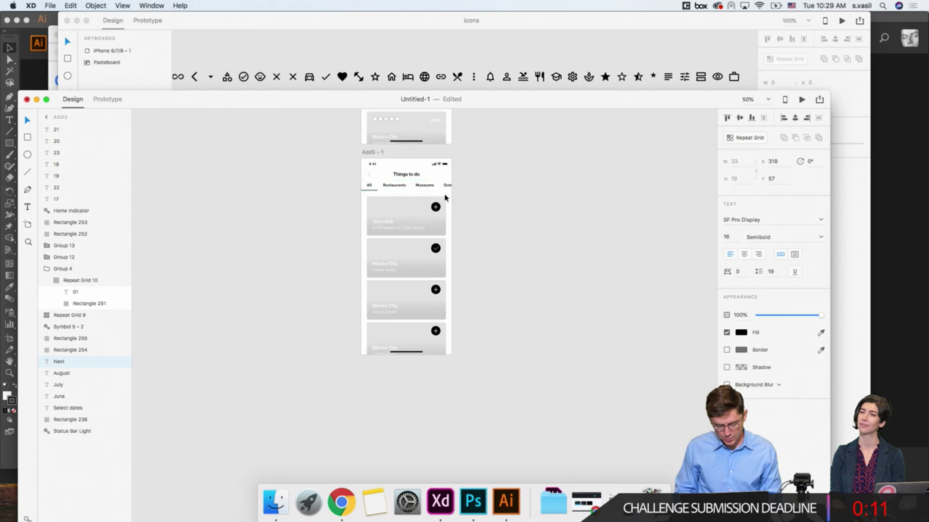
scroll(445, 198, "up", 5)
scroll(444, 193, "up", 3)
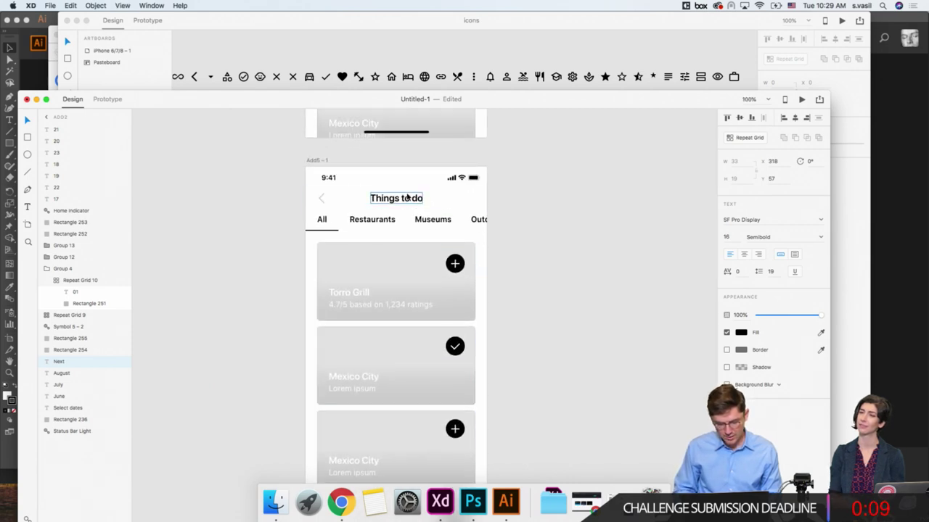
left_click(403, 199)
key("super+v")
left_click(535, 251)
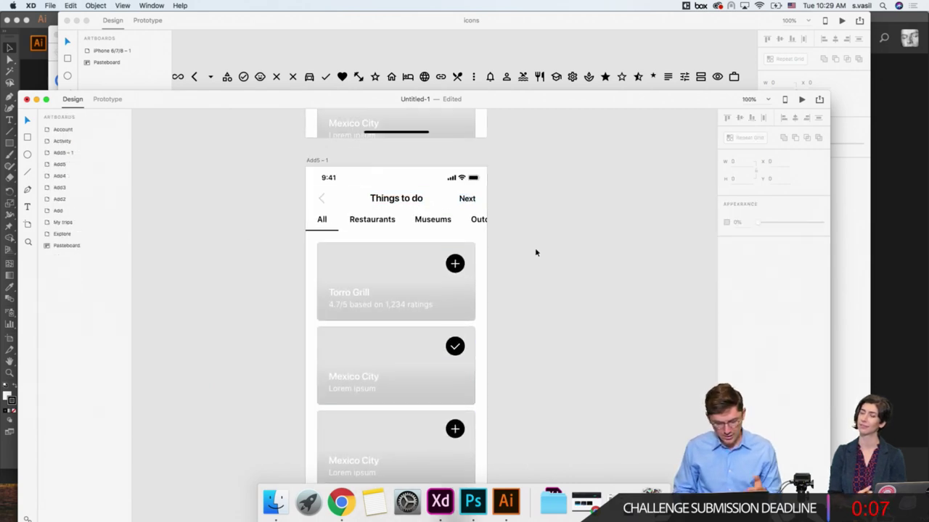
scroll(535, 253, "down", 3)
Step: Change the second card's title from Mexico City to 'The Louvre Museum'
left_click(351, 214)
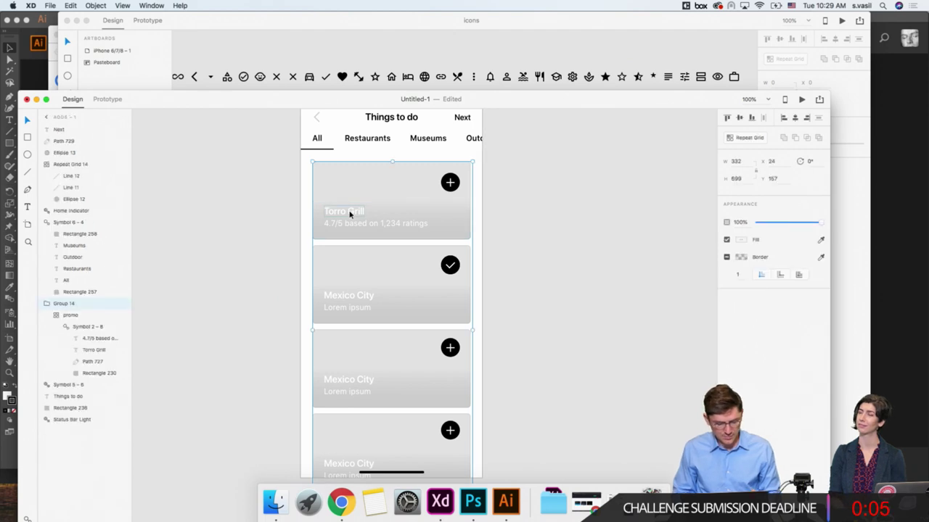
double_click(342, 297)
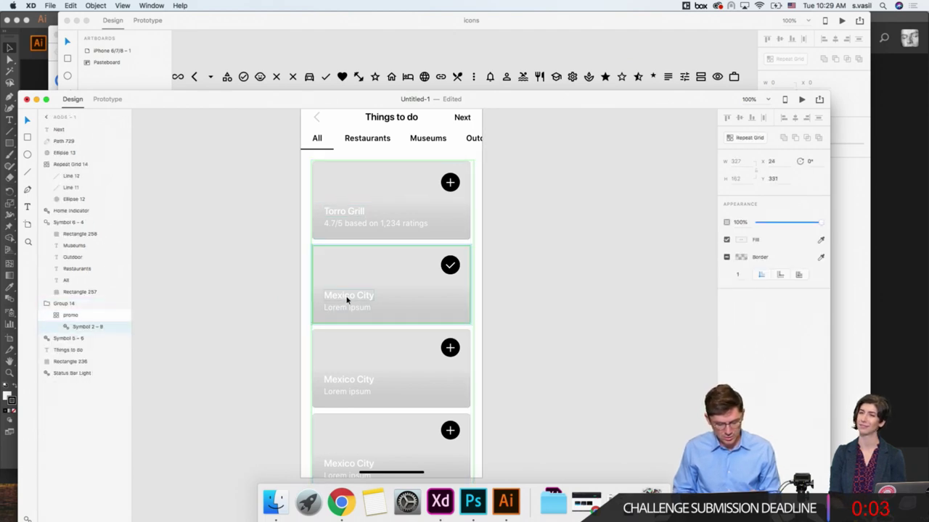
left_click(348, 297)
double_click(348, 298)
type("The")
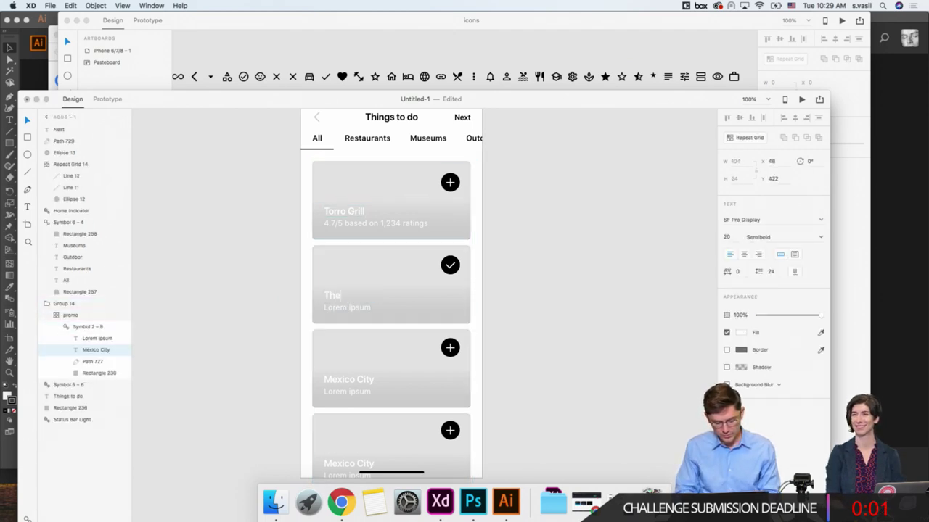
type(" Louvre Museu")
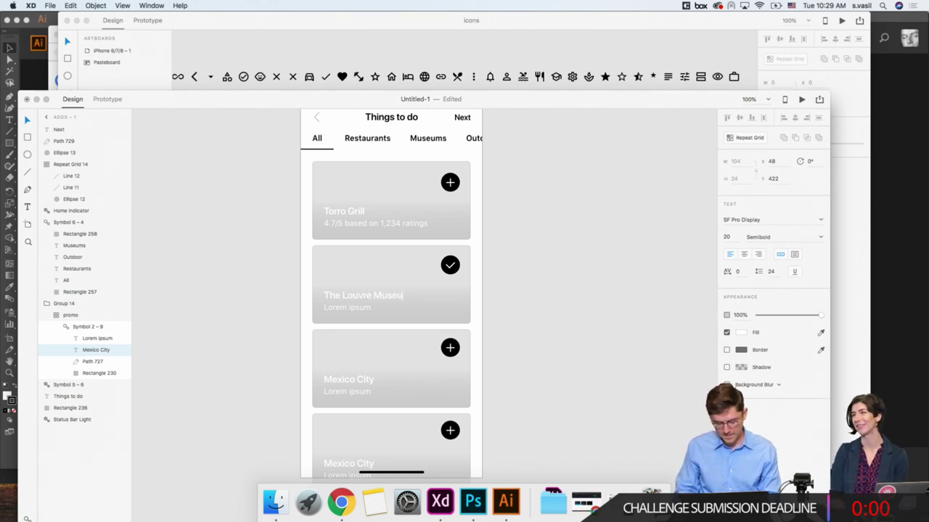
type("m")
left_click(265, 283)
Step: Rename the 'Add5 – 1' artboard to 'Add6'
scroll(261, 273, "down", 2)
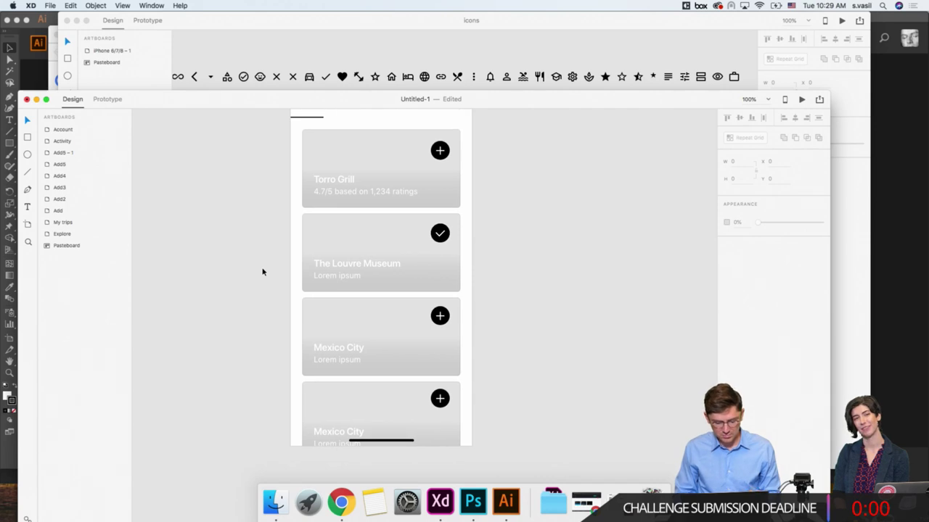
key("super+minus")
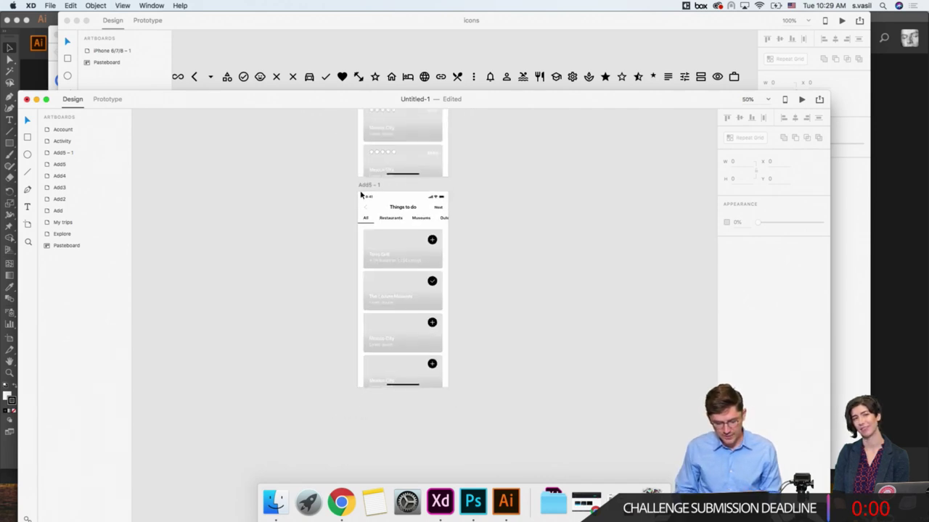
scroll(346, 200, "up", 4)
double_click(373, 320)
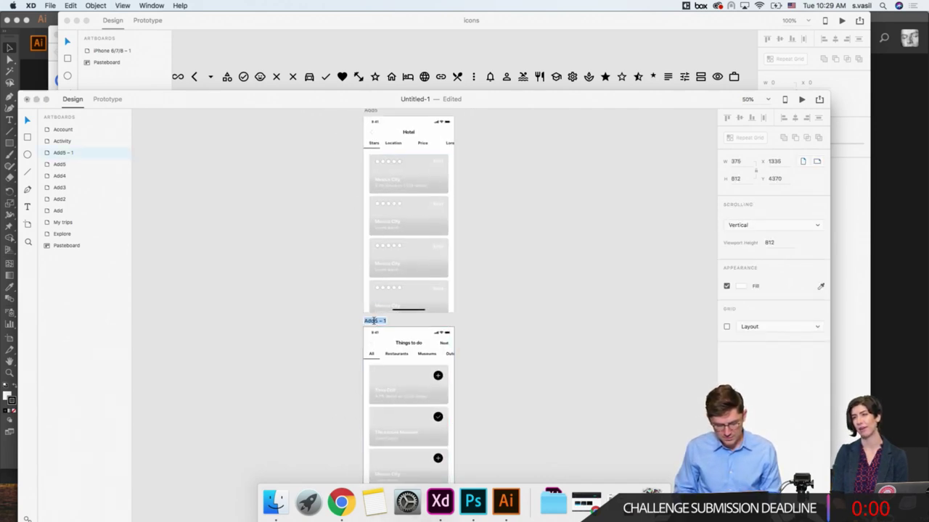
type("Add6")
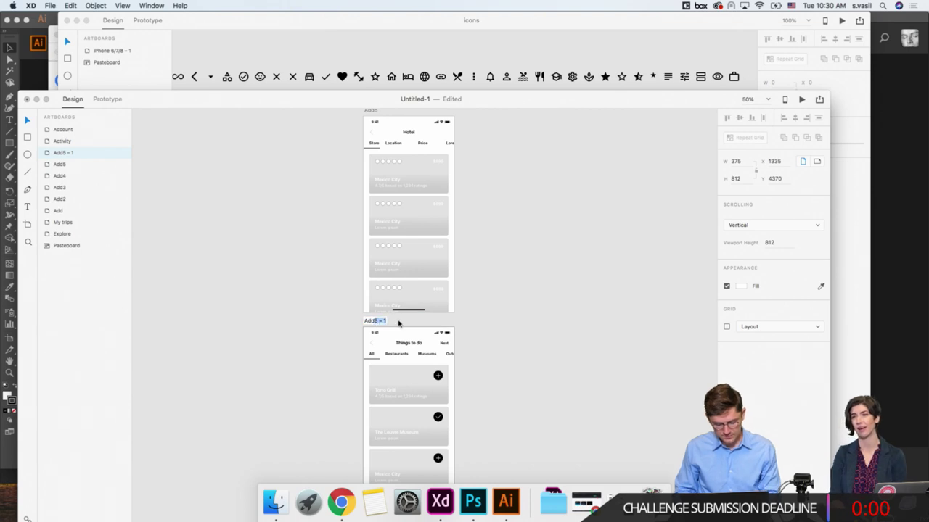
key("Return")
left_click(326, 321)
scroll(326, 321, "down", 5)
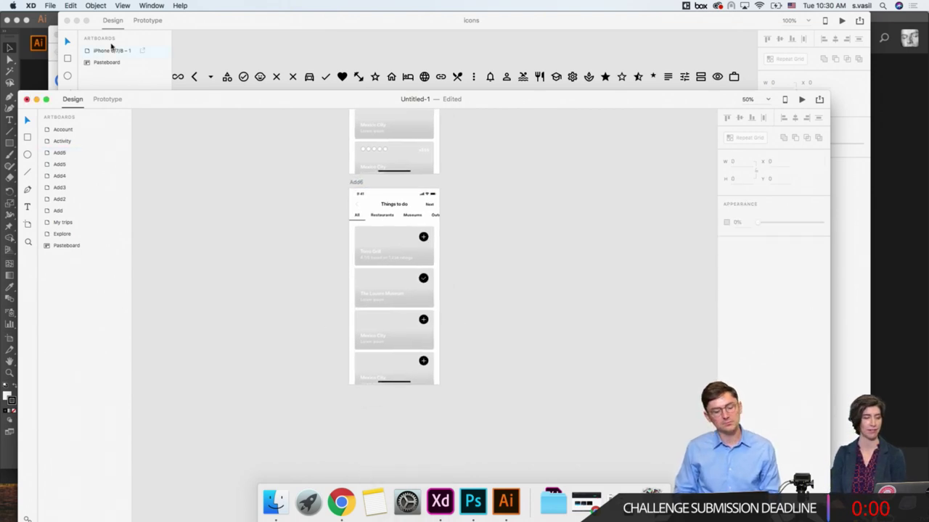
Step: Save the document as 'TP' on the Desktop with File > Save As
left_click(50, 5)
left_click(69, 87)
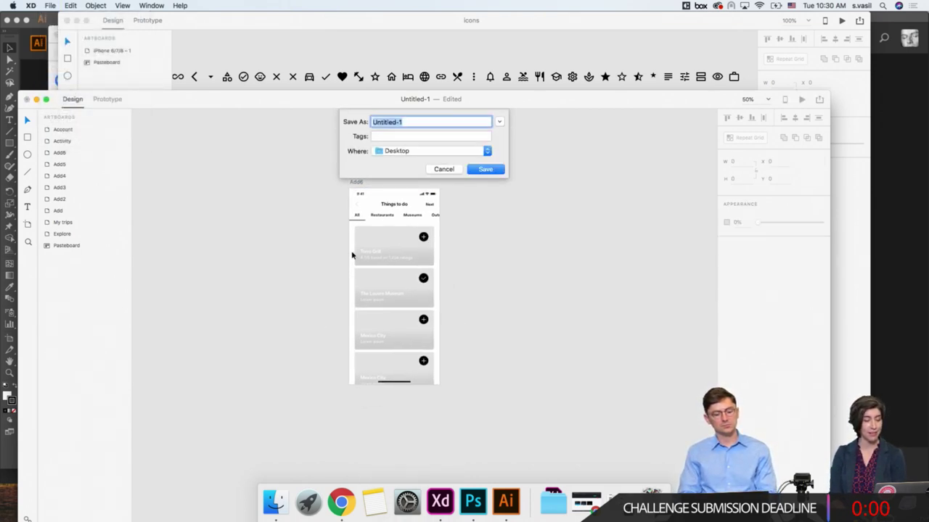
type("TP")
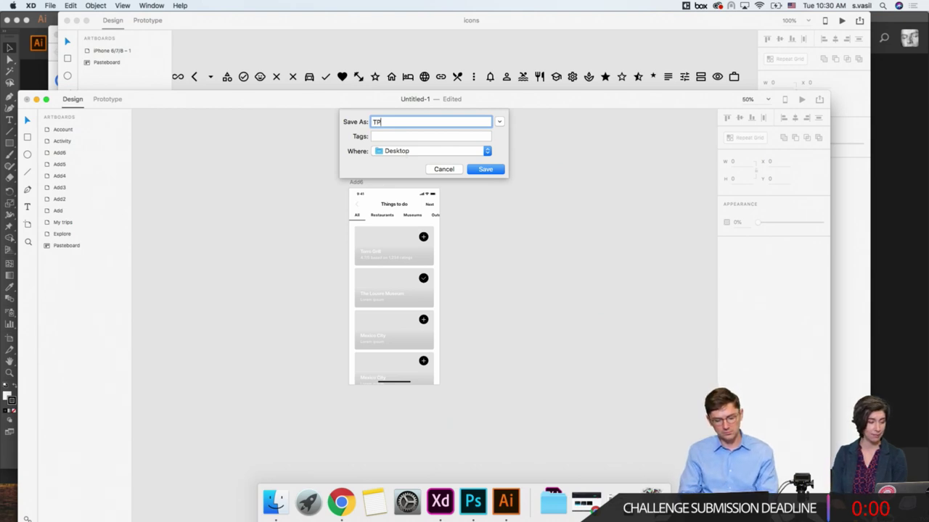
key("BackSpace")
key("BackSpace")
type("TP")
key("Return")
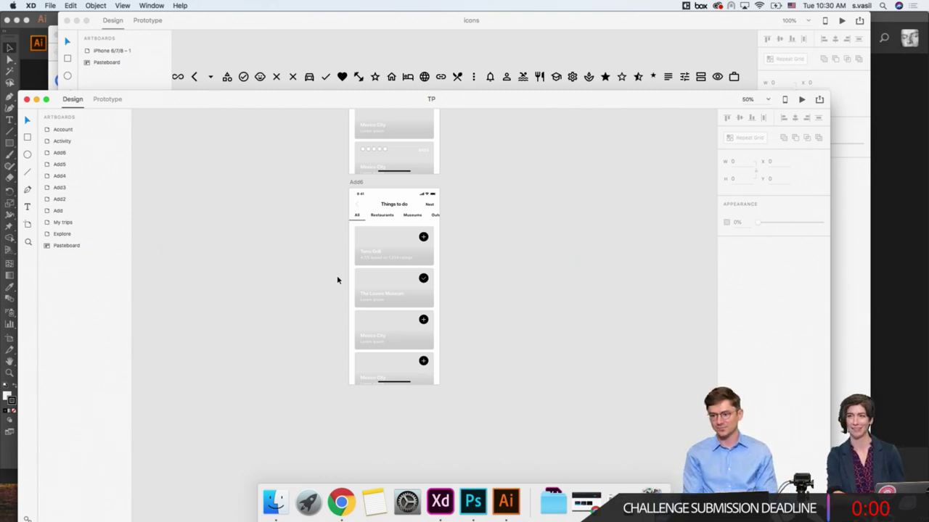
Step: Select the Add6 artboard in the saved TP mockup
left_click(354, 183)
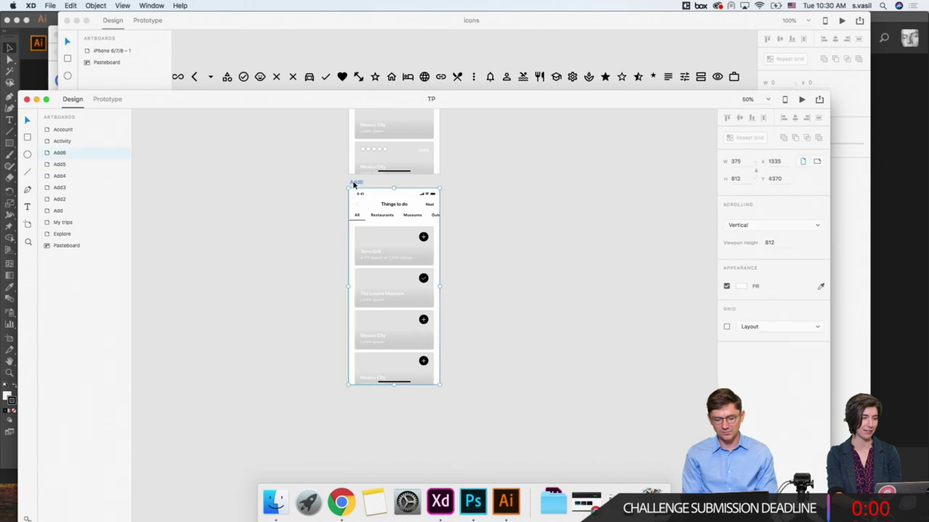
scroll(353, 182, "down", 3)
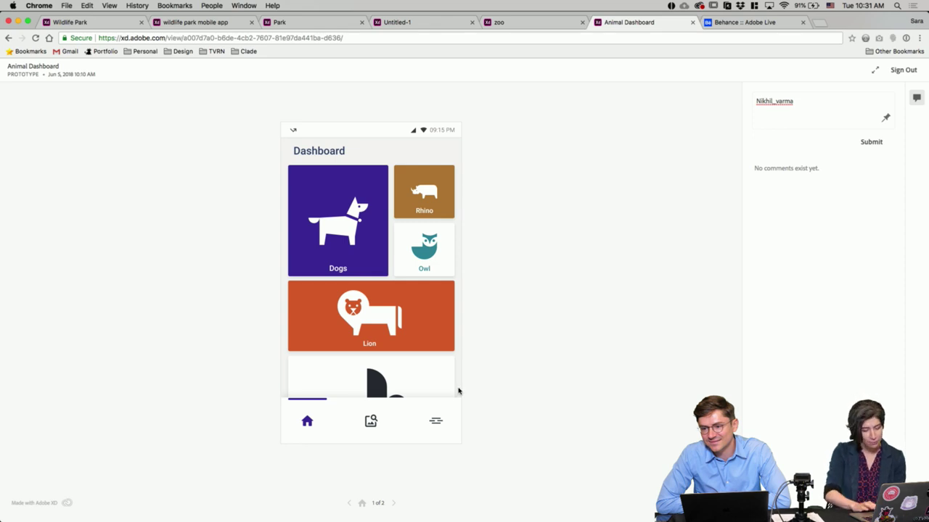
left_click(393, 503)
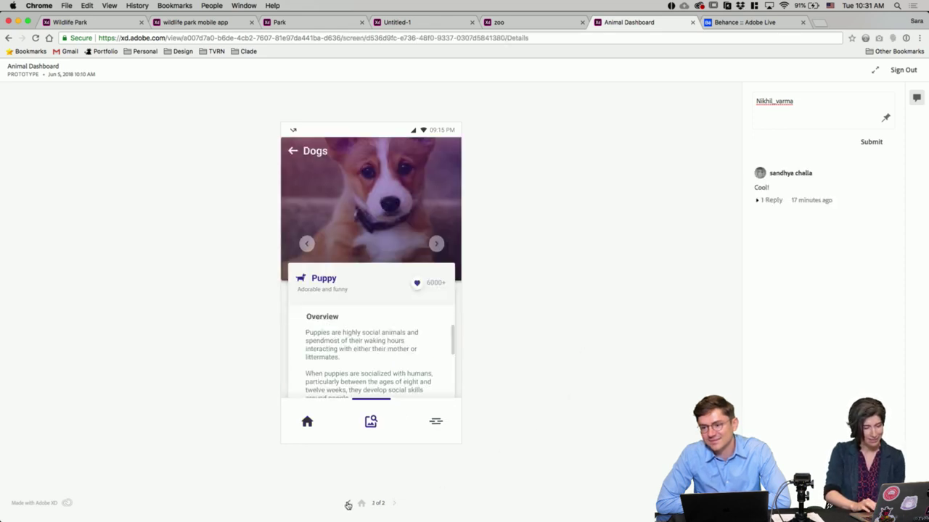
left_click(348, 505)
left_click(334, 212)
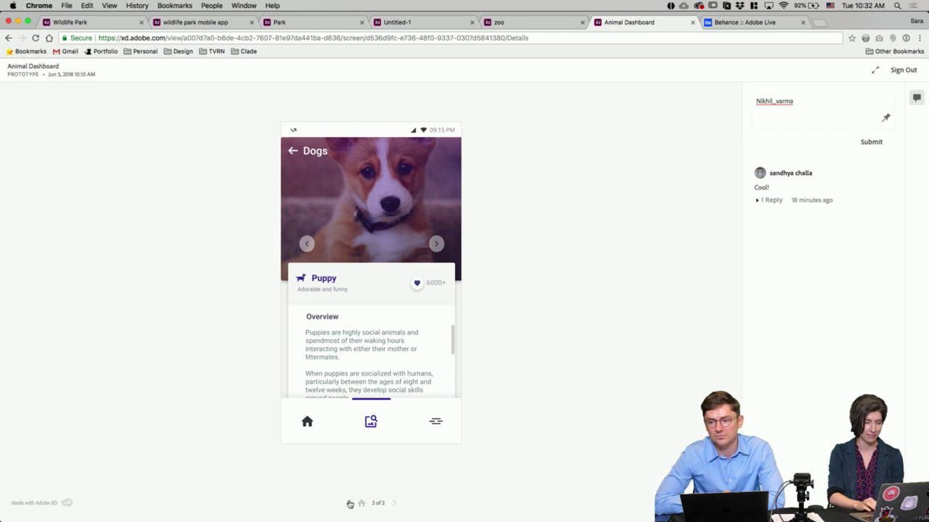
left_click(349, 503)
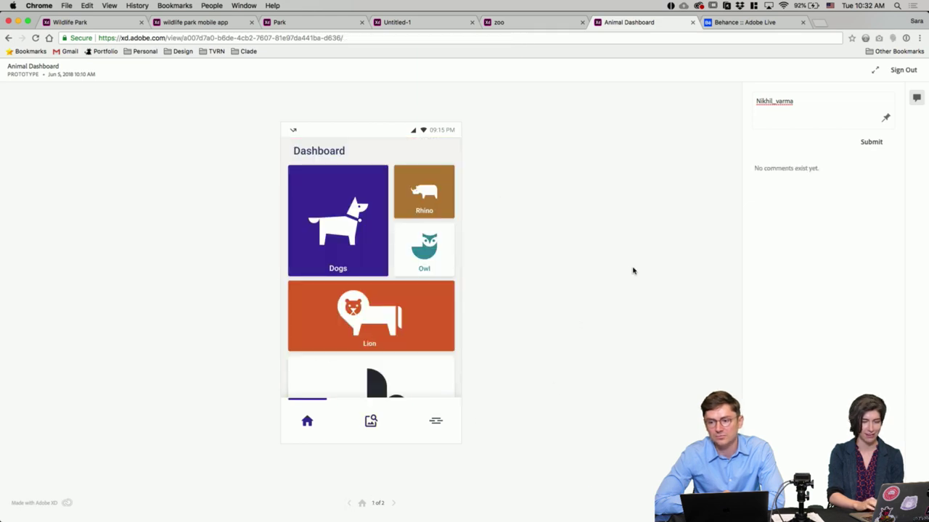
Step: Review the zoo prototype, then switch to the Untitled-1 navigation map prototype
left_click(537, 23)
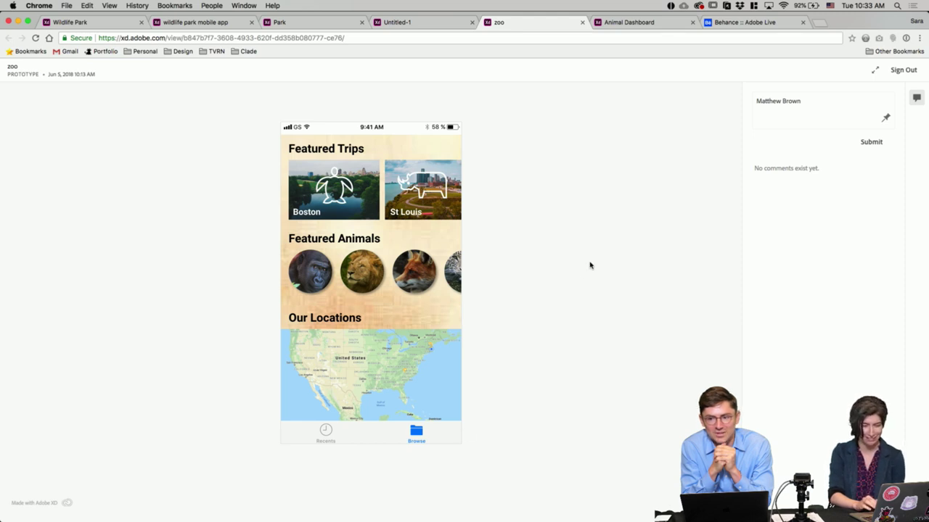
left_click(441, 28)
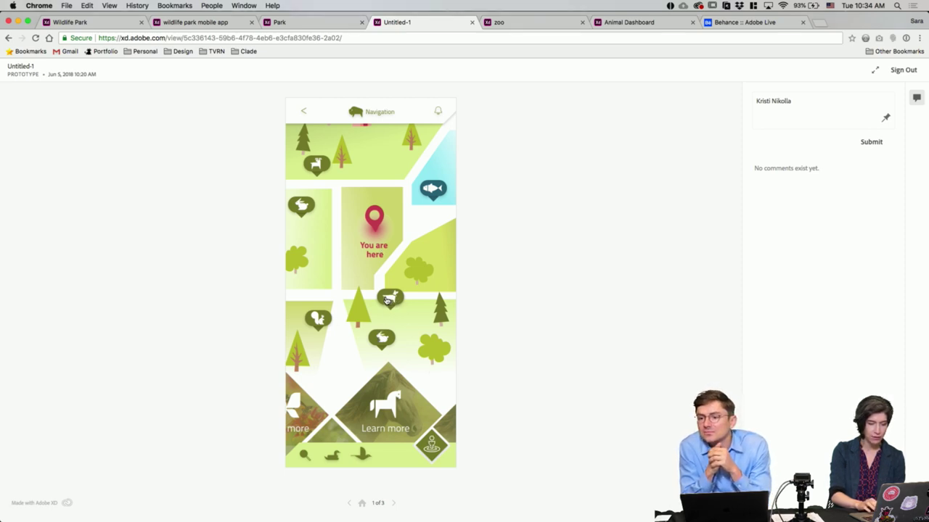
Step: Open the dog's map info card, track ZERO, then restart at screen 1 of 3
left_click(393, 300)
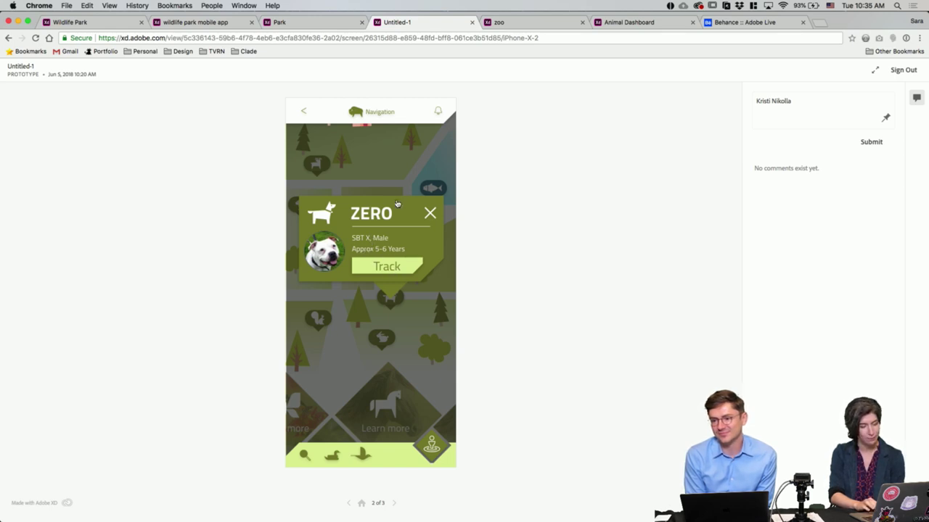
left_click(391, 268)
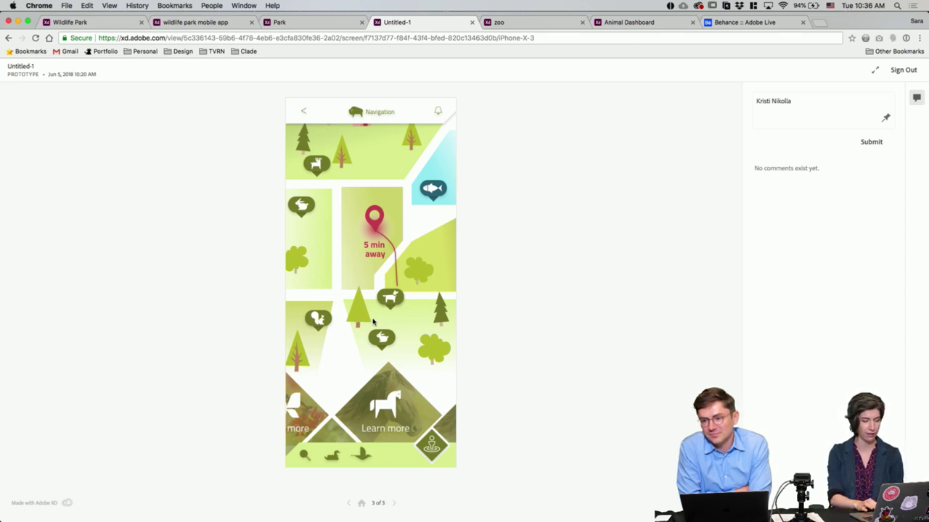
left_click(394, 503)
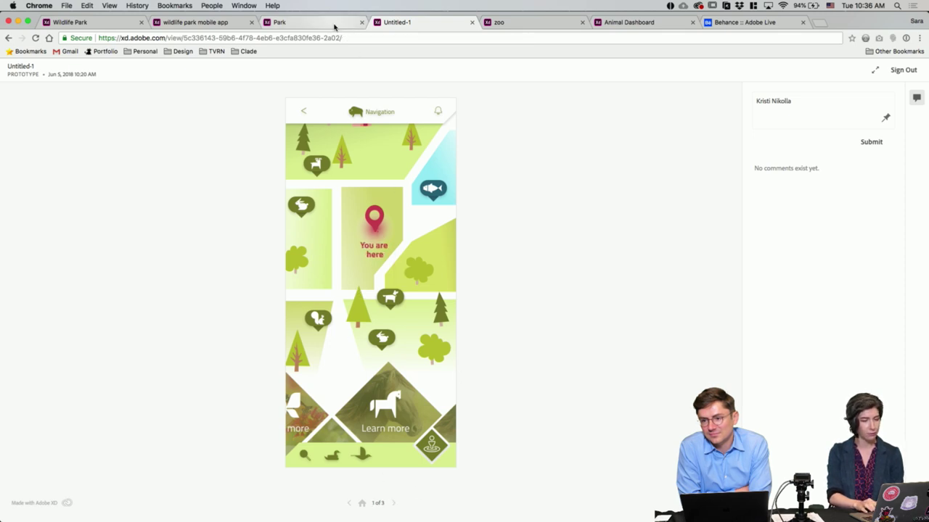
Step: Switch to the Park prototype's Explore parks screen
left_click(334, 22)
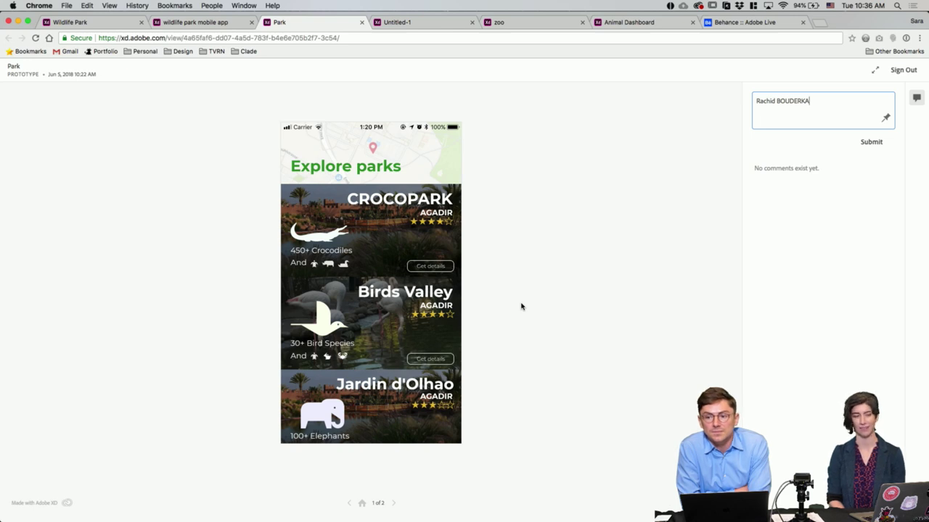
left_click(446, 270)
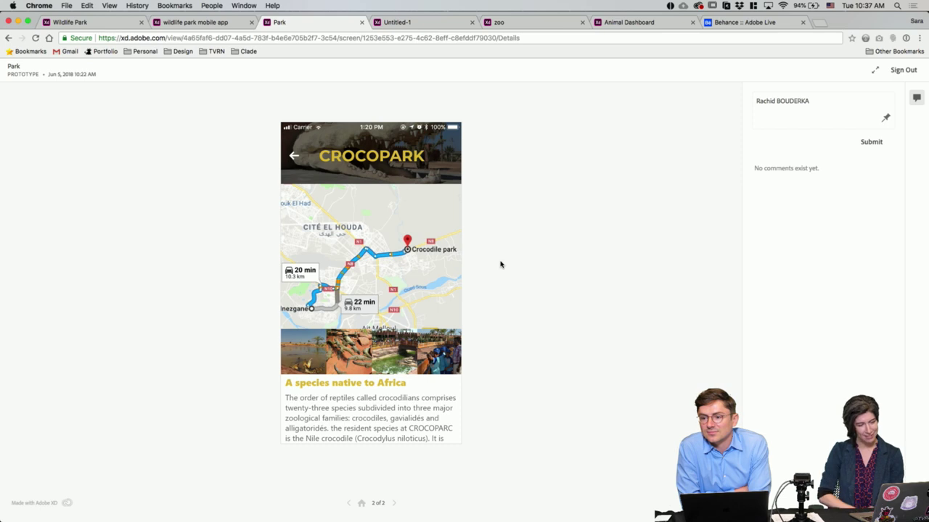
left_click(294, 156)
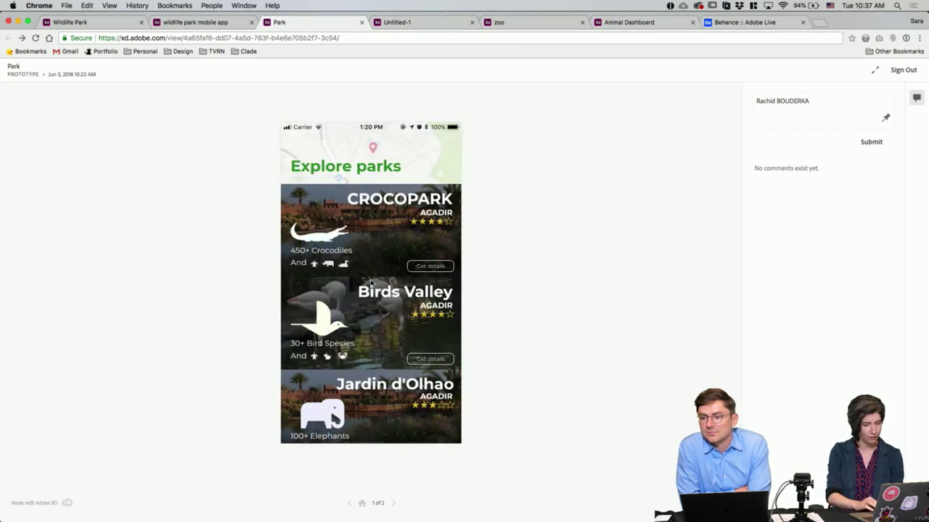
left_click(434, 265)
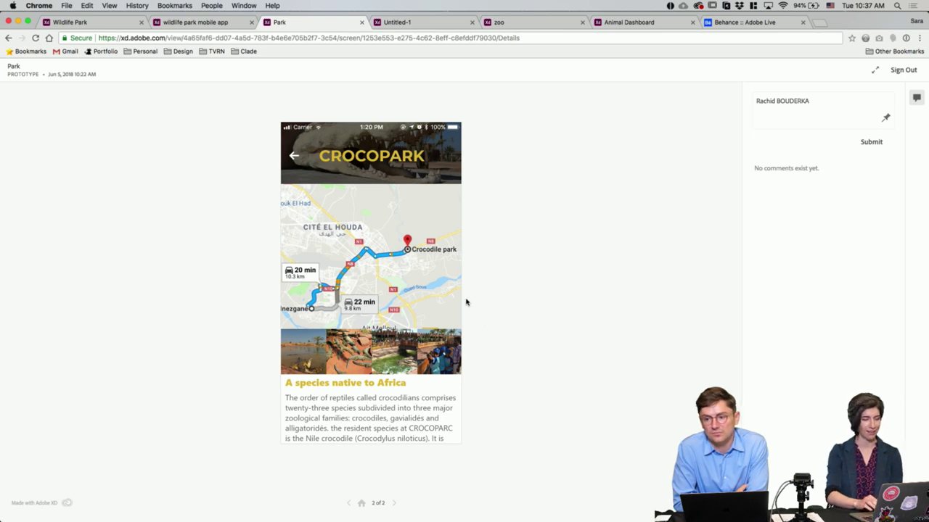
left_click(350, 505)
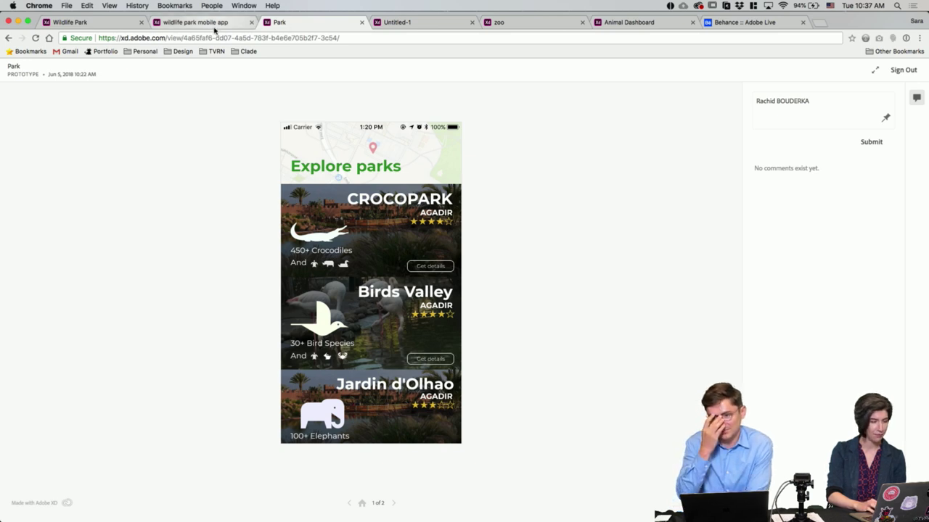
Step: Open the wildlife park mobile app prototype and browse its screens to the Explore what? picker
left_click(213, 29)
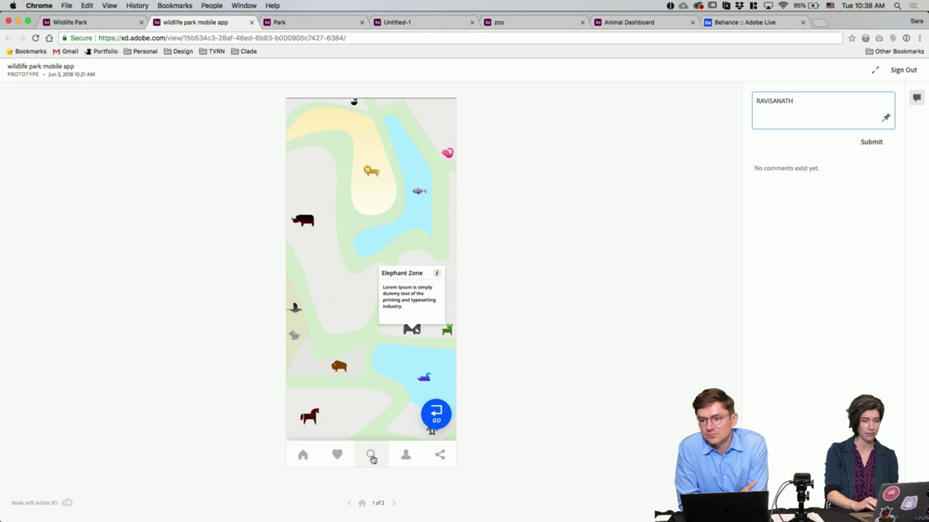
left_click(371, 458)
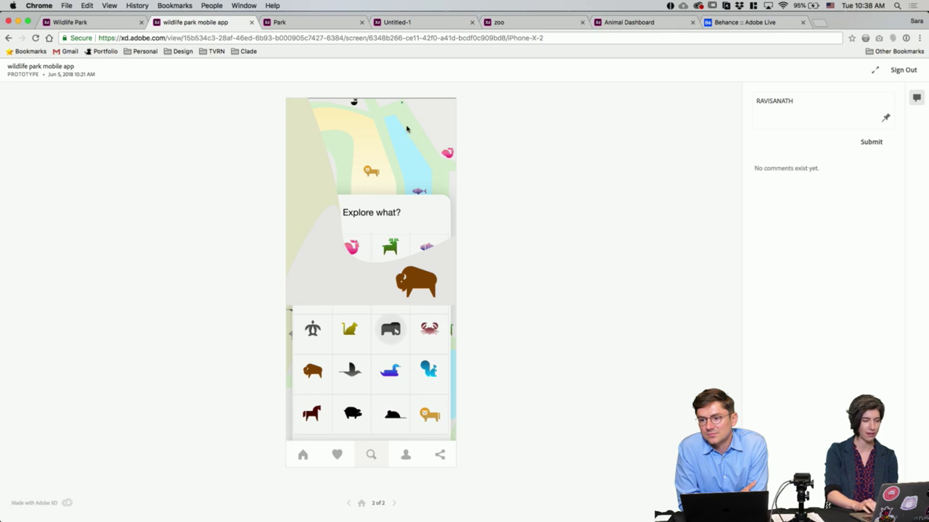
left_click(348, 502)
left_click(394, 503)
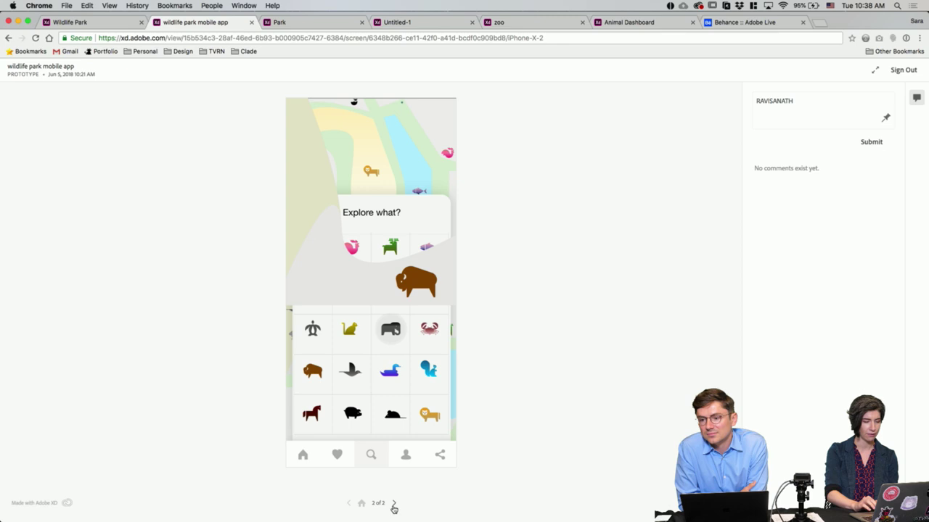
left_click(425, 363)
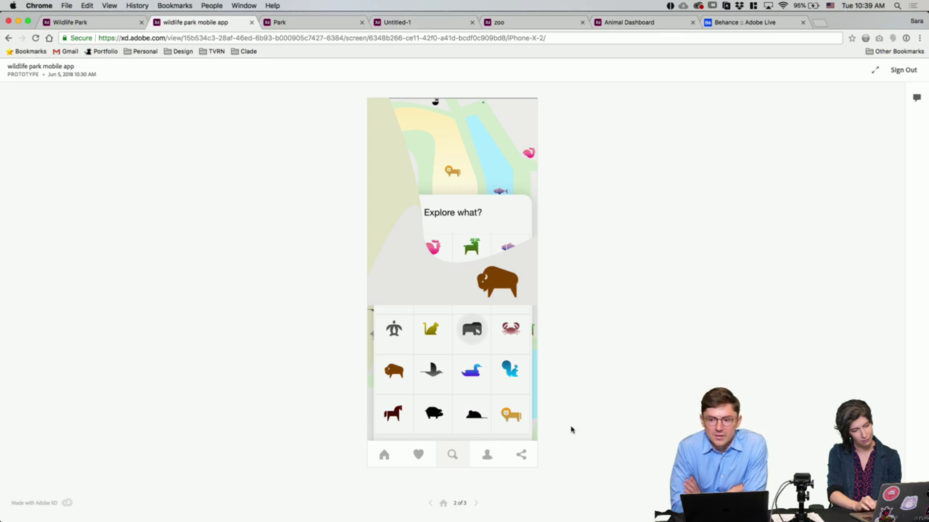
Step: Reload the wildlife park prototype and advance to the zoomed elephant map screen
key("super+r")
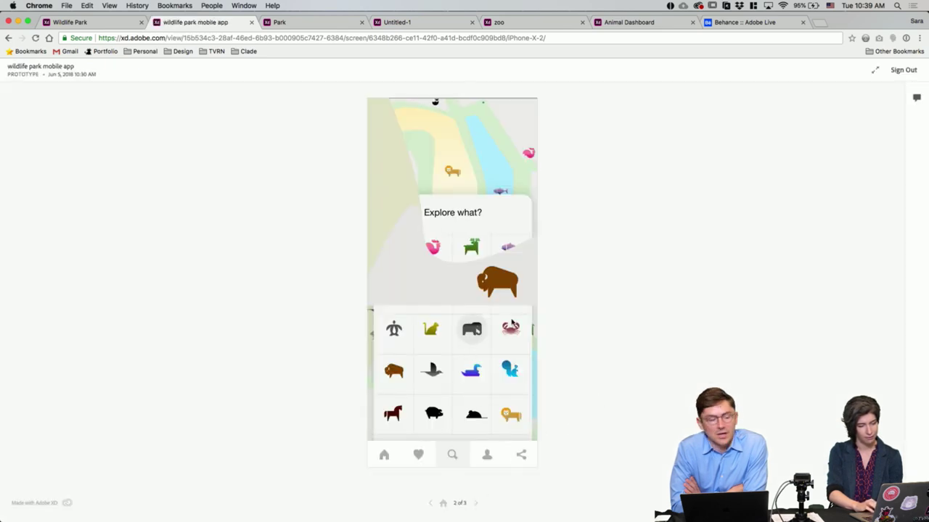
left_click(476, 504)
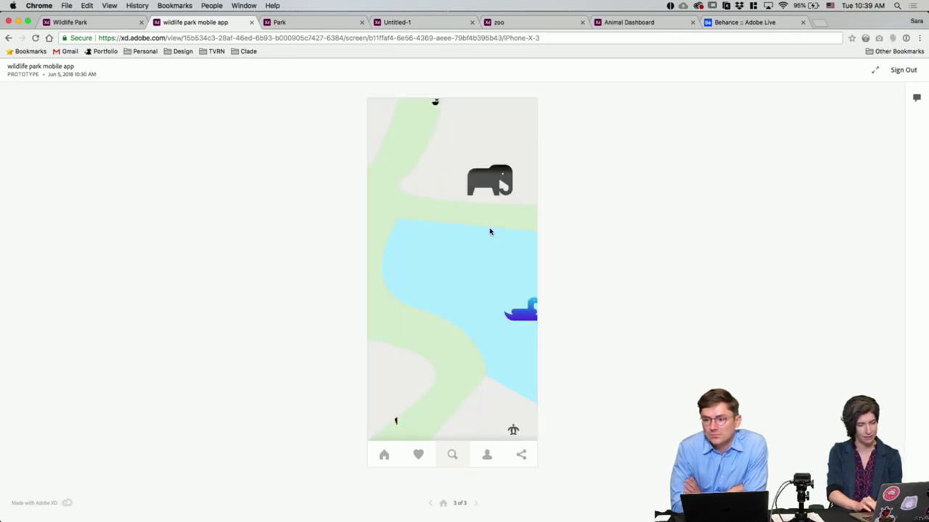
left_click(463, 379)
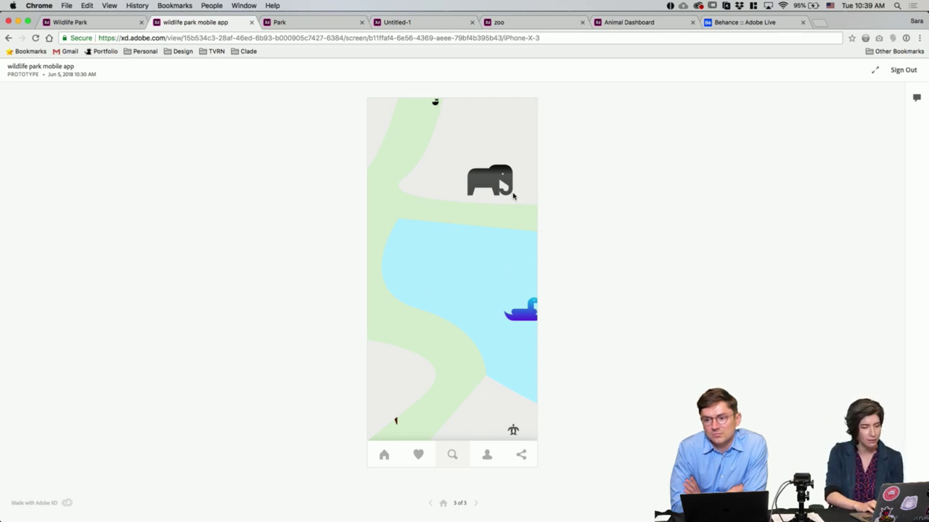
Step: Move between the zoomed elephant screen and the full park map, ending on screen 1 of 3
left_click(477, 505)
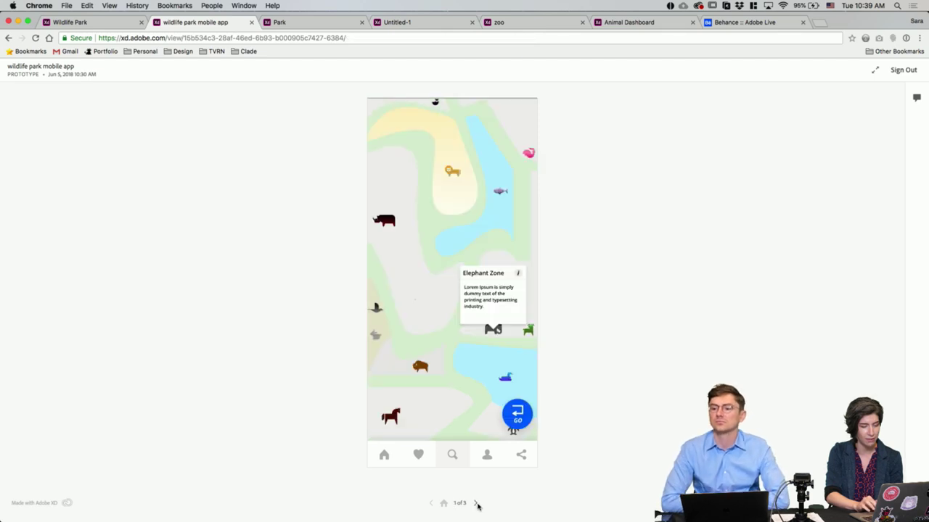
left_click(515, 419)
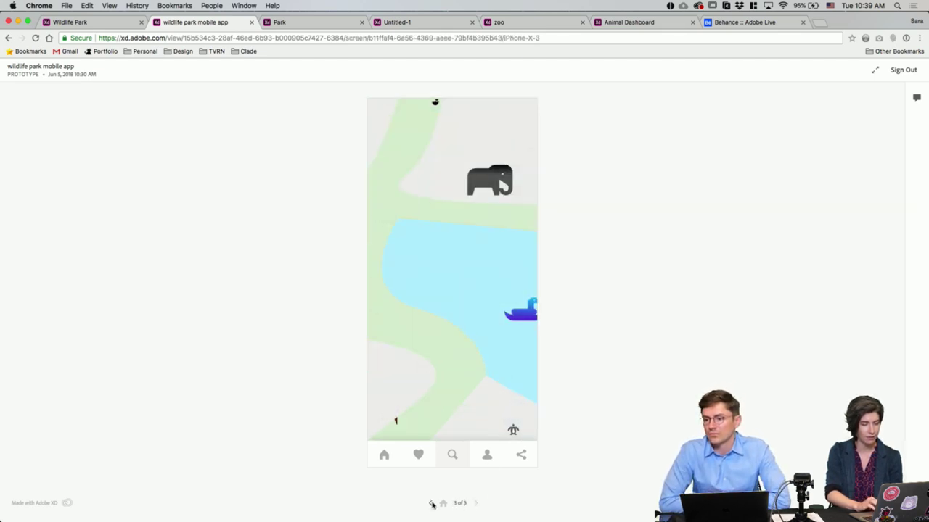
left_click(431, 504)
left_click(428, 503)
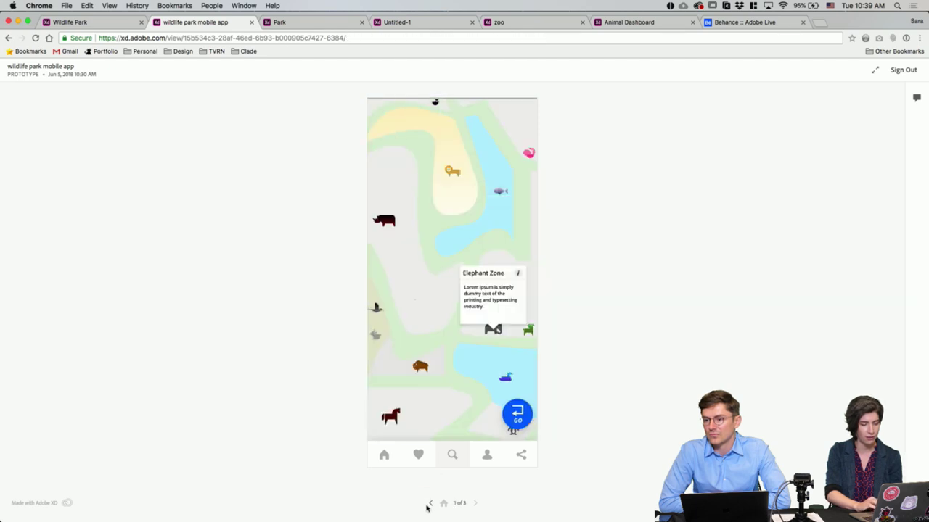
left_click(516, 416)
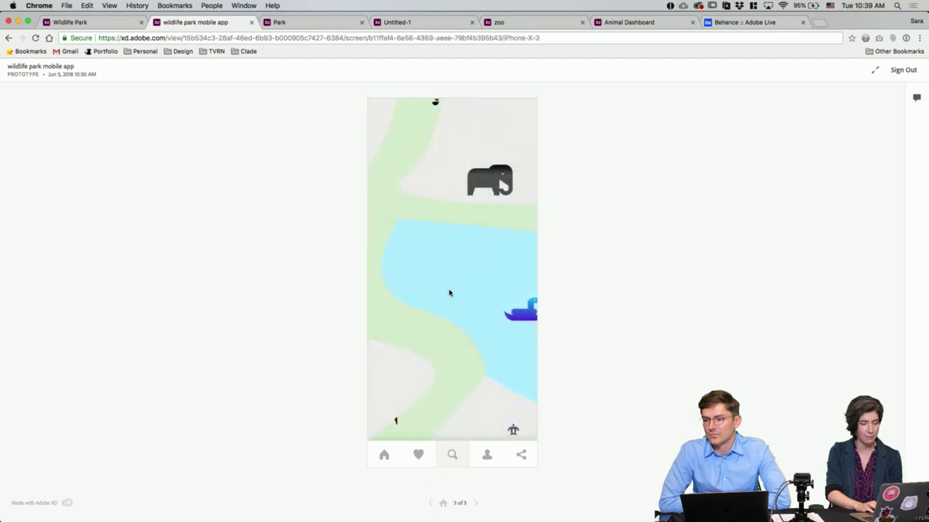
left_click(476, 504)
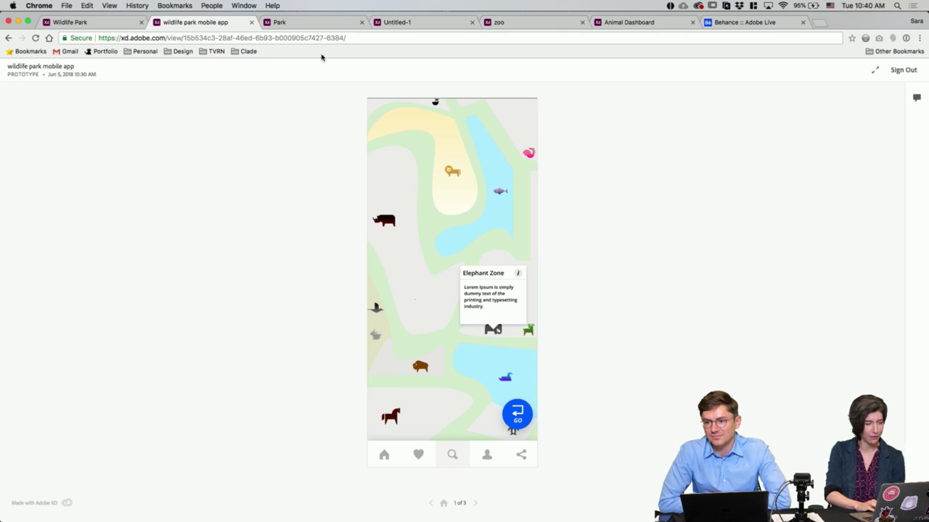
Step: Switch to the Wildlife Park prototype's browser tab showing its Explore screen
left_click(102, 23)
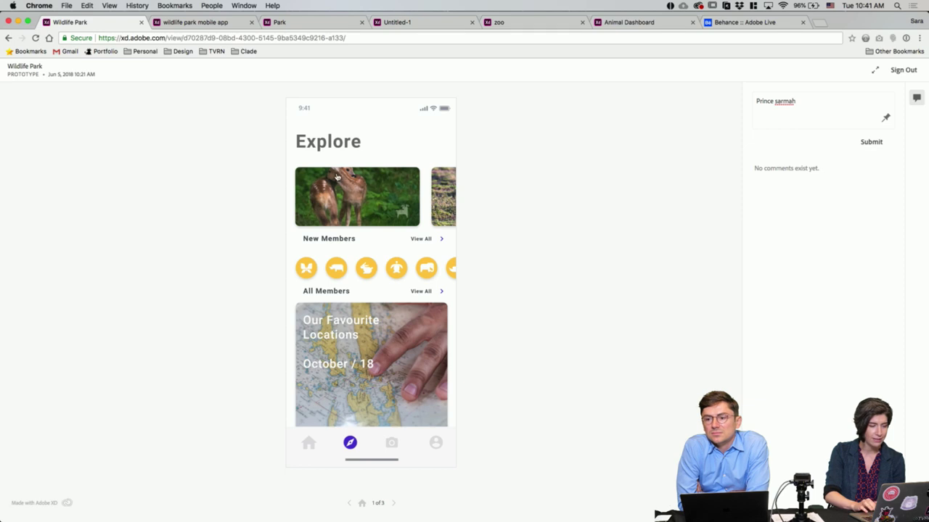
Step: View the Moana deer detail and Butterflies grid screens, then return home to Explore, 1 of 3
left_click(381, 194)
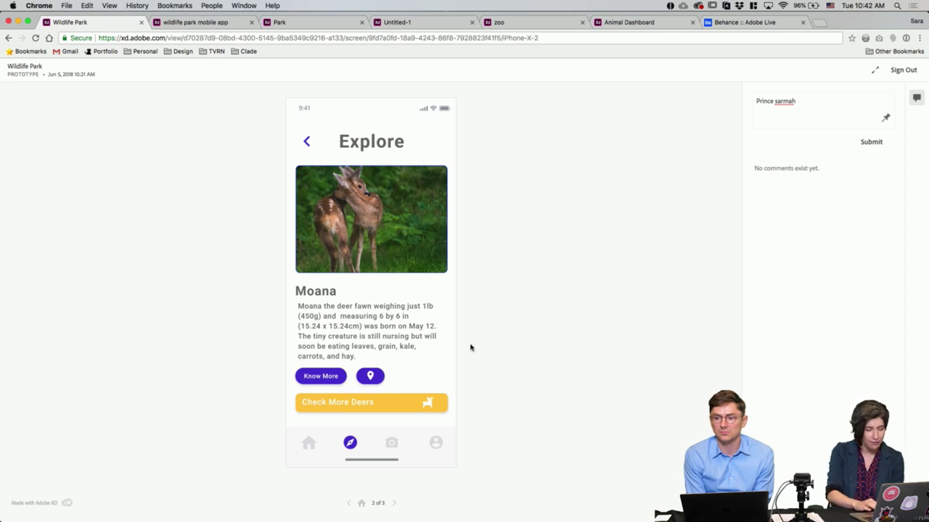
left_click(349, 503)
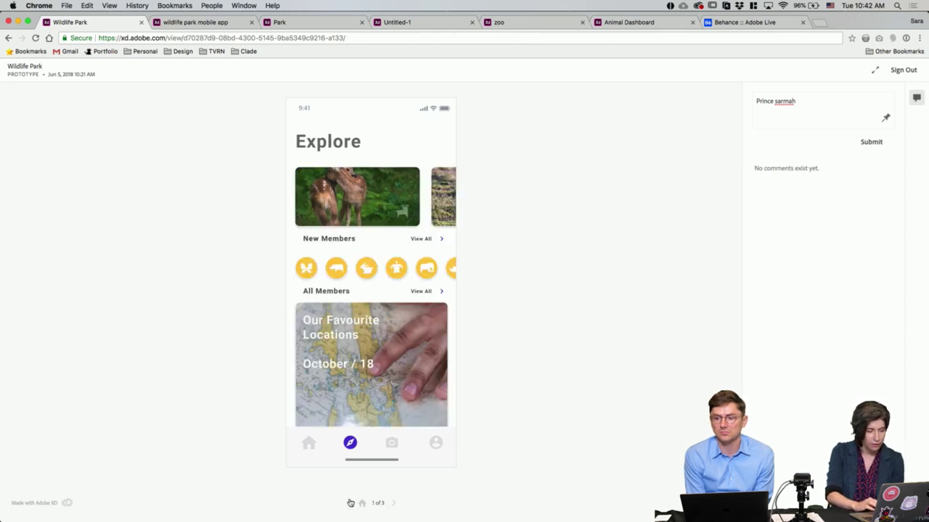
left_click(307, 270)
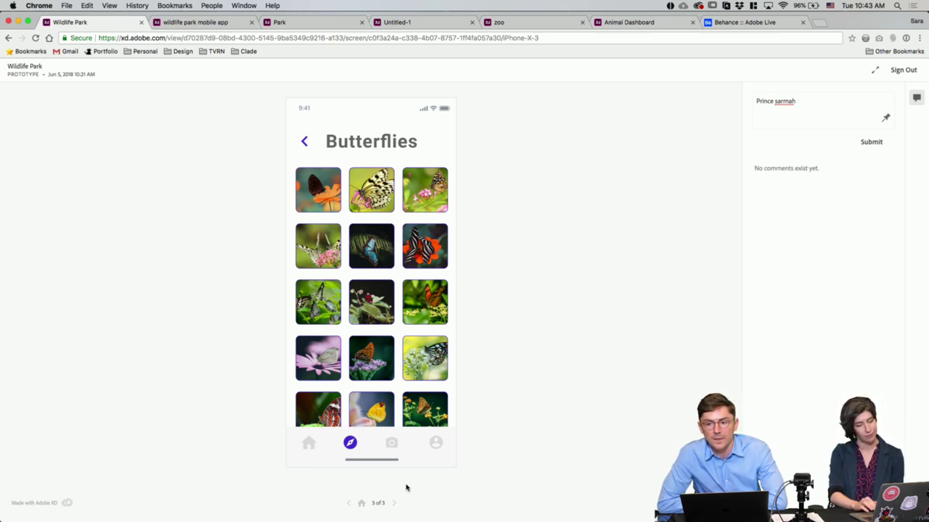
left_click(394, 505)
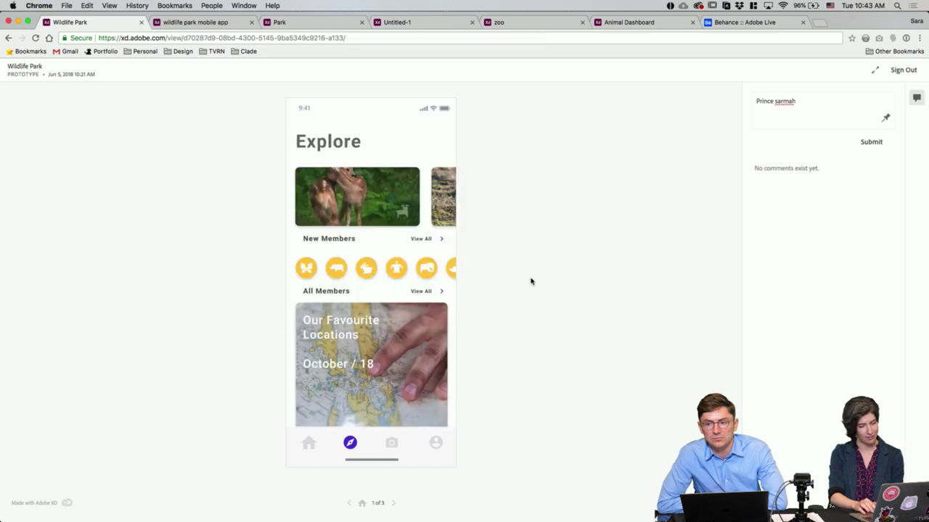
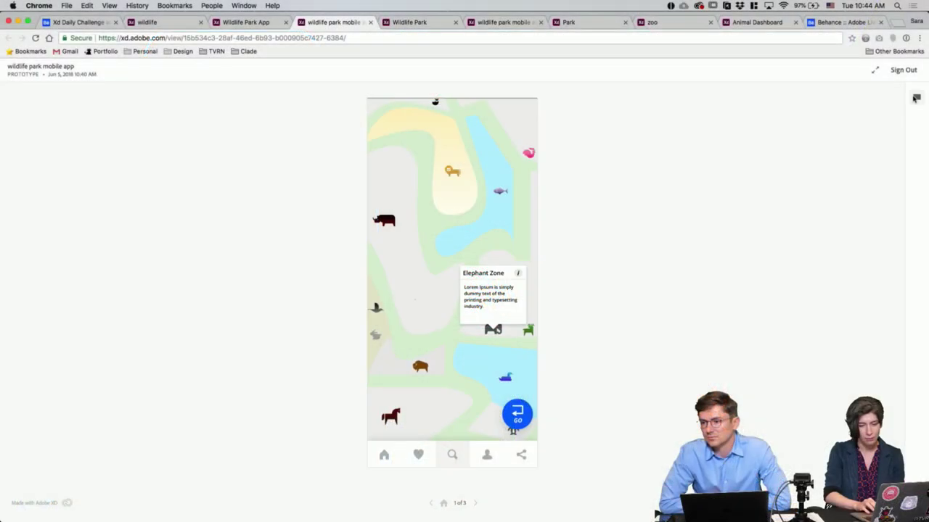
Step: Hide the comments, view screens 2 and 3, then return to the park map with the Elephant Zone card
left_click(917, 97)
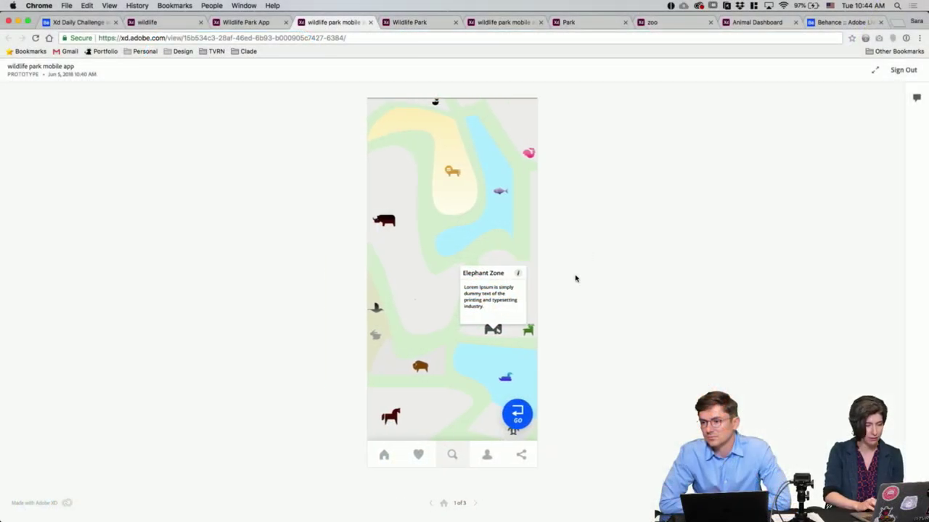
left_click(475, 505)
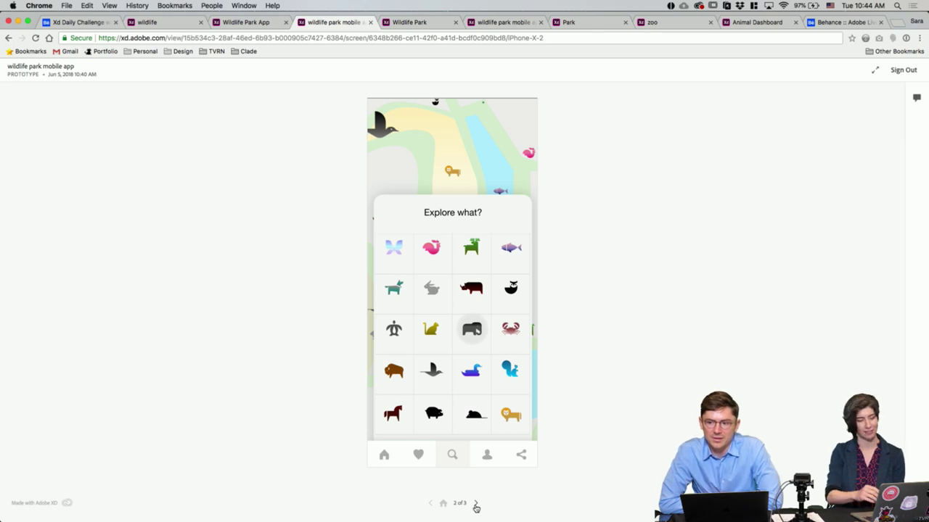
left_click(476, 505)
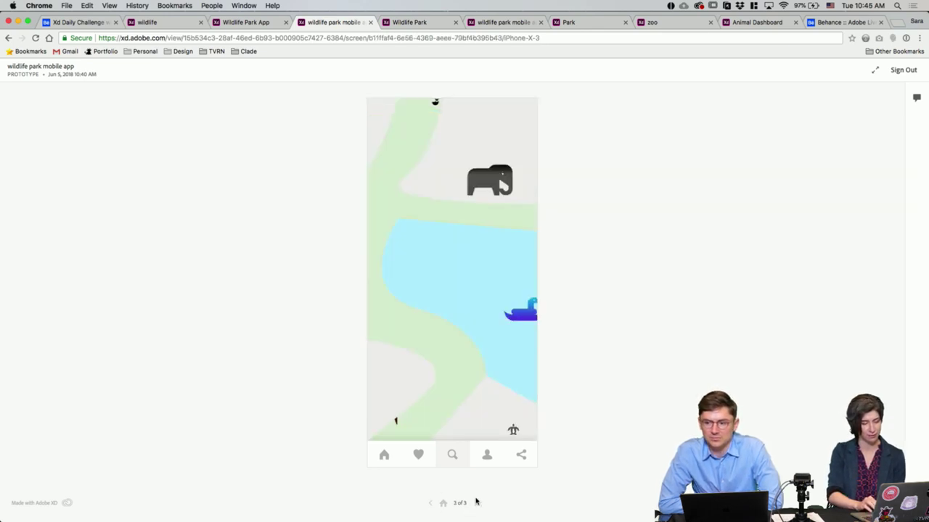
left_click(430, 503)
left_click(431, 504)
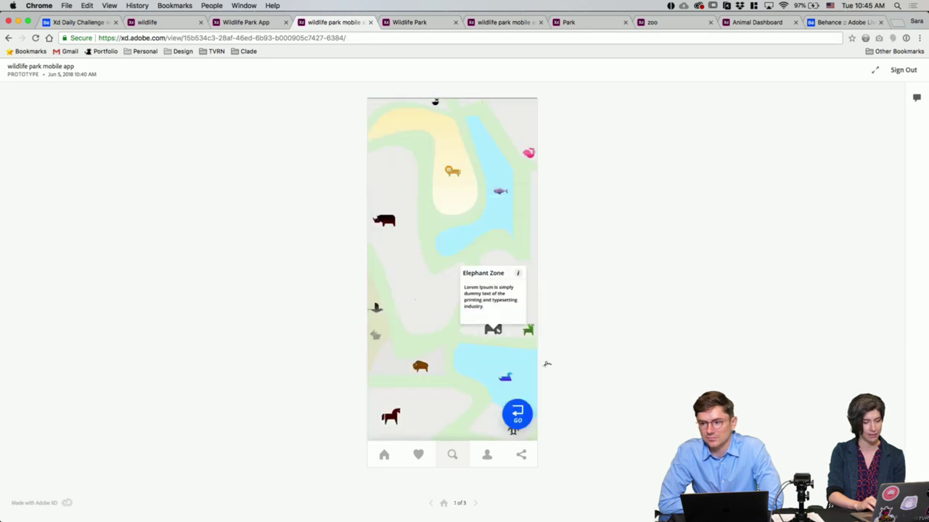
Step: Bring up the Wildlife Park App prototype at its Welcome screen, 1 of 7
left_click(253, 24)
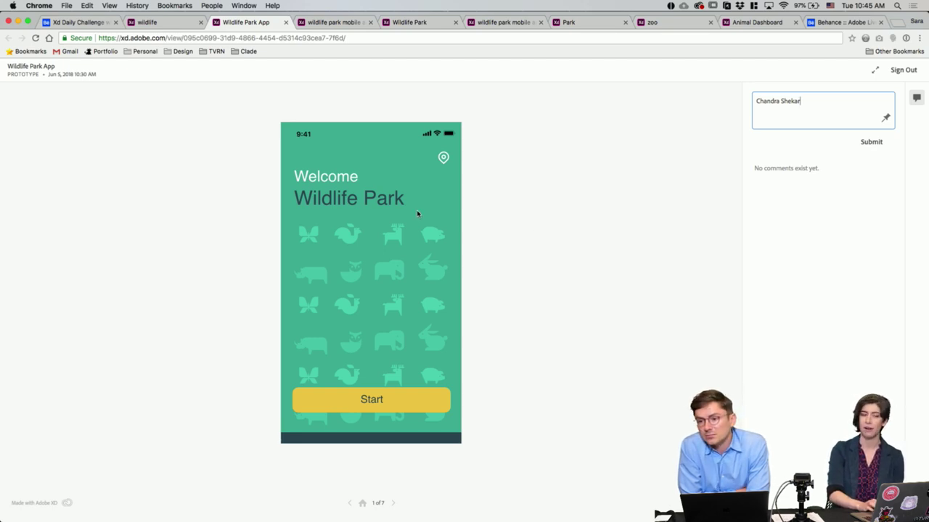
Step: Start the app, search for Elephant, find it on the map and begin navigating to it
left_click(373, 403)
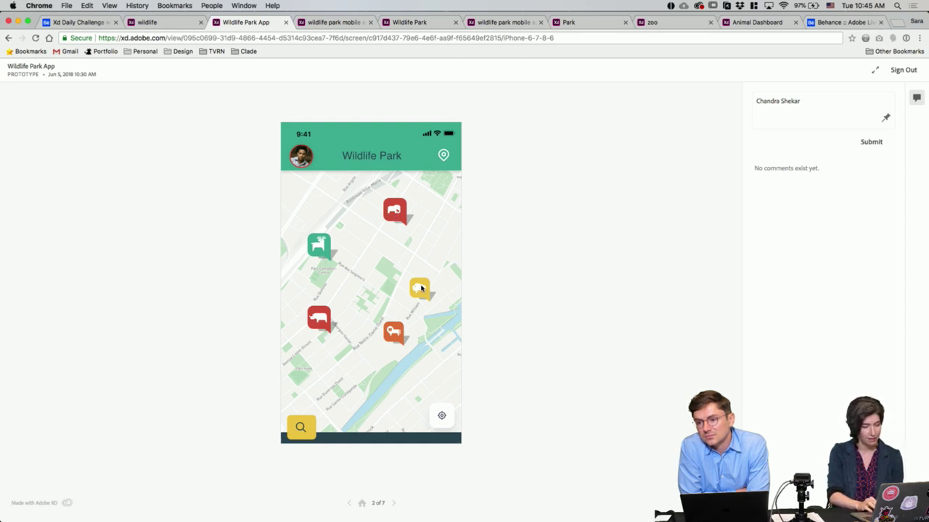
left_click(303, 433)
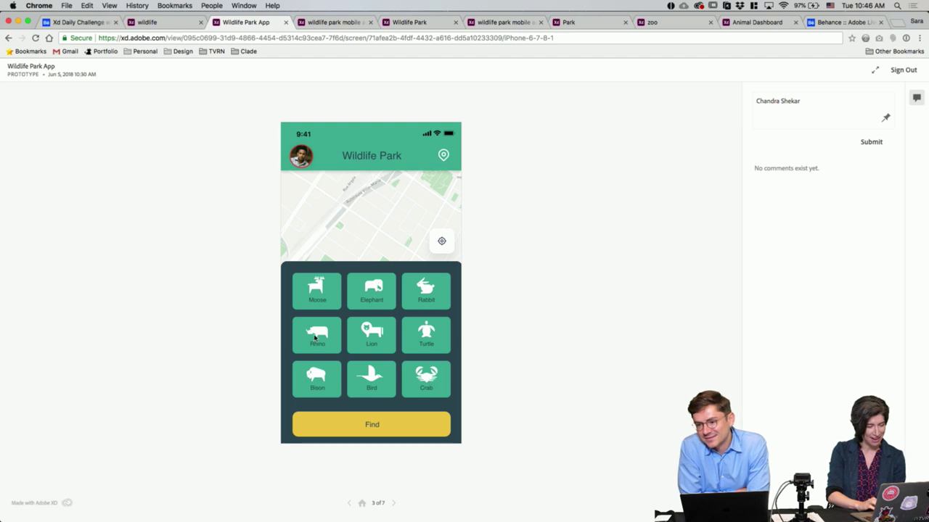
left_click(375, 291)
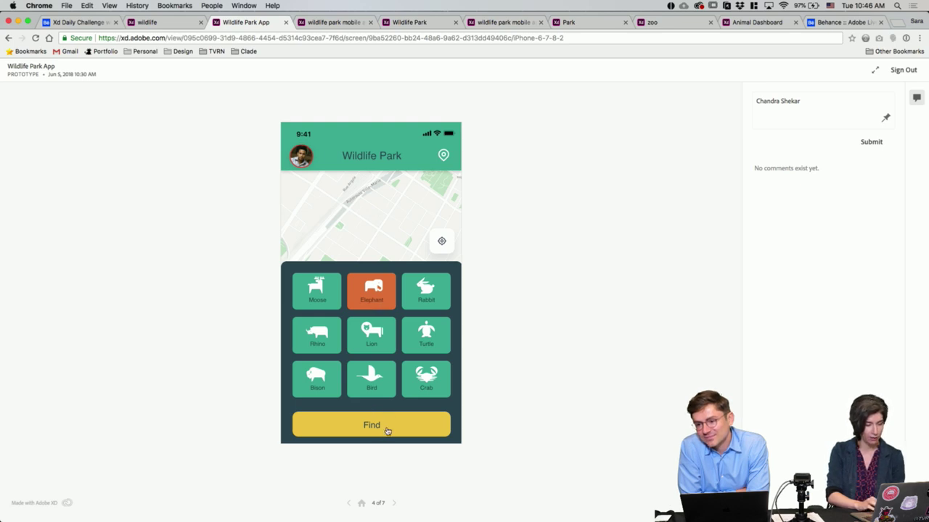
left_click(387, 431)
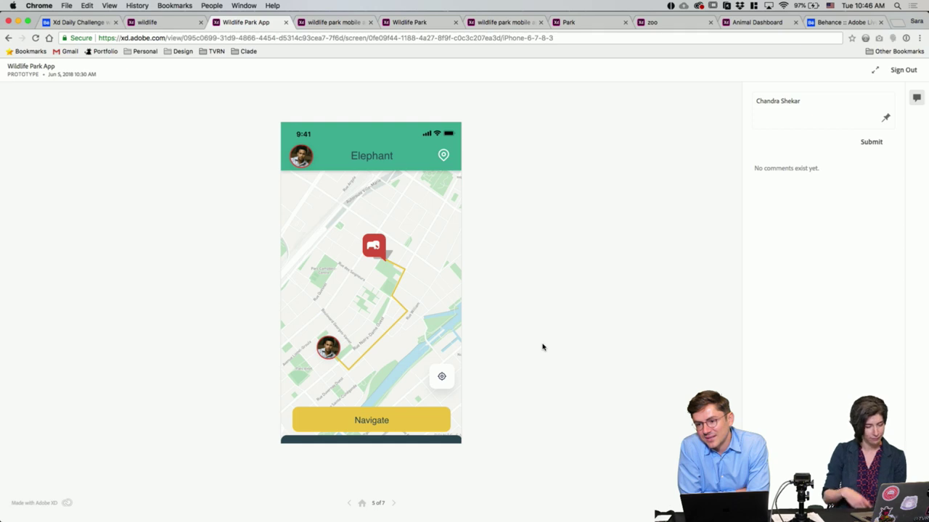
left_click(397, 428)
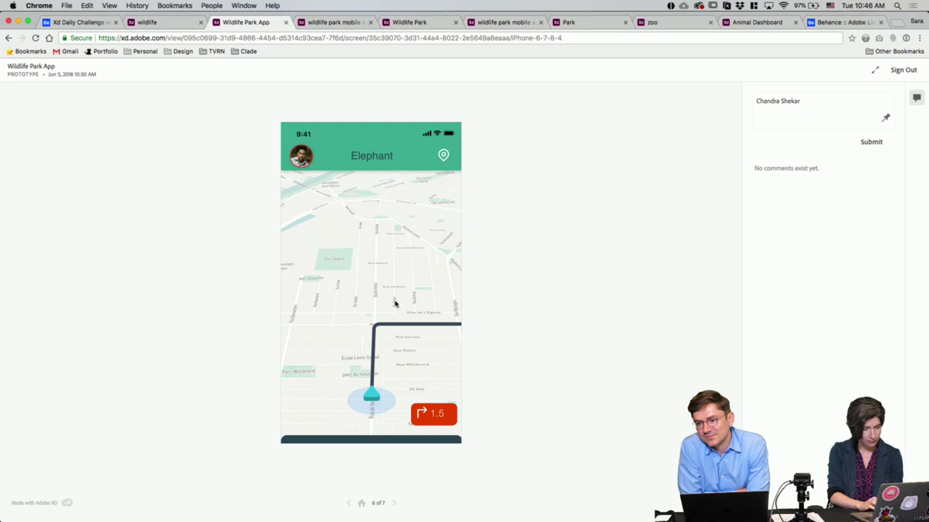
Step: View the Asian Elephants info card, restart at the Welcome screen, and switch to the wildlife news-feed prototype
left_click(394, 504)
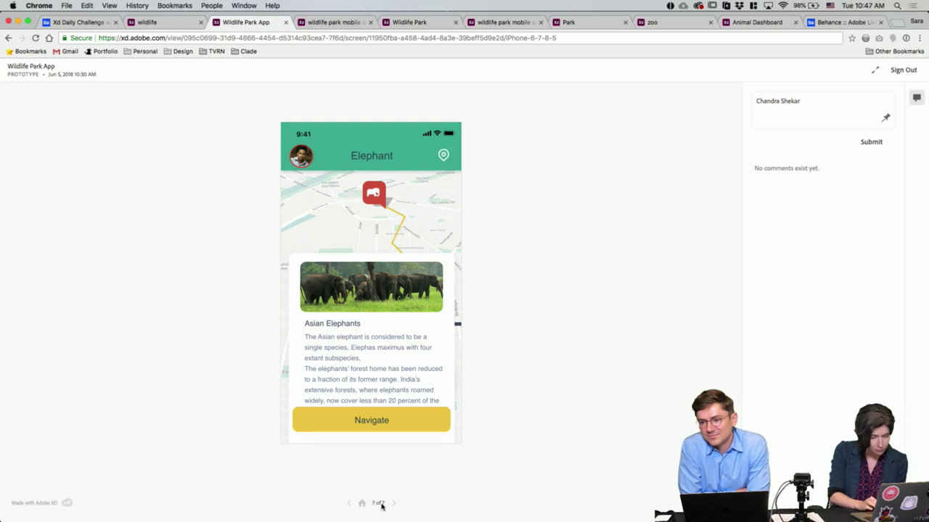
left_click(393, 505)
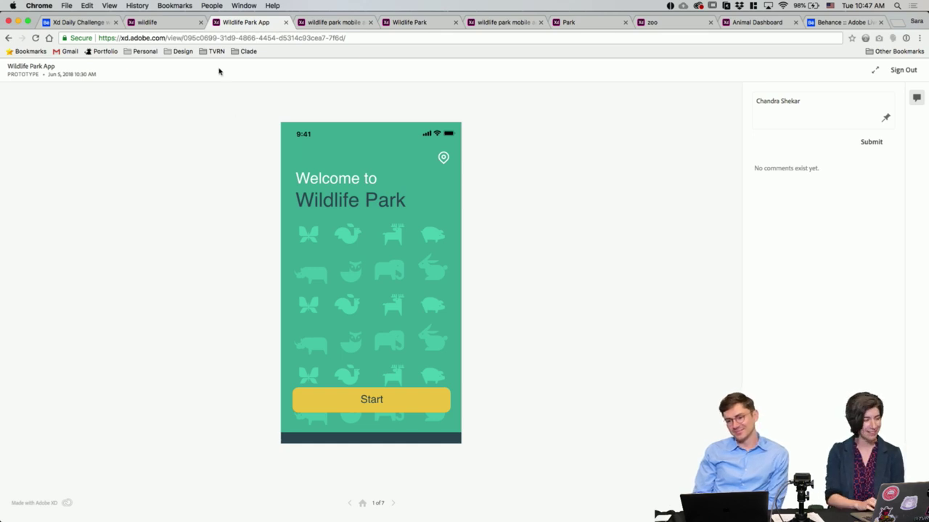
left_click(178, 22)
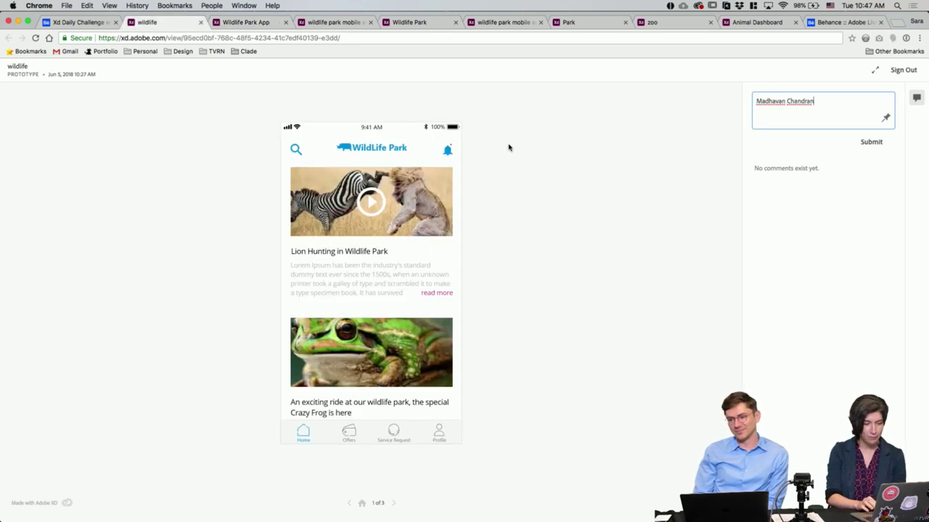
left_click(566, 176)
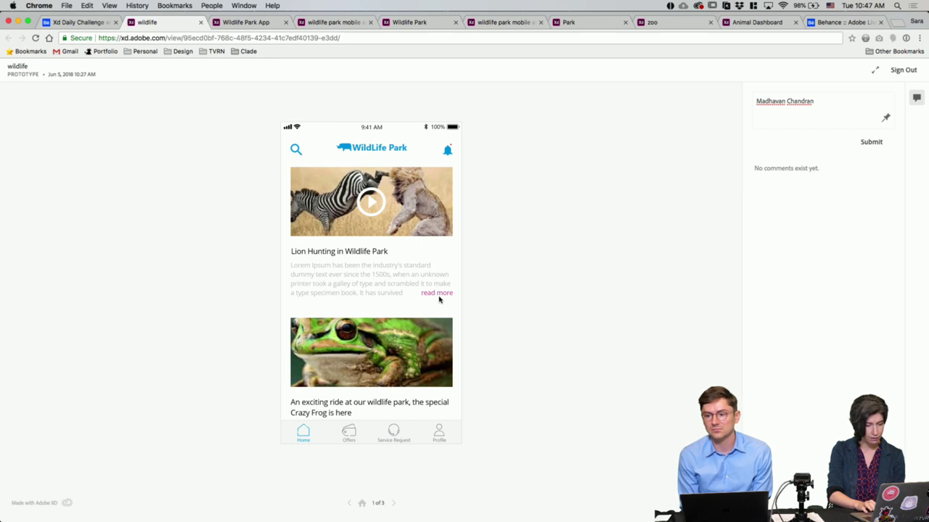
Step: Check the search and app-rating screens, return to Lion Hunting home, then open the Behance project page
left_click(295, 150)
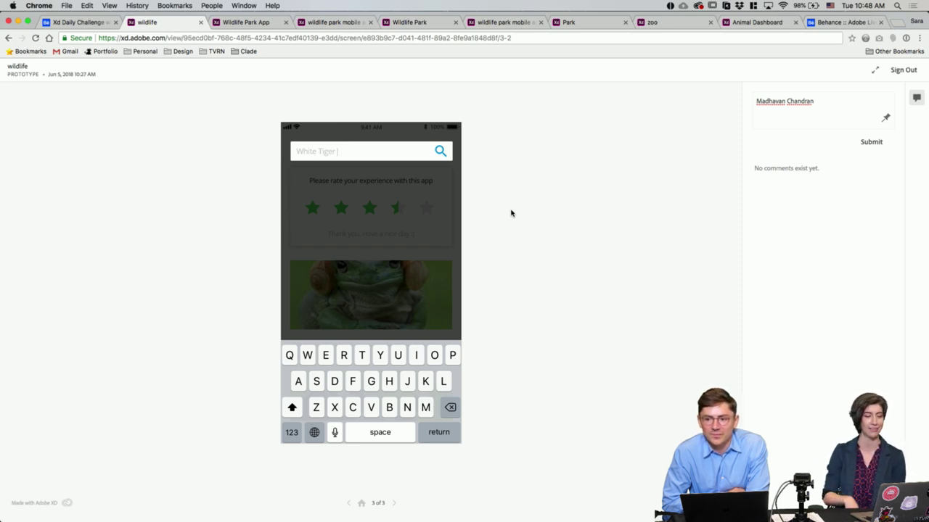
left_click(359, 154)
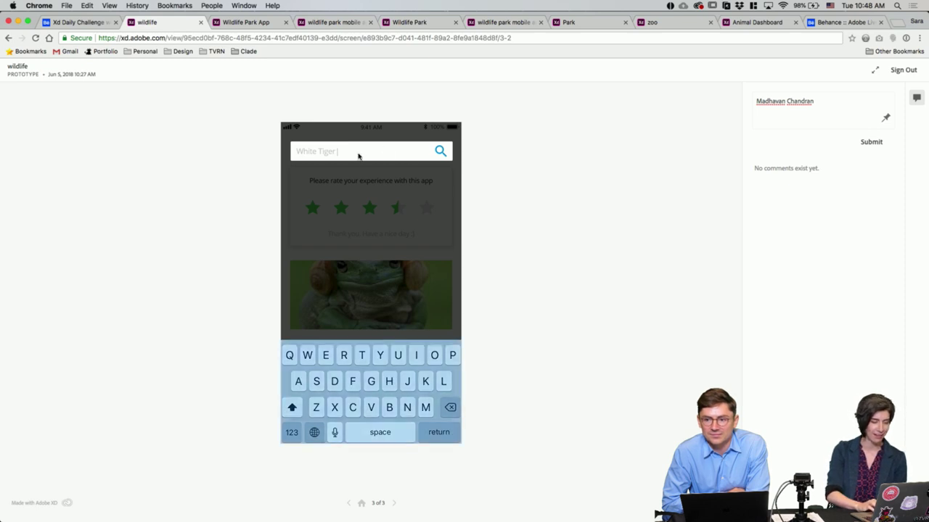
left_click(392, 504)
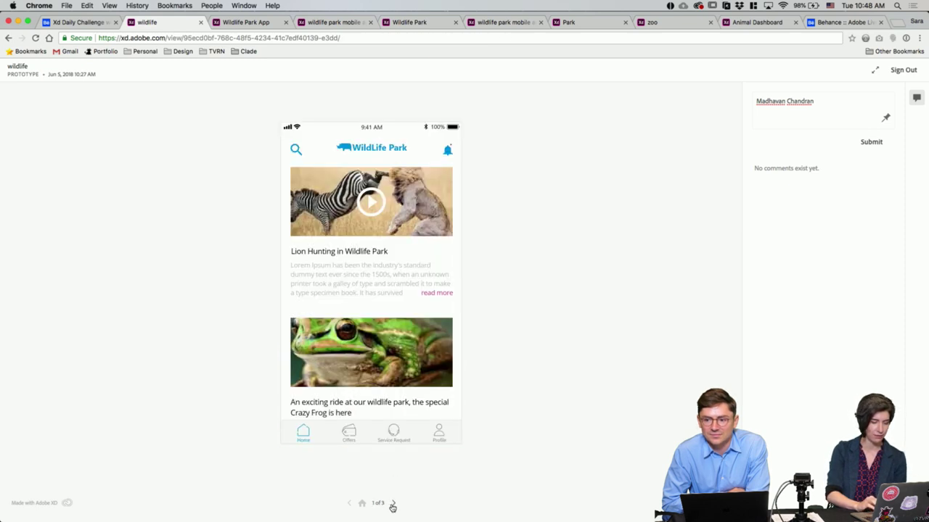
left_click(393, 506)
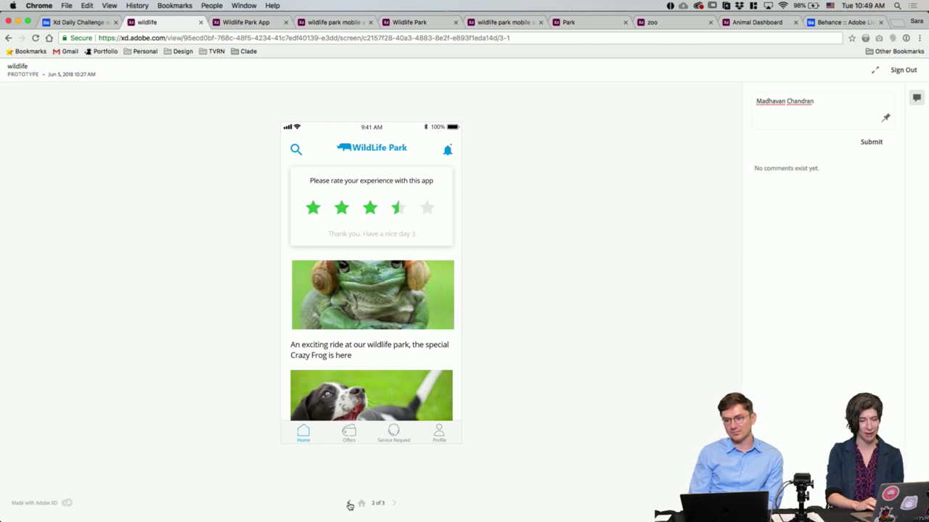
left_click(349, 506)
left_click(86, 28)
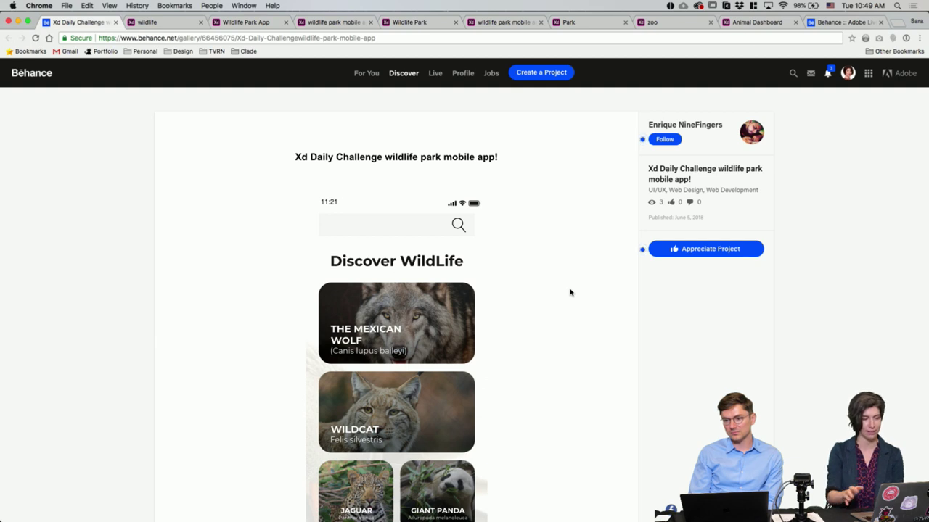
scroll(210, 226, "down", 4)
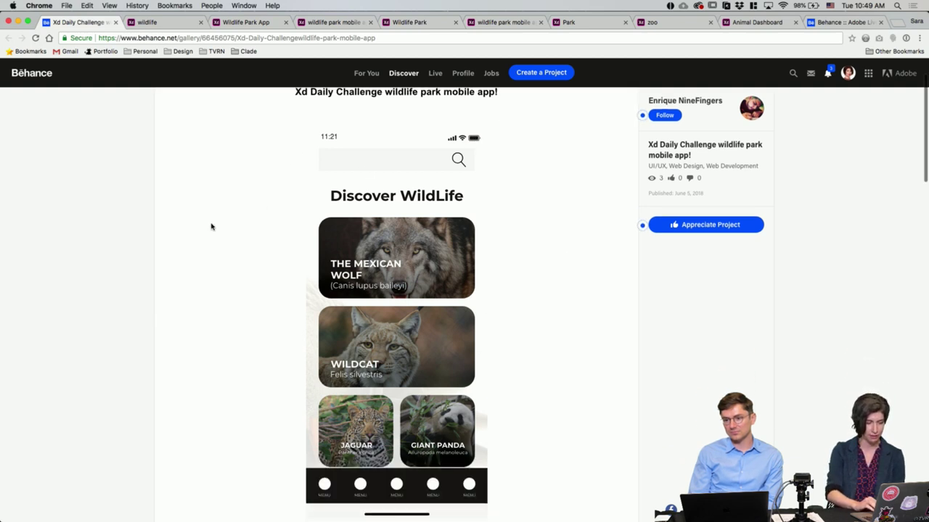
scroll(210, 226, "up", 2)
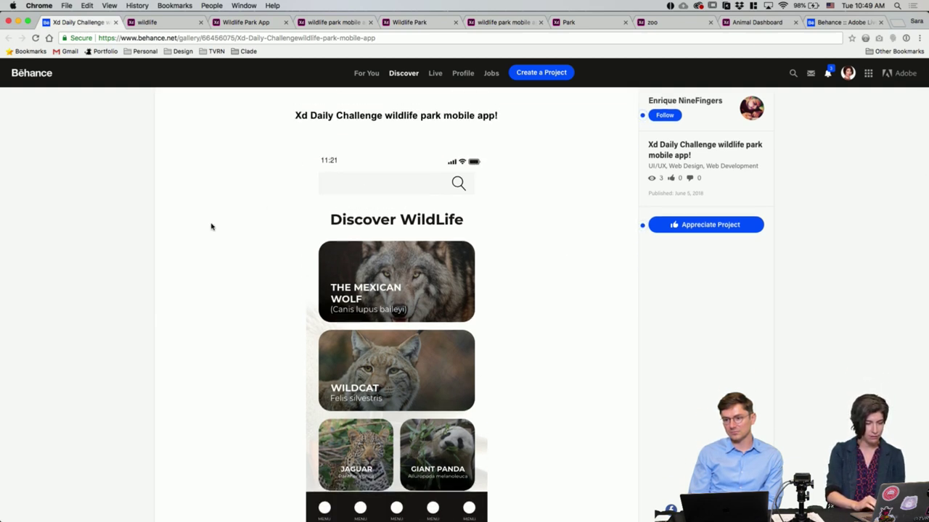
scroll(211, 227, "down", 2)
scroll(211, 227, "up", 1)
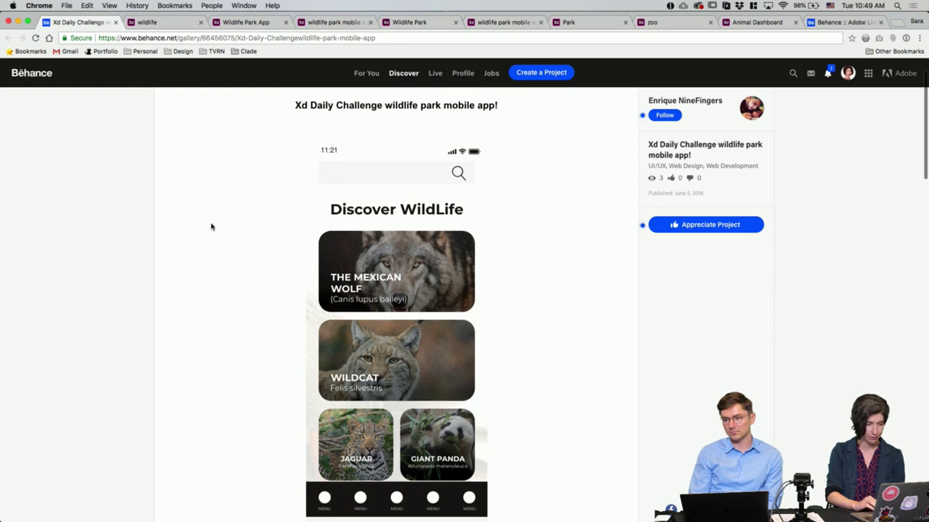
scroll(211, 227, "down", 3)
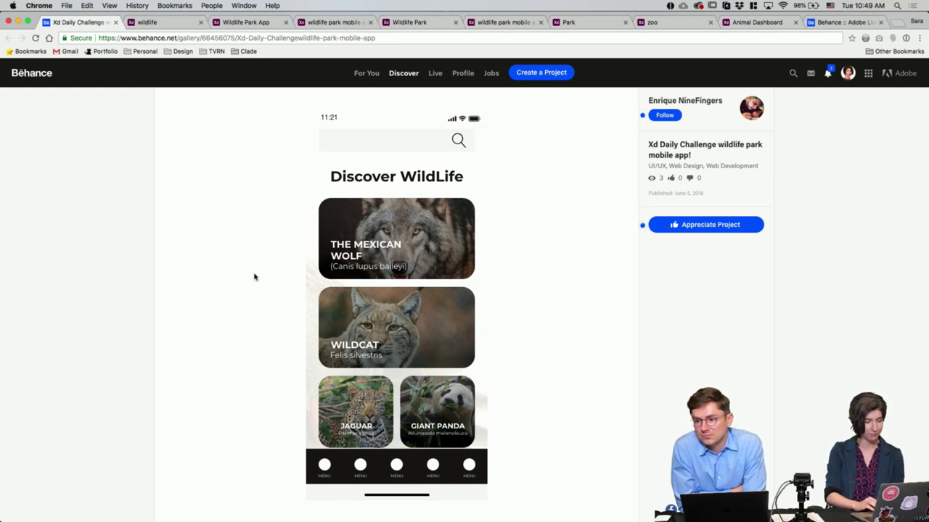
scroll(253, 275, "down", 1)
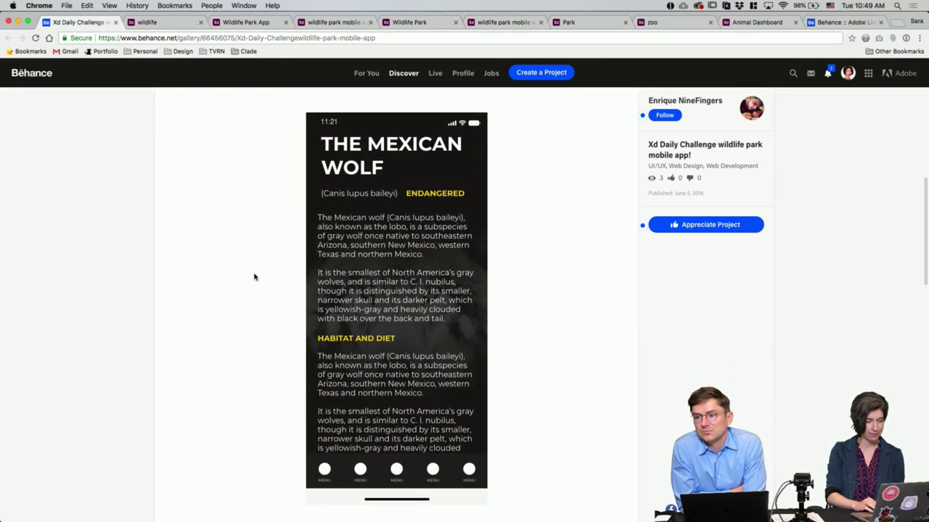
scroll(254, 276, "down", 1)
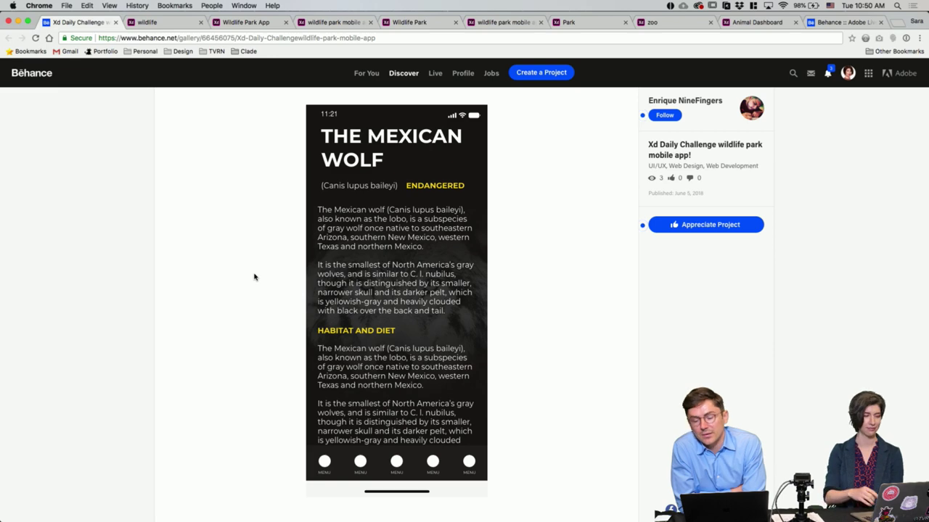
scroll(254, 276, "down", 5)
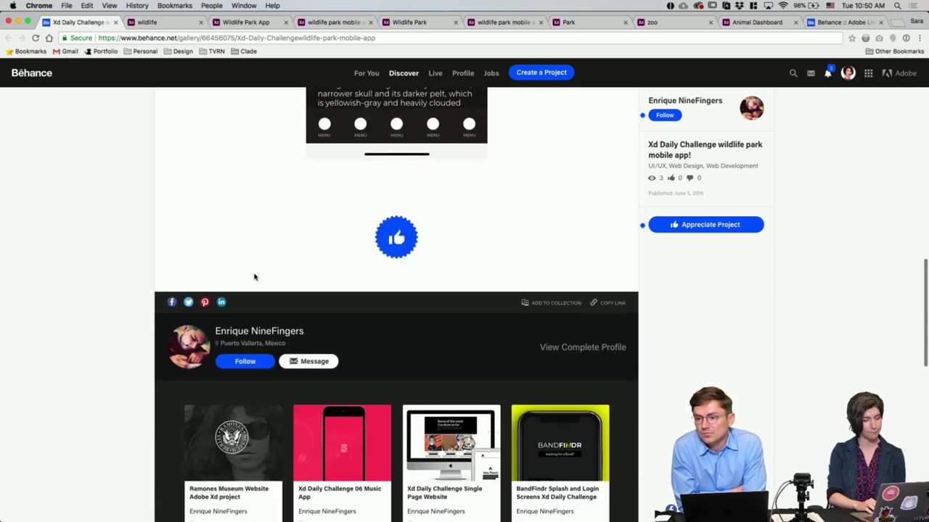
scroll(254, 276, "up", 20)
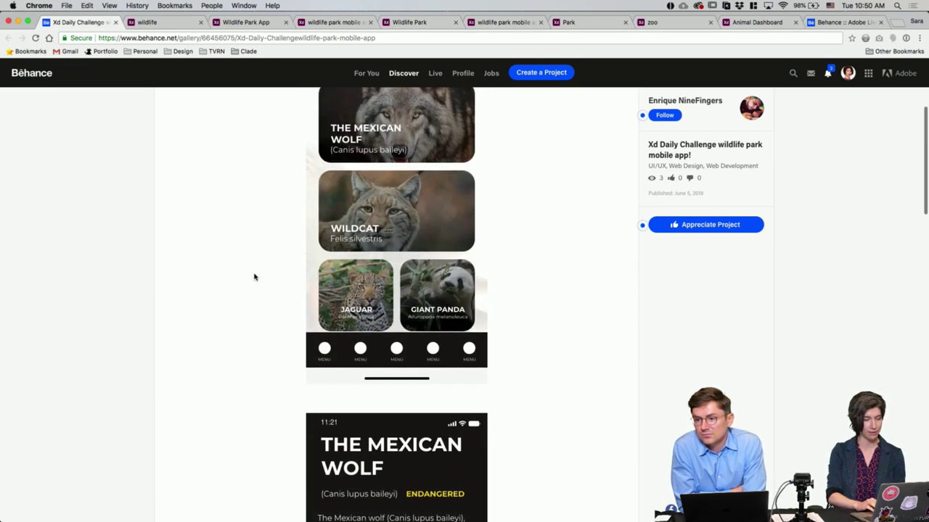
scroll(254, 277, "down", 3)
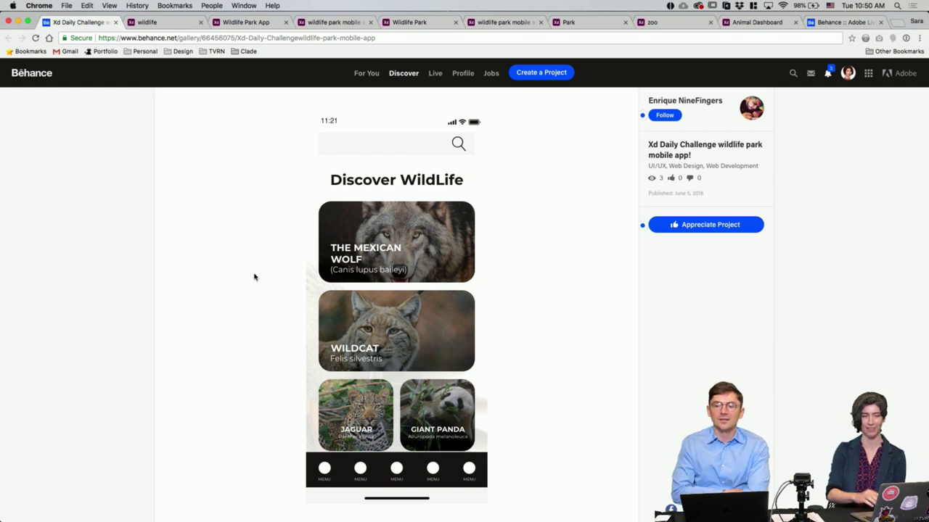
Step: Cycle through the prototype tabs and step the Wildlife Park Explore prototype through its screens, including Moana
left_click(148, 22)
left_click(243, 22)
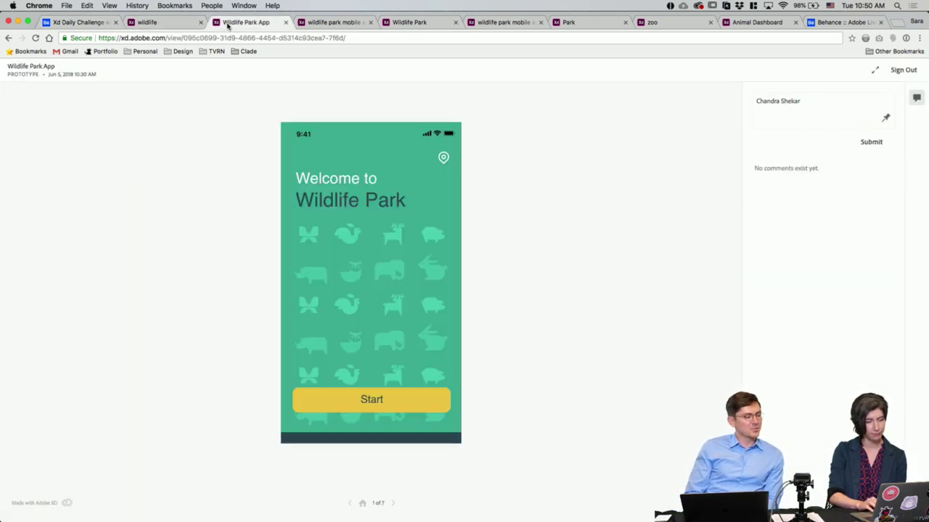
left_click(310, 22)
left_click(413, 22)
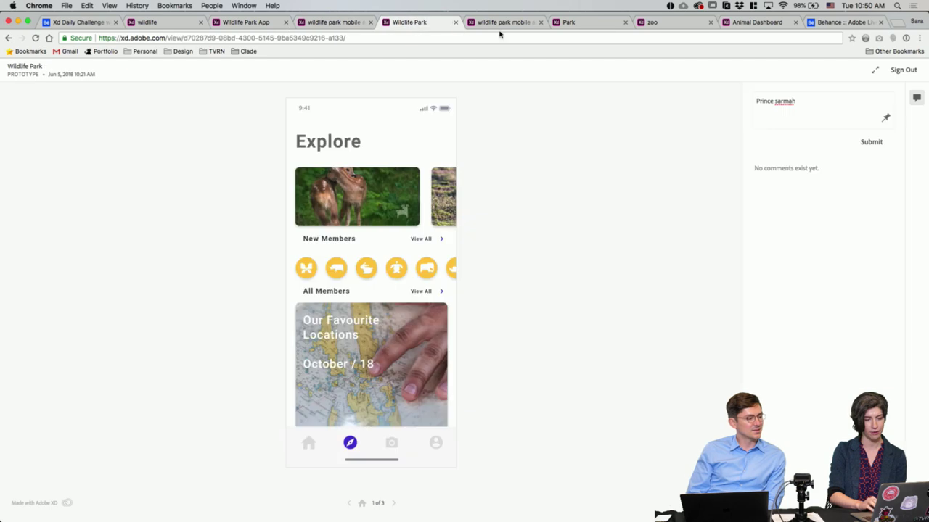
left_click(508, 22)
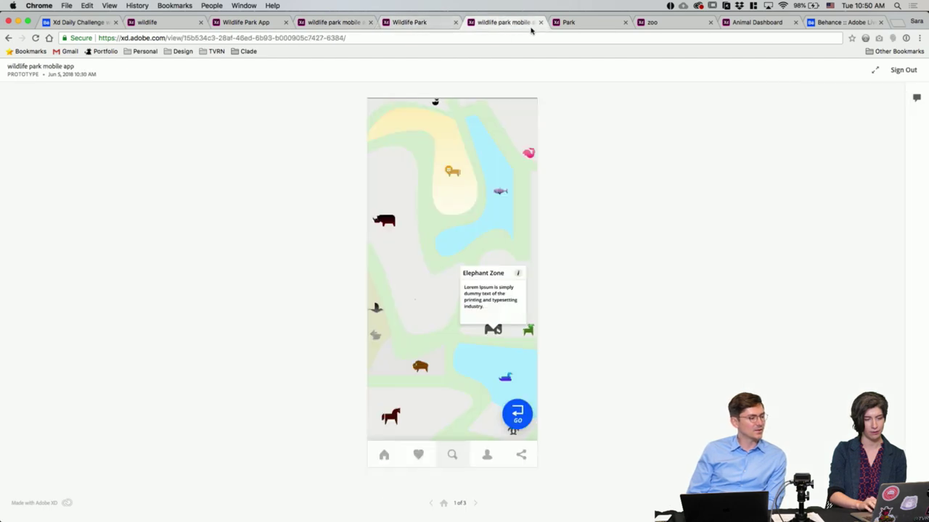
left_click(540, 24)
left_click(578, 23)
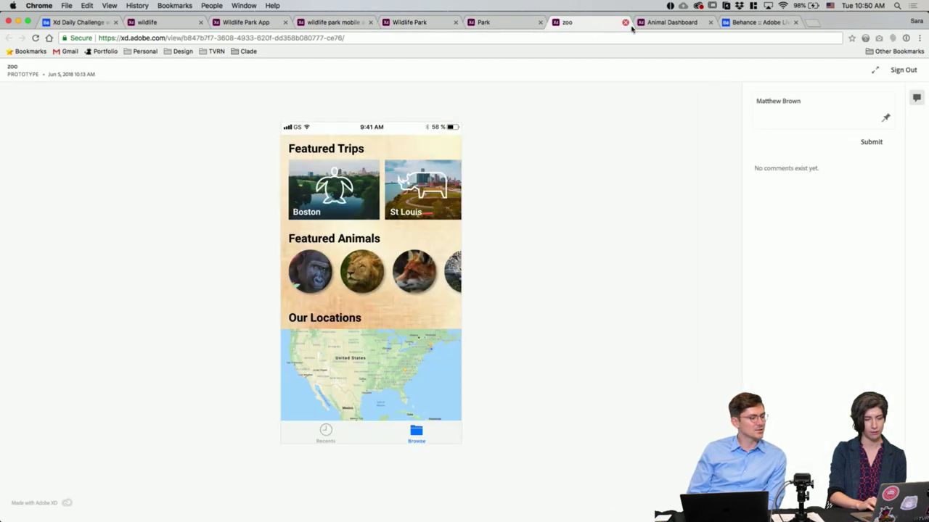
left_click(665, 24)
left_click(452, 26)
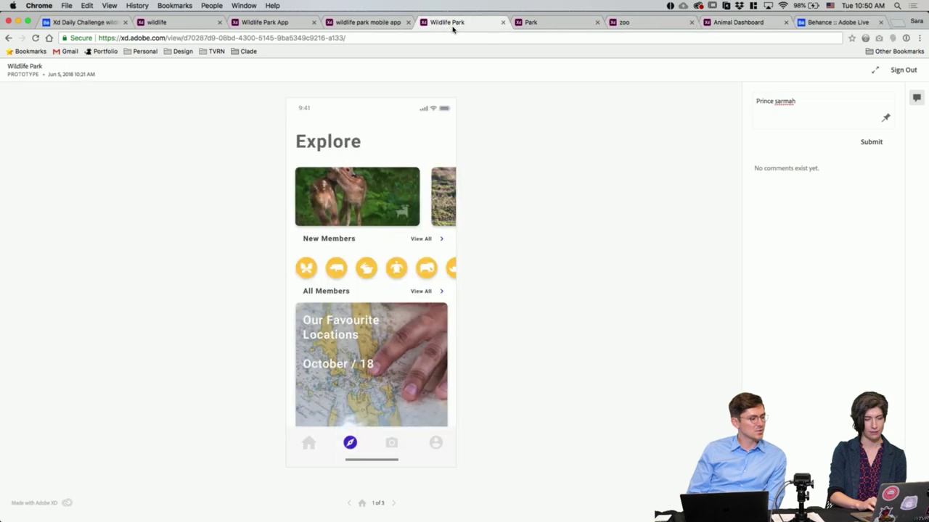
left_click(393, 503)
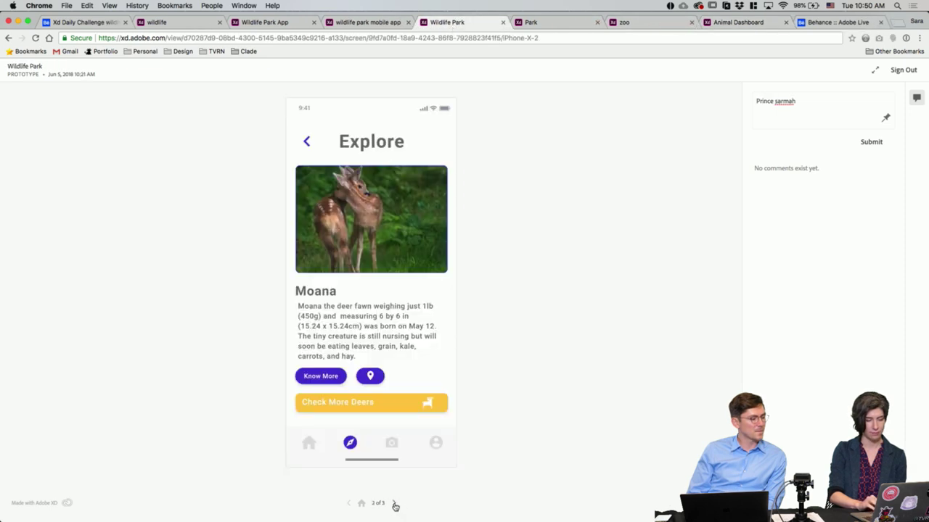
left_click(393, 502)
left_click(394, 504)
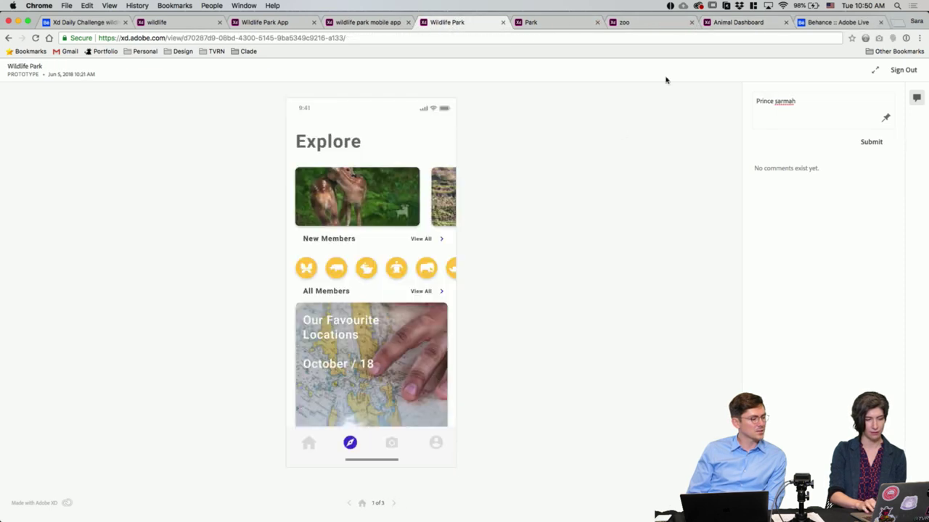
Step: Preview the Park CROCOPARK details, zoo, Animal Dashboard Puppy details, and Wildlife Park App map screens
left_click(556, 23)
left_click(394, 502)
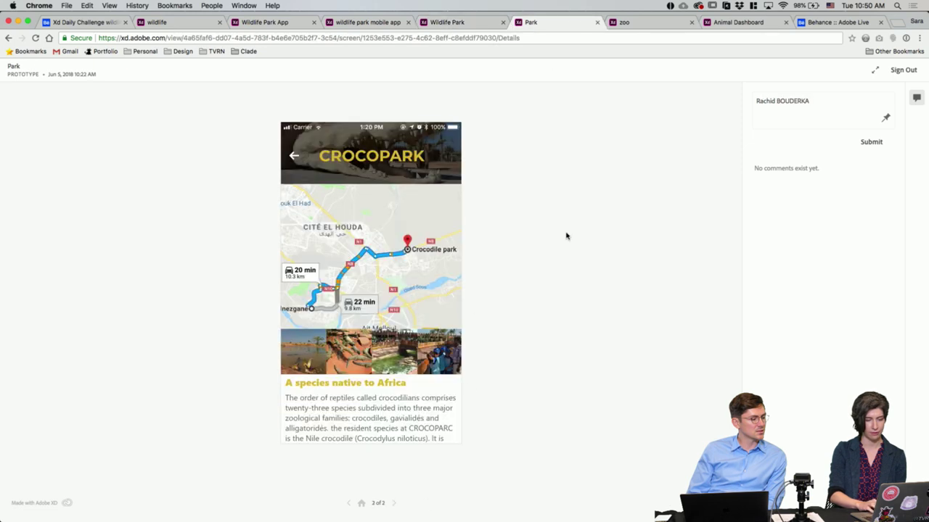
left_click(650, 20)
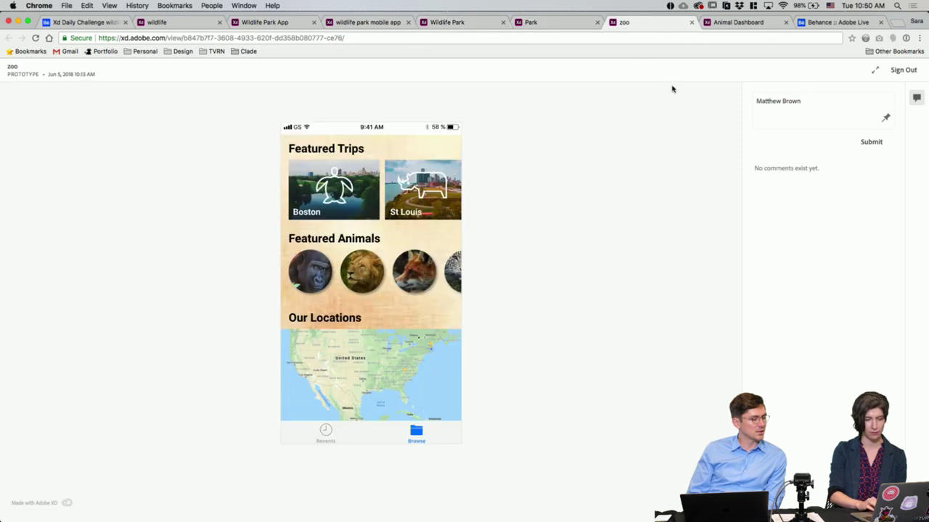
left_click(728, 28)
left_click(393, 505)
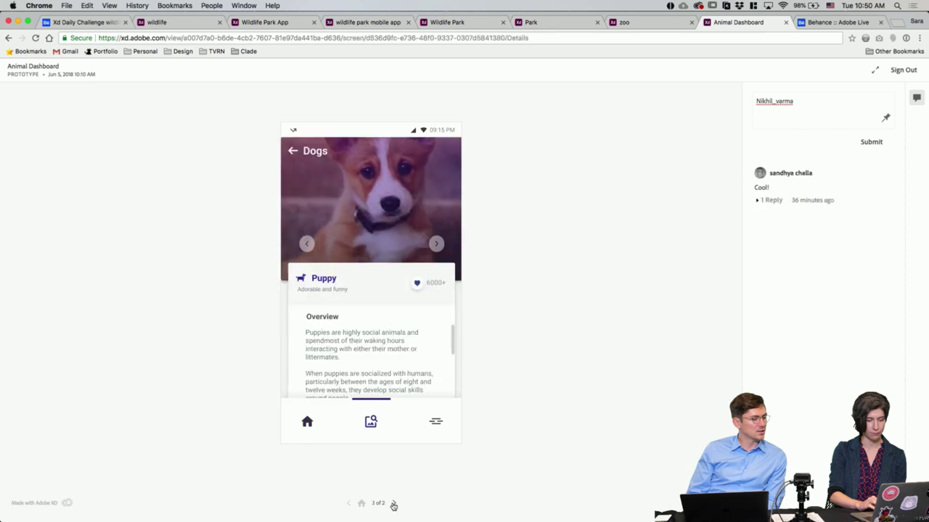
left_click(372, 27)
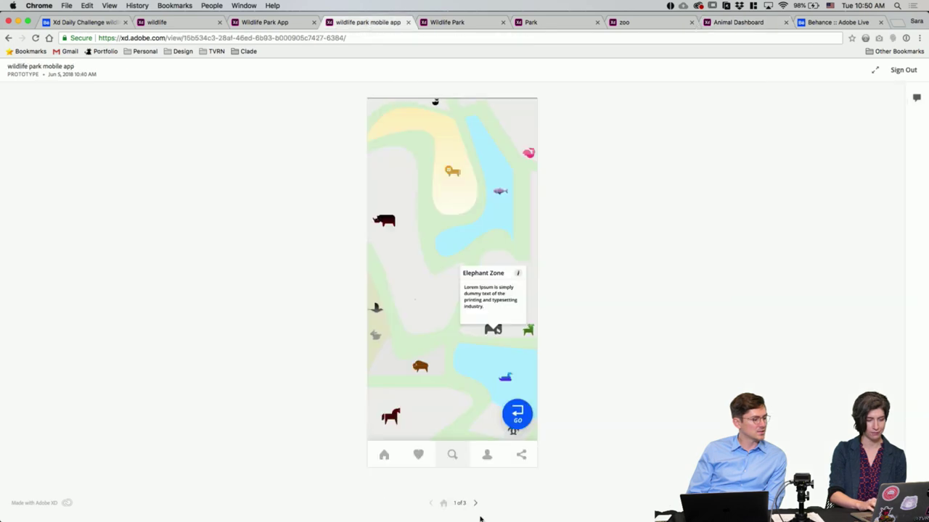
left_click(287, 27)
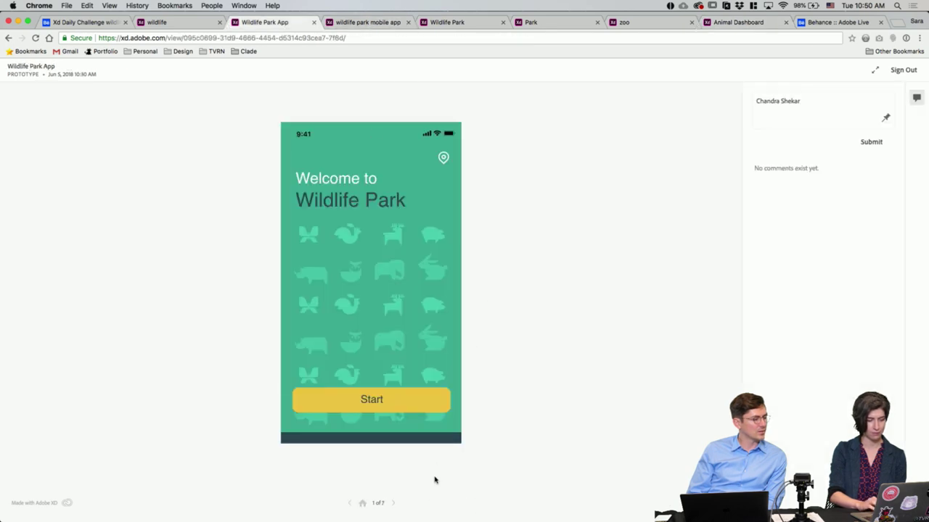
left_click(392, 503)
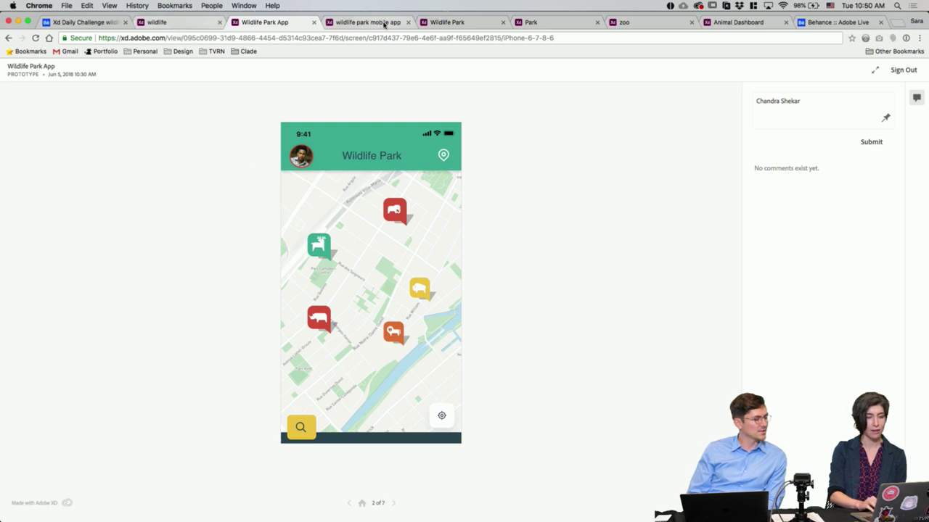
Step: Flip through the remaining tabs, open and dismiss Chrome's History menu, then return to Wildlife Park App
left_click(444, 23)
left_click(368, 28)
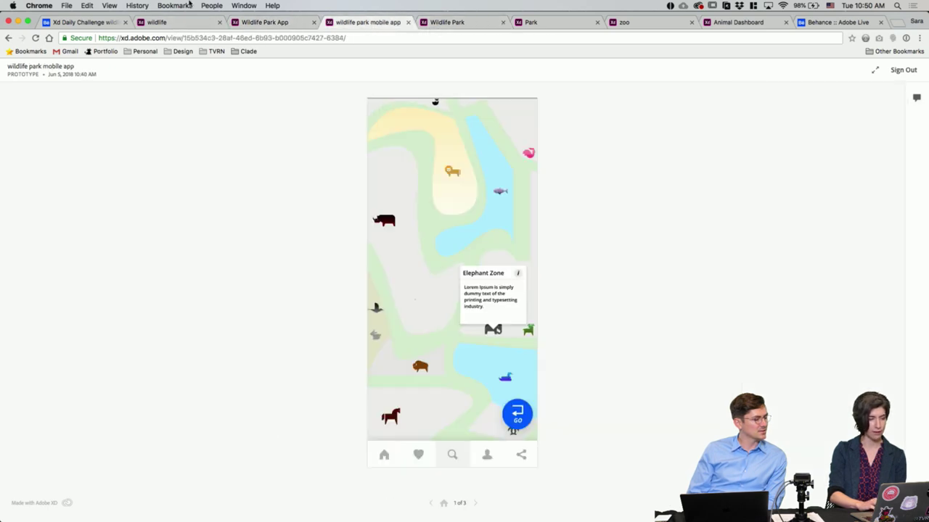
left_click(467, 24)
left_click(536, 23)
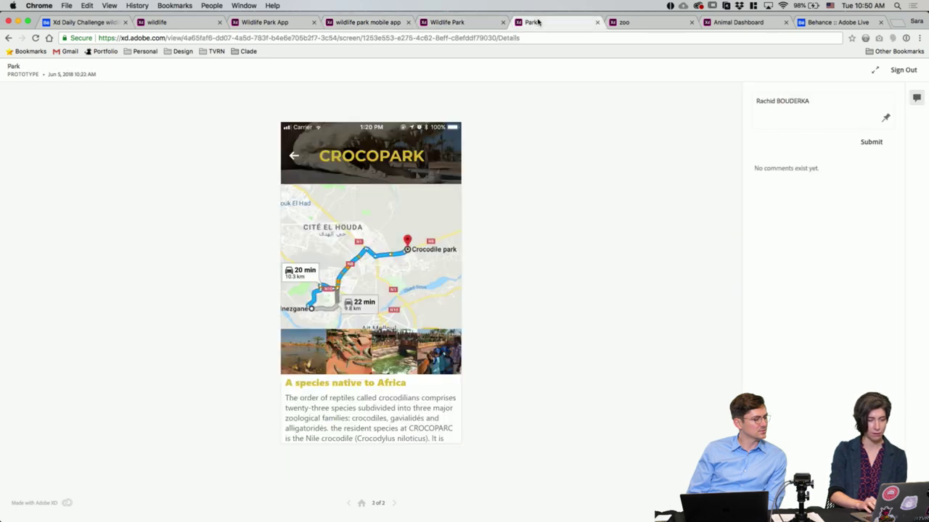
left_click(637, 25)
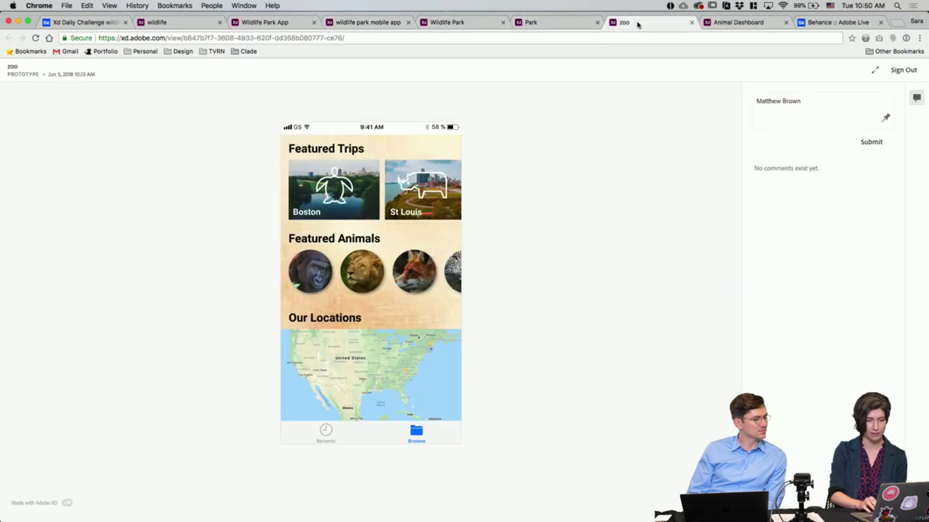
left_click(140, 5)
key("Escape")
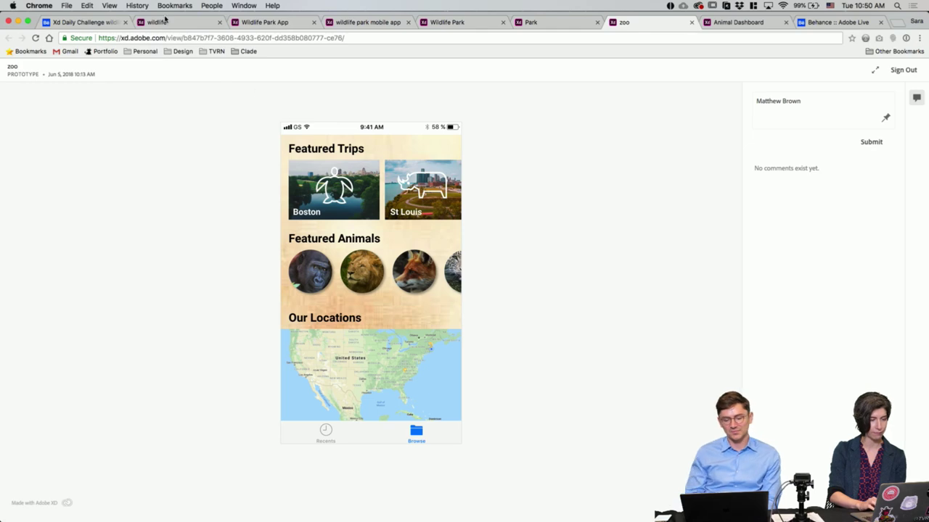
left_click(137, 5)
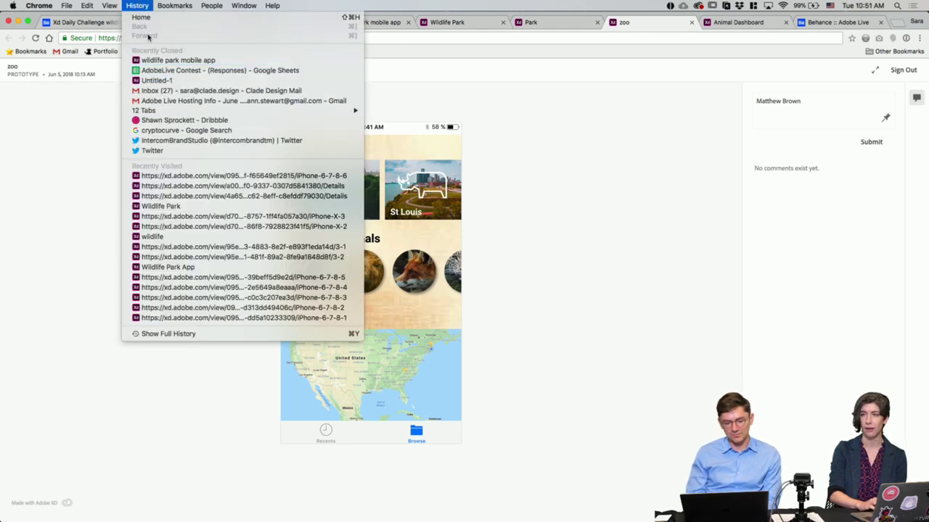
left_click(141, 5)
left_click(232, 24)
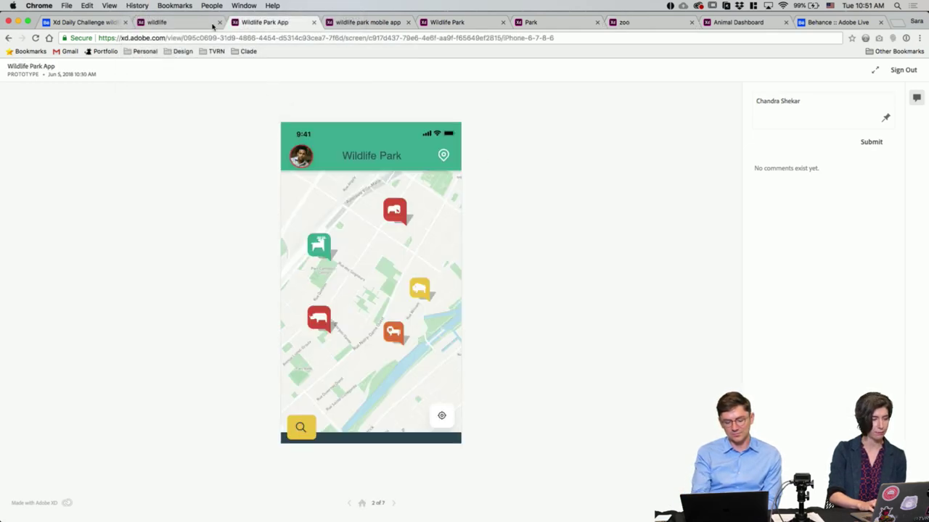
left_click(174, 22)
Step: Zoom around the TP file's Explore artboards, then select and deselect the Add artboard
left_click(98, 21)
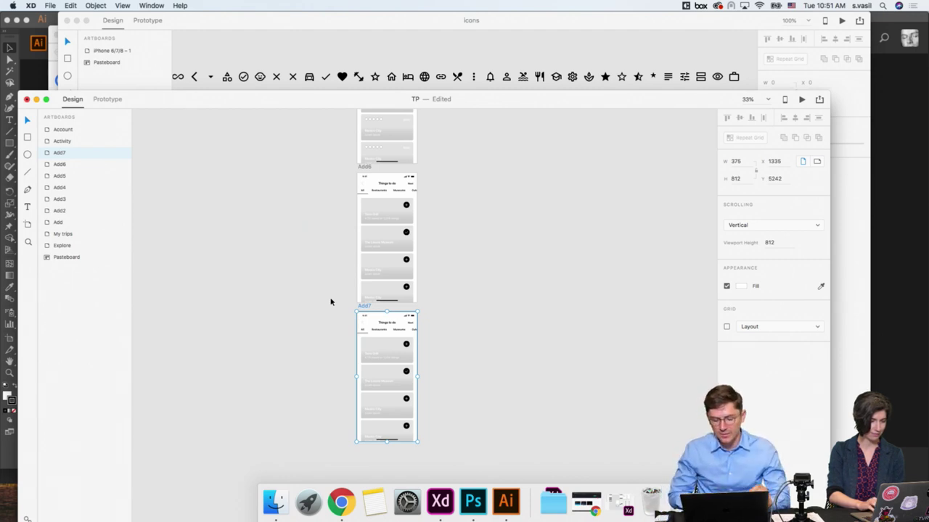
key("super+minus")
key("super+minus")
scroll(326, 295, "up", 8)
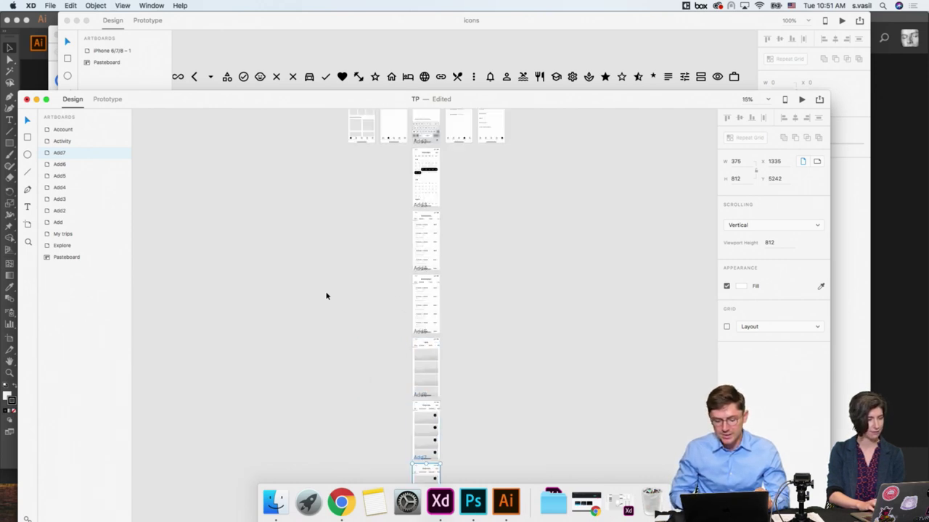
key("super+equal")
key("super+equal")
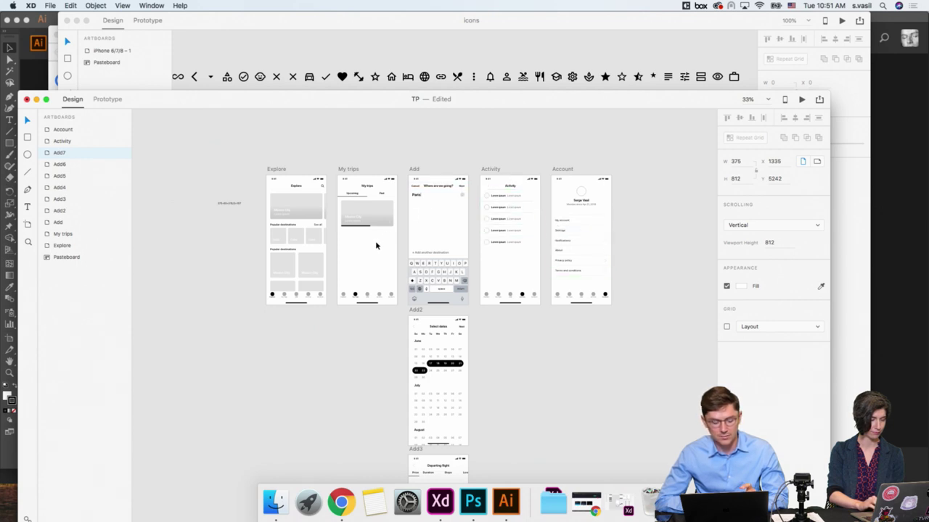
left_click(411, 170)
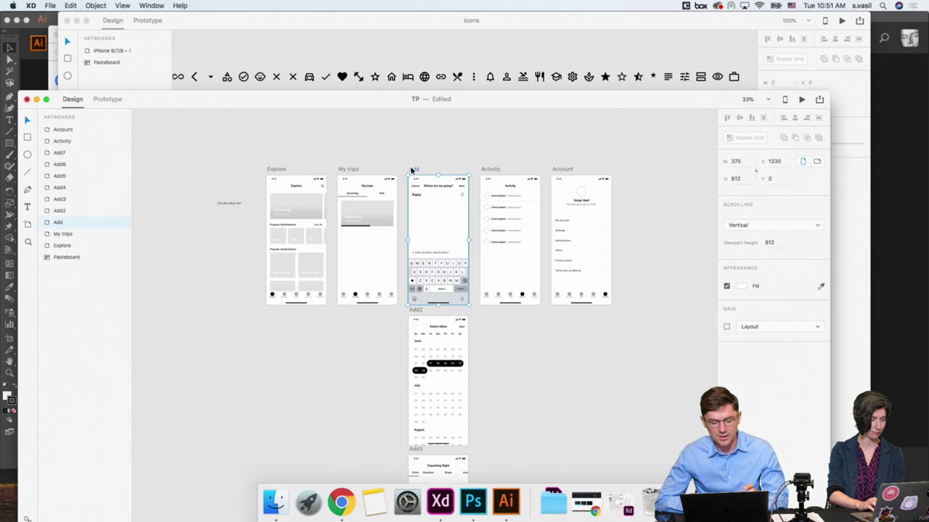
scroll(411, 170, "down", 2)
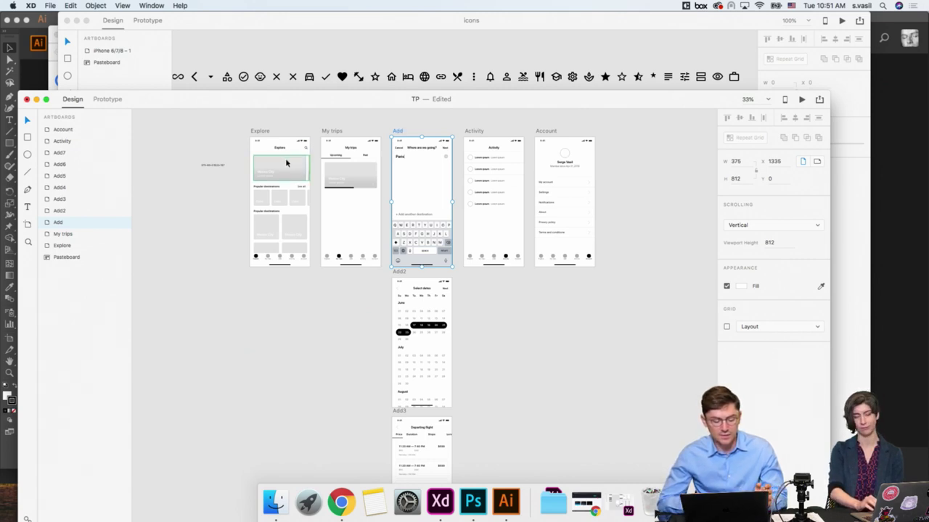
left_click(232, 185)
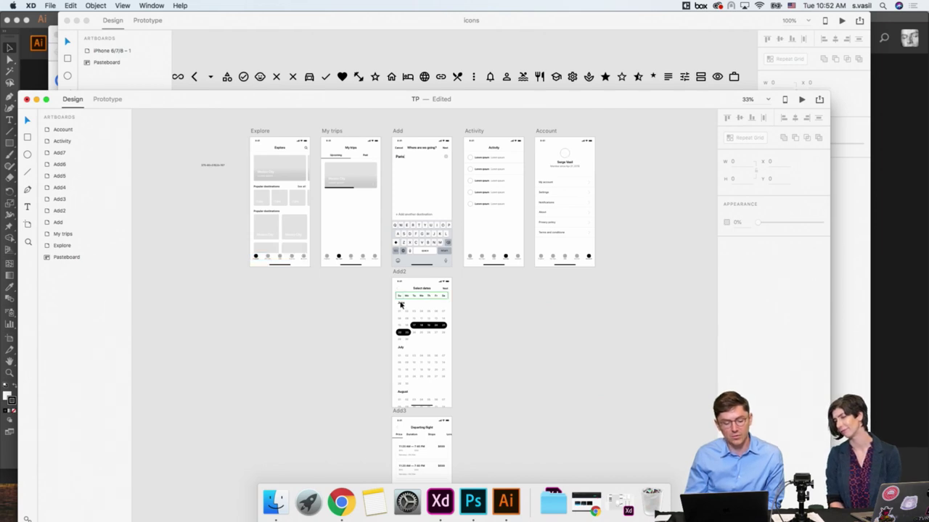
Step: Zoom out and scroll down the artboard column to inspect the artboards through Add7
scroll(315, 256, "down", 5)
key("super+minus")
key("super+minus")
scroll(402, 389, "down", 10)
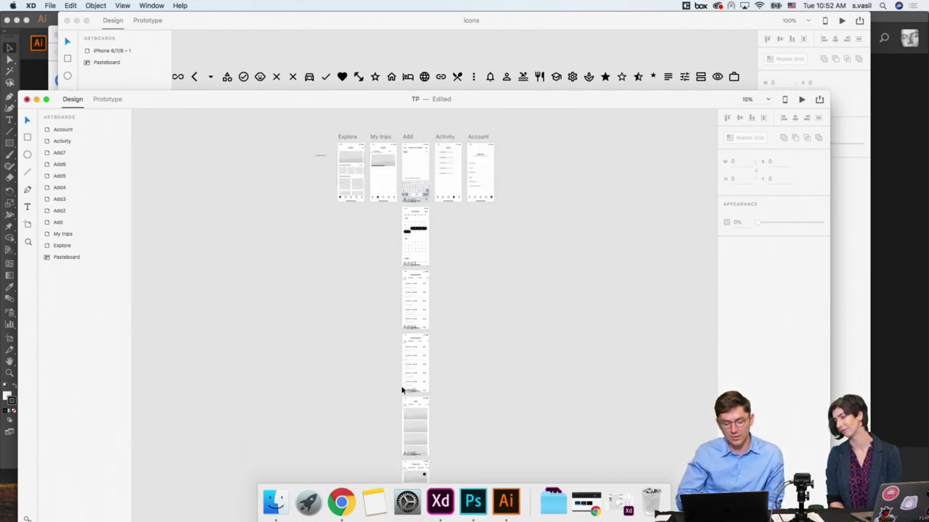
scroll(409, 175, "up", 10)
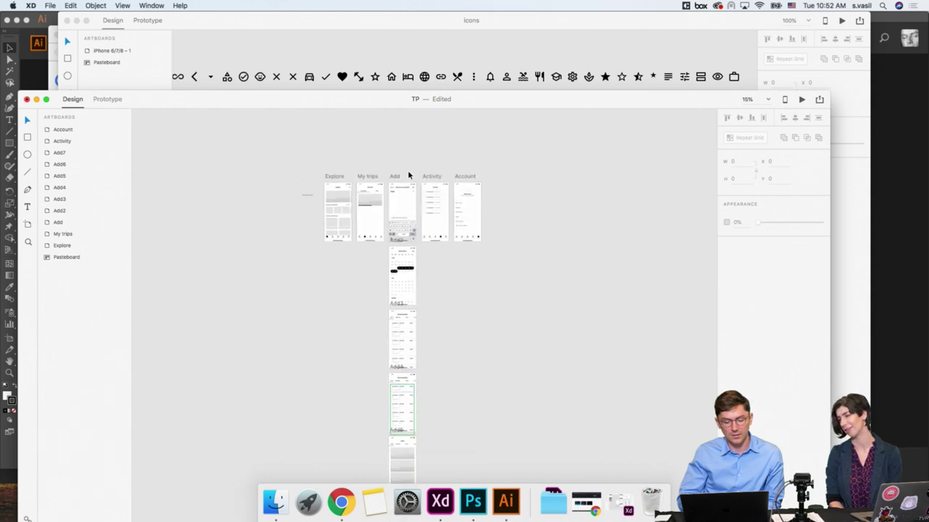
scroll(336, 325, "up", 5)
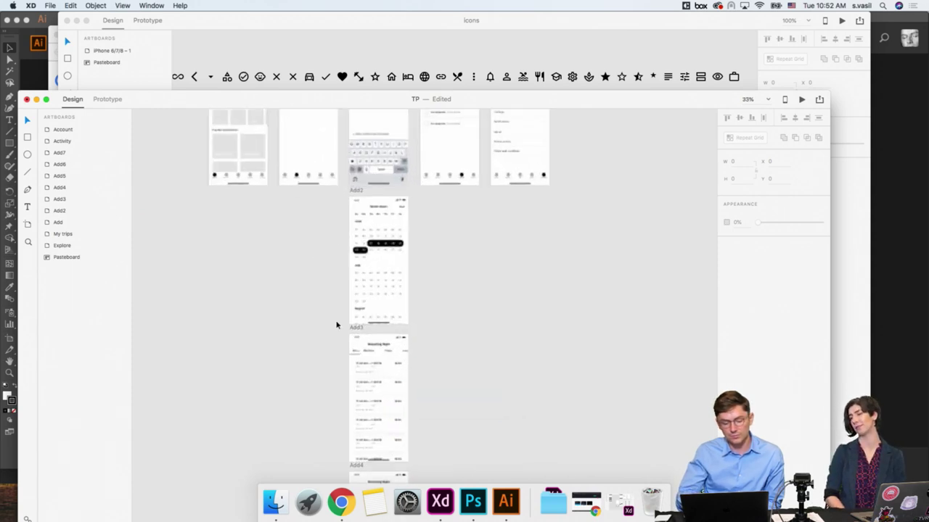
scroll(336, 325, "down", 10)
scroll(336, 325, "down", 5)
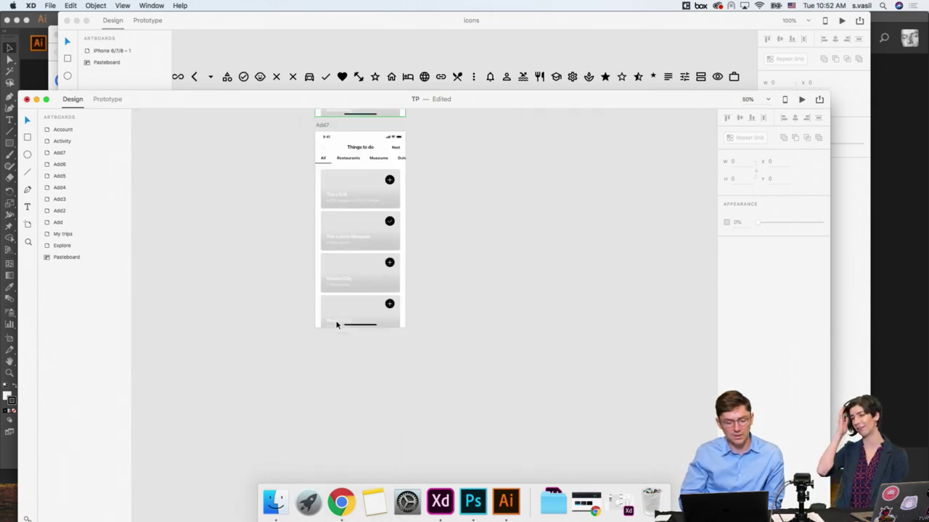
scroll(305, 218, "down", 5)
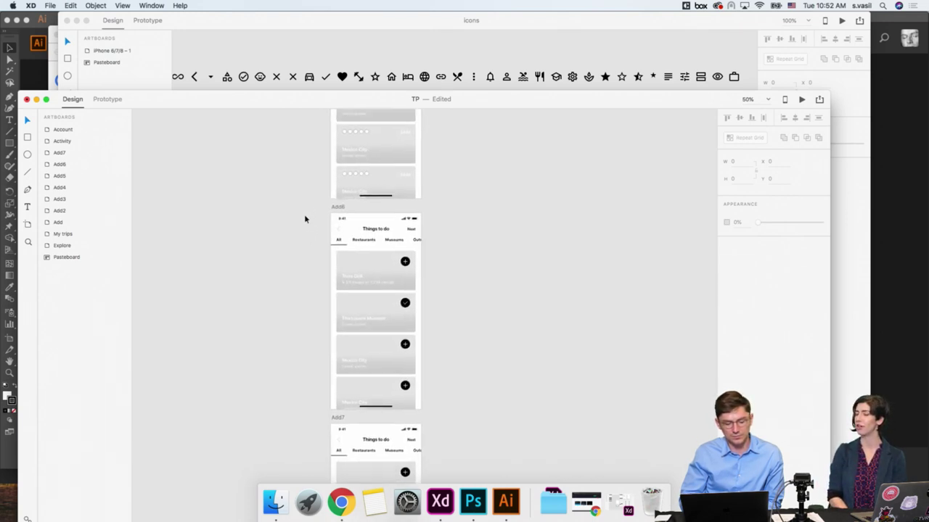
scroll(305, 219, "down", 1)
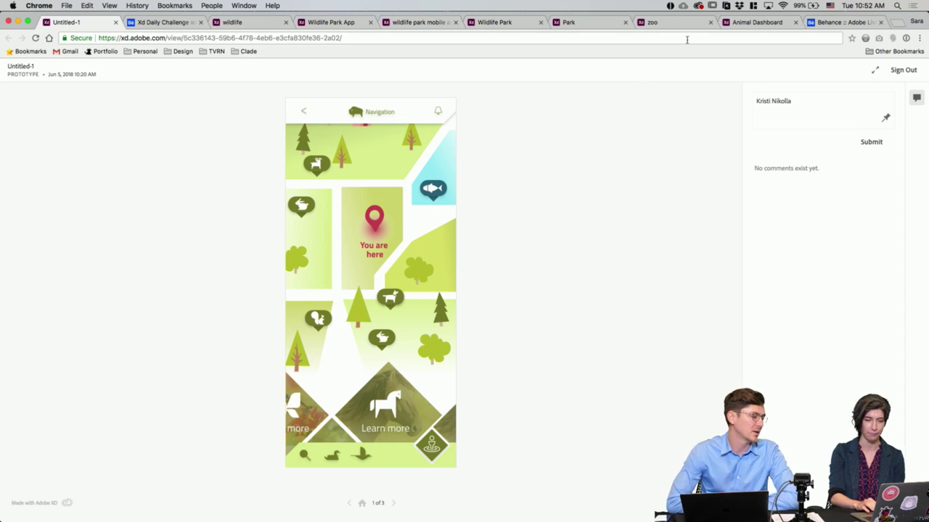
Step: Switch to the Animal Dashboard prototype, view the Dogs detail screen, and return to Dashboard, 1 of 2
left_click(249, 21)
left_click(317, 22)
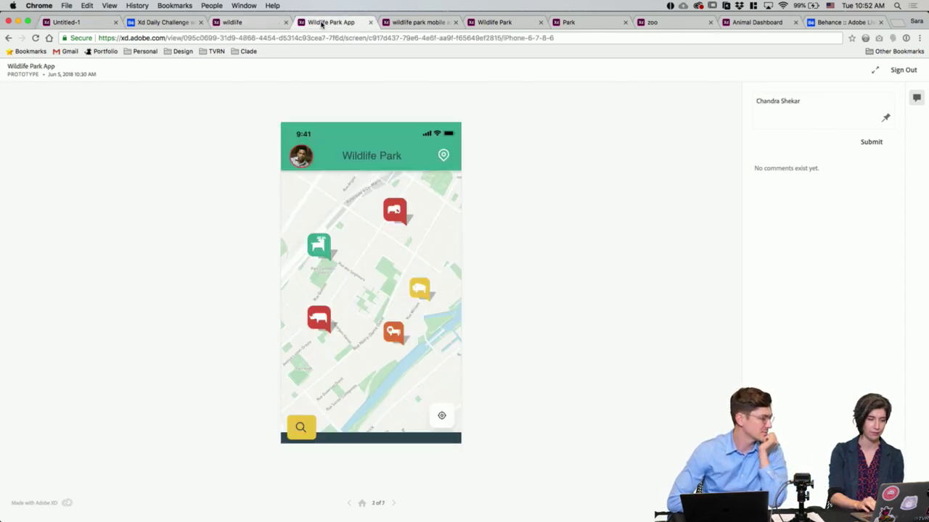
left_click(359, 504)
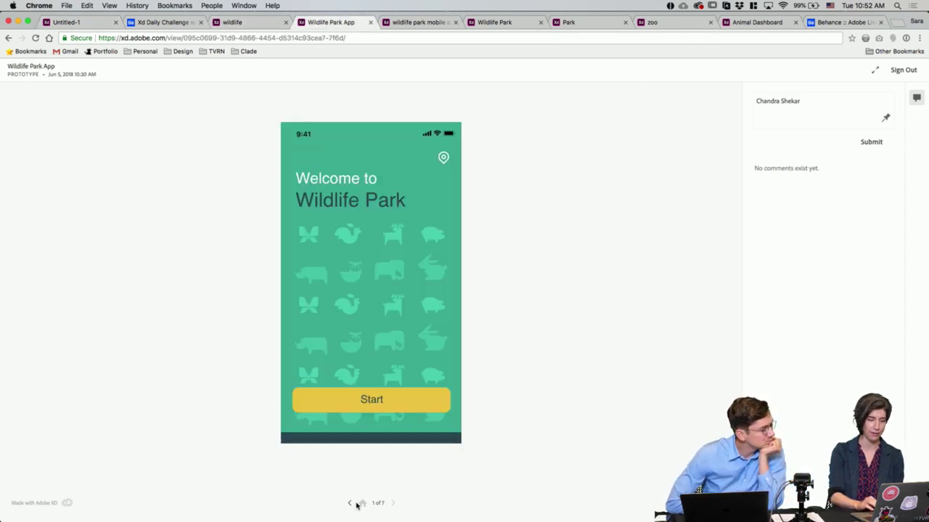
left_click(748, 28)
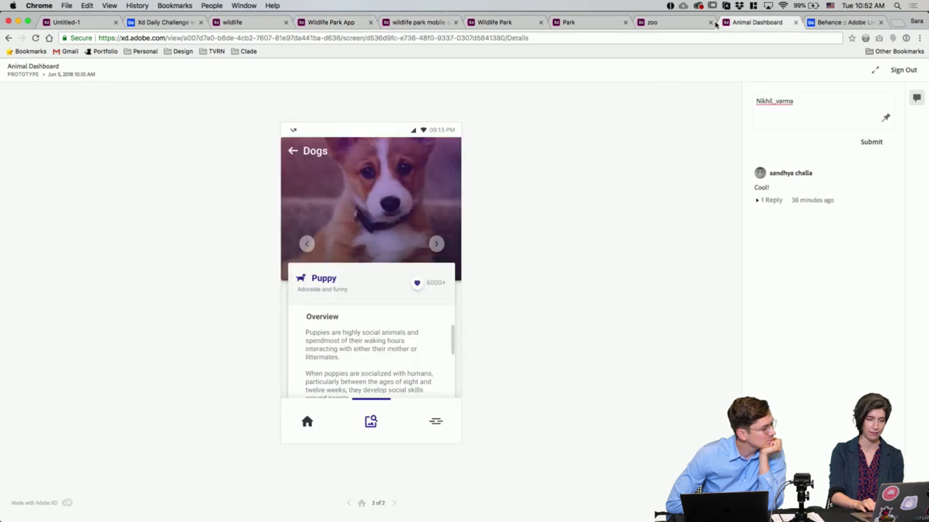
left_click(360, 503)
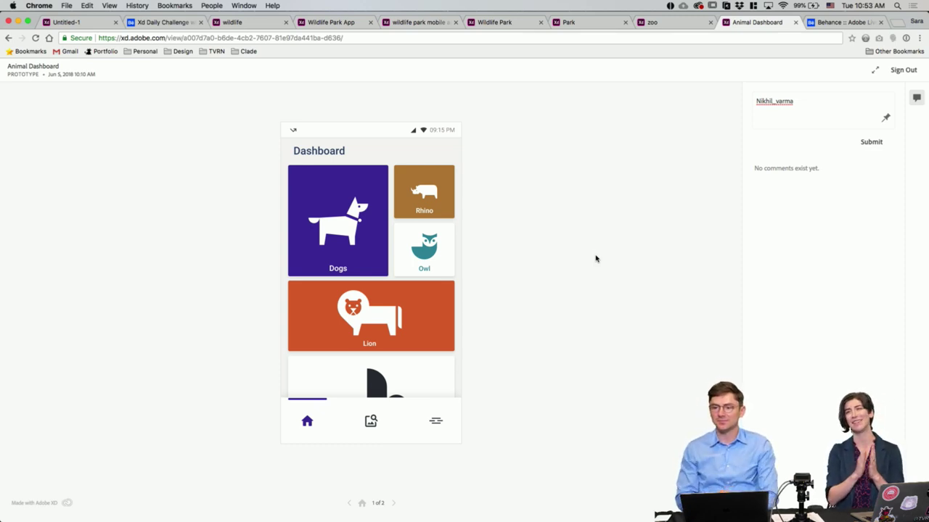
left_click(394, 502)
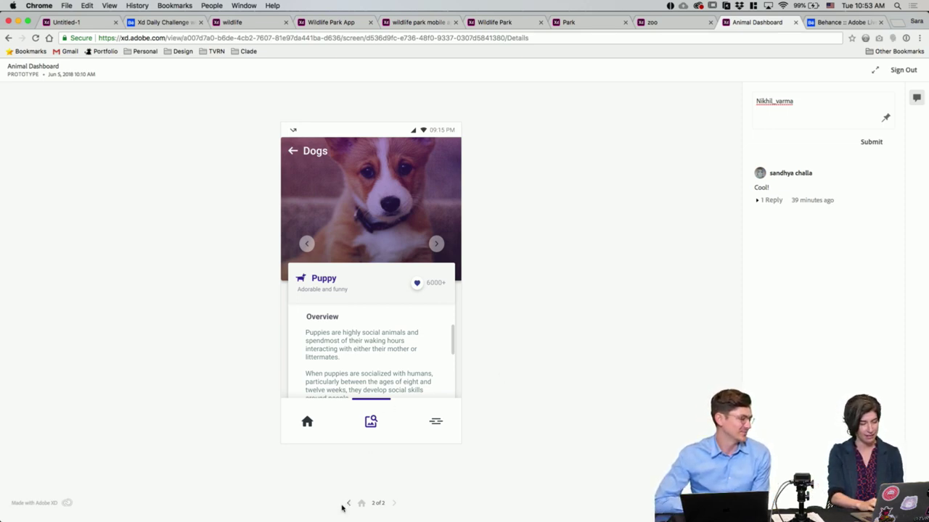
left_click(348, 503)
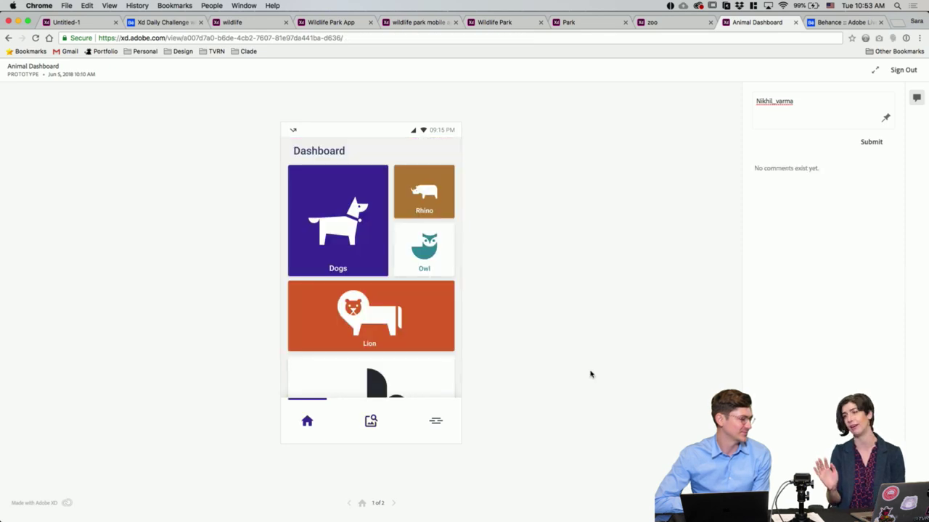